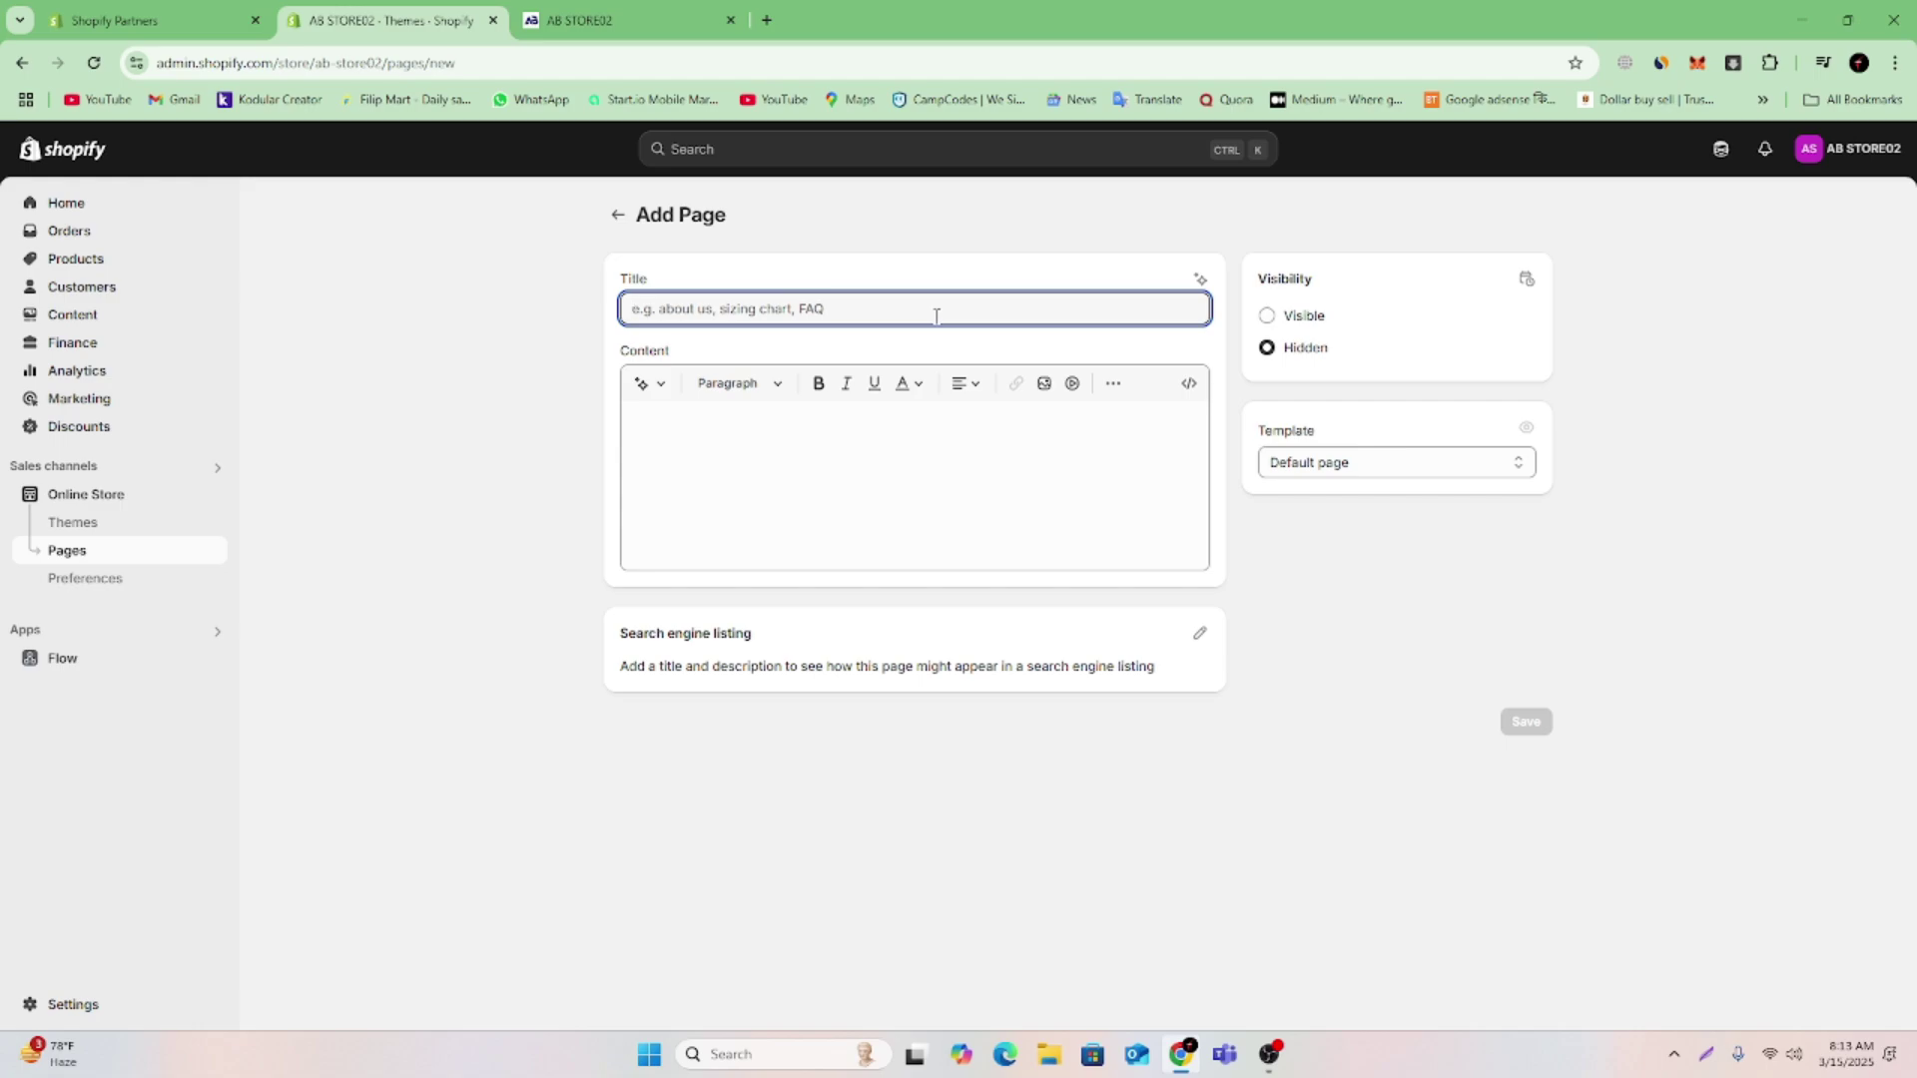
# Title the new store page "About US"
pyautogui.write('A')
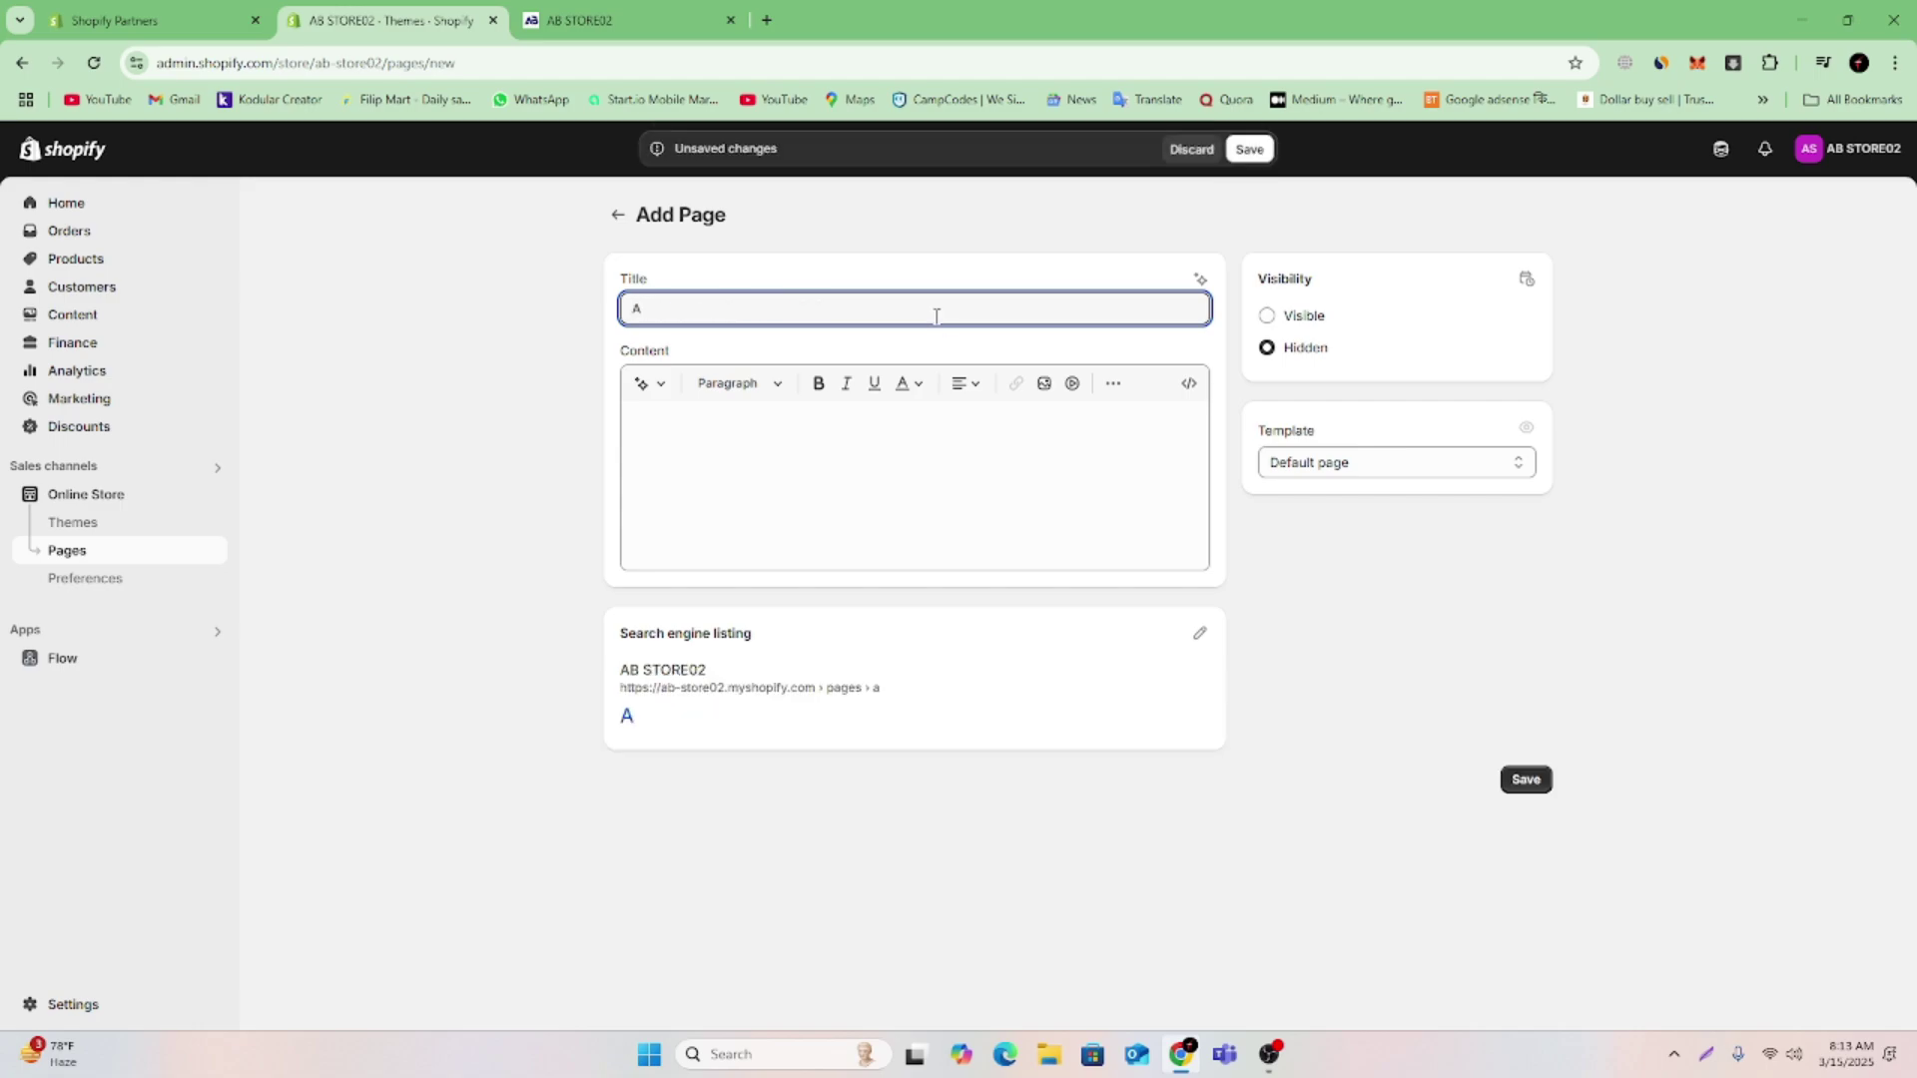
pyautogui.write('bu')
pyautogui.write('t U')
pyautogui.write('S')
pyautogui.write('O')
pyautogui.press('BackSpace')
pyautogui.write('o')
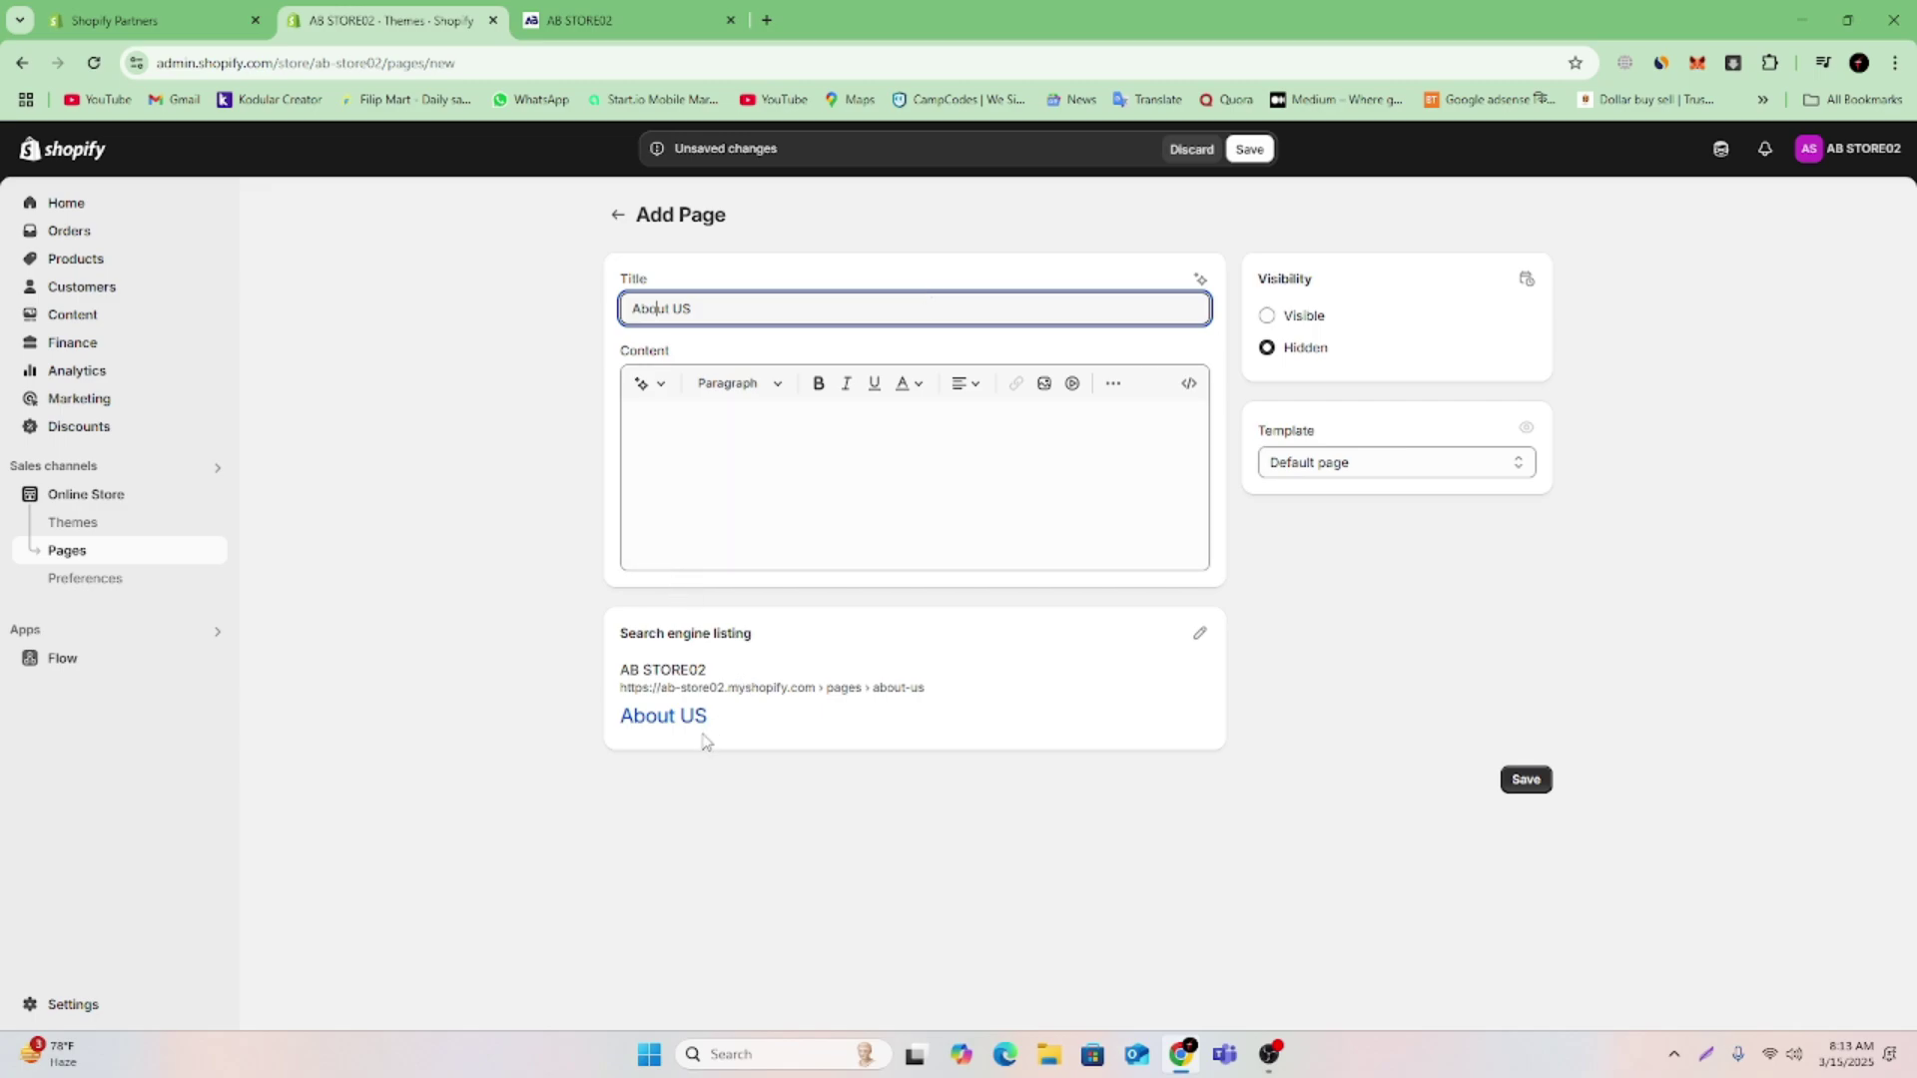
pyautogui.moveTo(673, 723); pyautogui.dragTo(619, 721)
pyautogui.click(671, 721)
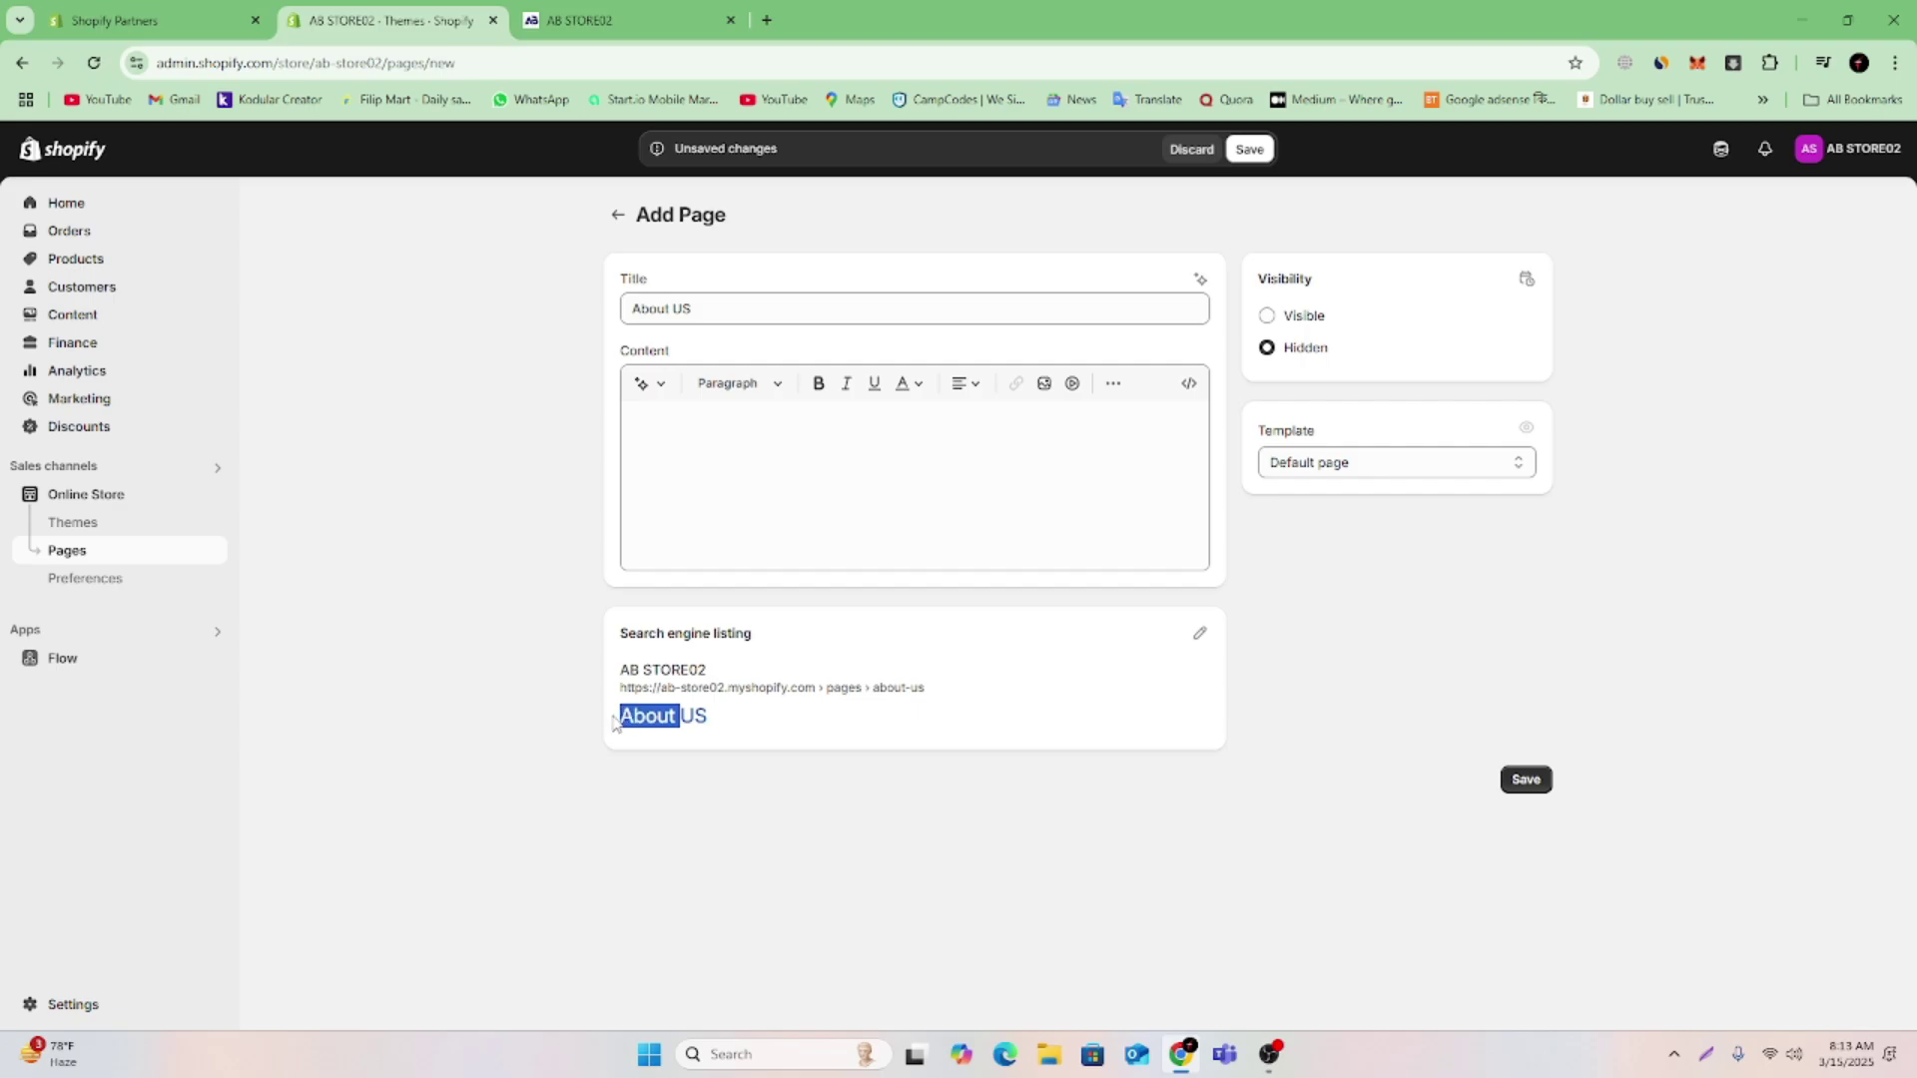
pyautogui.rightClick(656, 717)
pyautogui.click(691, 736)
pyautogui.click(769, 21)
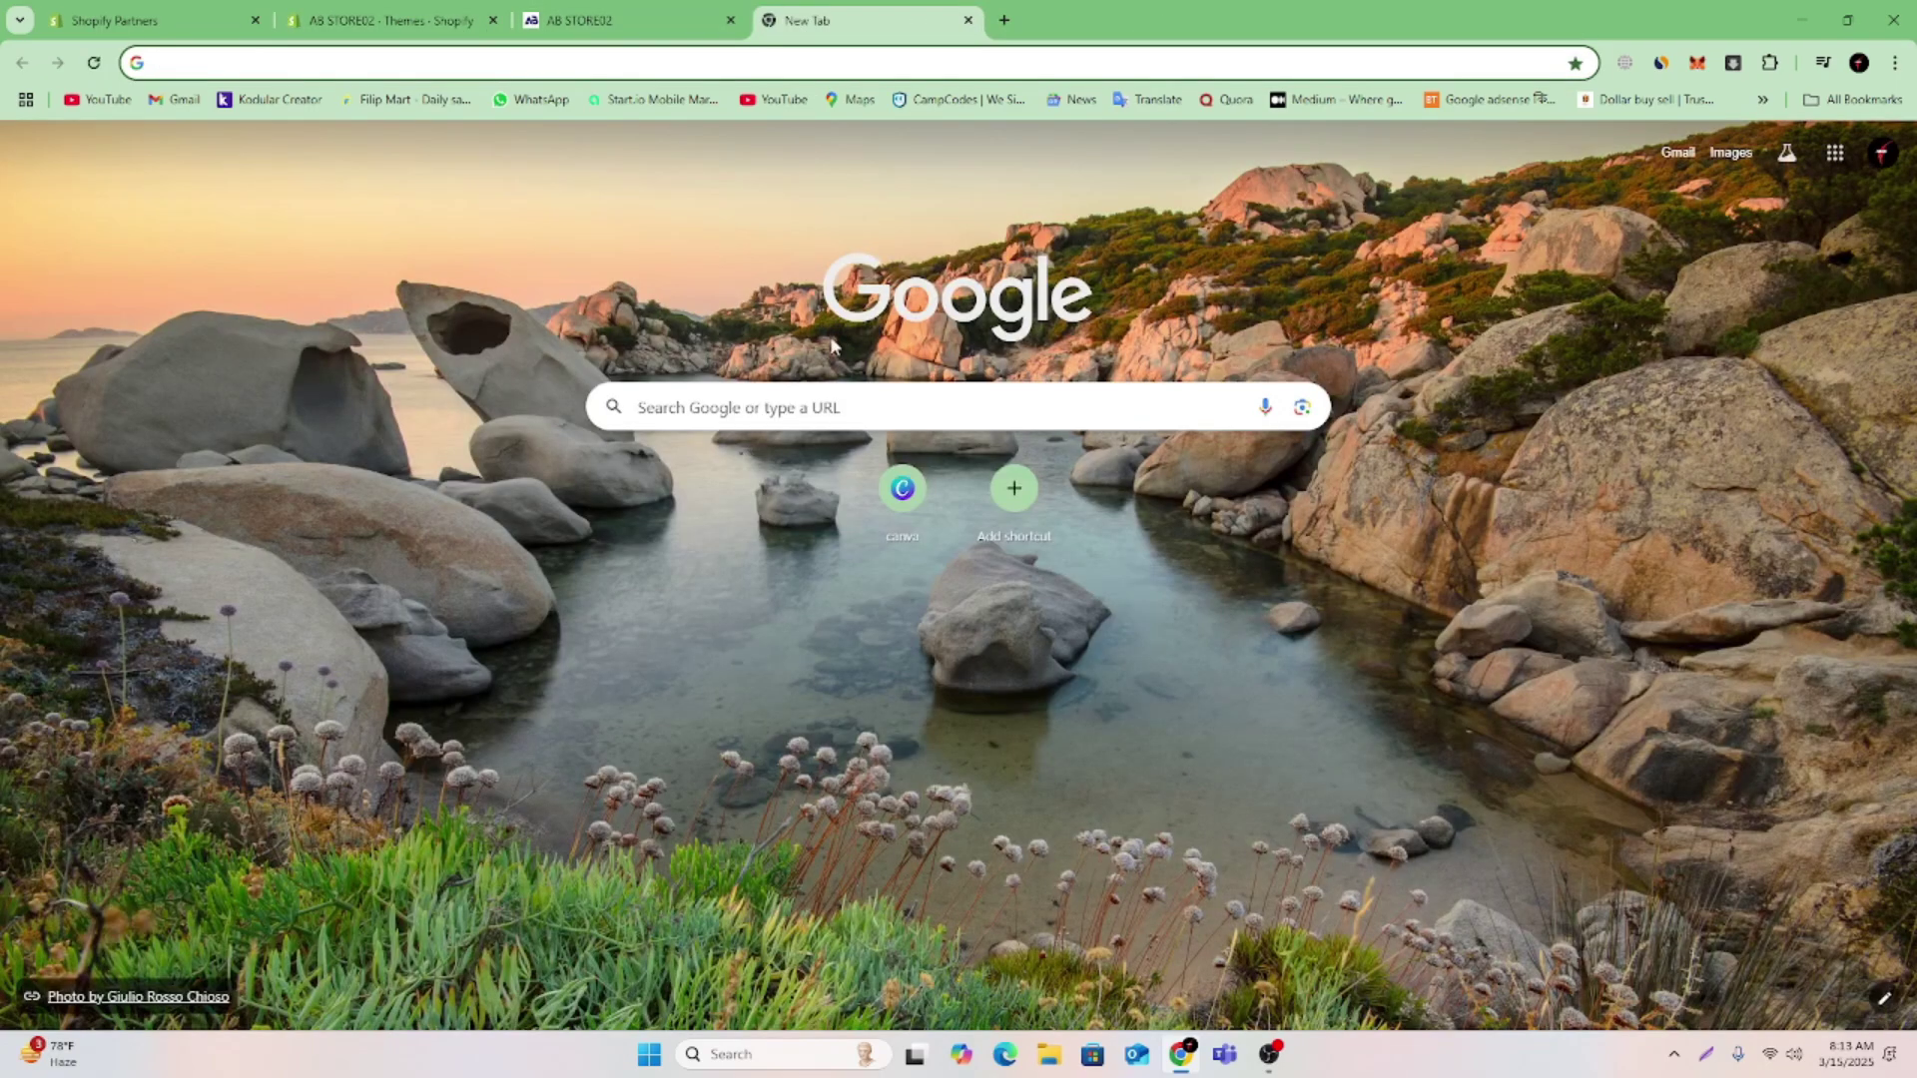
pyautogui.rightClick(814, 408)
pyautogui.click(849, 603)
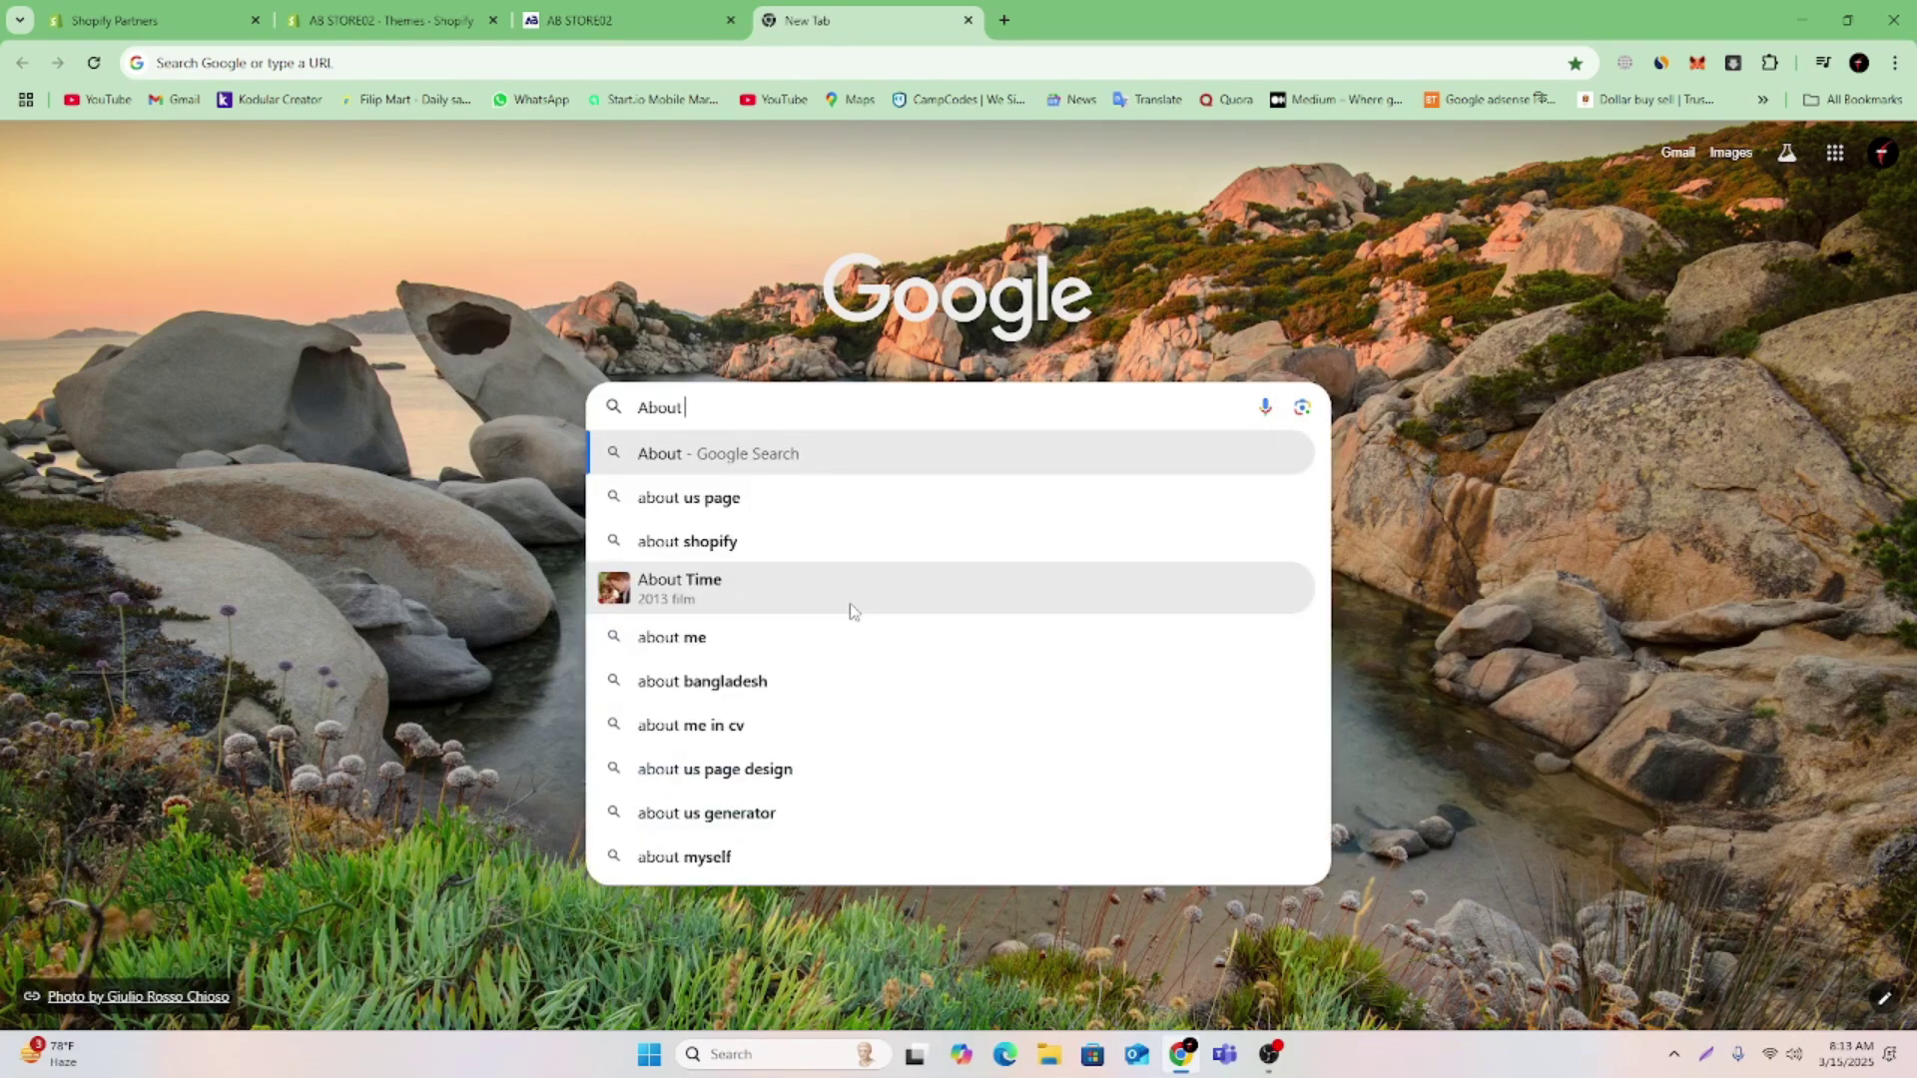
# Return to the Shopify page editor, set the About US page's visibility to Visible and save it
pyautogui.click(389, 20)
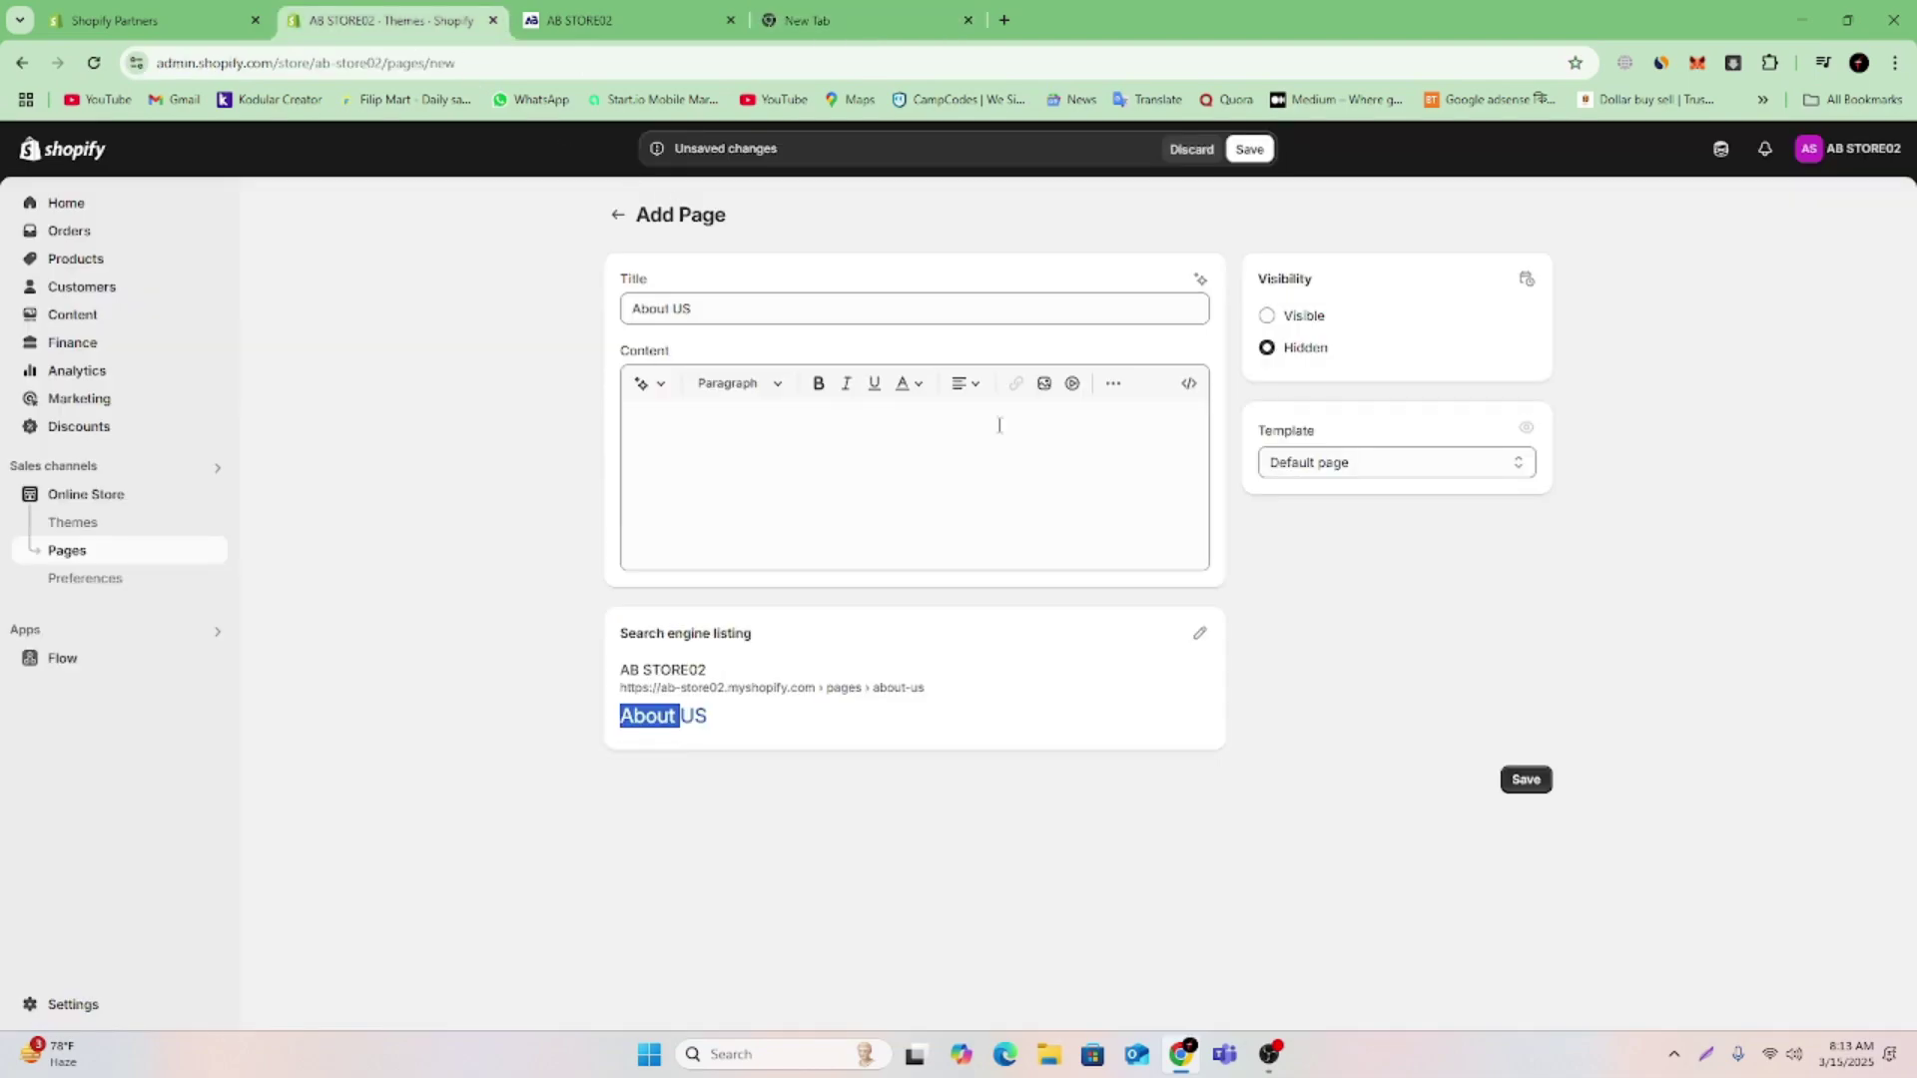
pyautogui.click(1266, 316)
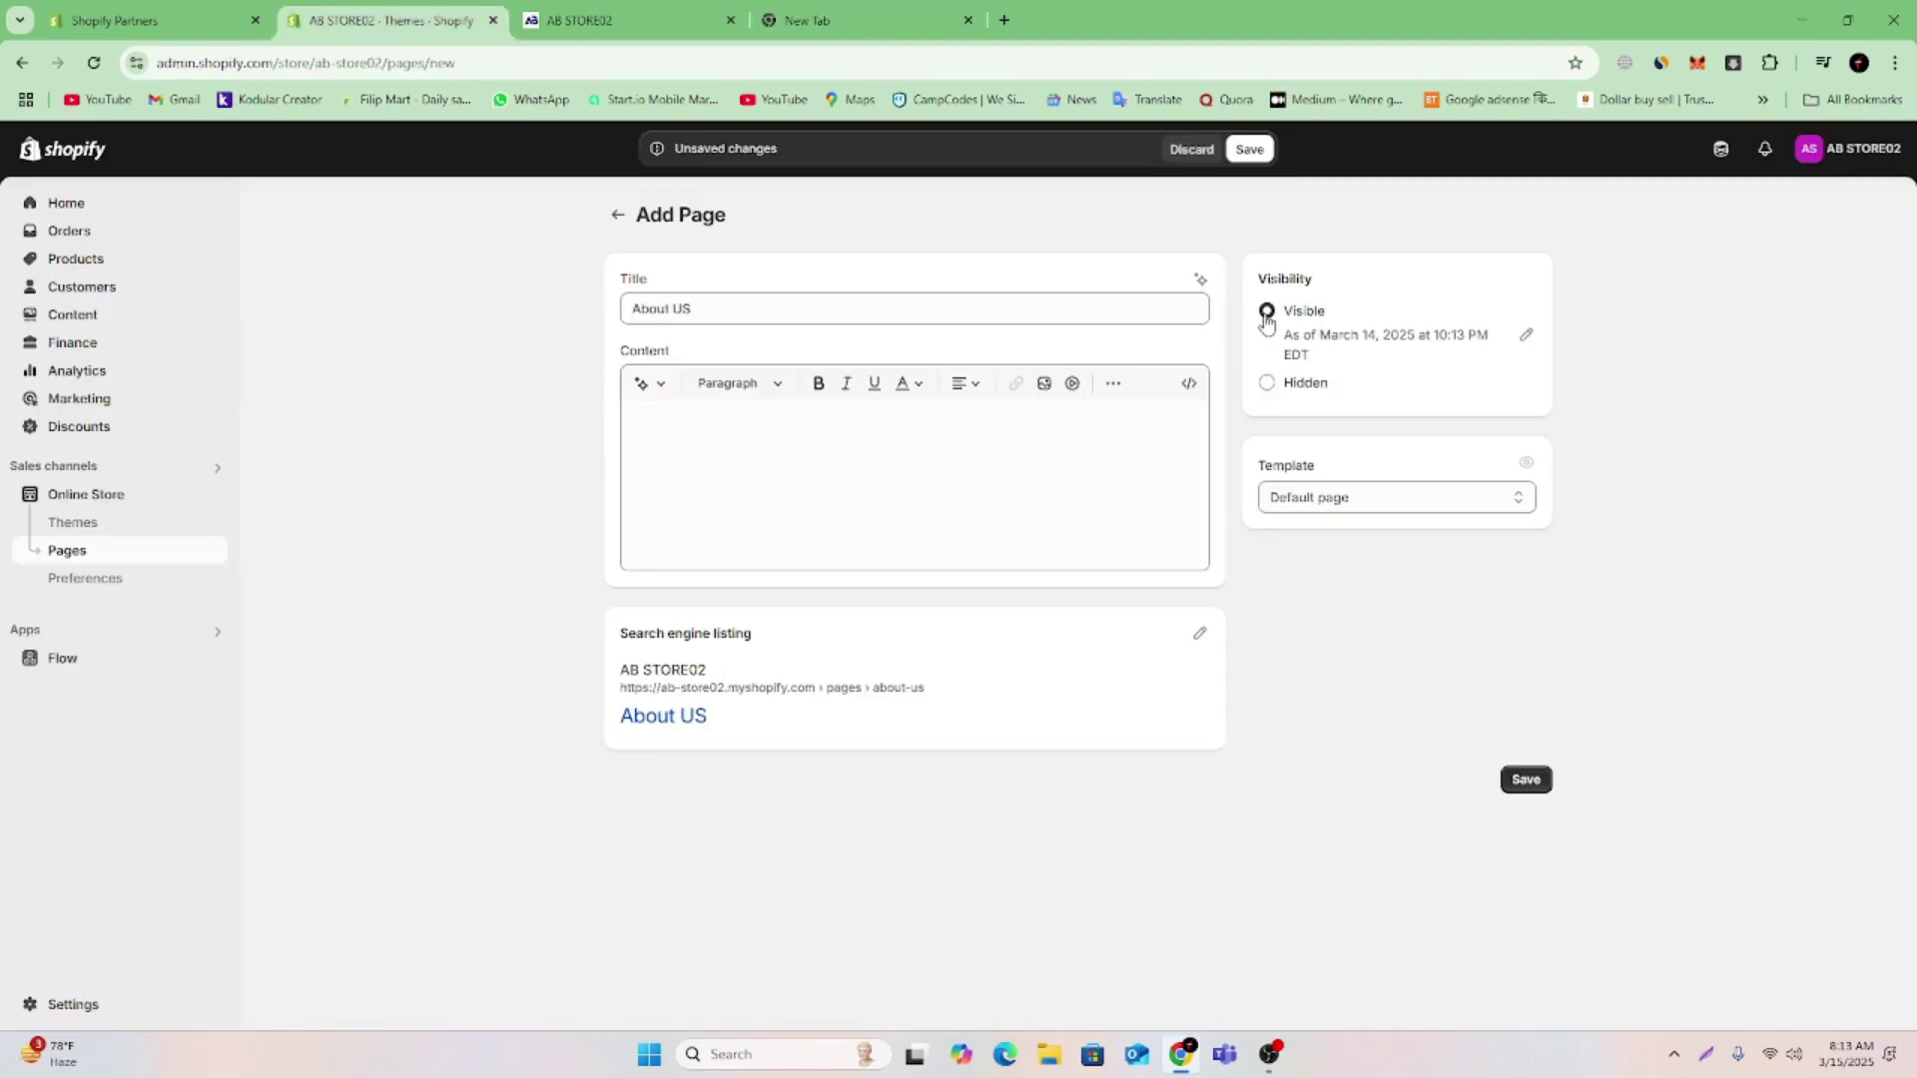
pyautogui.click(1252, 149)
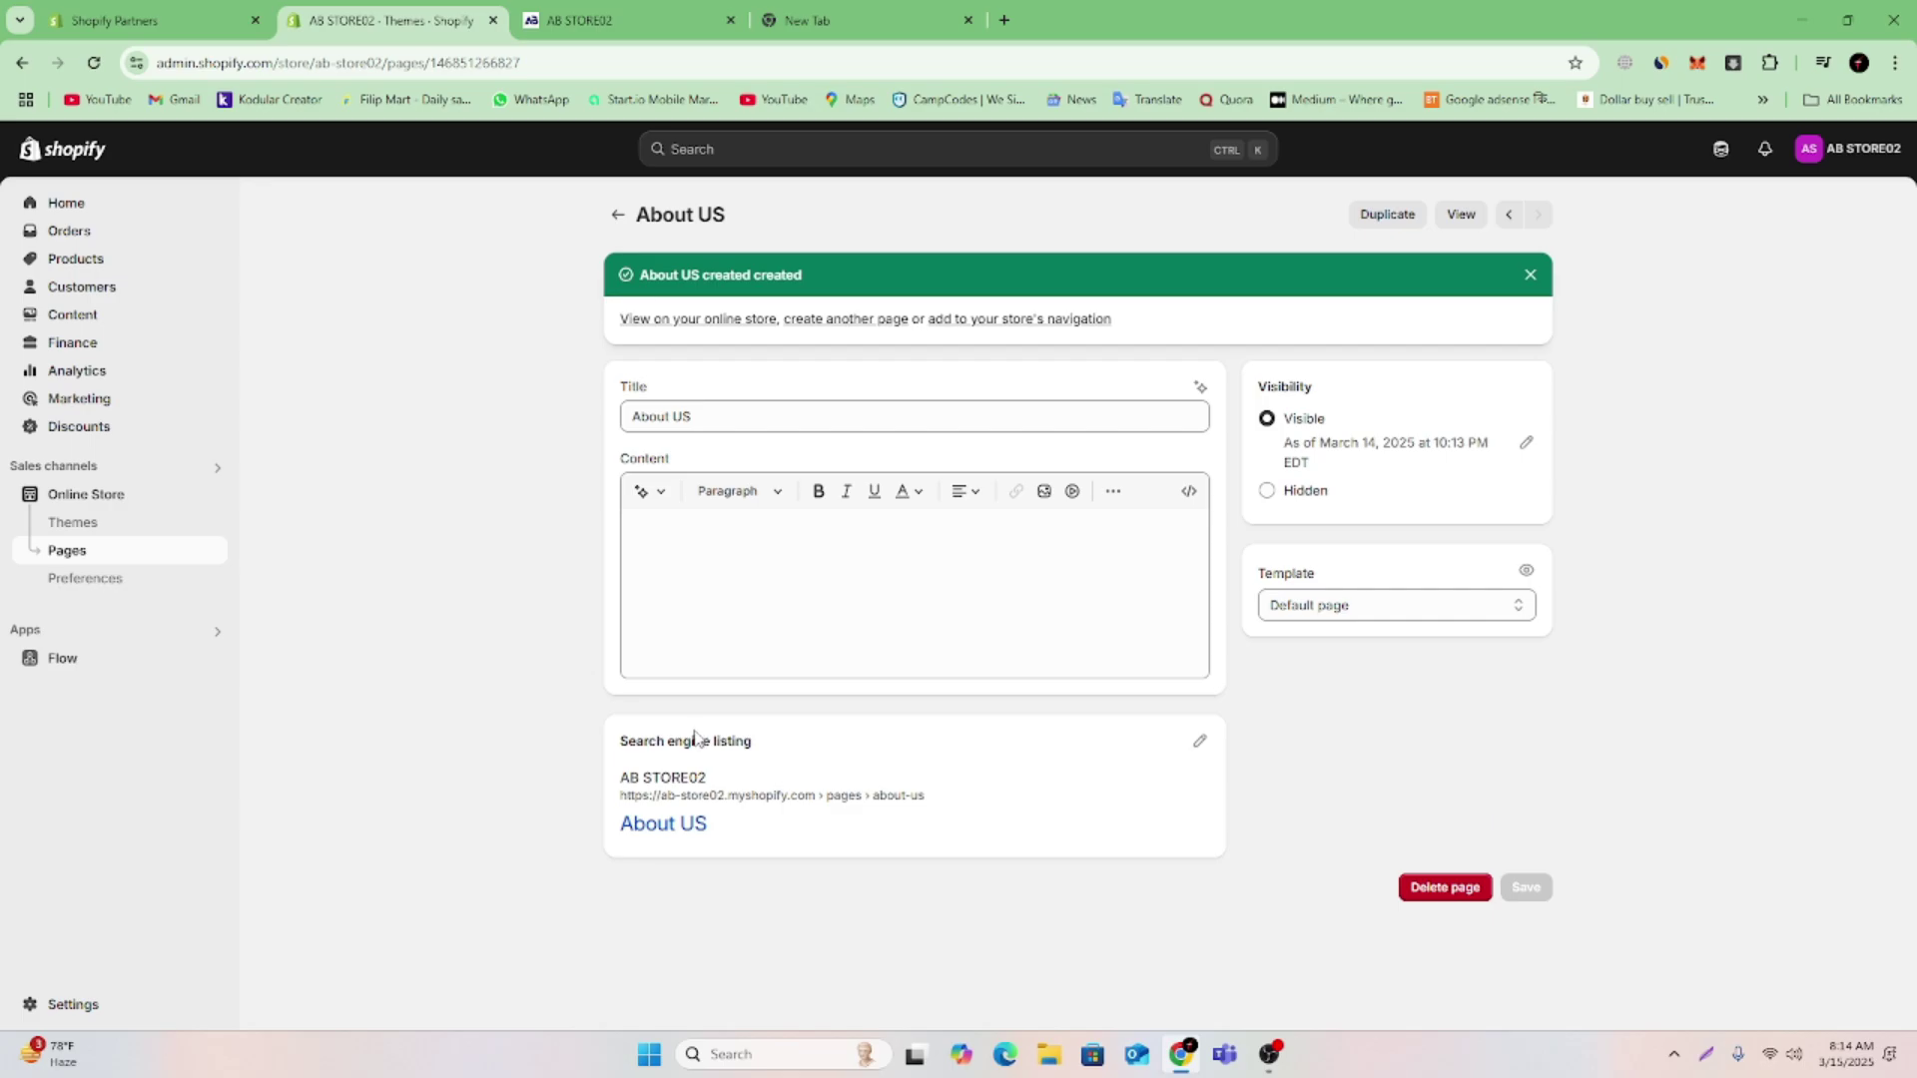
# Search Google for "deepseek" and open the DeepSeek chat from its official website
pyautogui.click(802, 22)
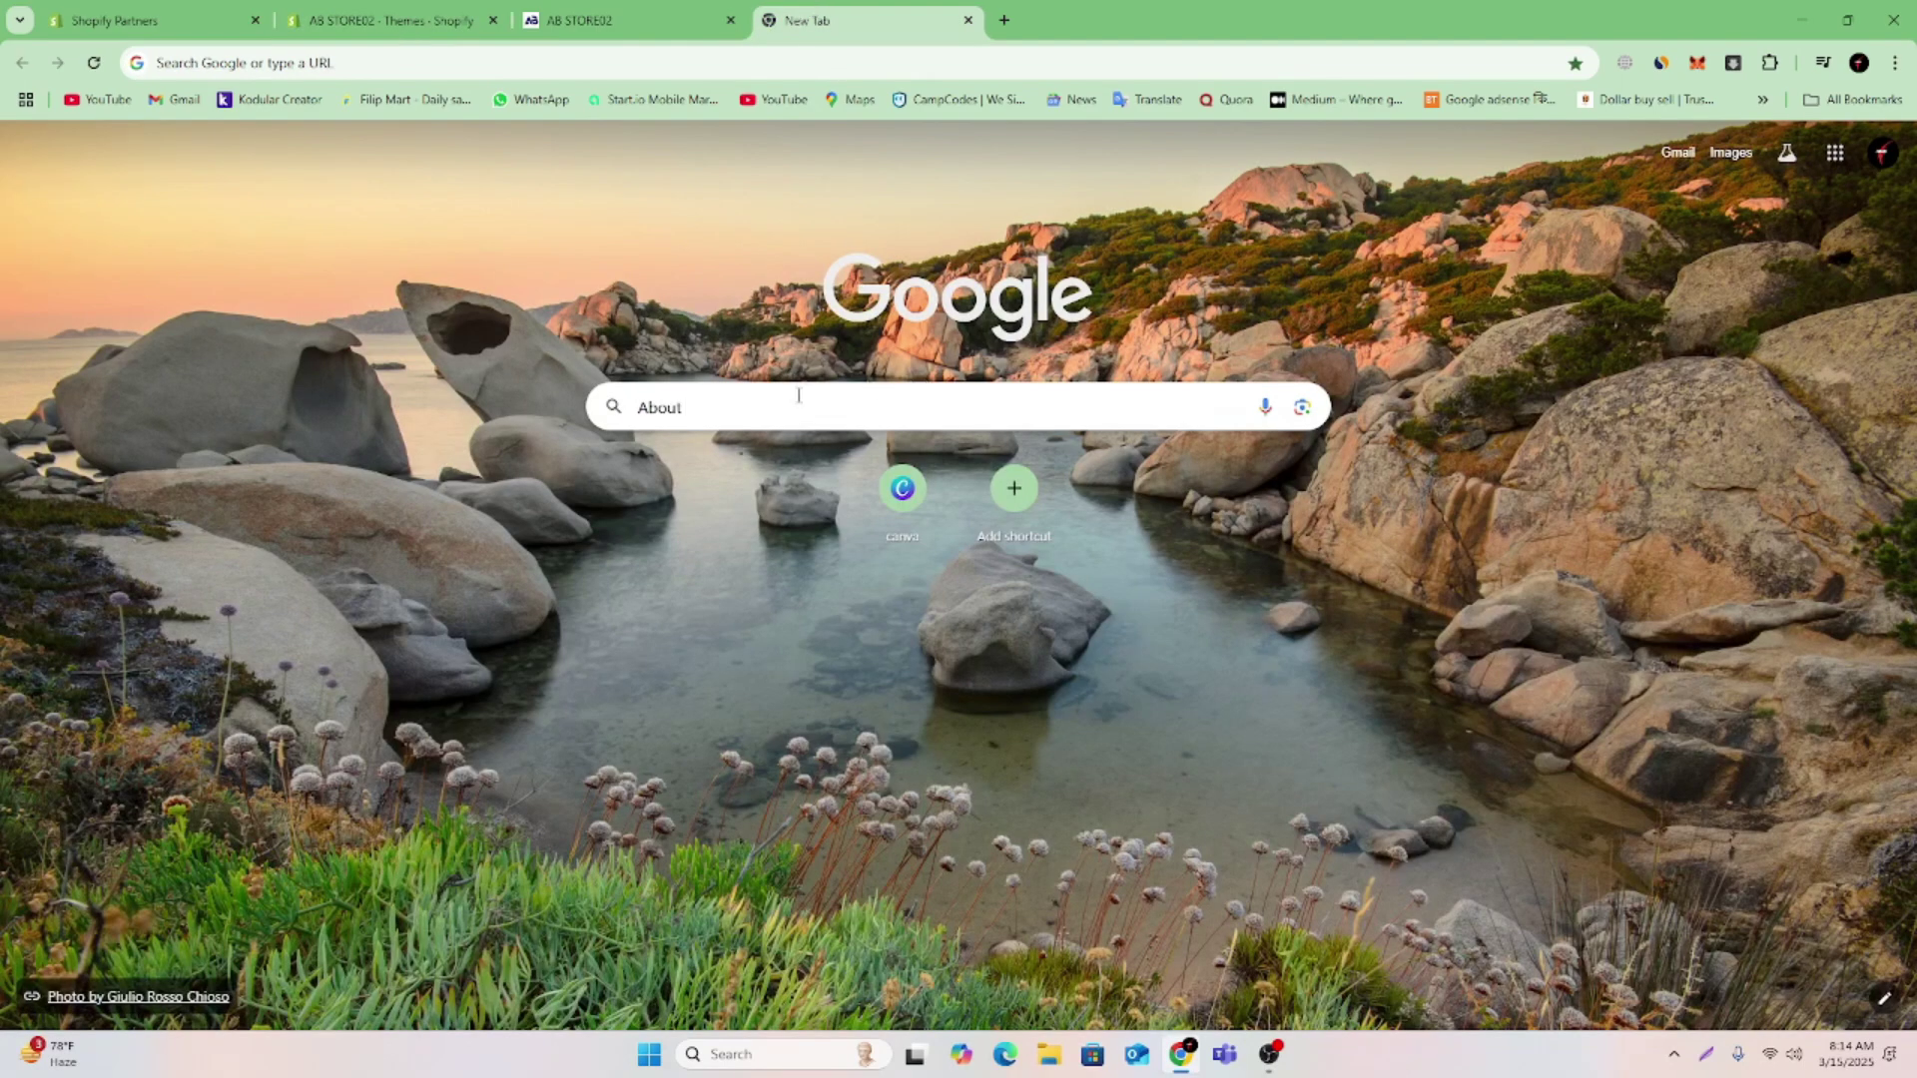
pyautogui.click(742, 407)
pyautogui.doubleClick(741, 407)
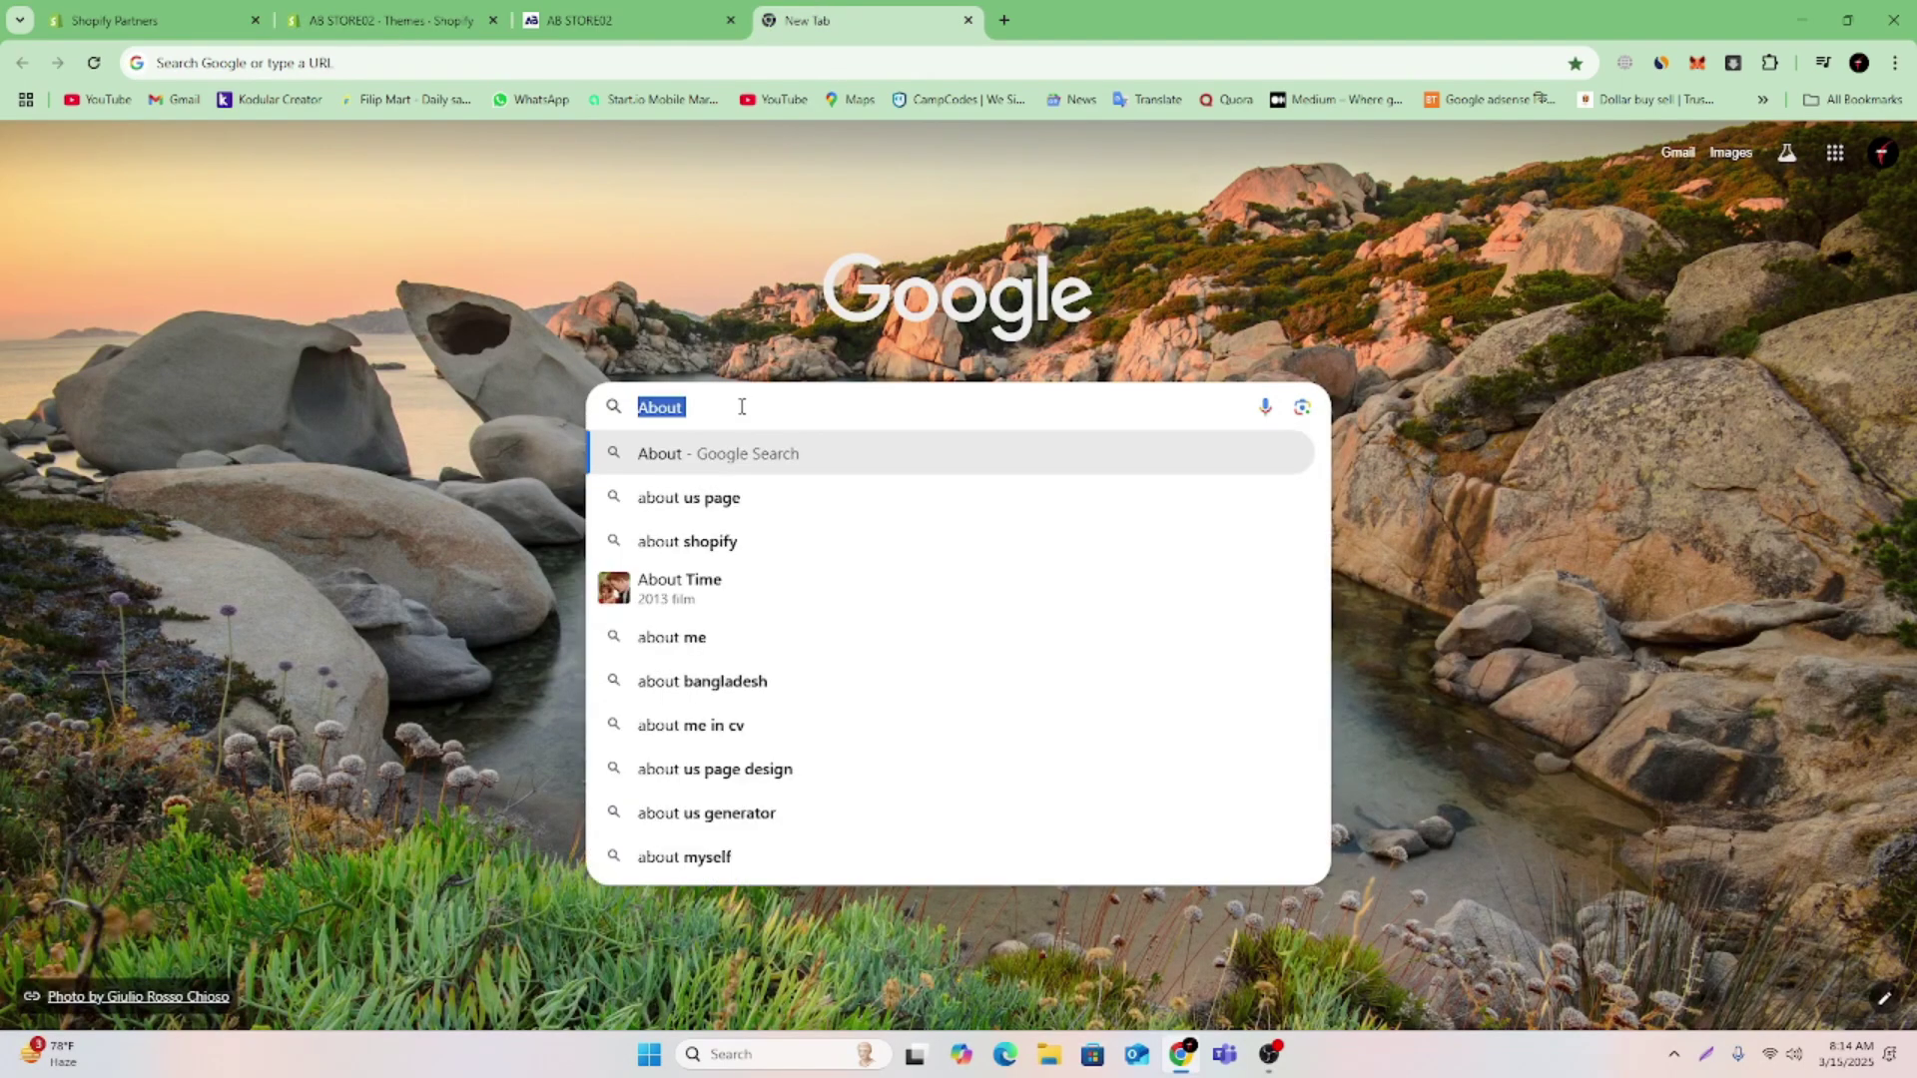
pyautogui.write('dee')
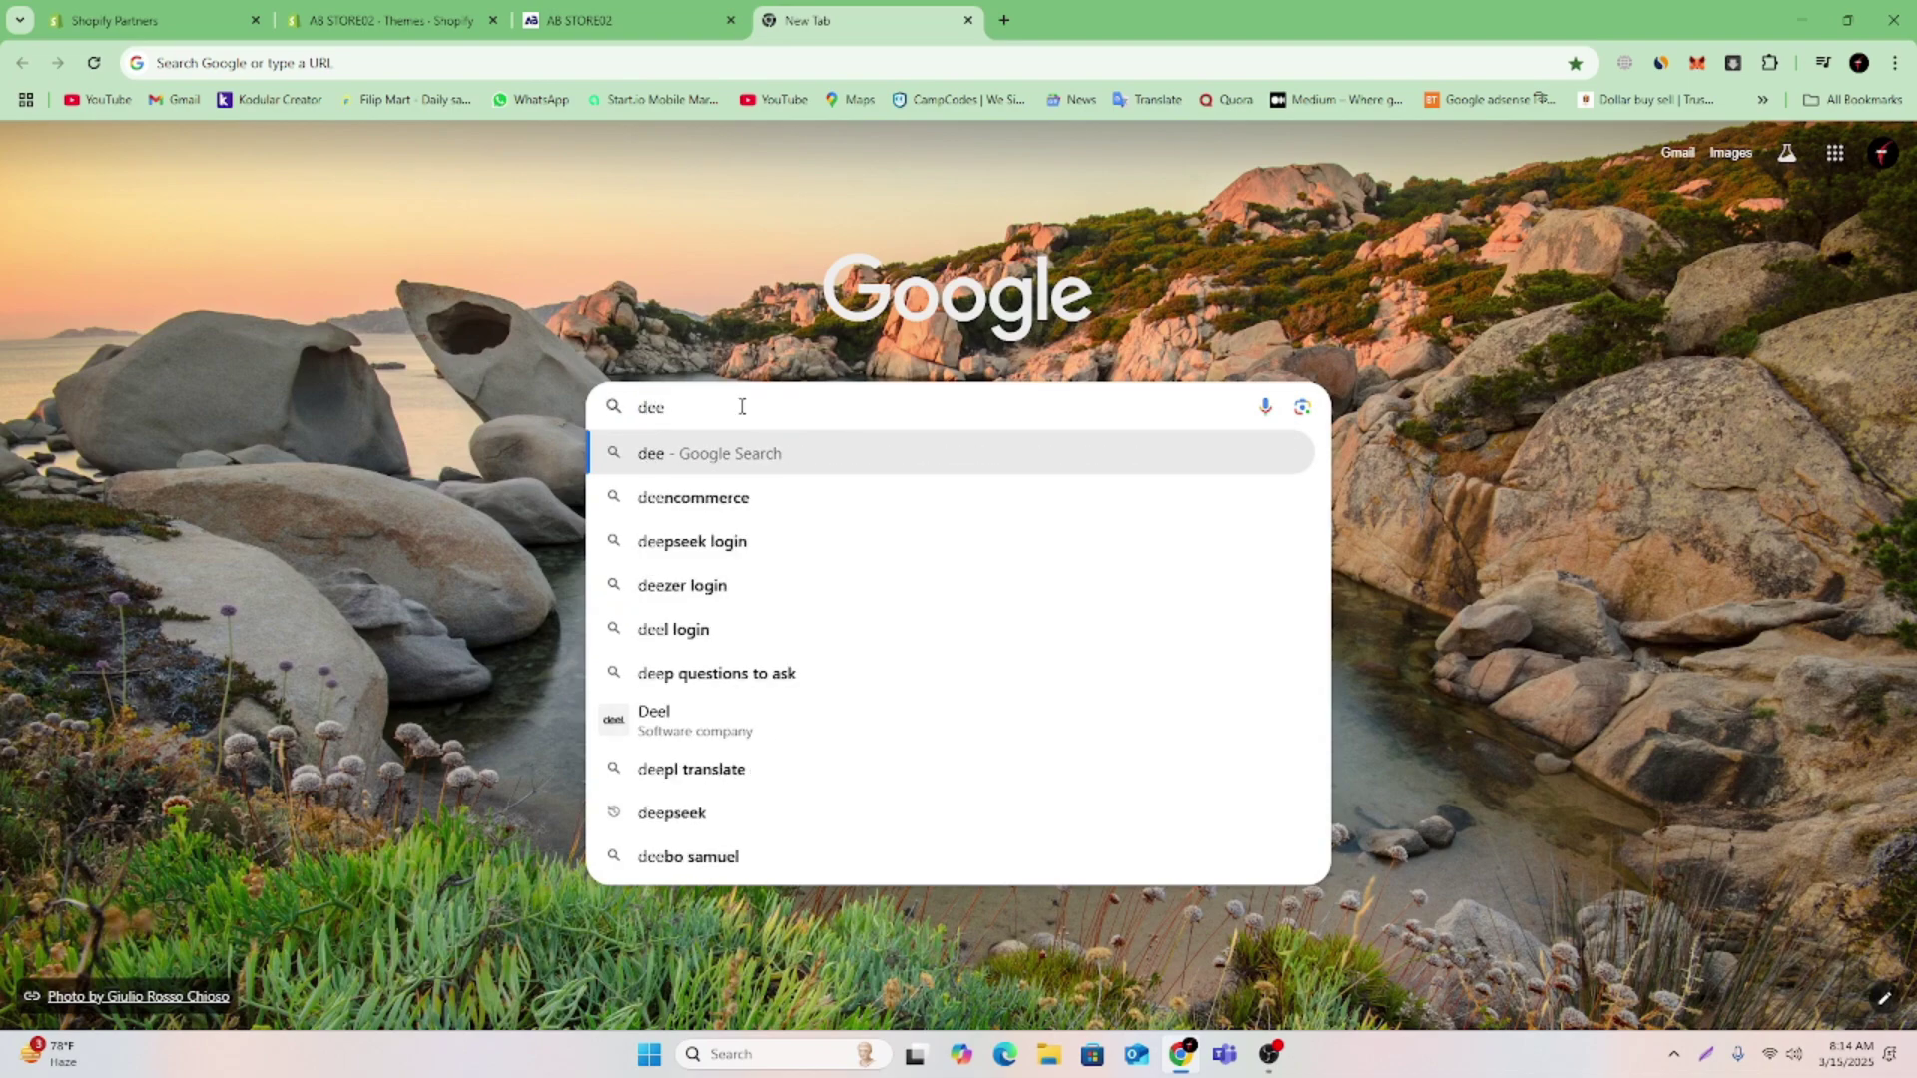
pyautogui.write('p')
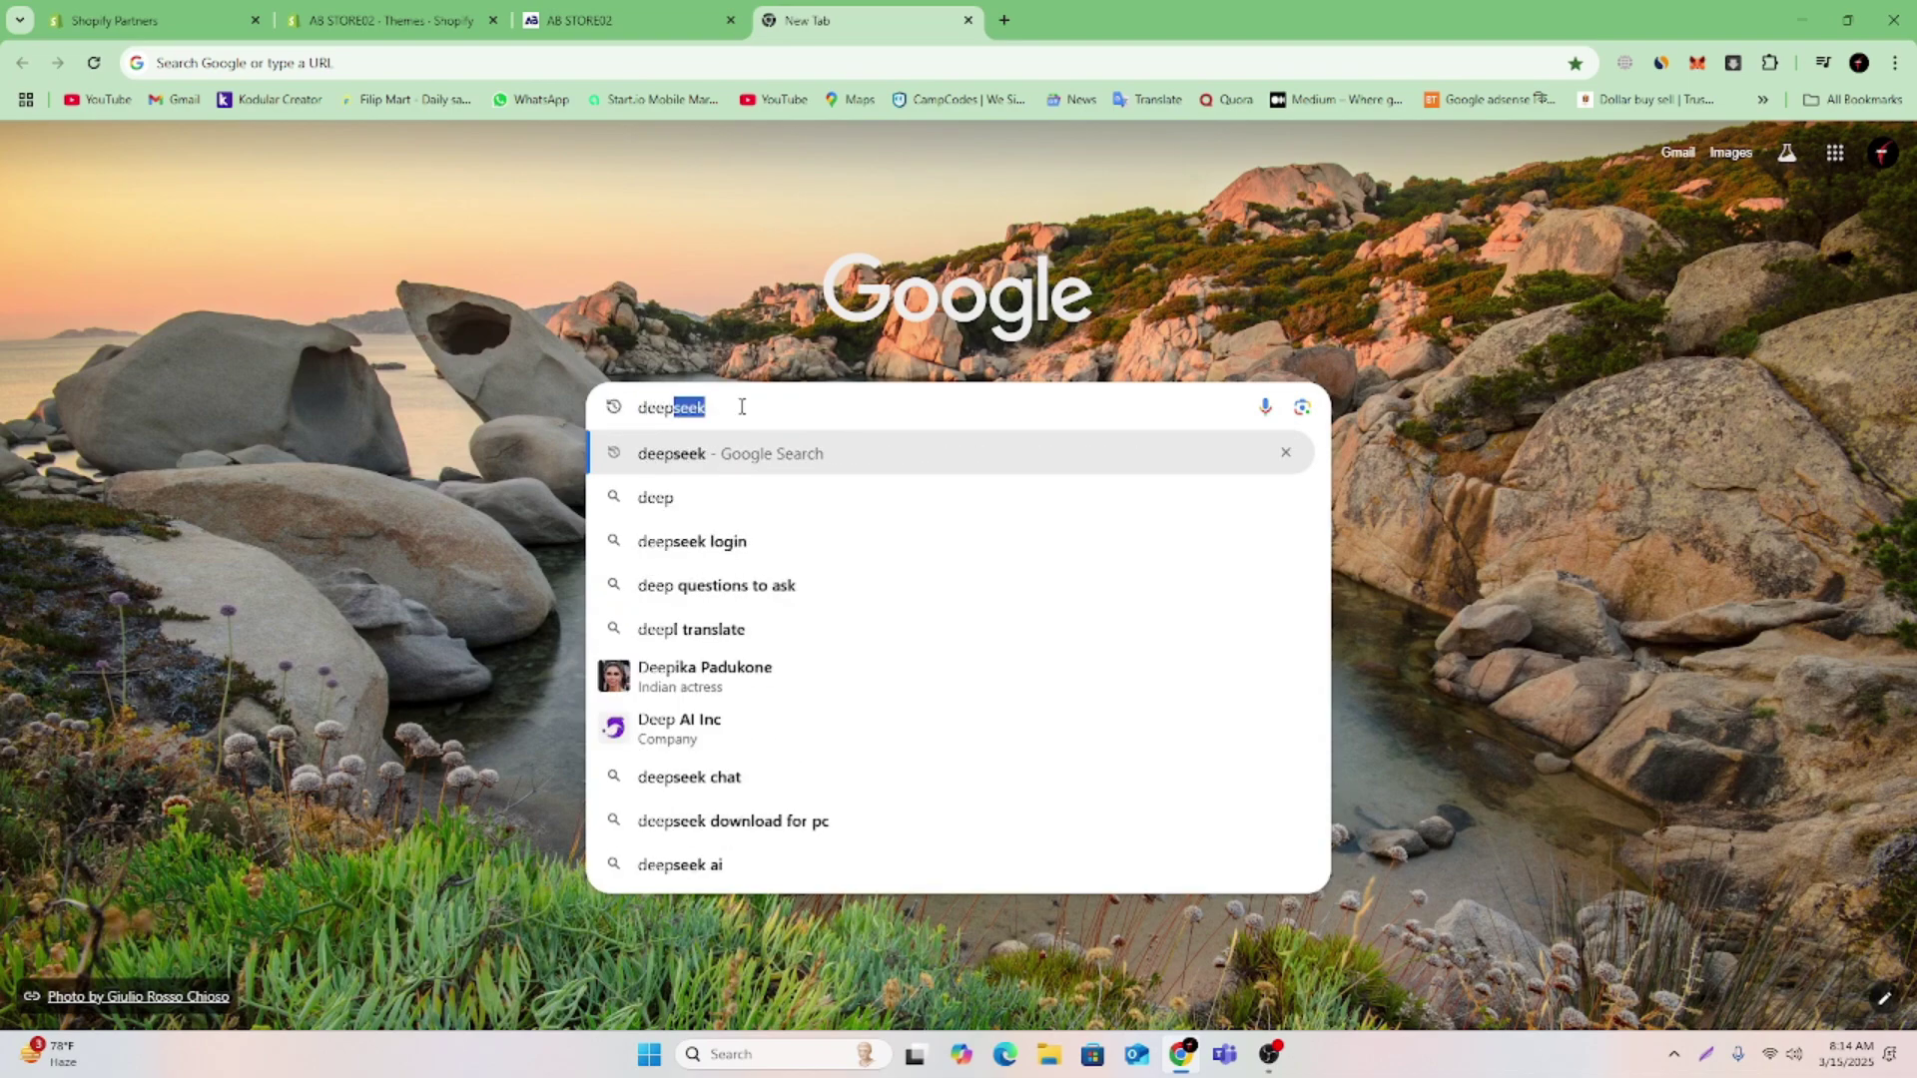
pyautogui.press('Return')
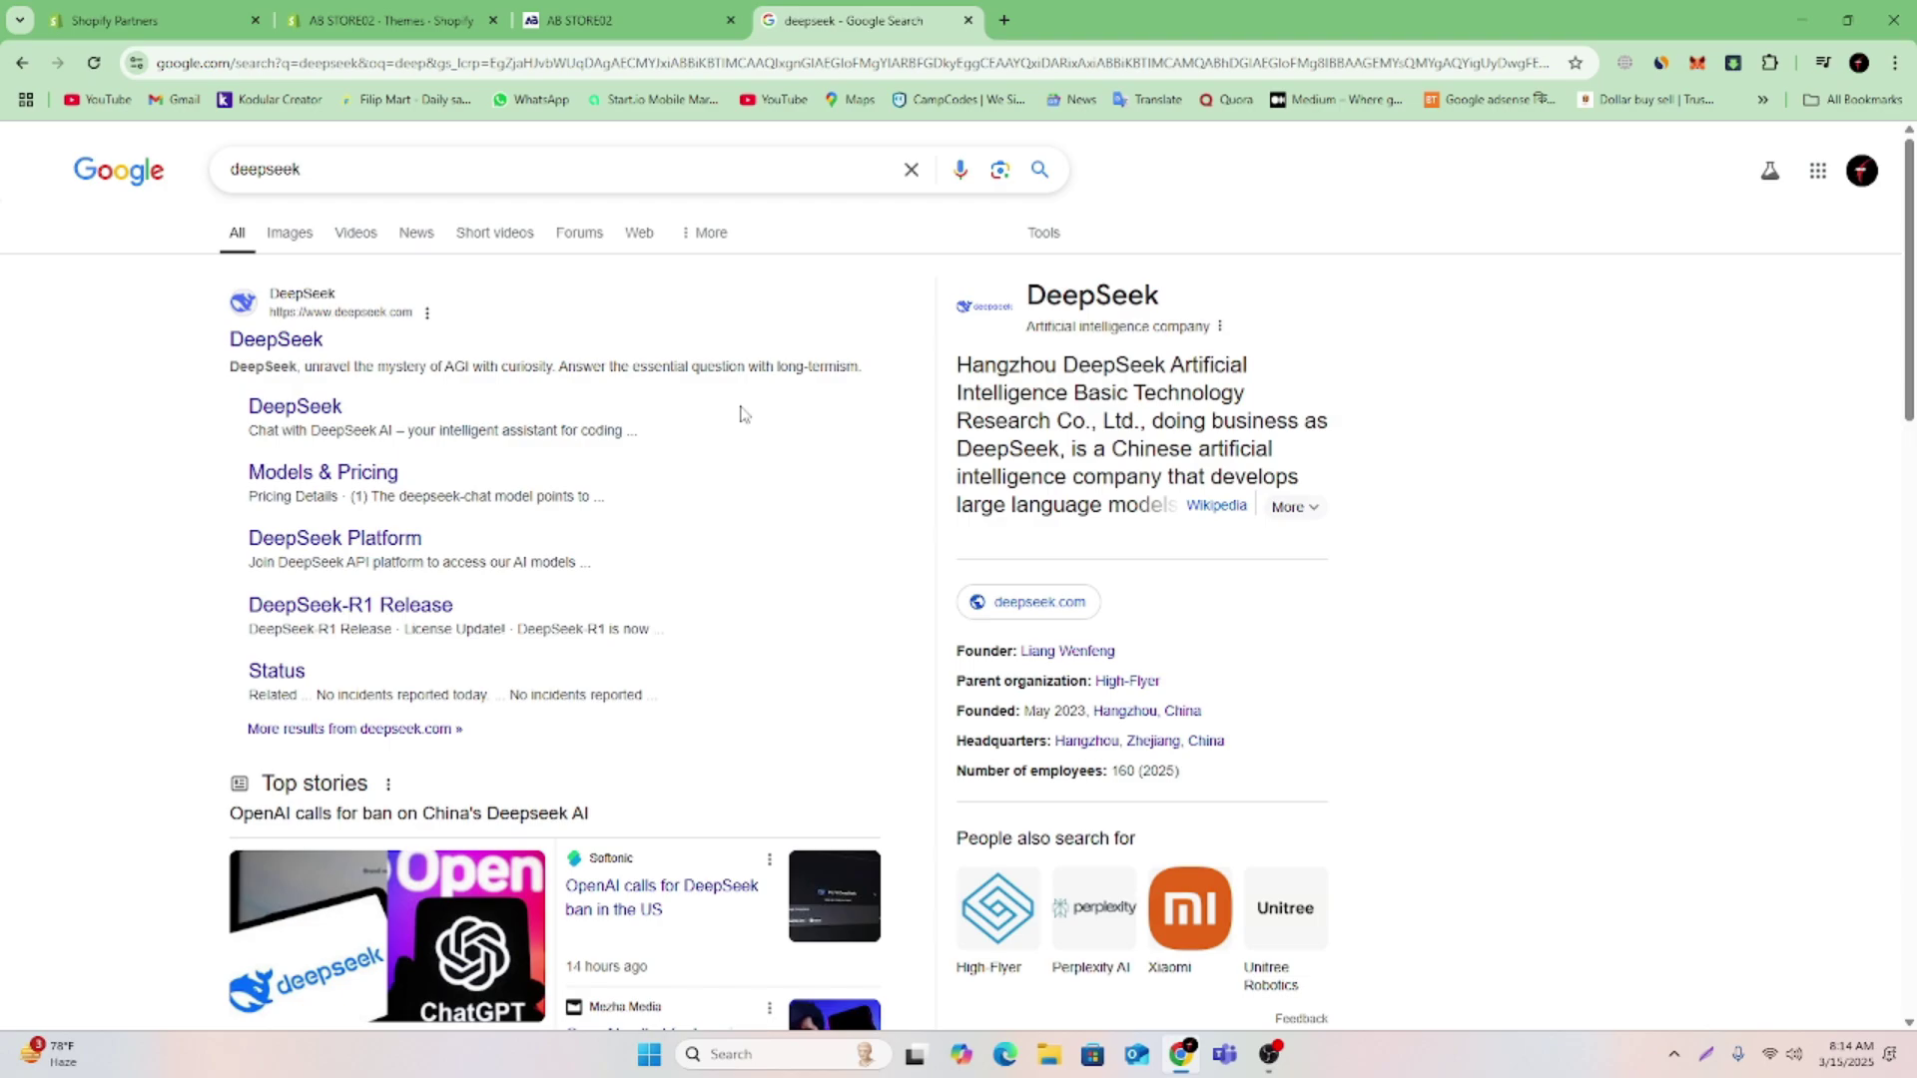
pyautogui.click(283, 345)
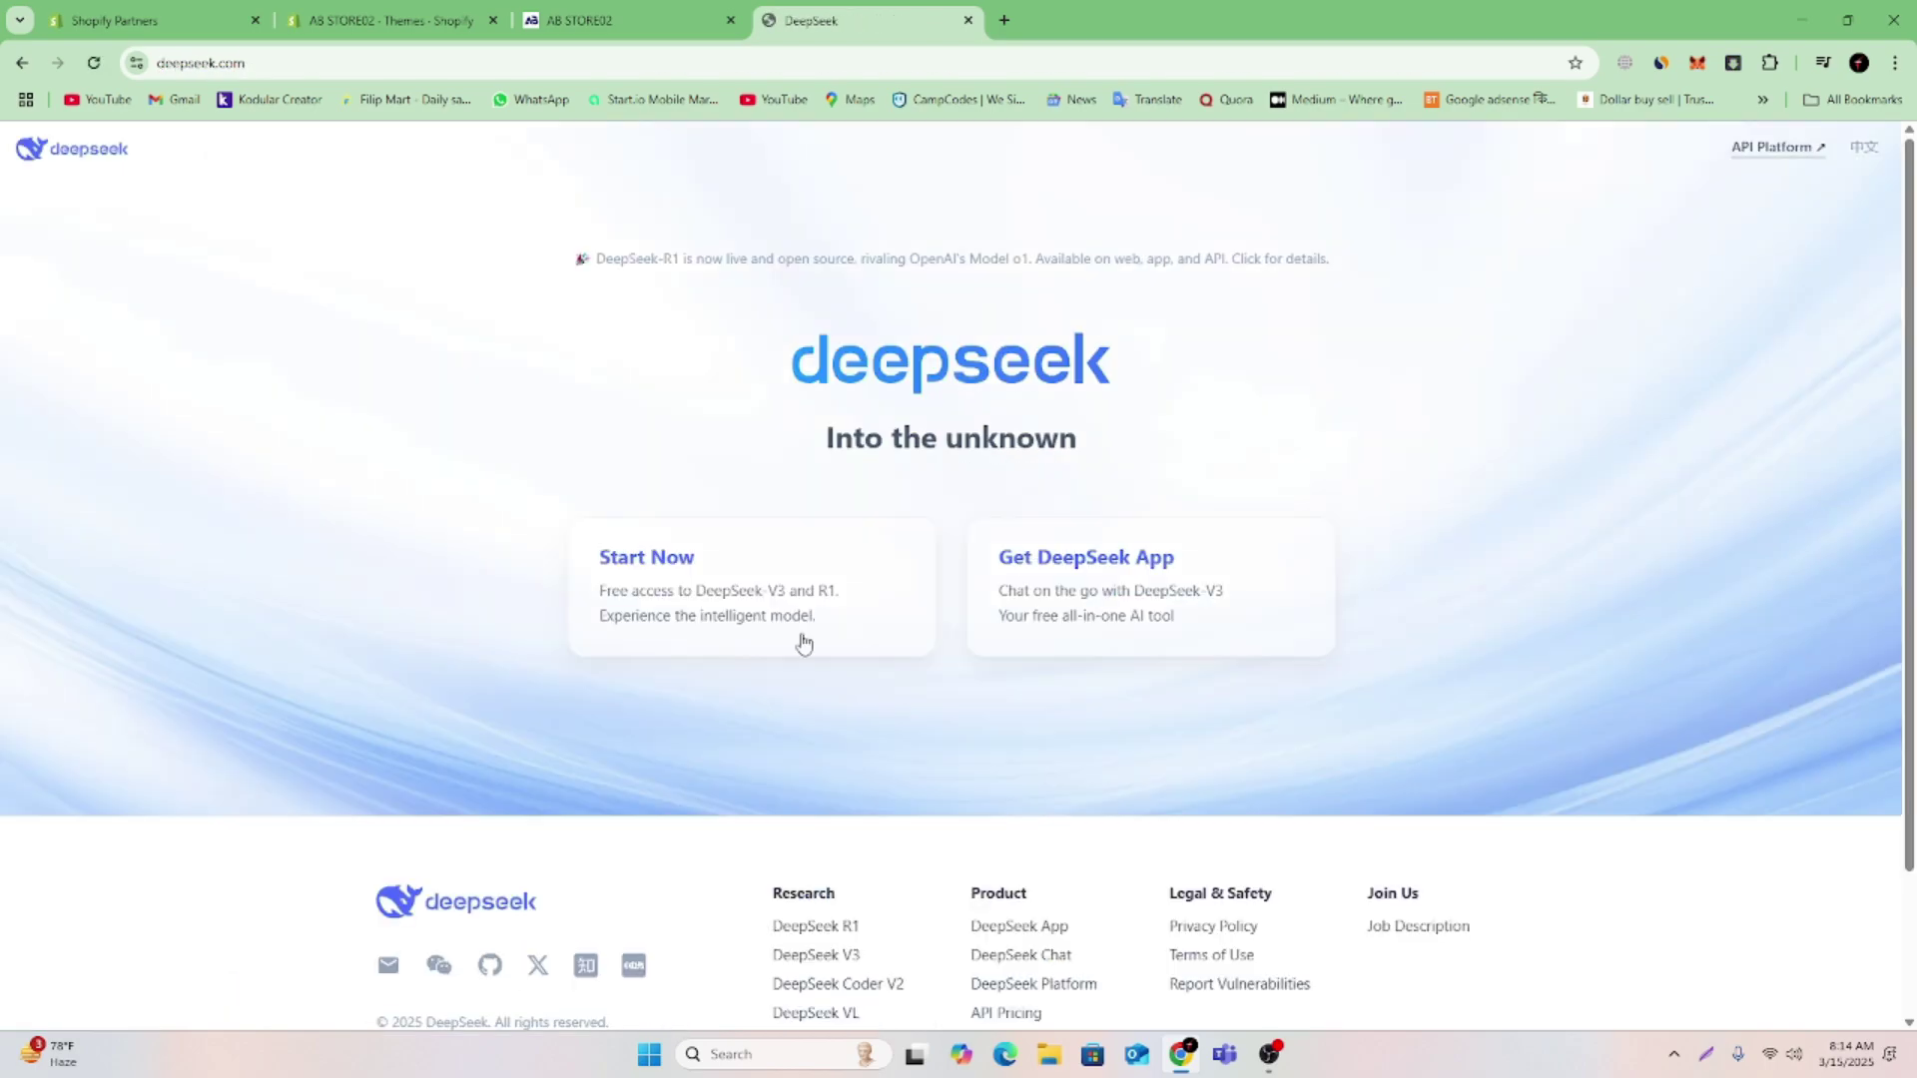
pyautogui.click(755, 583)
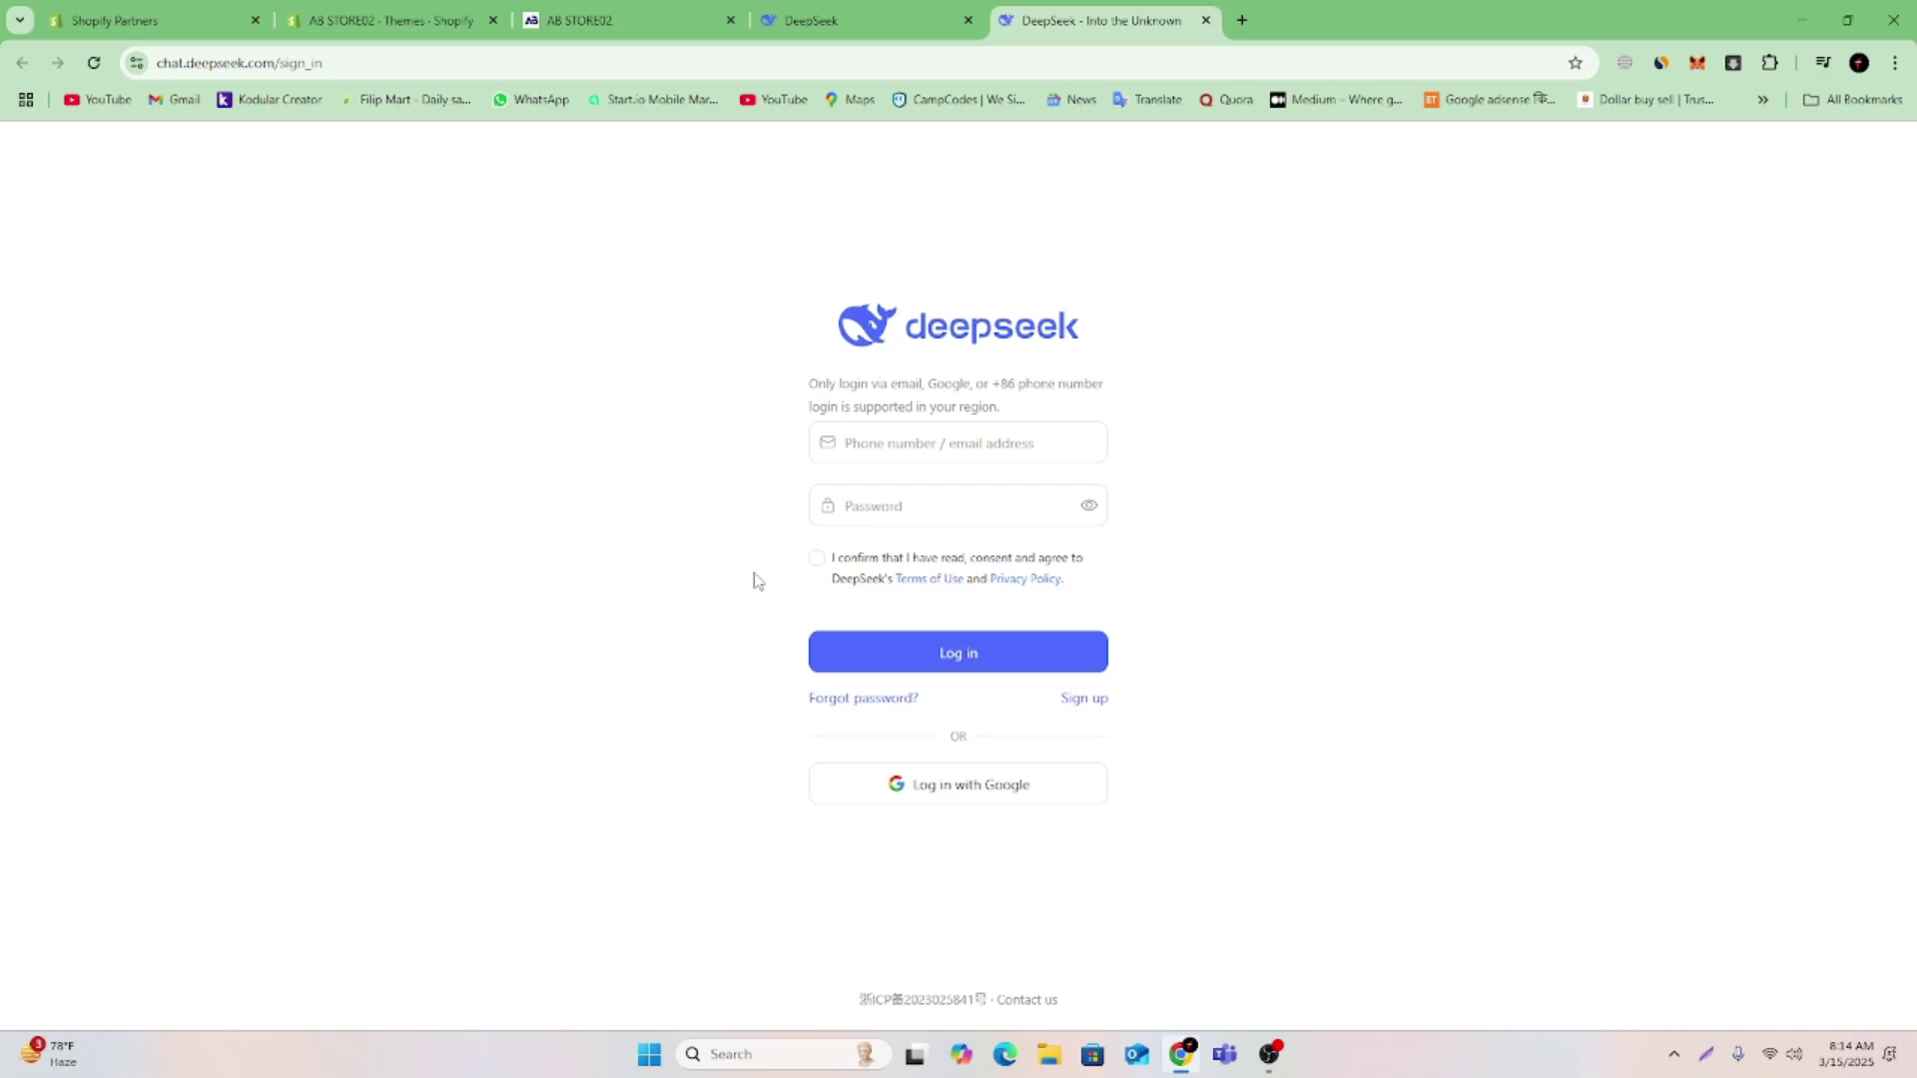
# Log in to DeepSeek with the existing Google account and approve the sign-in
pyautogui.click(933, 798)
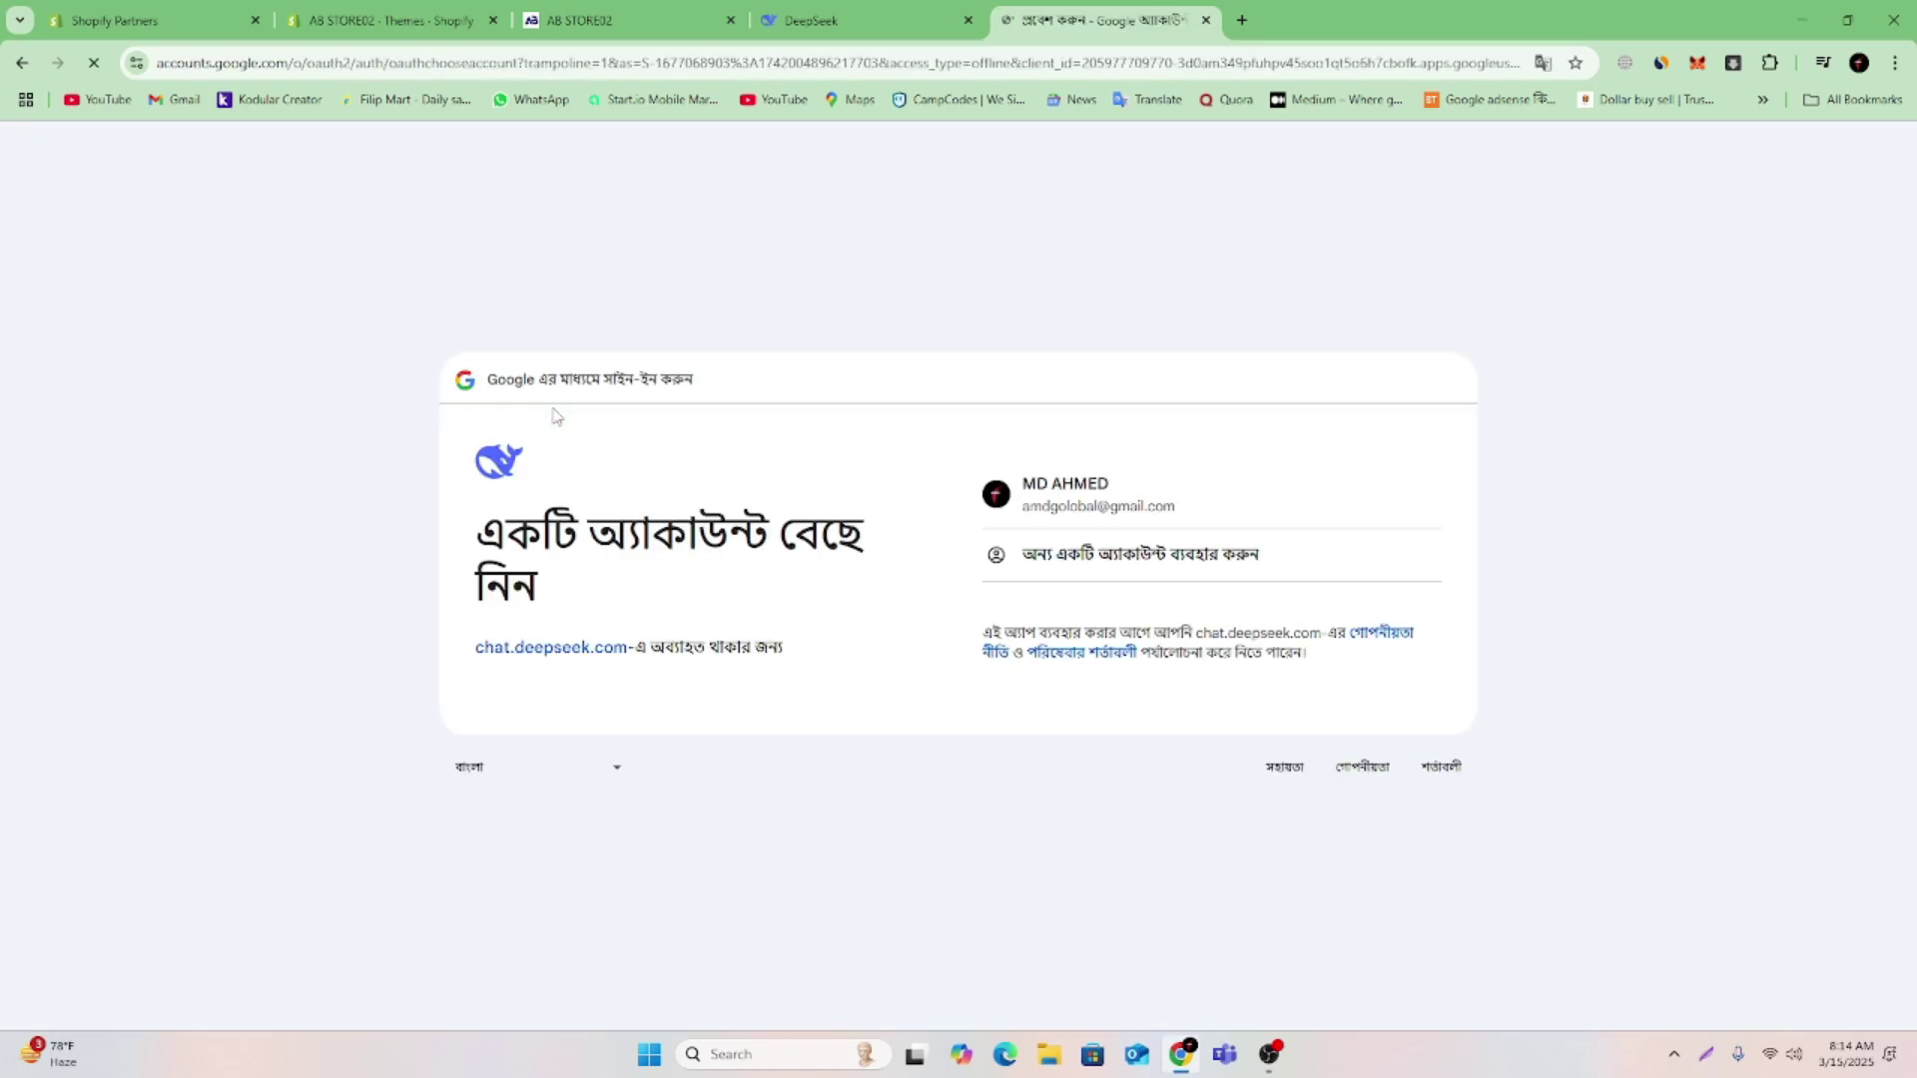
pyautogui.click(1277, 519)
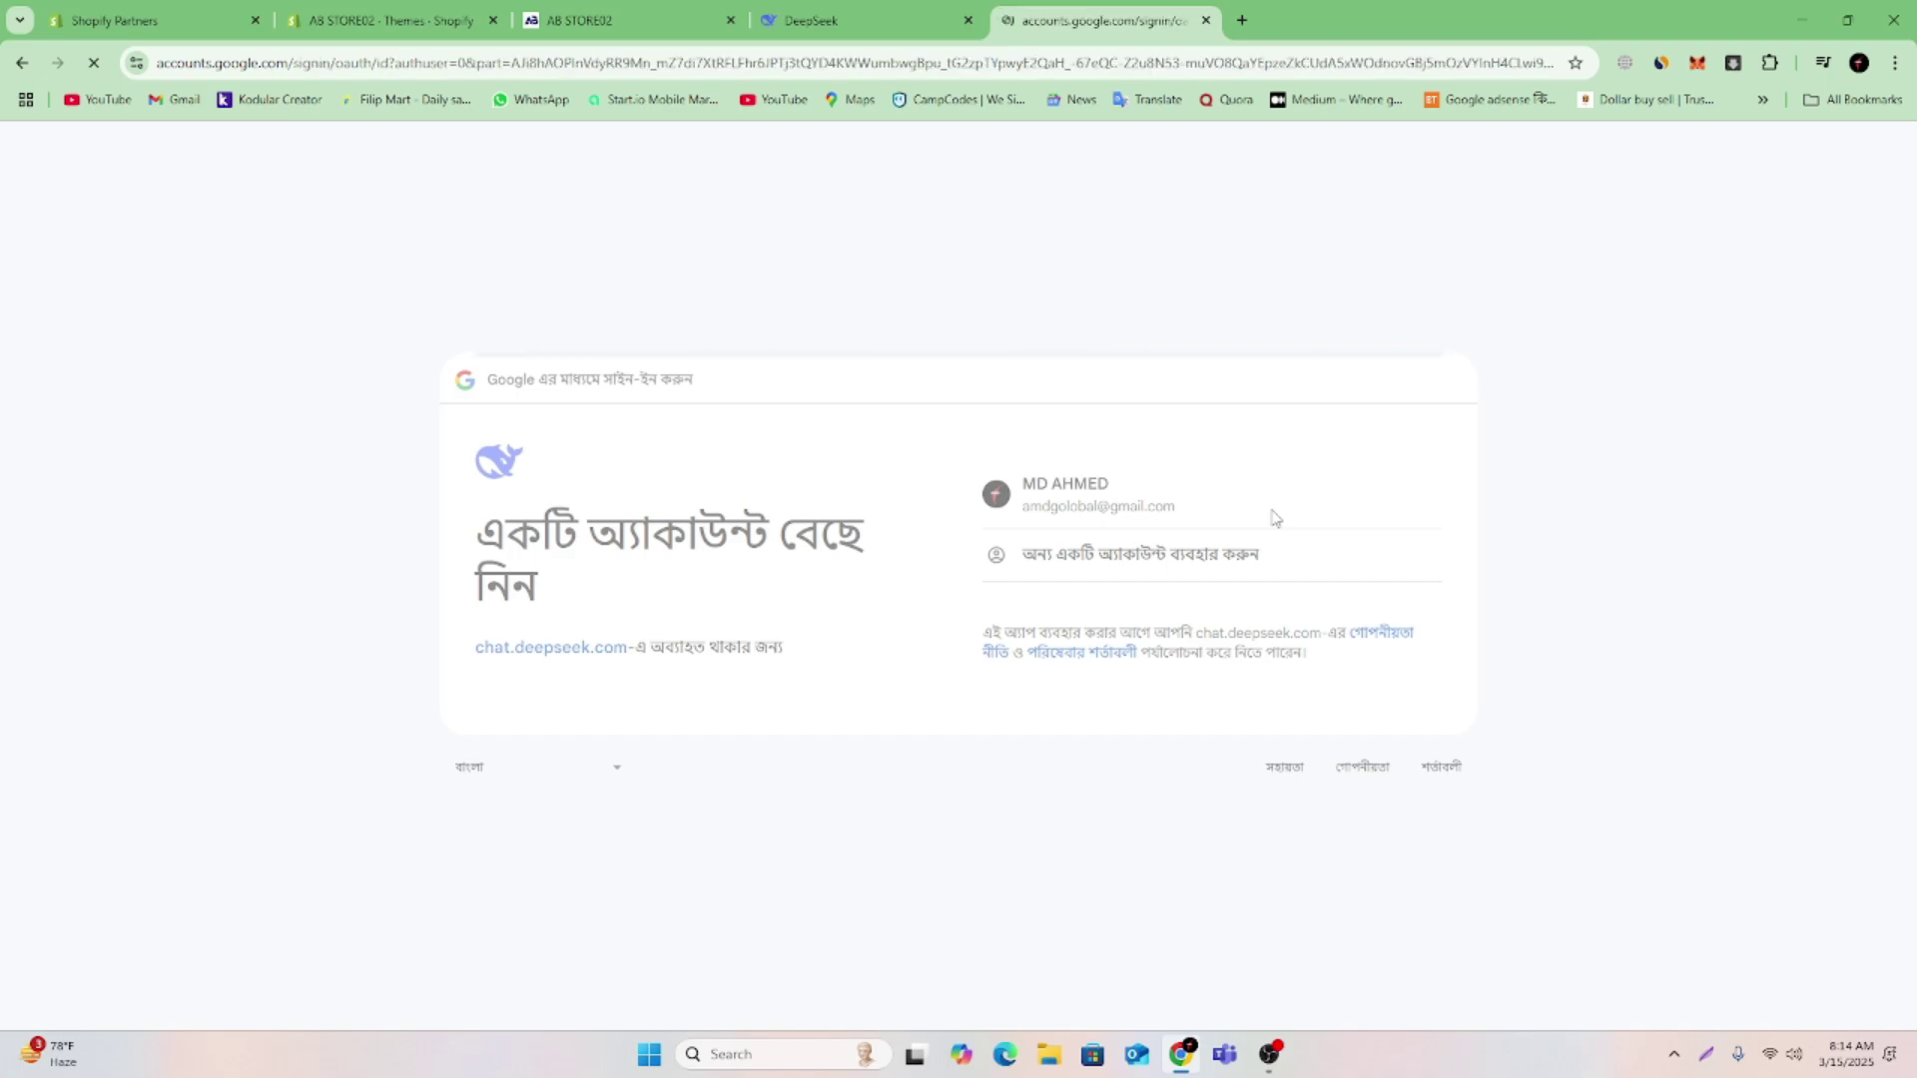
pyautogui.click(1345, 698)
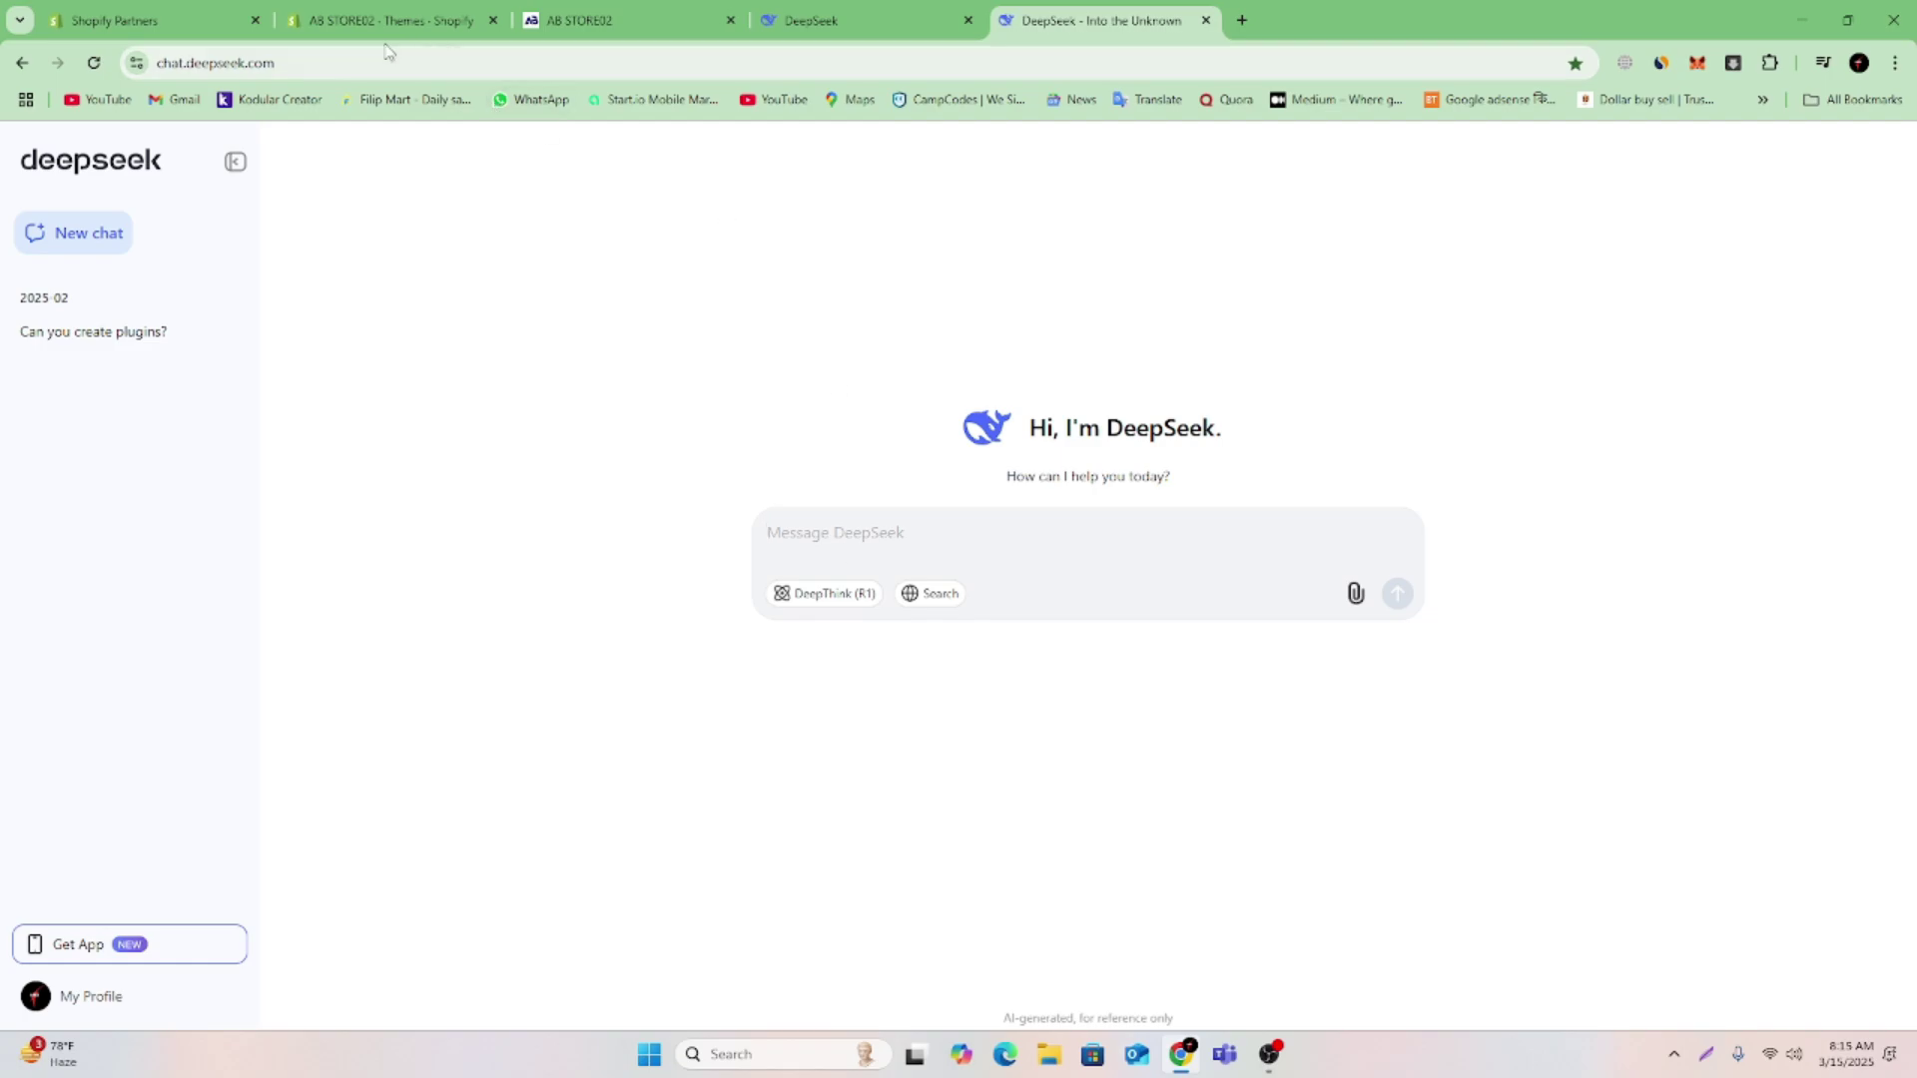
# Select the page title in Shopify, then start a DeepSeek message reading "pls give me a"
pyautogui.click(418, 21)
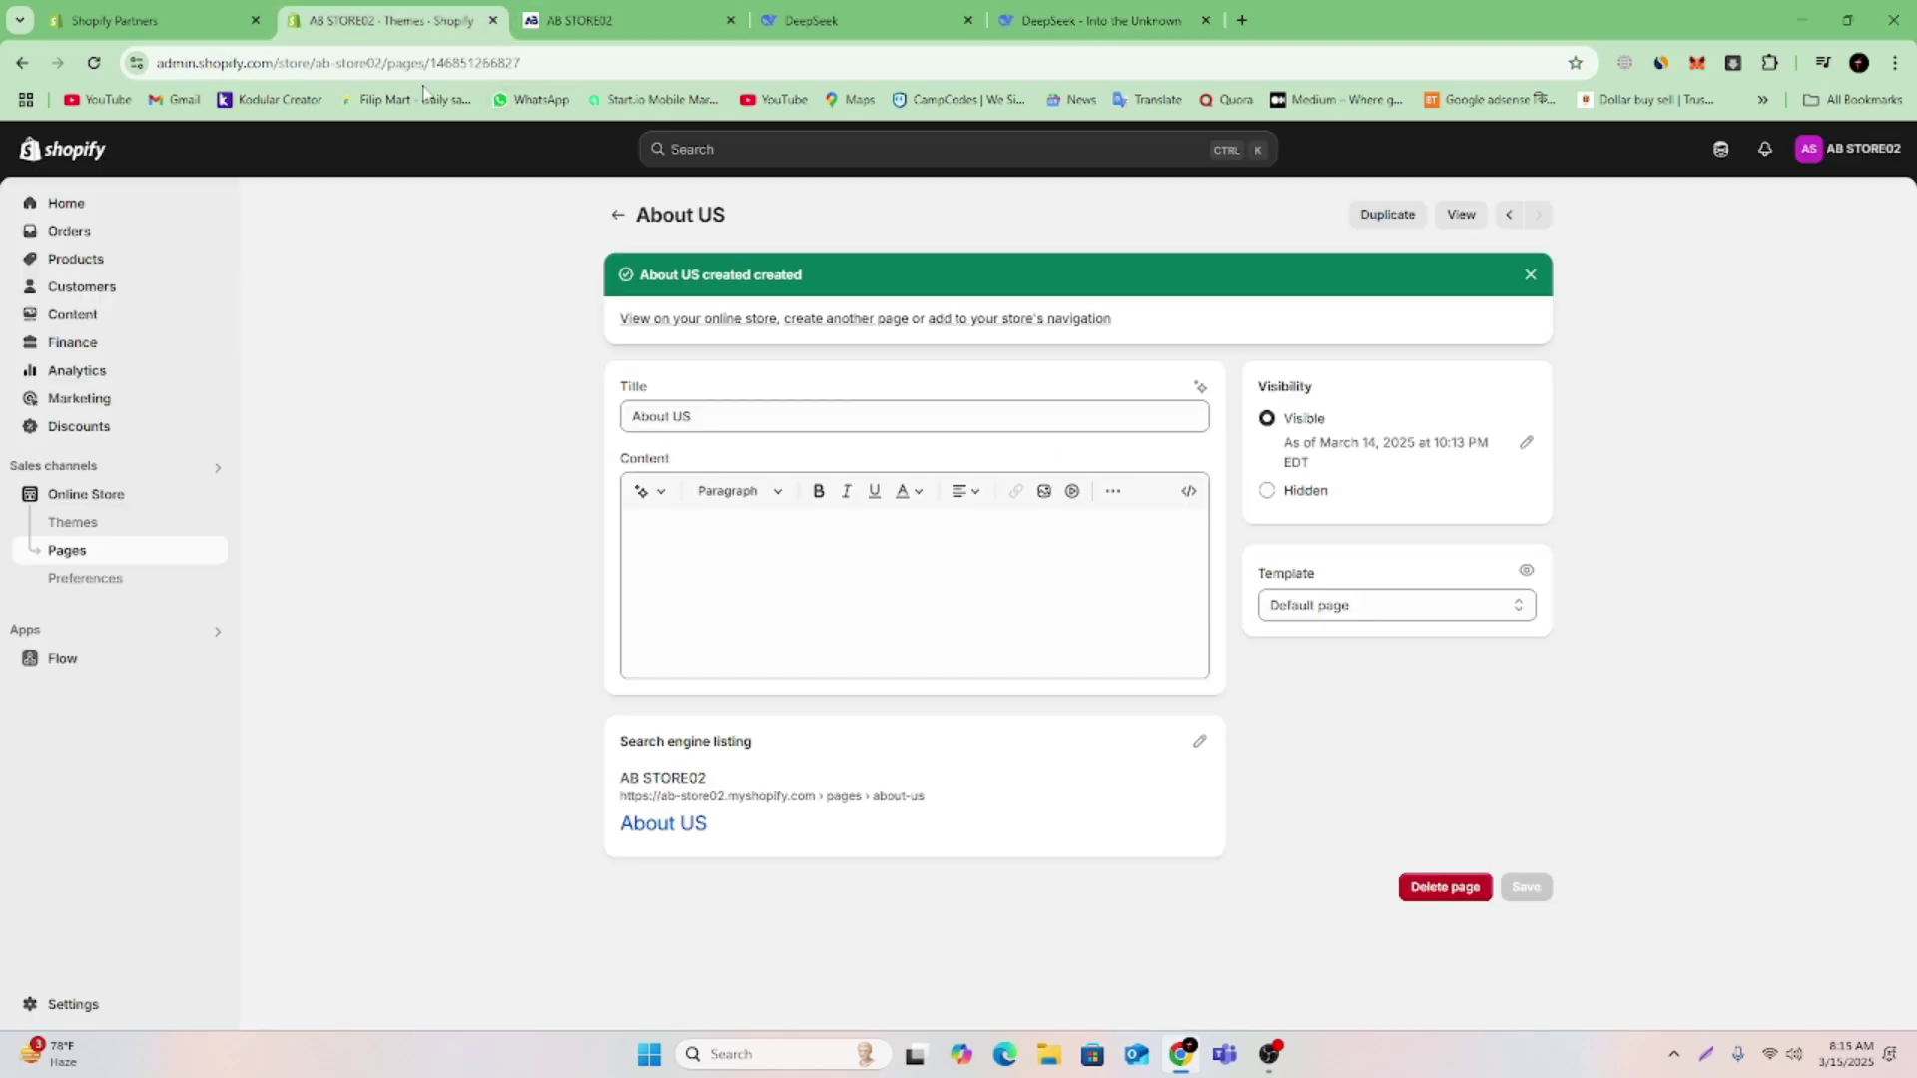
pyautogui.tripleClick(754, 410)
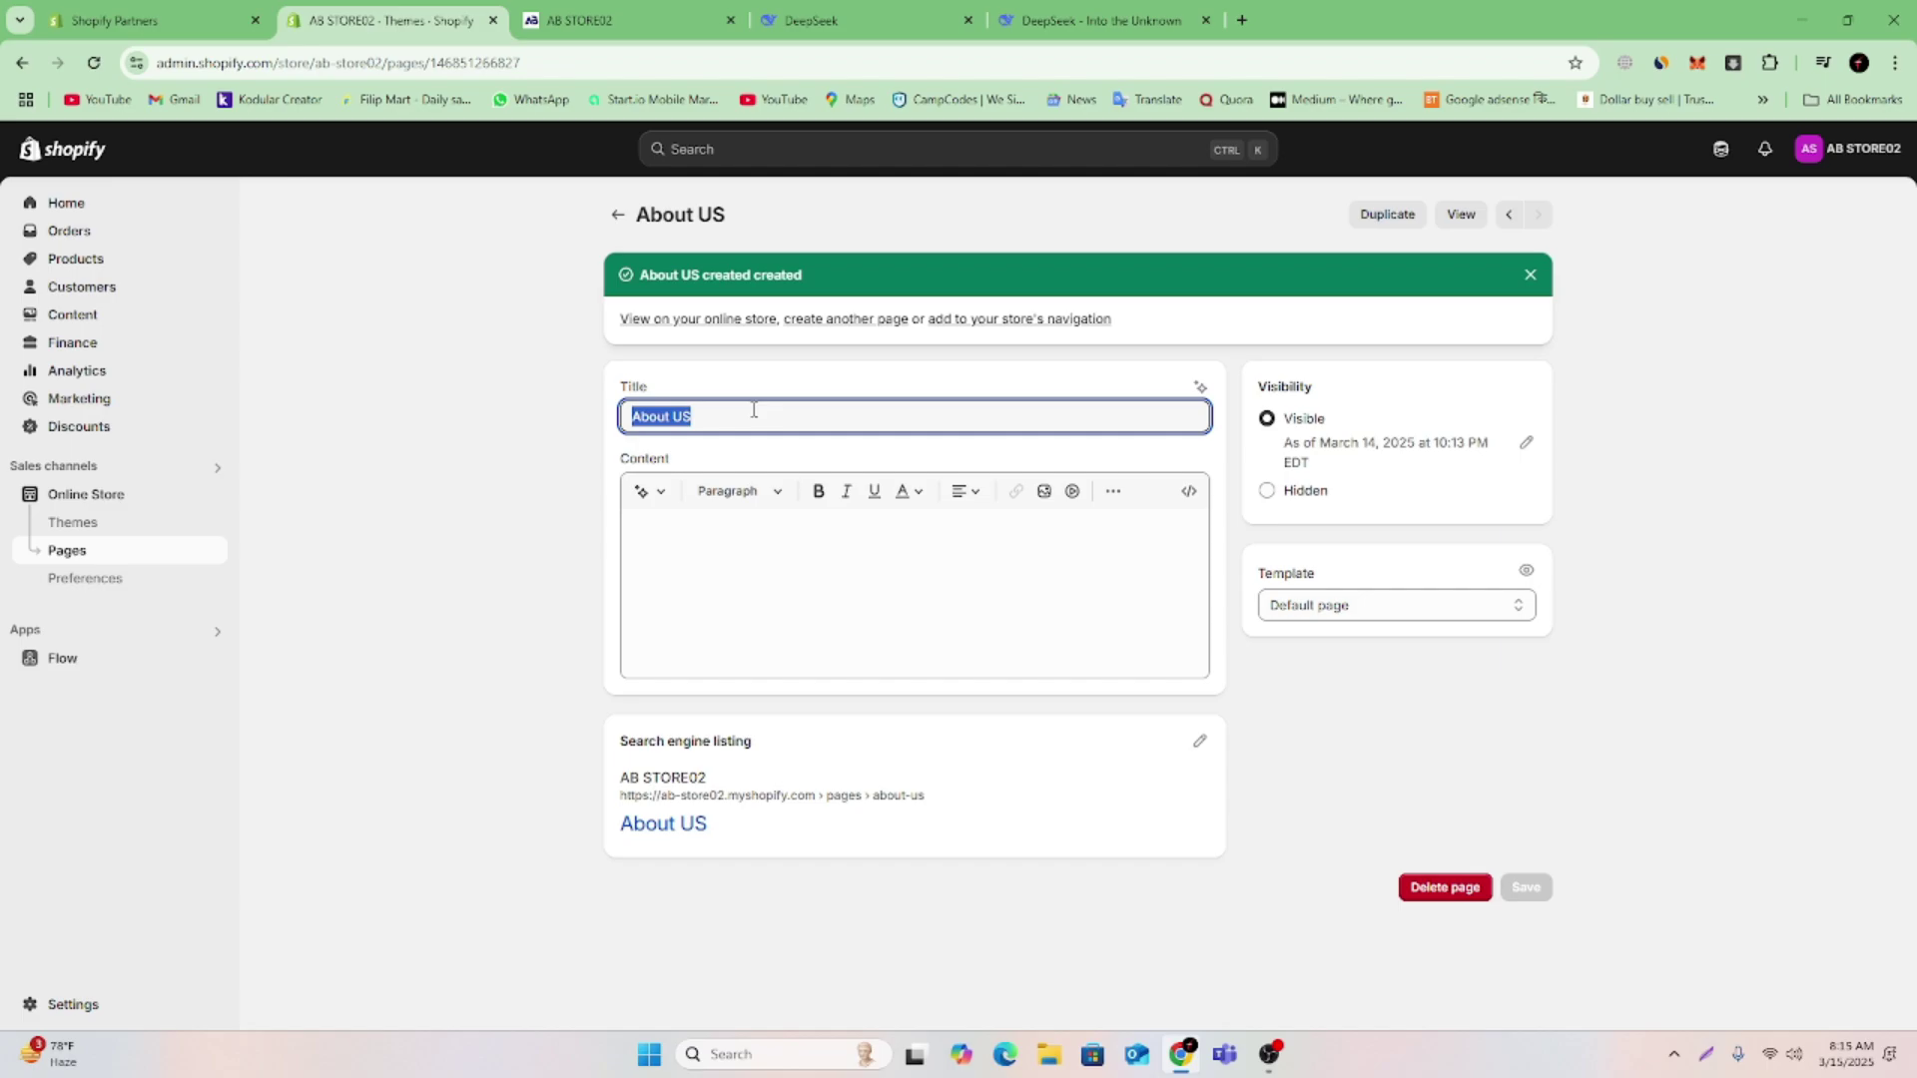
pyautogui.click(1099, 20)
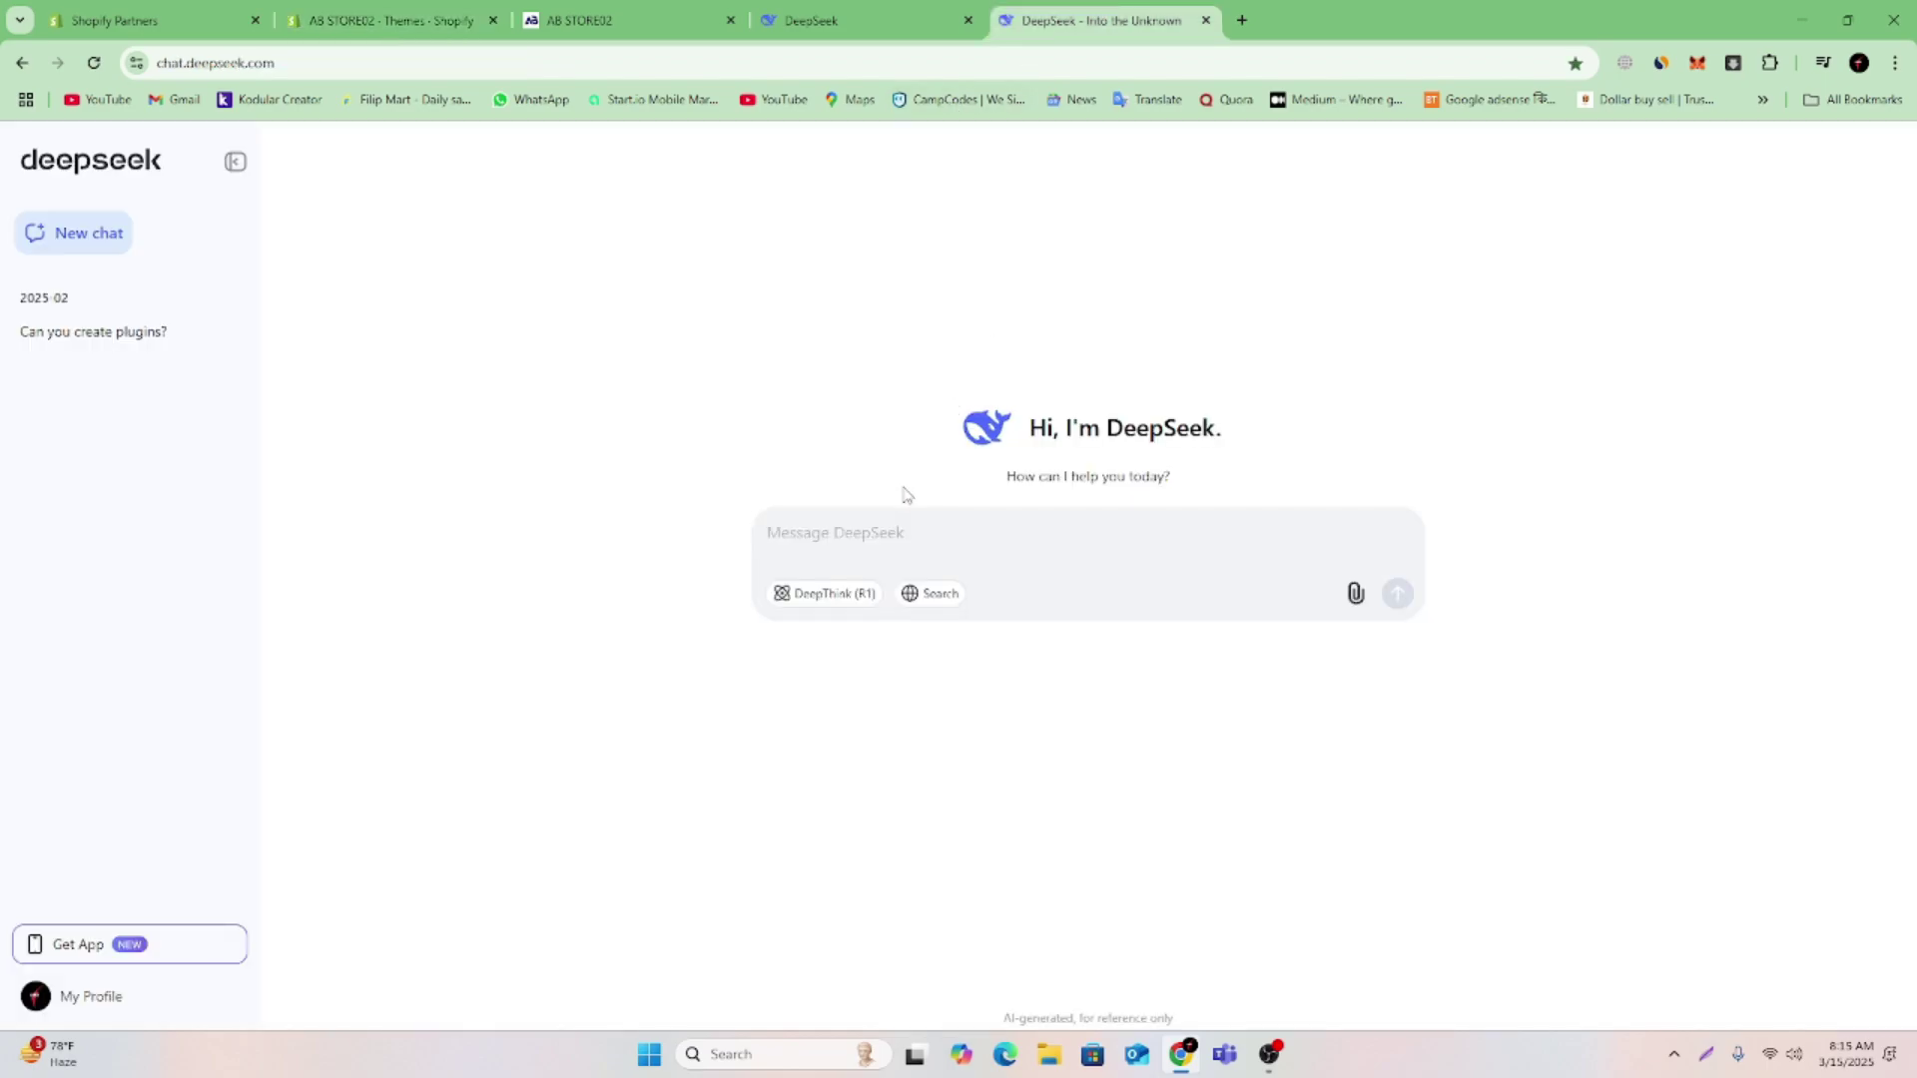
pyautogui.write('pl')
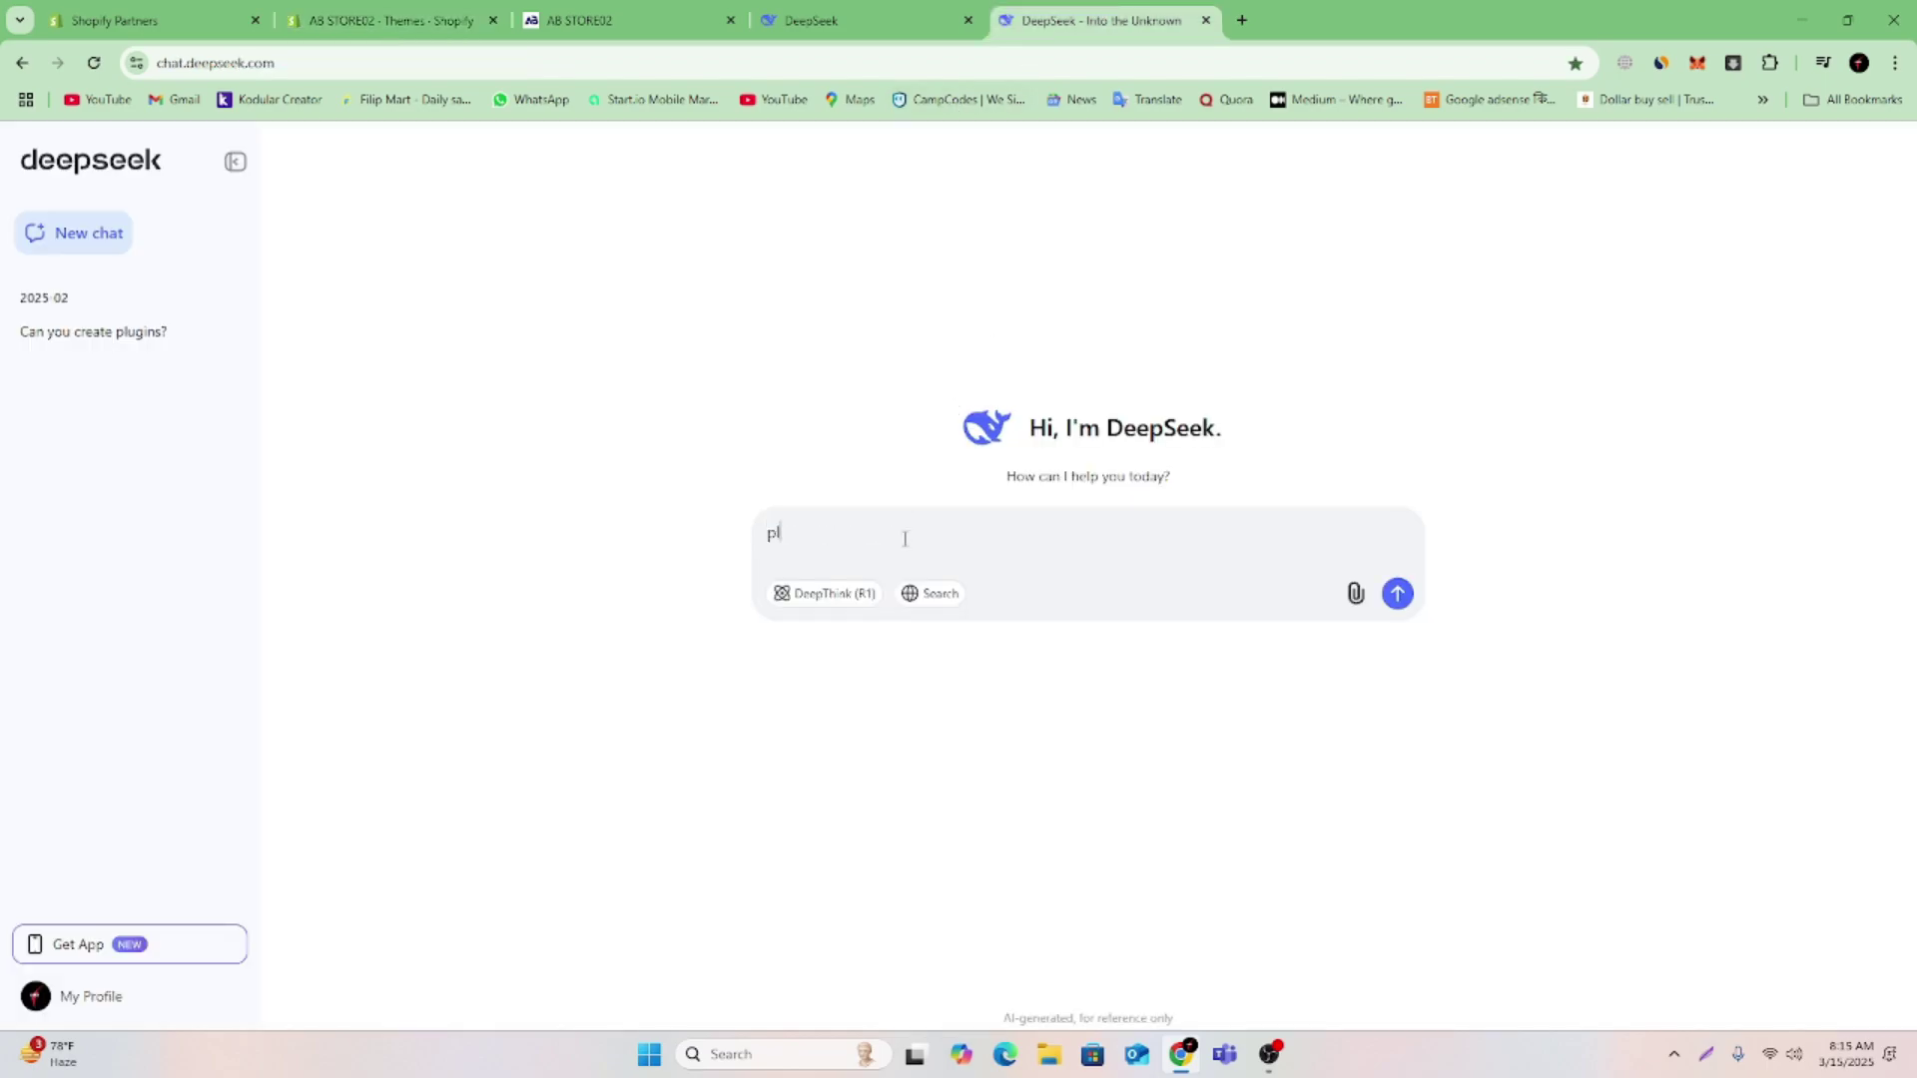
pyautogui.write('s give me a')
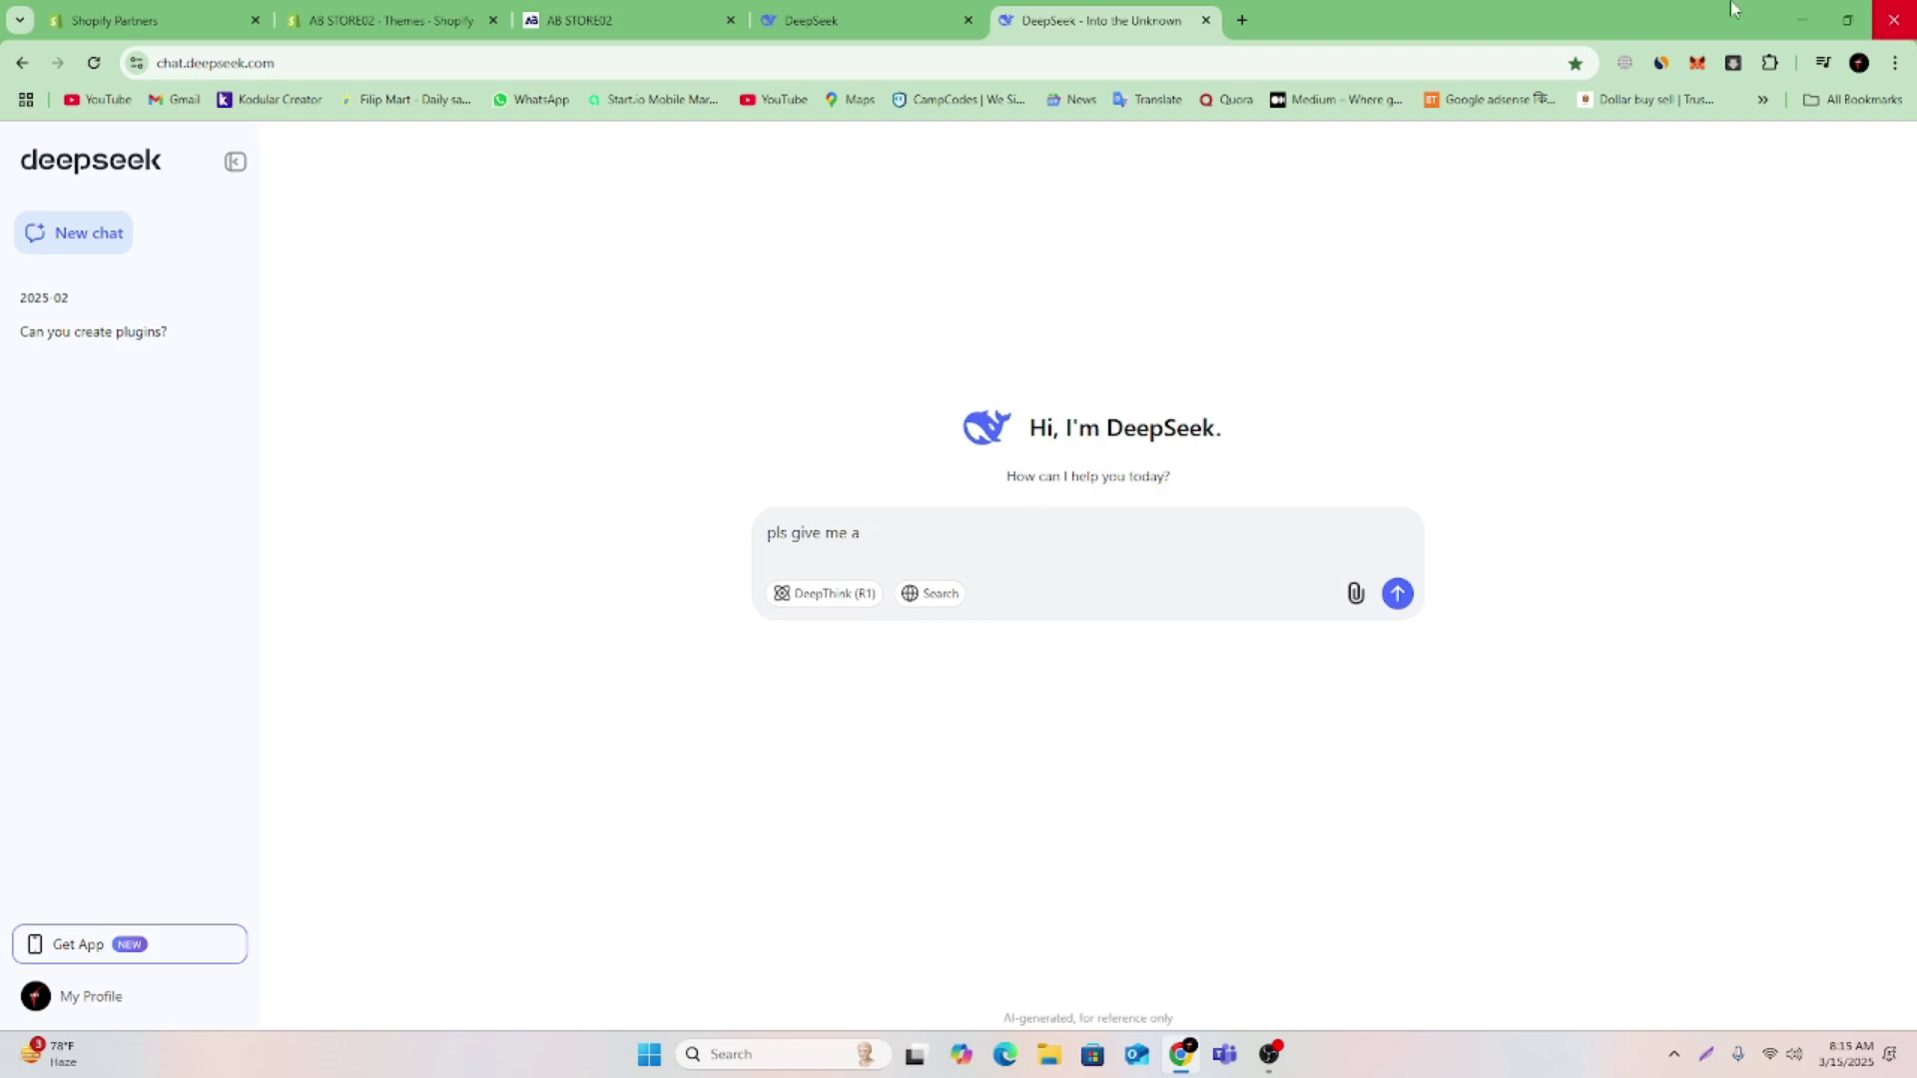
# Copy the title "About US" from the Shopify page and add it to the DeepSeek prompt
pyautogui.click(441, 12)
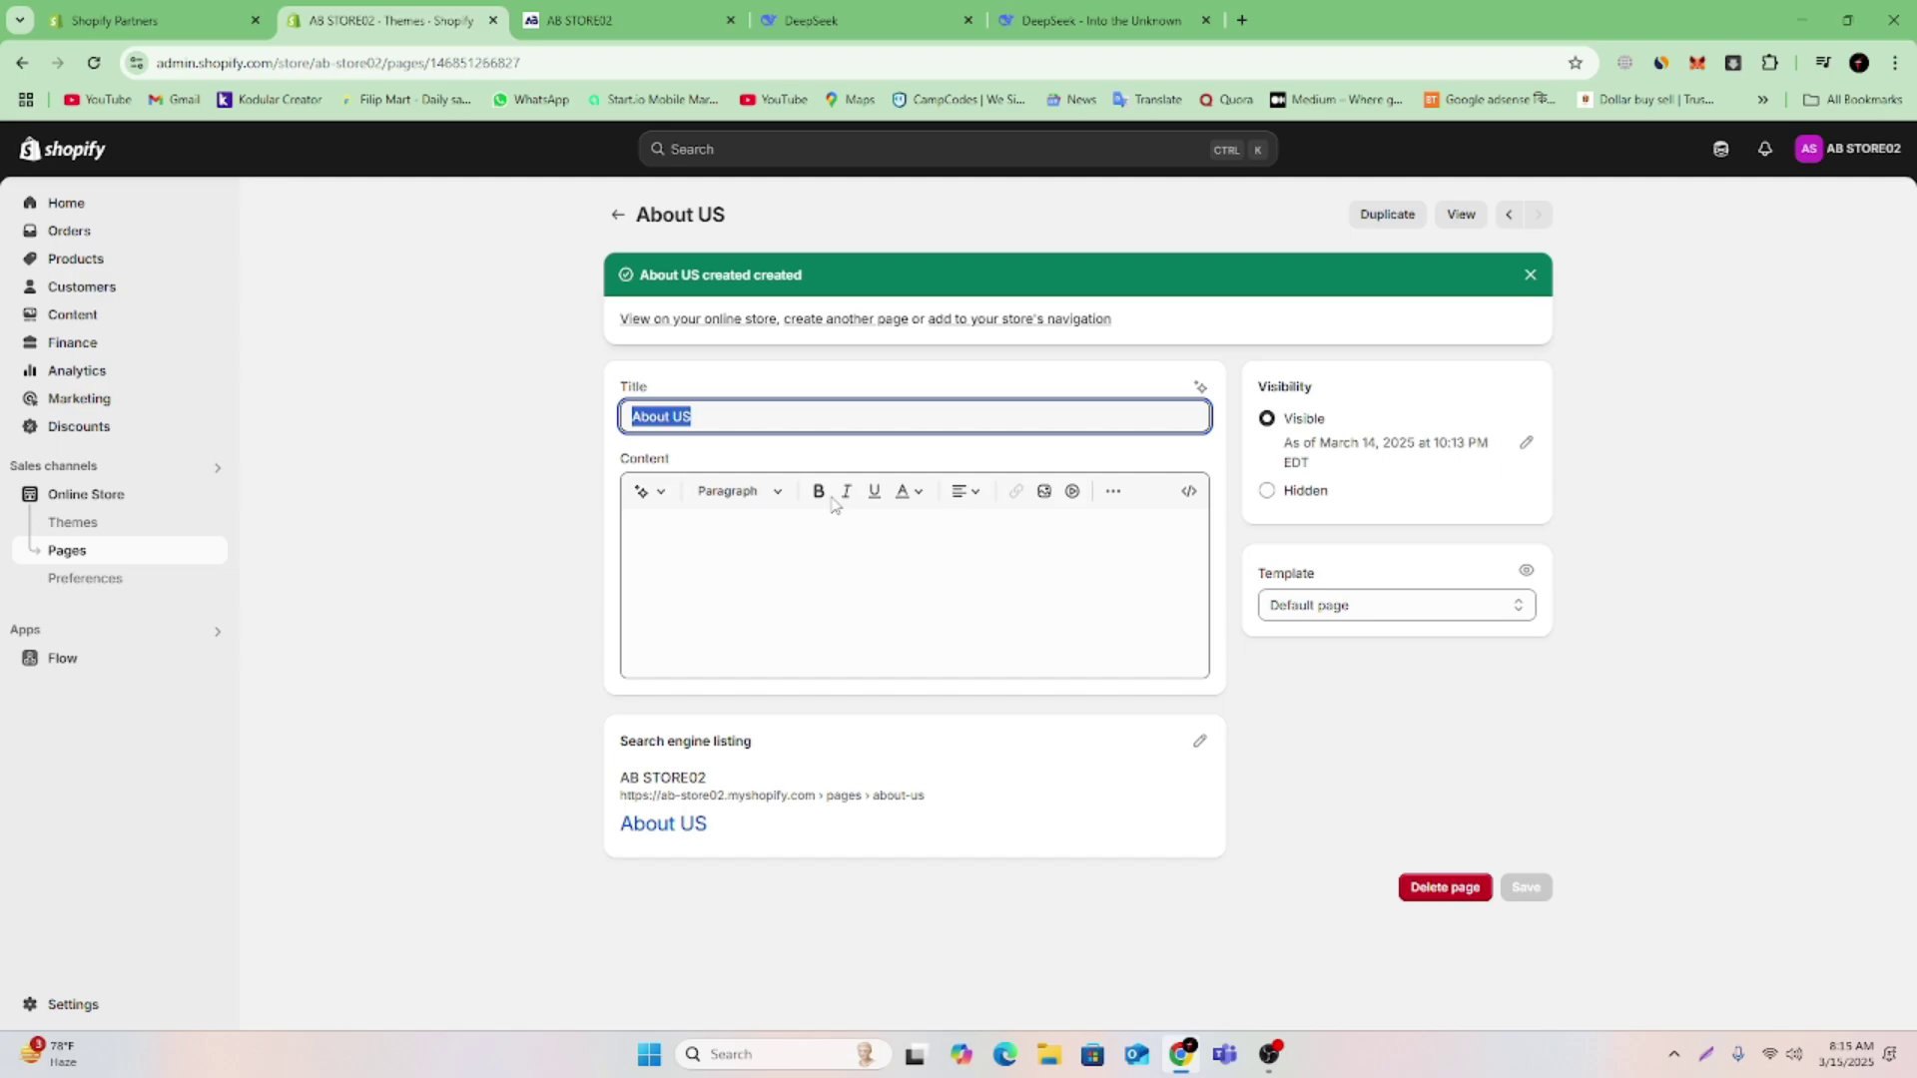
pyautogui.rightClick(741, 411)
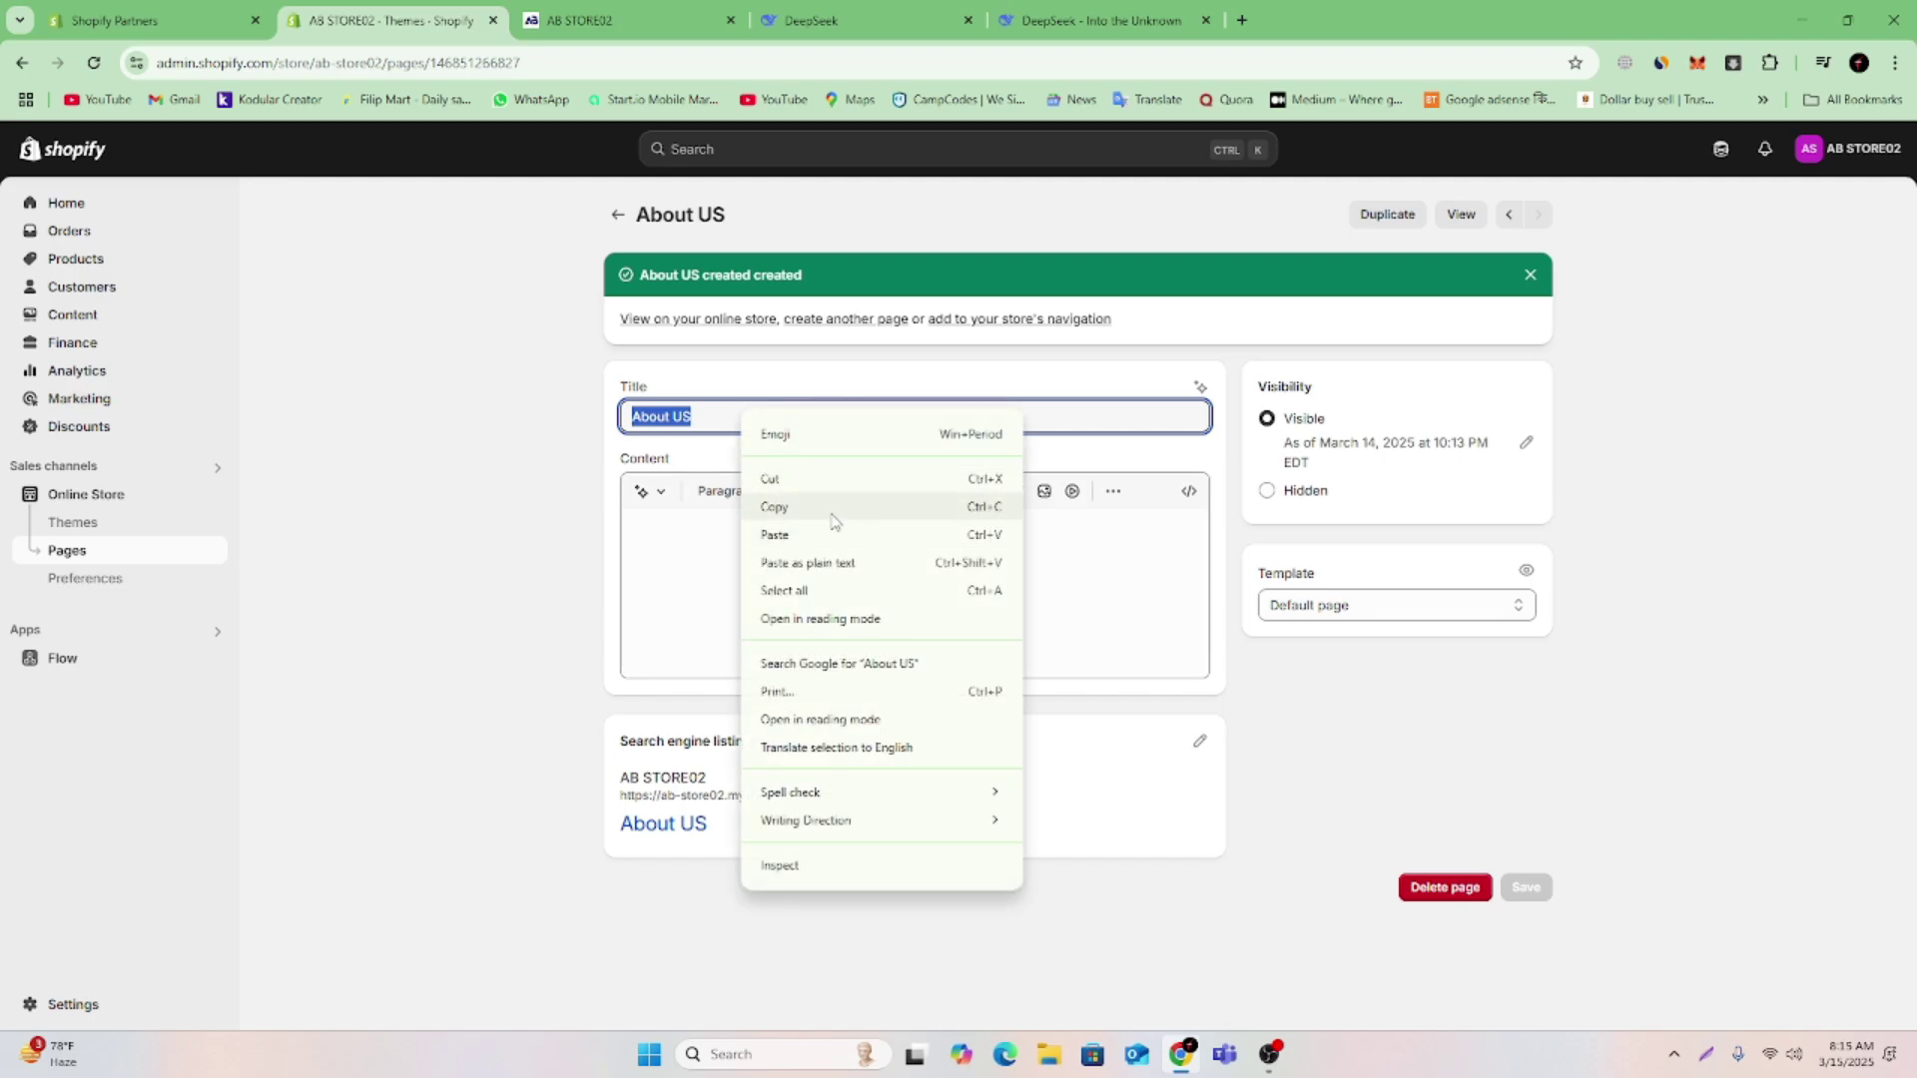
pyautogui.click(783, 506)
pyautogui.click(1099, 20)
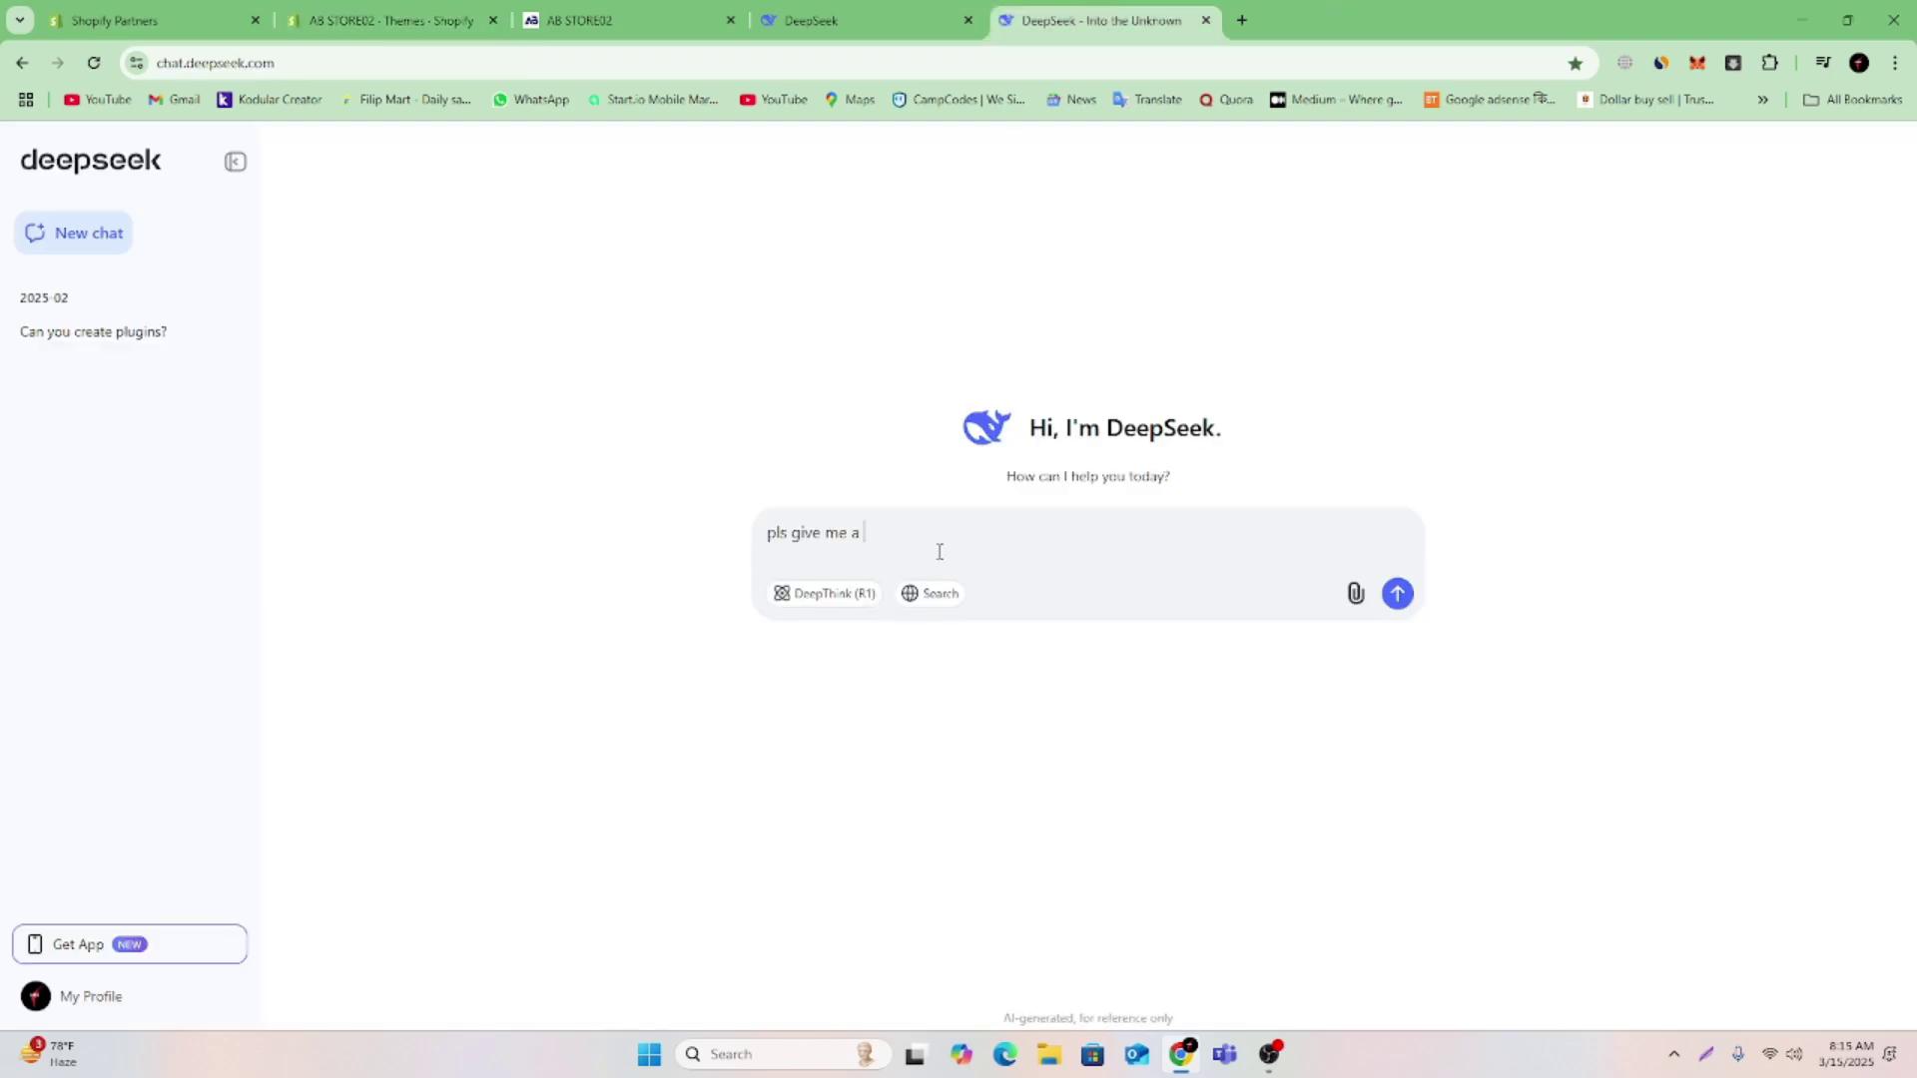
pyautogui.hotkey('ctrl', 'v')
# Copy the store name from Shopify's search listing, complete the DeepSeek prompt as 'pls give me a About US in "AB STORE02"' and send it
pyautogui.click(429, 20)
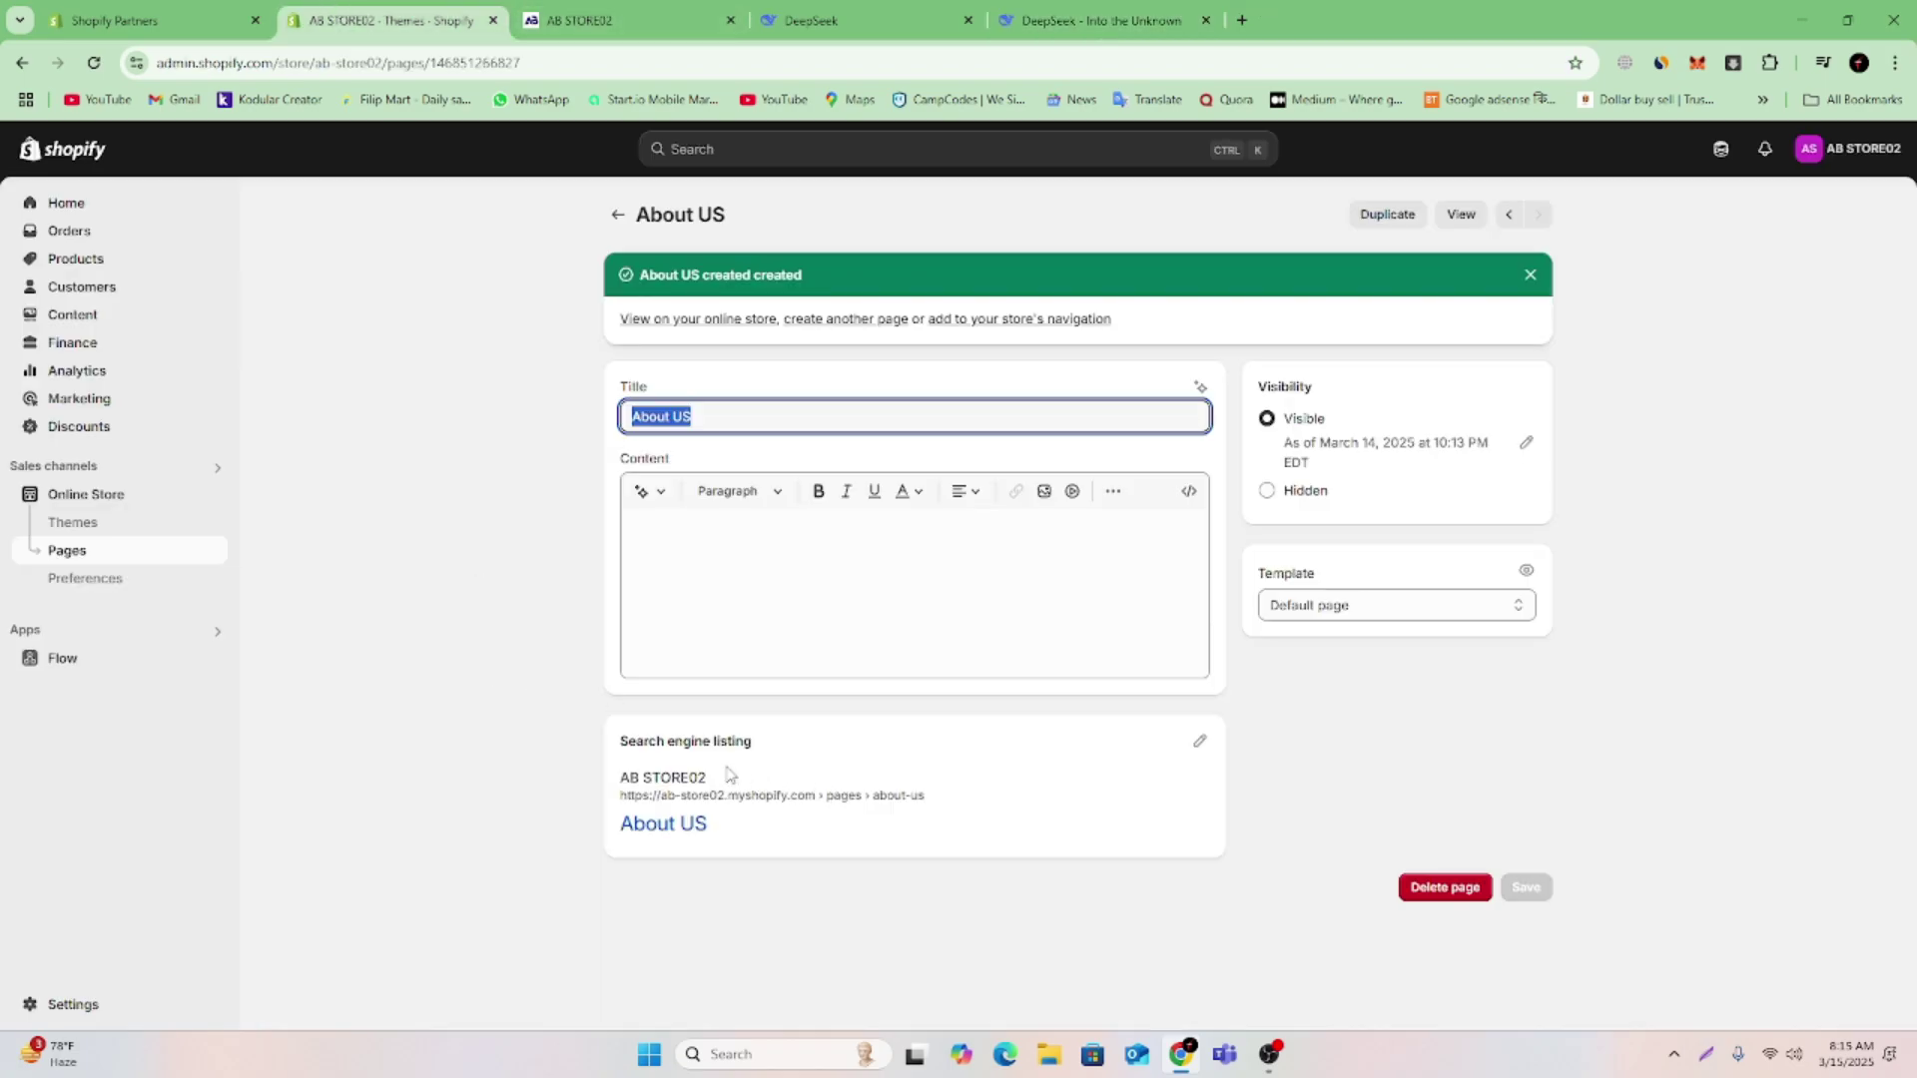
pyautogui.moveTo(727, 777); pyautogui.dragTo(617, 777)
pyautogui.rightClick(647, 779)
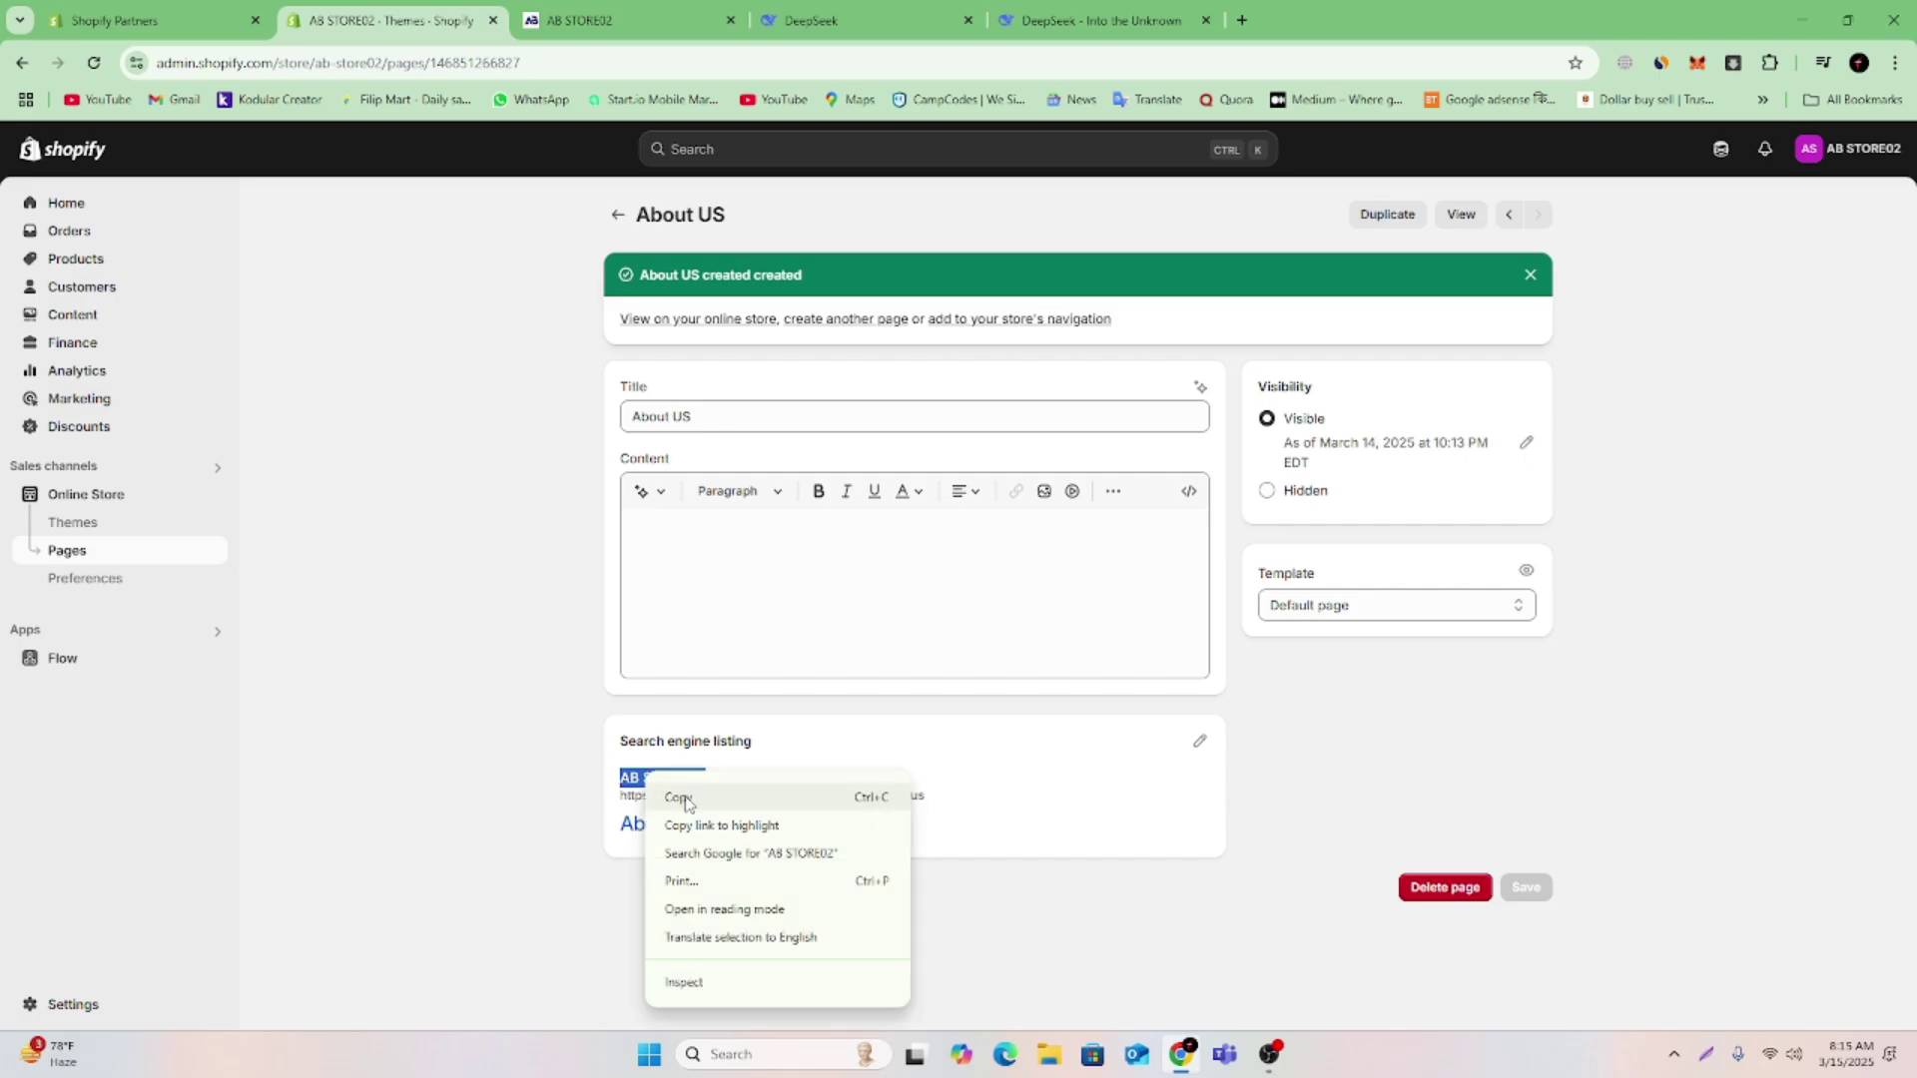
pyautogui.click(677, 795)
pyautogui.click(1098, 20)
pyautogui.click(1001, 546)
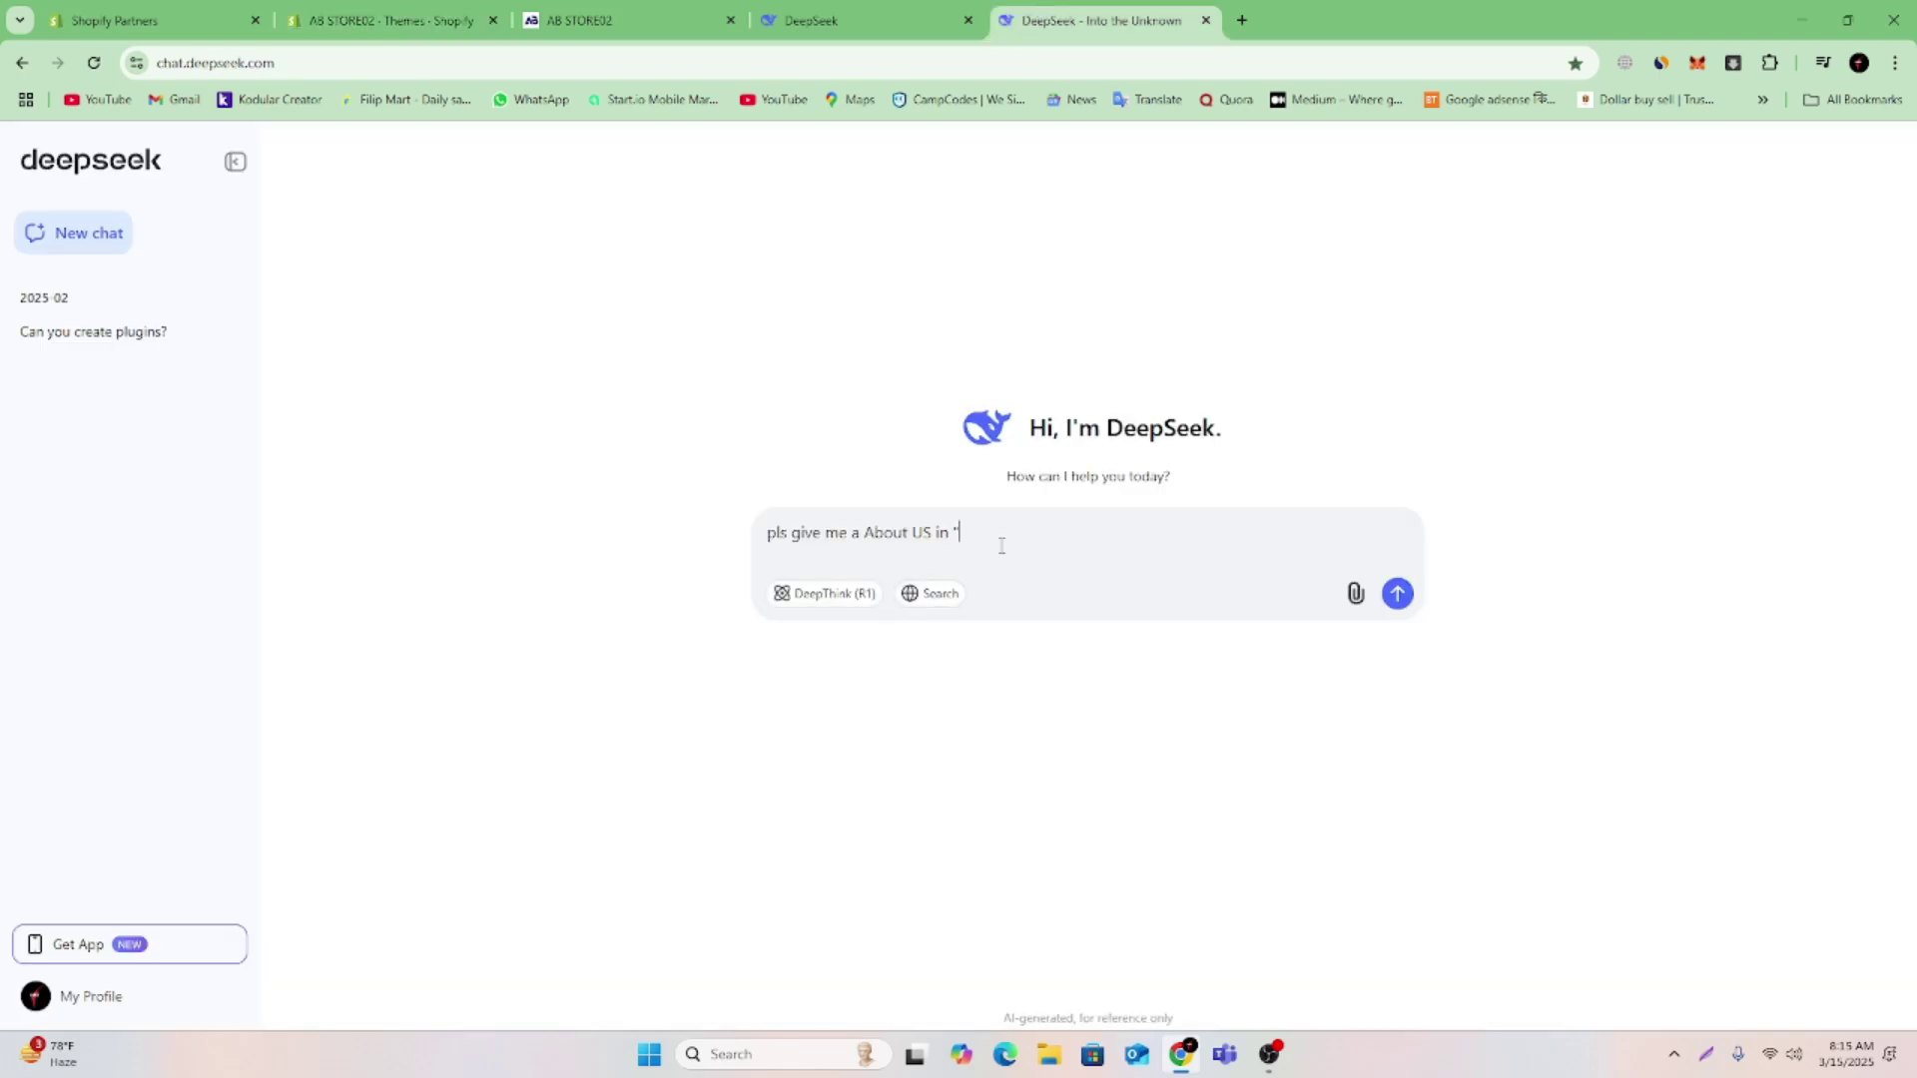
pyautogui.hotkey('ctrl', 'v')
pyautogui.click(1397, 593)
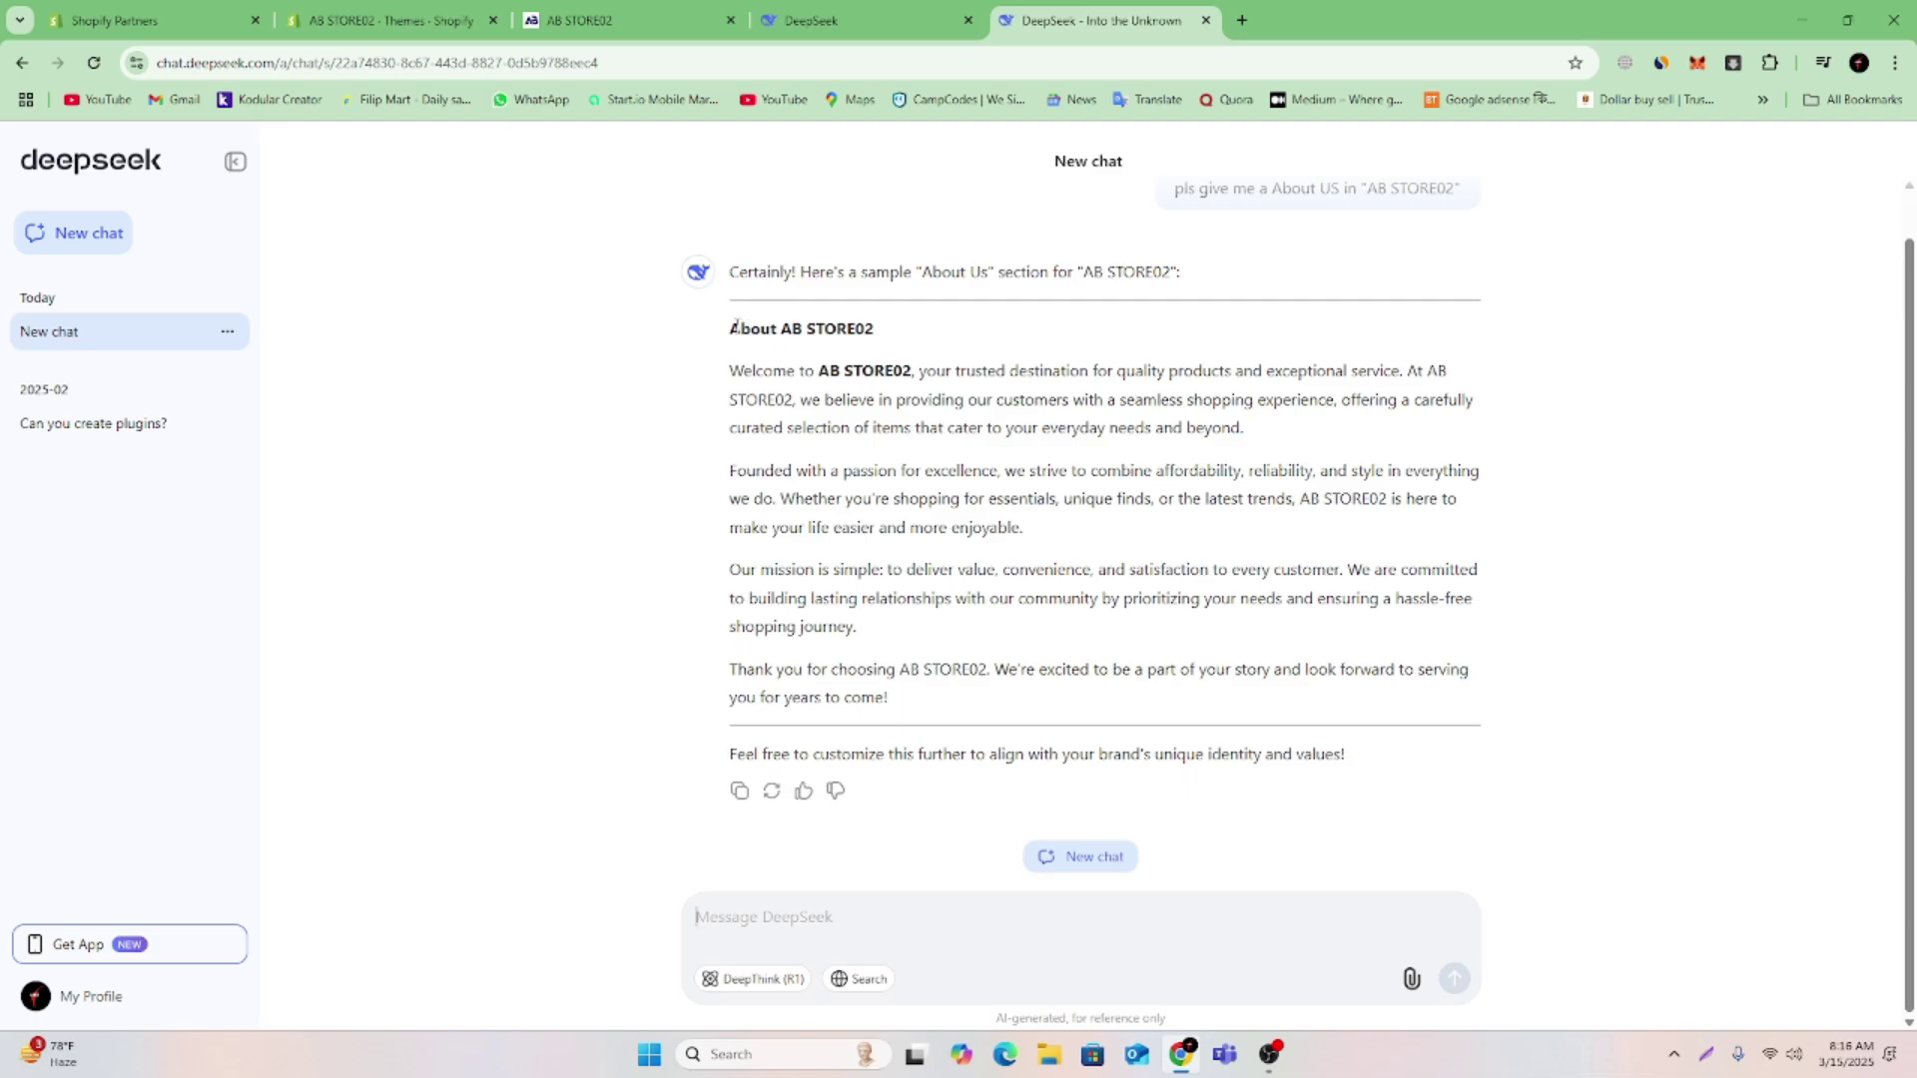
# Copy the generated About AB STORE02 text from its heading to the closing paragraph into the Shopify page's content and save the page
pyautogui.moveTo(735, 328); pyautogui.dragTo(899, 697)
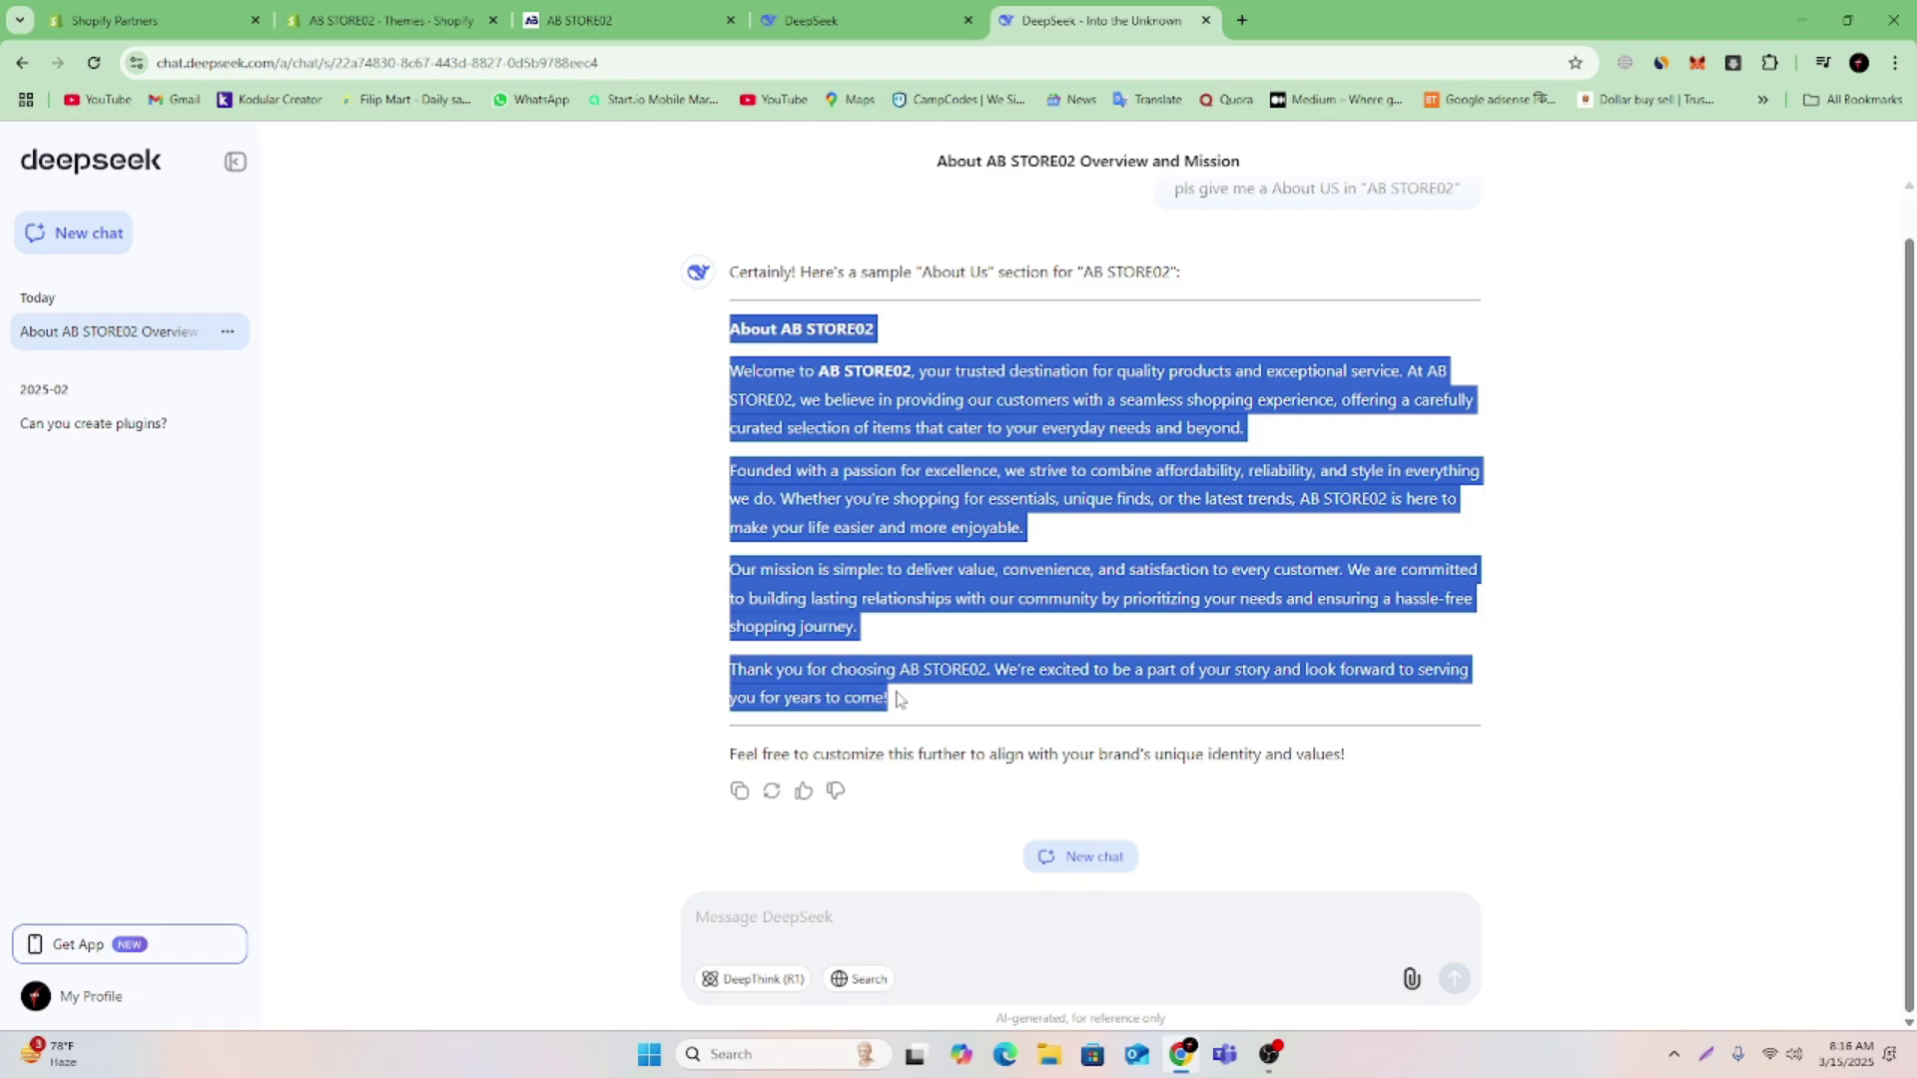
pyautogui.rightClick(911, 669)
pyautogui.click(929, 682)
pyautogui.click(415, 14)
pyautogui.click(807, 548)
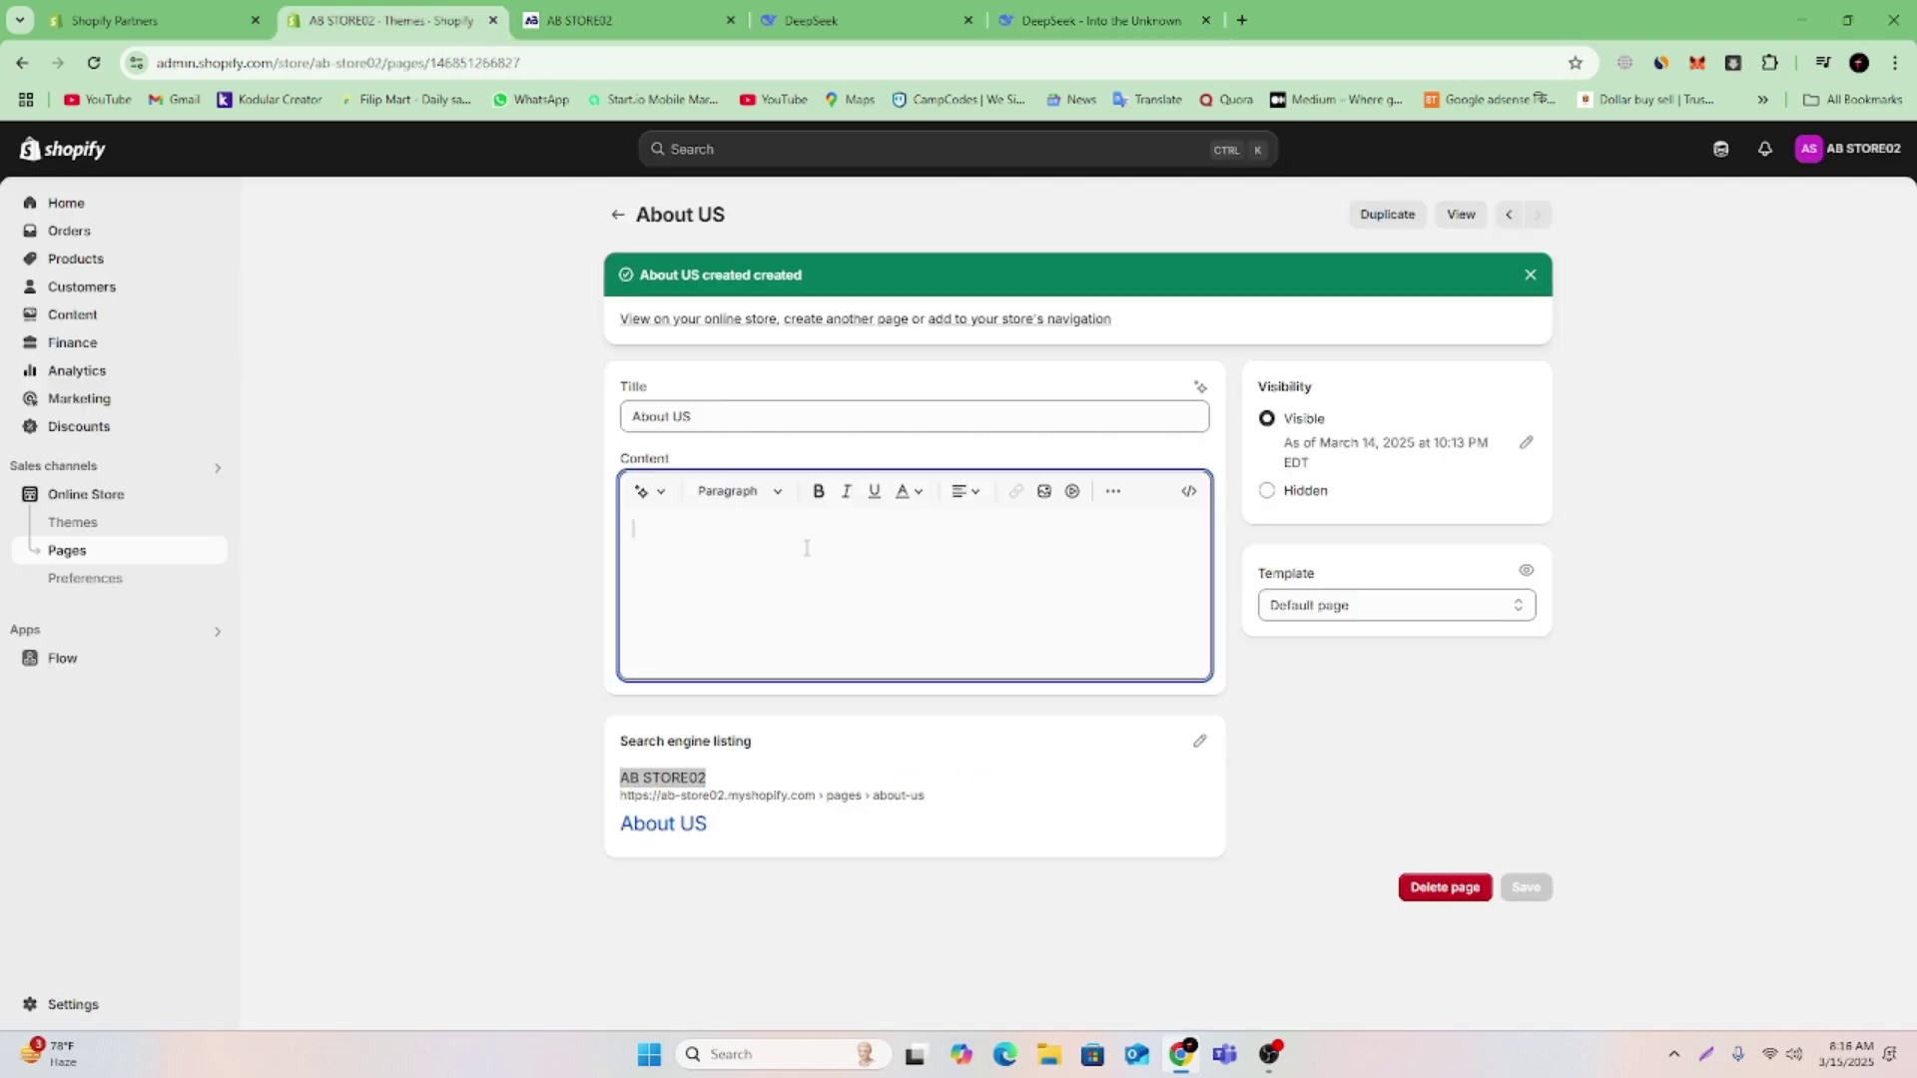
pyautogui.hotkey('ctrl', 'v')
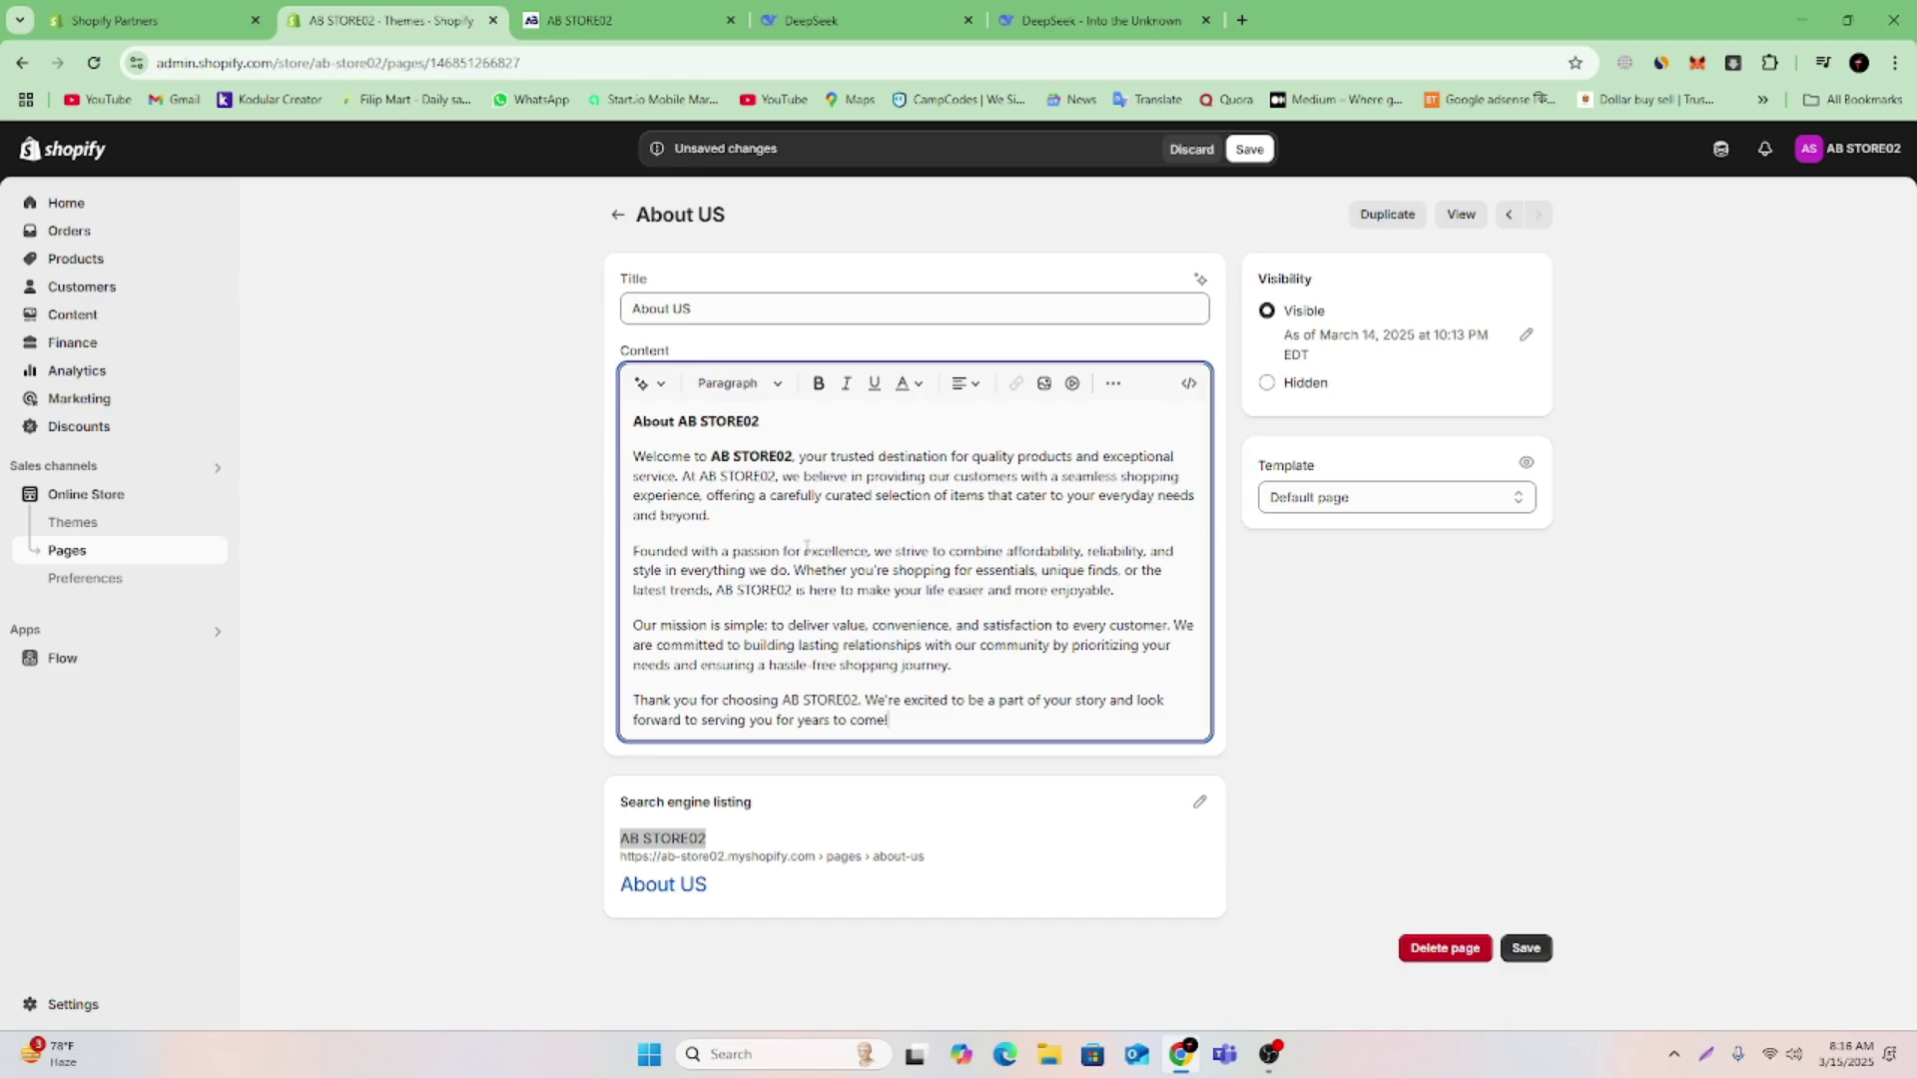
pyautogui.click(1250, 150)
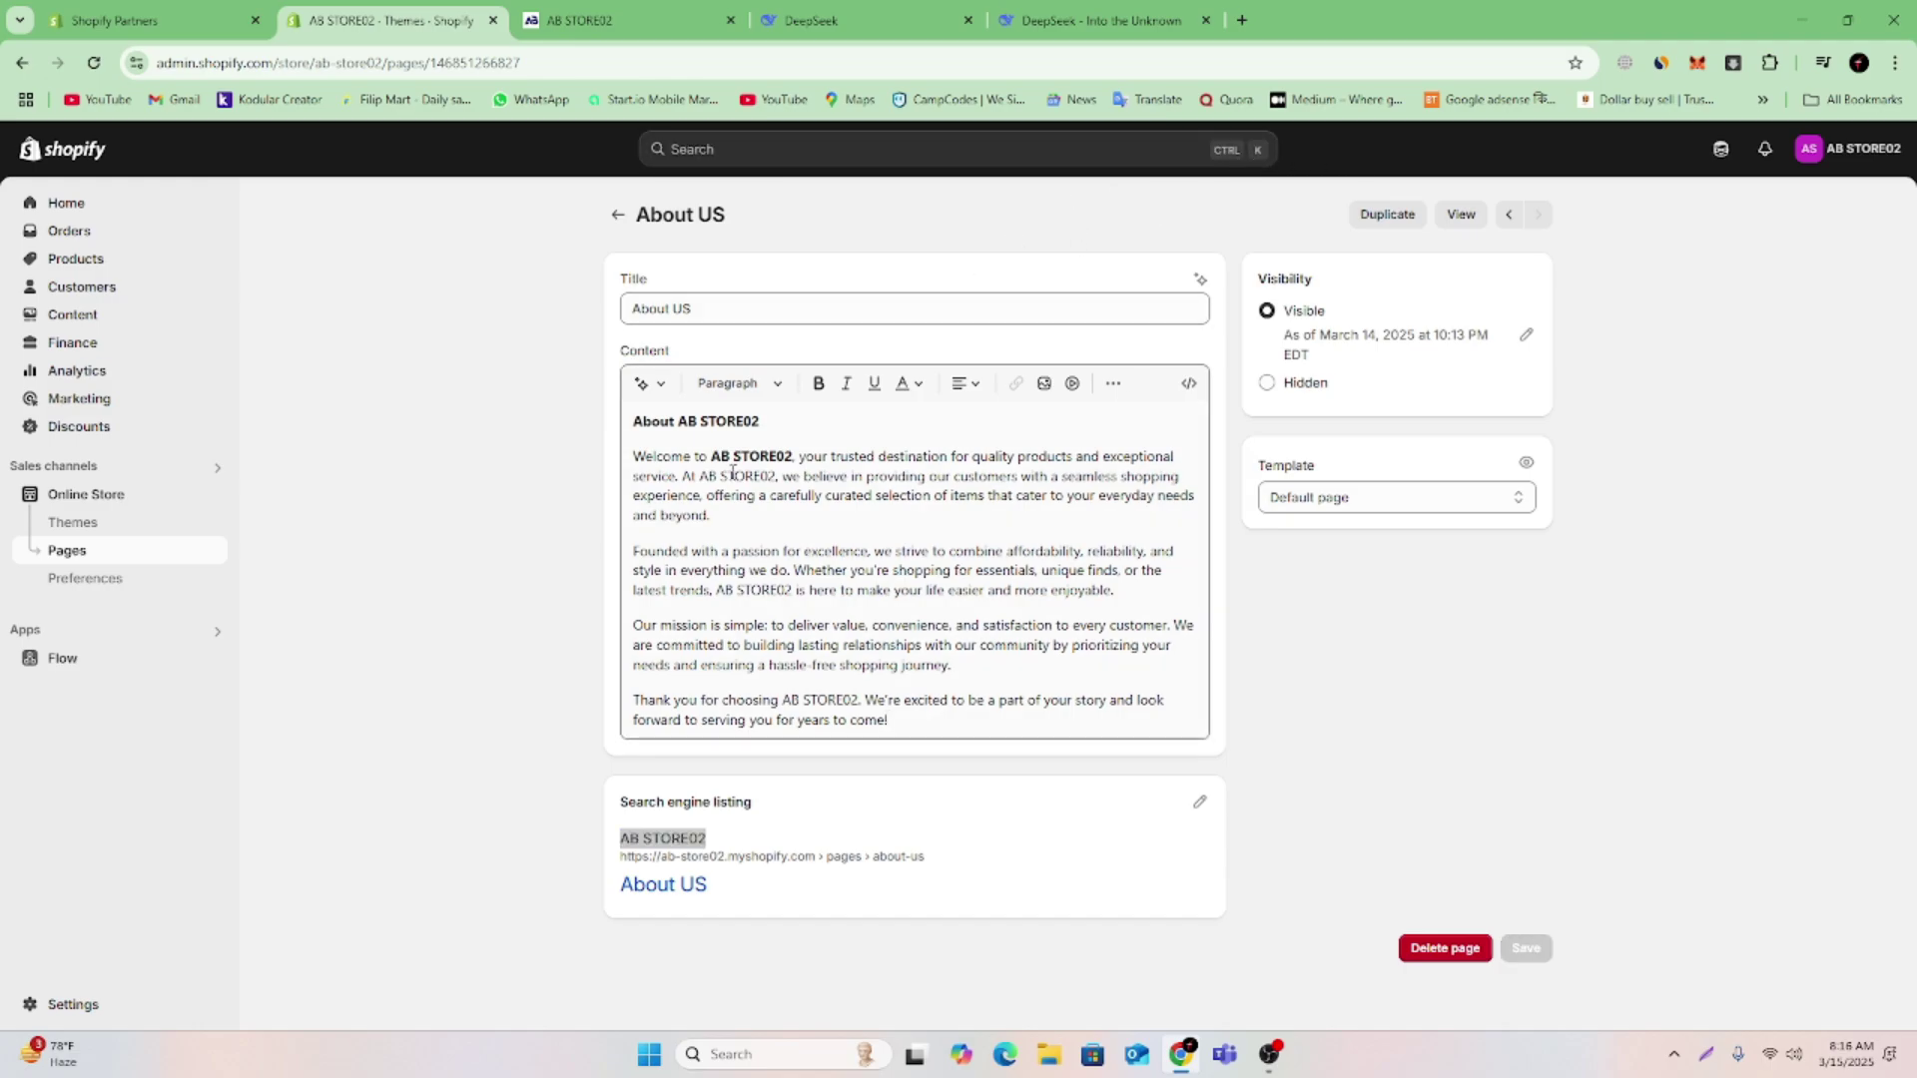
# Format the "About AB STORE02" title line in the page content as Heading 2 and underline it
pyautogui.moveTo(778, 421); pyautogui.dragTo(633, 421)
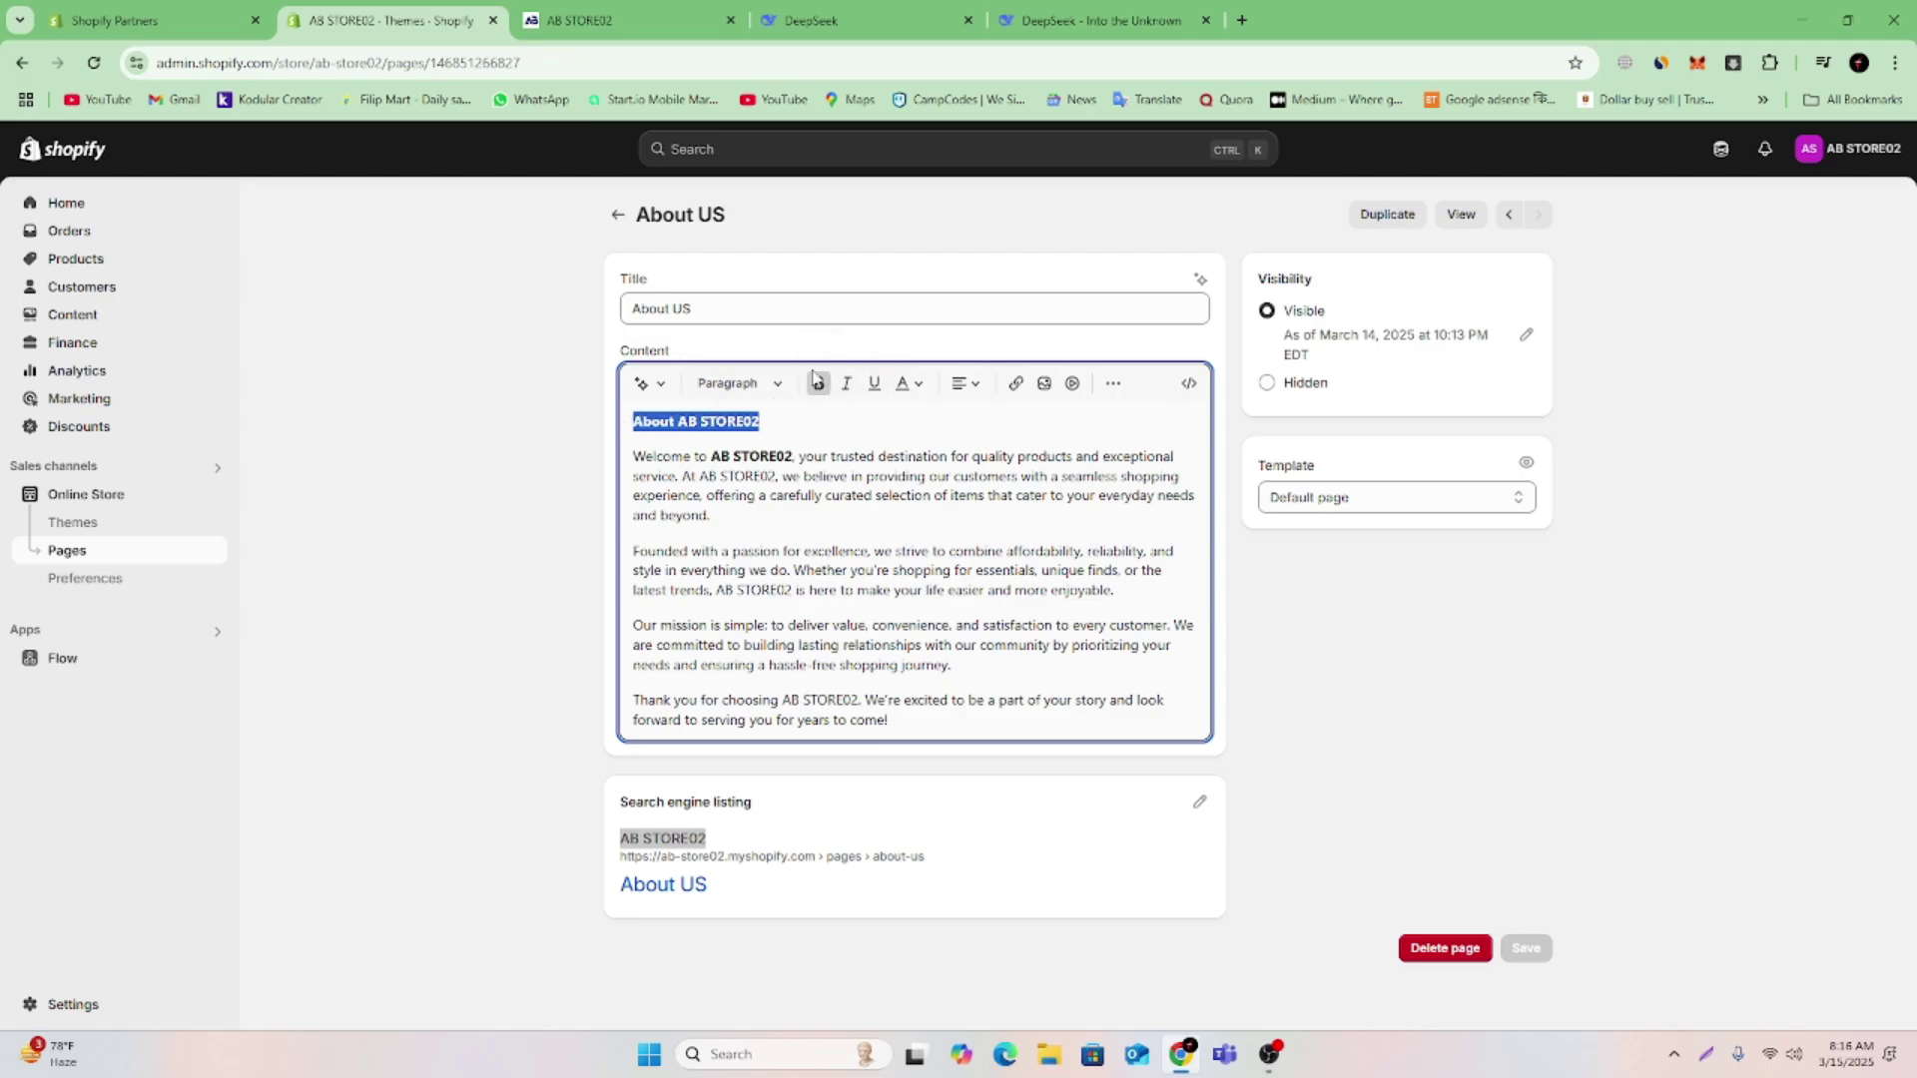
pyautogui.click(778, 384)
pyautogui.click(732, 514)
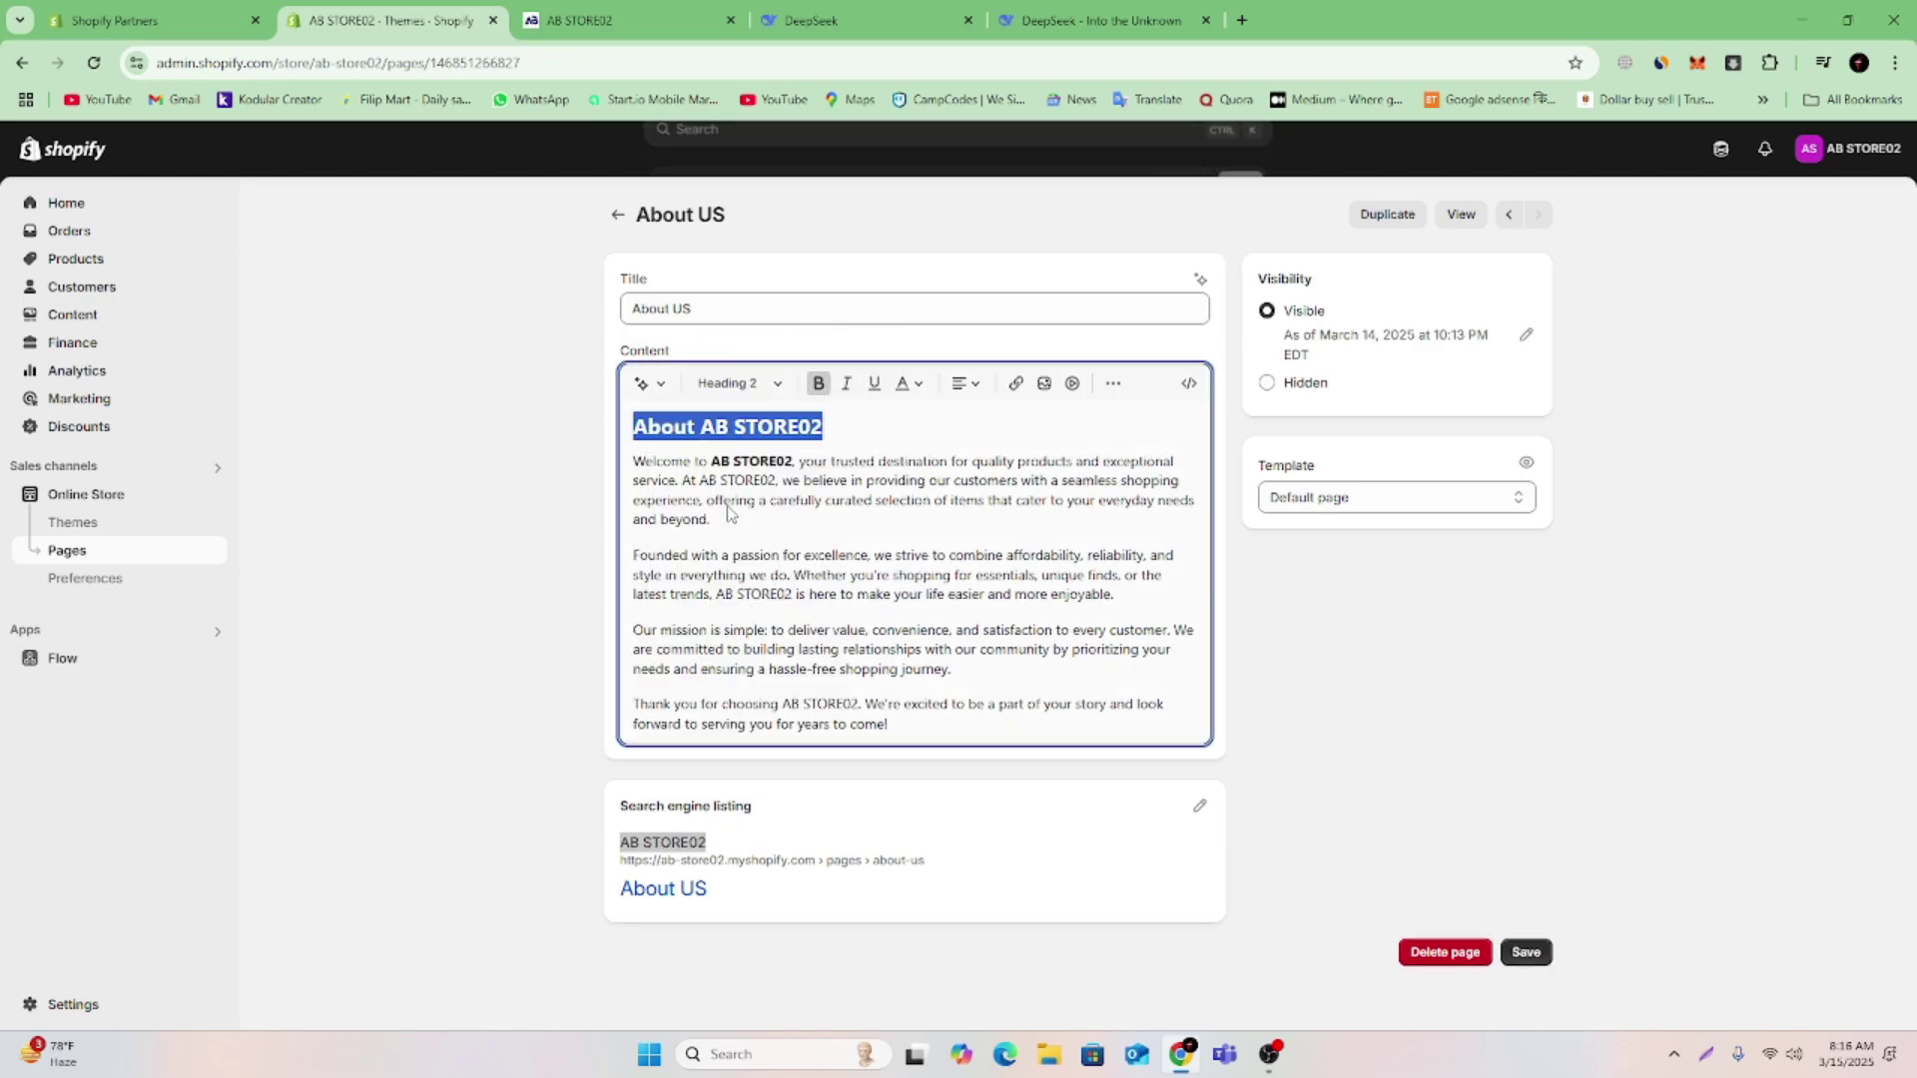
pyautogui.click(874, 383)
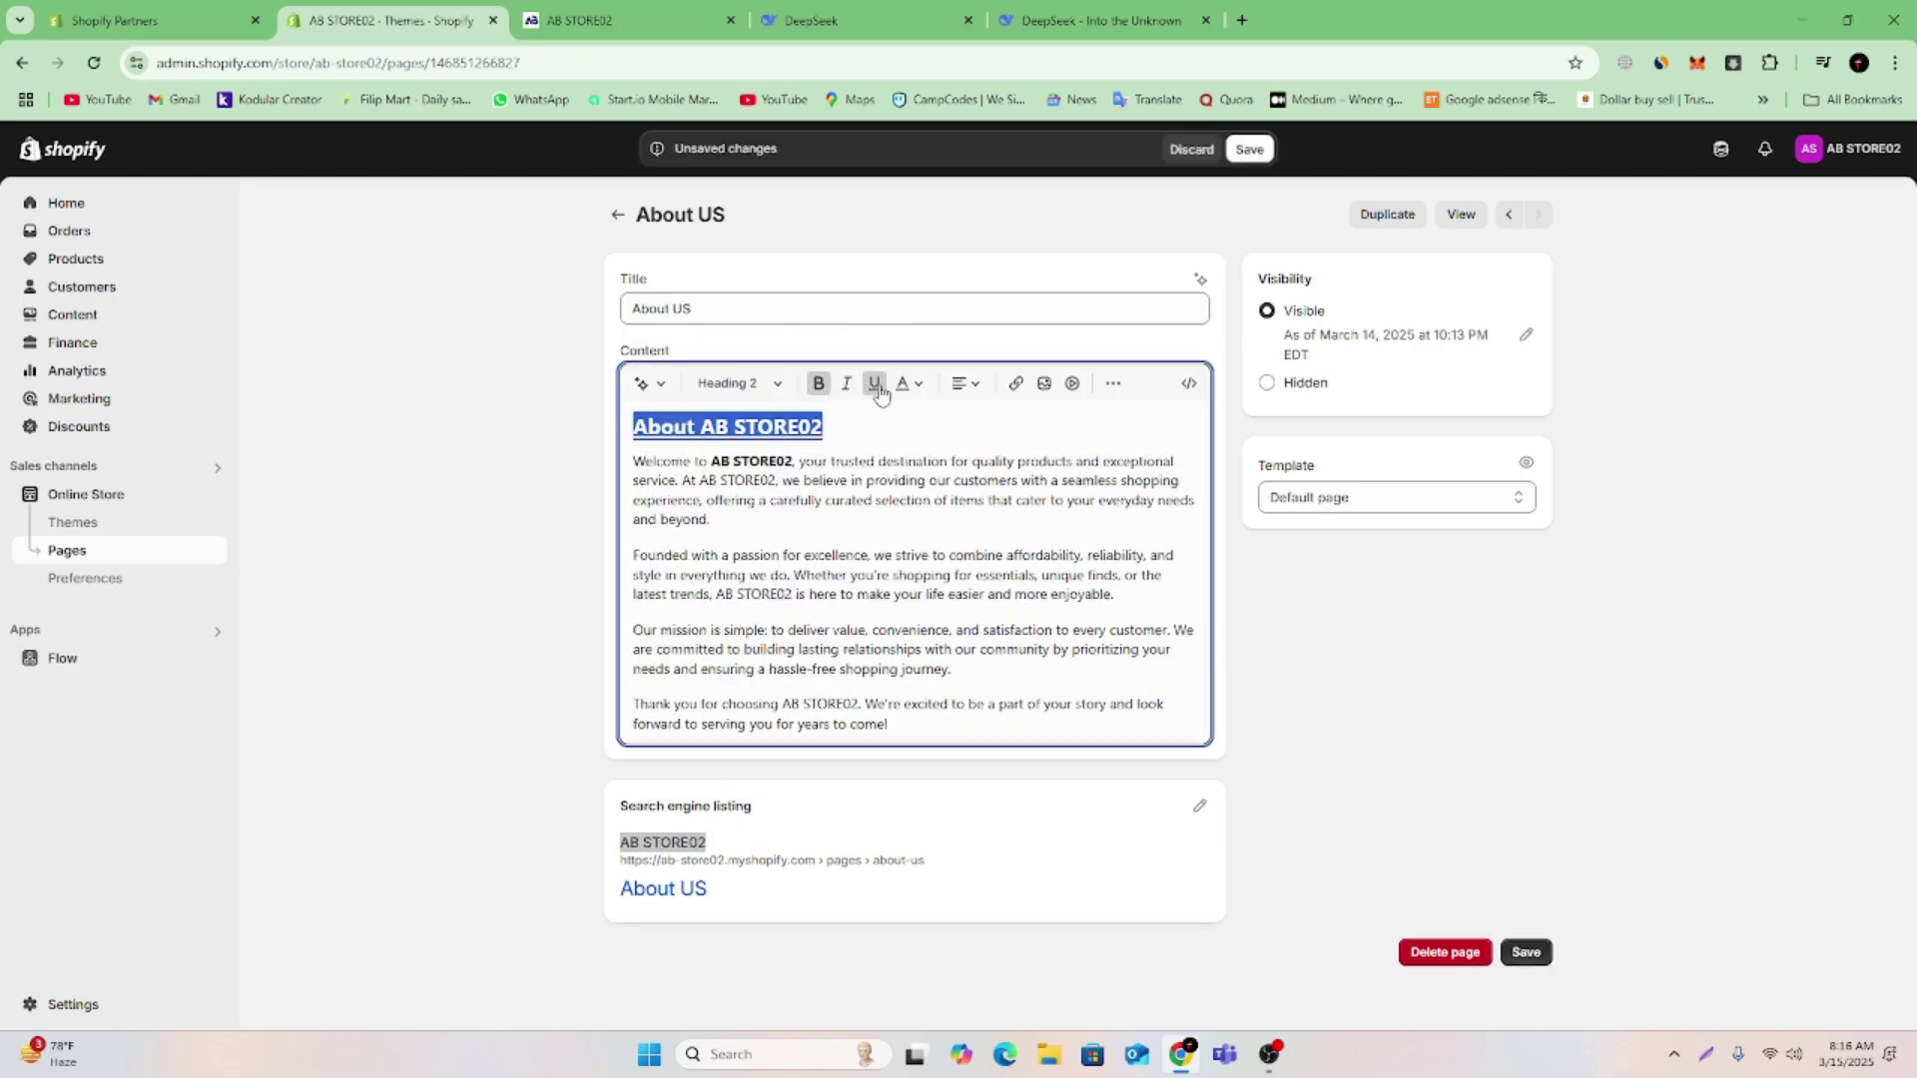
pyautogui.click(861, 419)
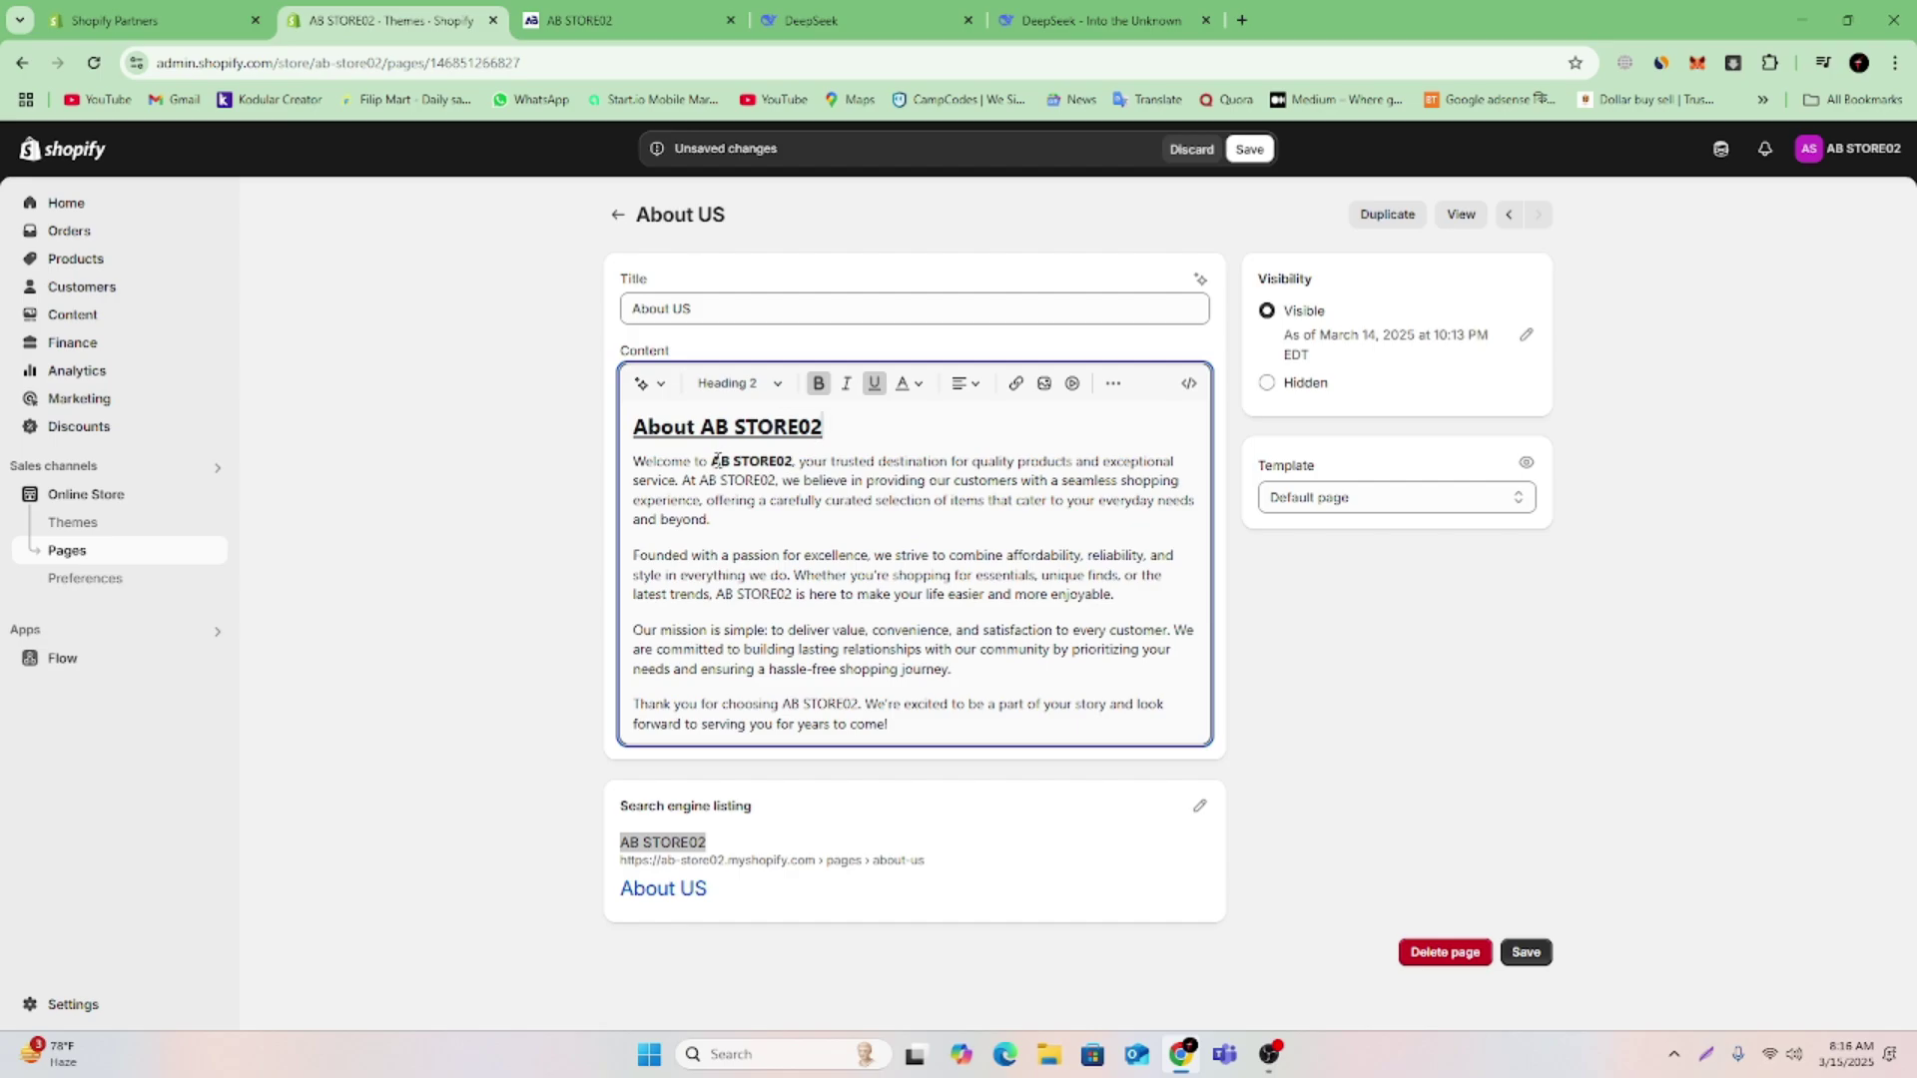
# Color the bold store name "AB STORE02" in the "Welcome to" sentence red
pyautogui.moveTo(713, 457); pyautogui.dragTo(793, 461)
pyautogui.click(911, 384)
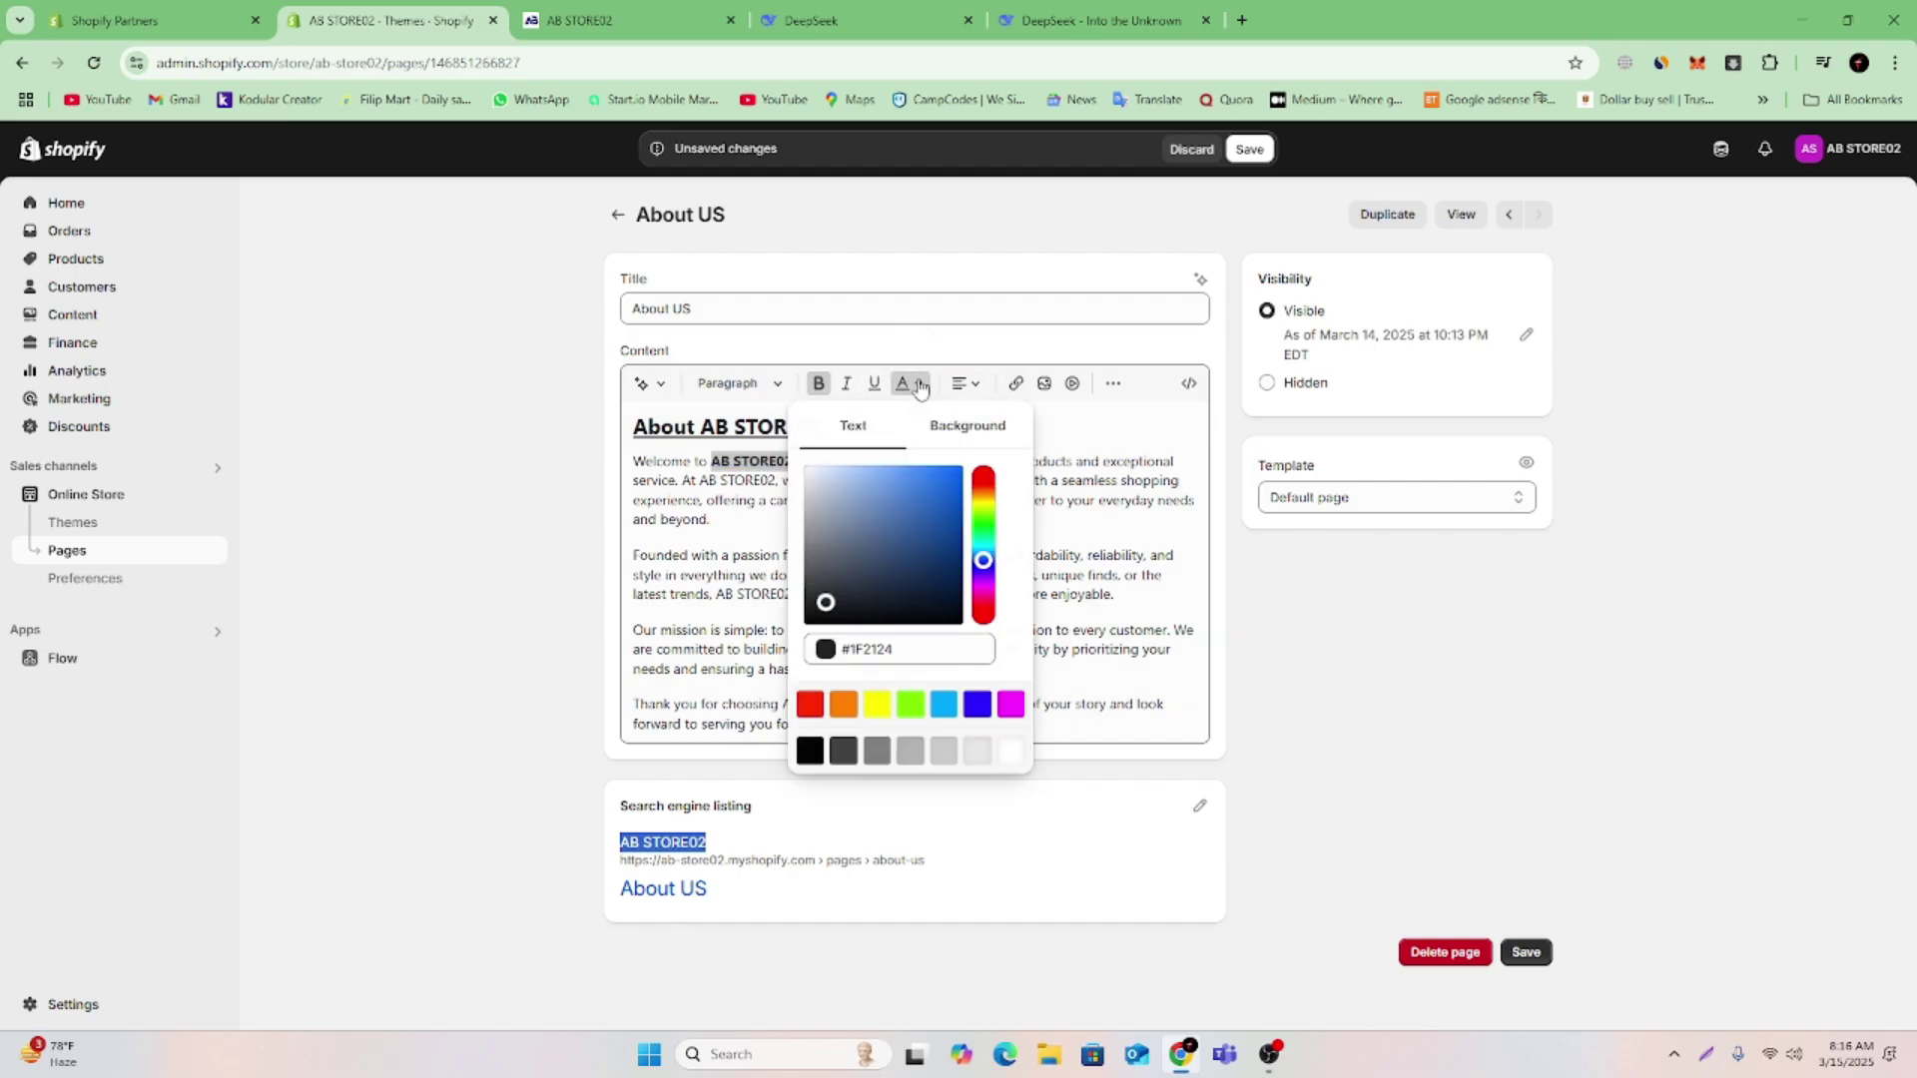
pyautogui.click(983, 484)
pyautogui.click(953, 471)
pyautogui.click(1091, 433)
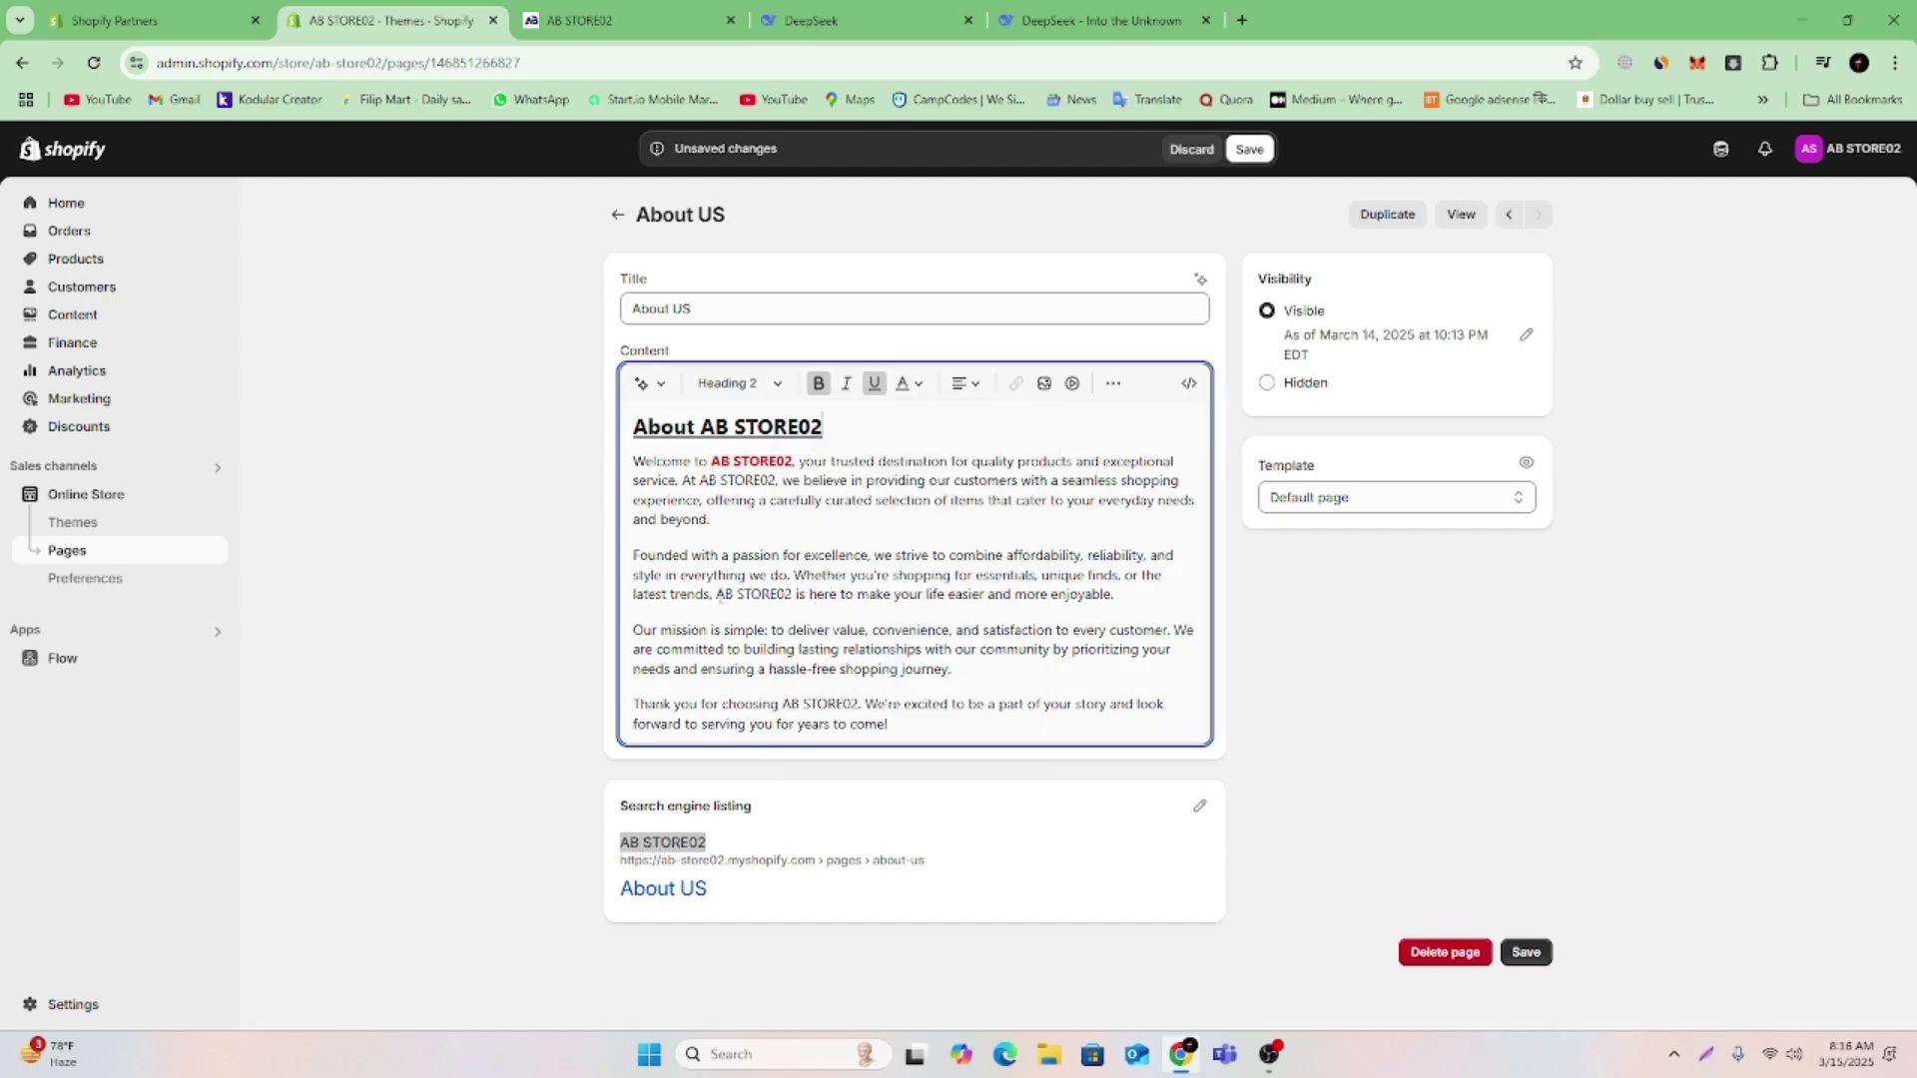
# Color "AB STORE02" in the "Founded with a passion" paragraph red with #F74024 and make it bold
pyautogui.moveTo(716, 596); pyautogui.dragTo(793, 596)
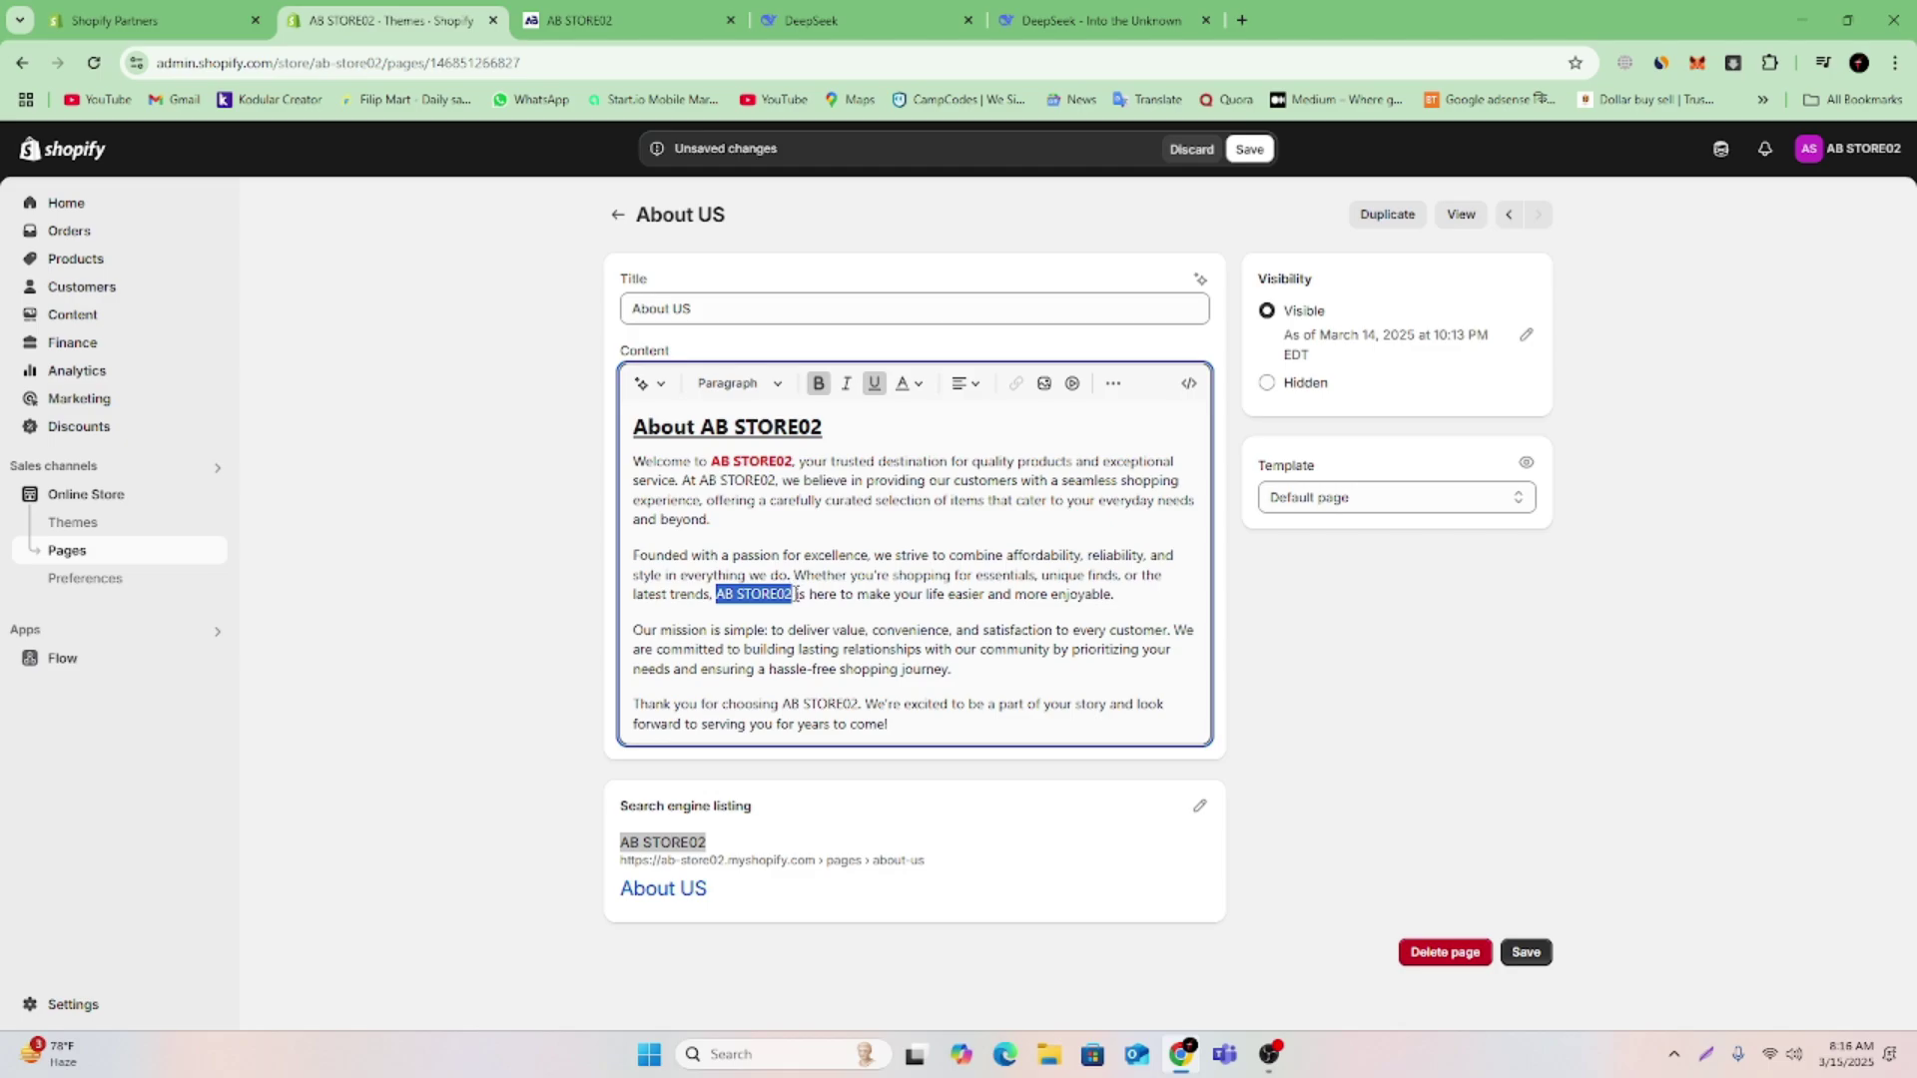
pyautogui.click(910, 384)
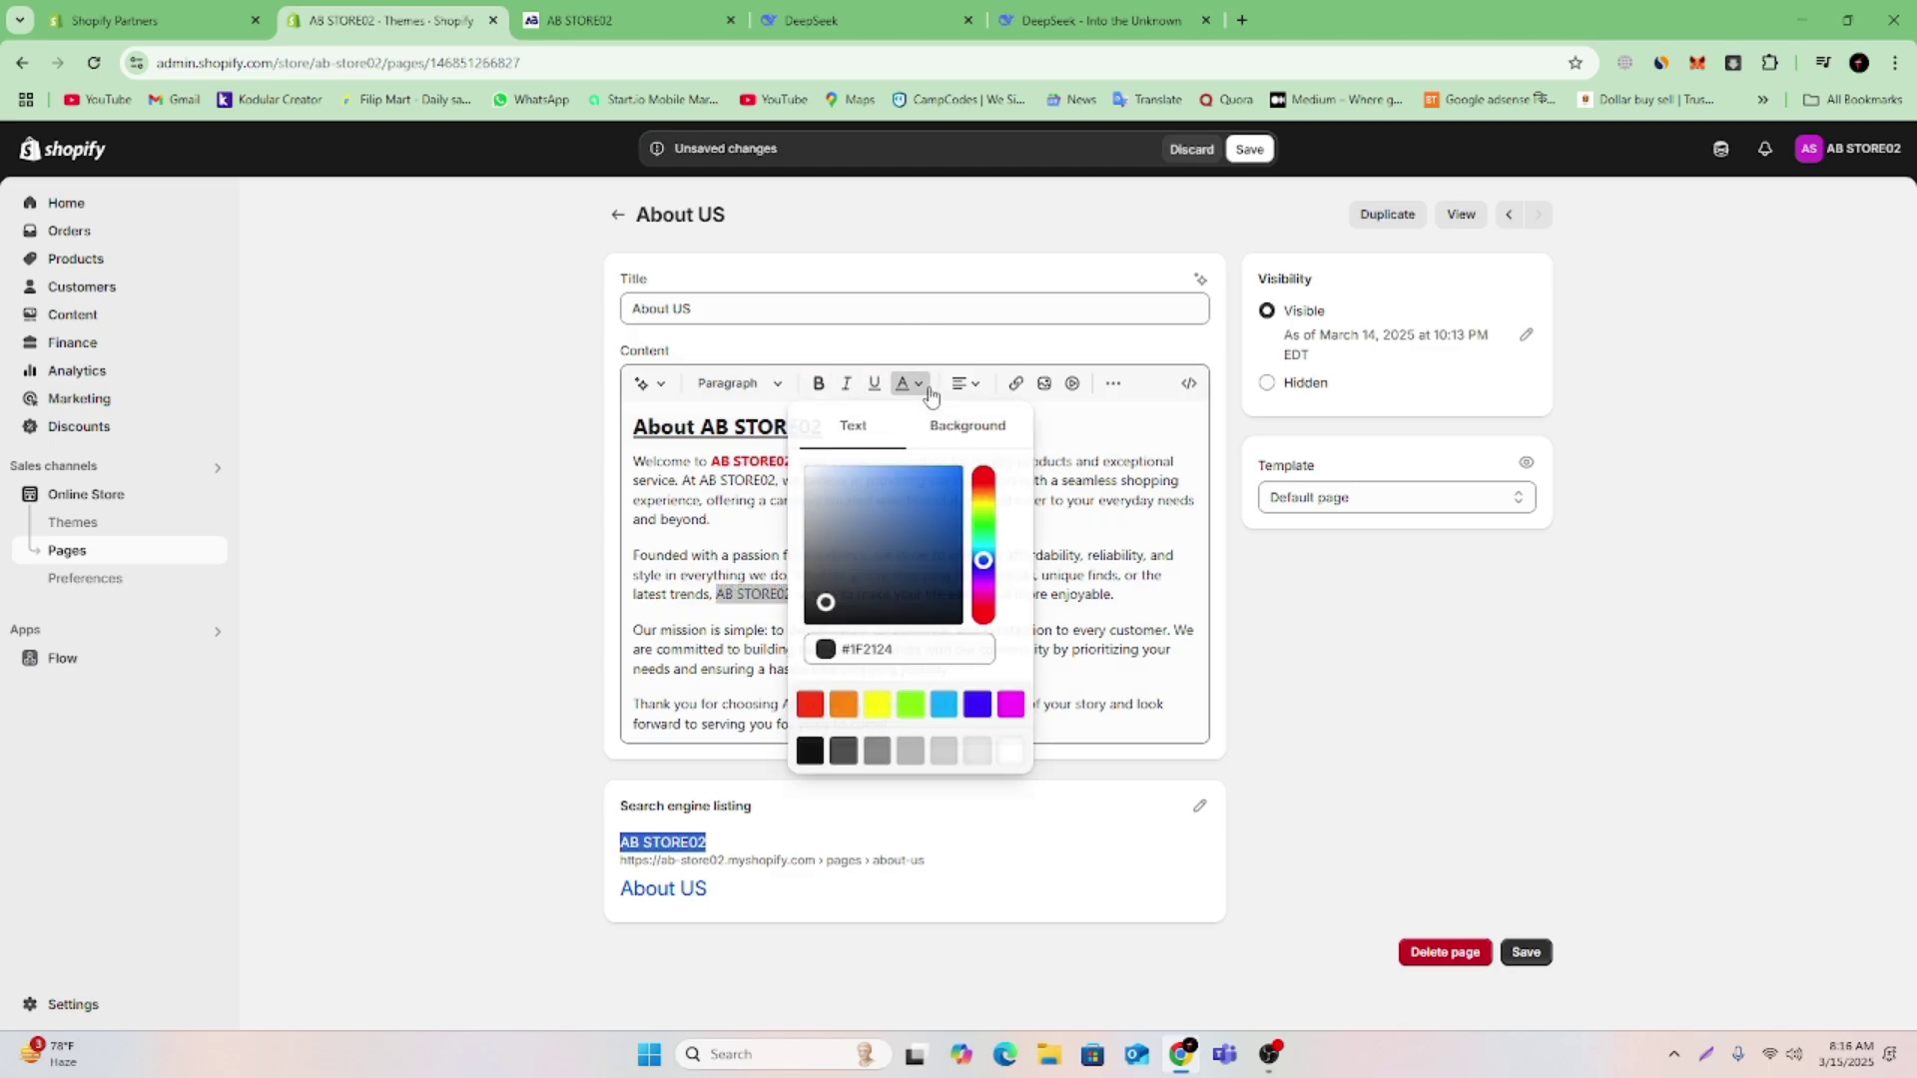
pyautogui.click(983, 480)
pyautogui.click(941, 472)
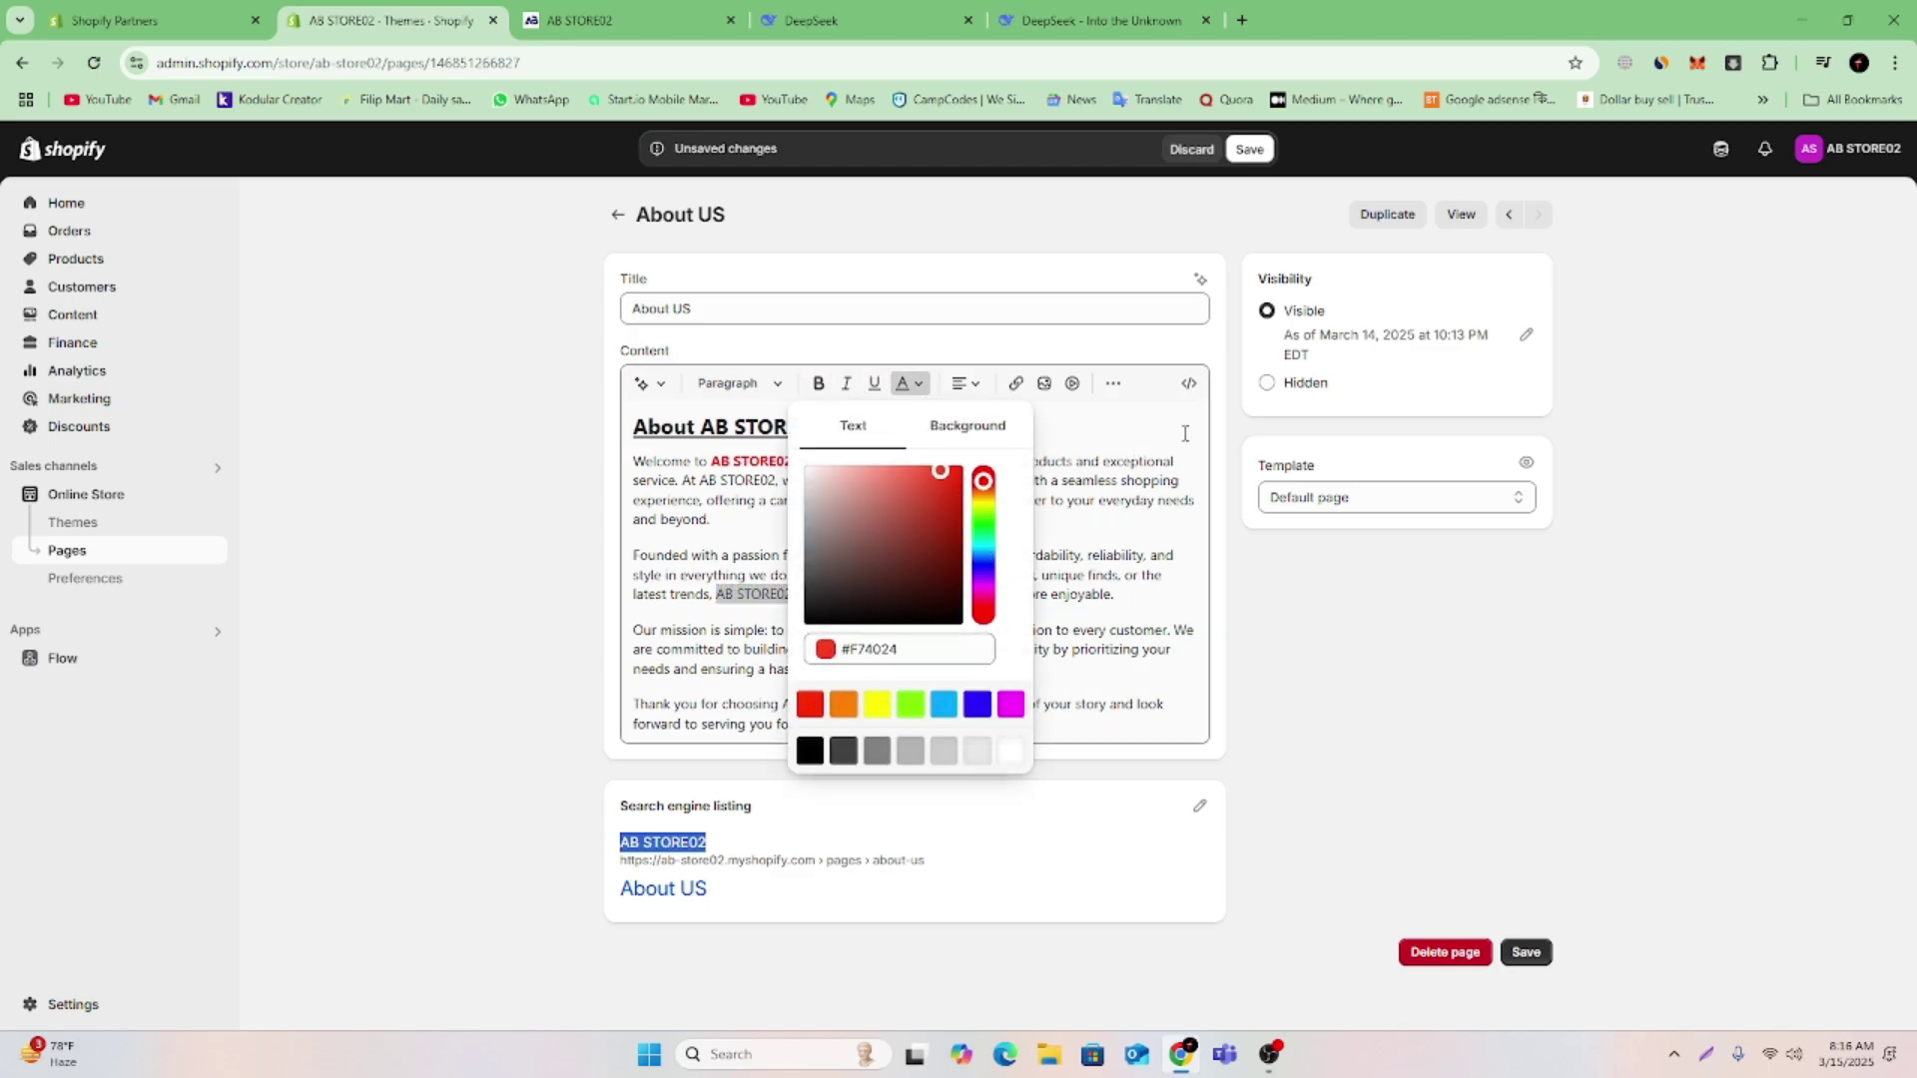
pyautogui.click(1128, 427)
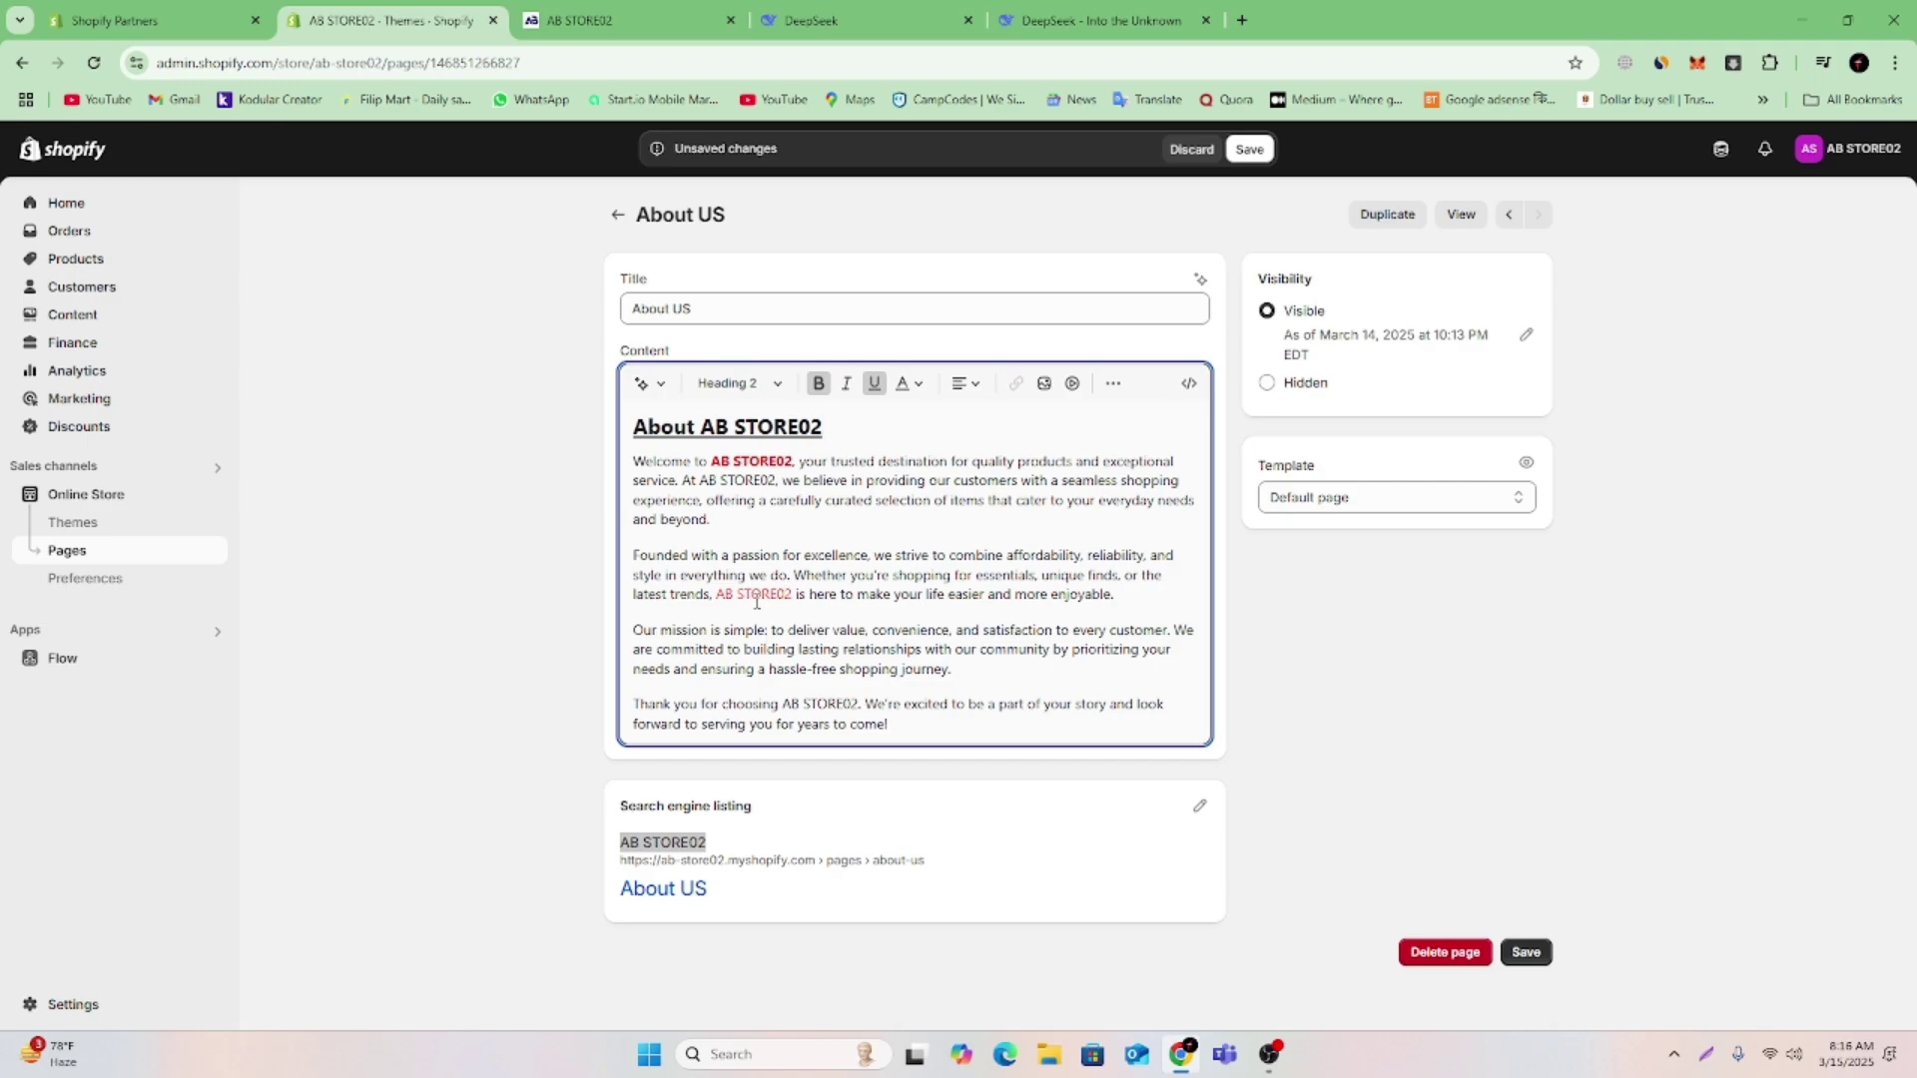
pyautogui.moveTo(718, 594); pyautogui.dragTo(793, 594)
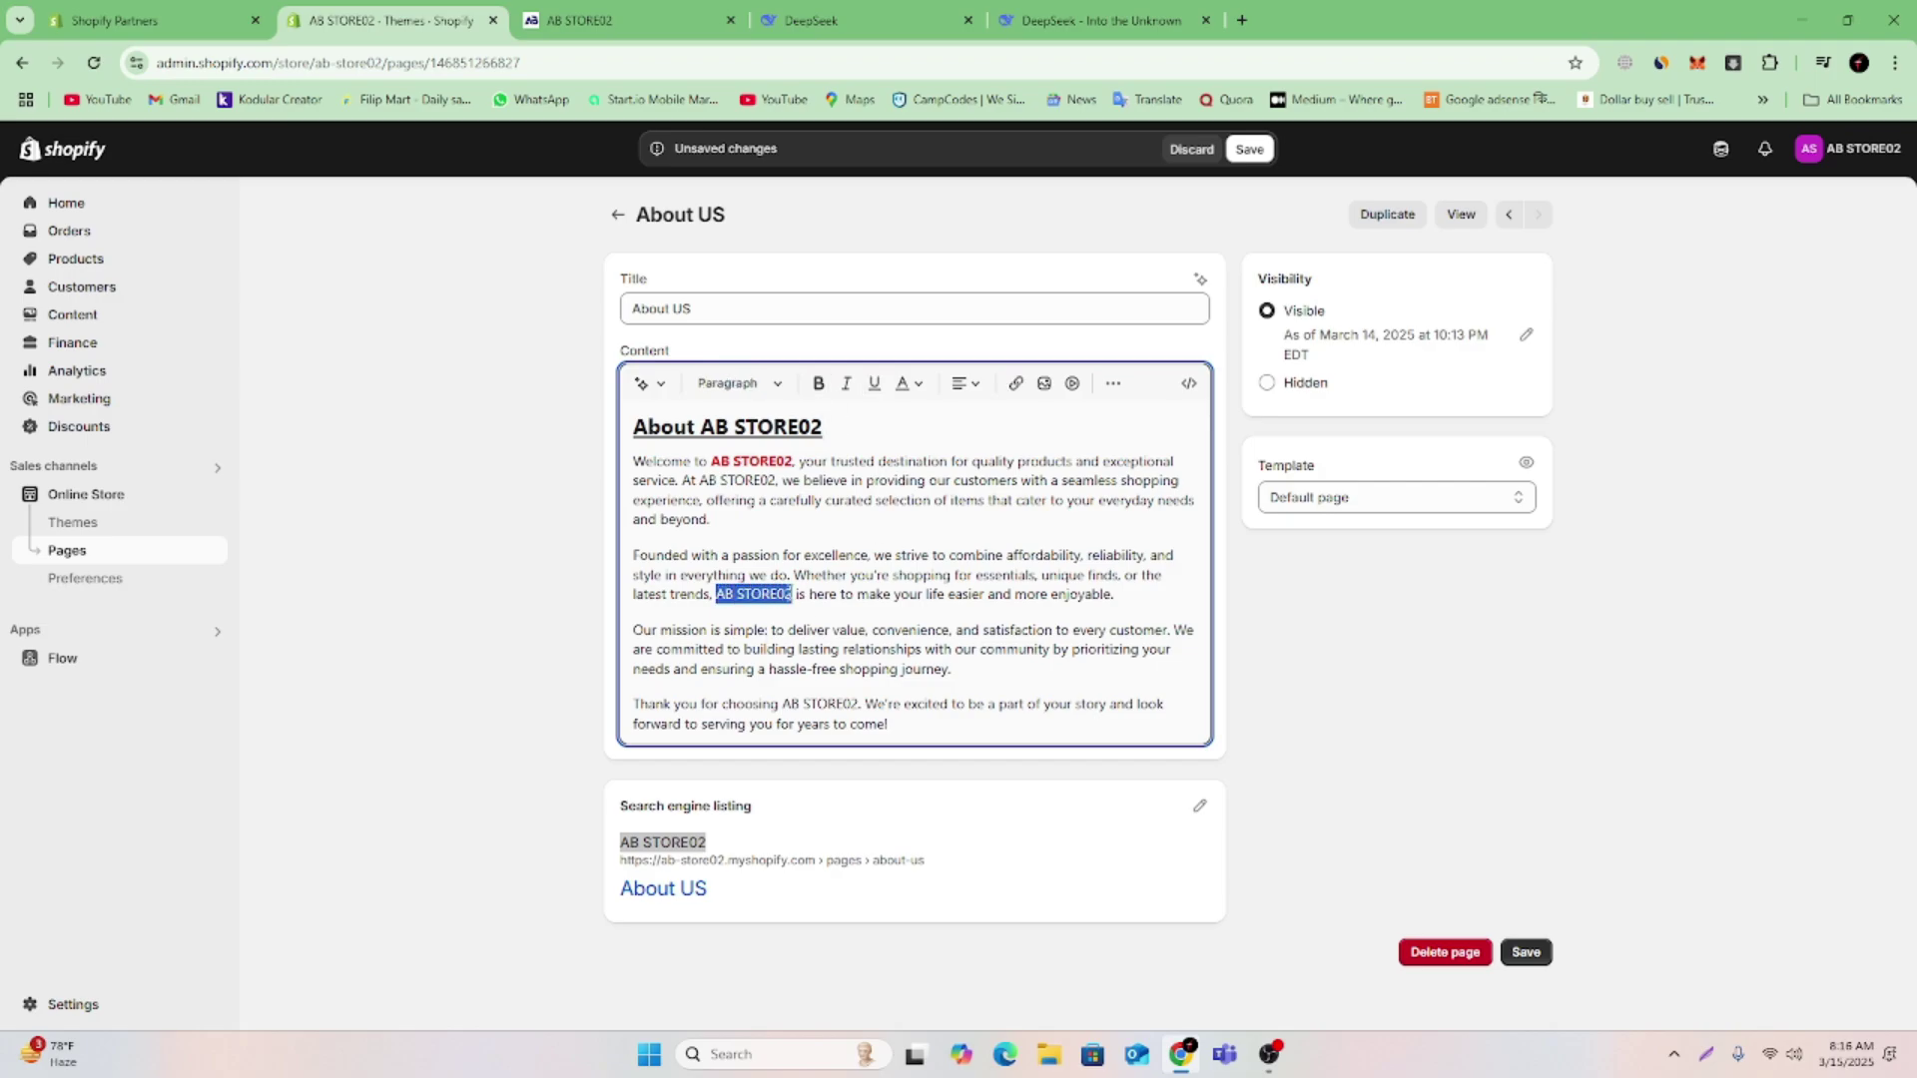
pyautogui.click(818, 383)
pyautogui.click(944, 441)
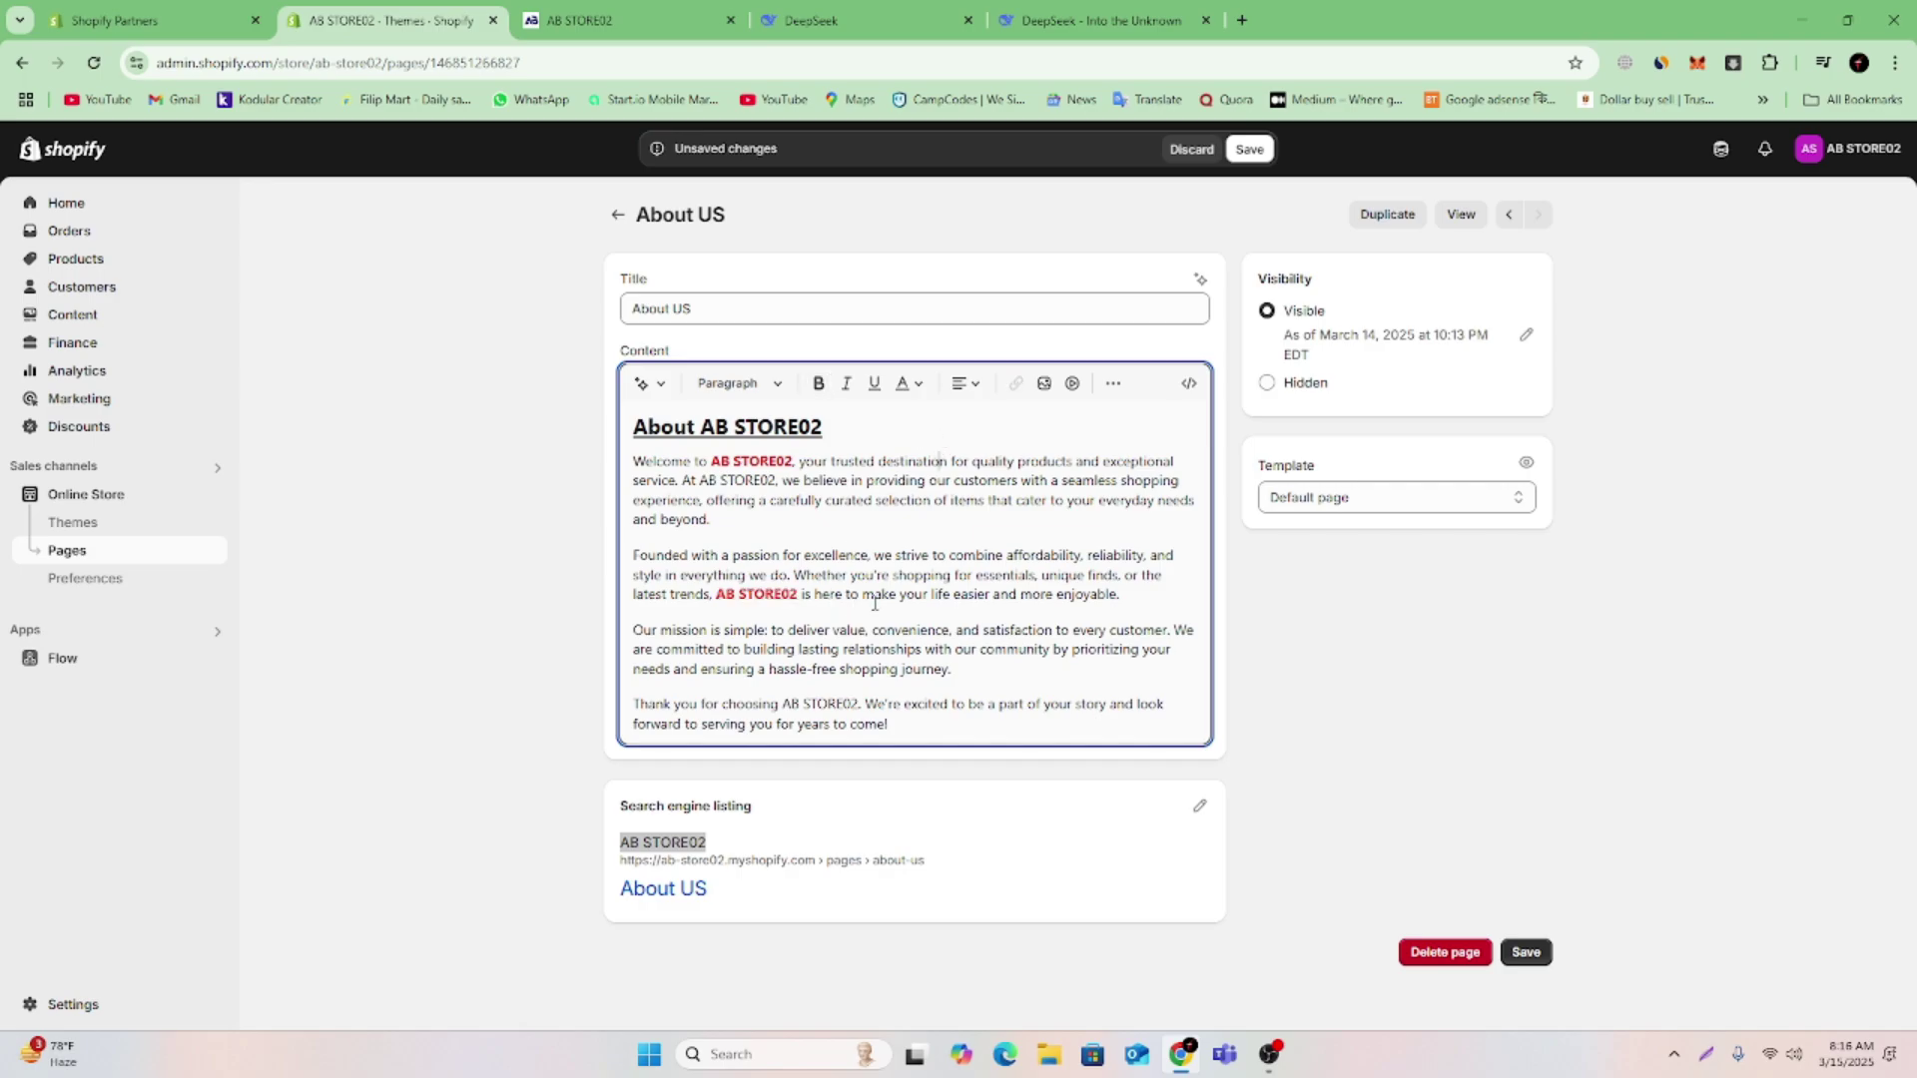
# Make "AB STORE02" in the closing thank-you paragraph red and bold
pyautogui.moveTo(785, 701); pyautogui.dragTo(845, 693)
pyautogui.click(902, 383)
pyautogui.click(945, 473)
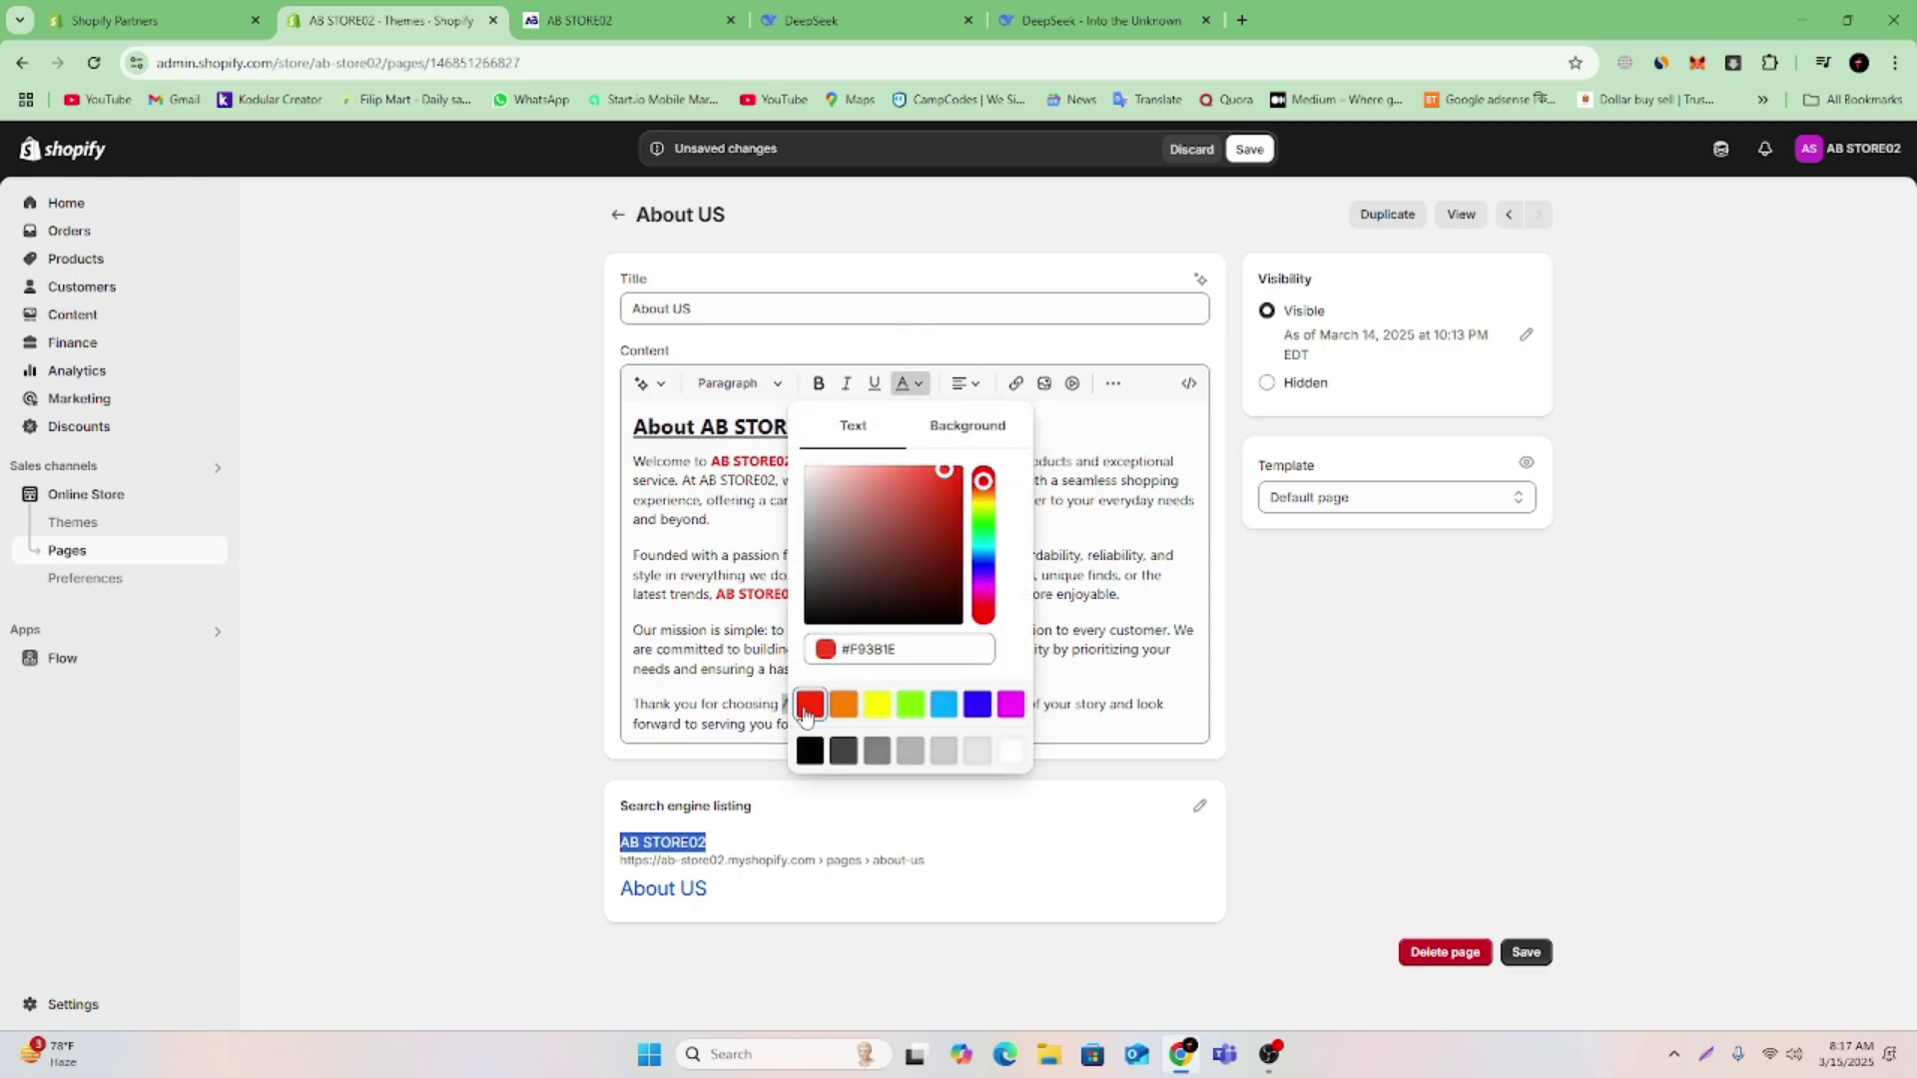
pyautogui.click(809, 705)
pyautogui.click(820, 385)
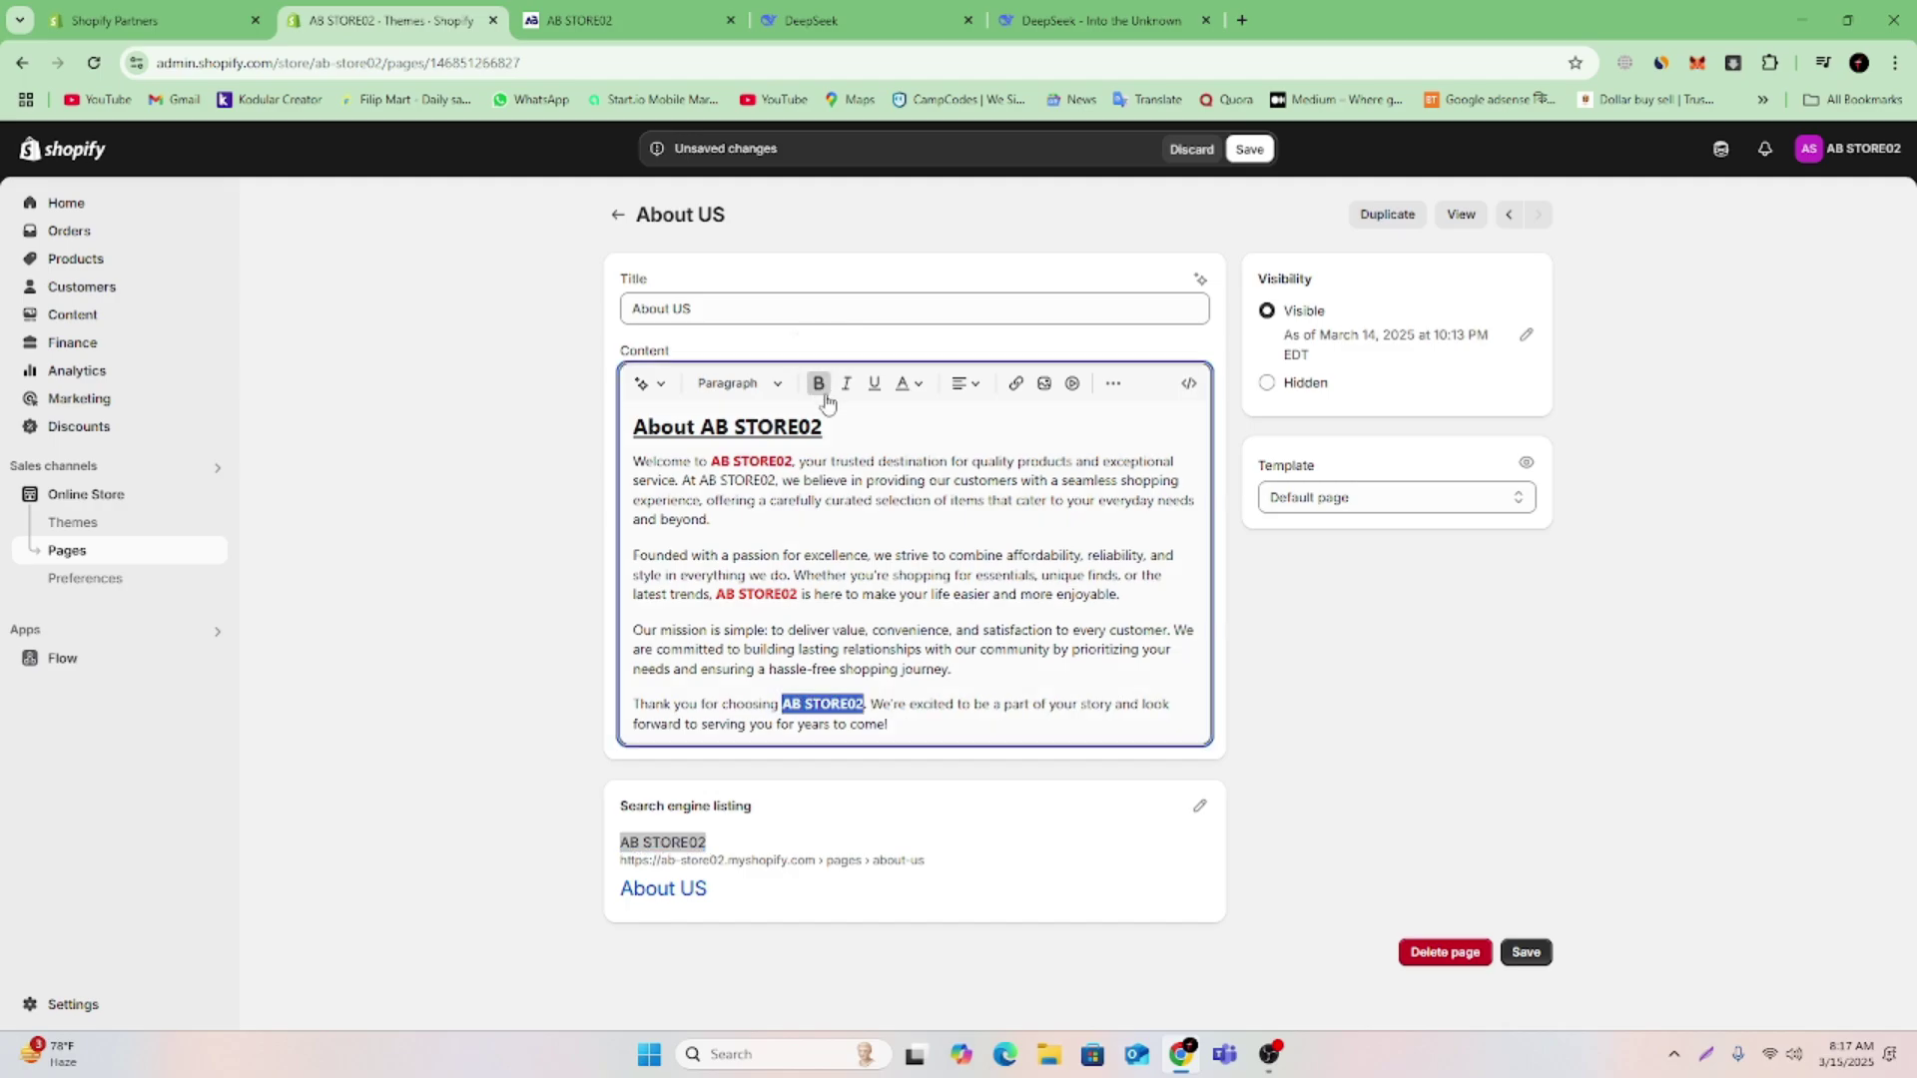
pyautogui.click(1109, 429)
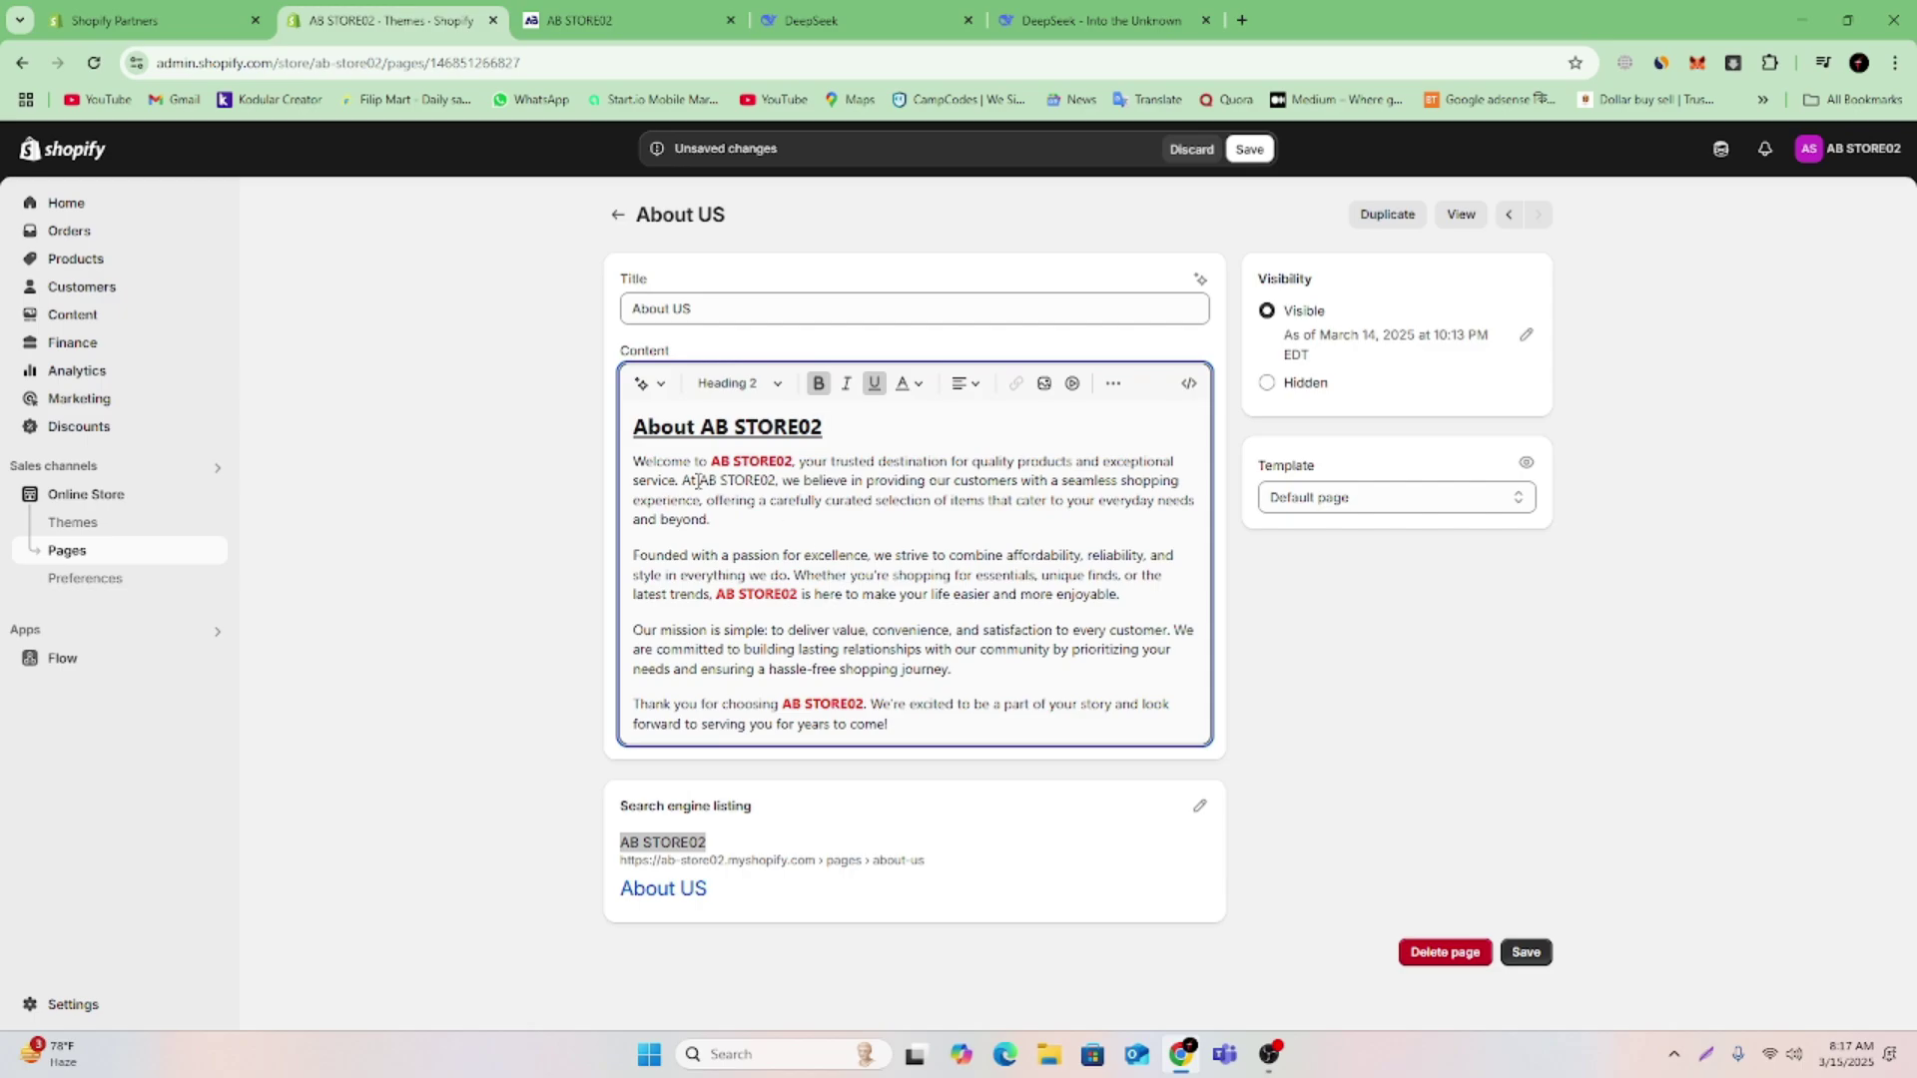
# Apply bold and red text color to the second "AB STORE02" in the welcome paragraph and save the About US page
pyautogui.moveTo(701, 480); pyautogui.dragTo(776, 483)
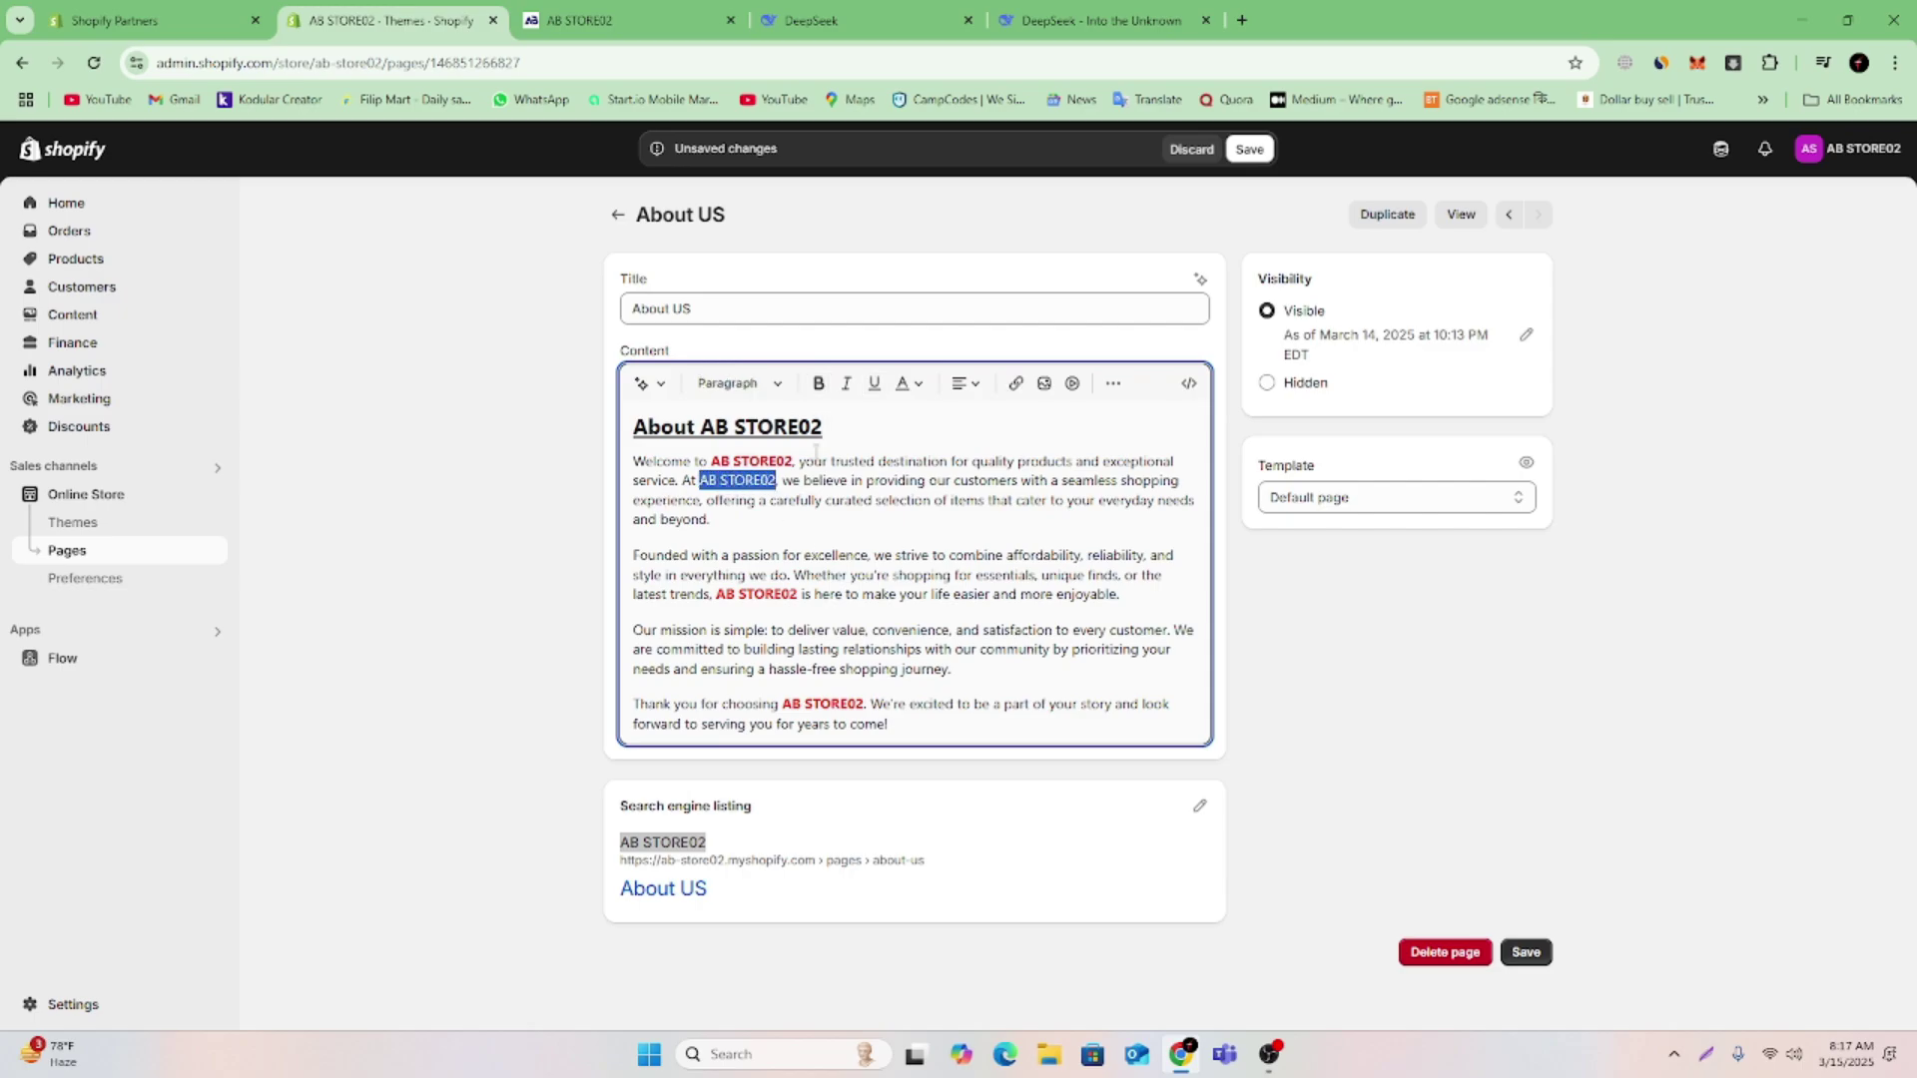
pyautogui.click(817, 383)
pyautogui.click(904, 384)
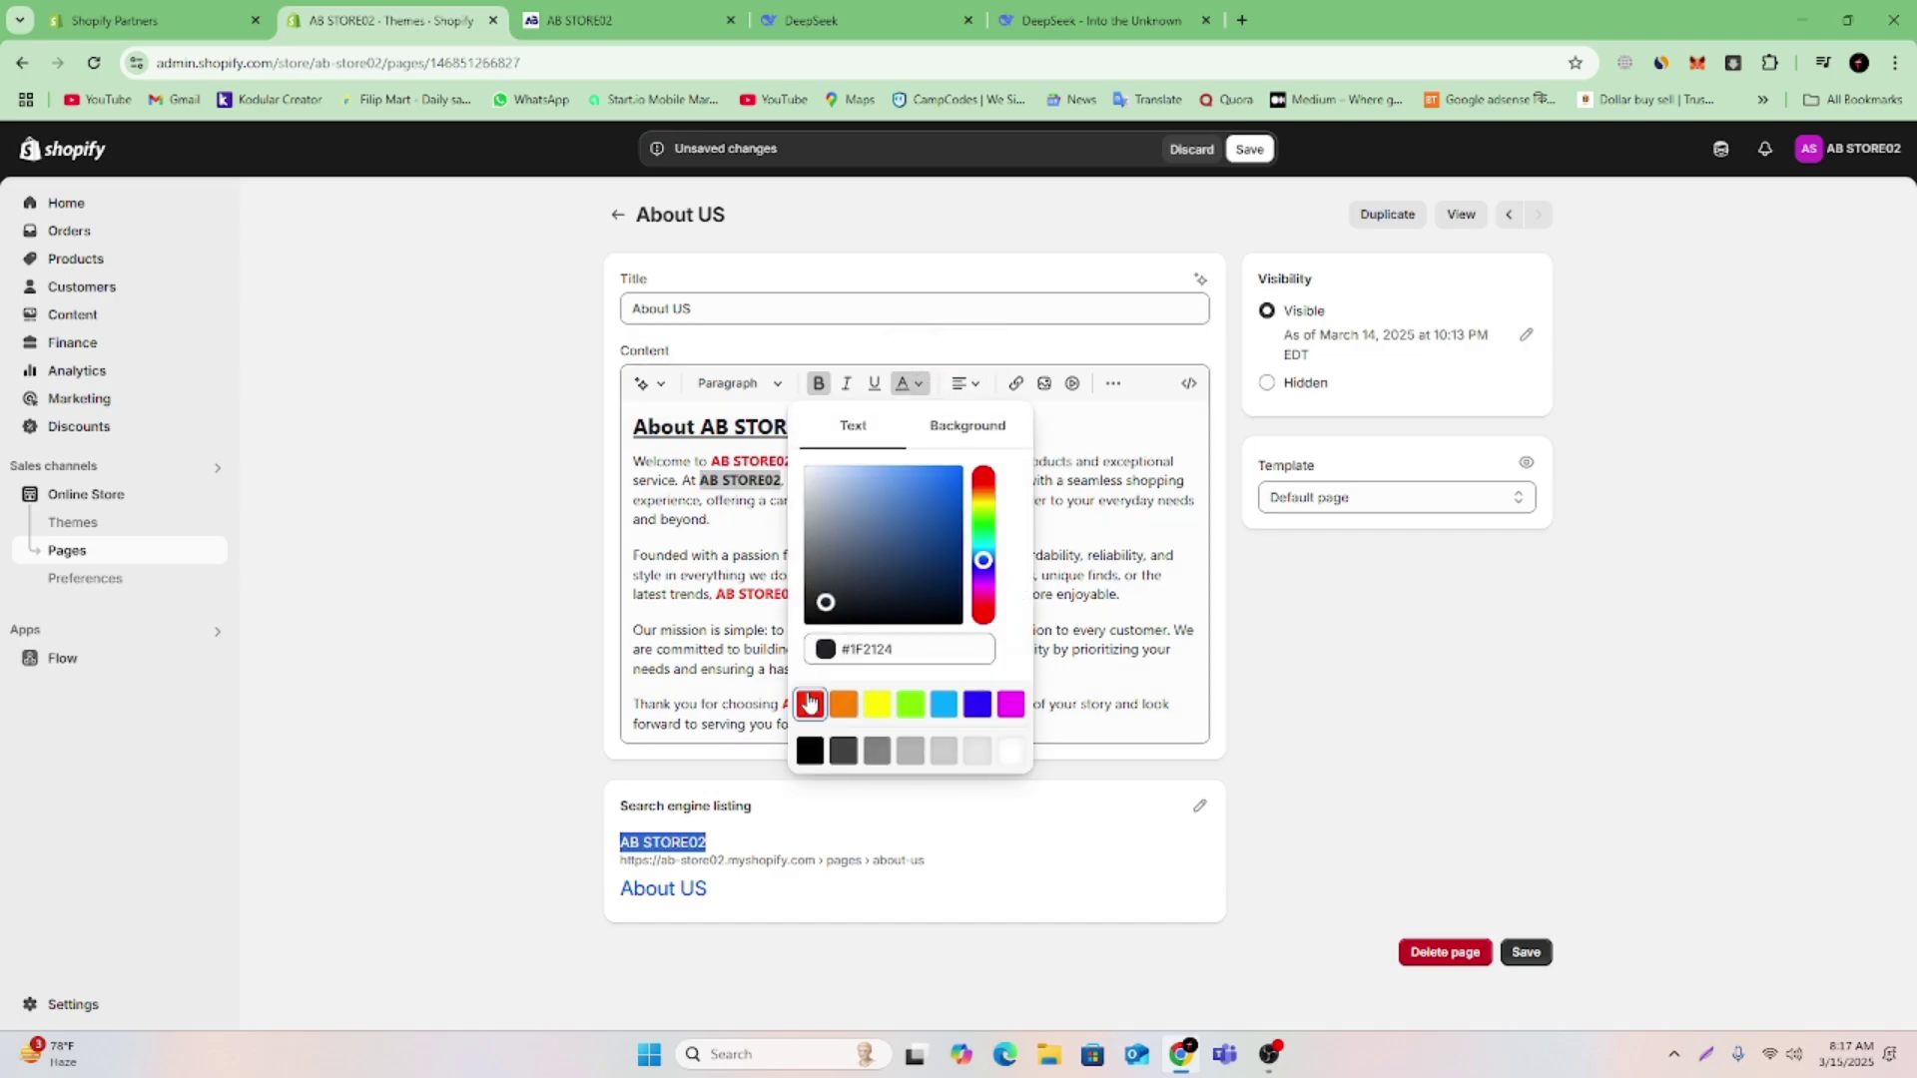
pyautogui.click(809, 699)
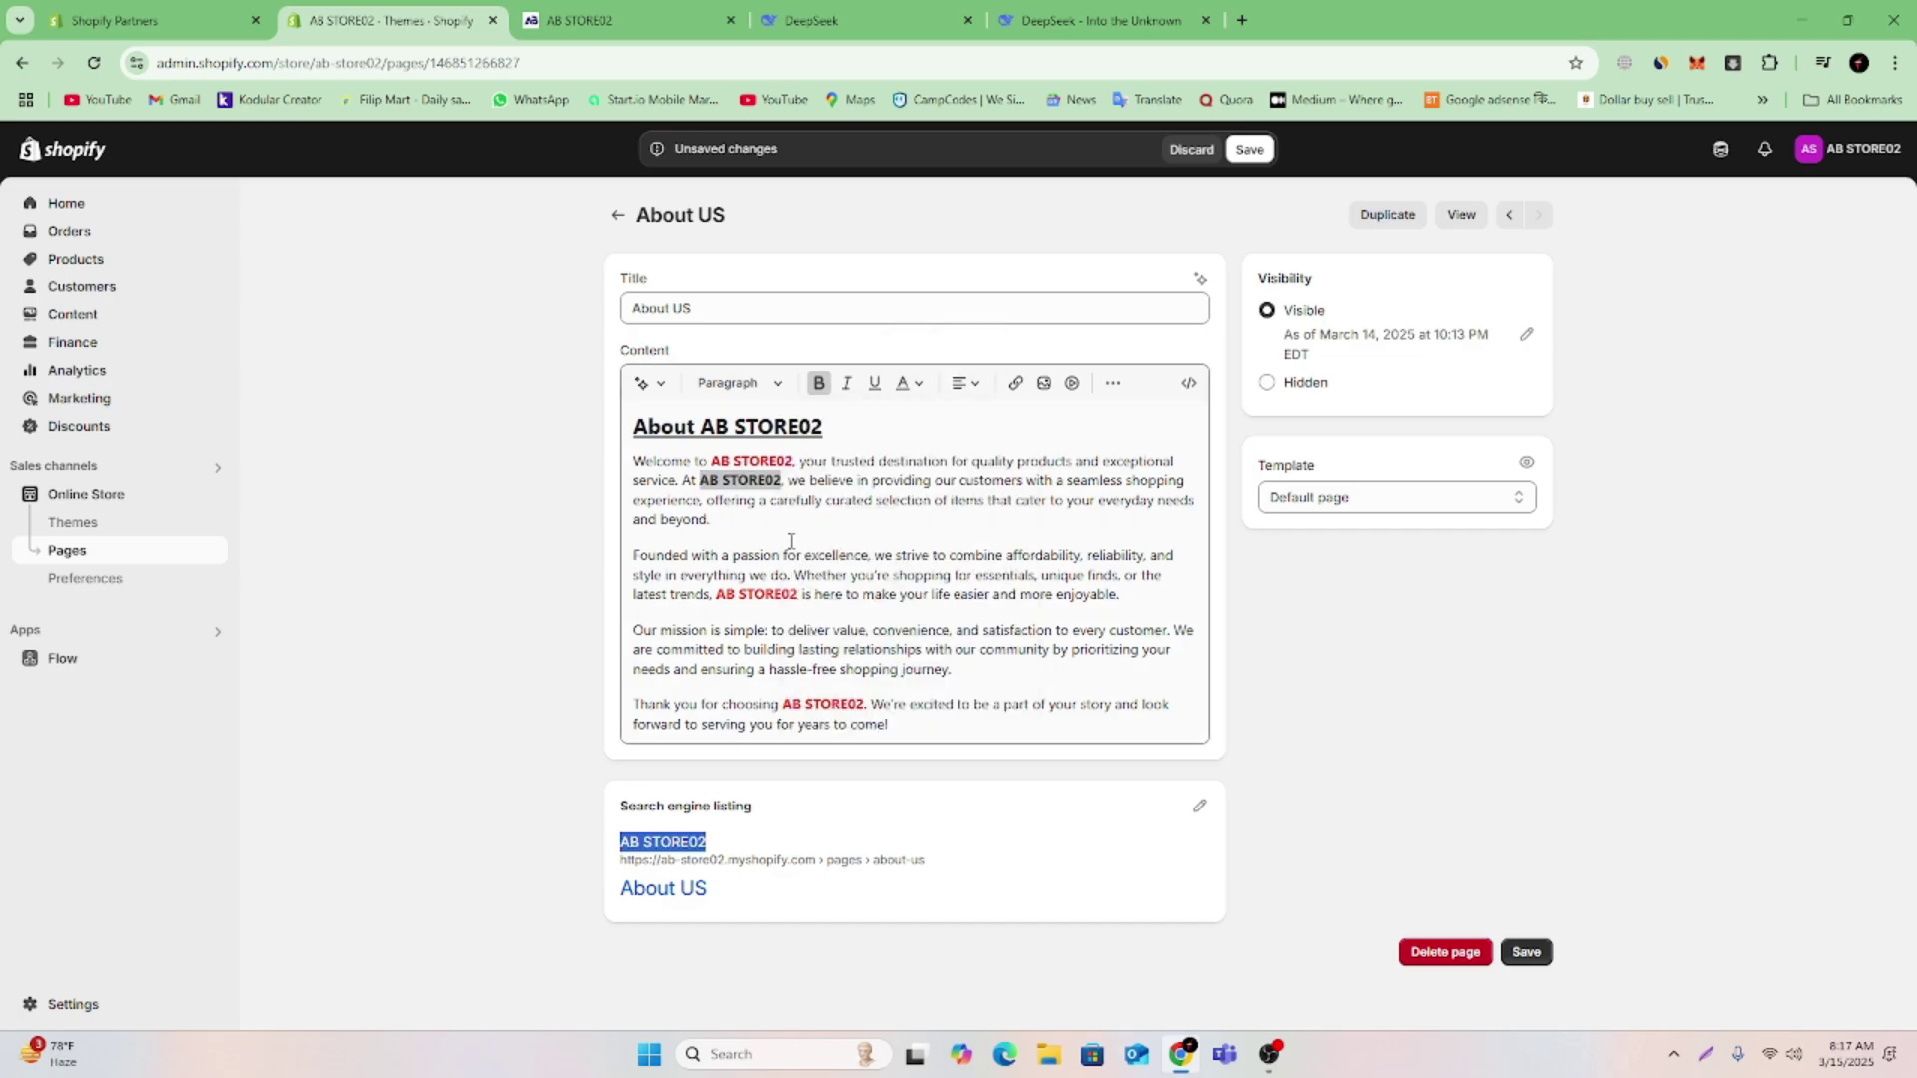
pyautogui.click(1288, 604)
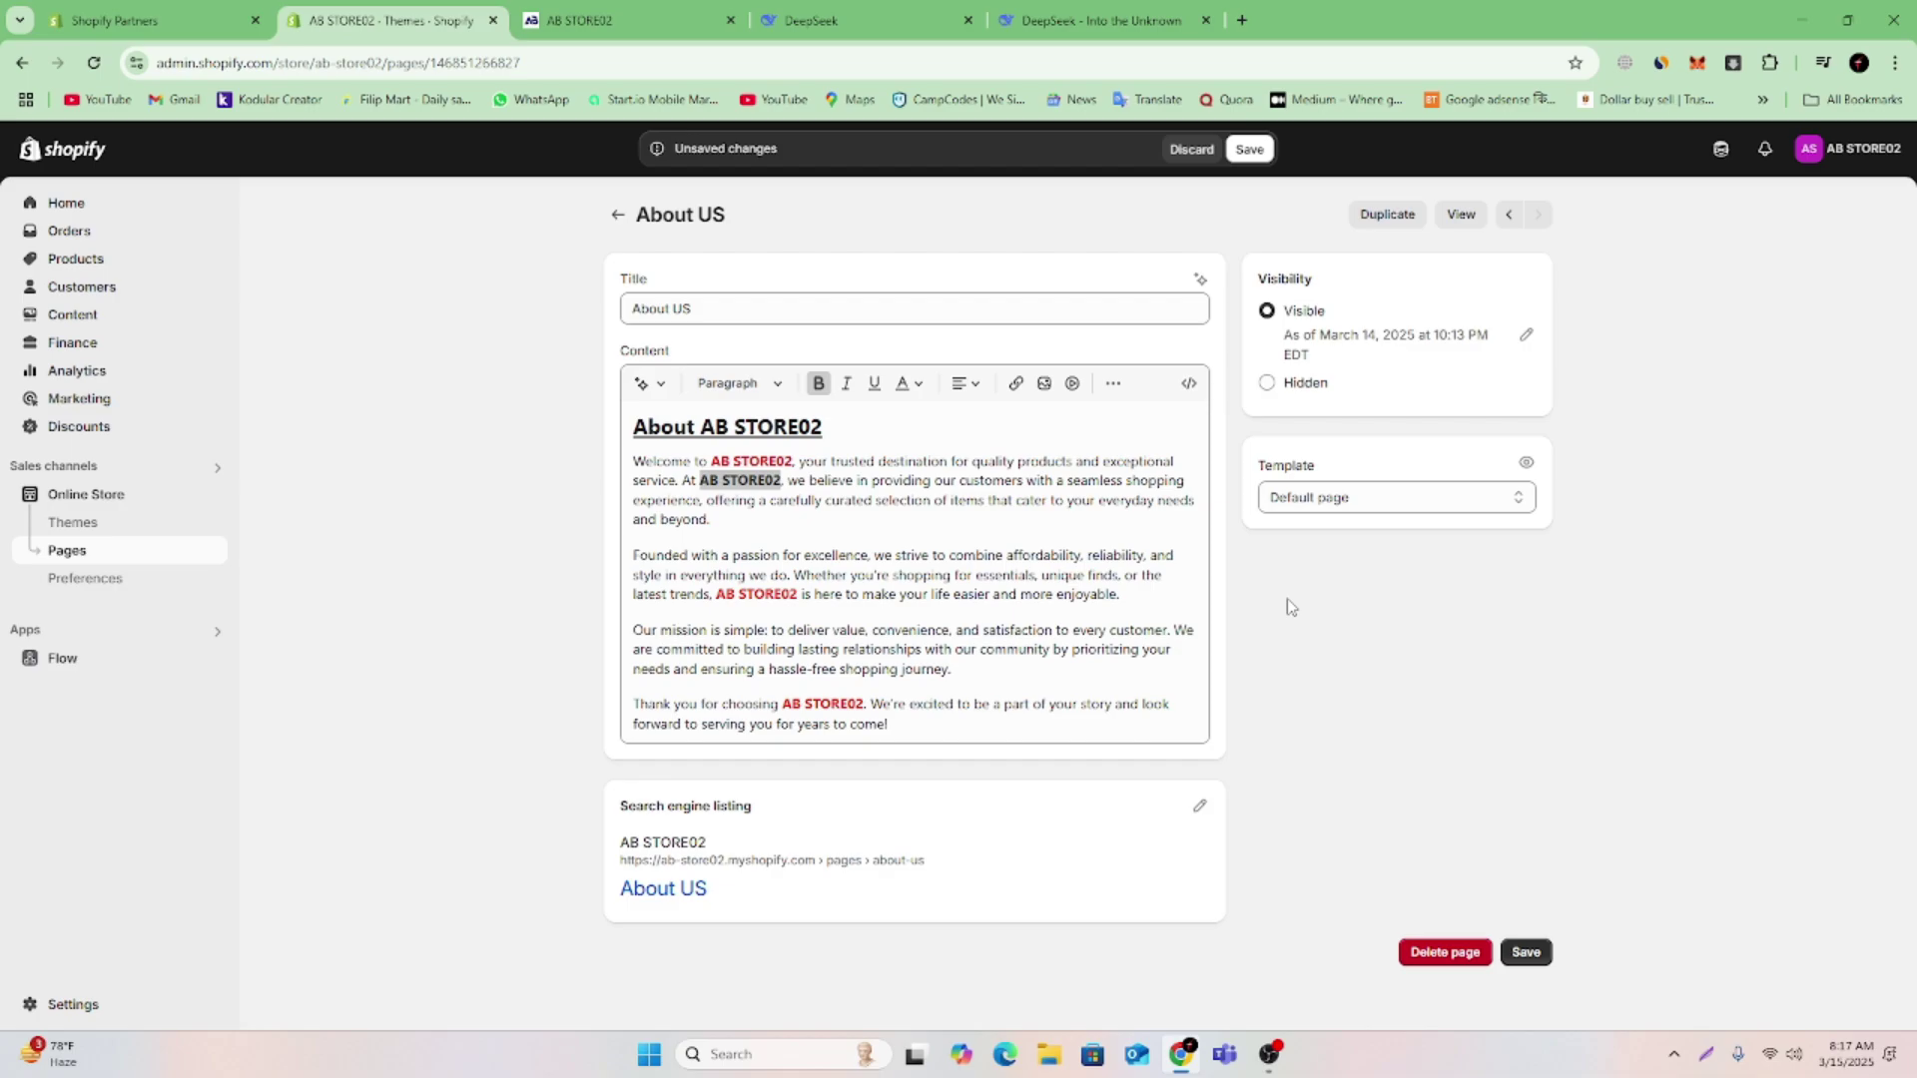
pyautogui.click(1264, 151)
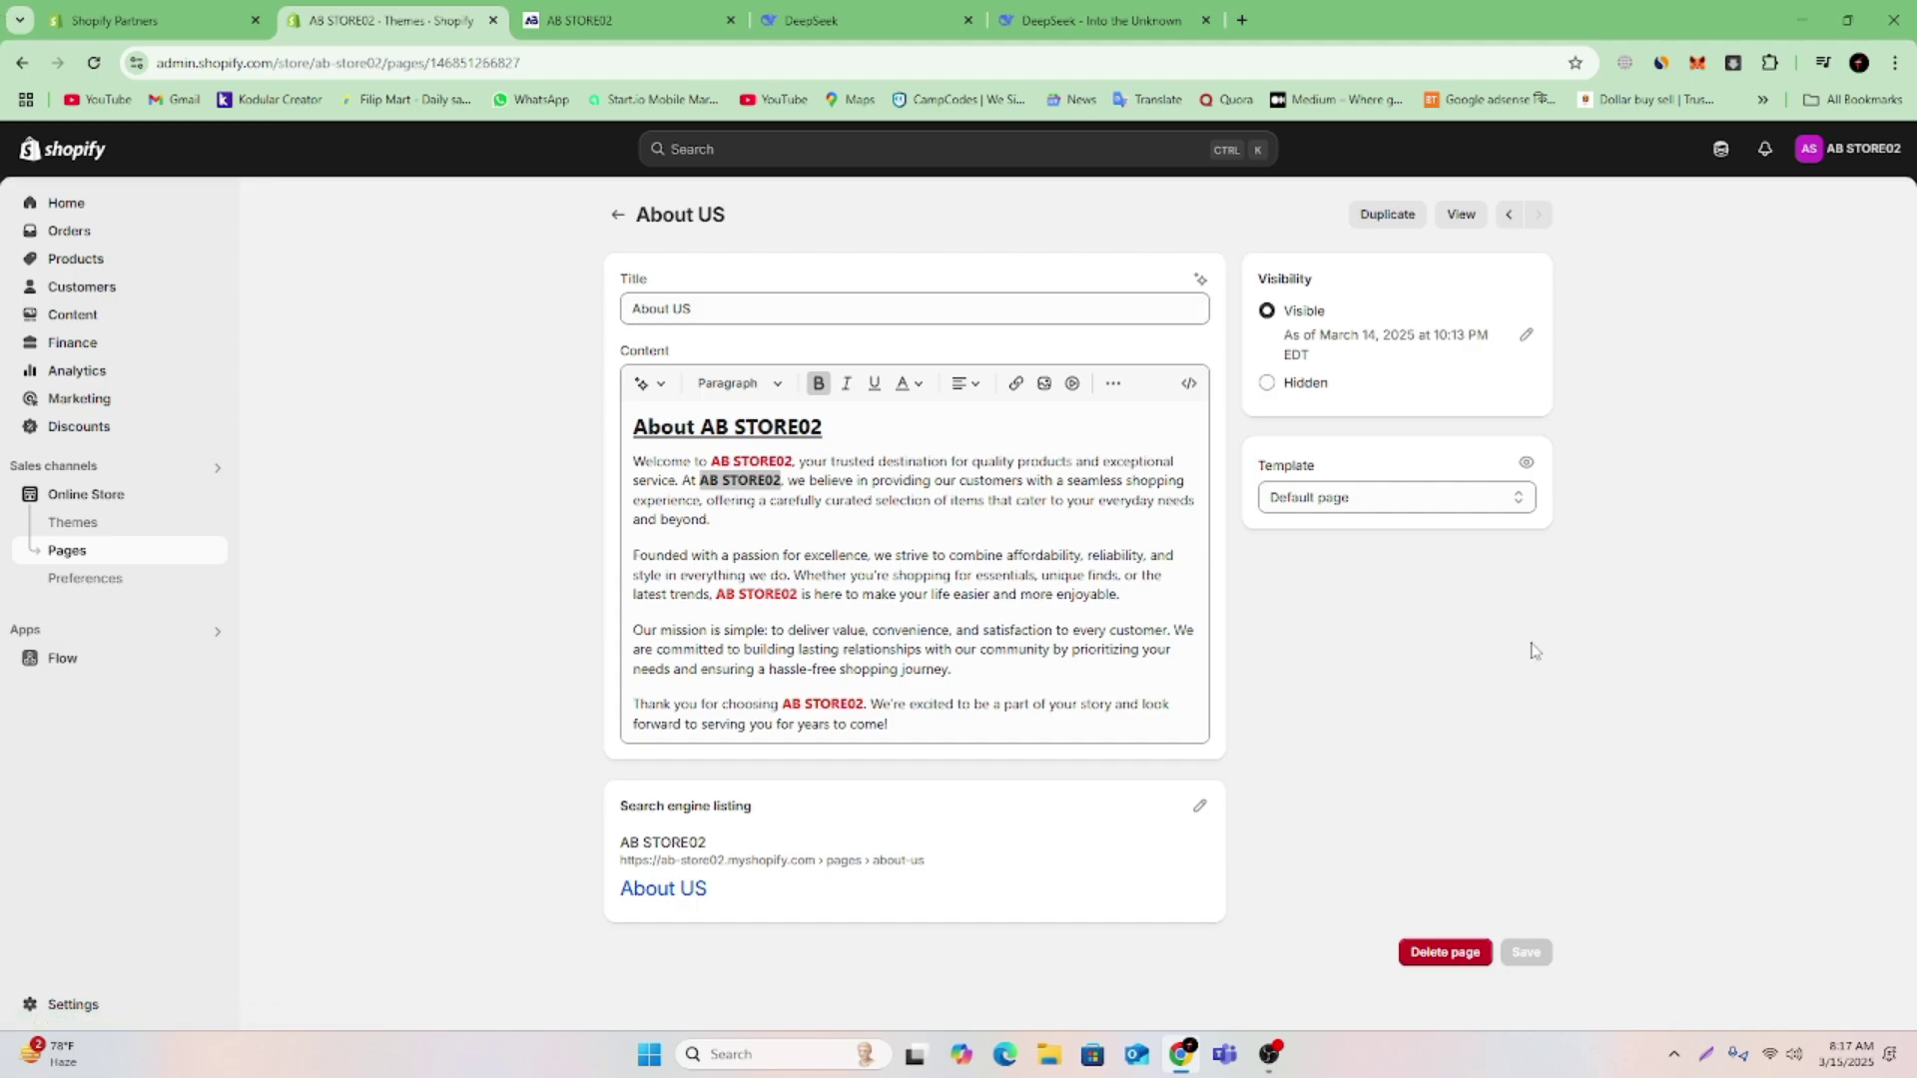
# Start a new page from the store's page list and send the prompt "privecy police" in the DeepSeek chat
pyautogui.click(618, 213)
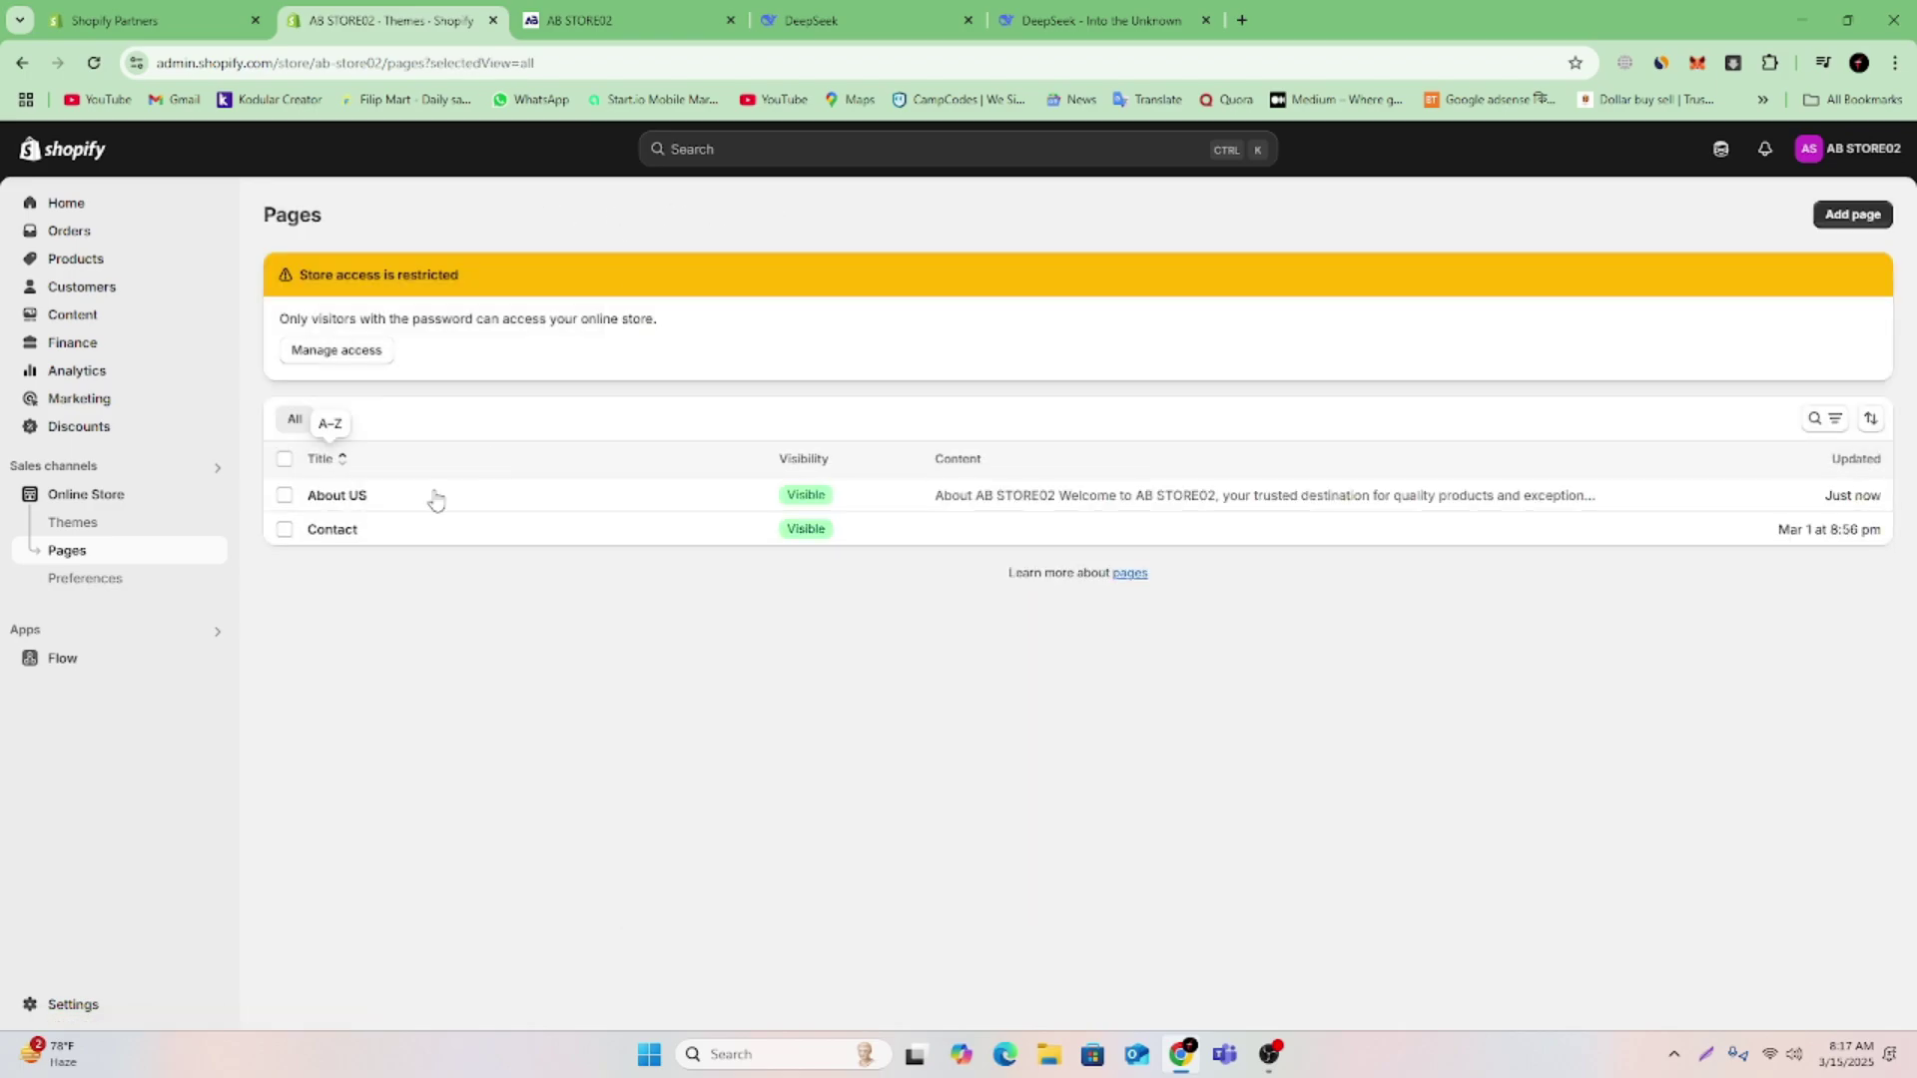
pyautogui.click(1845, 221)
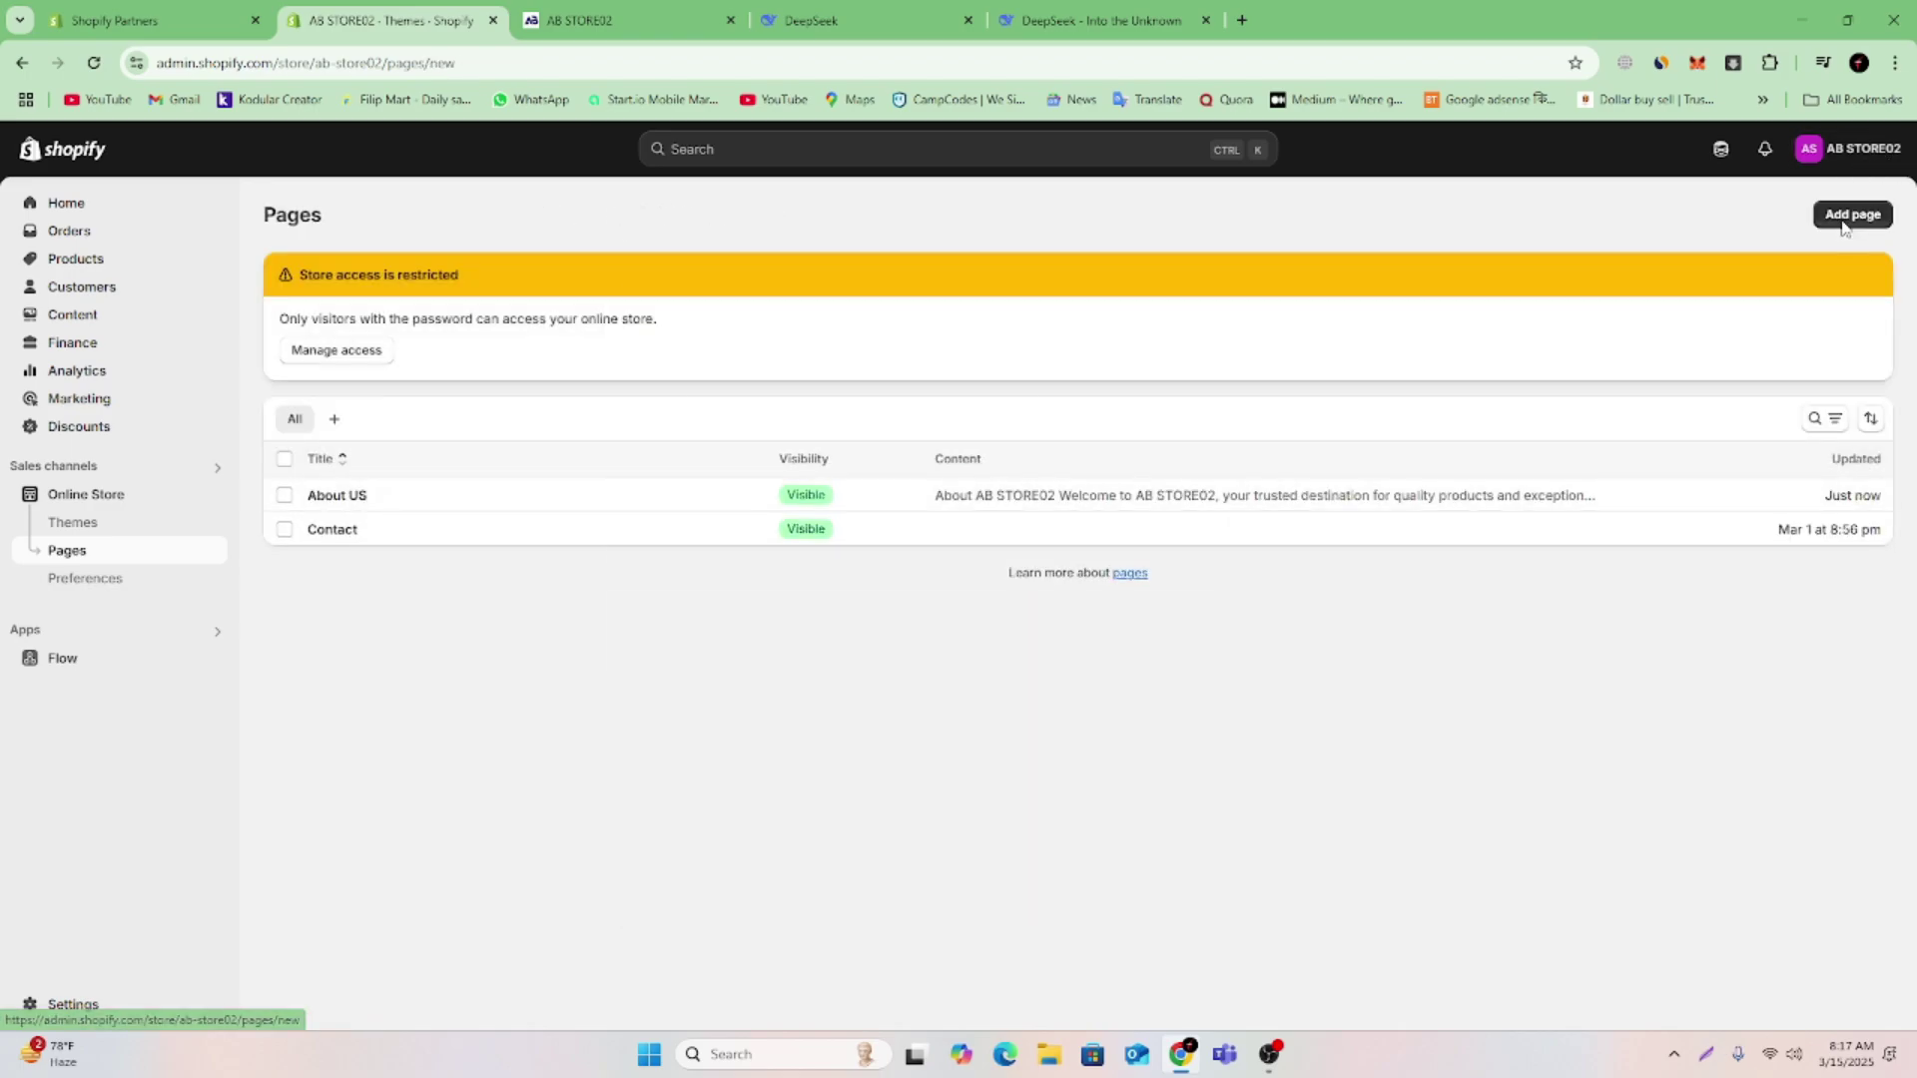
pyautogui.click(1125, 17)
pyautogui.click(830, 917)
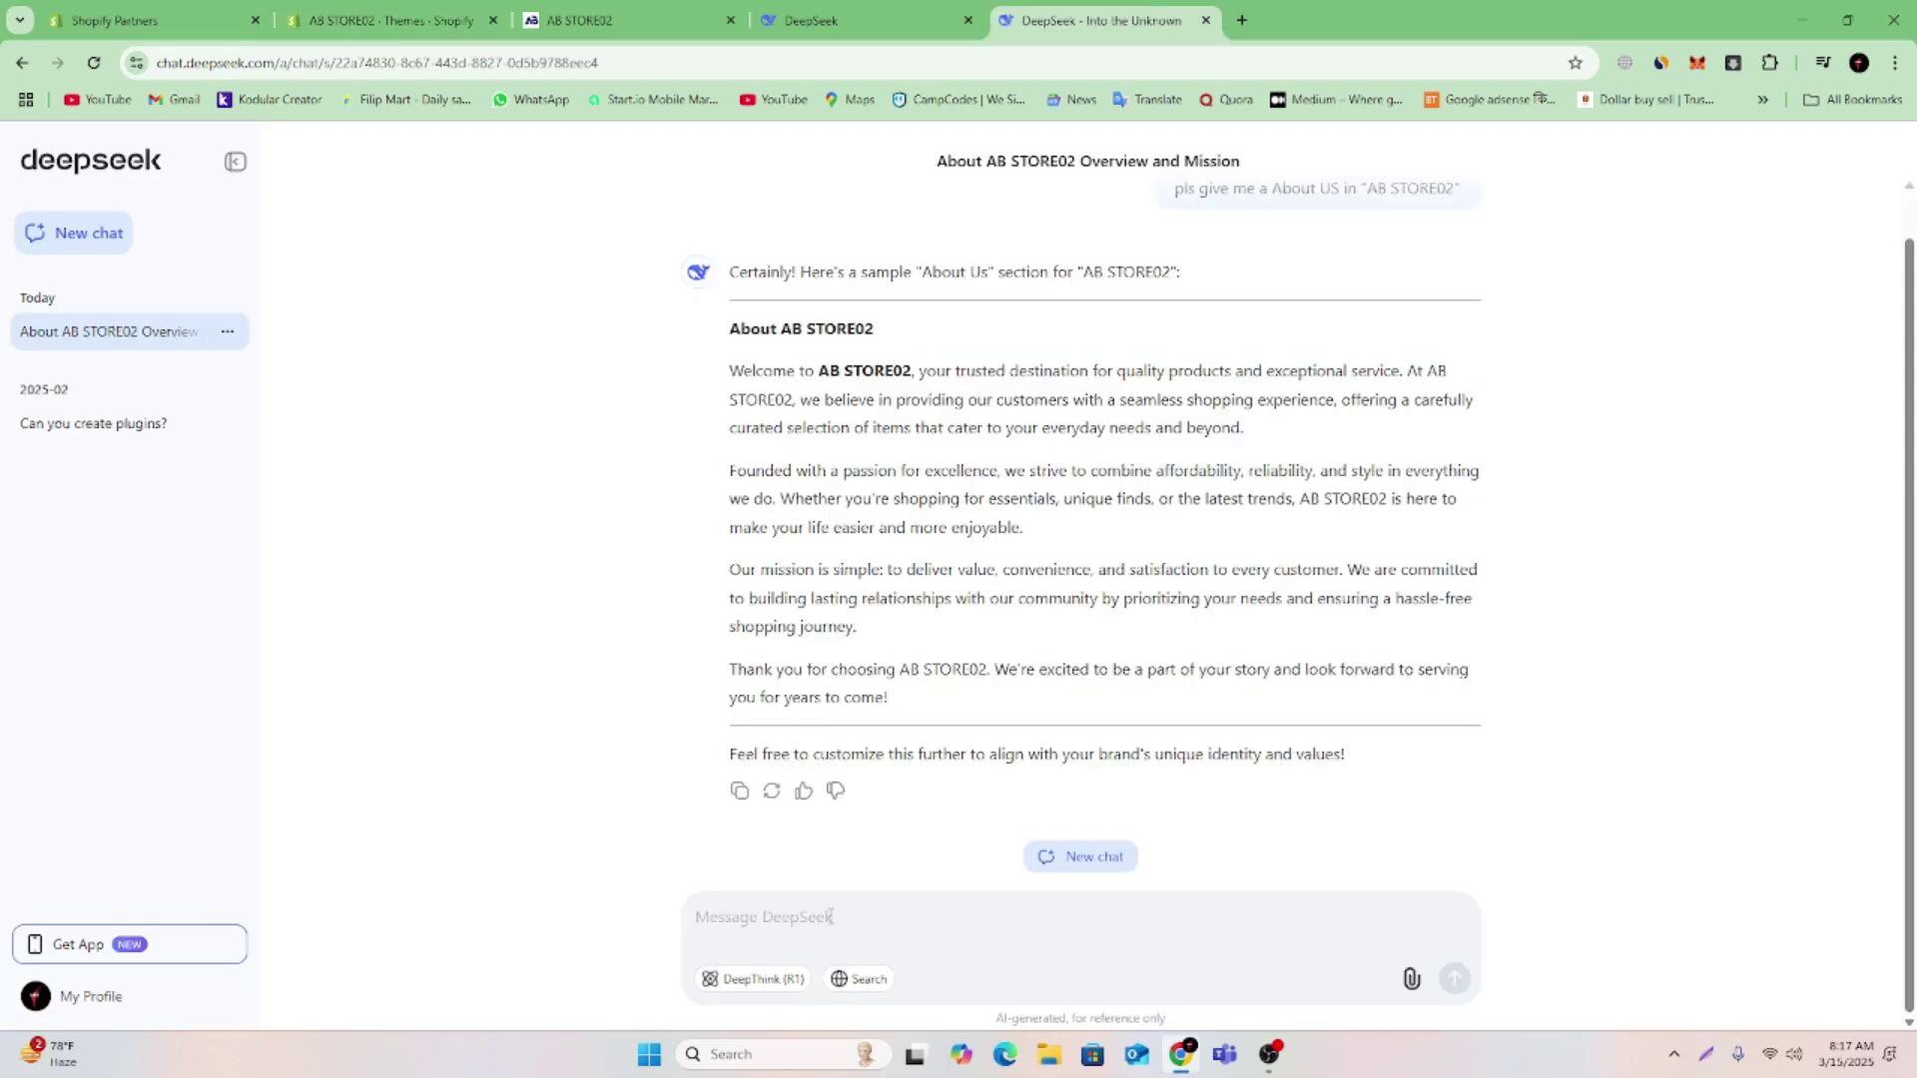
pyautogui.write('privecy police')
pyautogui.press('Return')
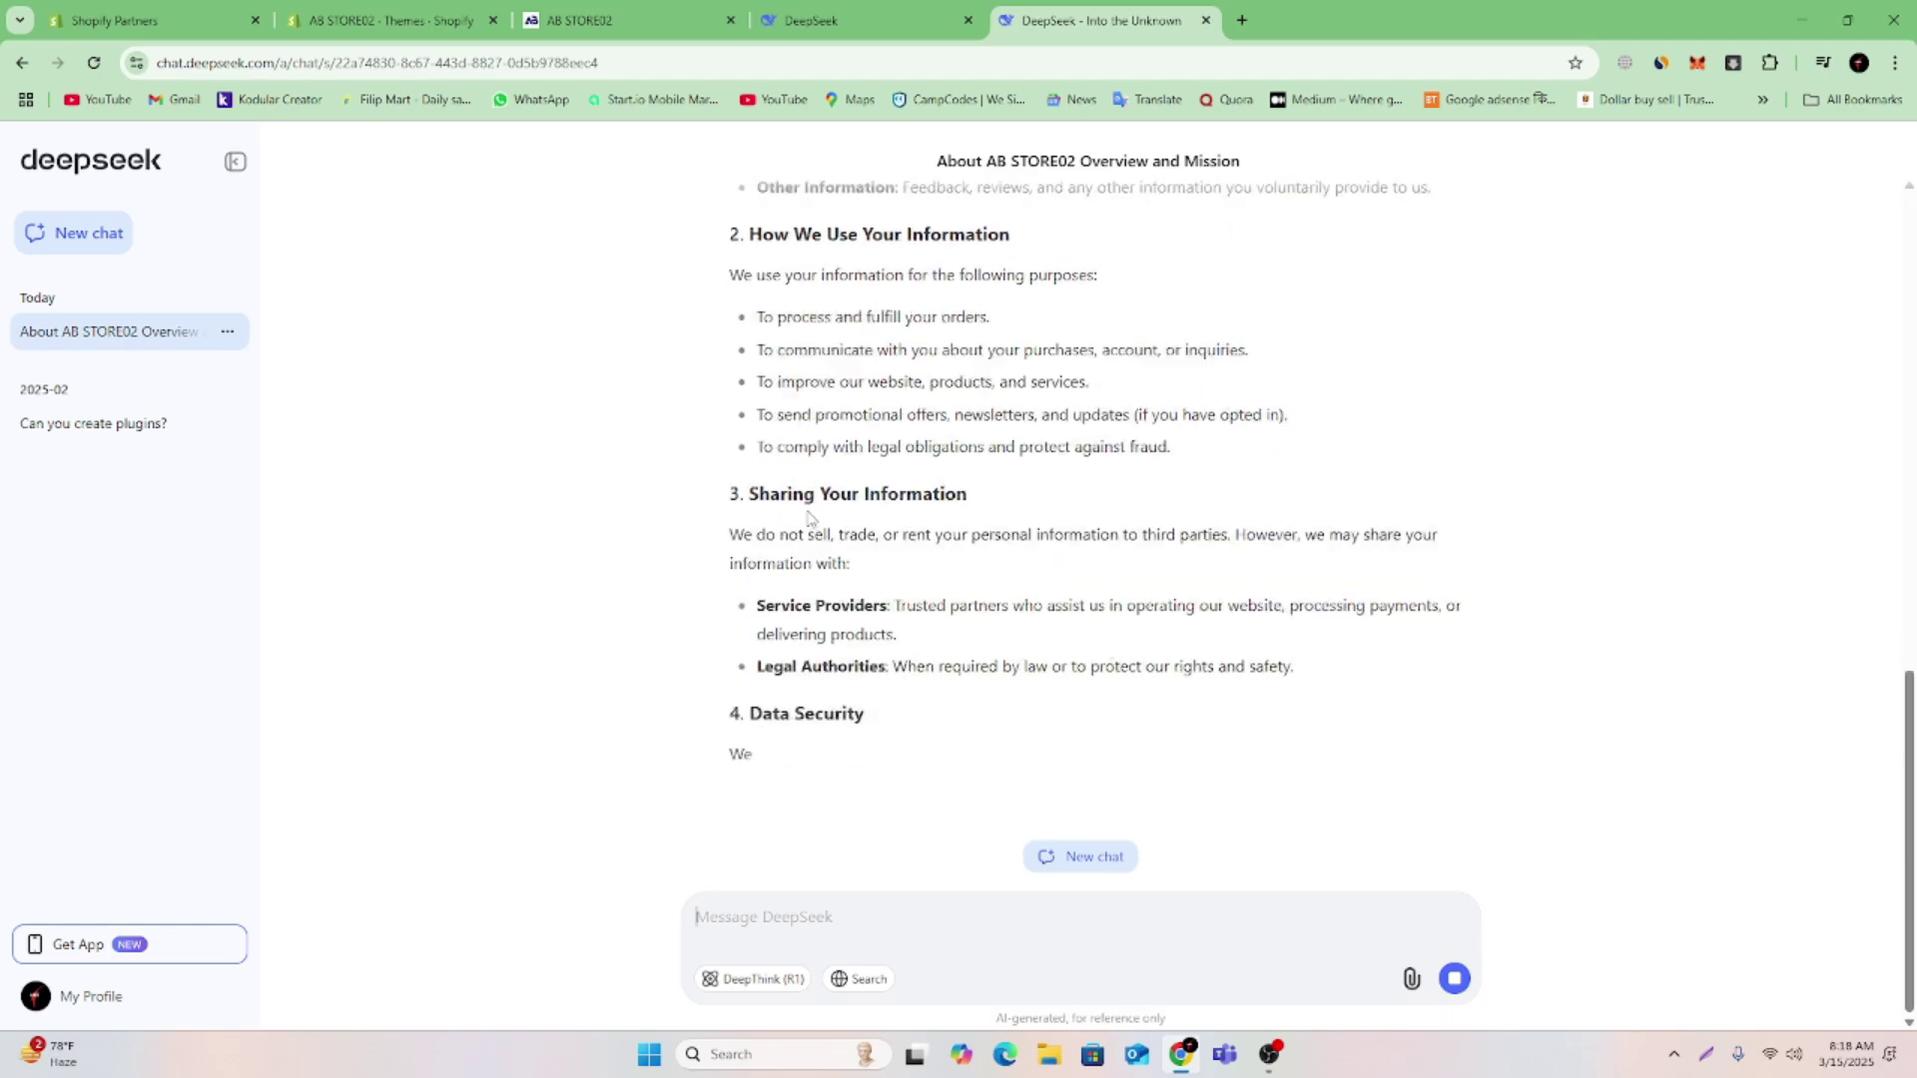
# Copy the words "Privacy Policy" from the heading of DeepSeek's answer into the new Shopify page's title
pyautogui.scroll(12, 809, 511)
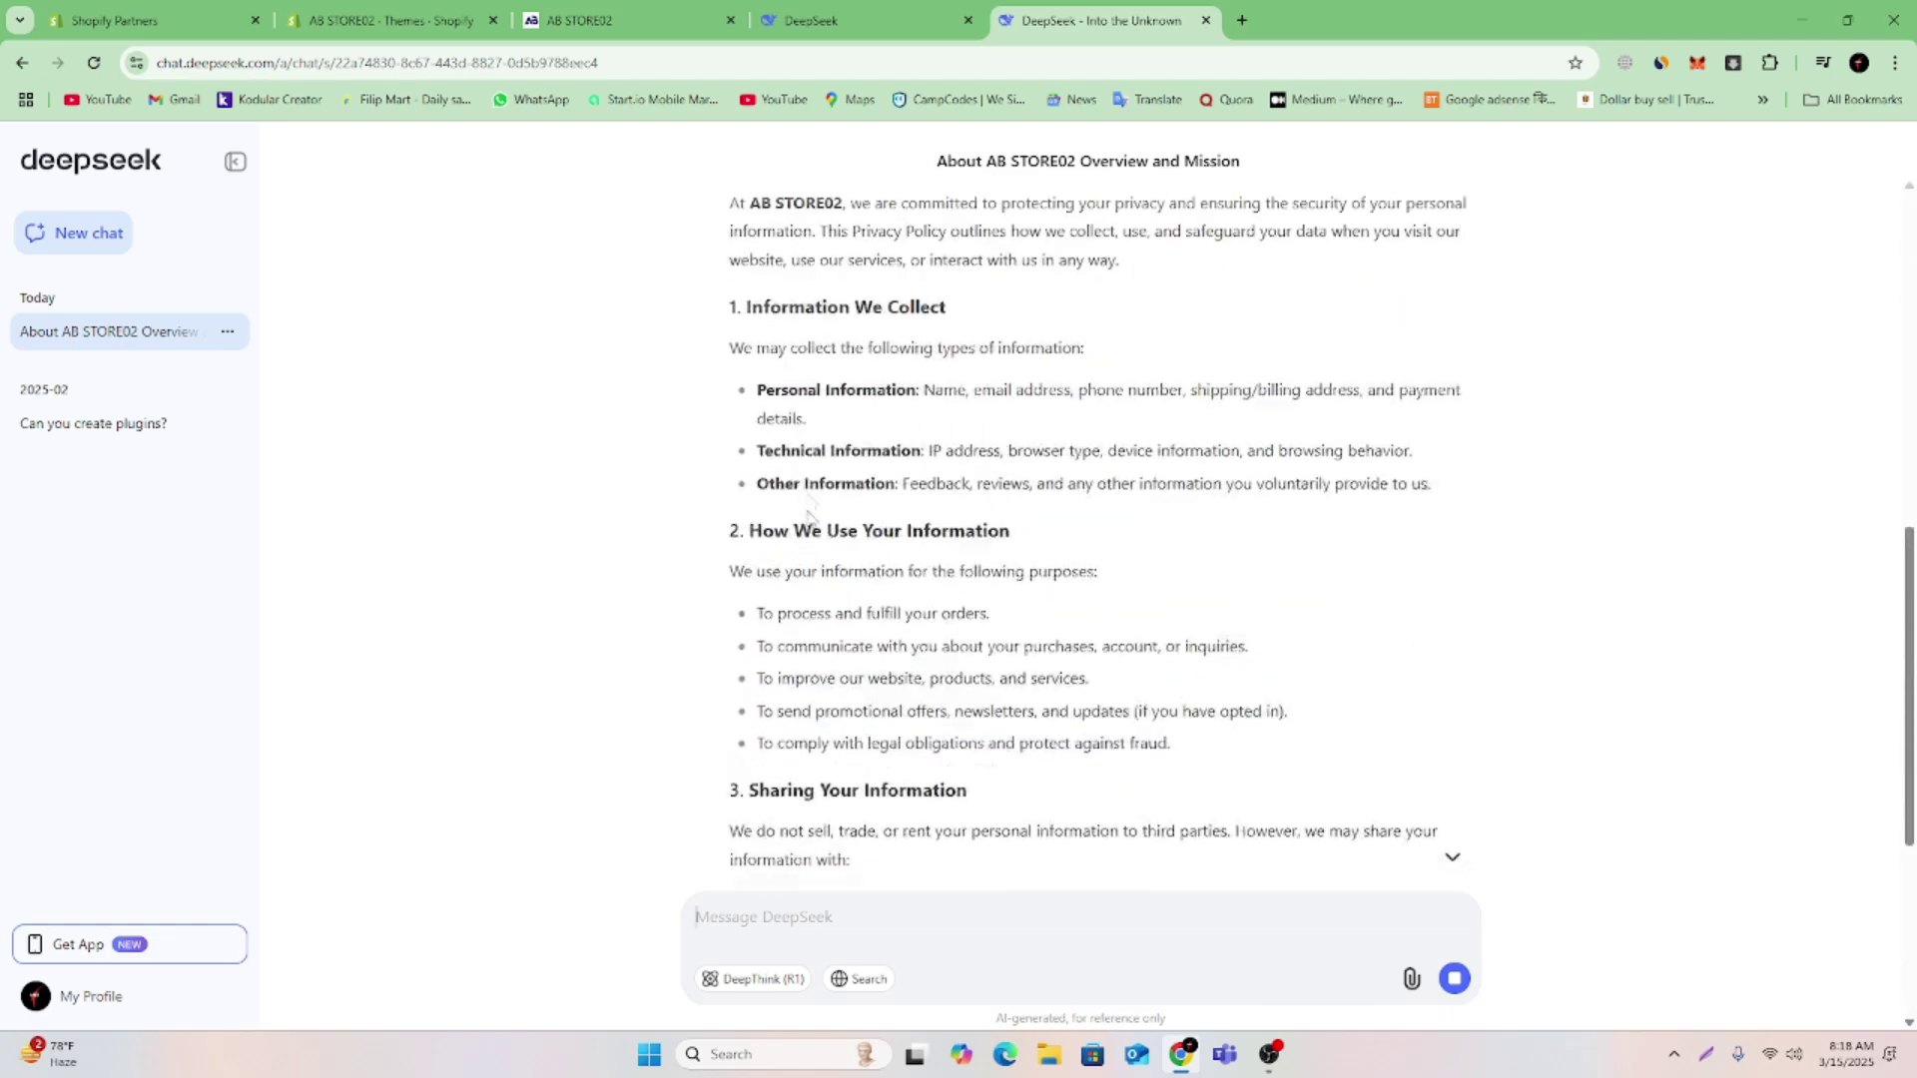
pyautogui.scroll(-11, 809, 514)
pyautogui.scroll(10, 809, 514)
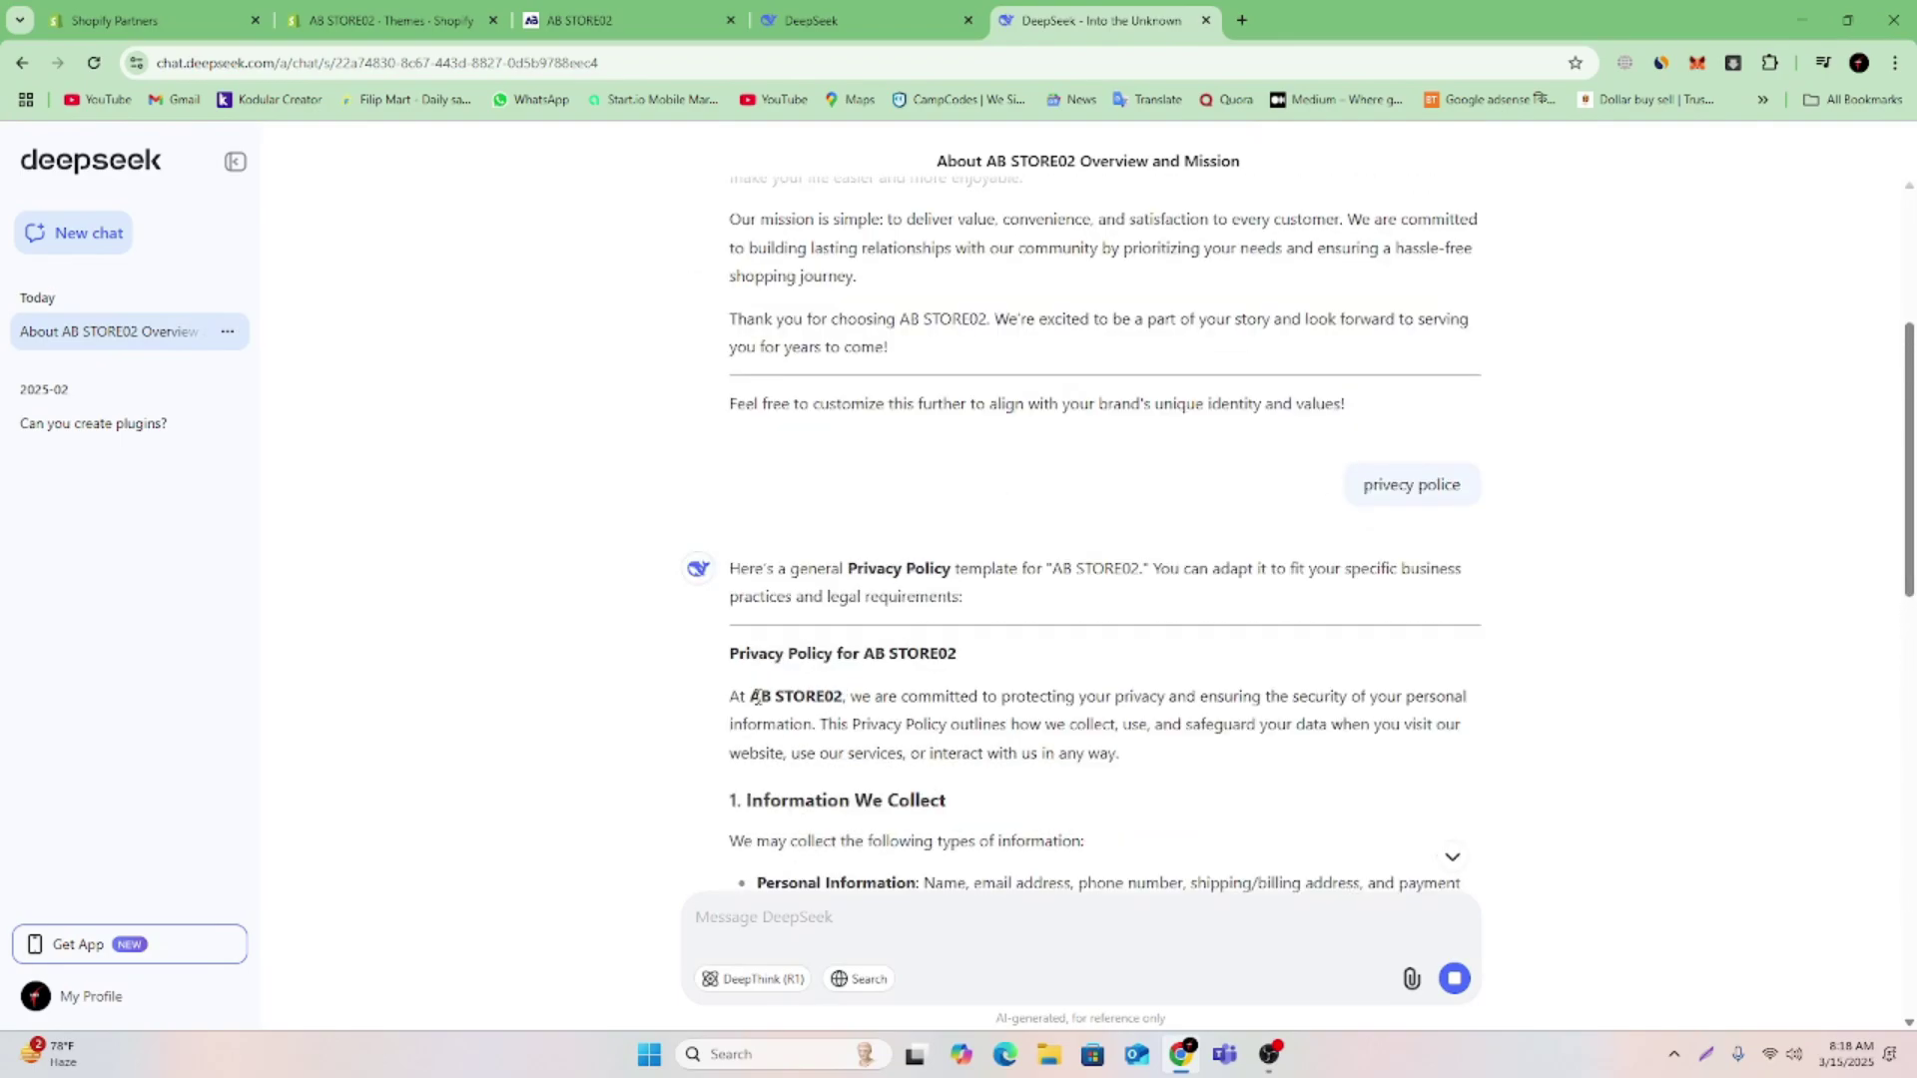
pyautogui.moveTo(732, 655); pyautogui.dragTo(833, 659)
pyautogui.rightClick(833, 659)
pyautogui.click(867, 689)
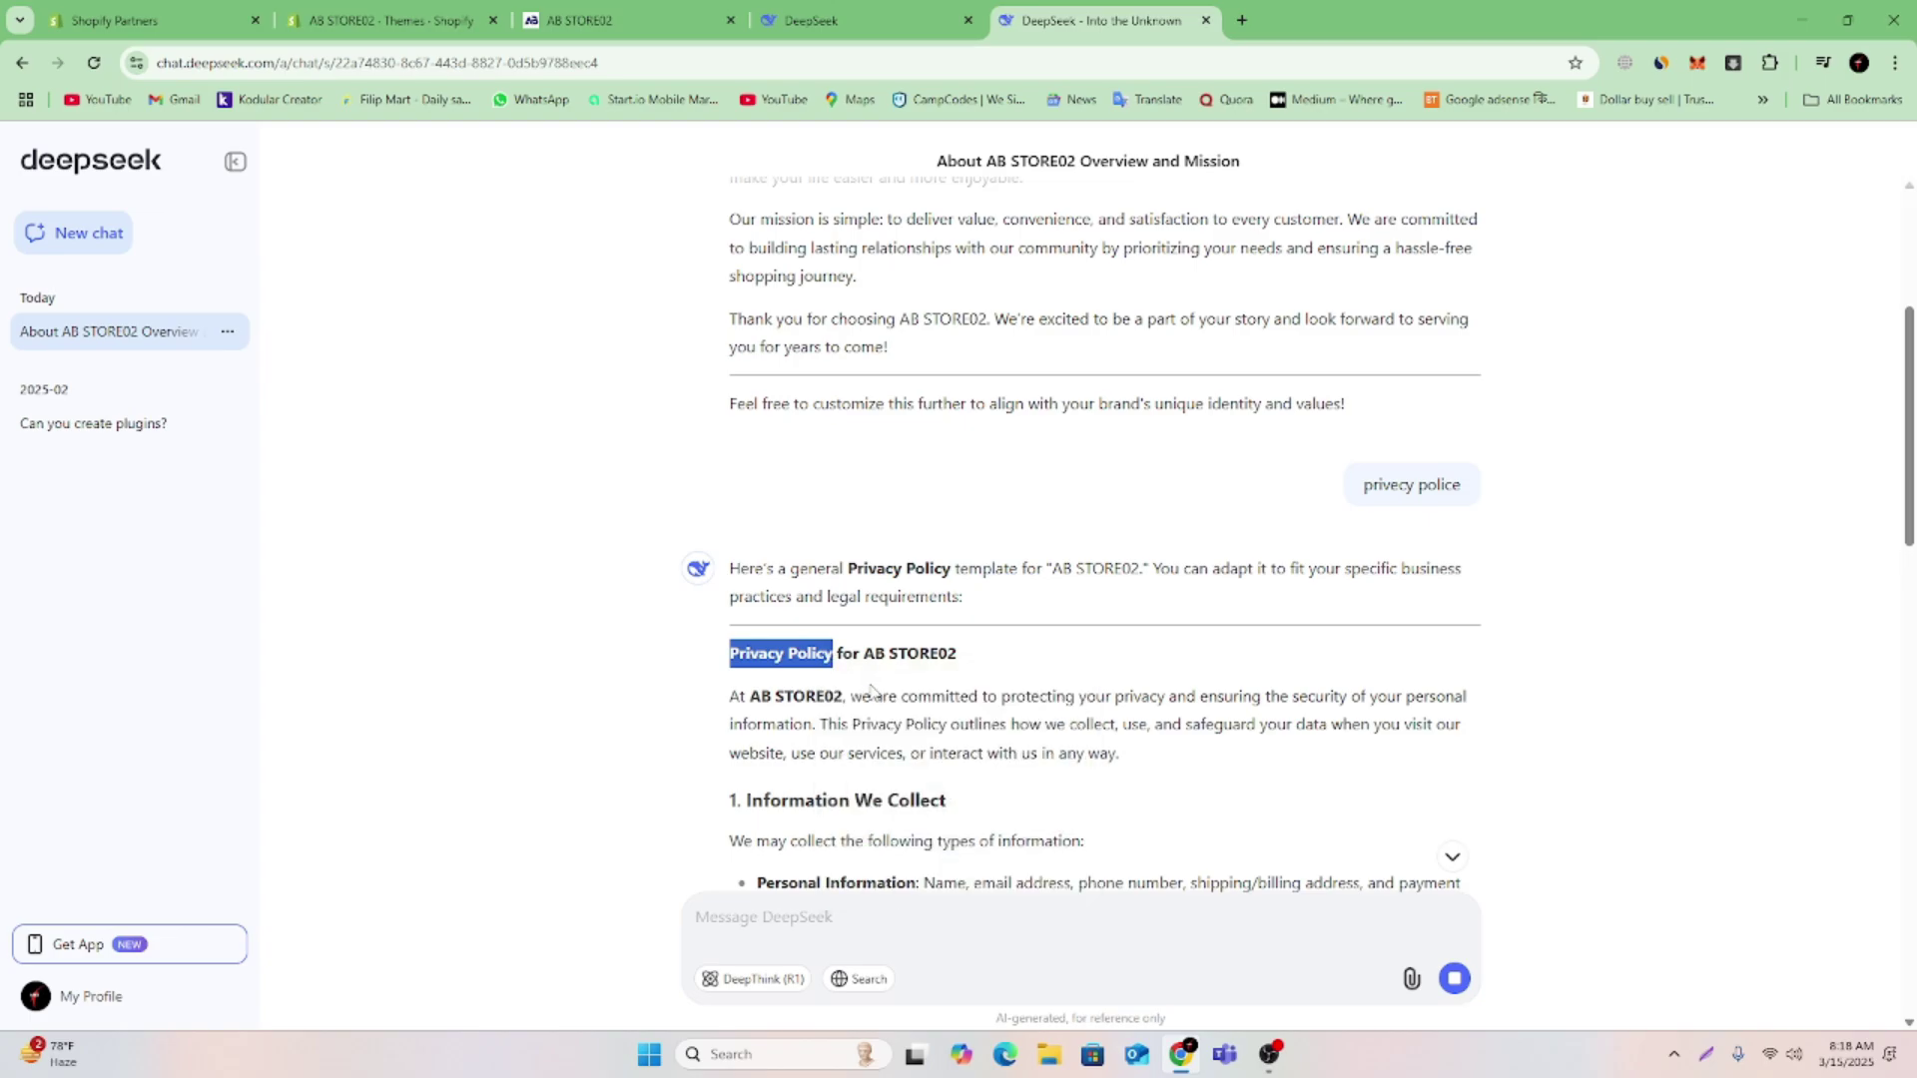
pyautogui.click(375, 20)
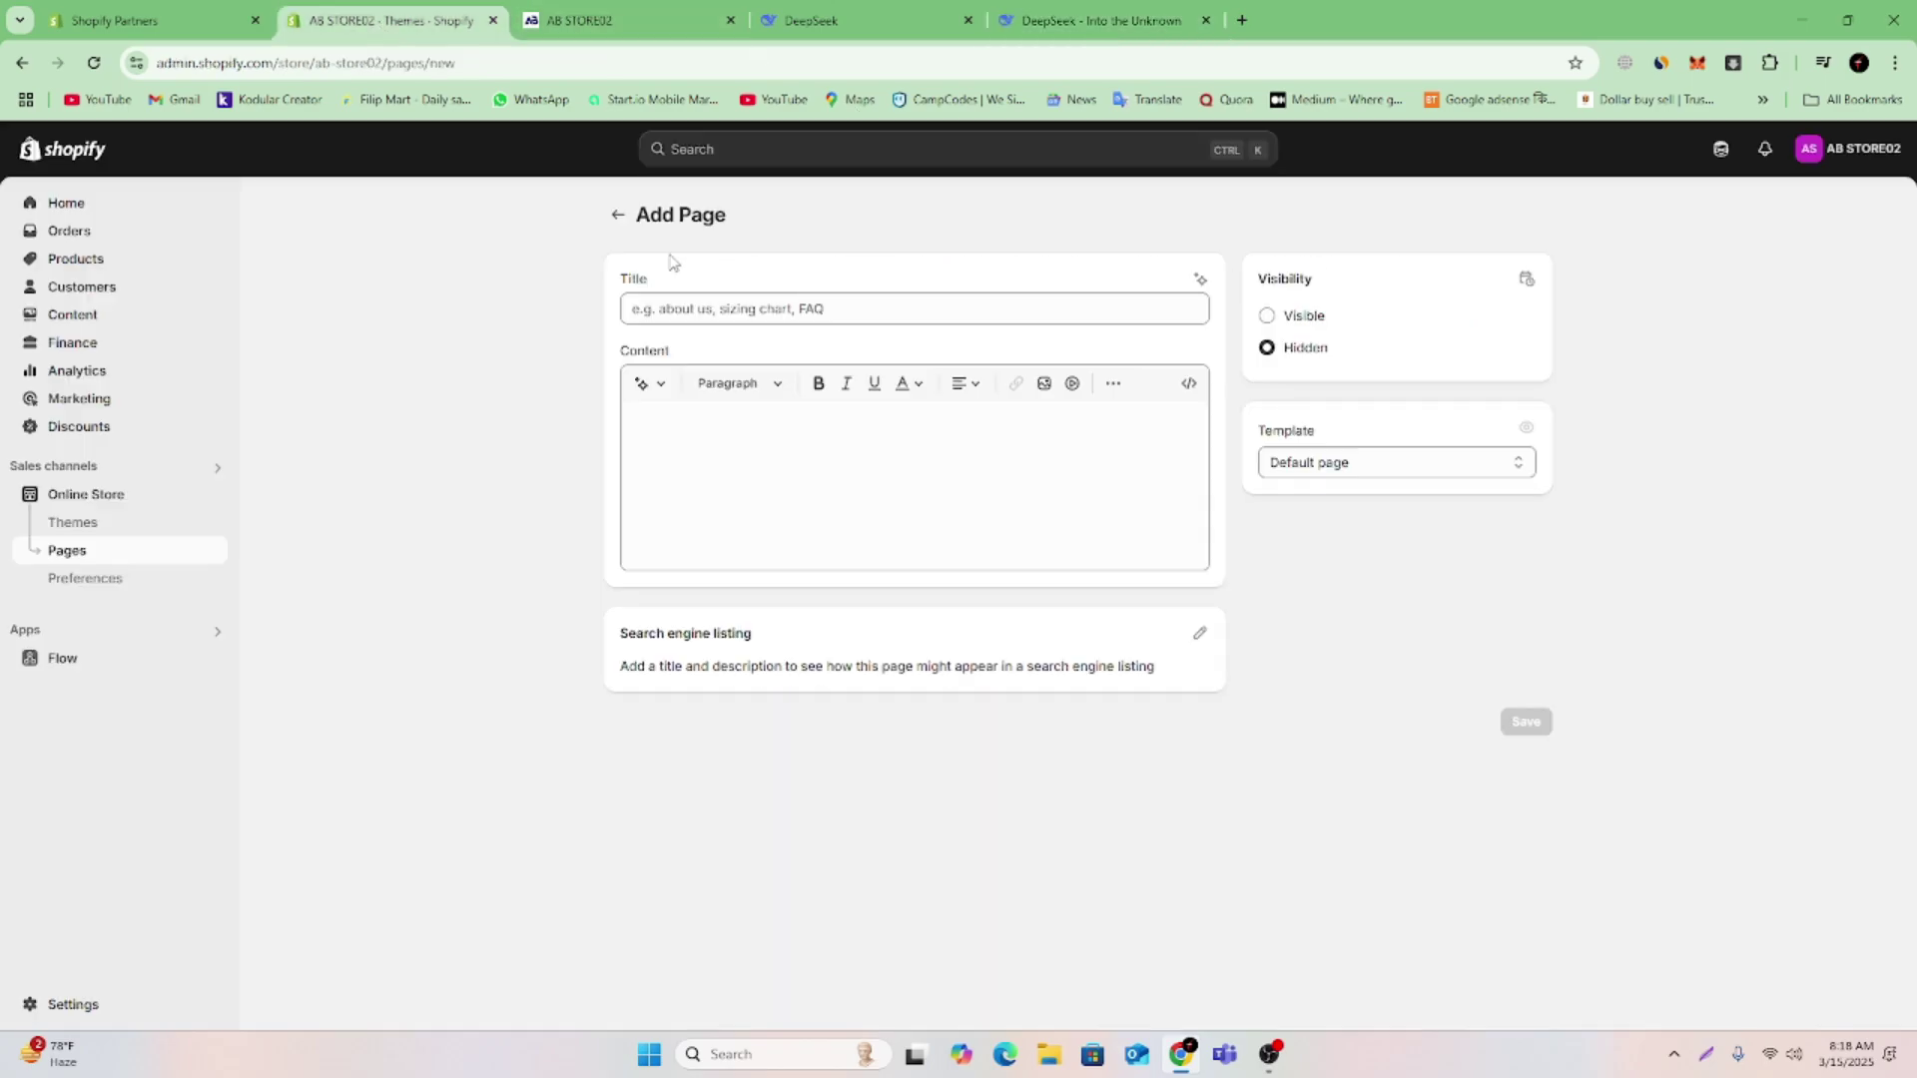
pyautogui.click(684, 308)
pyautogui.rightClick(686, 316)
pyautogui.click(712, 504)
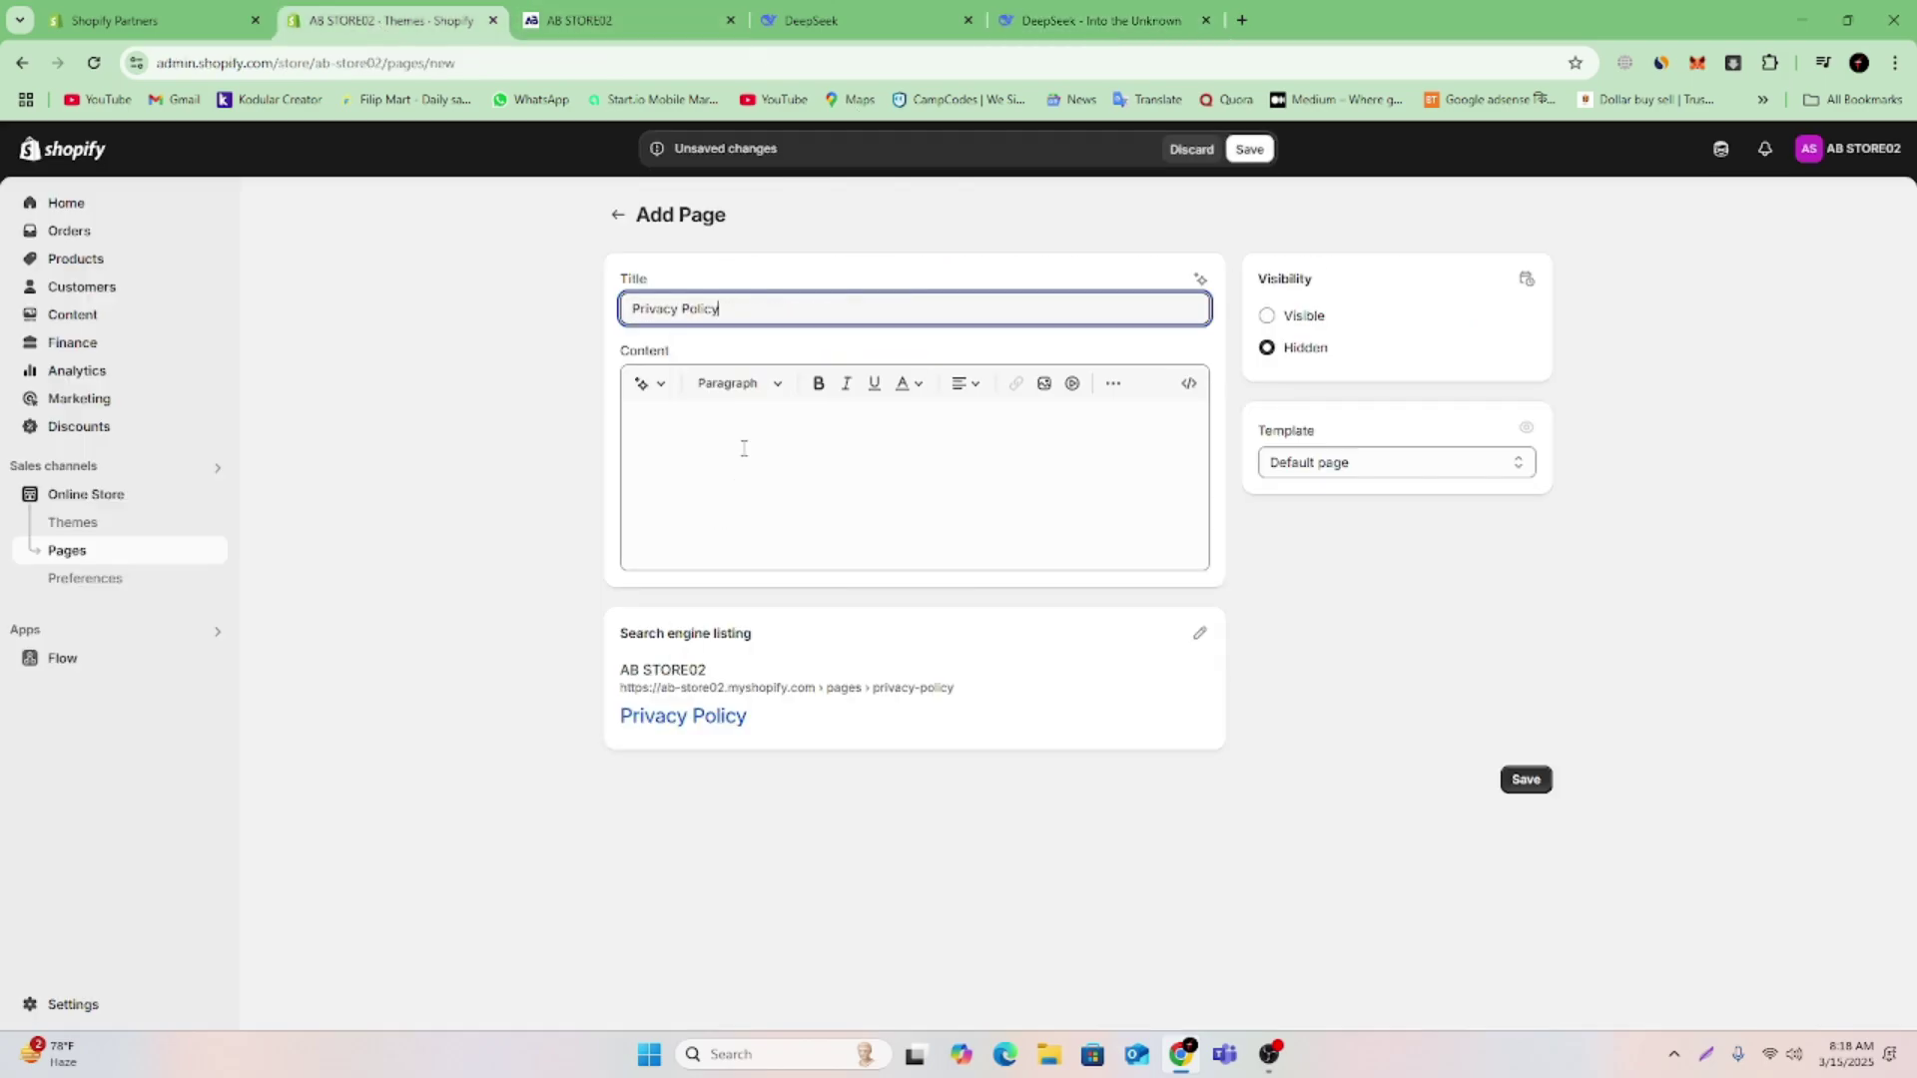
# Copy DeepSeek's privacy policy from its "Privacy Policy for AB STORE02" heading to the Address line into the new page's content
pyautogui.click(741, 445)
pyautogui.click(1116, 20)
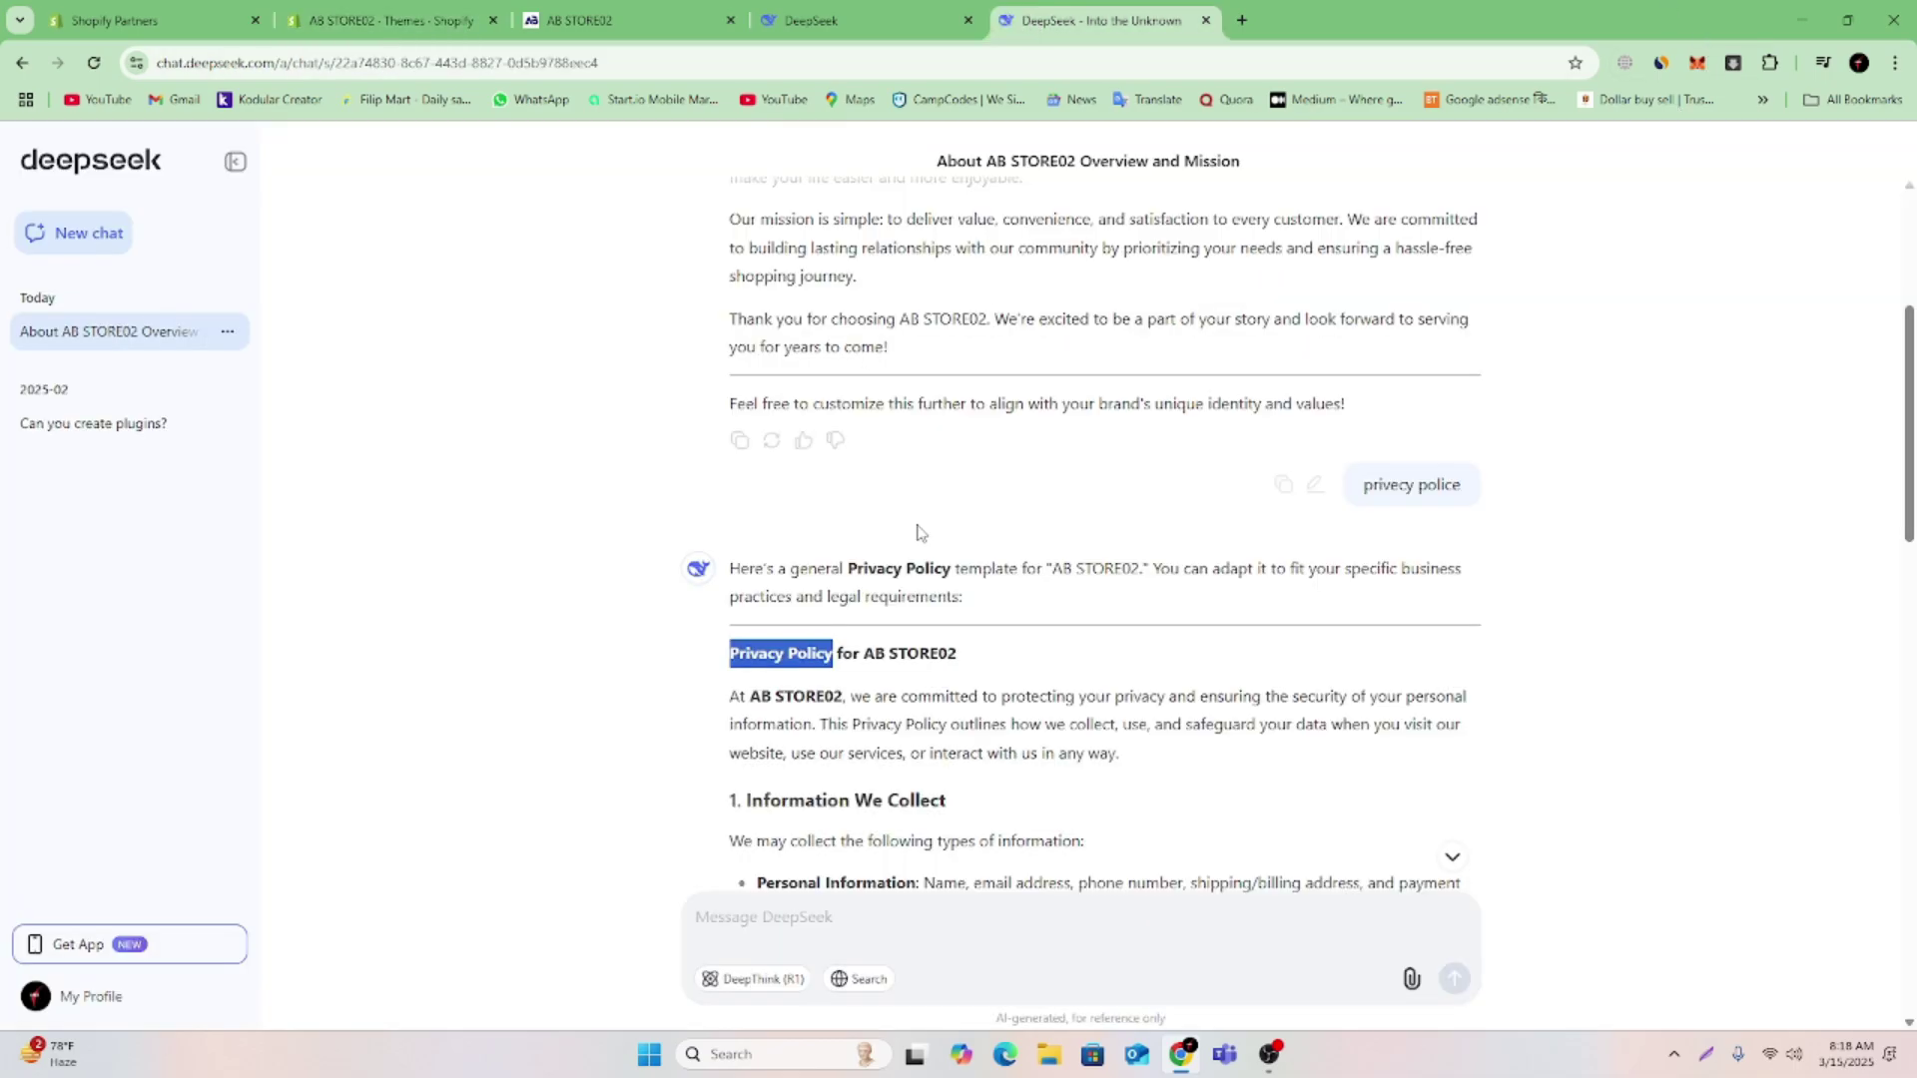
pyautogui.click(894, 671)
pyautogui.moveTo(711, 654); pyautogui.dragTo(1532, 753)
pyautogui.scroll(-10, 1532, 753)
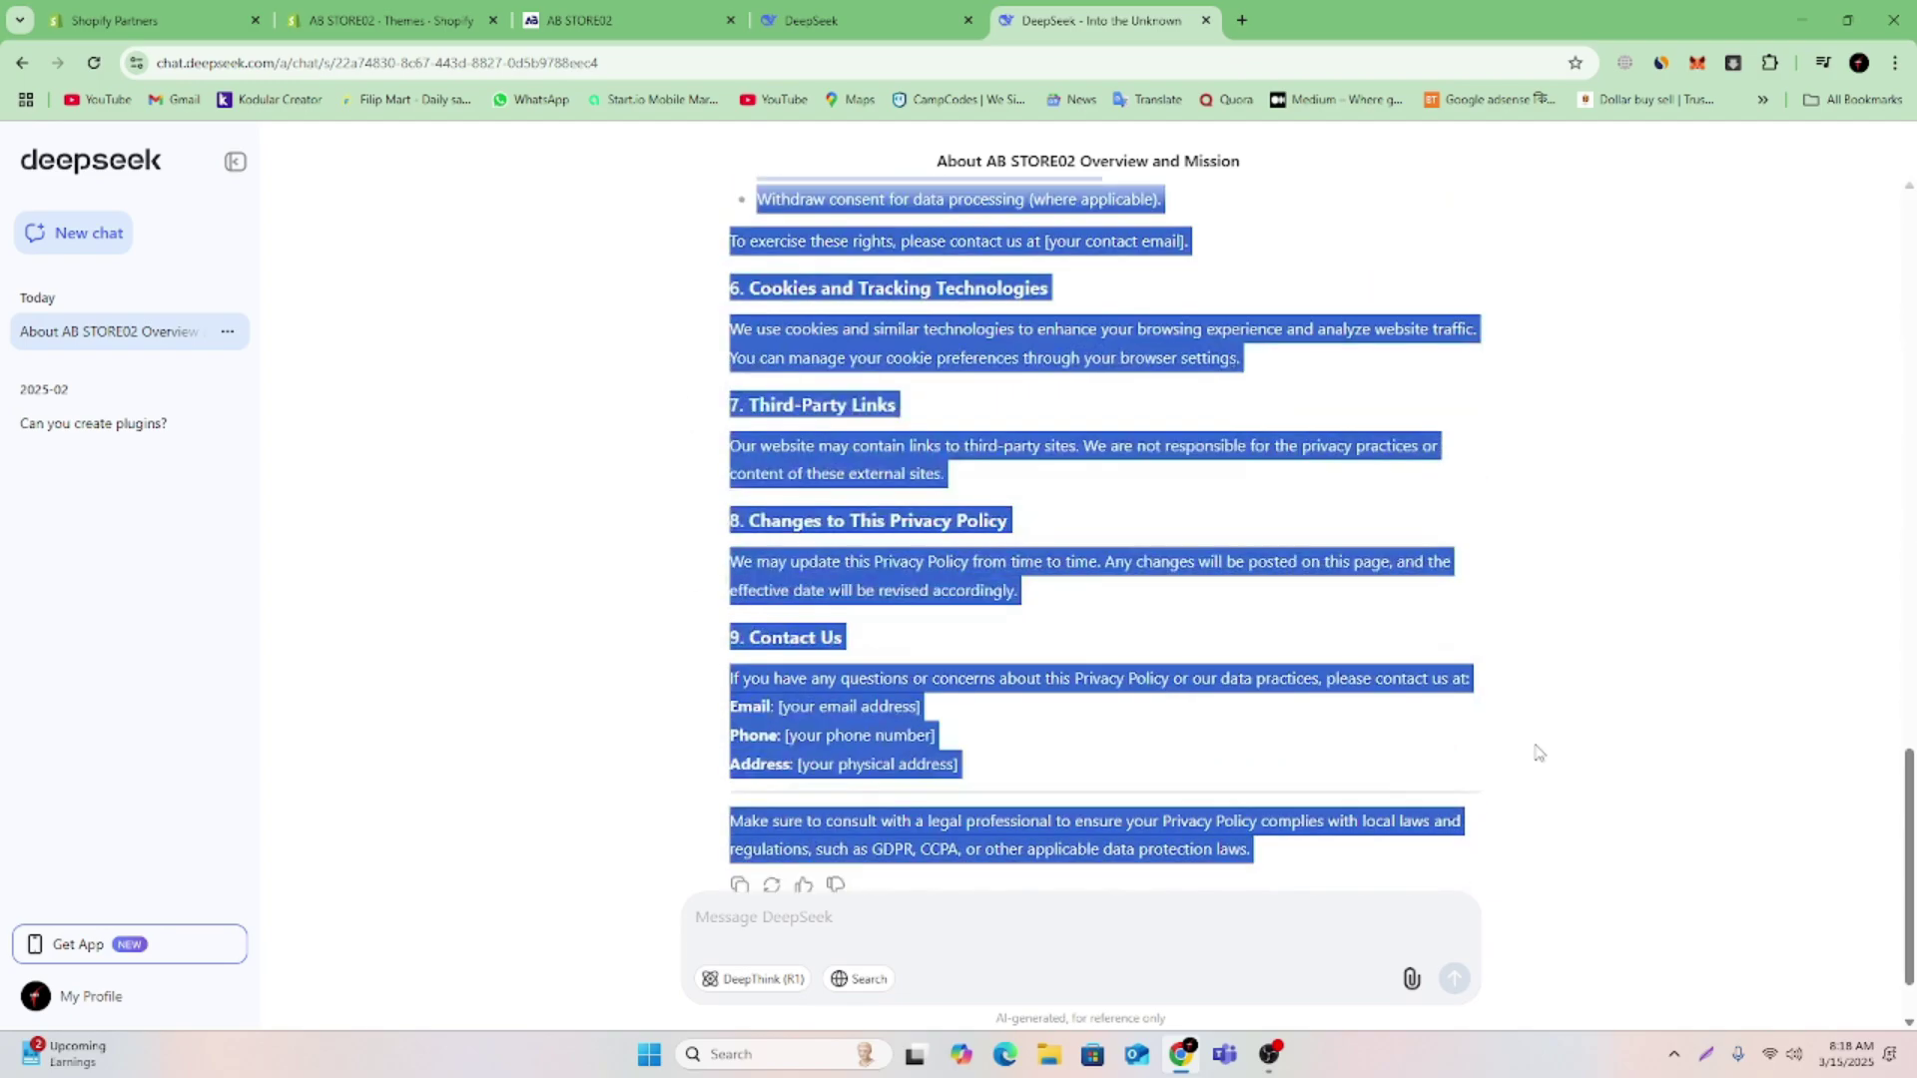
pyautogui.click(915, 706)
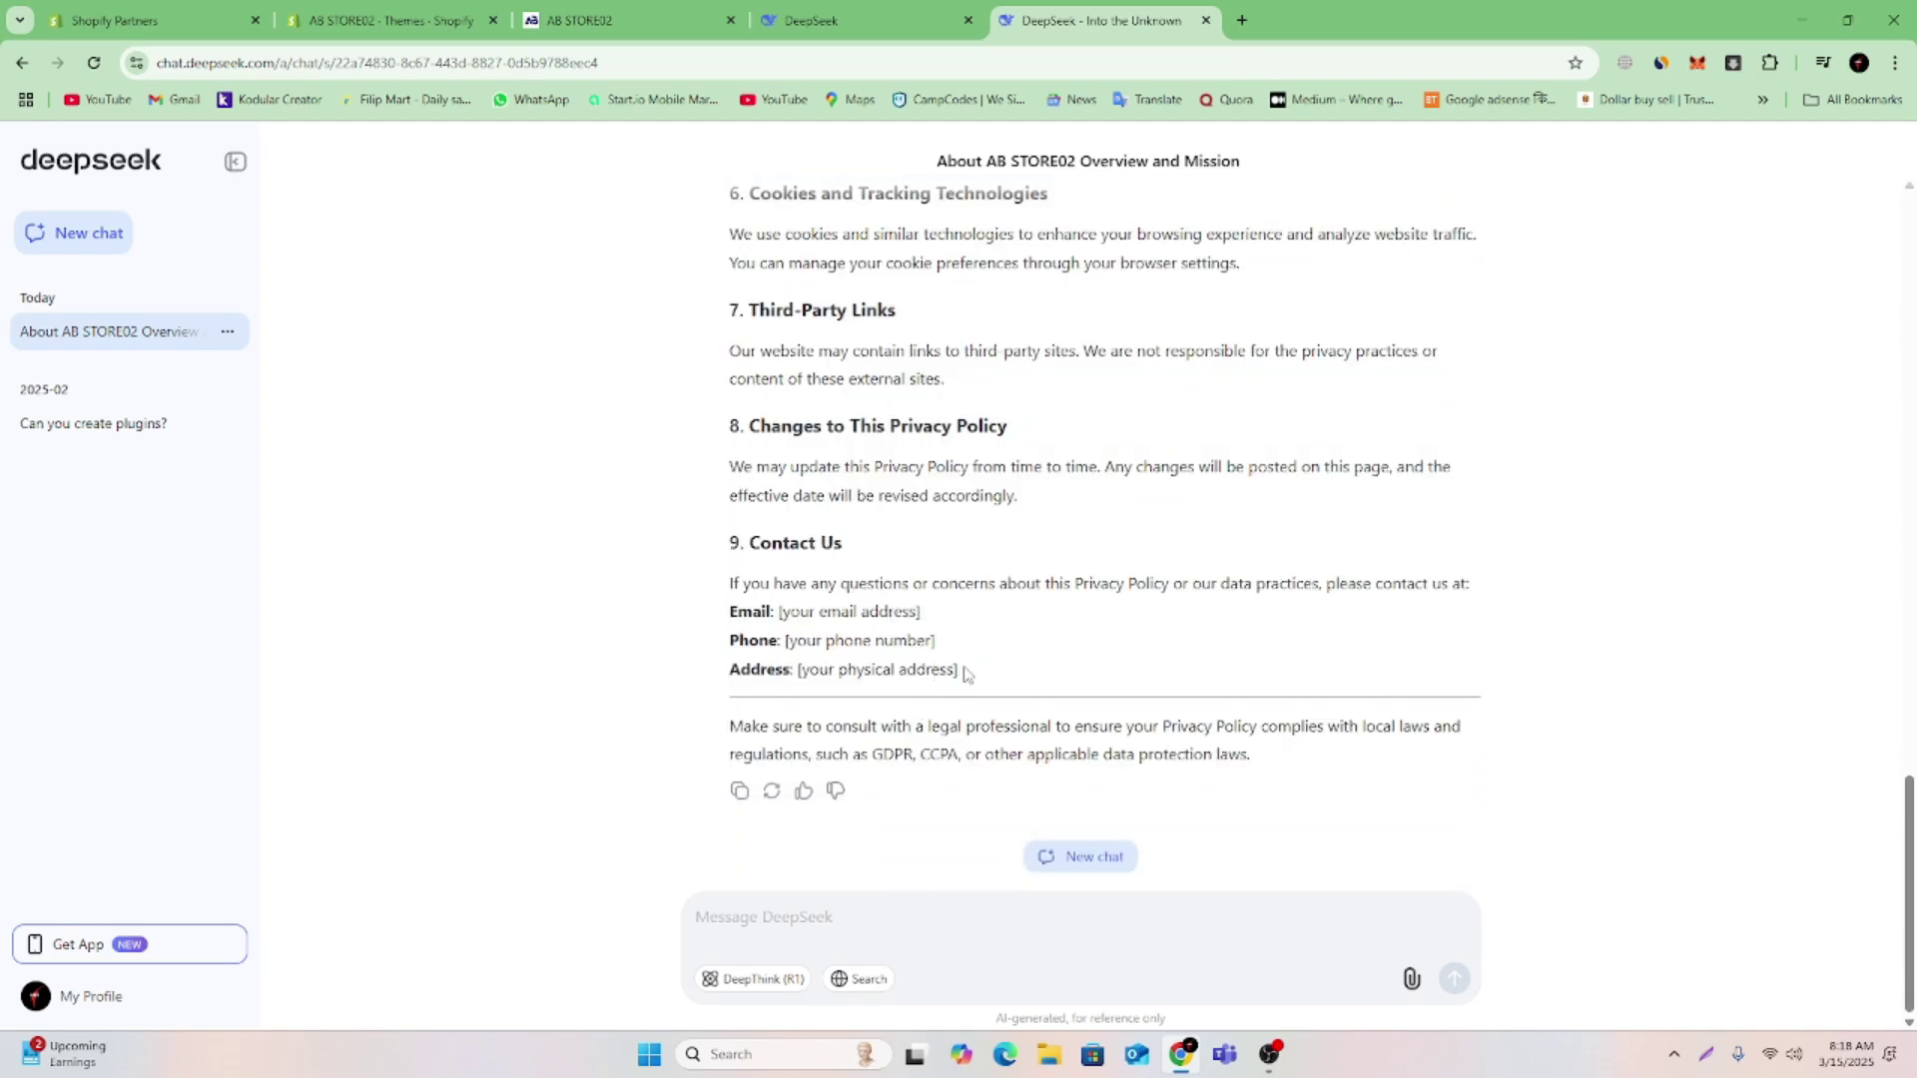
pyautogui.moveTo(966, 674); pyautogui.dragTo(734, 709)
pyautogui.rightClick(734, 711)
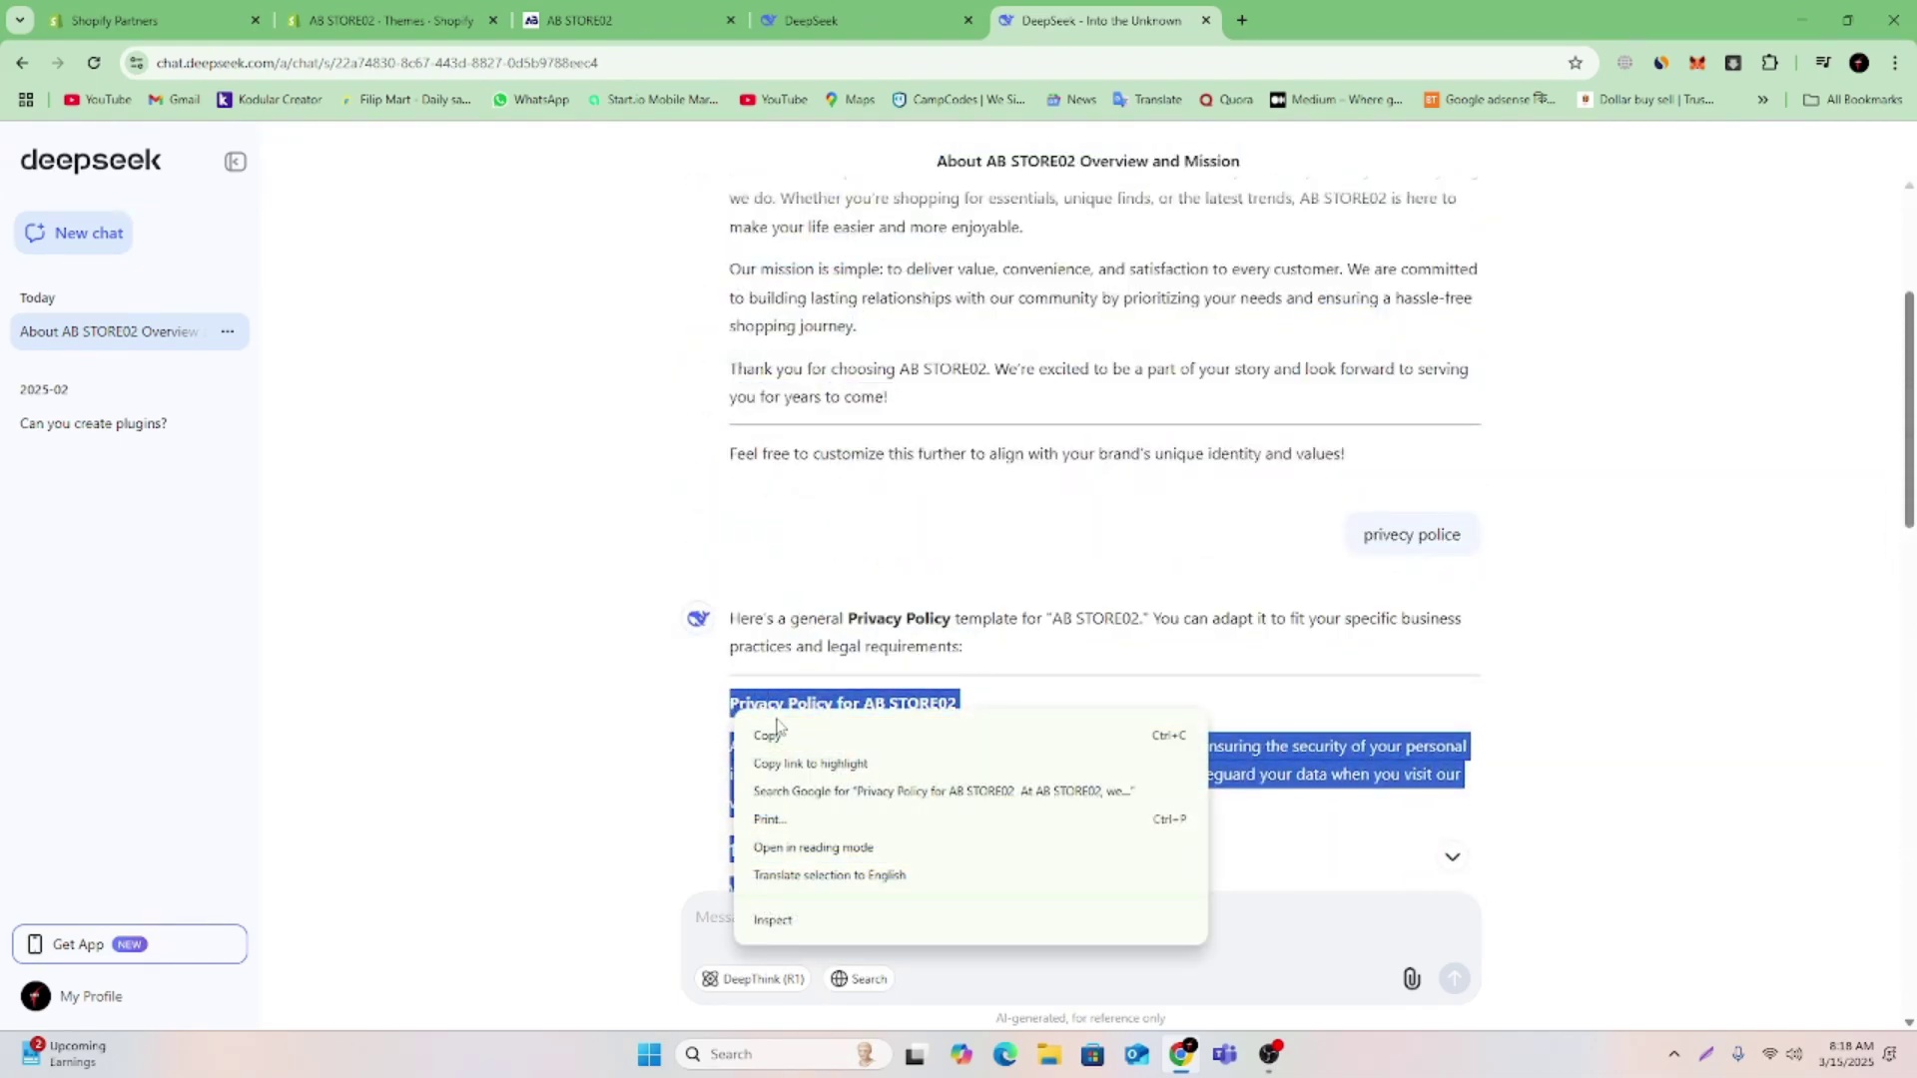
pyautogui.click(779, 736)
pyautogui.click(324, 12)
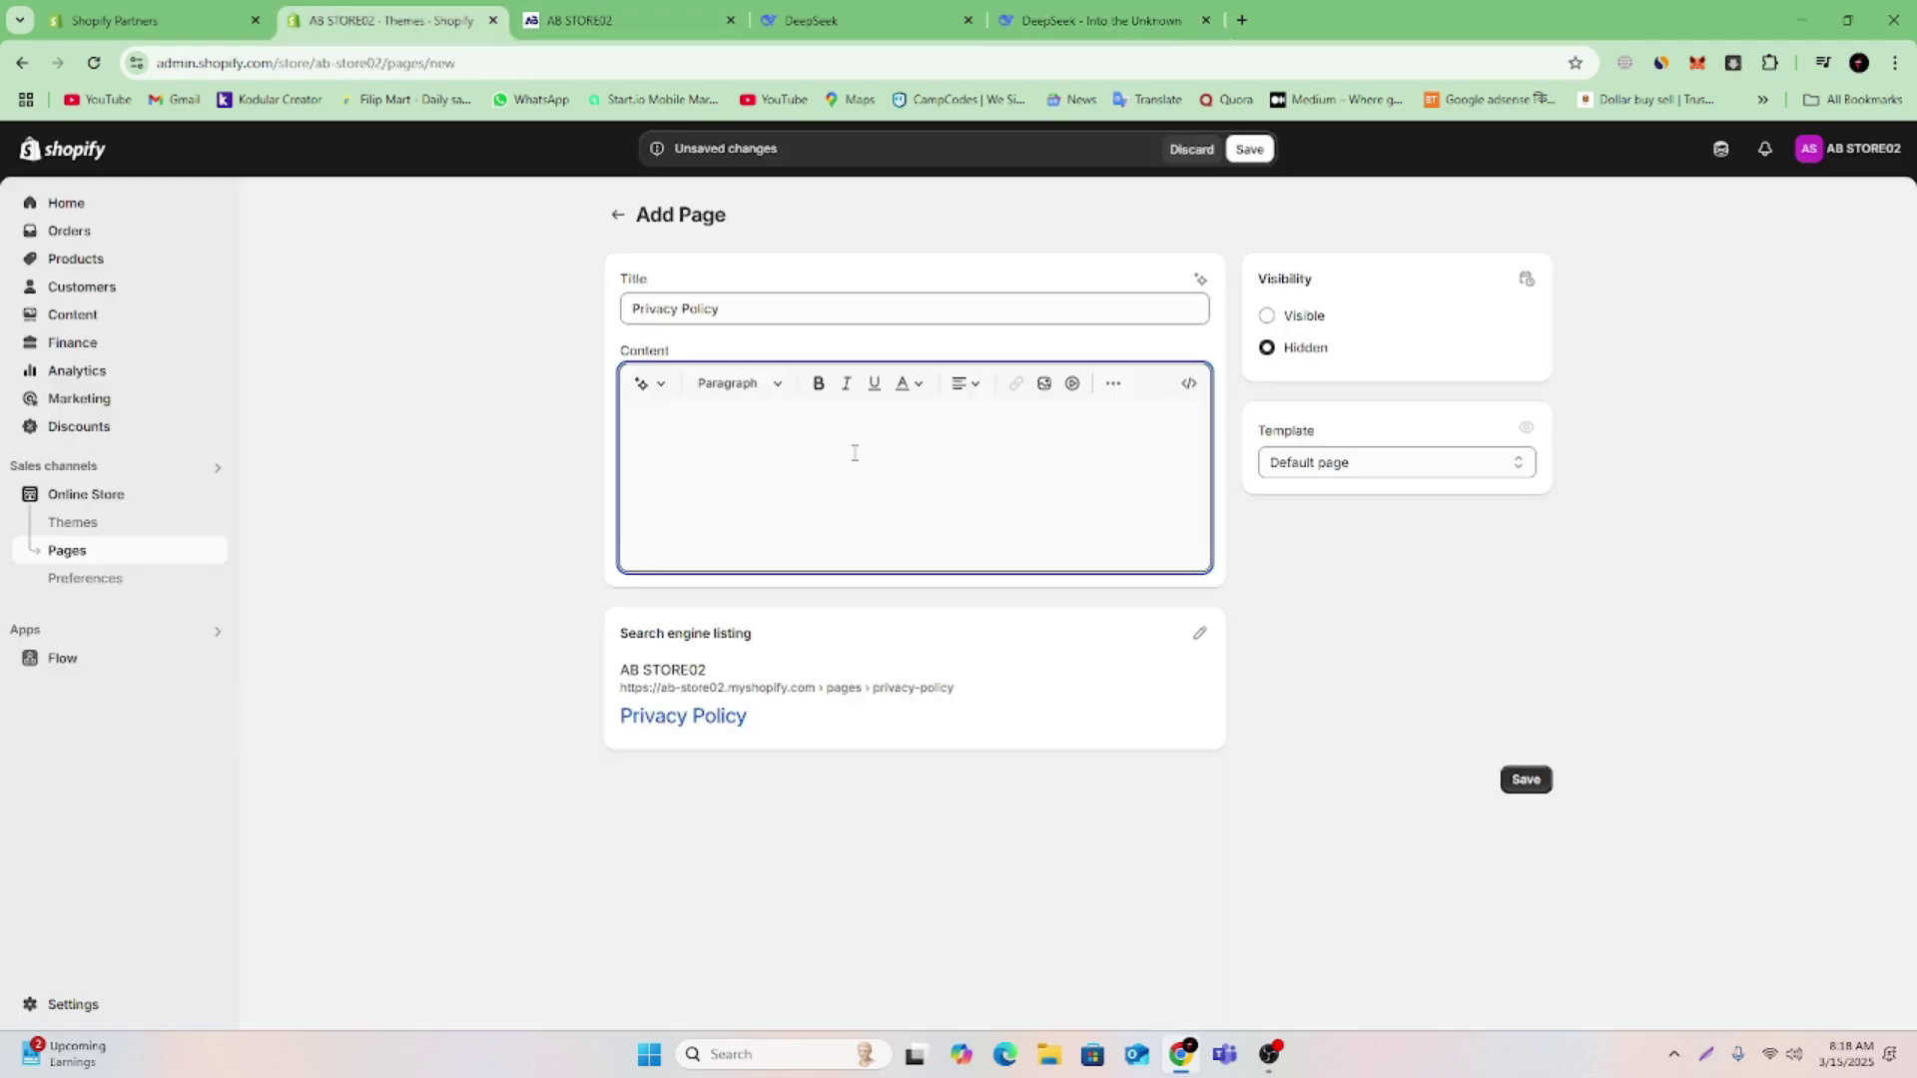
pyautogui.hotkey('ctrl', 'v')
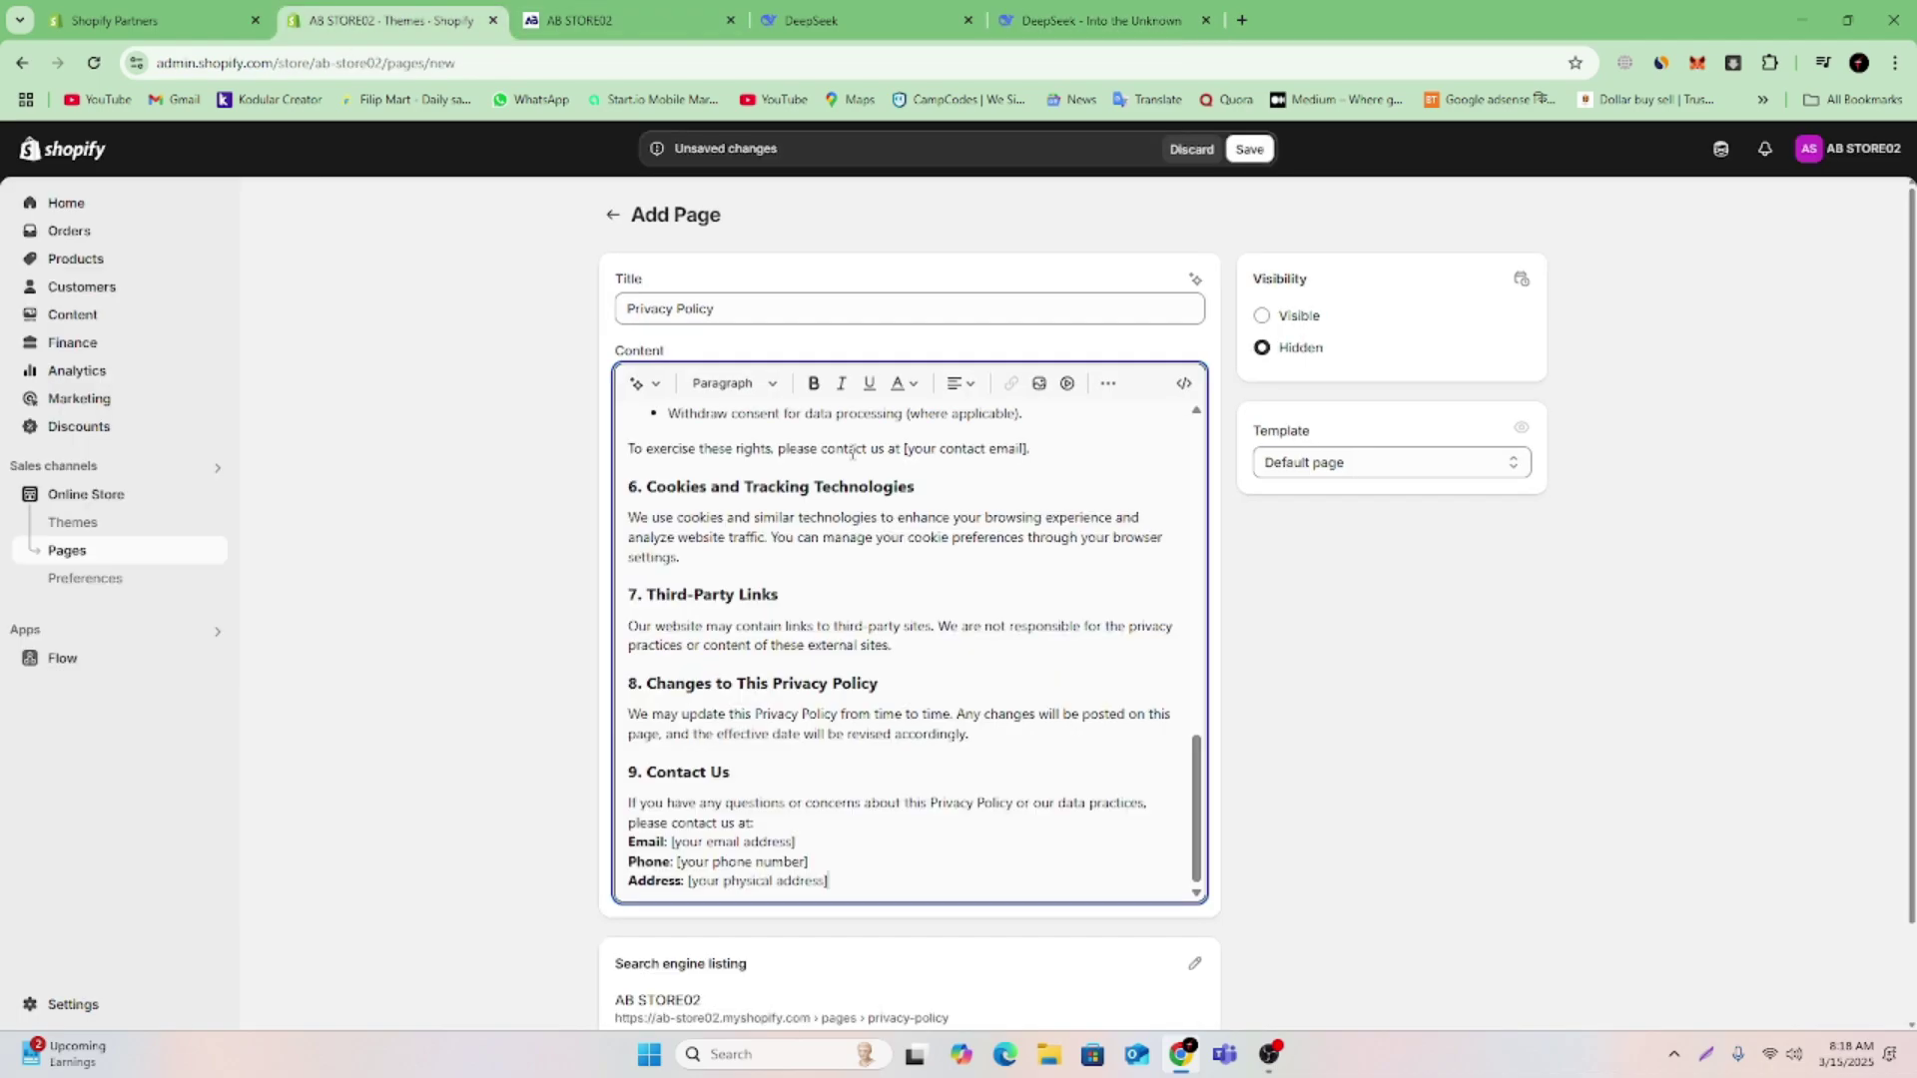
# Check the contact placeholders at the end of the privacy policy, set the page's visibility to Visible and save it
pyautogui.scroll(-1, 862, 771)
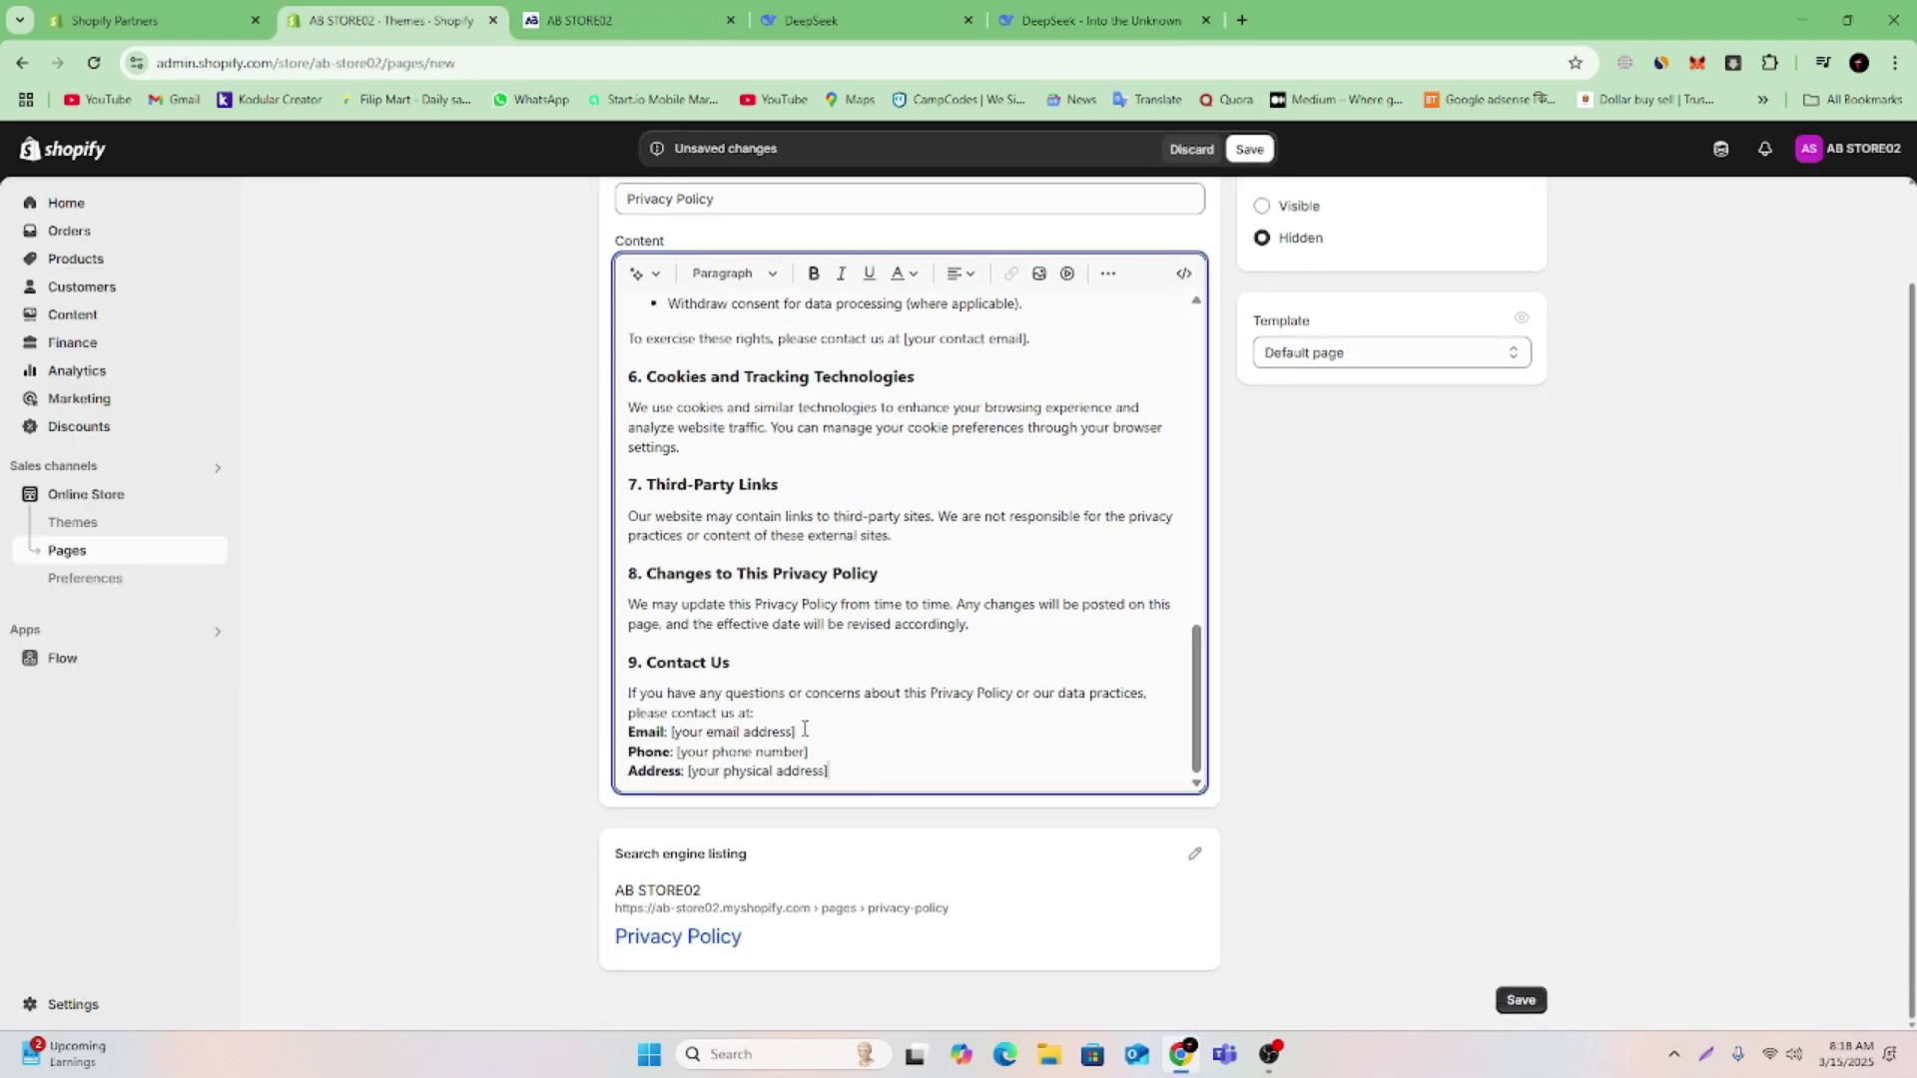
pyautogui.moveTo(799, 732); pyautogui.dragTo(664, 732)
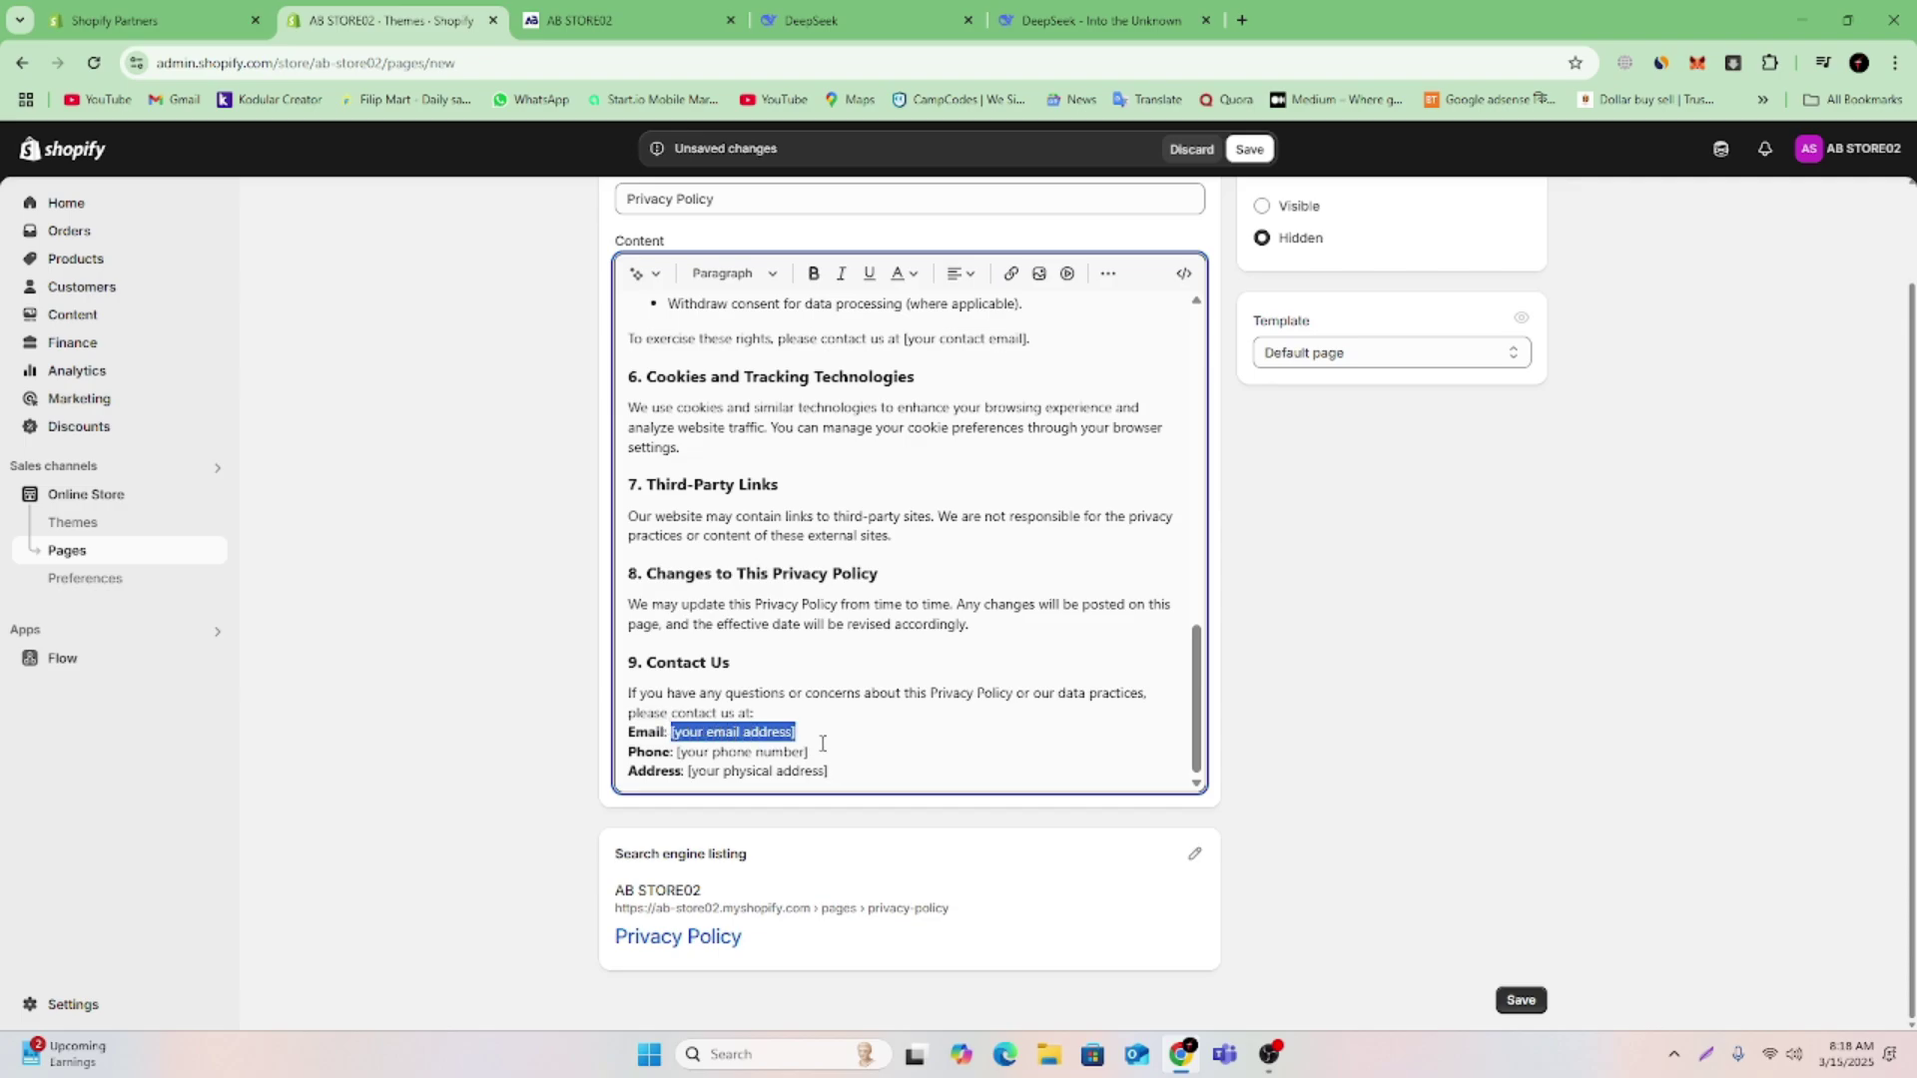
pyautogui.moveTo(809, 752); pyautogui.dragTo(677, 752)
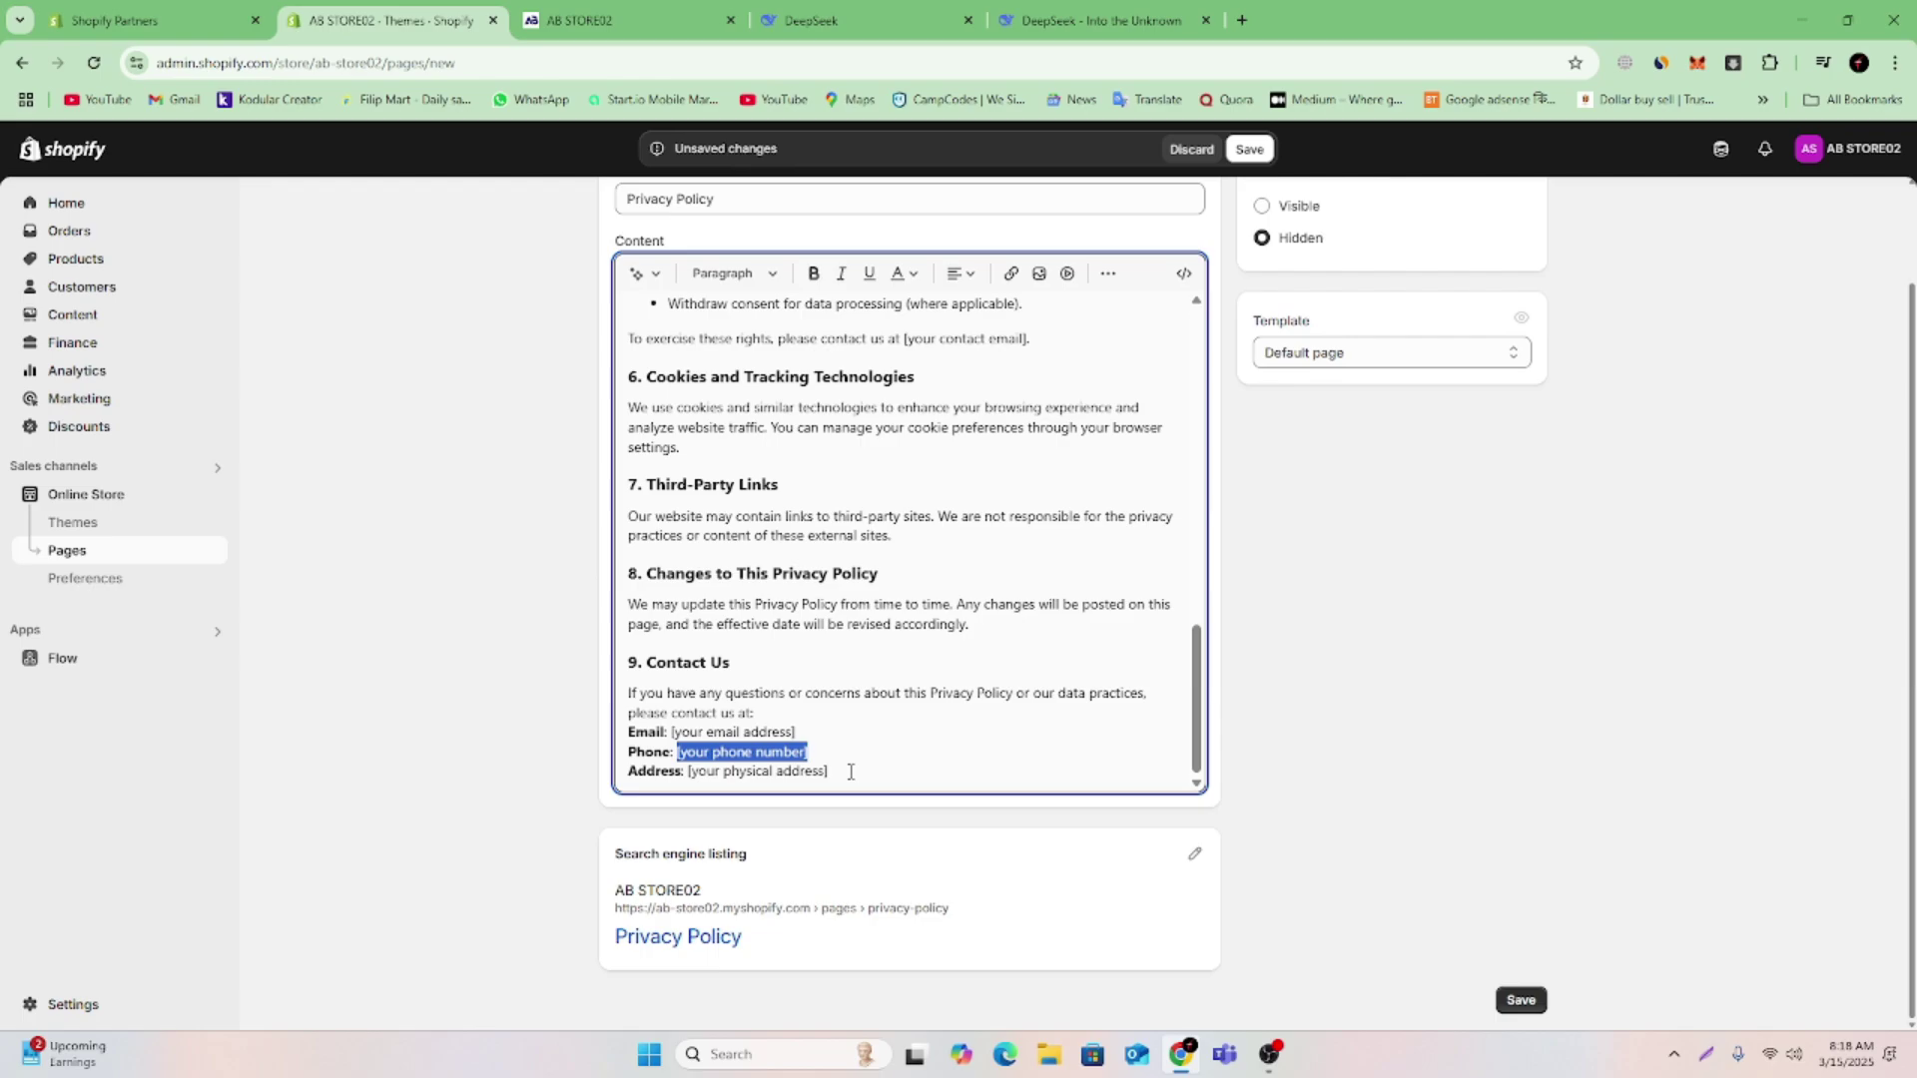
pyautogui.moveTo(830, 772); pyautogui.dragTo(687, 772)
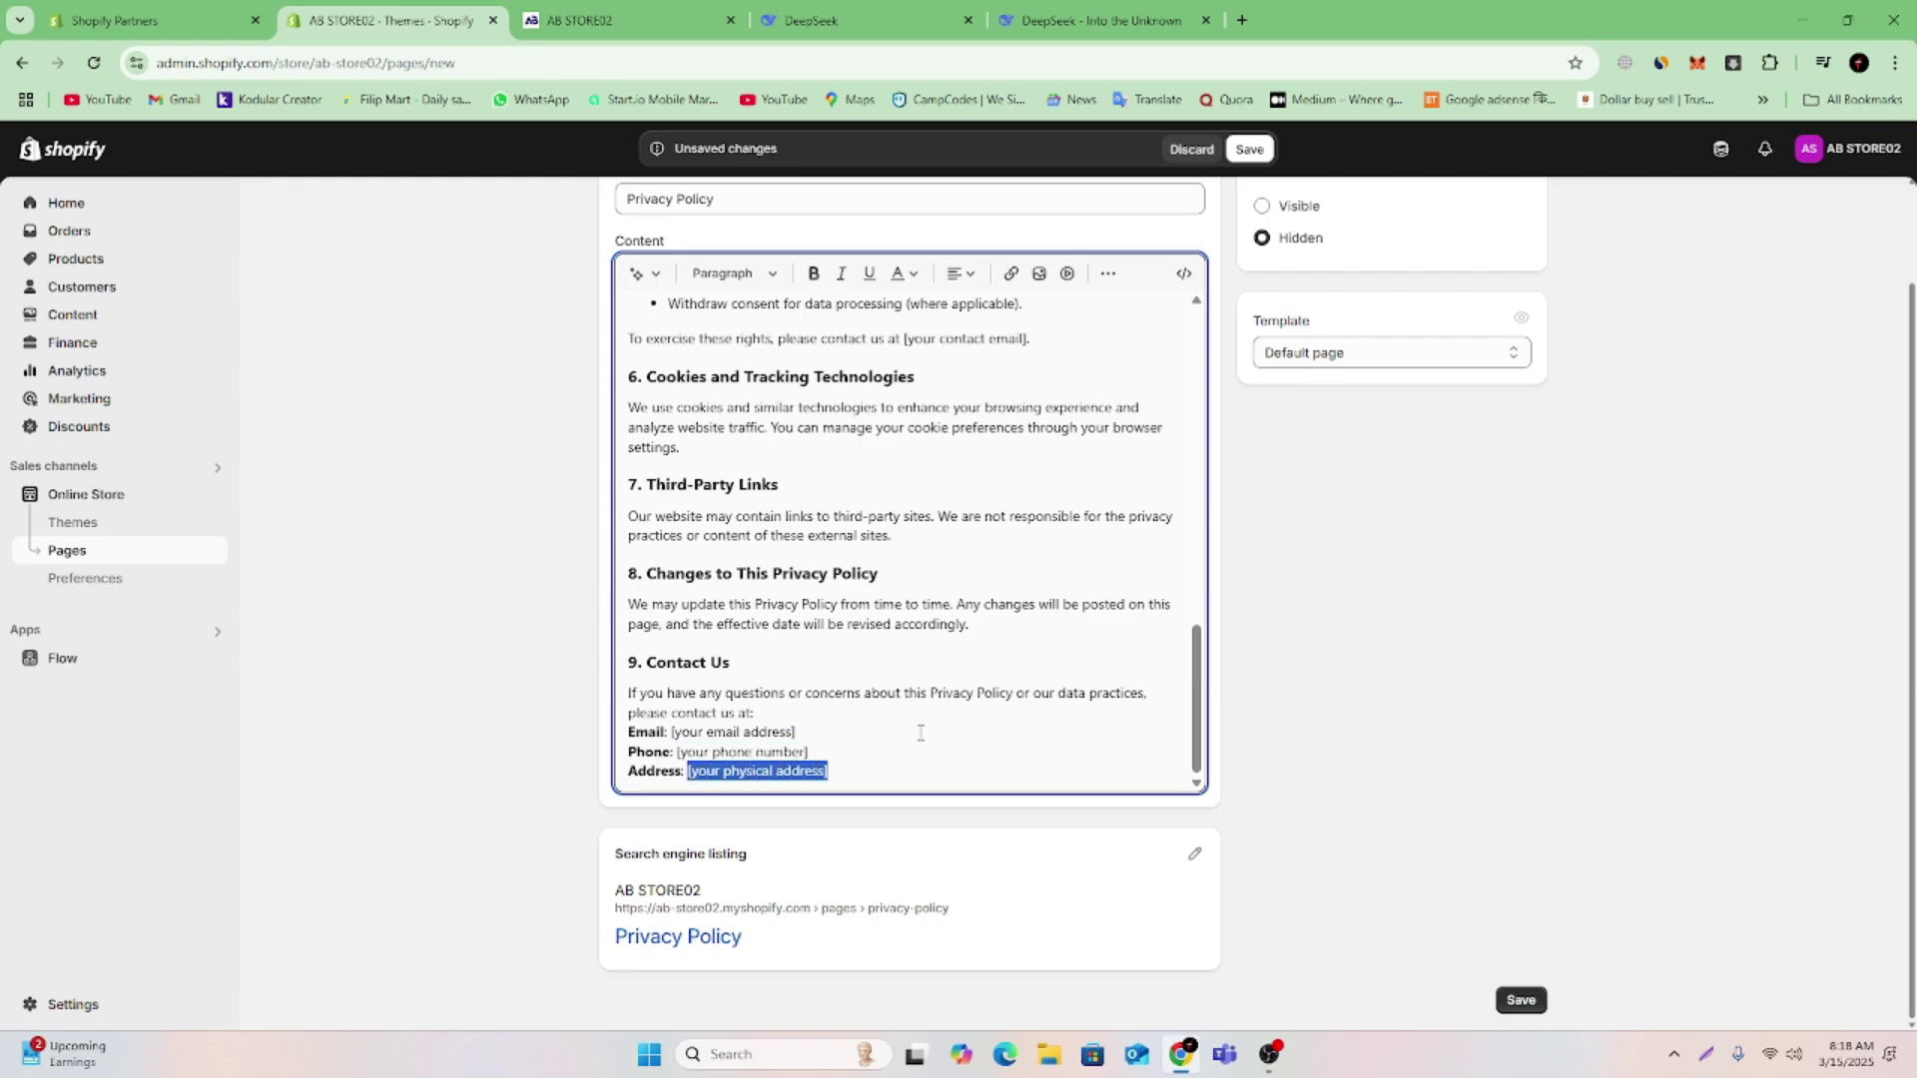
pyautogui.scroll(15, 920, 733)
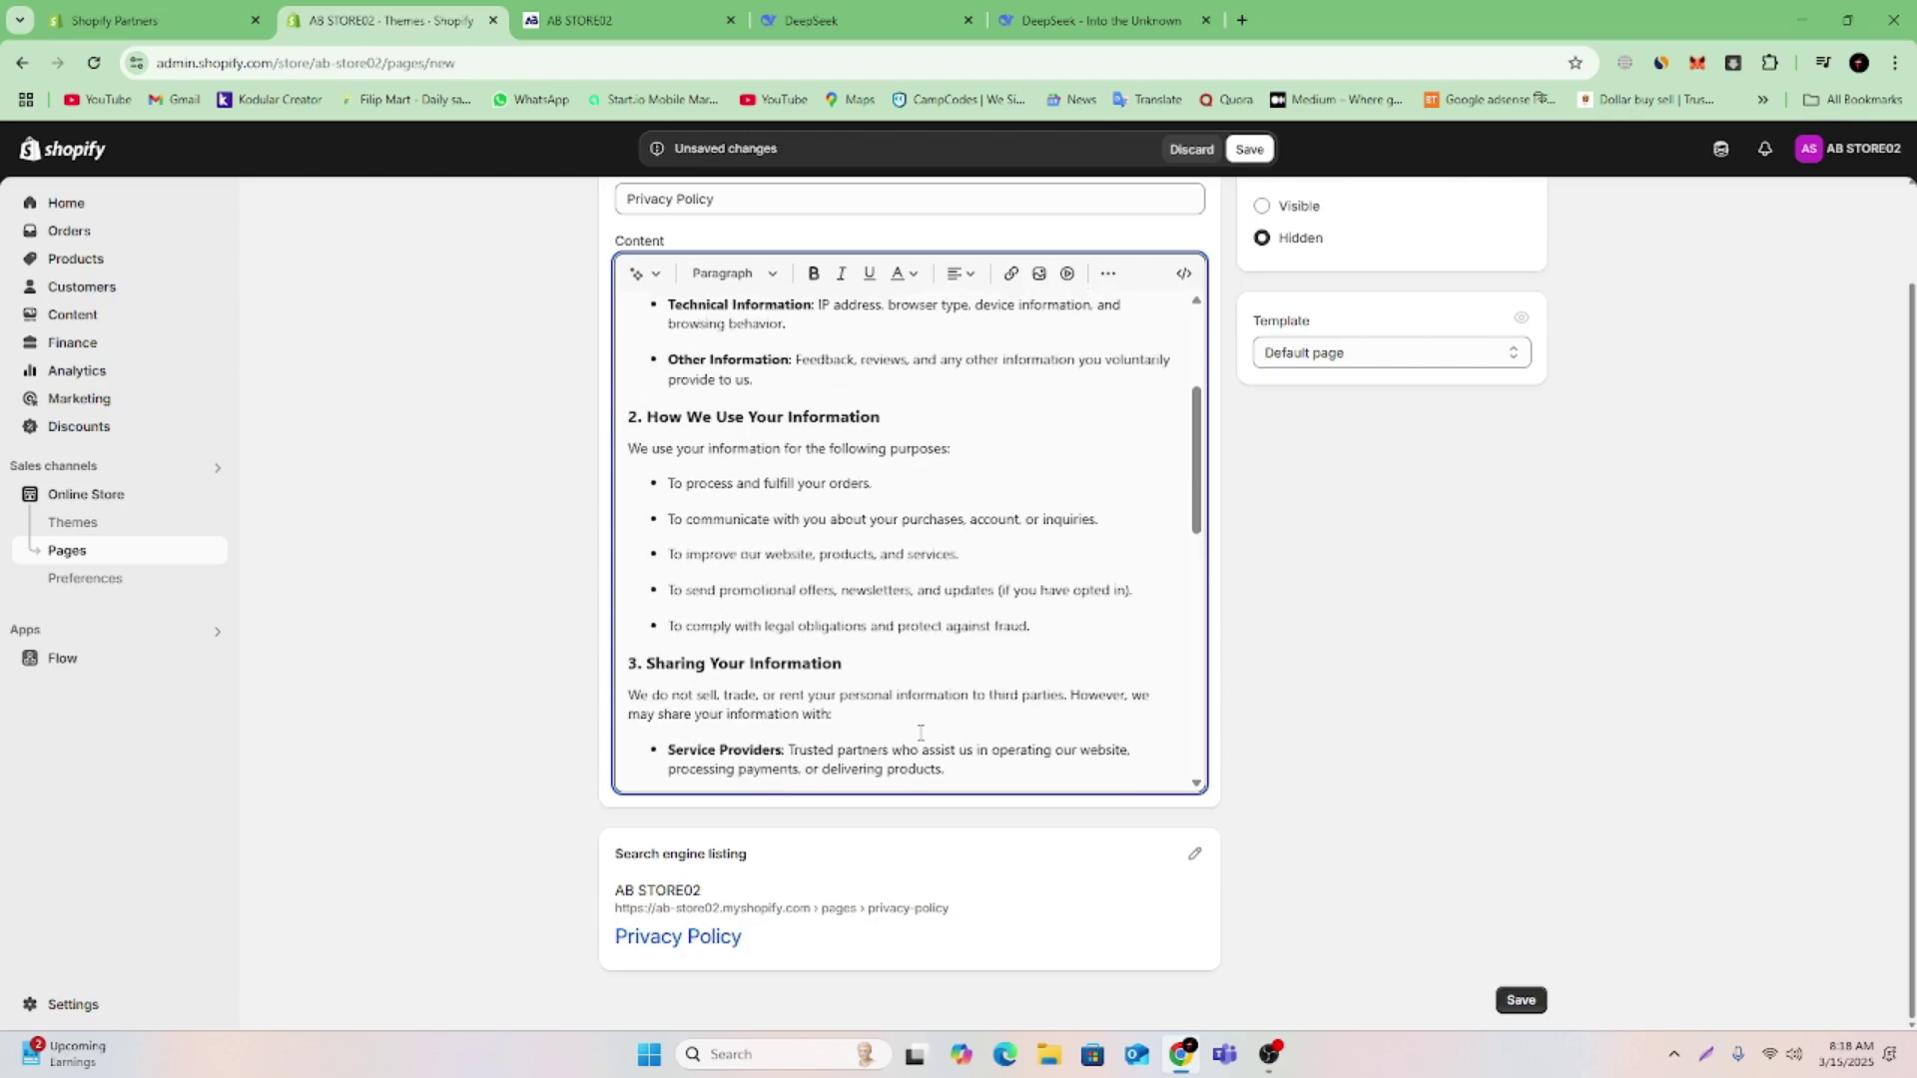
pyautogui.scroll(-15, 942, 702)
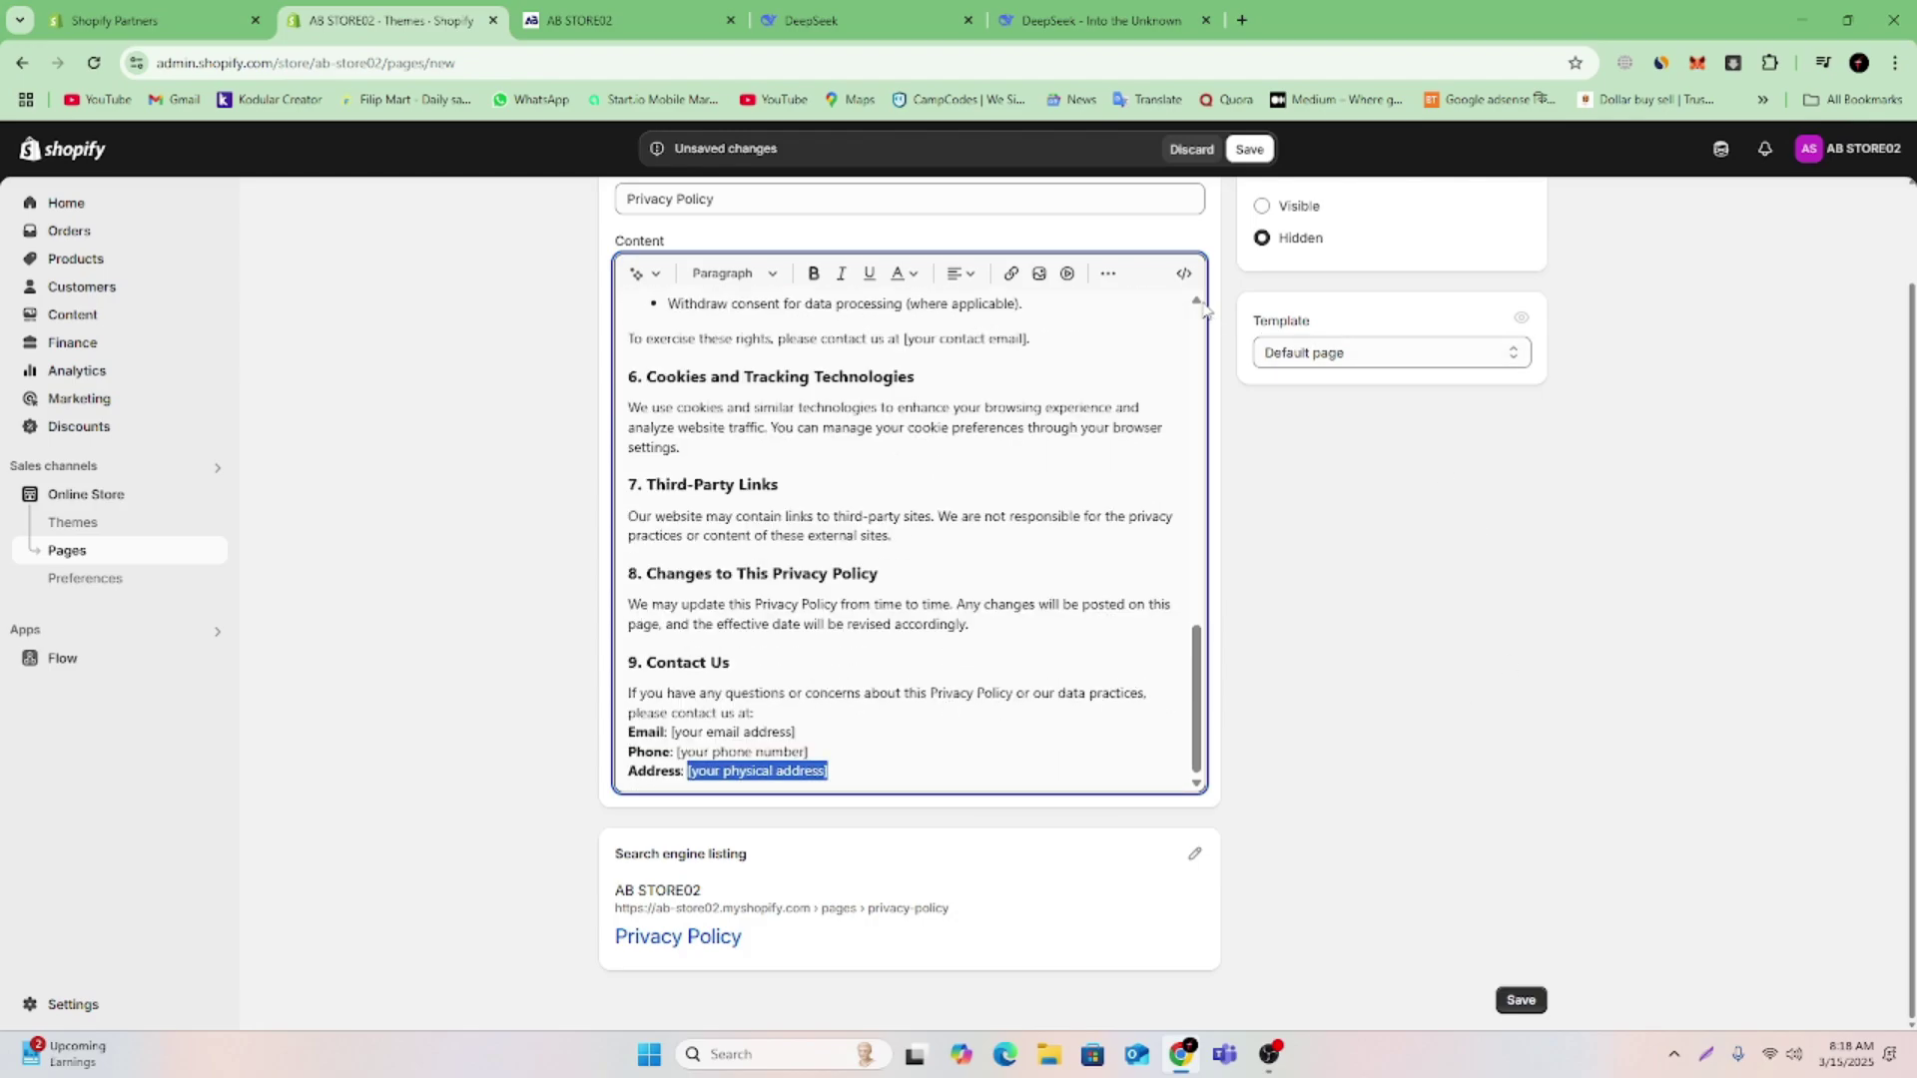
pyautogui.click(1264, 205)
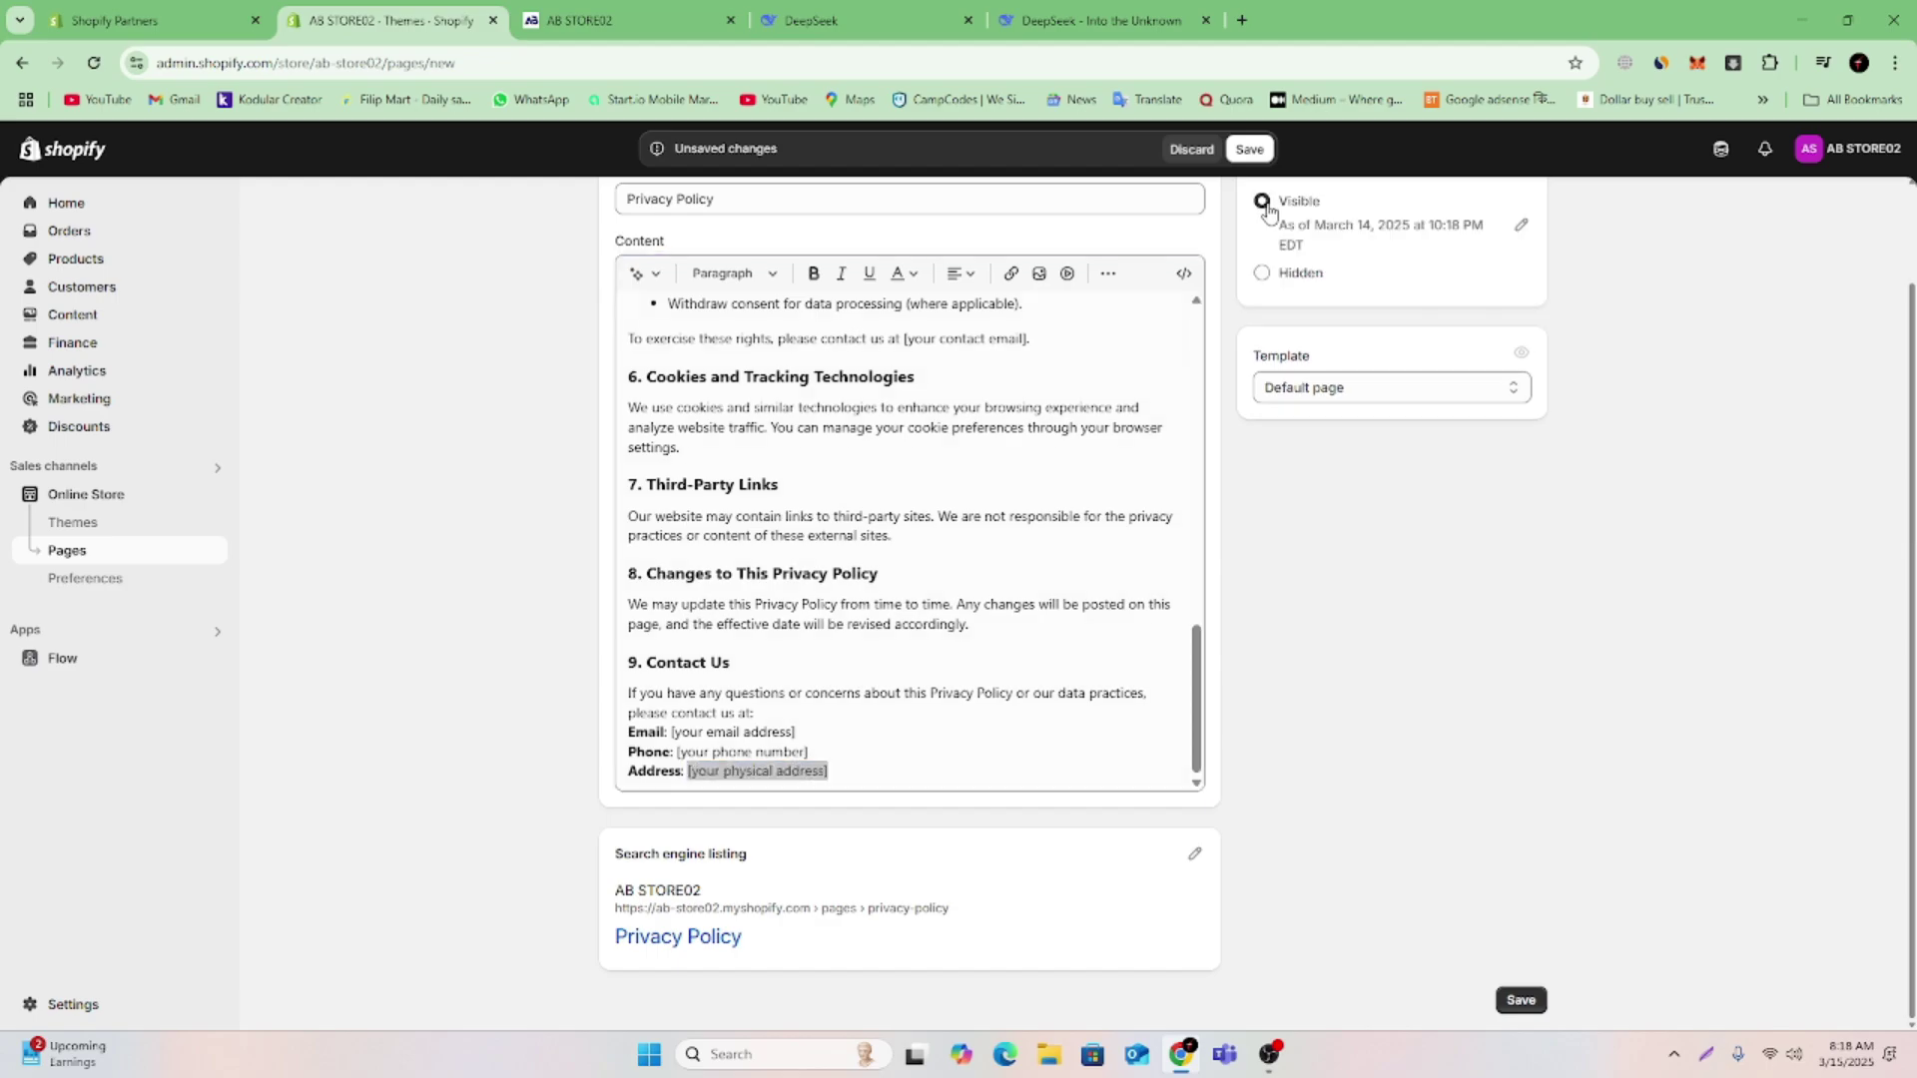
pyautogui.click(1249, 149)
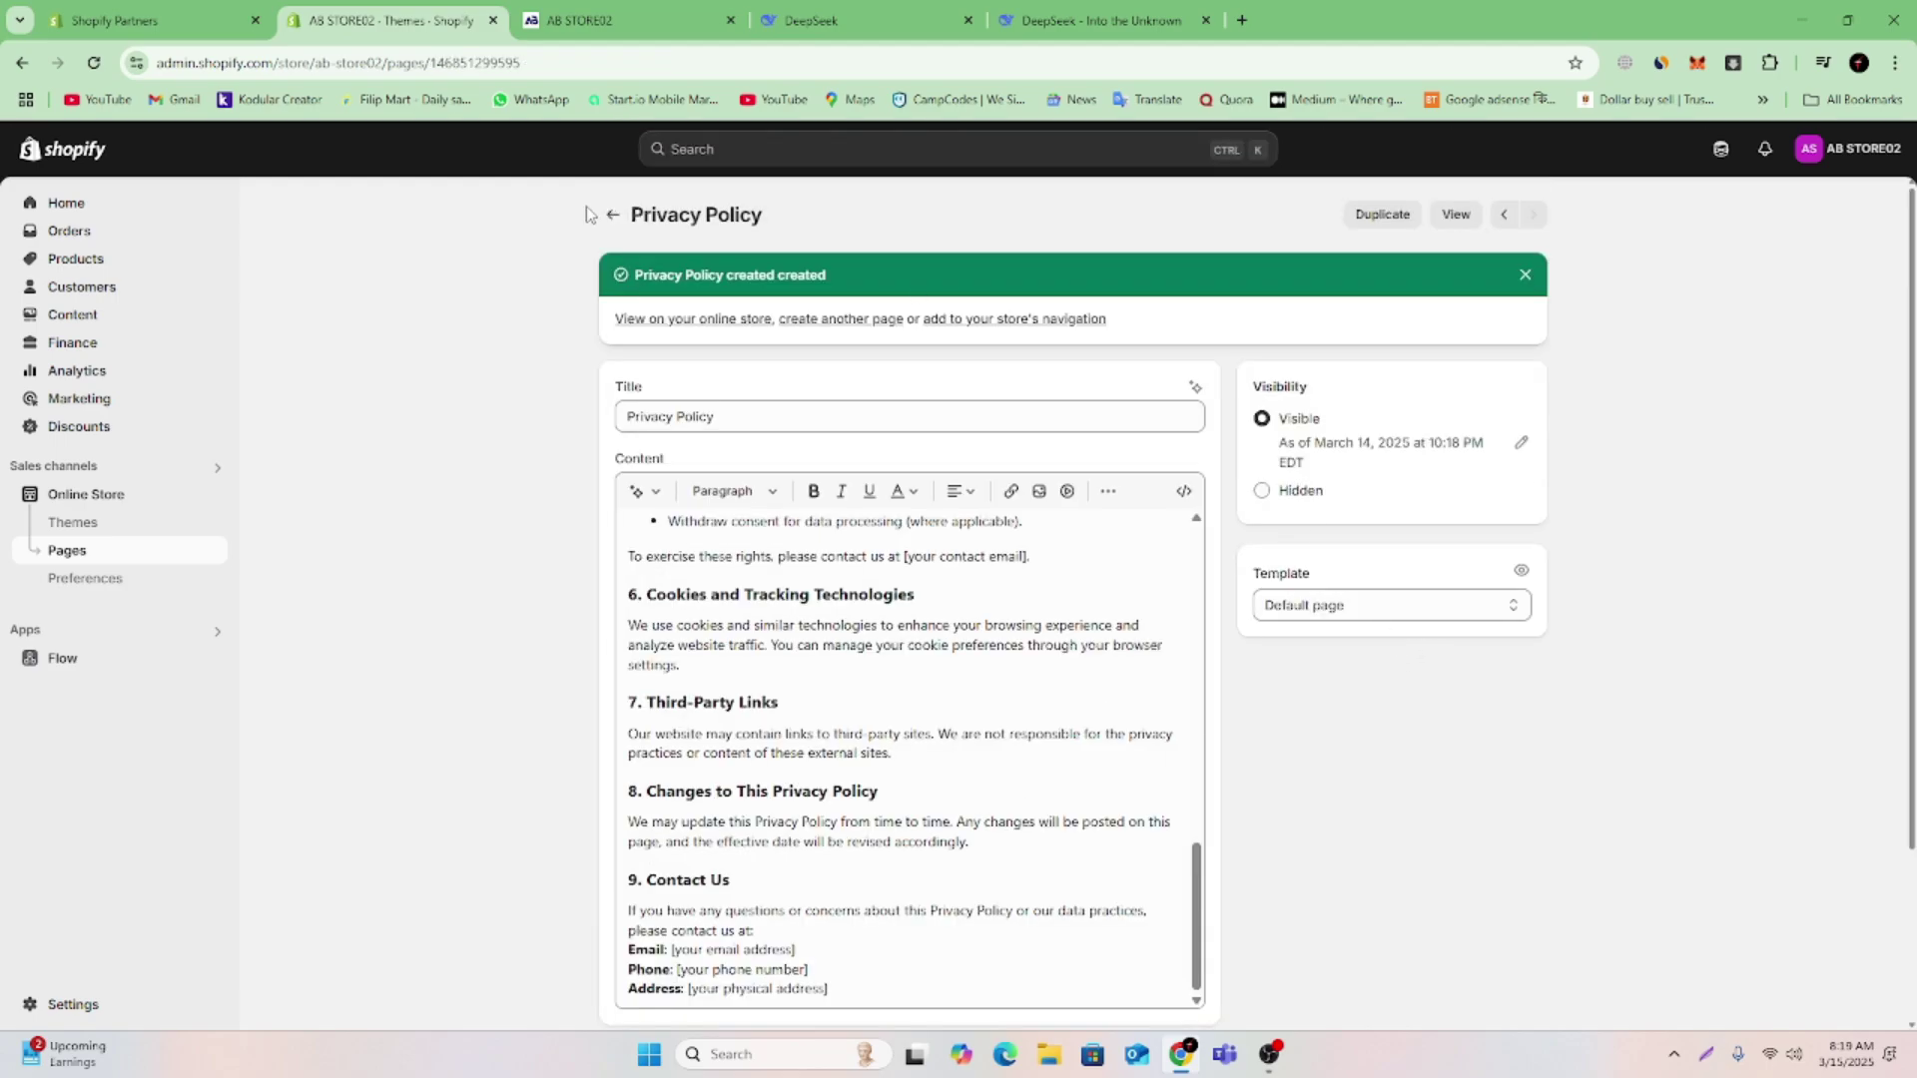
# Format the "Privacy Policy for AB STORE02" line in the content as an underlined Heading 2 and save the page
pyautogui.scroll(10, 803, 604)
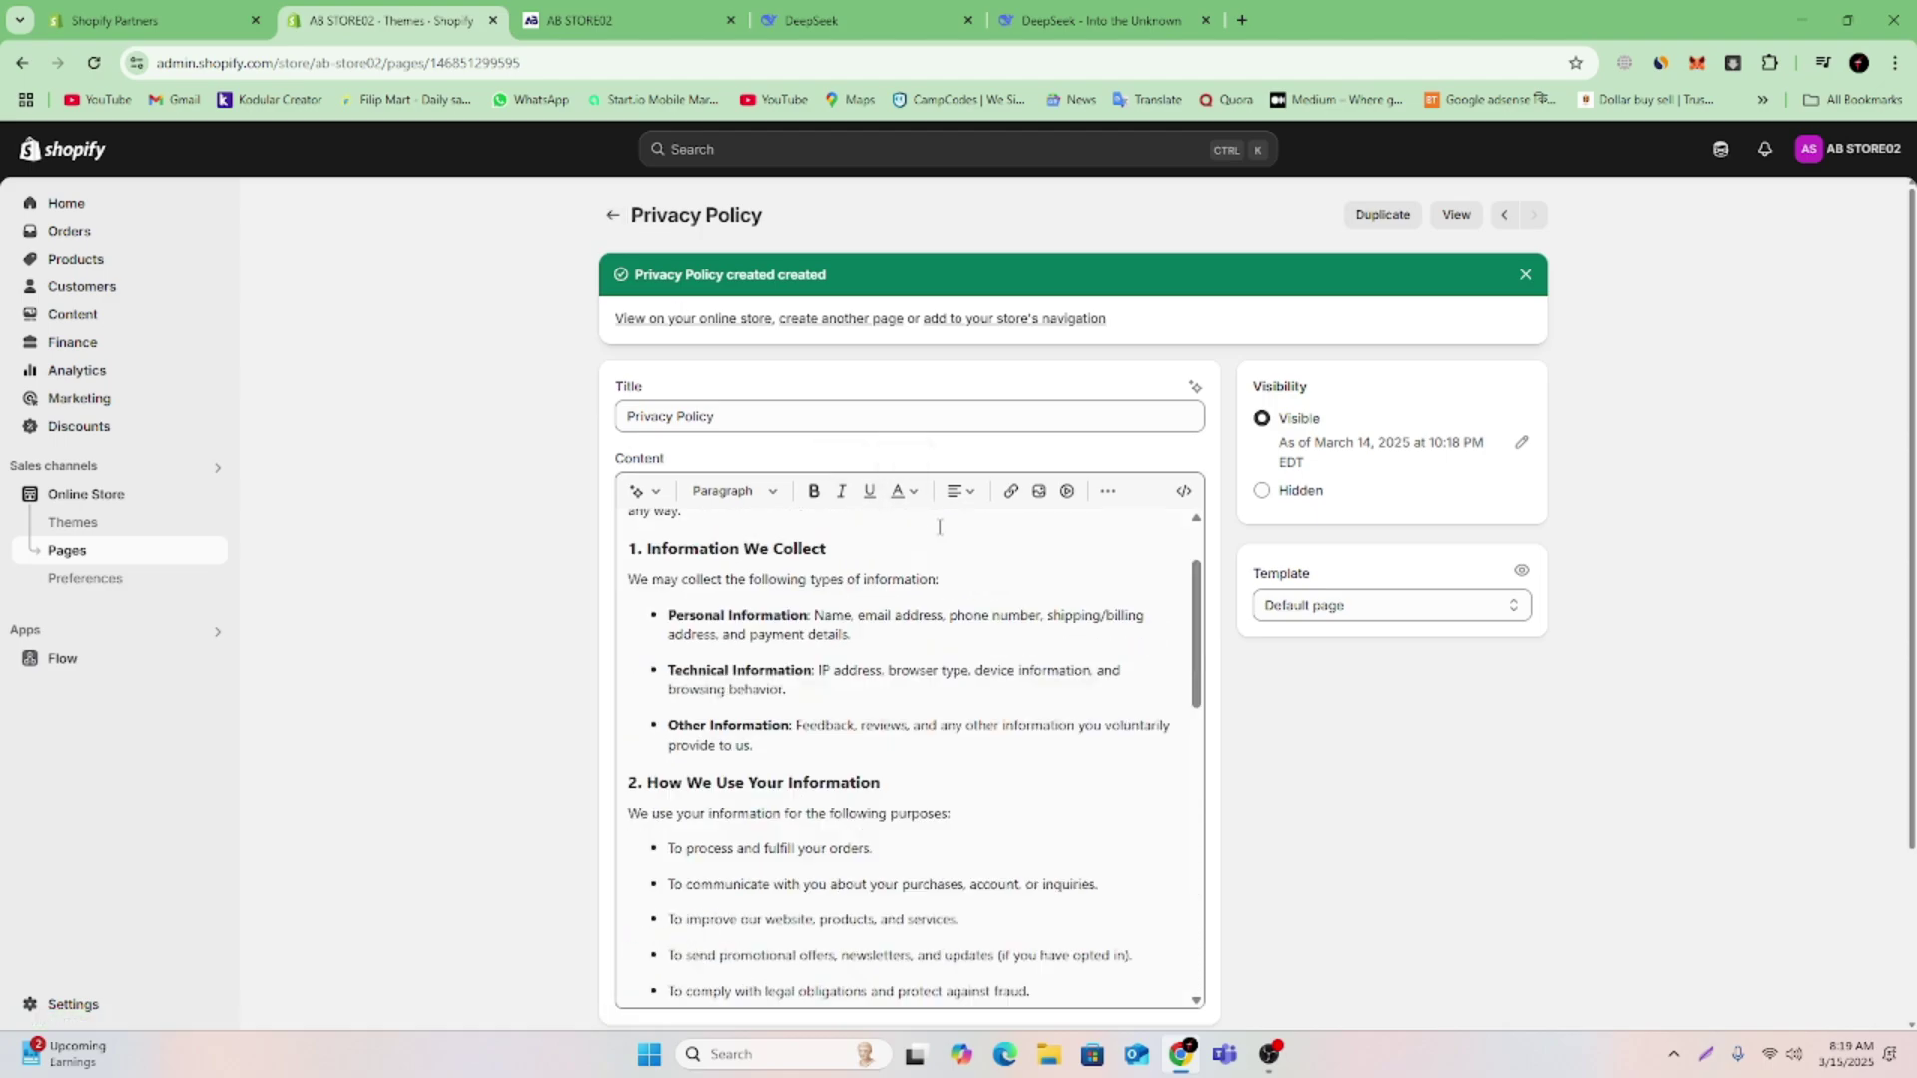
pyautogui.moveTo(828, 530); pyautogui.dragTo(685, 516)
pyautogui.click(732, 490)
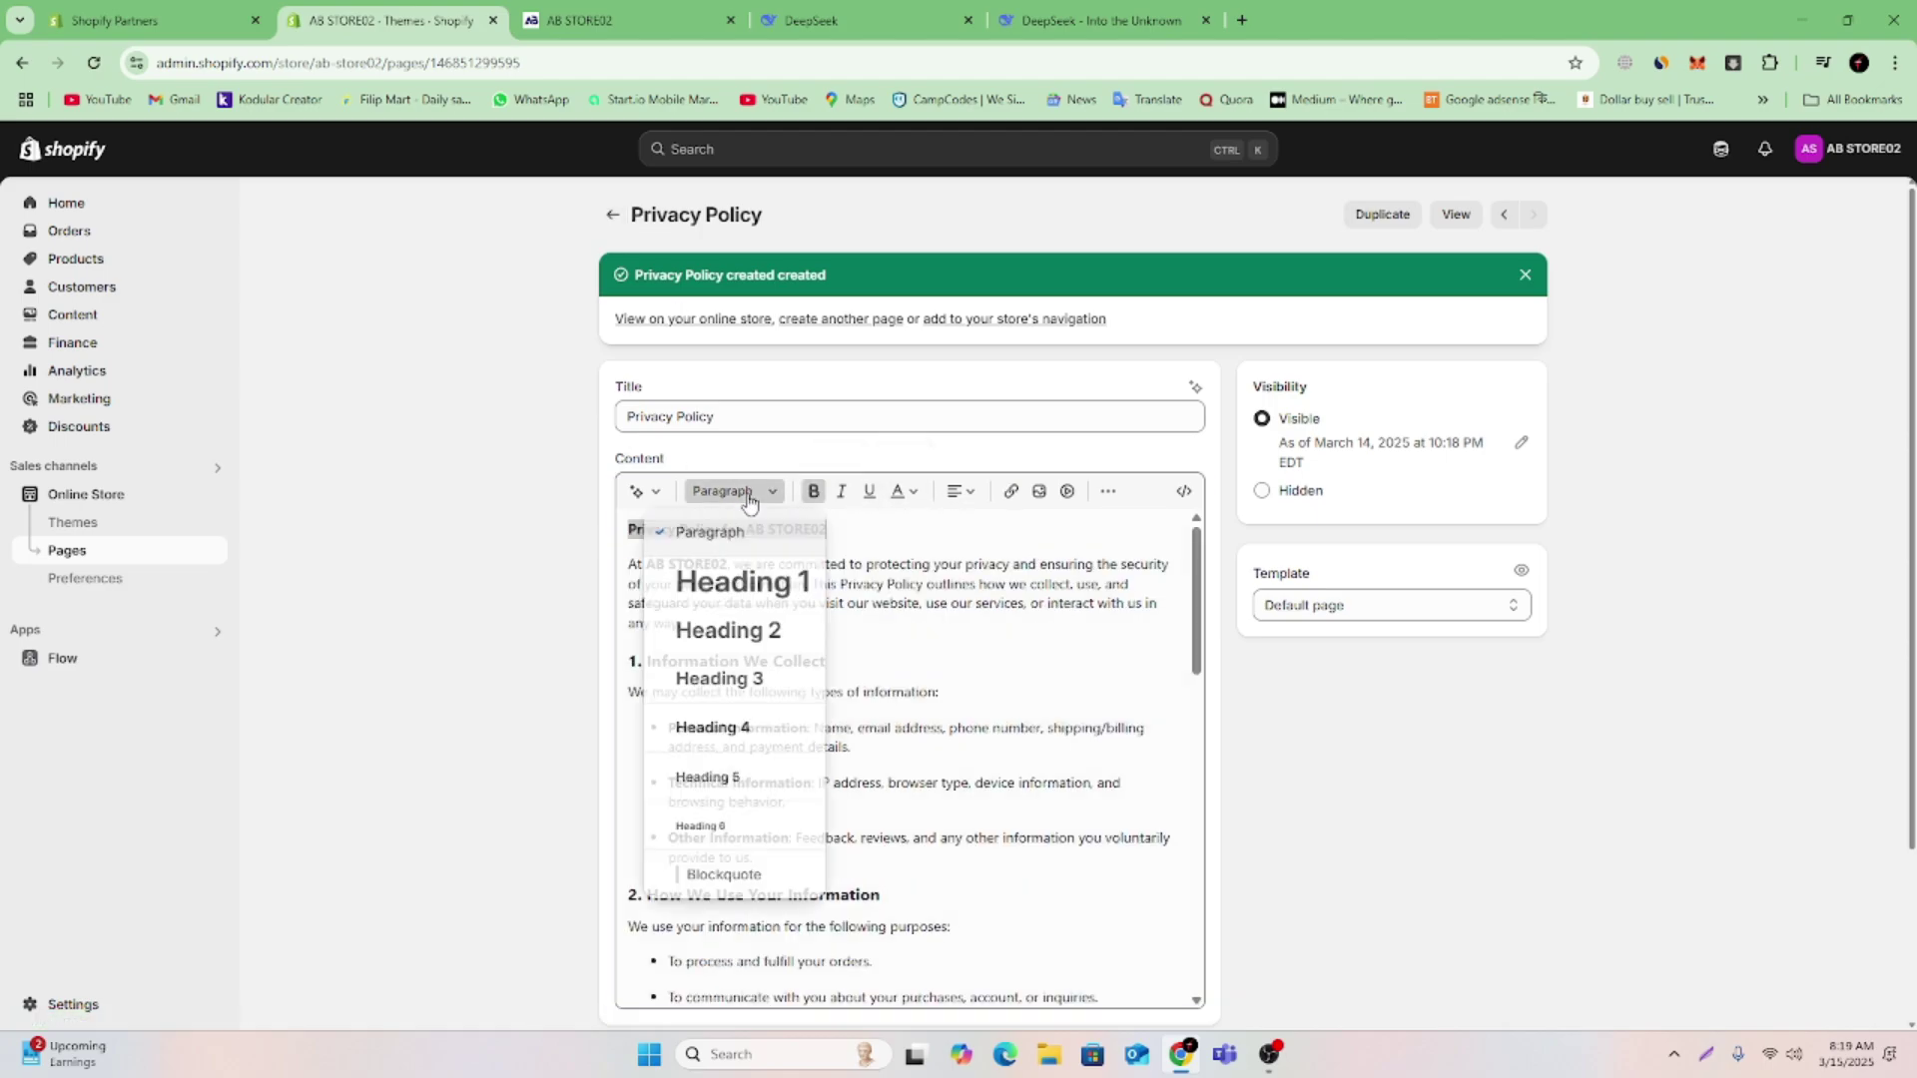
pyautogui.click(732, 629)
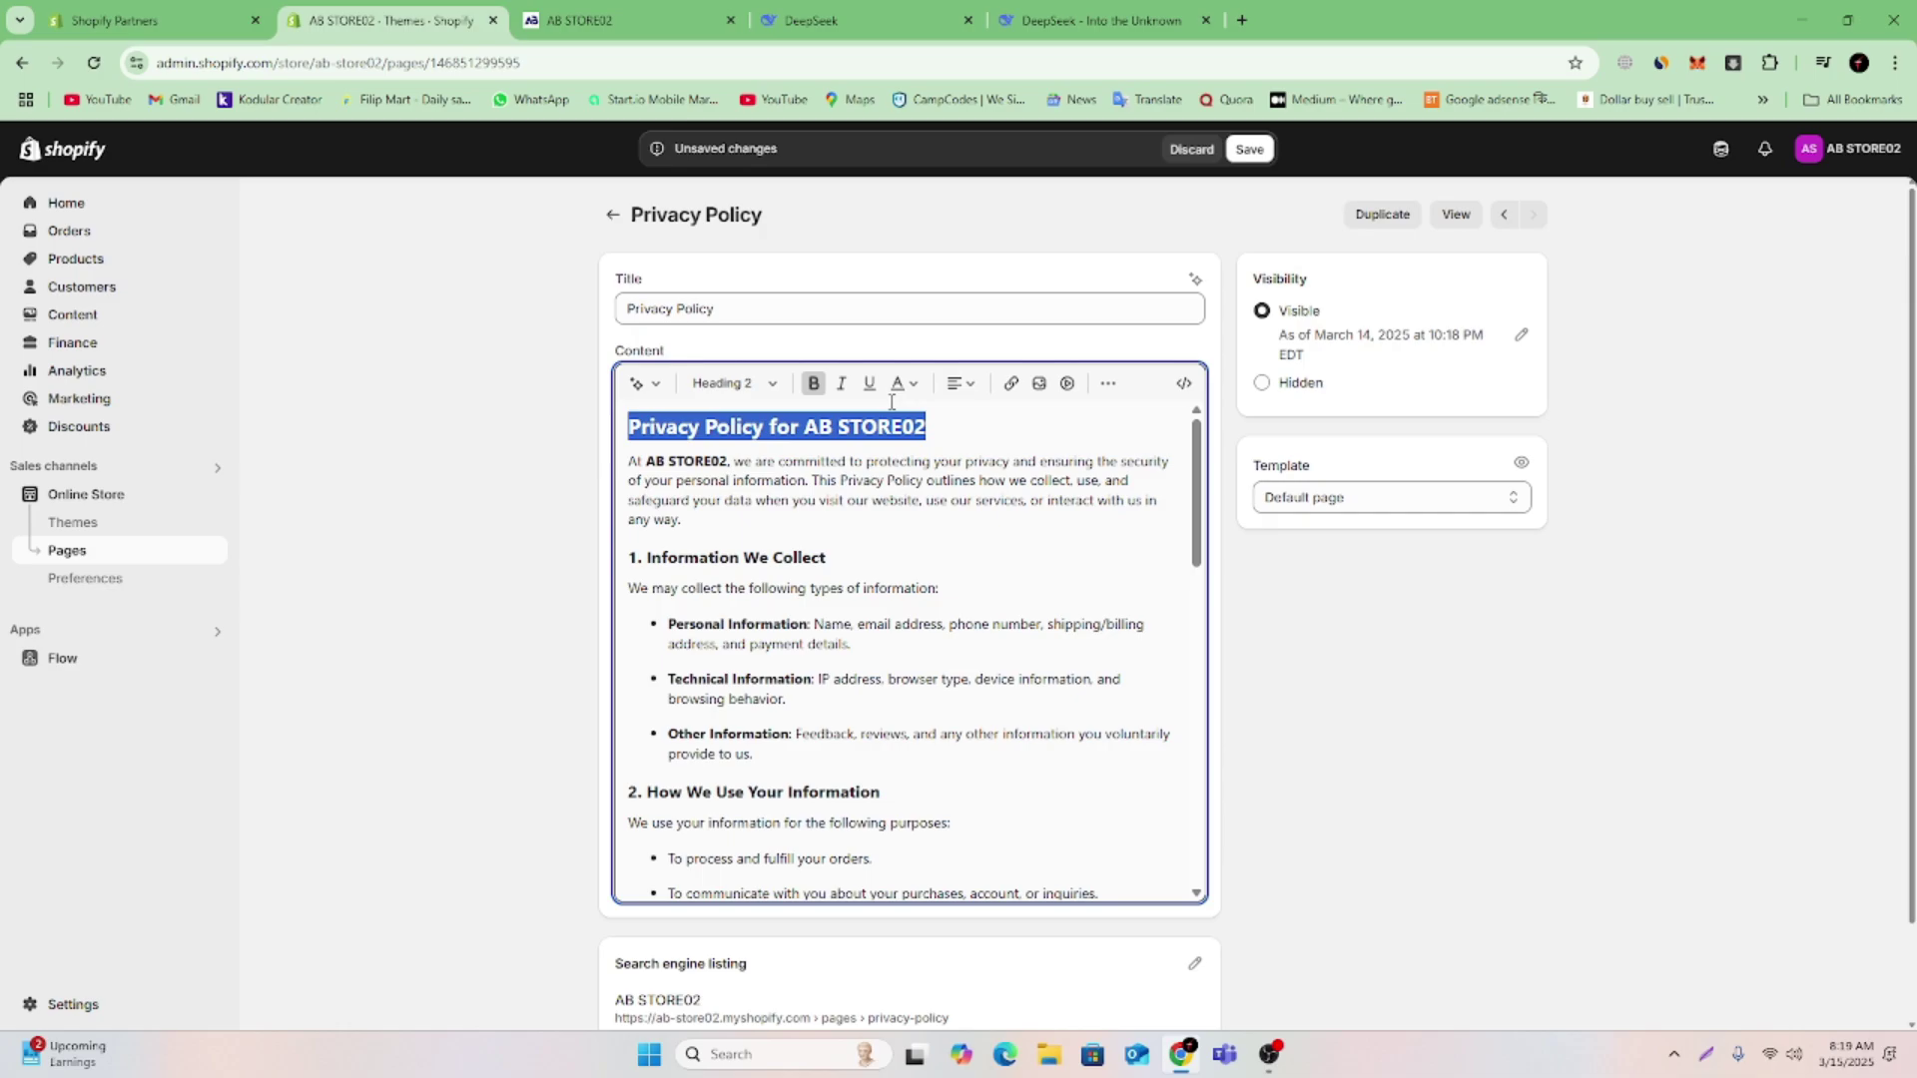
pyautogui.click(868, 383)
pyautogui.click(1013, 423)
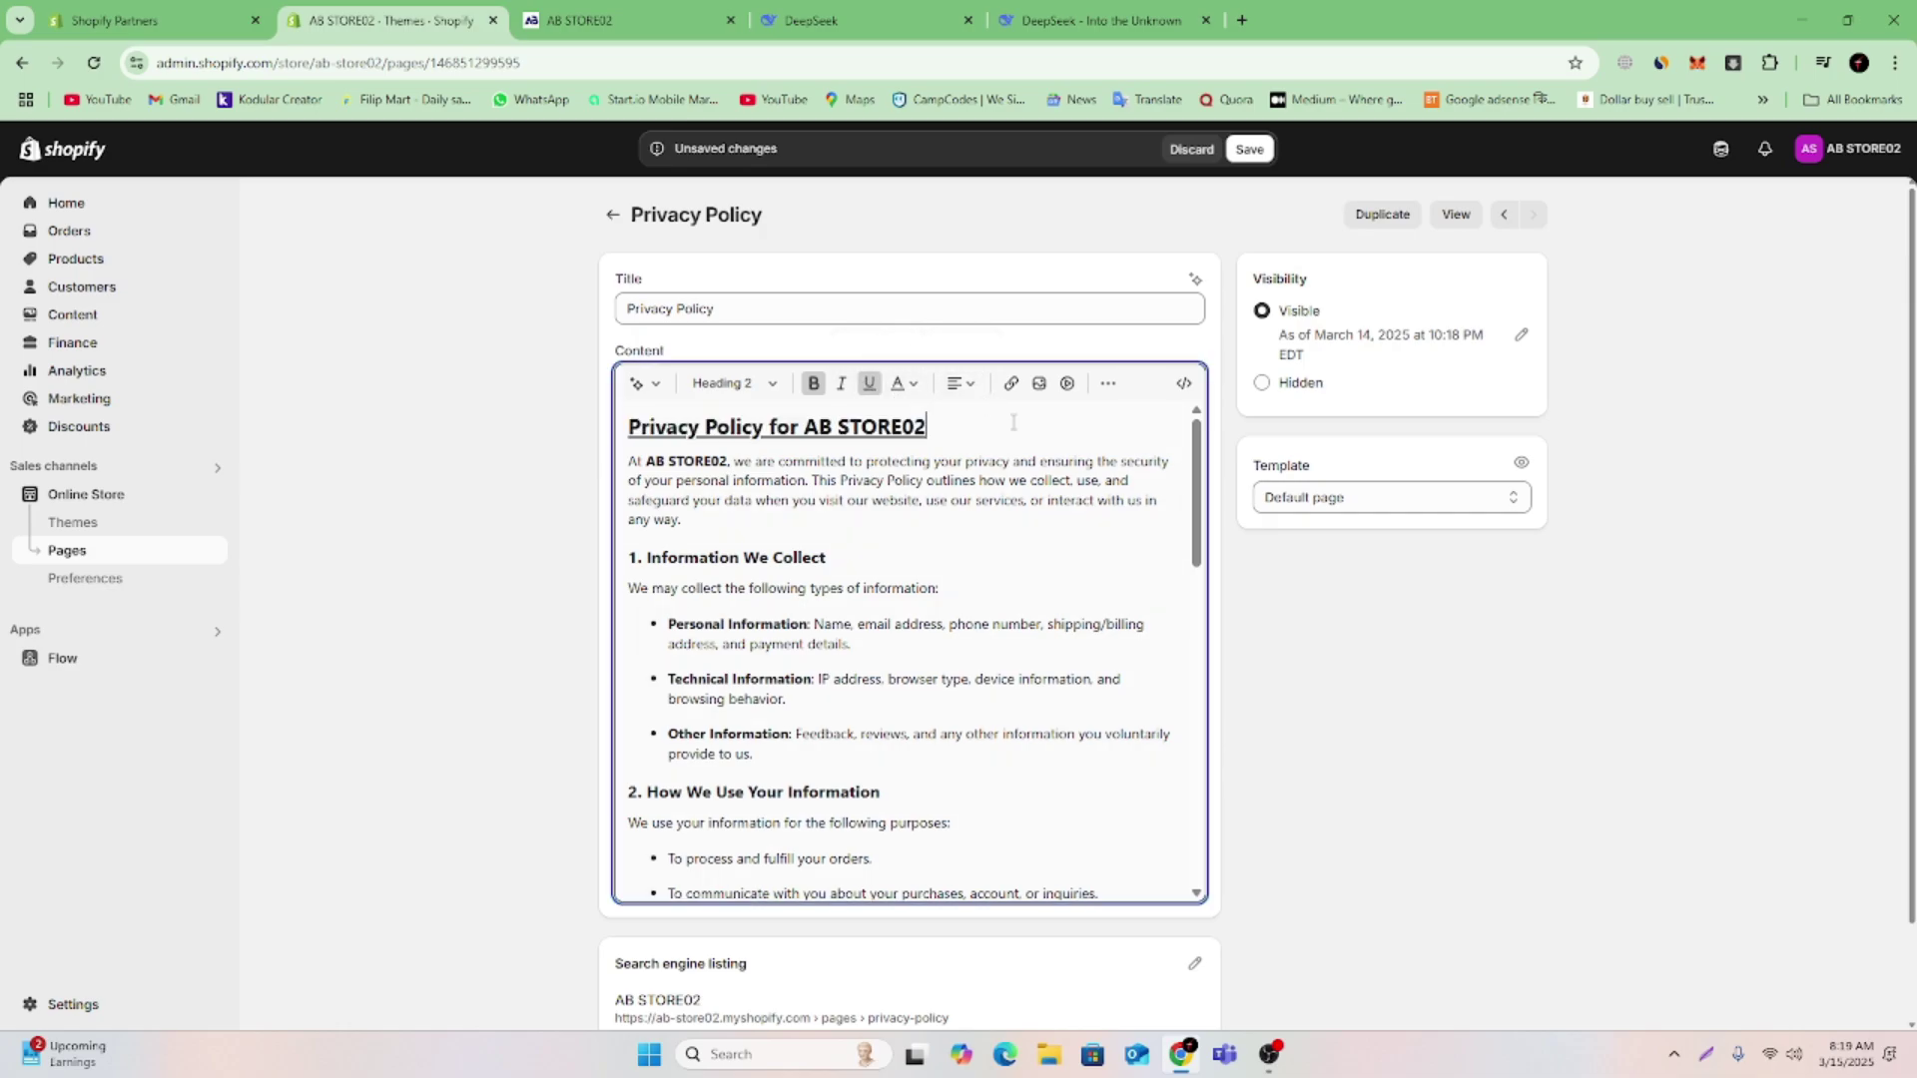
pyautogui.click(1250, 149)
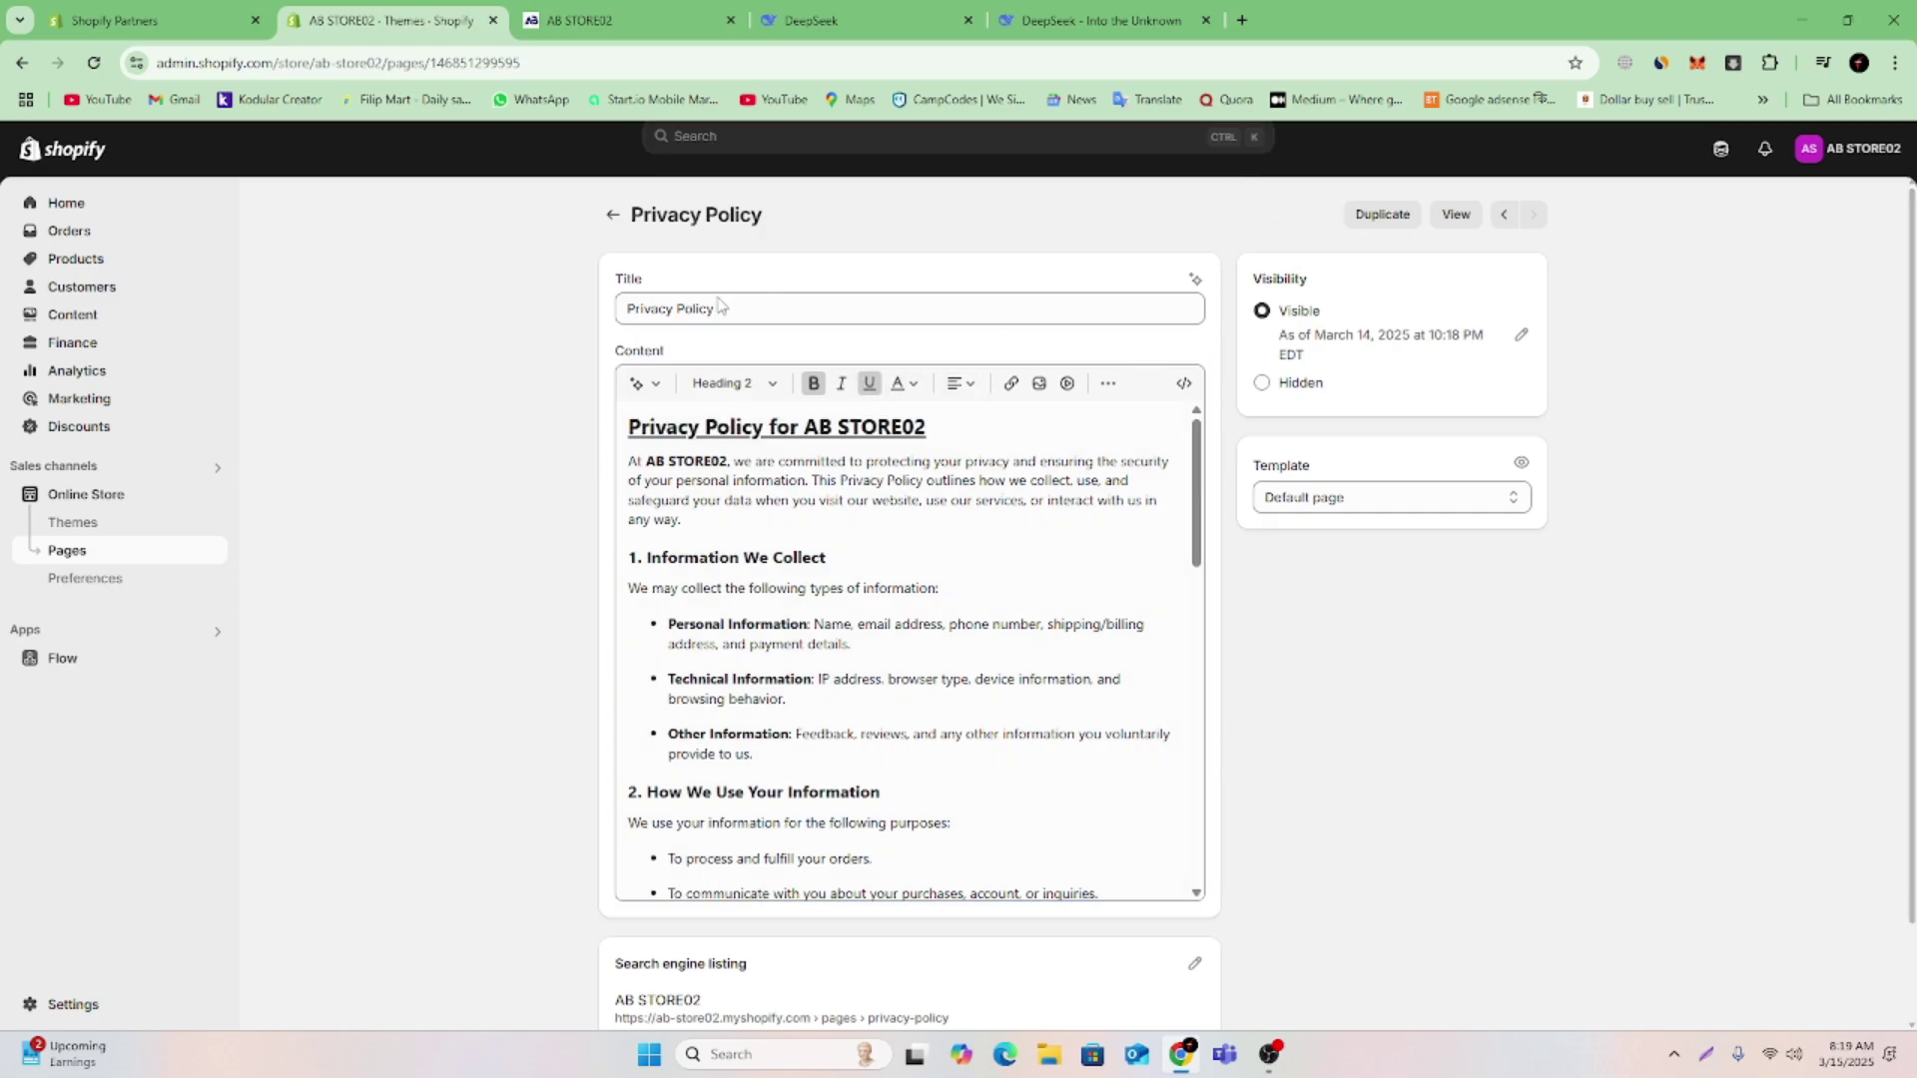
# Start another new page from the store's page list and send the prompt "trams and condision" in the DeepSeek chat
pyautogui.click(620, 218)
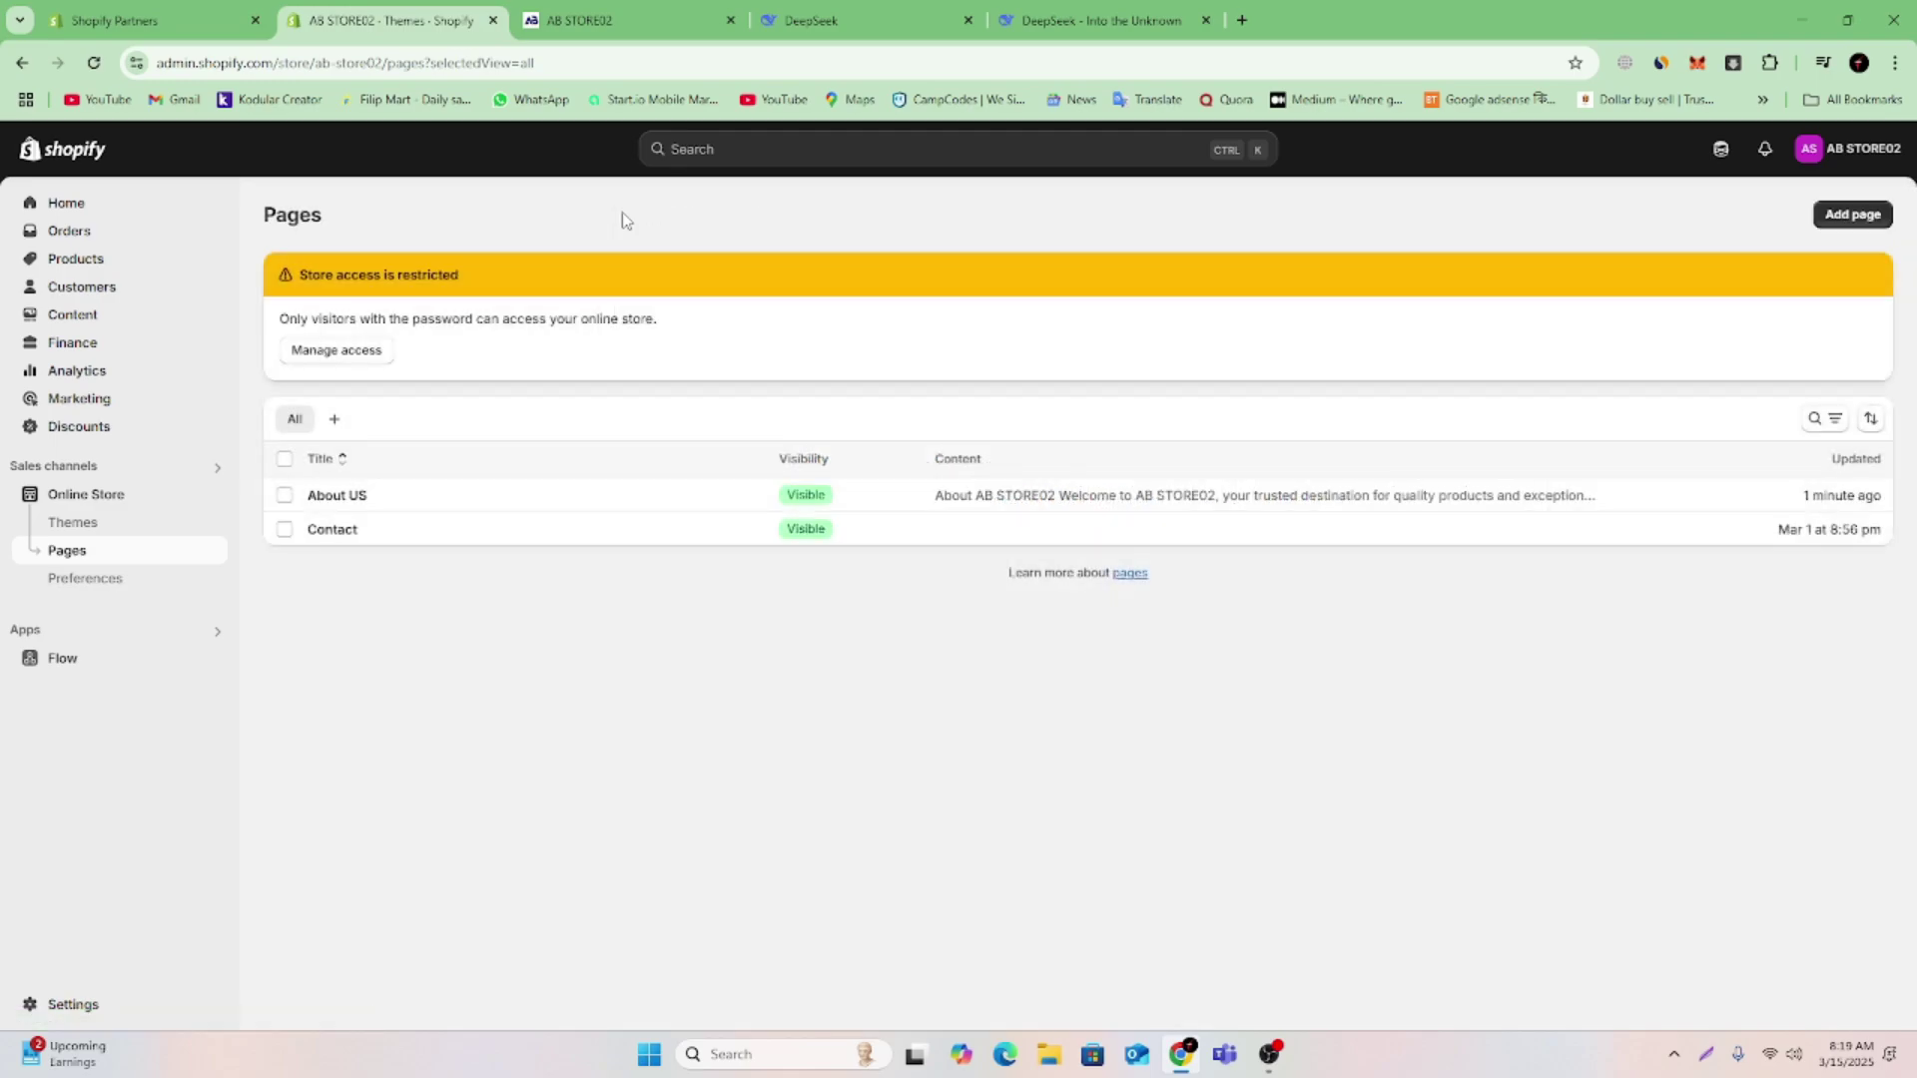
pyautogui.click(1854, 213)
pyautogui.click(1078, 19)
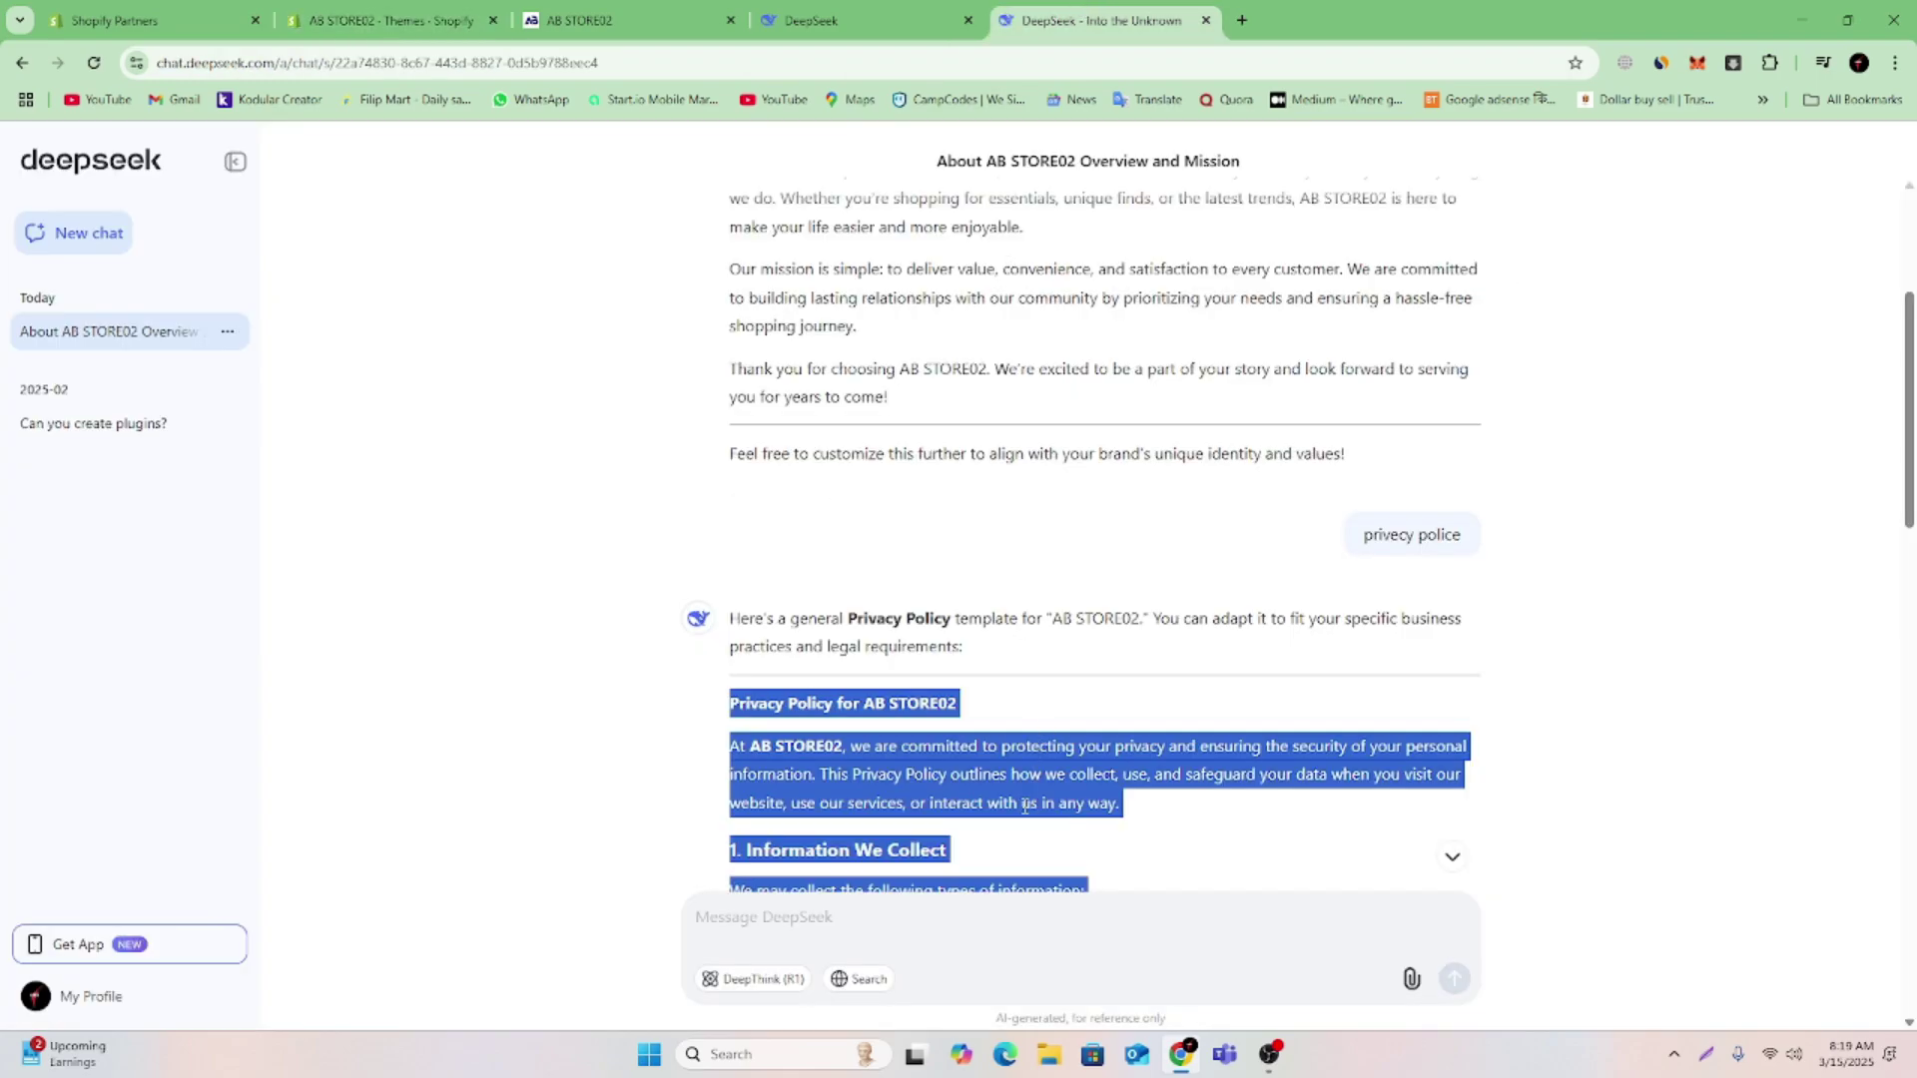
pyautogui.click(894, 914)
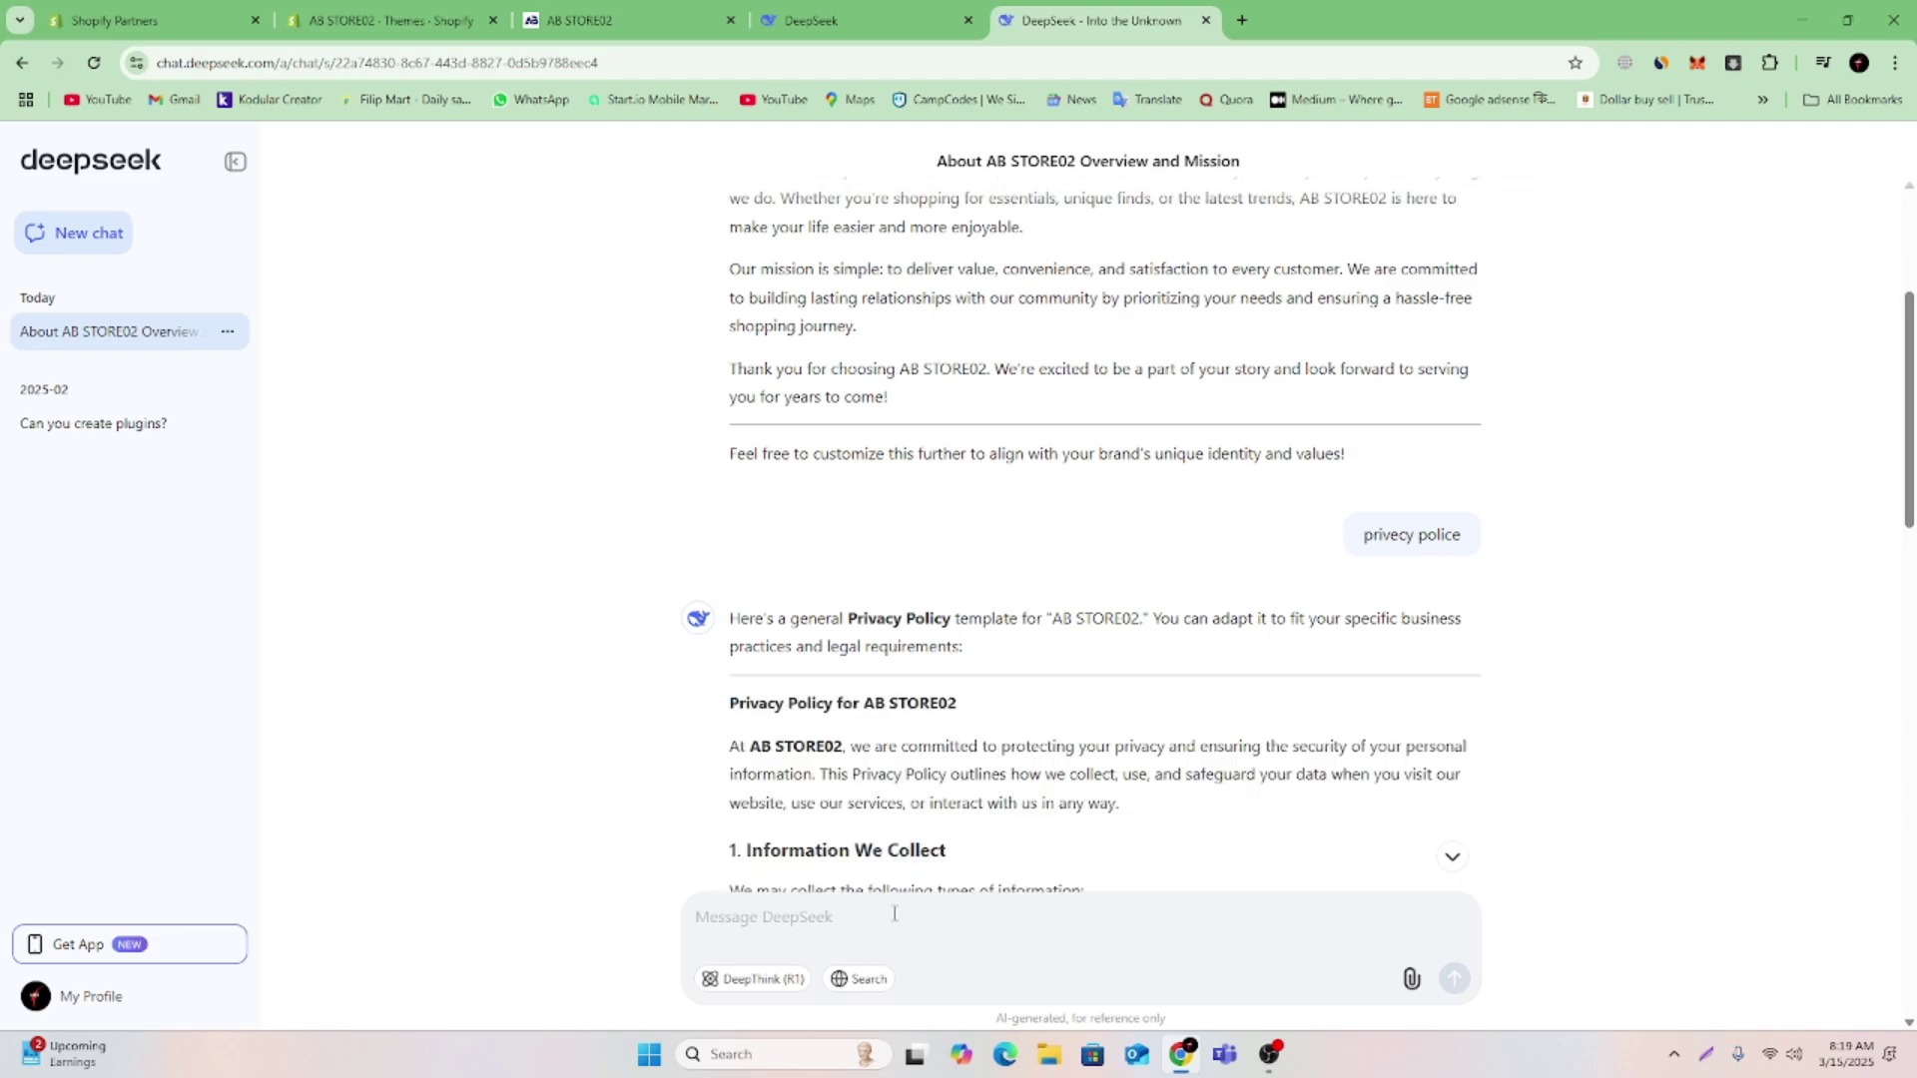
pyautogui.write('trams and condision')
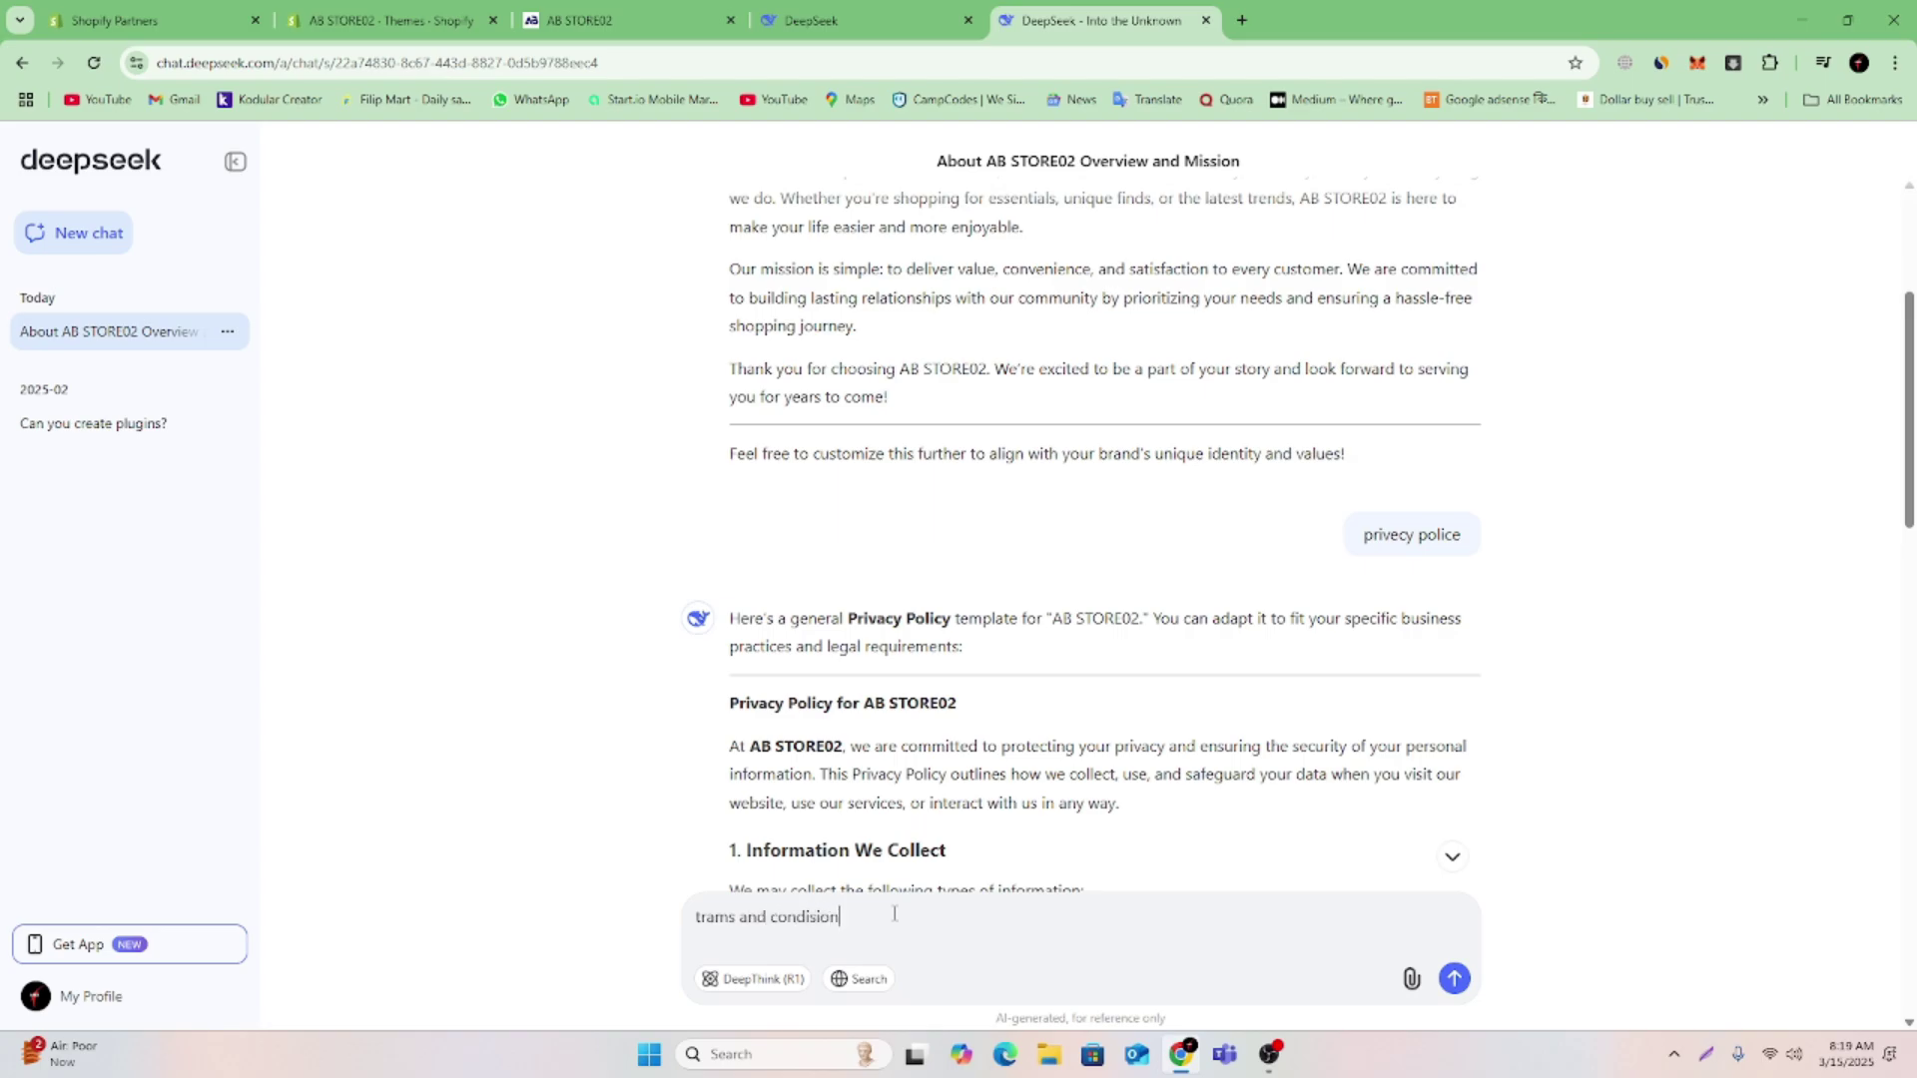
pyautogui.press('Return')
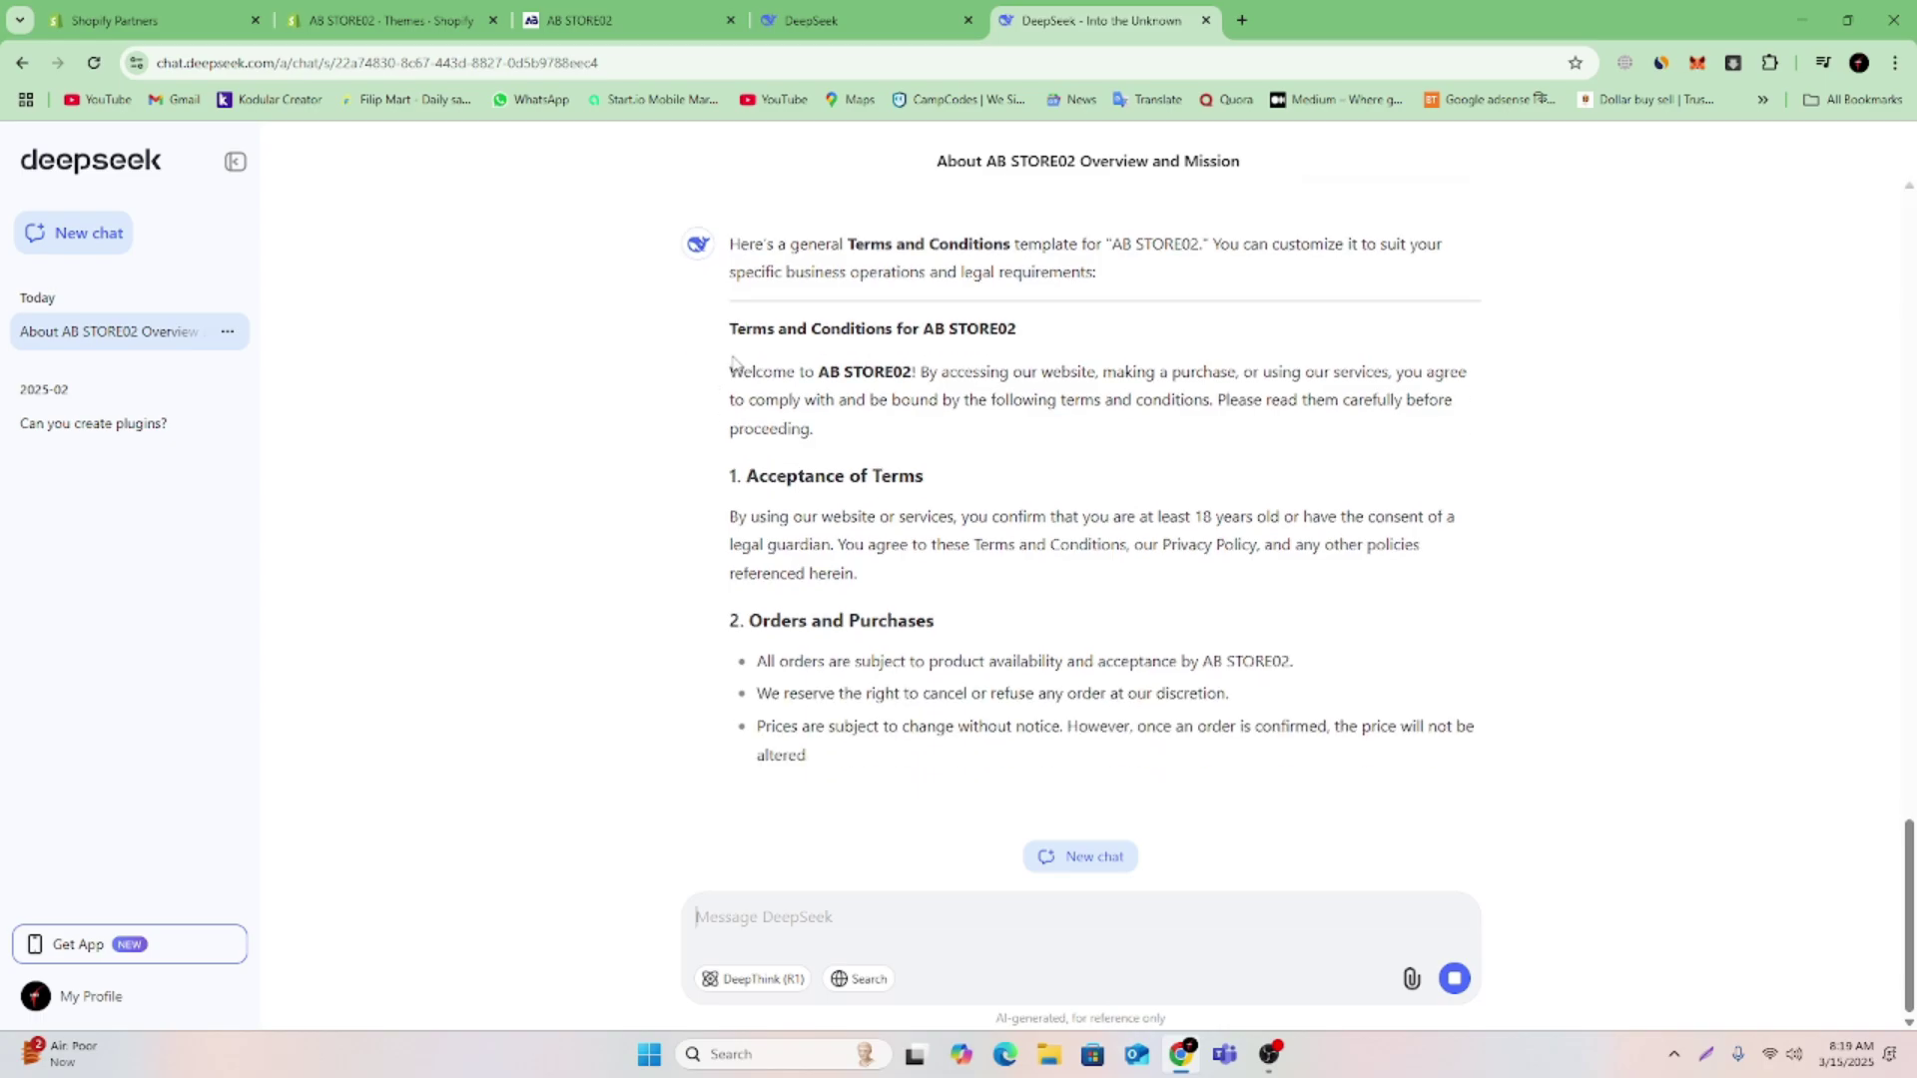
# Copy the words "Terms and Conditions" from the heading of DeepSeek's answer into the new Shopify page's title
pyautogui.scroll(10, 735, 329)
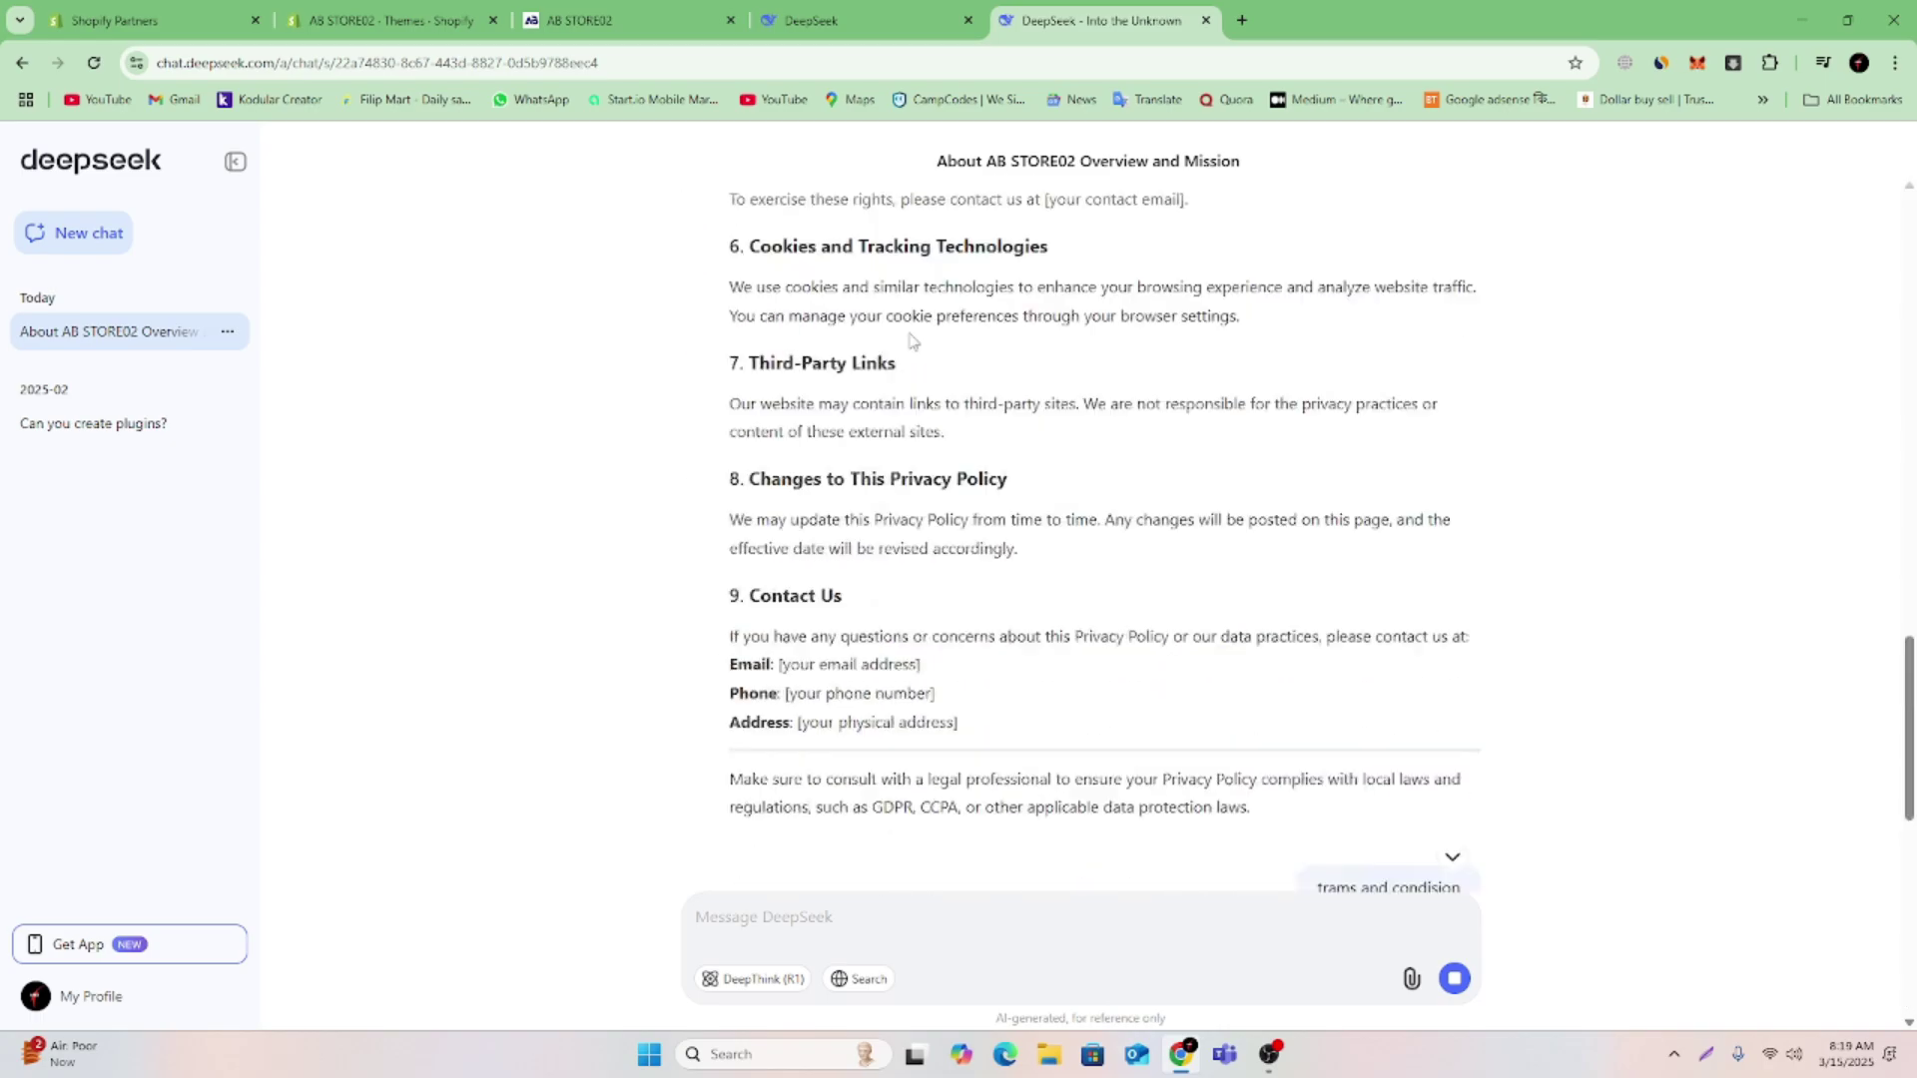
pyautogui.scroll(-8, 847, 512)
pyautogui.scroll(4, 848, 514)
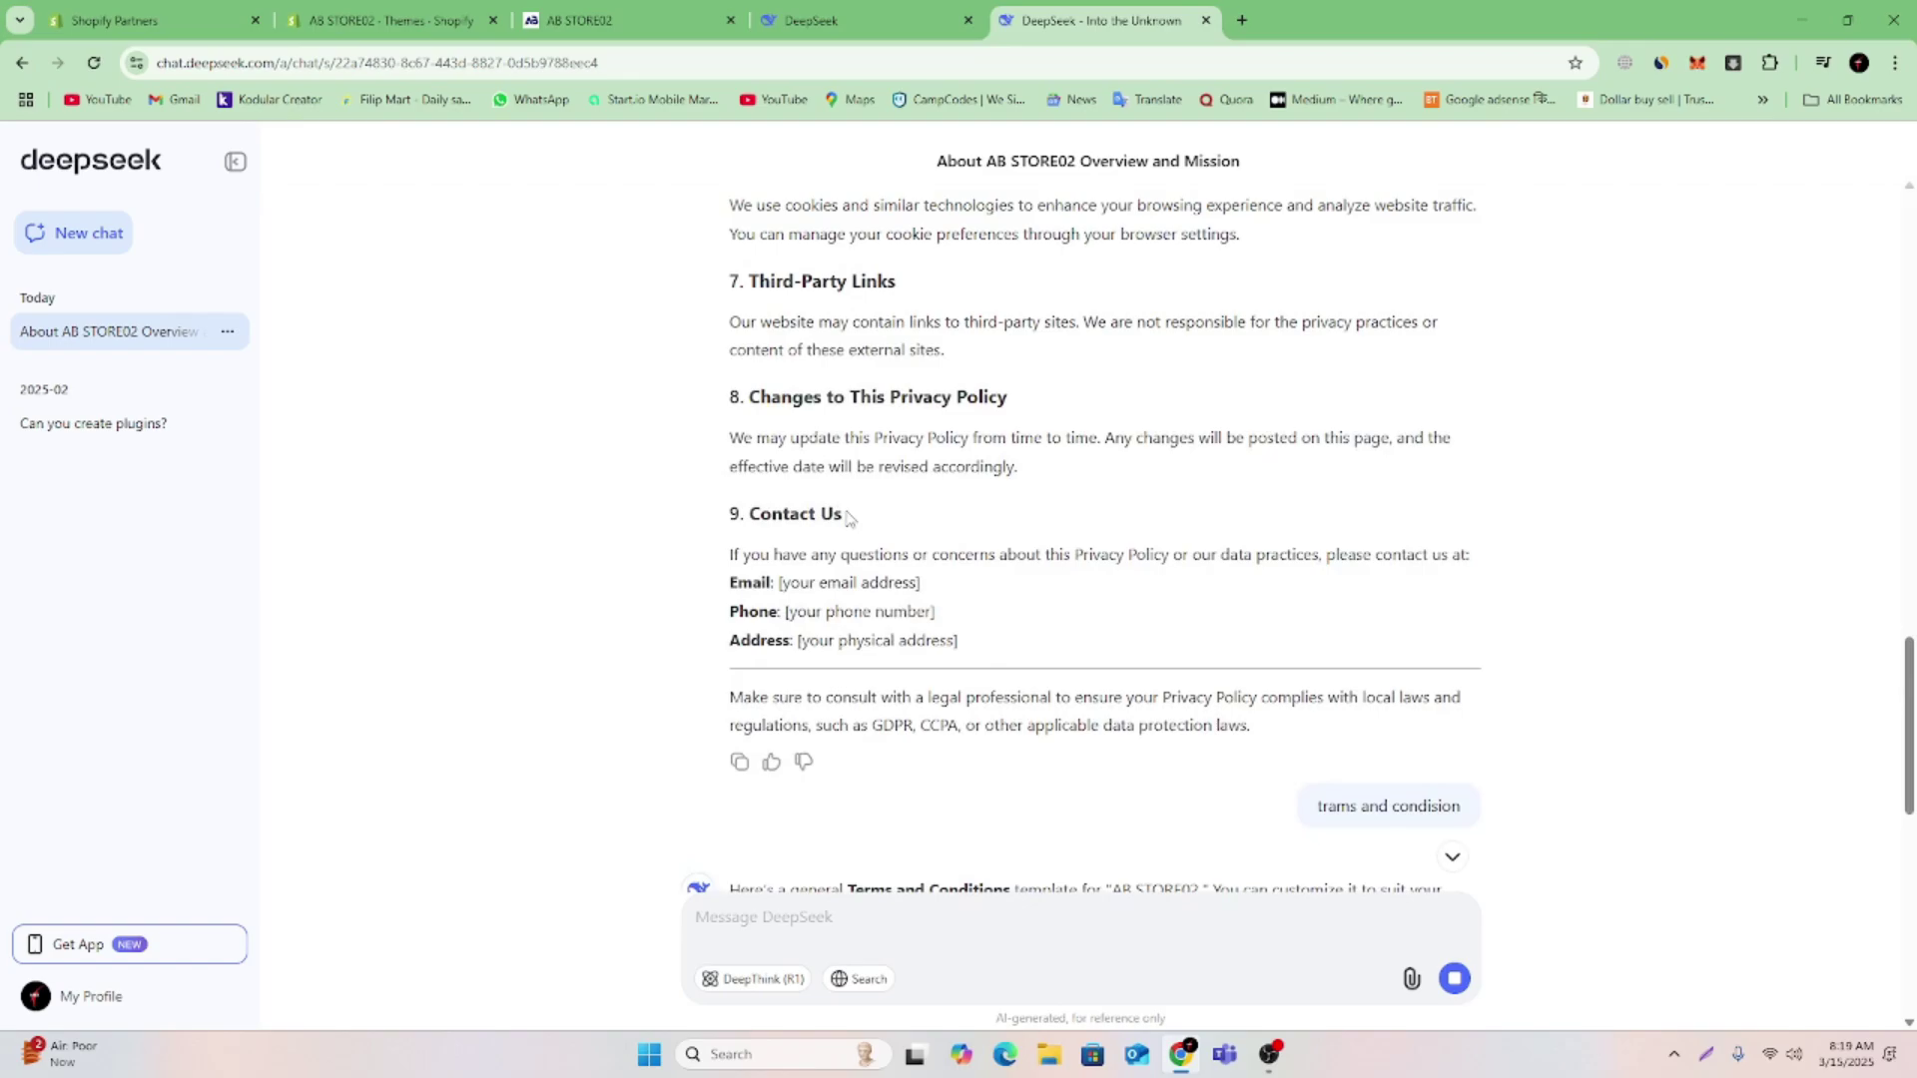
pyautogui.scroll(12, 749, 310)
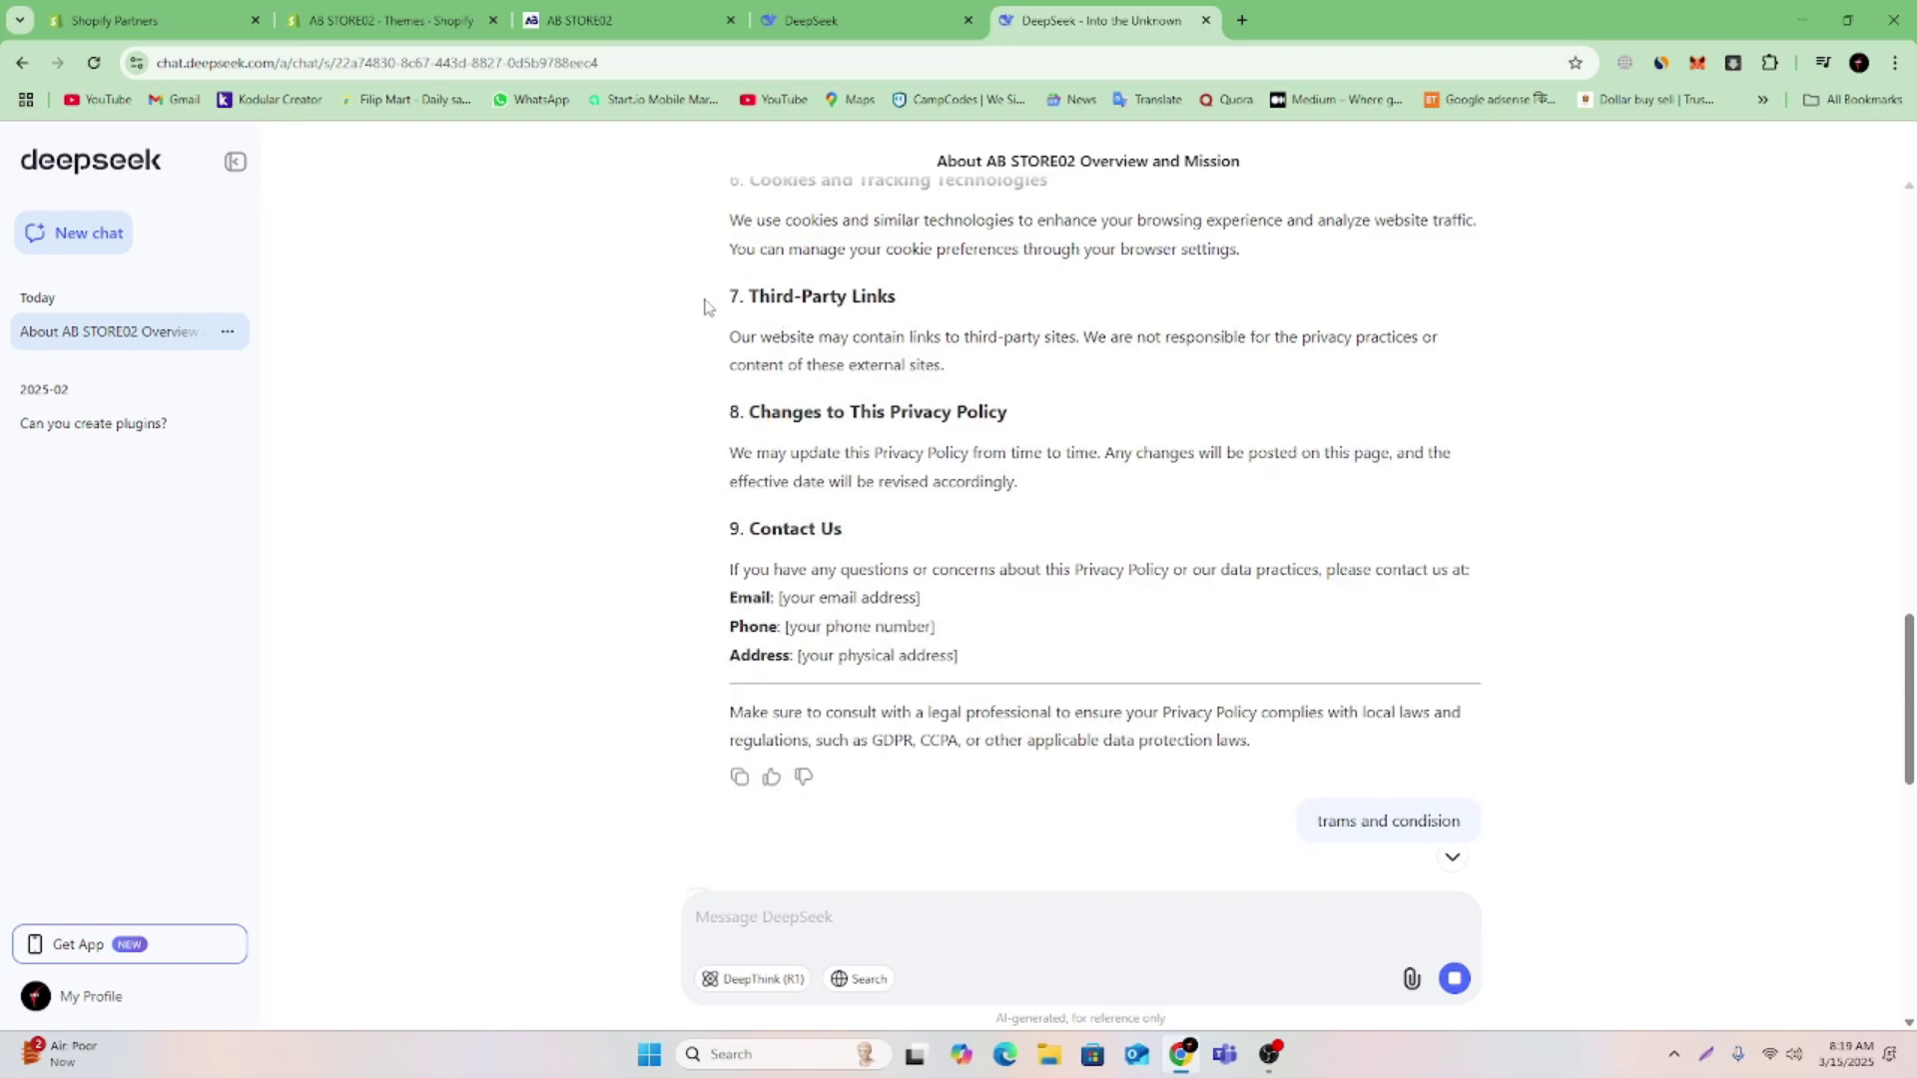
pyautogui.scroll(-5, 798, 450)
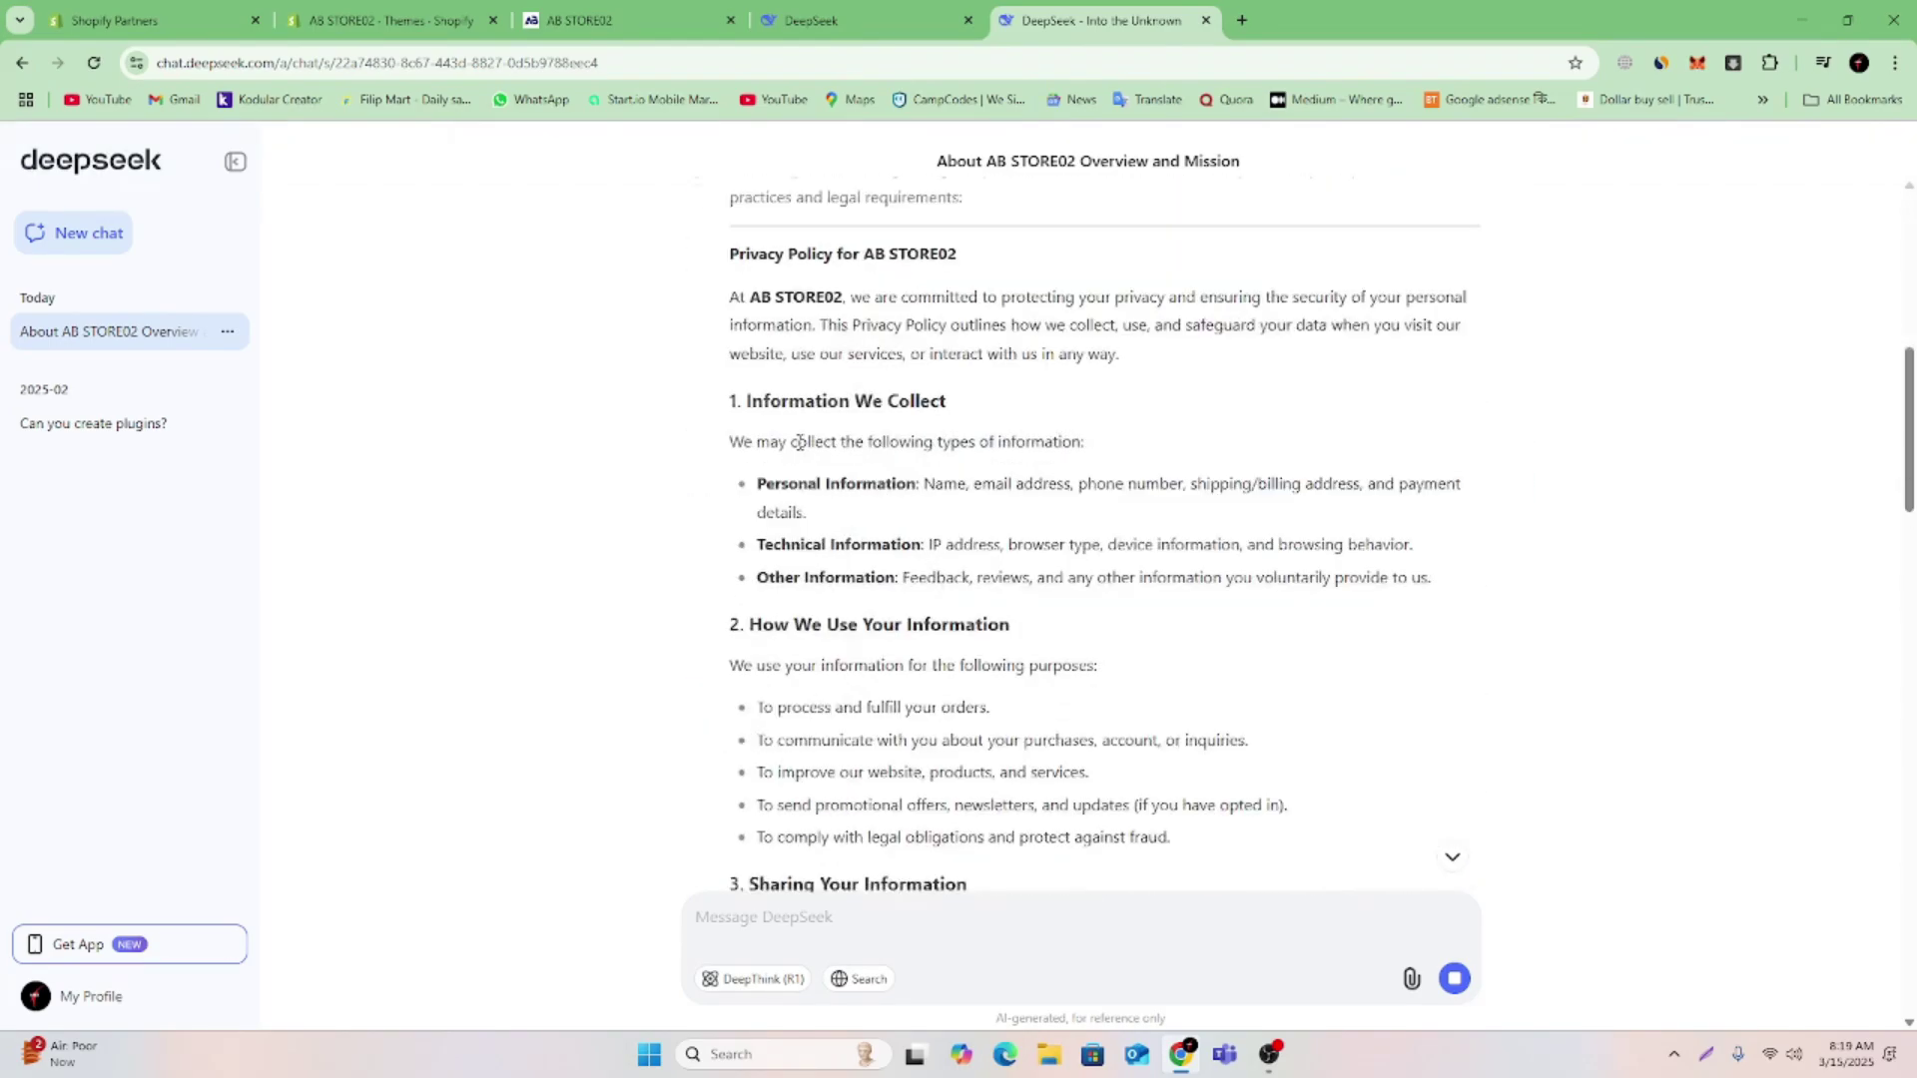
pyautogui.scroll(-20, 767, 330)
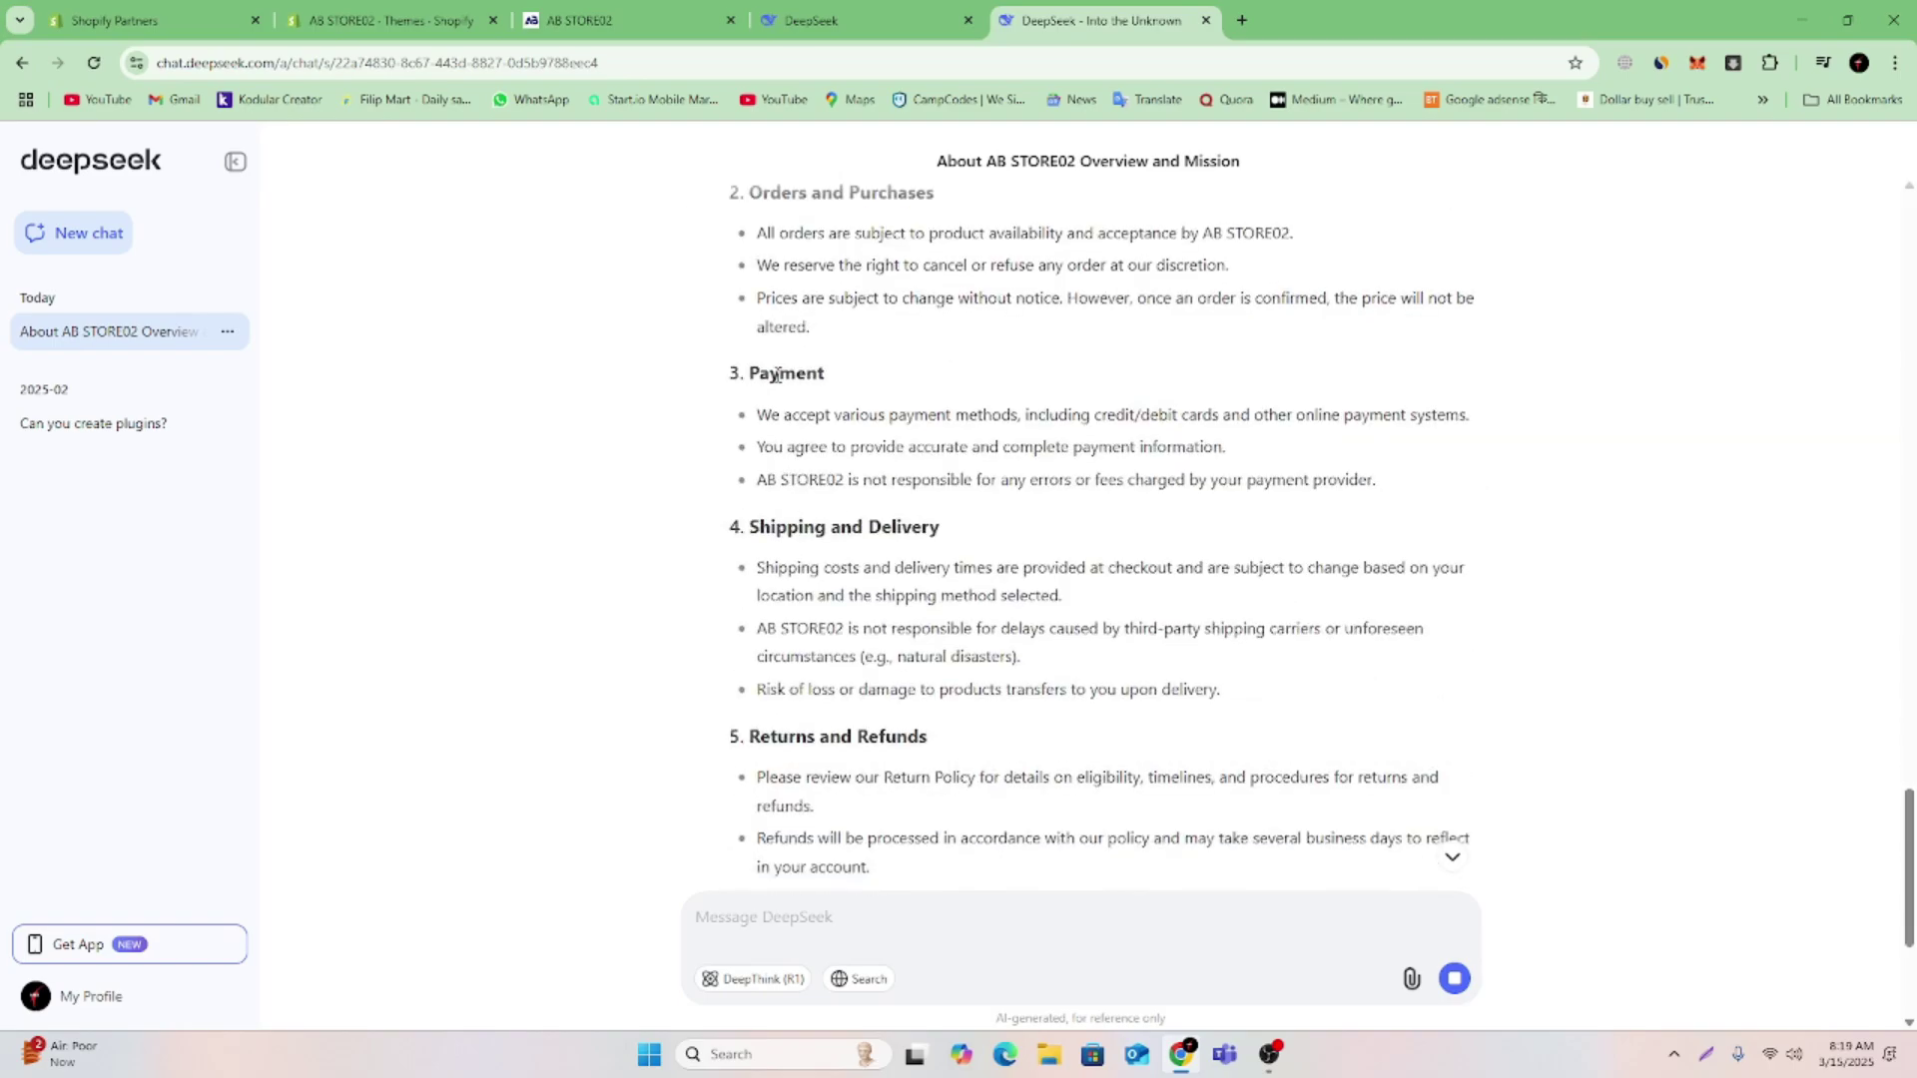
pyautogui.scroll(4, 777, 375)
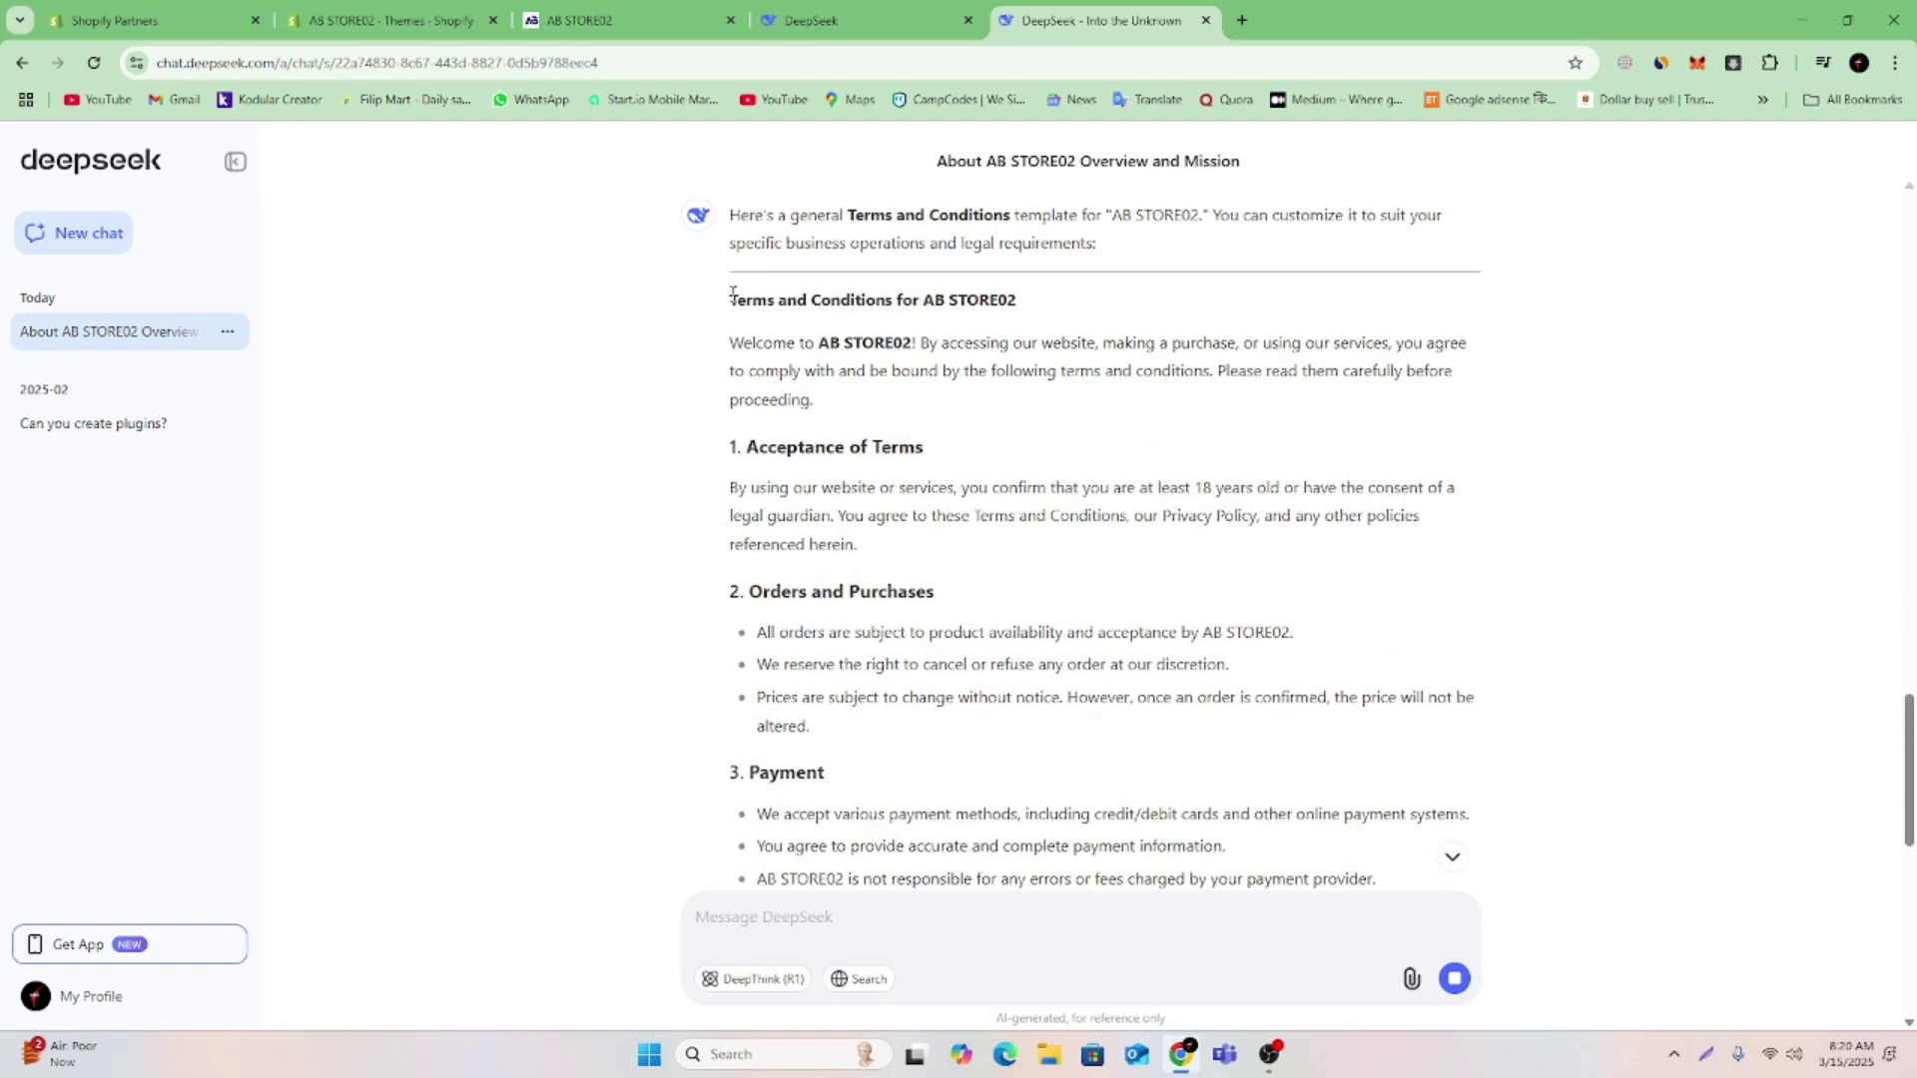
pyautogui.moveTo(732, 295); pyautogui.dragTo(876, 300)
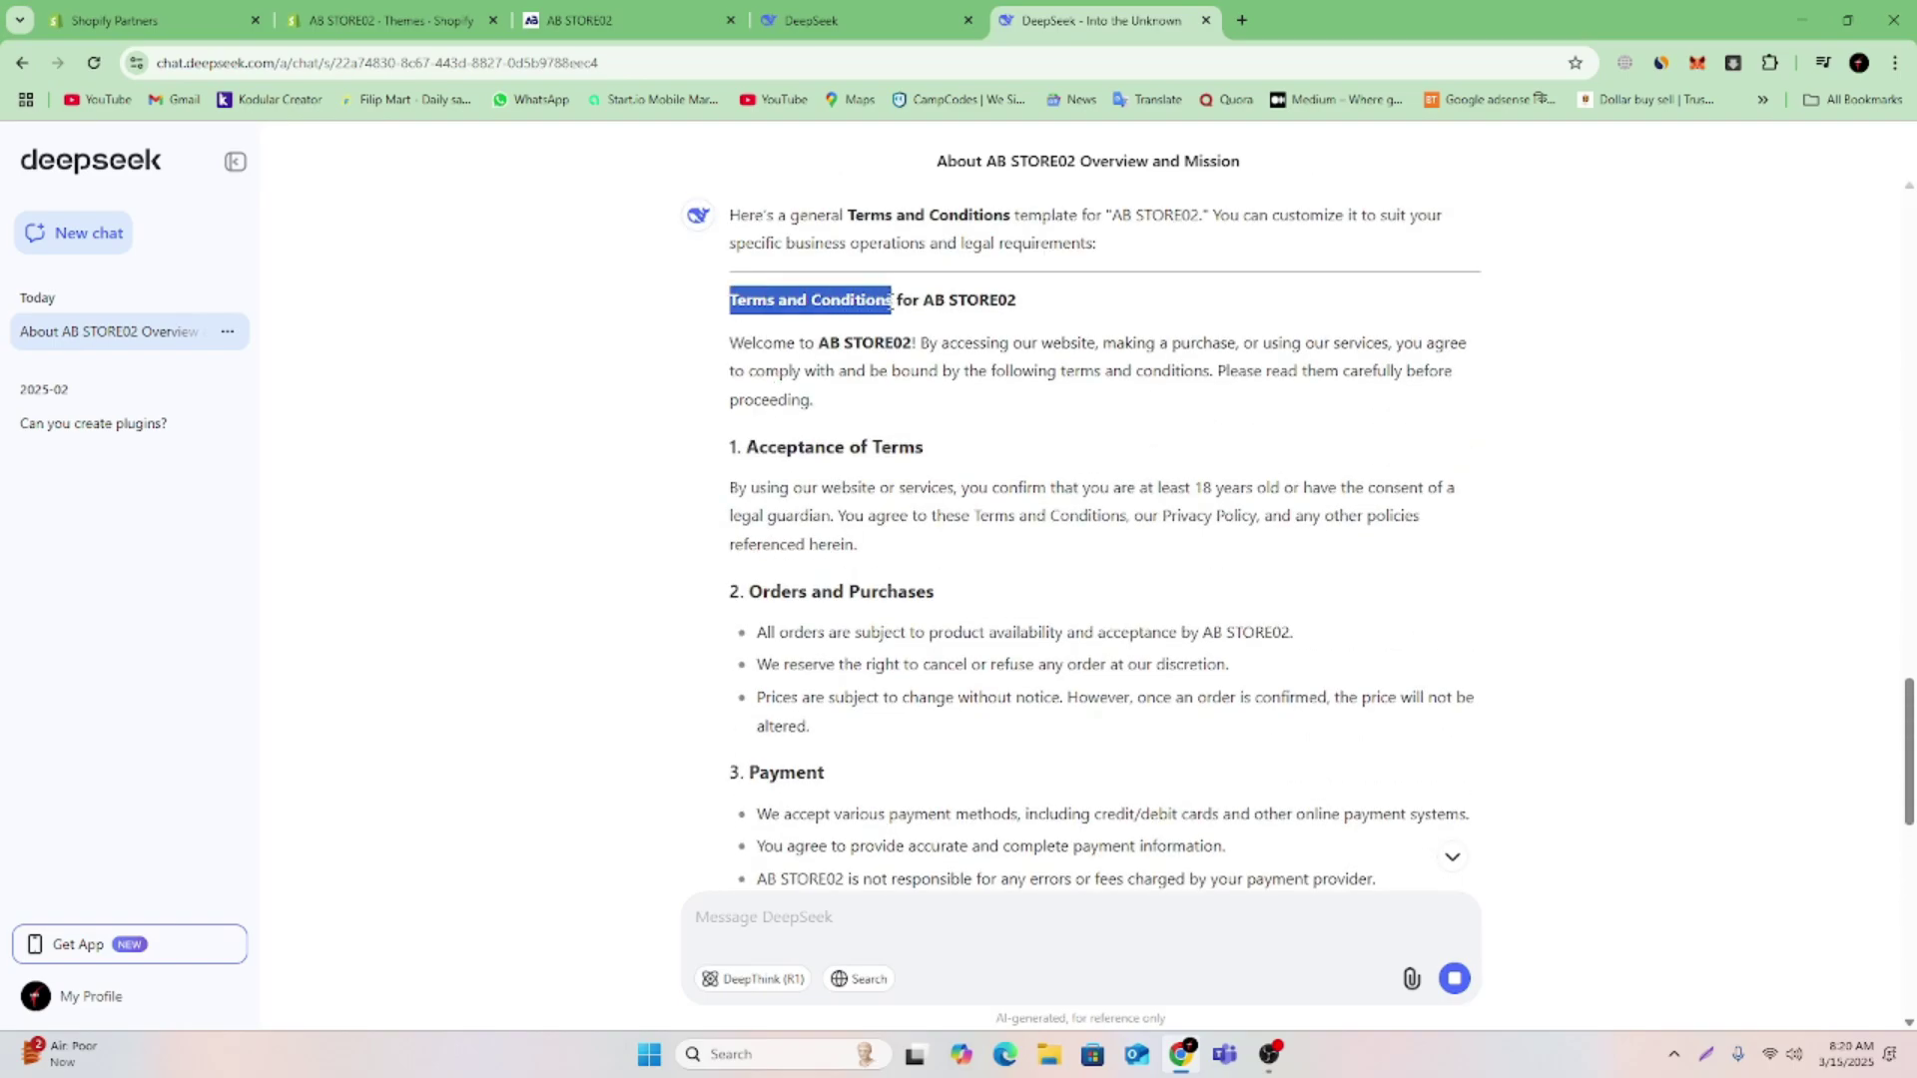
pyautogui.rightClick(889, 308)
pyautogui.click(929, 331)
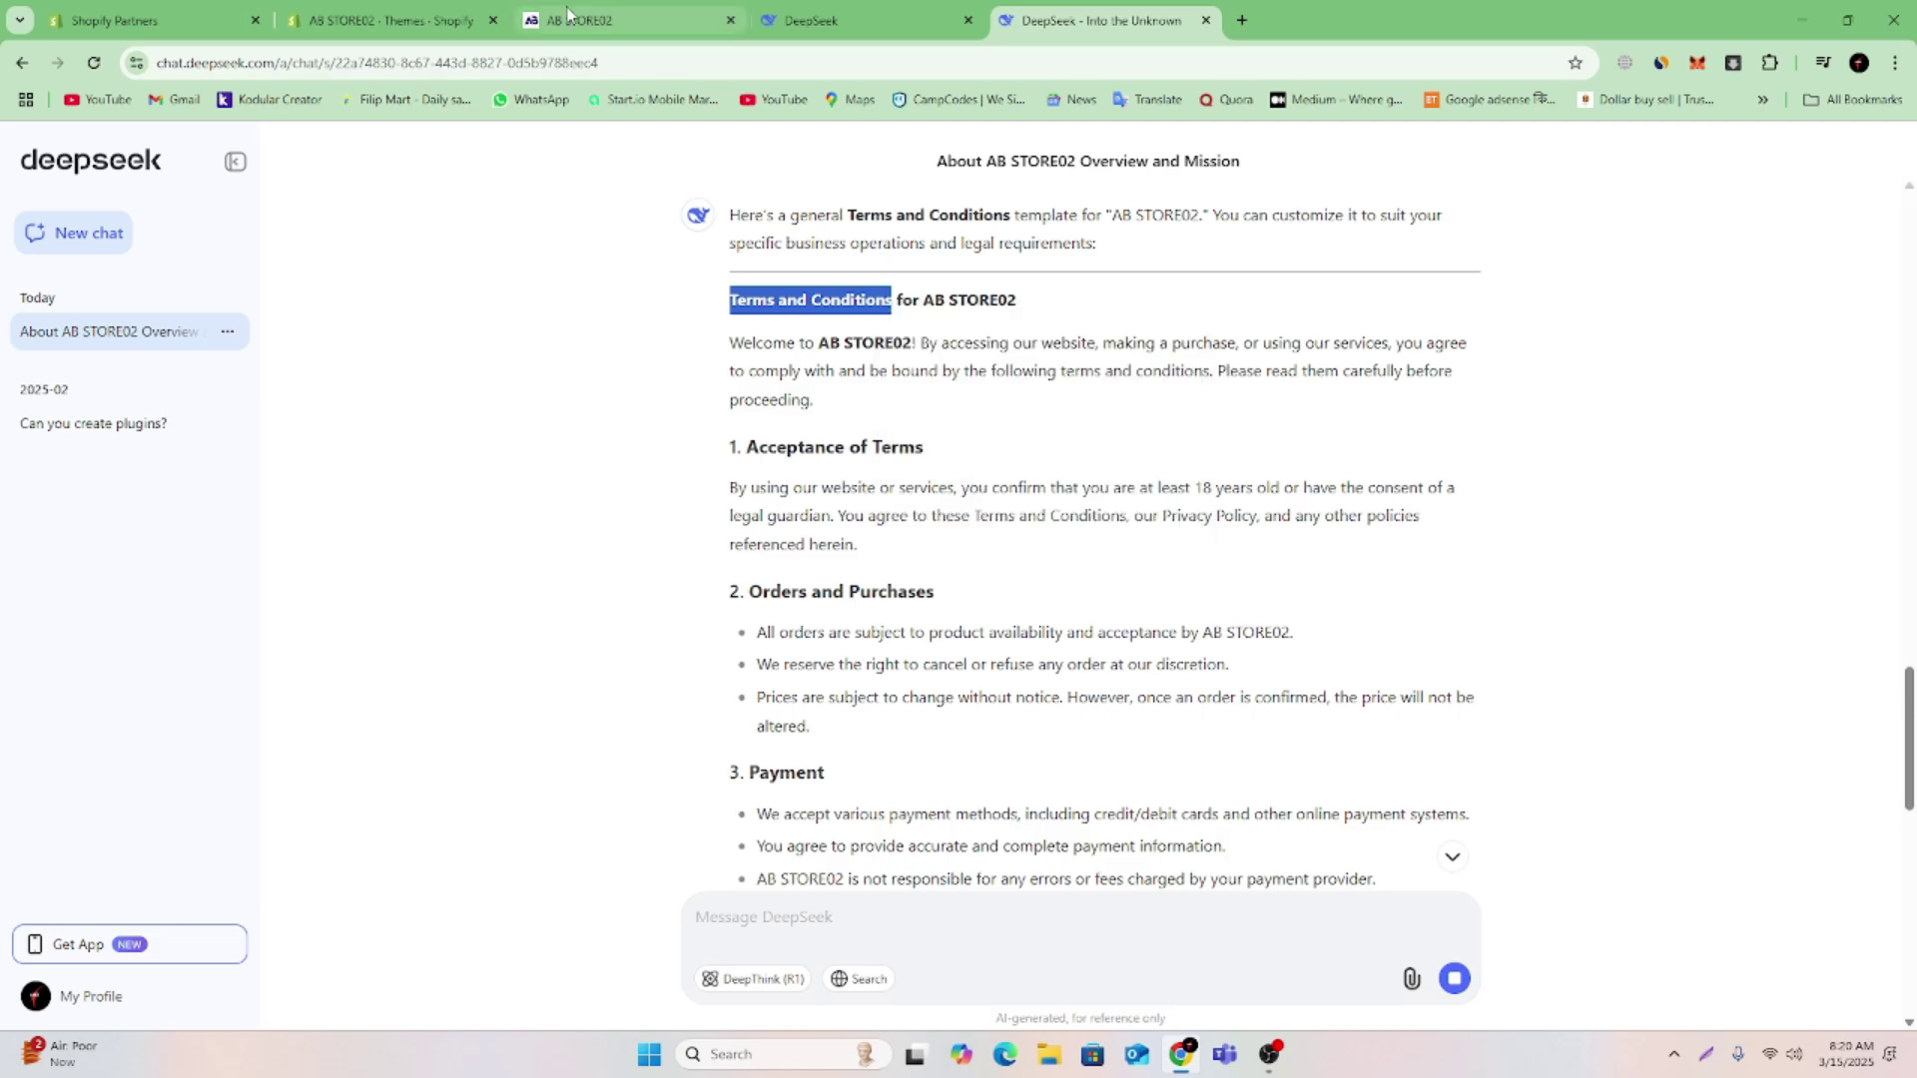
pyautogui.click(405, 18)
pyautogui.rightClick(926, 320)
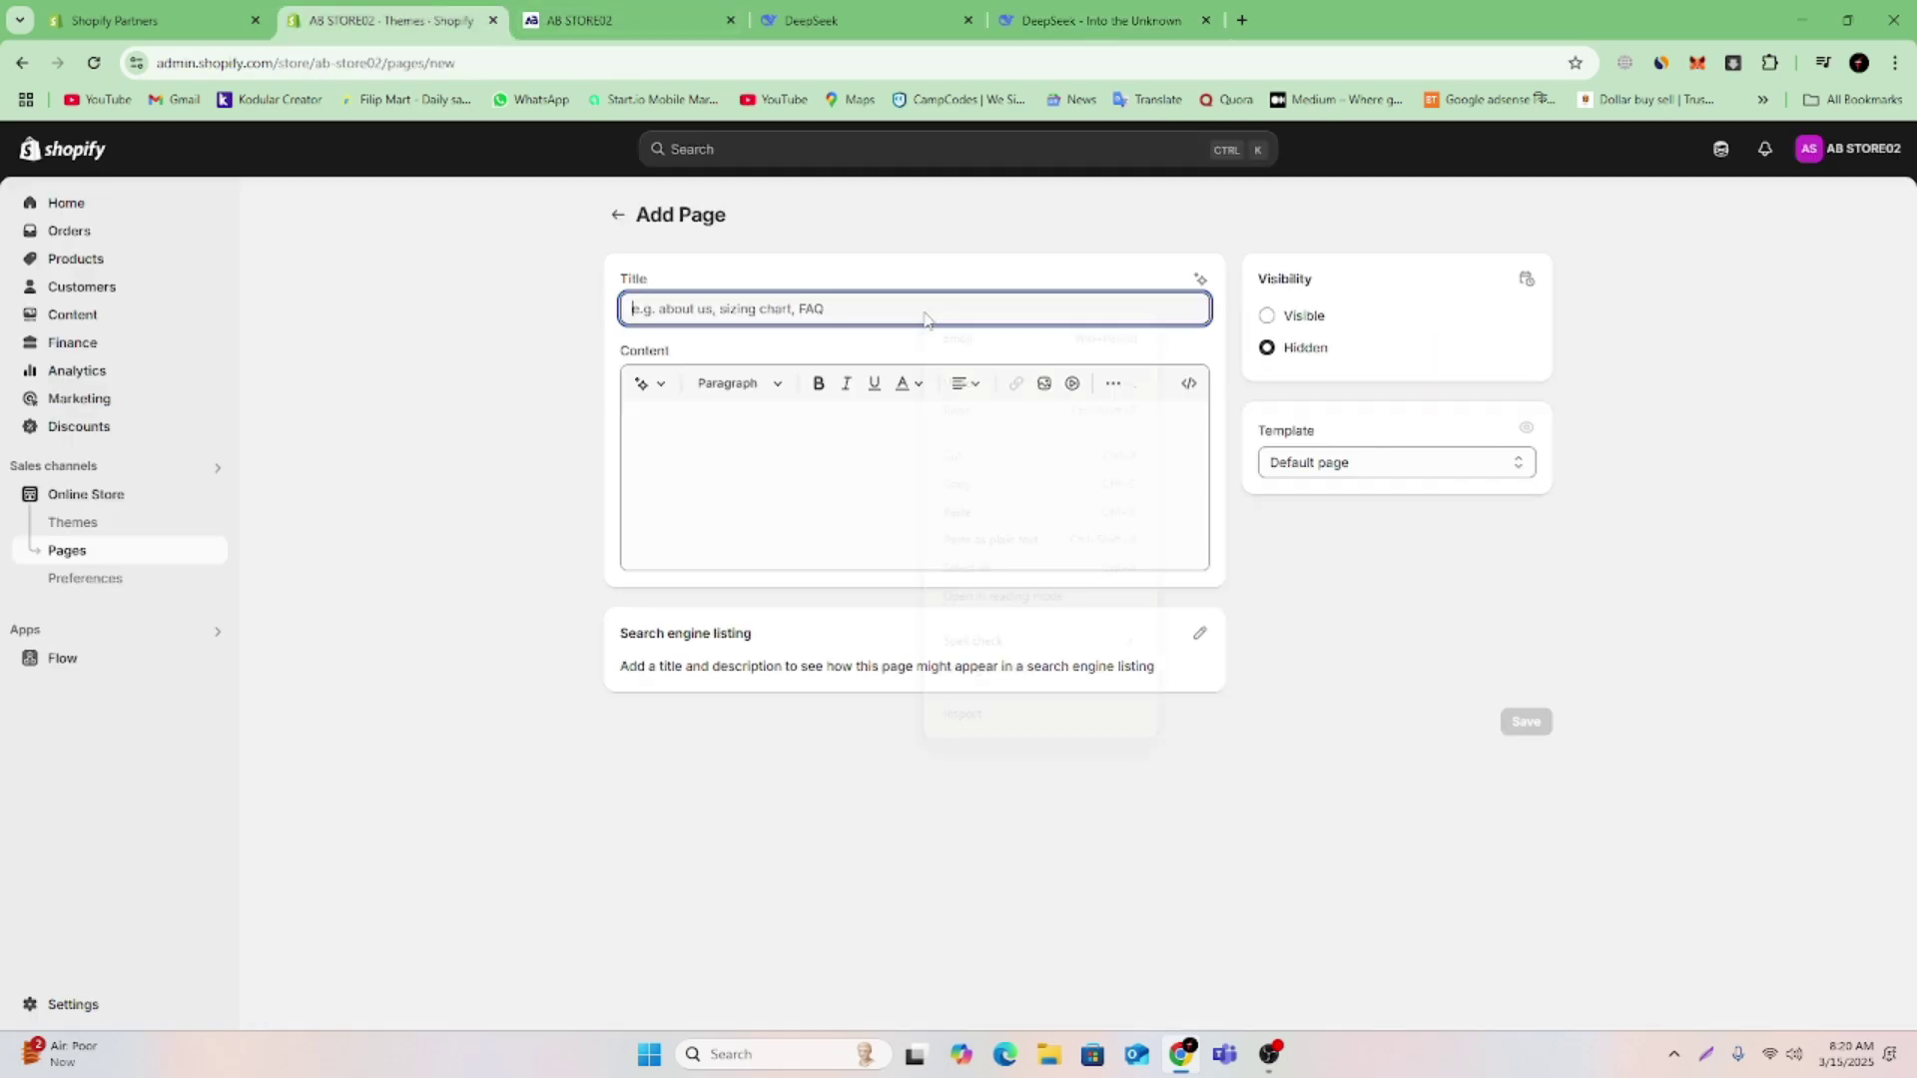
pyautogui.click(954, 510)
# Ready the new page's content for text and switch to the end of DeepSeek's Terms and Conditions answer
pyautogui.click(877, 465)
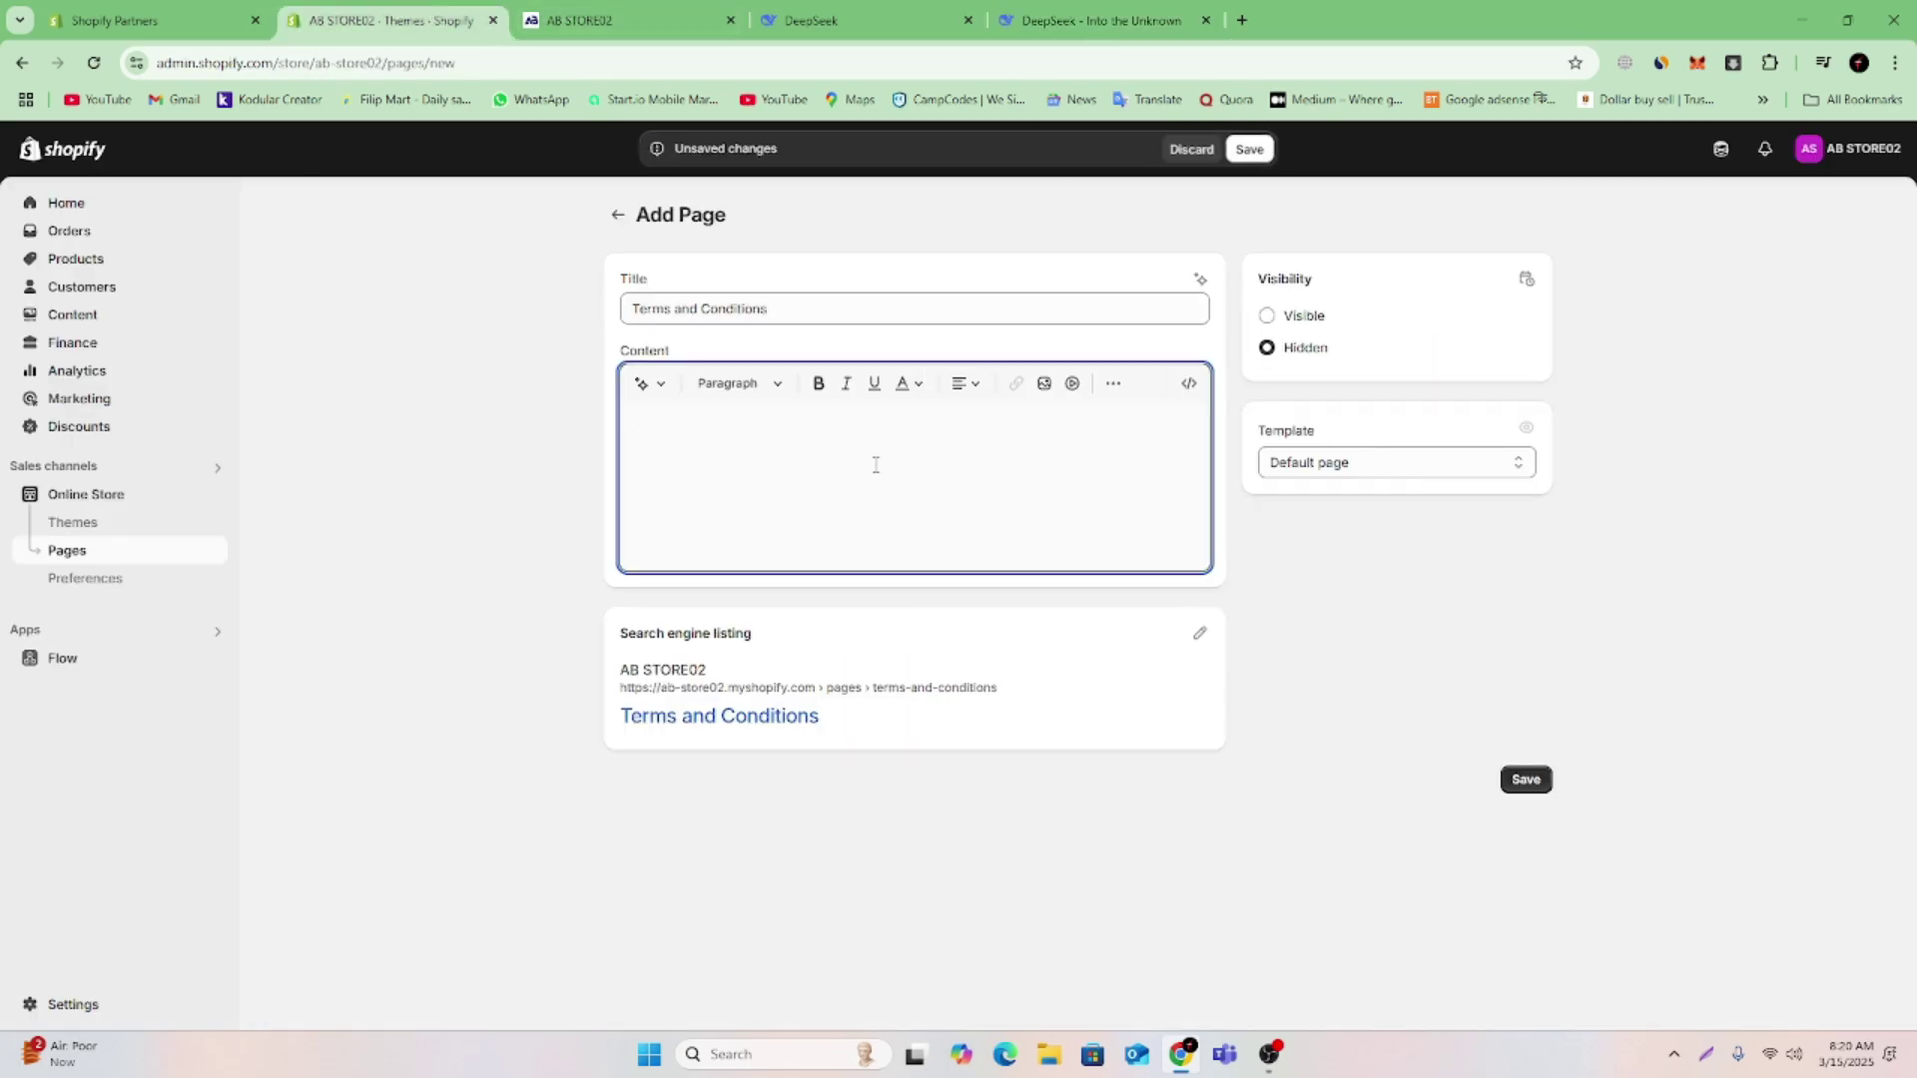
pyautogui.click(891, 20)
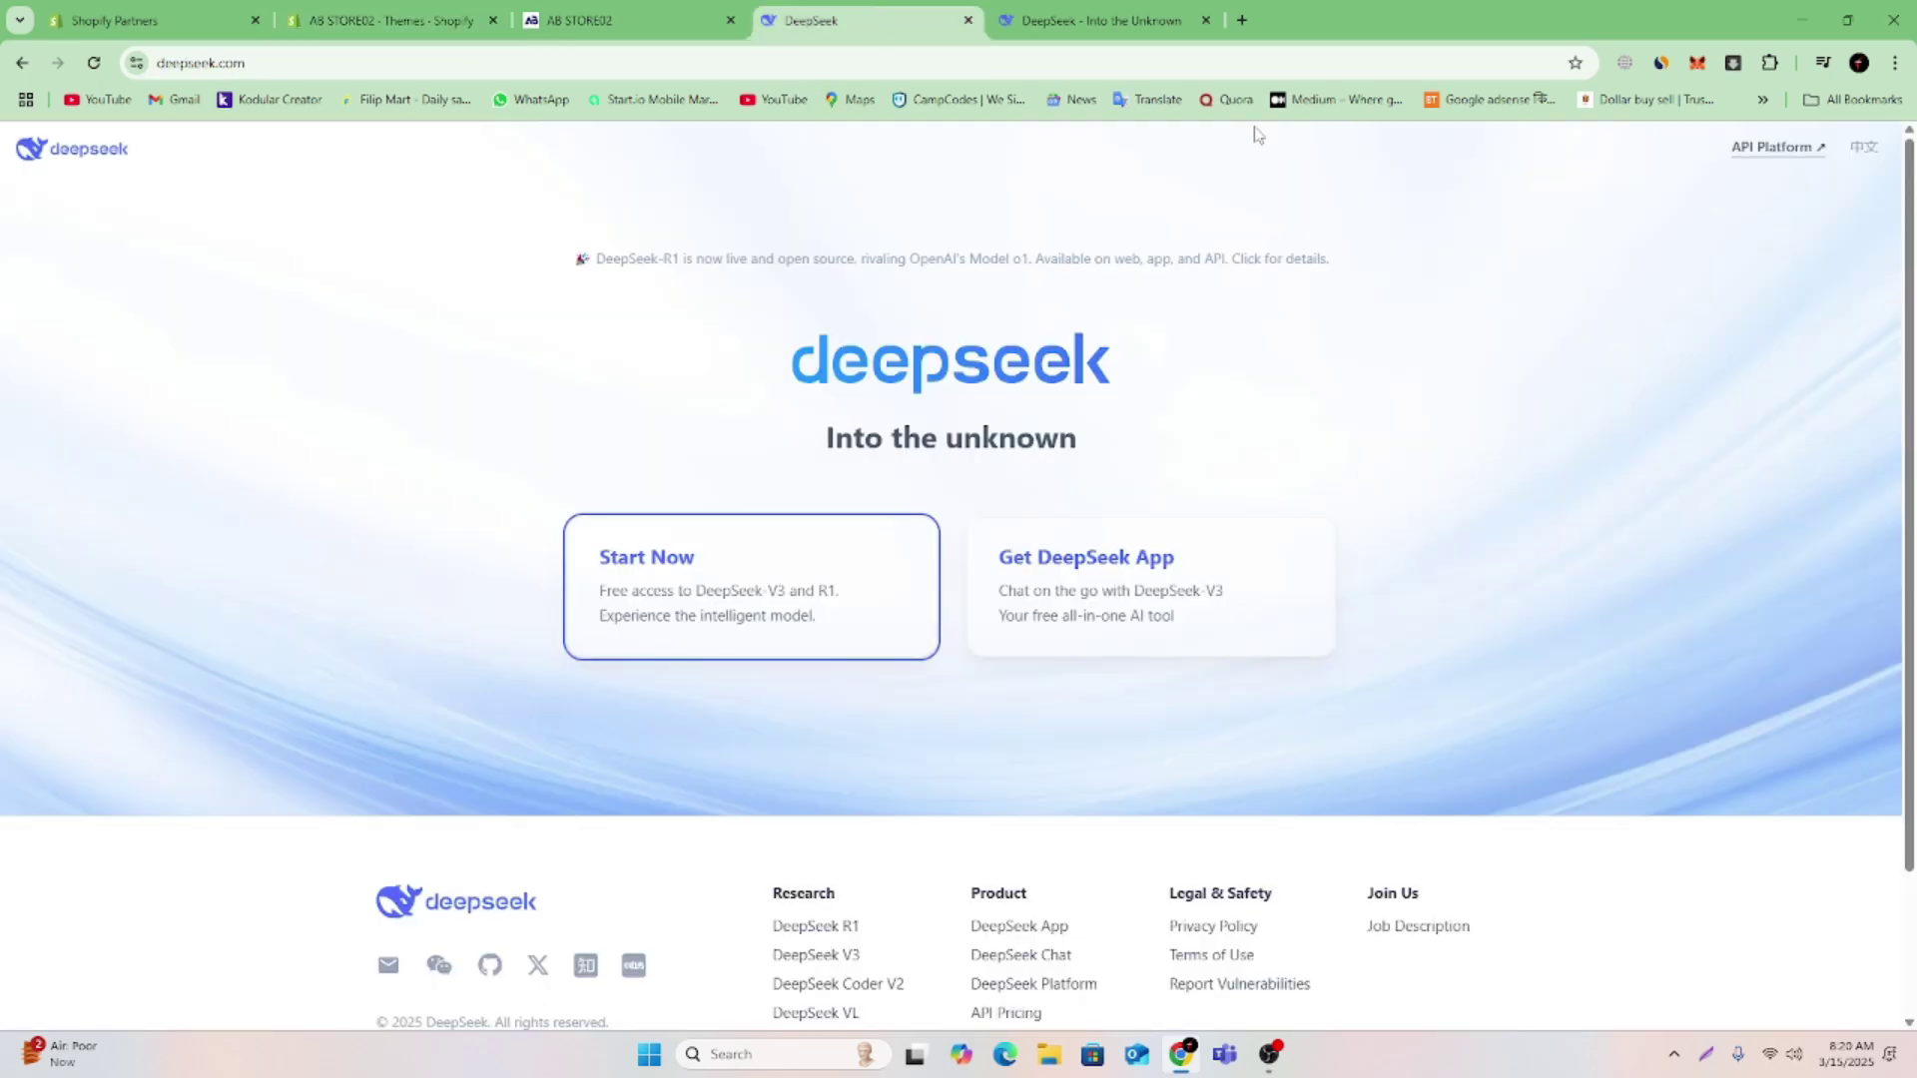
pyautogui.click(1100, 18)
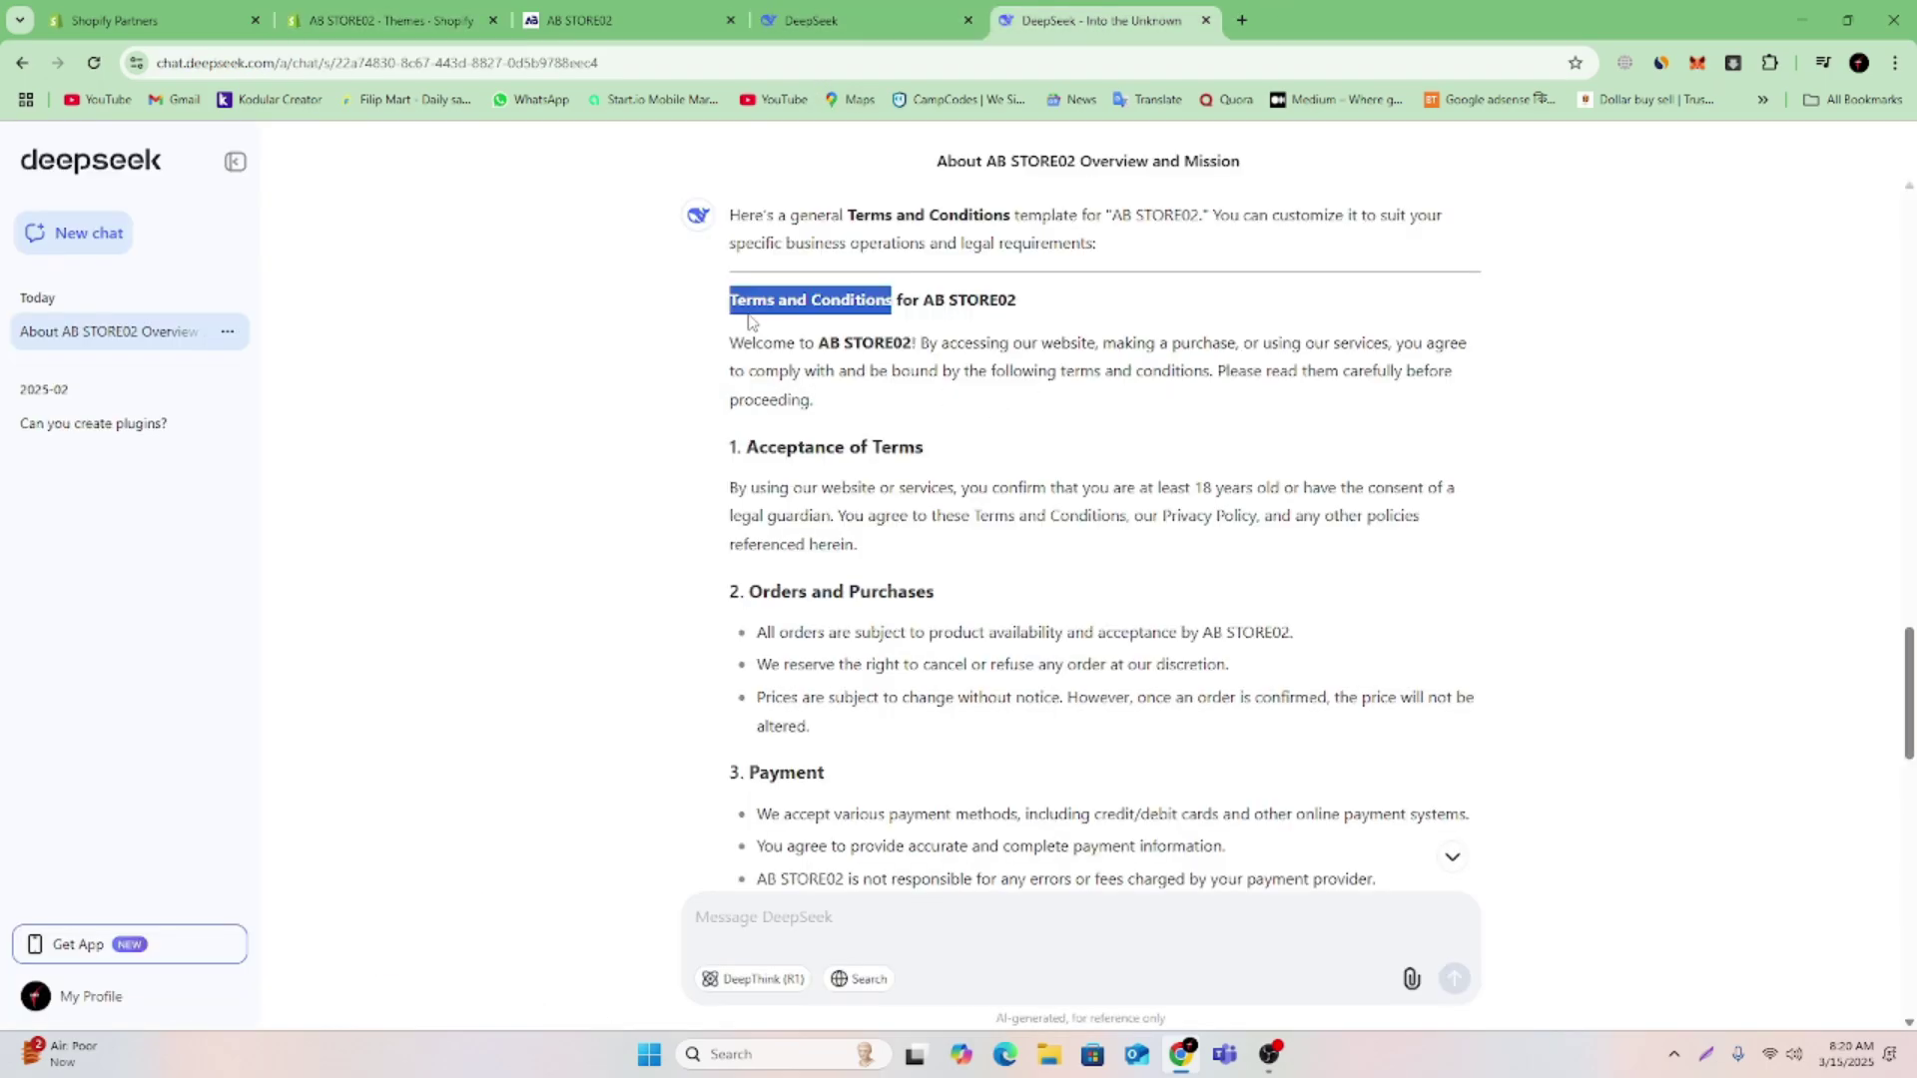
pyautogui.click(835, 373)
pyautogui.scroll(-20, 1130, 428)
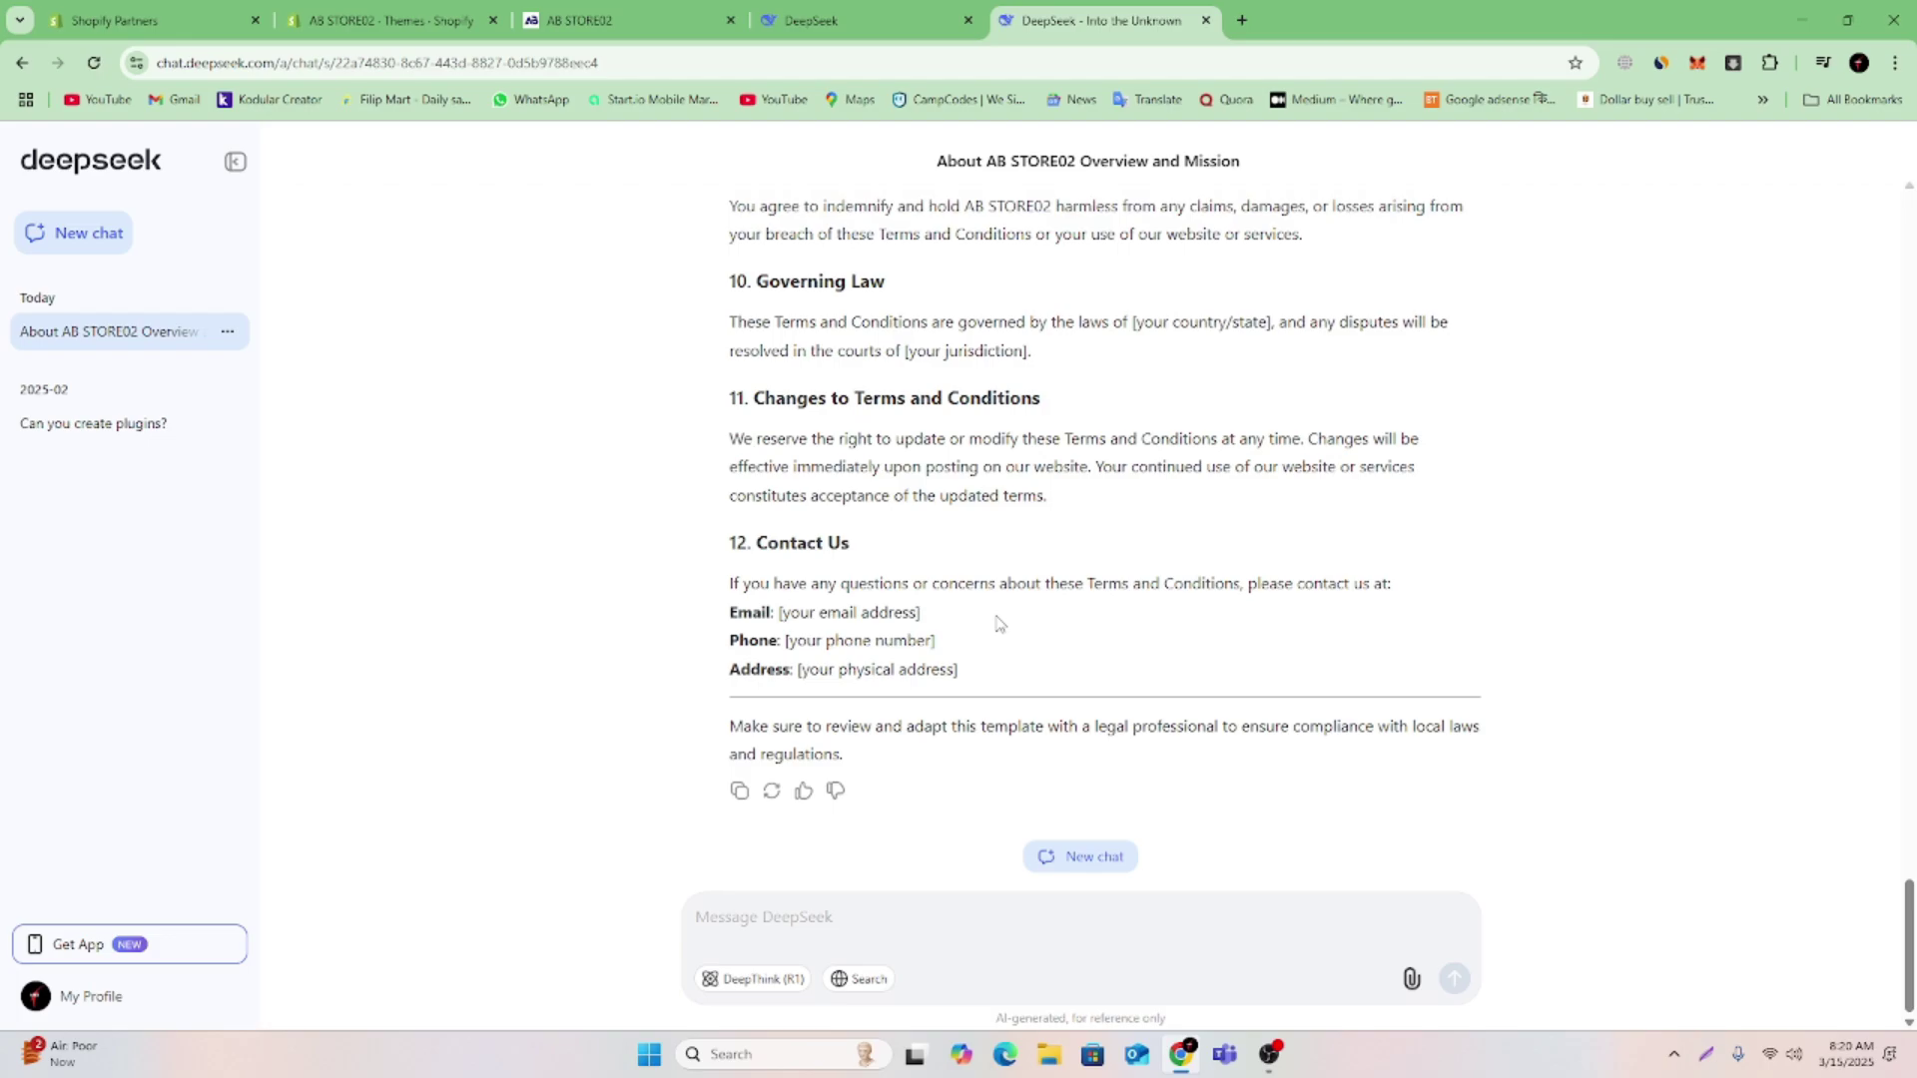
pyautogui.moveTo(975, 672); pyautogui.dragTo(766, 894)
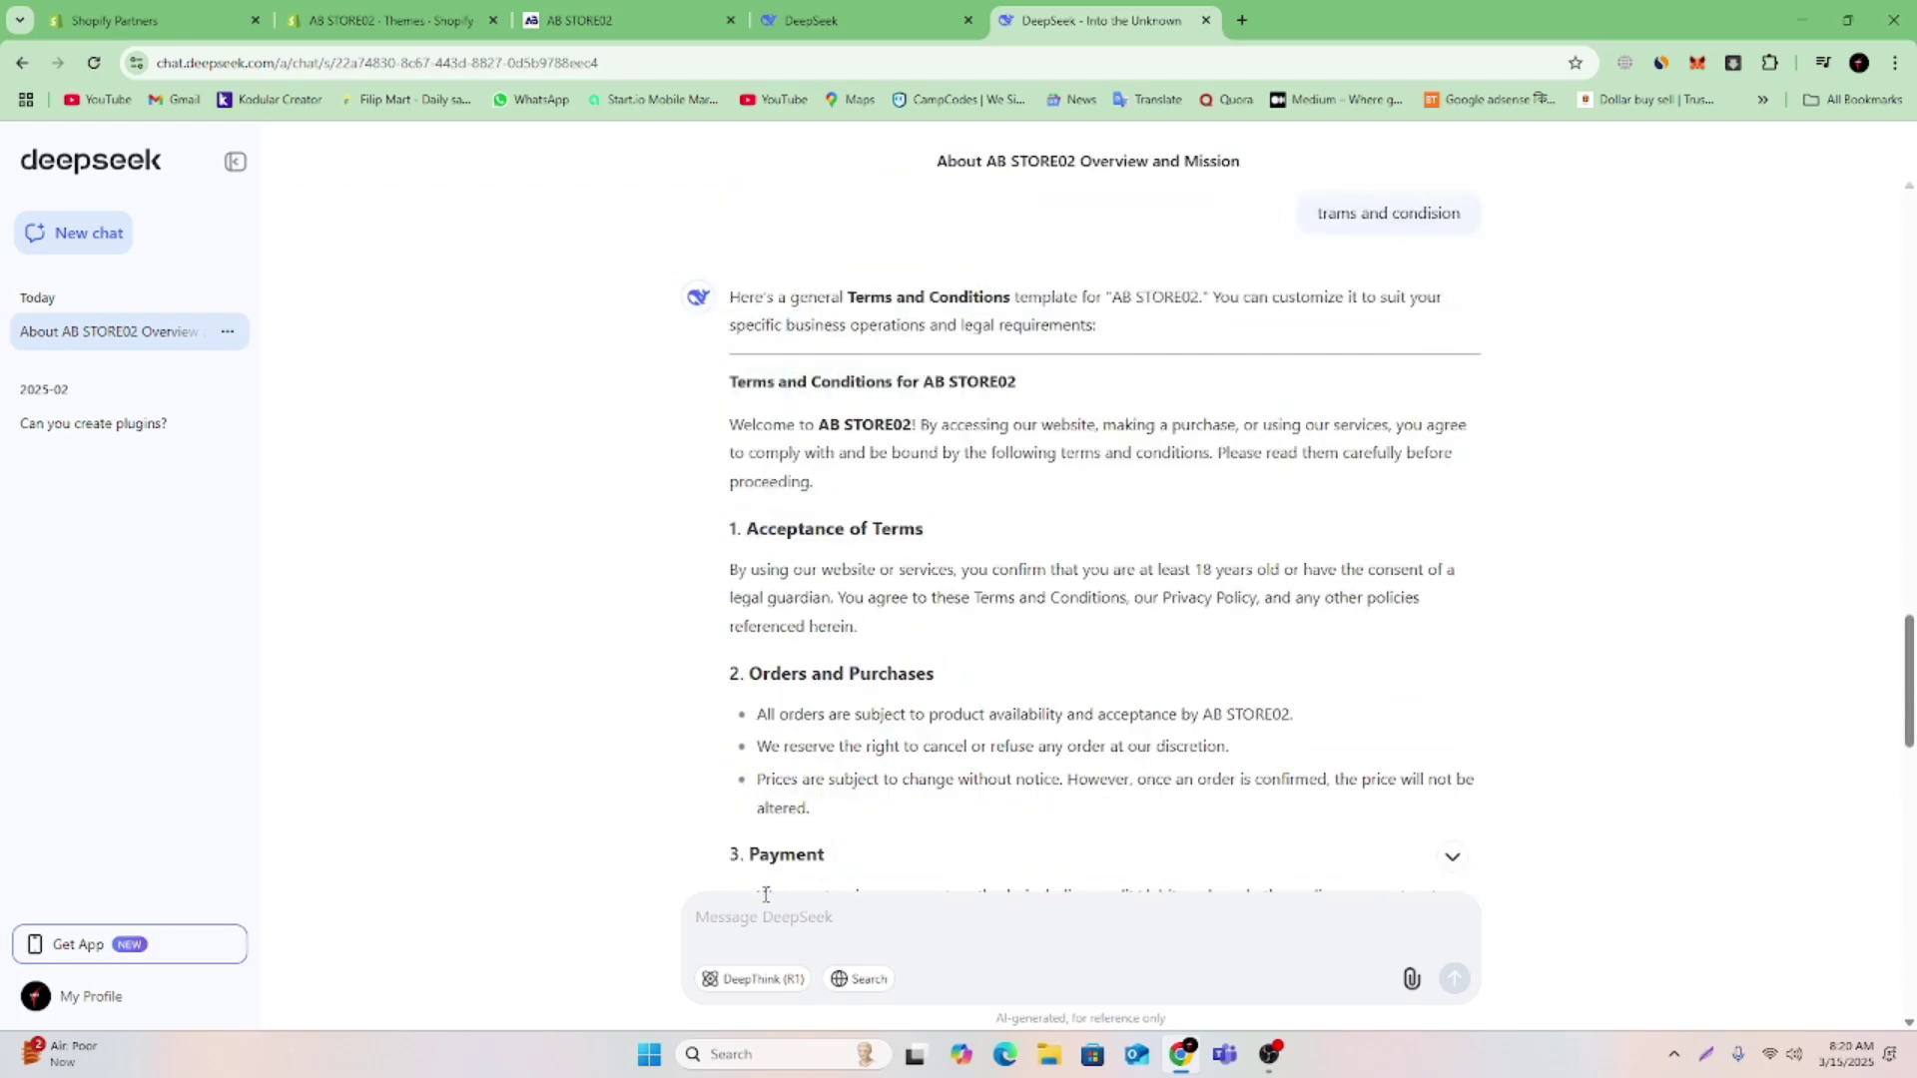
pyautogui.moveTo(634, 935); pyautogui.dragTo(1526, 849)
pyautogui.click(1405, 689)
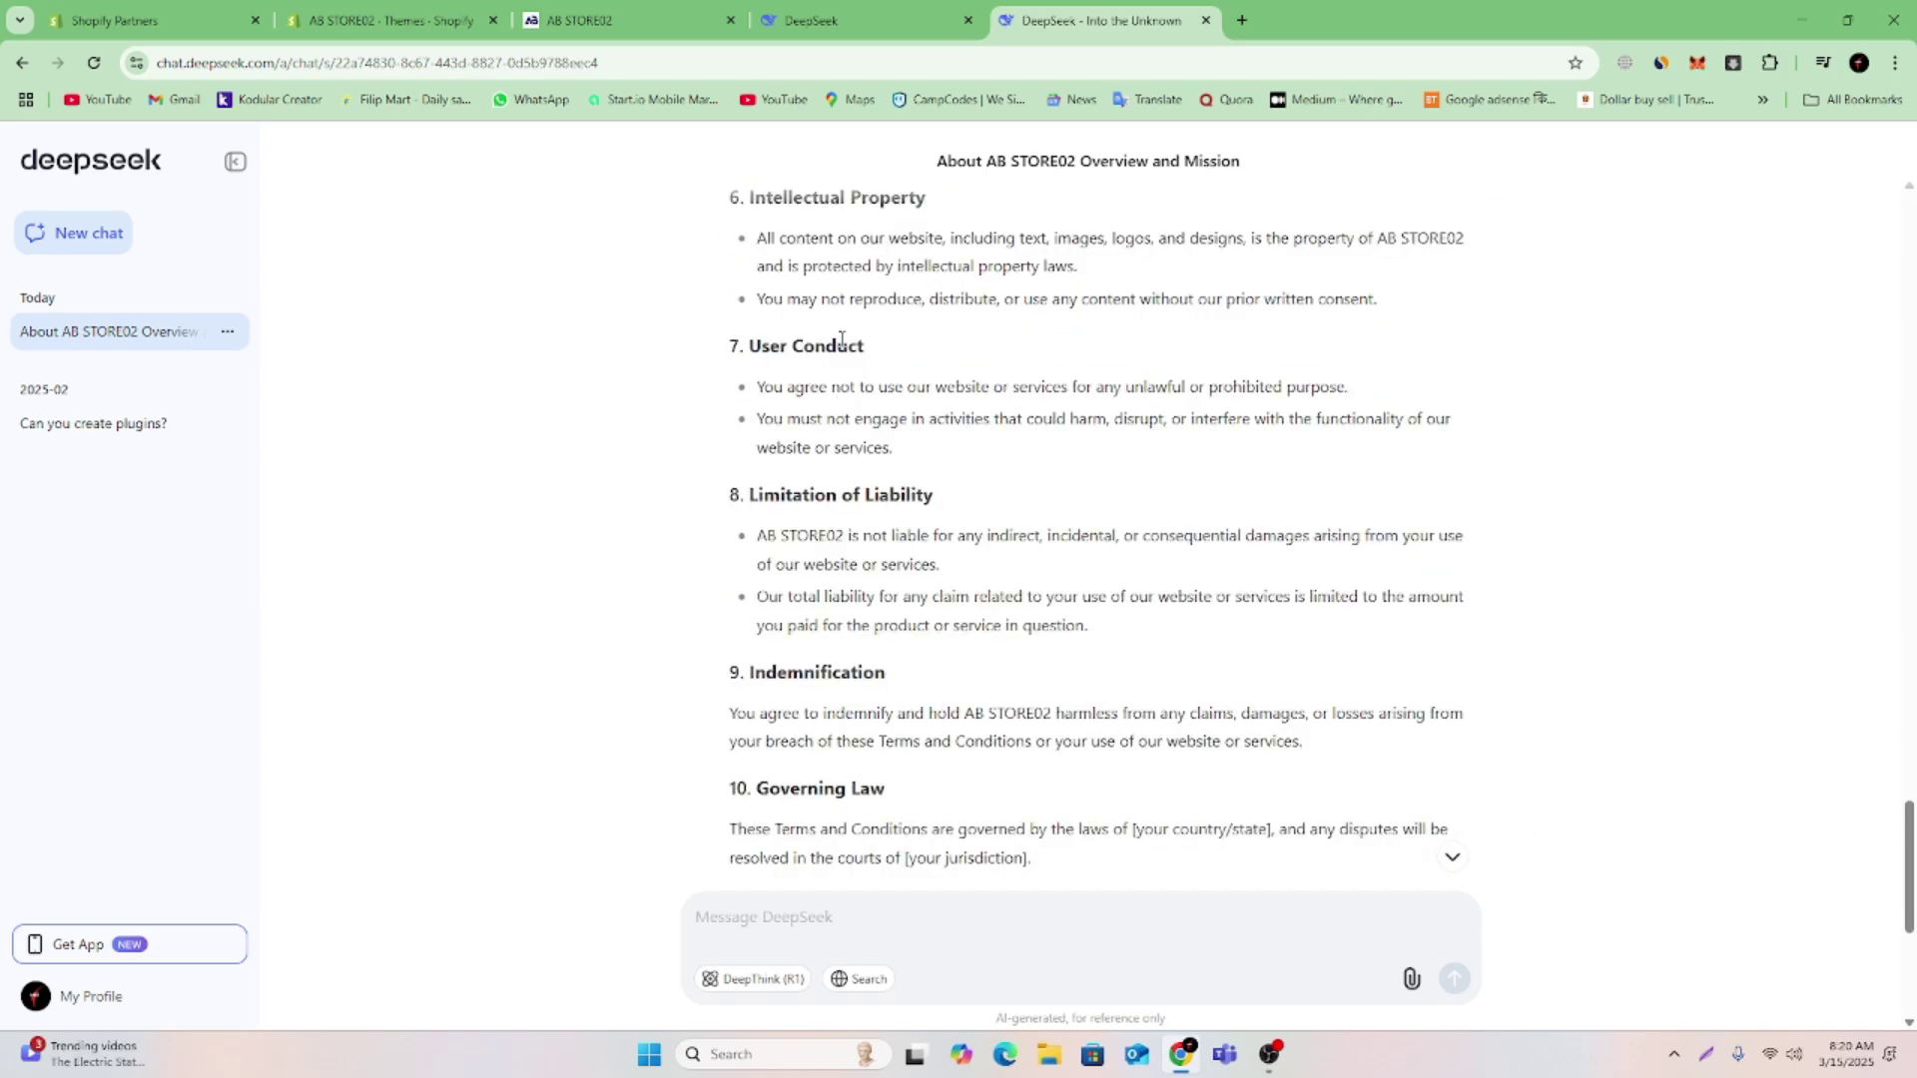
pyautogui.scroll(-4, 834, 330)
pyautogui.scroll(-1, 834, 330)
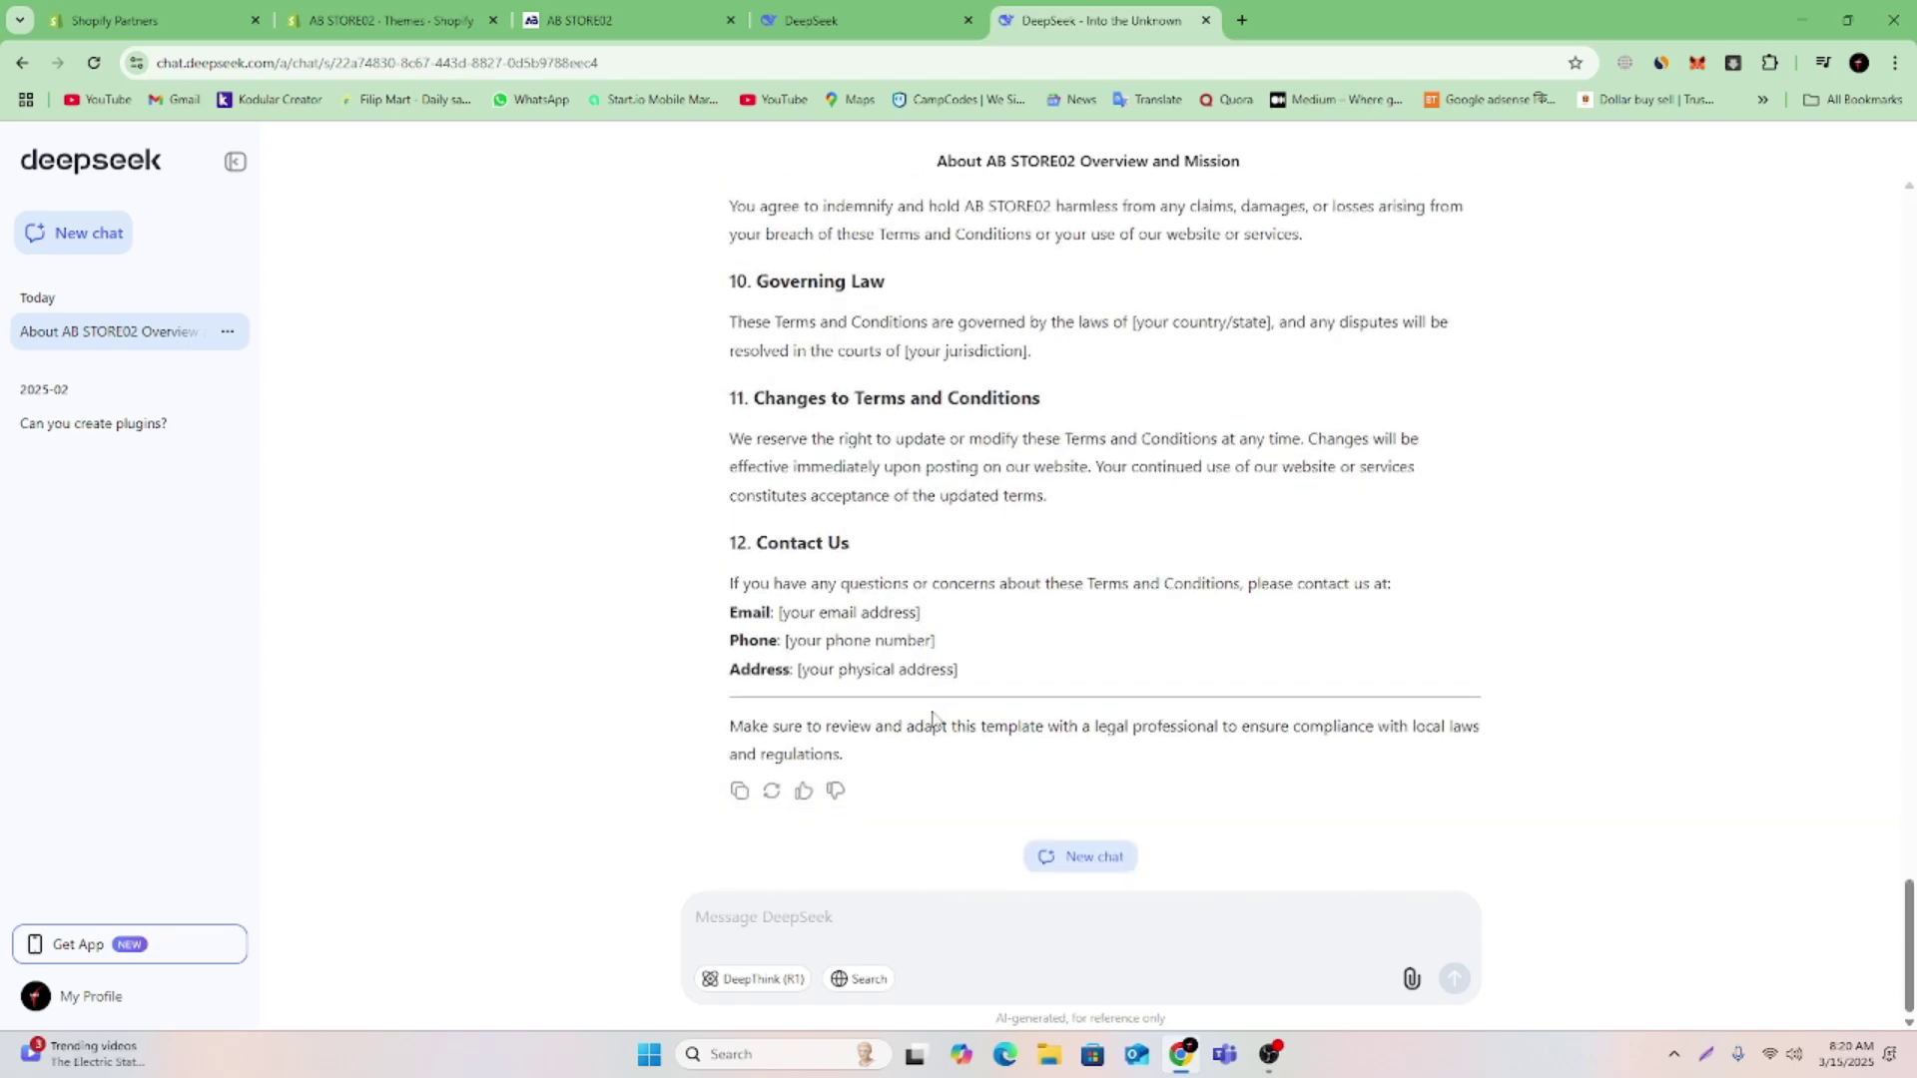
# Copy DeepSeek's terms, from the "Terms and Conditions for AB STORE02" line through the contact details, into the Shopify page's content
pyautogui.moveTo(961, 679); pyautogui.dragTo(734, 280)
pyautogui.rightClick(748, 289)
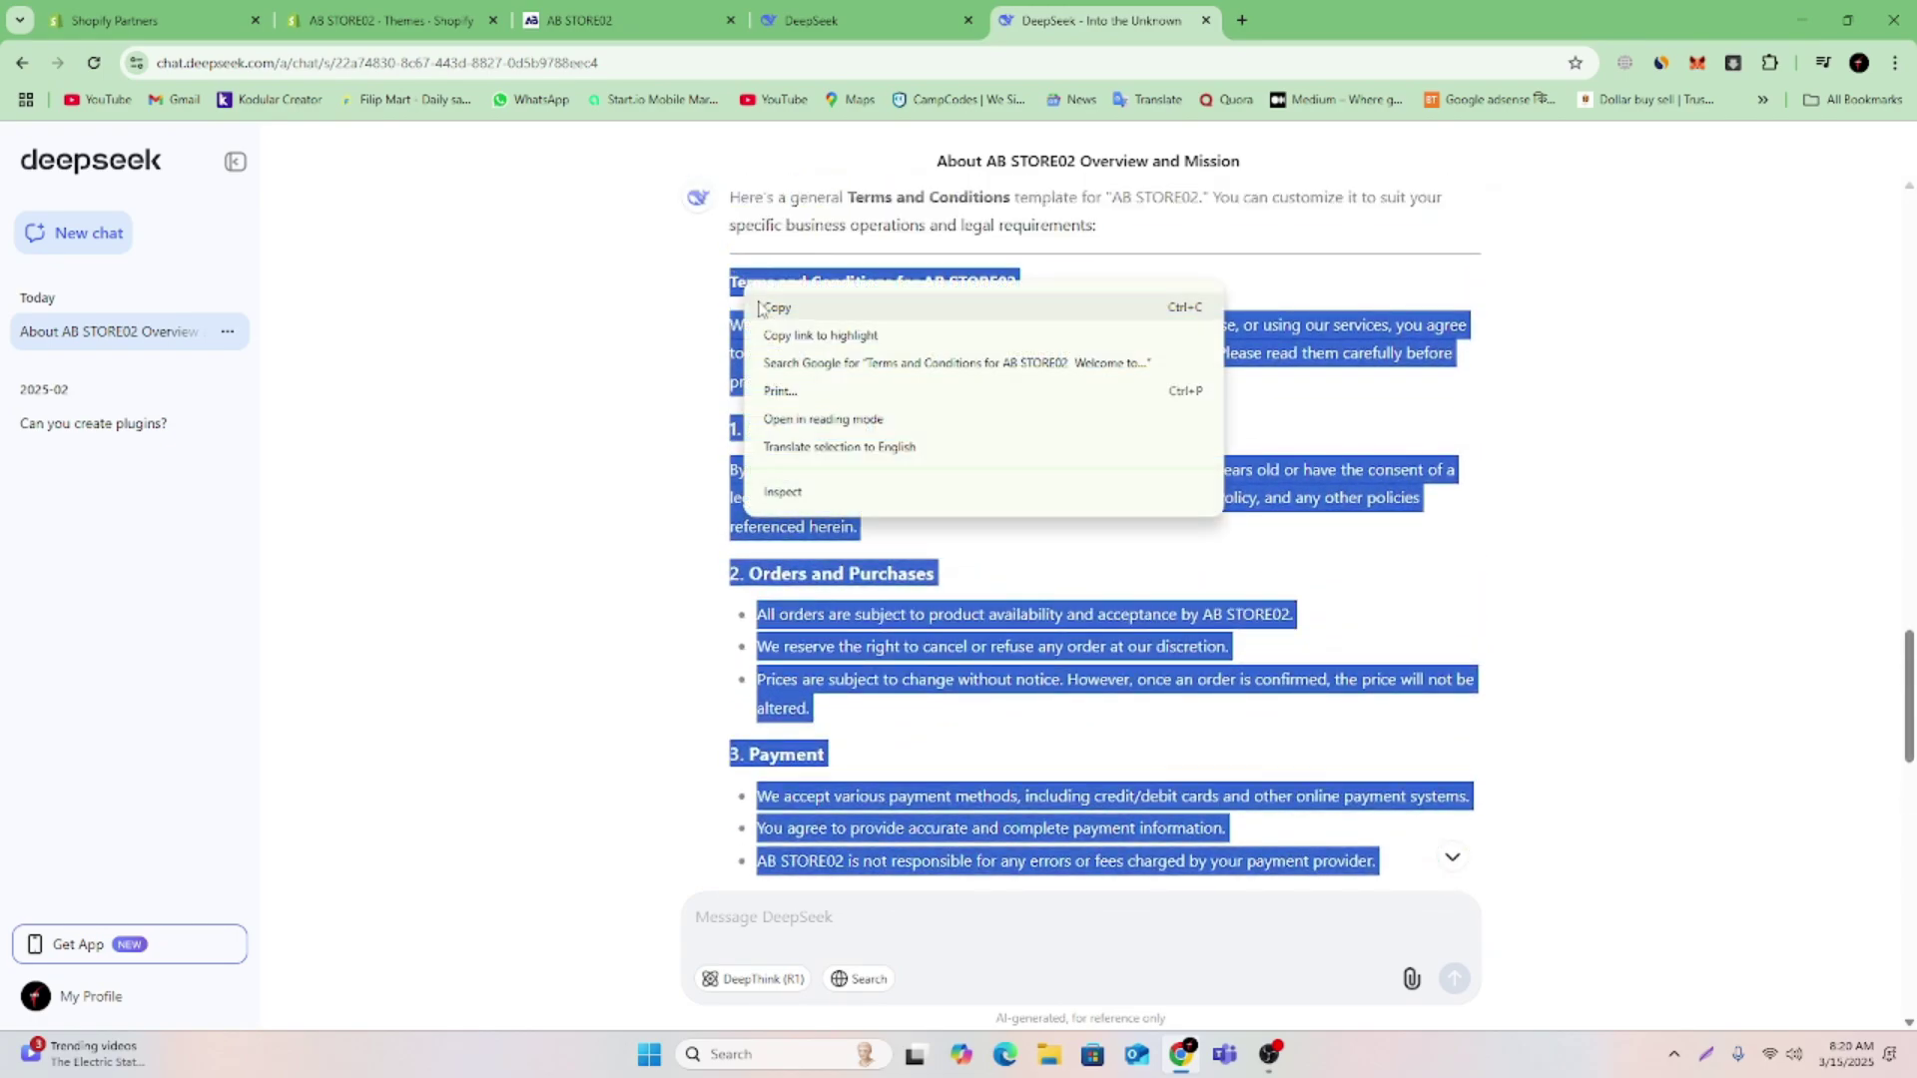
pyautogui.click(779, 308)
pyautogui.click(390, 19)
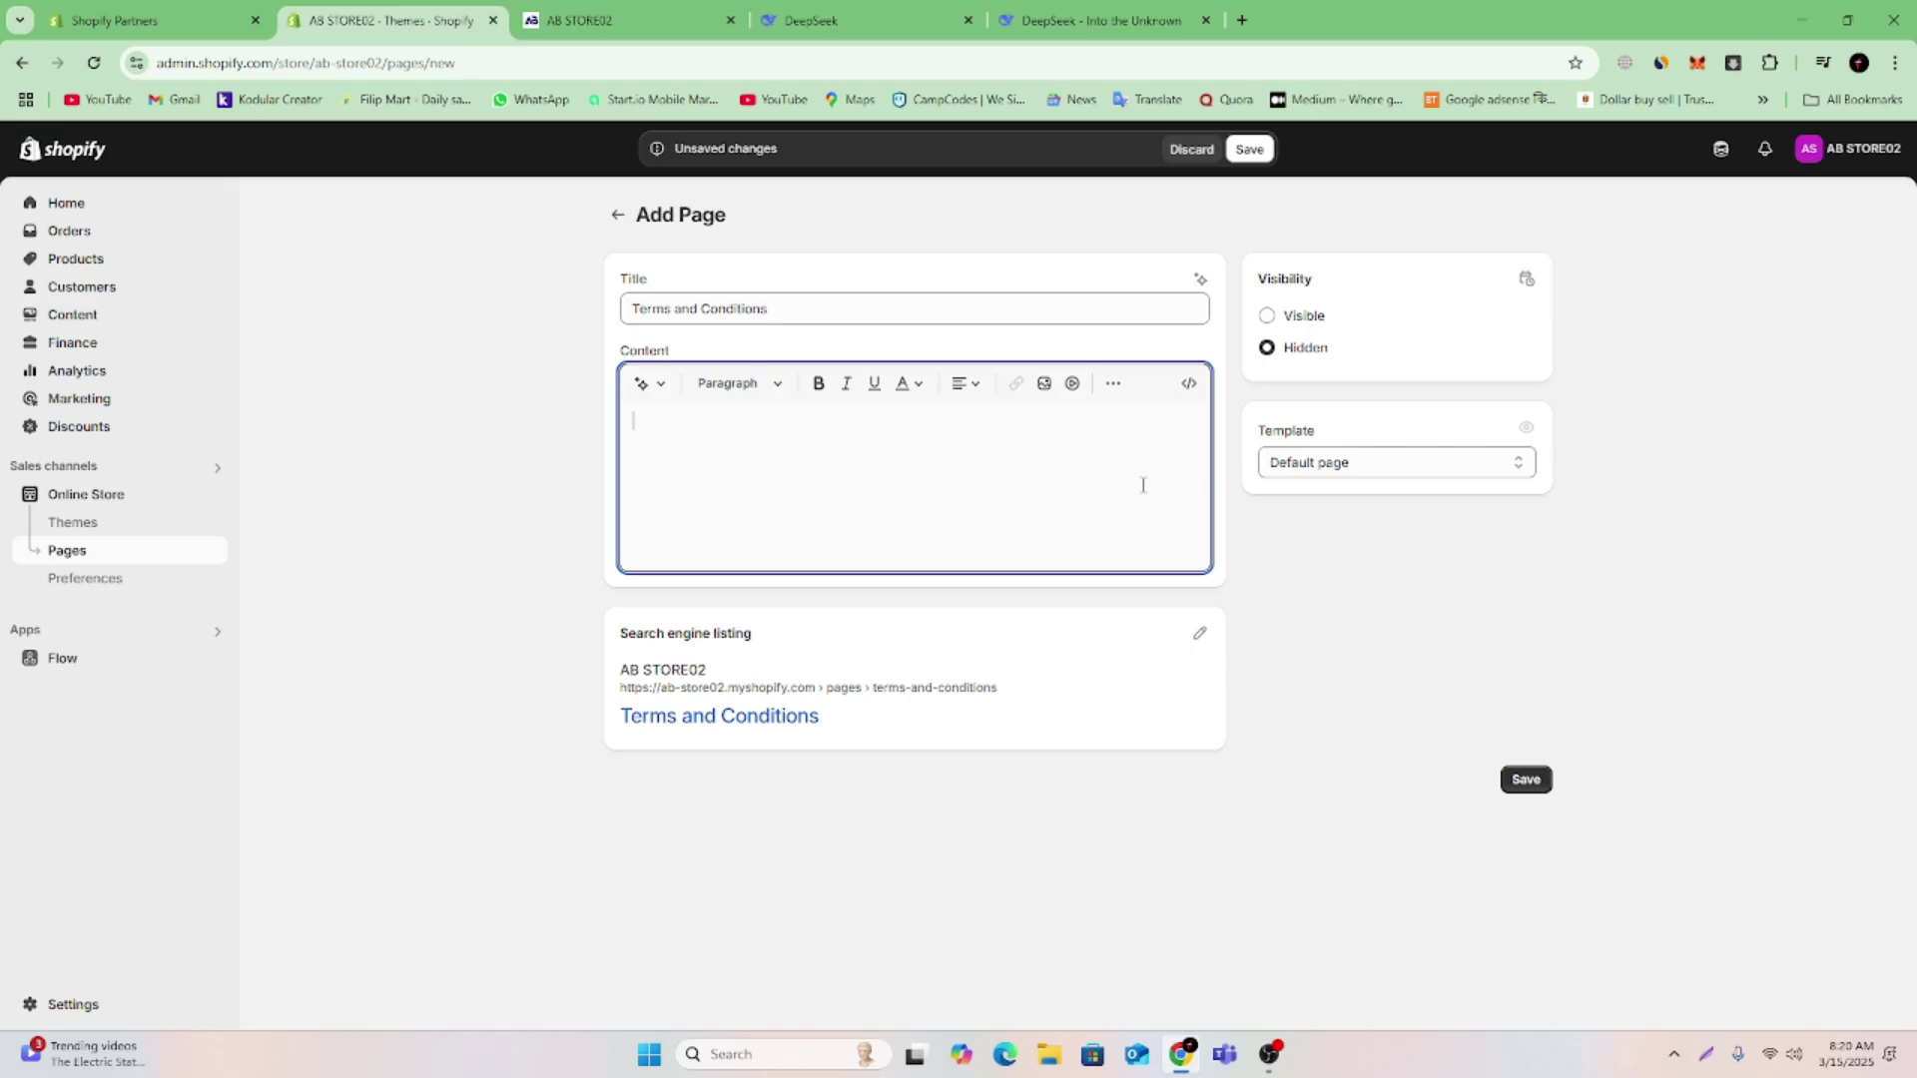
pyautogui.hotkey('ctrl', 'v')
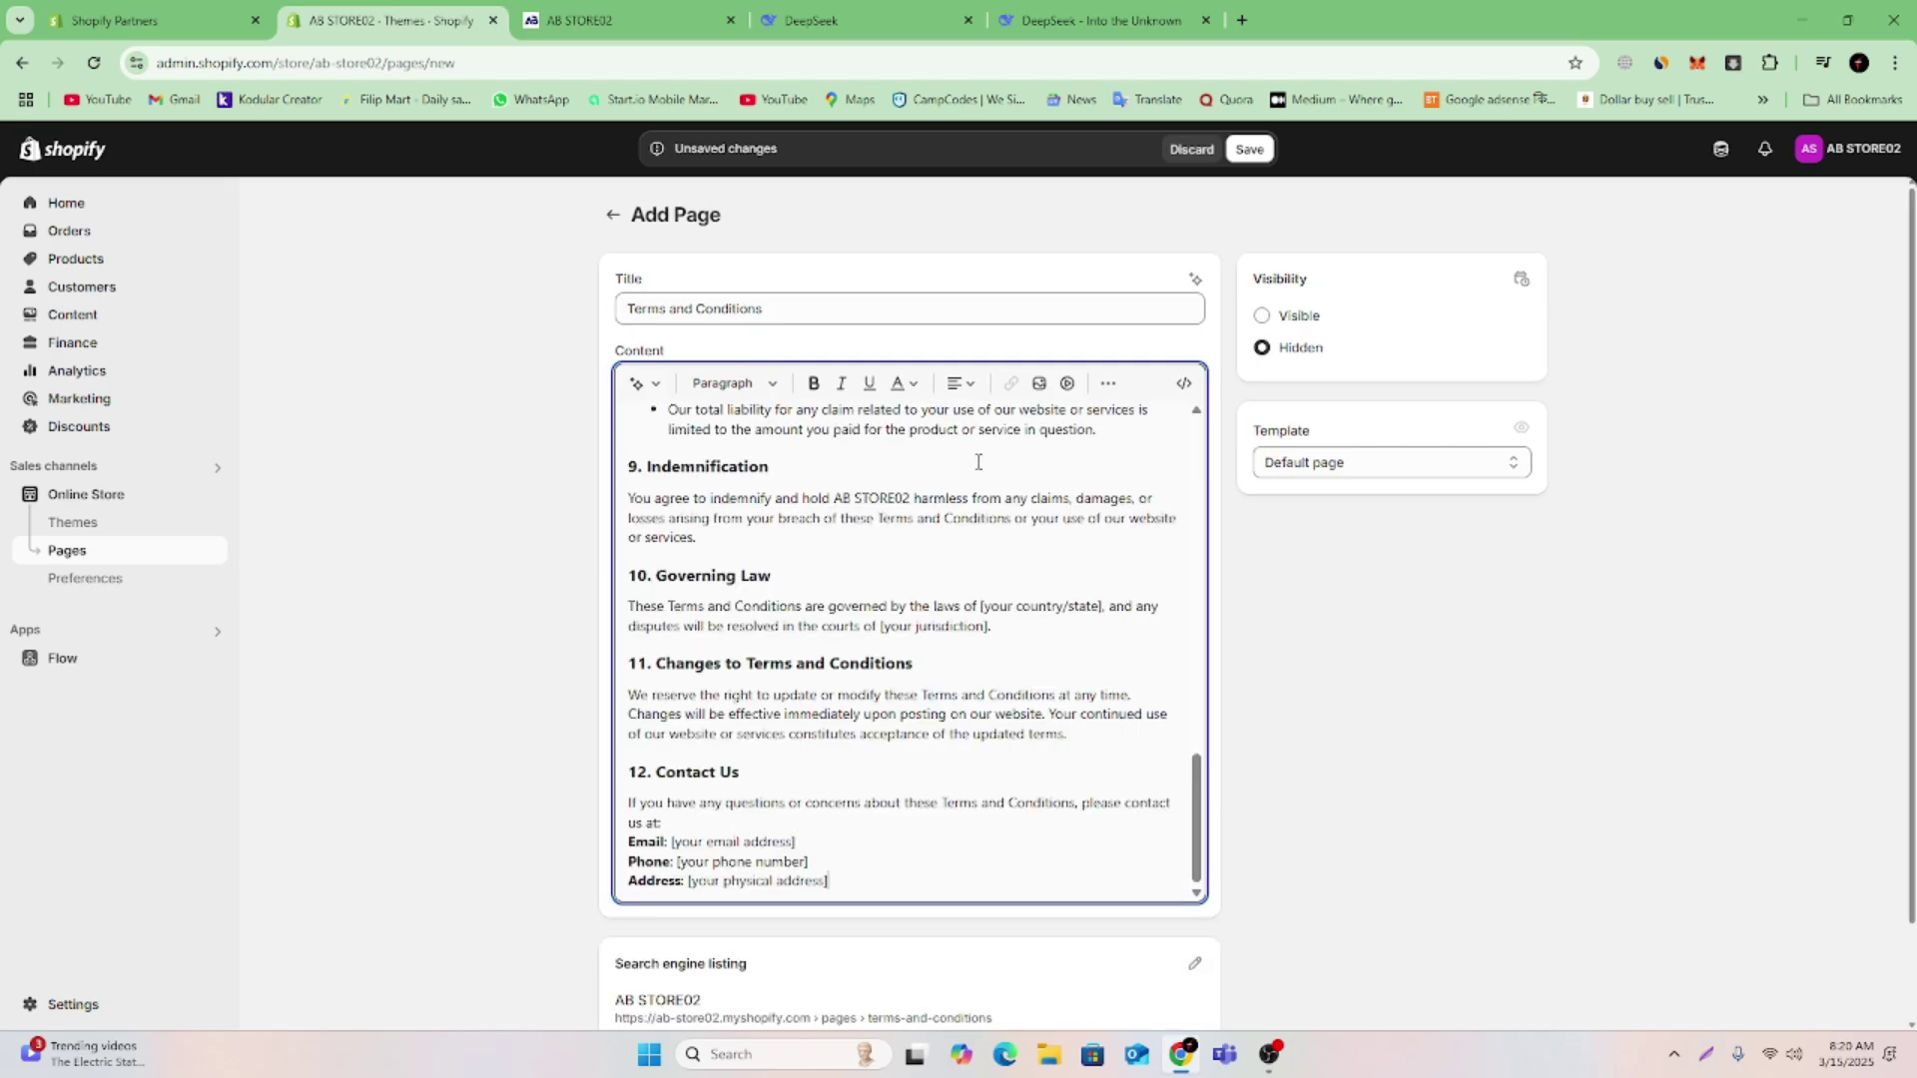
# Format the "Terms and Conditions for AB STORE02" line in the content as Heading 2
pyautogui.scroll(13, 968, 494)
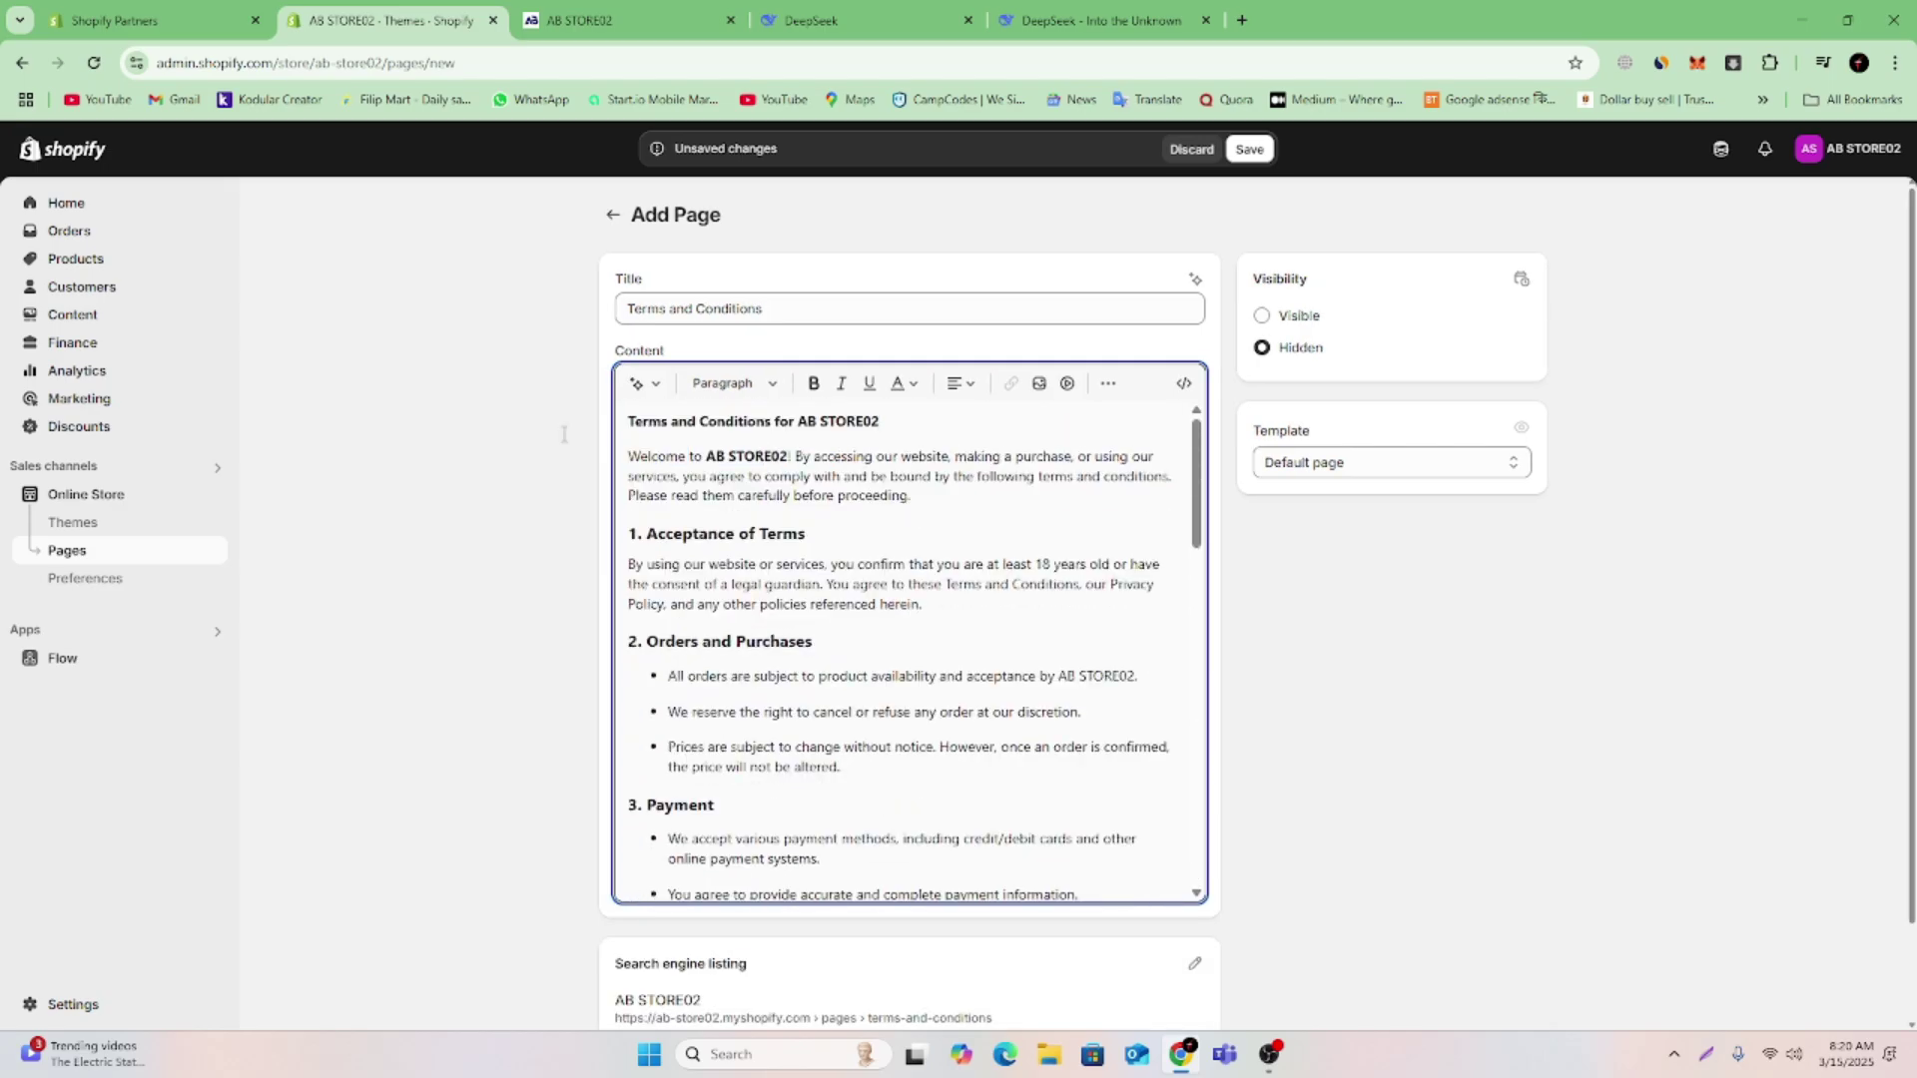
pyautogui.tripleClick(749, 420)
pyautogui.click(772, 385)
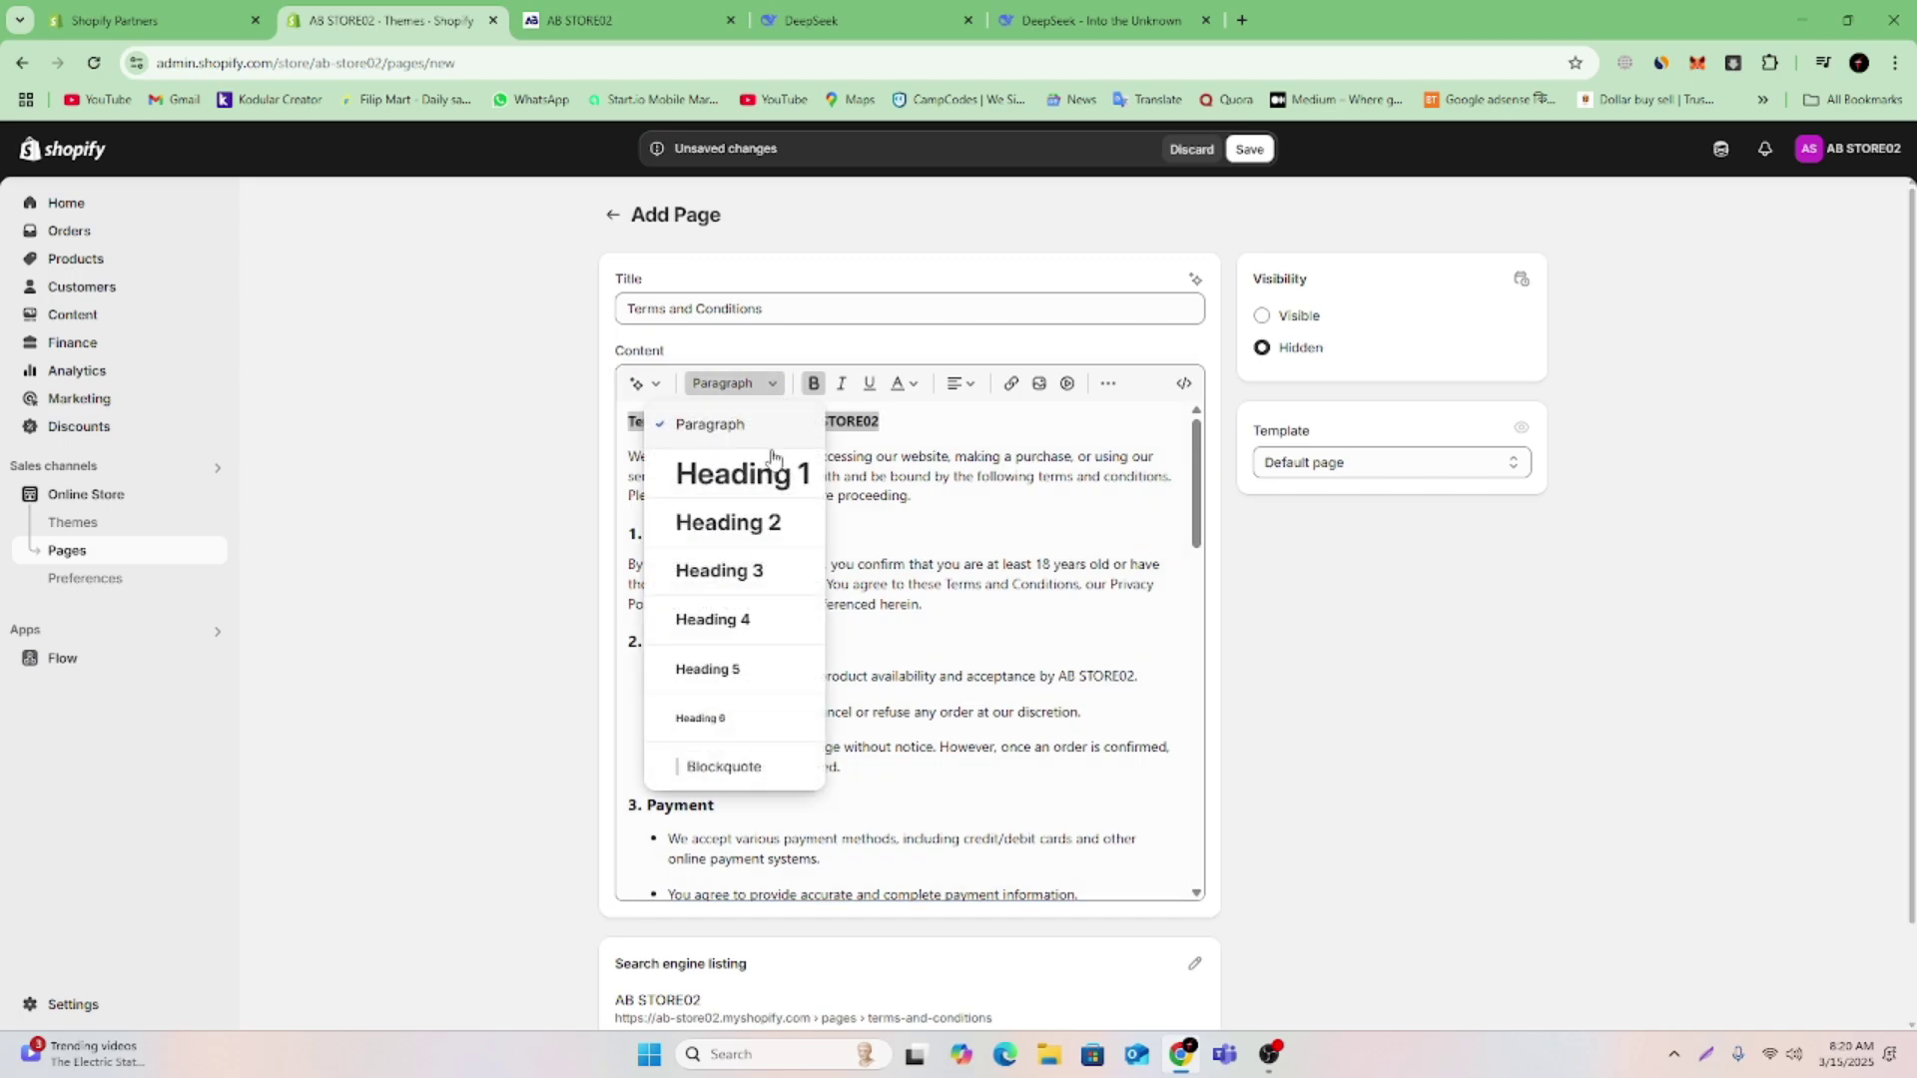
pyautogui.click(779, 522)
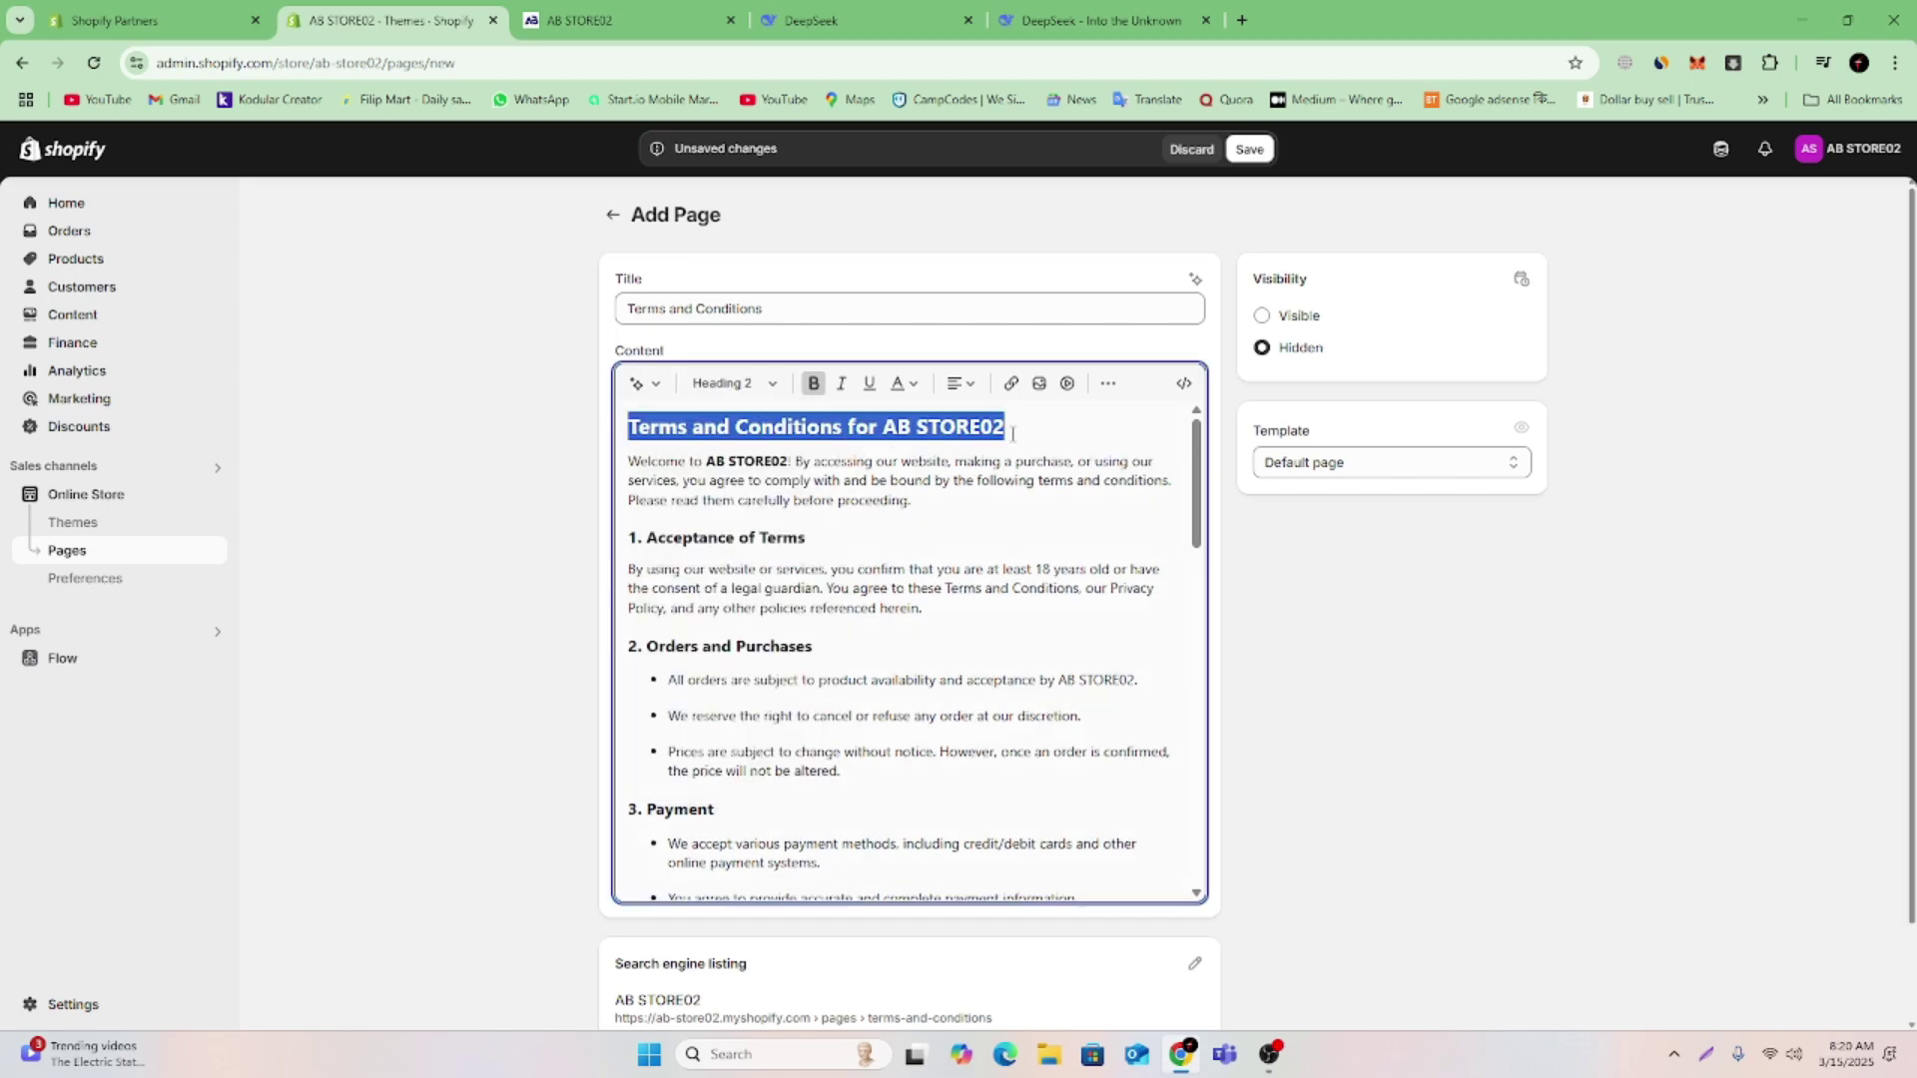
pyautogui.click(1063, 424)
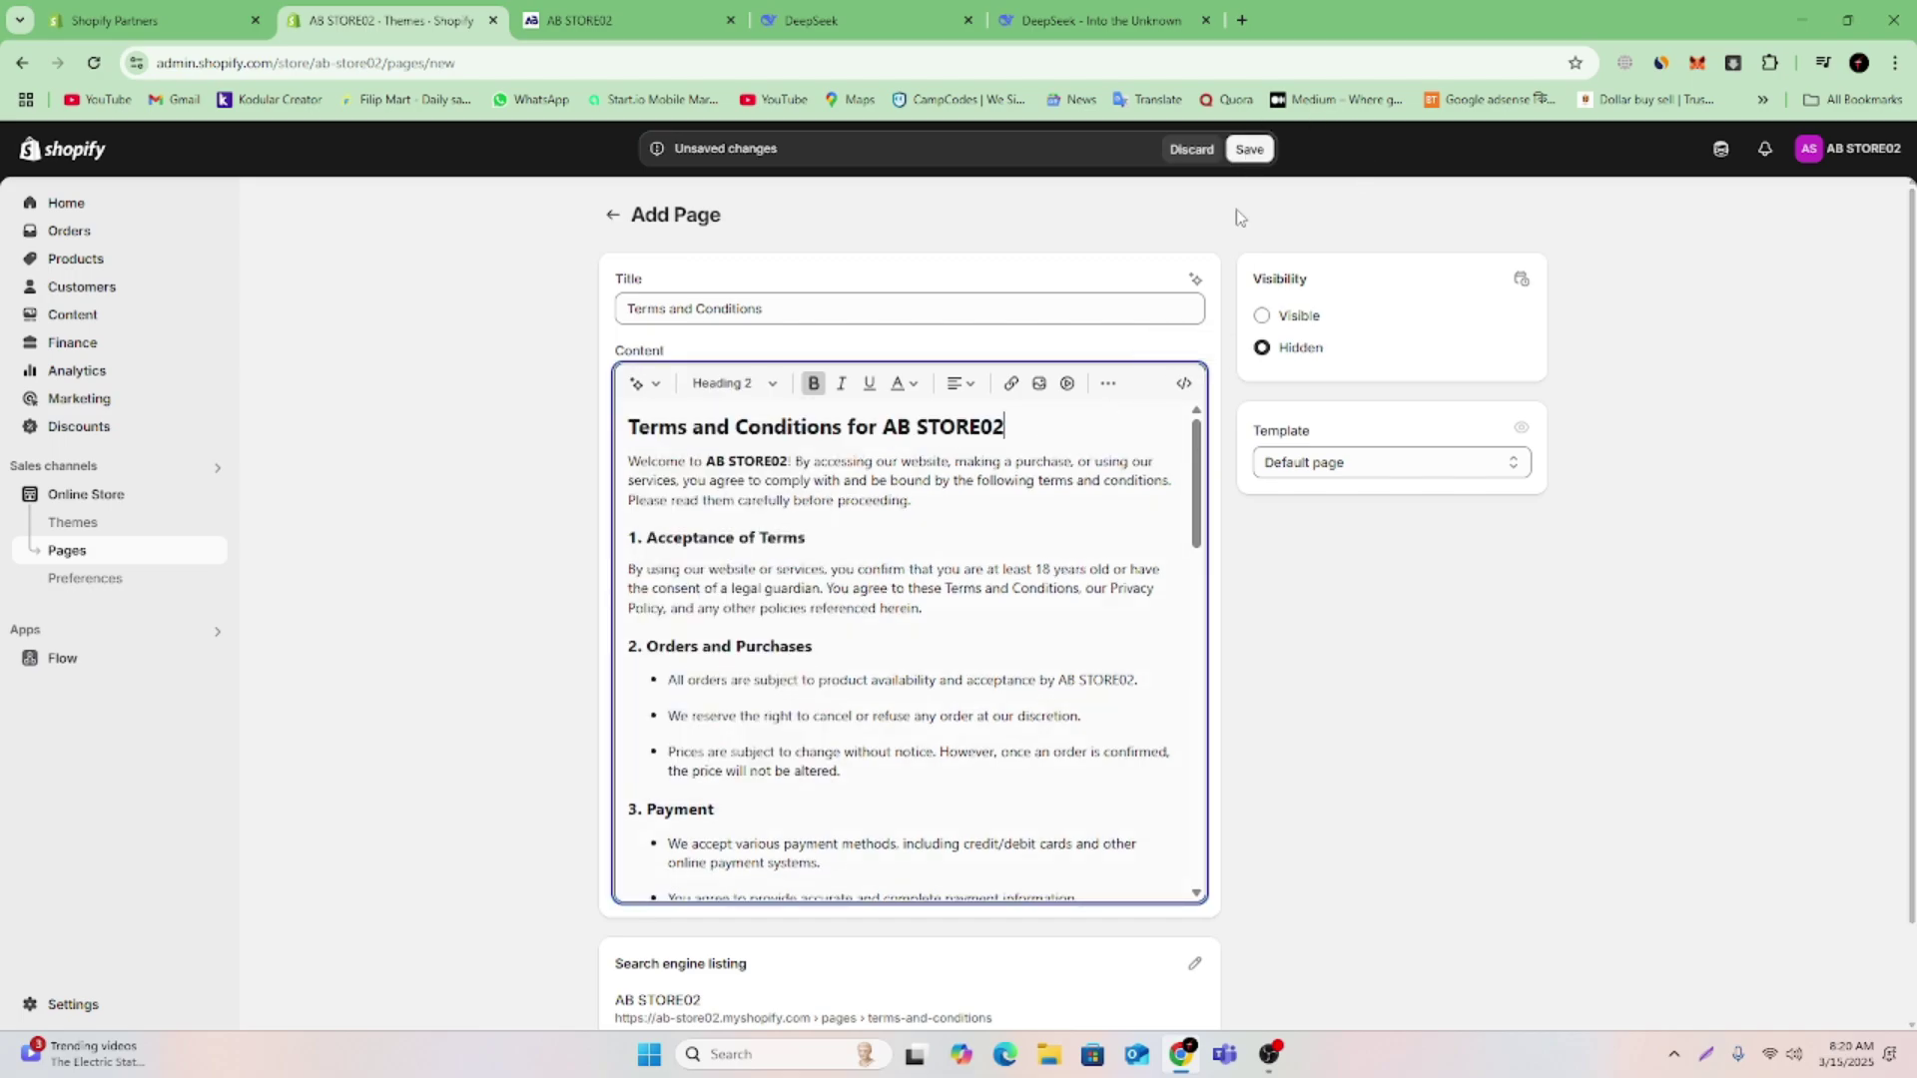
# Set the Terms and Conditions page's visibility to Visible and save it, returning to the page list
pyautogui.click(1262, 316)
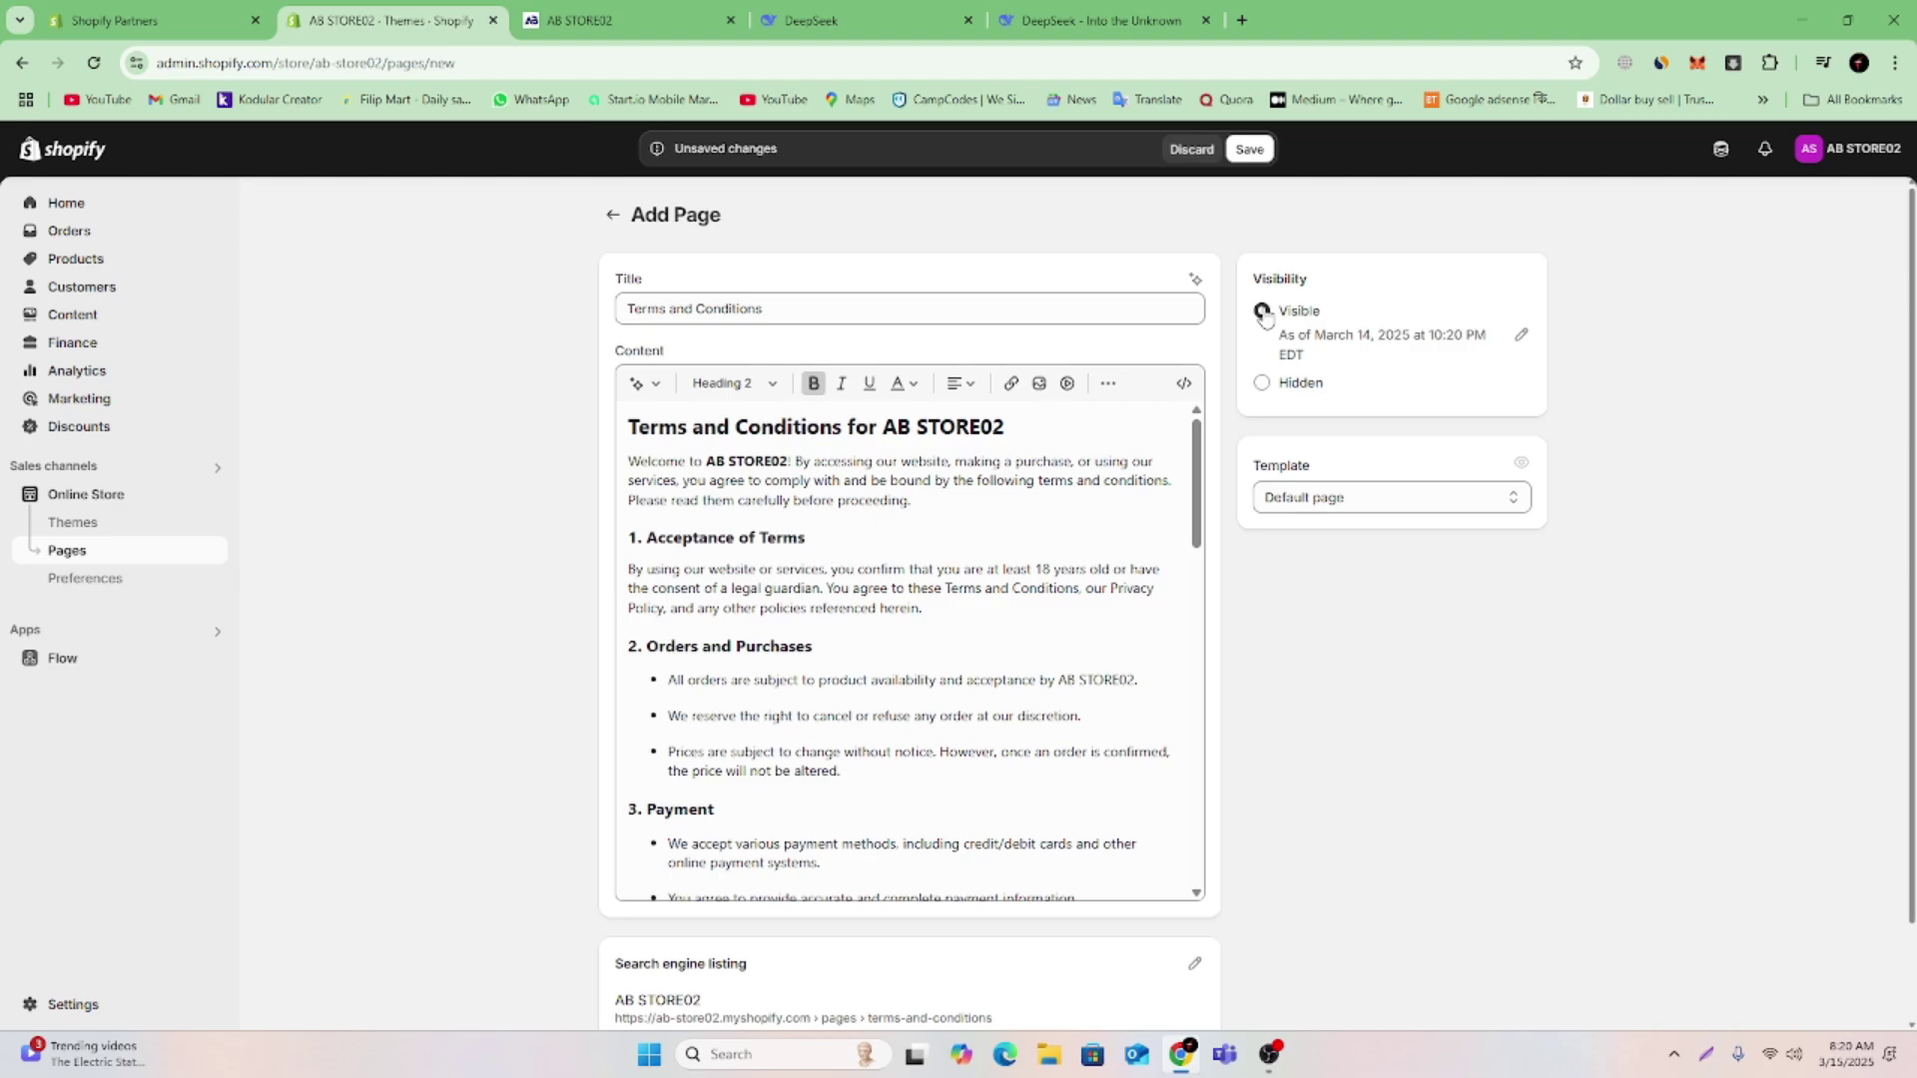
pyautogui.click(1250, 148)
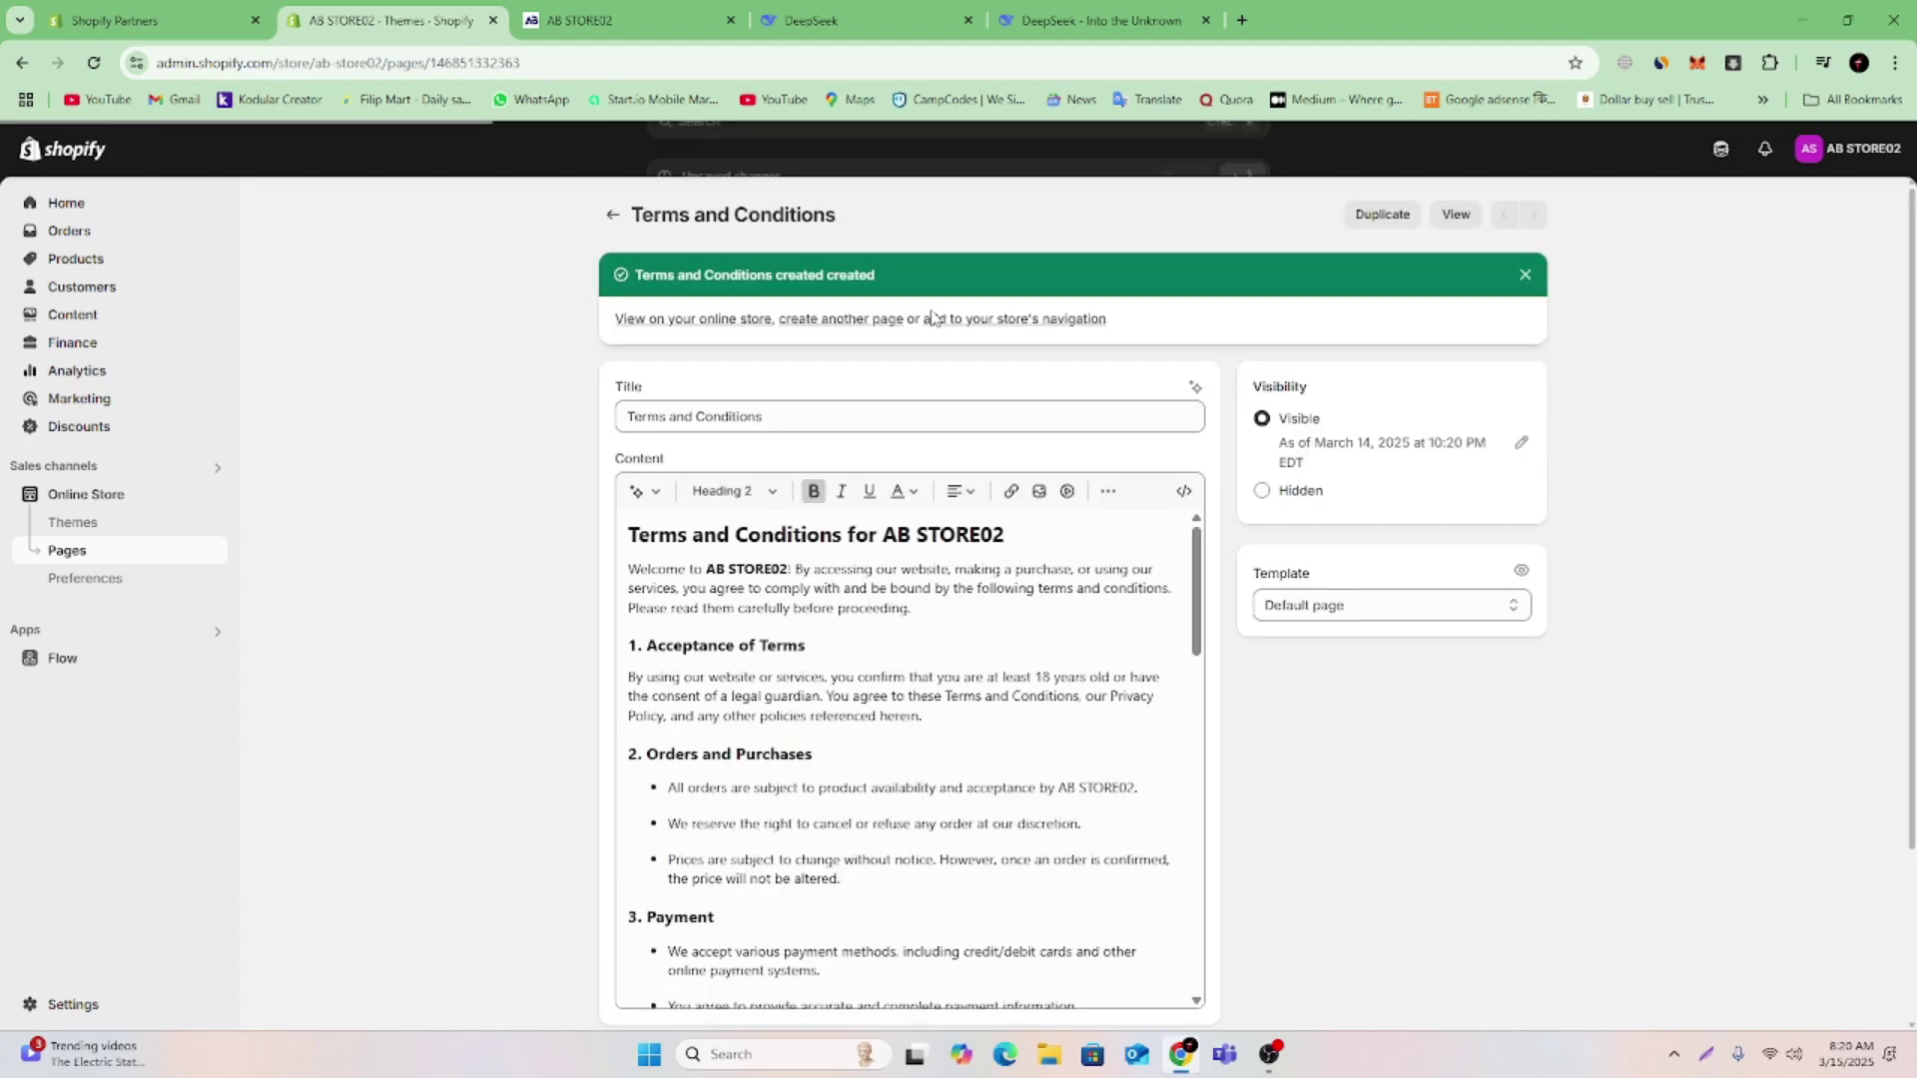
pyautogui.click(619, 215)
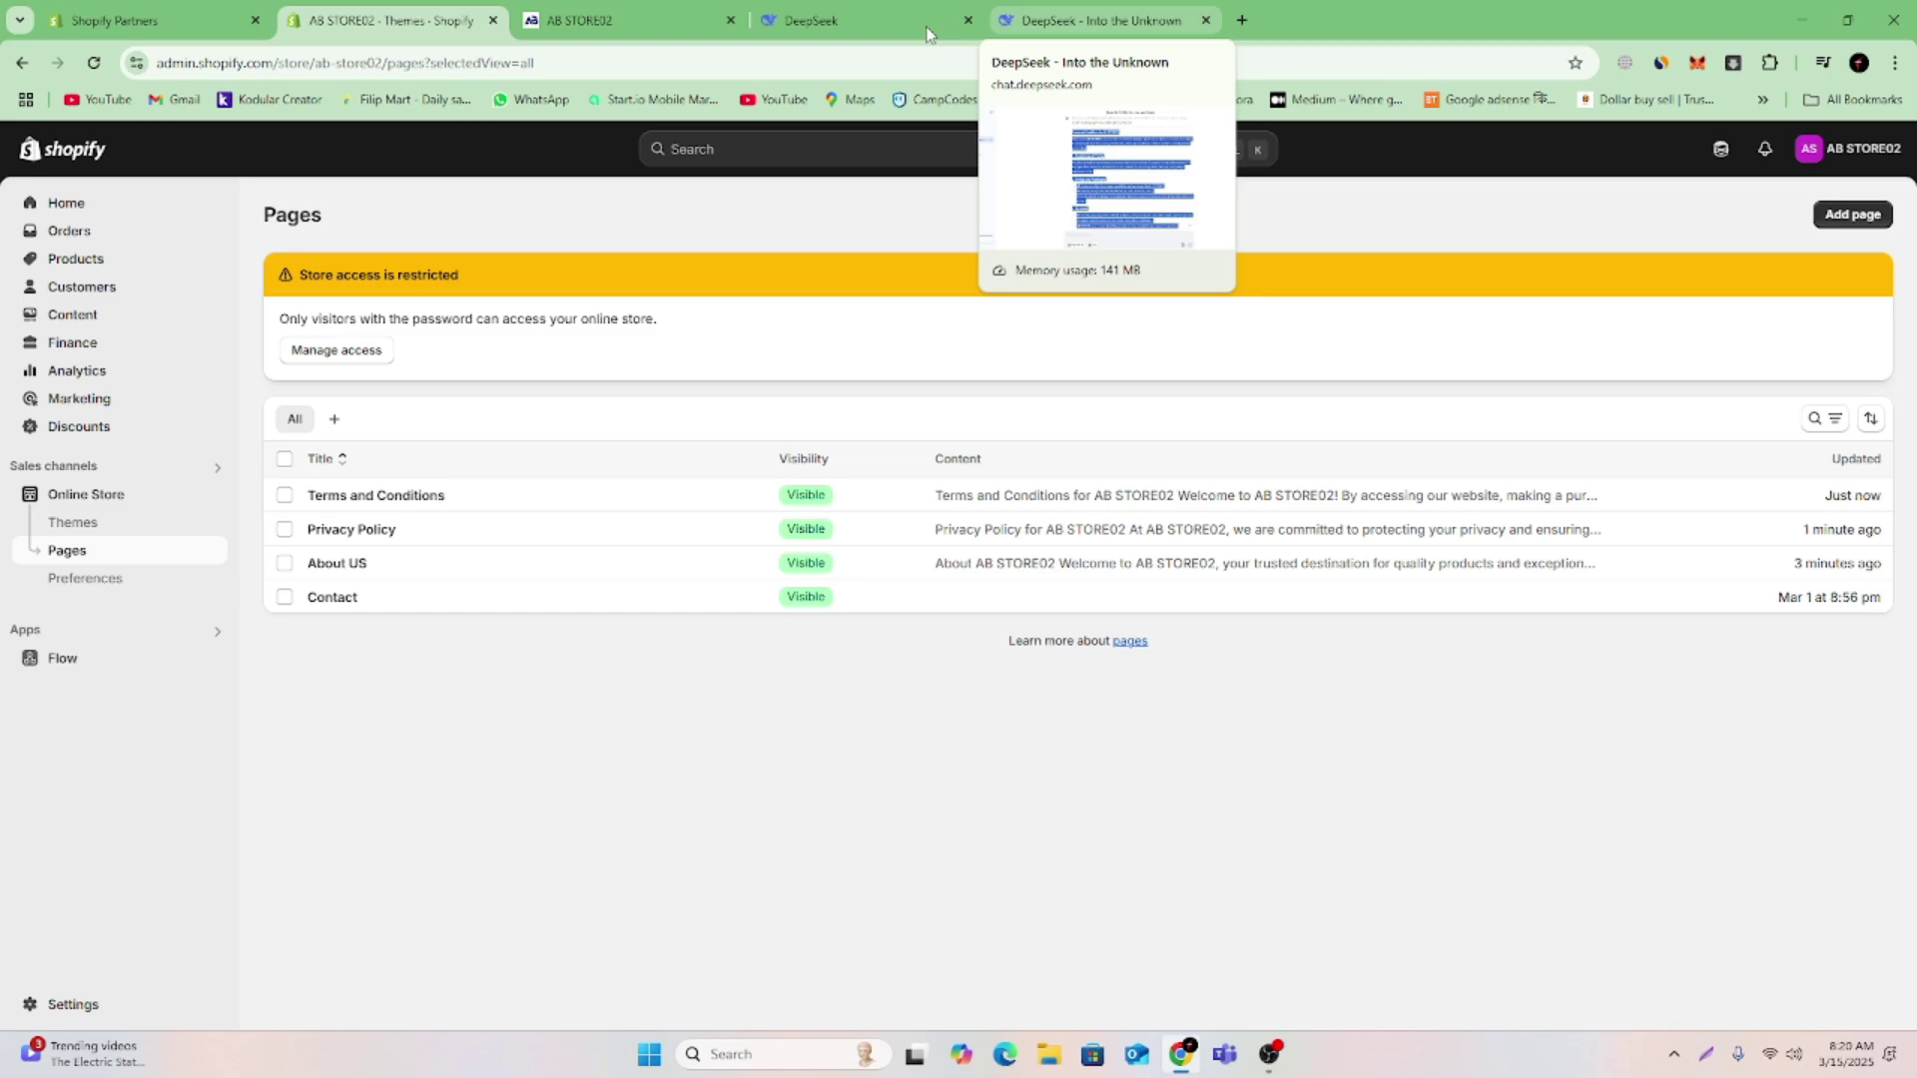
# Send the prompt "retrun policy" in the DeepSeek chat
pyautogui.click(1075, 16)
pyautogui.click(912, 906)
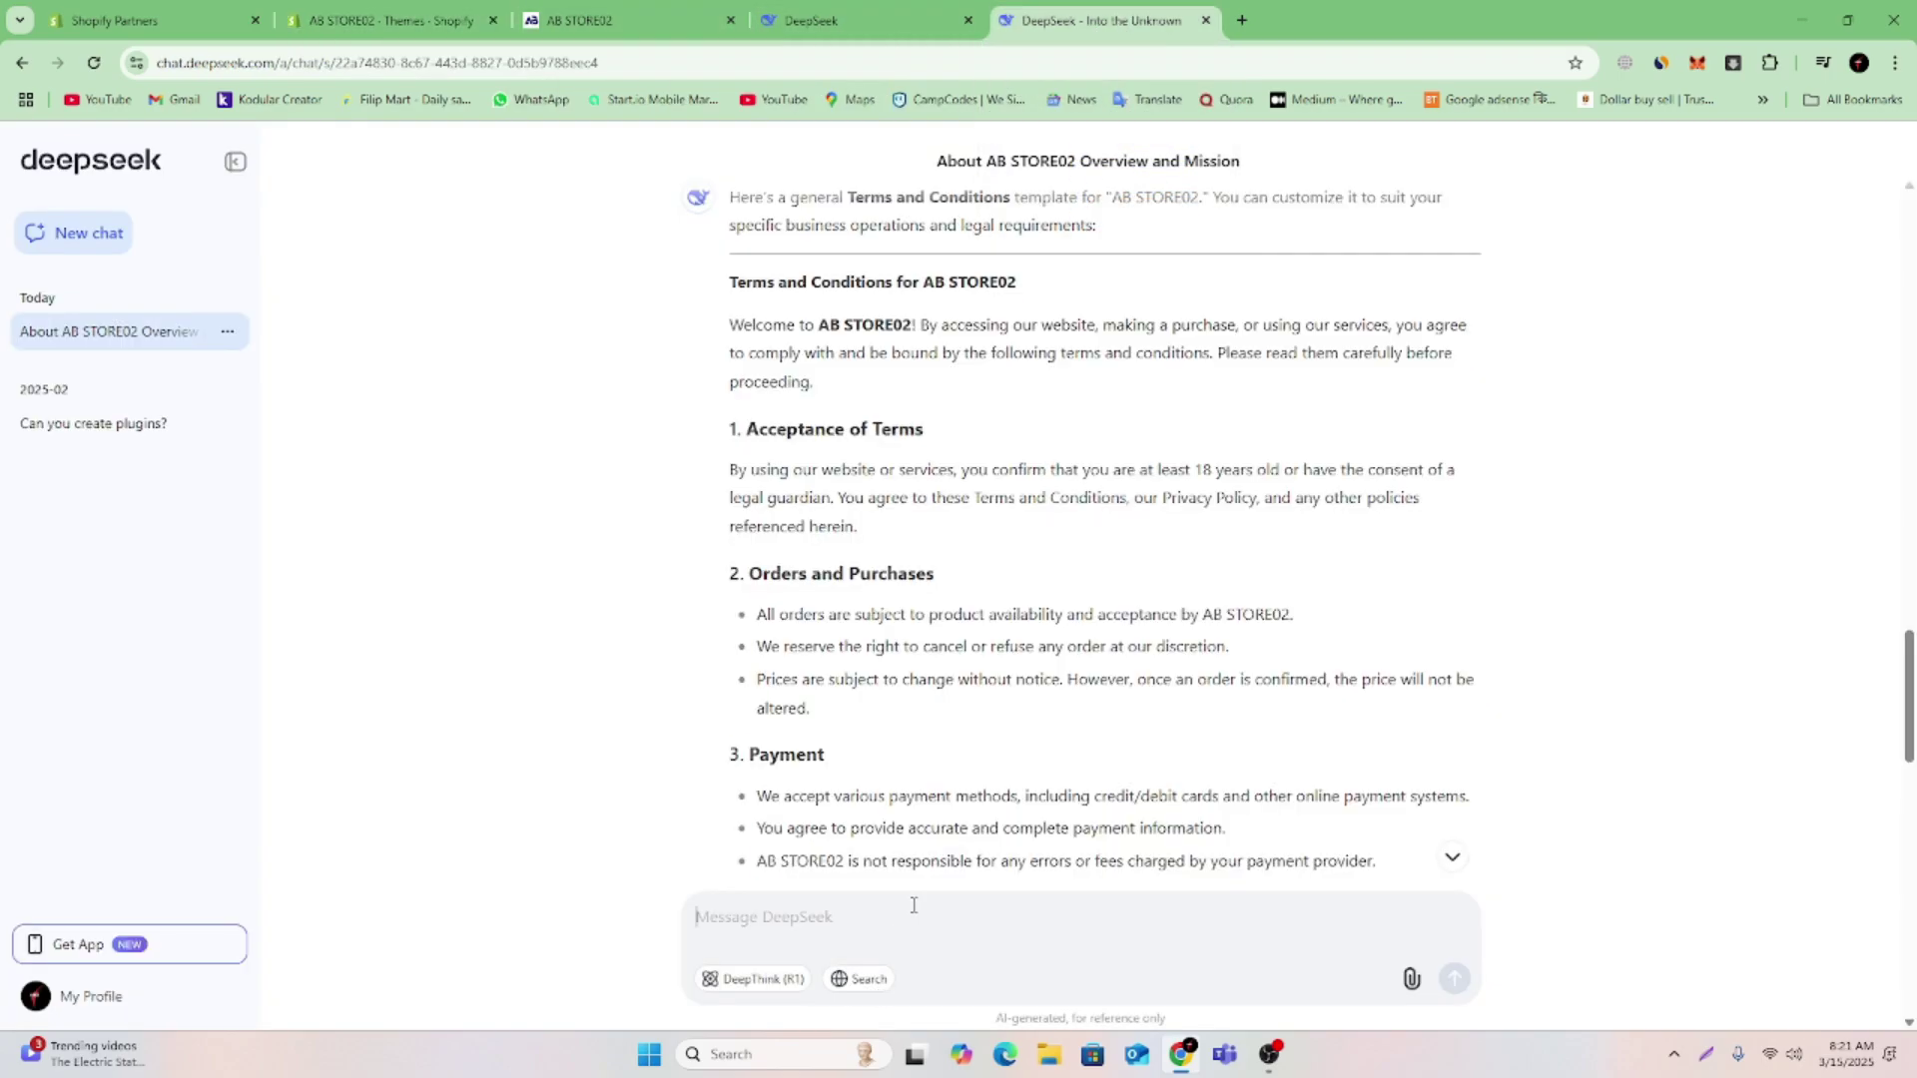
pyautogui.write('retrun policy')
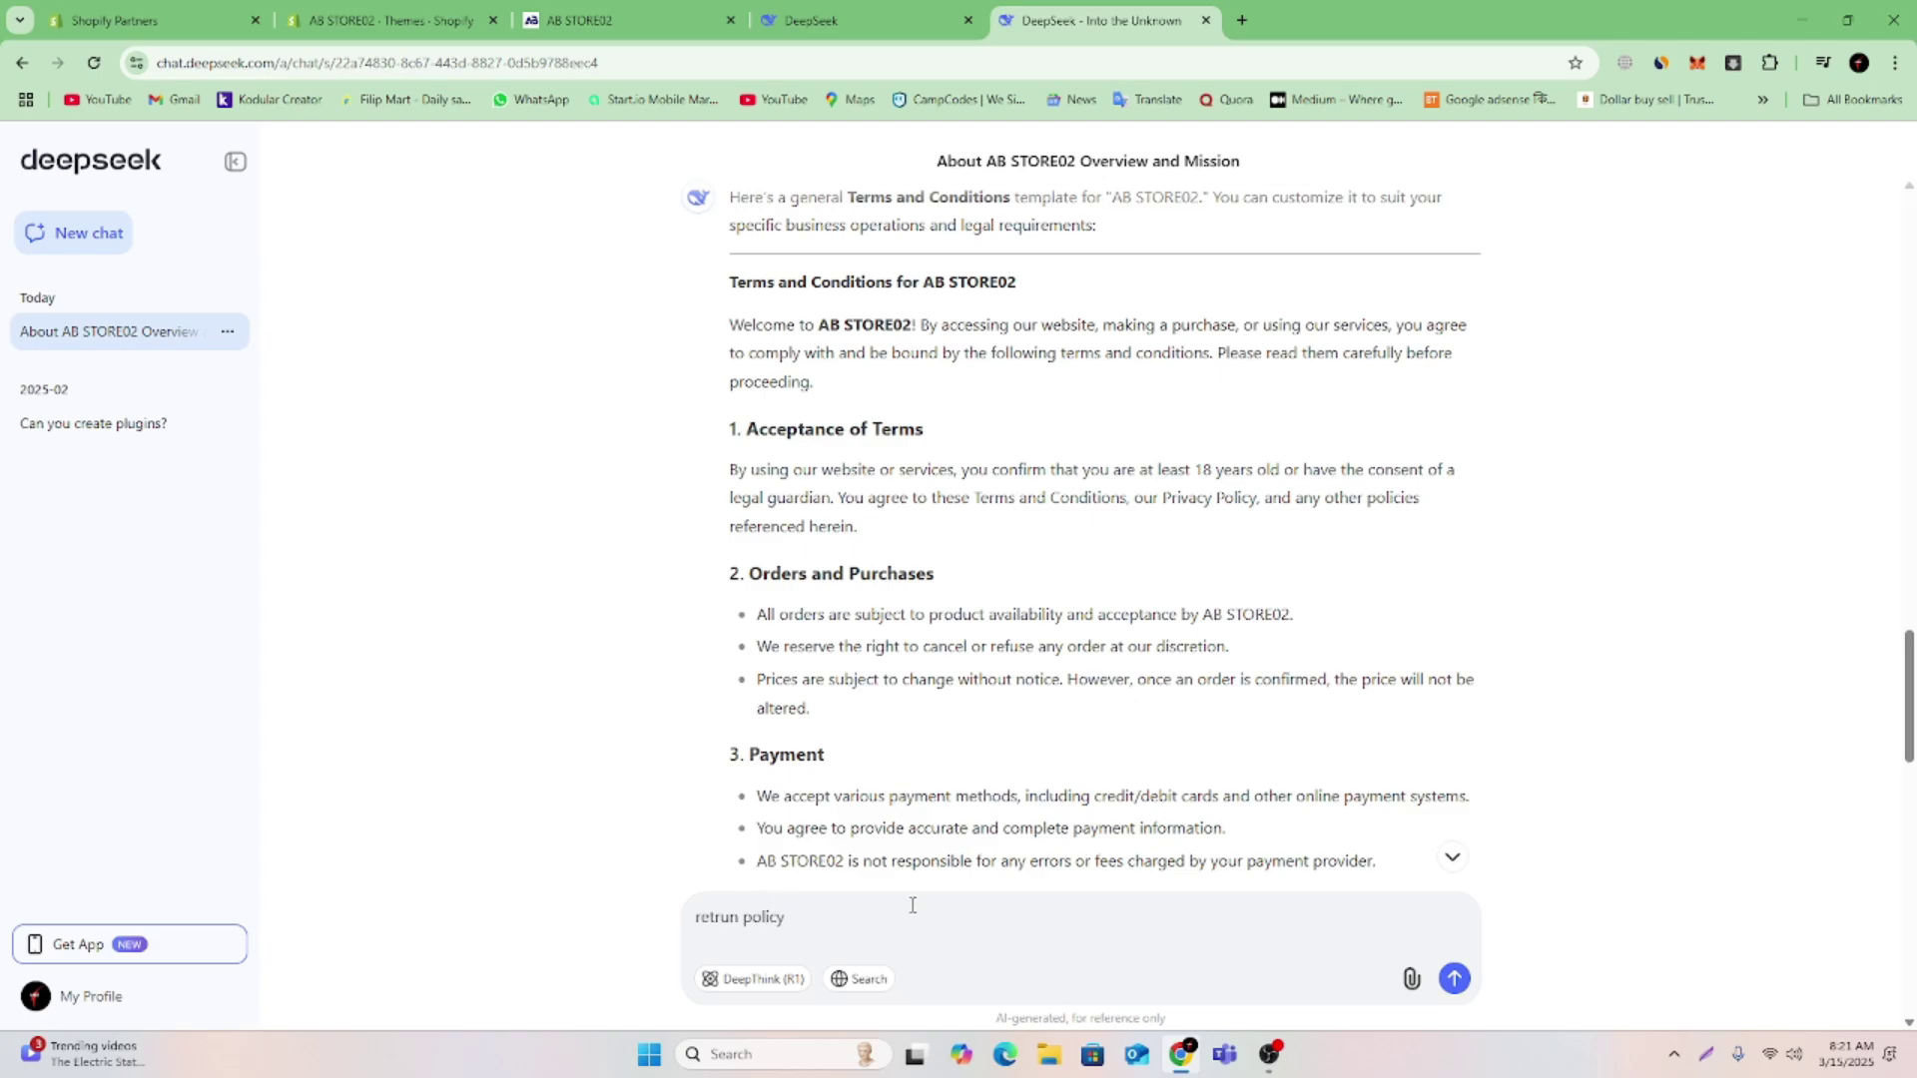
pyautogui.press('Return')
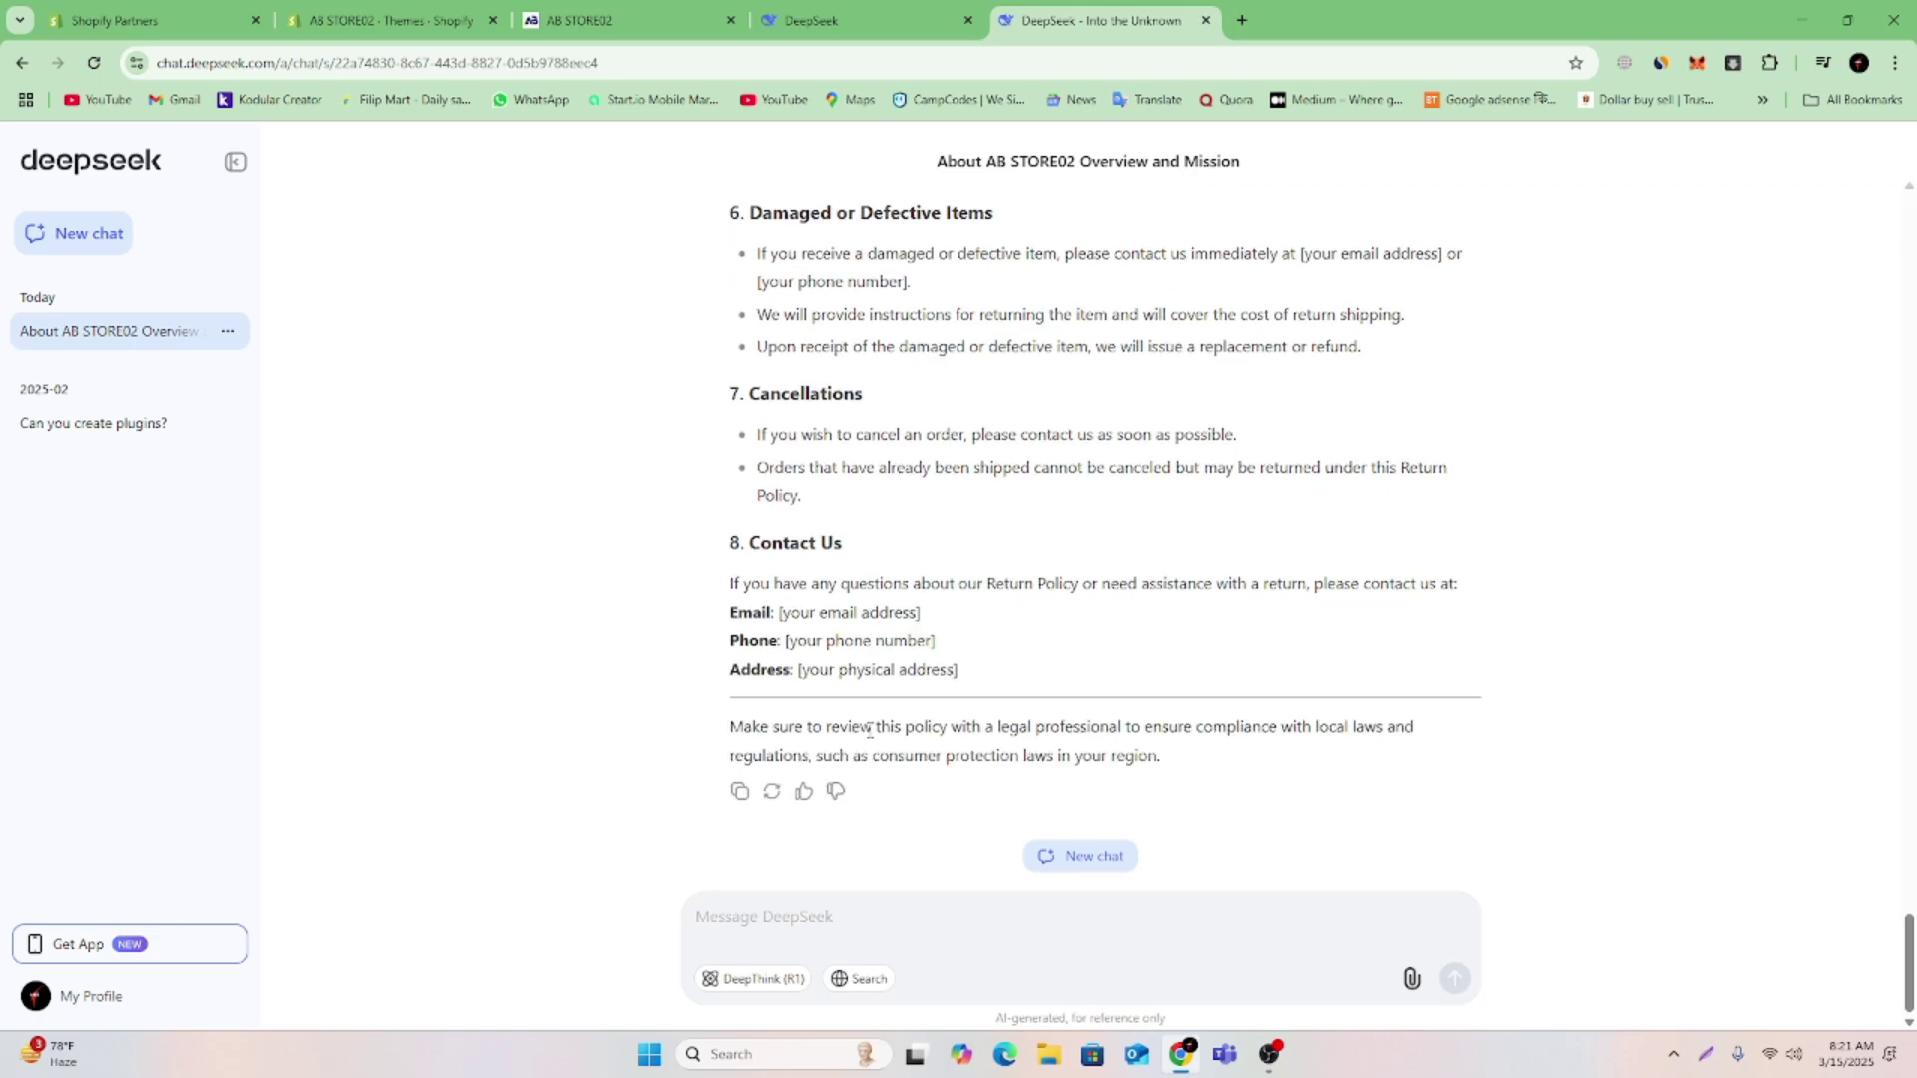
# Copy DeepSeek's return policy, from its "Return Policy for AB STORE02" line through the contact details, into the content of a new Shopify page
pyautogui.moveTo(960, 671); pyautogui.dragTo(736, 499)
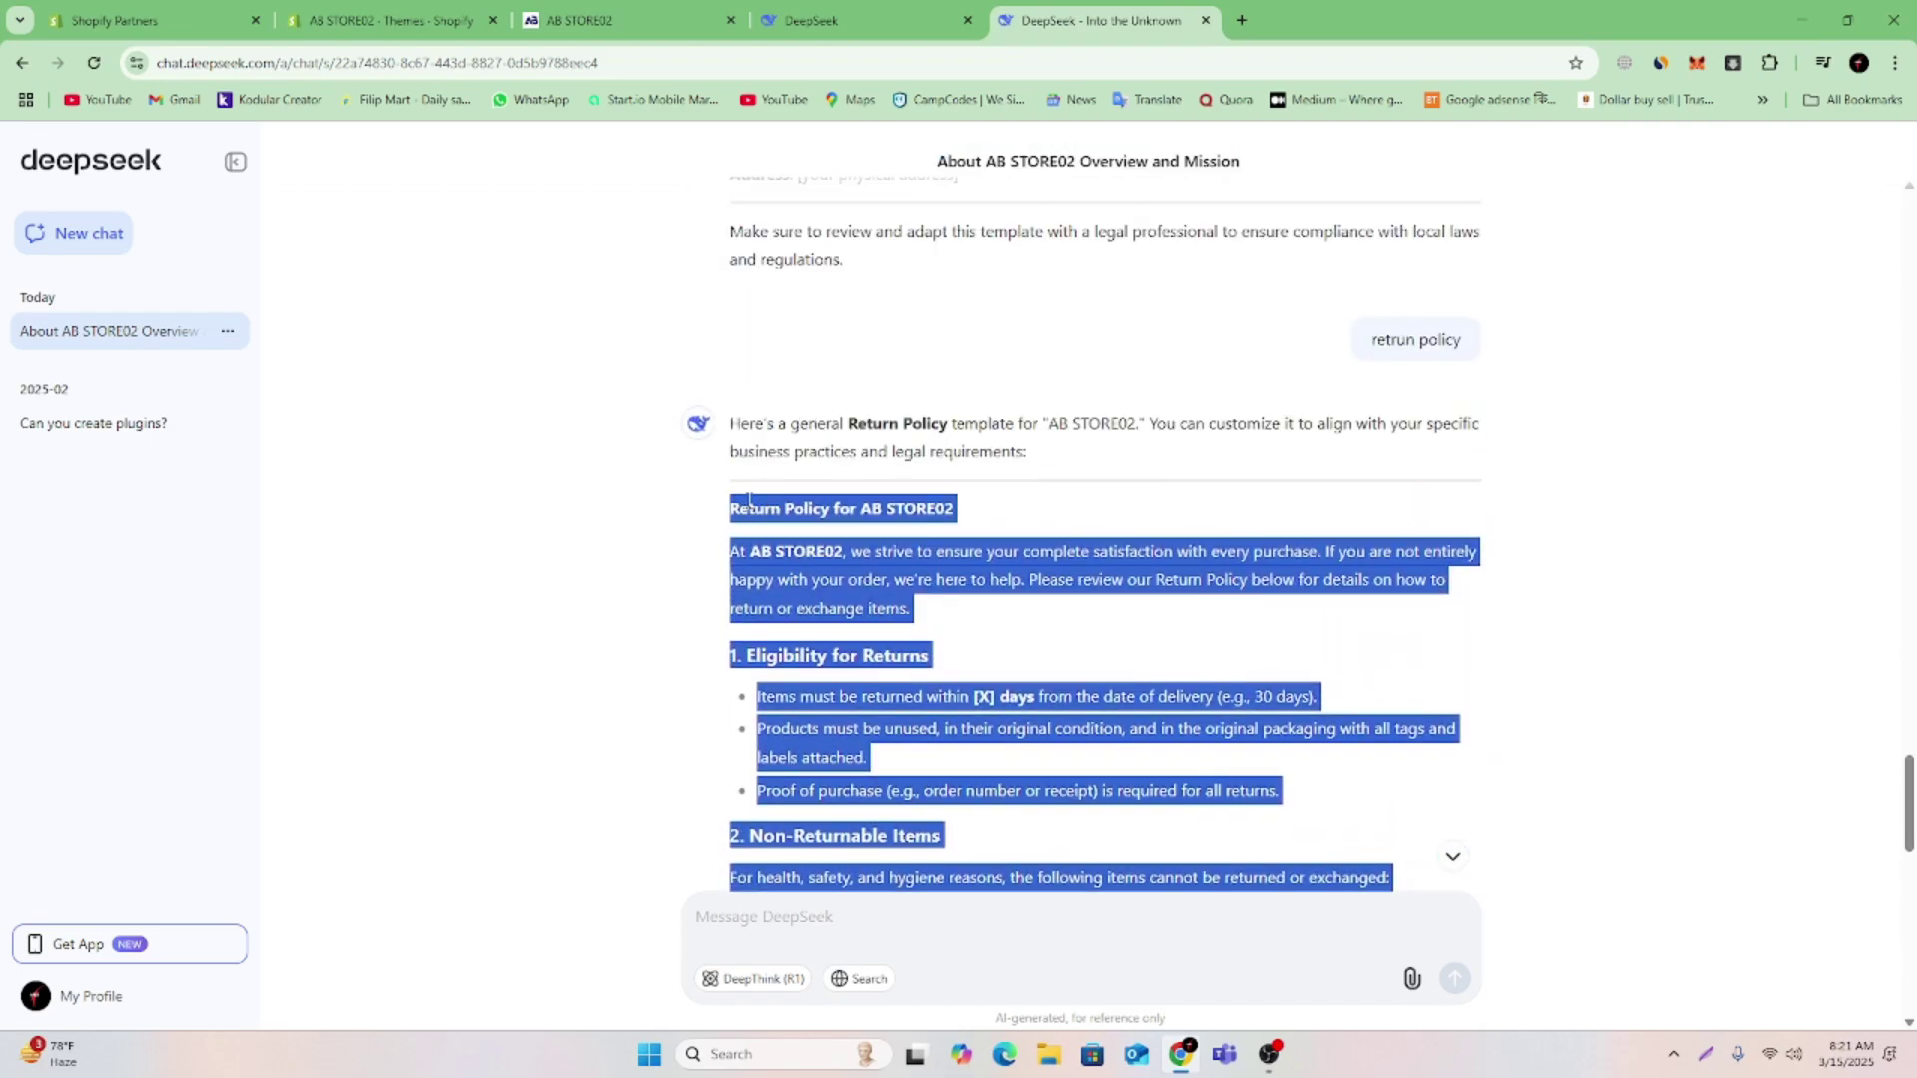
pyautogui.rightClick(749, 502)
pyautogui.click(837, 527)
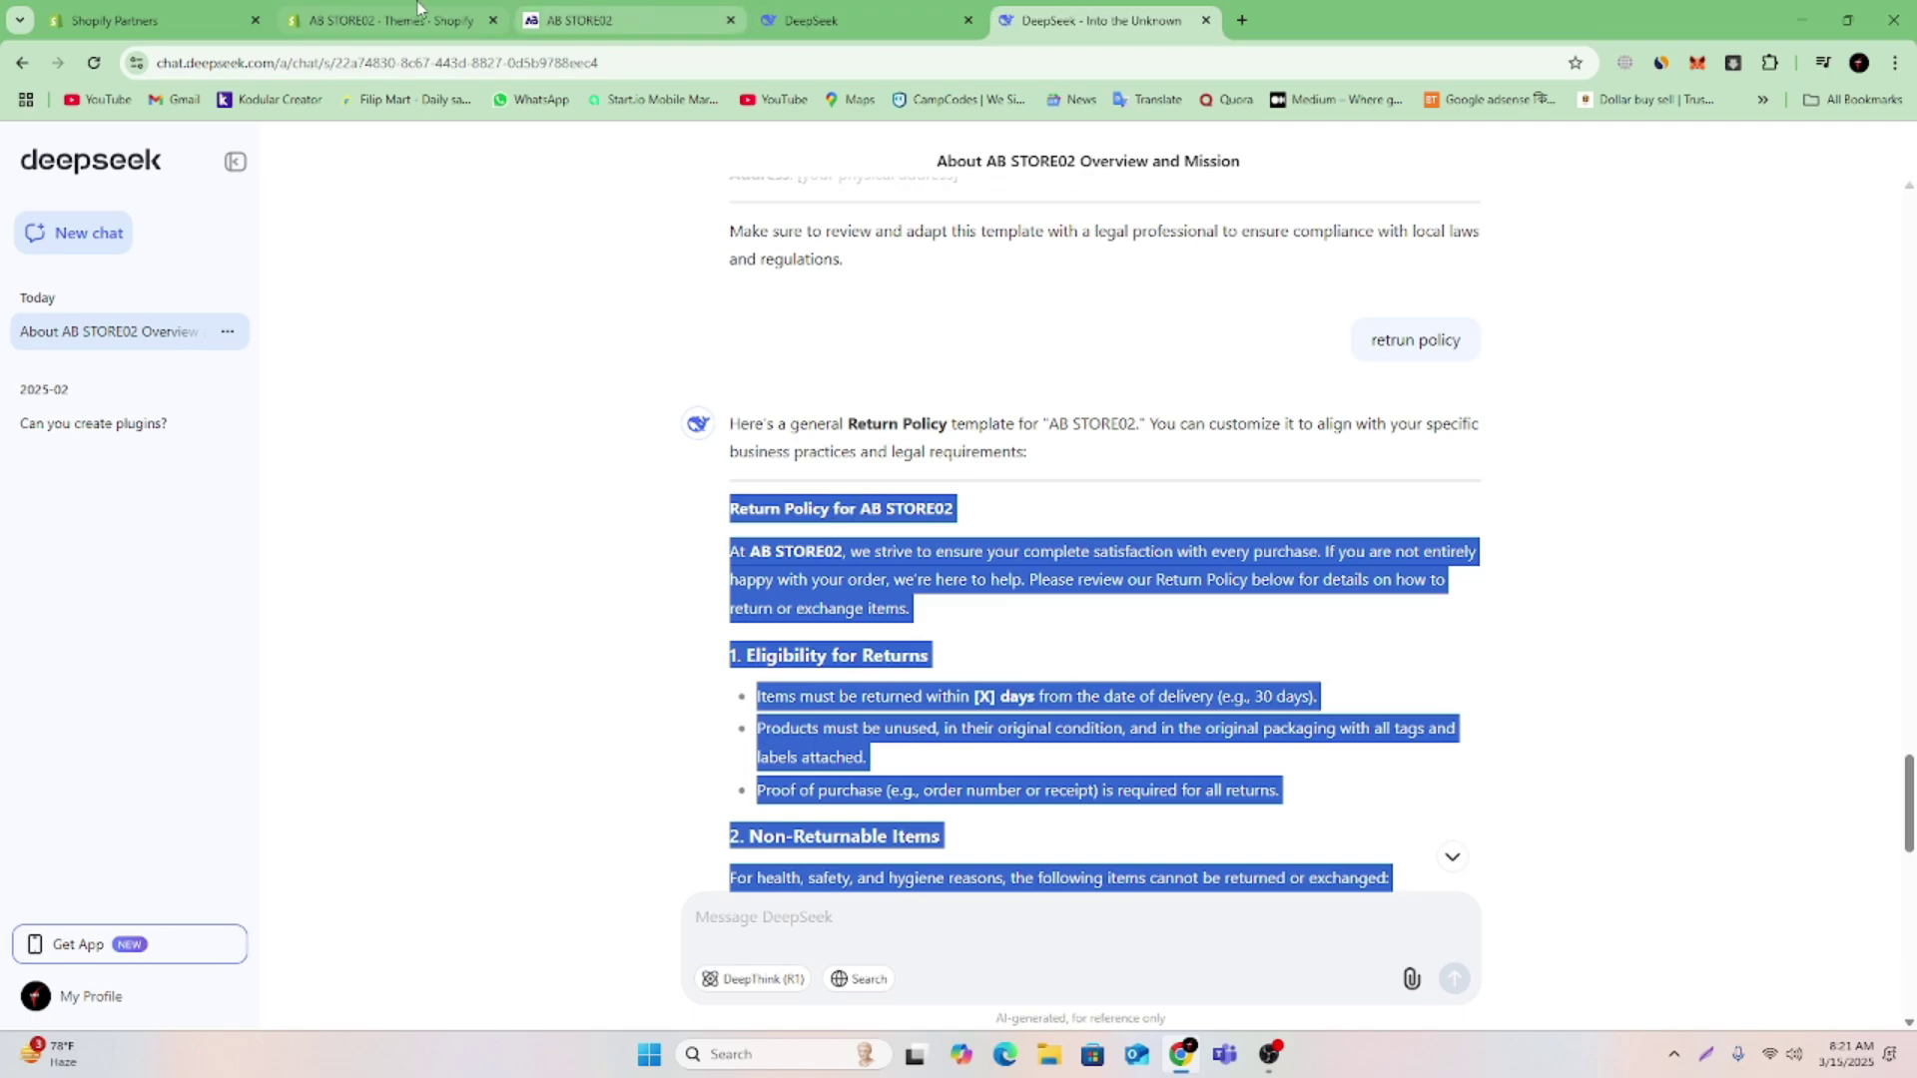
pyautogui.click(389, 20)
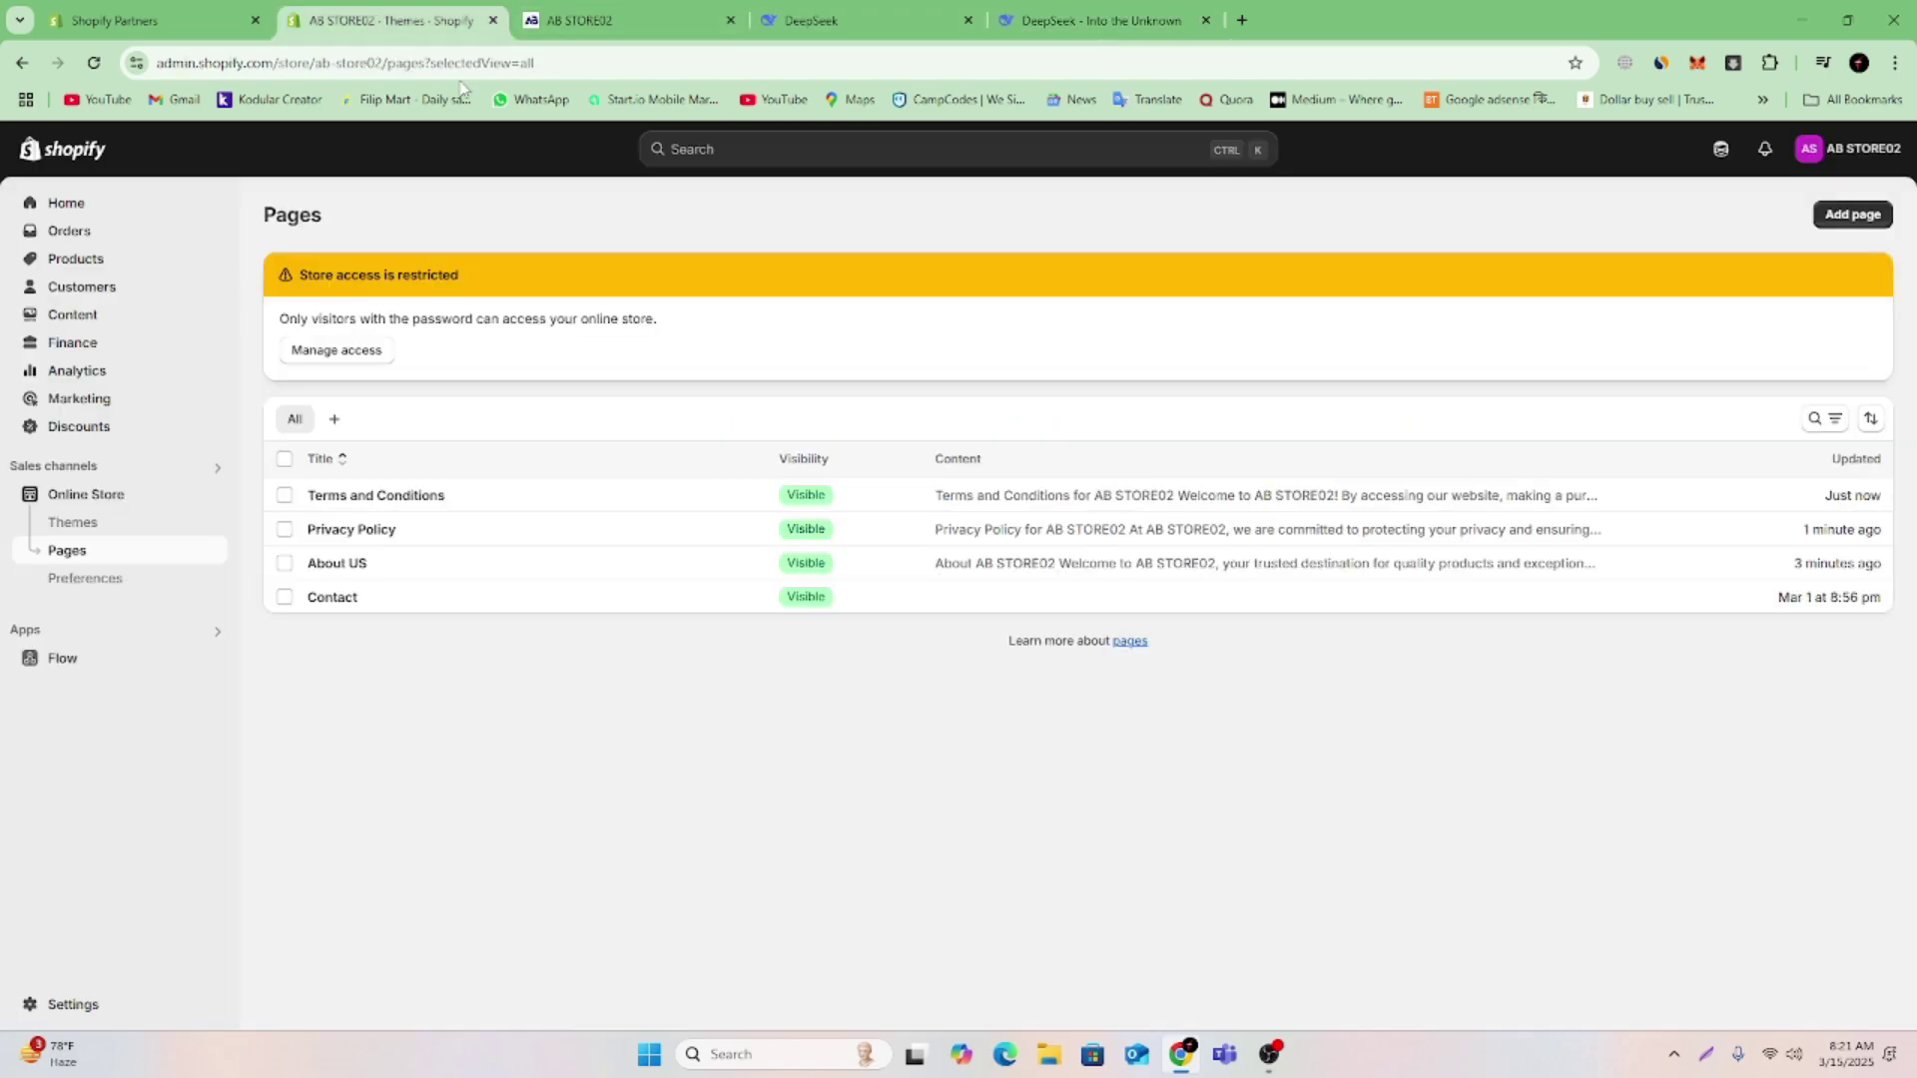
pyautogui.click(1852, 213)
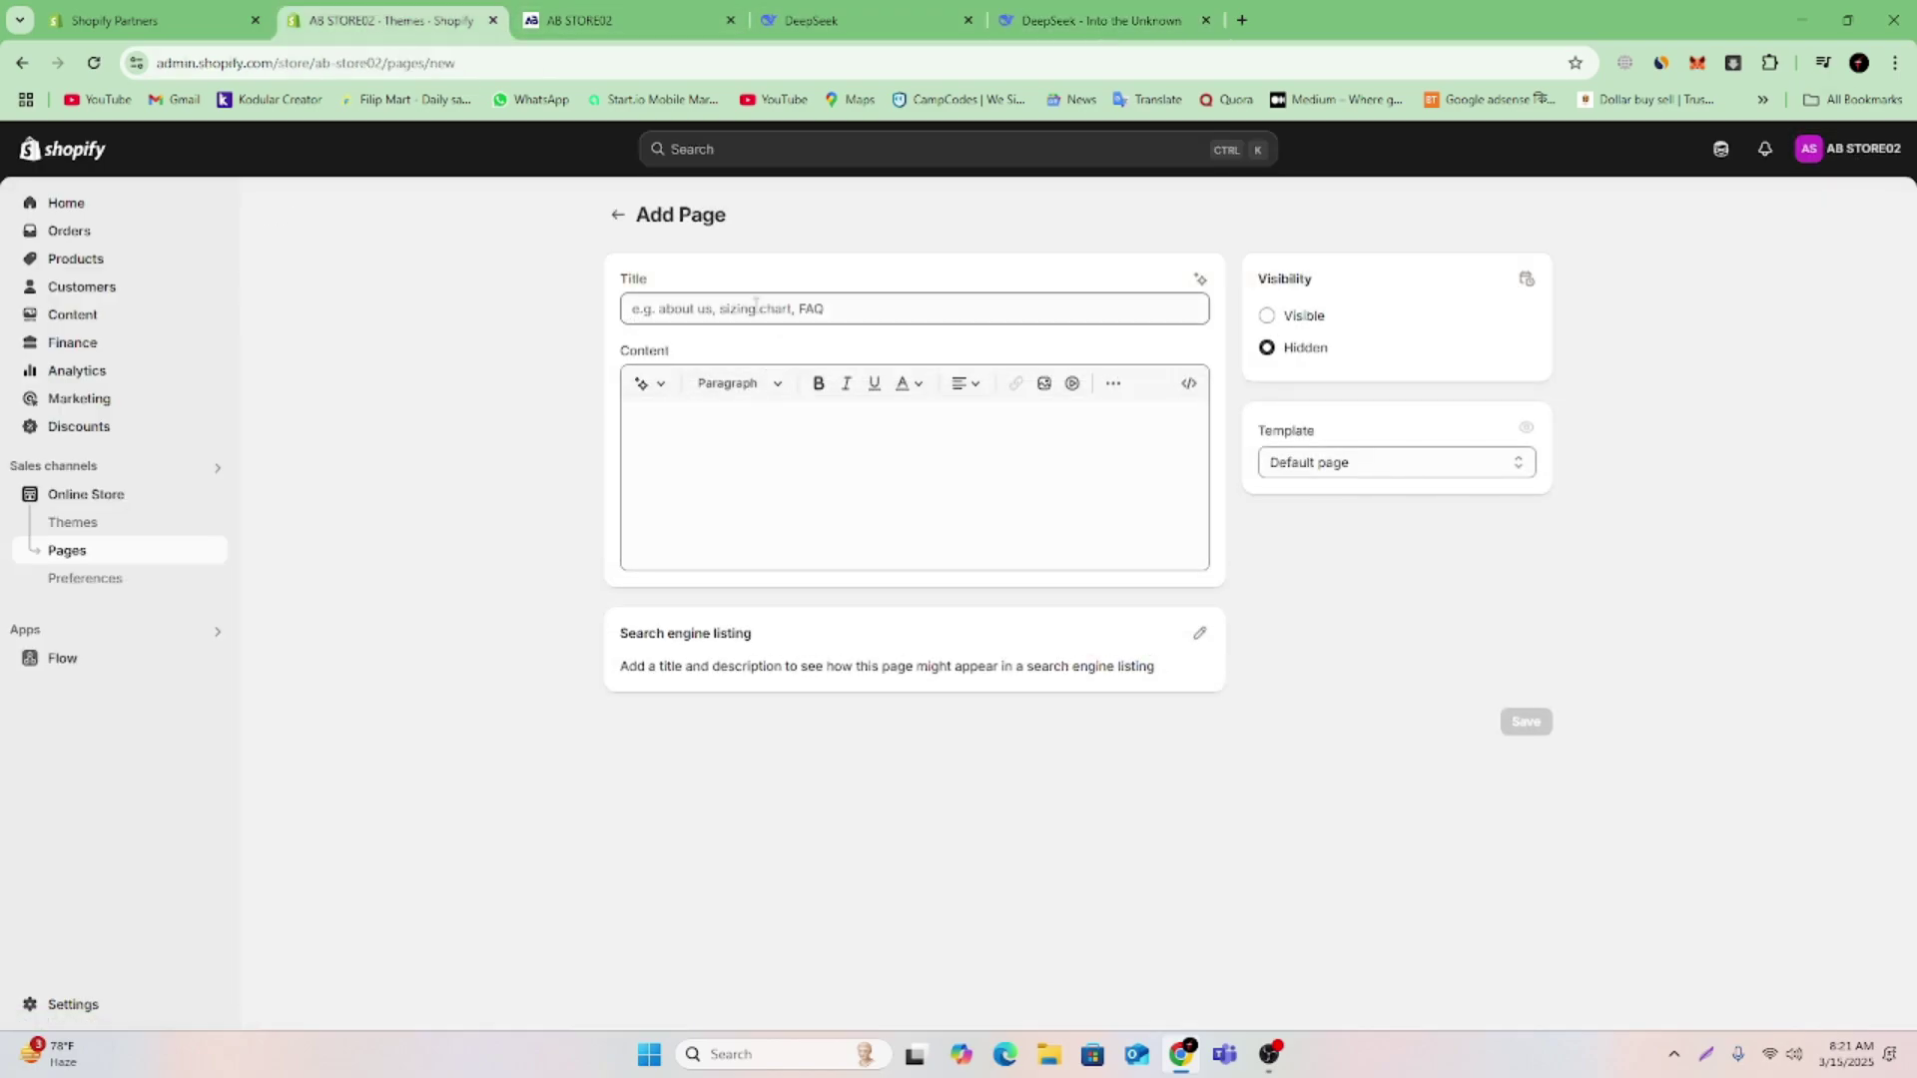
pyautogui.click(691, 429)
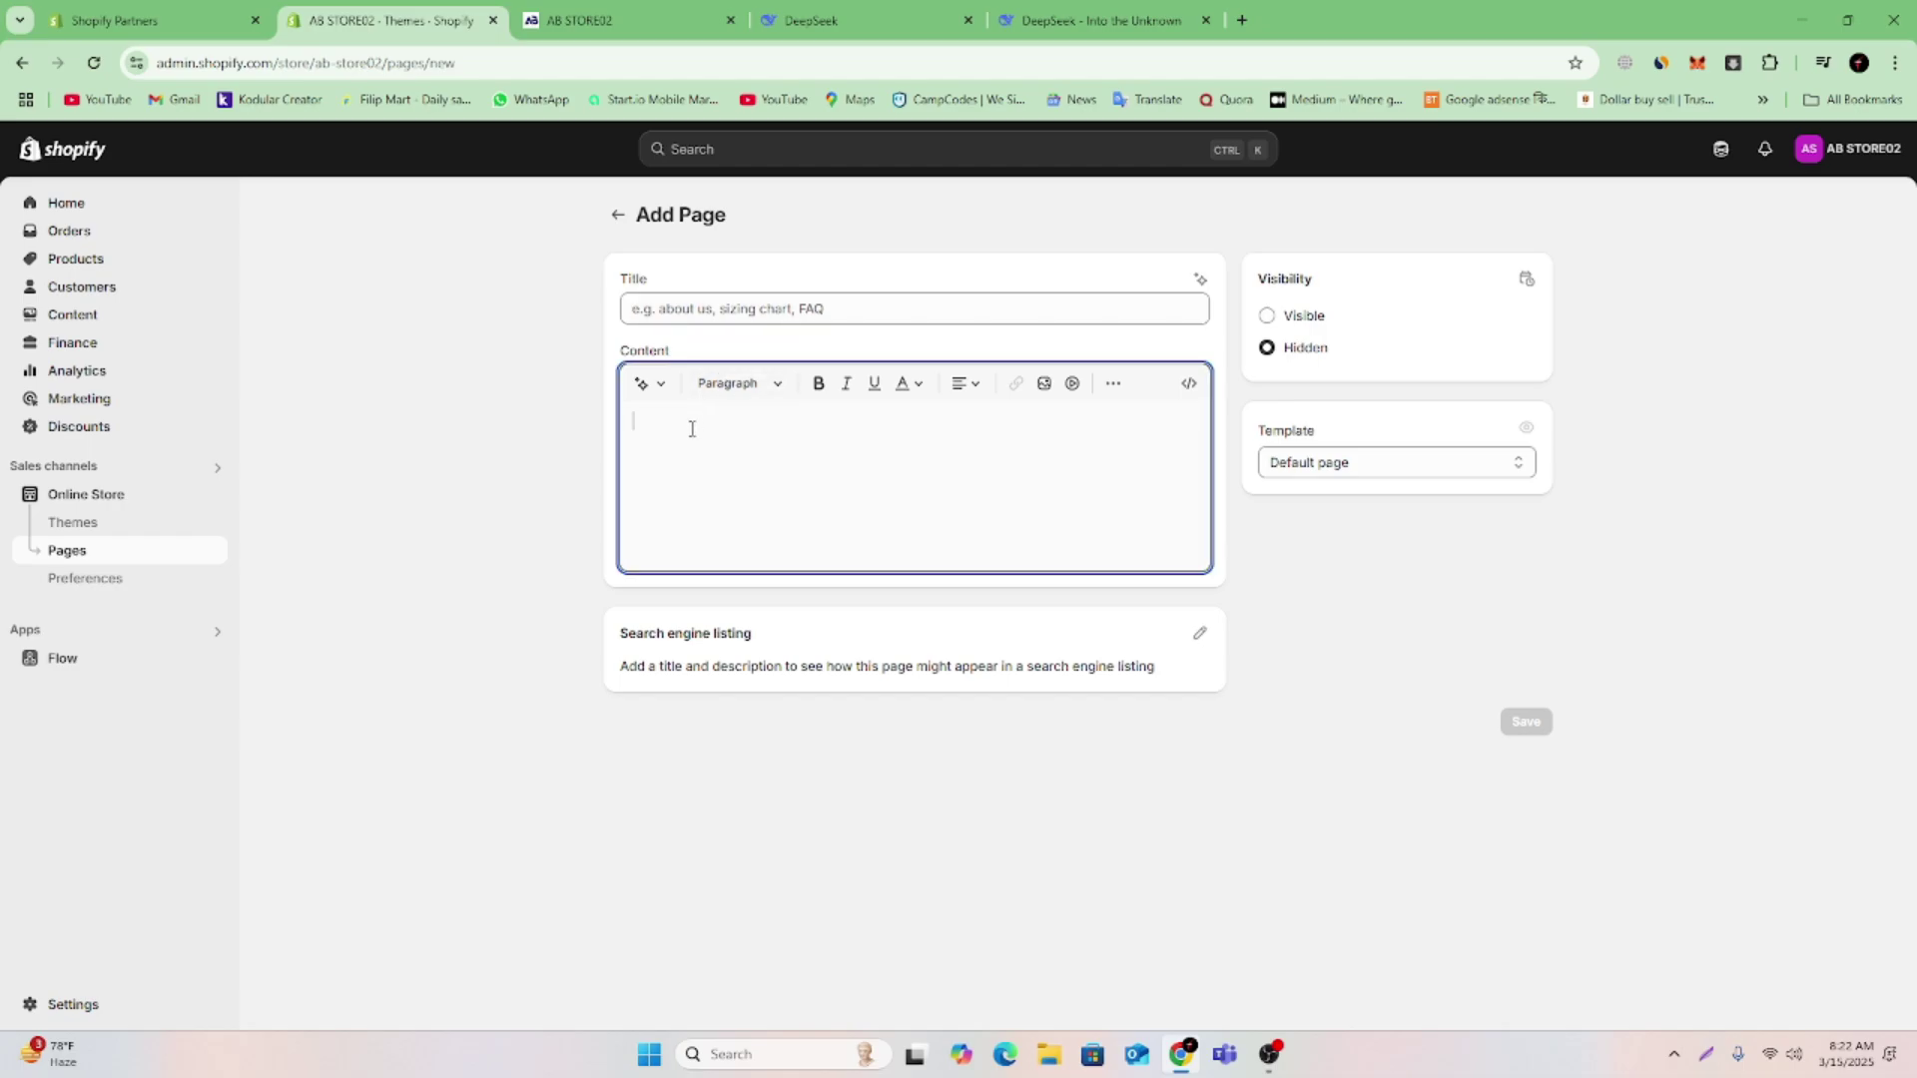
pyautogui.hotkey('ctrl', 'v')
# Copy the words "Return Policy" from the content's first line into the page's title
pyautogui.scroll(10, 756, 499)
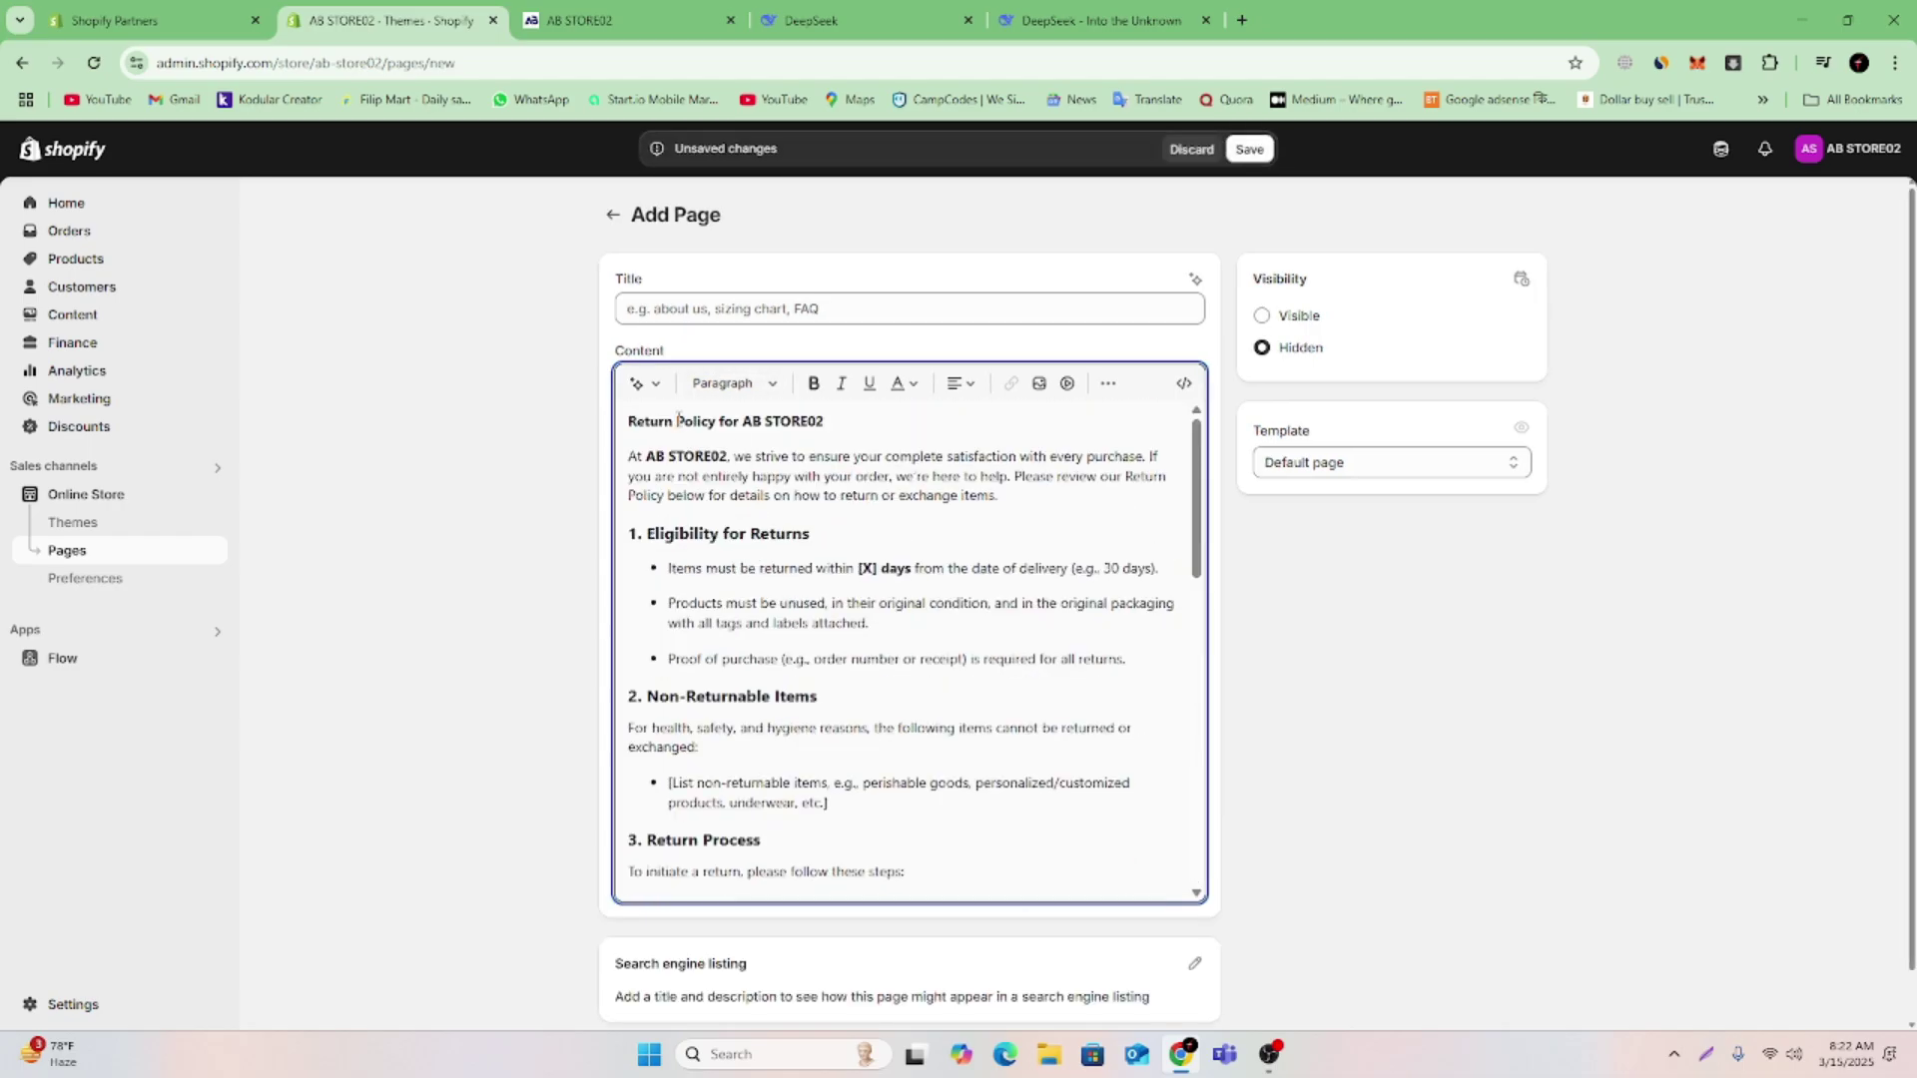
pyautogui.moveTo(715, 419); pyautogui.dragTo(609, 421)
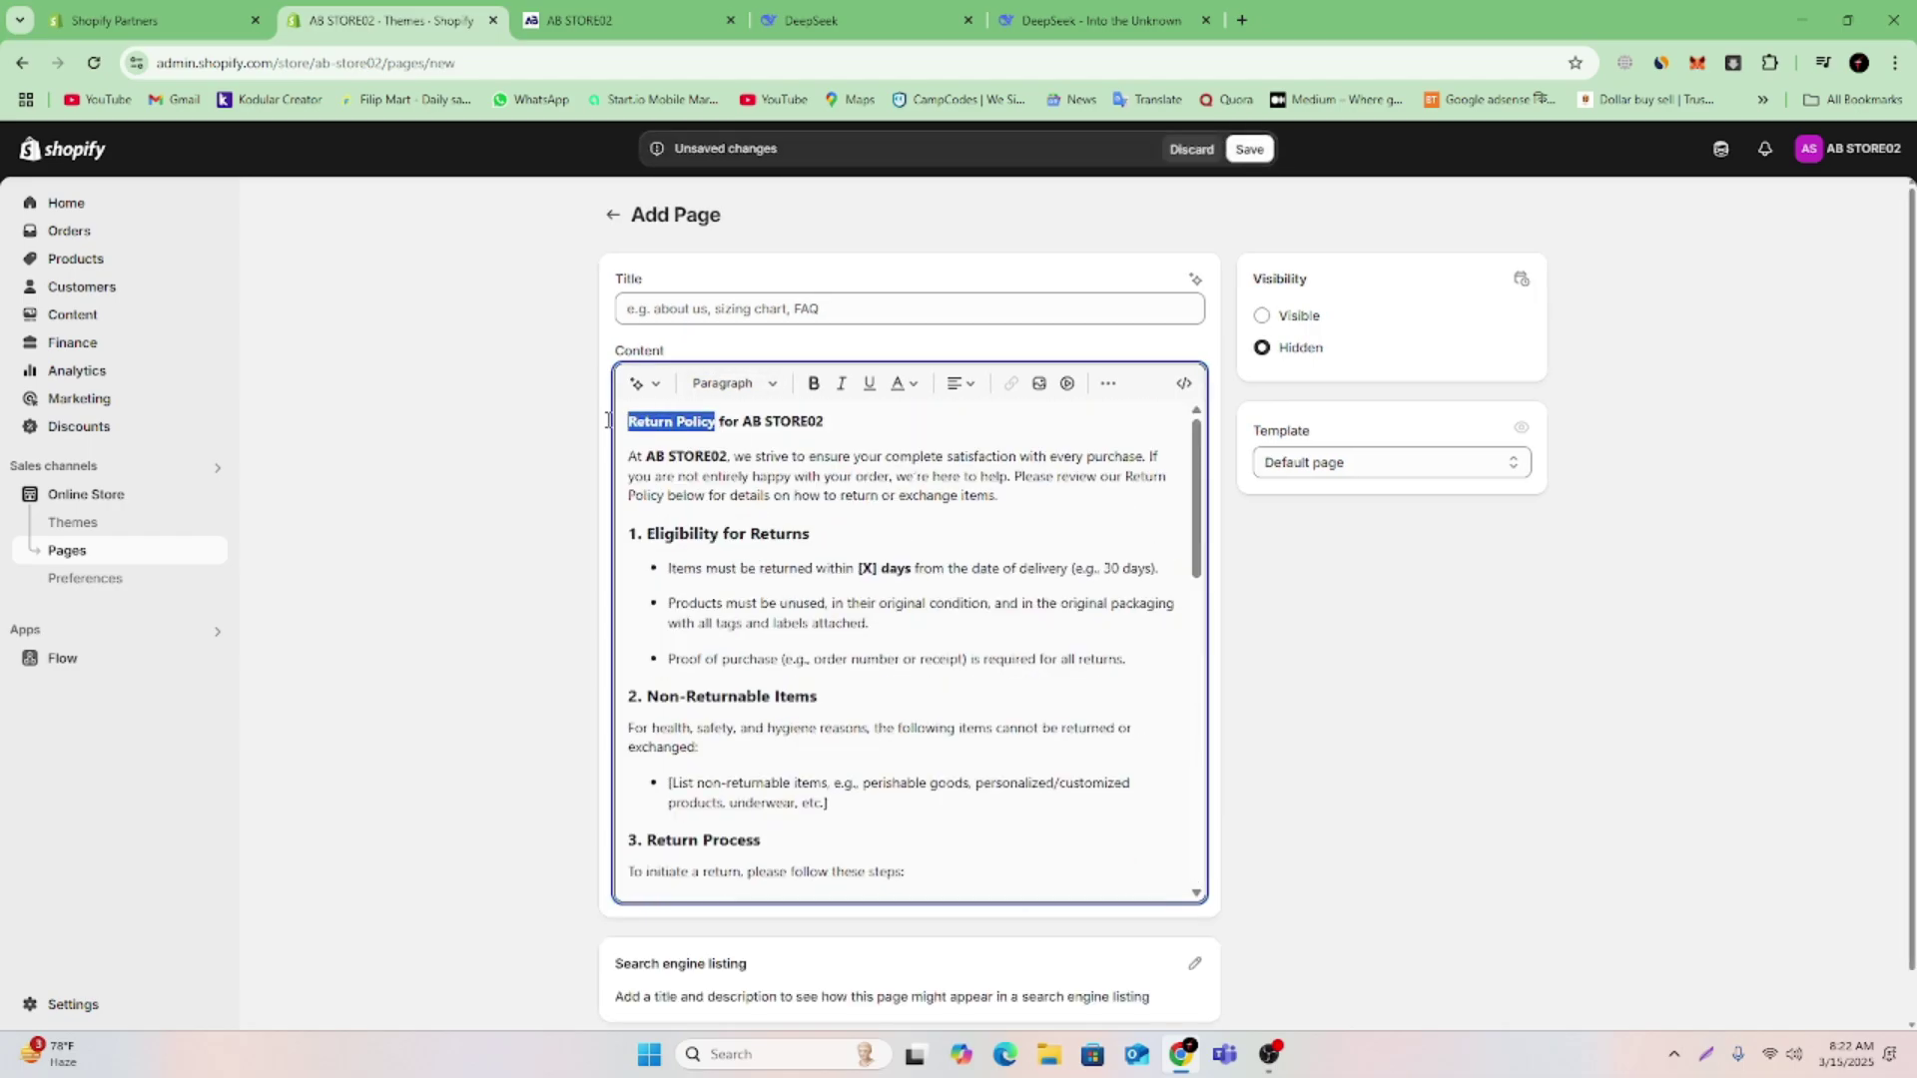
pyautogui.rightClick(683, 431)
pyautogui.click(714, 546)
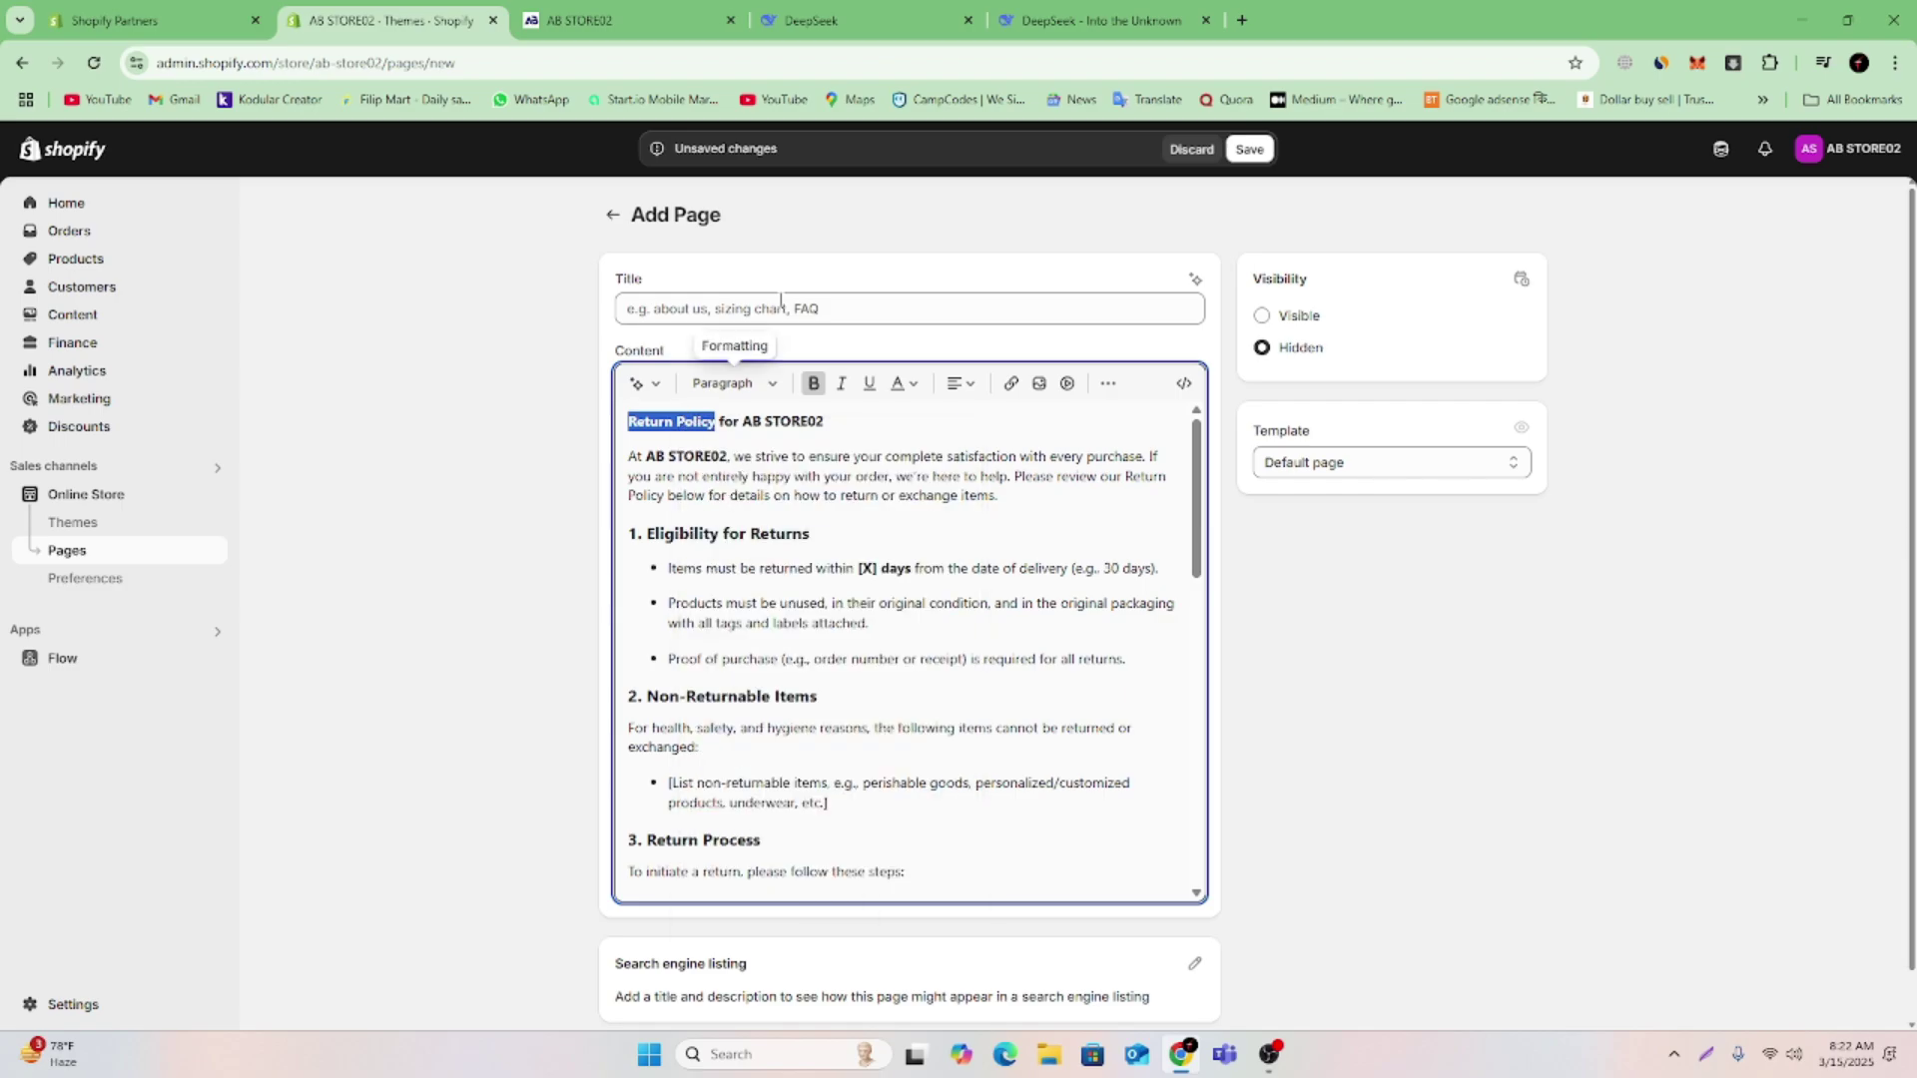
pyautogui.click(779, 305)
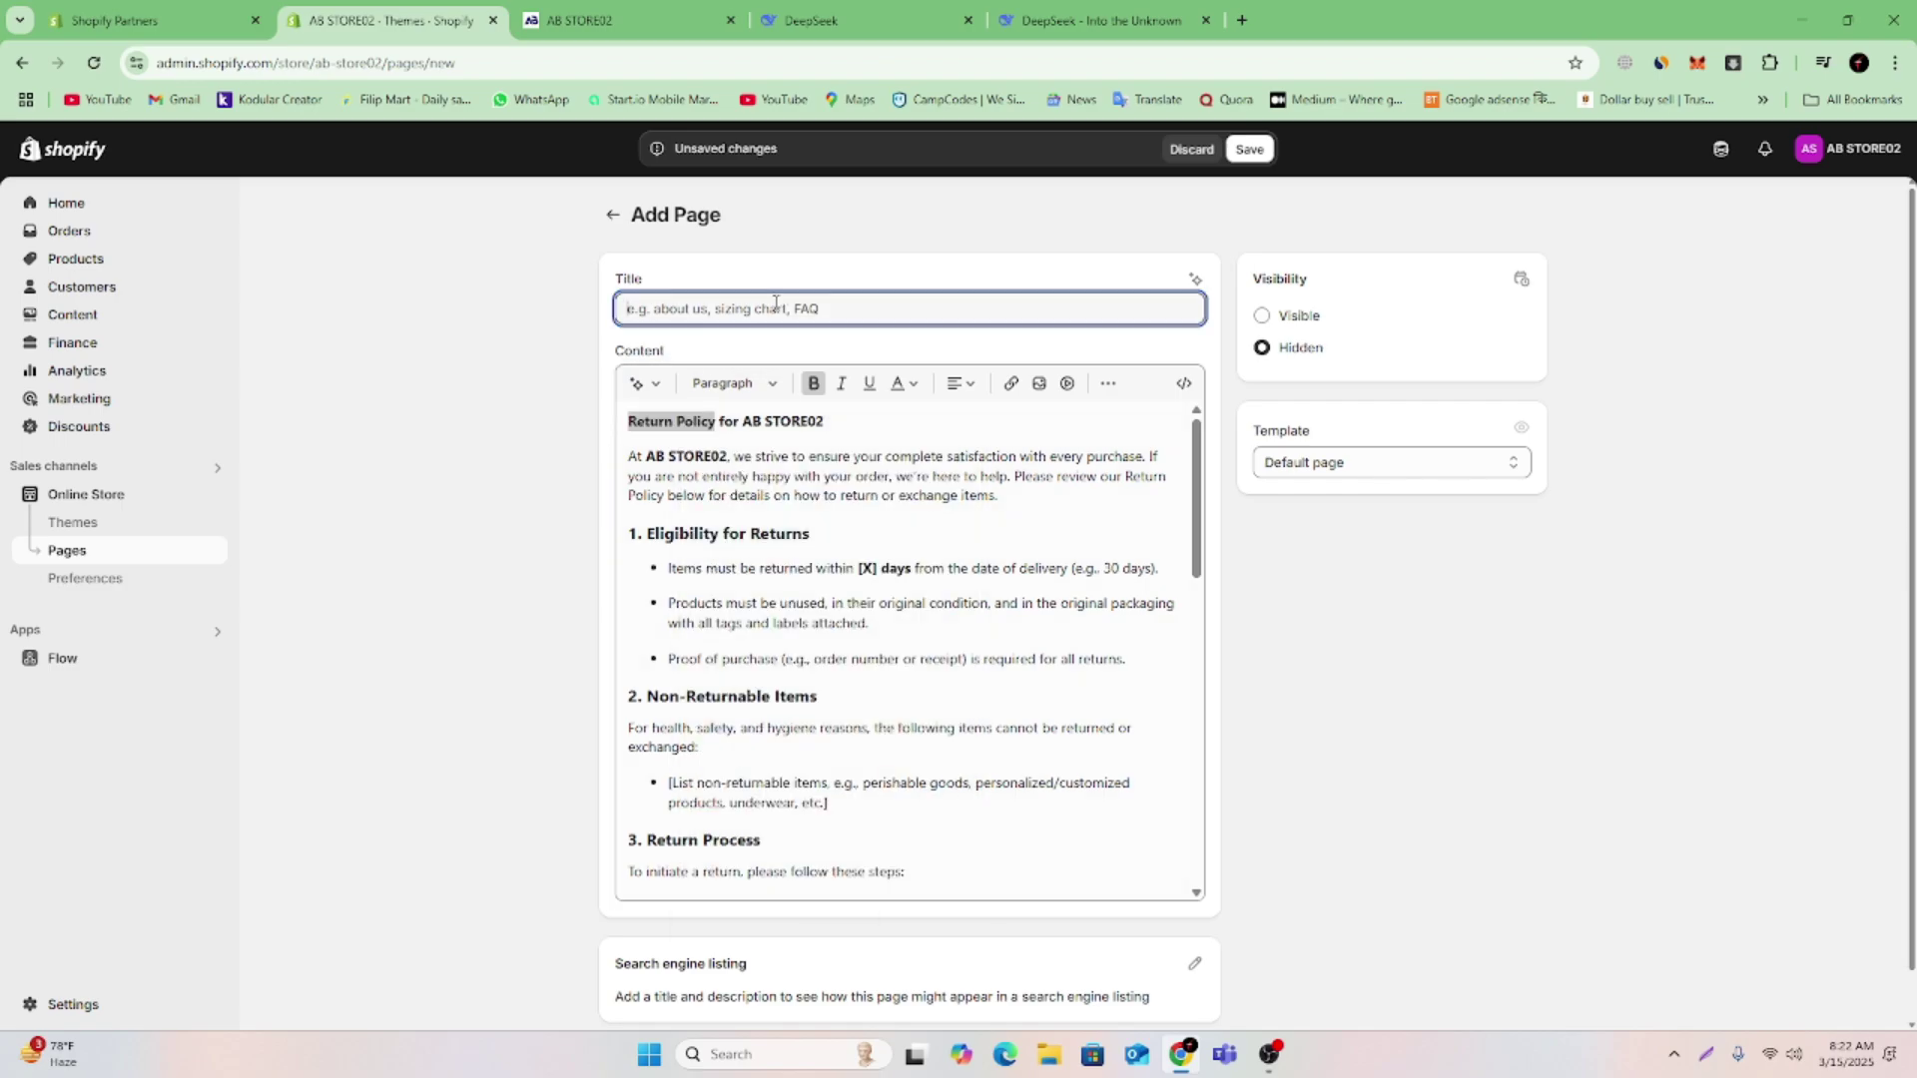
pyautogui.hotkey('ctrl', 'v')
pyautogui.click(1367, 705)
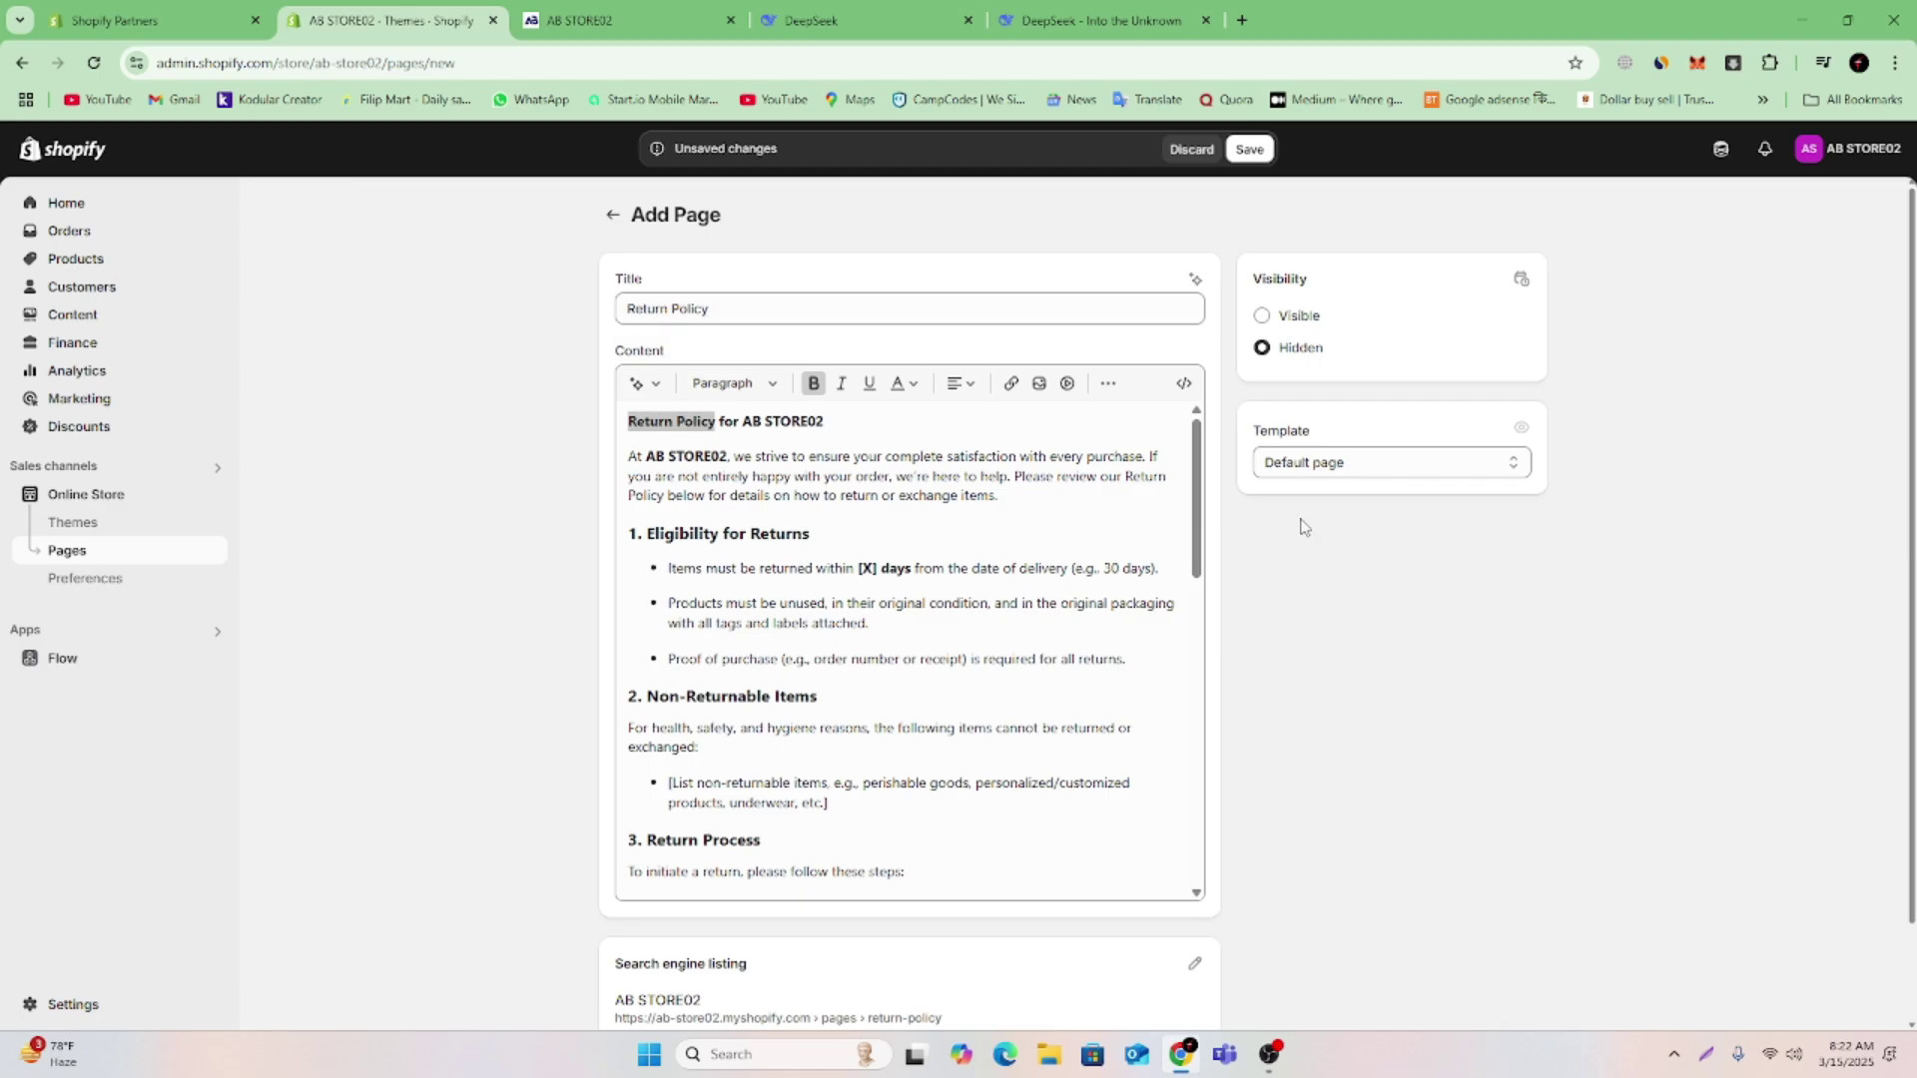
# Set the page's visibility to Visible and format the "Return Policy for AB STORE02" line as Heading 2
pyautogui.click(1262, 315)
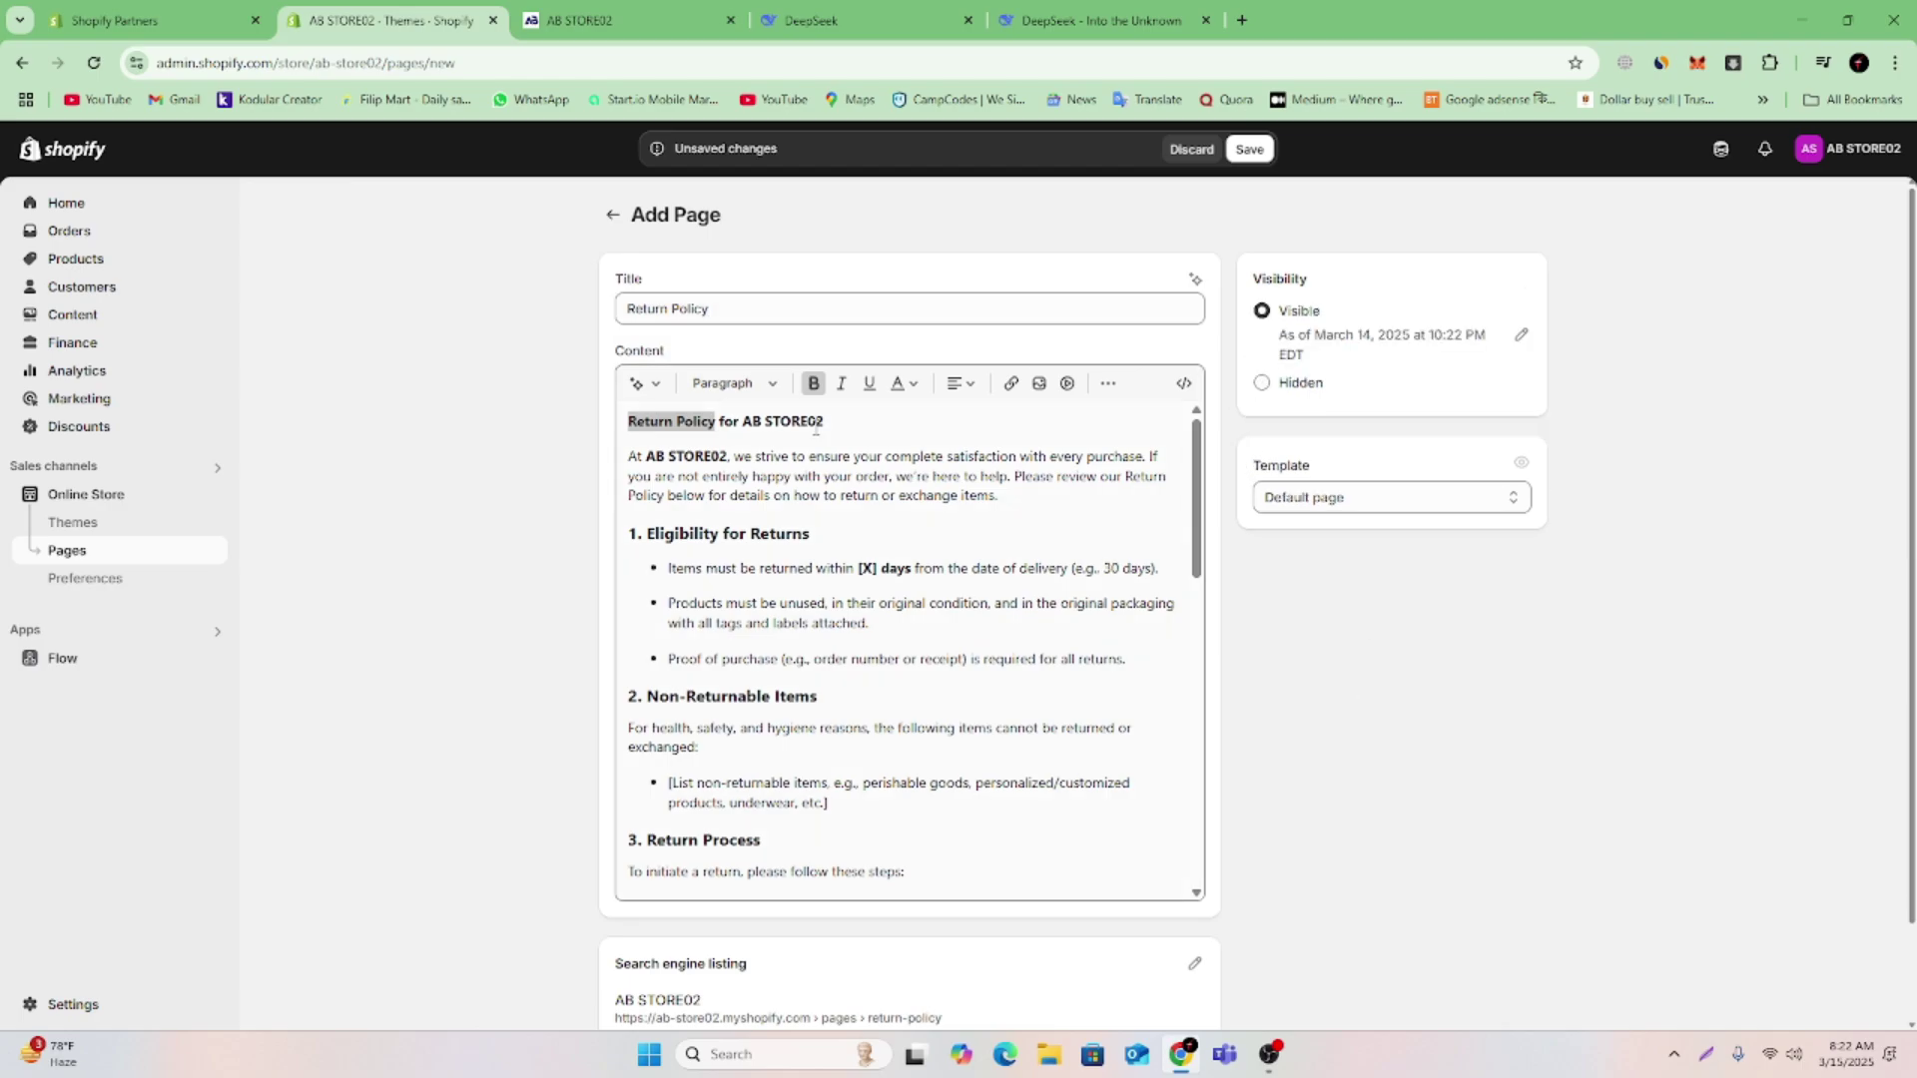
pyautogui.moveTo(816, 428); pyautogui.dragTo(628, 422)
pyautogui.click(734, 384)
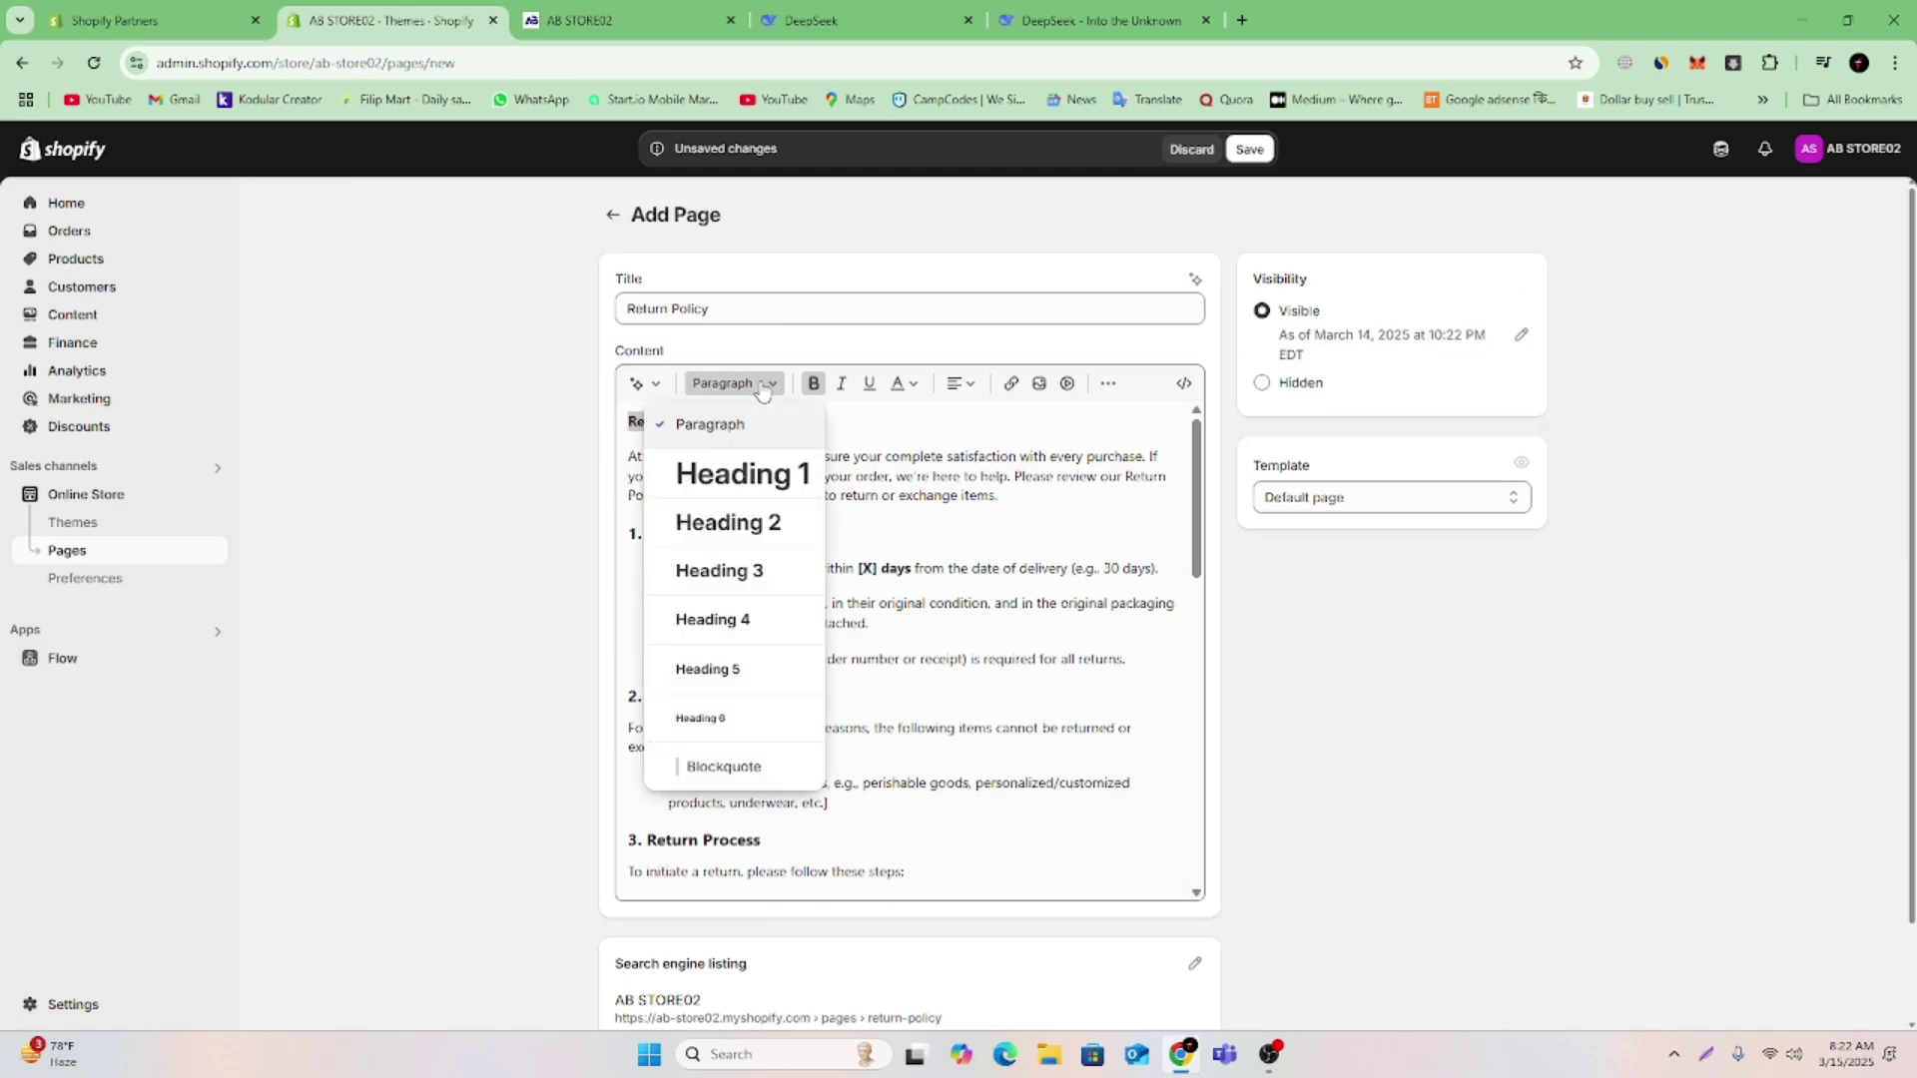
pyautogui.click(712, 525)
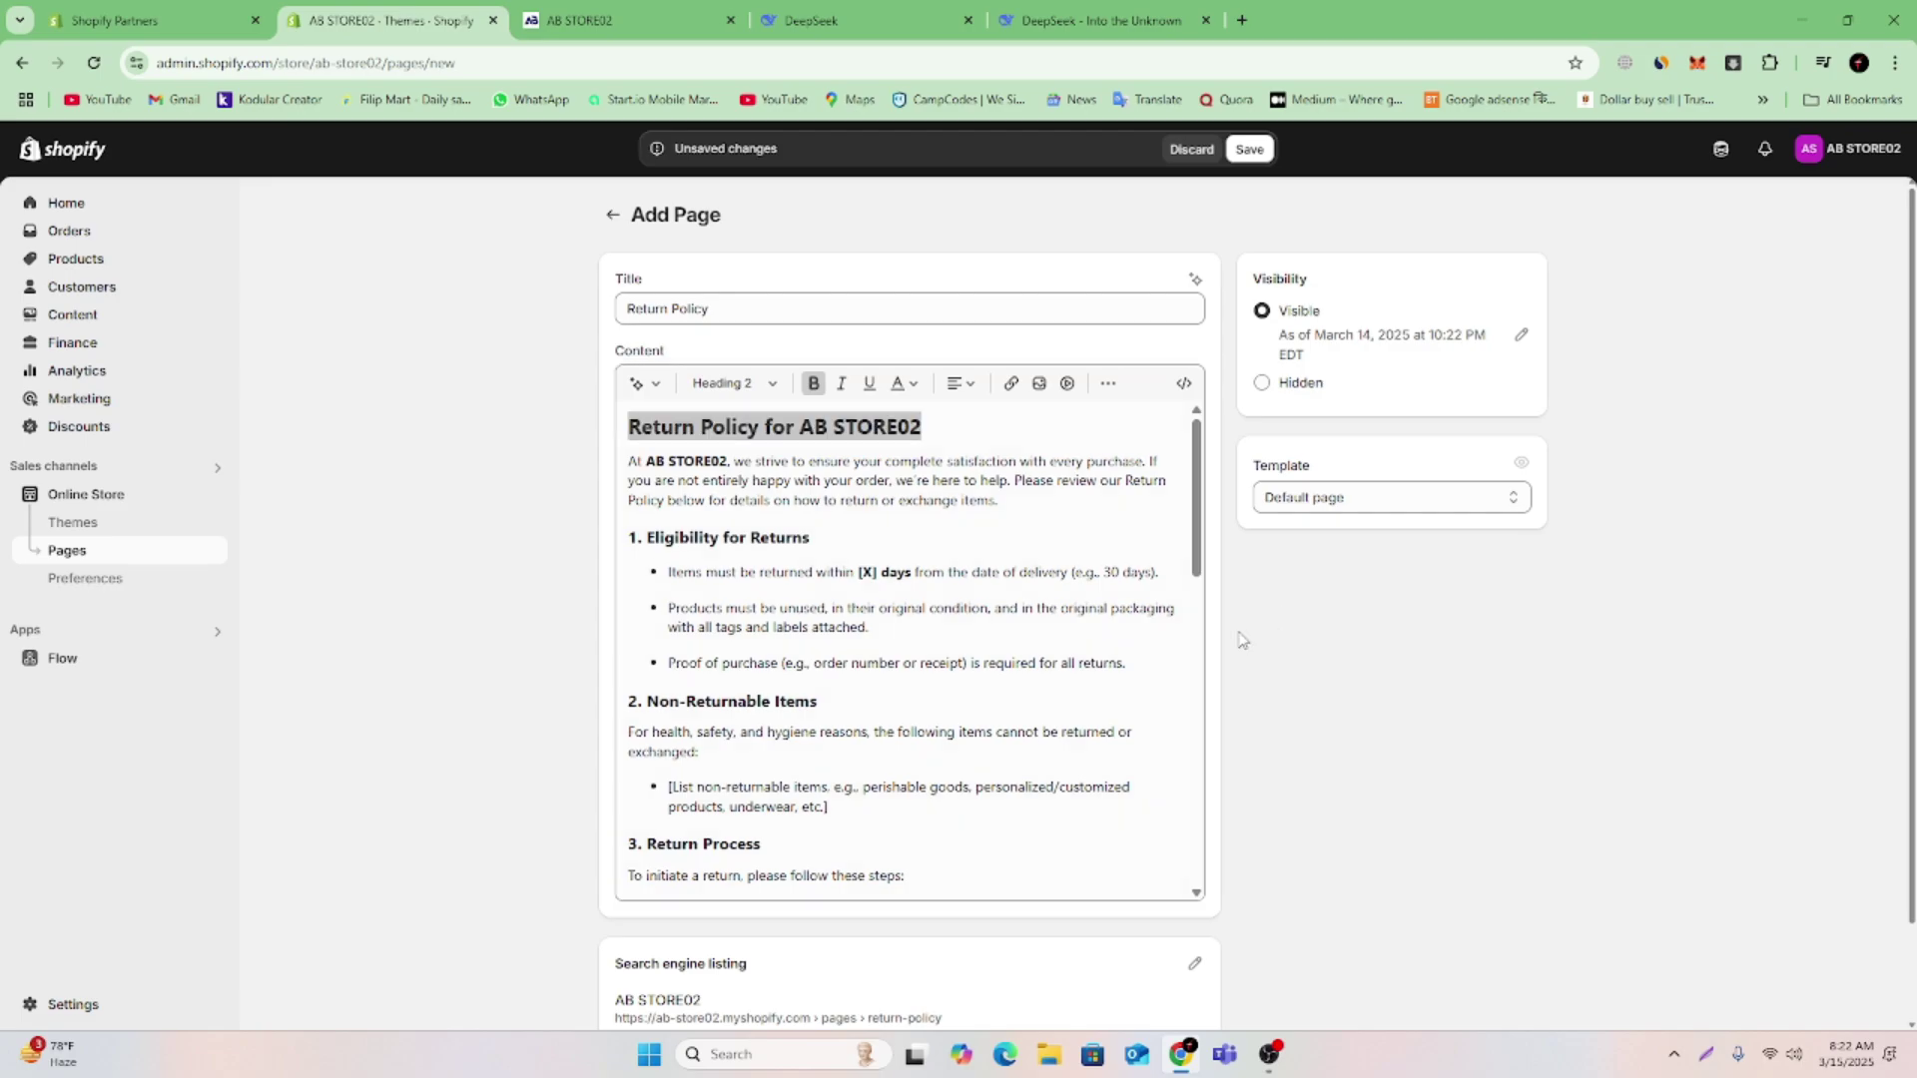
pyautogui.scroll(-1, 1202, 633)
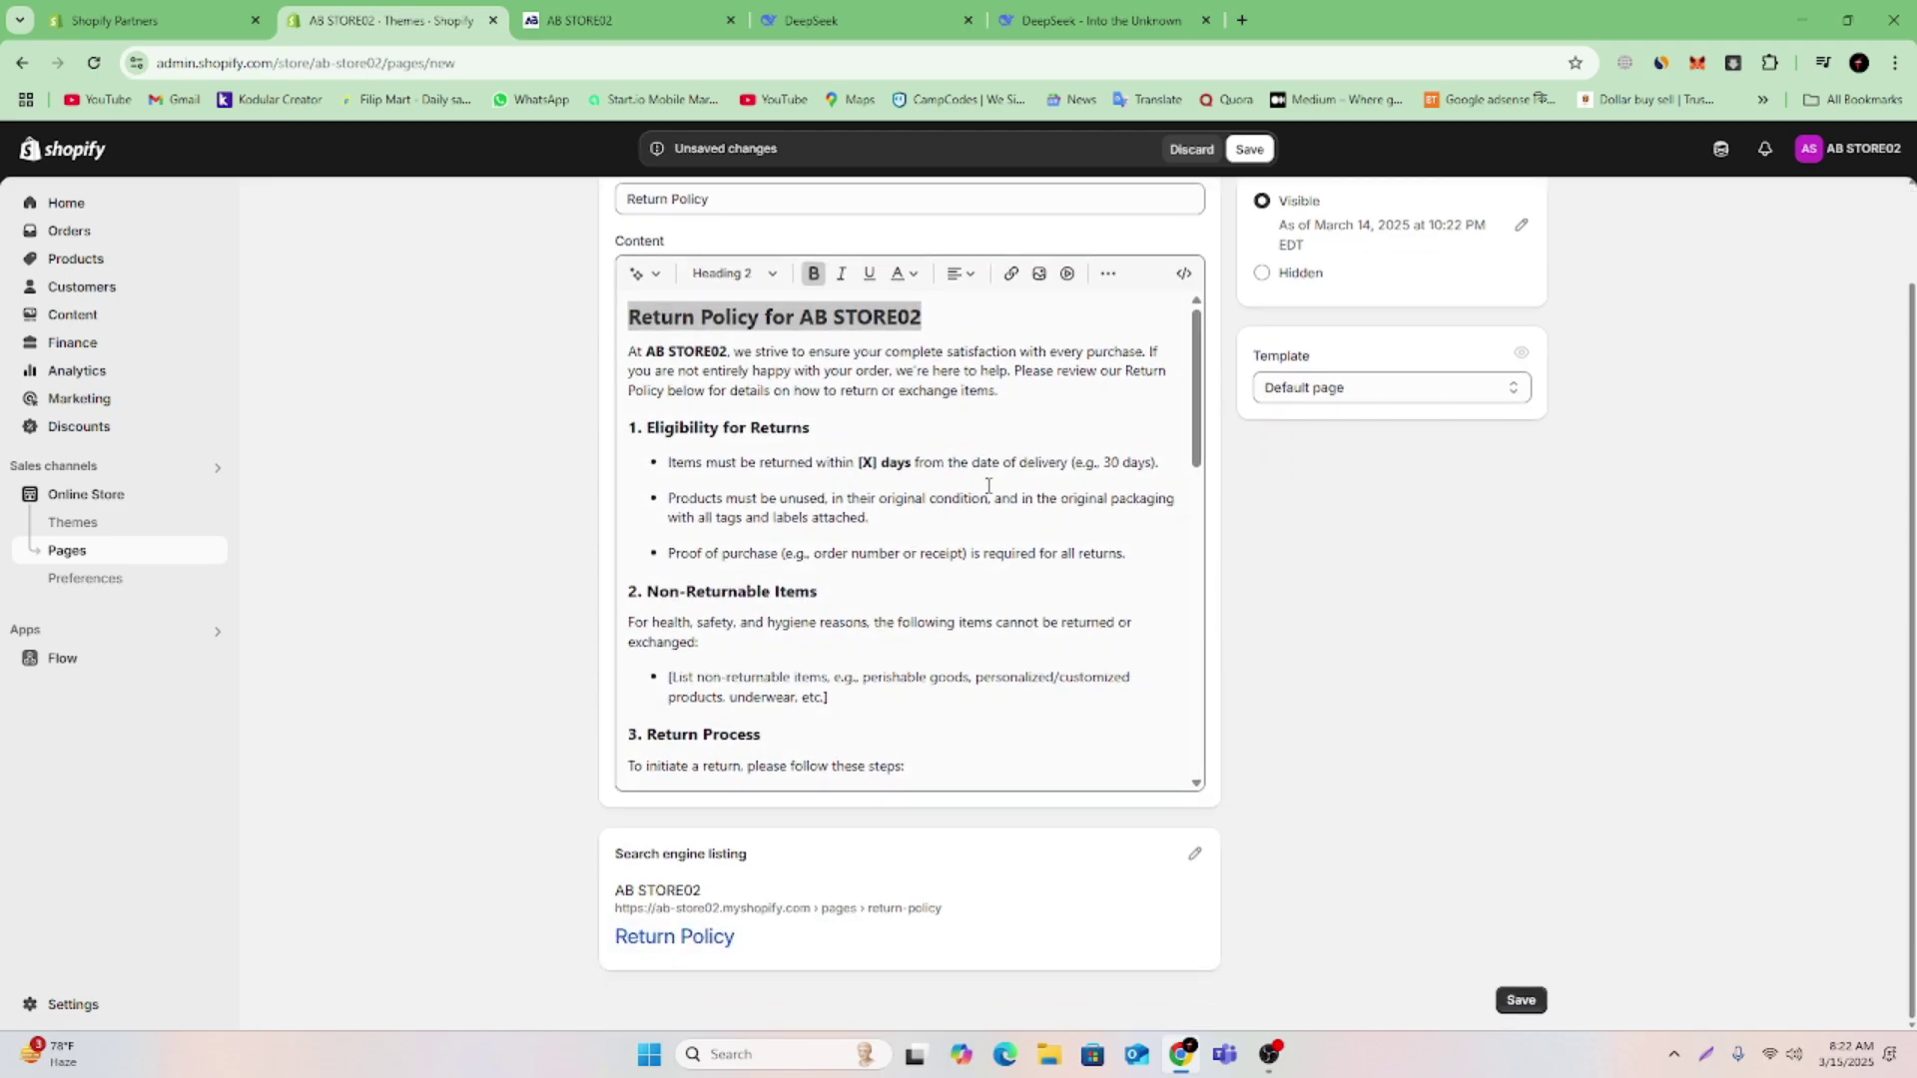
pyautogui.click(1095, 417)
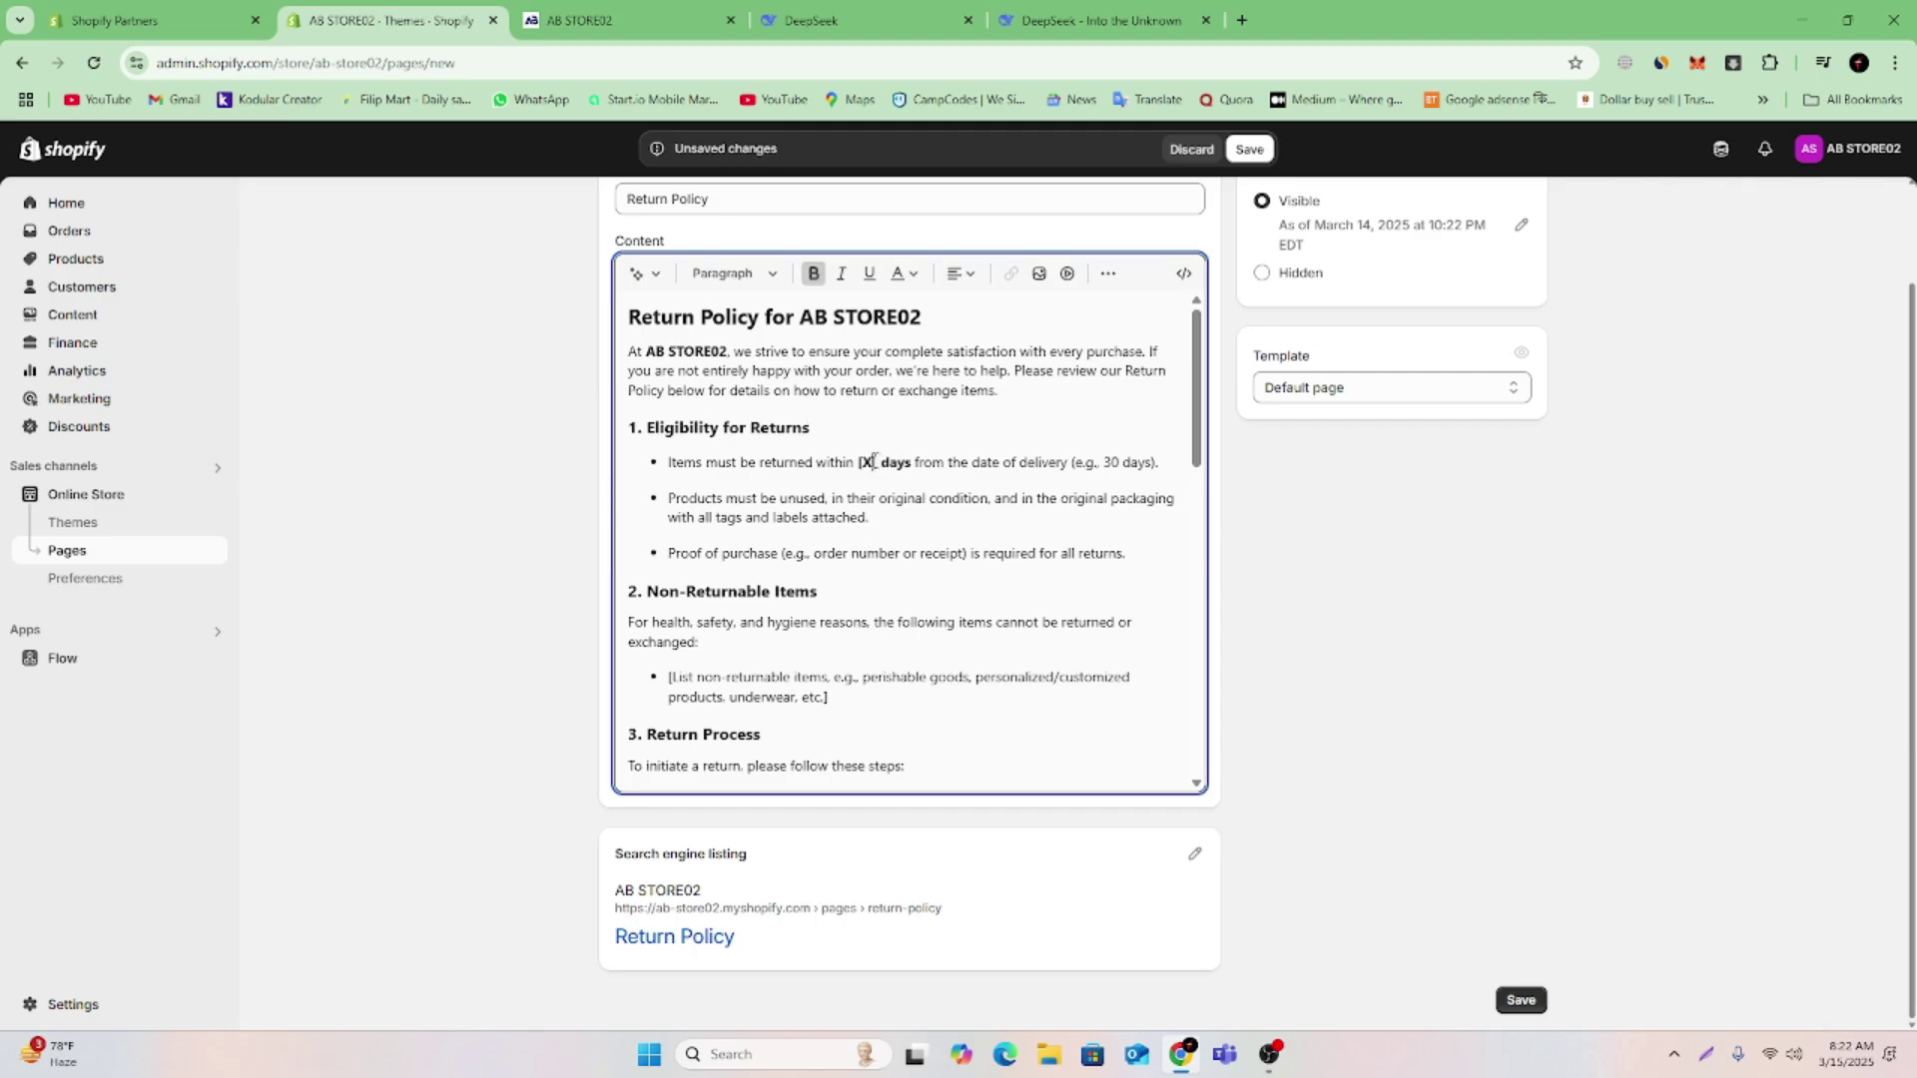
# Fill in 14 days for returns and 3 business days for refunds in the Return Policy content, and save the page
pyautogui.write('14')
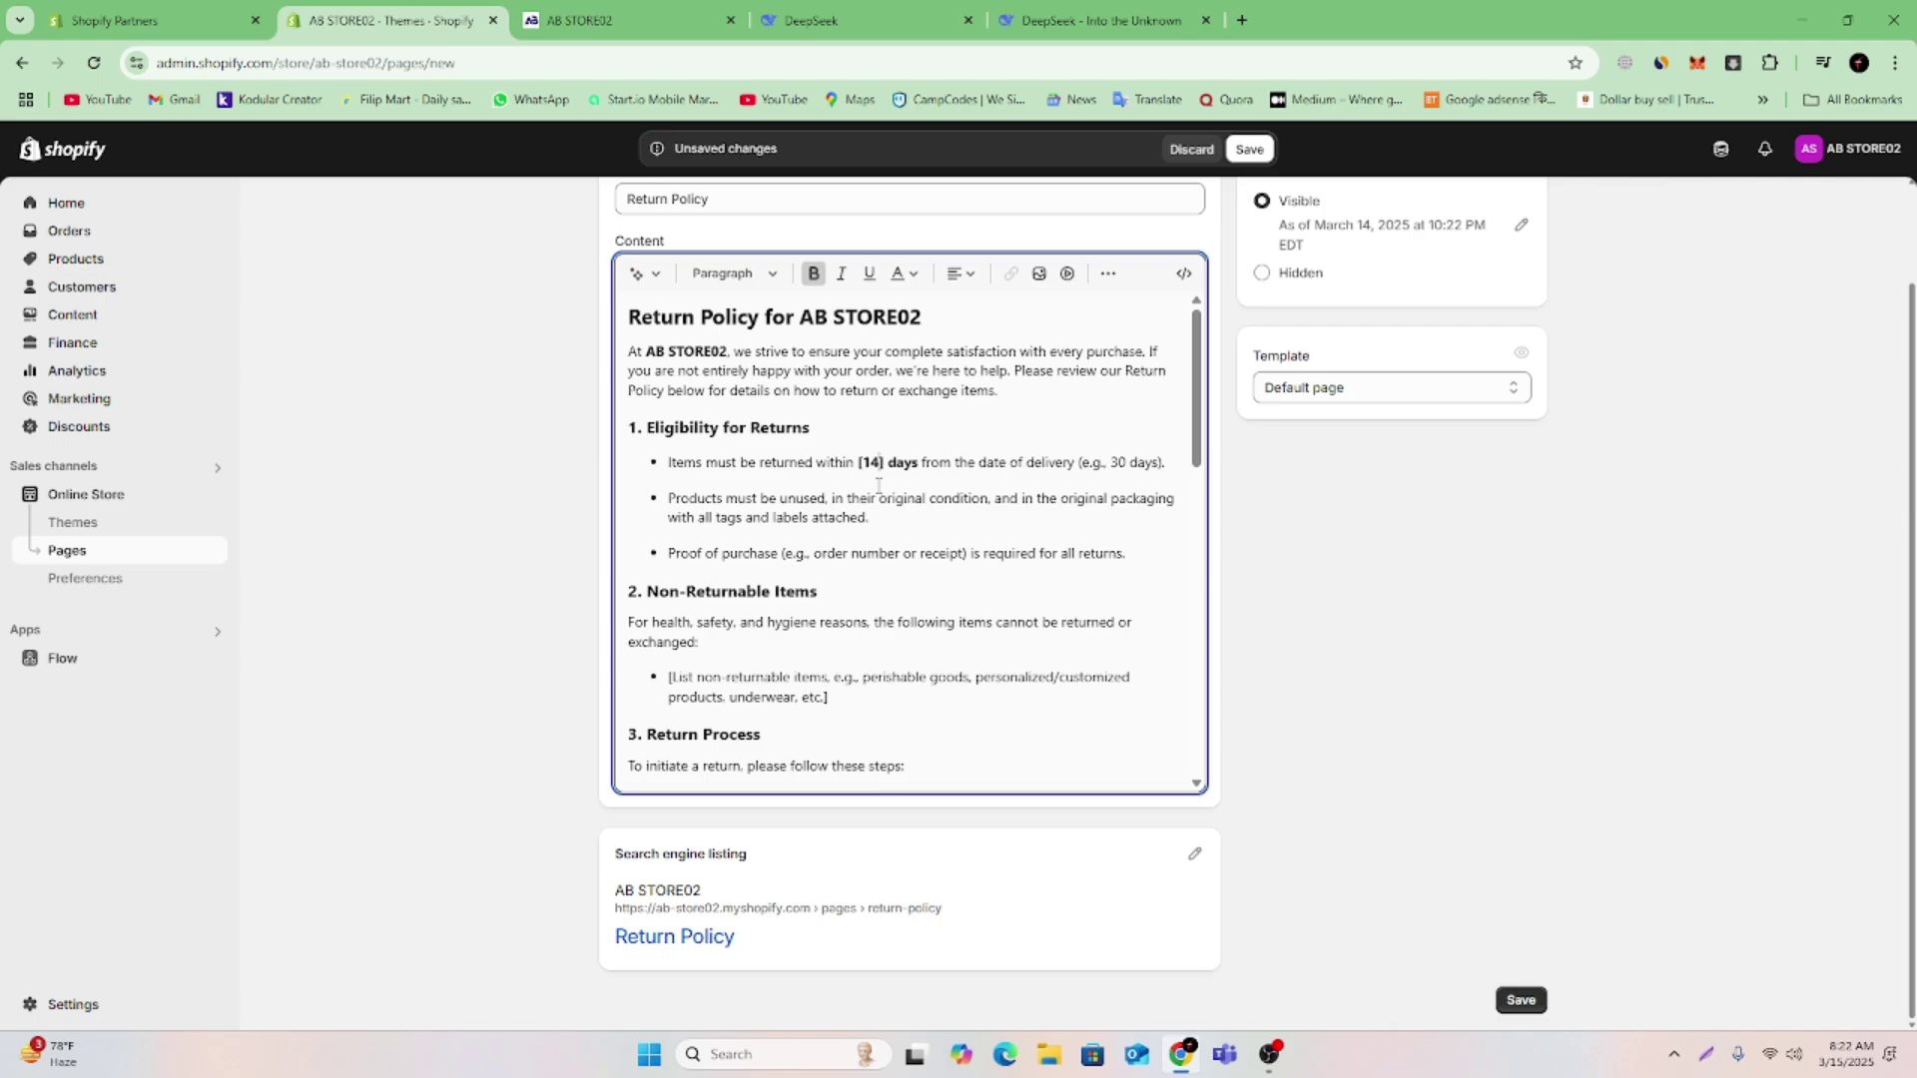
pyautogui.scroll(-10, 874, 497)
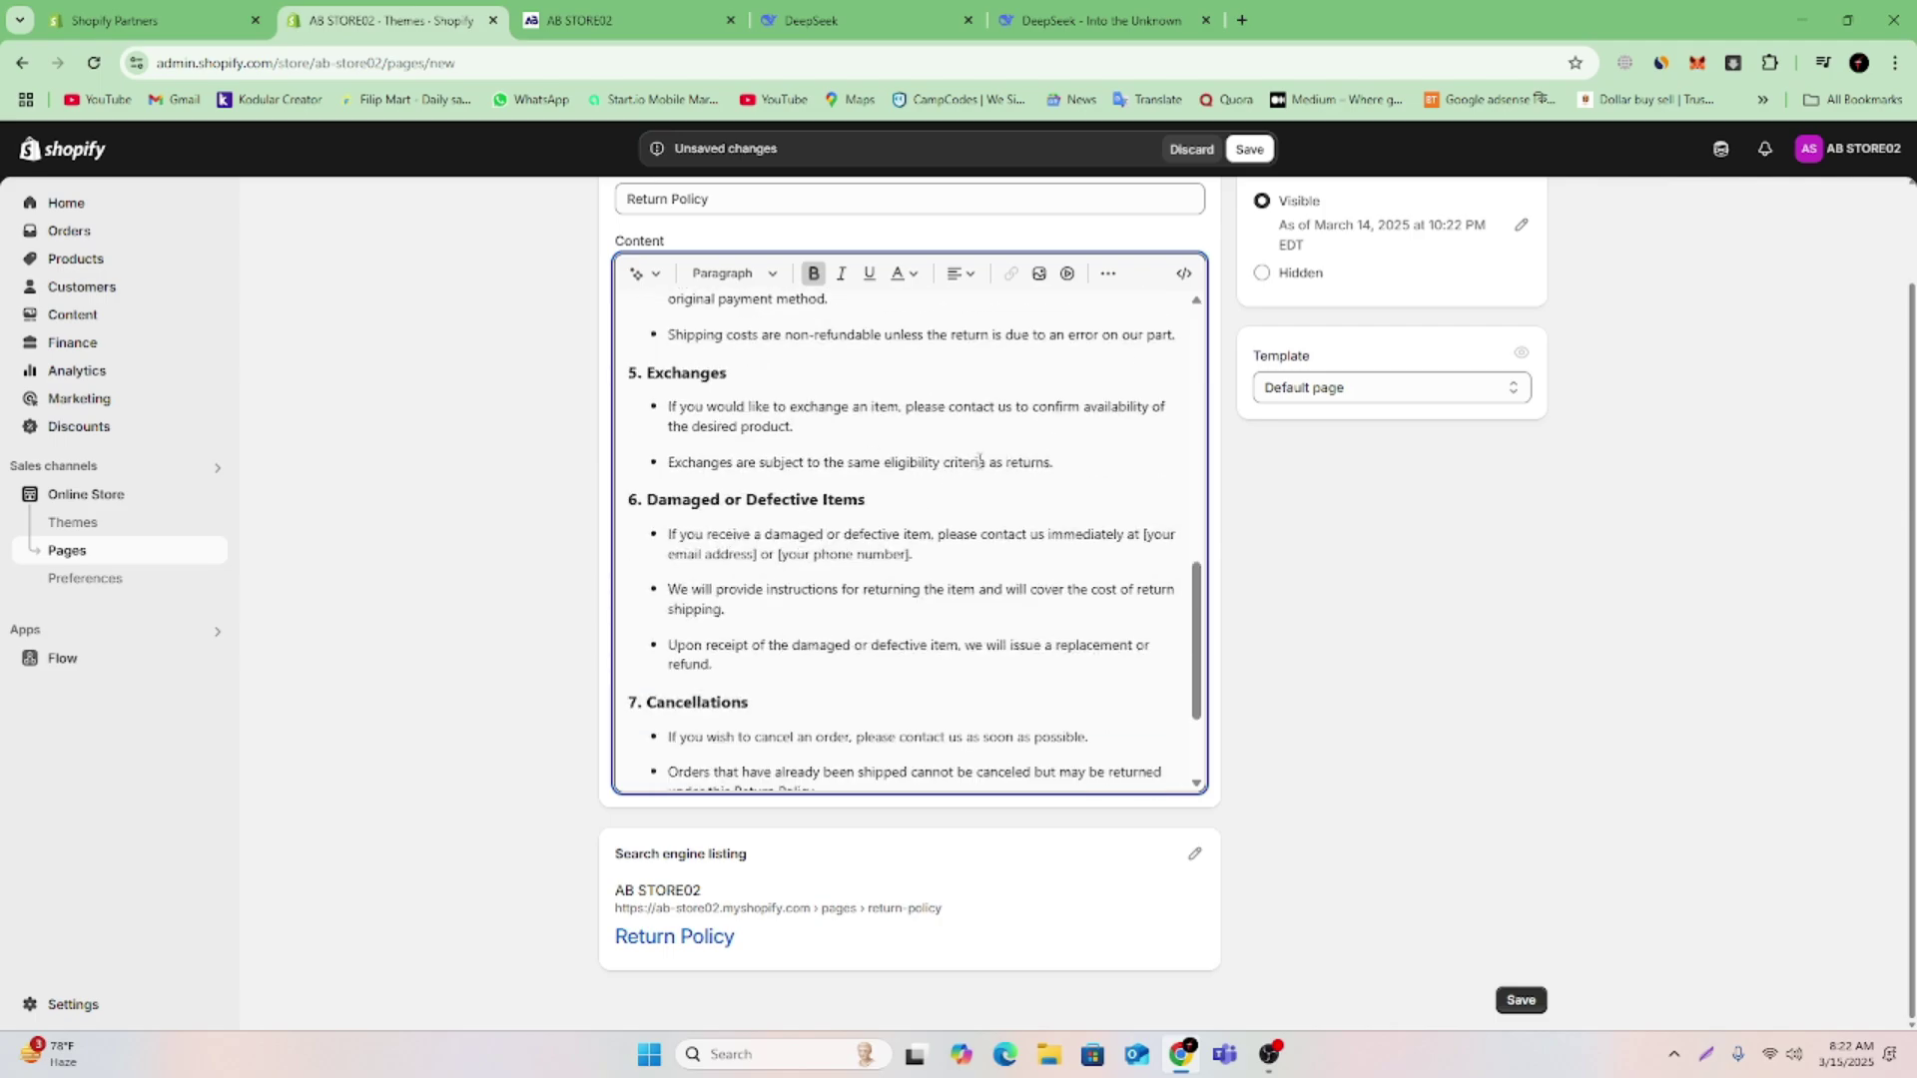
pyautogui.scroll(4, 973, 469)
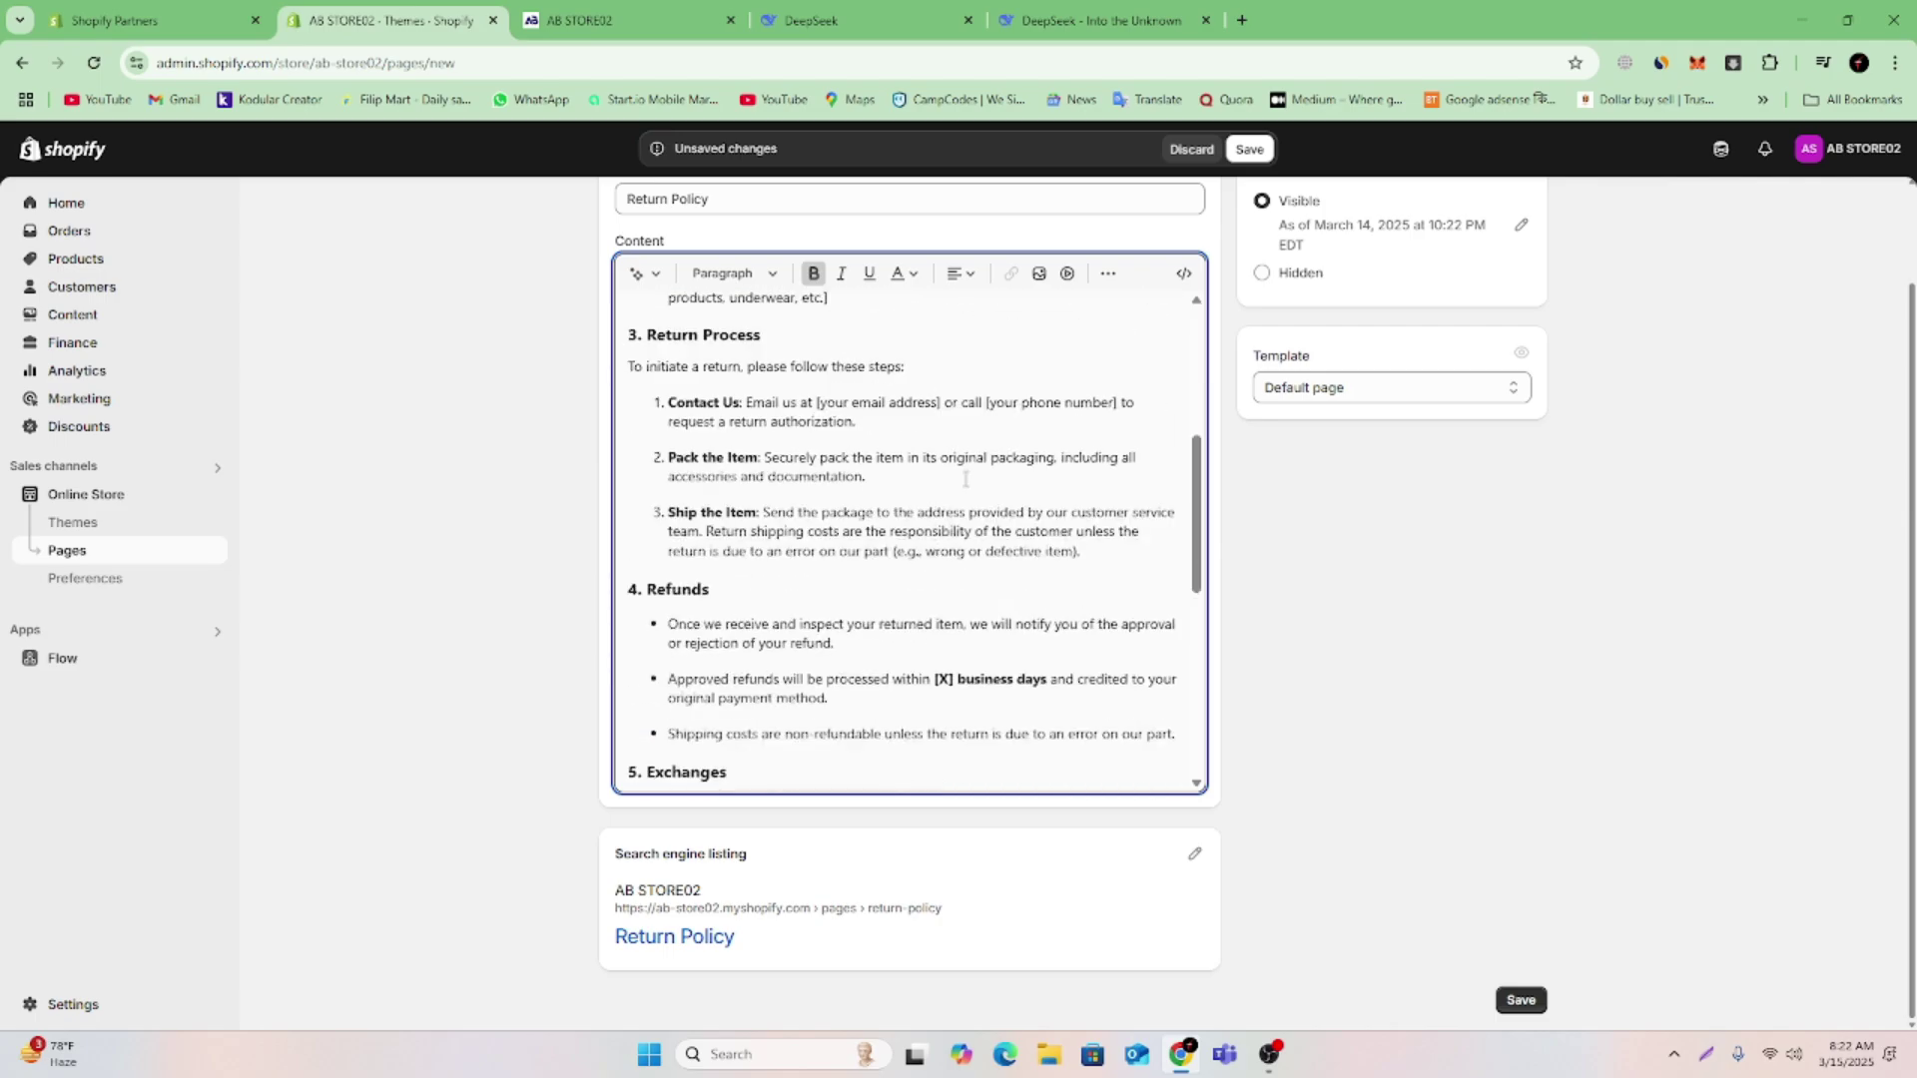
pyautogui.click(949, 680)
pyautogui.press('BackSpace')
pyautogui.write('3')
pyautogui.scroll(-4, 1010, 680)
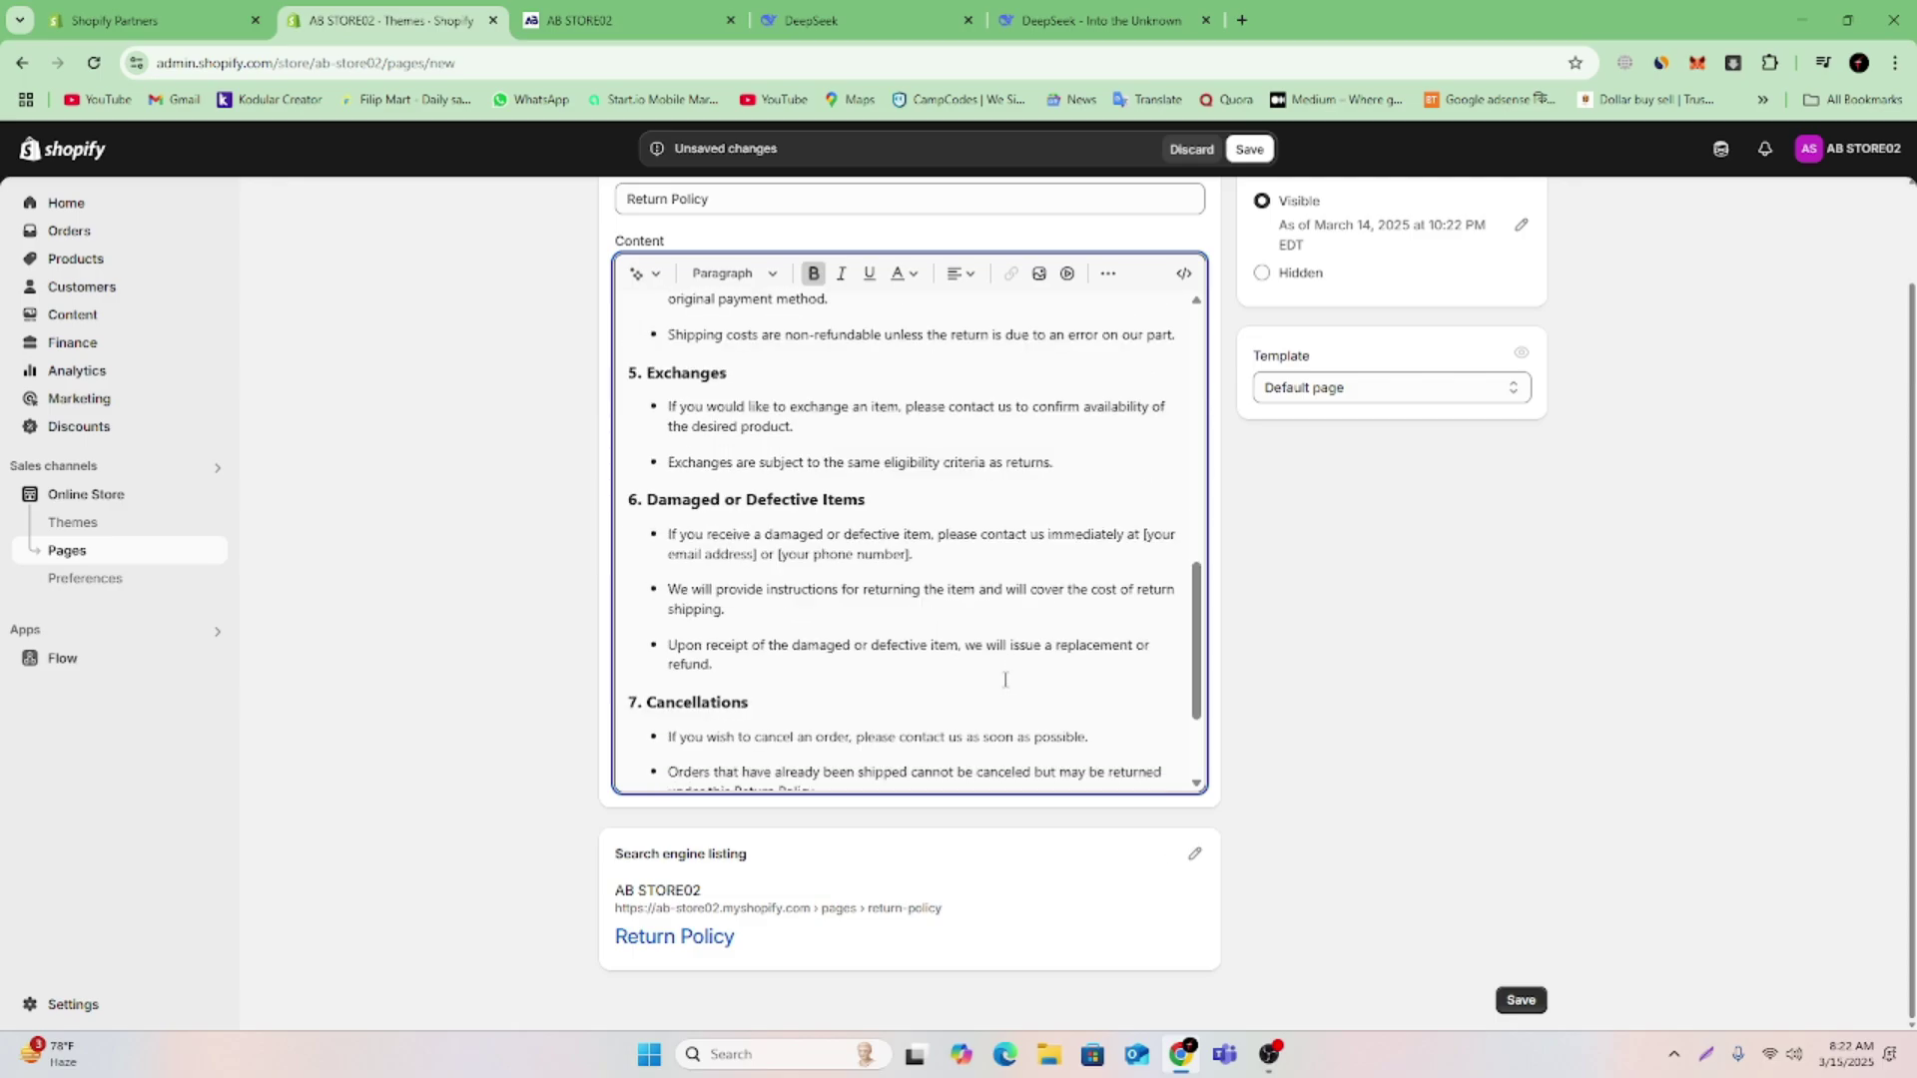
pyautogui.scroll(-2, 1006, 671)
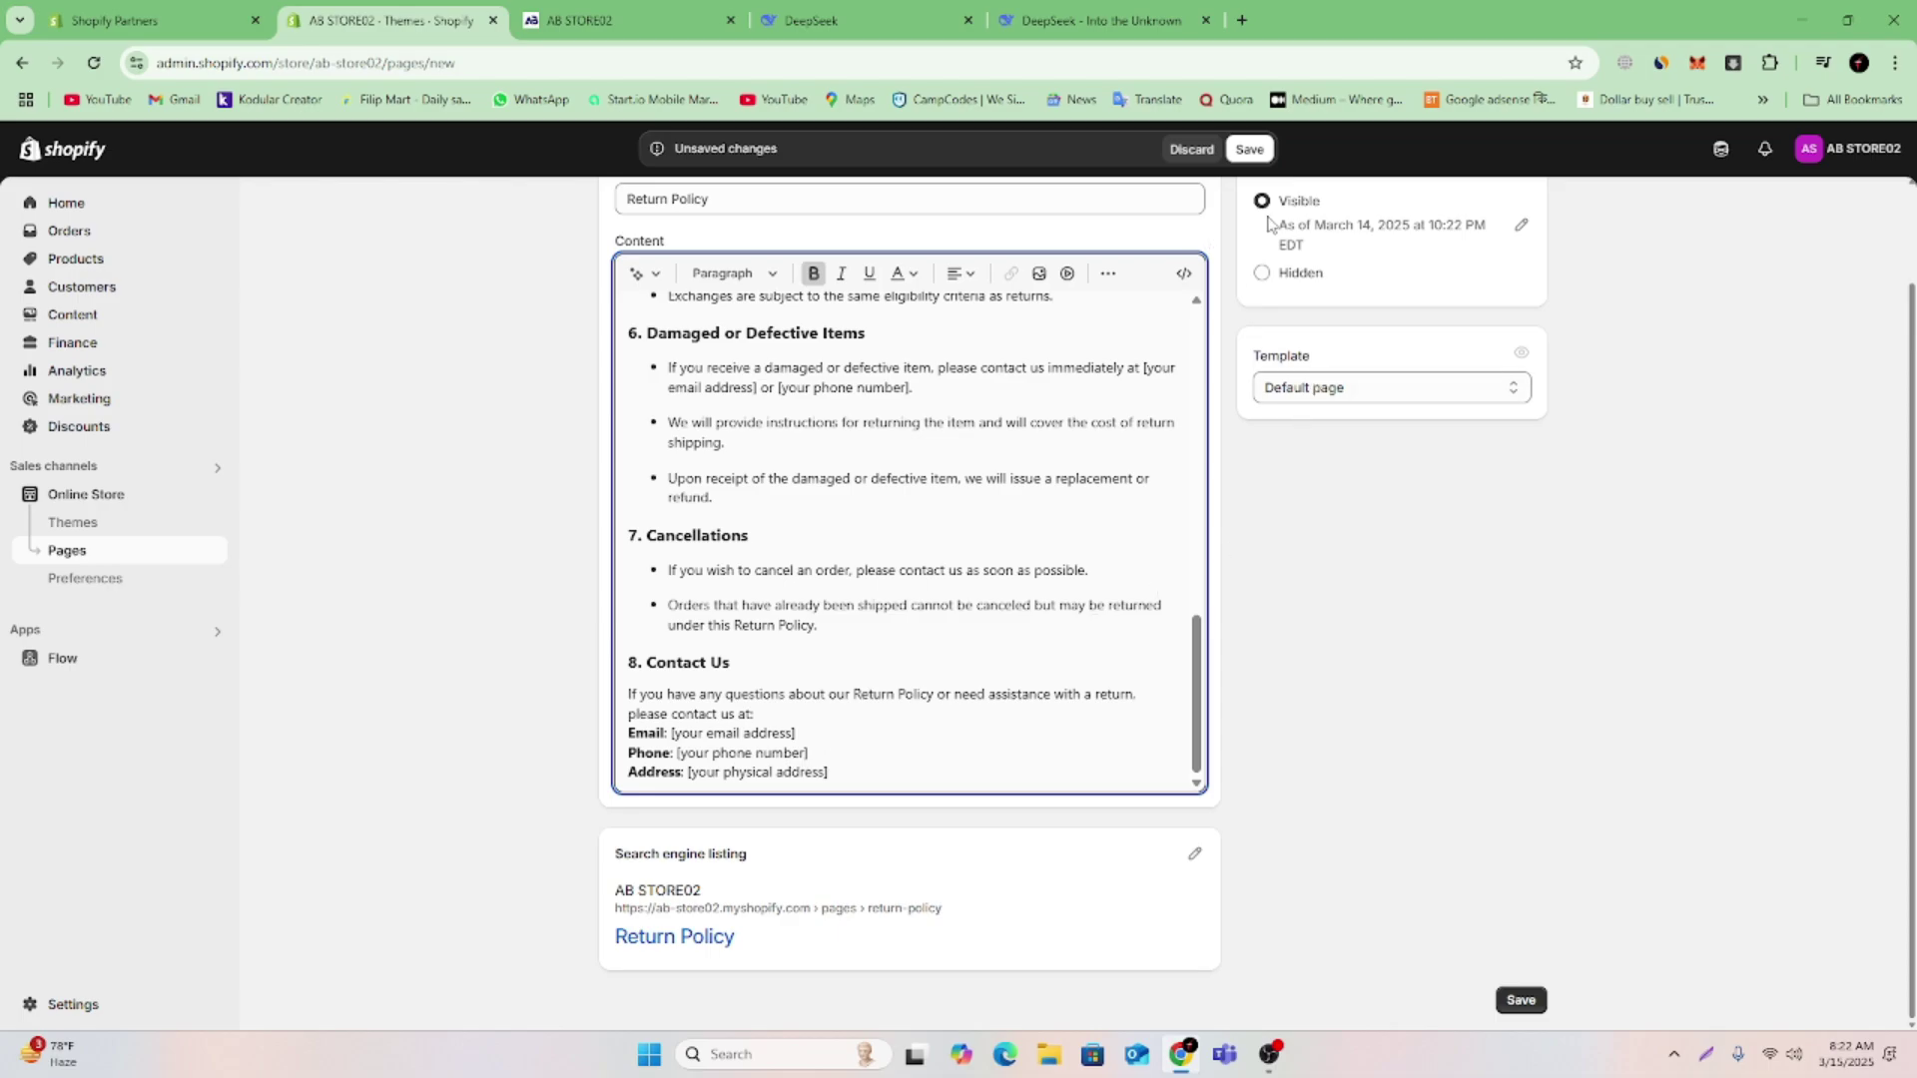
pyautogui.click(1252, 150)
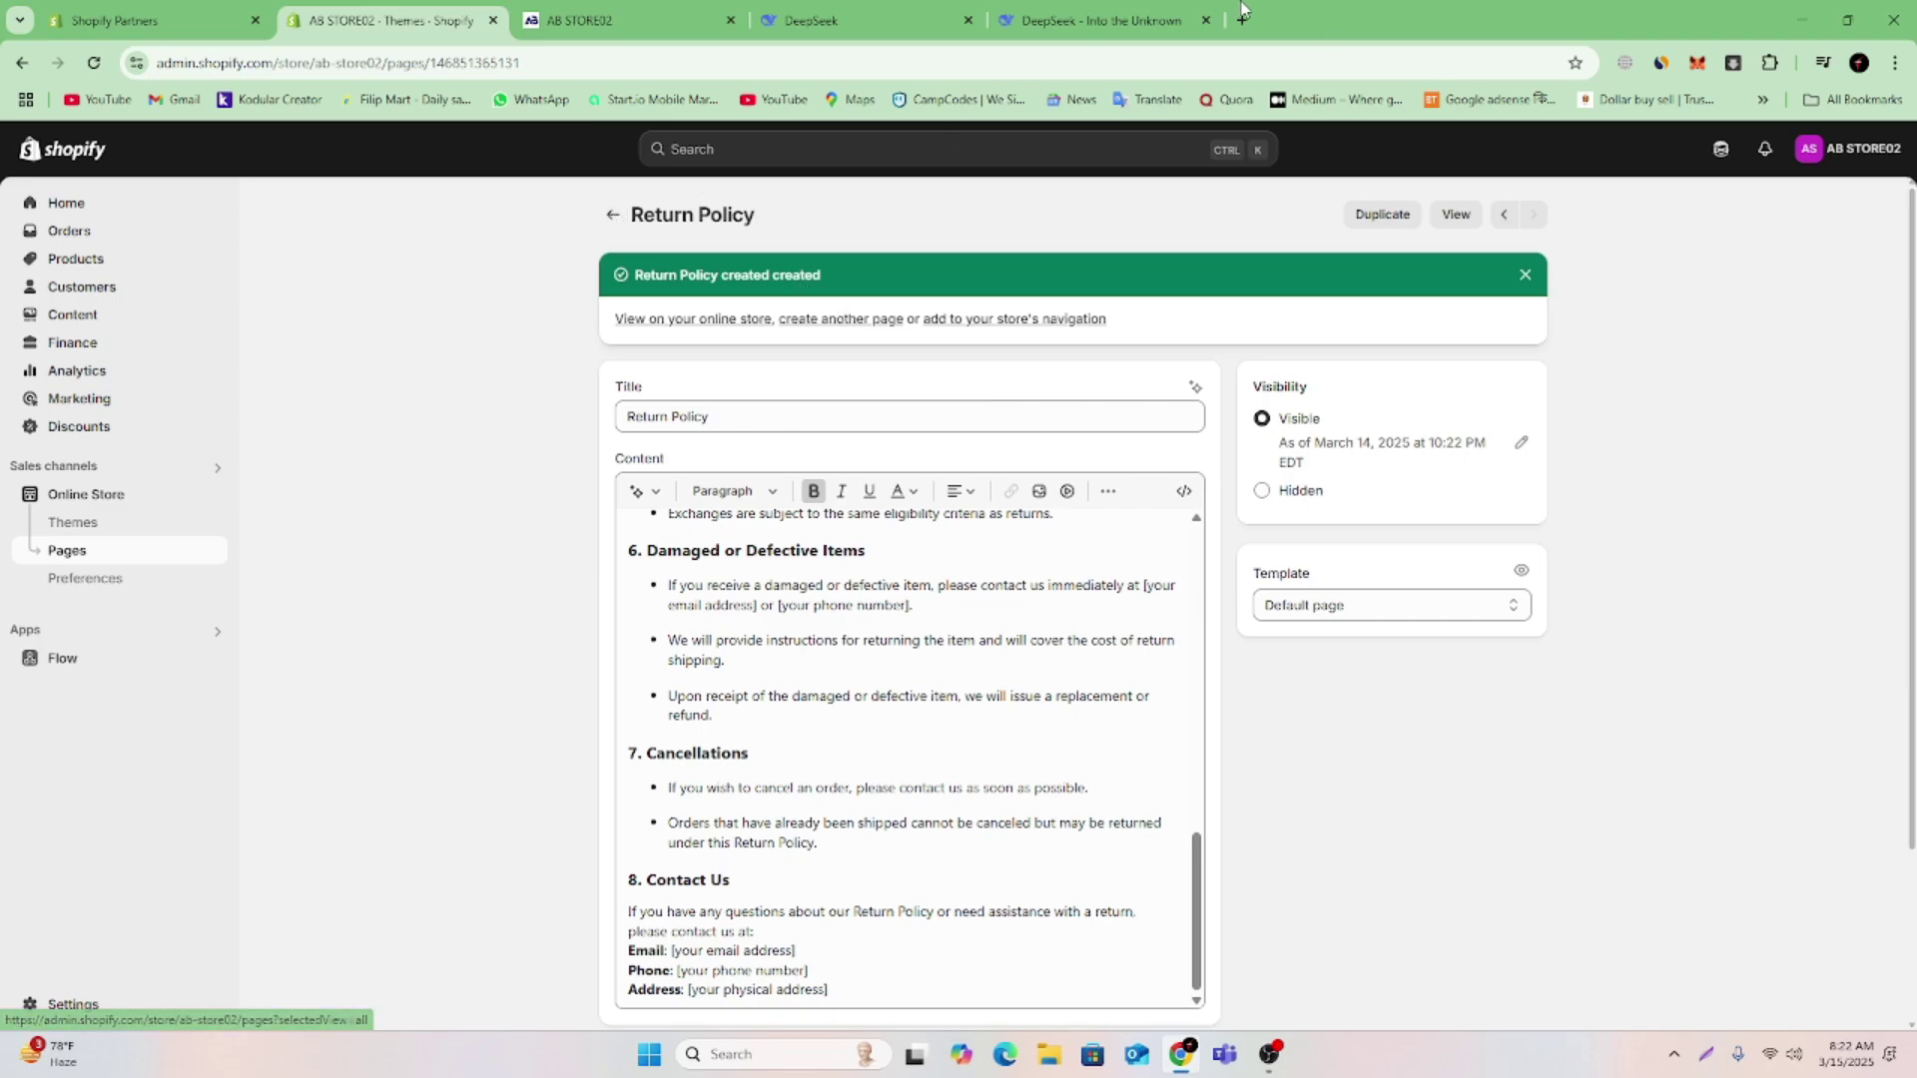
# Switch to the DeepSeek chat and send the prompt "money back"
pyautogui.click(1115, 10)
pyautogui.click(883, 928)
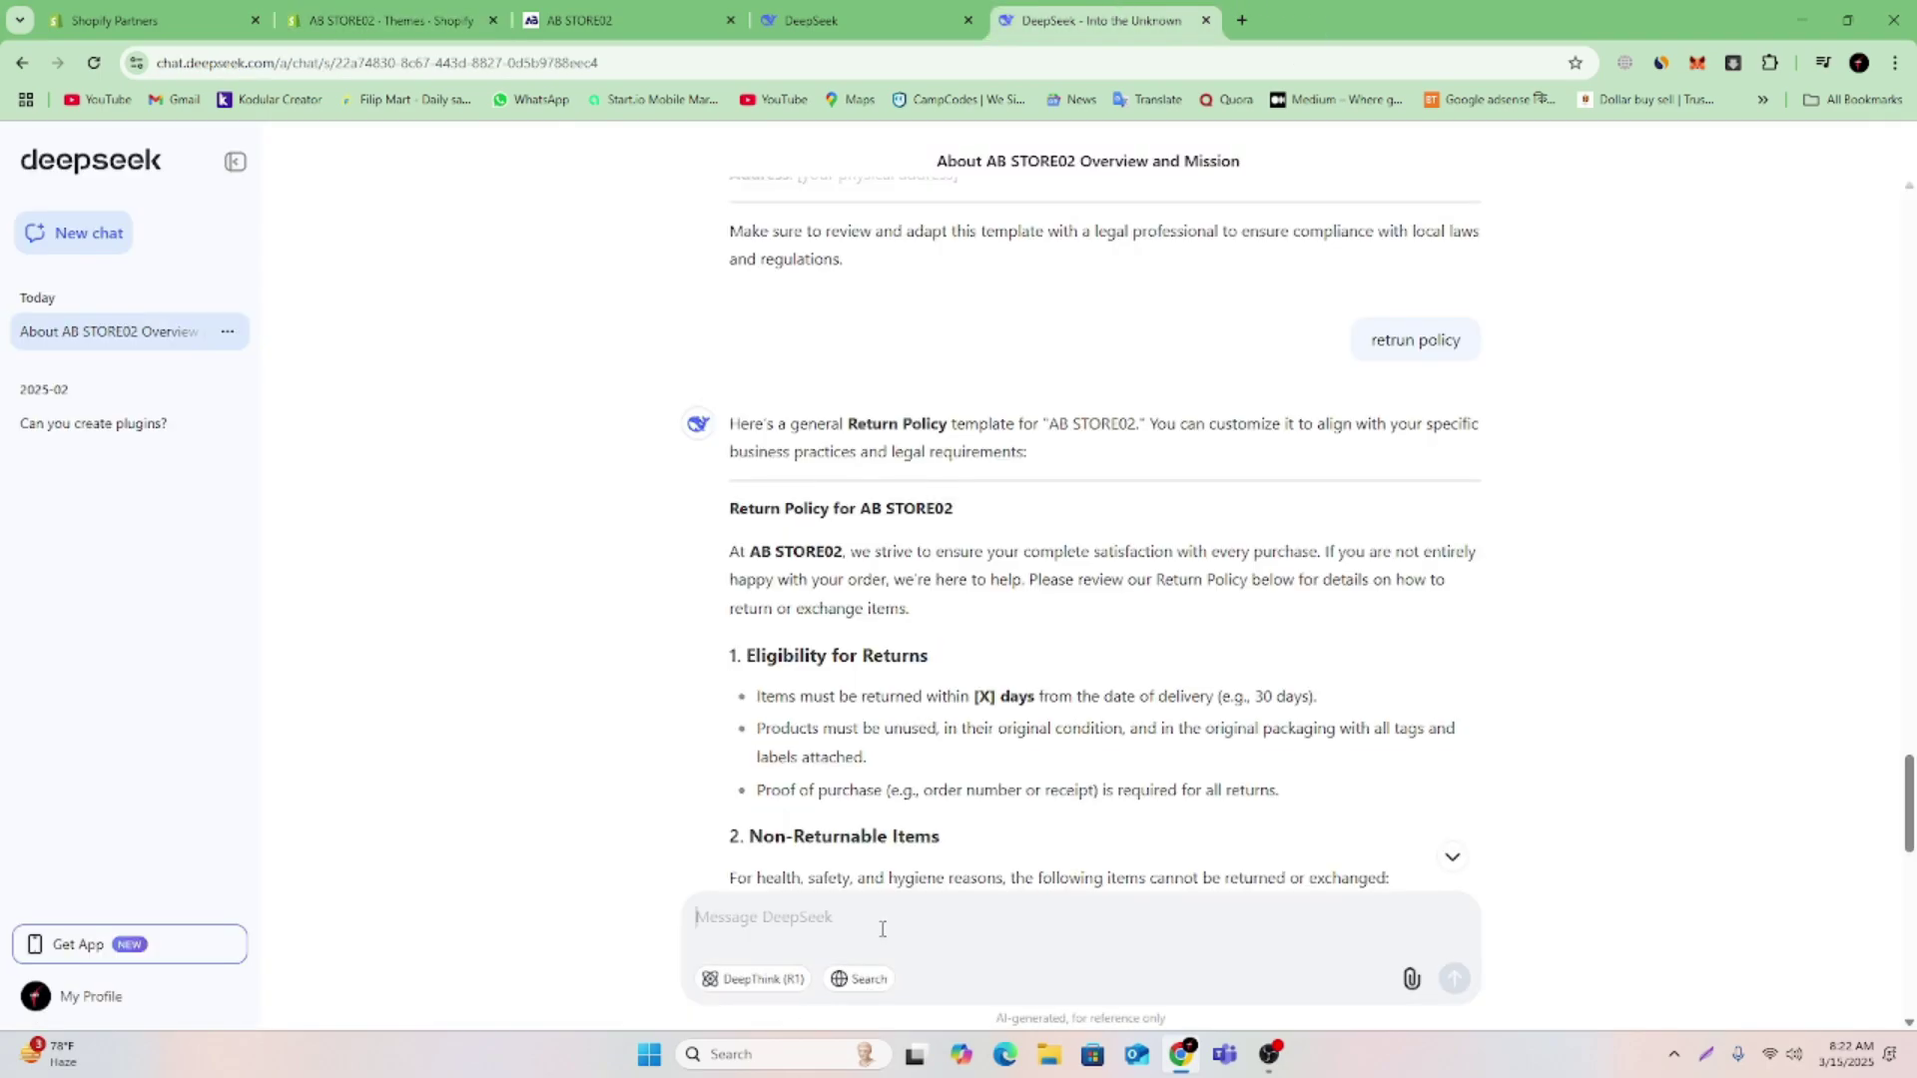
pyautogui.write('money bac')
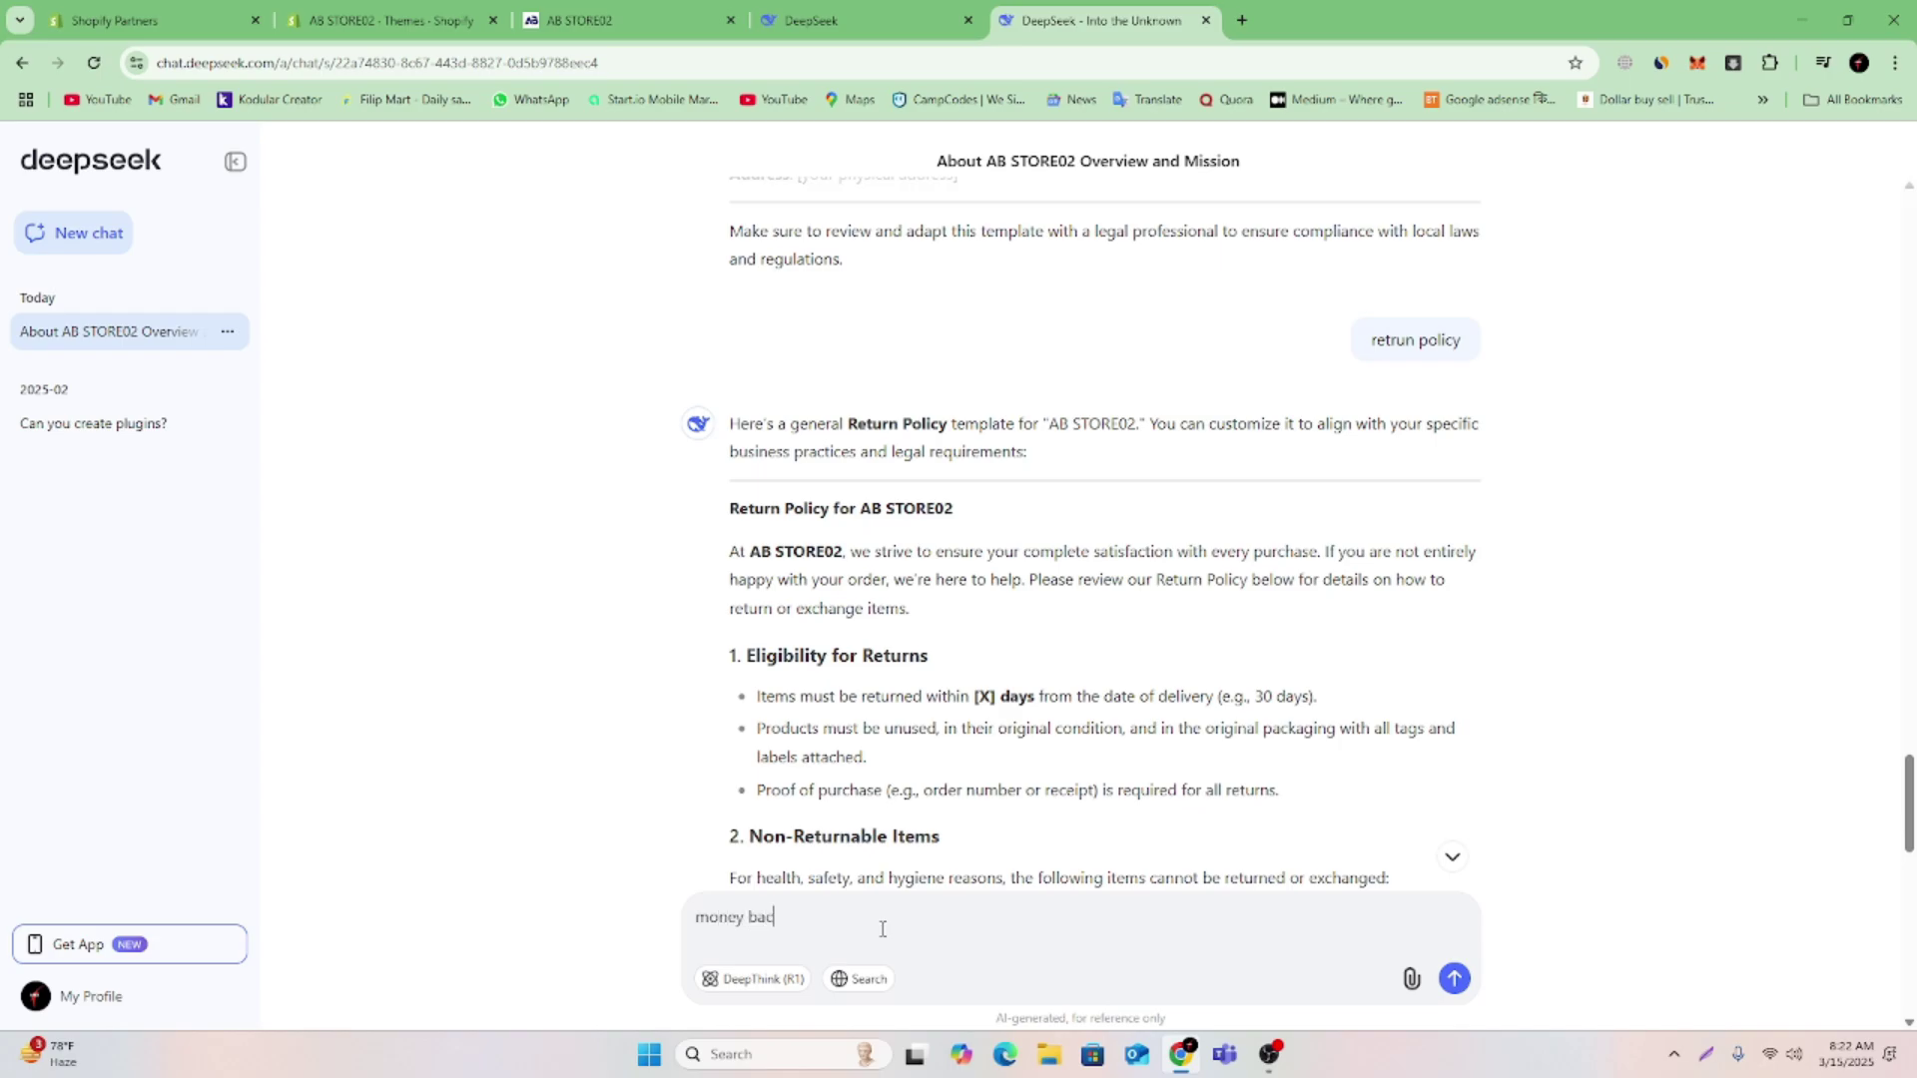
pyautogui.write('k')
pyautogui.press('Return')
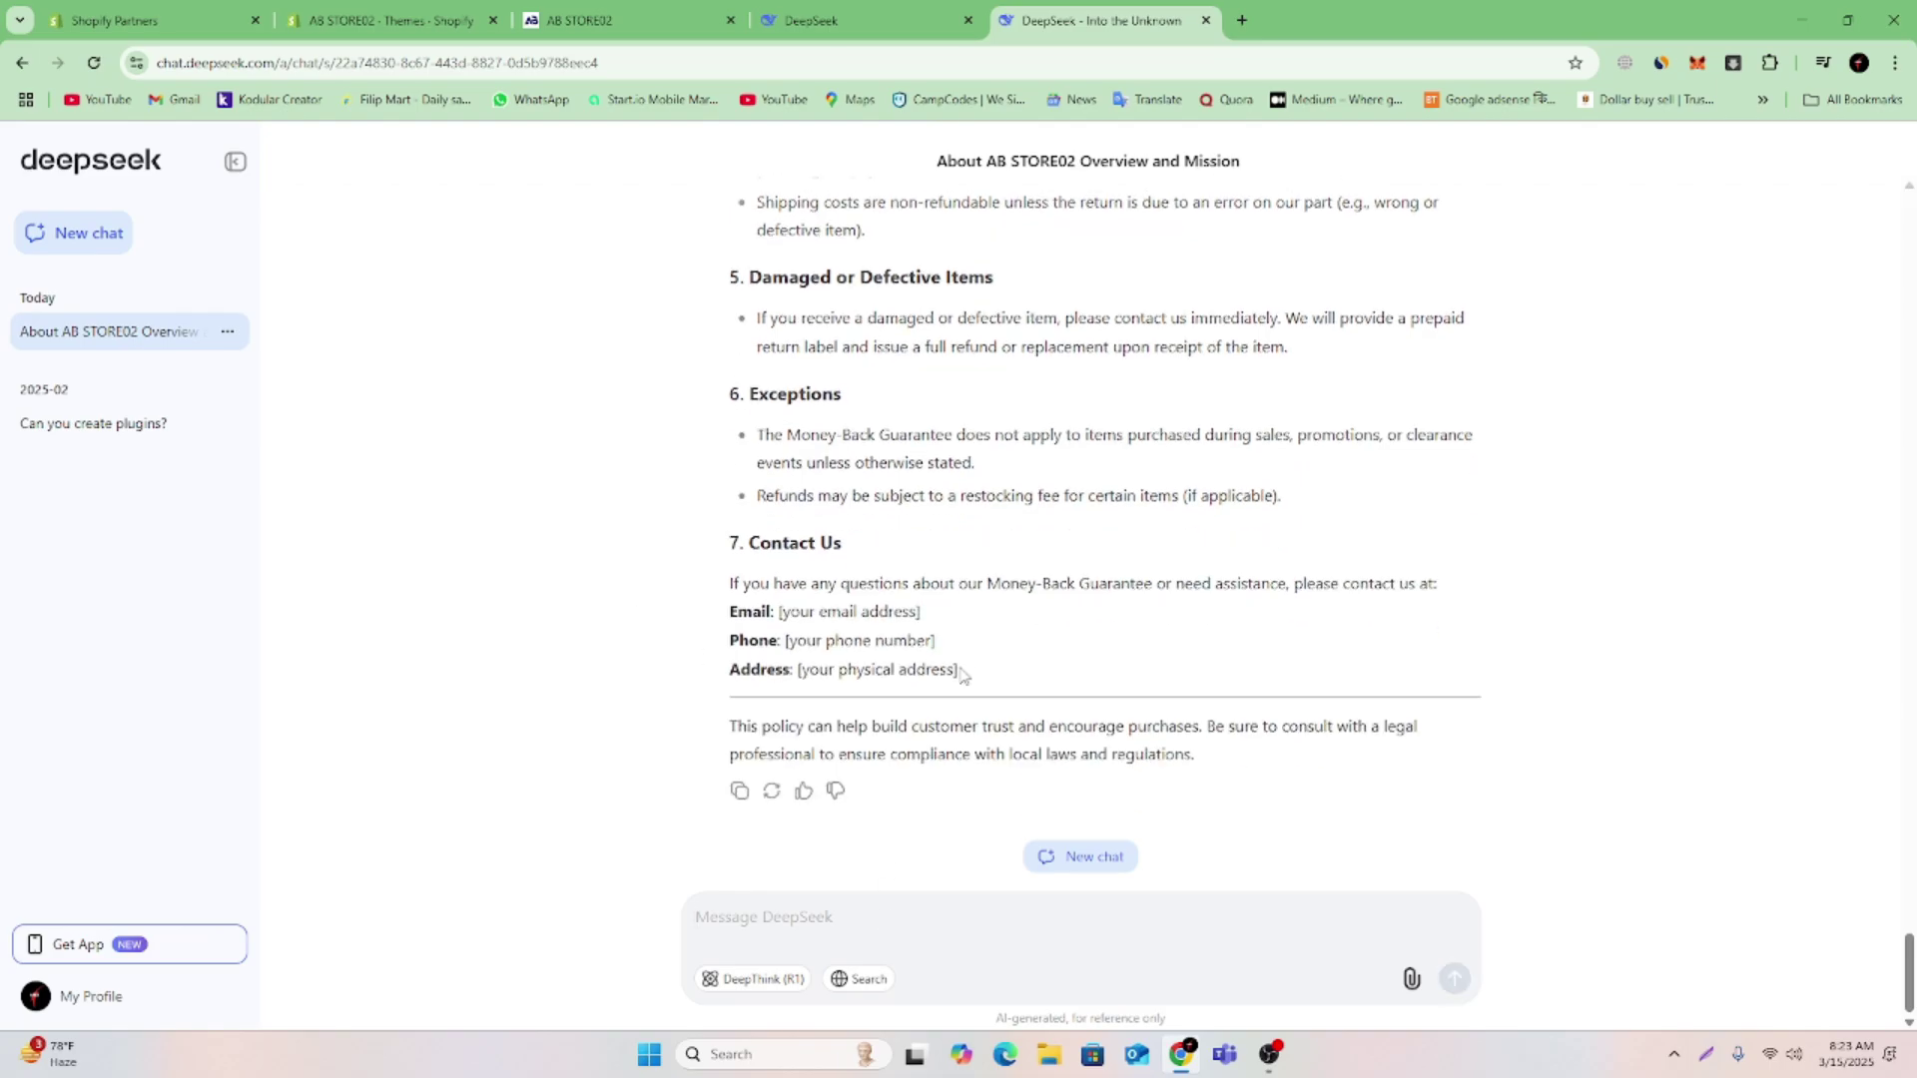
# Copy DeepSeek's policy, from its "Money-Back Guarantee for AB STORE02" line through the contact details, into the content of a new Shopify page
pyautogui.moveTo(962, 672); pyautogui.dragTo(721, 434)
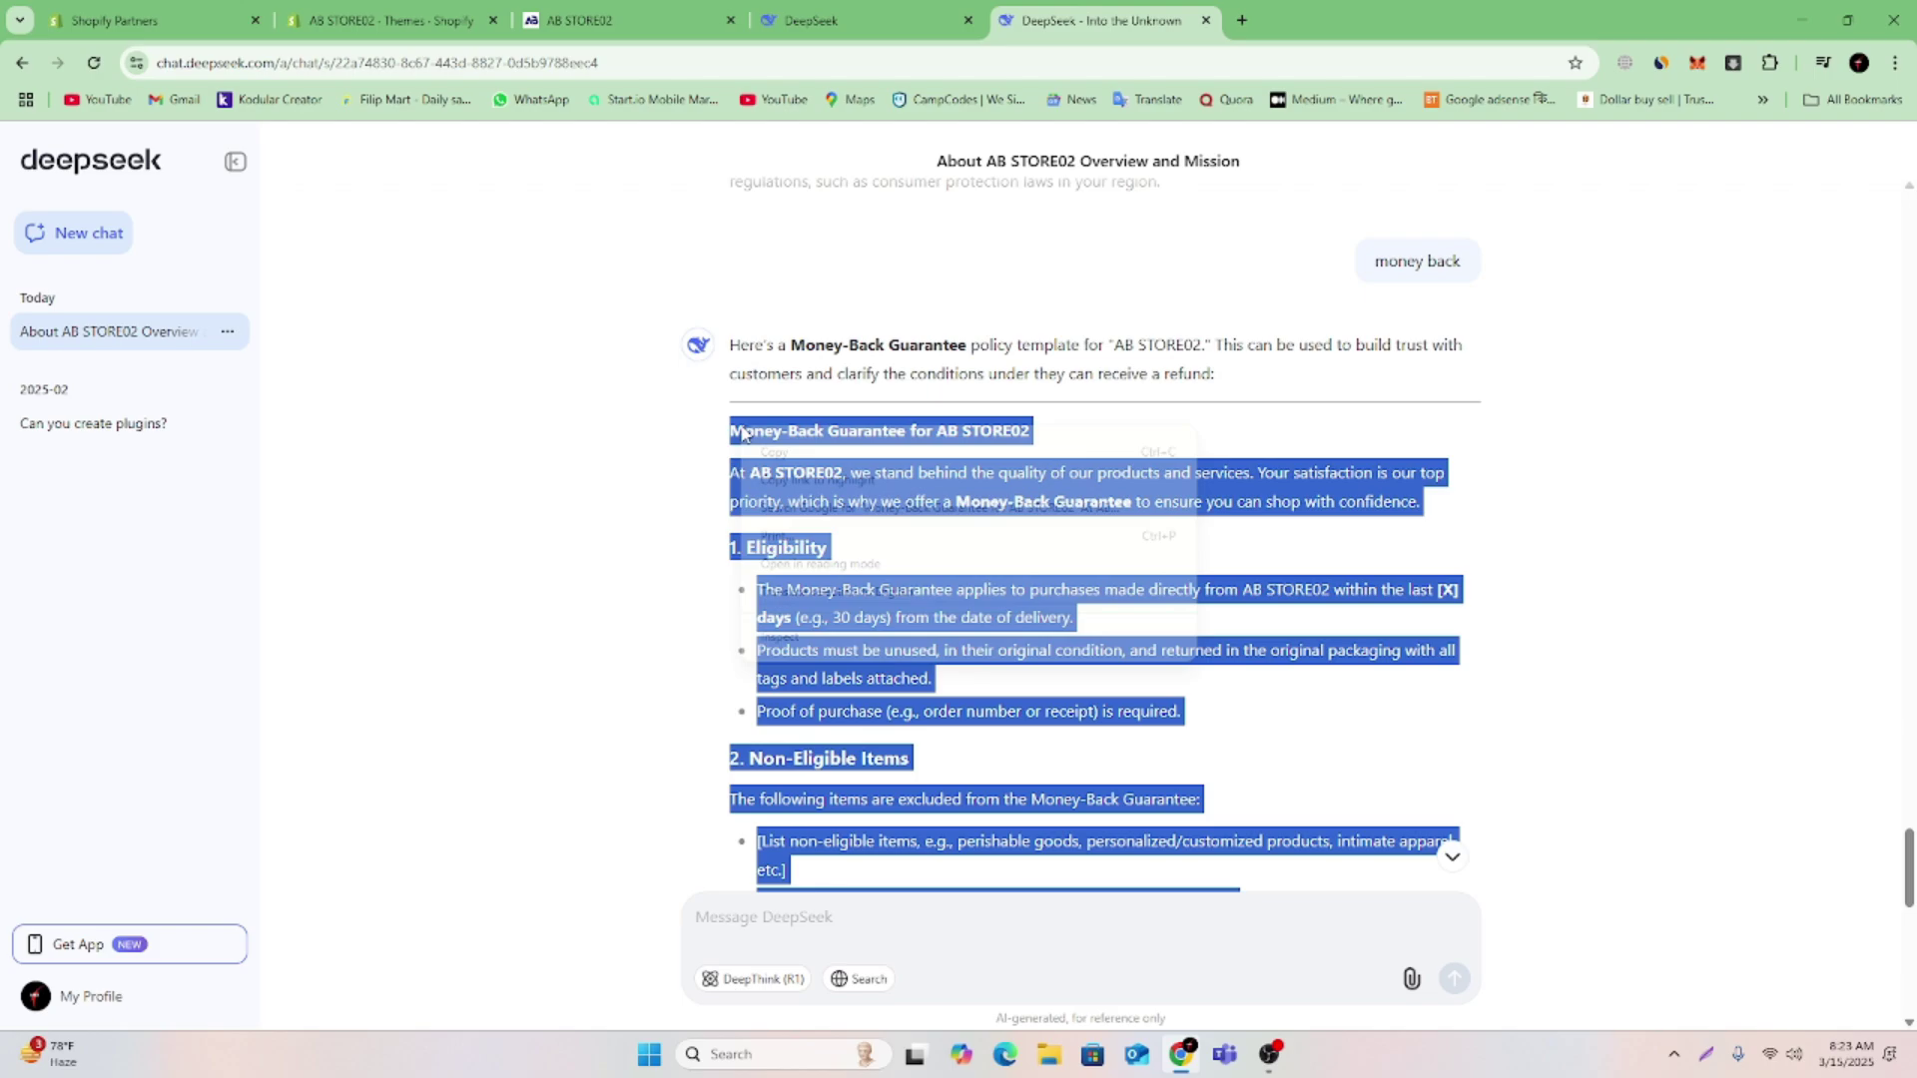
pyautogui.rightClick(729, 436)
pyautogui.click(768, 445)
pyautogui.click(338, 16)
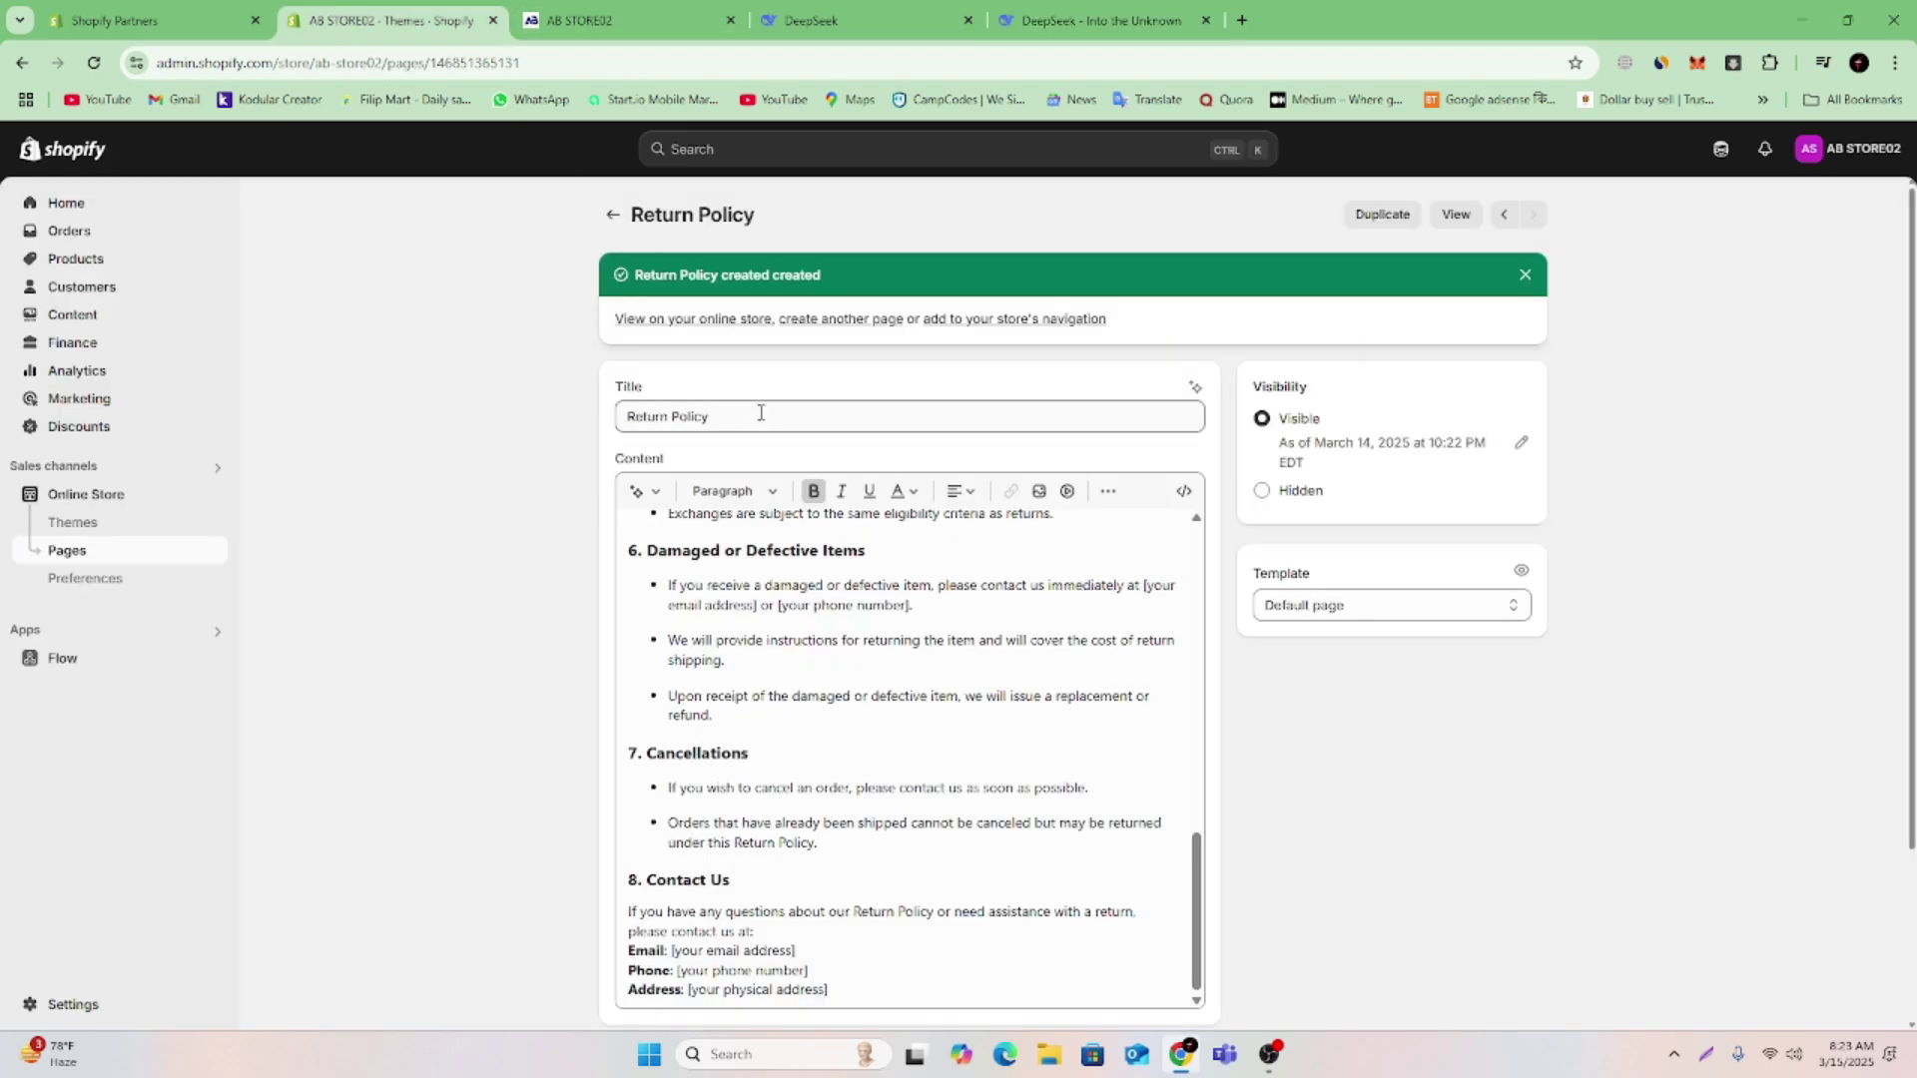
pyautogui.click(611, 215)
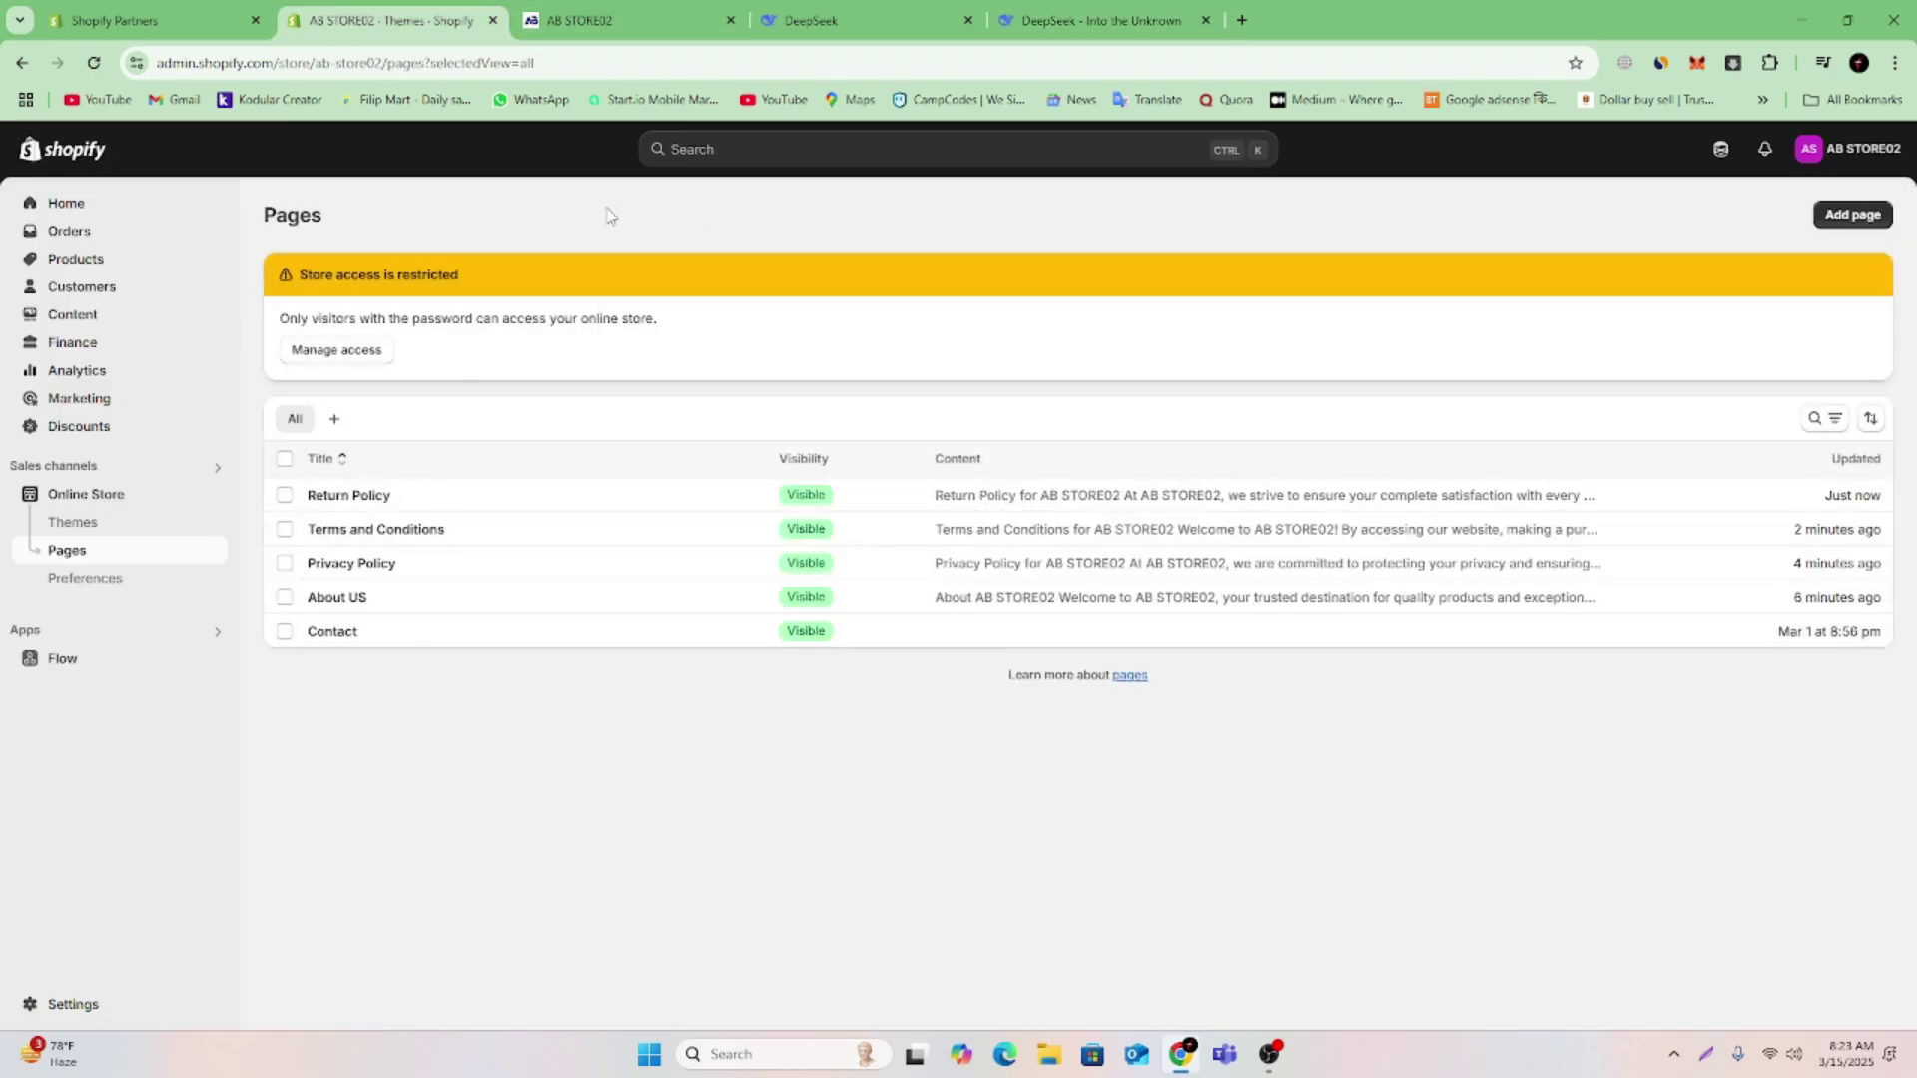
pyautogui.click(1853, 217)
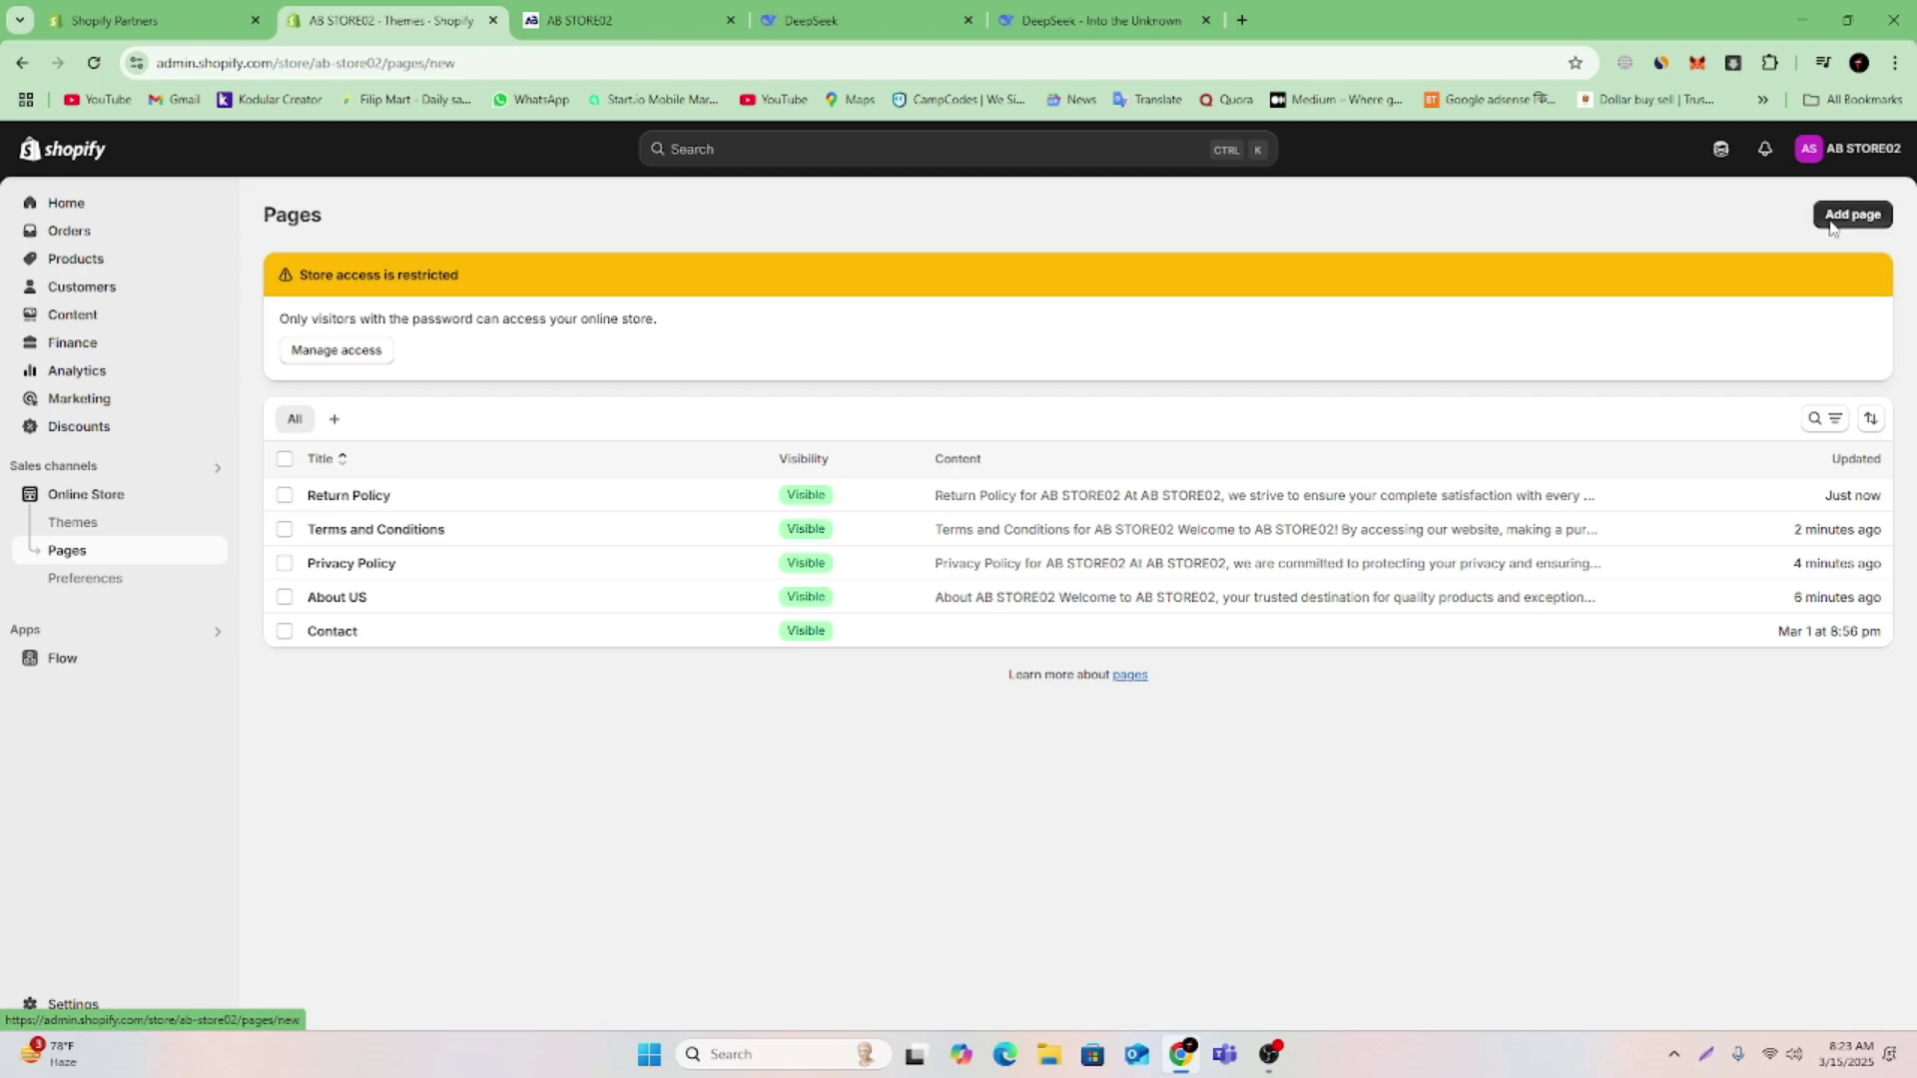
pyautogui.click(801, 450)
pyautogui.rightClick(799, 428)
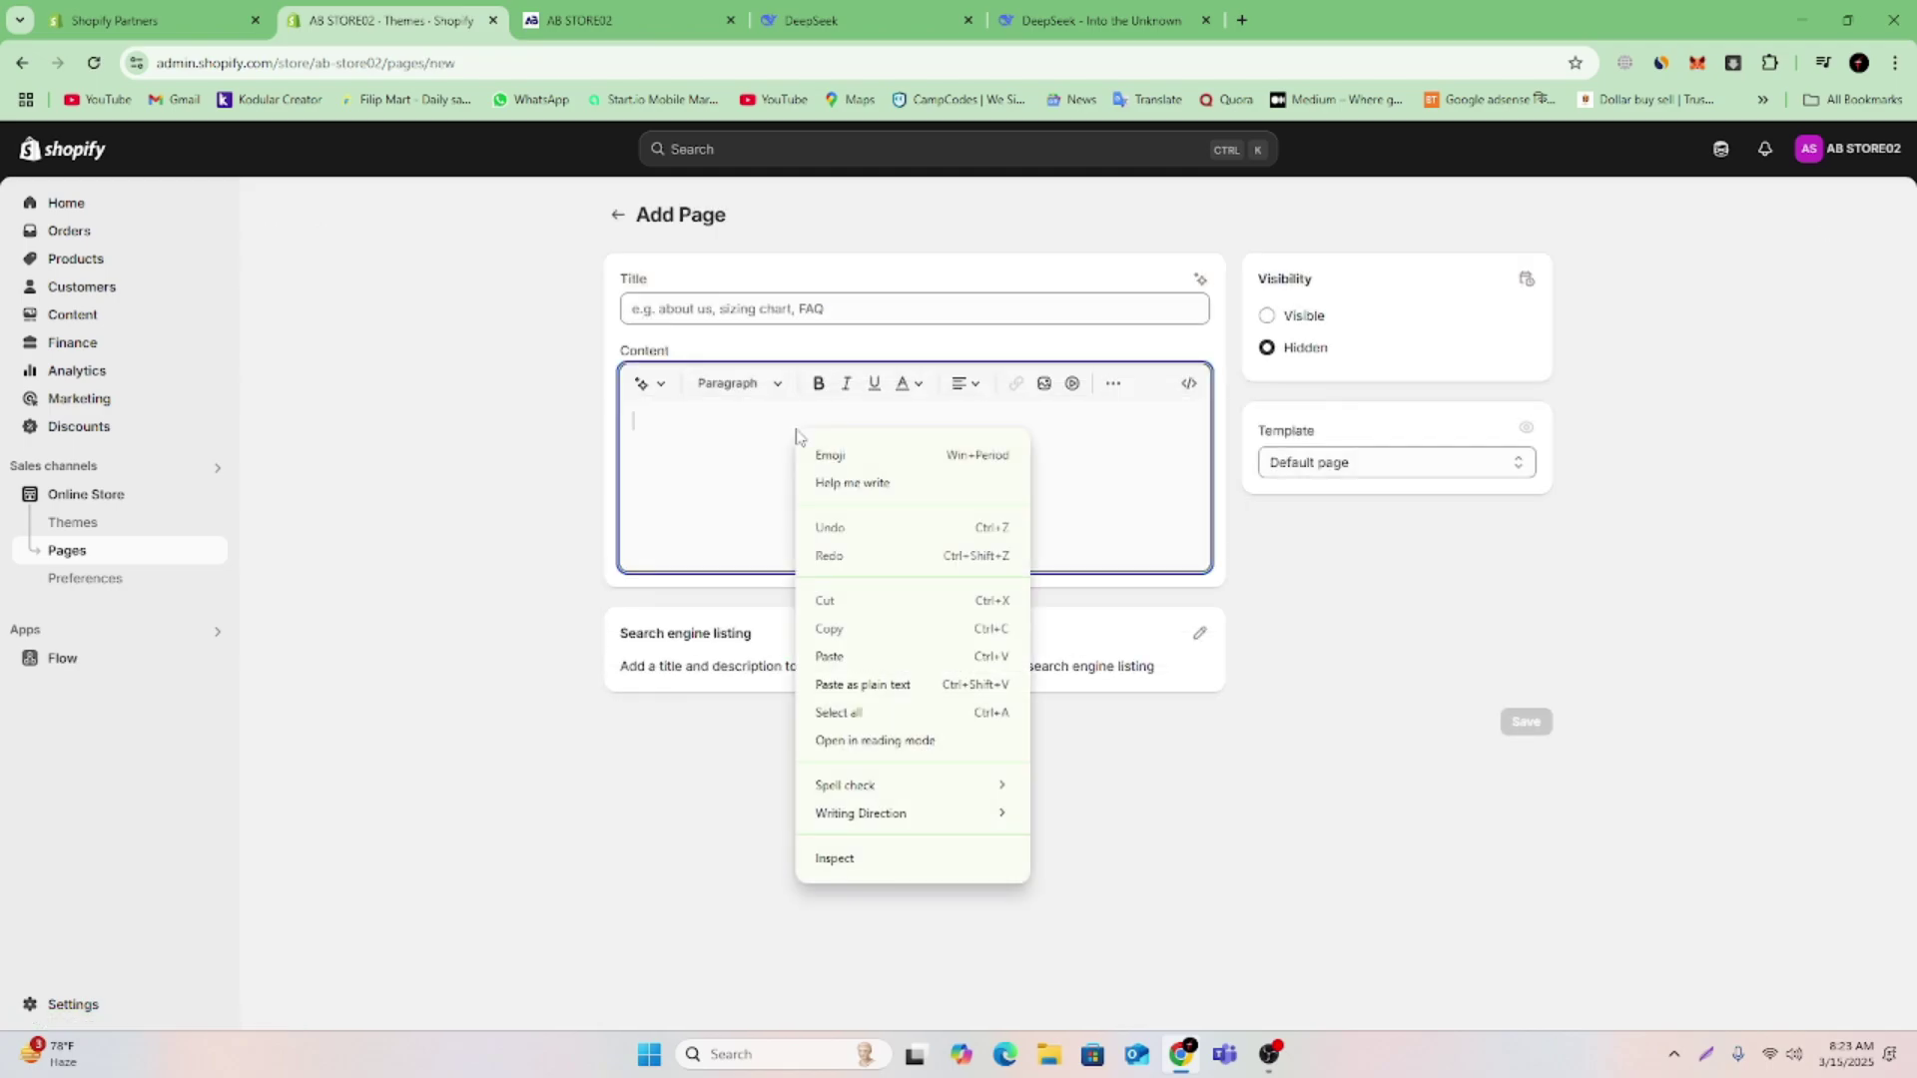
pyautogui.click(848, 649)
pyautogui.scroll(10, 778, 486)
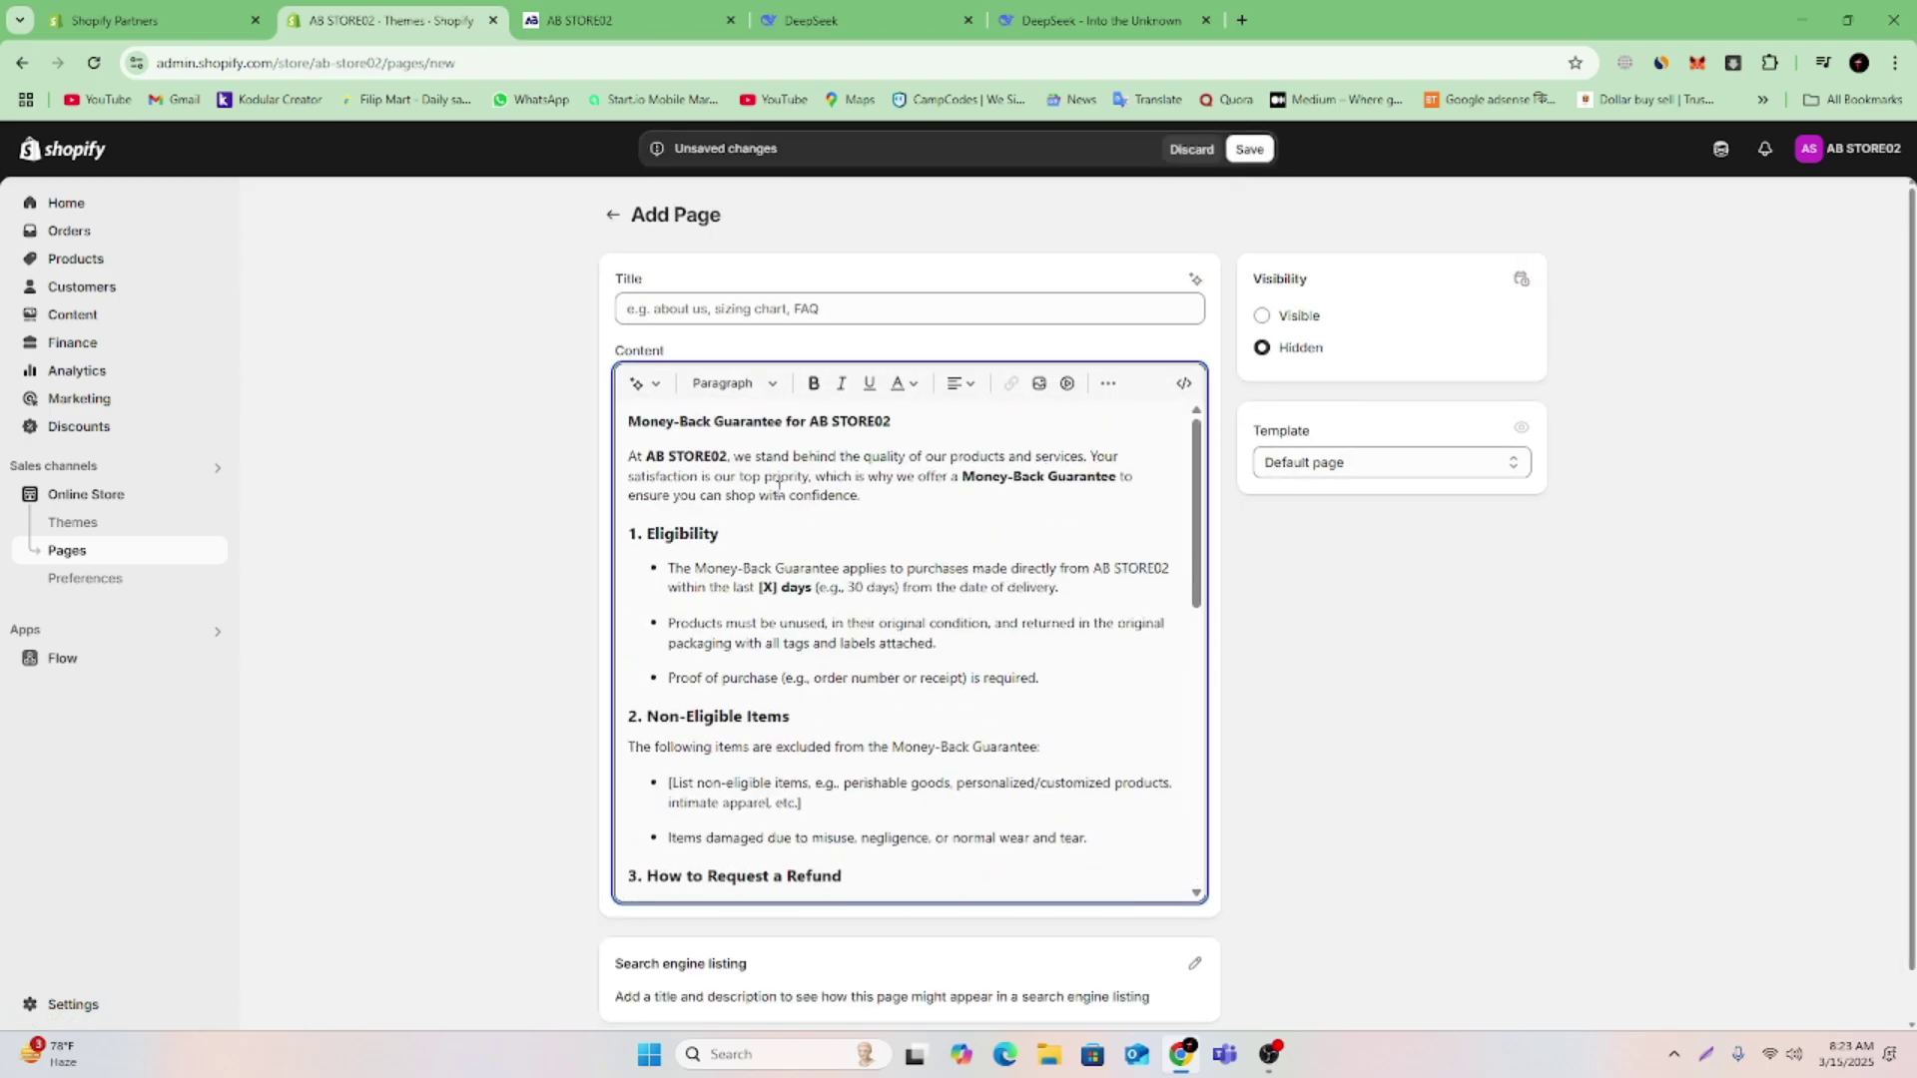
# Copy the words "Money-Back Guarantee" from the content's first line into the page's title
pyautogui.moveTo(781, 420); pyautogui.dragTo(627, 422)
pyautogui.click(684, 424)
pyautogui.rightClick(684, 429)
pyautogui.click(711, 424)
pyautogui.moveTo(785, 420); pyautogui.dragTo(627, 422)
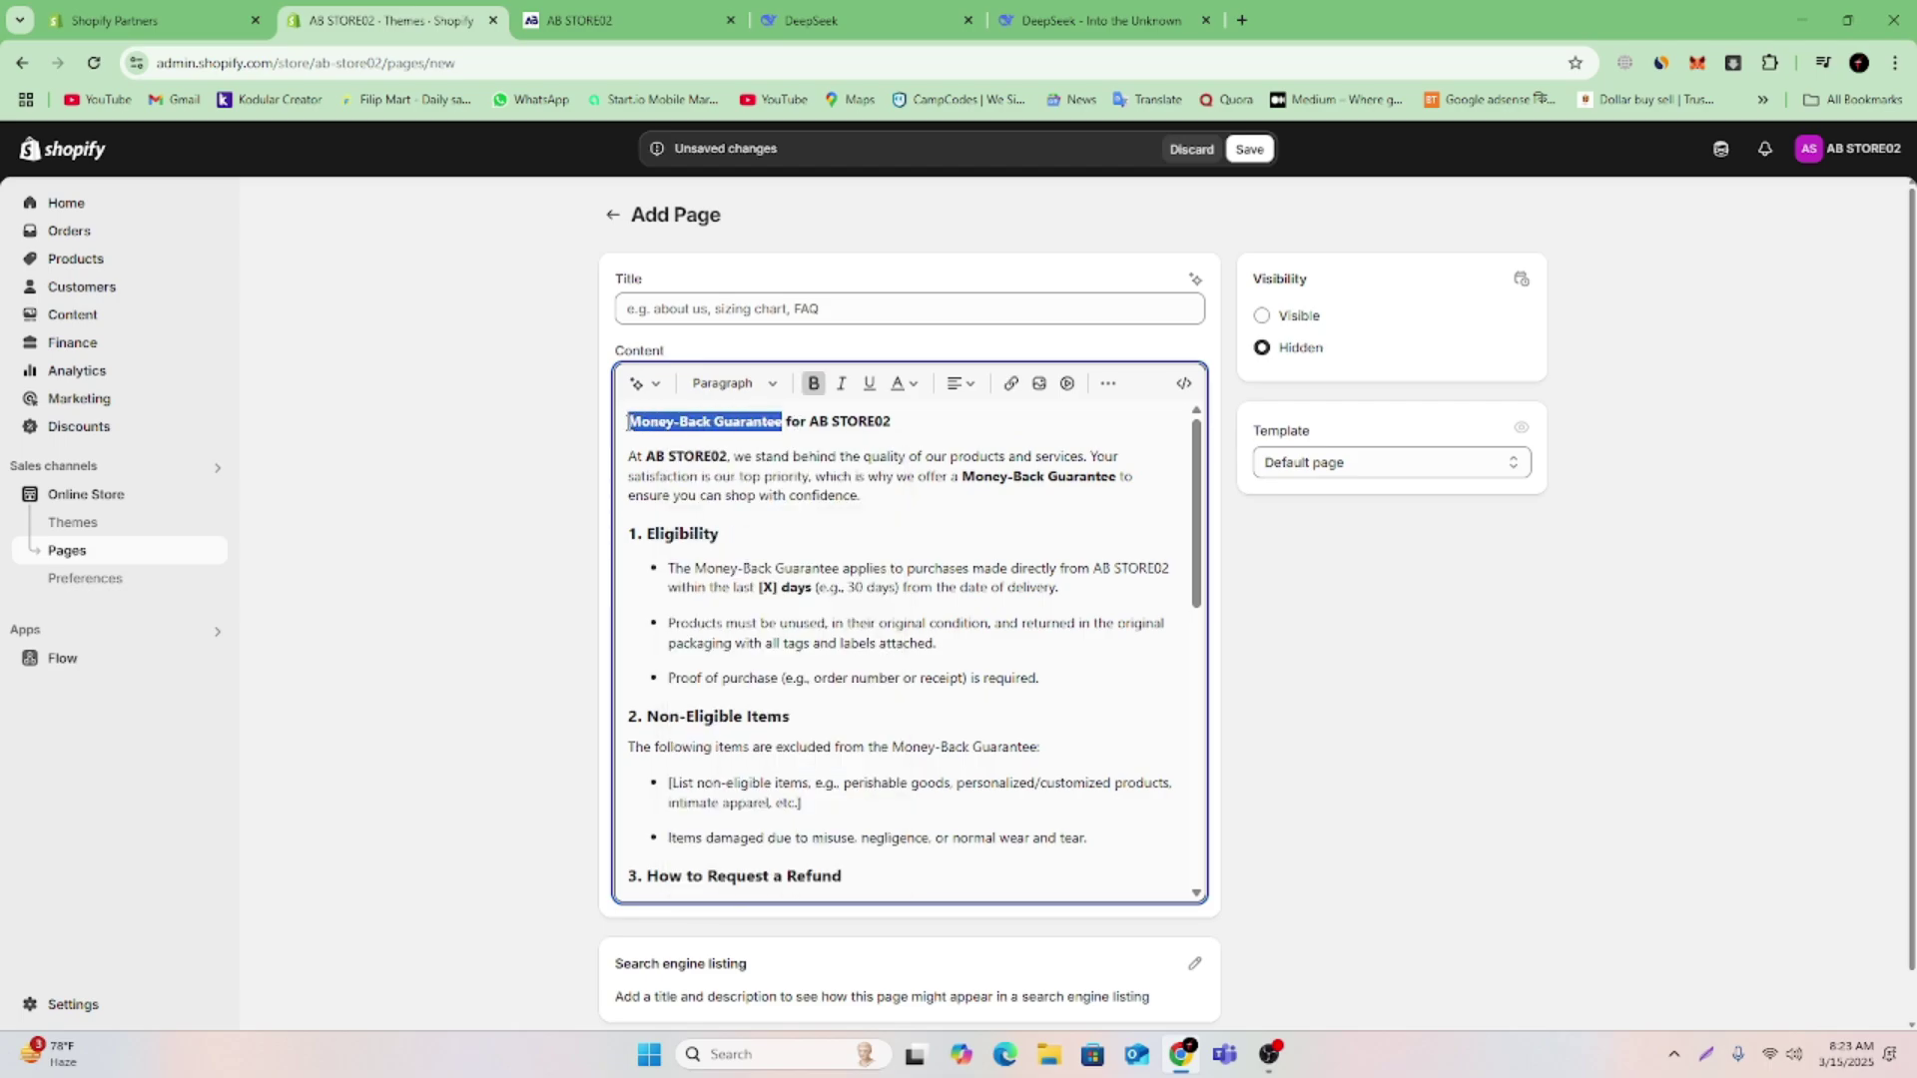
pyautogui.rightClick(641, 427)
pyautogui.click(686, 552)
pyautogui.click(740, 313)
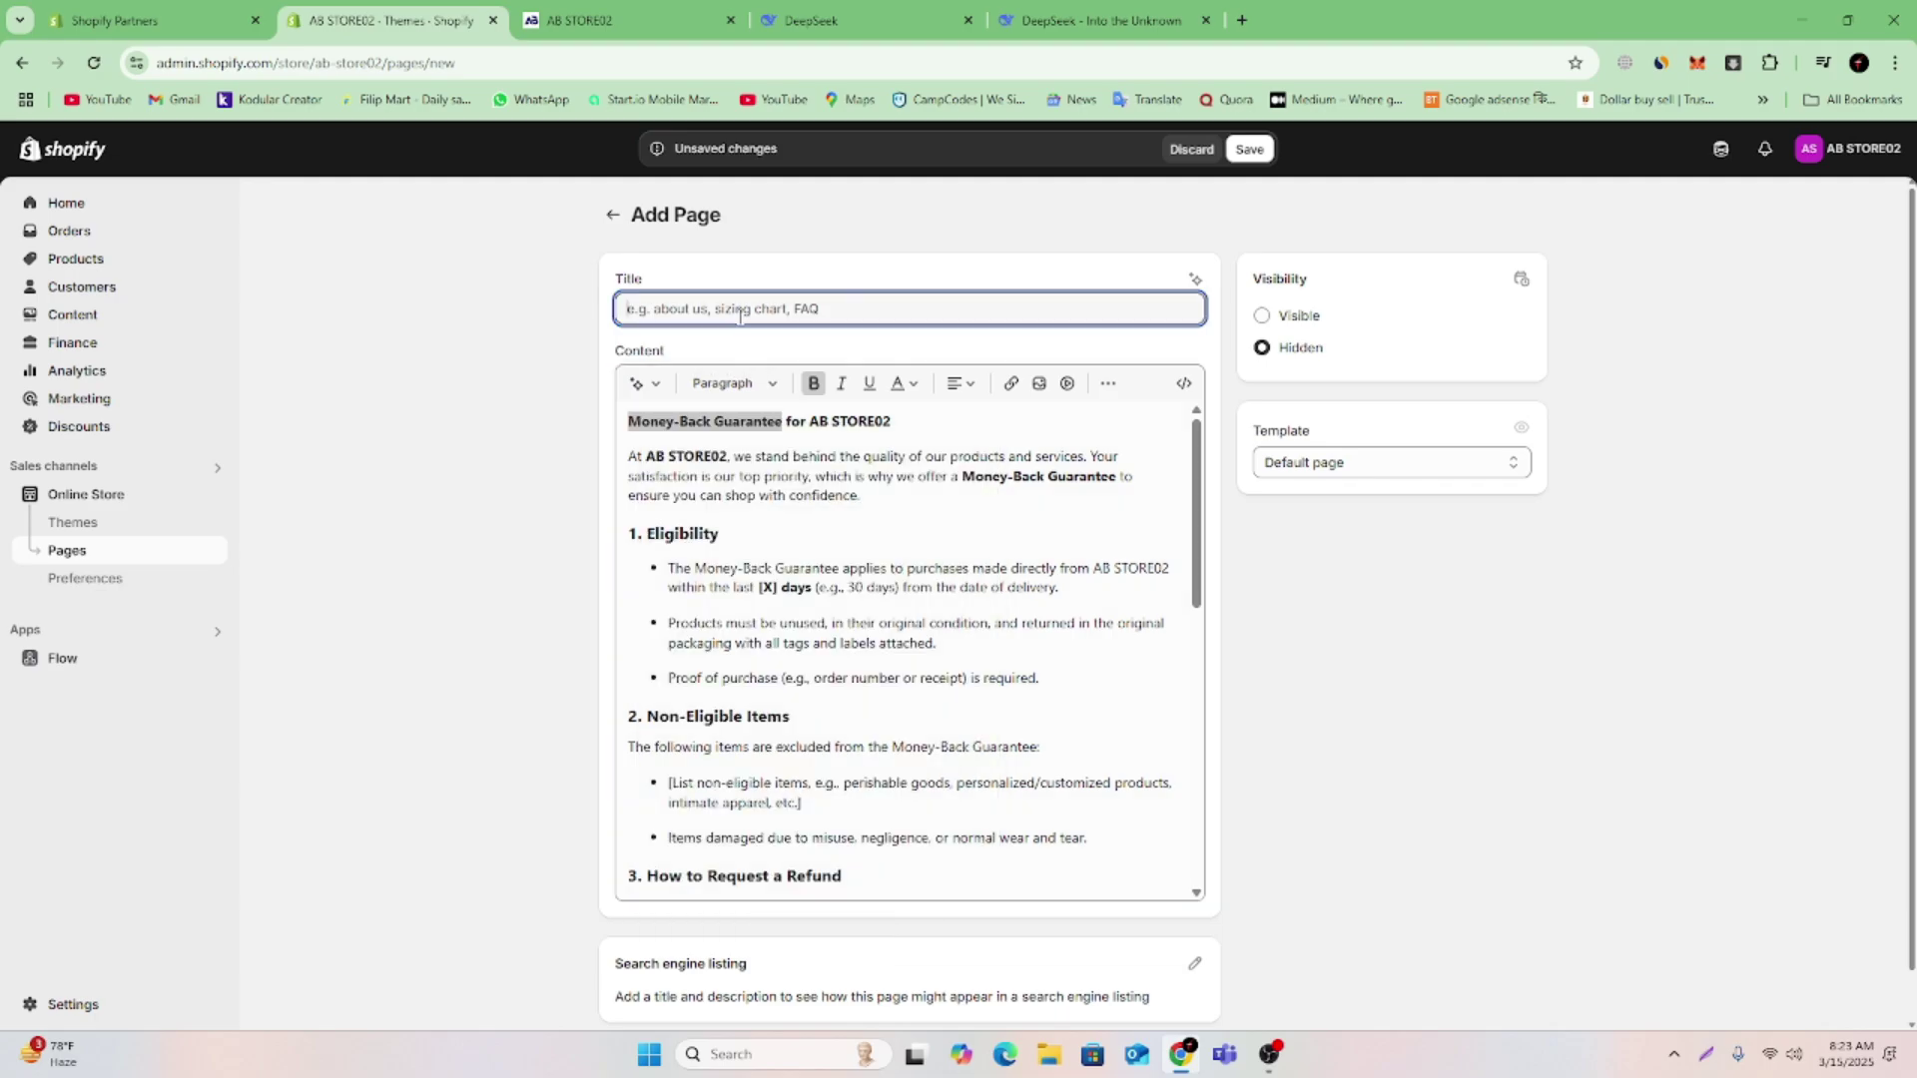
pyautogui.hotkey('ctrl', 'v')
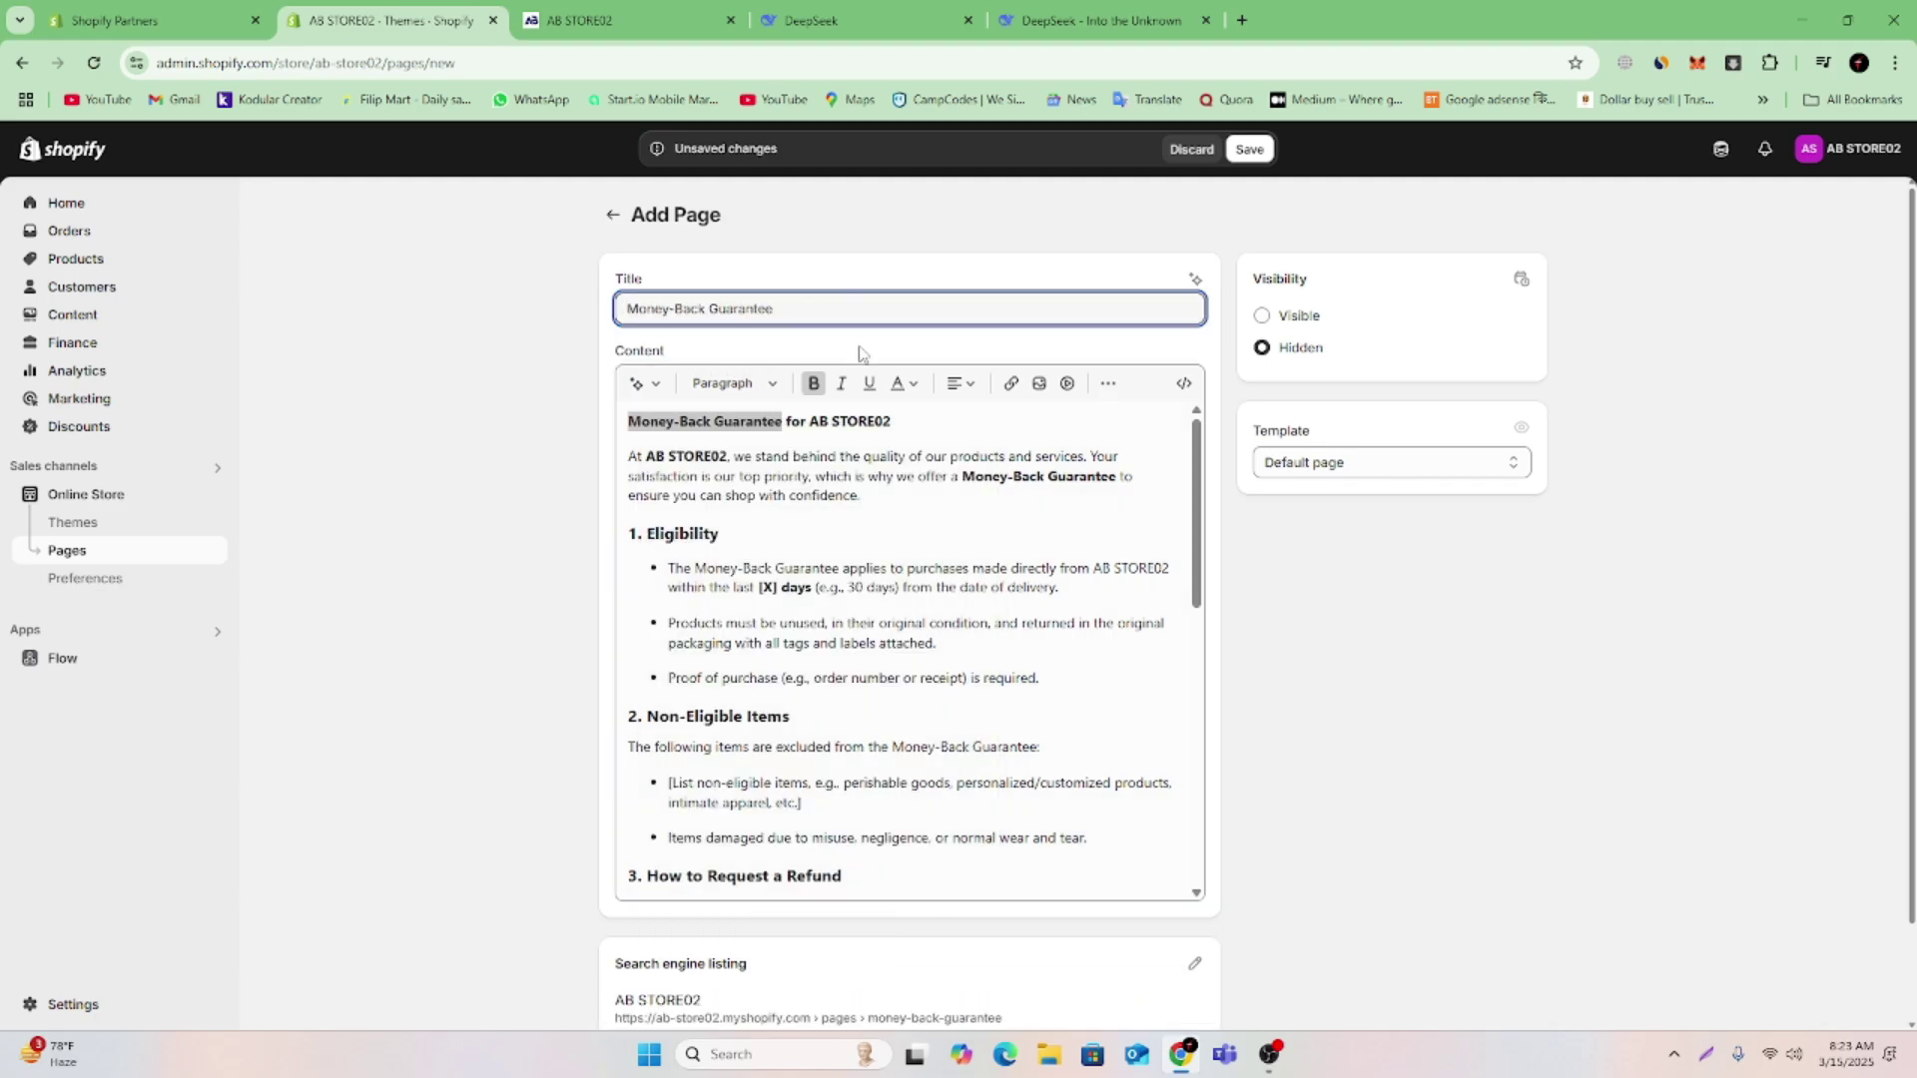
# Format the "Money-Back Guarantee for AB STORE02" line as Heading 2, and save the page with its visibility set to Visible
pyautogui.click(908, 433)
pyautogui.moveTo(904, 424); pyautogui.dragTo(622, 426)
pyautogui.click(732, 384)
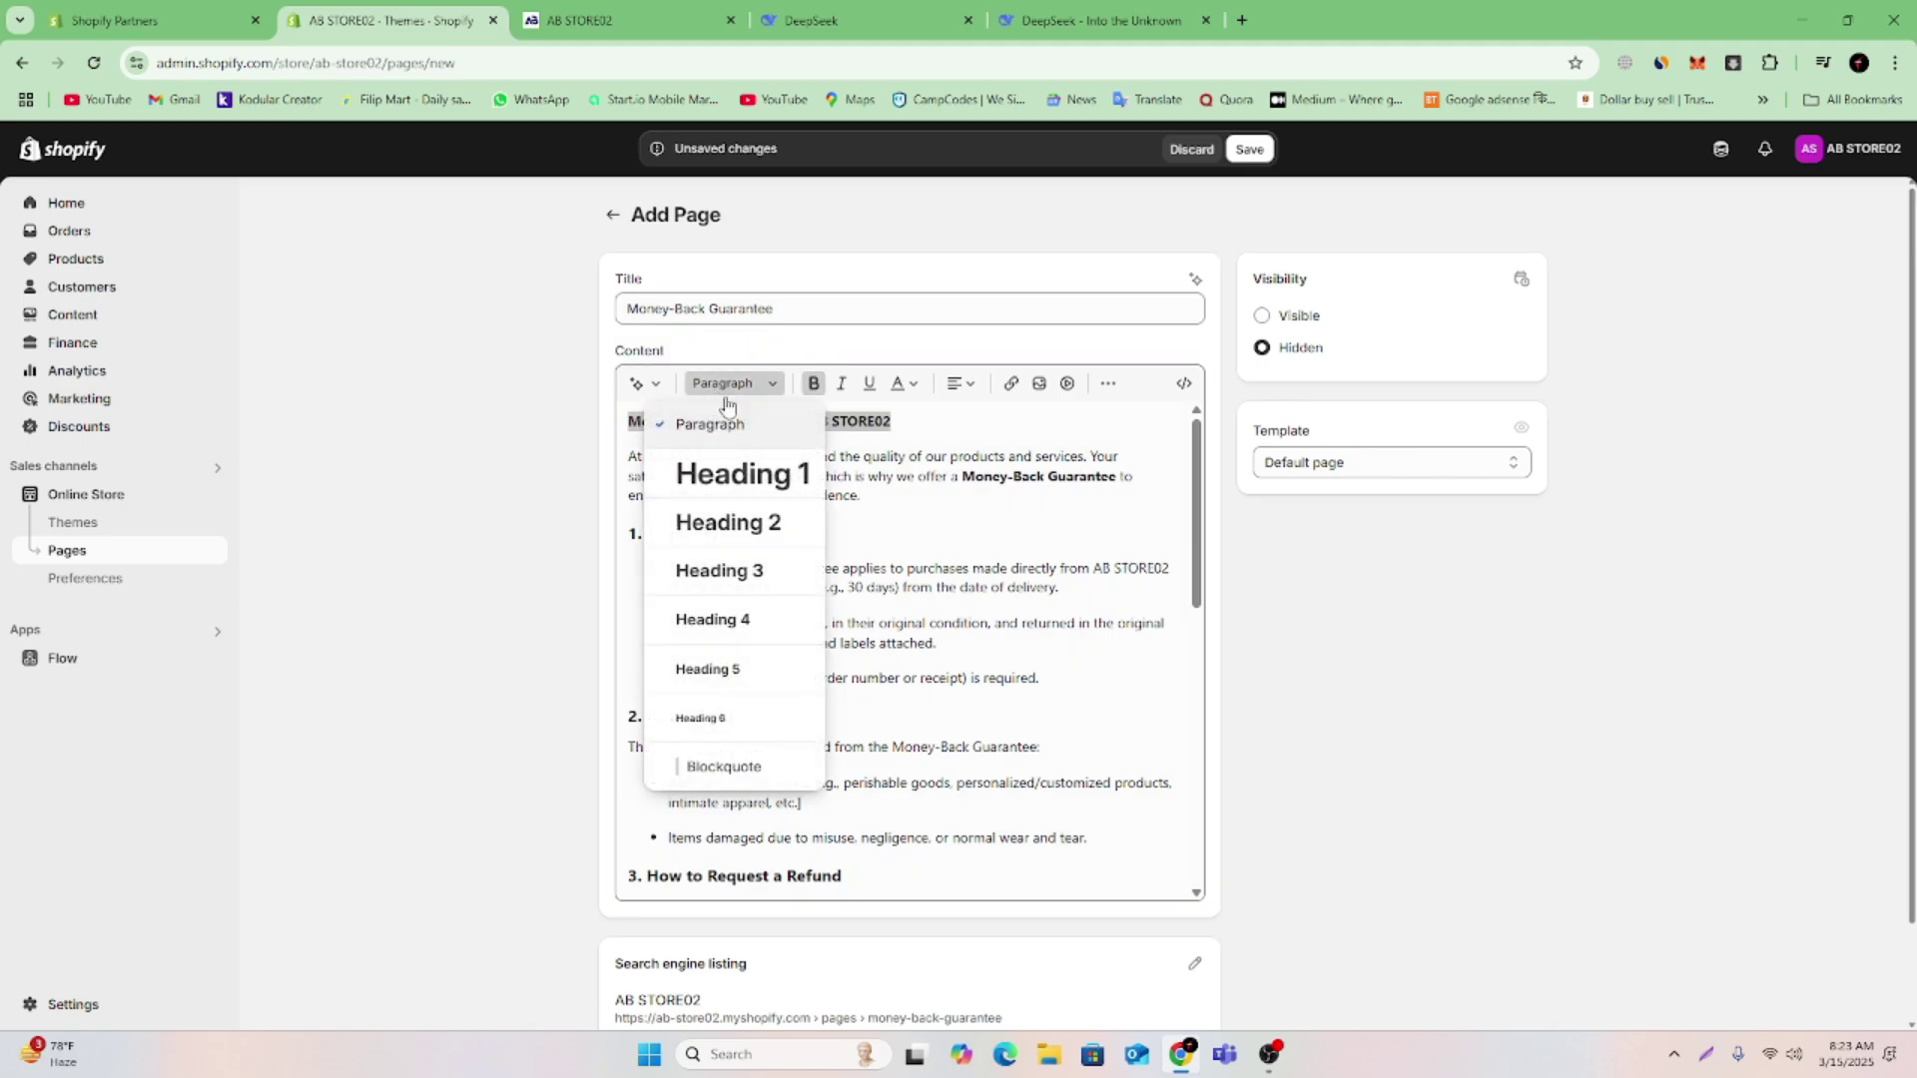
pyautogui.click(711, 529)
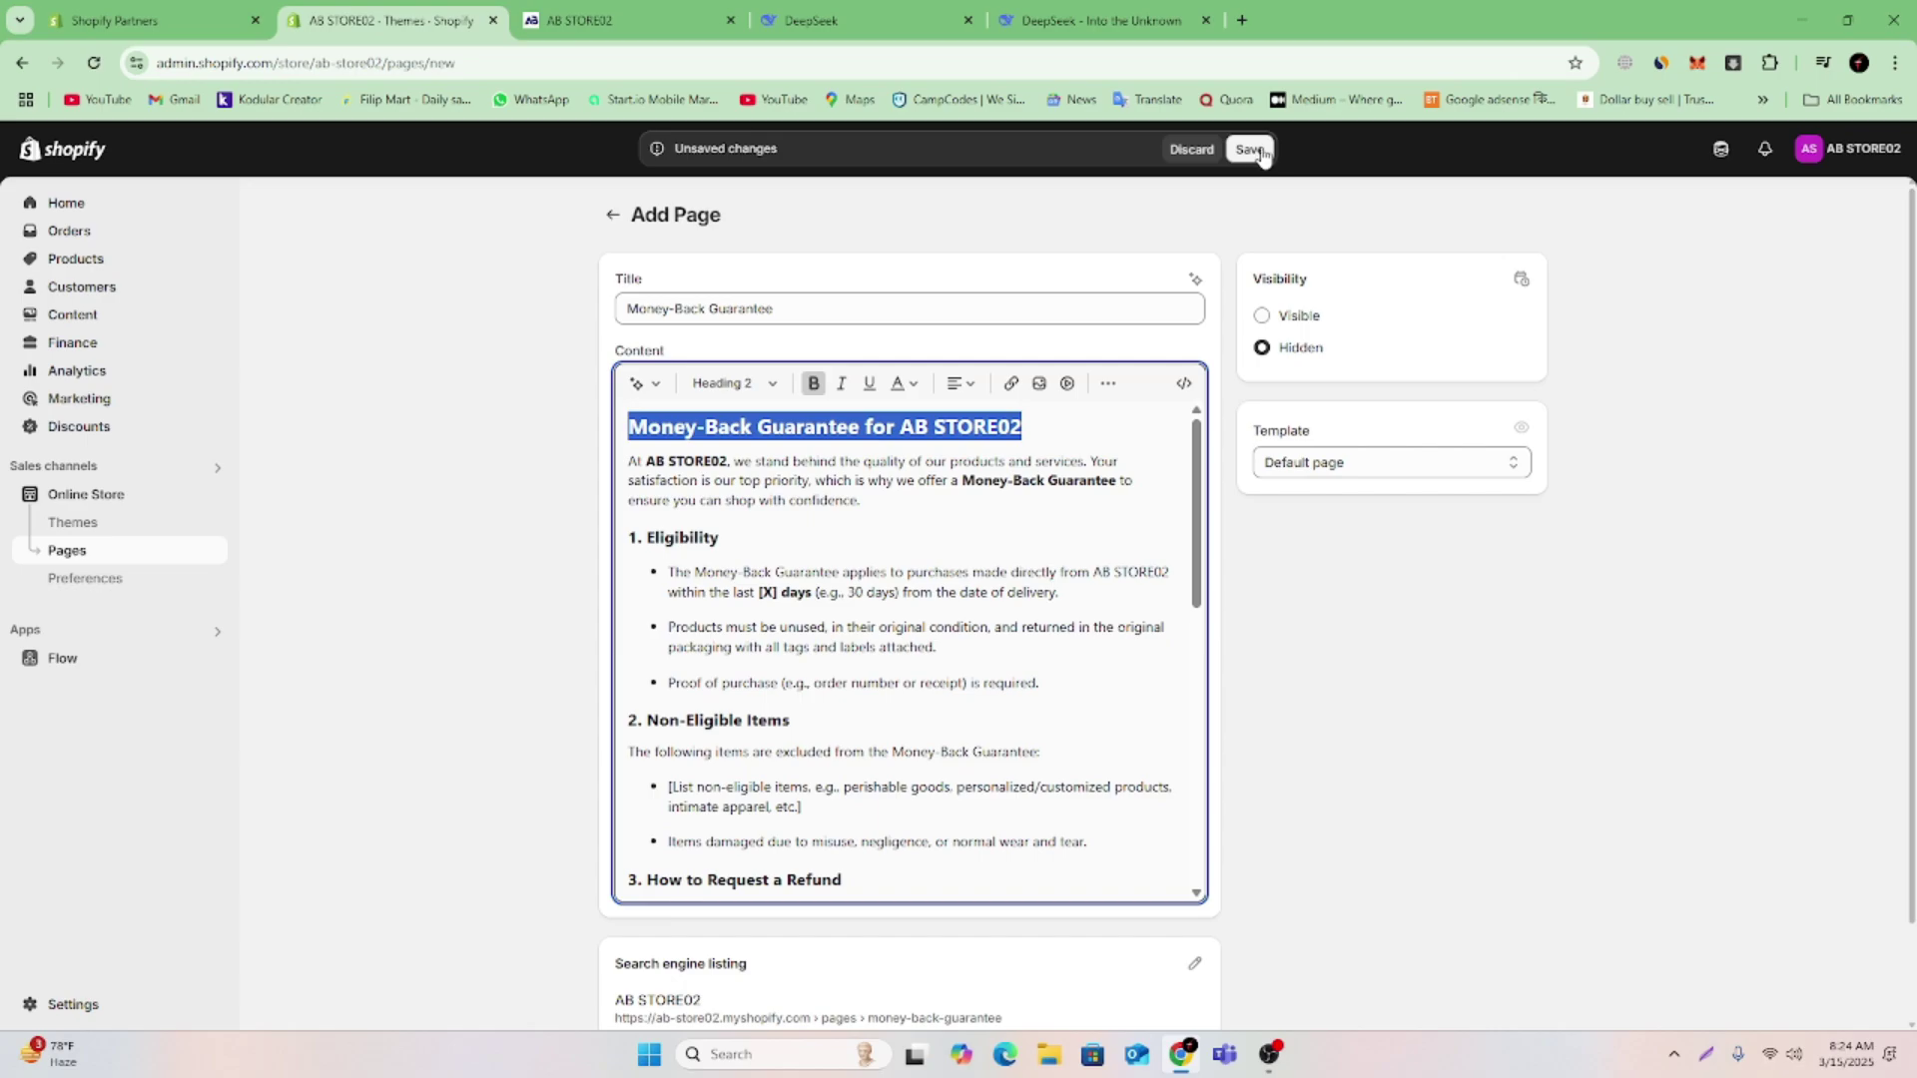
pyautogui.click(1262, 316)
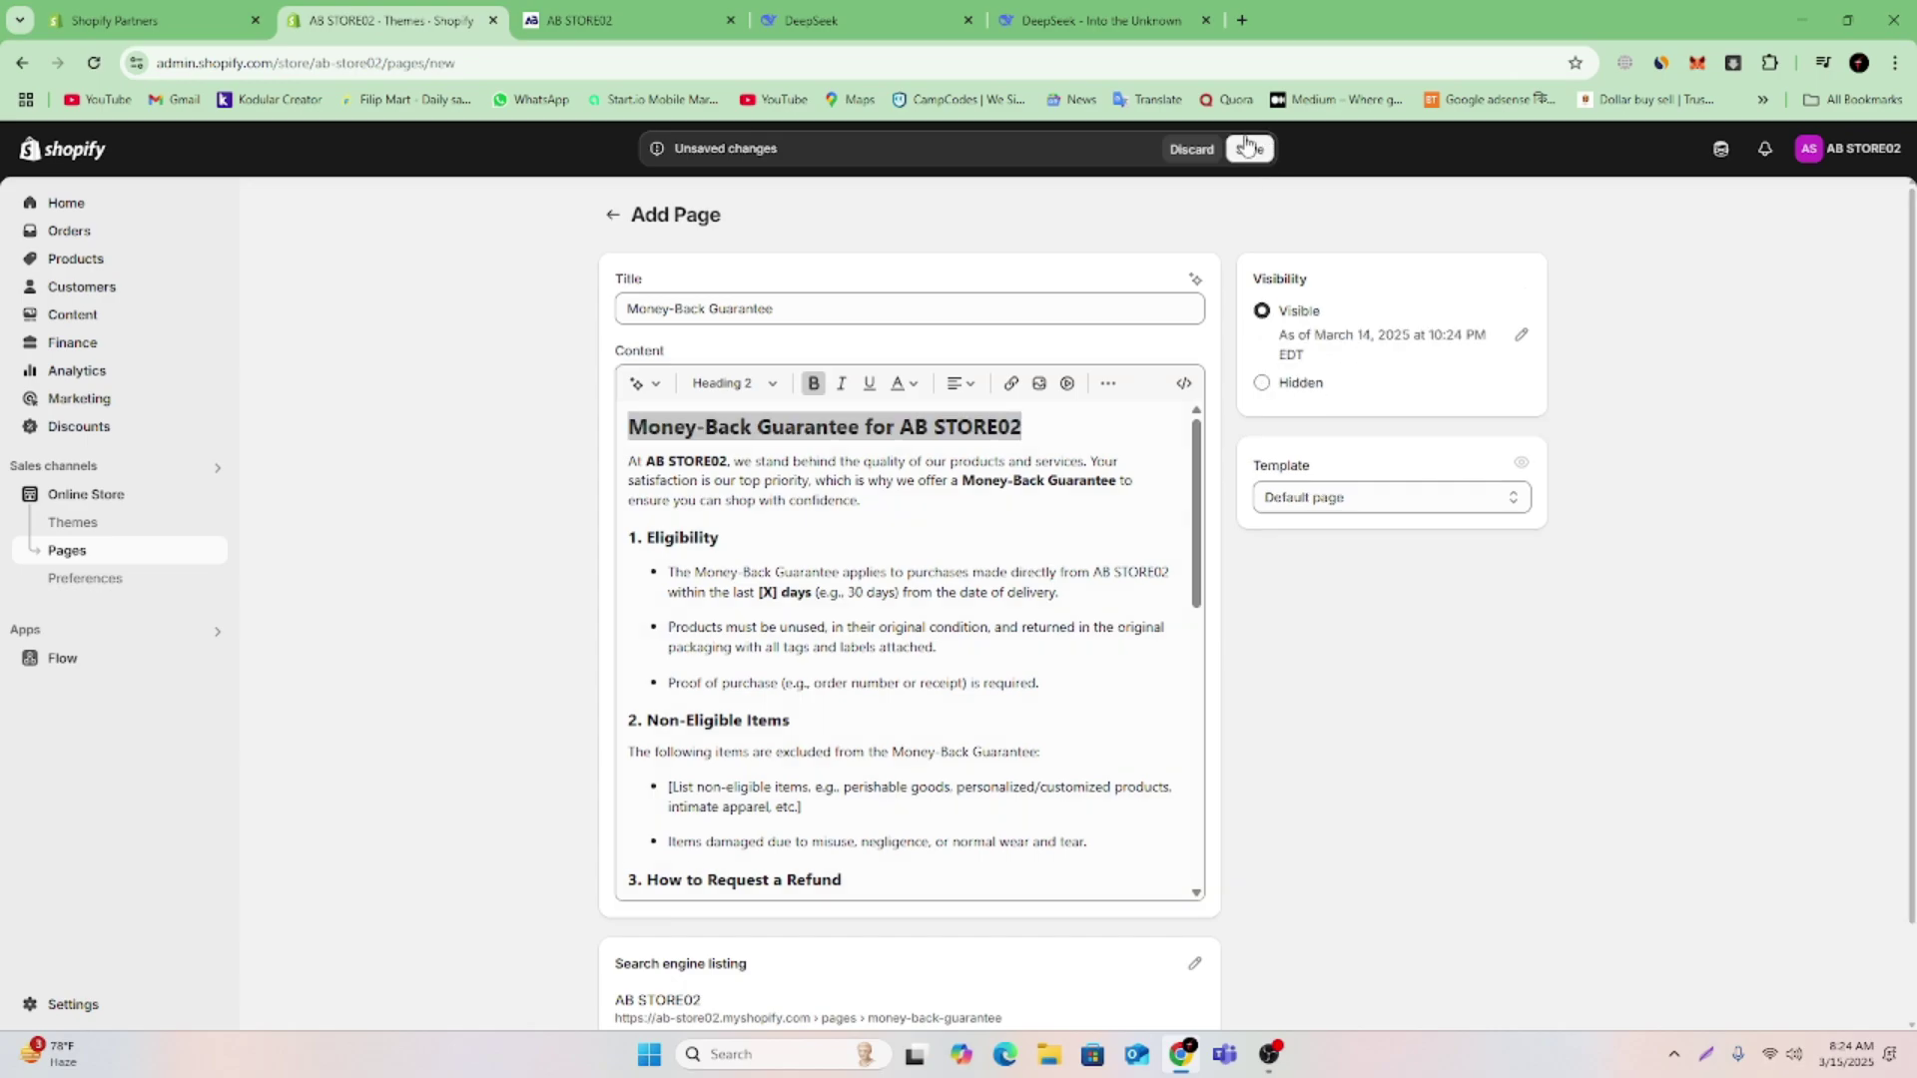
pyautogui.click(1250, 149)
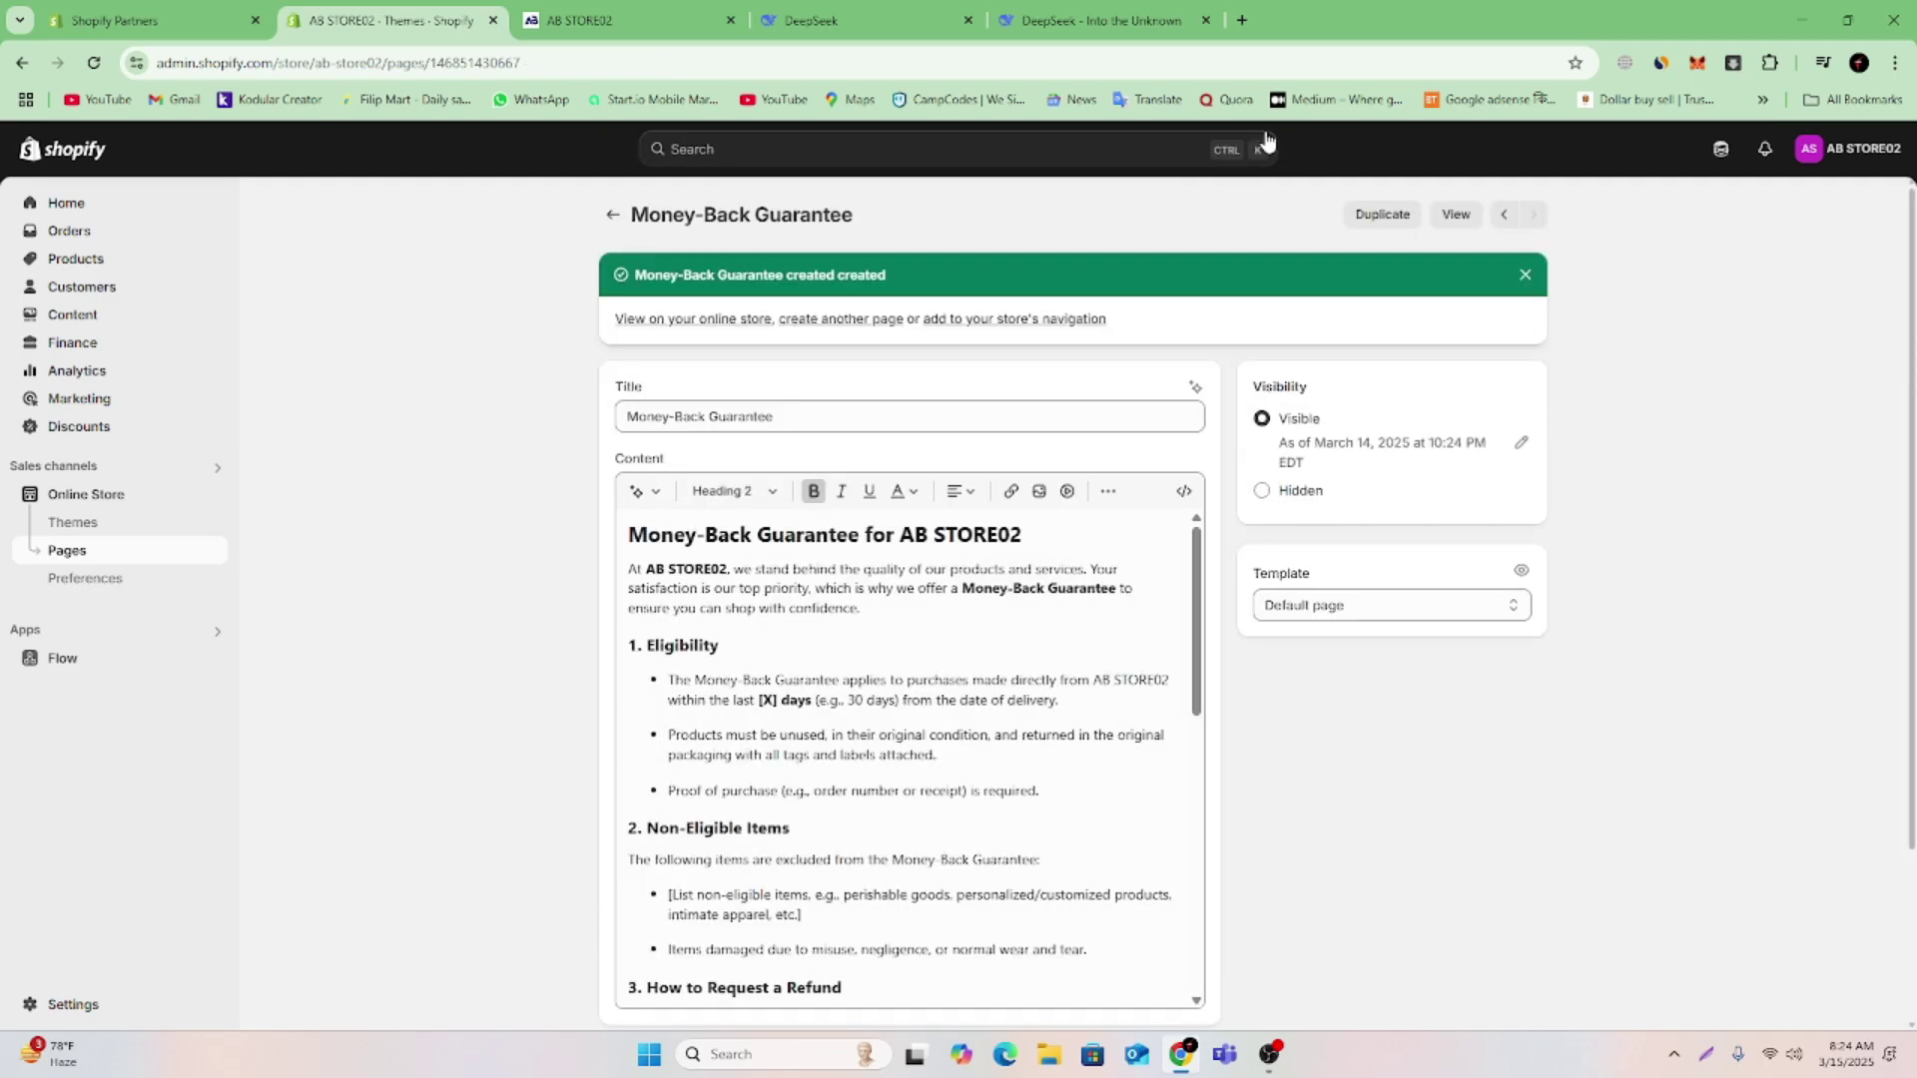
# Fill in 7 days for eligibility and 5 business days for refund processing in the Money-Back Guarantee content, save, and return to the pages list
pyautogui.click(776, 701)
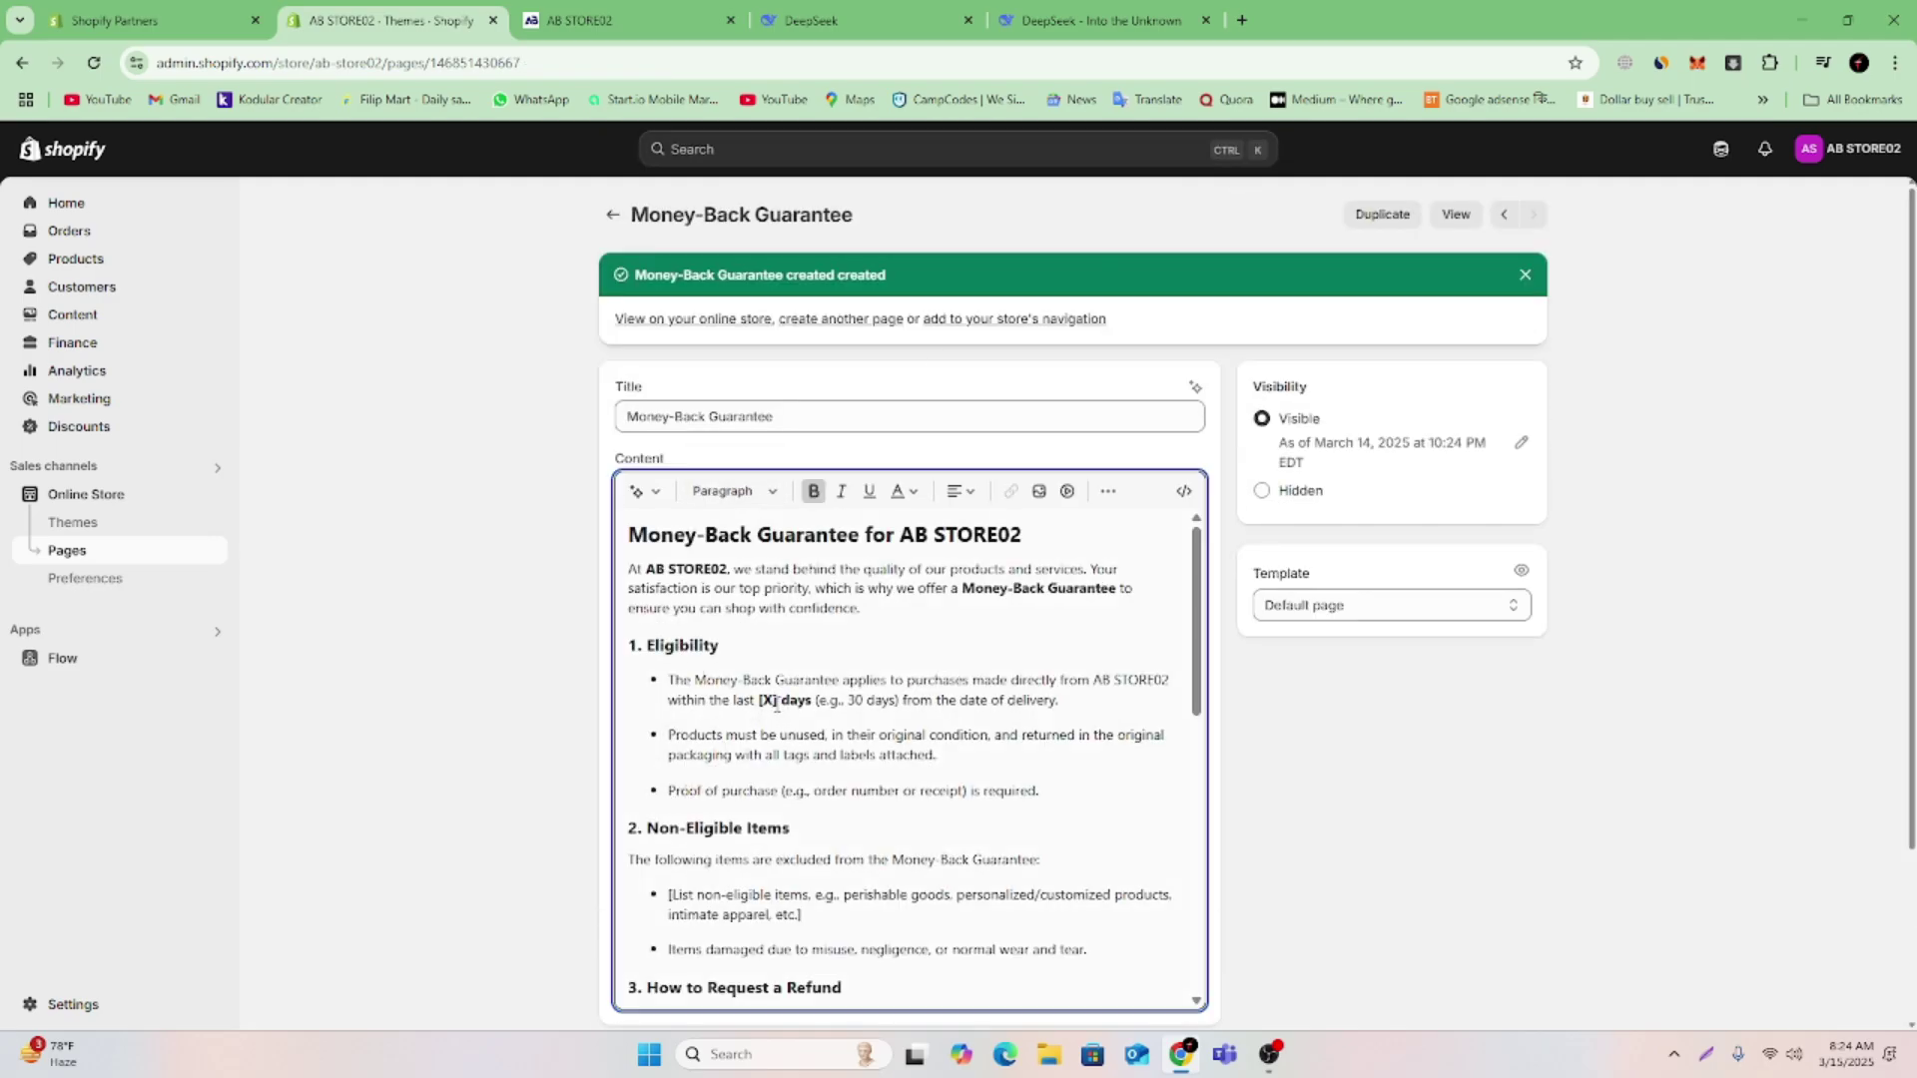
pyautogui.press('BackSpace')
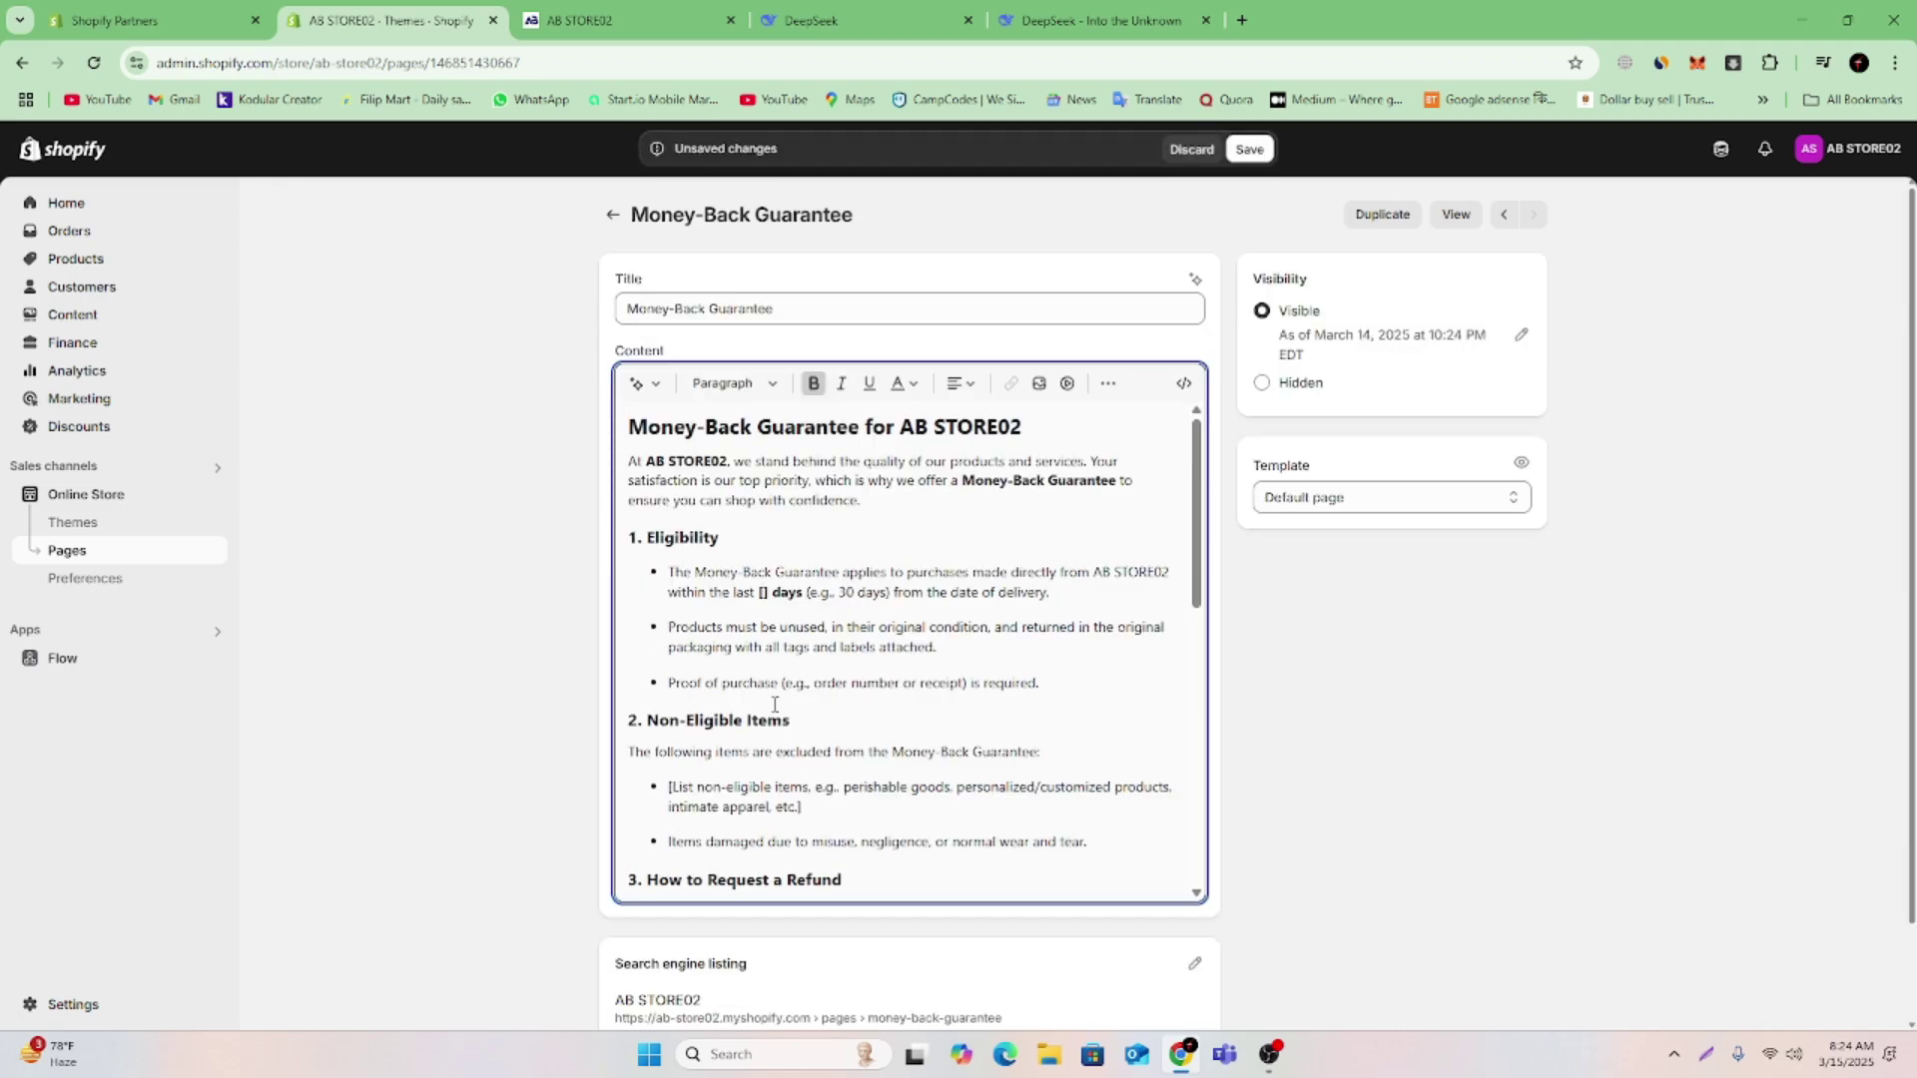
pyautogui.write('7')
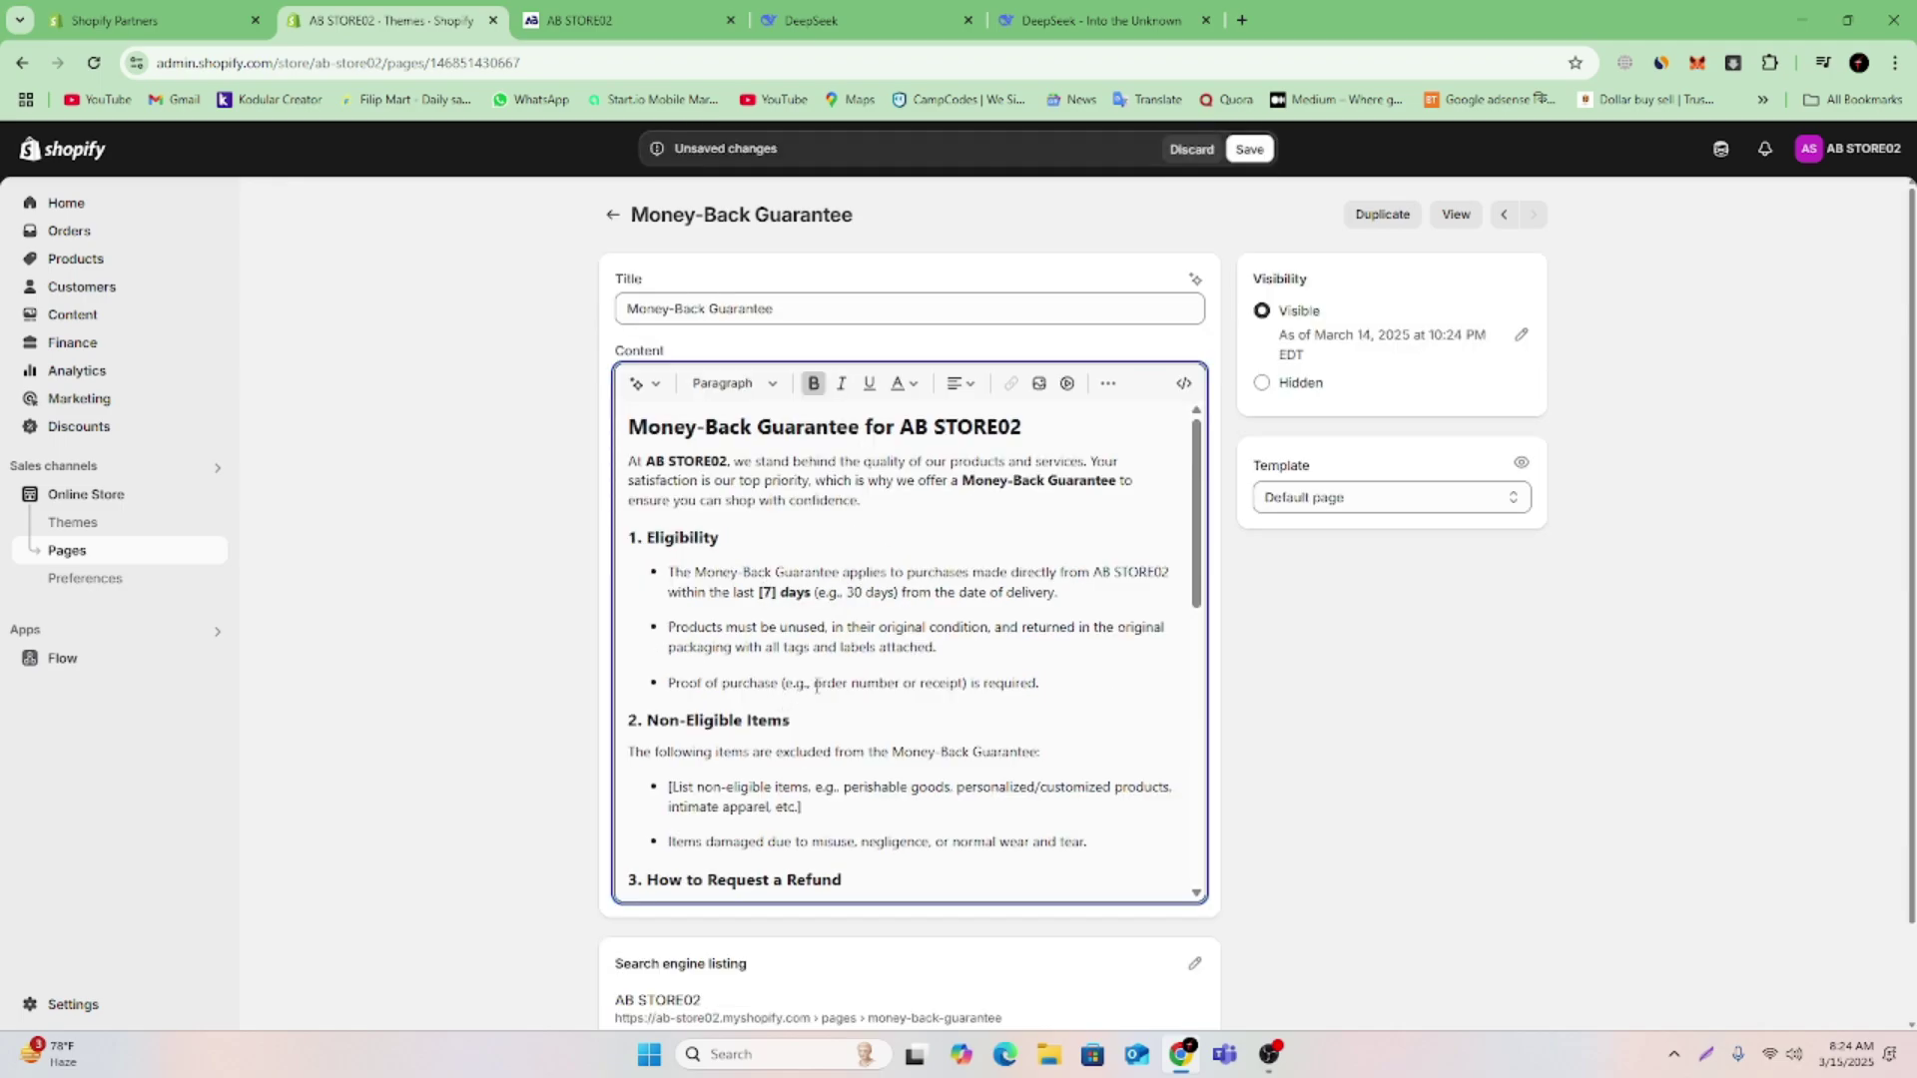
pyautogui.scroll(-4, 847, 736)
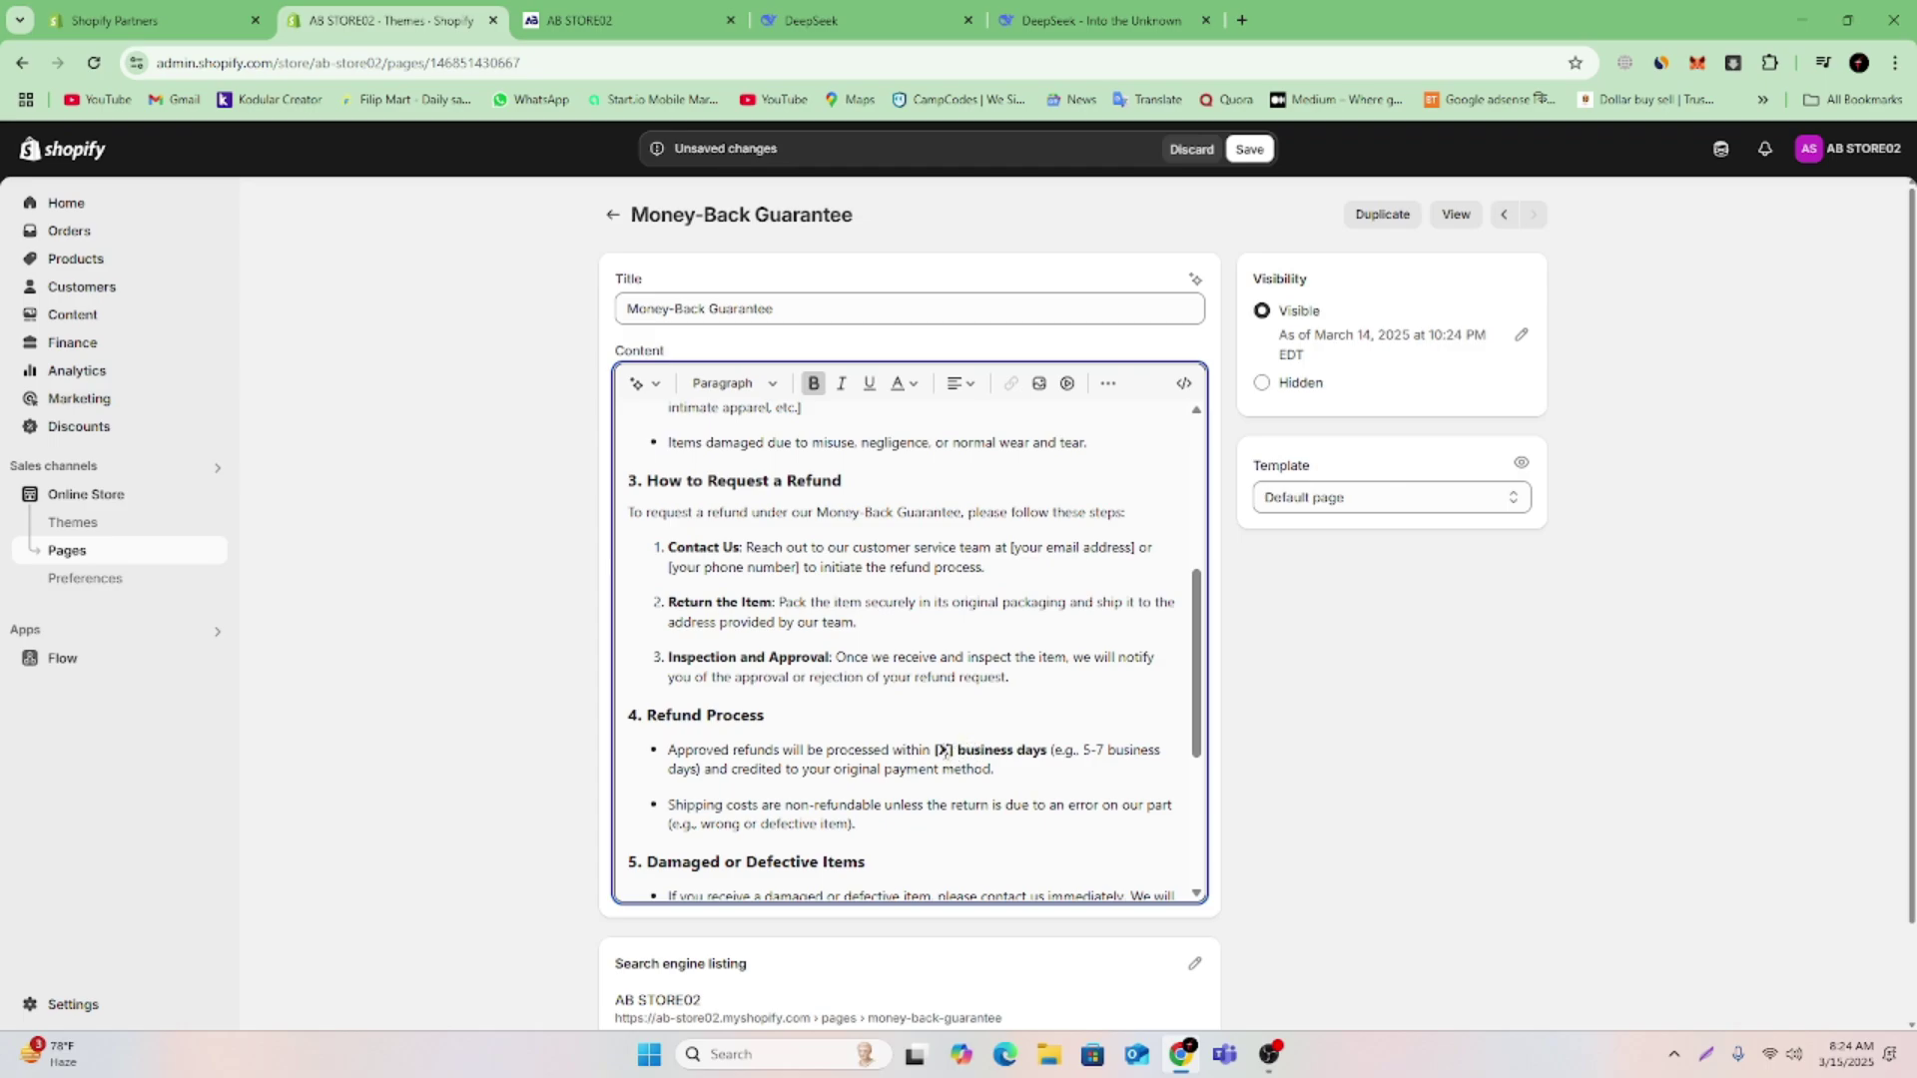
pyautogui.click(949, 751)
pyautogui.press('BackSpace')
pyautogui.write('5')
pyautogui.scroll(-3, 1042, 786)
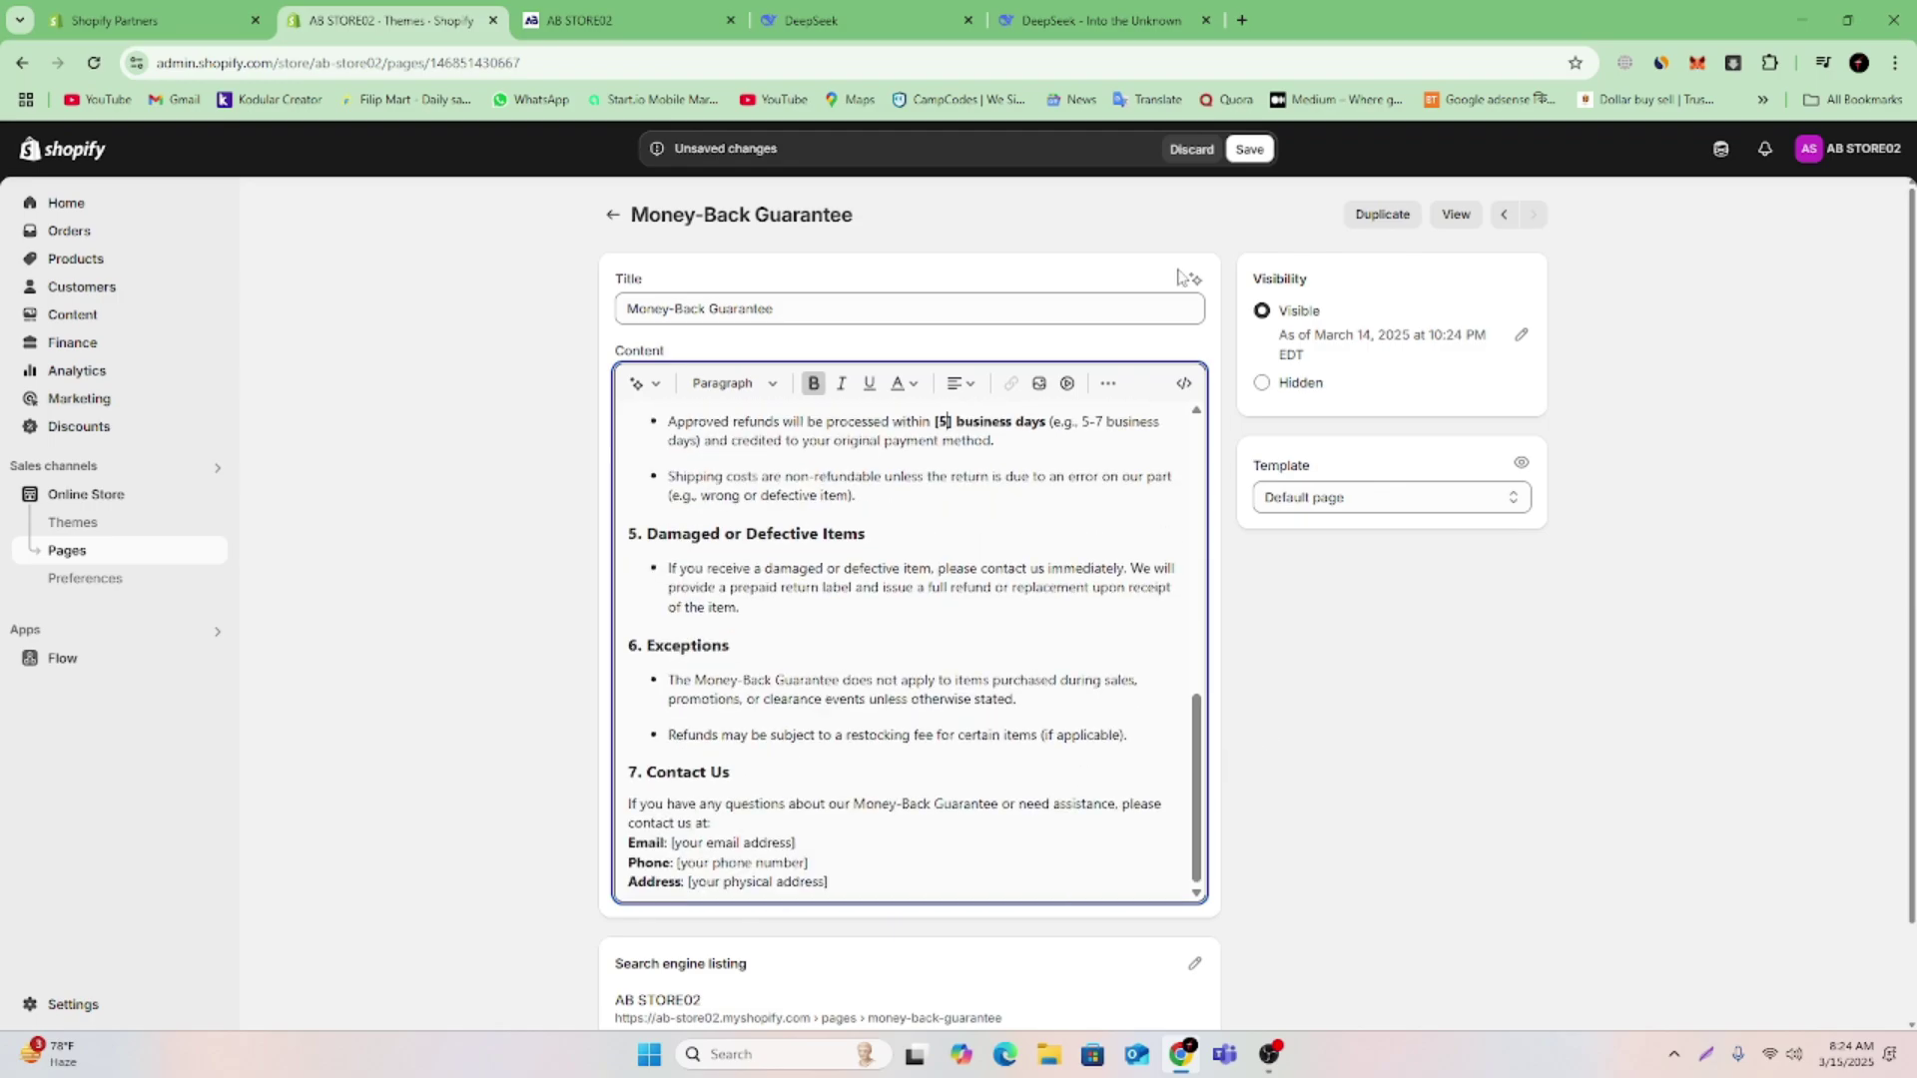
pyautogui.click(1262, 157)
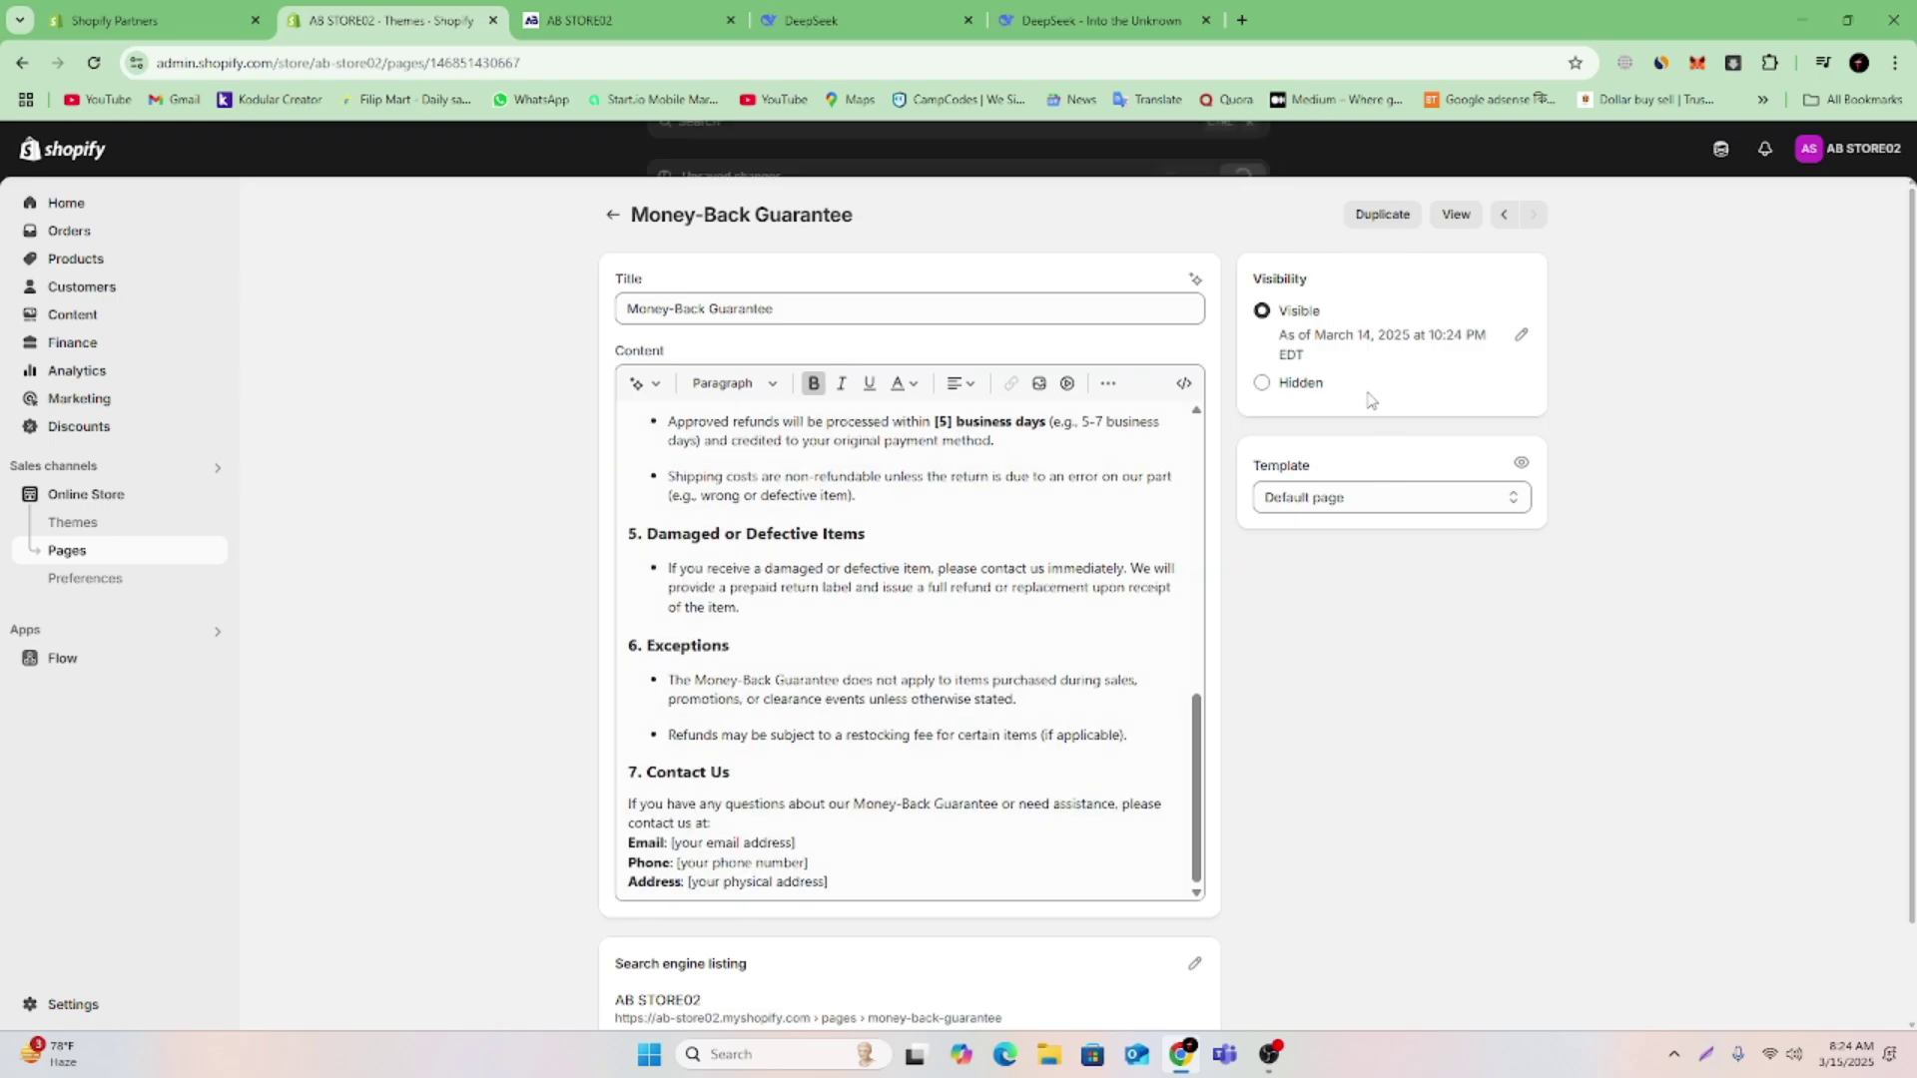
pyautogui.click(606, 218)
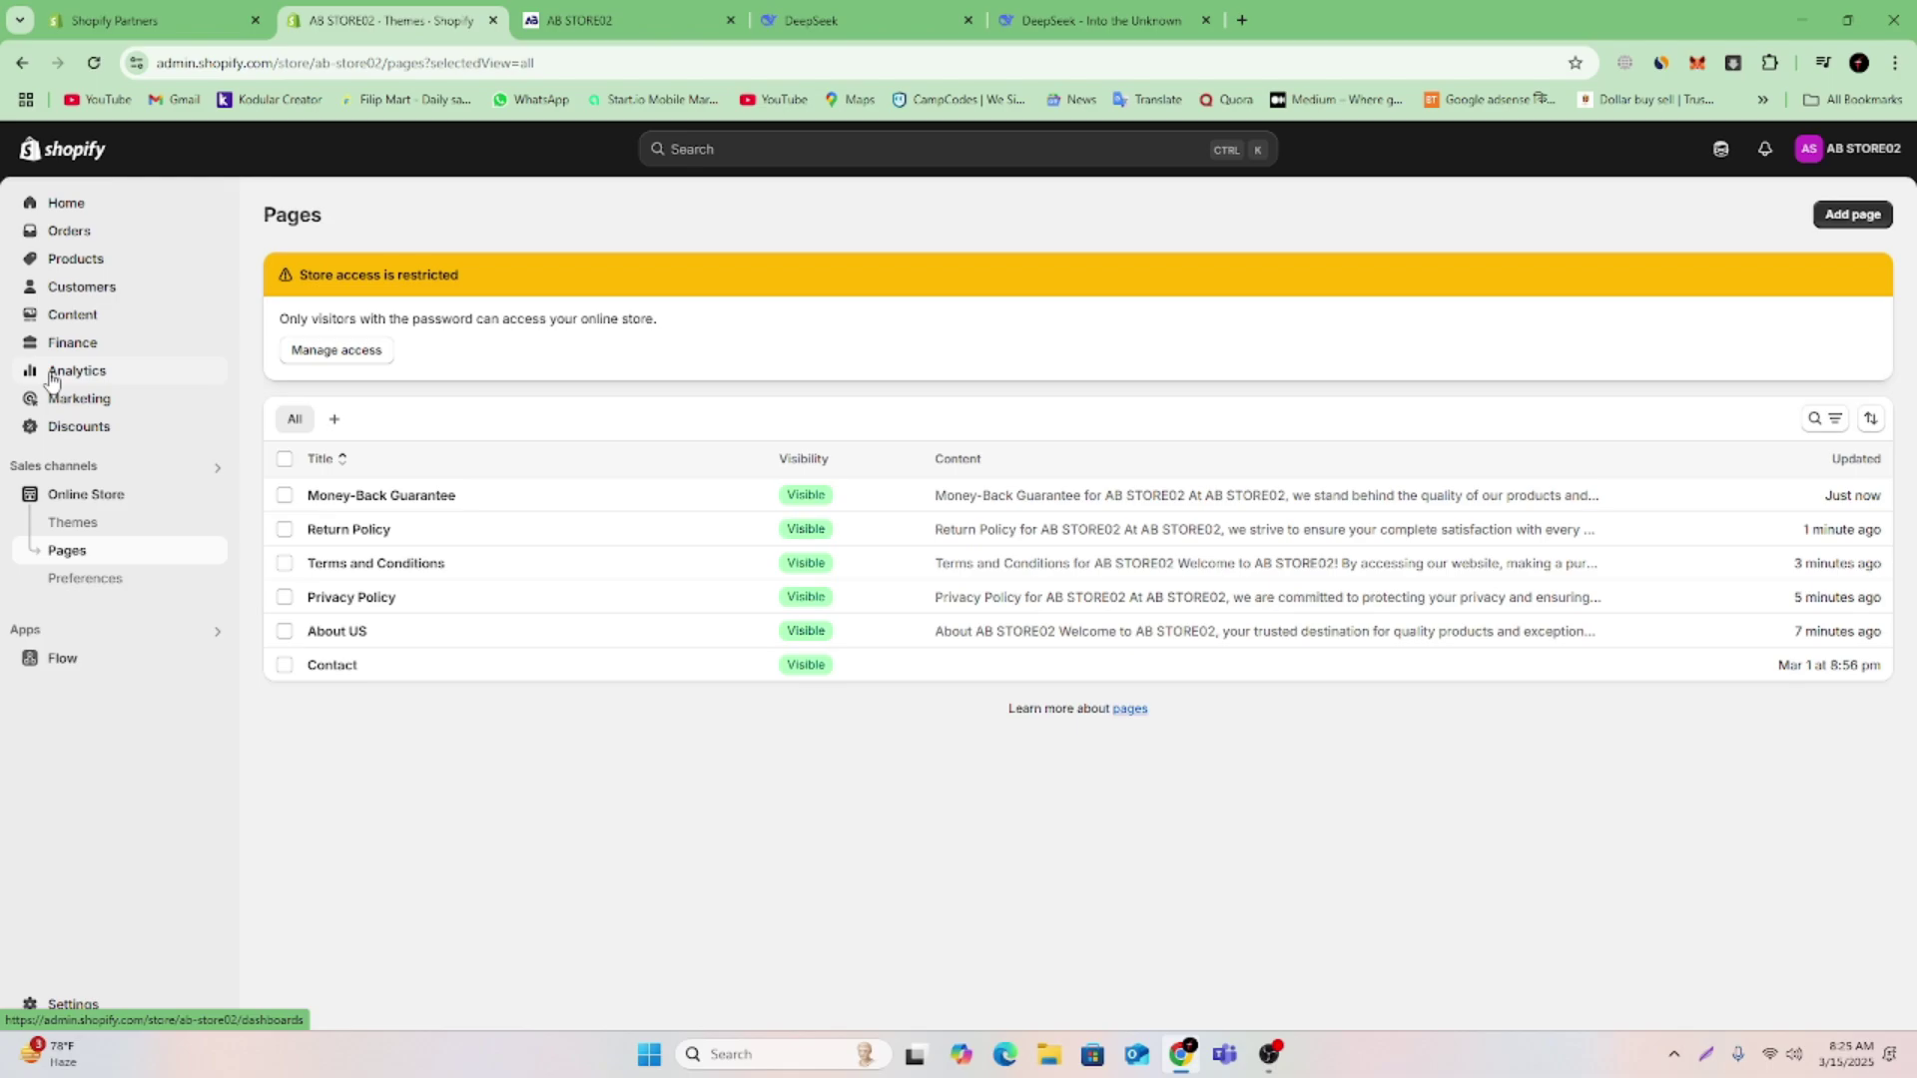
# Open the return and refund policy in the store's policy settings and insert Shopify's template text into it
pyautogui.click(72, 1009)
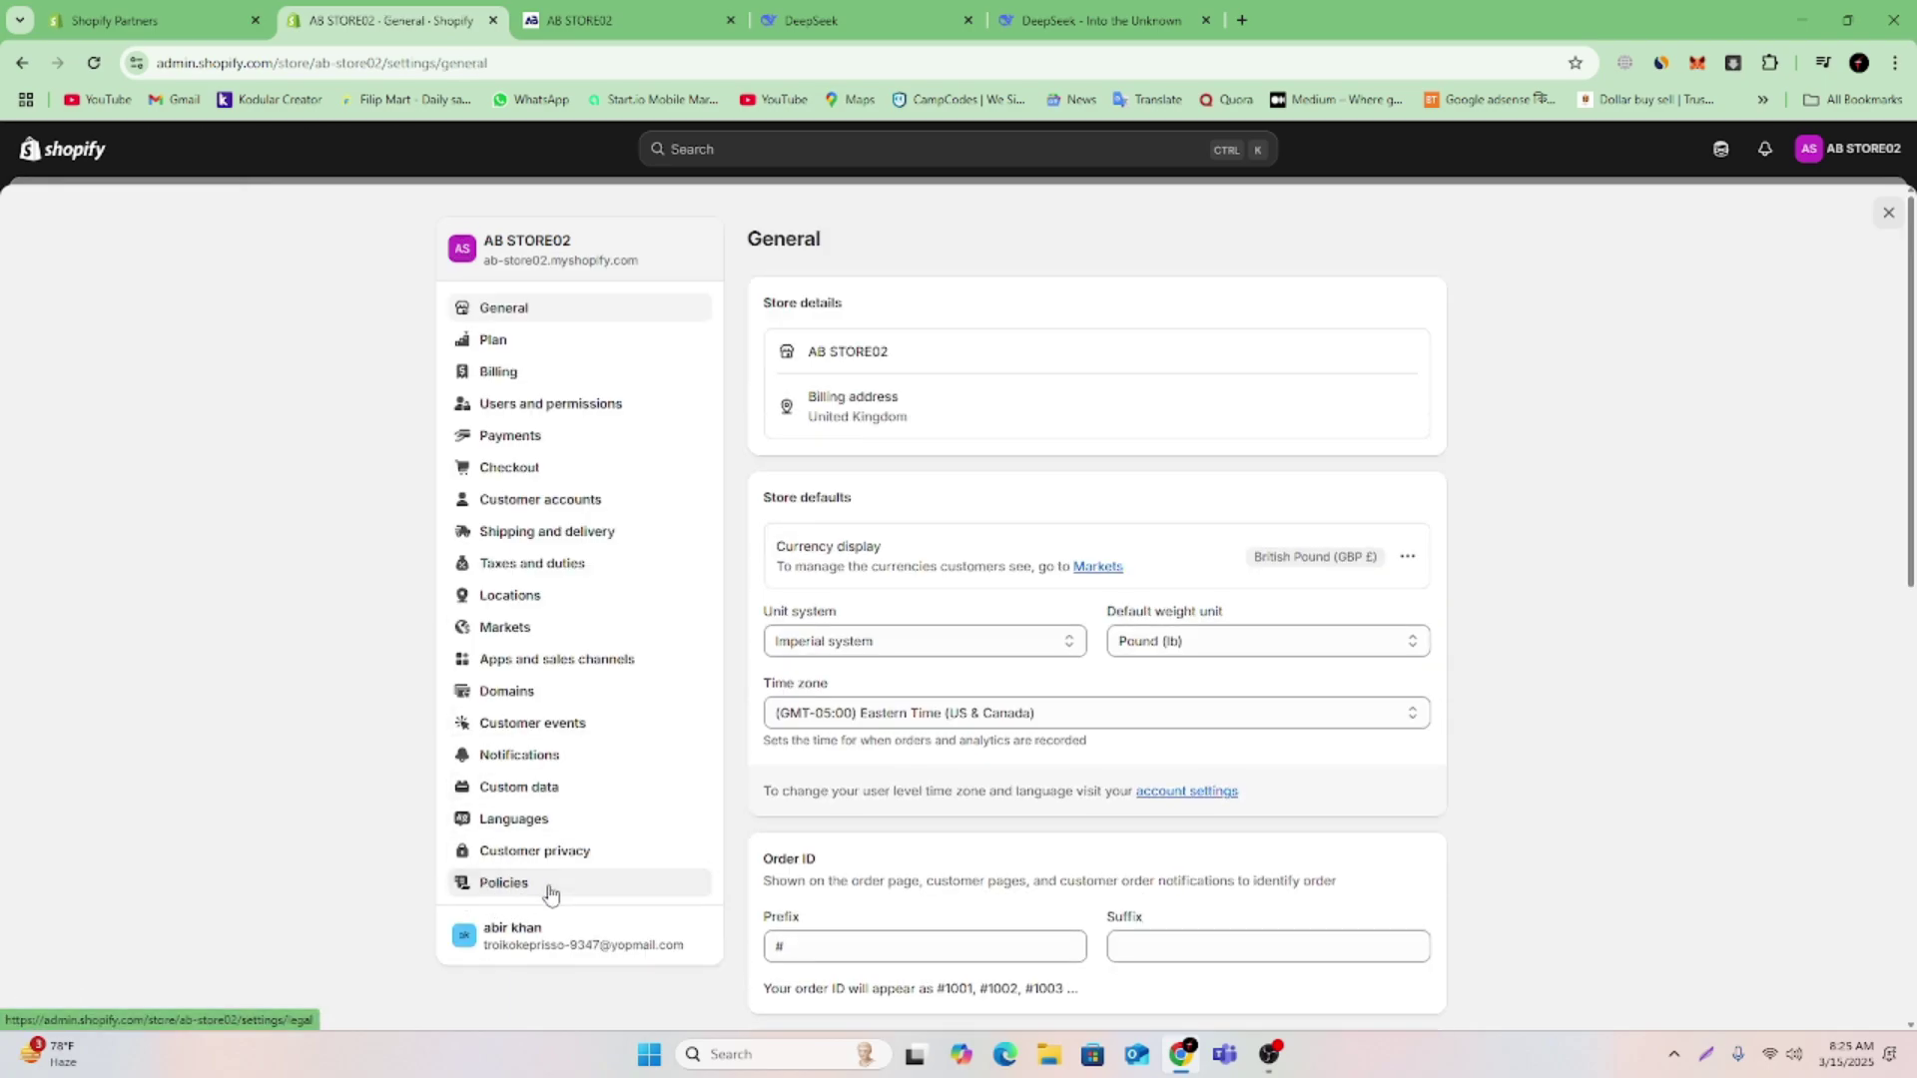
pyautogui.click(551, 892)
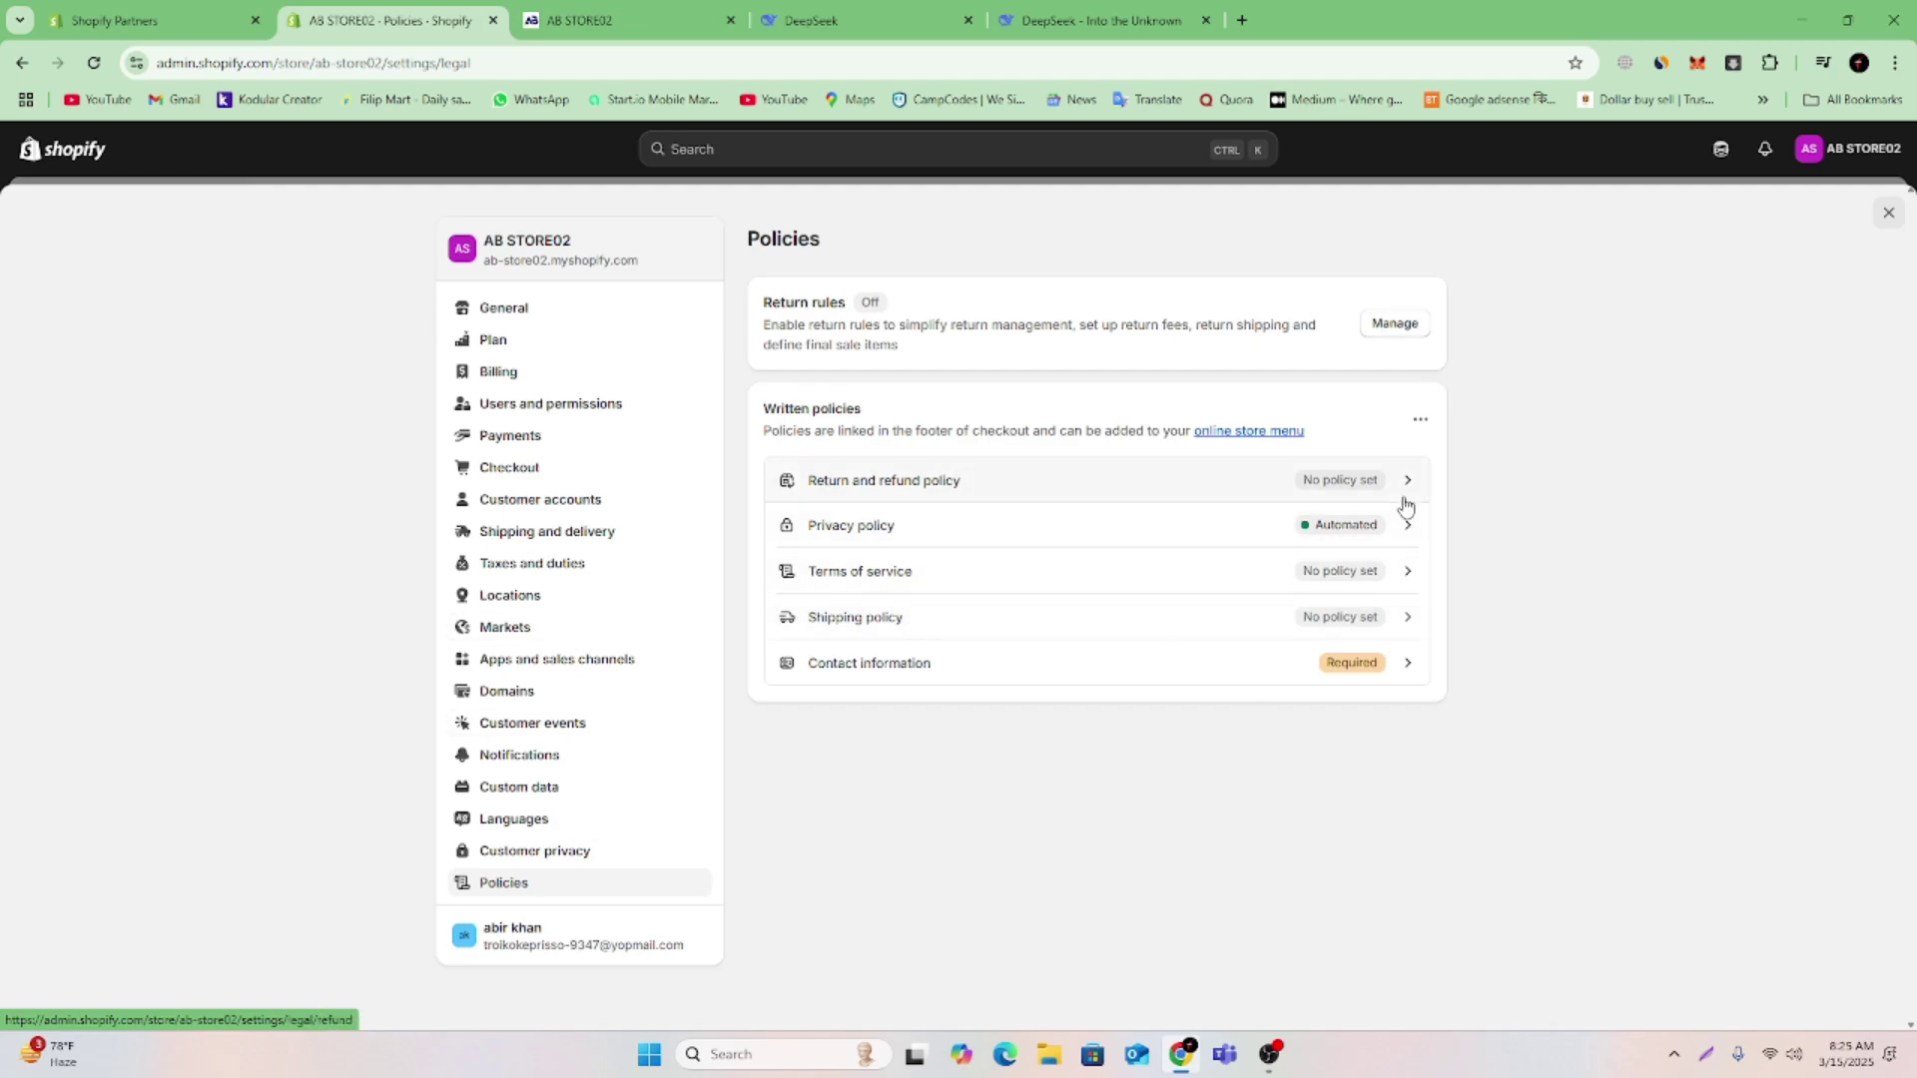
pyautogui.click(924, 481)
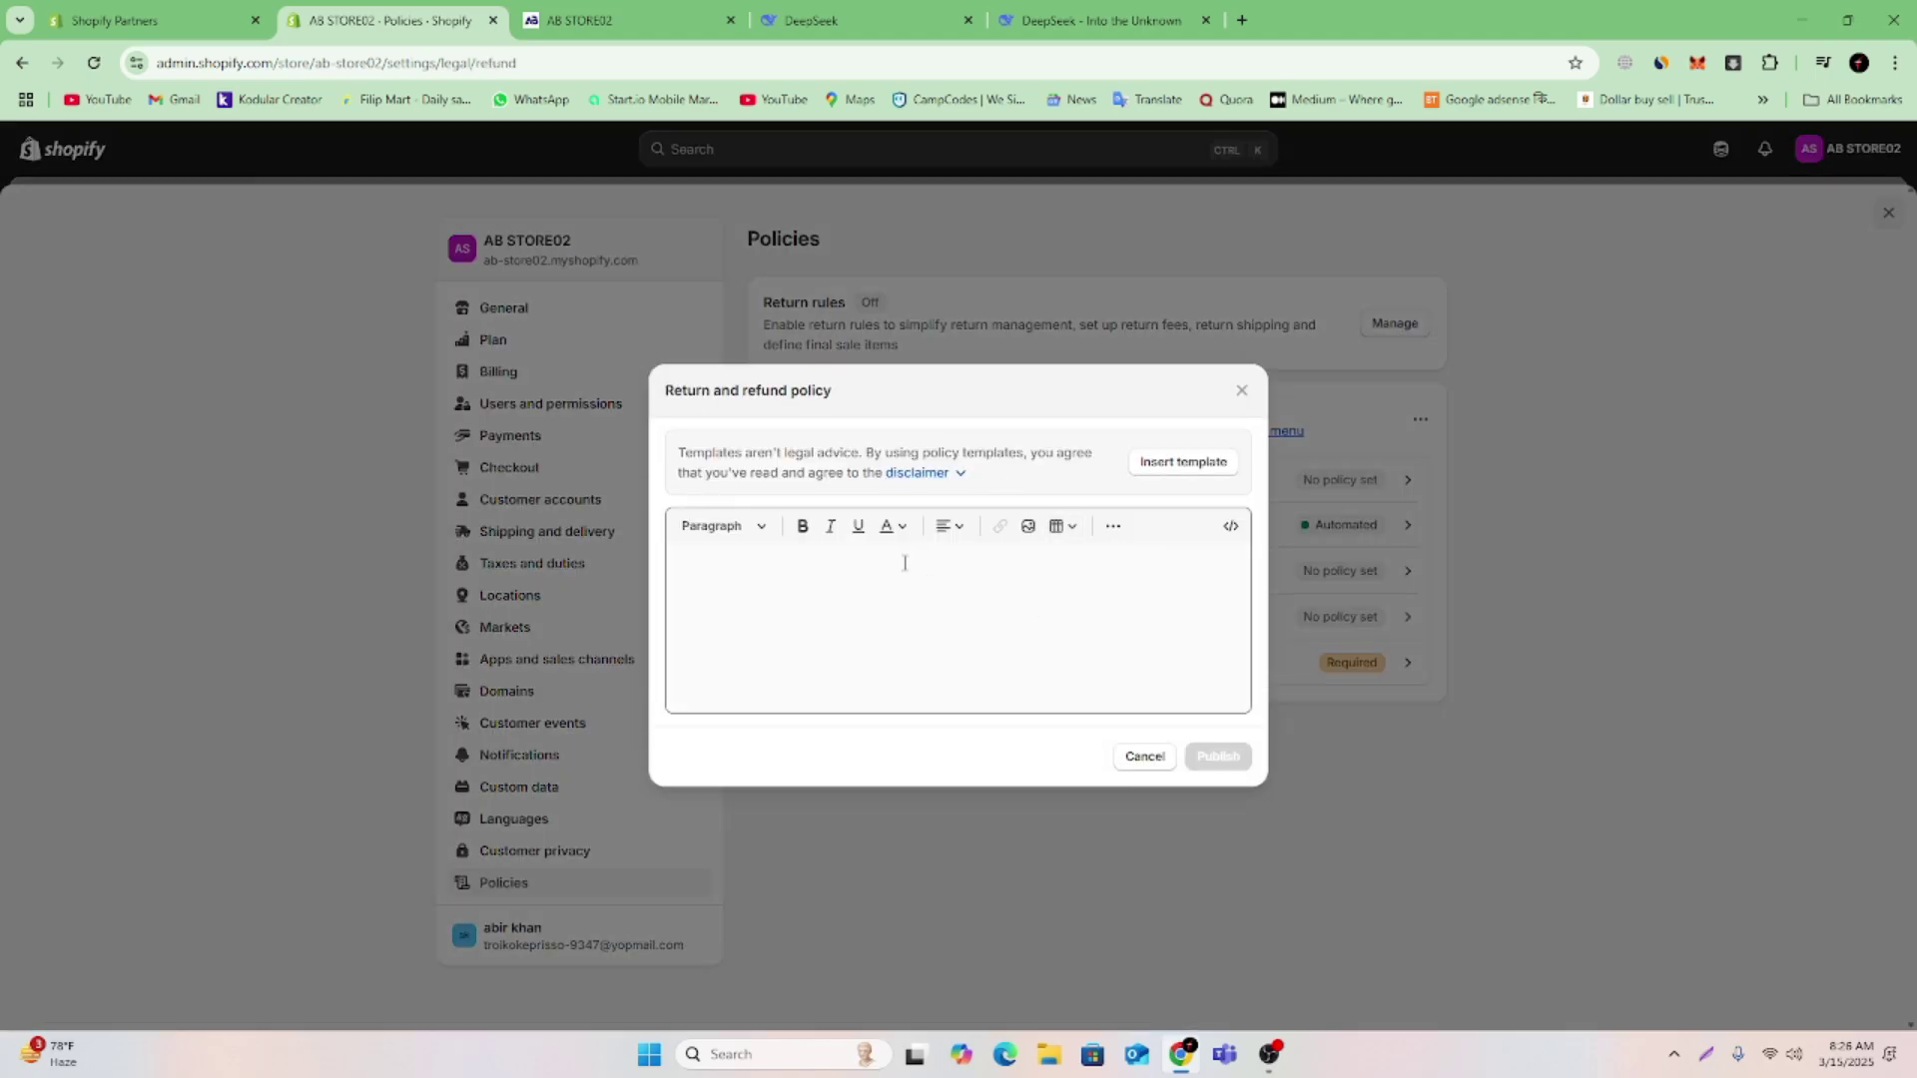
pyautogui.click(1173, 465)
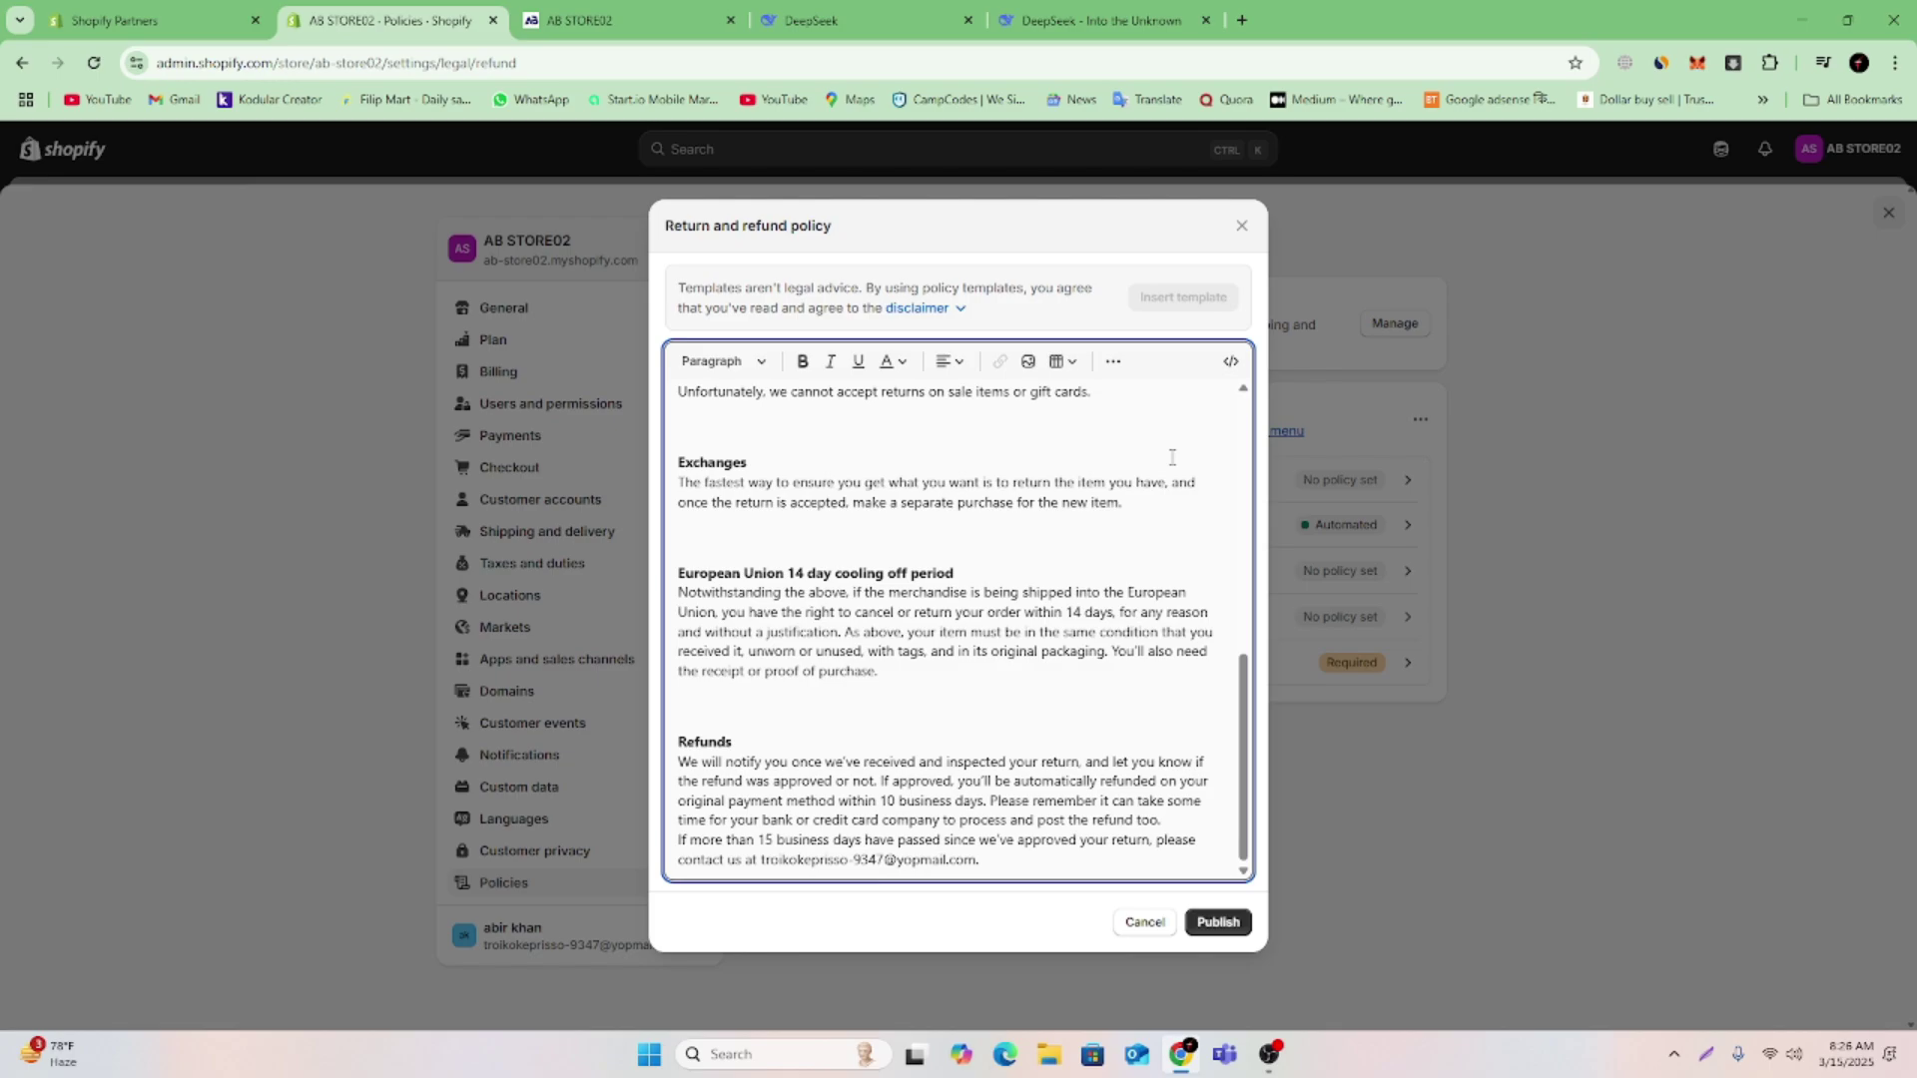
pyautogui.scroll(10, 1042, 533)
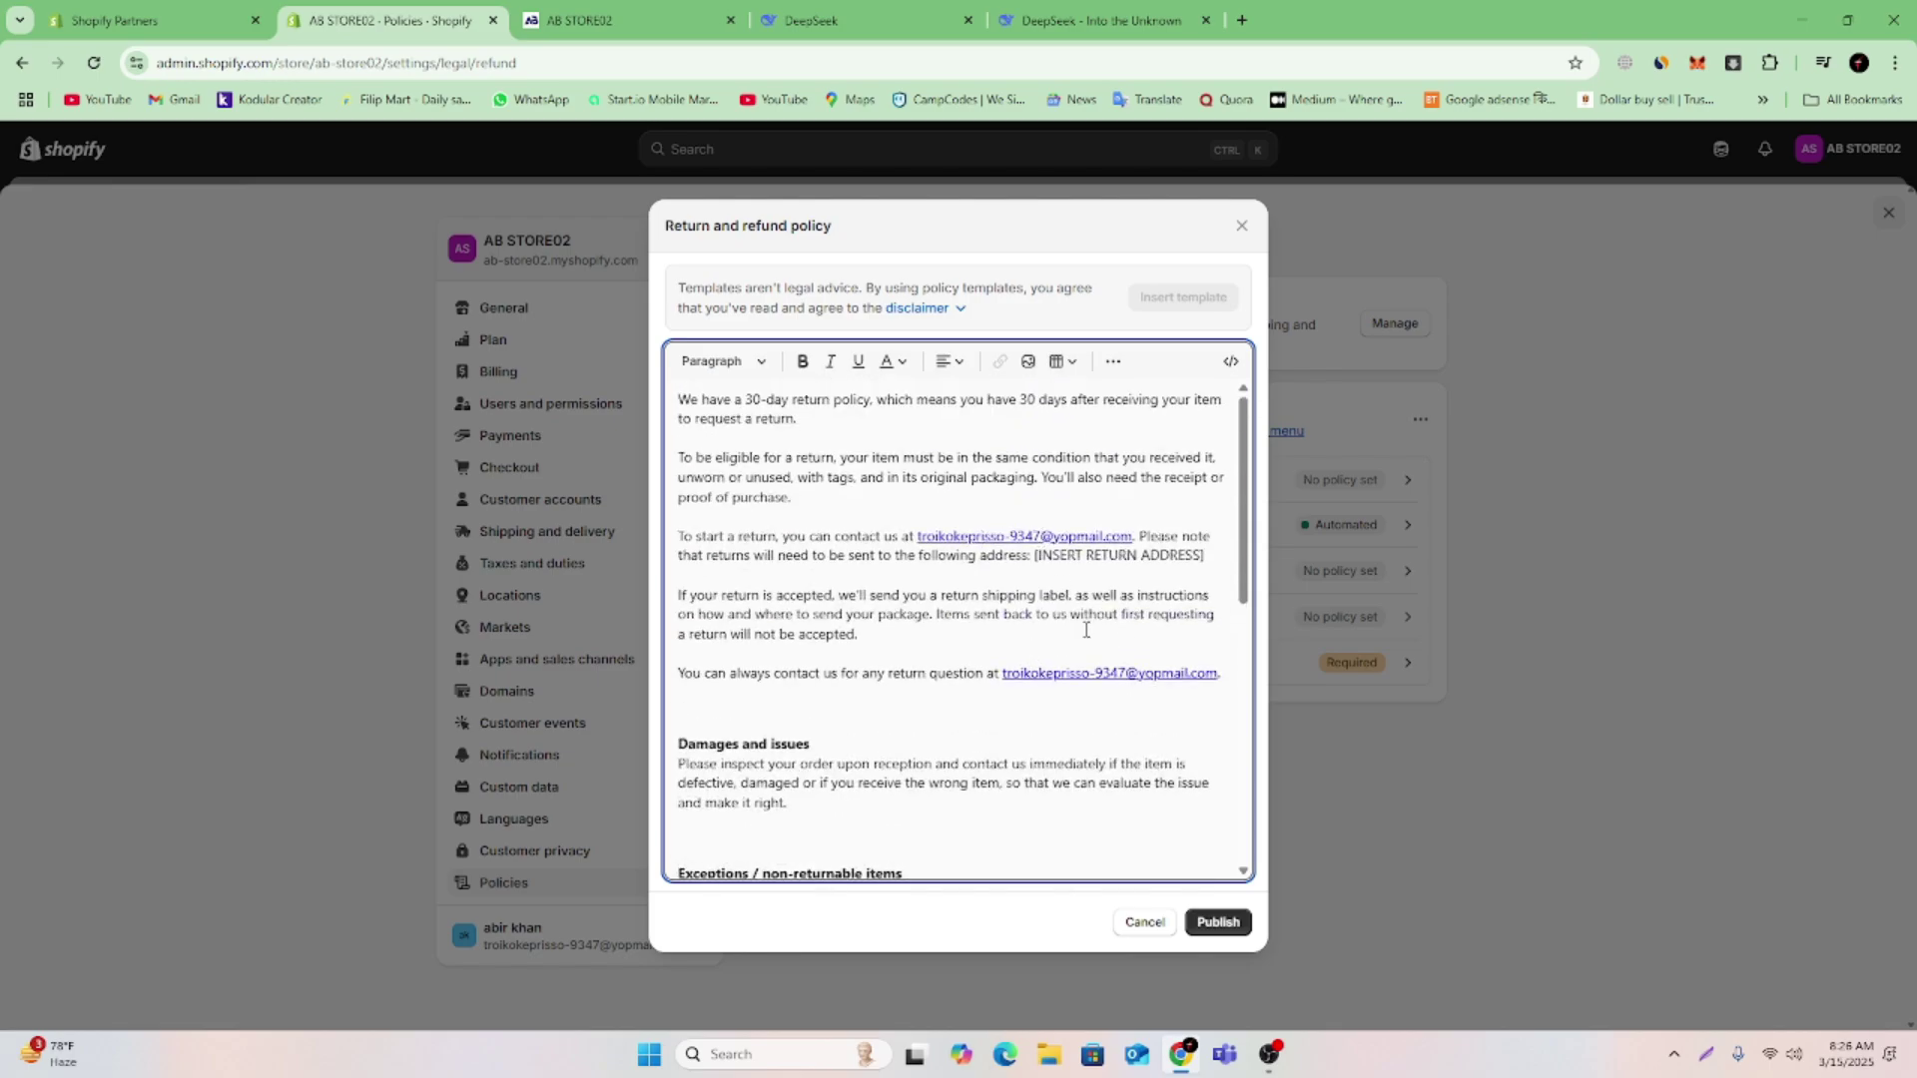
pyautogui.scroll(-10, 1087, 630)
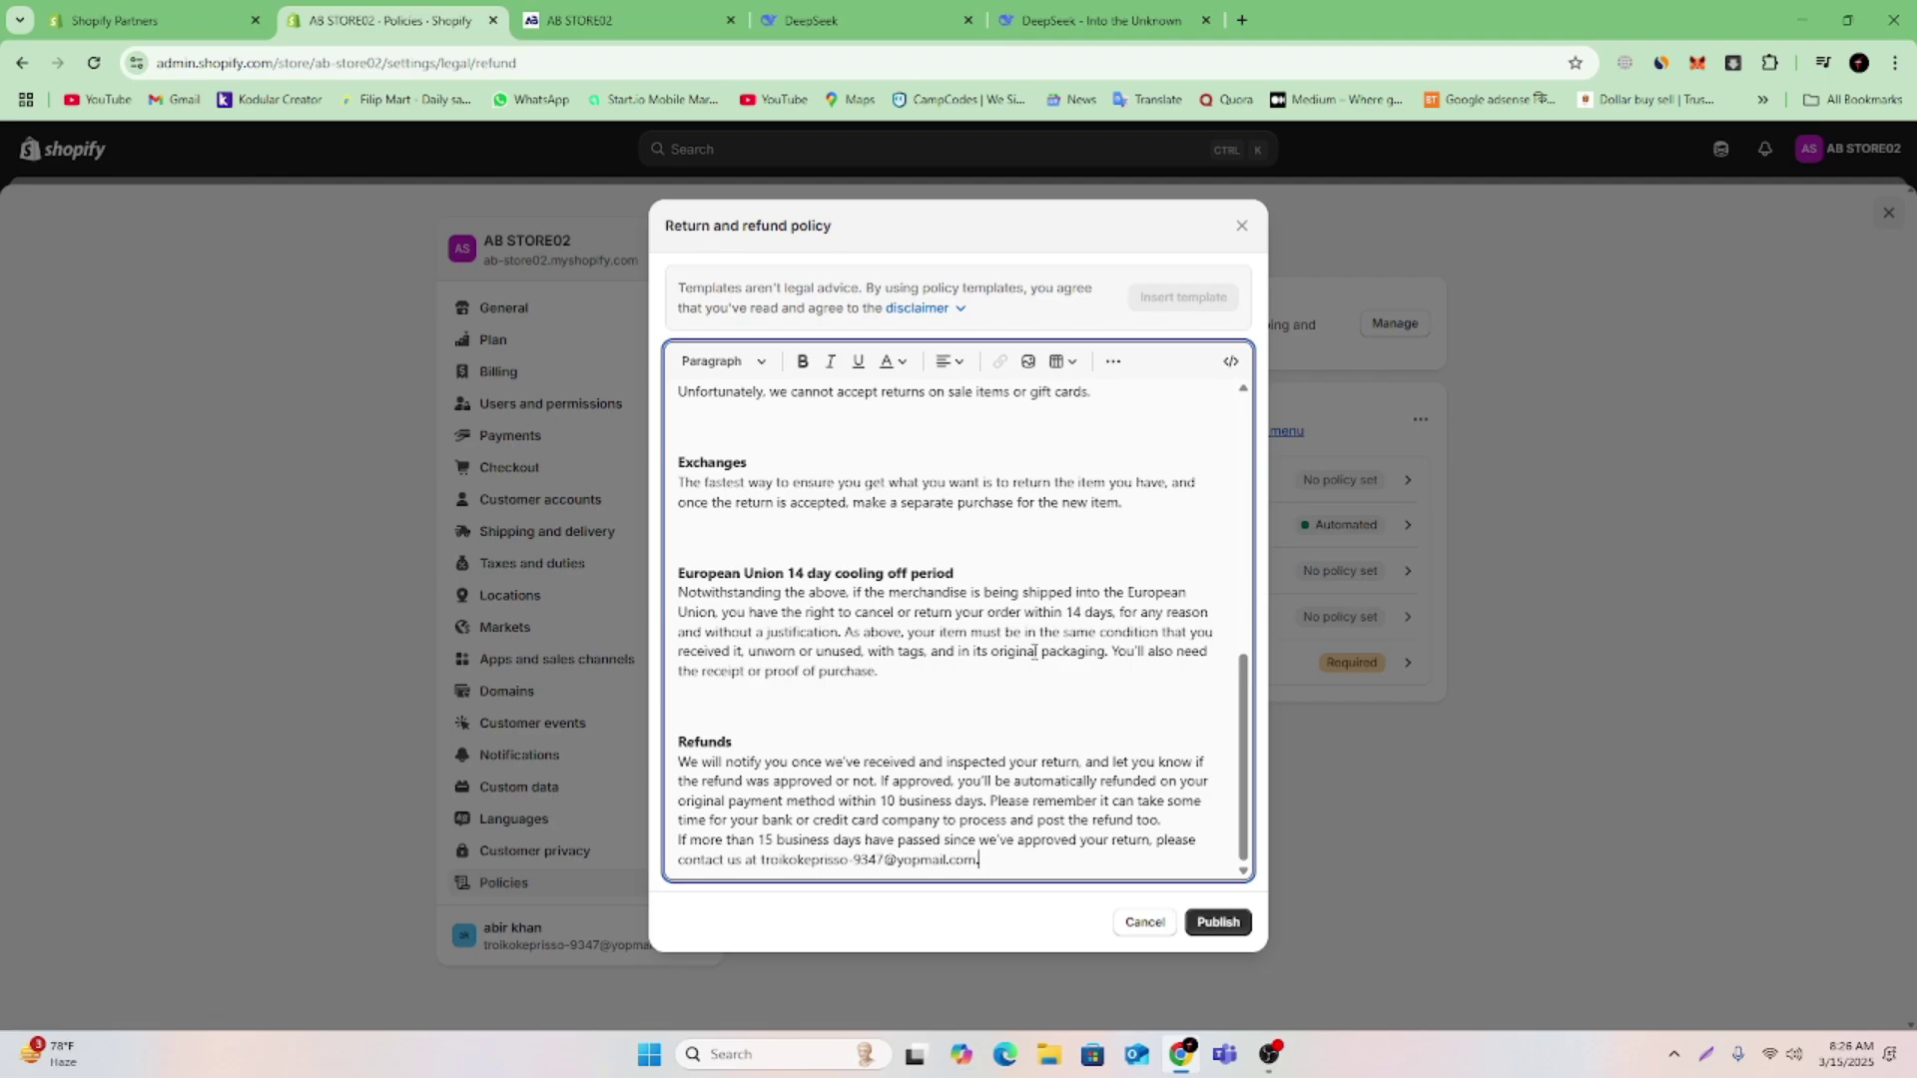
# Review the inserted return and refund policy template and publish it
pyautogui.scroll(5, 989, 659)
pyautogui.scroll(-5, 985, 661)
pyautogui.scroll(10, 899, 577)
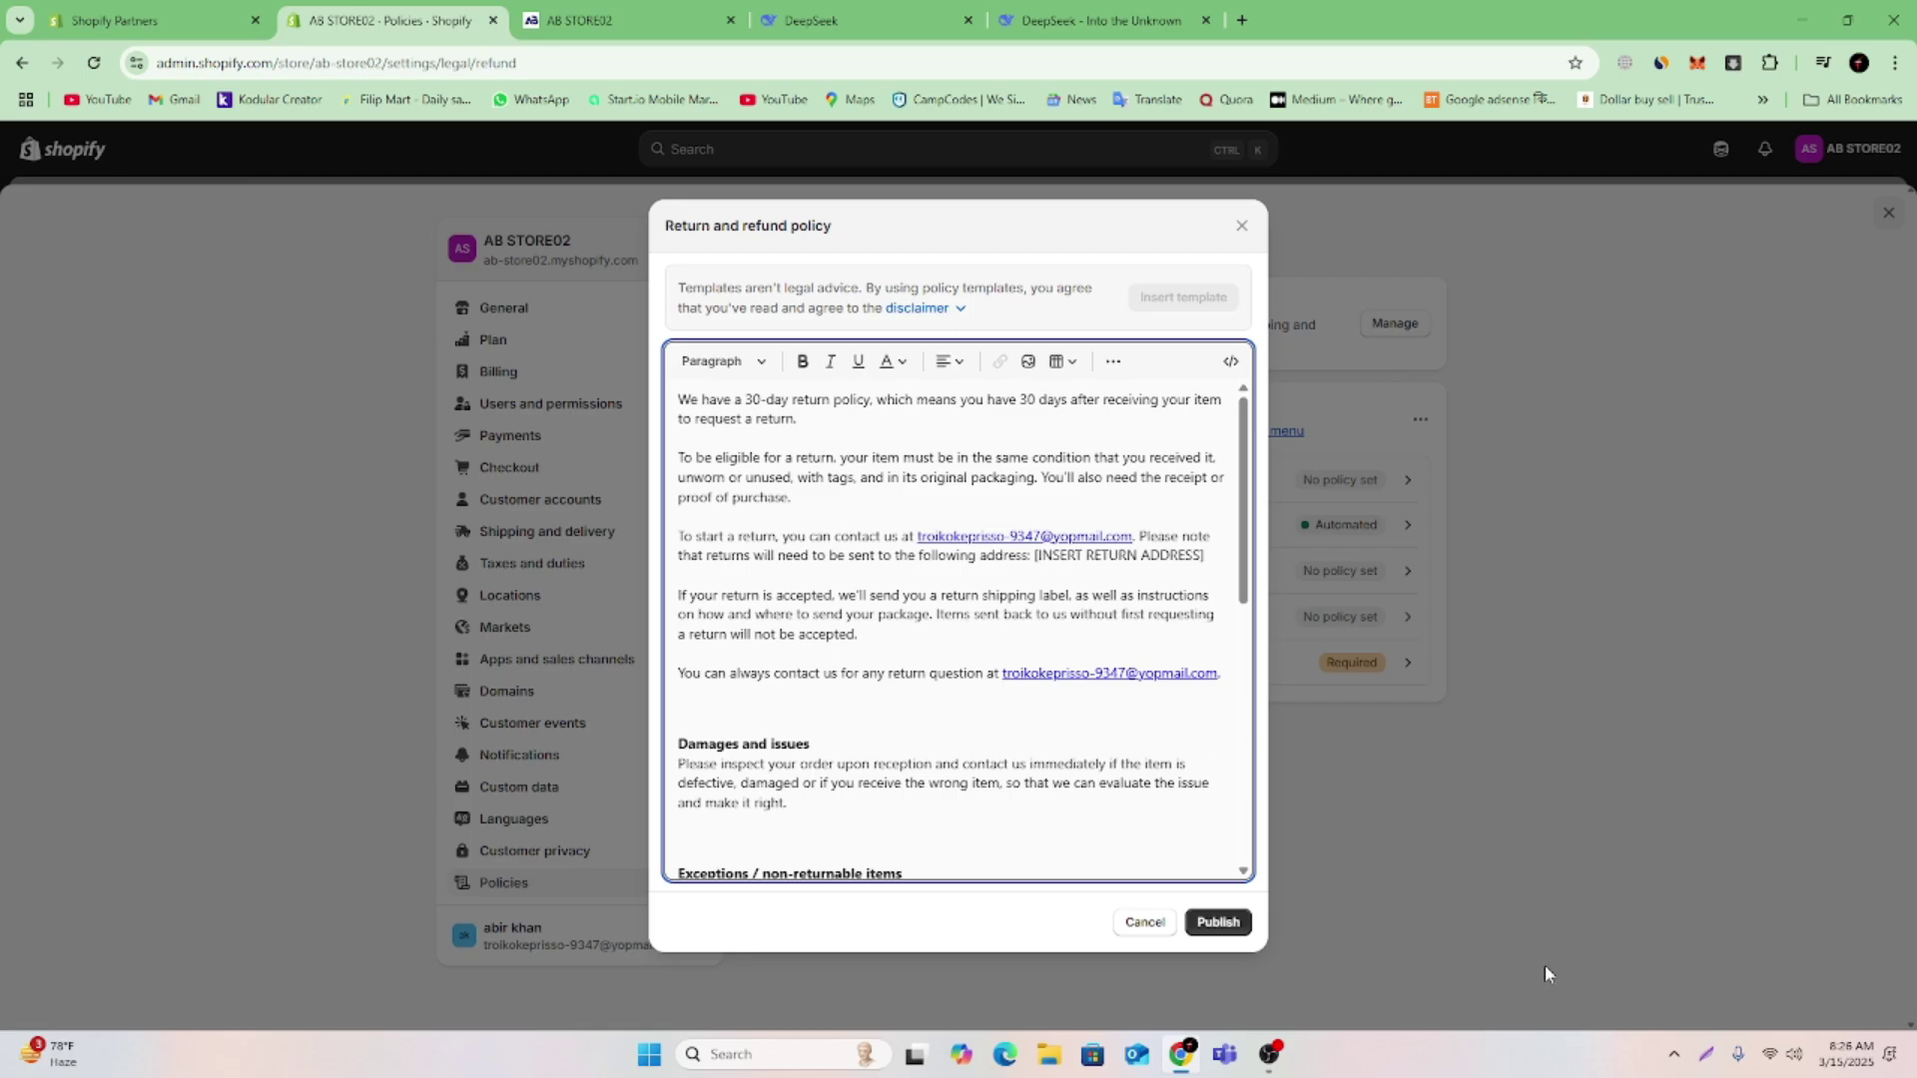
pyautogui.click(1226, 923)
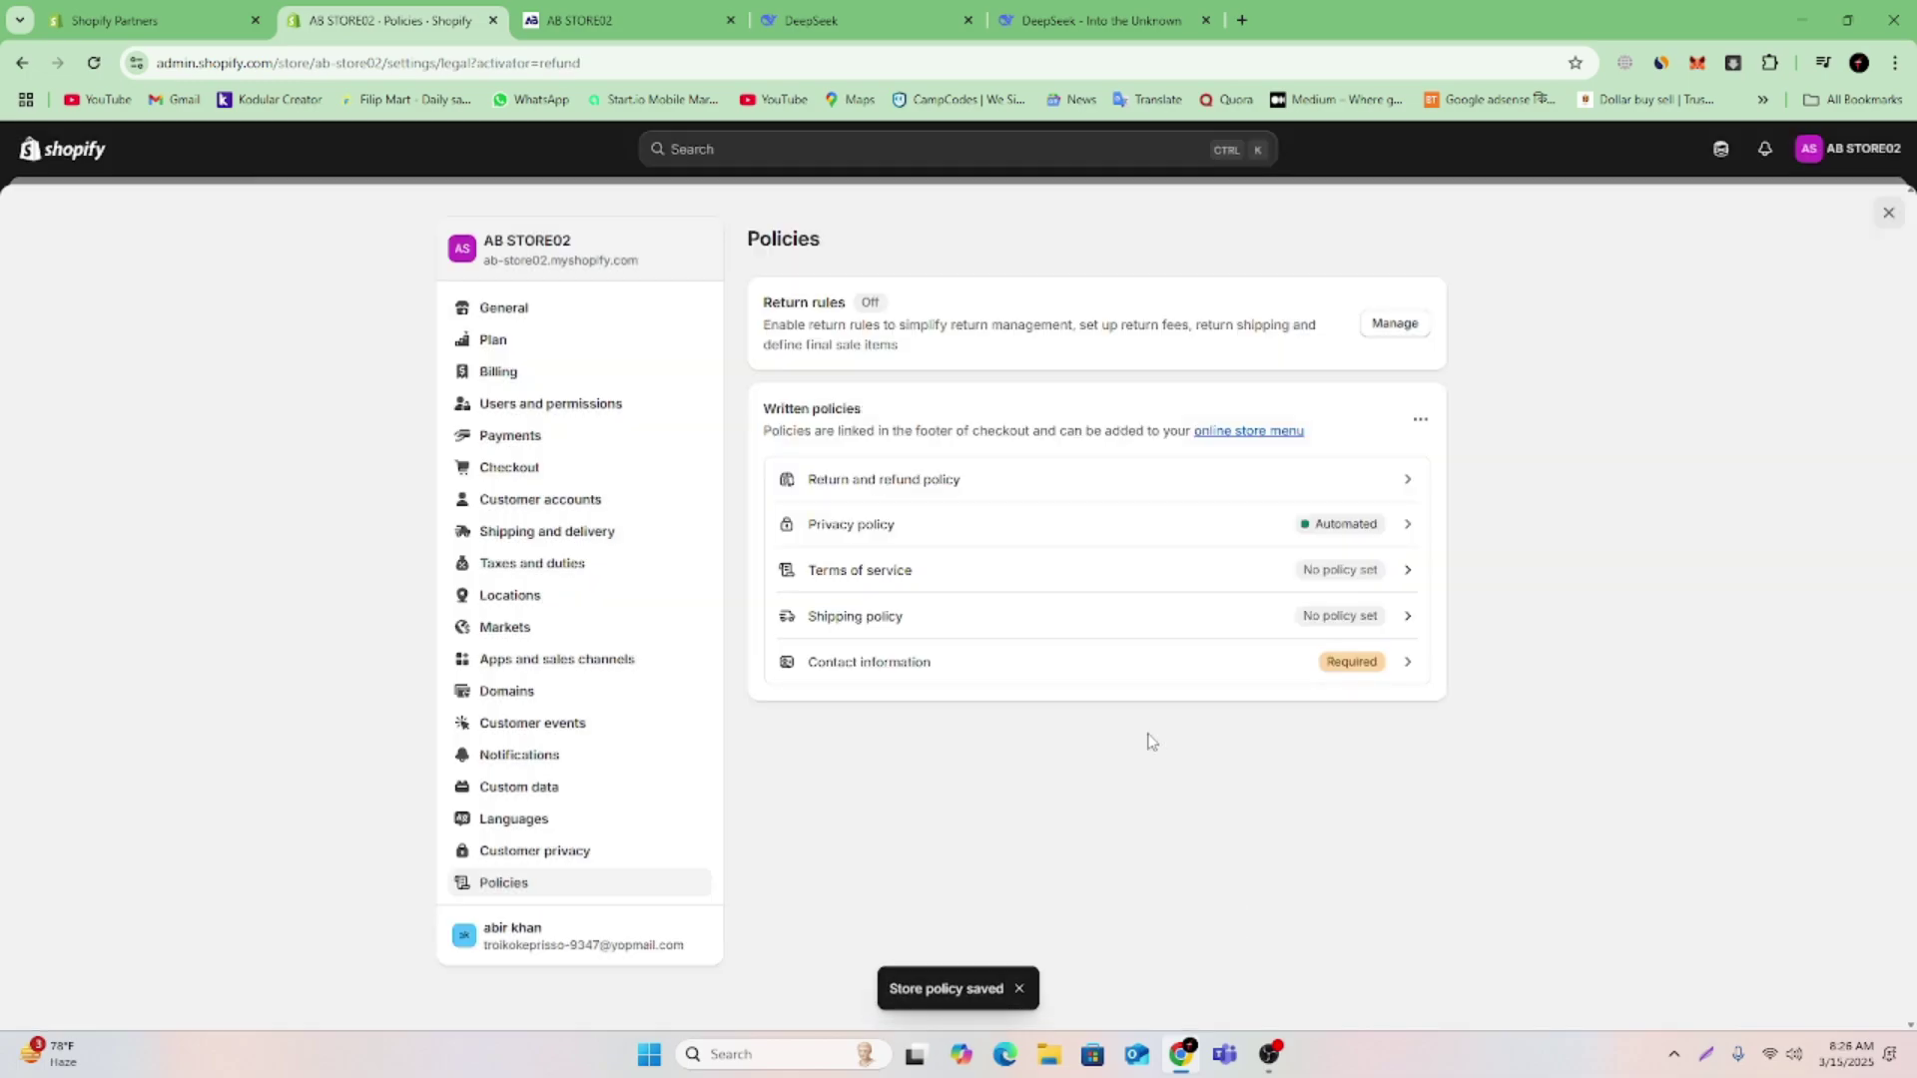
# Look through the store's automated privacy policy and close it
pyautogui.click(948, 537)
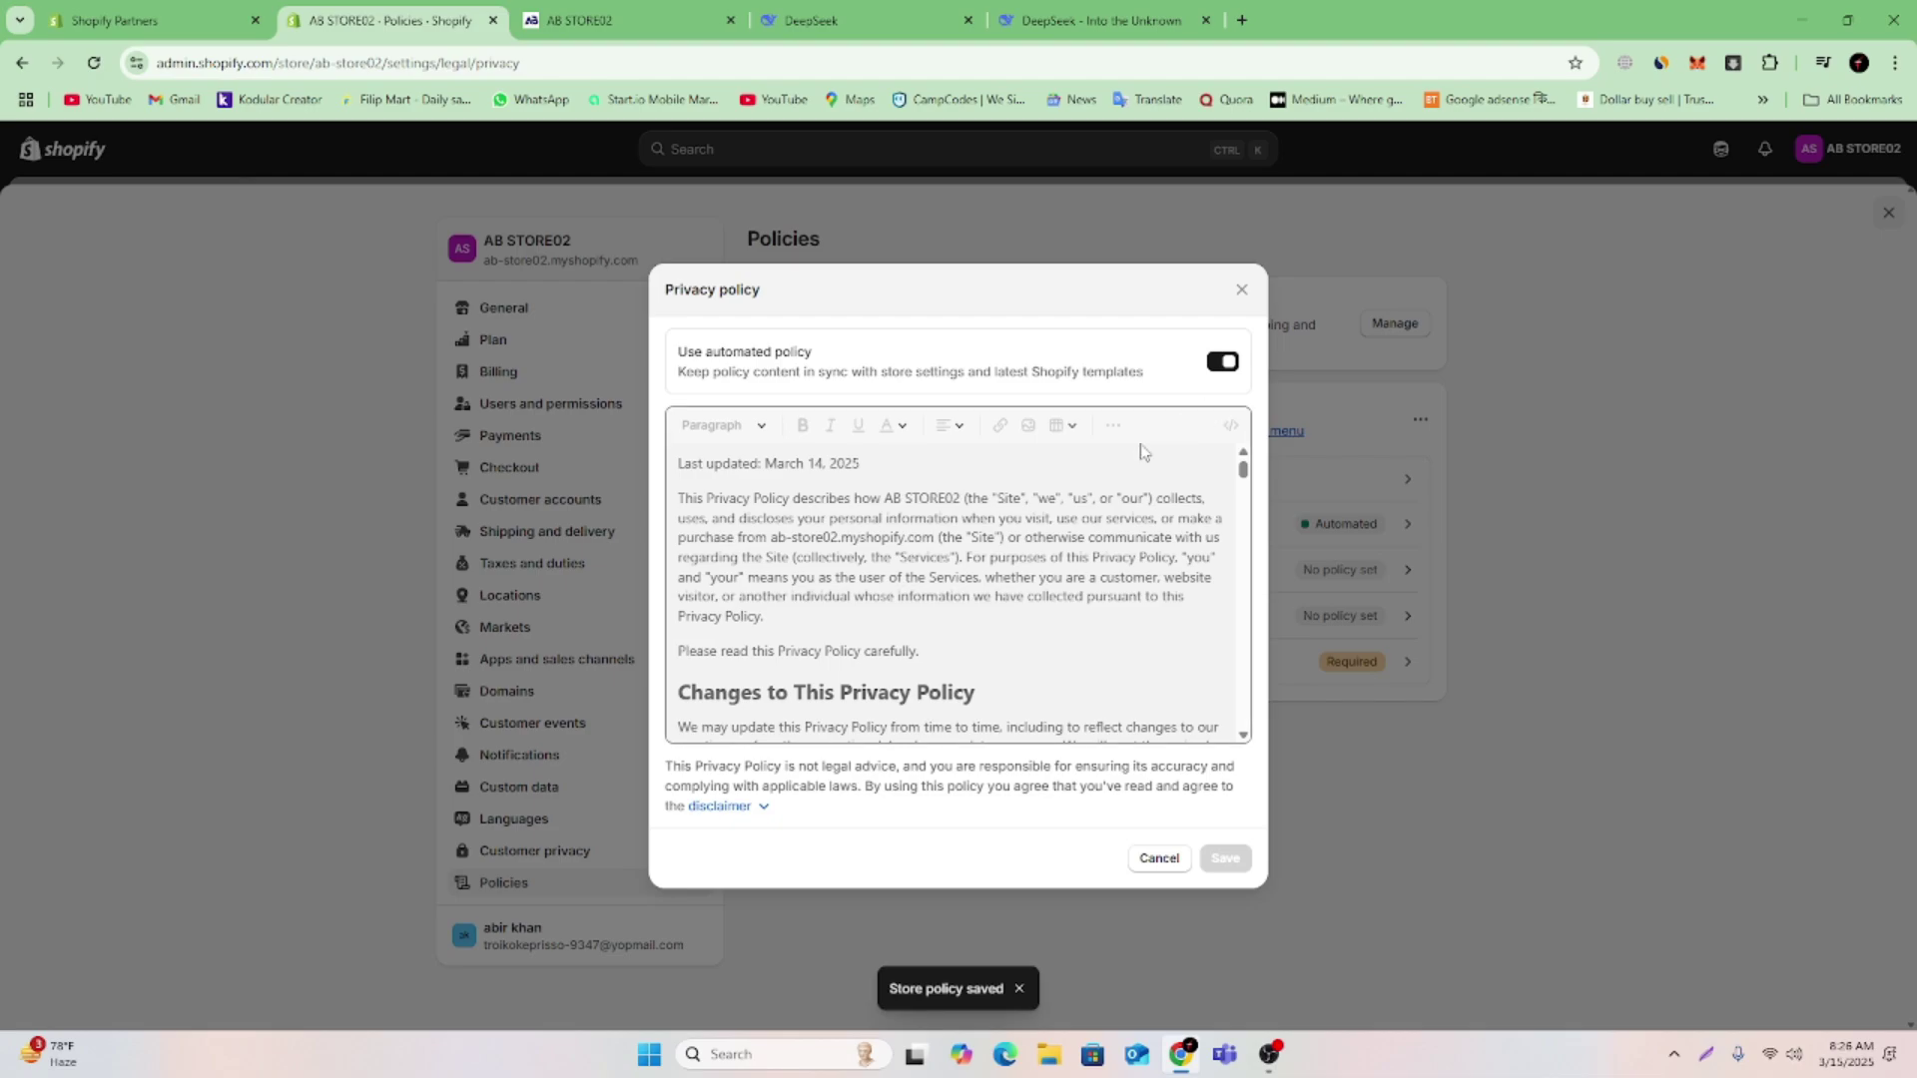
pyautogui.scroll(-15, 1085, 479)
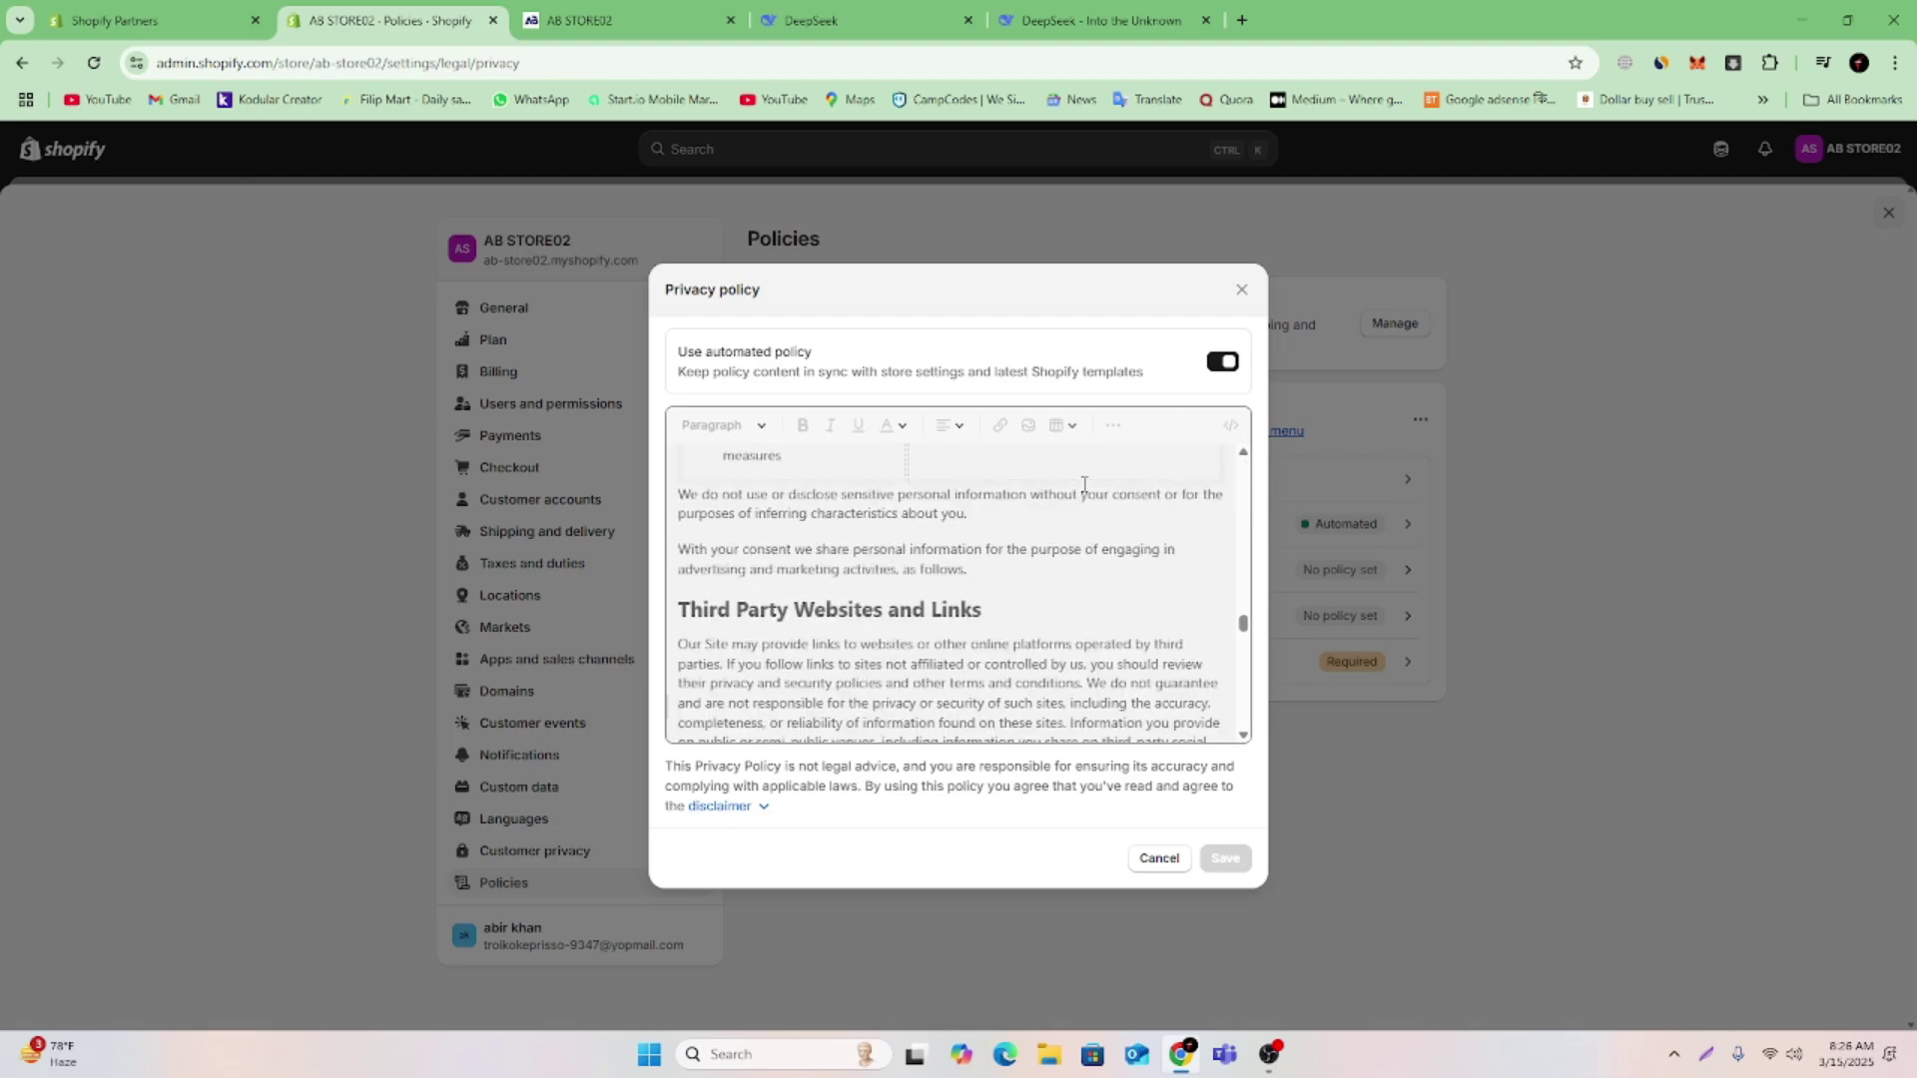
pyautogui.scroll(15, 1083, 506)
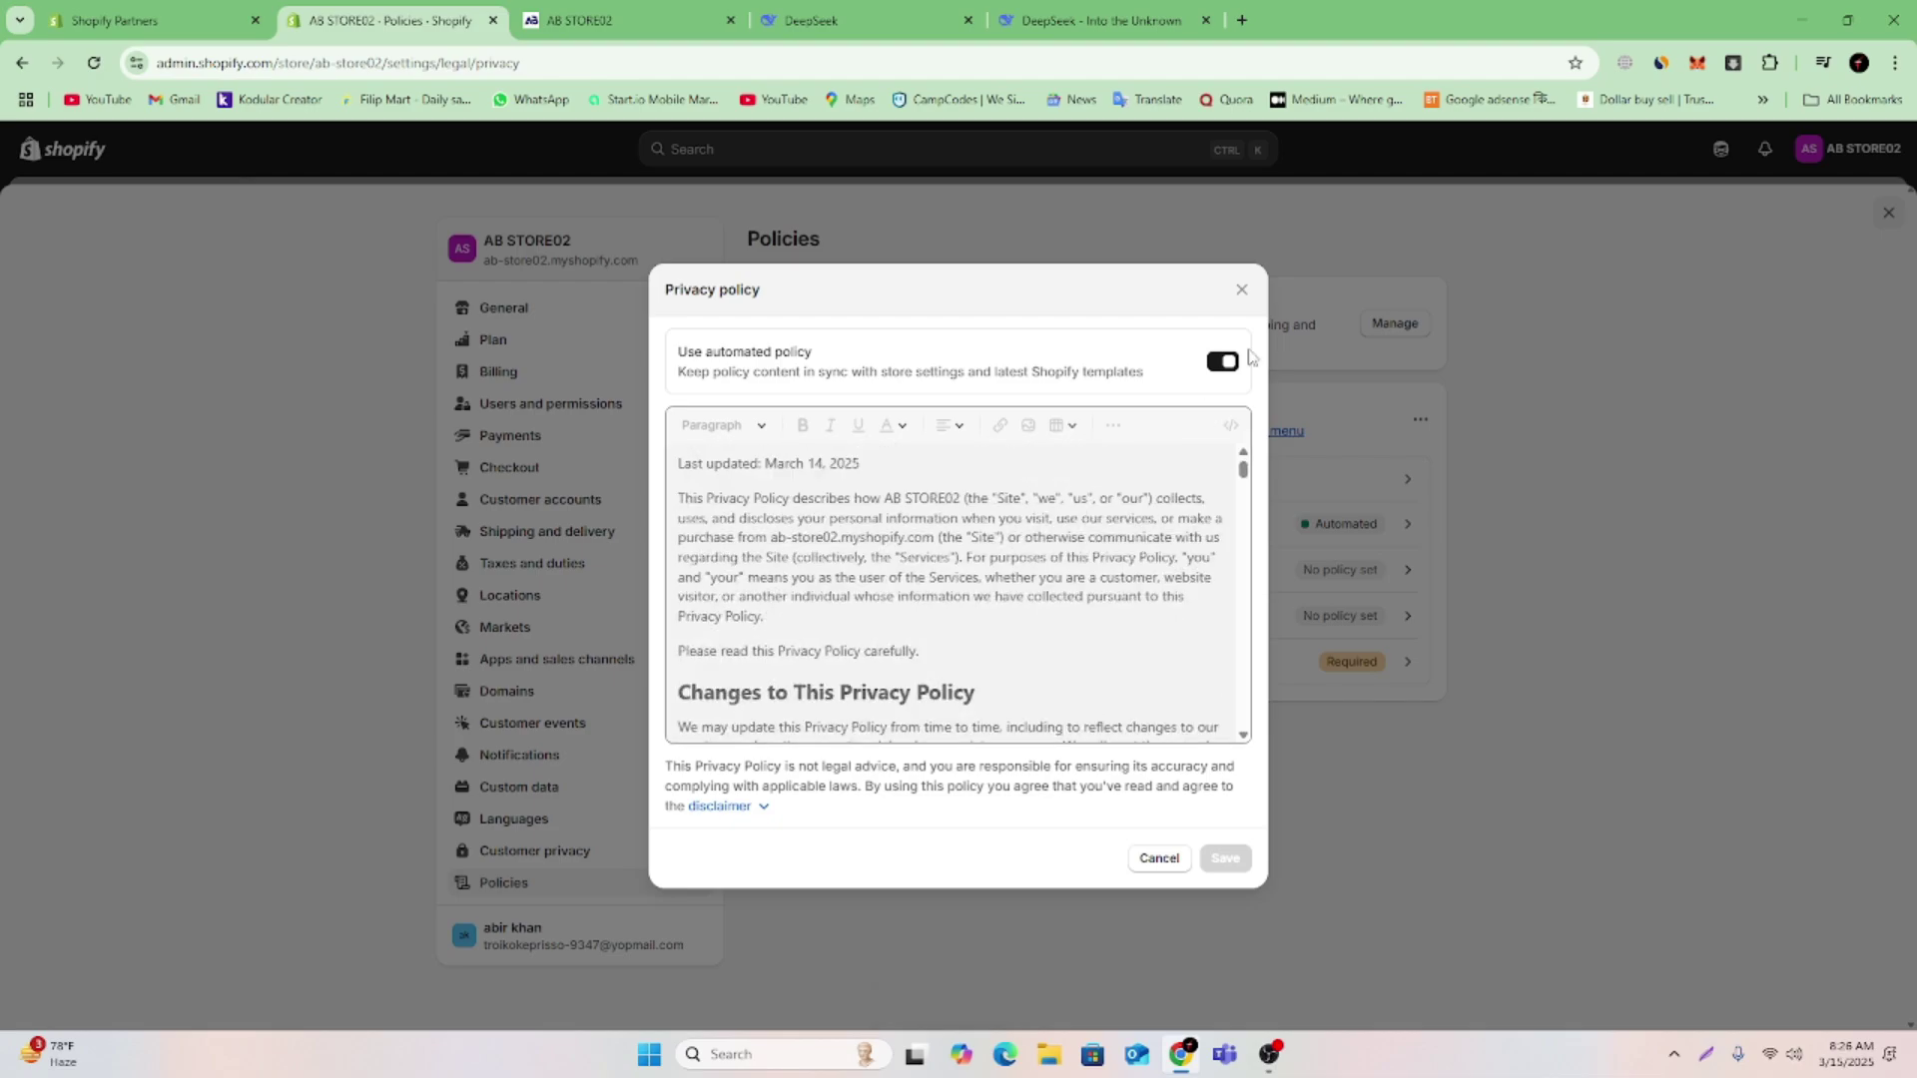
pyautogui.click(1241, 289)
# Insert Shopify's template into the Terms of service policy and publish it
pyautogui.click(964, 582)
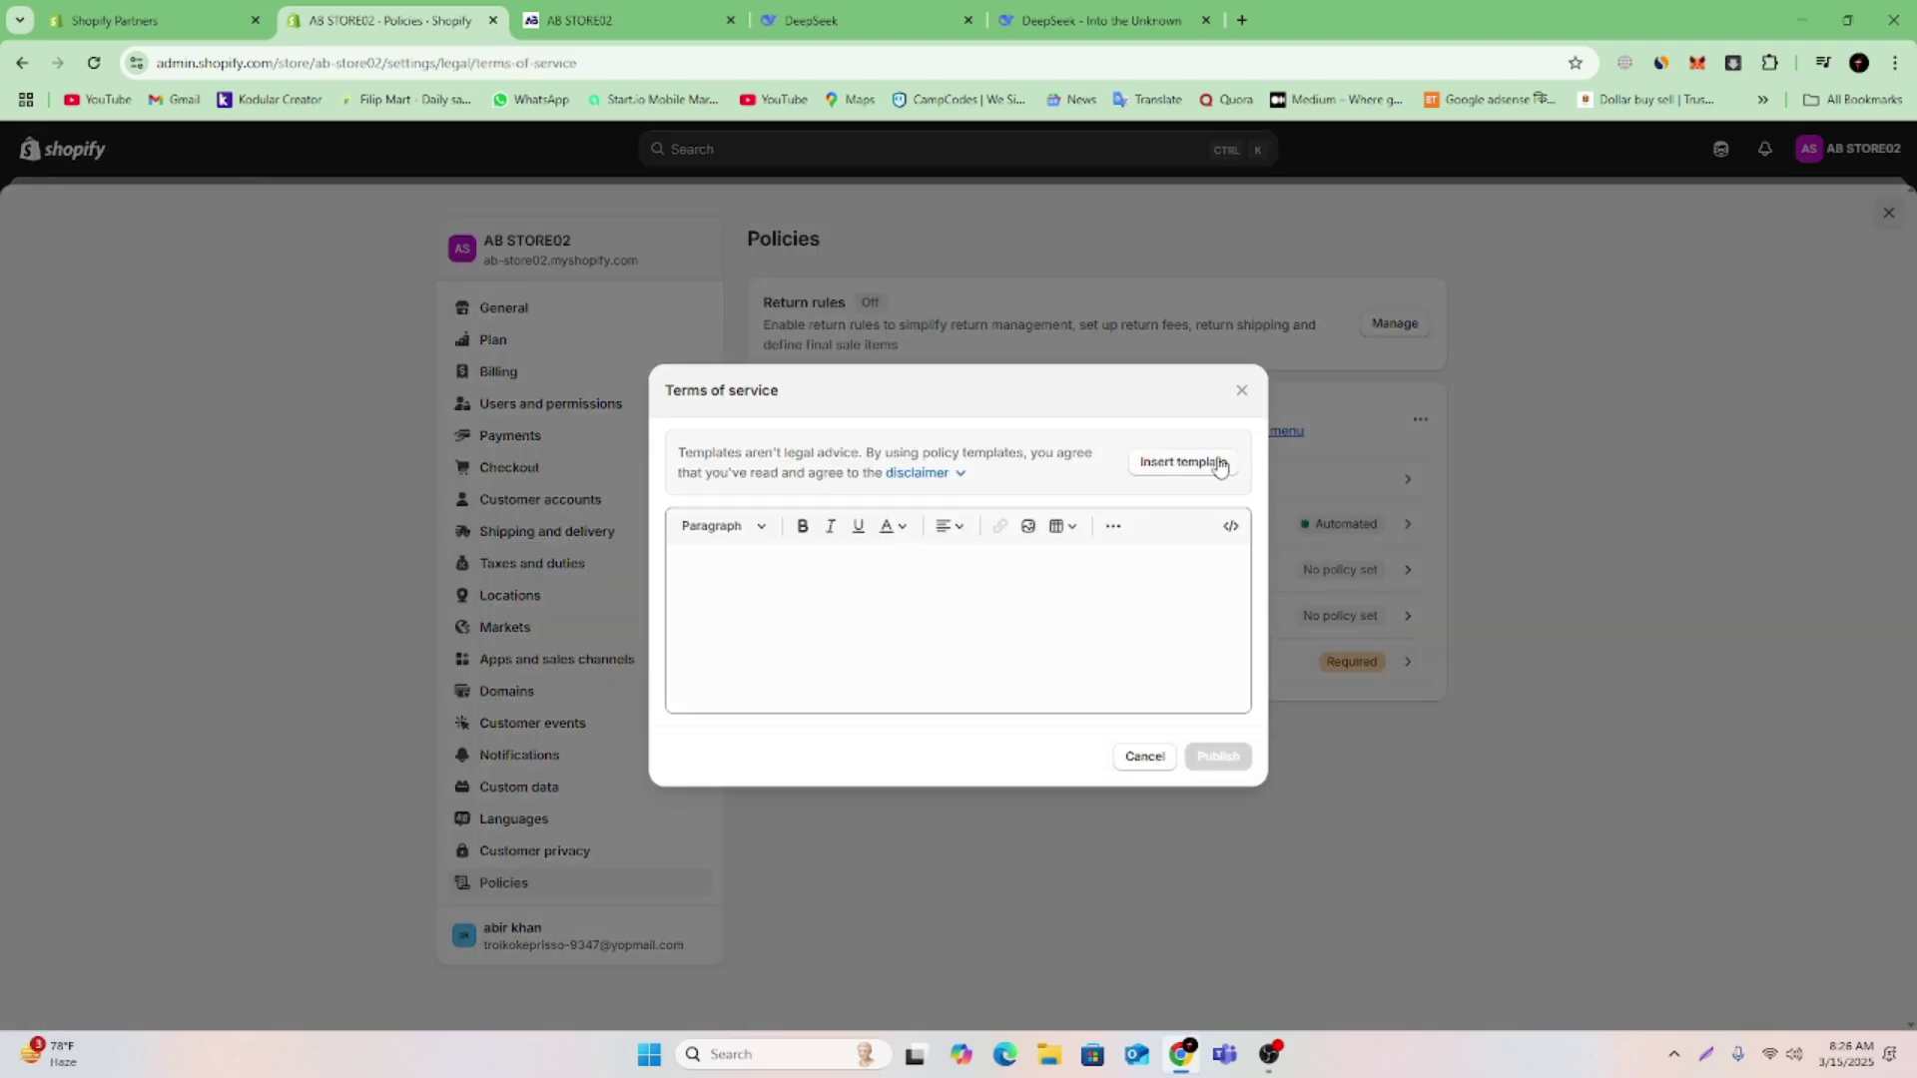
pyautogui.click(1208, 462)
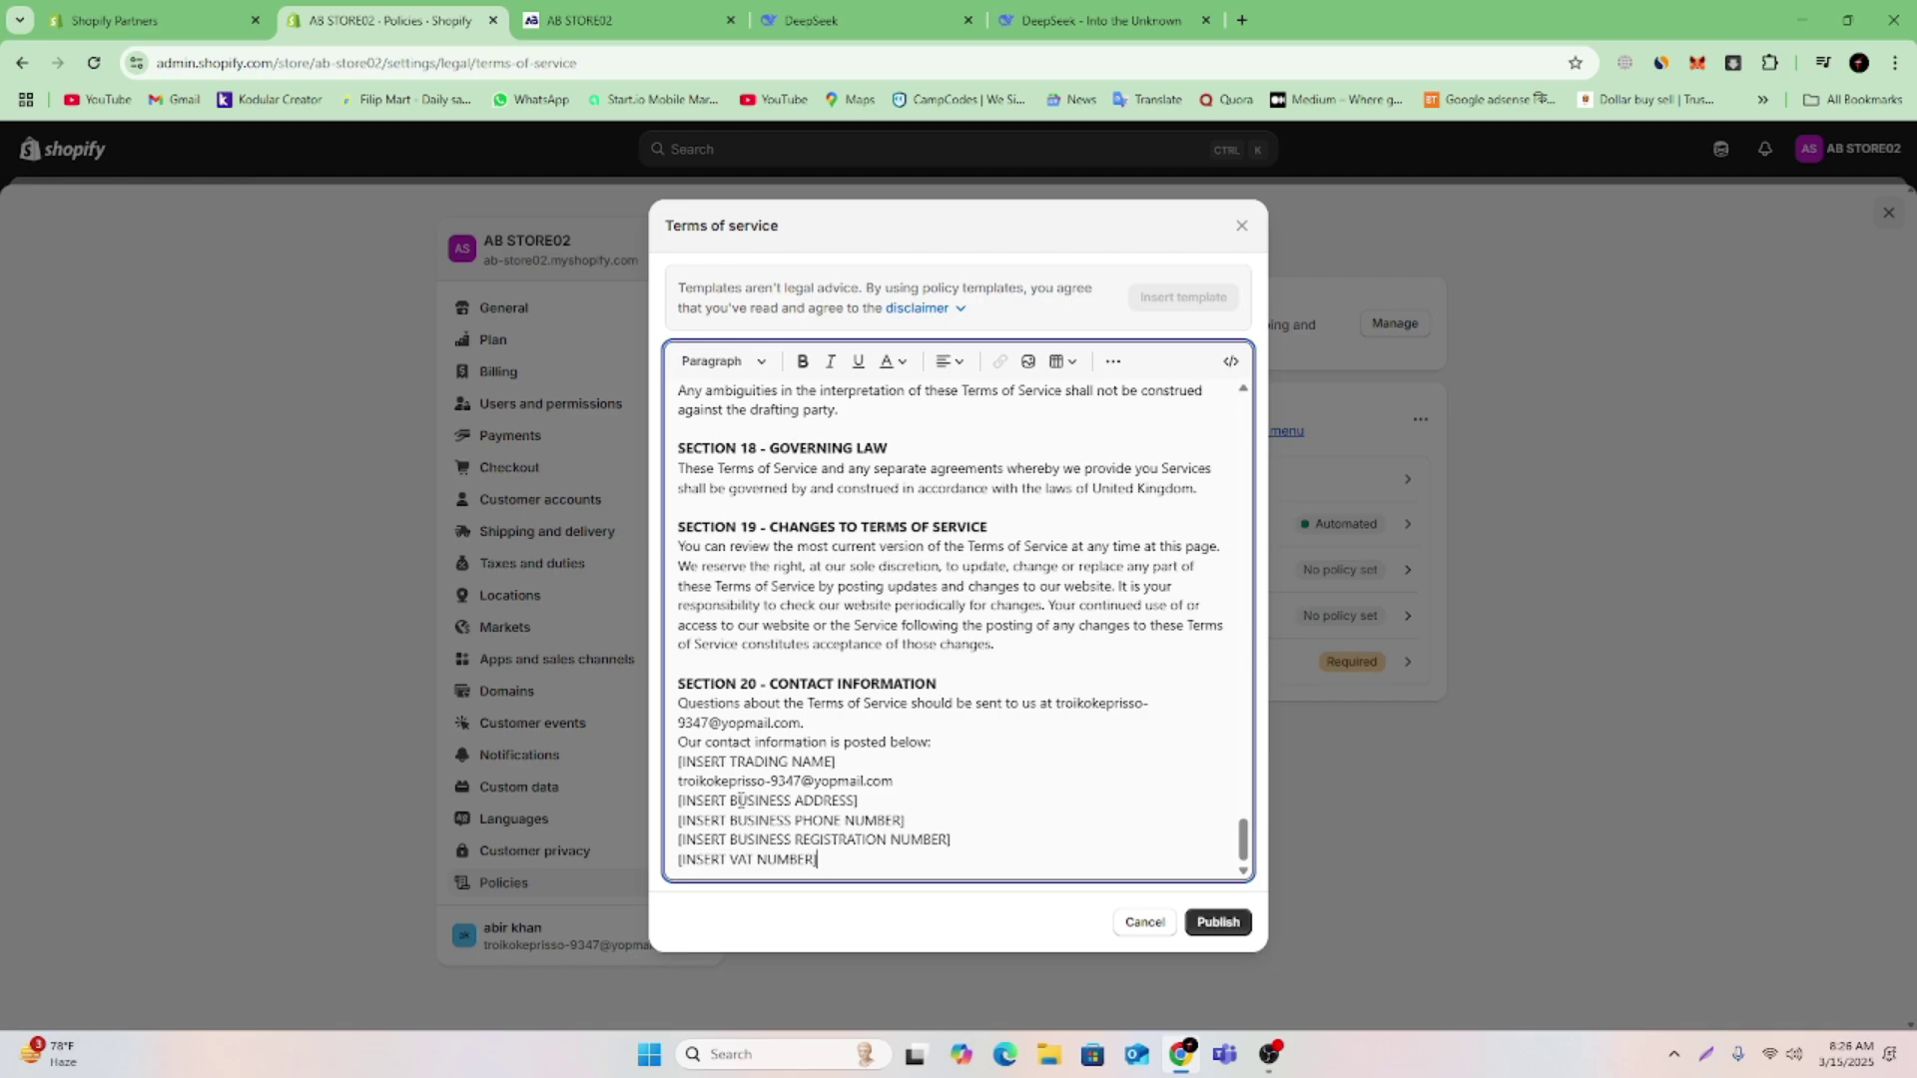
pyautogui.scroll(20, 740, 800)
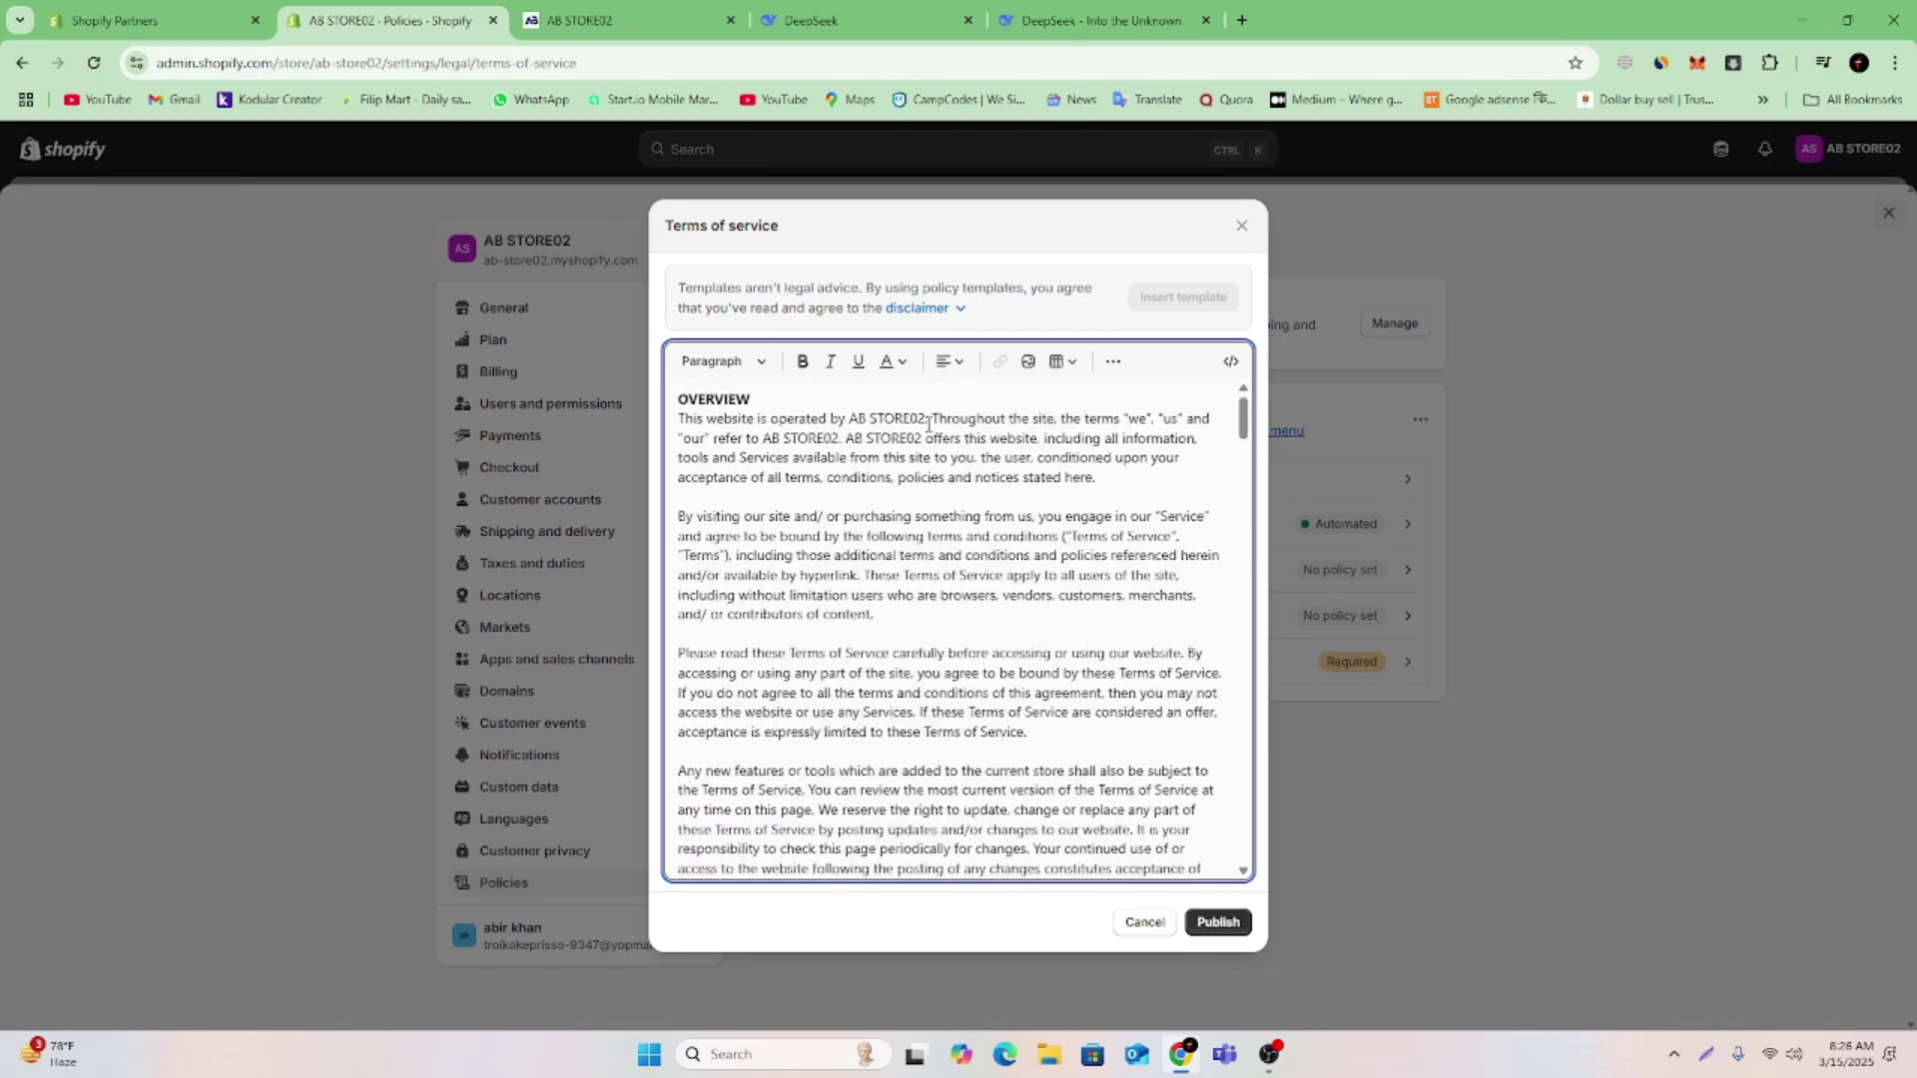
pyautogui.click(1216, 921)
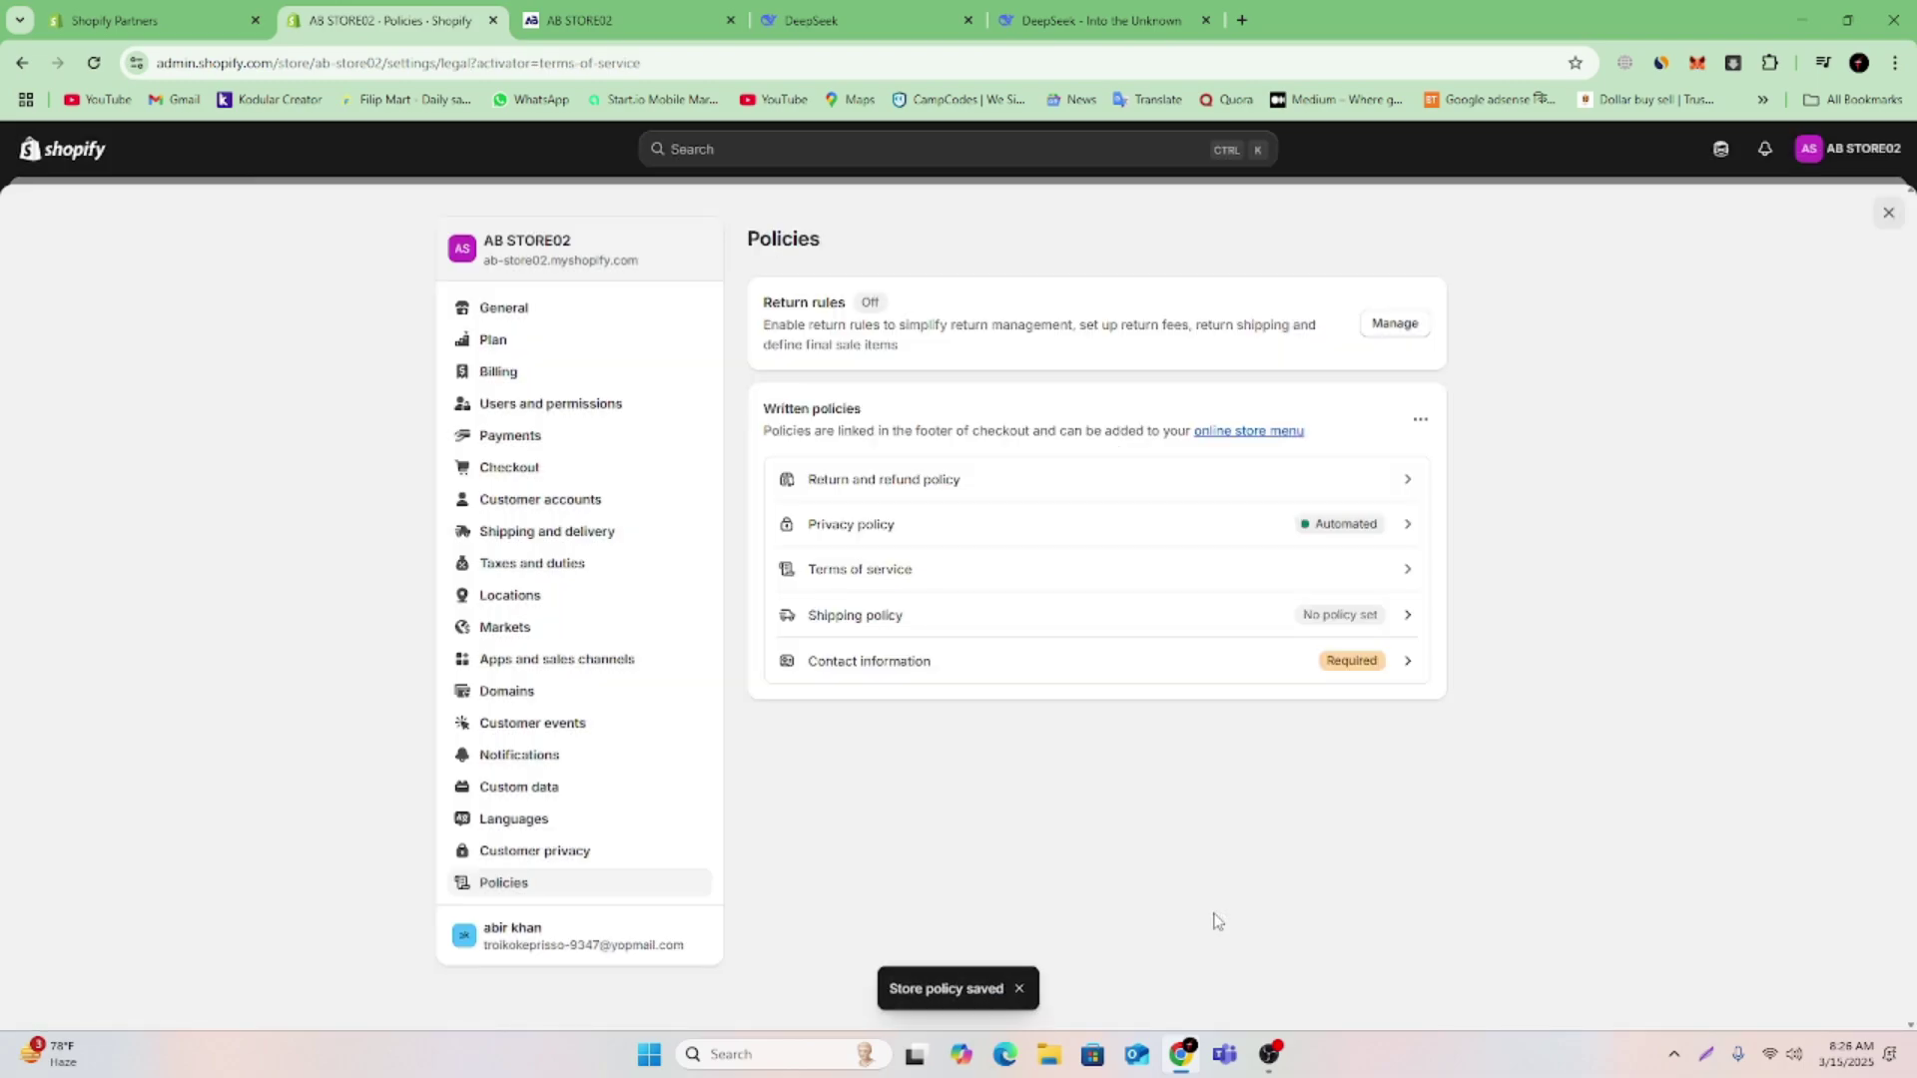
# Open the empty shipping policy and copy its title, "Shipping policy"
pyautogui.click(1041, 636)
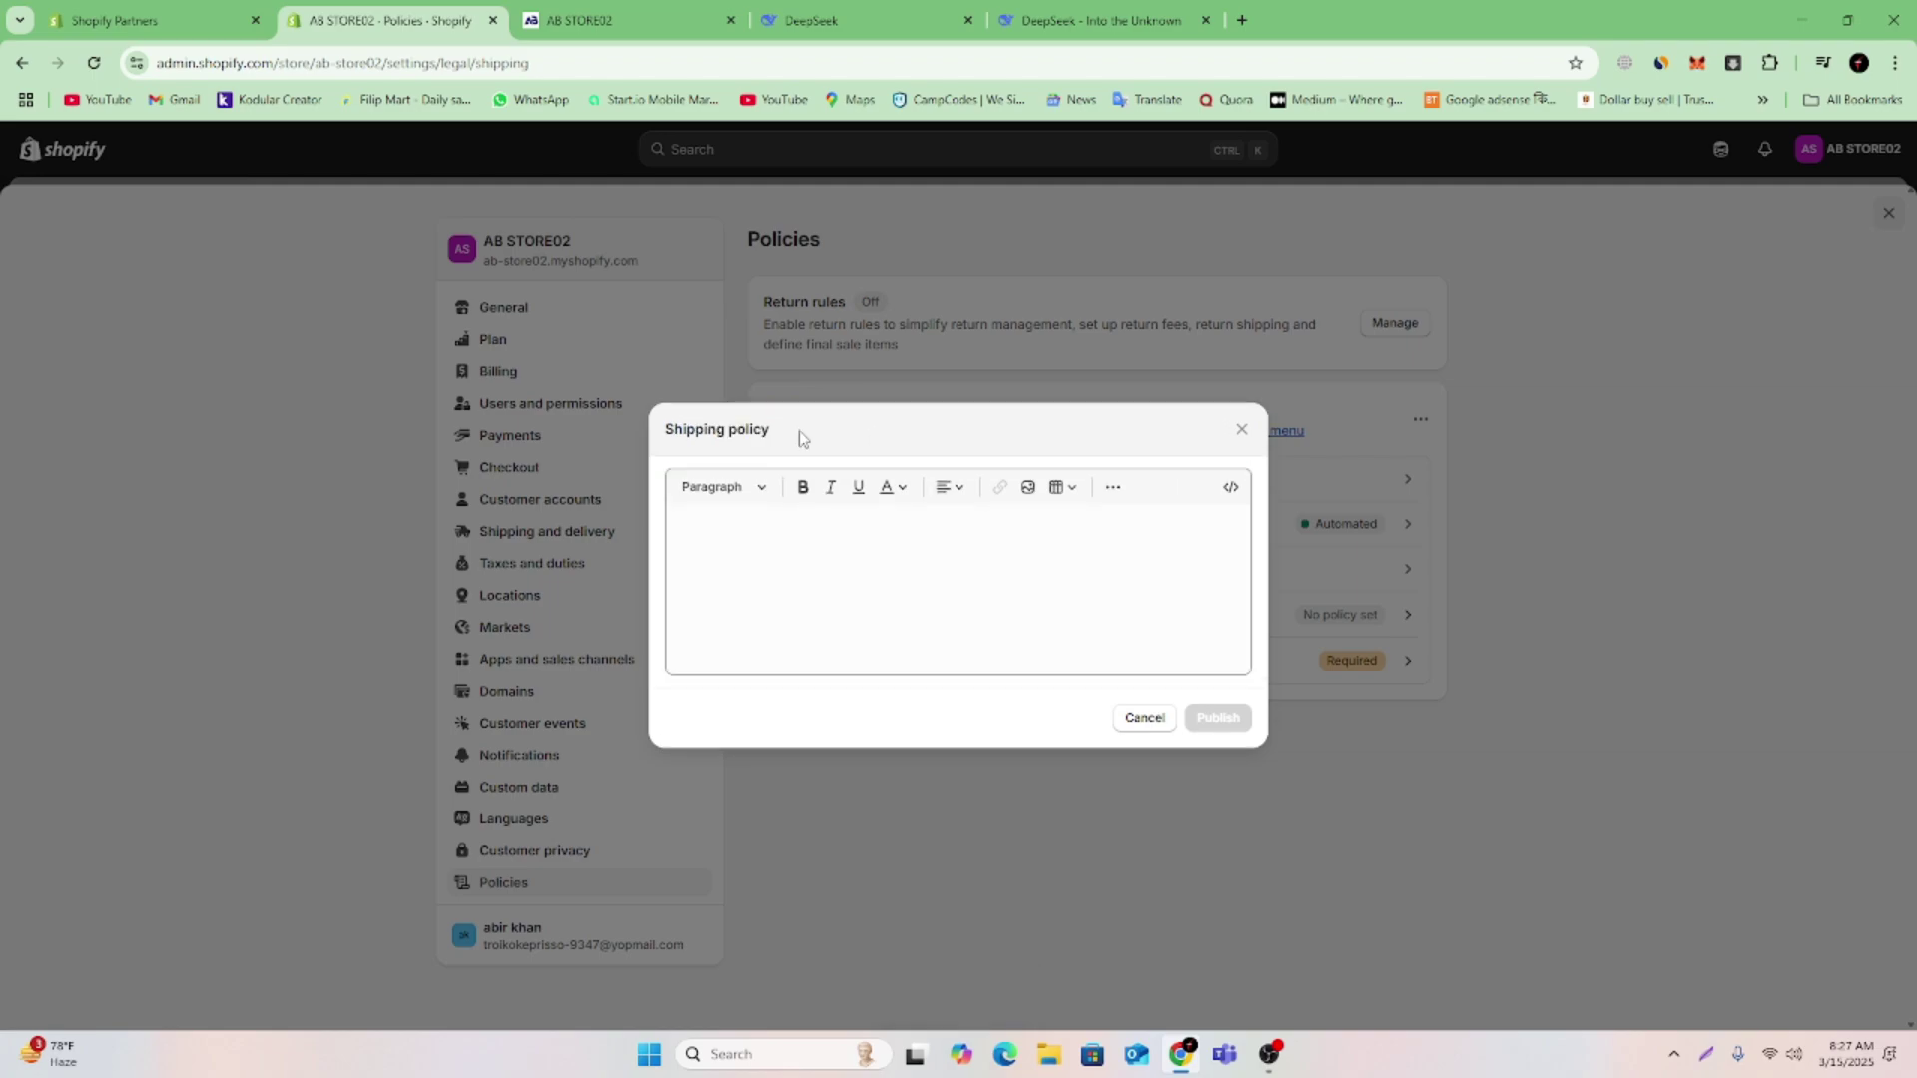
pyautogui.doubleClick(703, 429)
pyautogui.rightClick(711, 431)
pyautogui.click(792, 436)
pyautogui.moveTo(792, 437); pyautogui.dragTo(666, 445)
pyautogui.rightClick(684, 444)
pyautogui.click(771, 463)
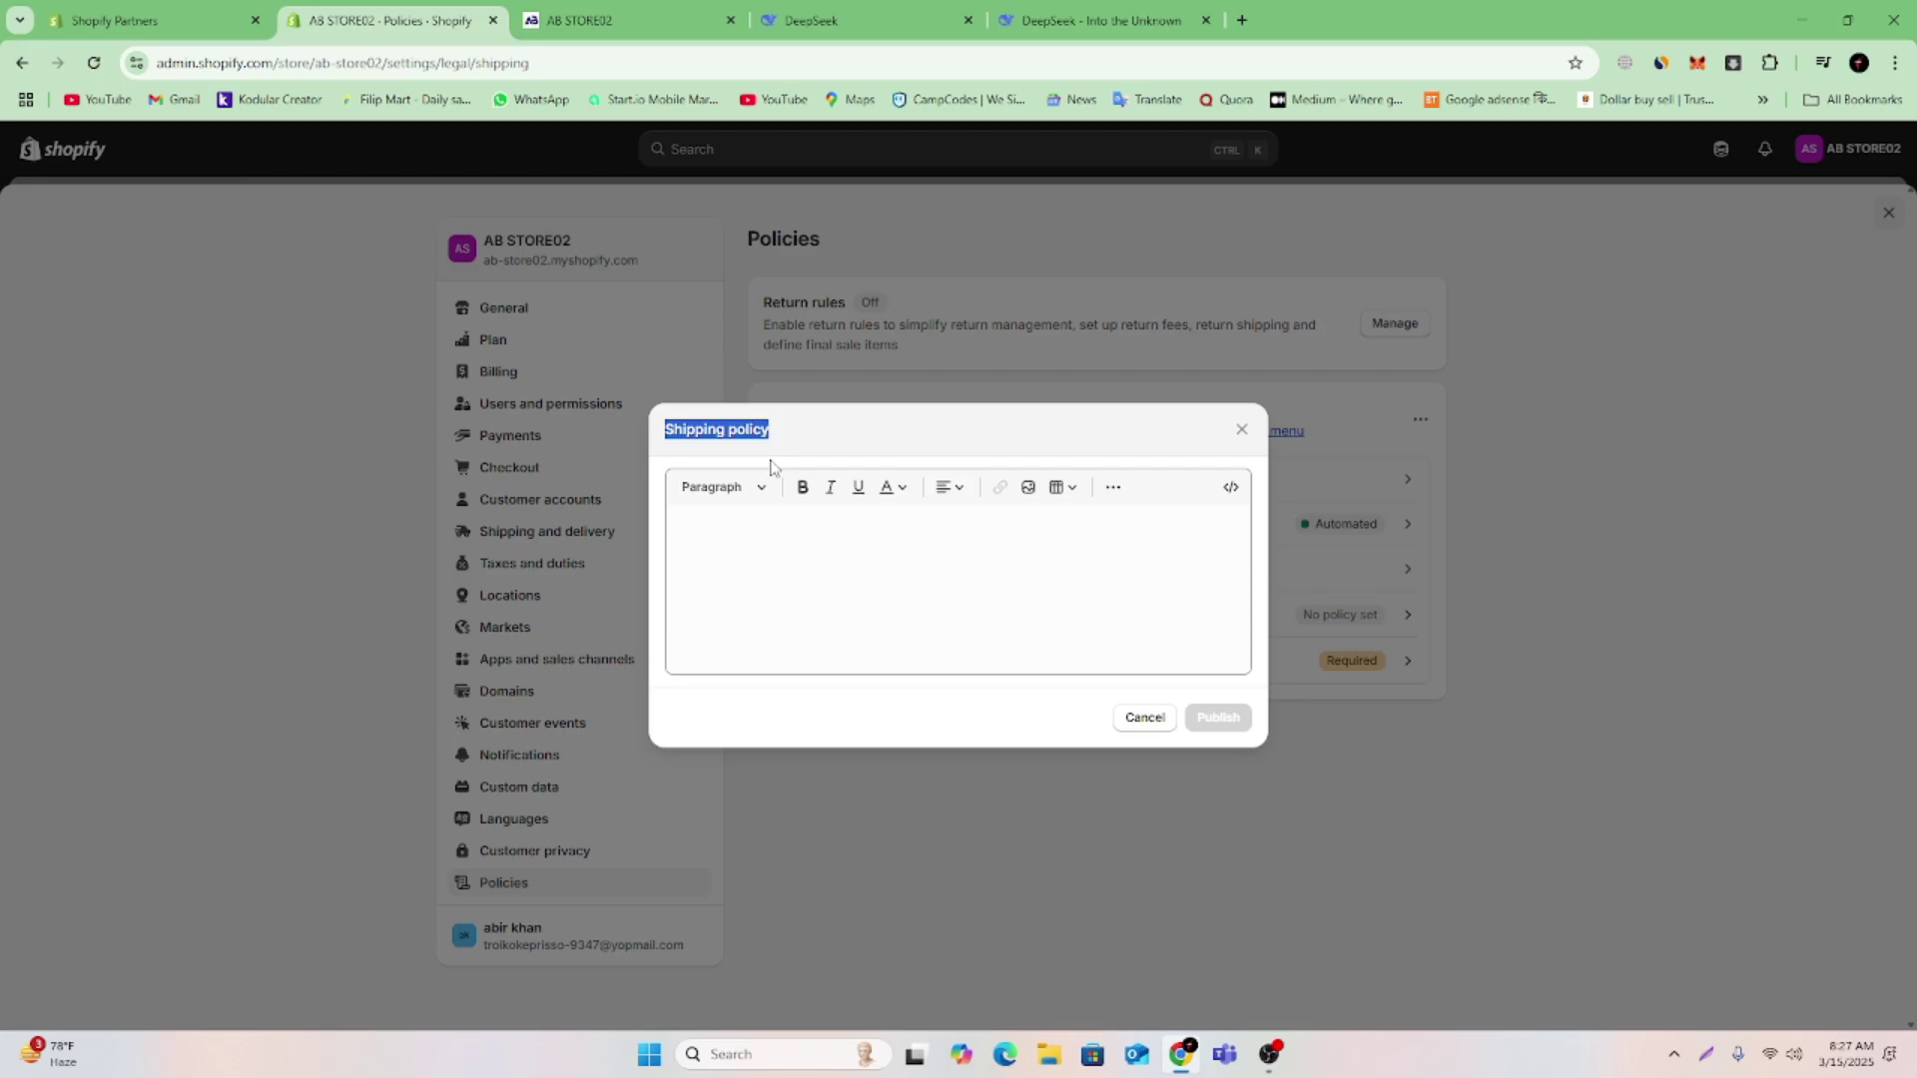
# Switch to DeepSeek, start a new chat and begin the prompt with "creat a Shipping policy in"
pyautogui.click(1094, 20)
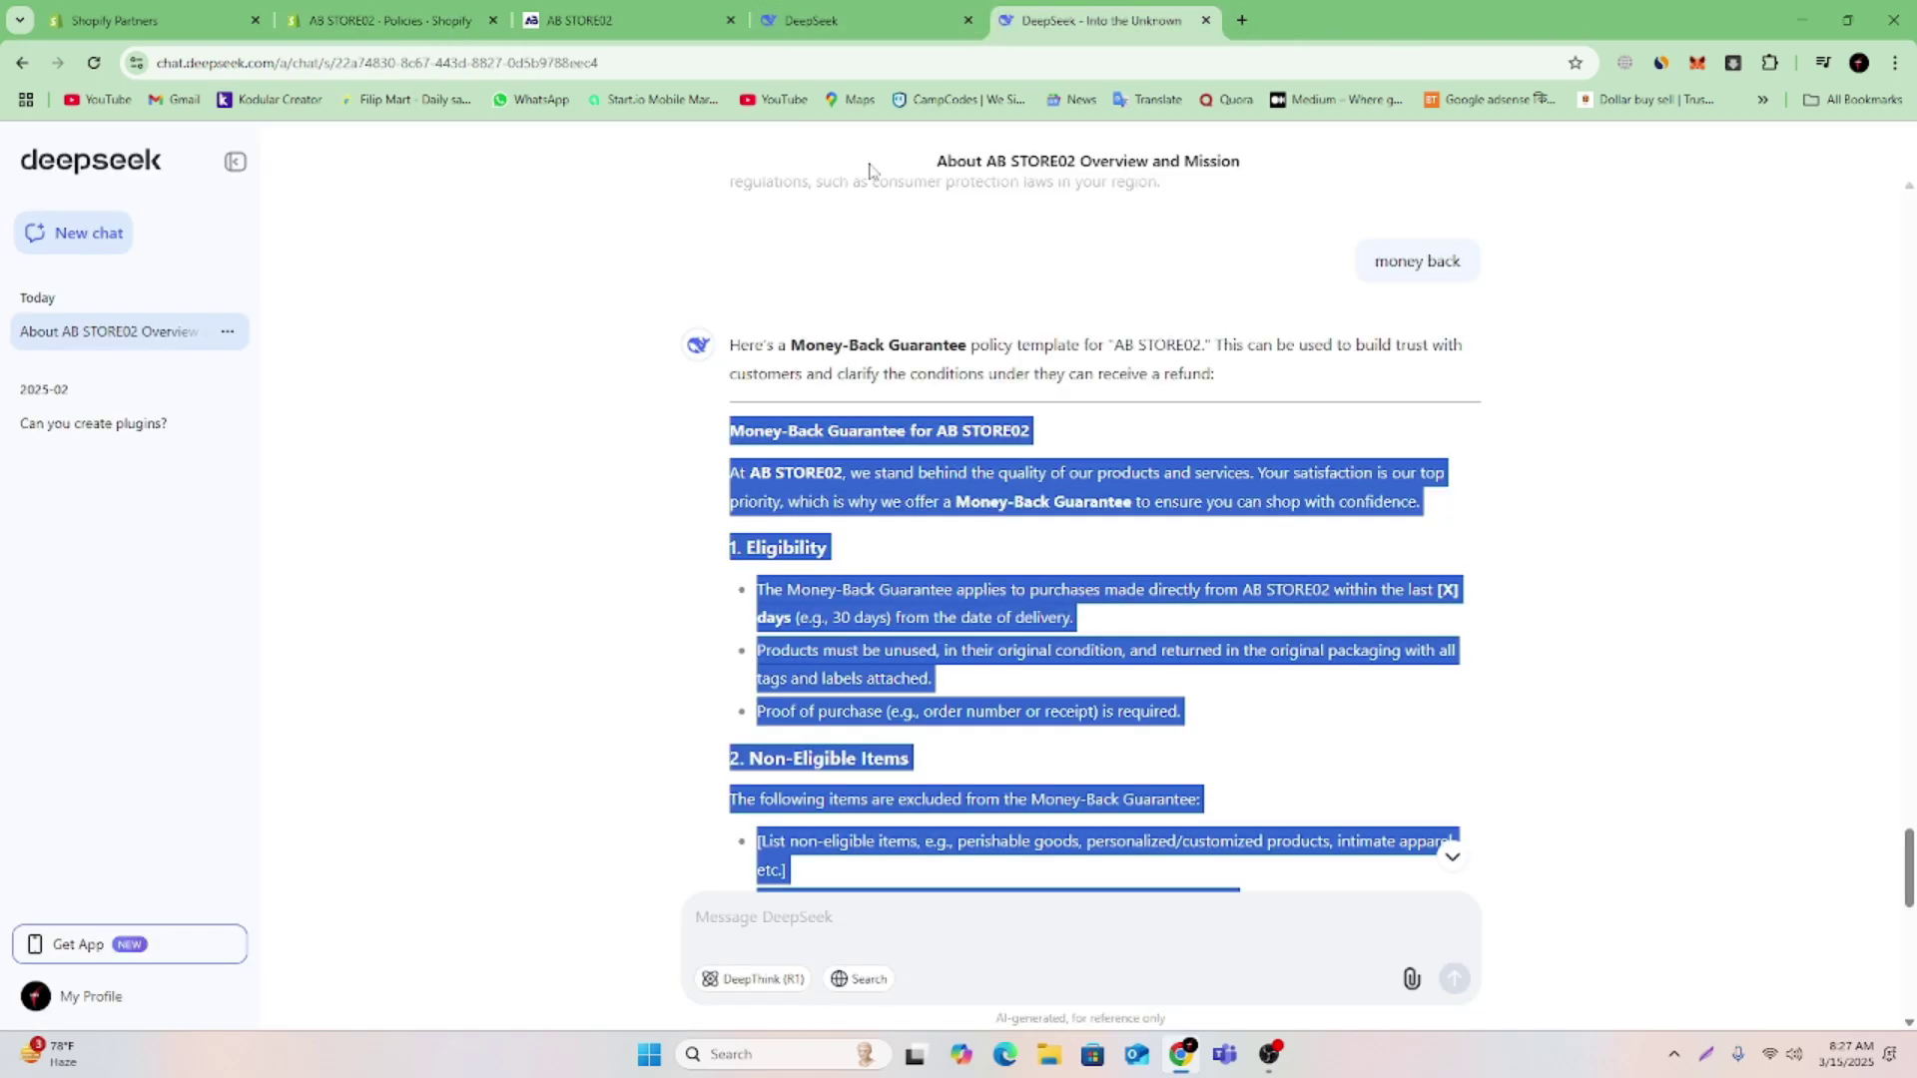
pyautogui.click(102, 238)
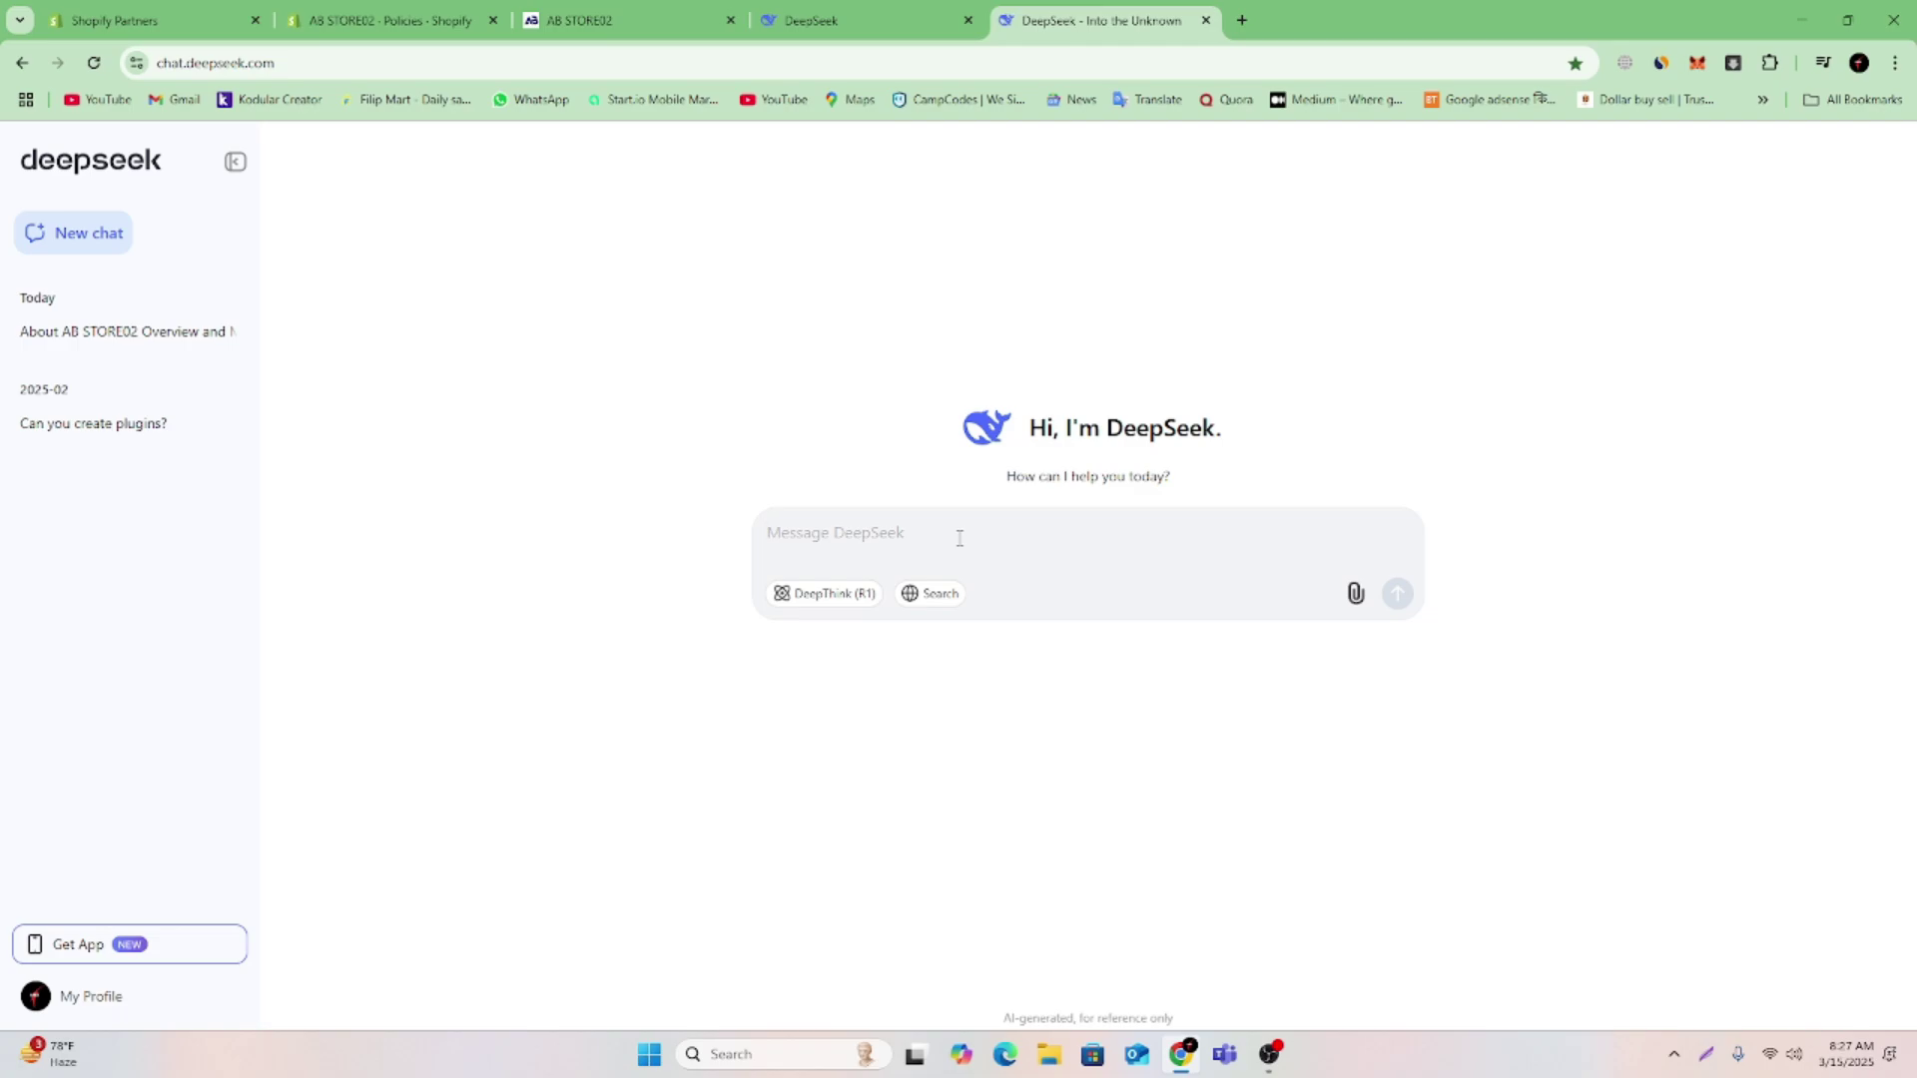
pyautogui.write('craet')
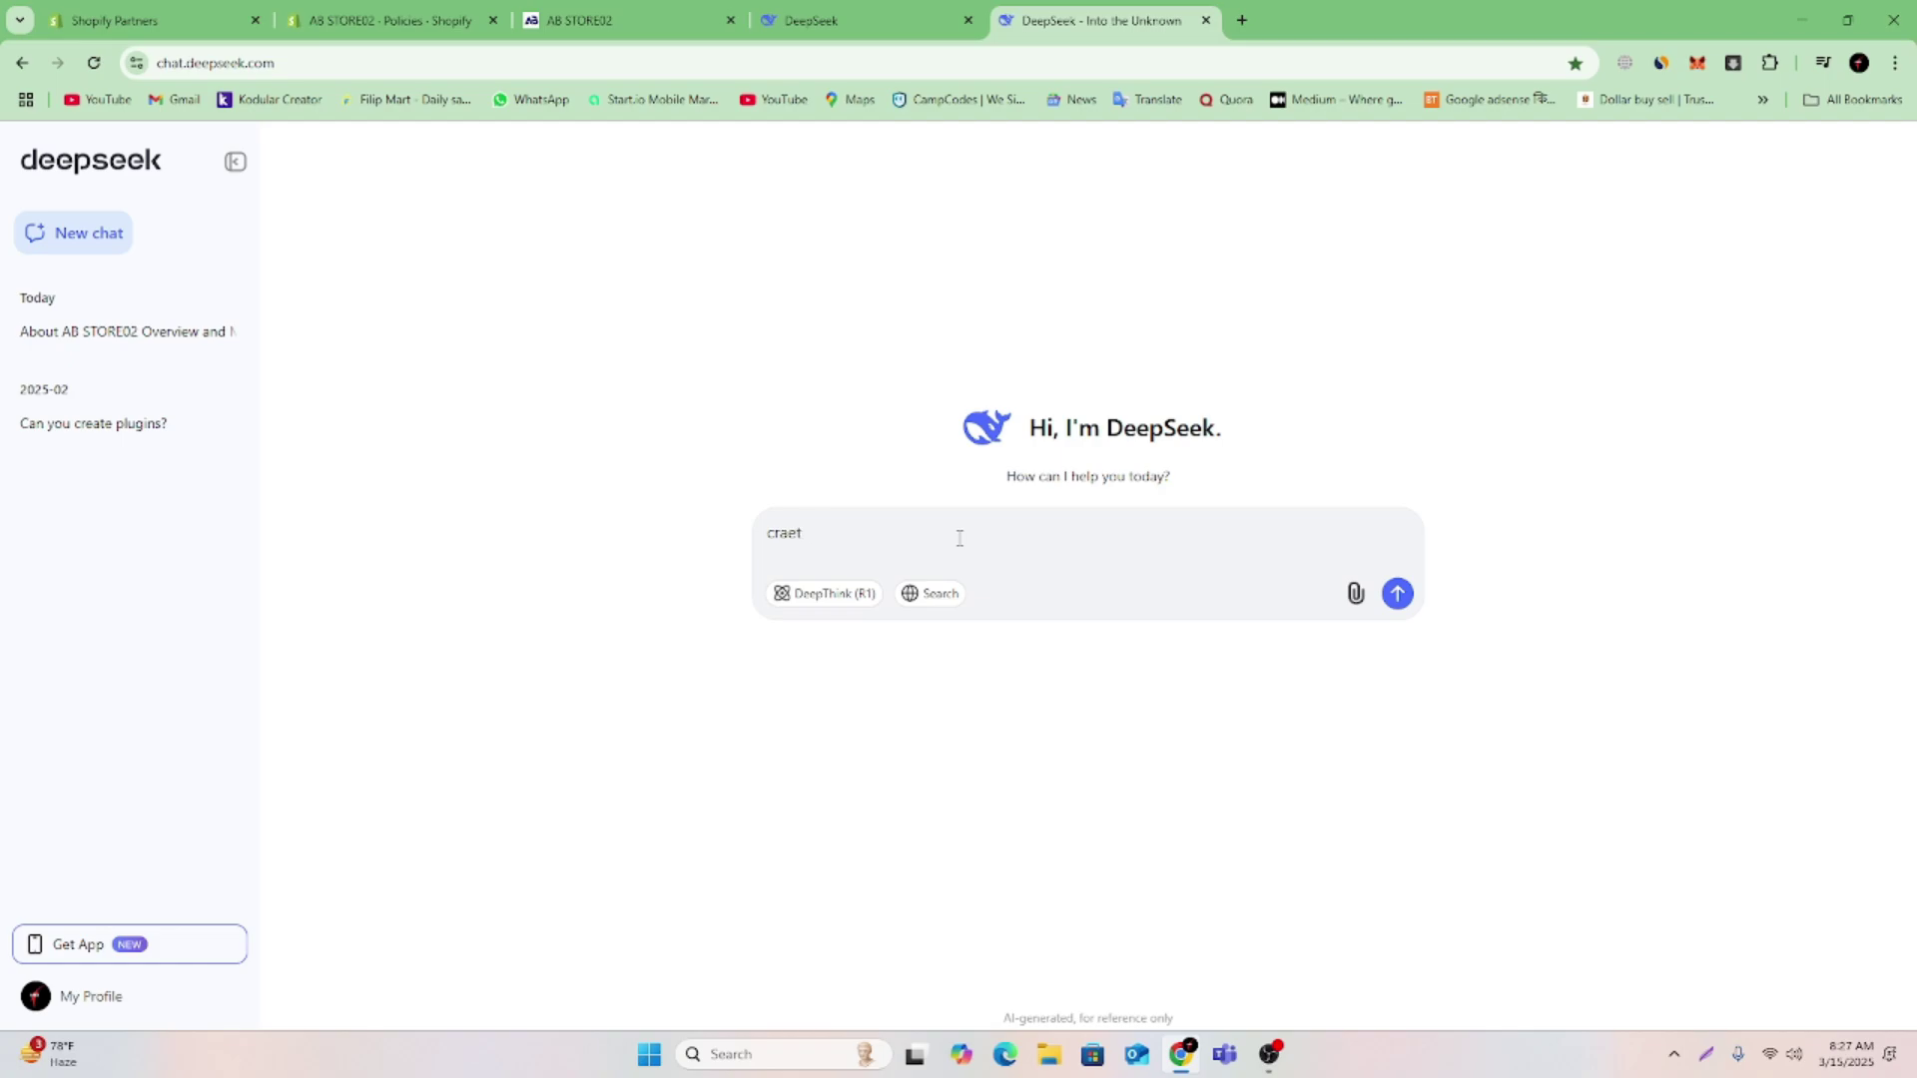
pyautogui.press('BackSpace')
pyautogui.press('BackSpace')
pyautogui.press('BackSpace')
pyautogui.press('BackSpace')
pyautogui.press('BackSpace')
pyautogui.press('BackSpace')
pyautogui.write('creat a Shipping policy in a')
pyautogui.press('BackSpace')
# Return to the Shopify policy settings, close the shipping policy and copy the store name AB STORE02
pyautogui.click(395, 20)
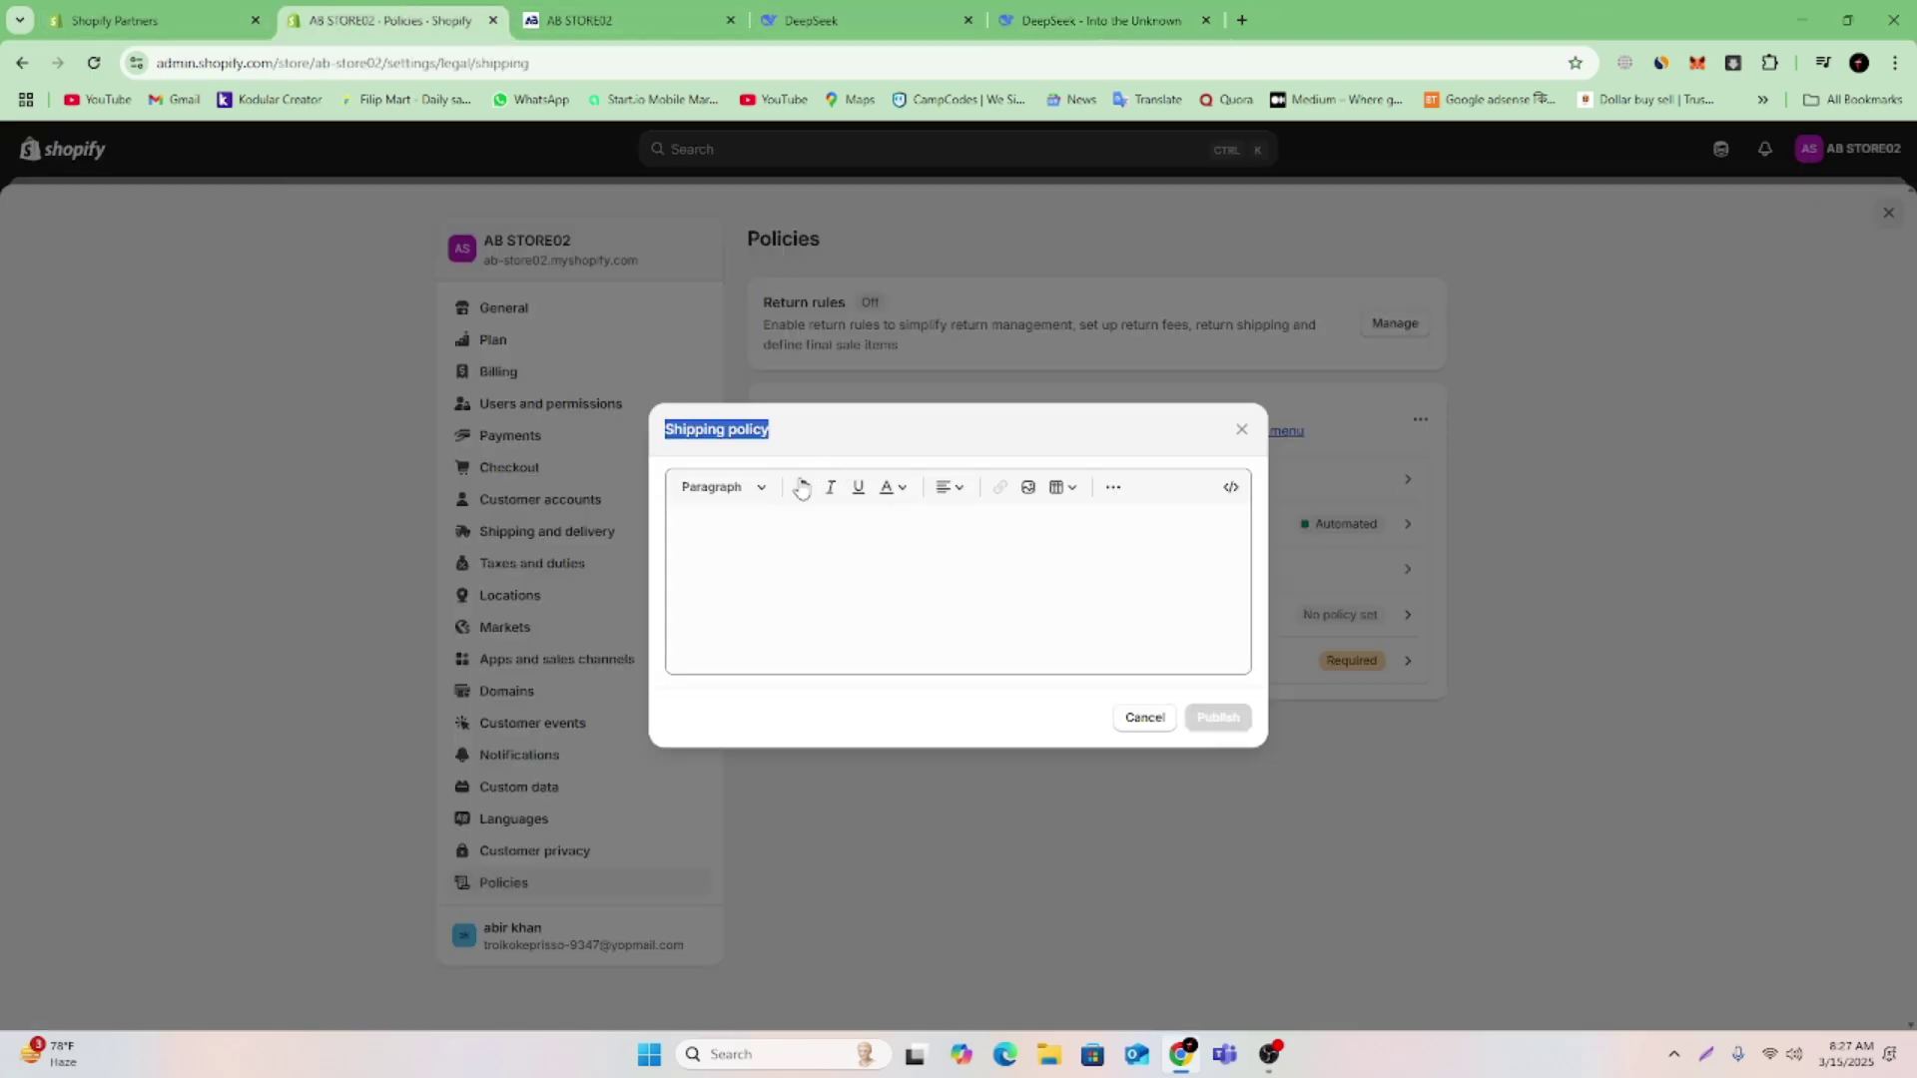
pyautogui.click(617, 333)
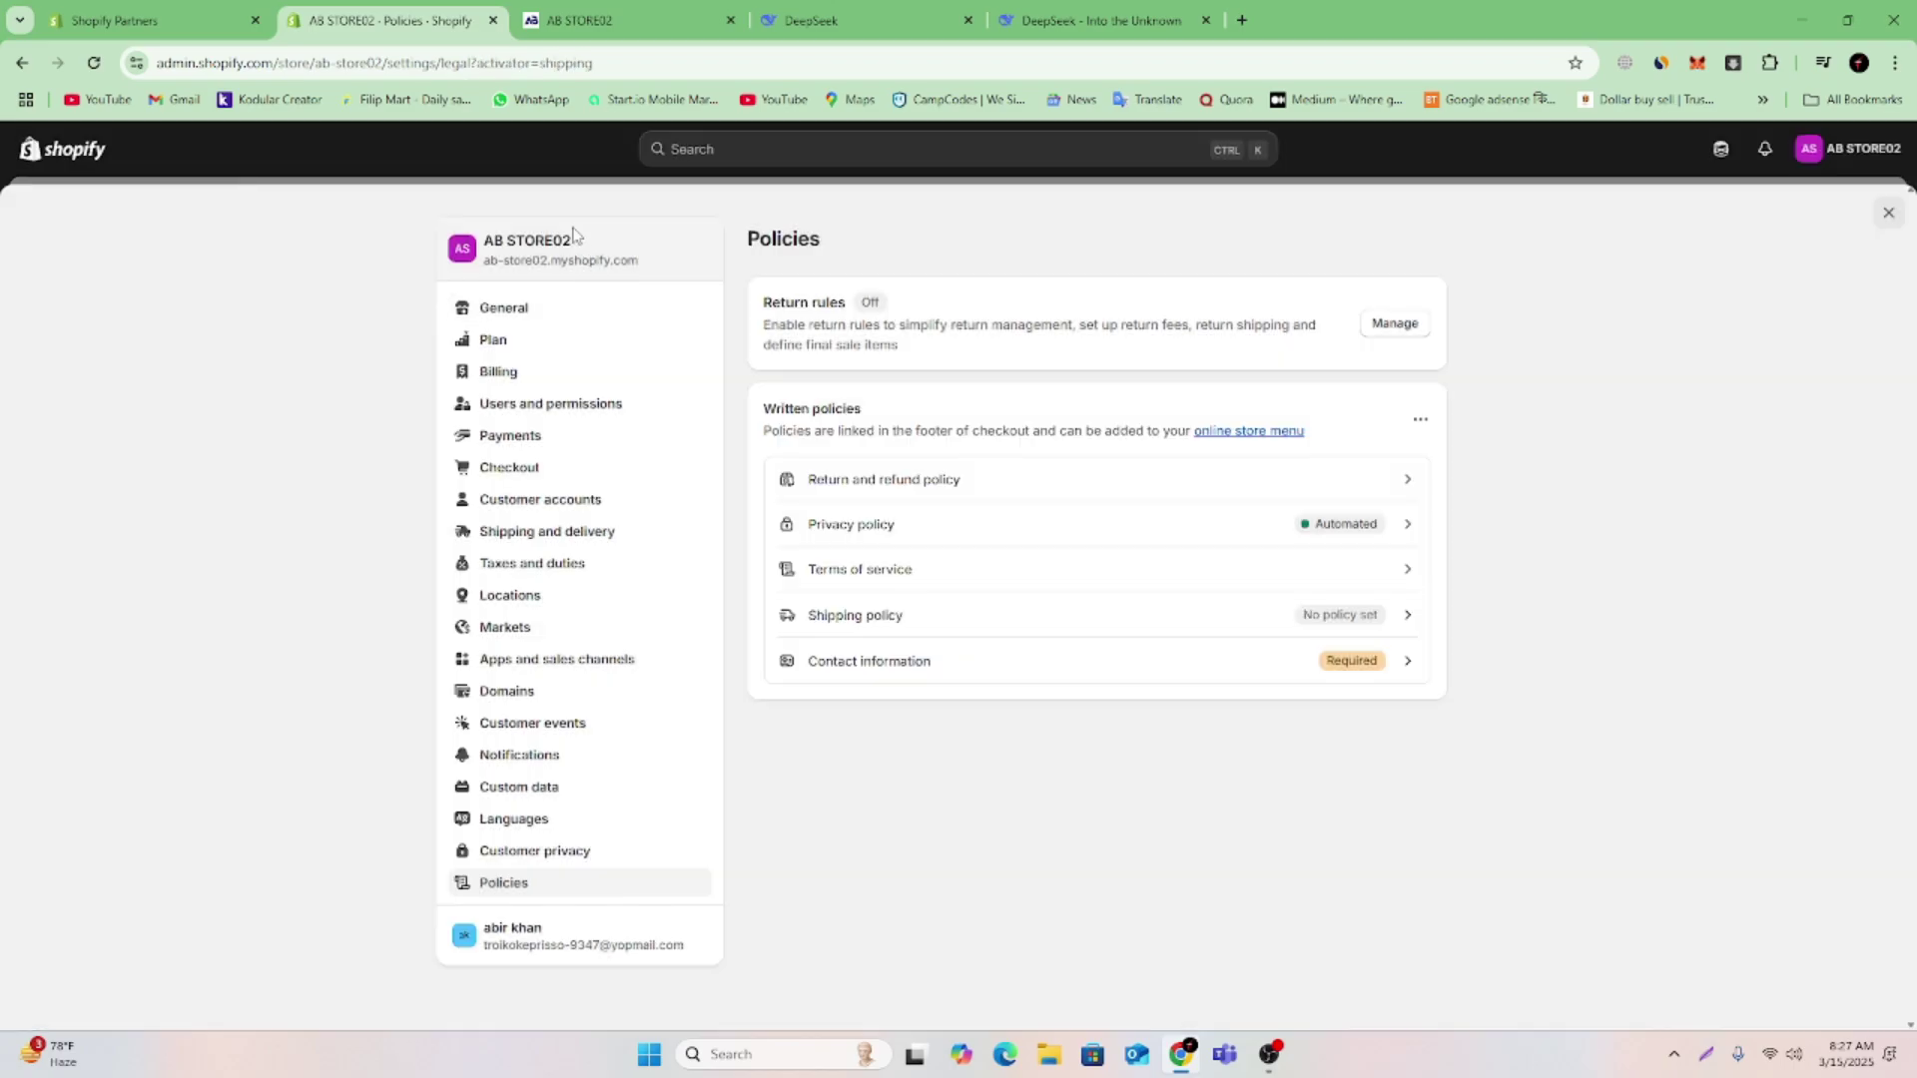
pyautogui.moveTo(575, 238); pyautogui.dragTo(483, 240)
pyautogui.rightClick(518, 248)
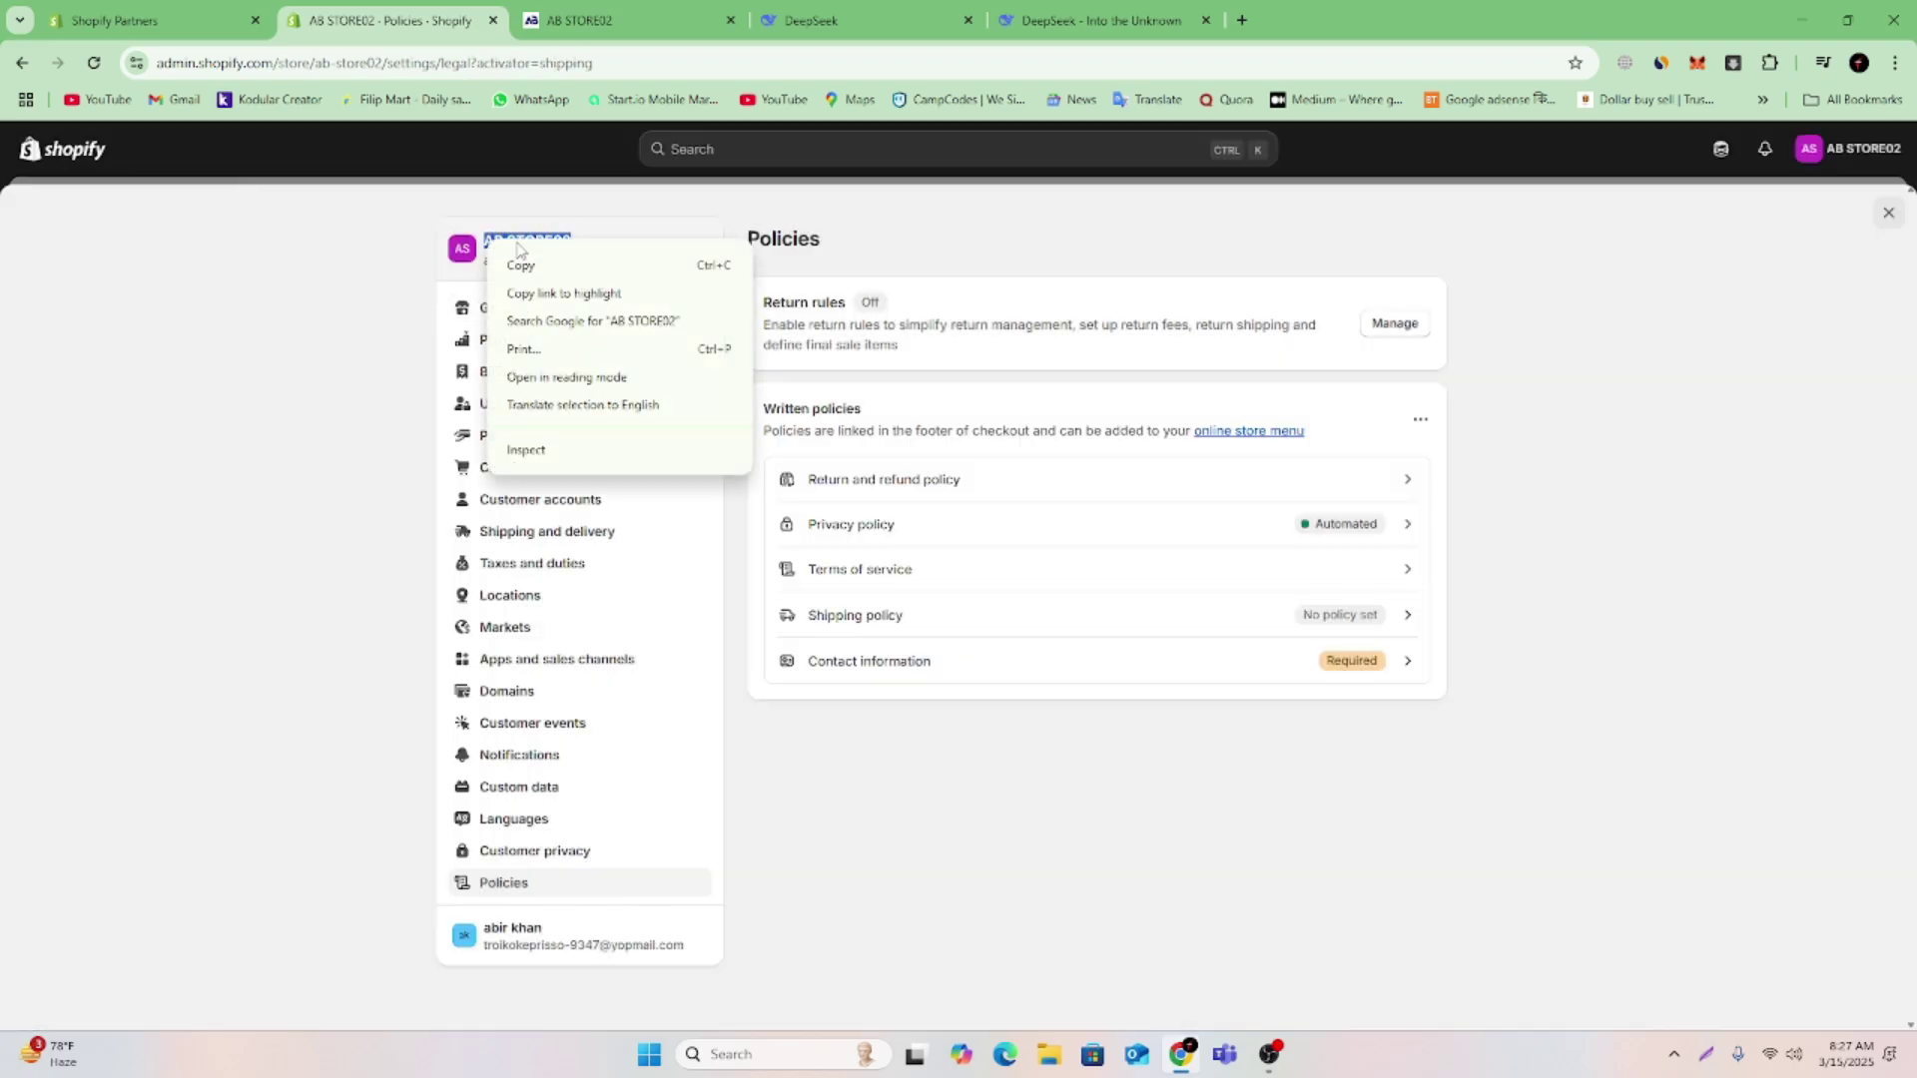
pyautogui.click(548, 265)
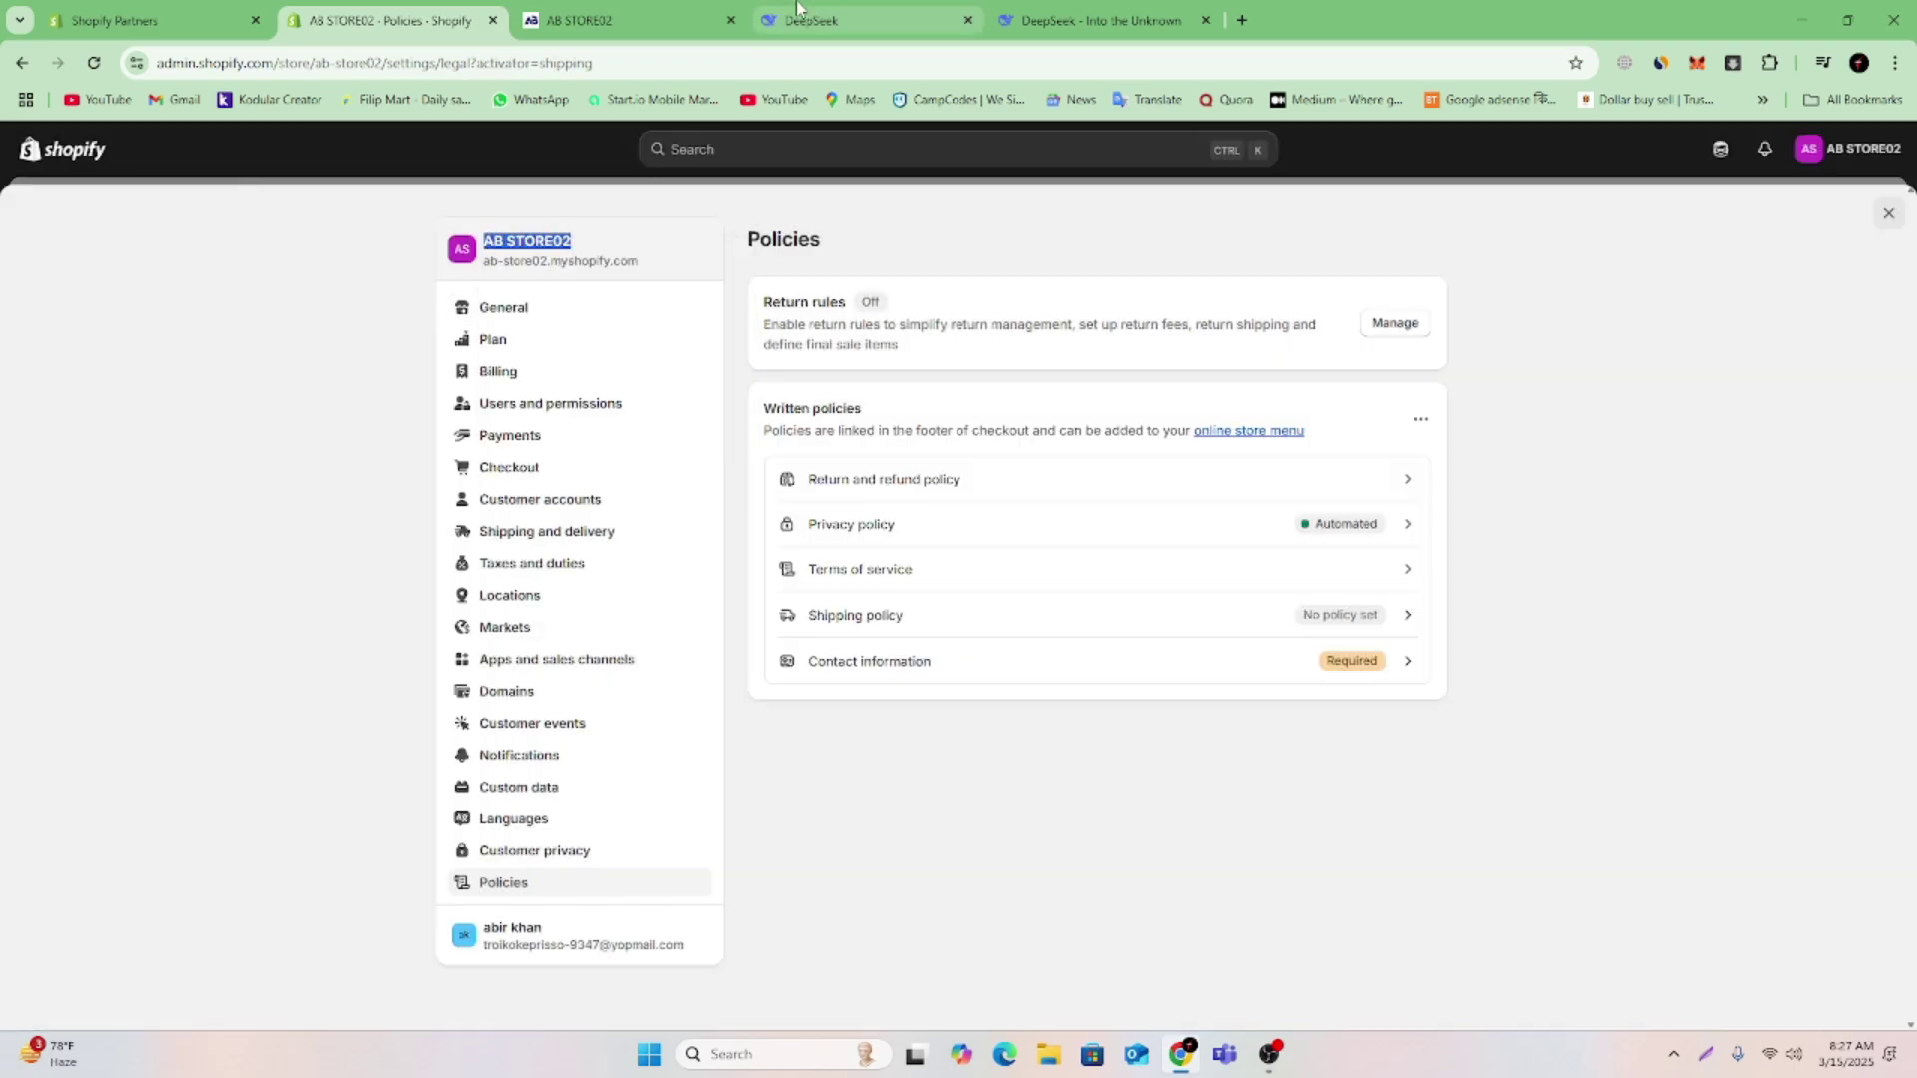
# Complete the DeepSeek prompt with "AB STORE02" in quotation marks followed by "with shopify", and send it
pyautogui.click(1144, 19)
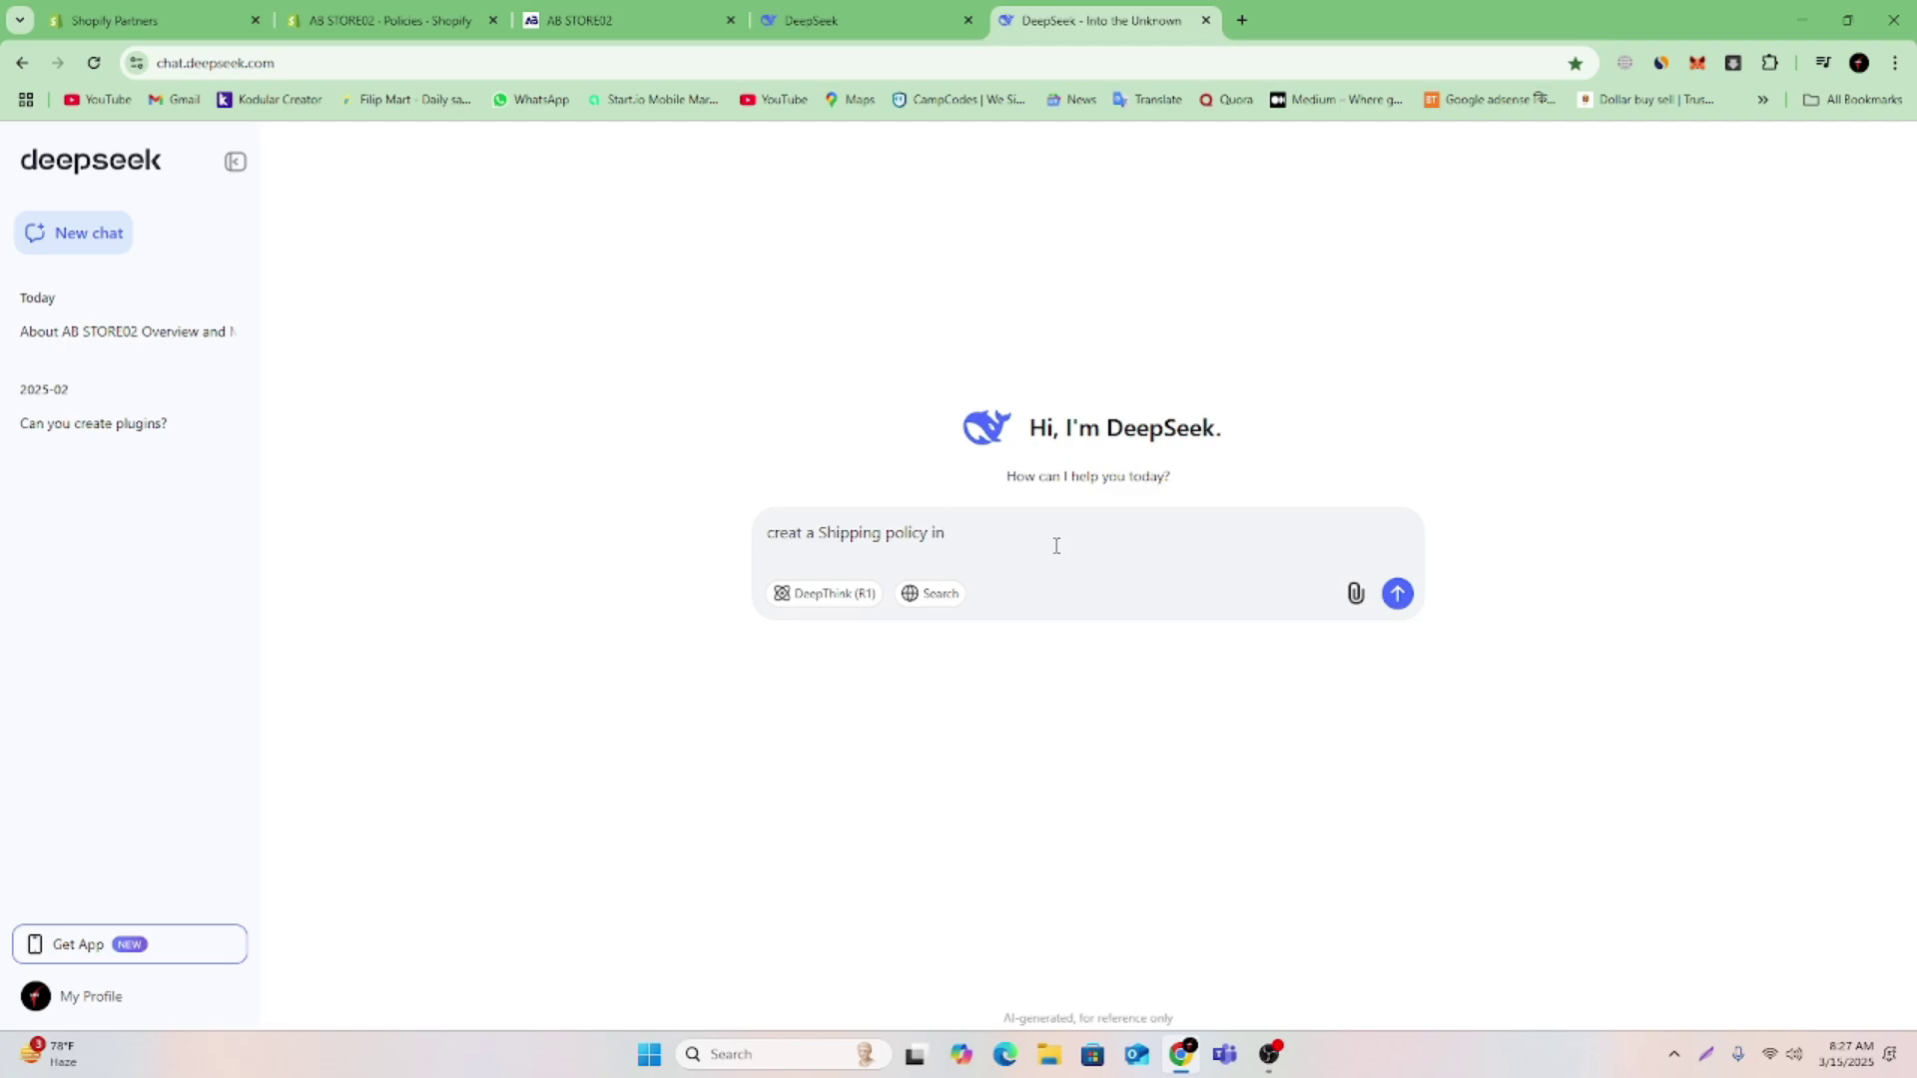
pyautogui.write('"')
pyautogui.hotkey('ctrl', 'v')
pyautogui.write('" with shopify')
pyautogui.click(1398, 593)
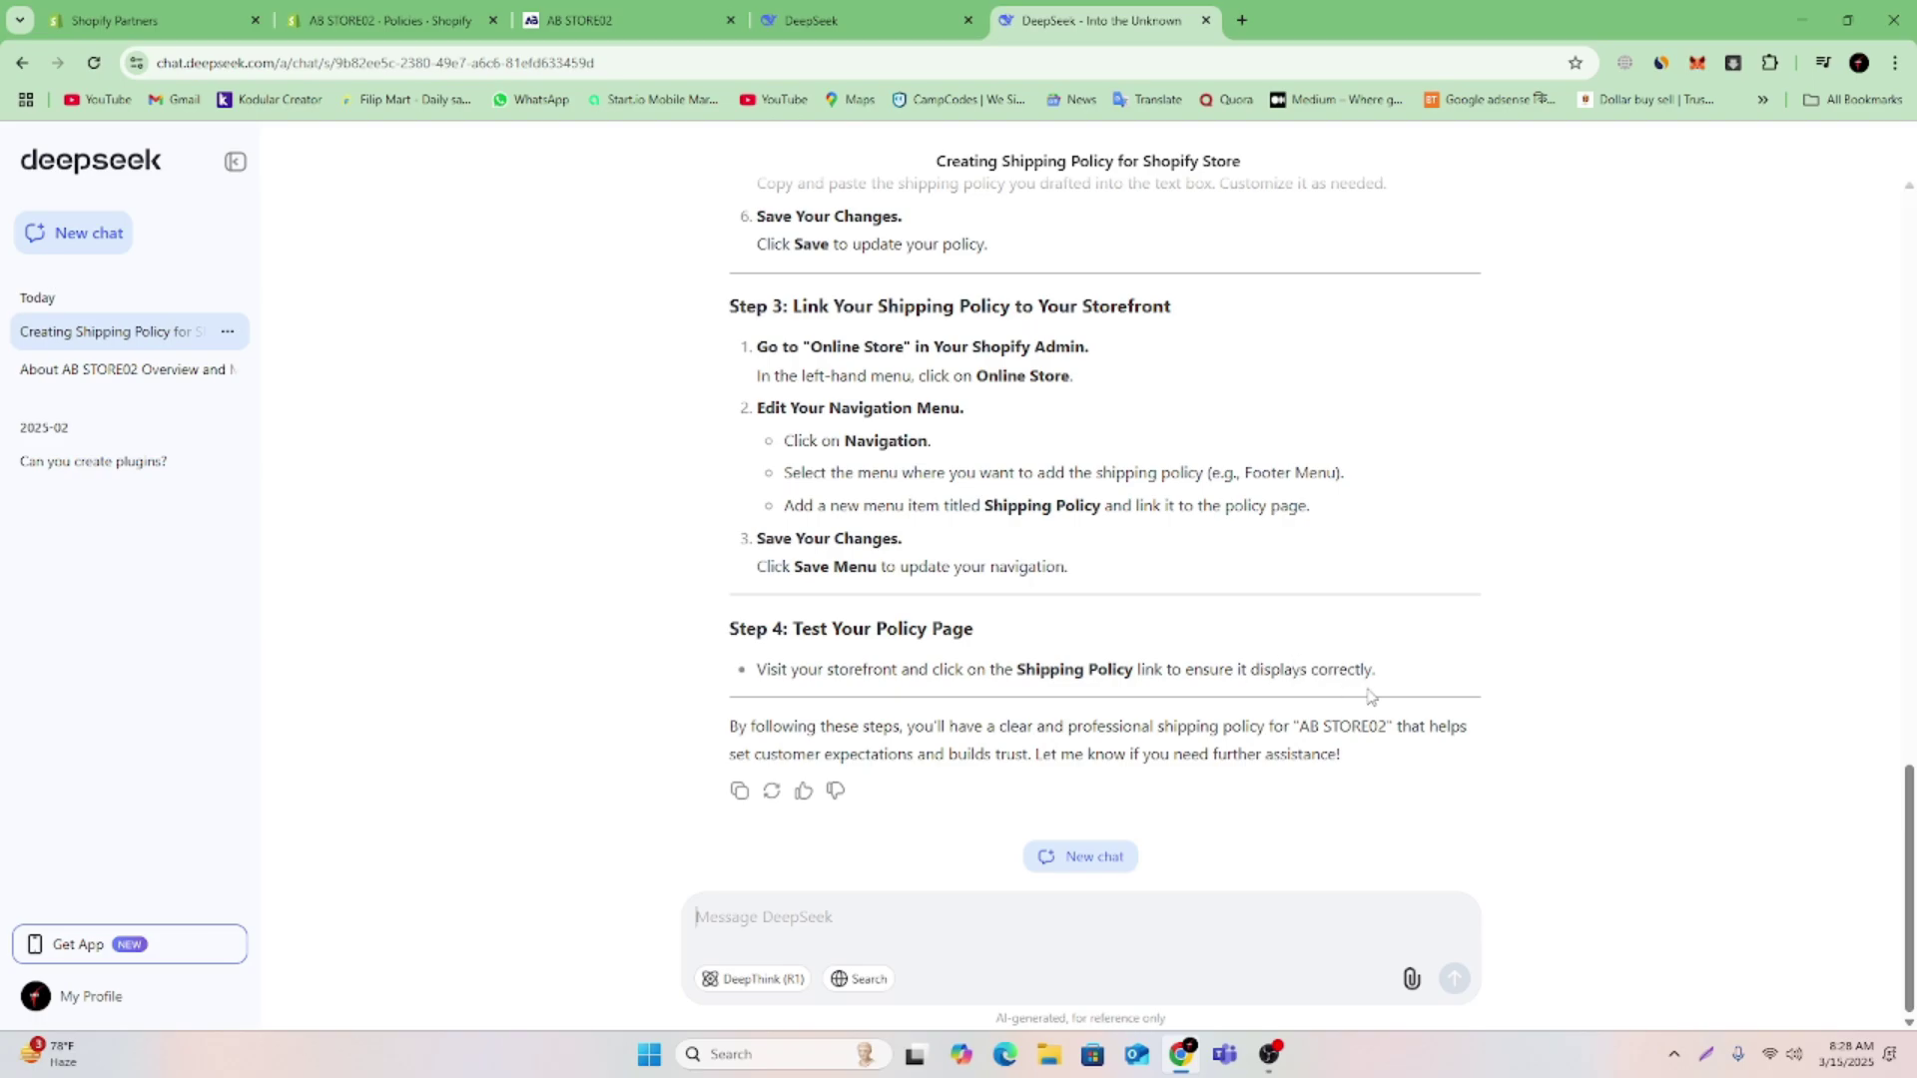
# Copy DeepSeek's answer from the Step 1 heading through the end of Step 4 into Shopify's shipping policy
pyautogui.moveTo(1400, 672); pyautogui.dragTo(730, 329)
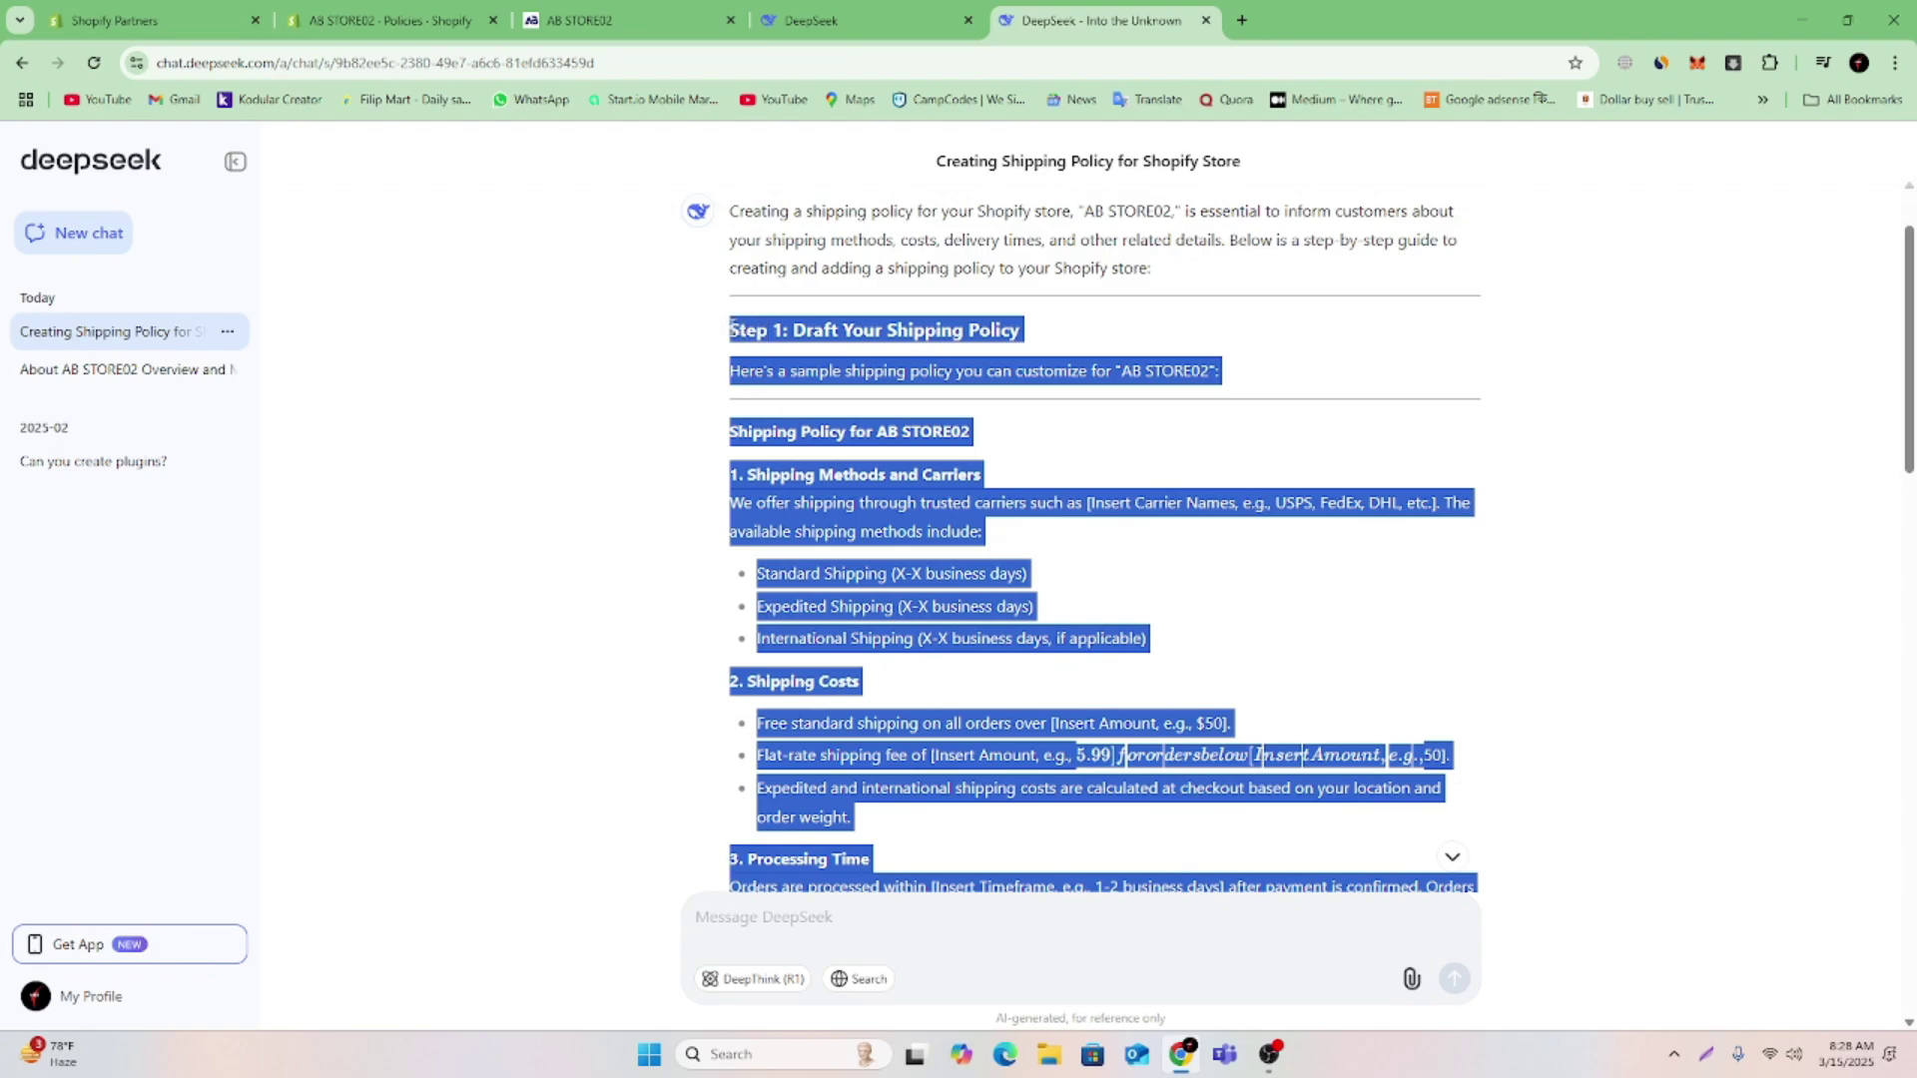
pyautogui.rightClick(746, 327)
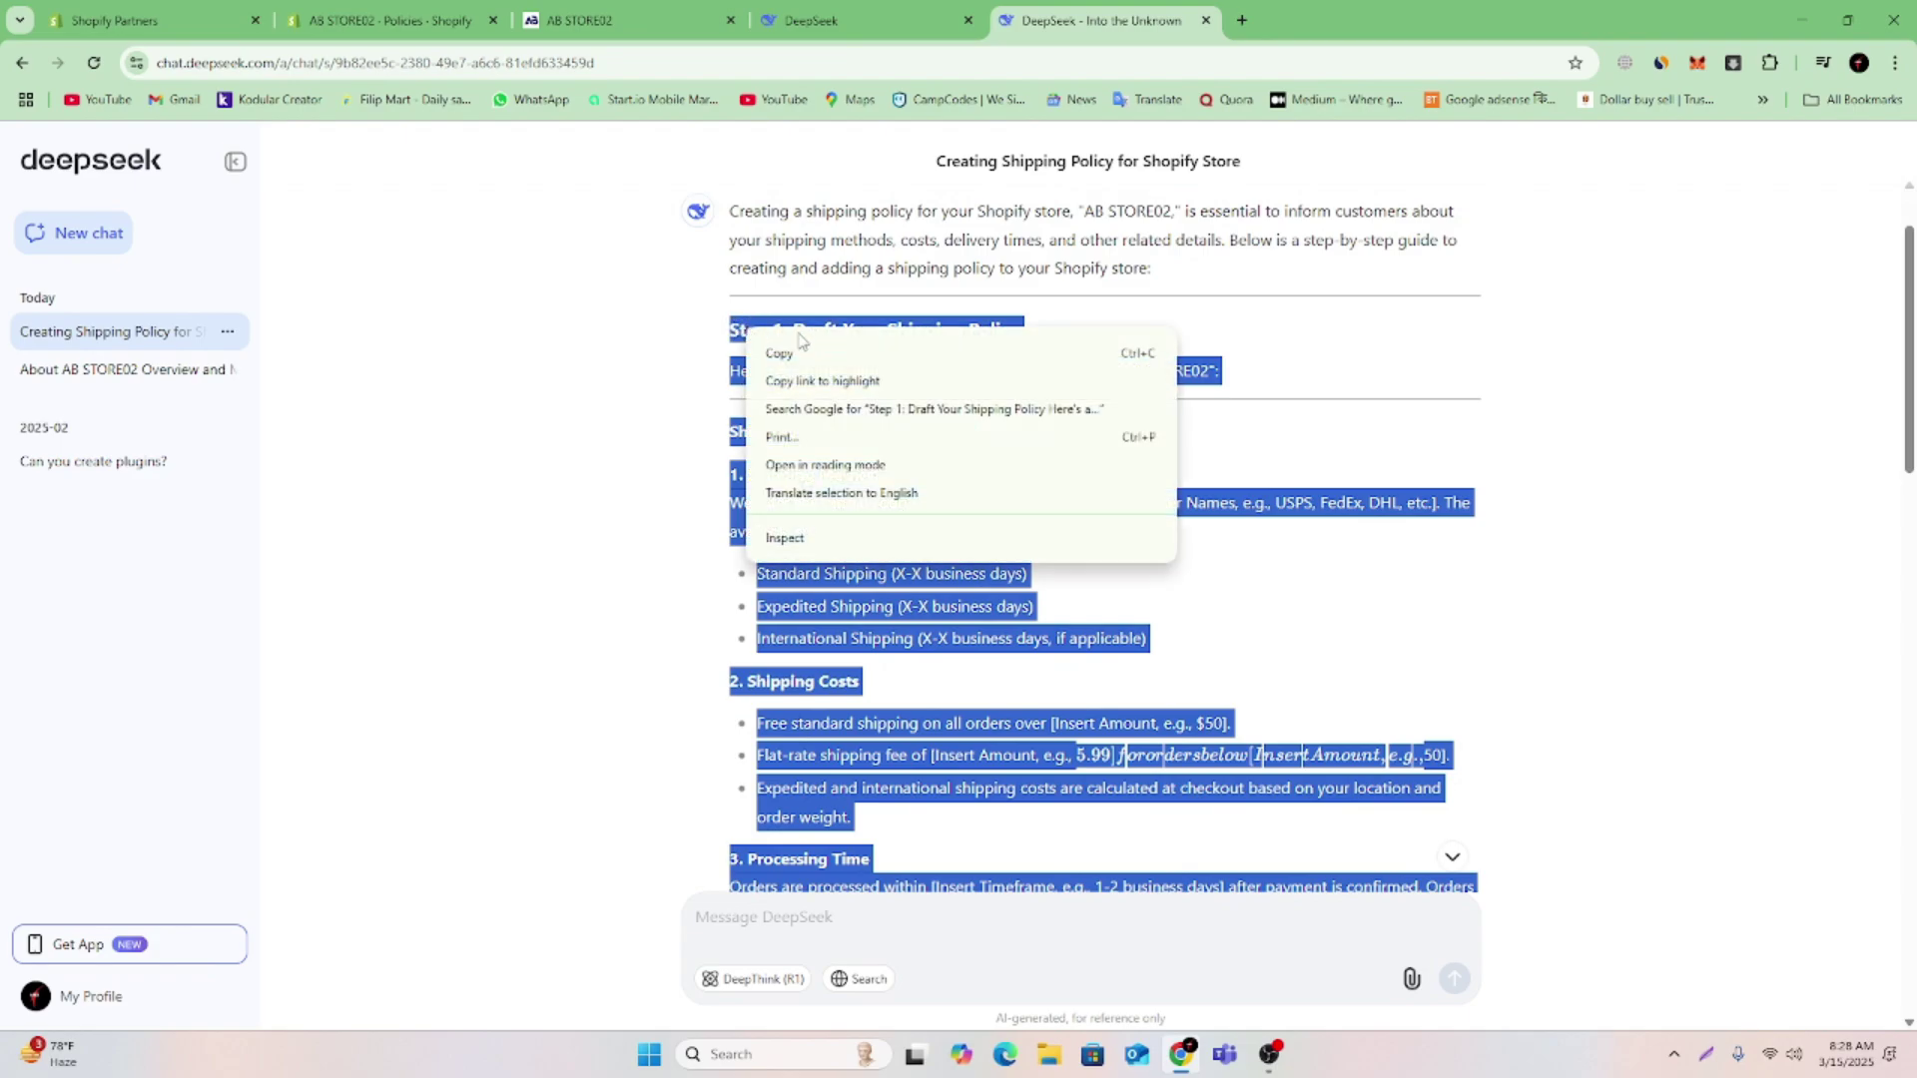
pyautogui.click(796, 353)
pyautogui.click(389, 20)
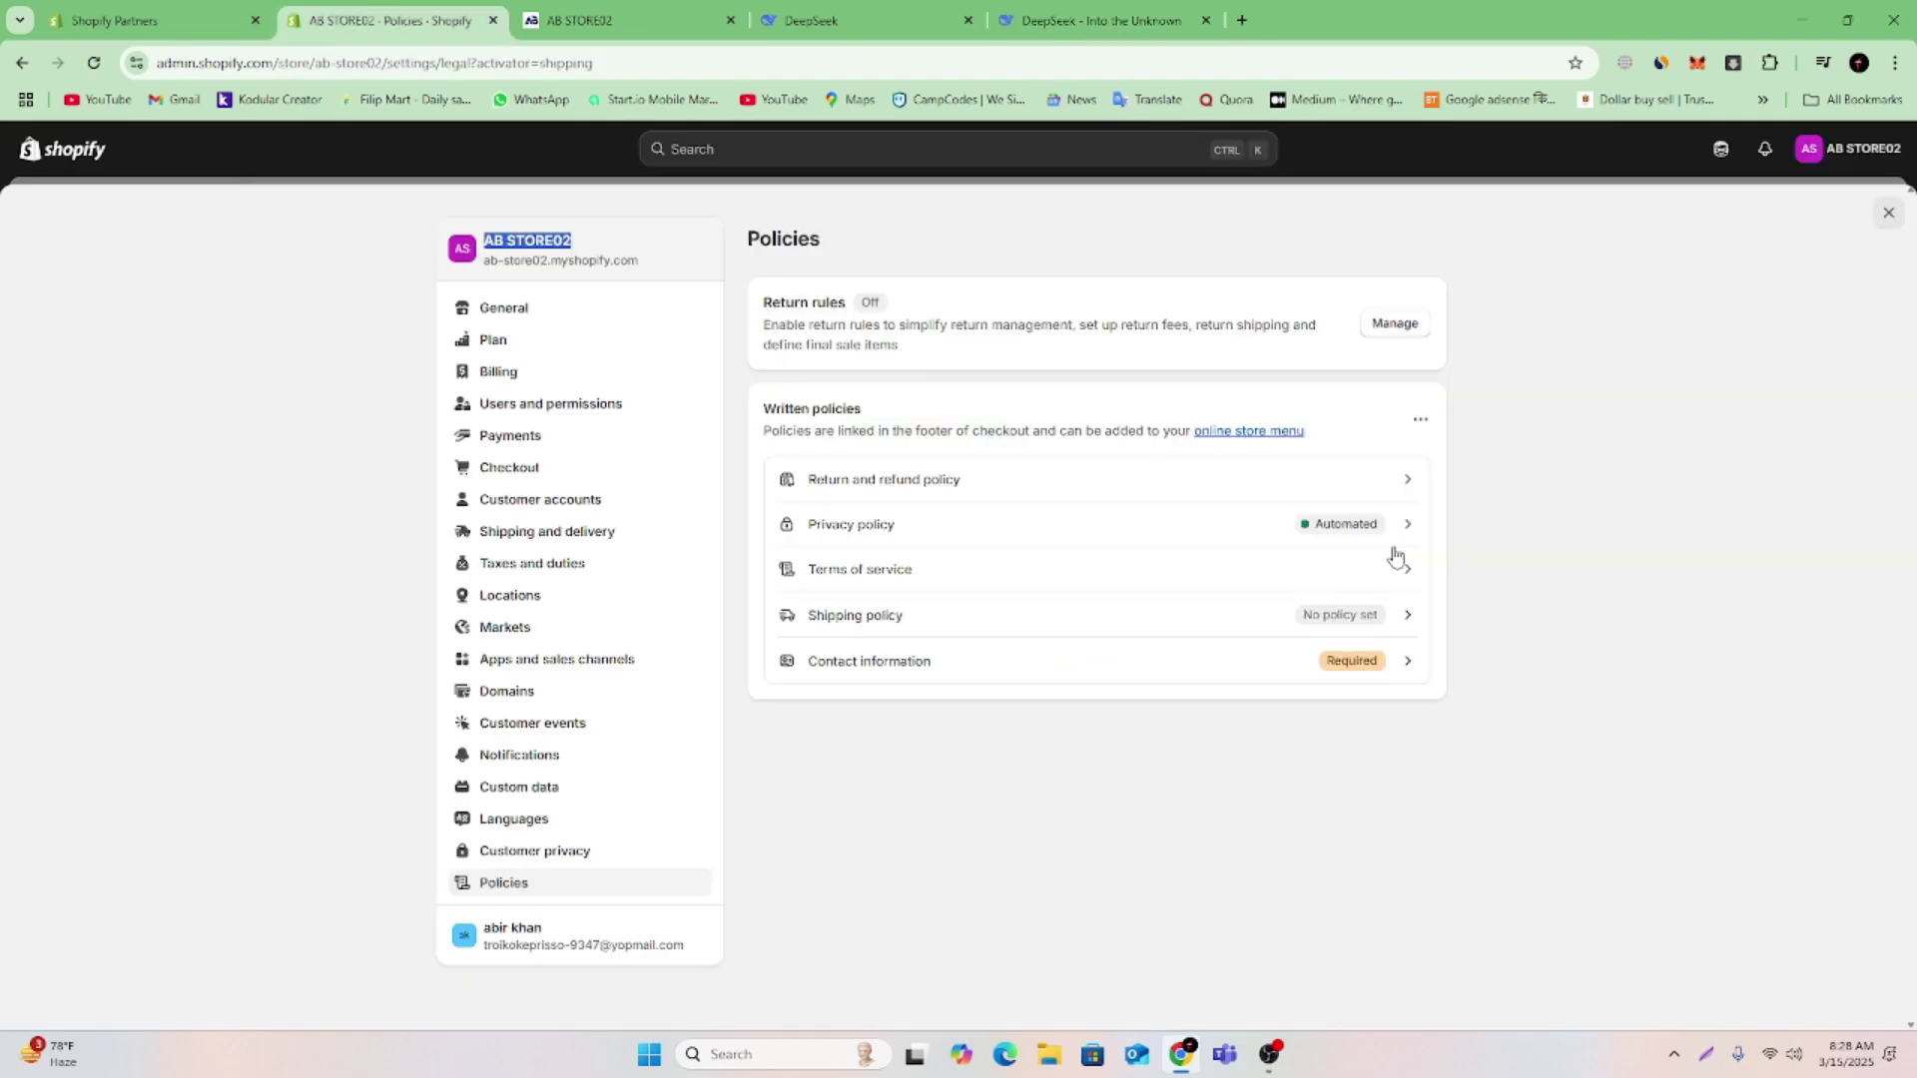
pyautogui.click(1097, 631)
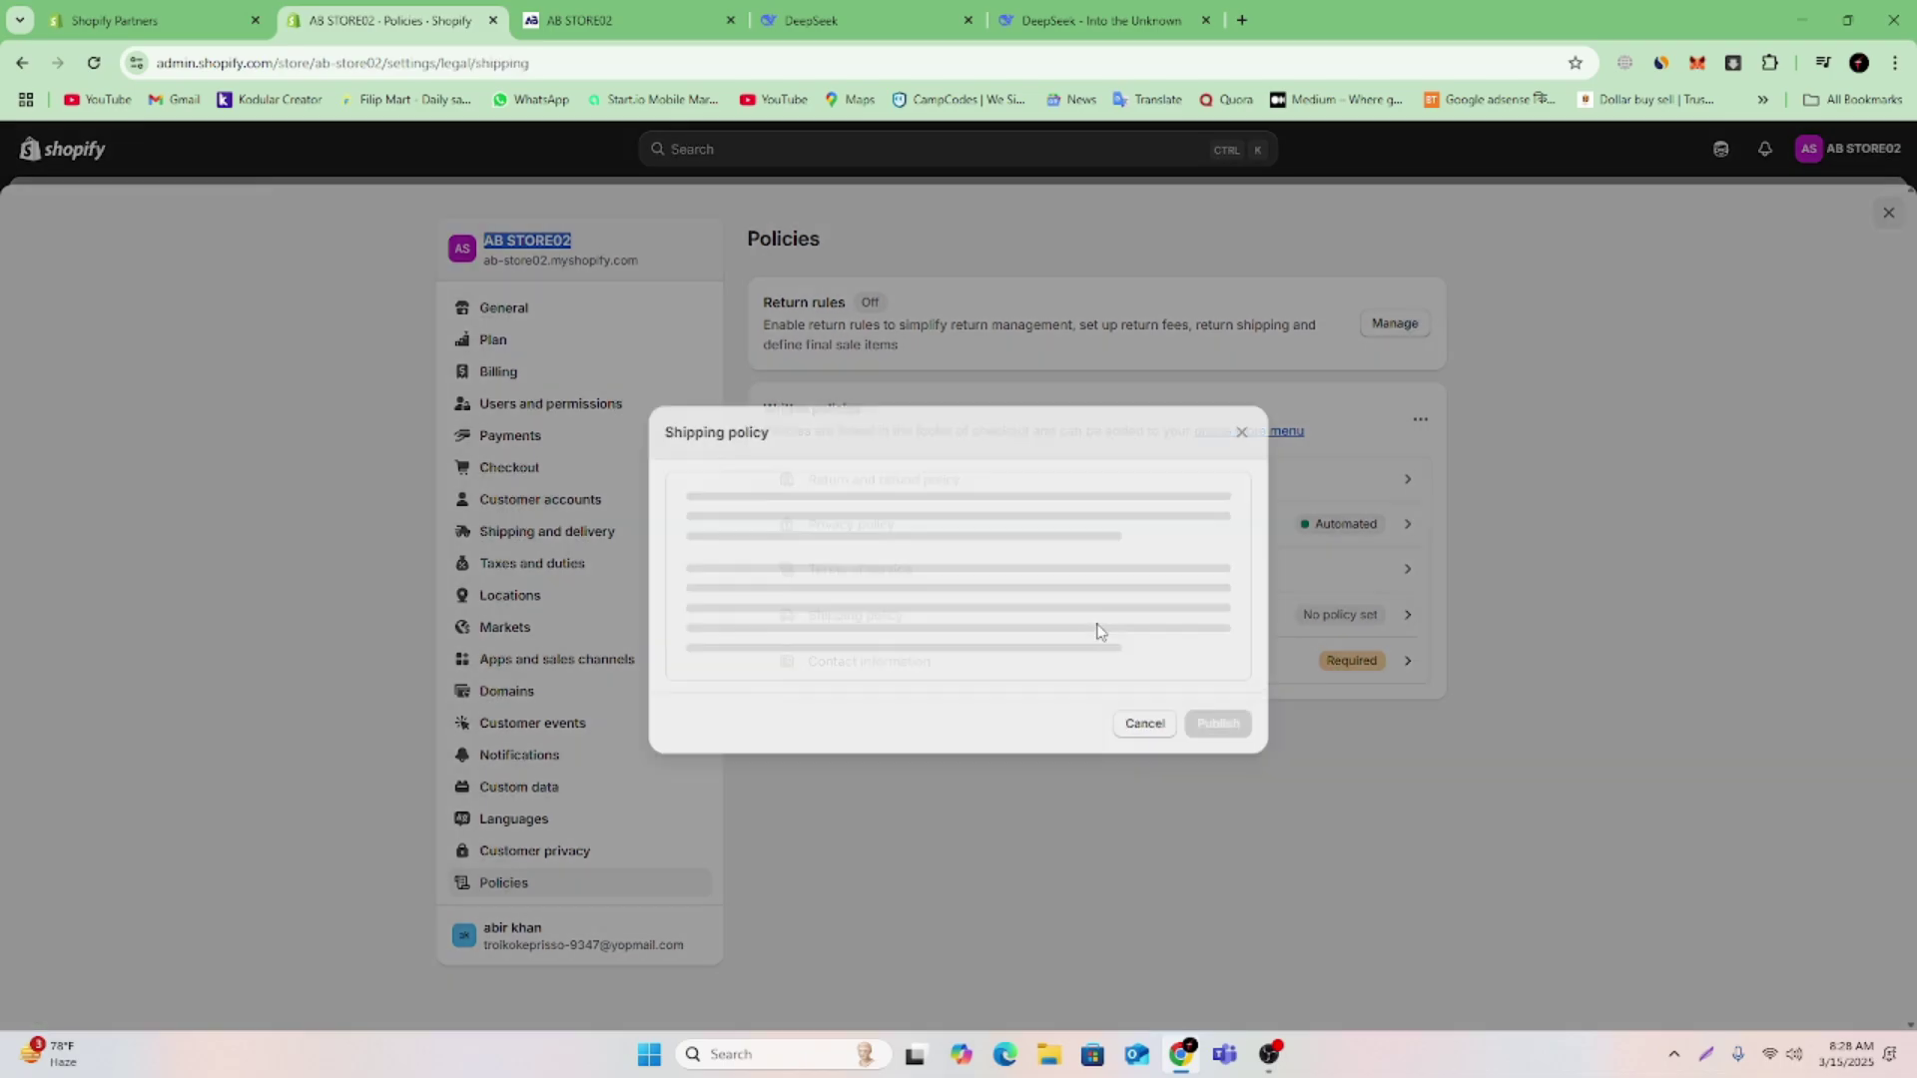
pyautogui.click(1004, 551)
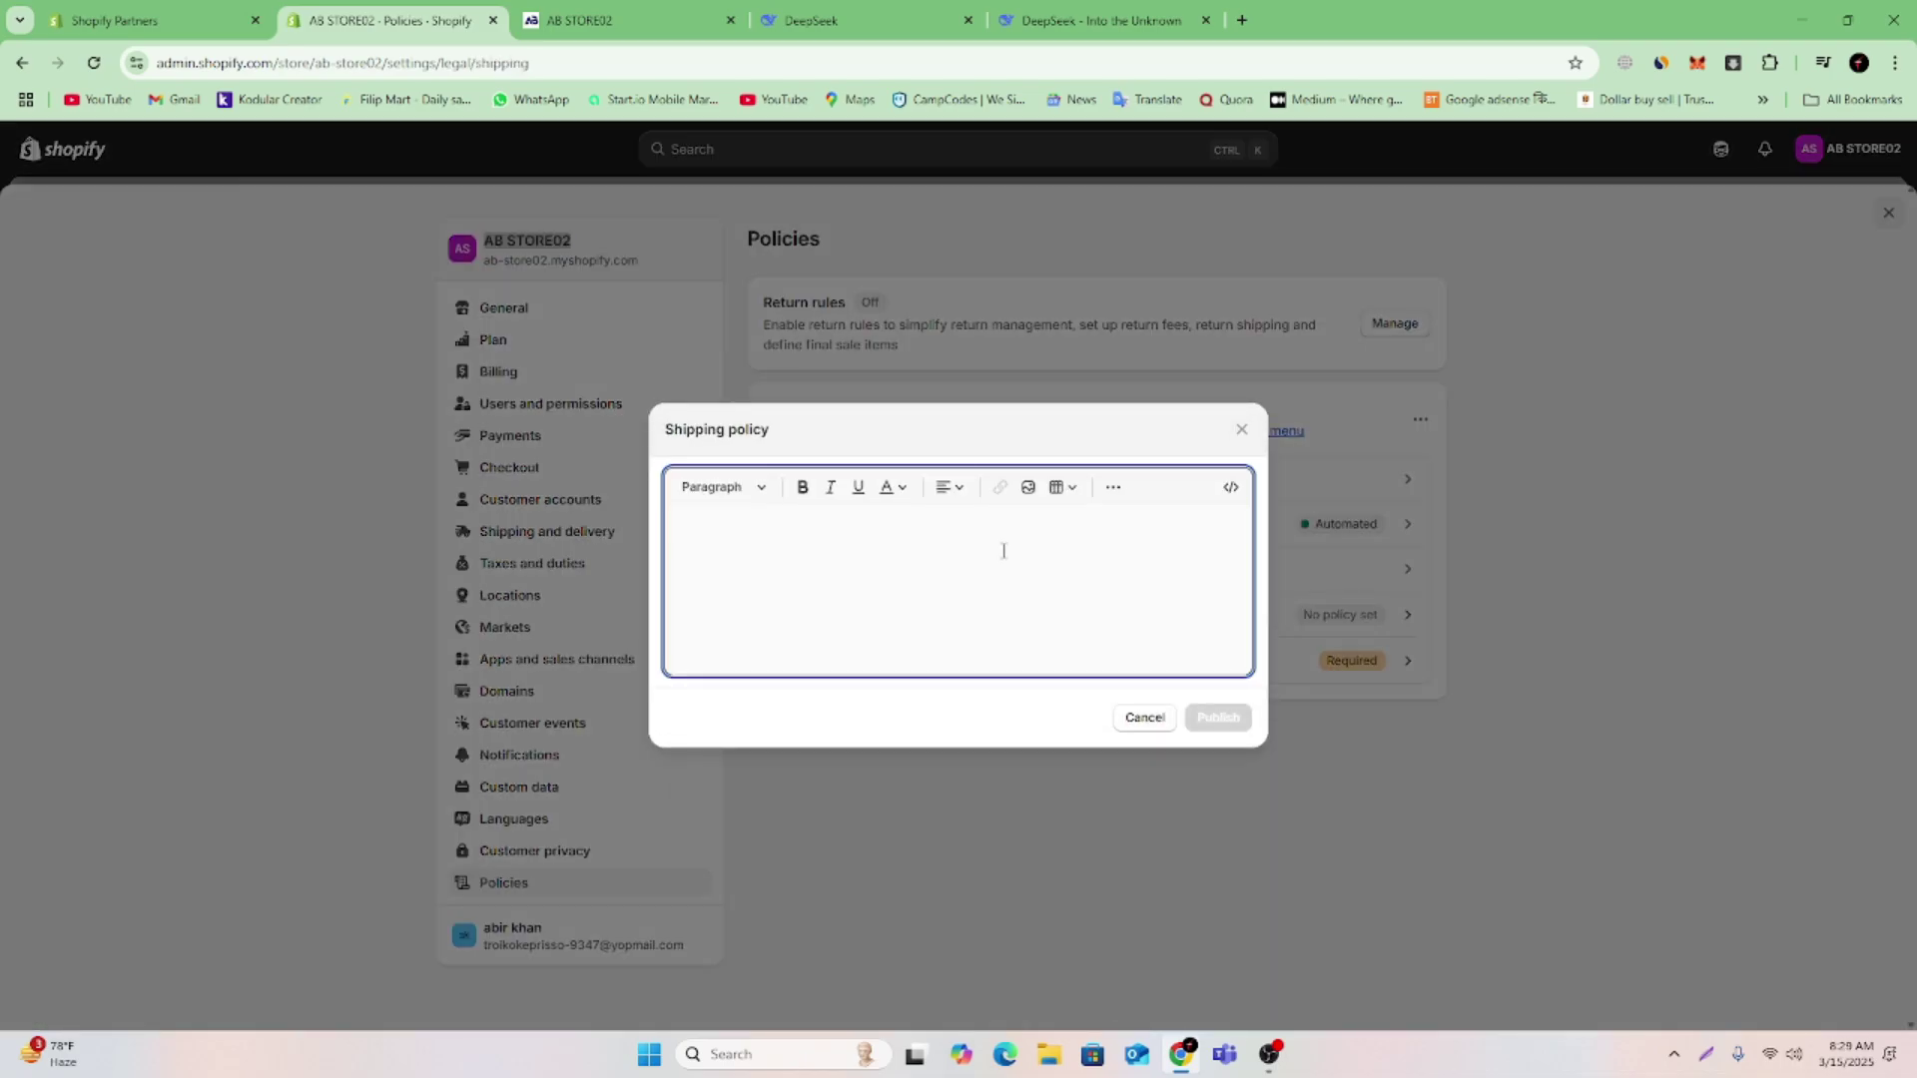
pyautogui.hotkey('ctrl', 'v')
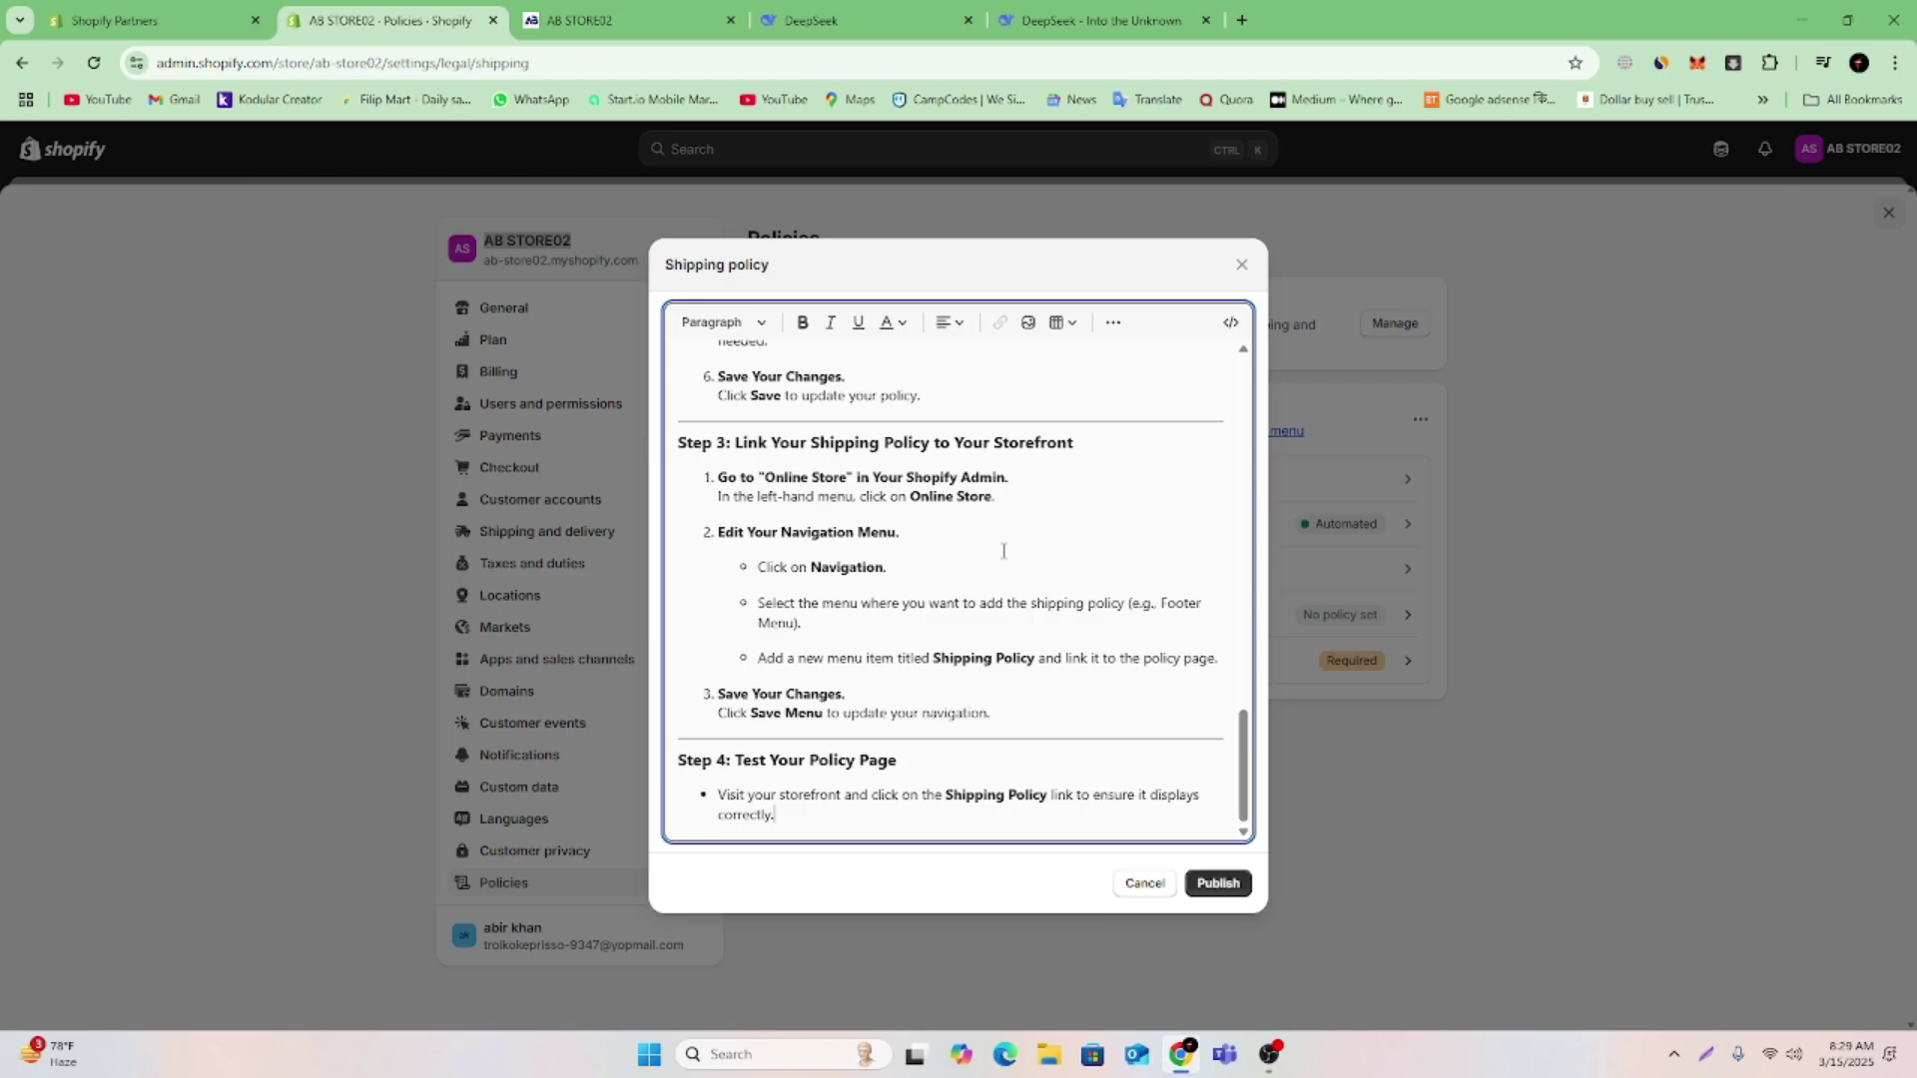
# Shorten the shipping policy's first heading to "Shipping Policy" and format it as Heading 2
pyautogui.scroll(15, 1004, 551)
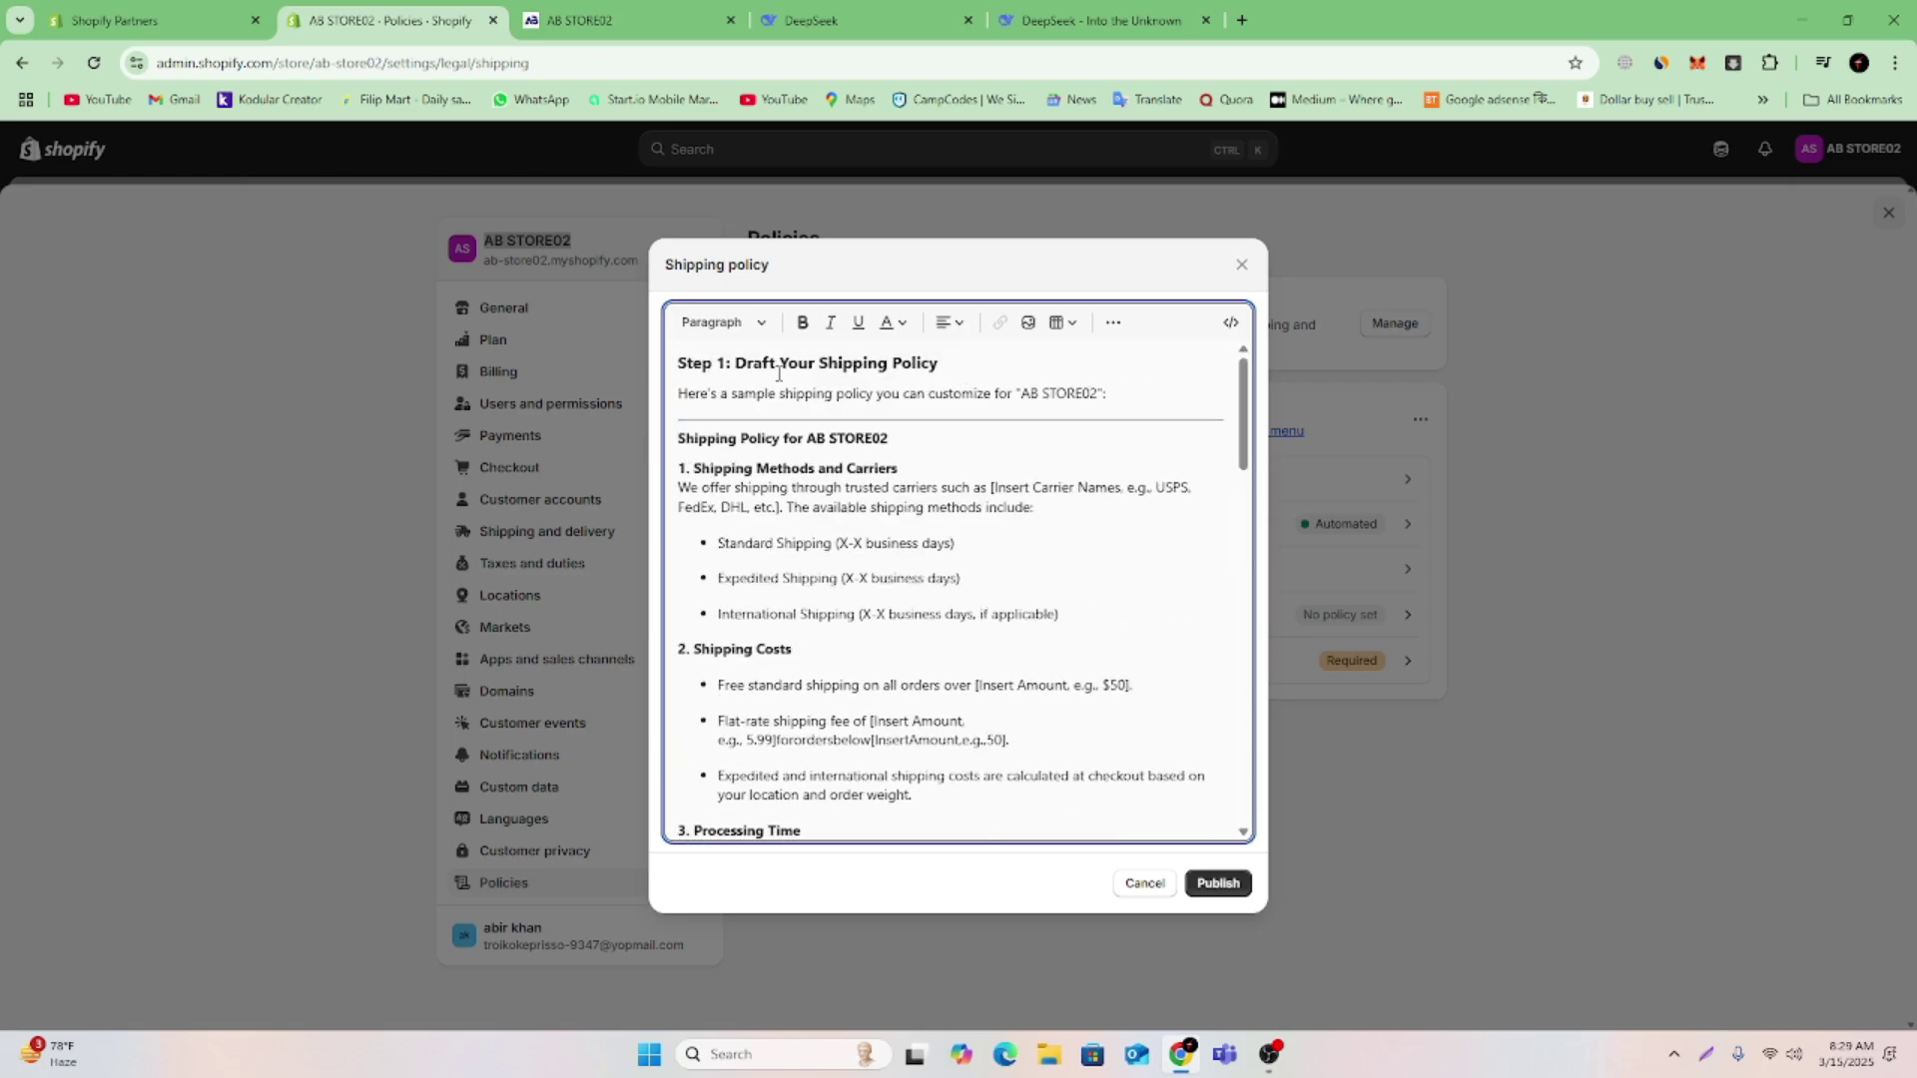
pyautogui.moveTo(779, 374); pyautogui.dragTo(650, 359)
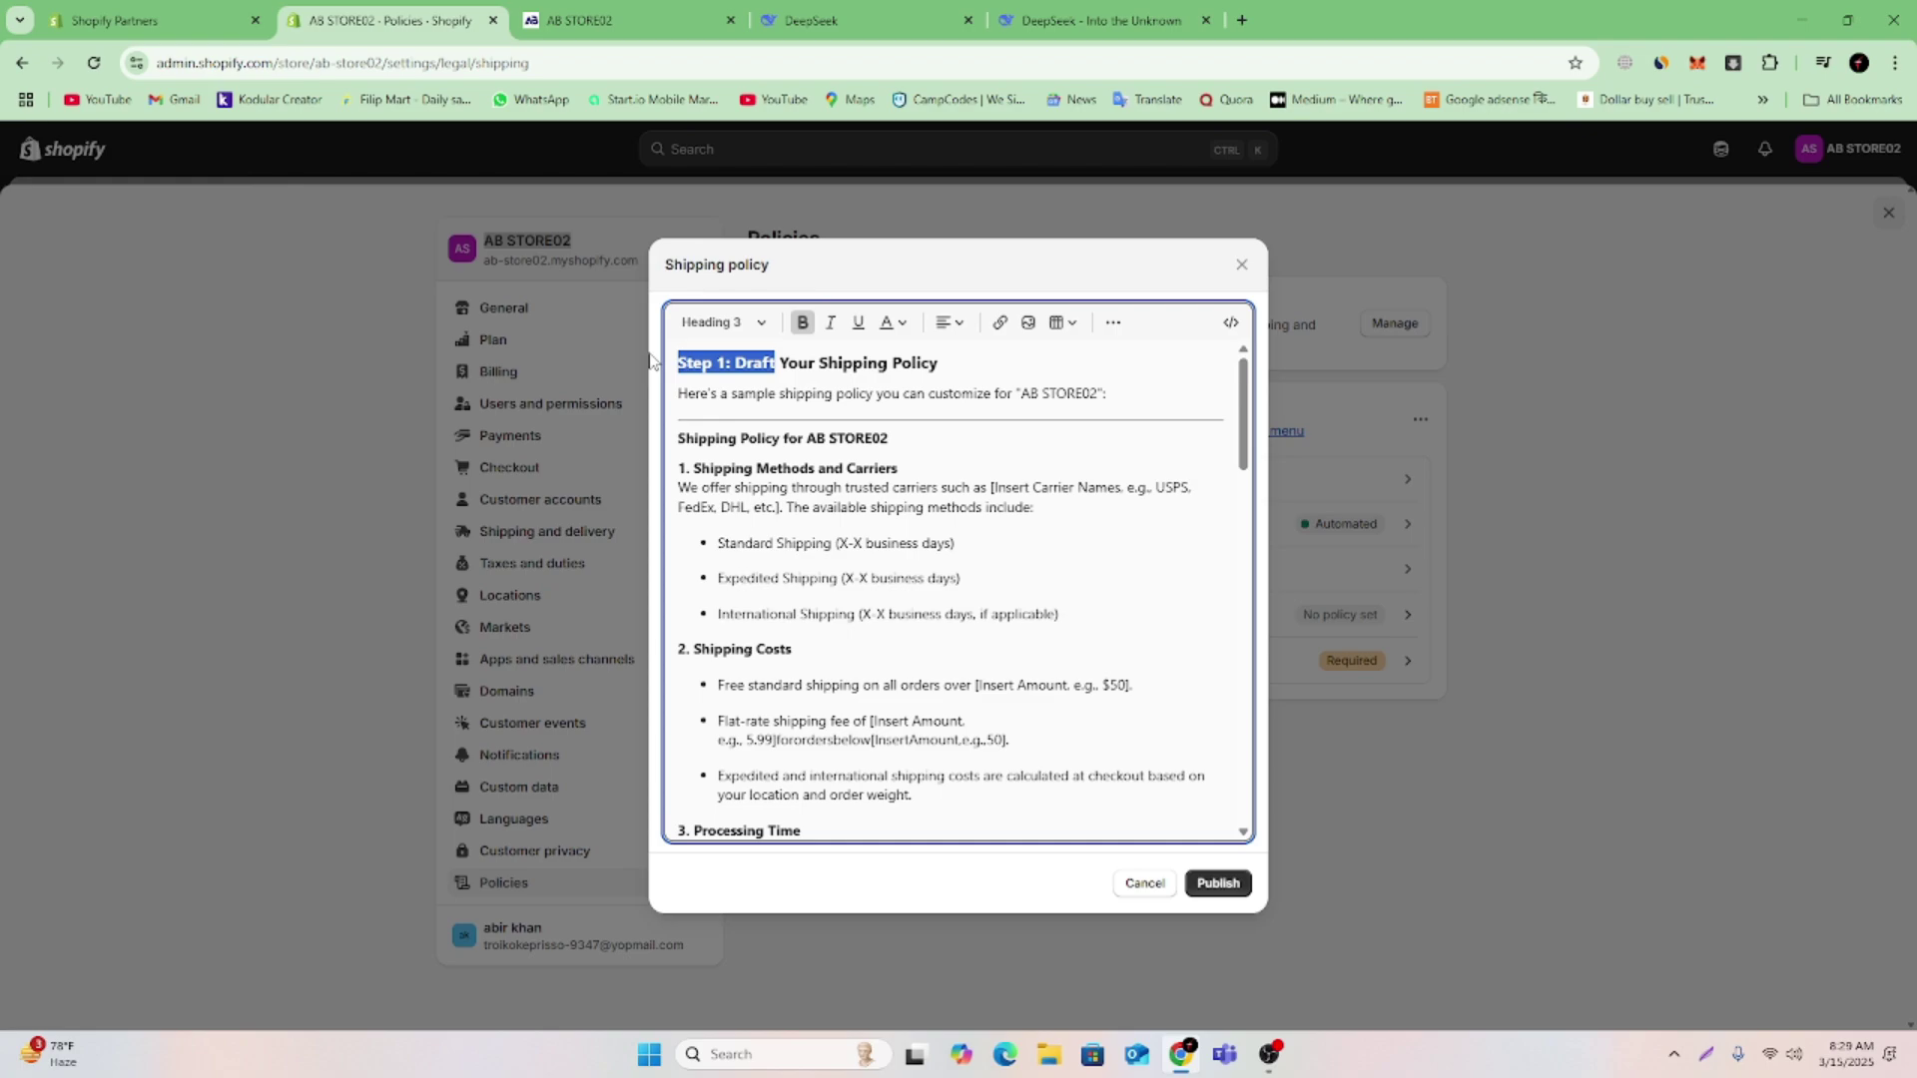
pyautogui.press('BackSpace')
pyautogui.hotkey('shift', 'End')
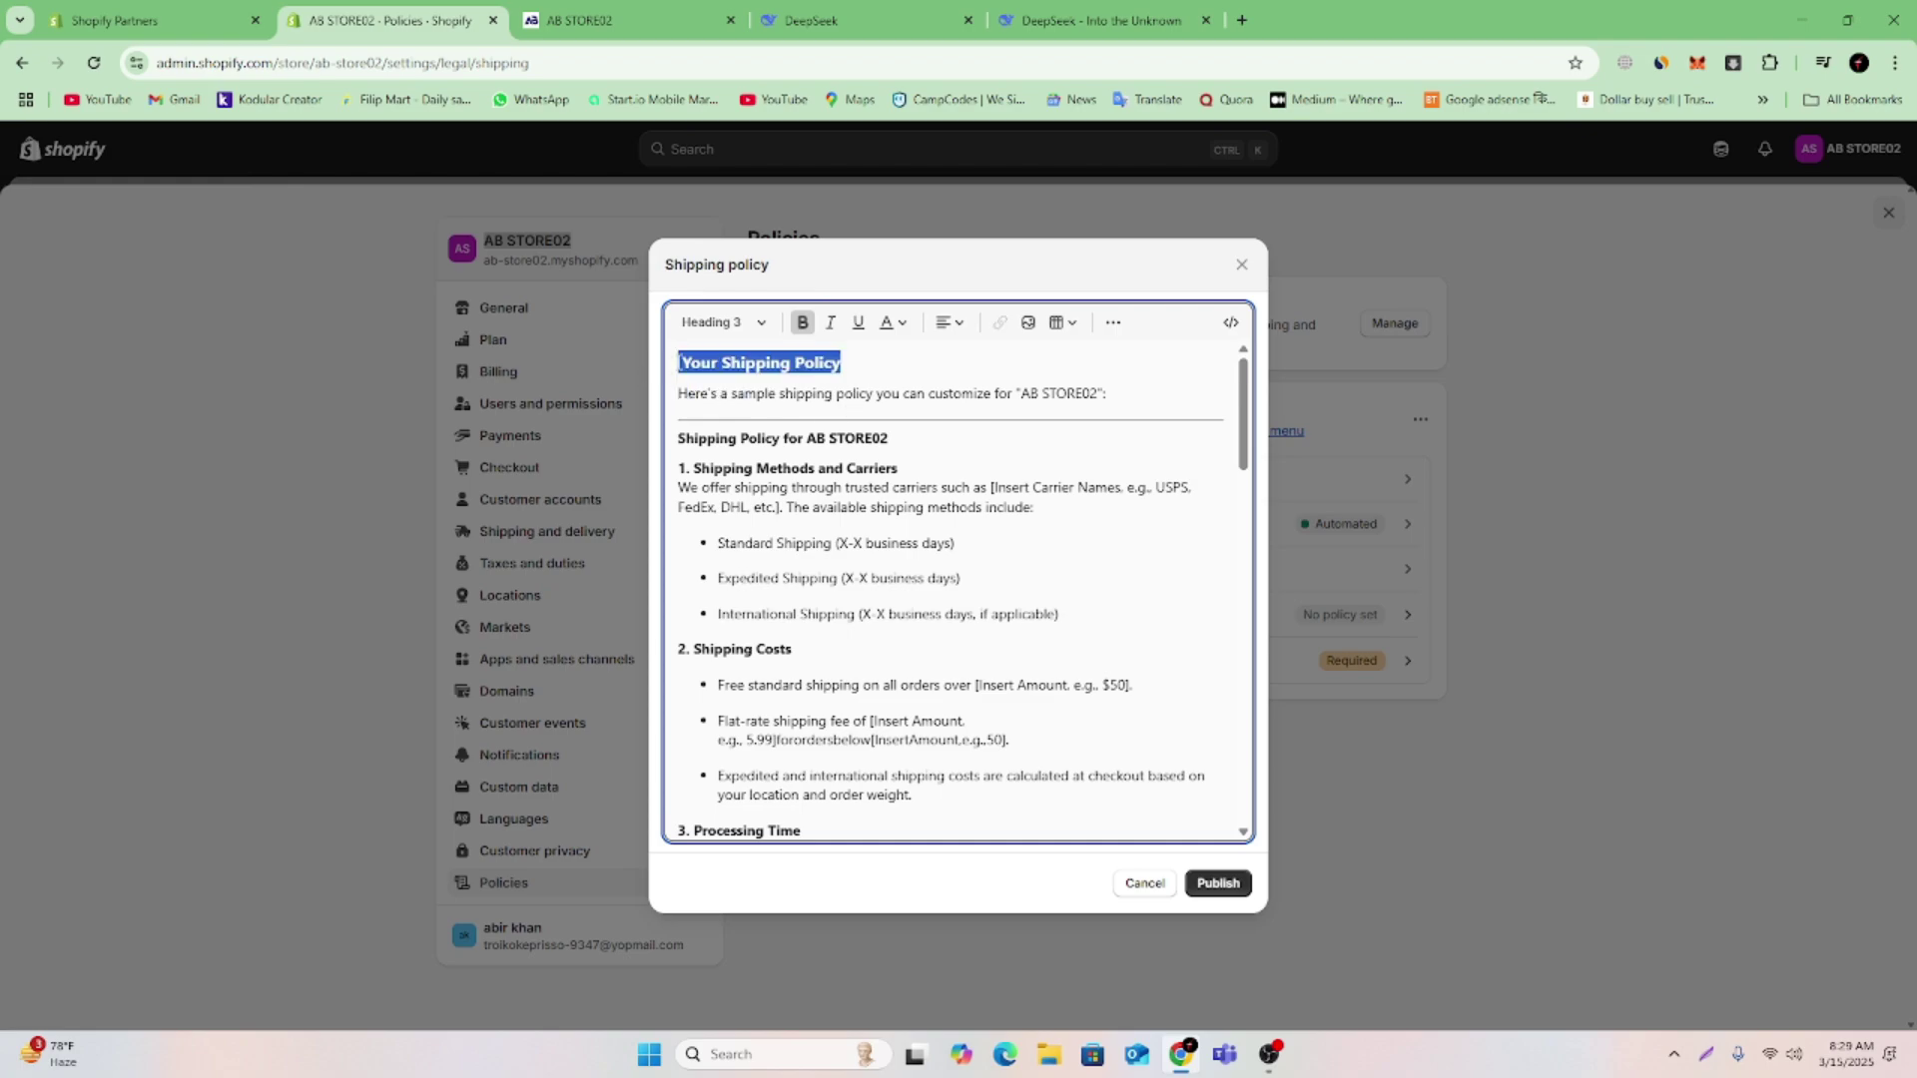
pyautogui.moveTo(716, 363); pyautogui.dragTo(667, 365)
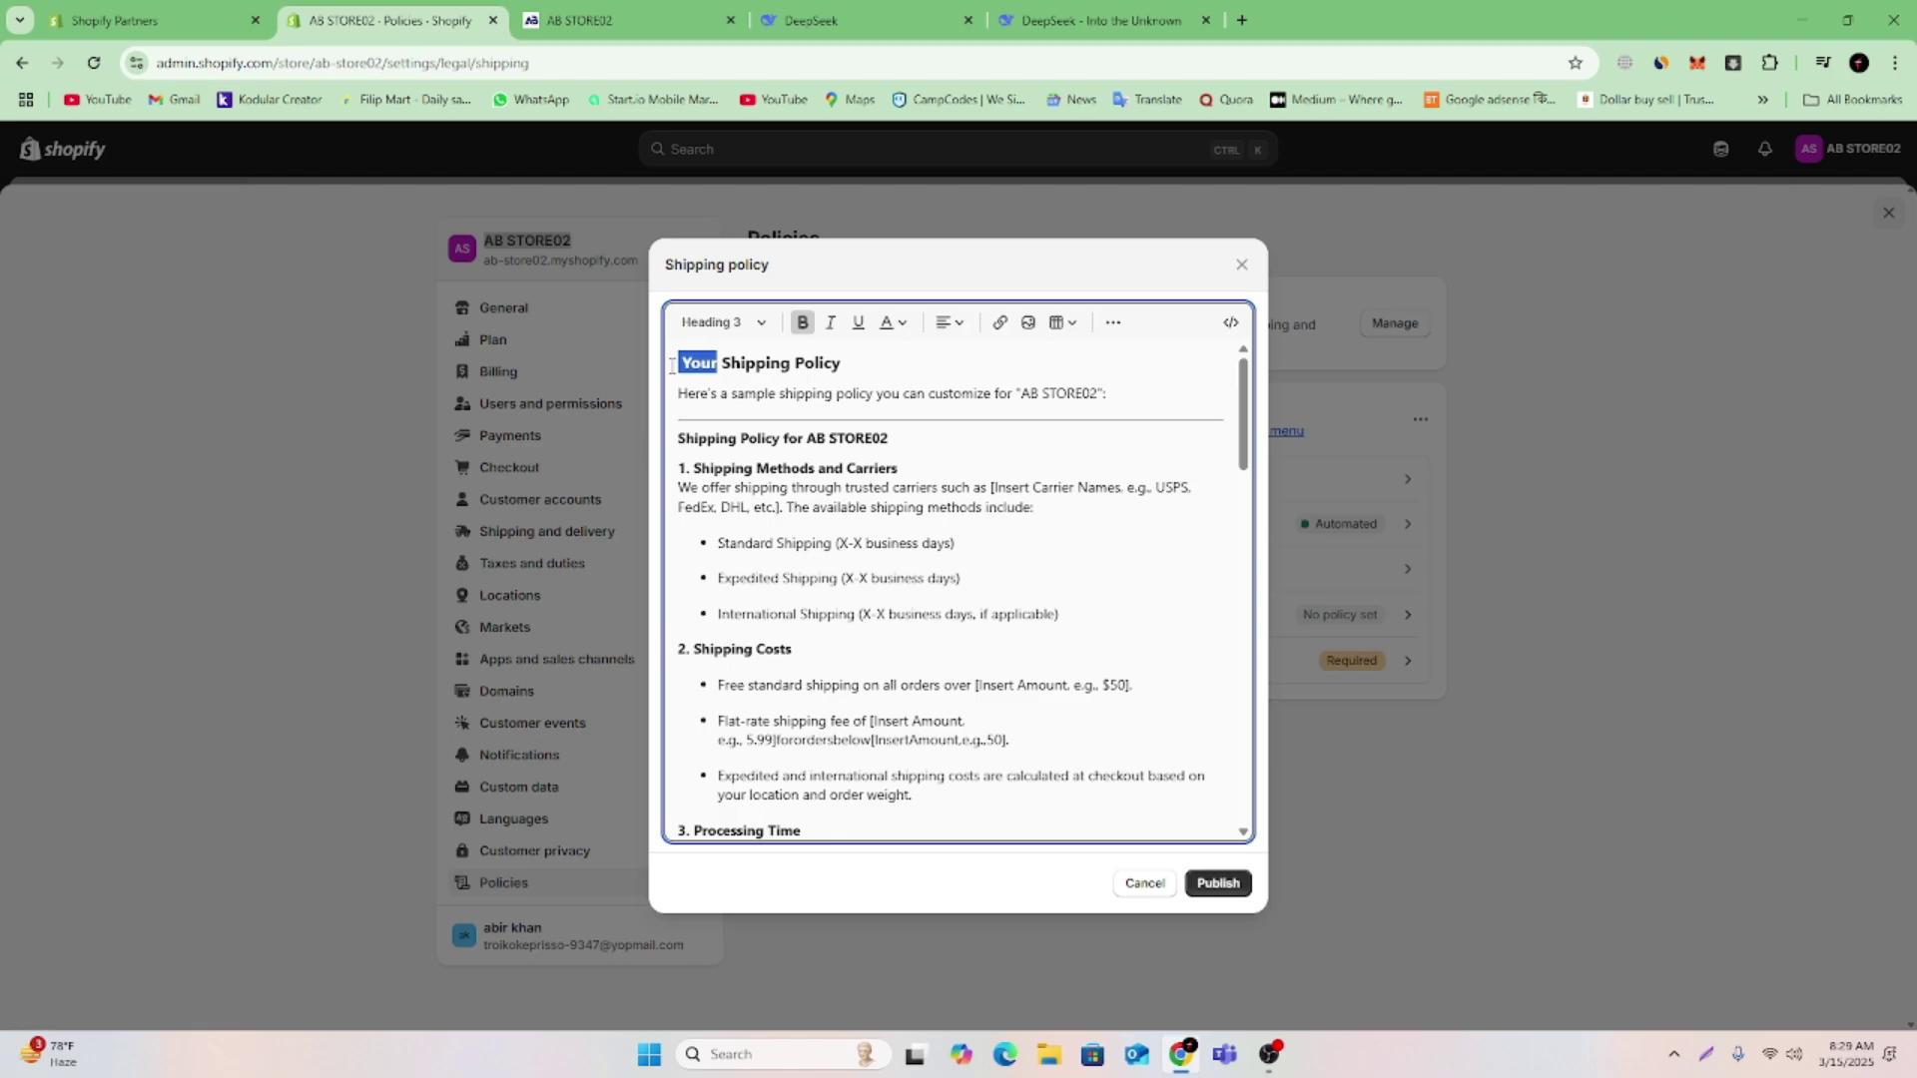
pyautogui.press('BackSpace')
pyautogui.moveTo(801, 364); pyautogui.dragTo(551, 366)
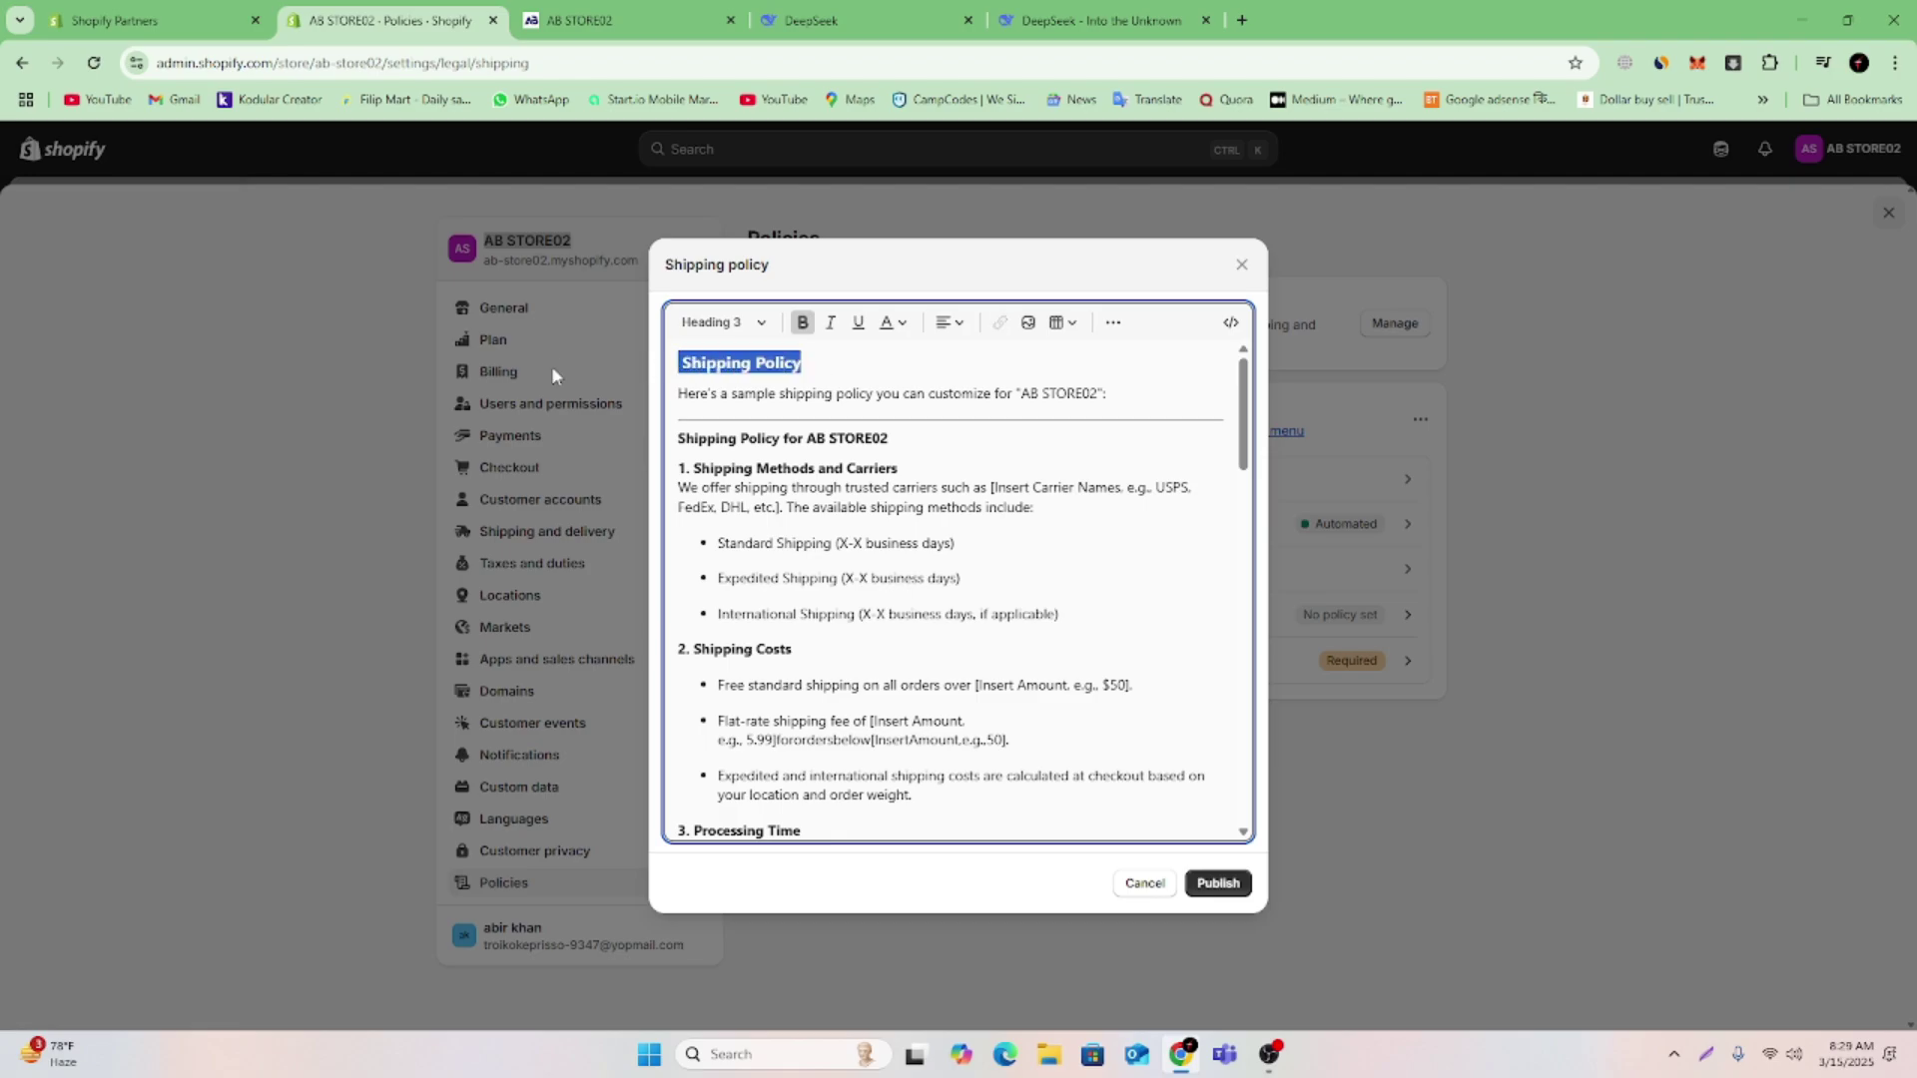
pyautogui.click(721, 322)
pyautogui.click(711, 457)
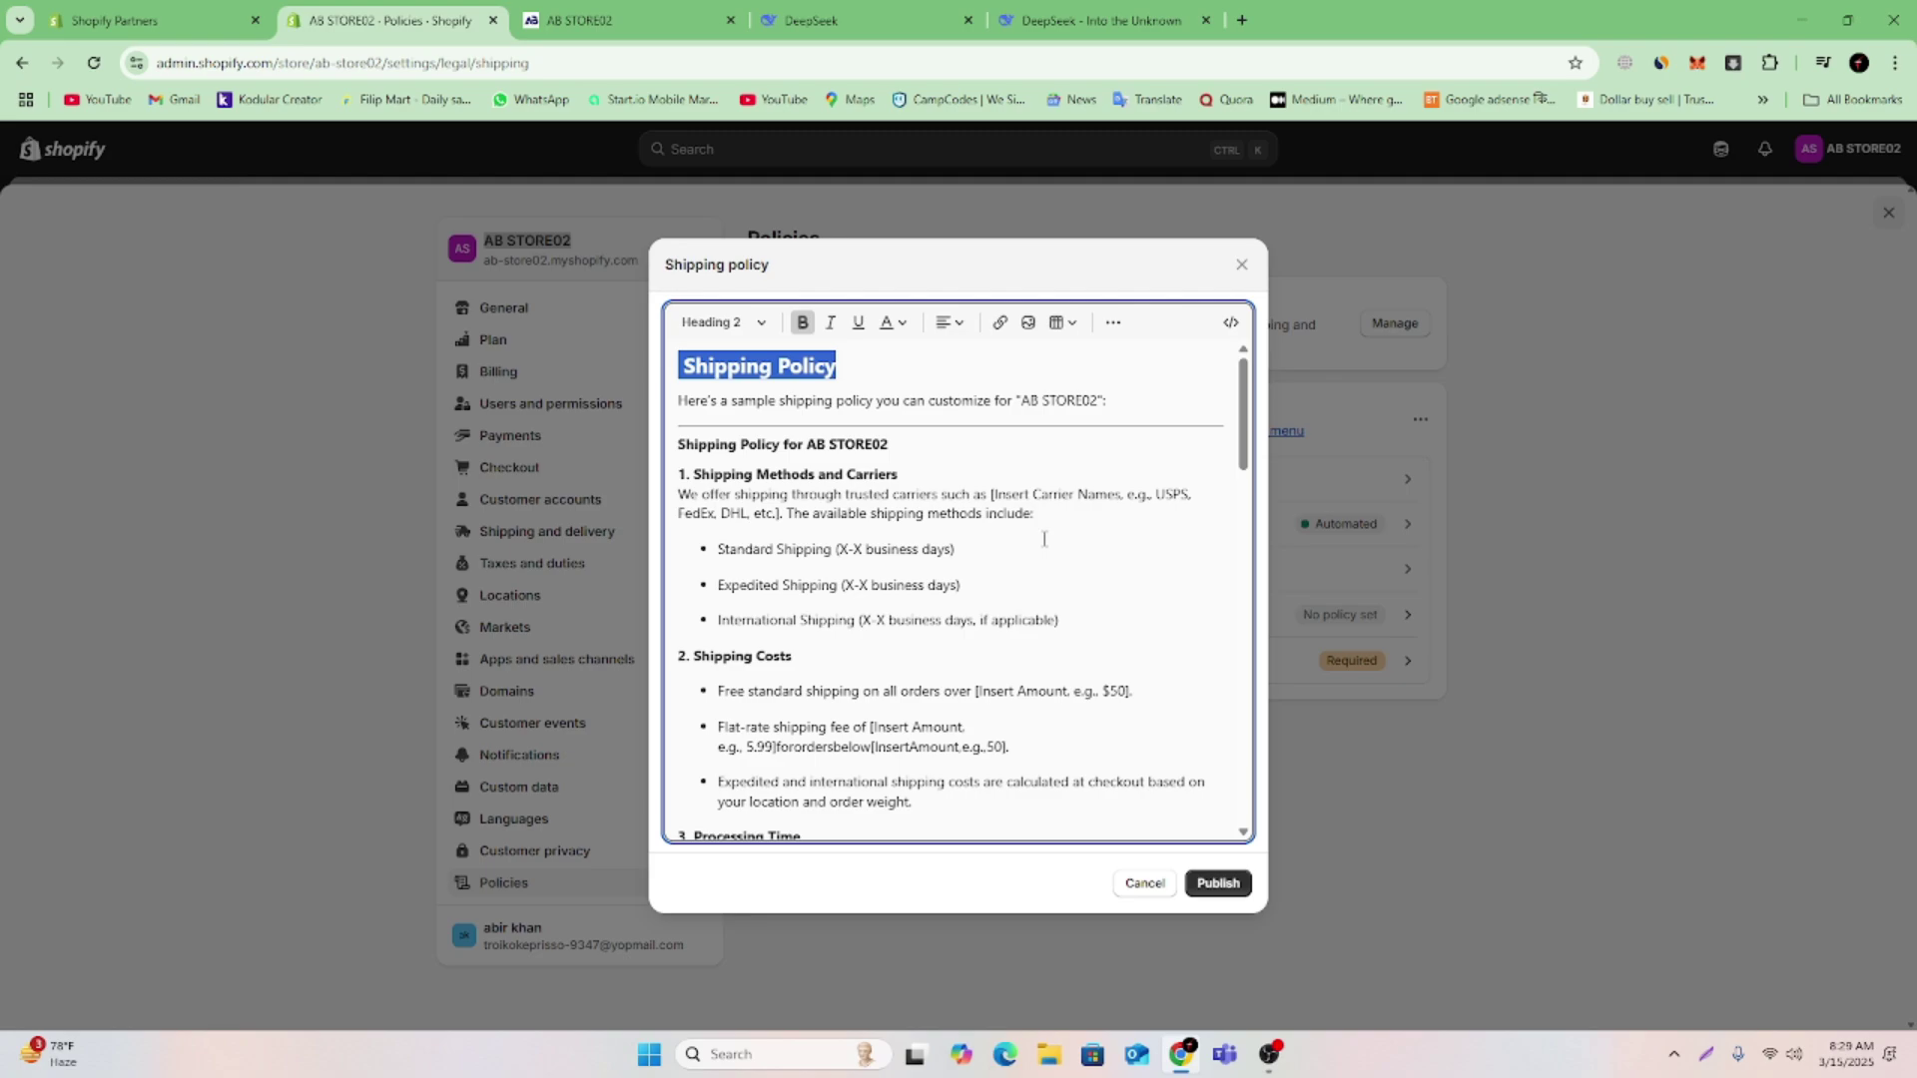
# Set the Standard Shipping time in the shipping policy to 3-7 business days
pyautogui.click(844, 549)
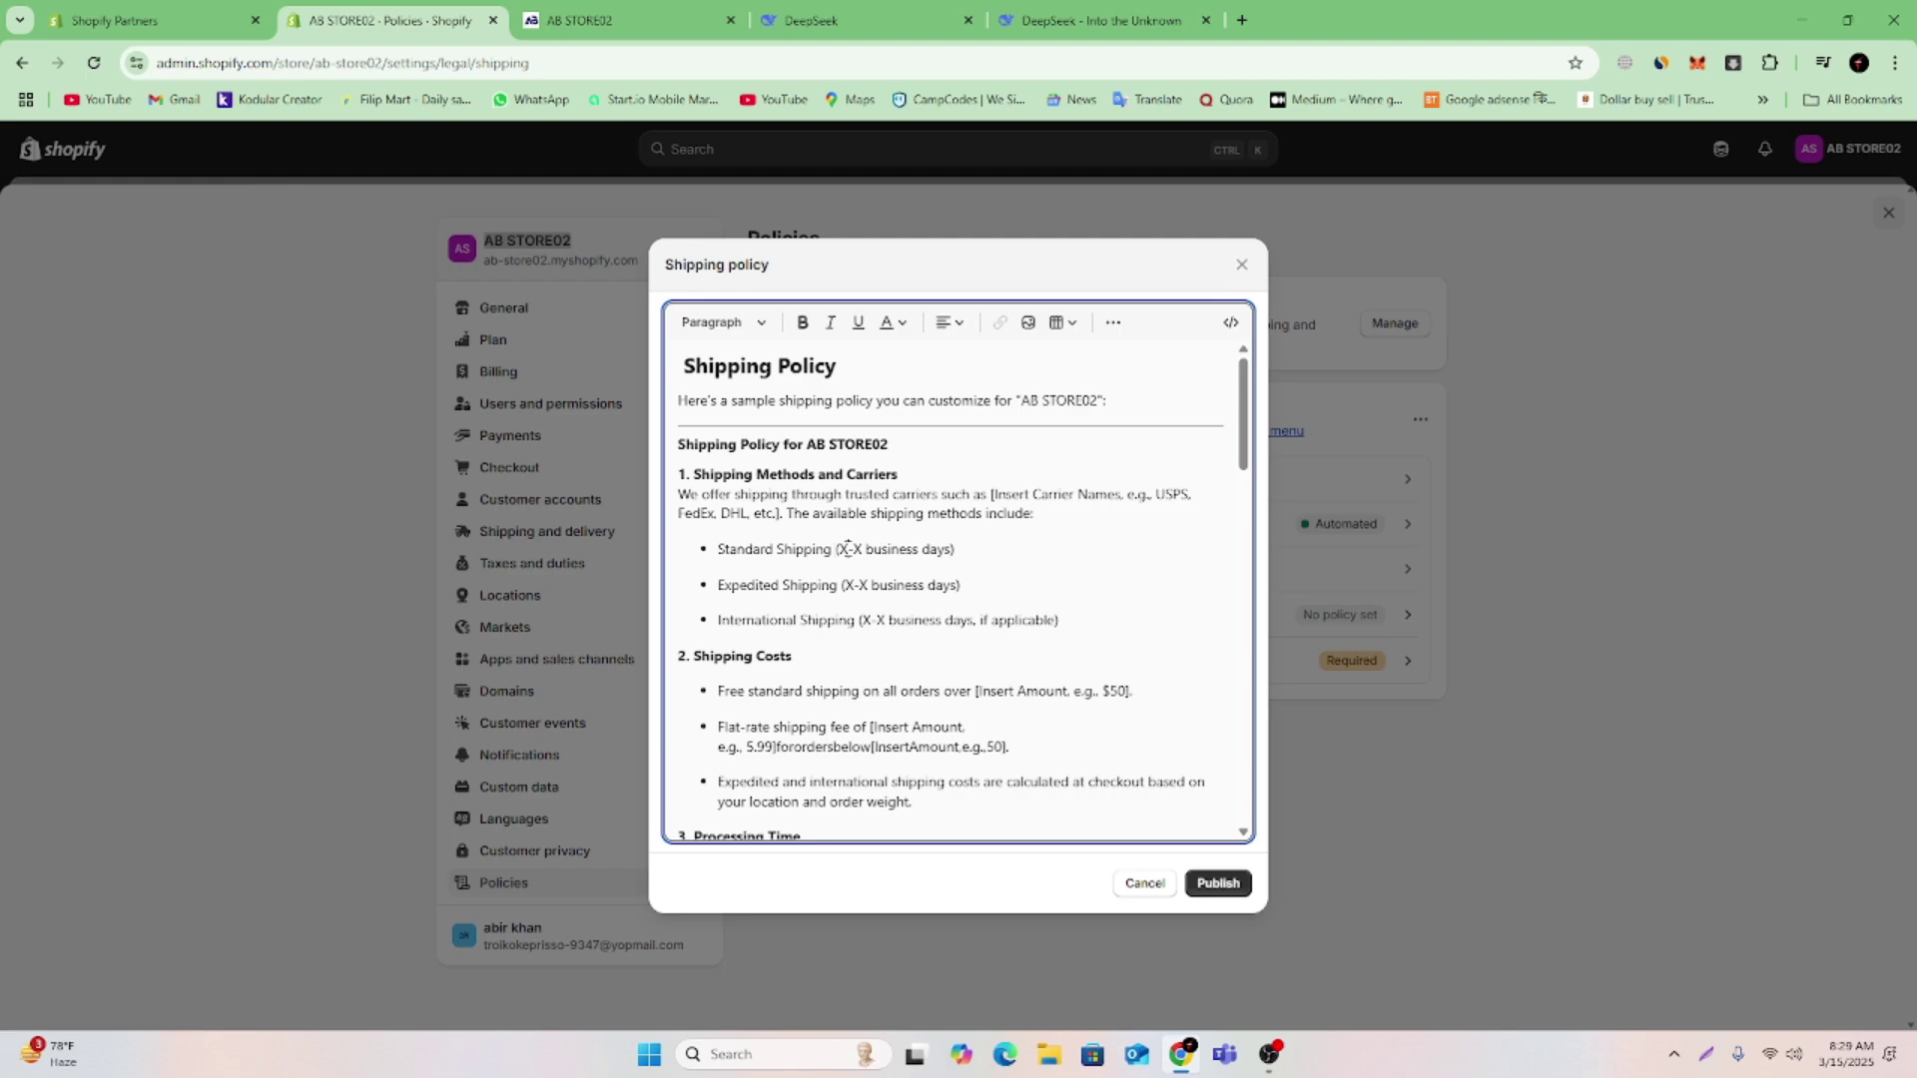
pyautogui.write('7')
pyautogui.press('BackSpace')
pyautogui.press('BackSpace')
pyautogui.write('3')
pyautogui.press('BackSpace')
pyautogui.write('7')
pyautogui.press('BackSpace')
pyautogui.write('7')
# Set Expedited Shipping to 7-14 business days and International Shipping to 15-25 business days
pyautogui.click(870, 585)
pyautogui.press('BackSpace')
pyautogui.write('14')
pyautogui.click(869, 619)
pyautogui.press('BackSpace')
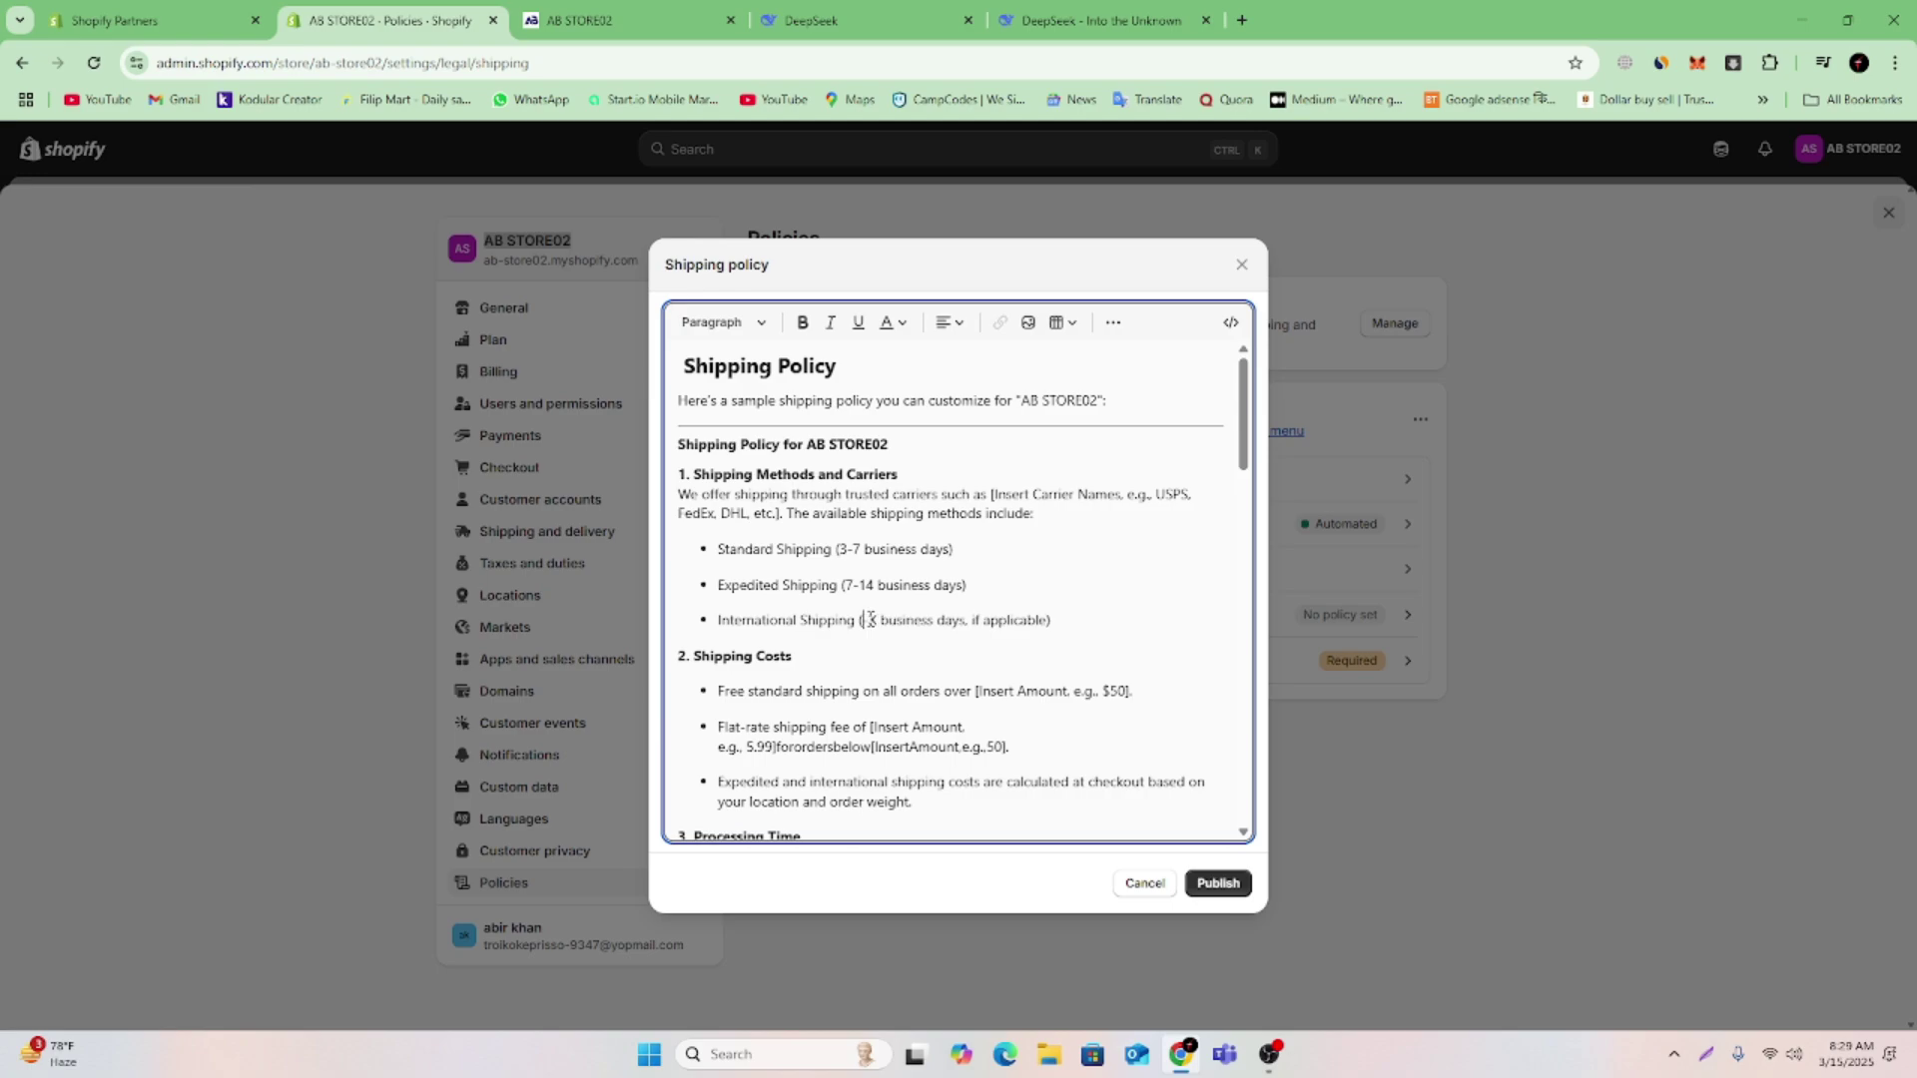
pyautogui.write('15-')
pyautogui.click(892, 620)
pyautogui.press('BackSpace')
pyautogui.write('25')
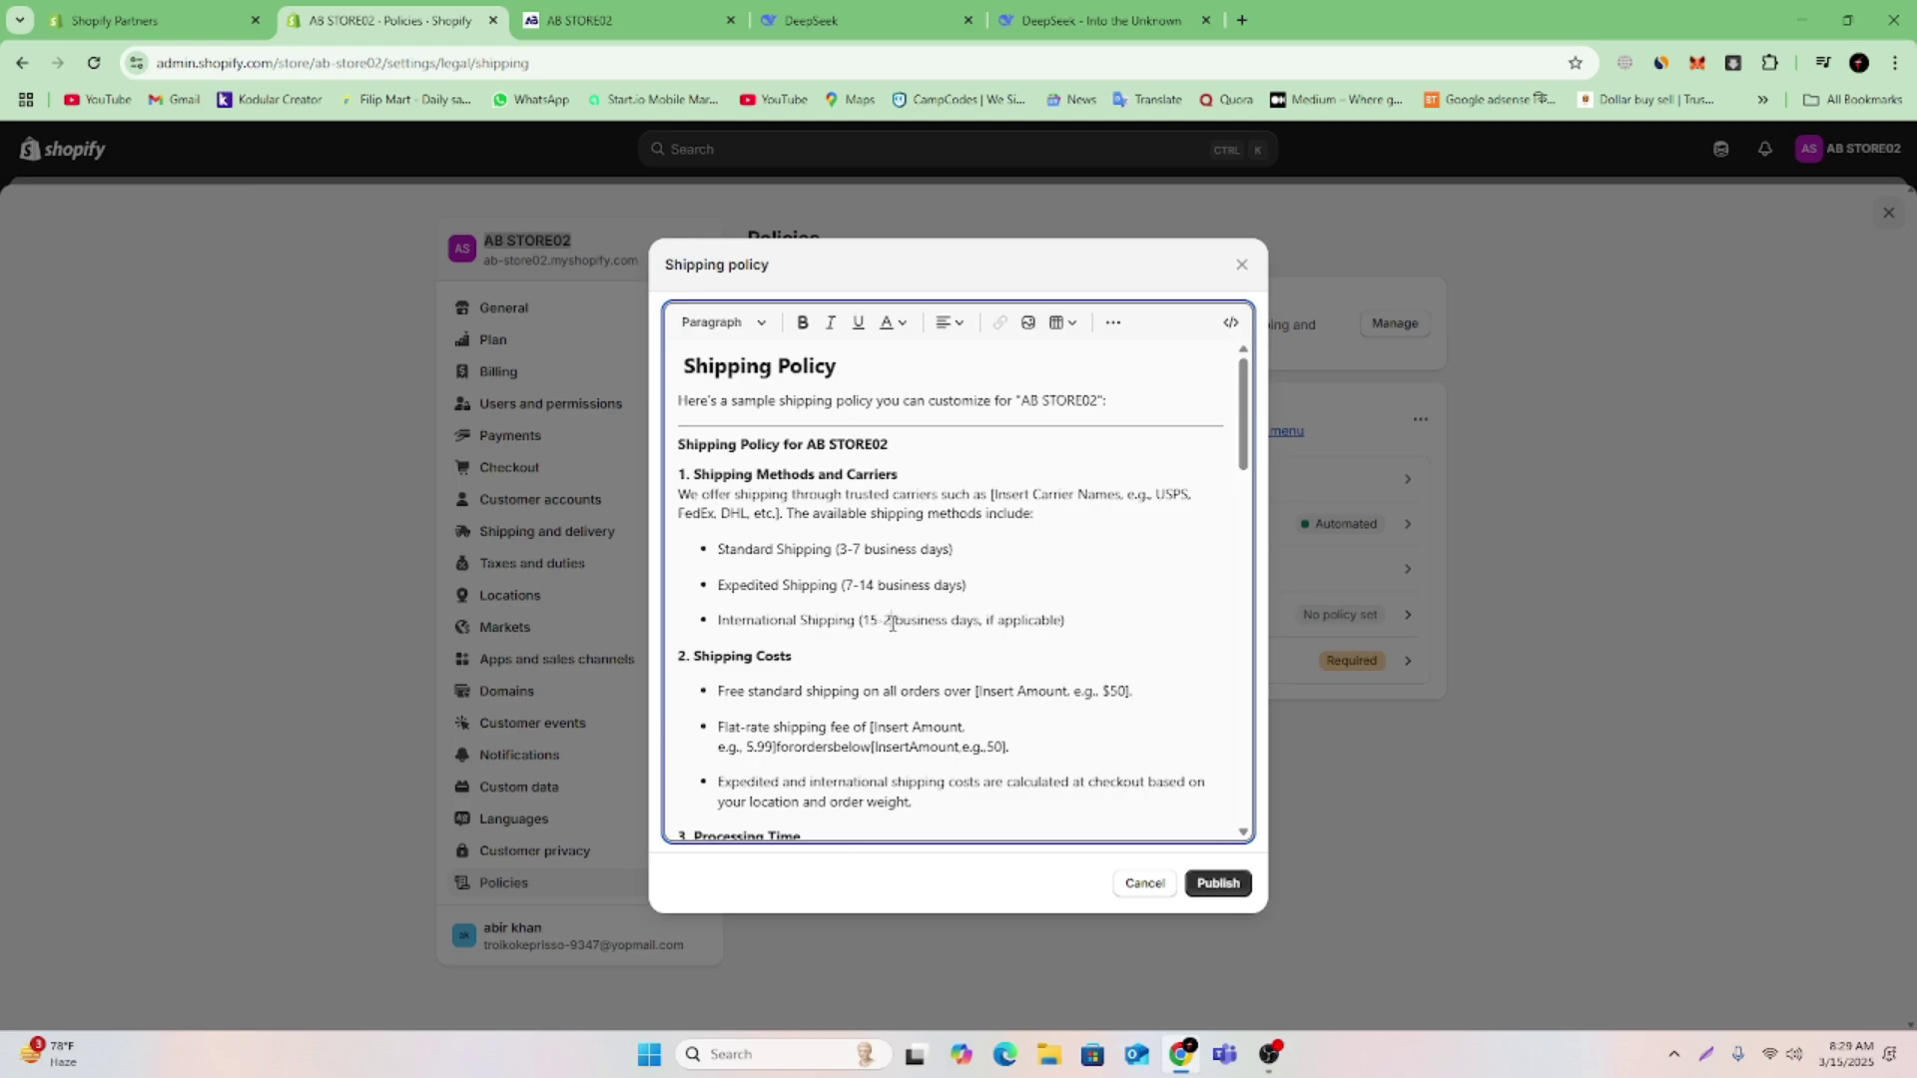
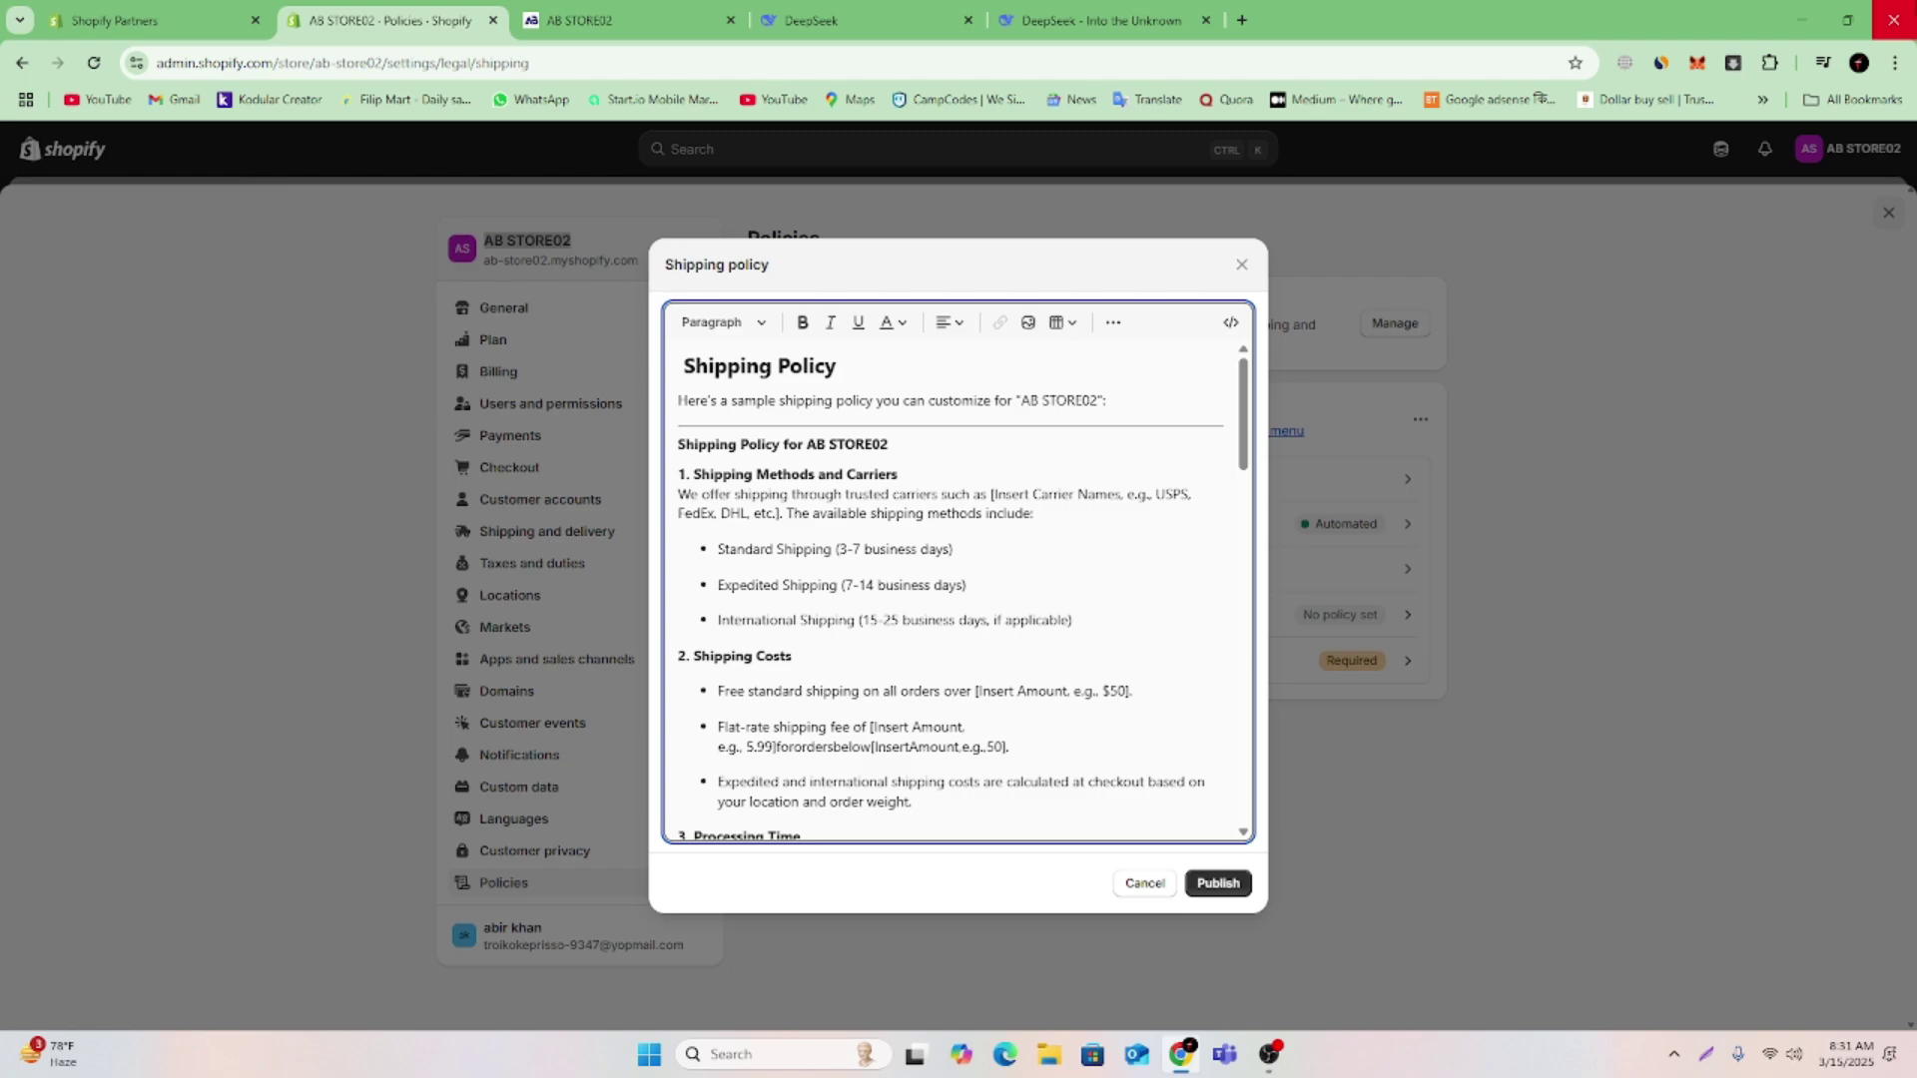
# Publish the shipping policy, and fill the contact information policy from the template and publish it
pyautogui.click(1220, 883)
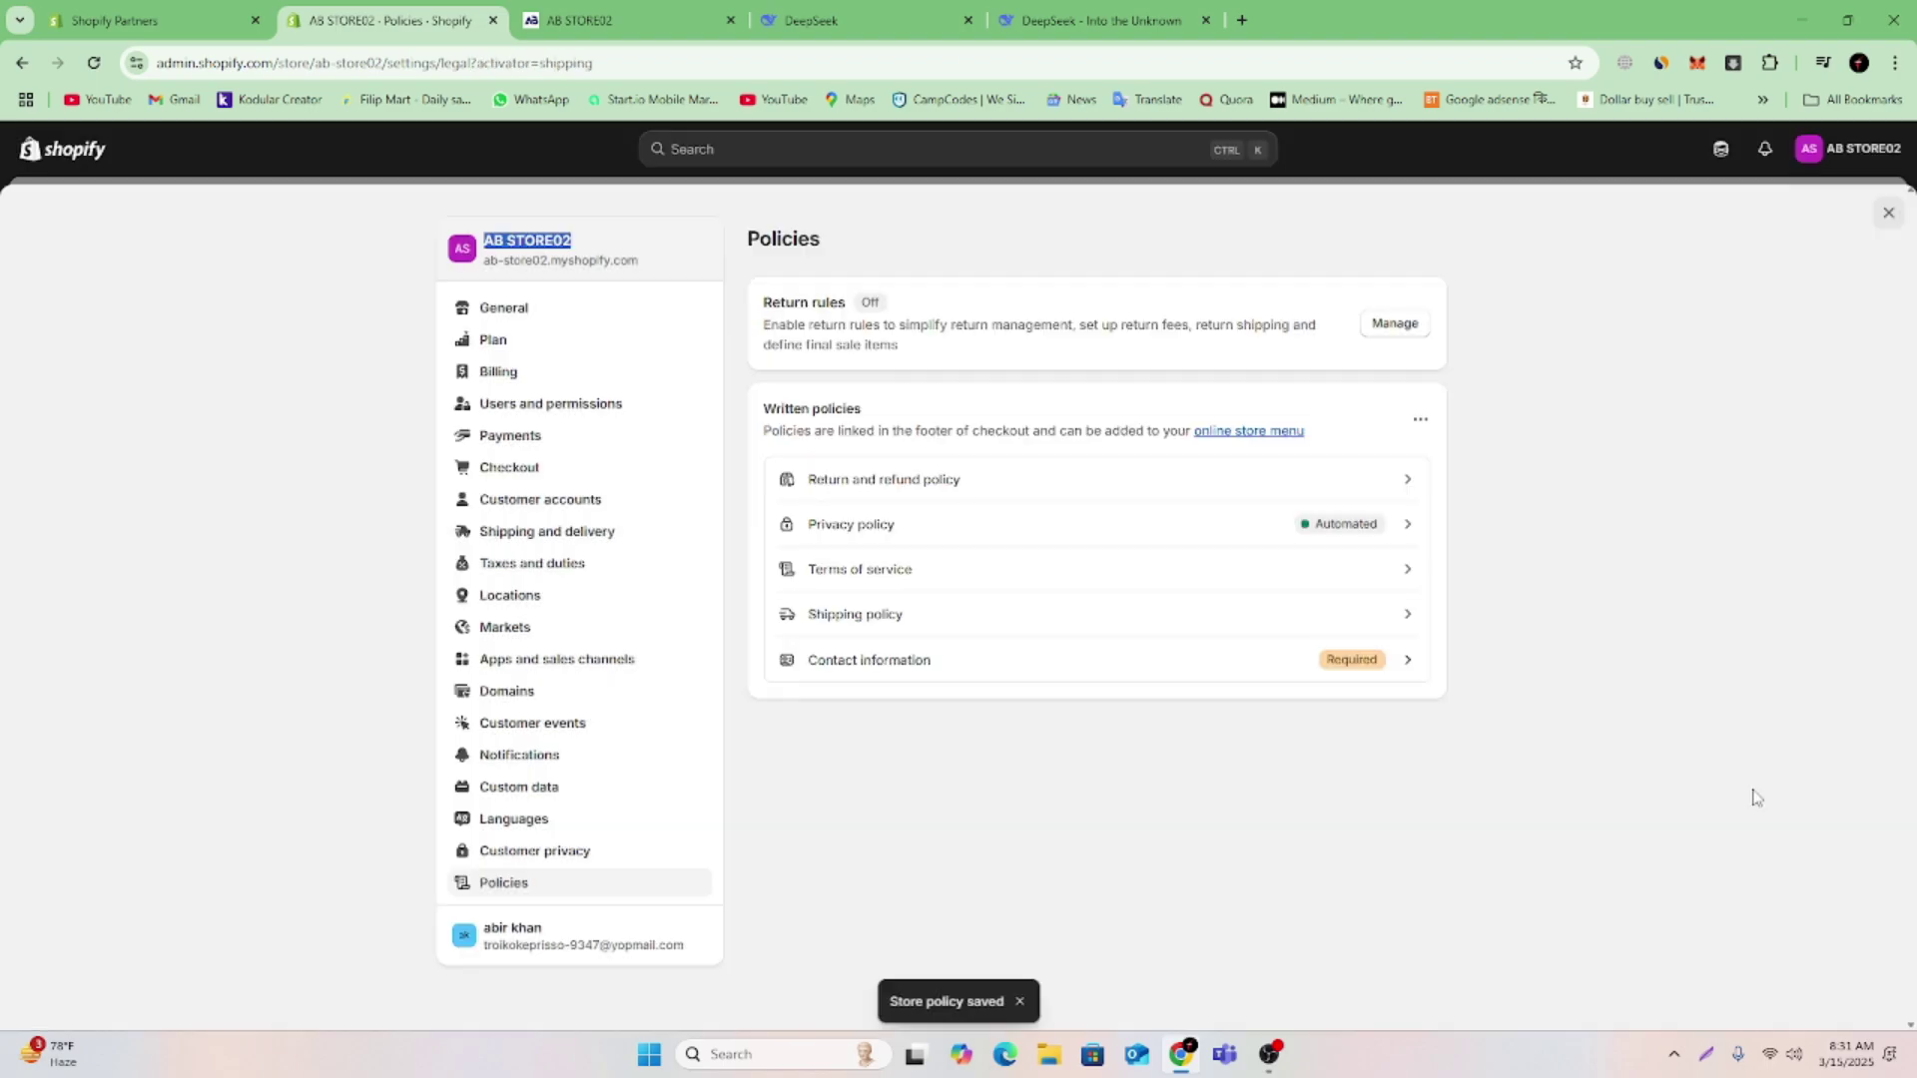
pyautogui.click(1061, 656)
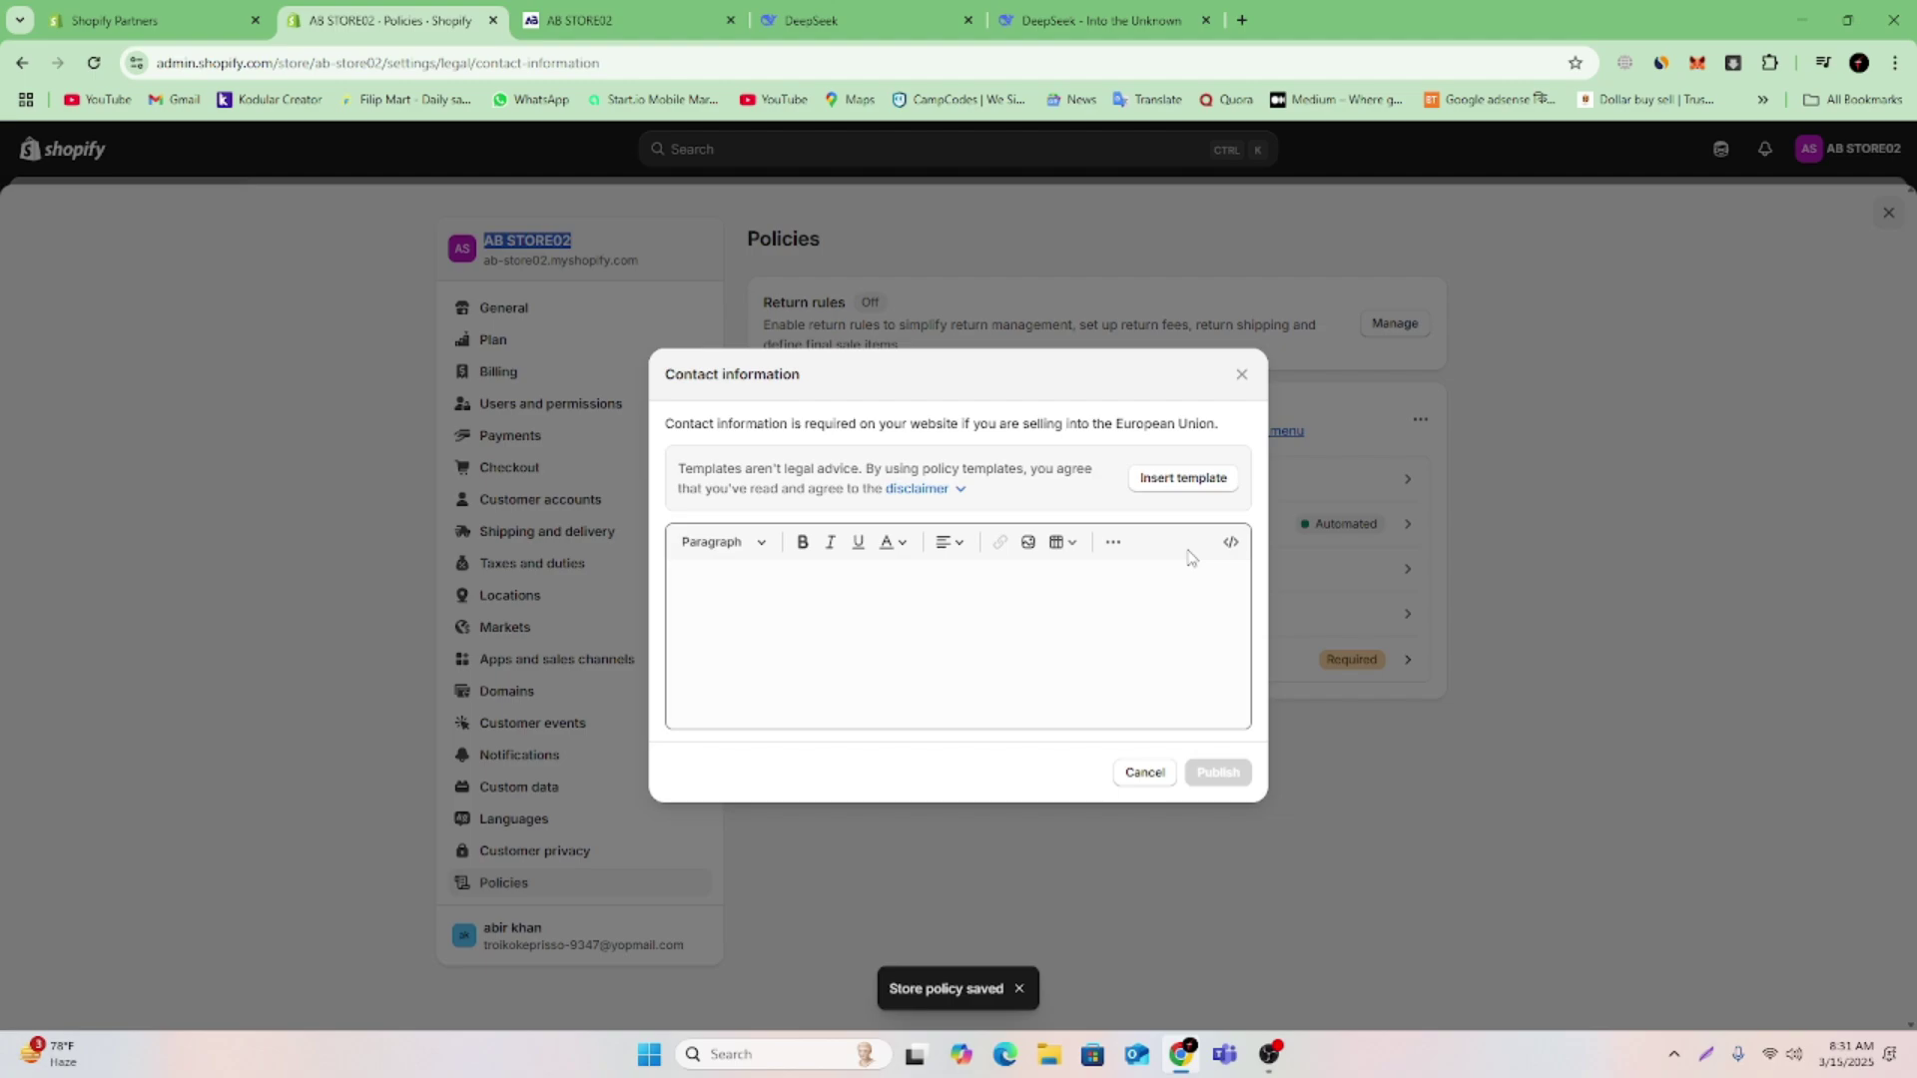
pyautogui.click(1204, 461)
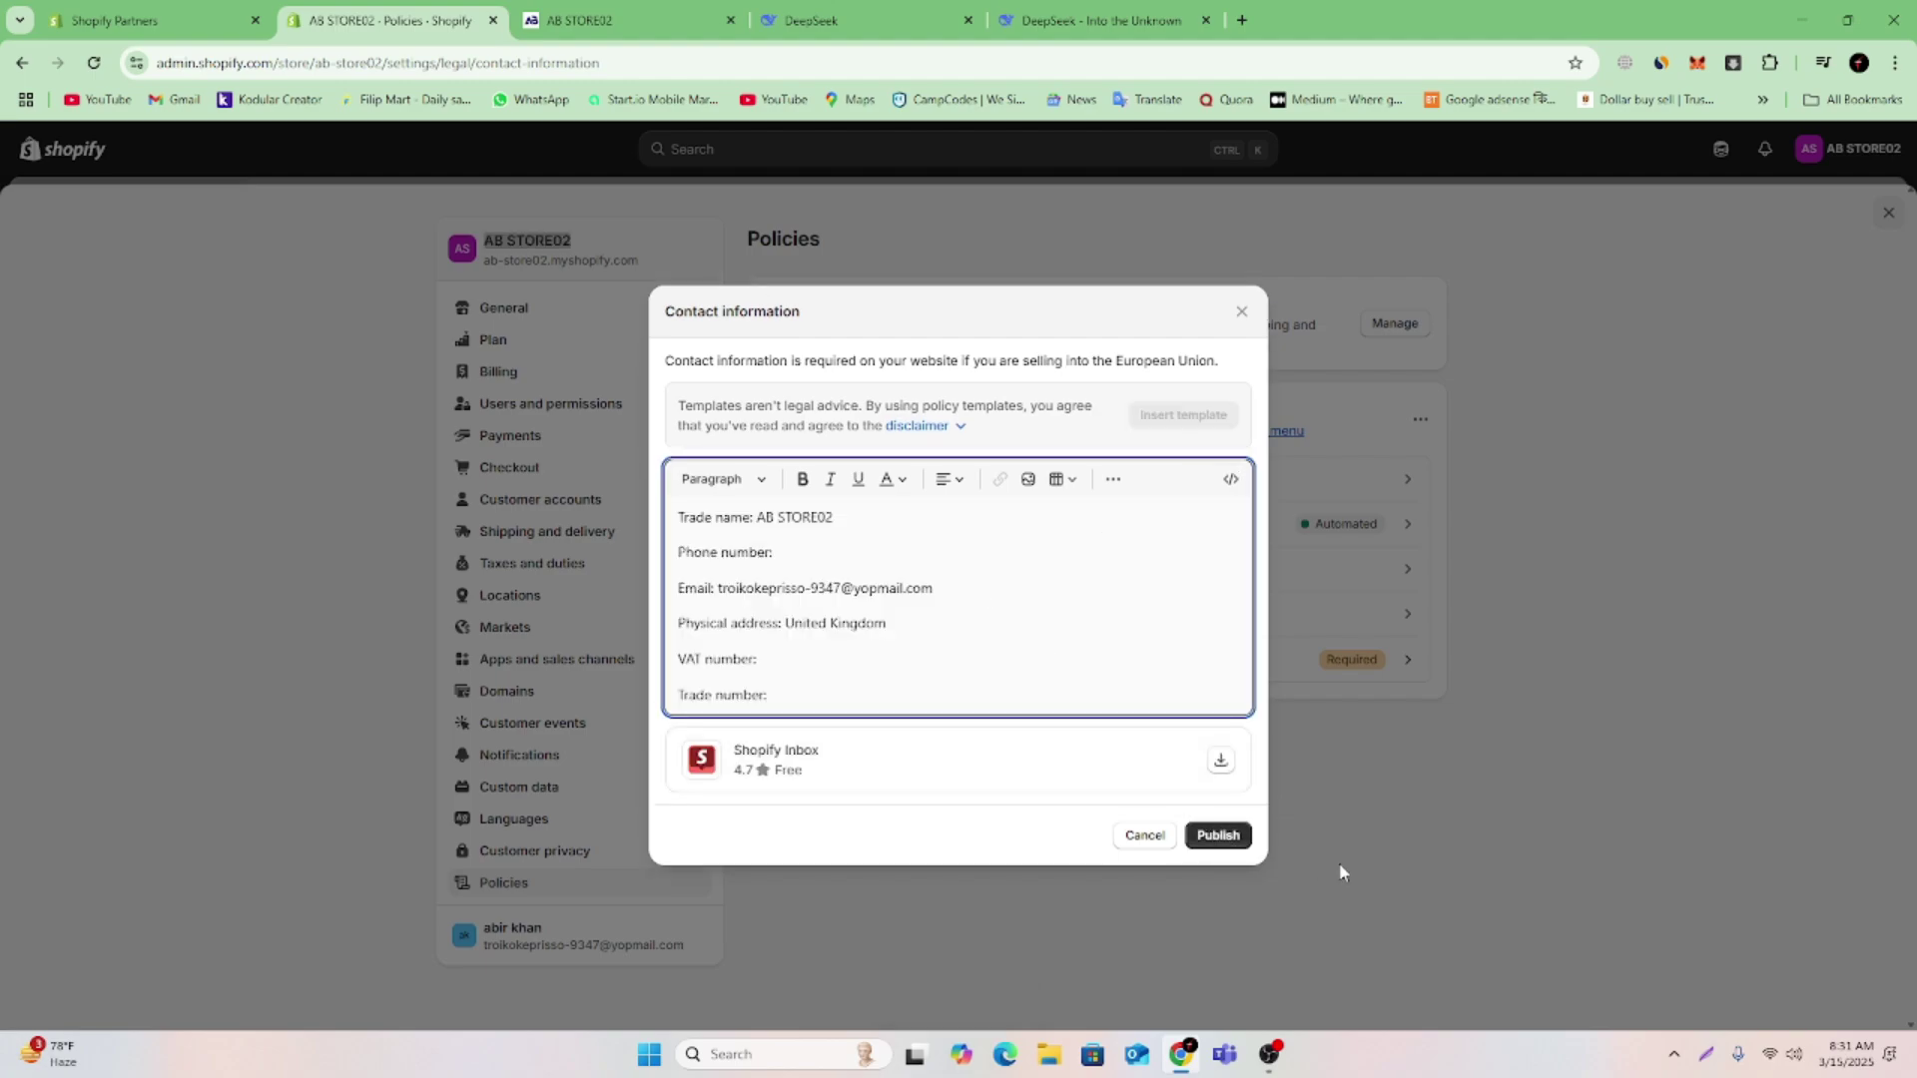
pyautogui.click(1246, 836)
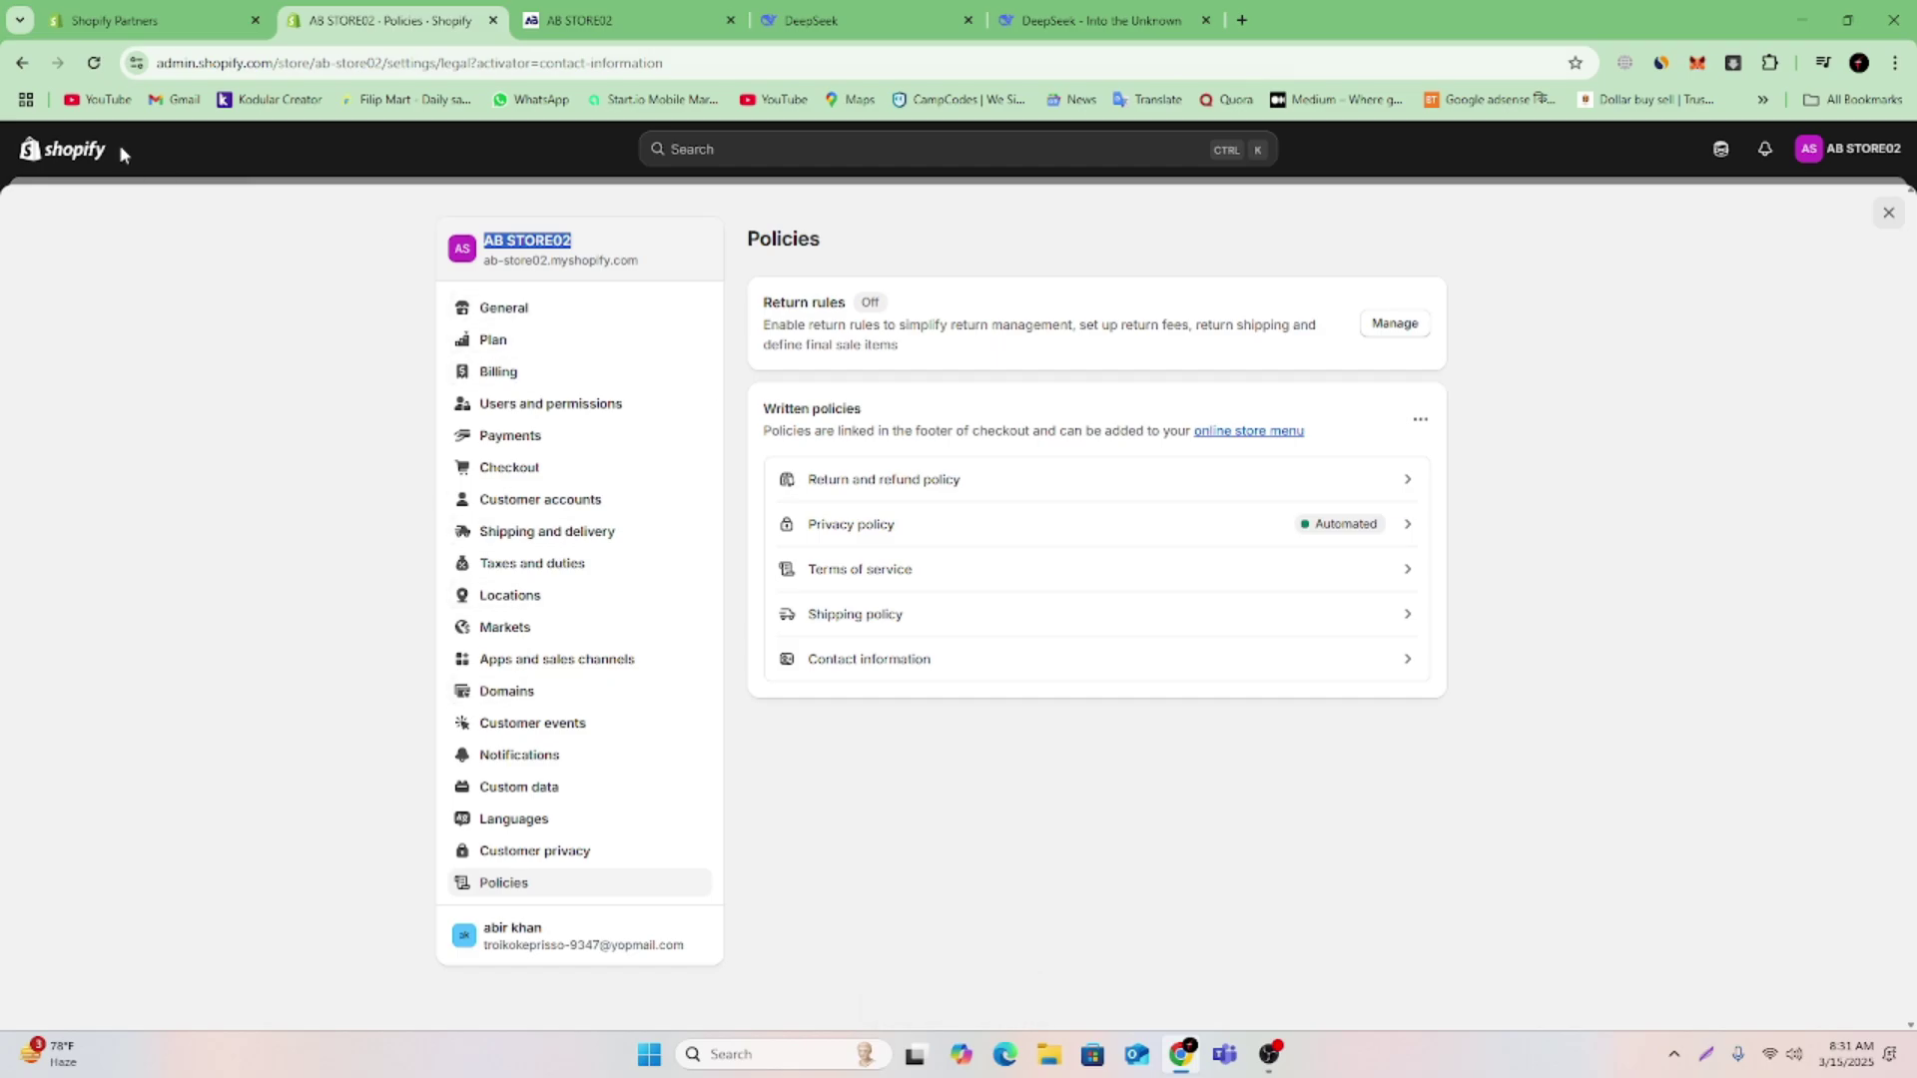
pyautogui.click(1888, 211)
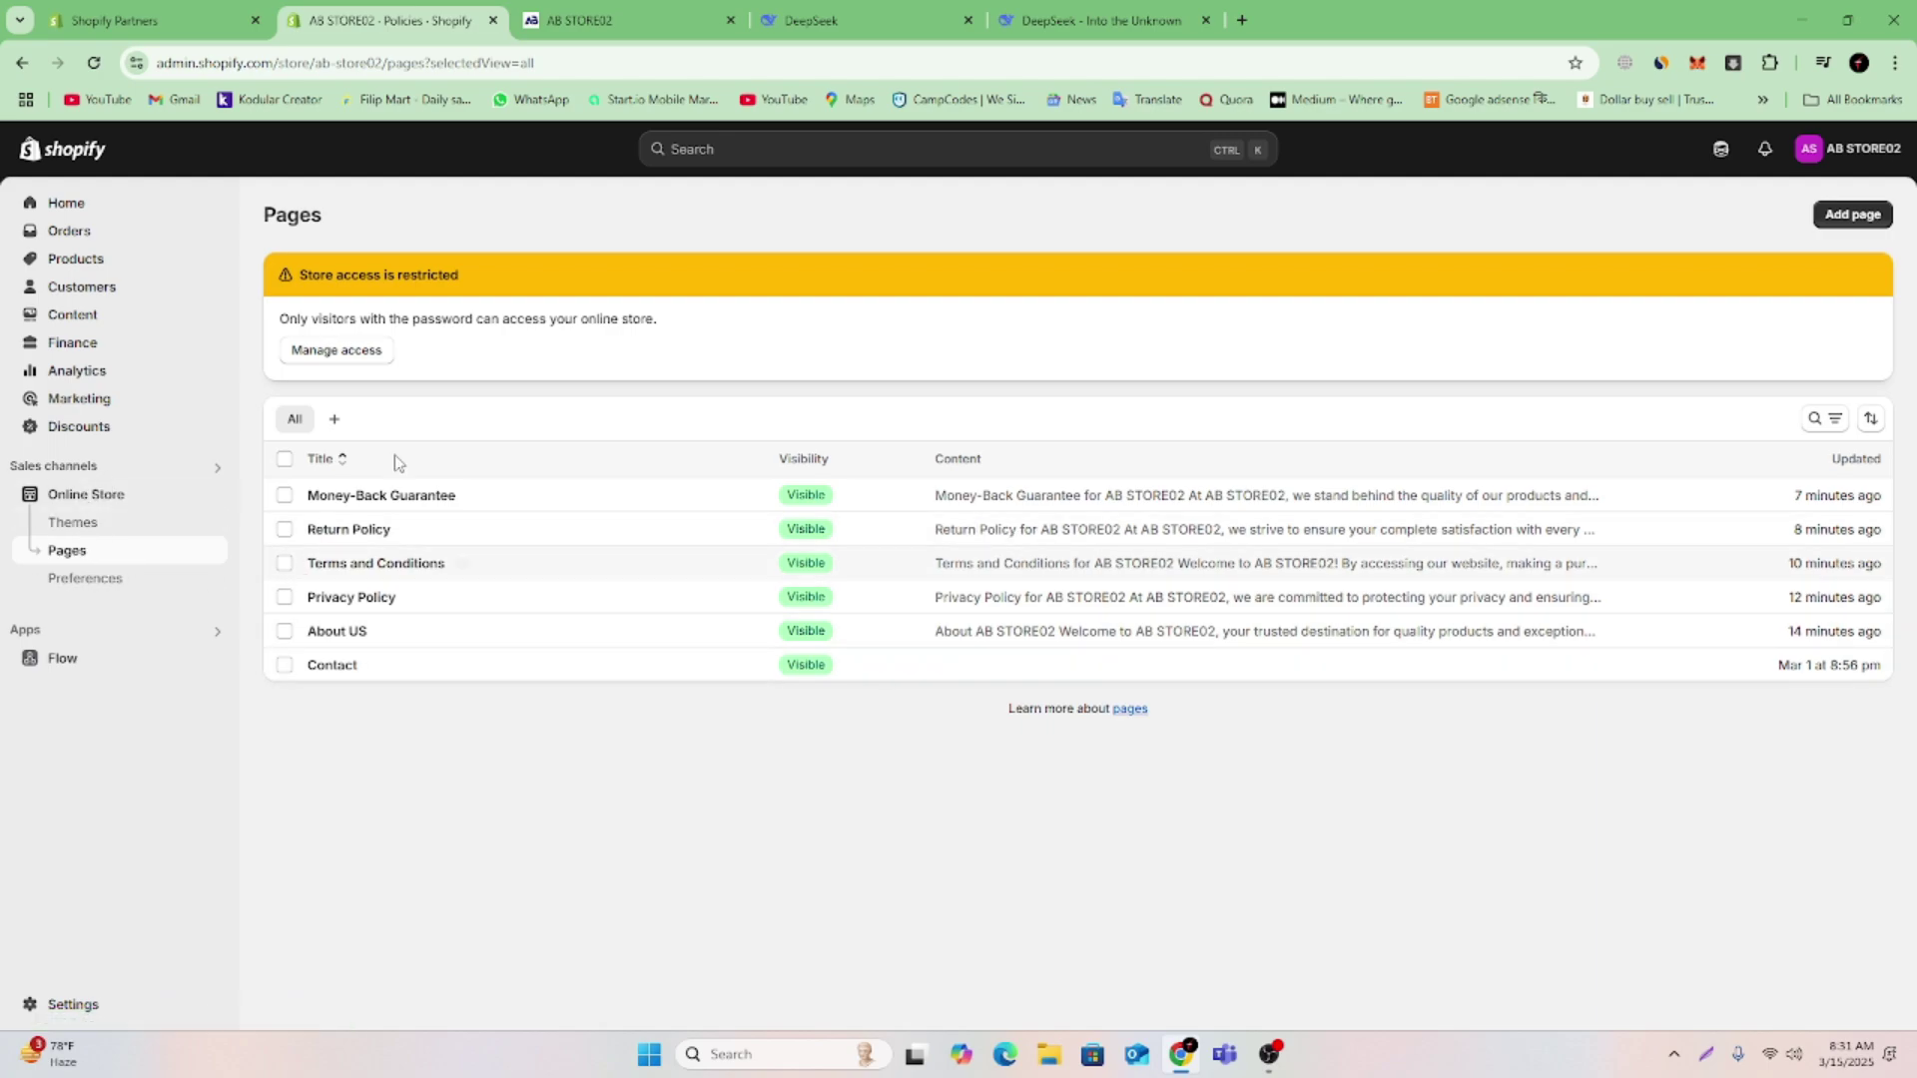
# Examine the storefront preview down to the footer's Quick links and return to the refreshed store admin
pyautogui.click(93, 62)
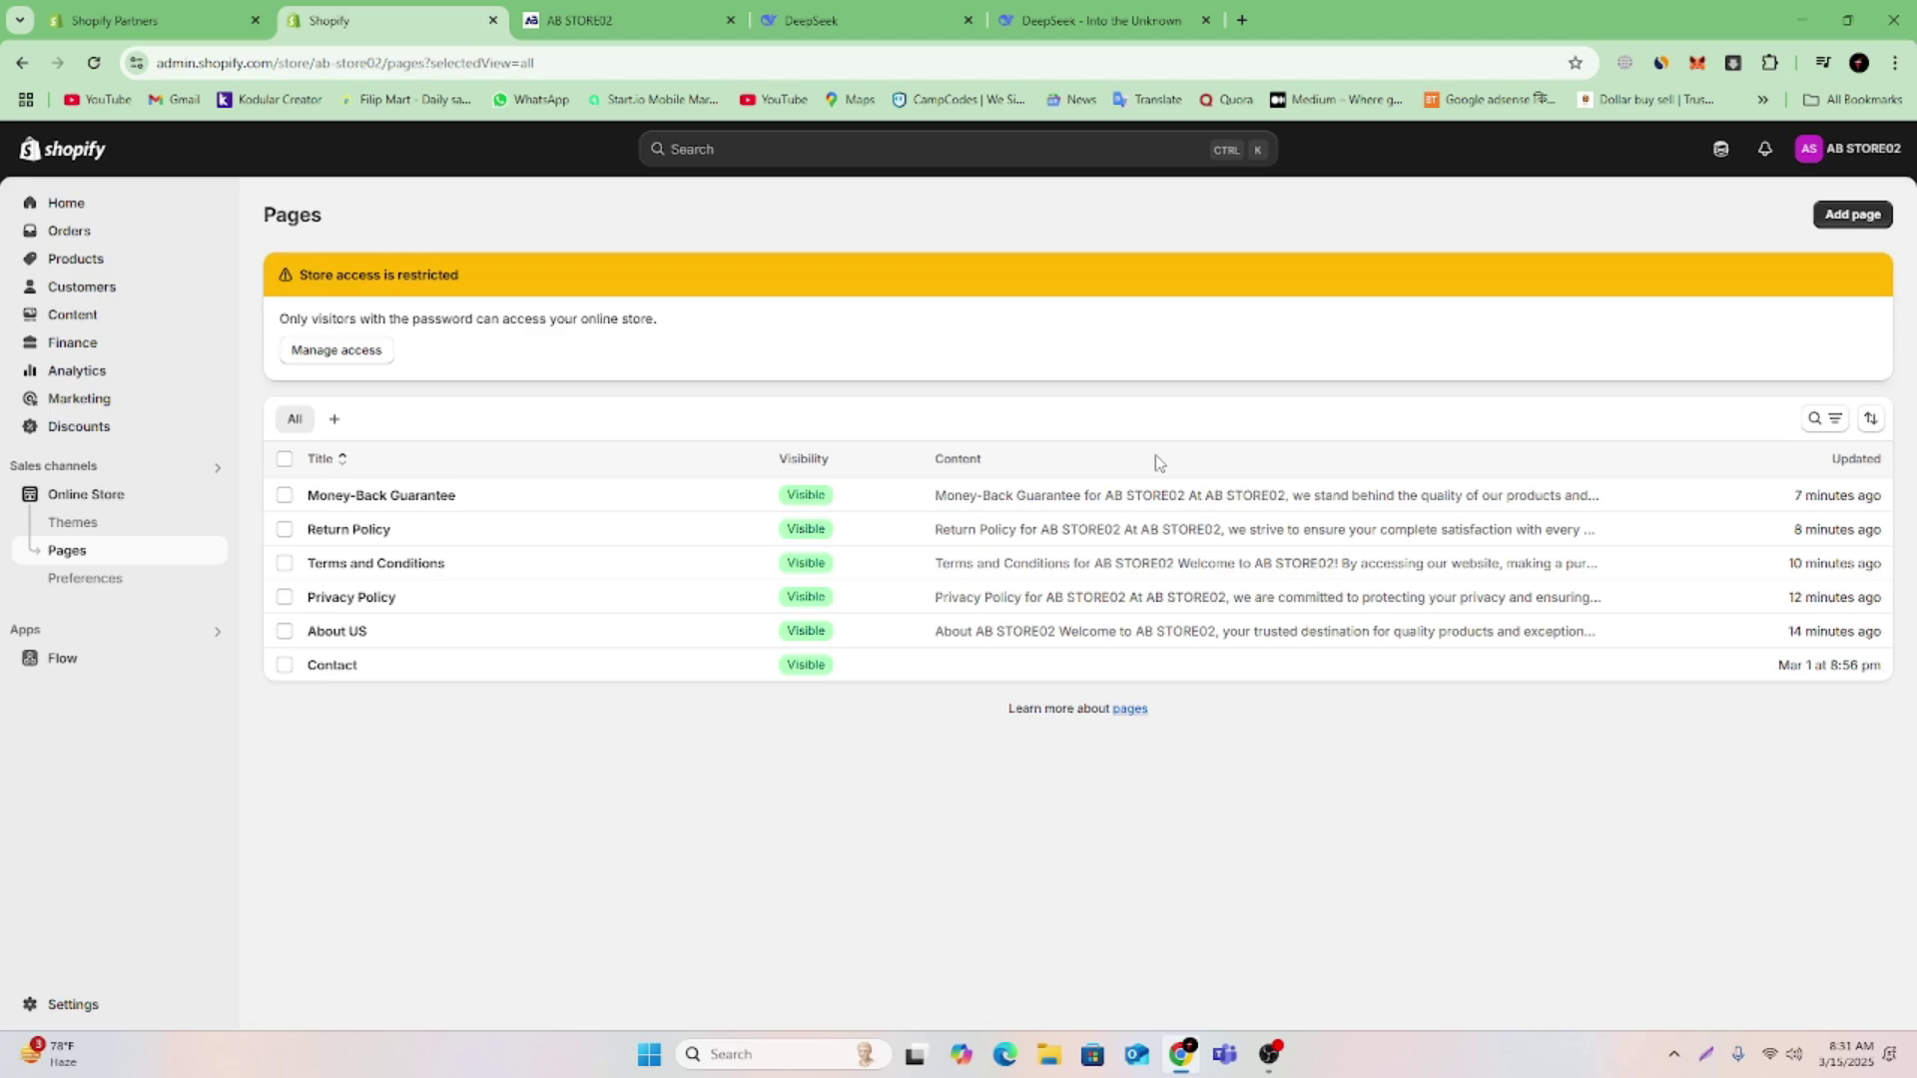
pyautogui.click(565, 20)
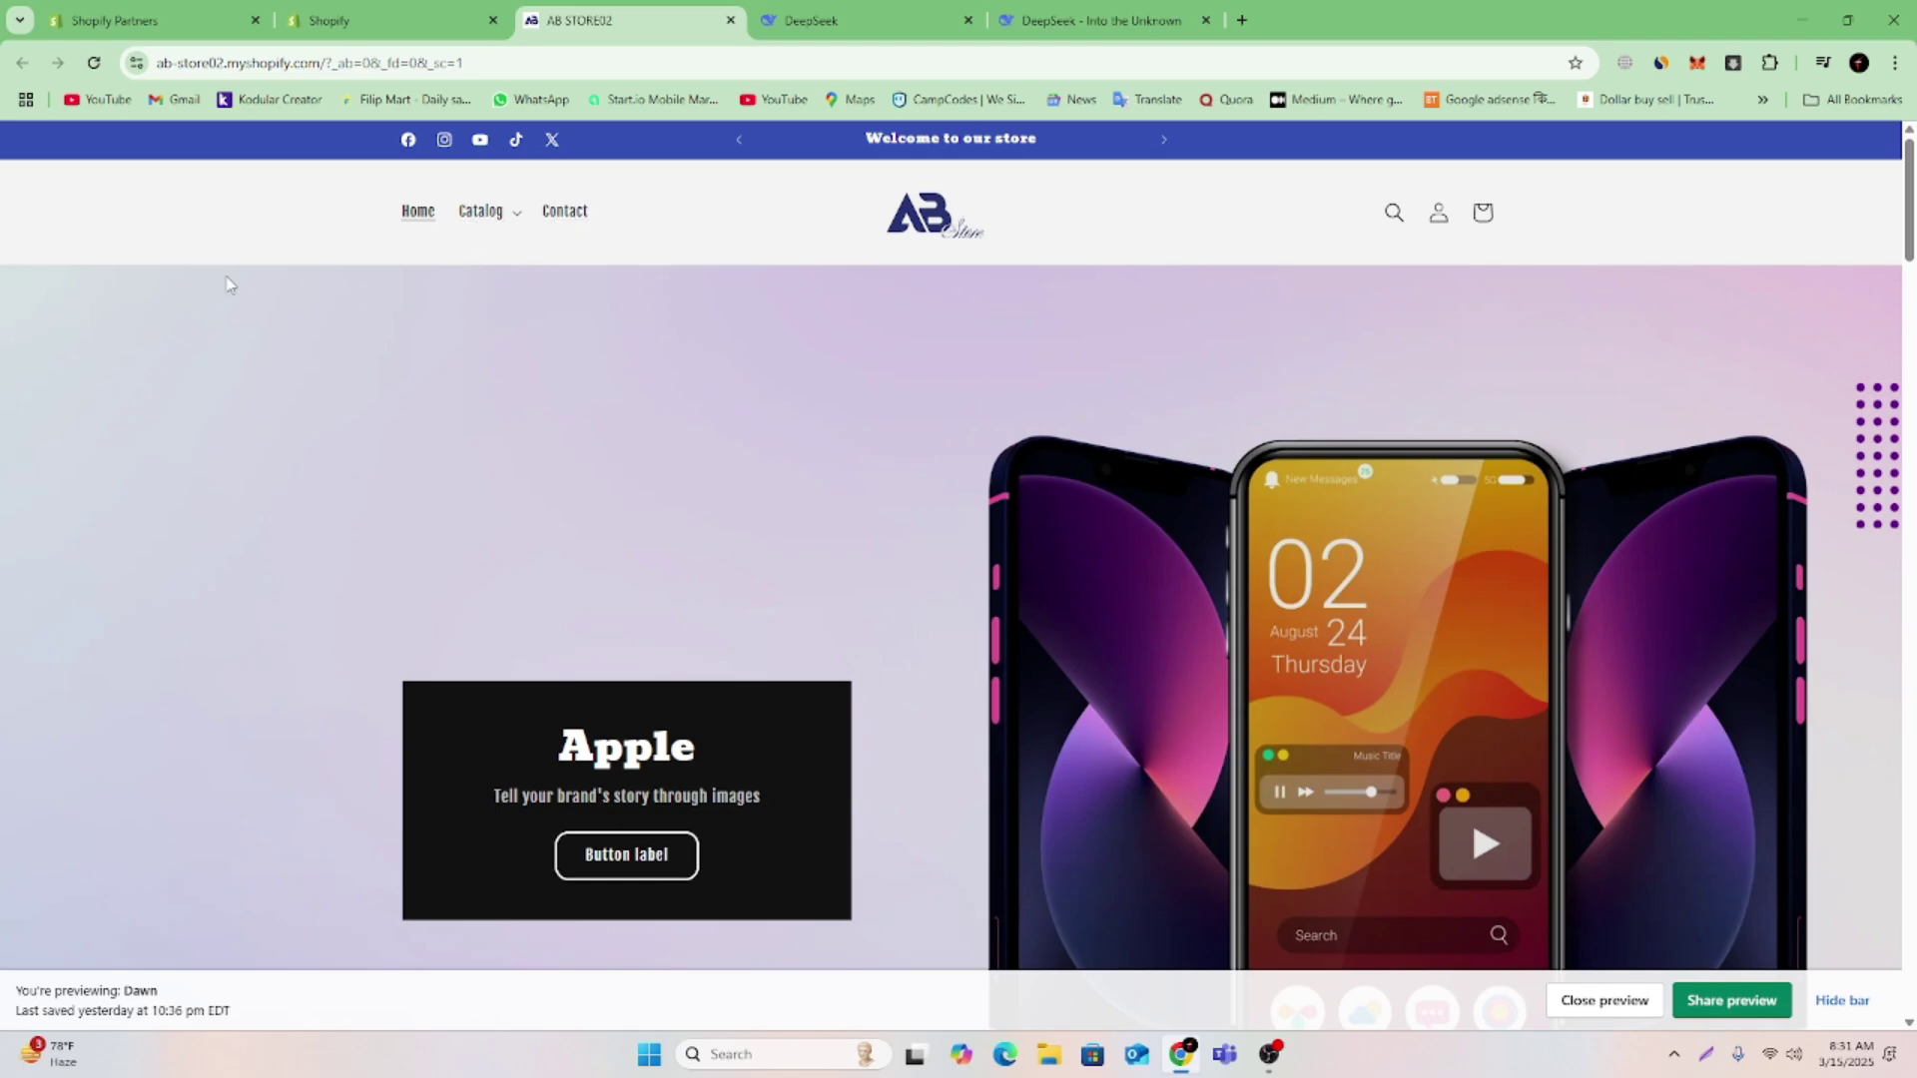
pyautogui.scroll(-15, 1609, 534)
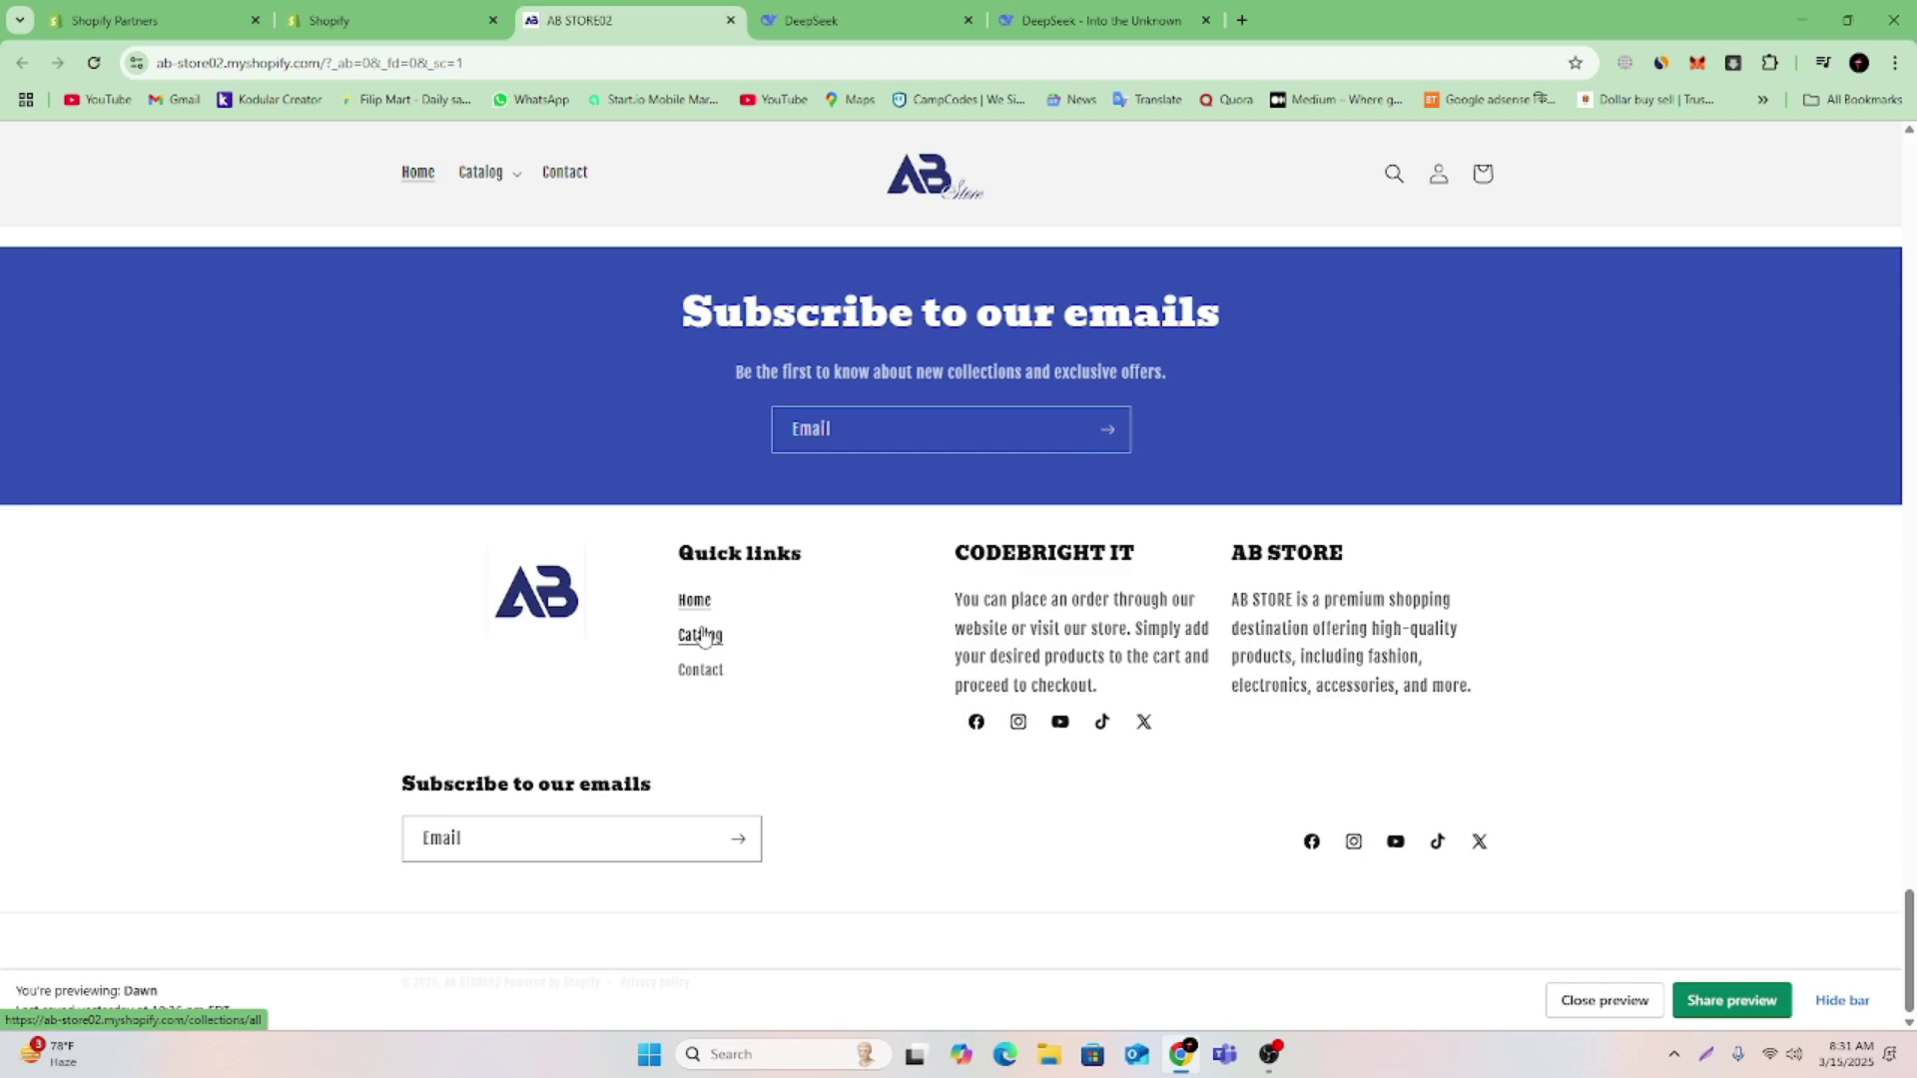
pyautogui.scroll(15, 704, 637)
pyautogui.click(390, 30)
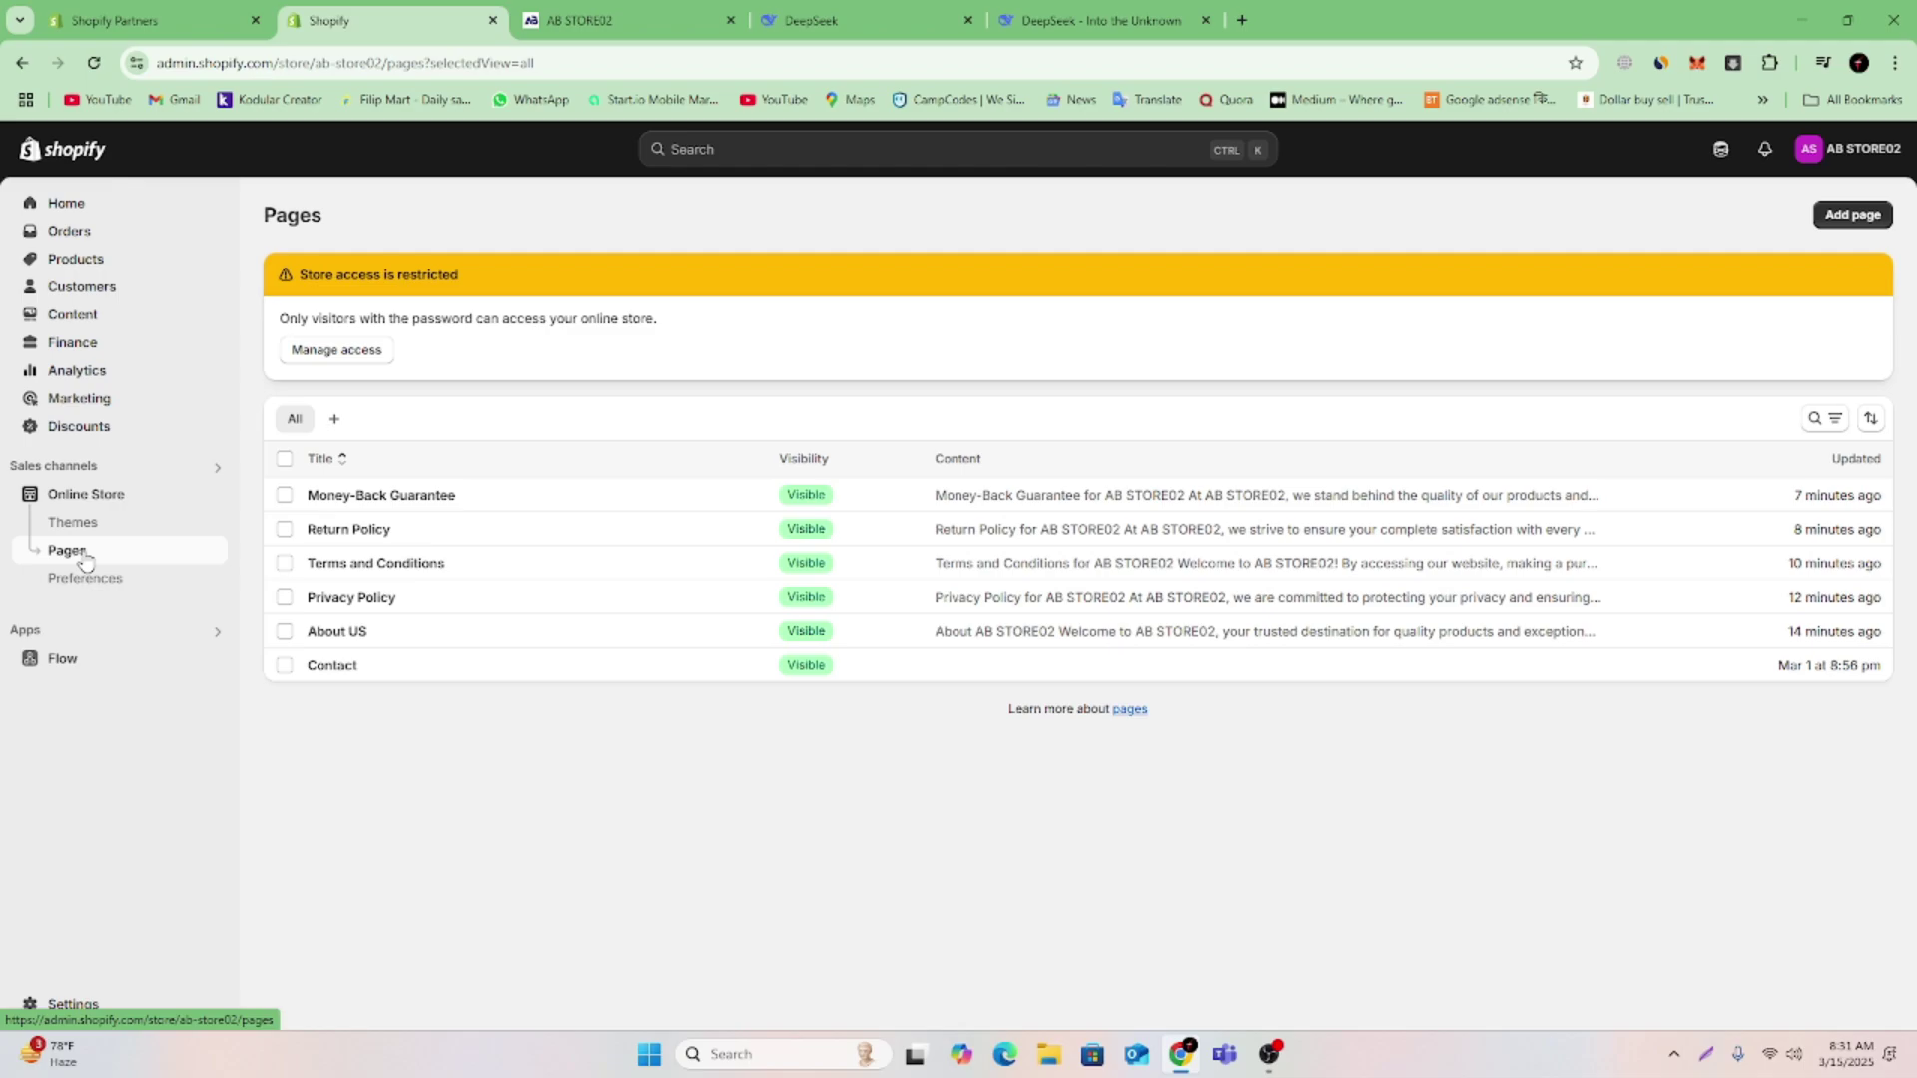
# Open the store's Footer menu for editing
pyautogui.click(115, 289)
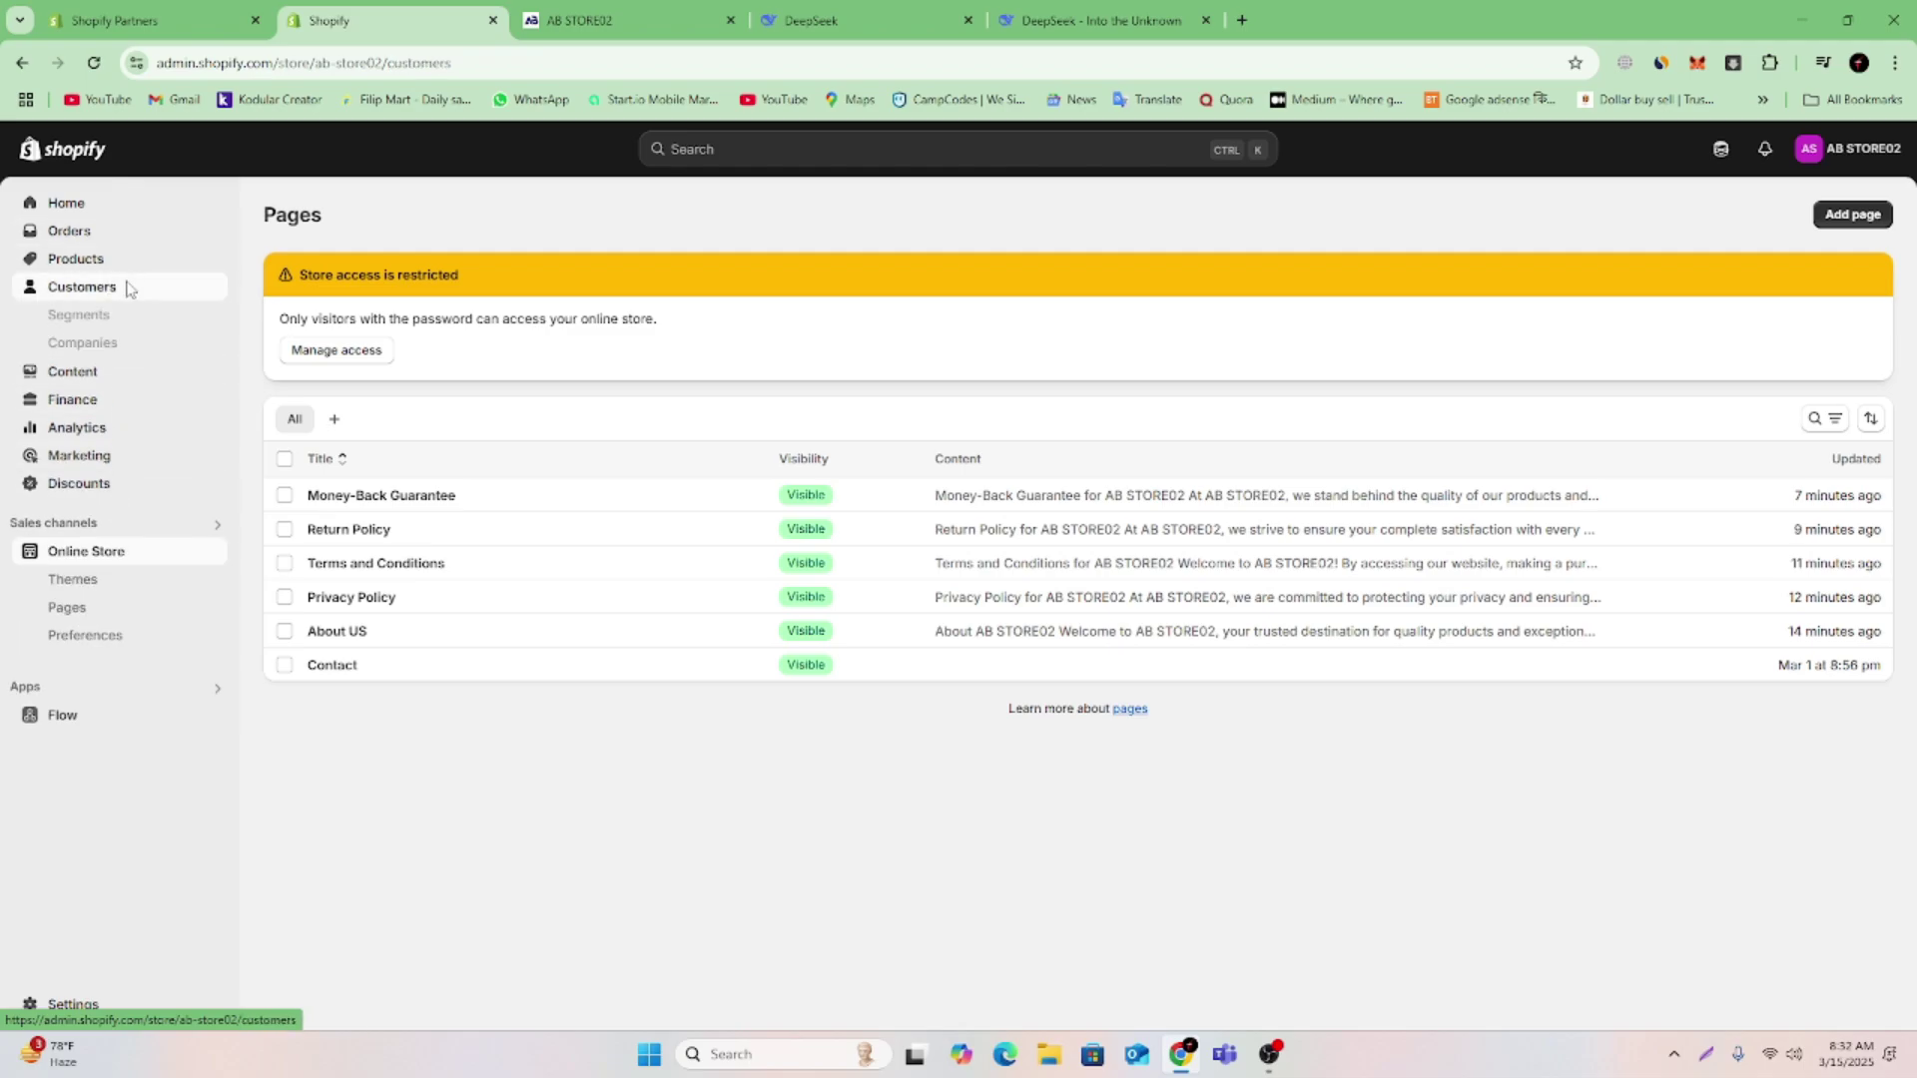
pyautogui.click(102, 379)
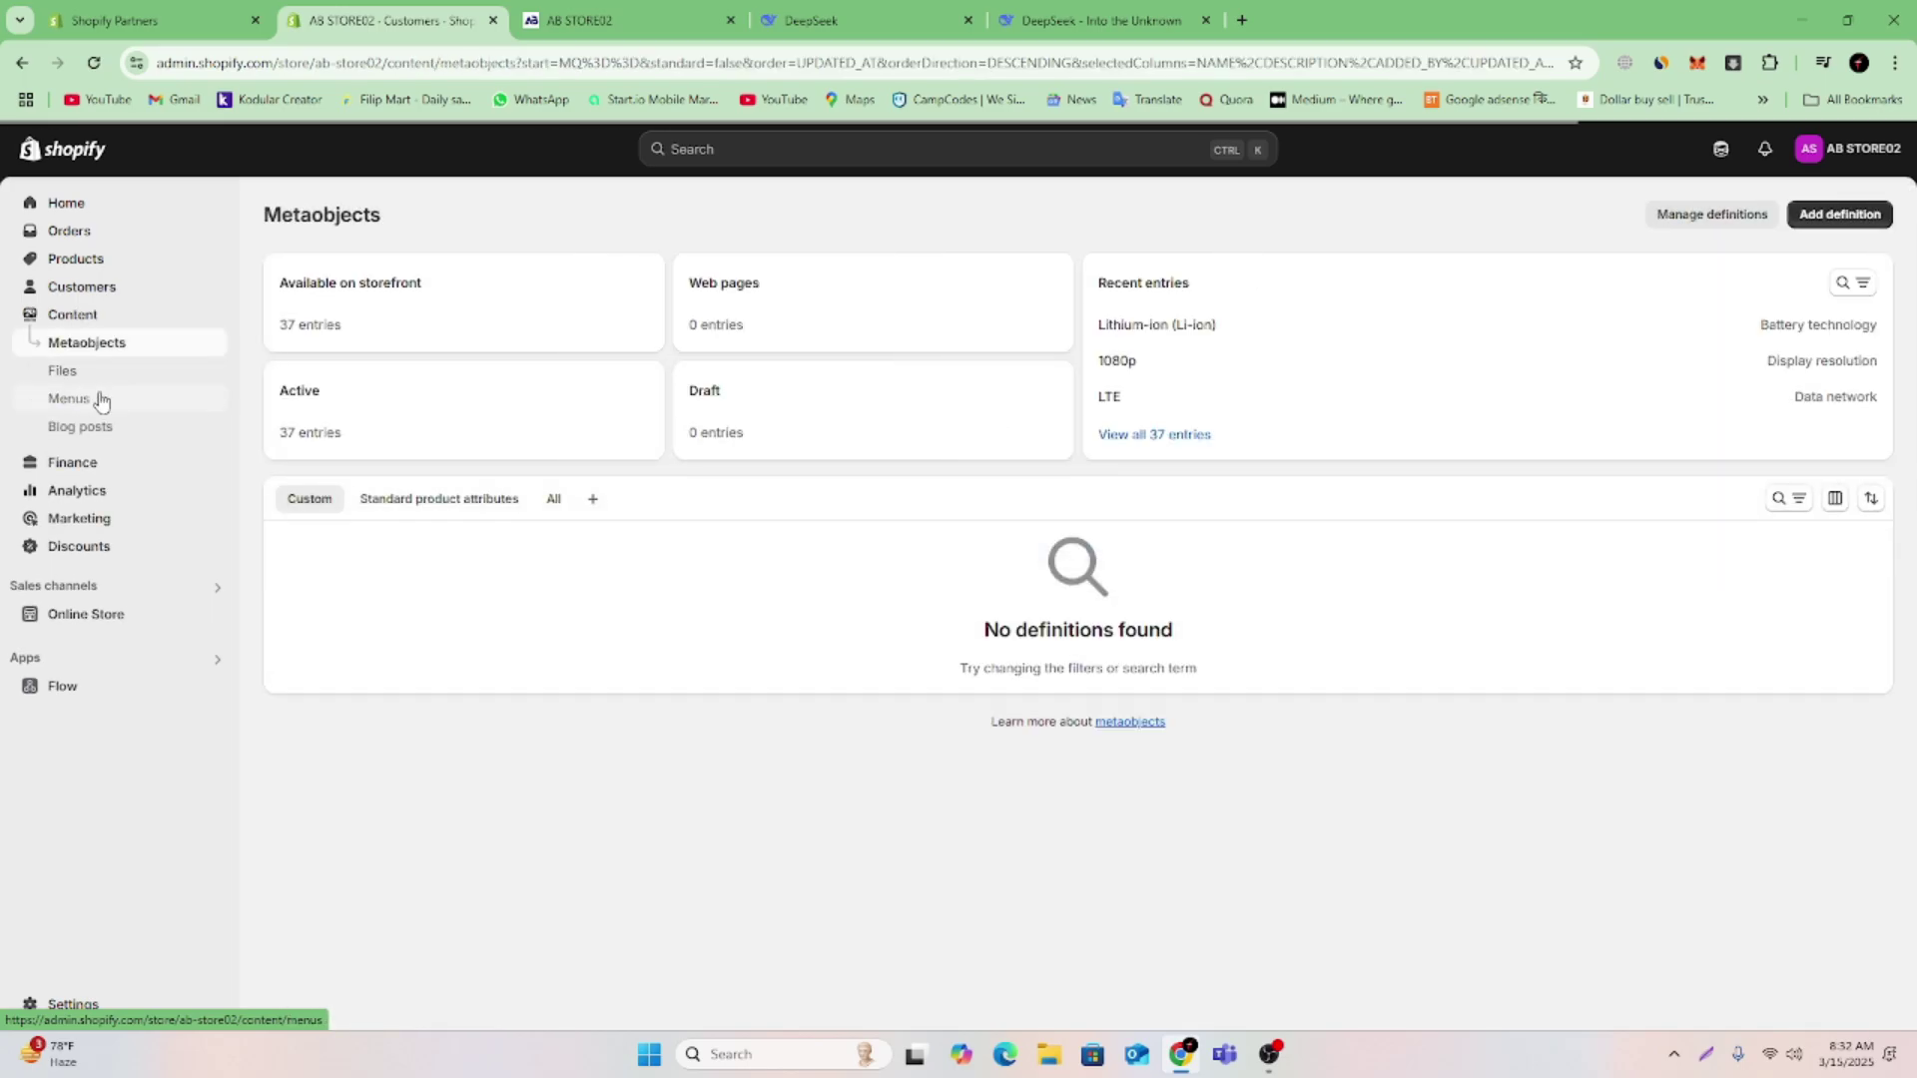
pyautogui.click(94, 401)
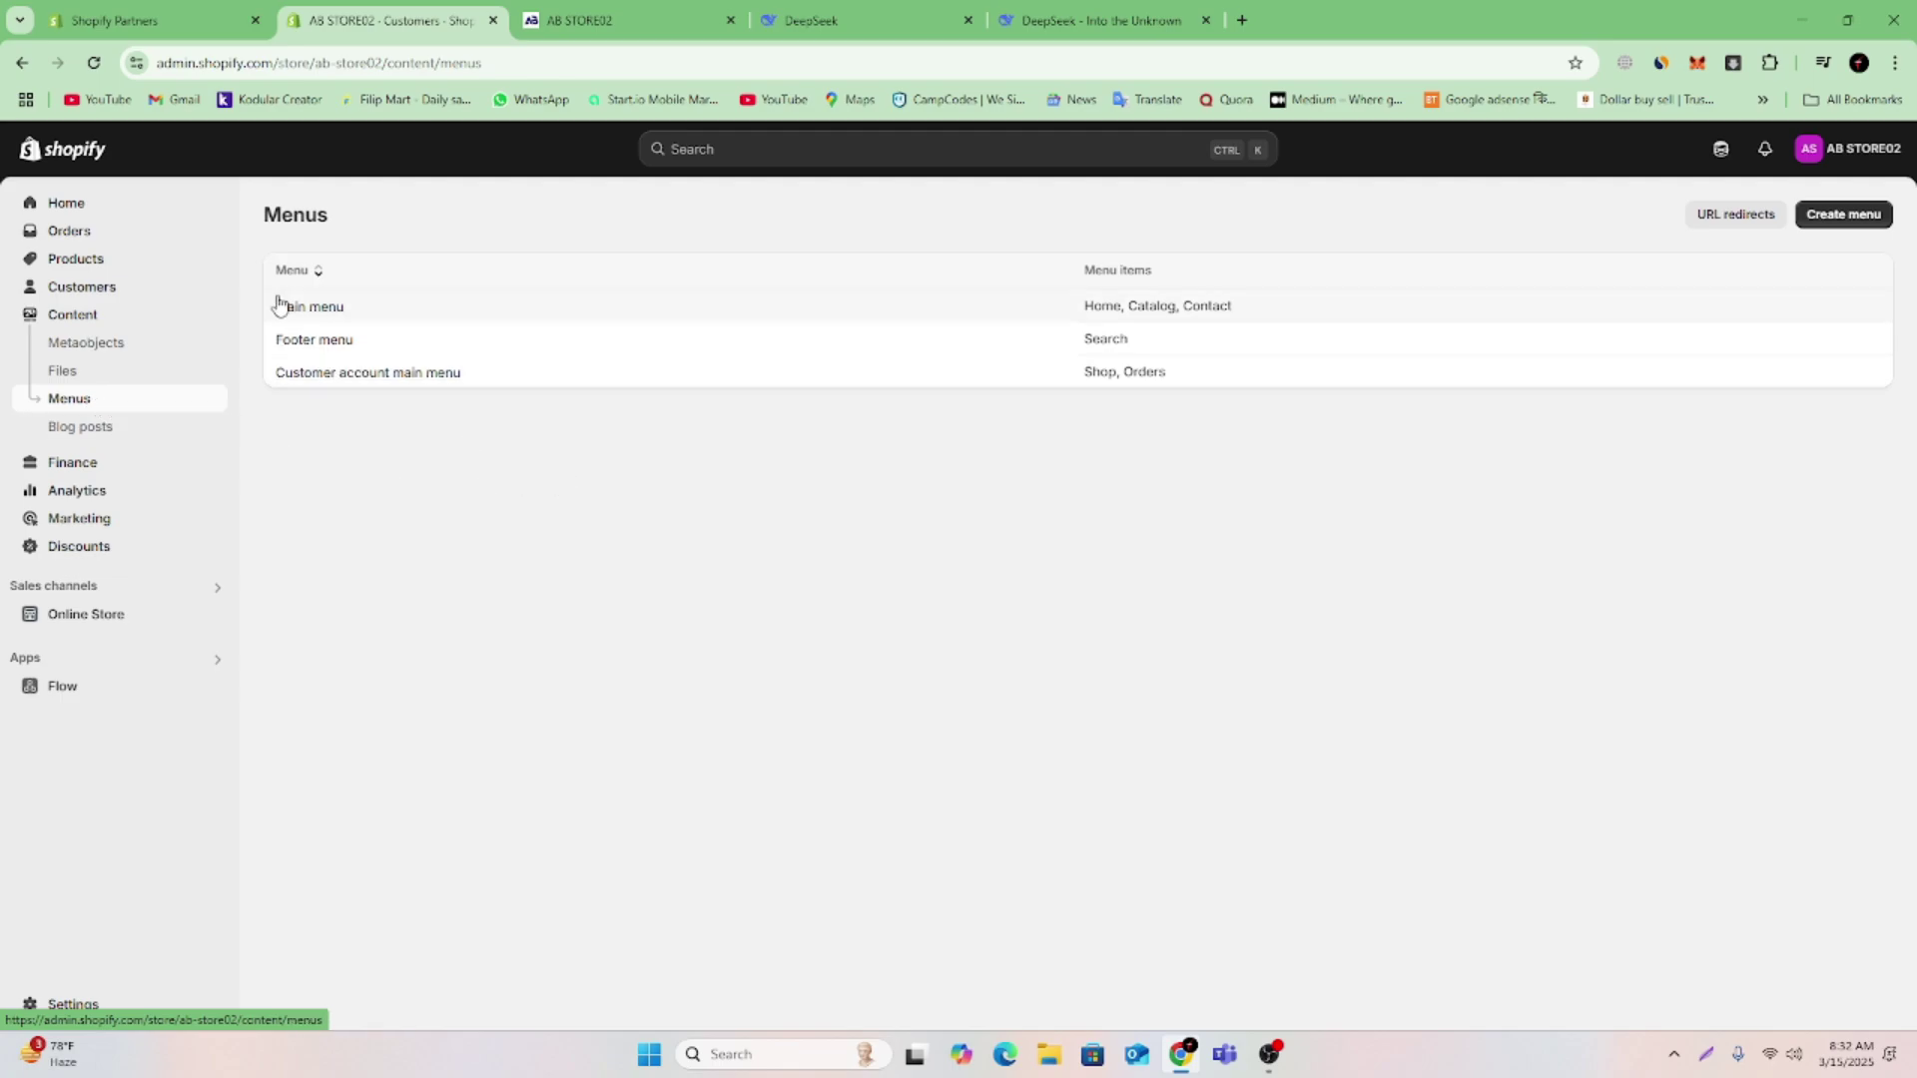
pyautogui.click(380, 352)
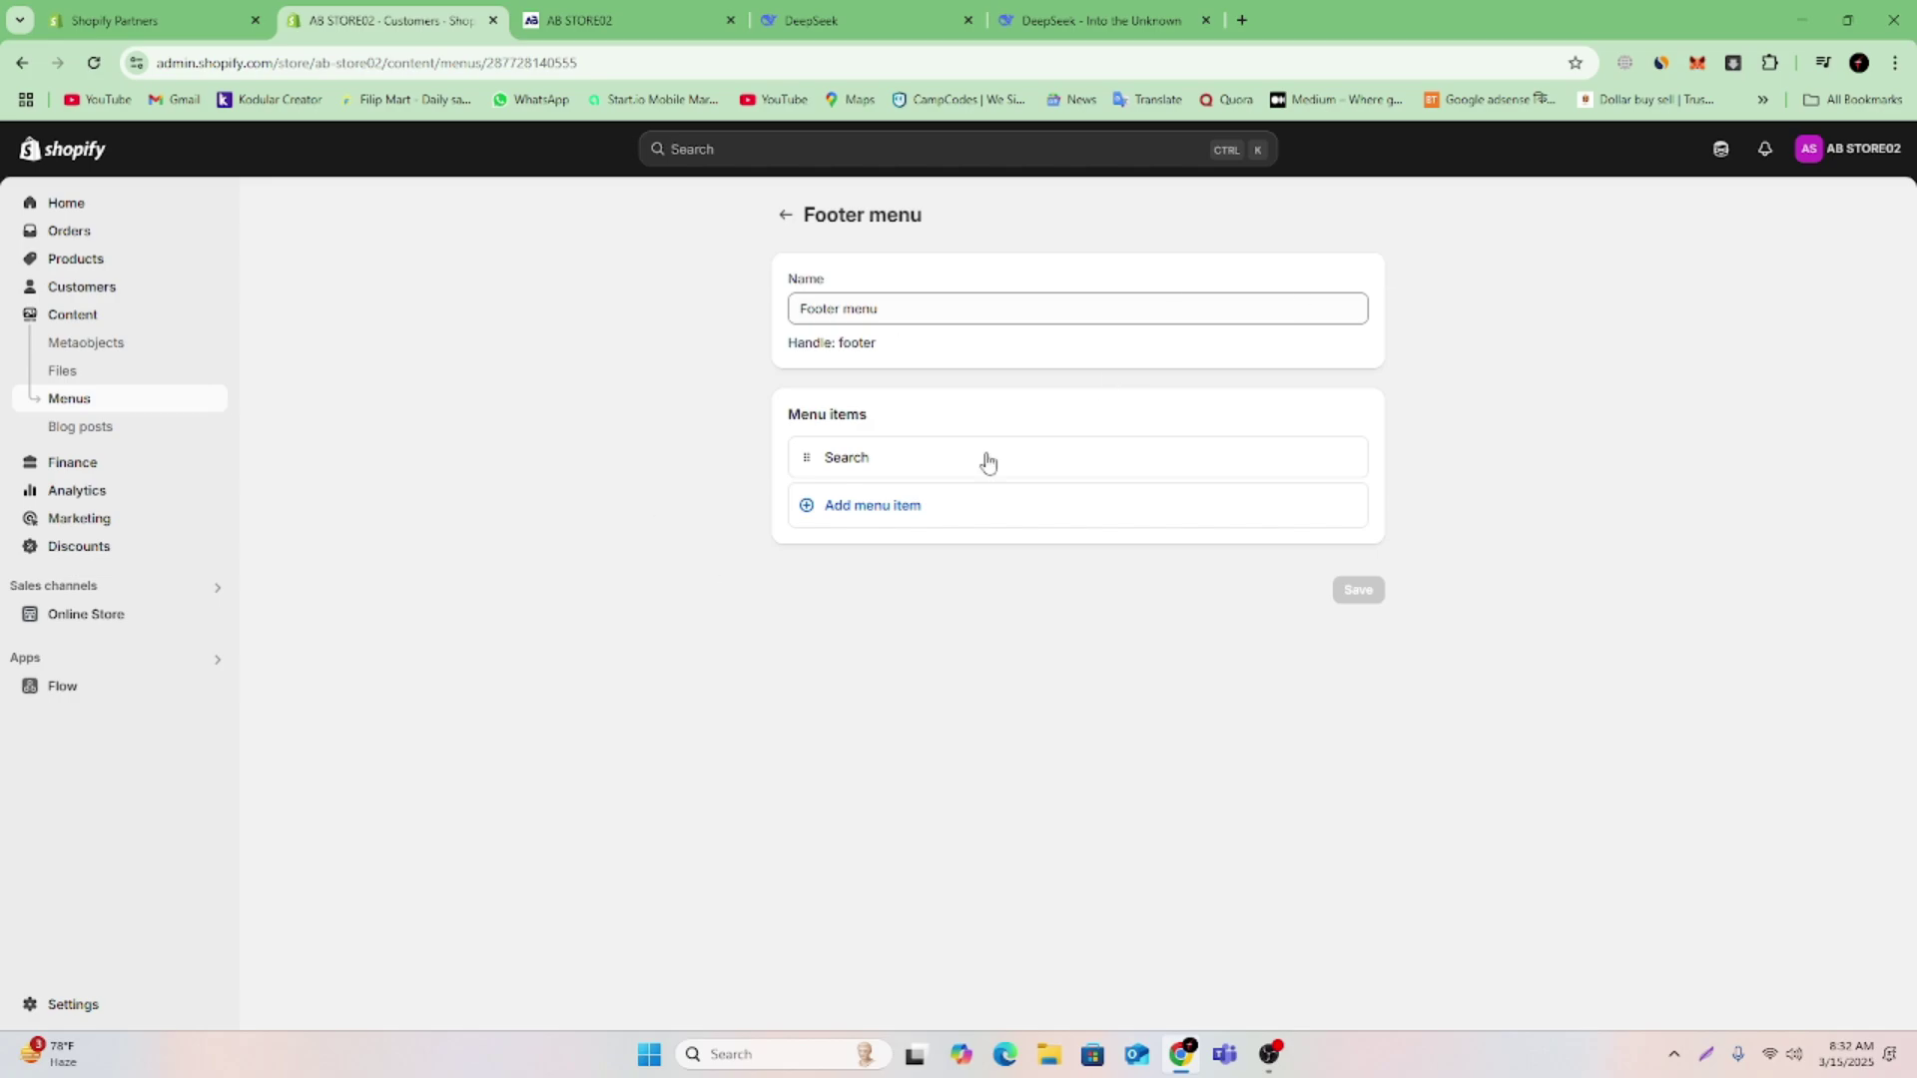
# Add an "About US" item to the footer menu, linked to the About US page
pyautogui.click(804, 508)
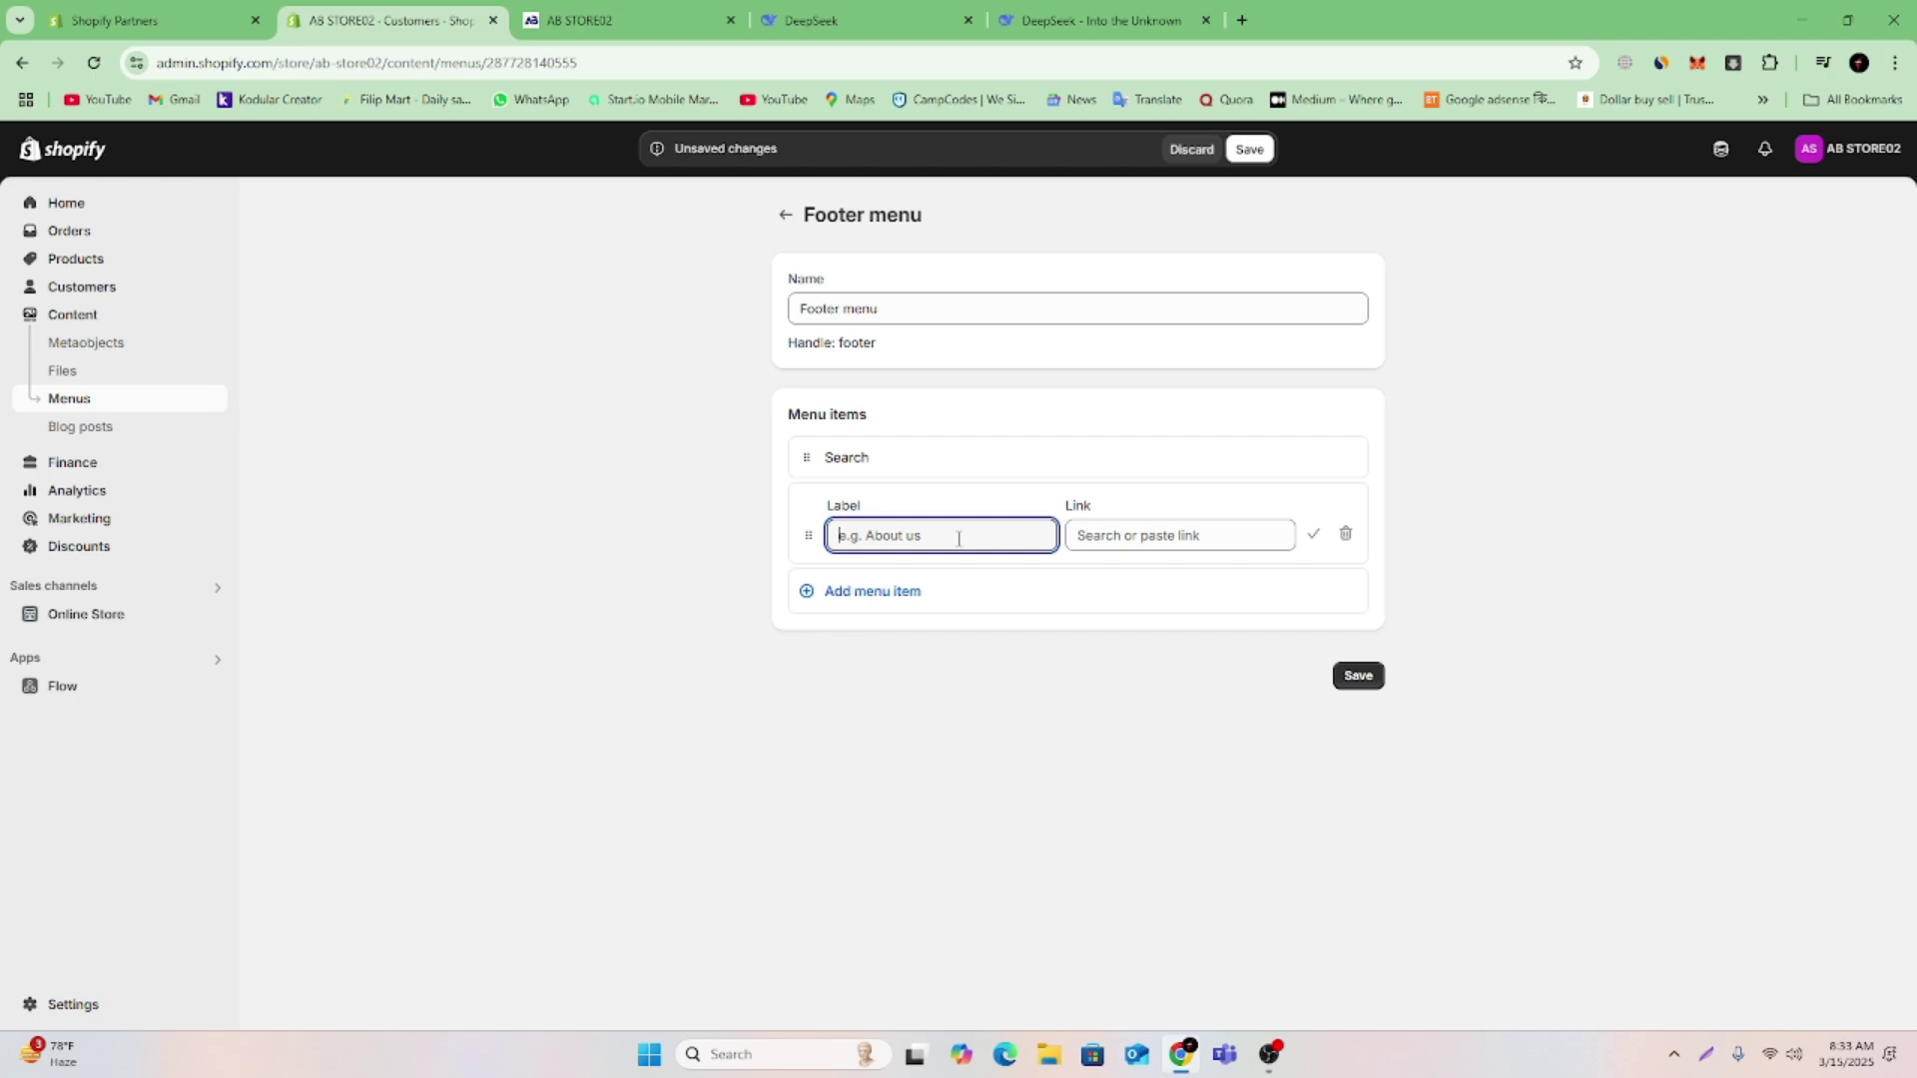
pyautogui.click(1146, 536)
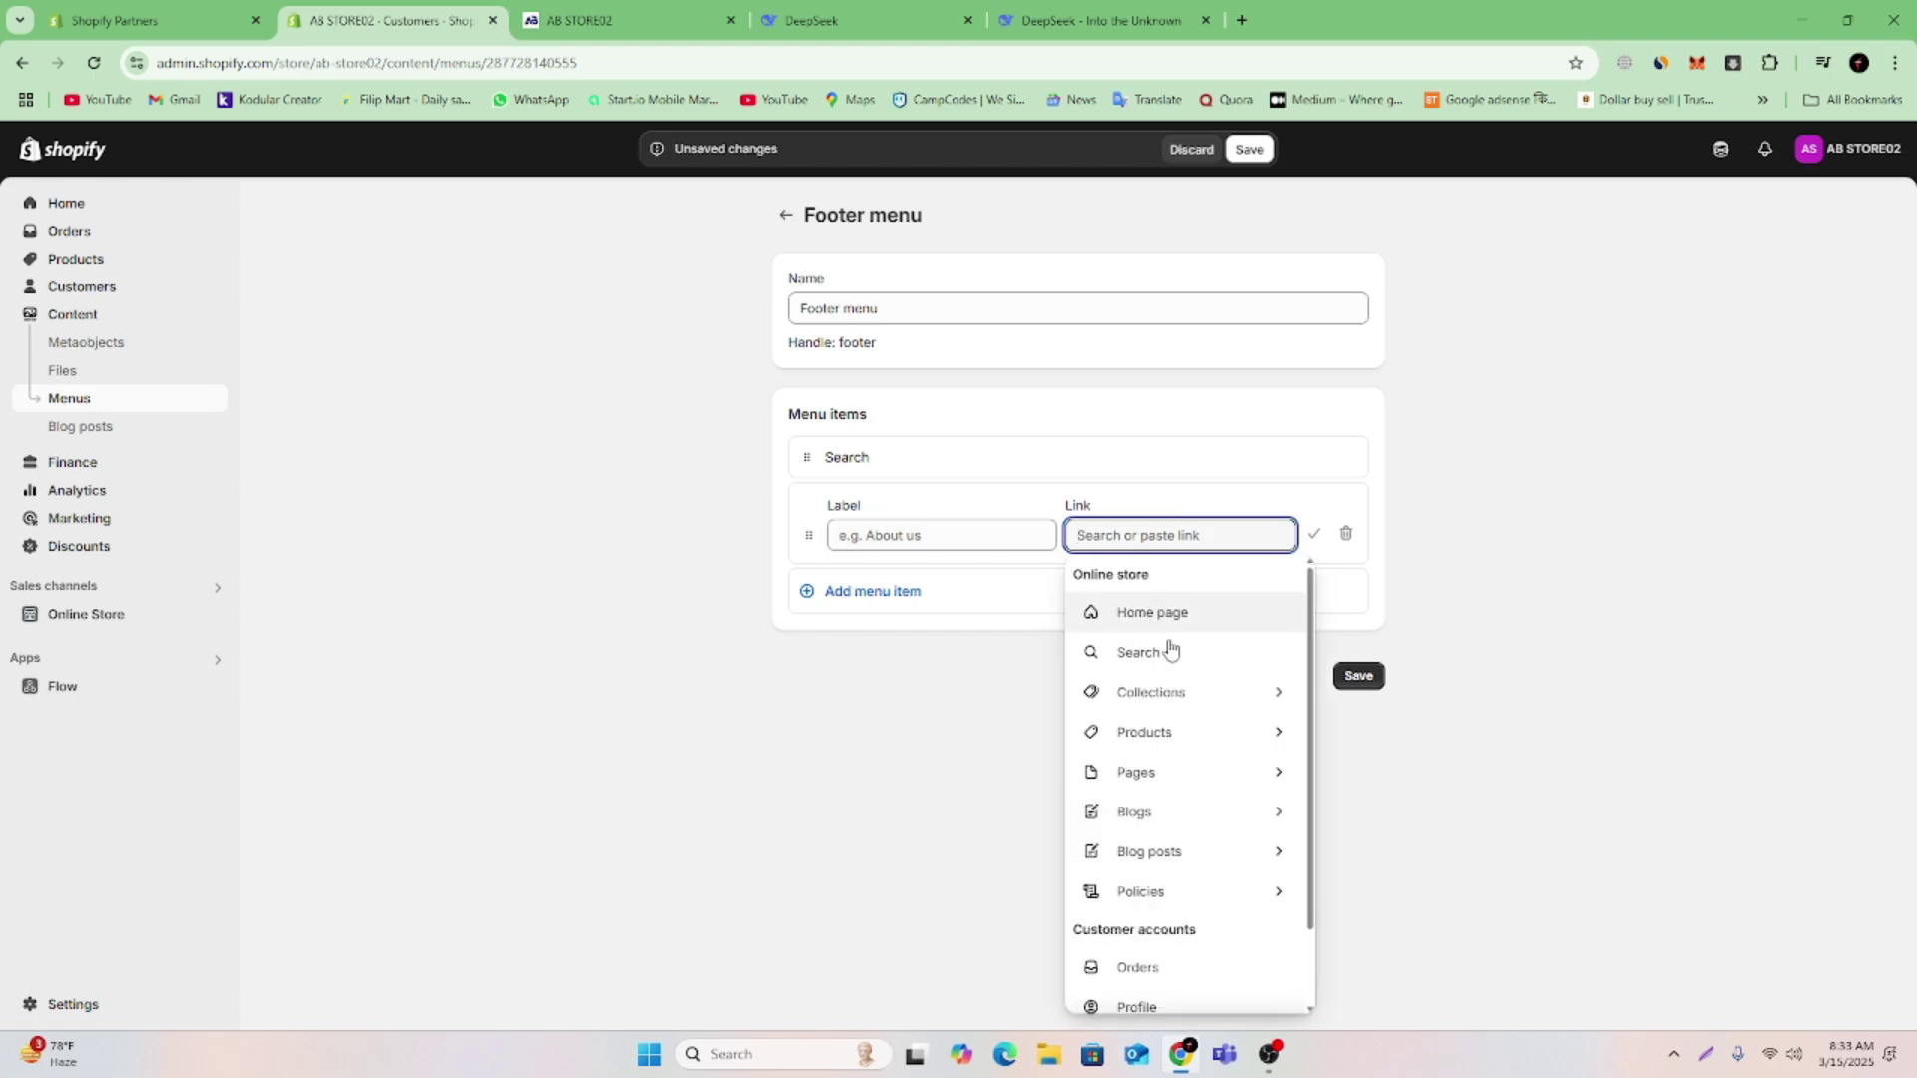
pyautogui.click(1199, 774)
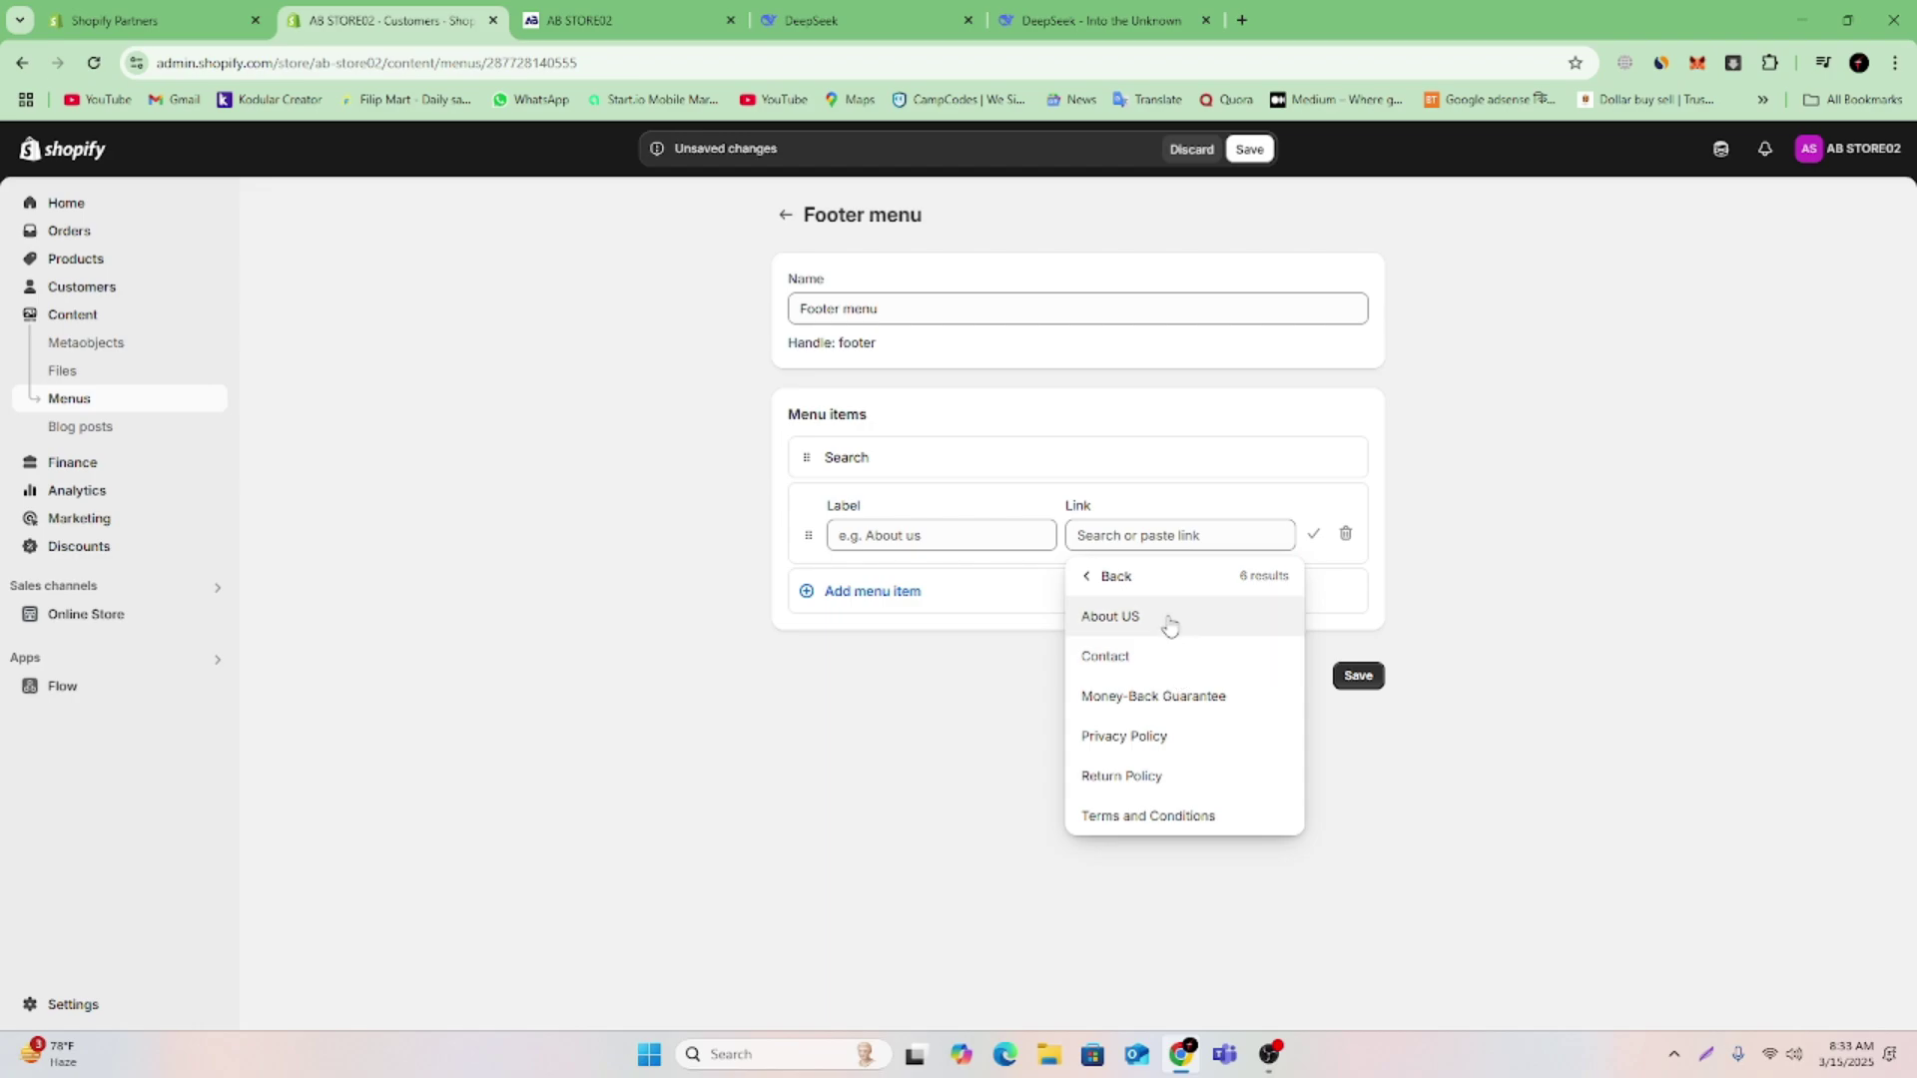
pyautogui.click(1170, 621)
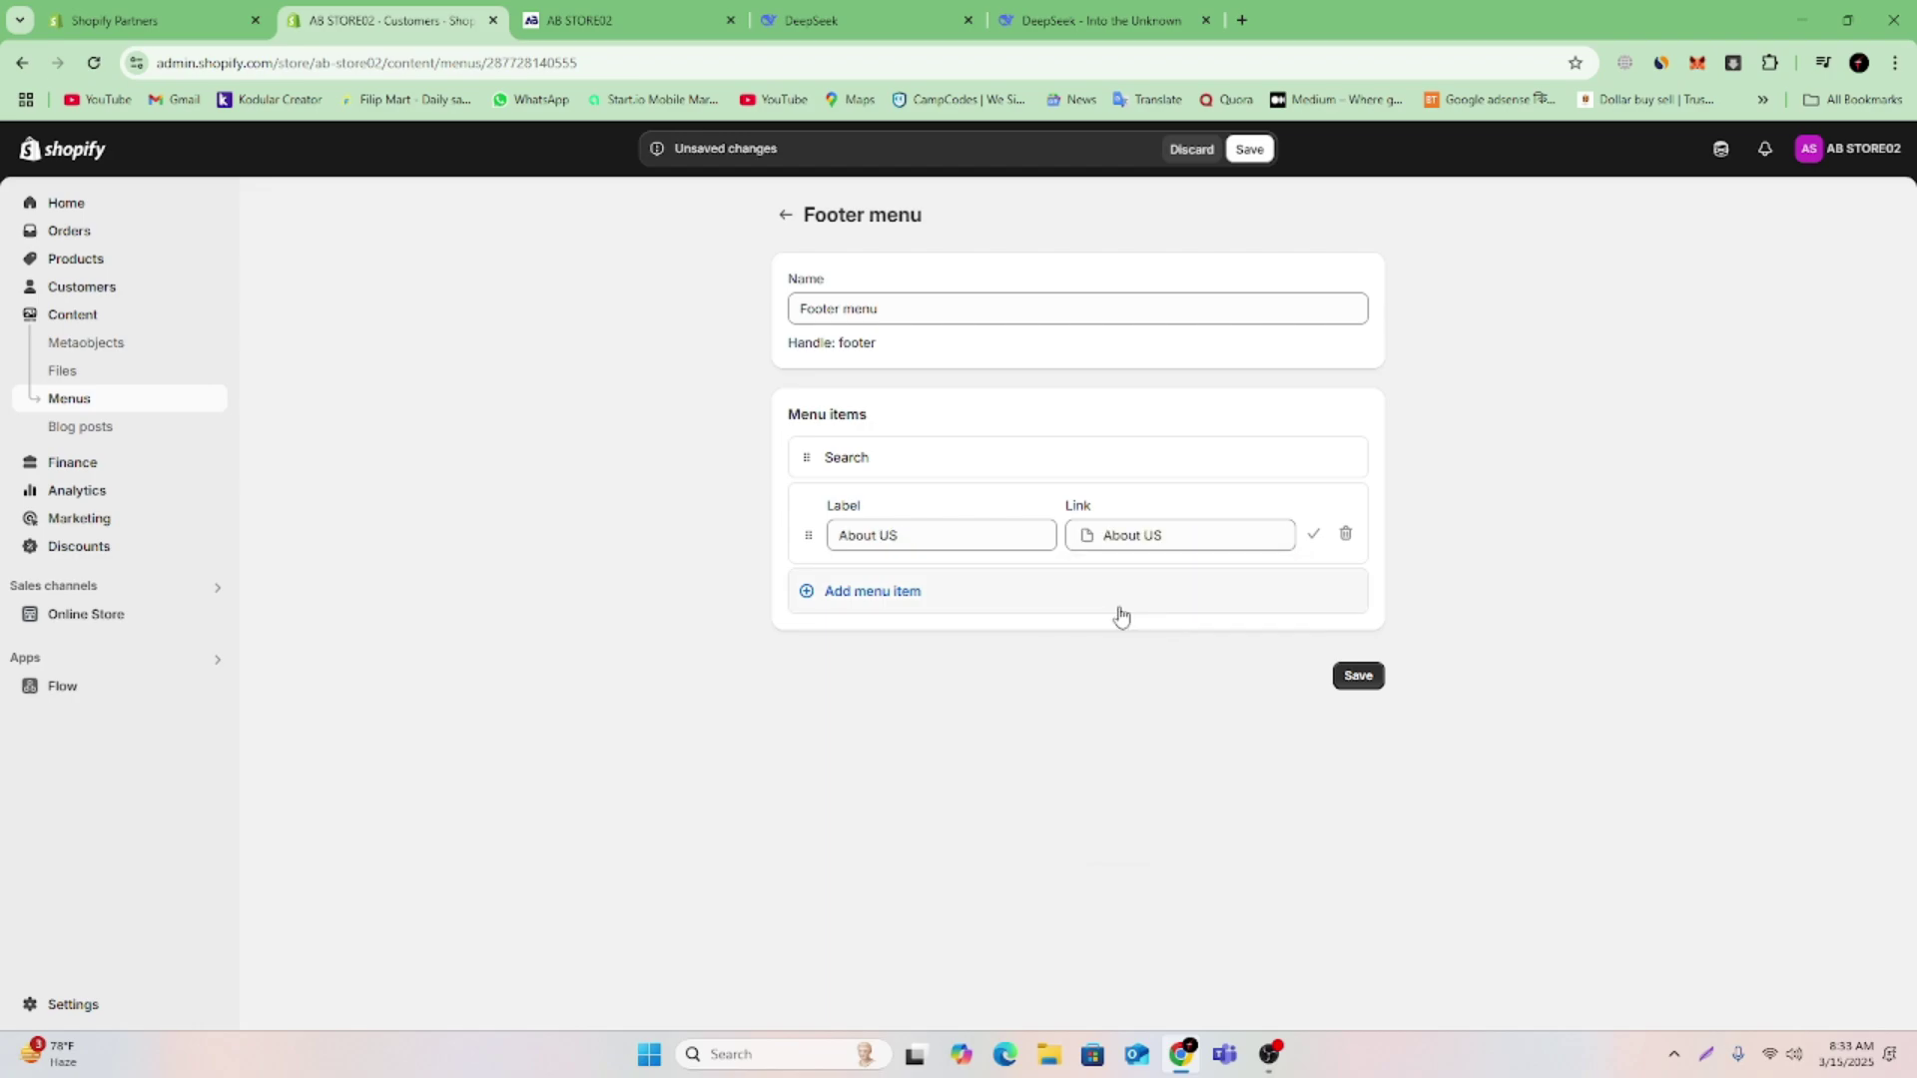
pyautogui.click(1316, 540)
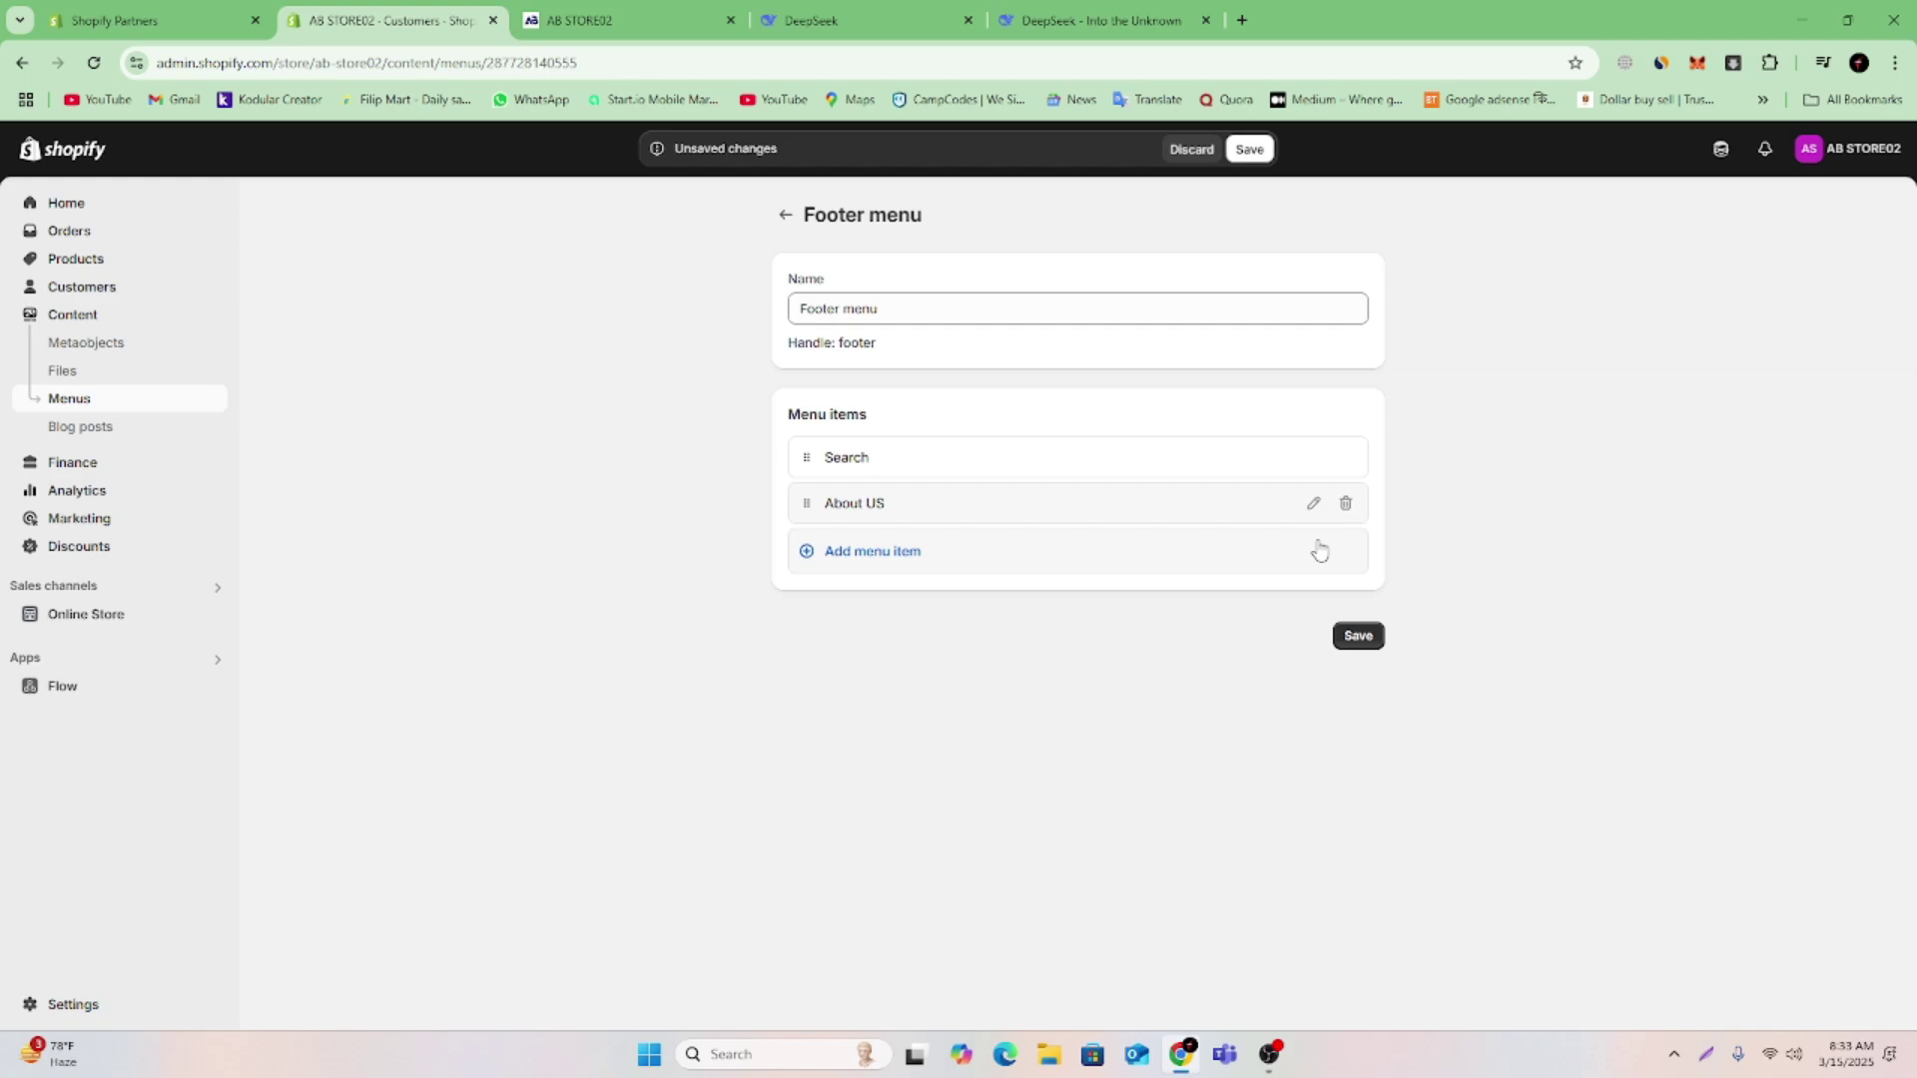
# Start another footer menu item and review the pages and policies available as its link
pyautogui.click(839, 549)
pyautogui.click(1108, 568)
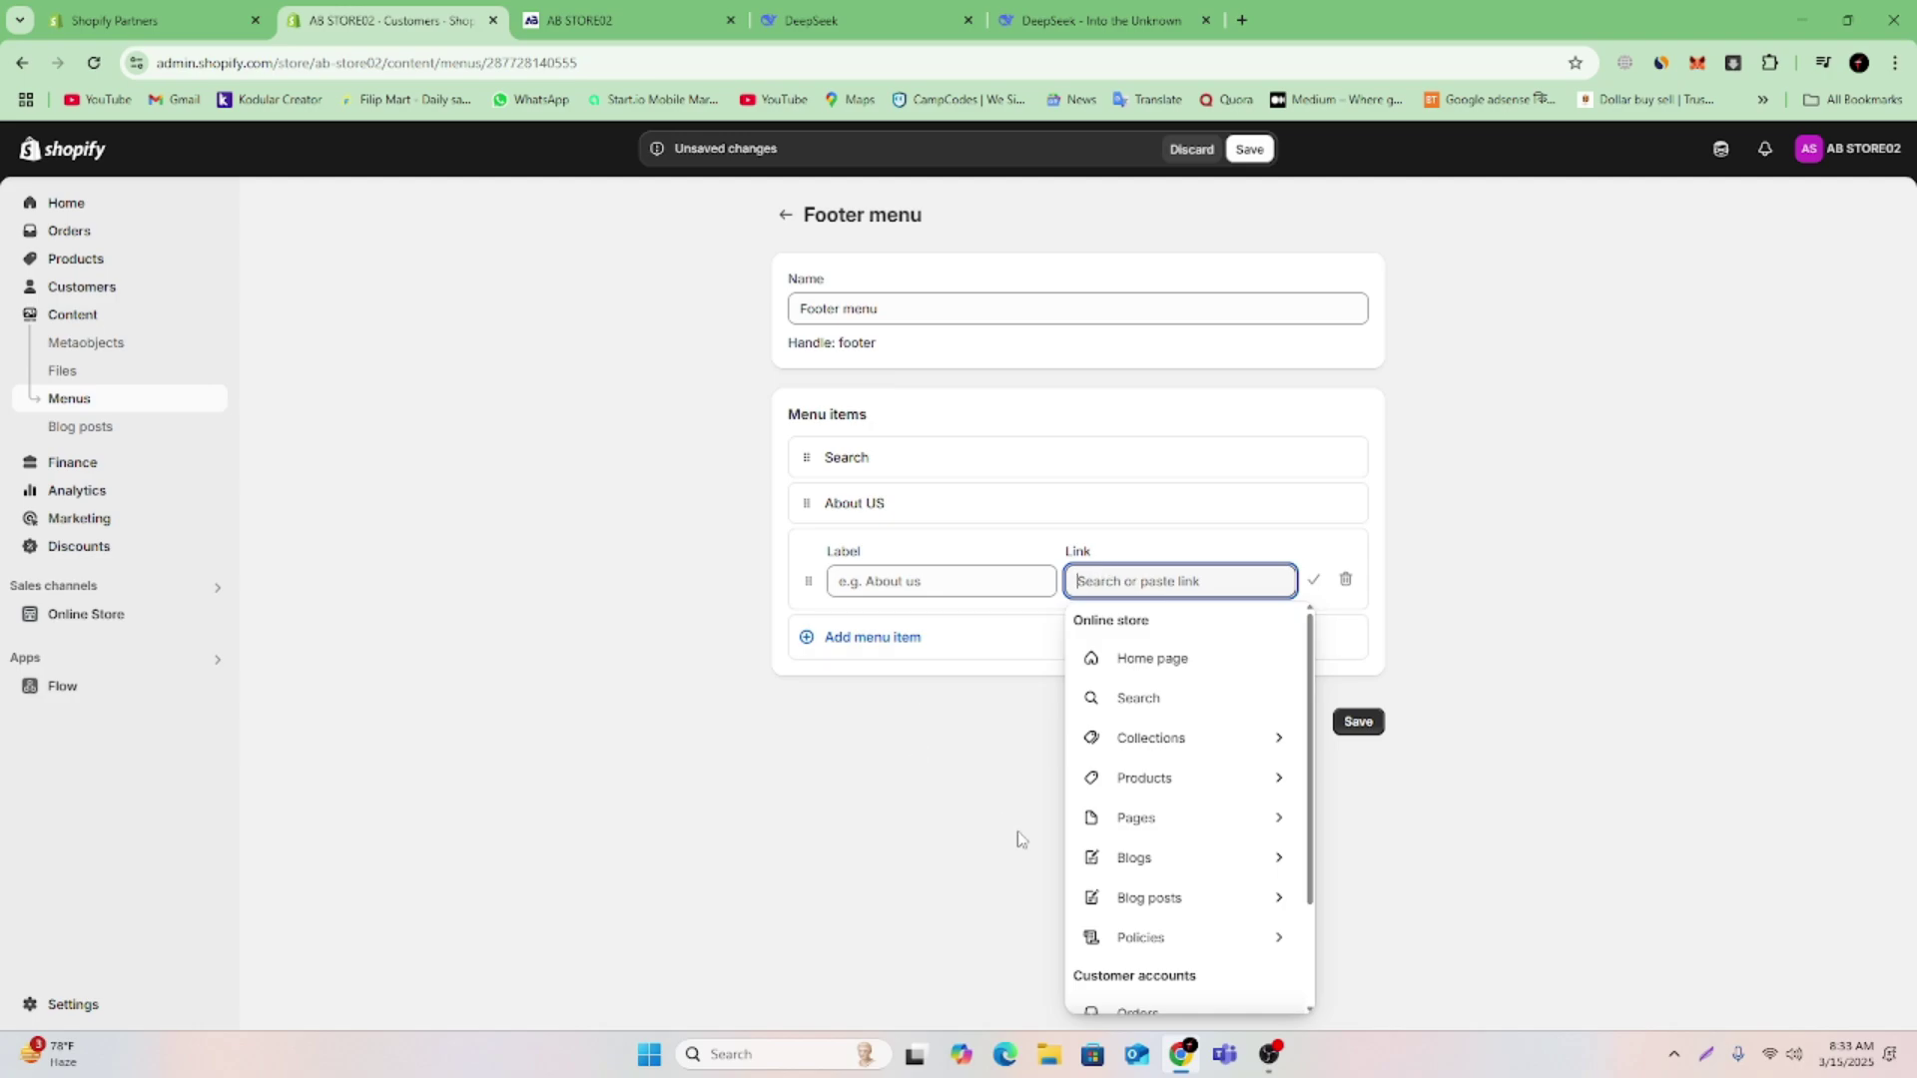
pyautogui.click(1199, 816)
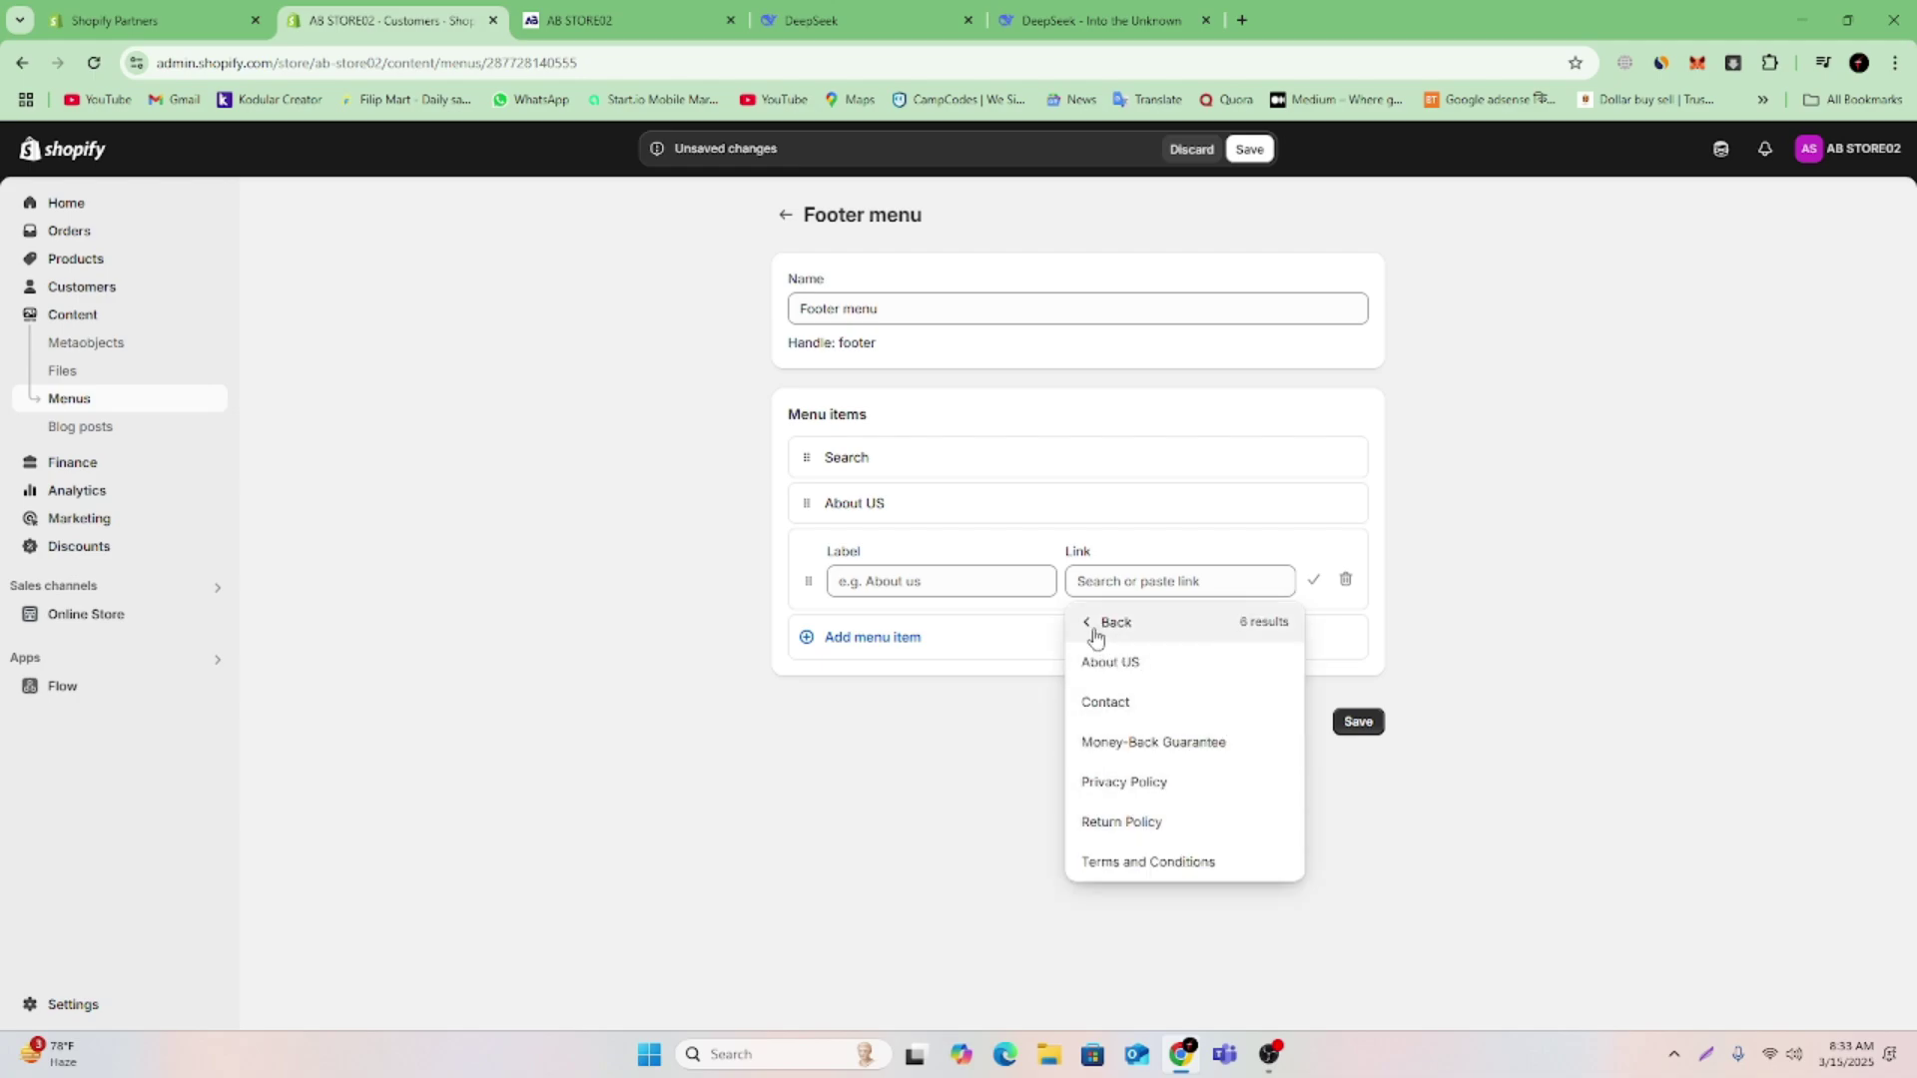
pyautogui.click(1098, 629)
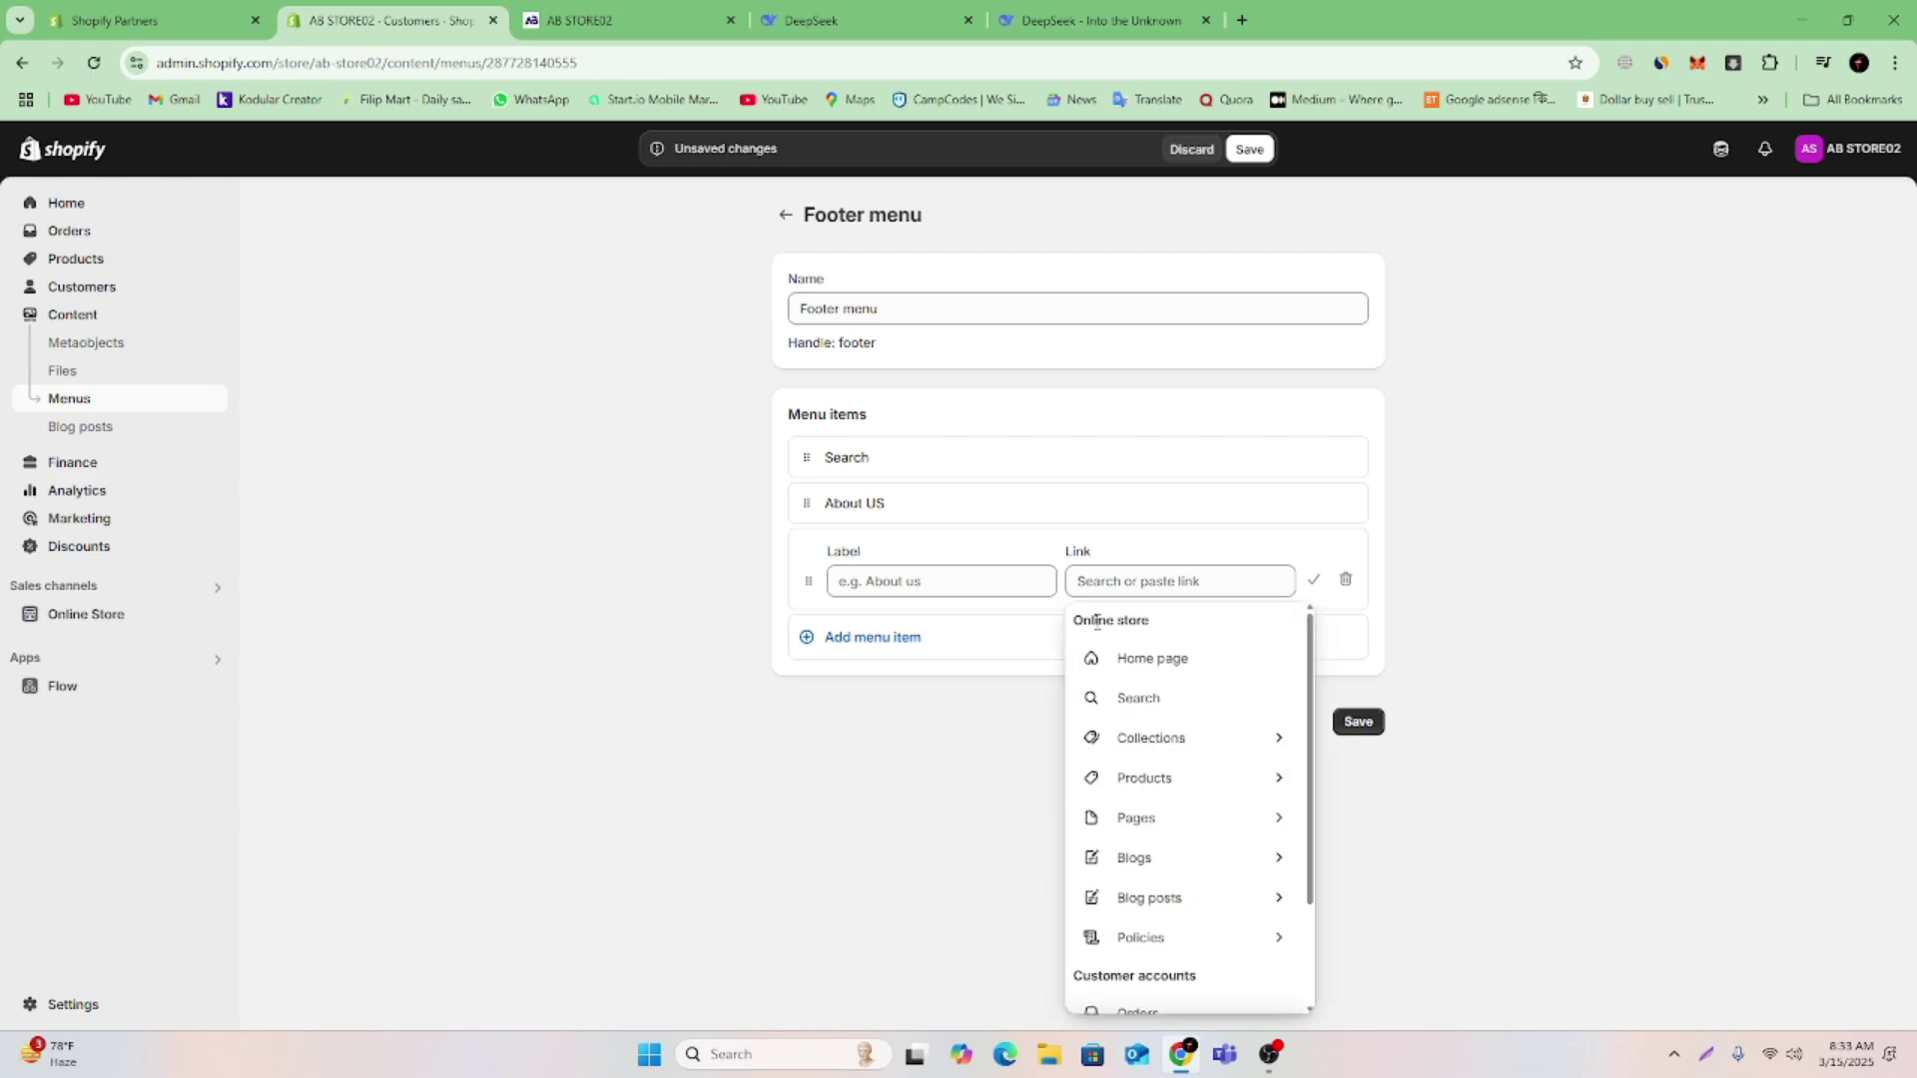
pyautogui.click(1220, 938)
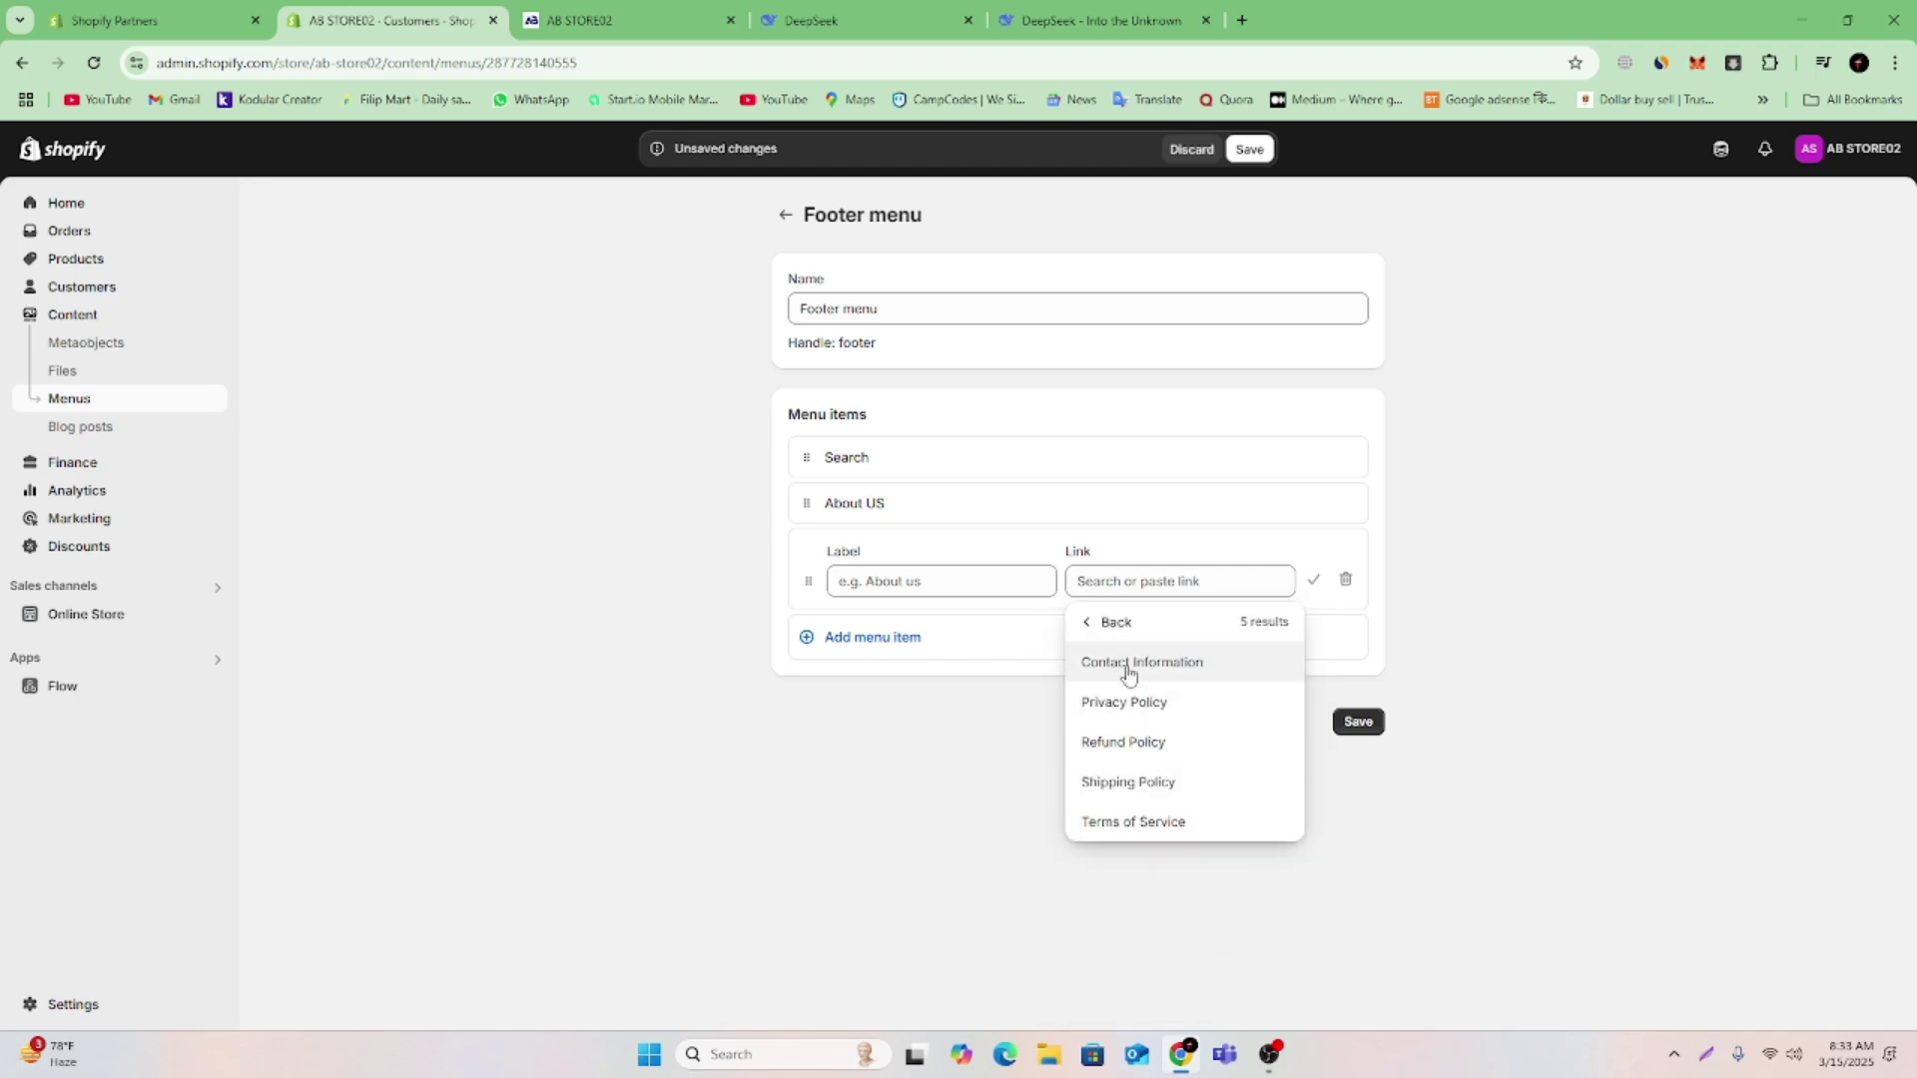
pyautogui.click(1100, 624)
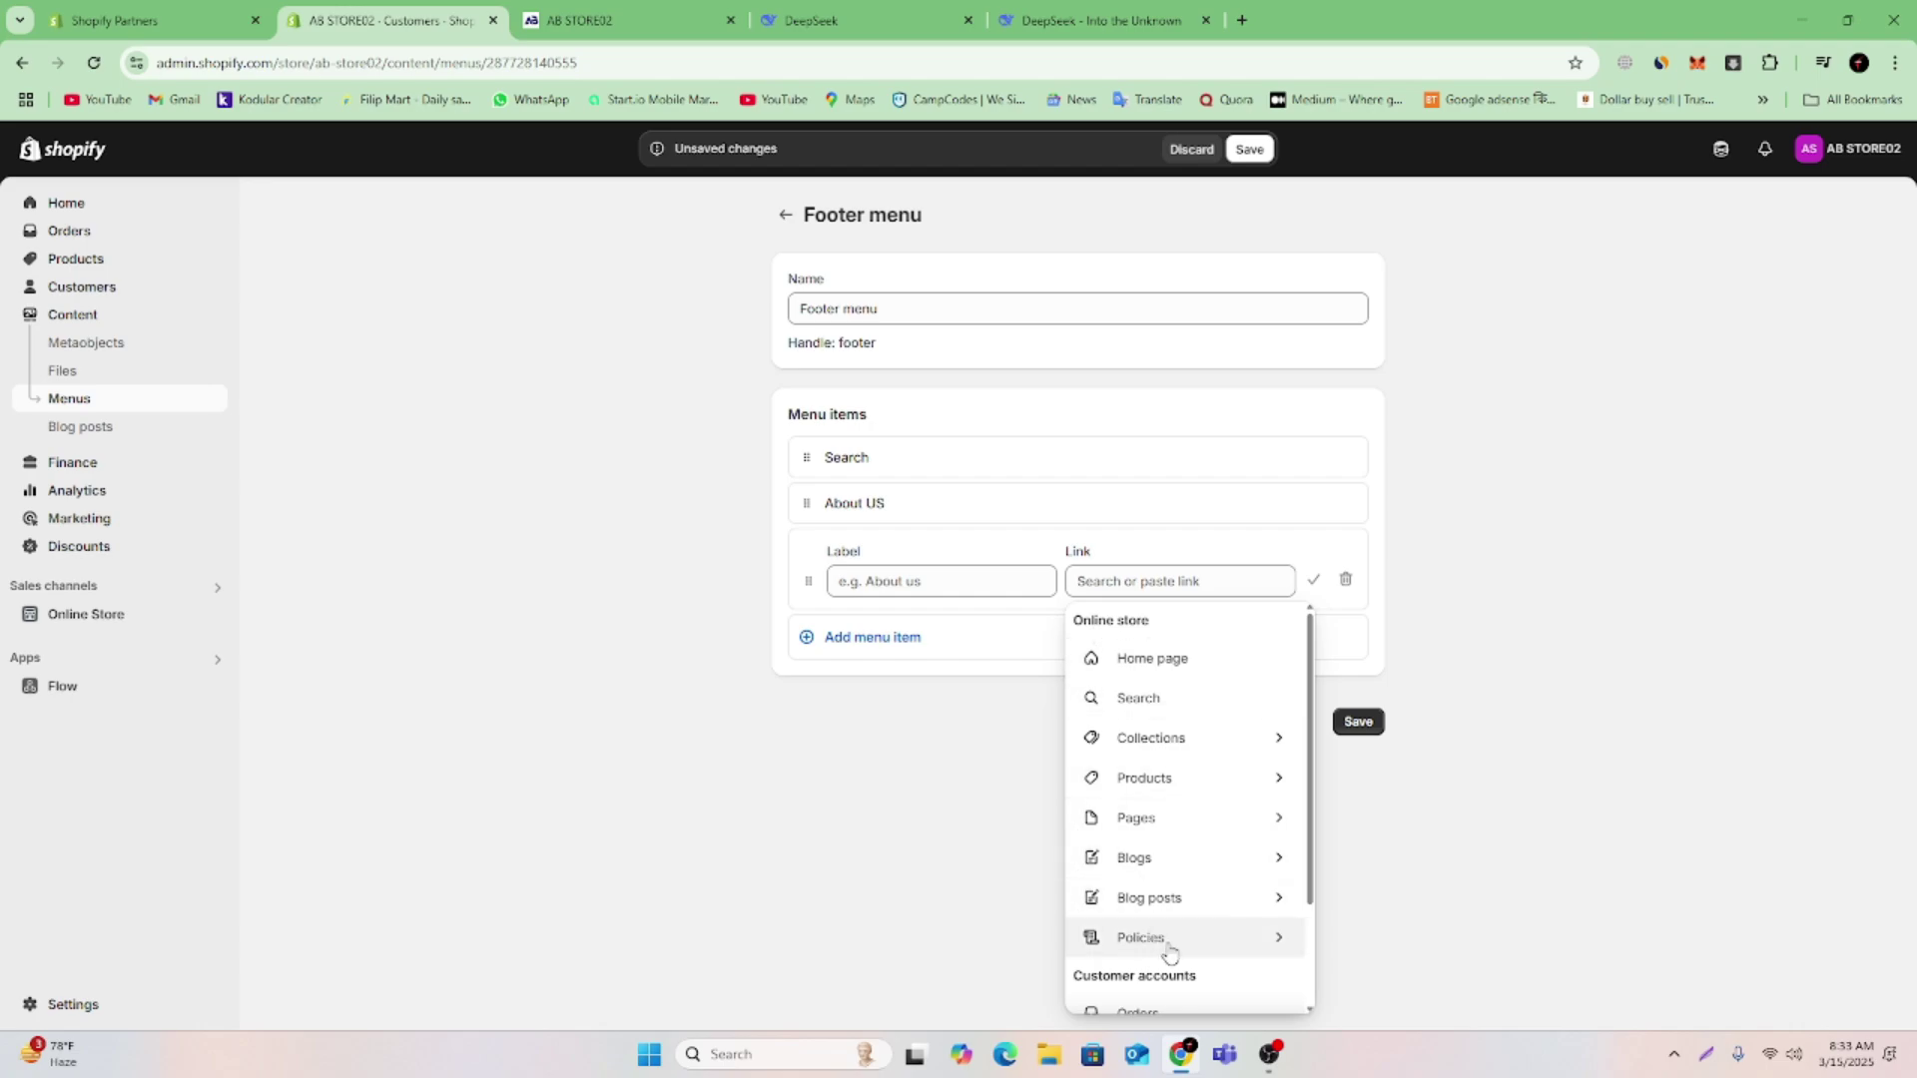
pyautogui.click(1708, 1058)
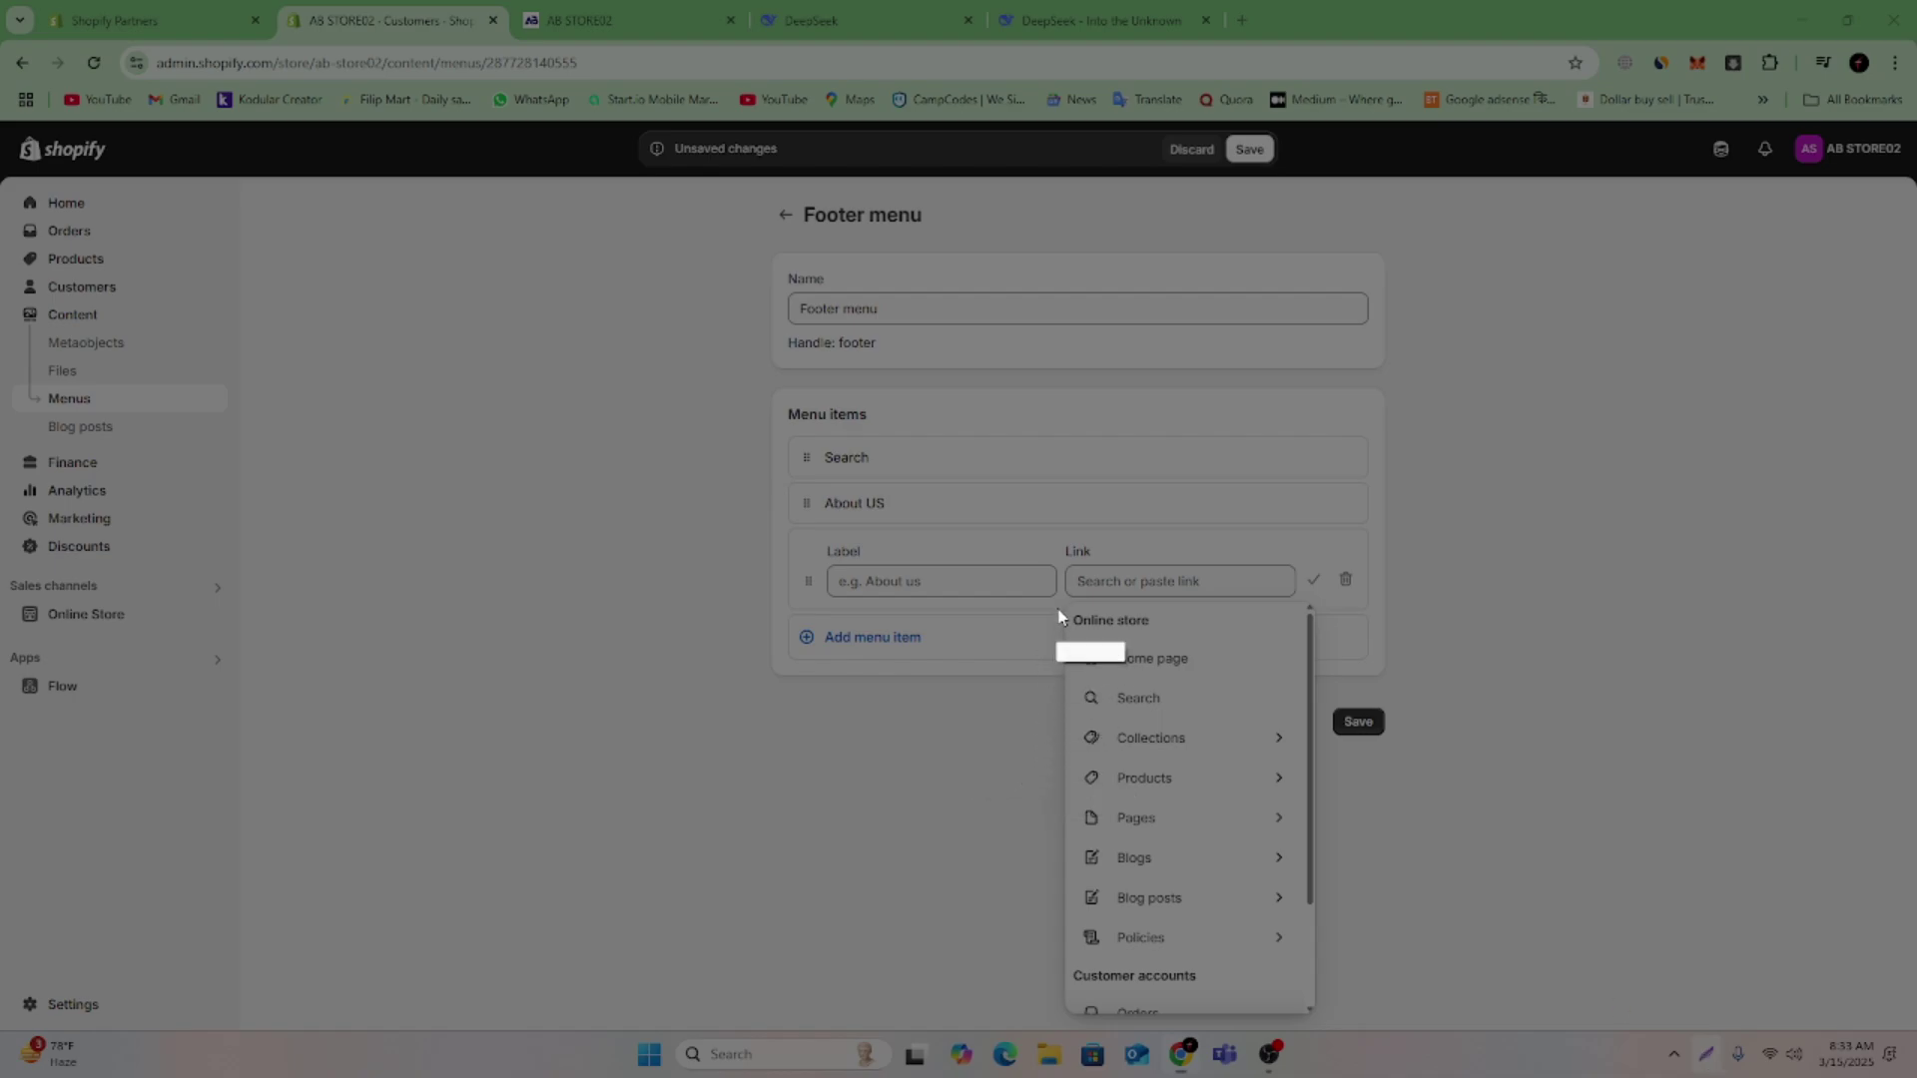
pyautogui.moveTo(1047, 598); pyautogui.dragTo(1448, 1005)
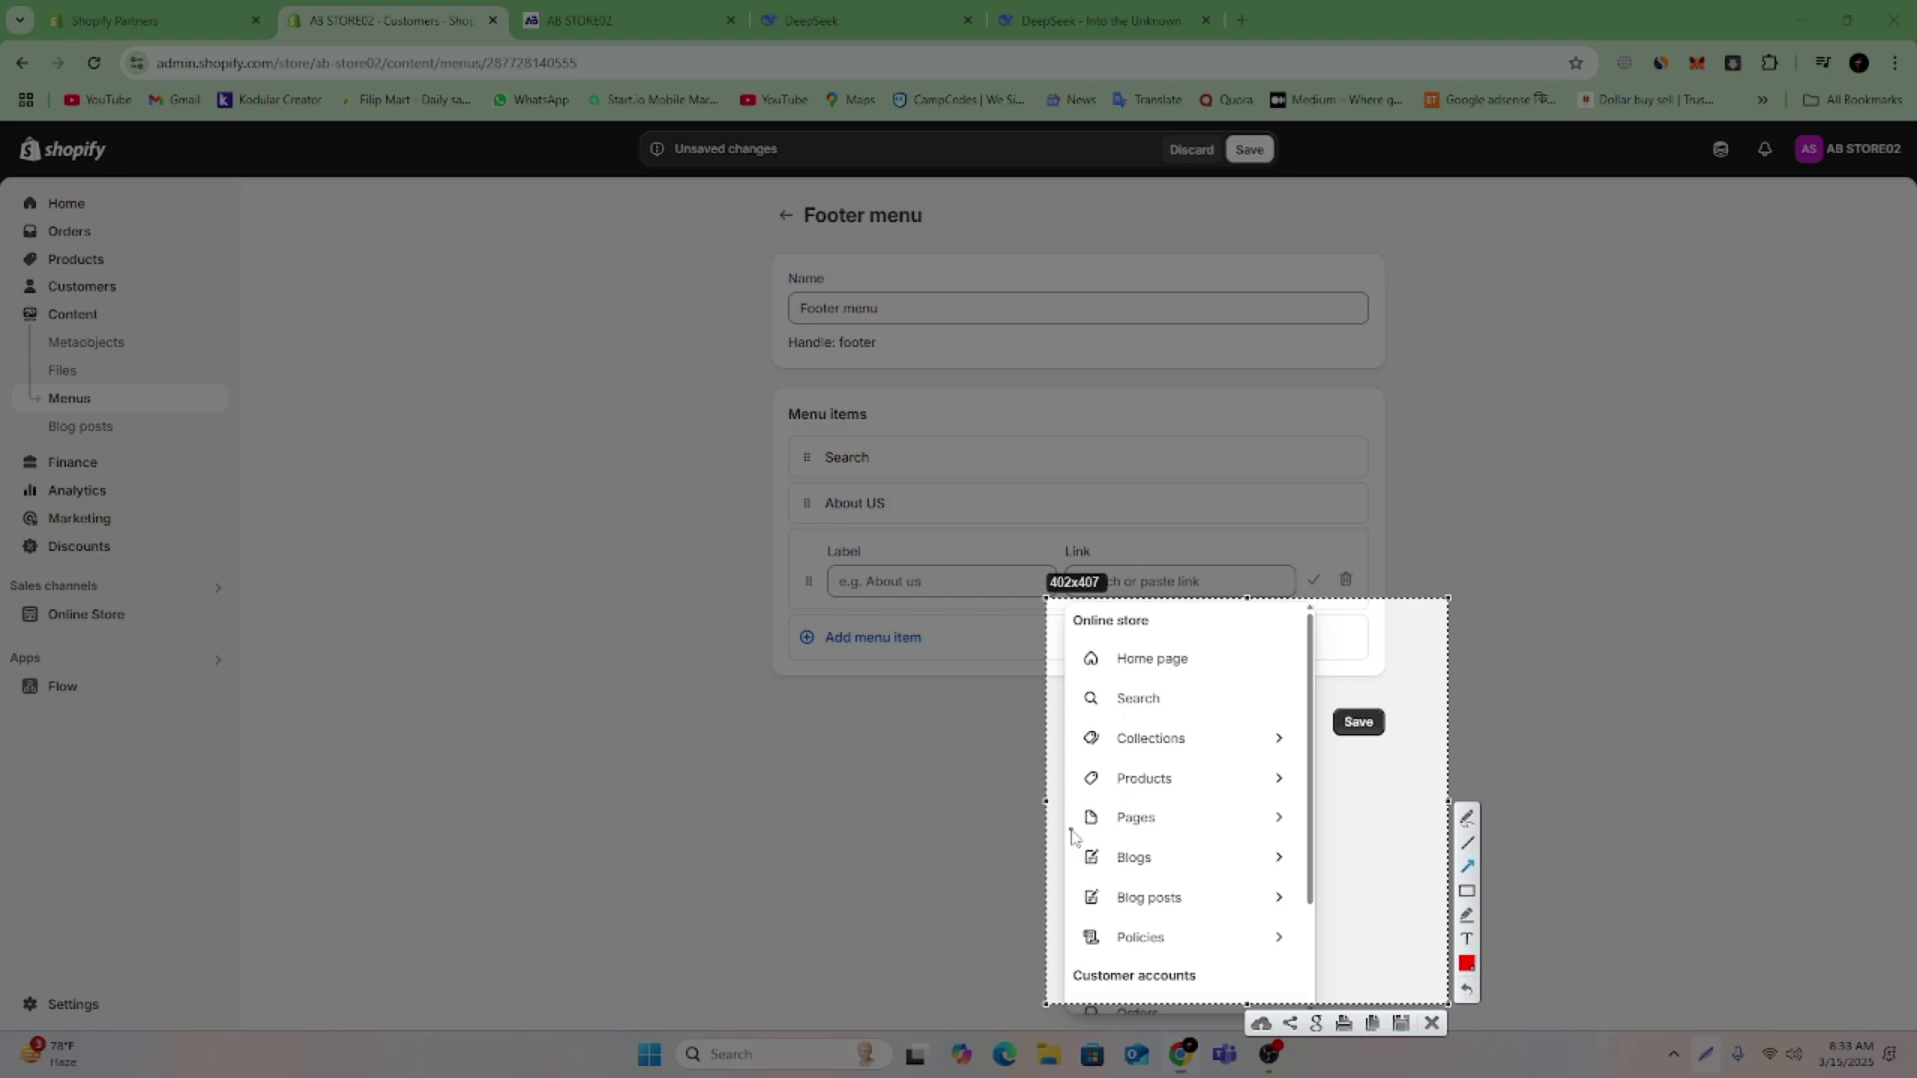
pyautogui.moveTo(1071, 830); pyautogui.dragTo(1350, 826)
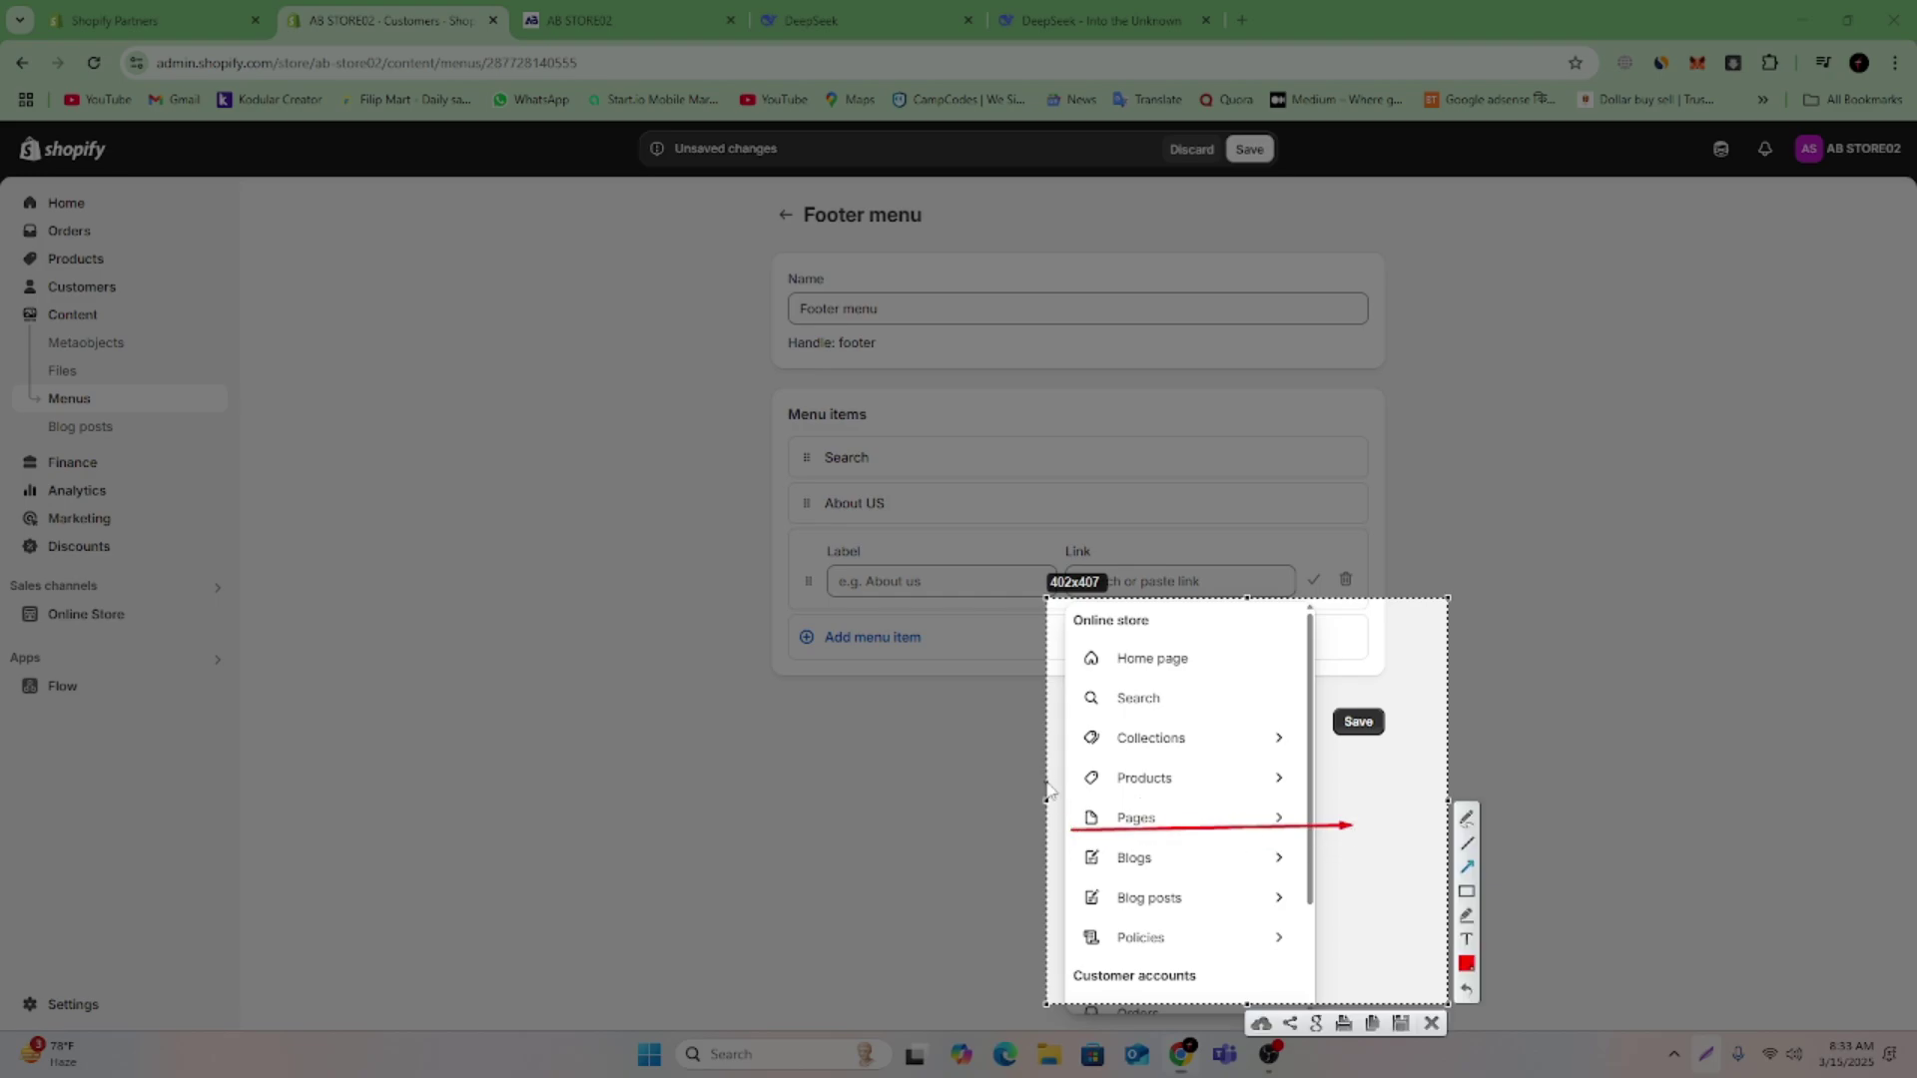
pyautogui.moveTo(1073, 802); pyautogui.dragTo(1356, 829)
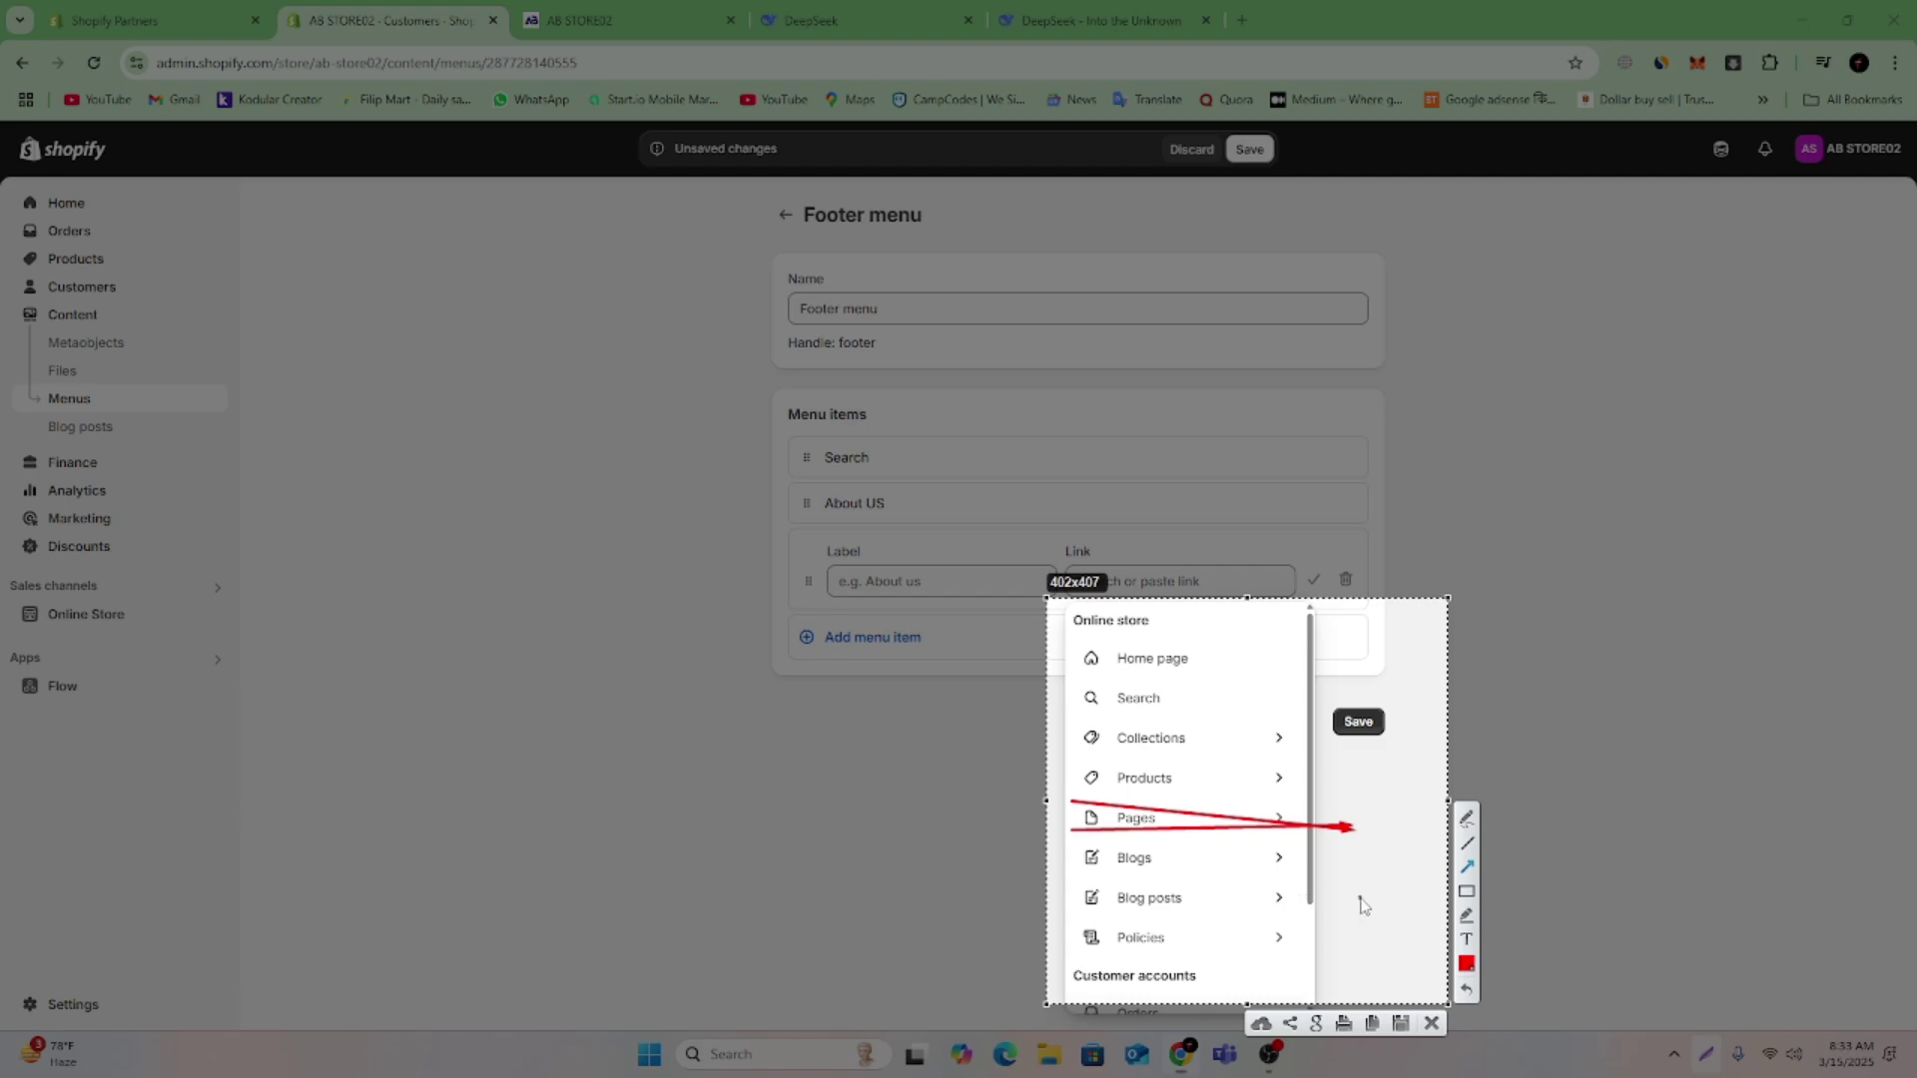
pyautogui.moveTo(1329, 913)
pyautogui.mouseDown()
pyautogui.moveTo(1044, 935)
pyautogui.moveTo(1248, 990)
pyautogui.moveTo(1189, 984)
pyautogui.mouseUp()
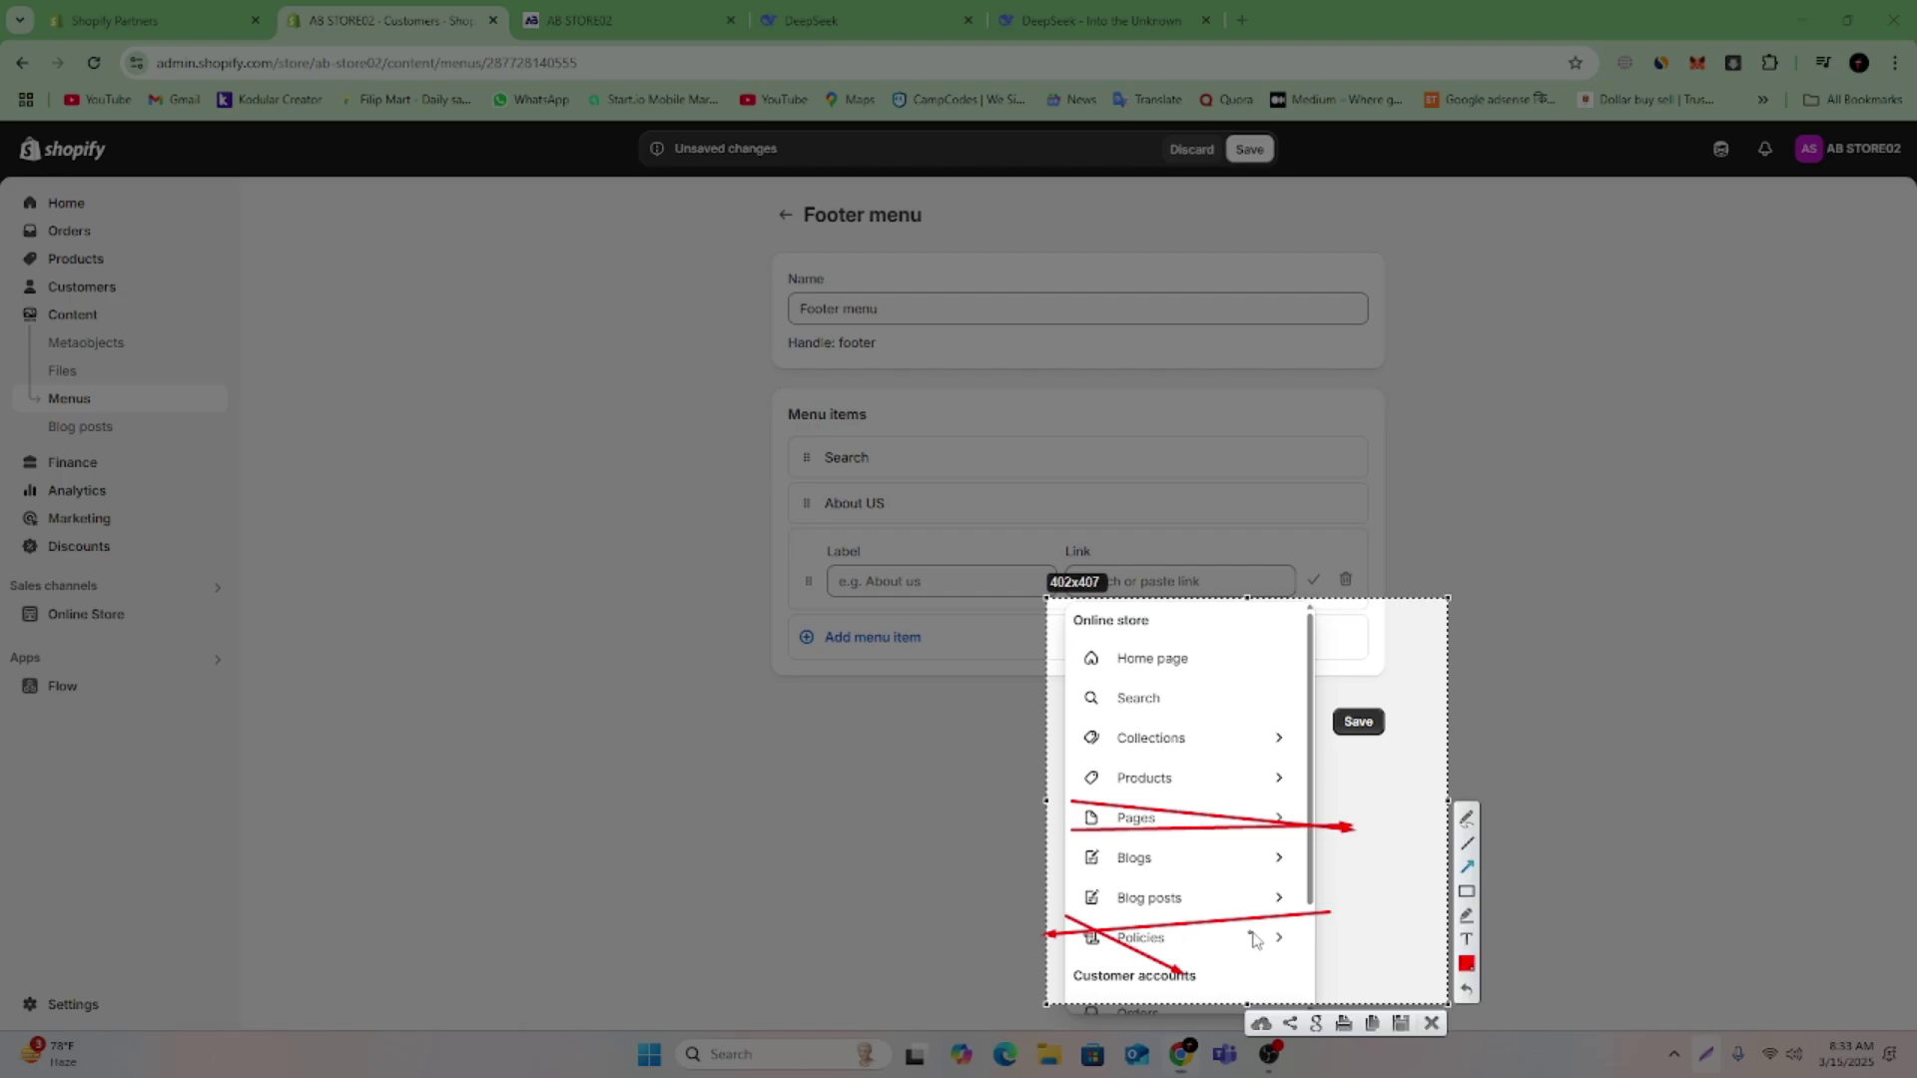
pyautogui.moveTo(1289, 910); pyautogui.dragTo(1175, 978)
pyautogui.click(1433, 1023)
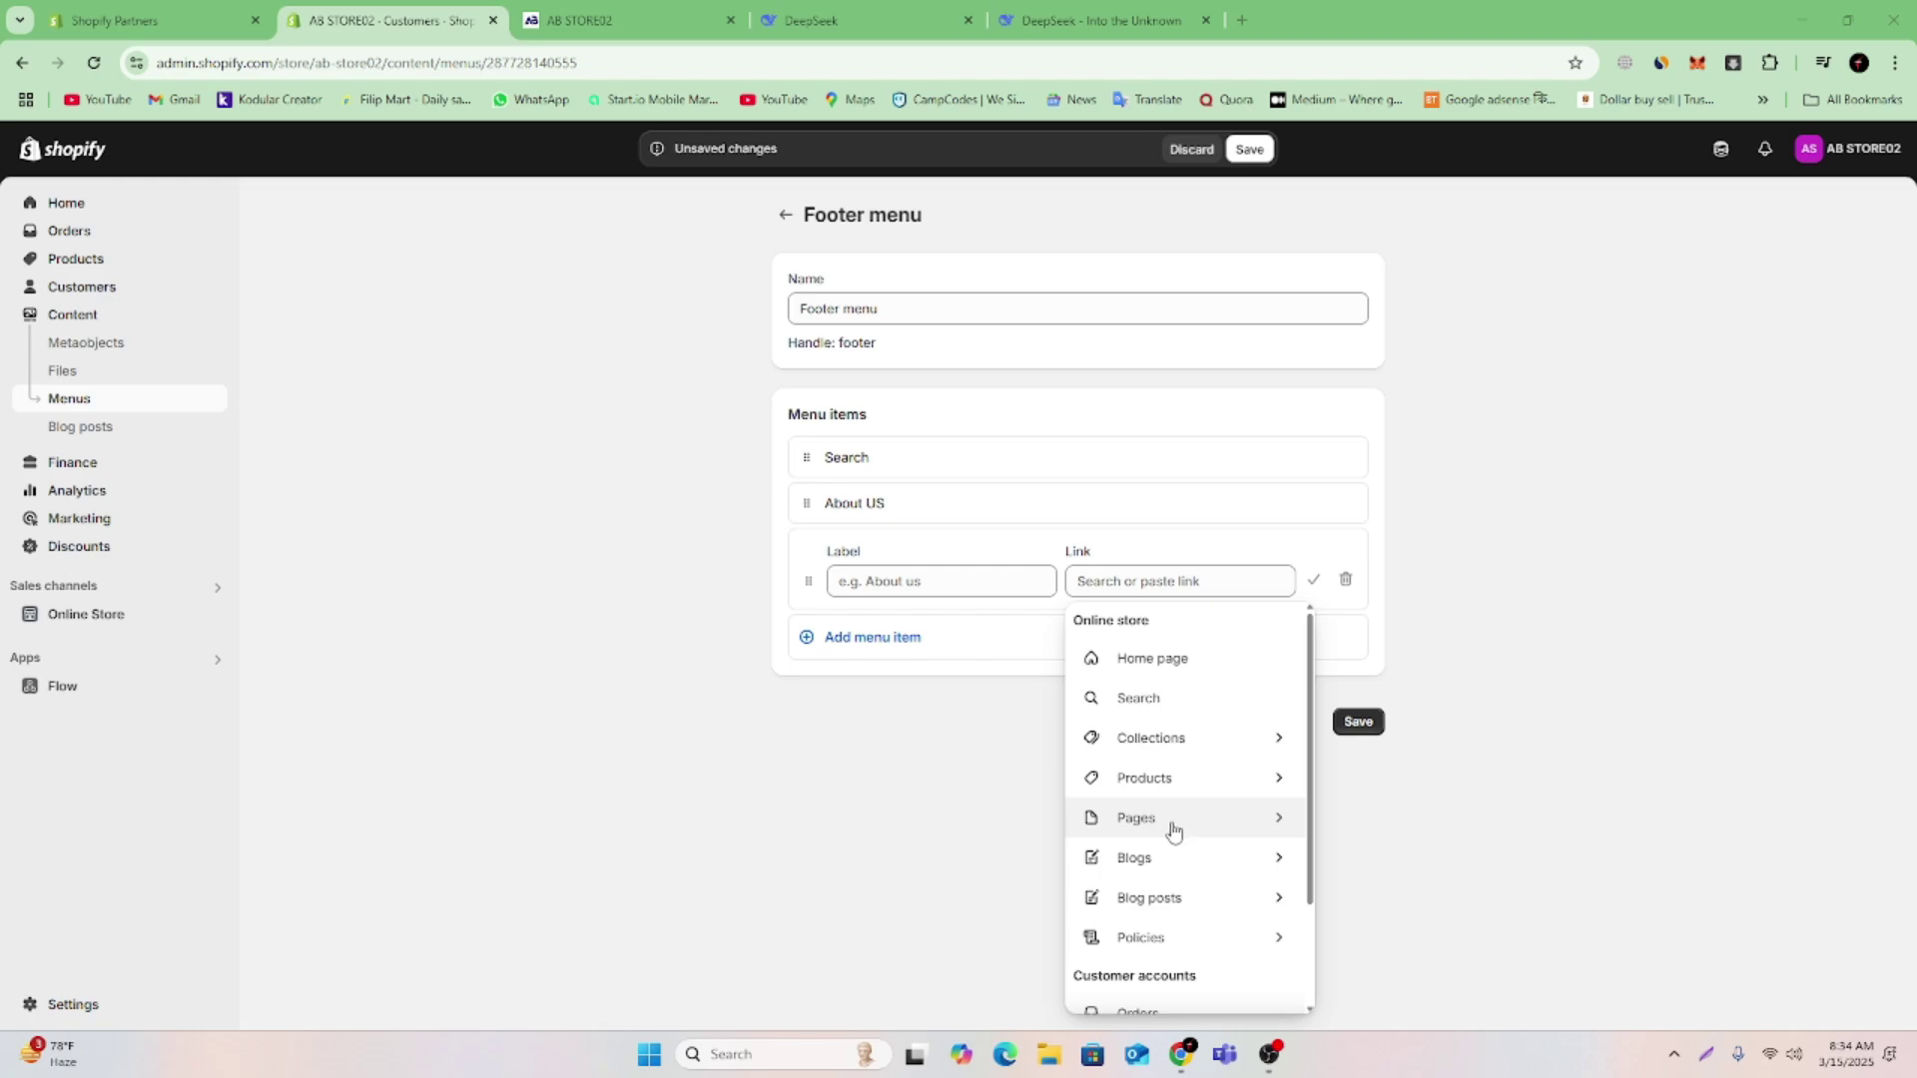
# Link the new footer menu item to the store's Privacy Policy and accept the item
pyautogui.click(1163, 945)
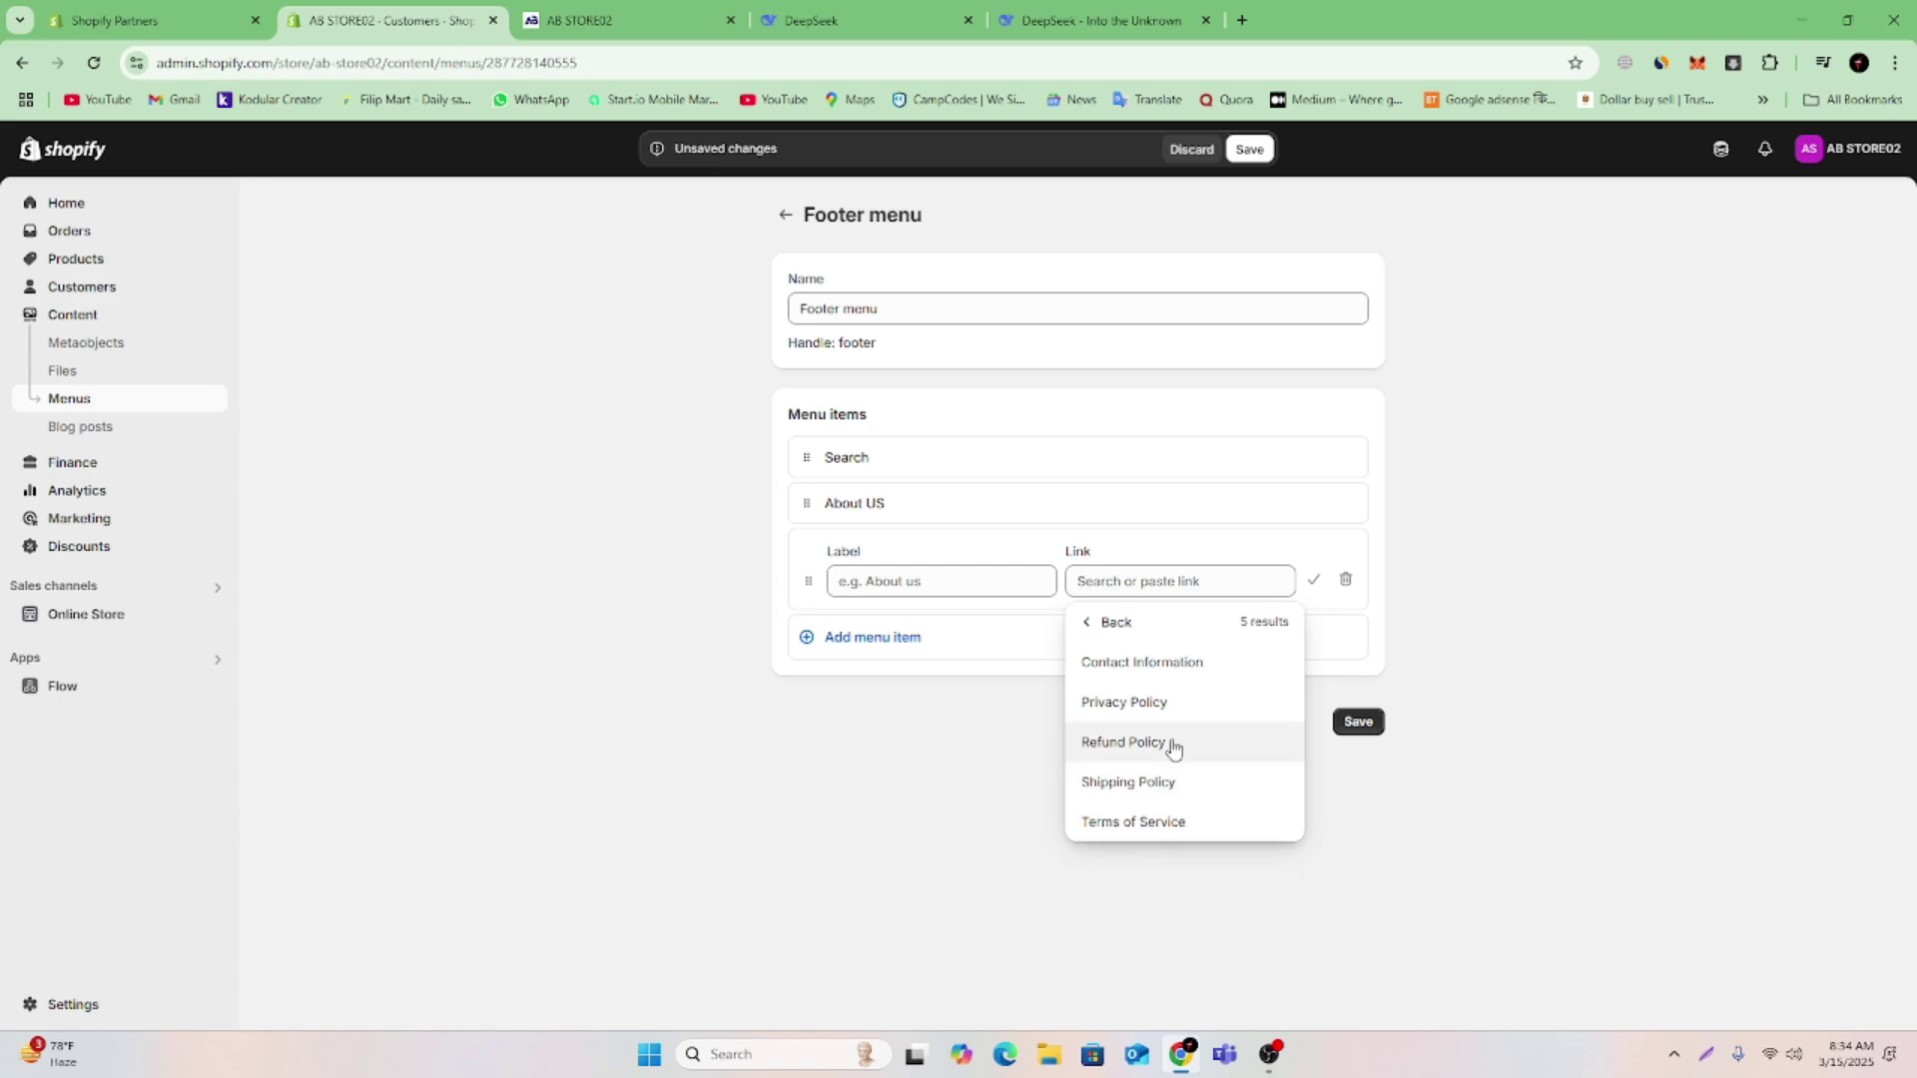
pyautogui.click(1179, 709)
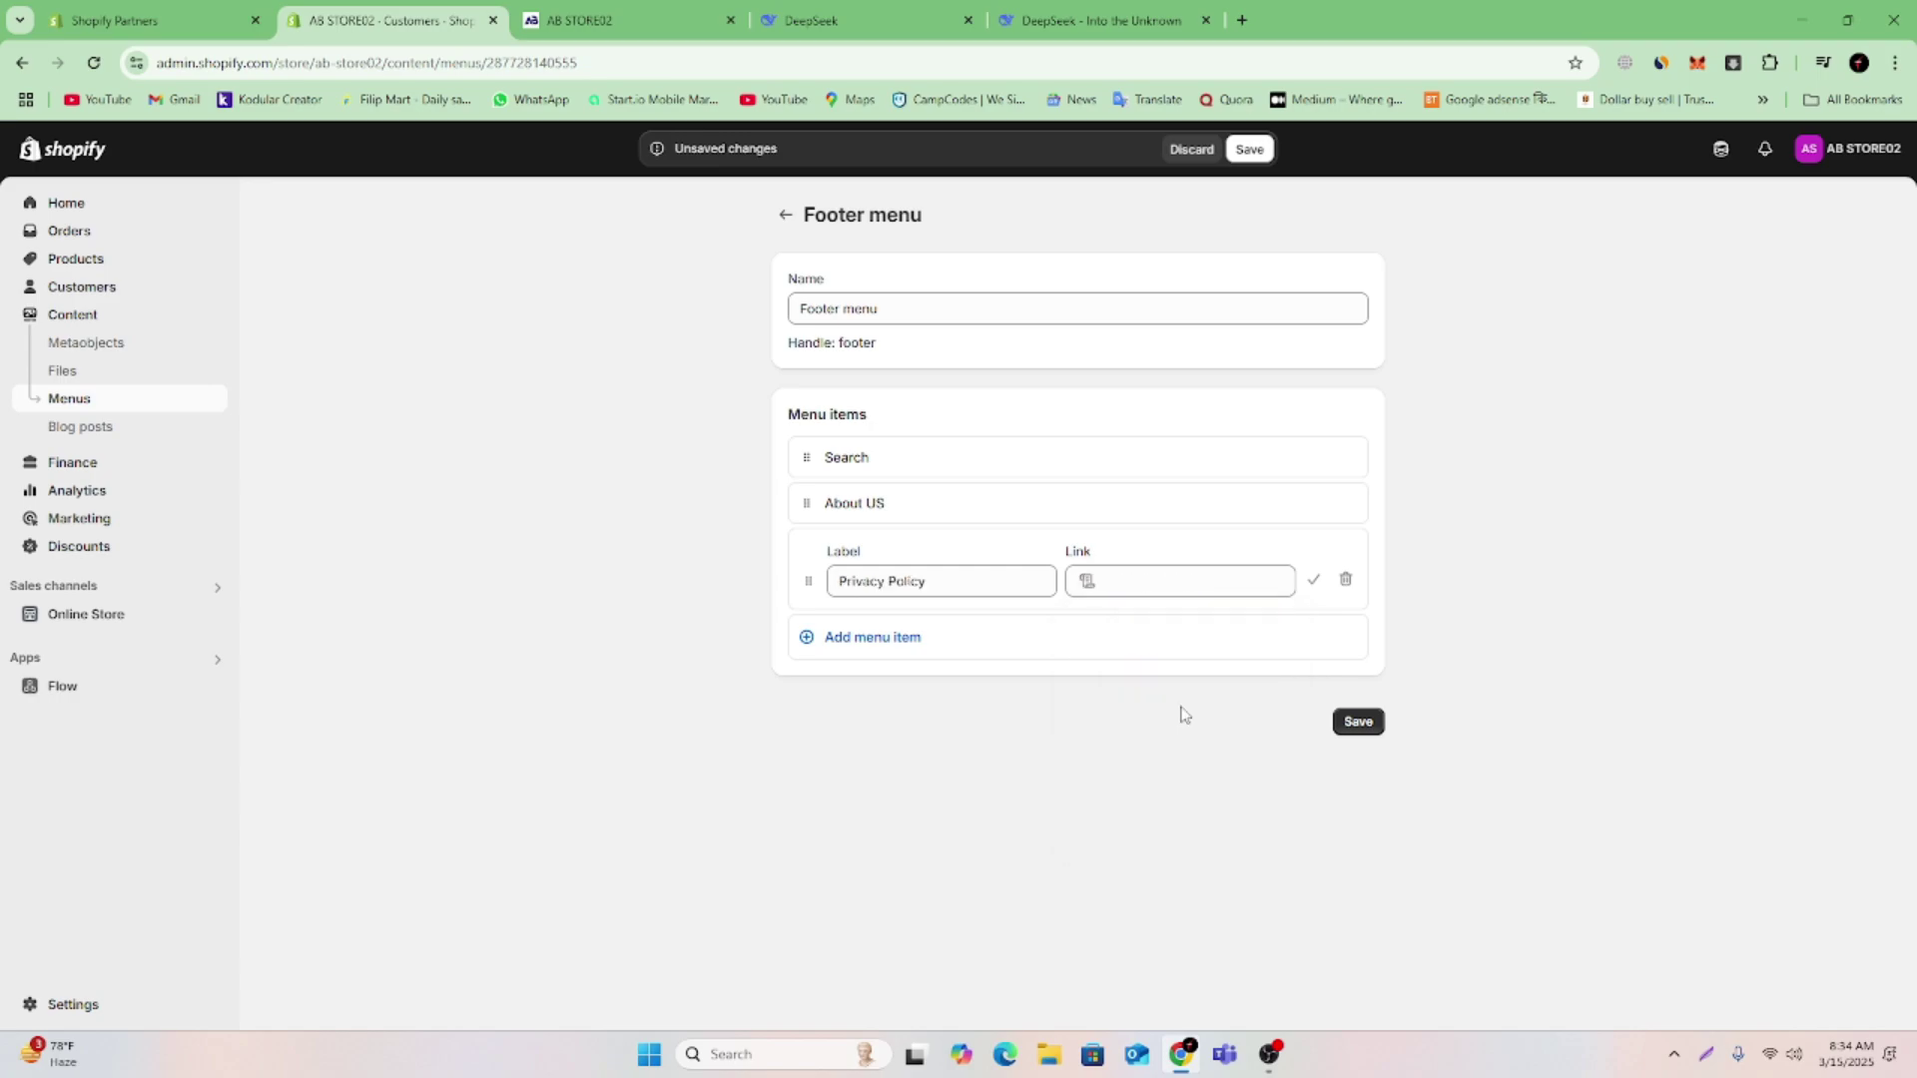
pyautogui.click(1314, 579)
# Add a "Refund Policy" item to the footer menu, linked to the store's Refund Policy
pyautogui.click(1055, 617)
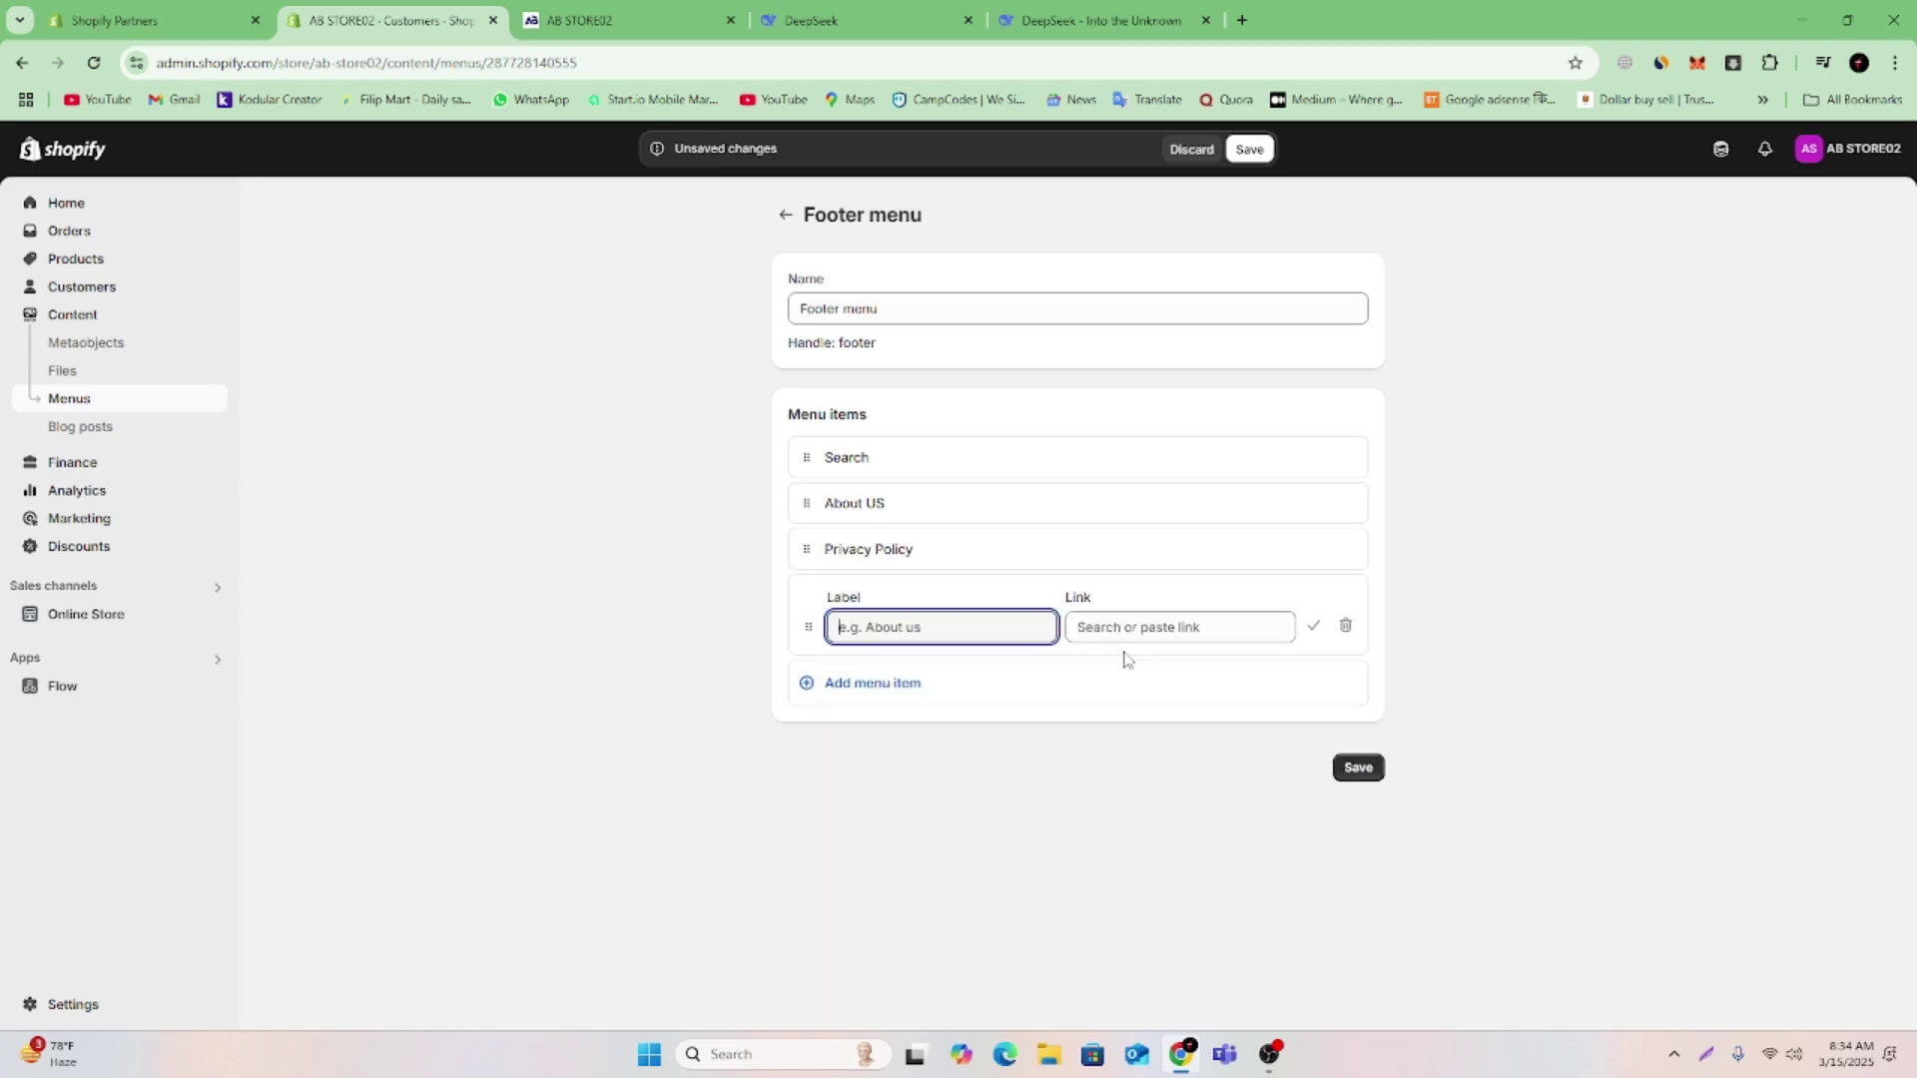
pyautogui.click(1139, 628)
pyautogui.click(1191, 532)
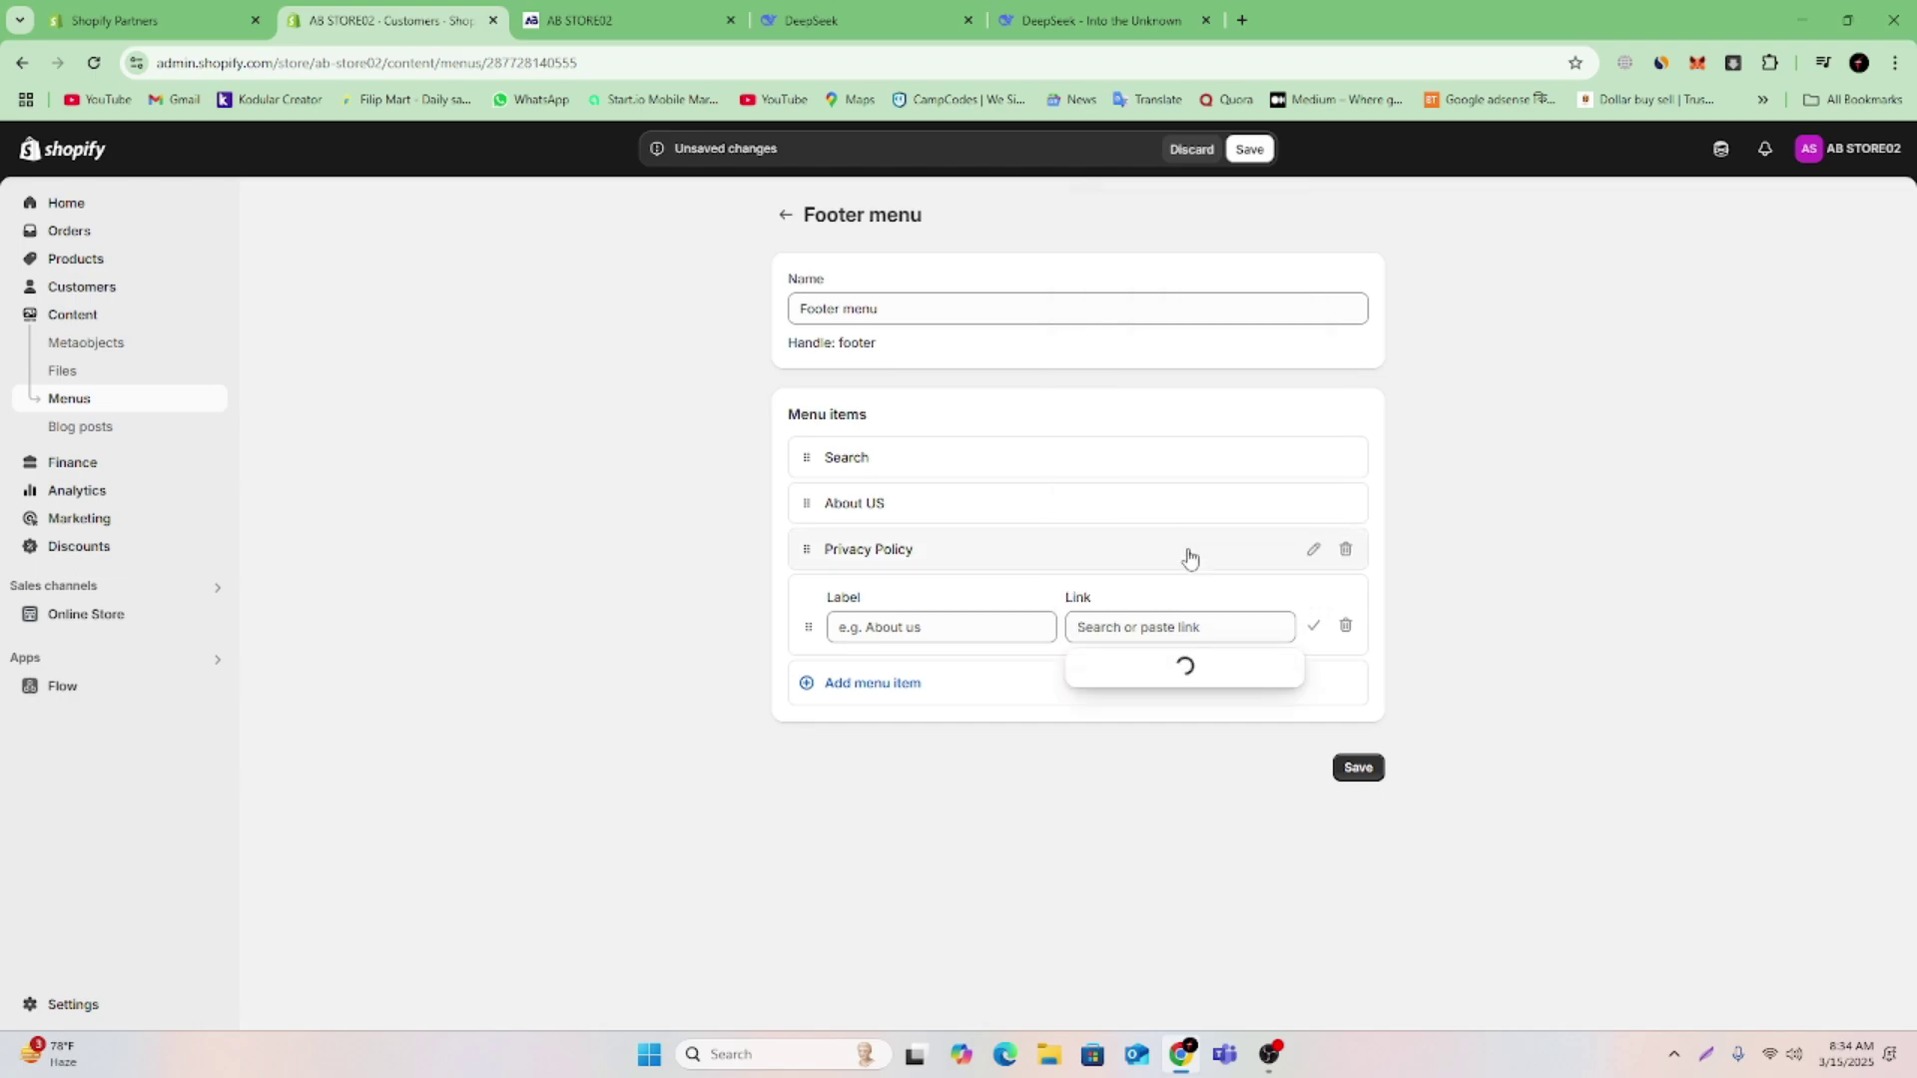
pyautogui.click(1155, 791)
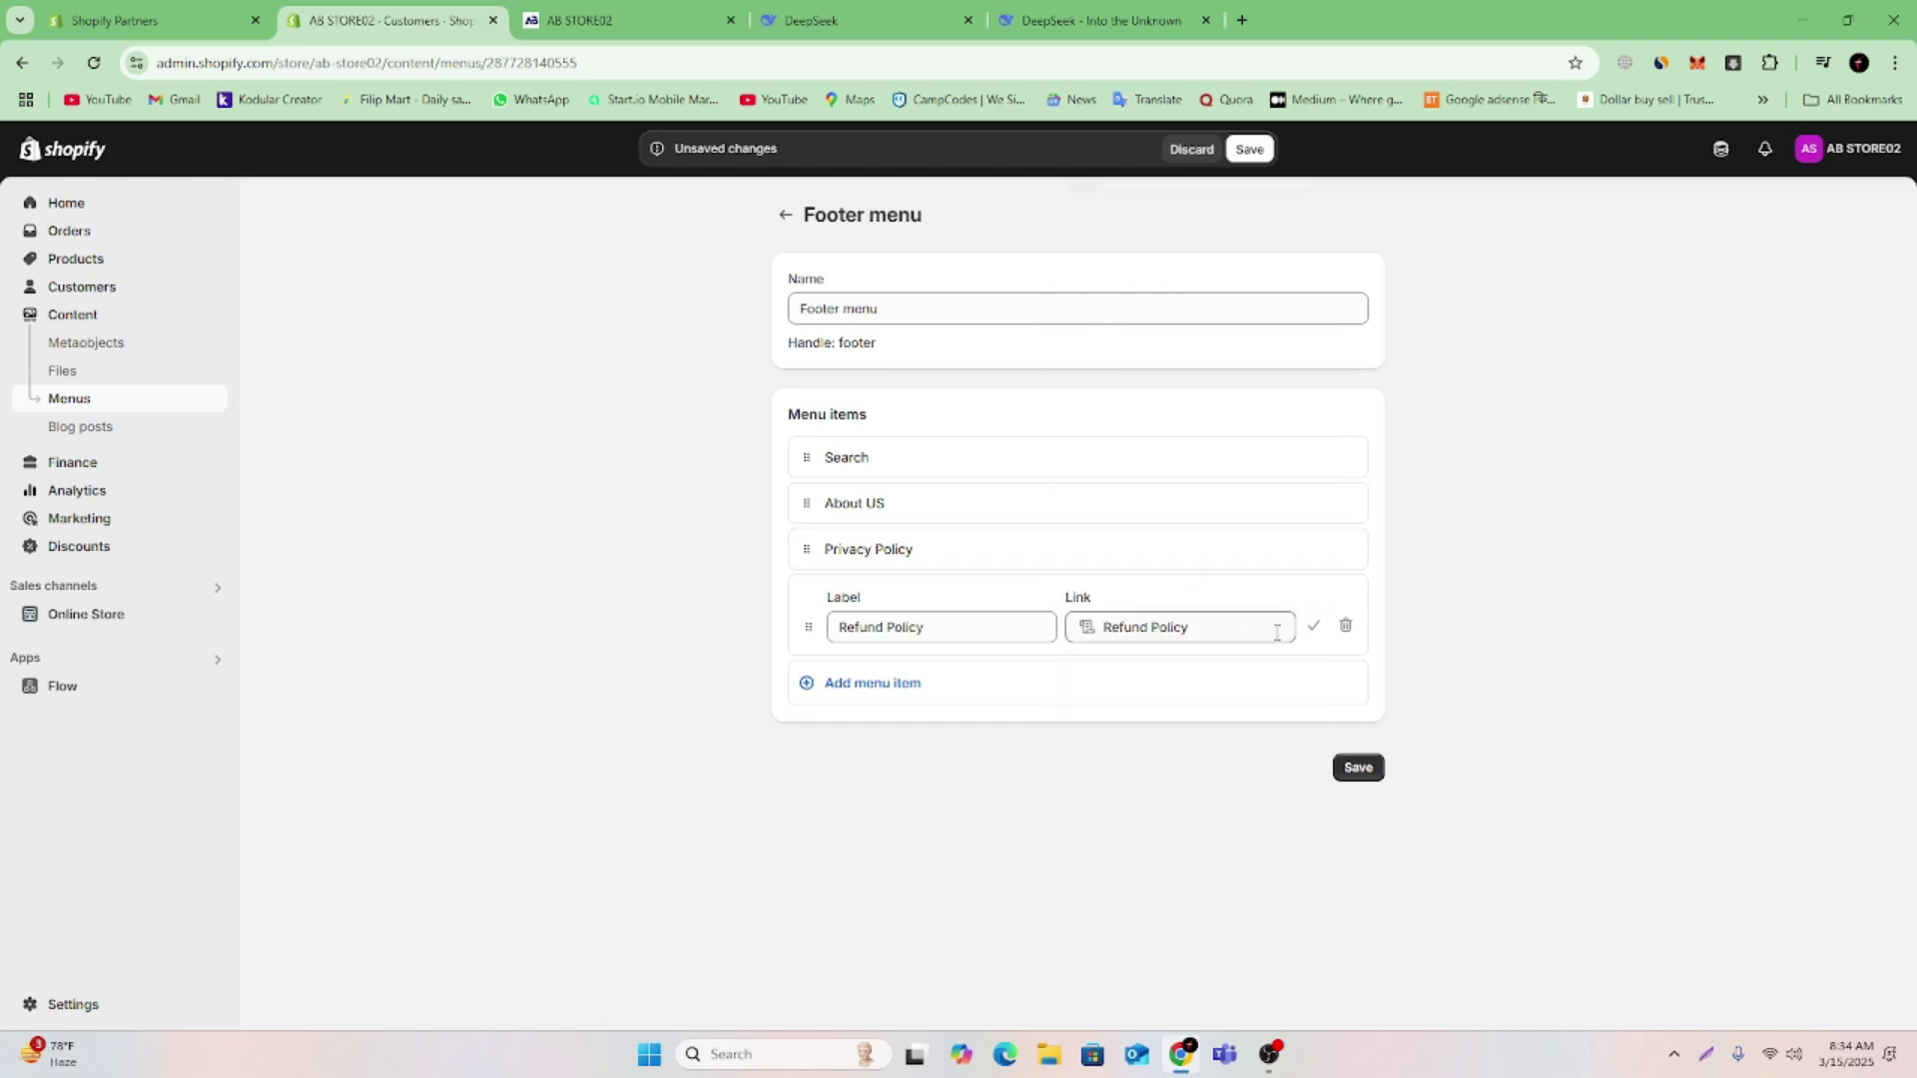
pyautogui.click(1314, 626)
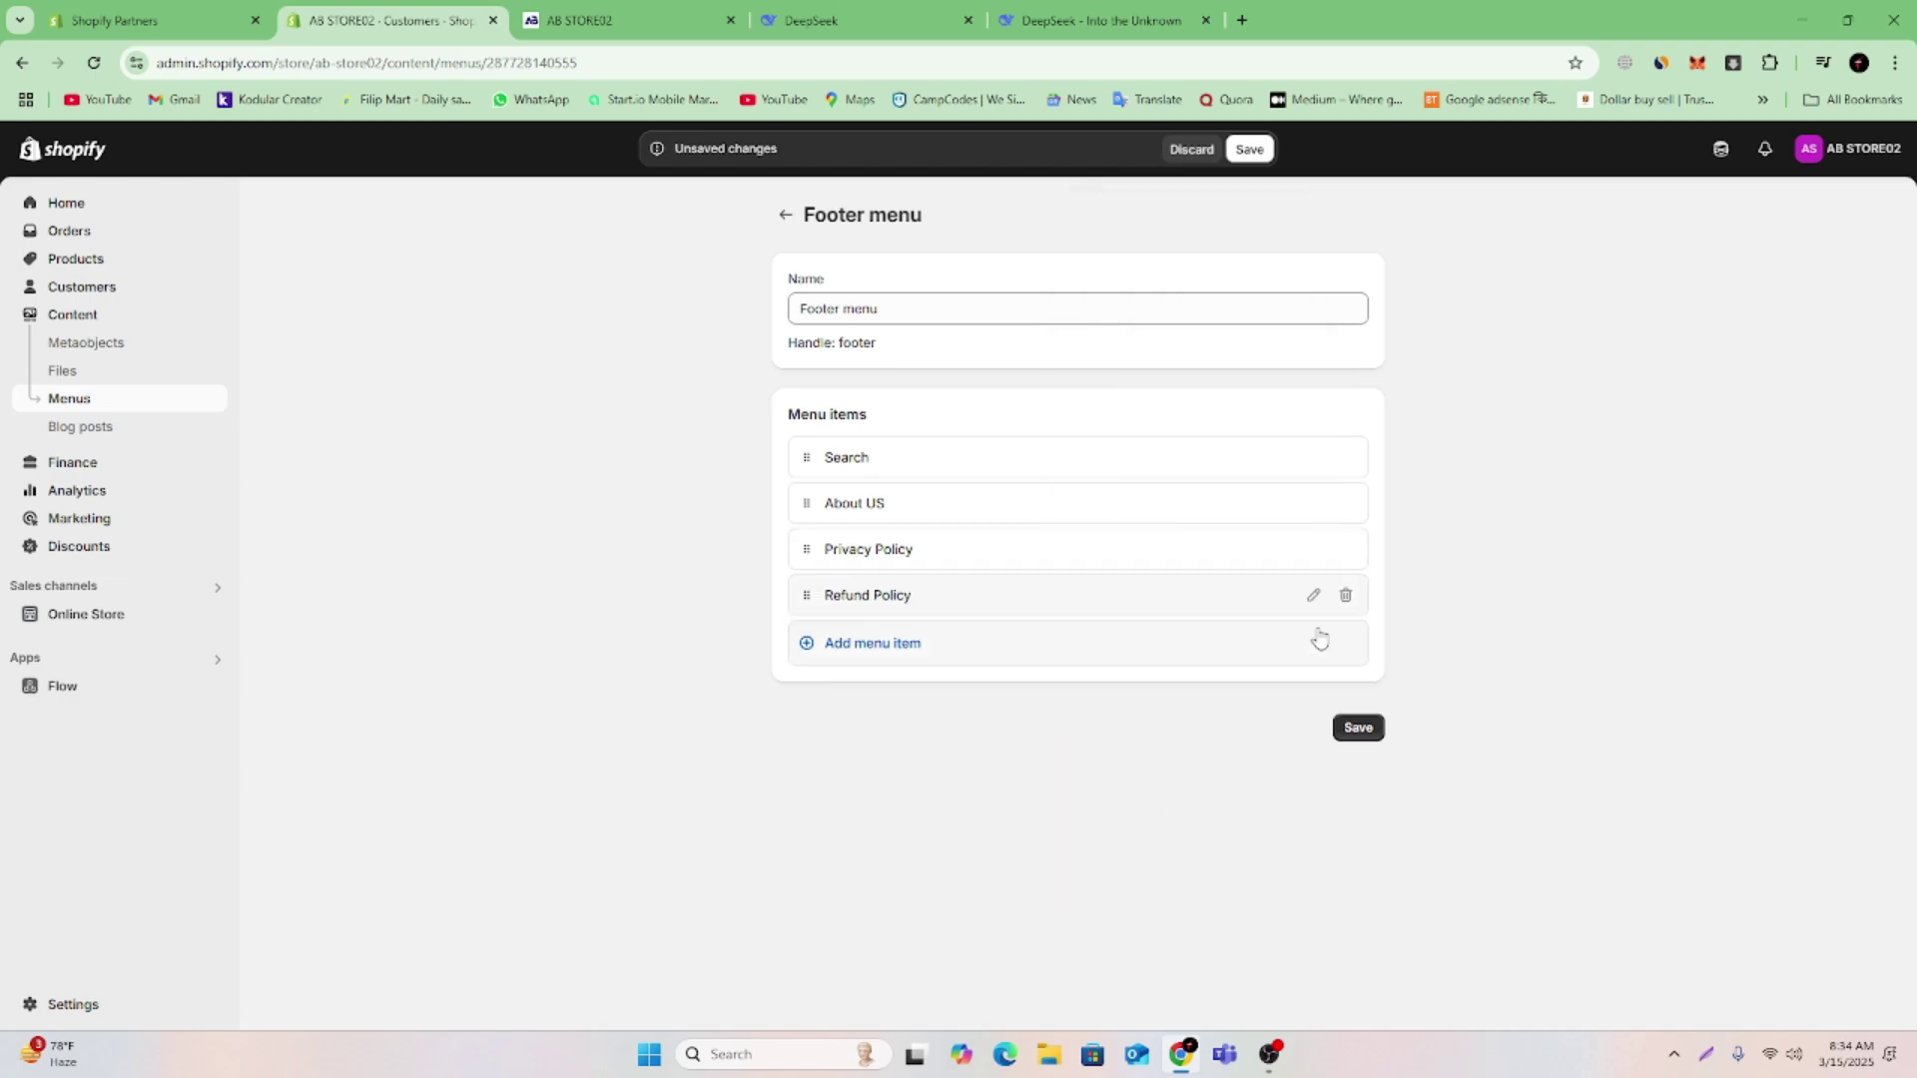
# Add a "Shipping Policy" item to the footer menu, linked to the store's Shipping Policy
pyautogui.click(859, 645)
pyautogui.click(1133, 675)
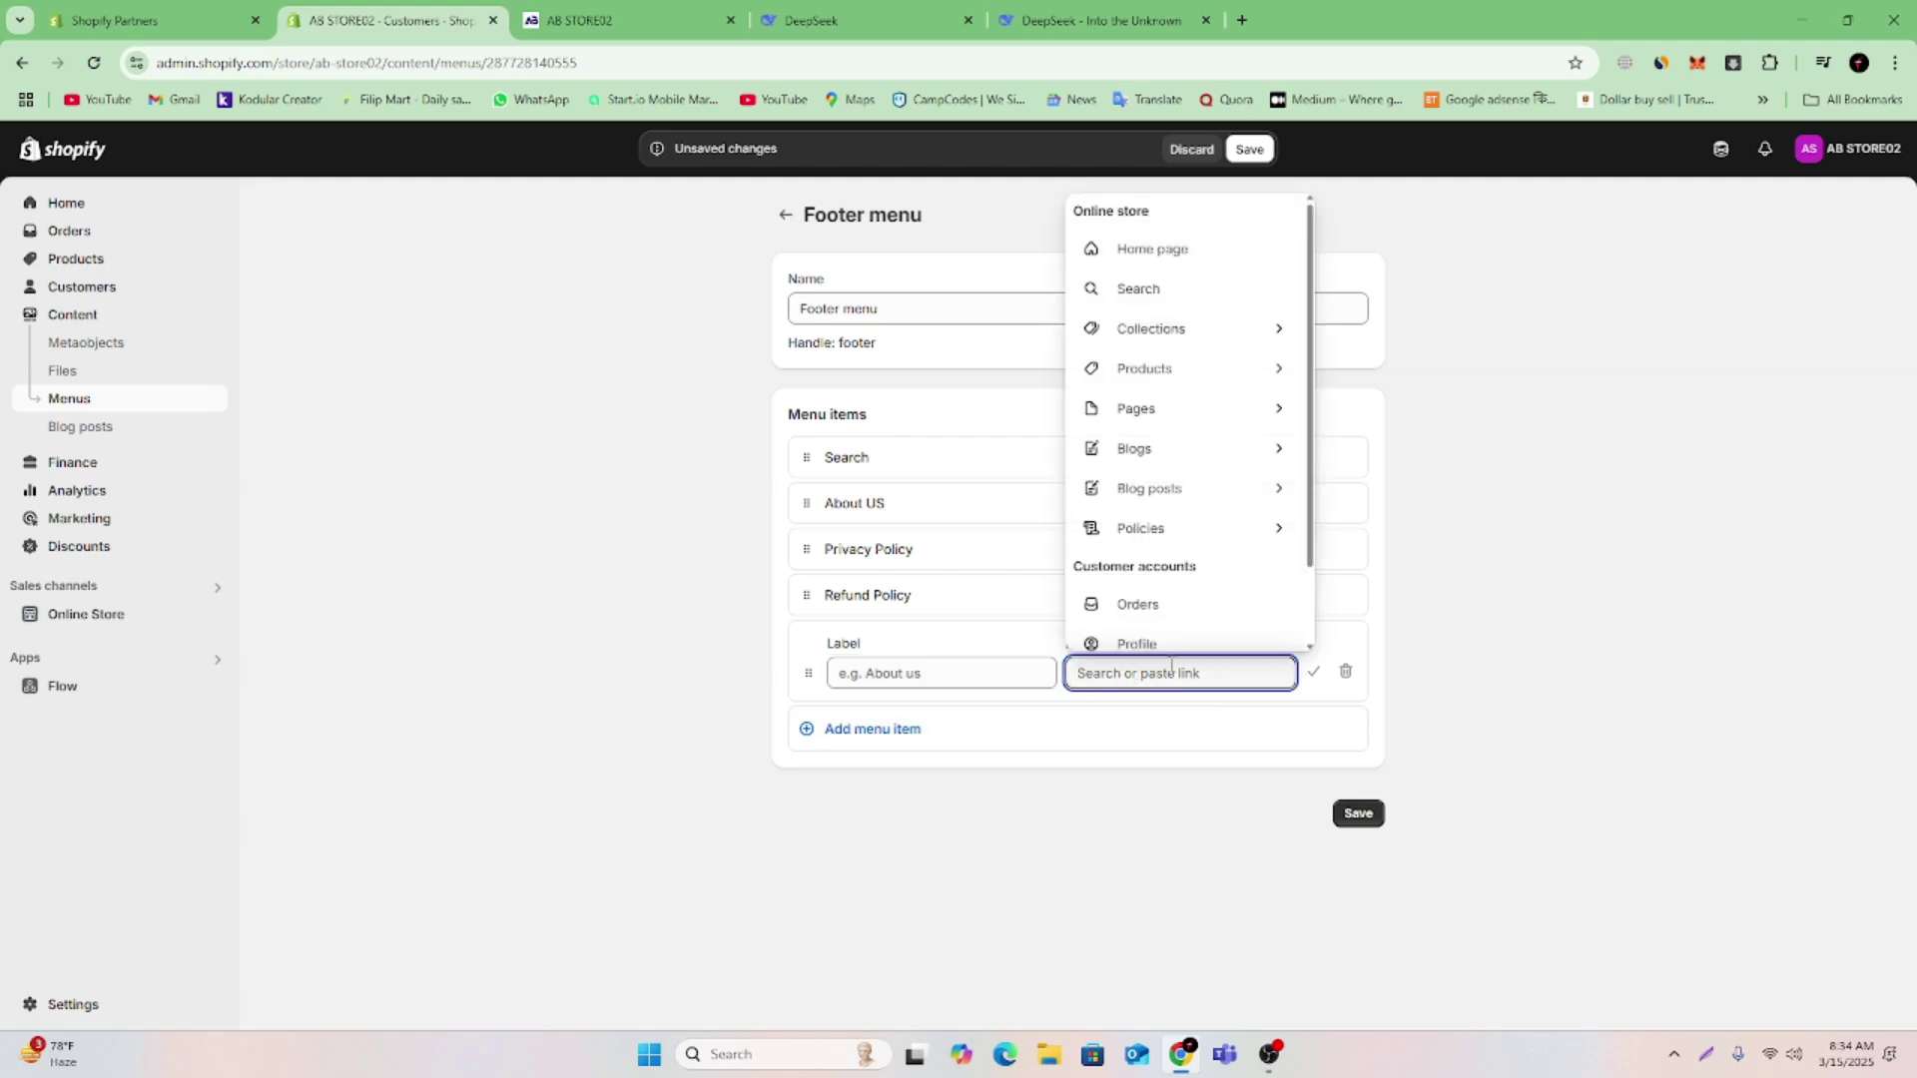
pyautogui.click(1212, 537)
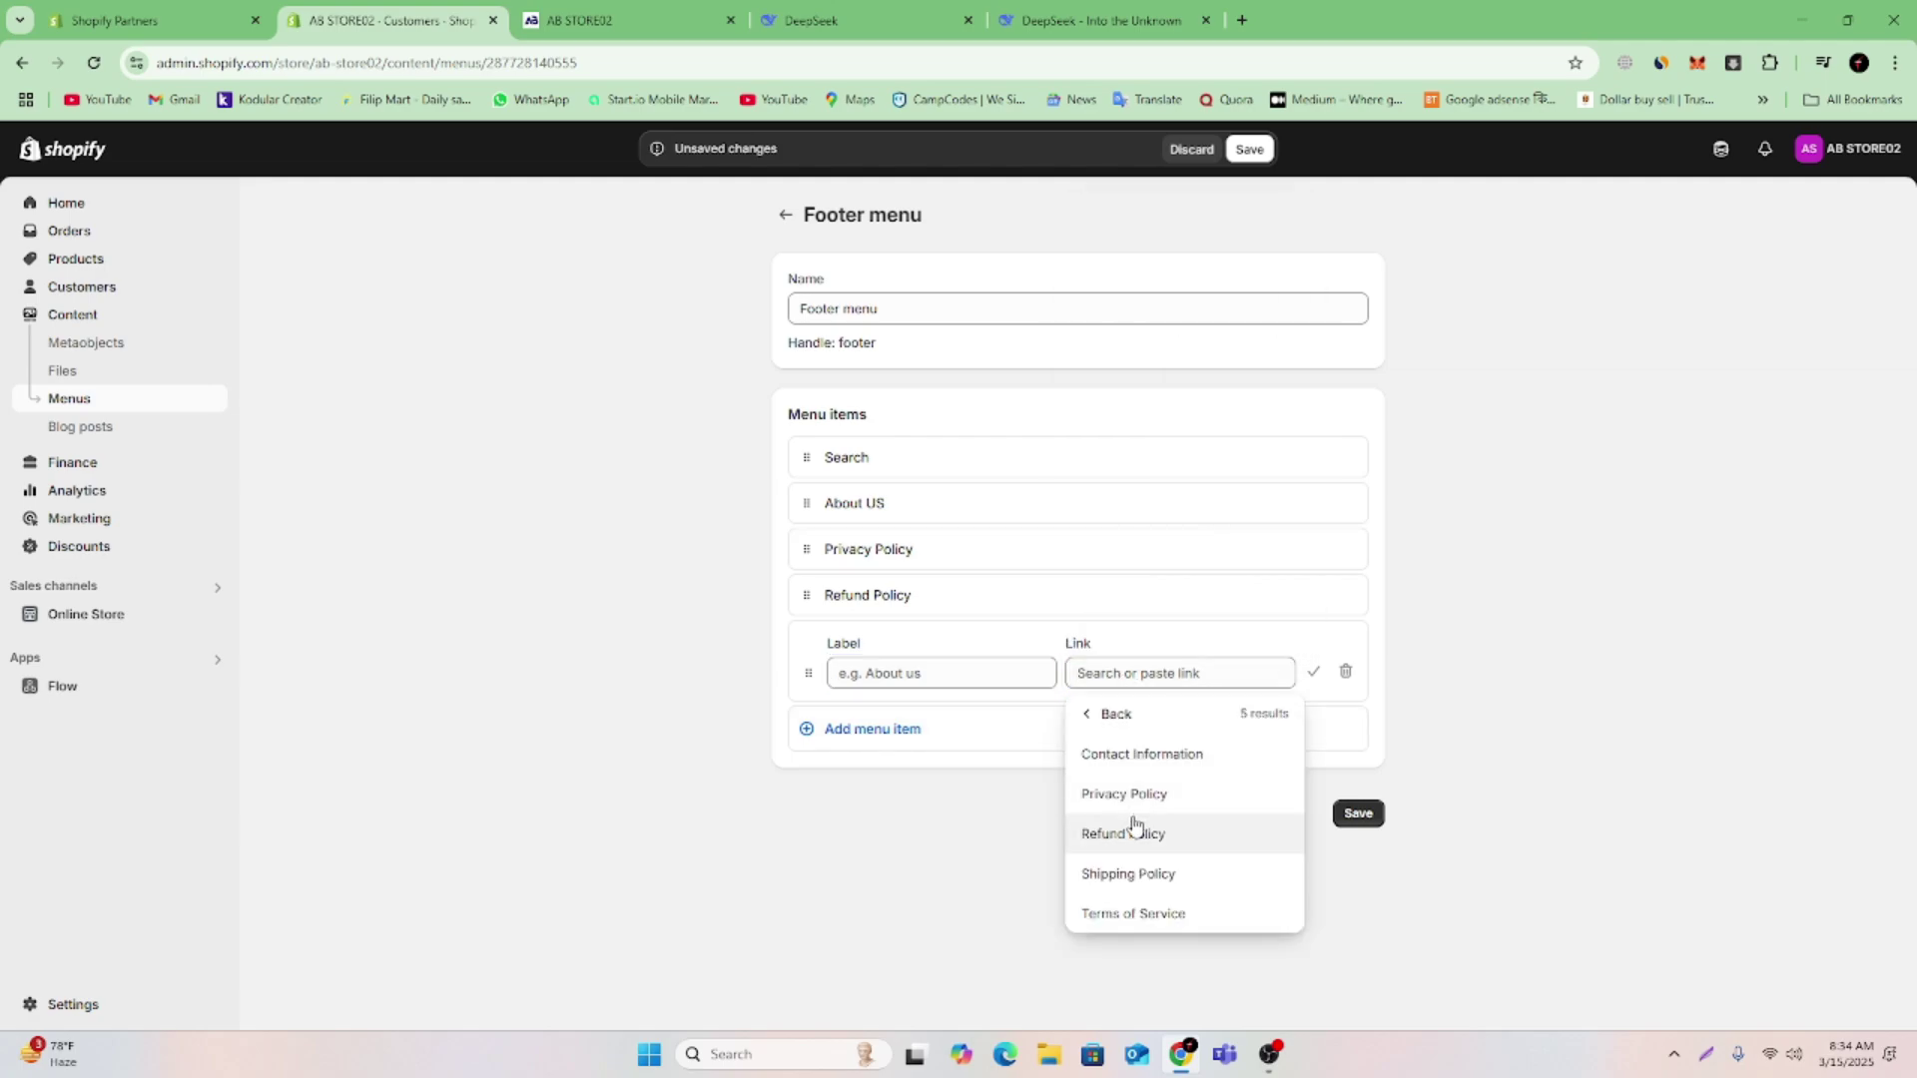
pyautogui.click(1136, 874)
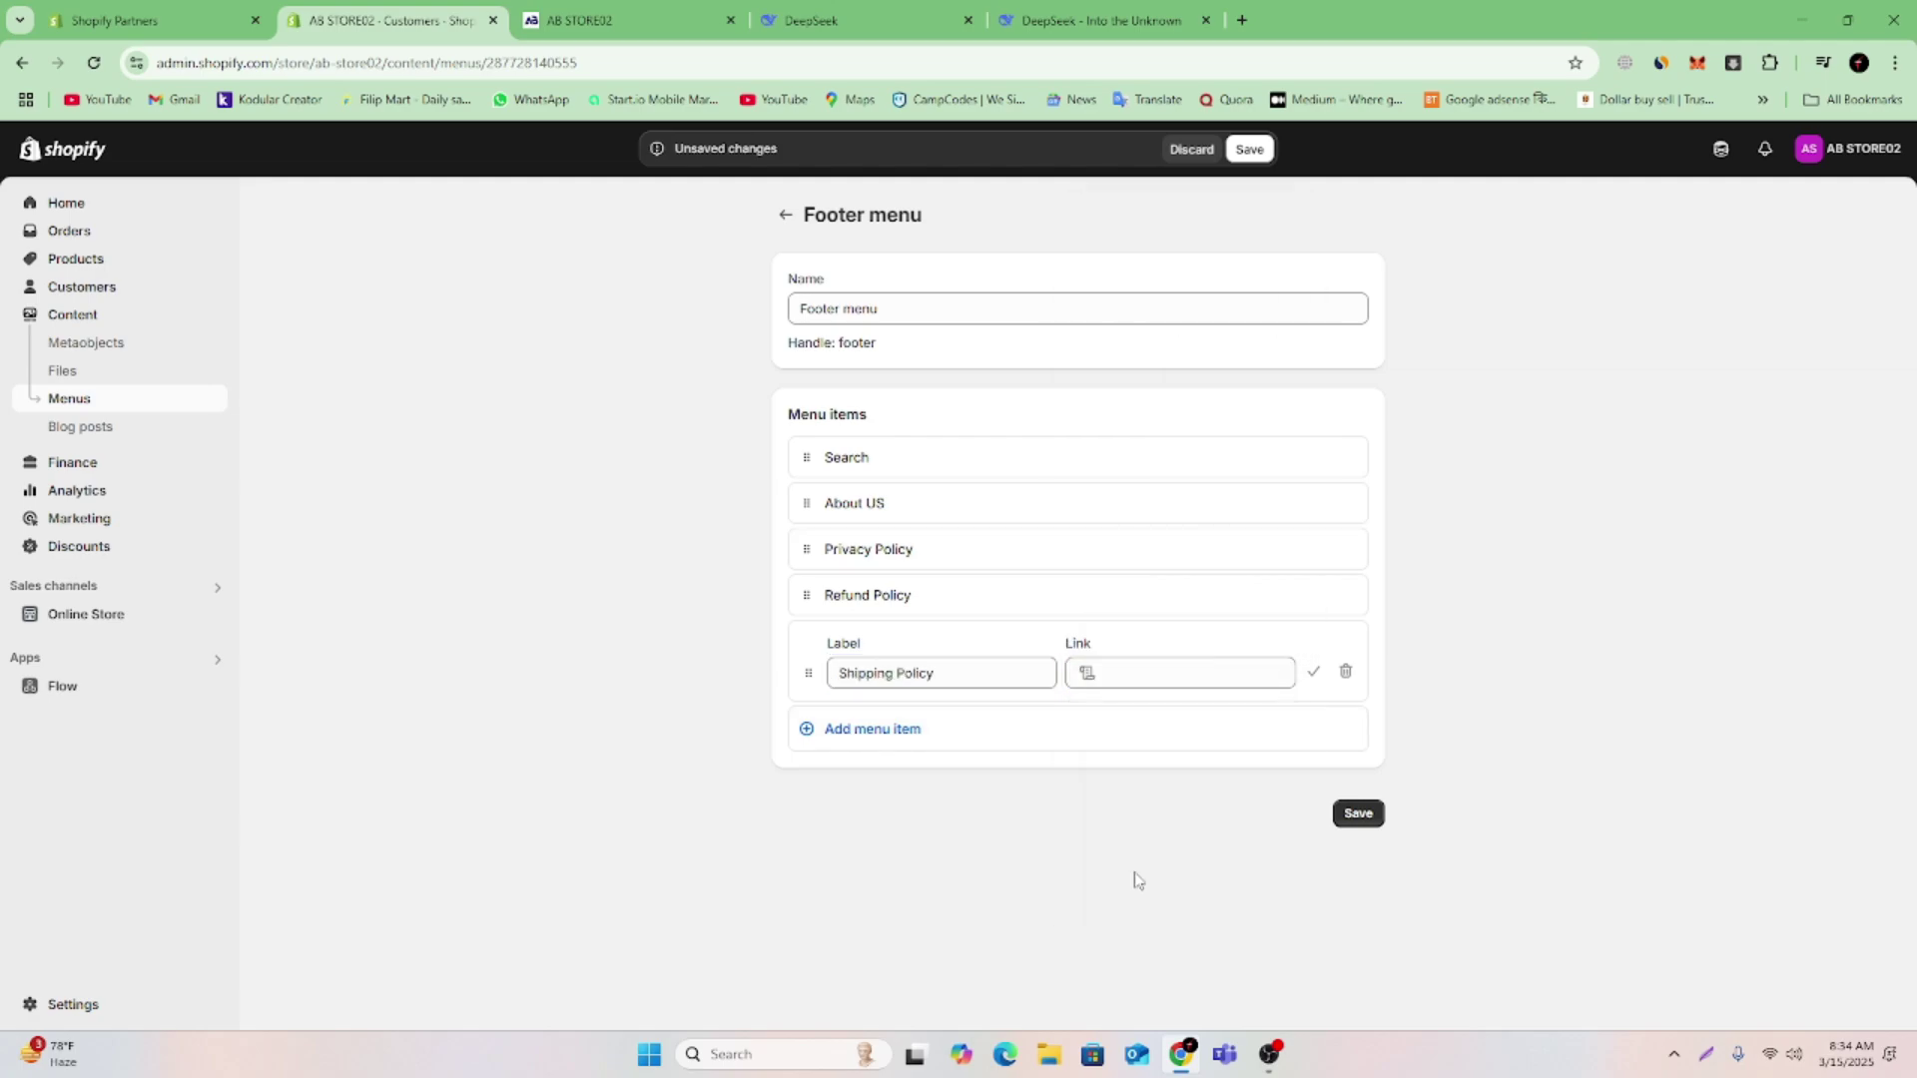
pyautogui.click(1313, 679)
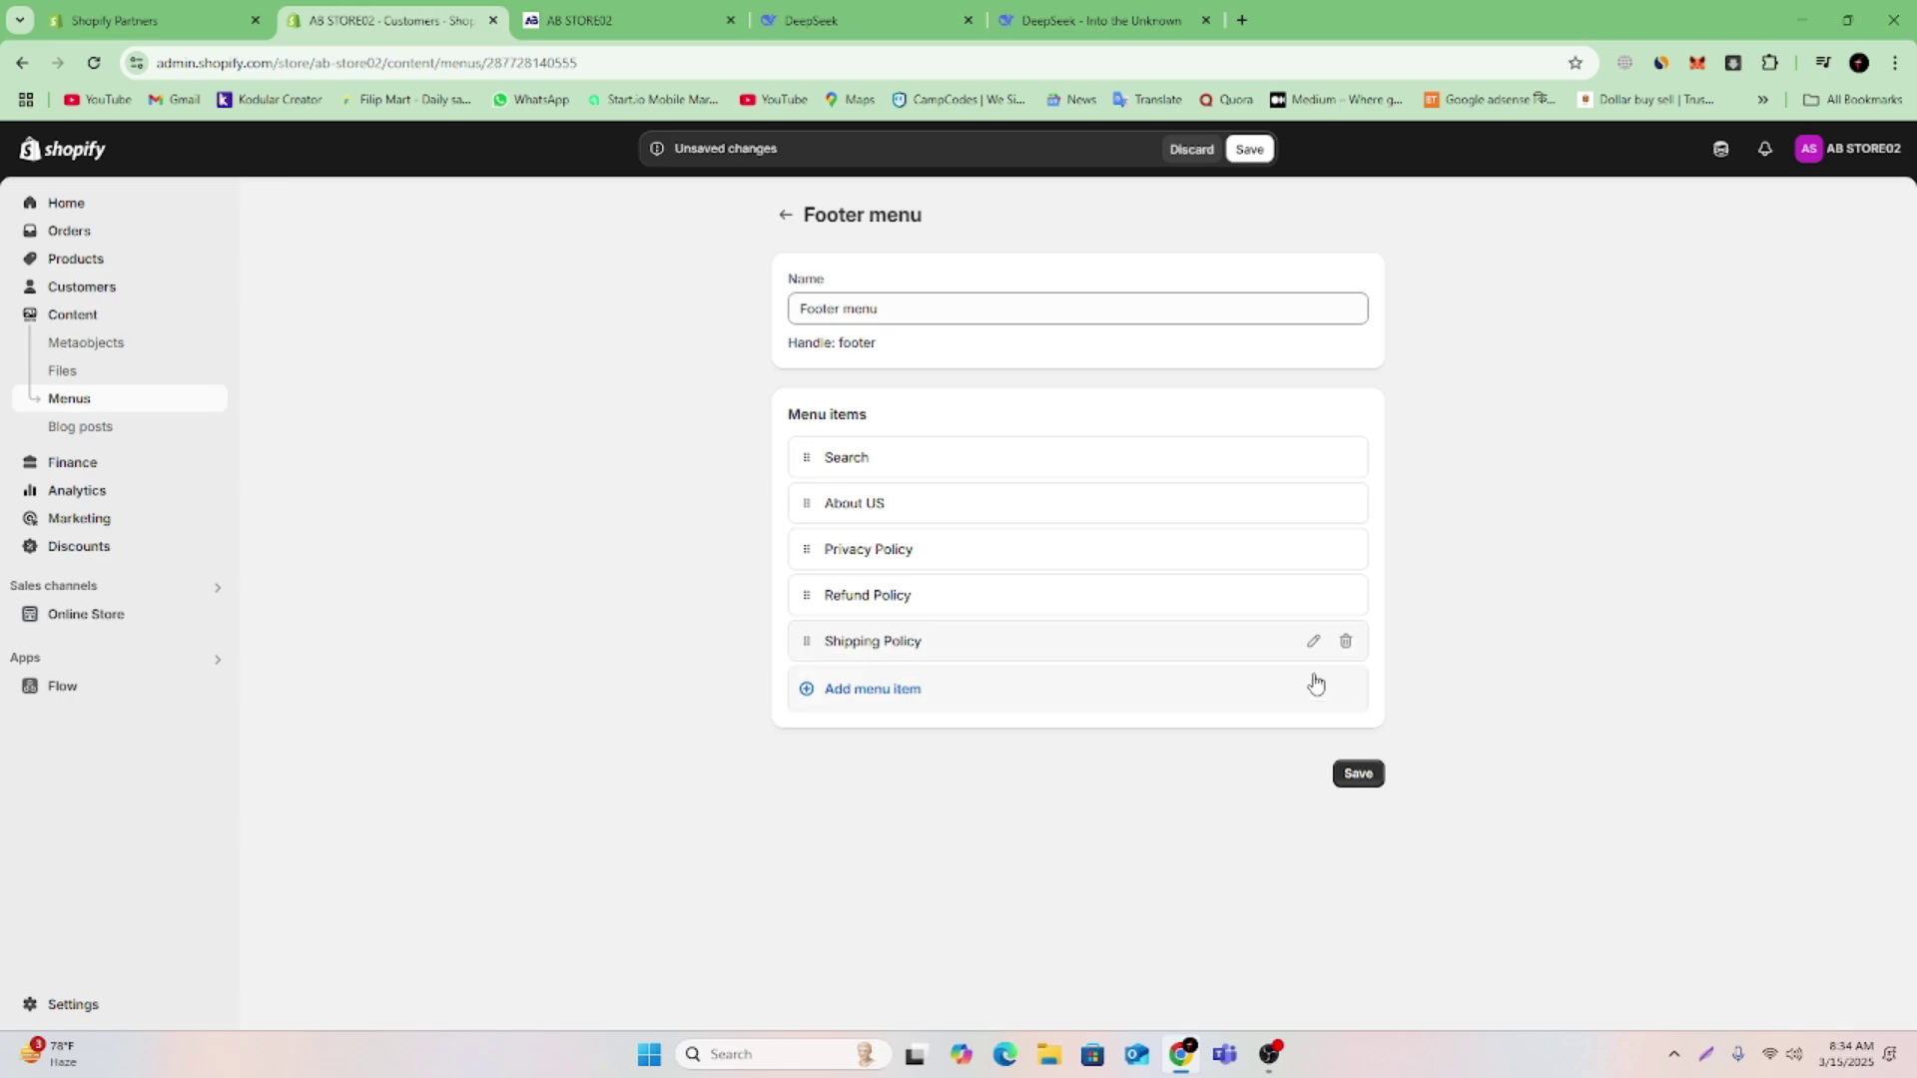
# Add a "Contact" item to the footer menu, linked to the Contact page
pyautogui.click(878, 696)
pyautogui.click(1122, 721)
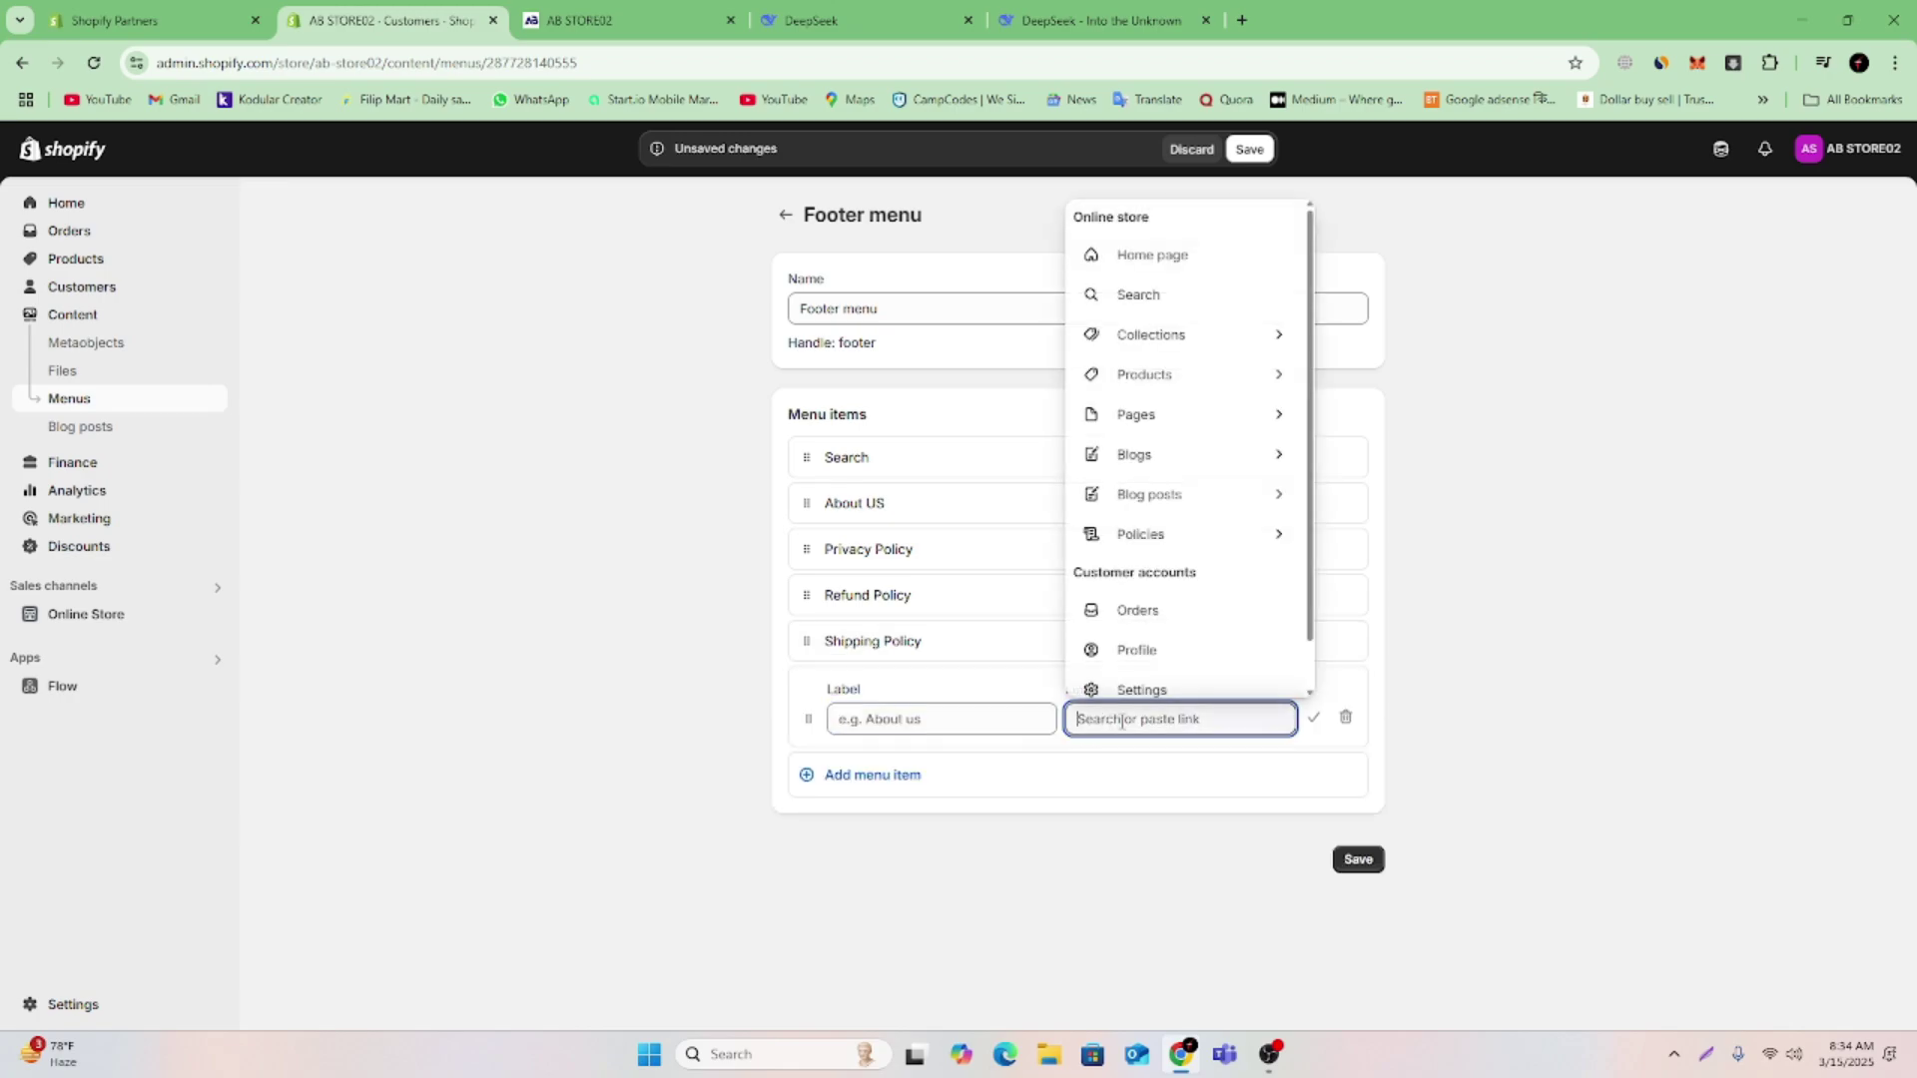
pyautogui.click(1208, 414)
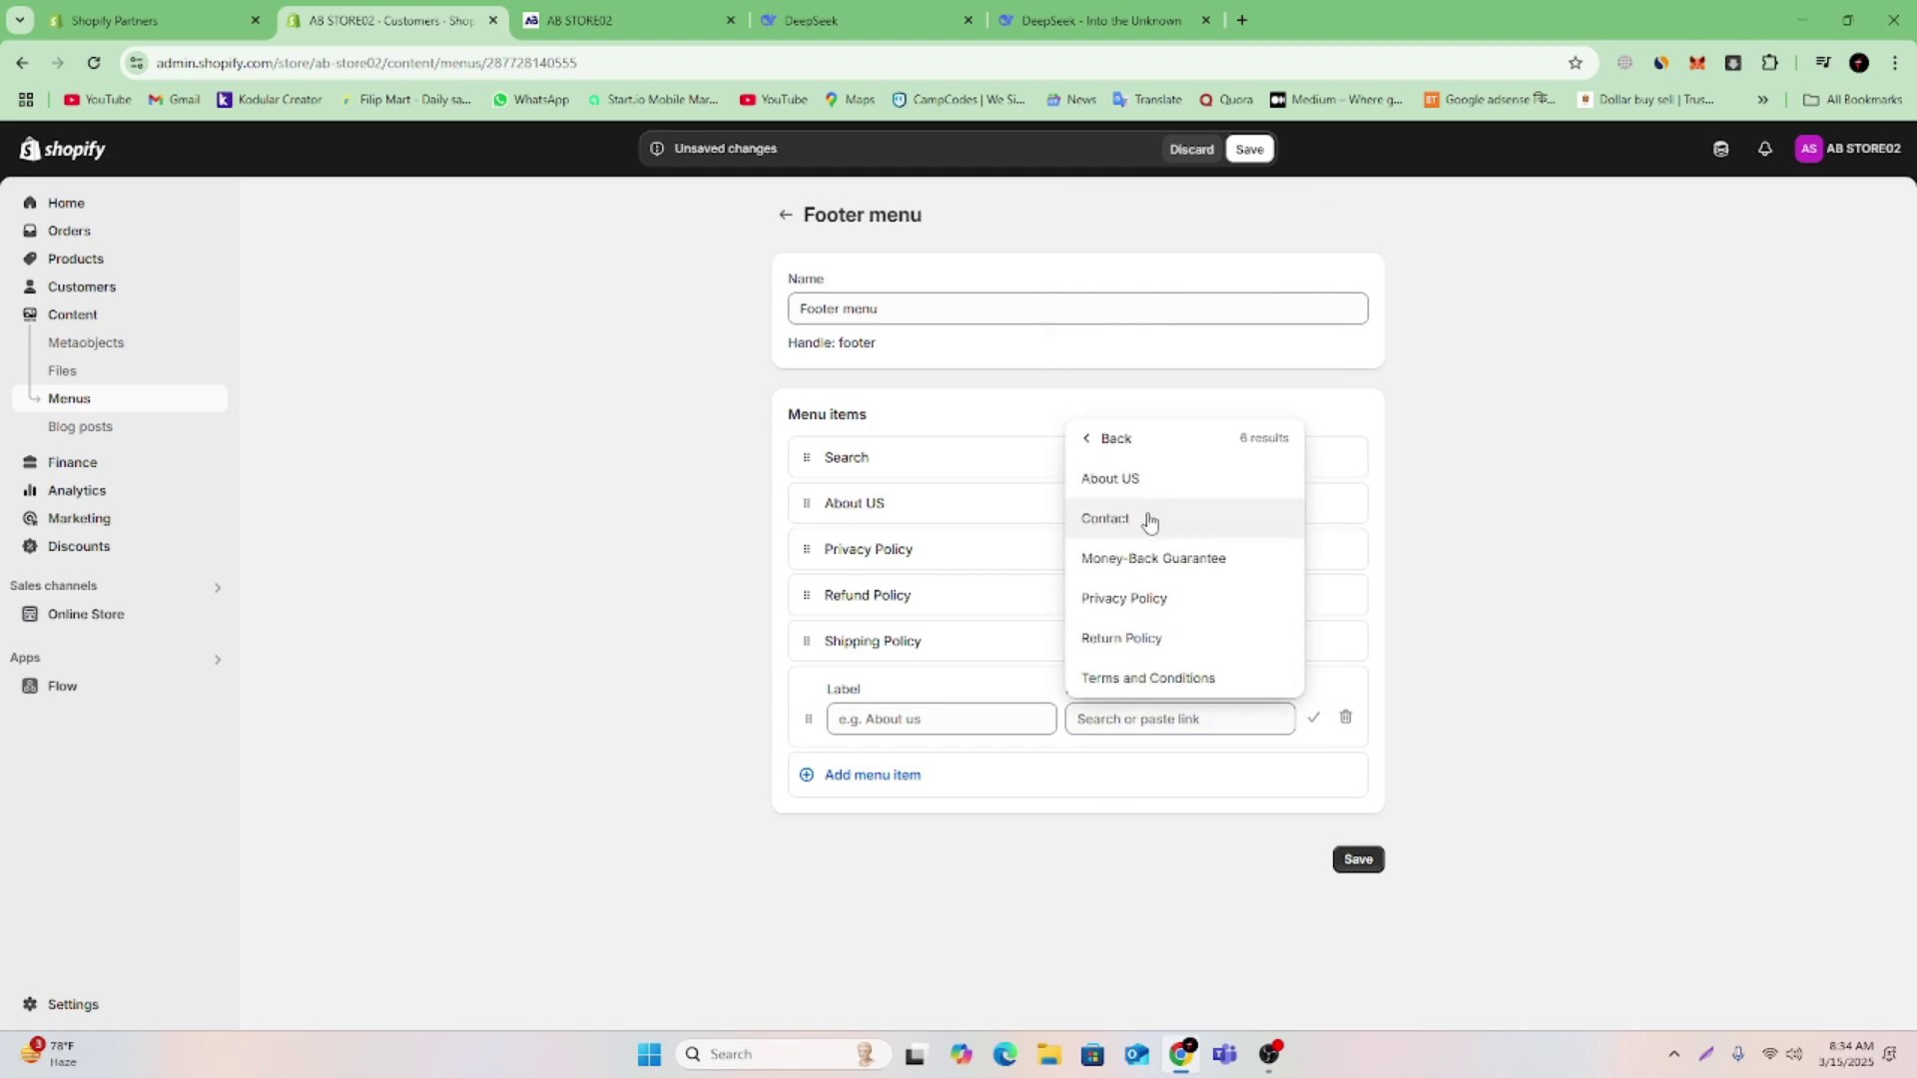
pyautogui.click(1149, 518)
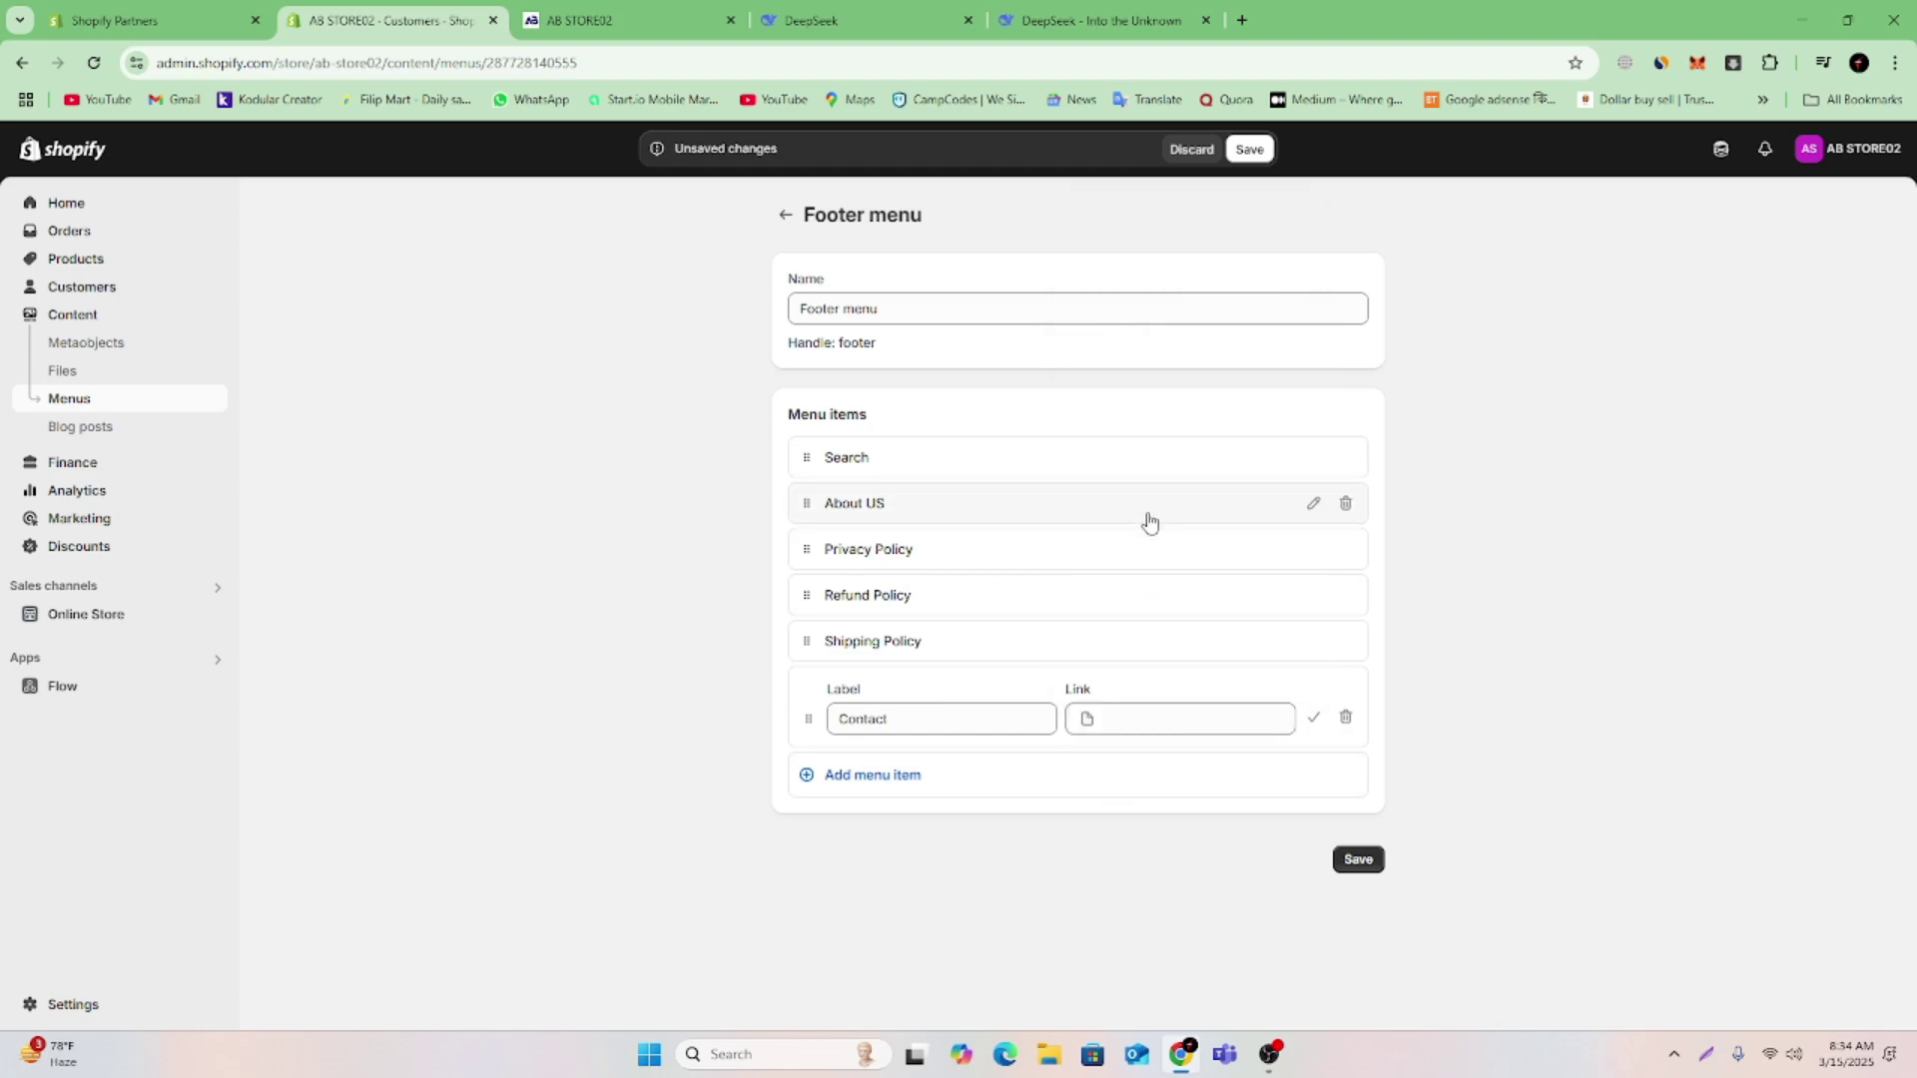
pyautogui.click(1314, 717)
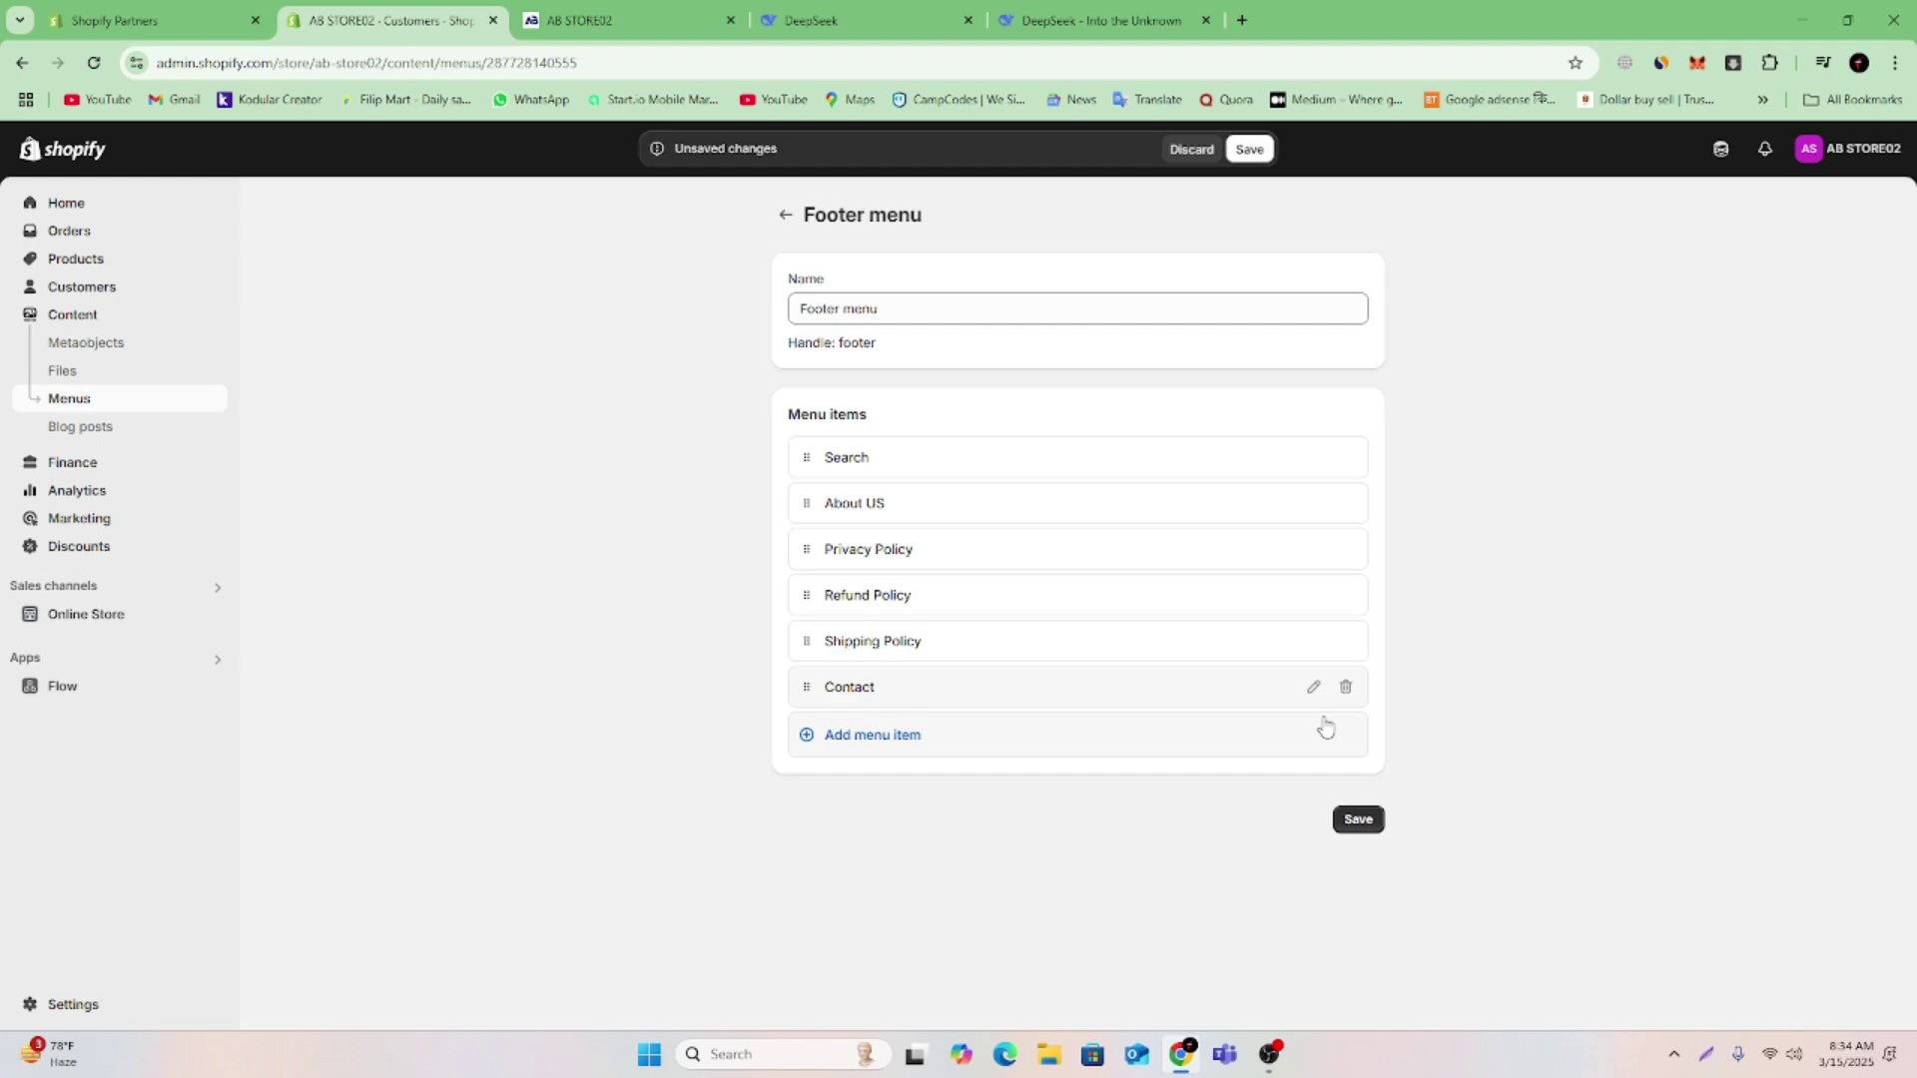
# Add a "Money-Back Guarantee" item to the footer menu, linked to the page of the same name
pyautogui.click(849, 739)
pyautogui.click(1226, 769)
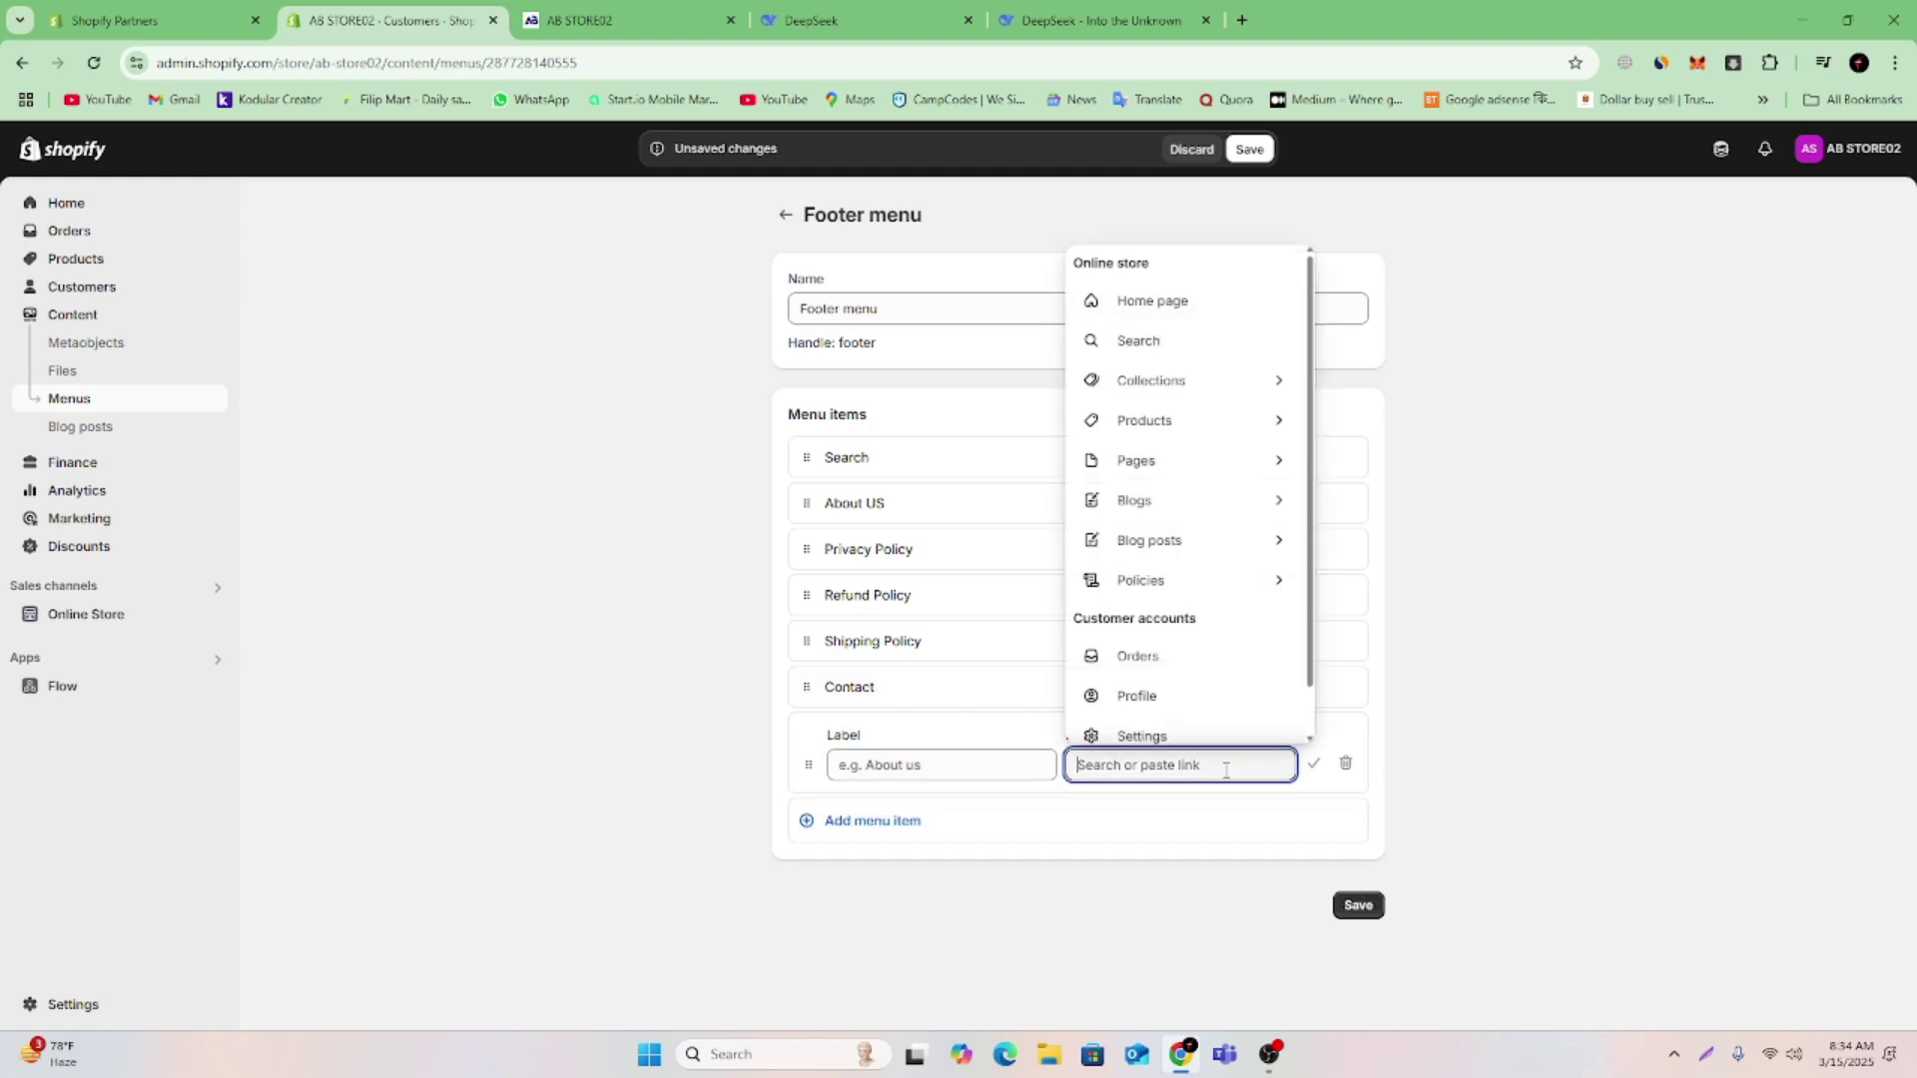
pyautogui.click(1218, 576)
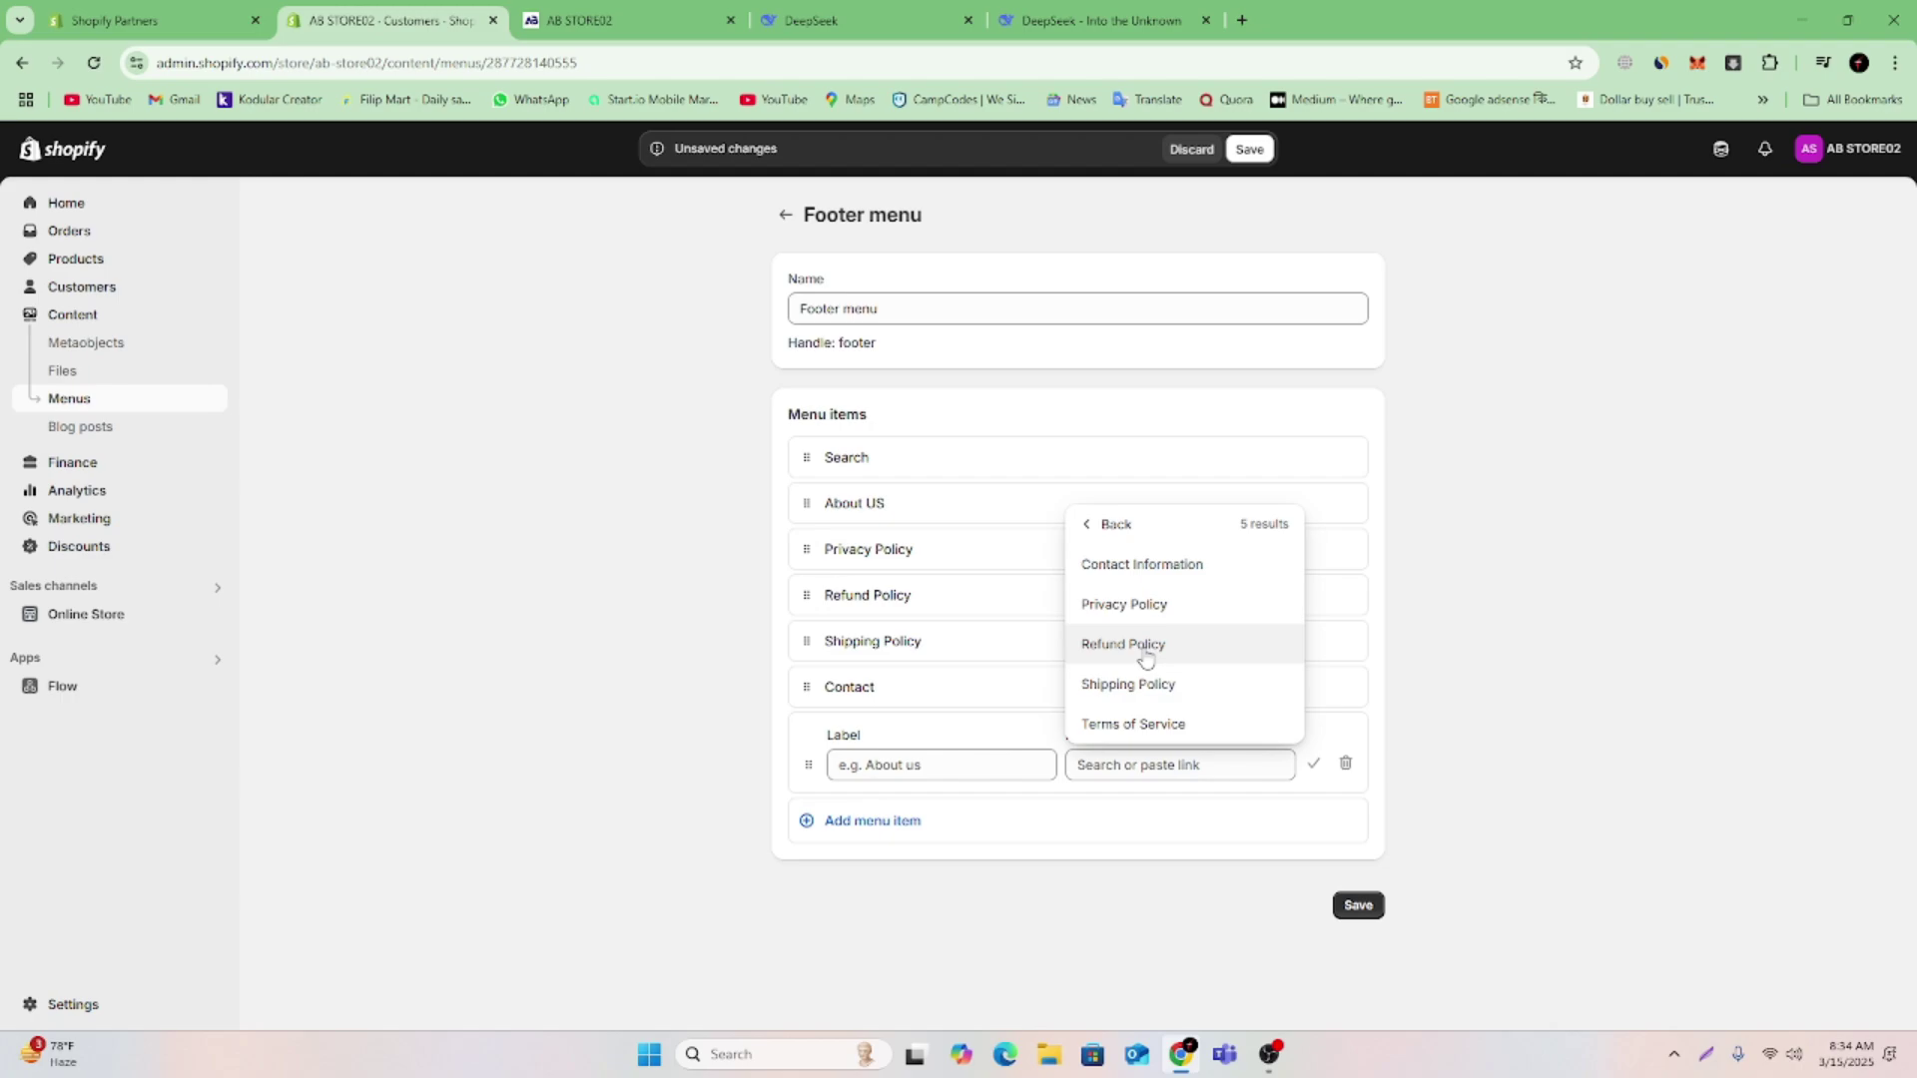
pyautogui.click(1099, 761)
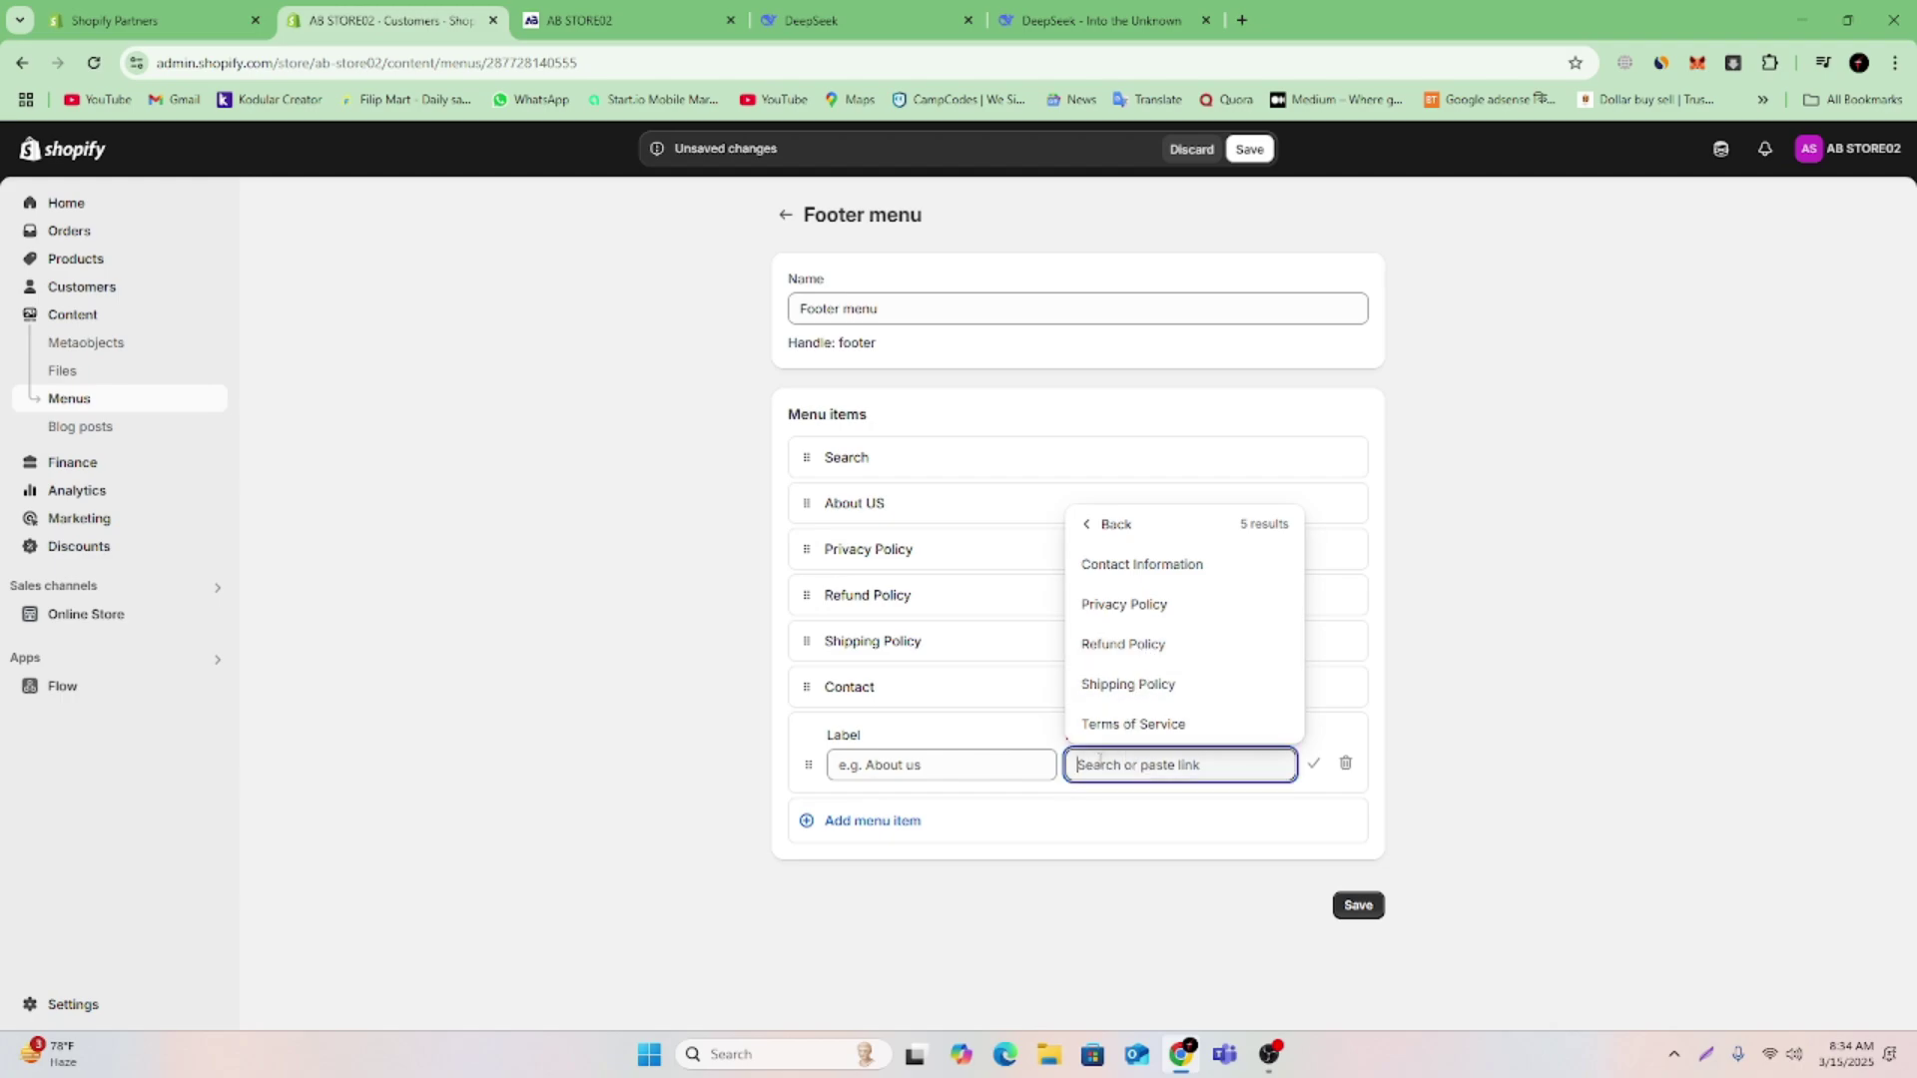
pyautogui.click(1104, 524)
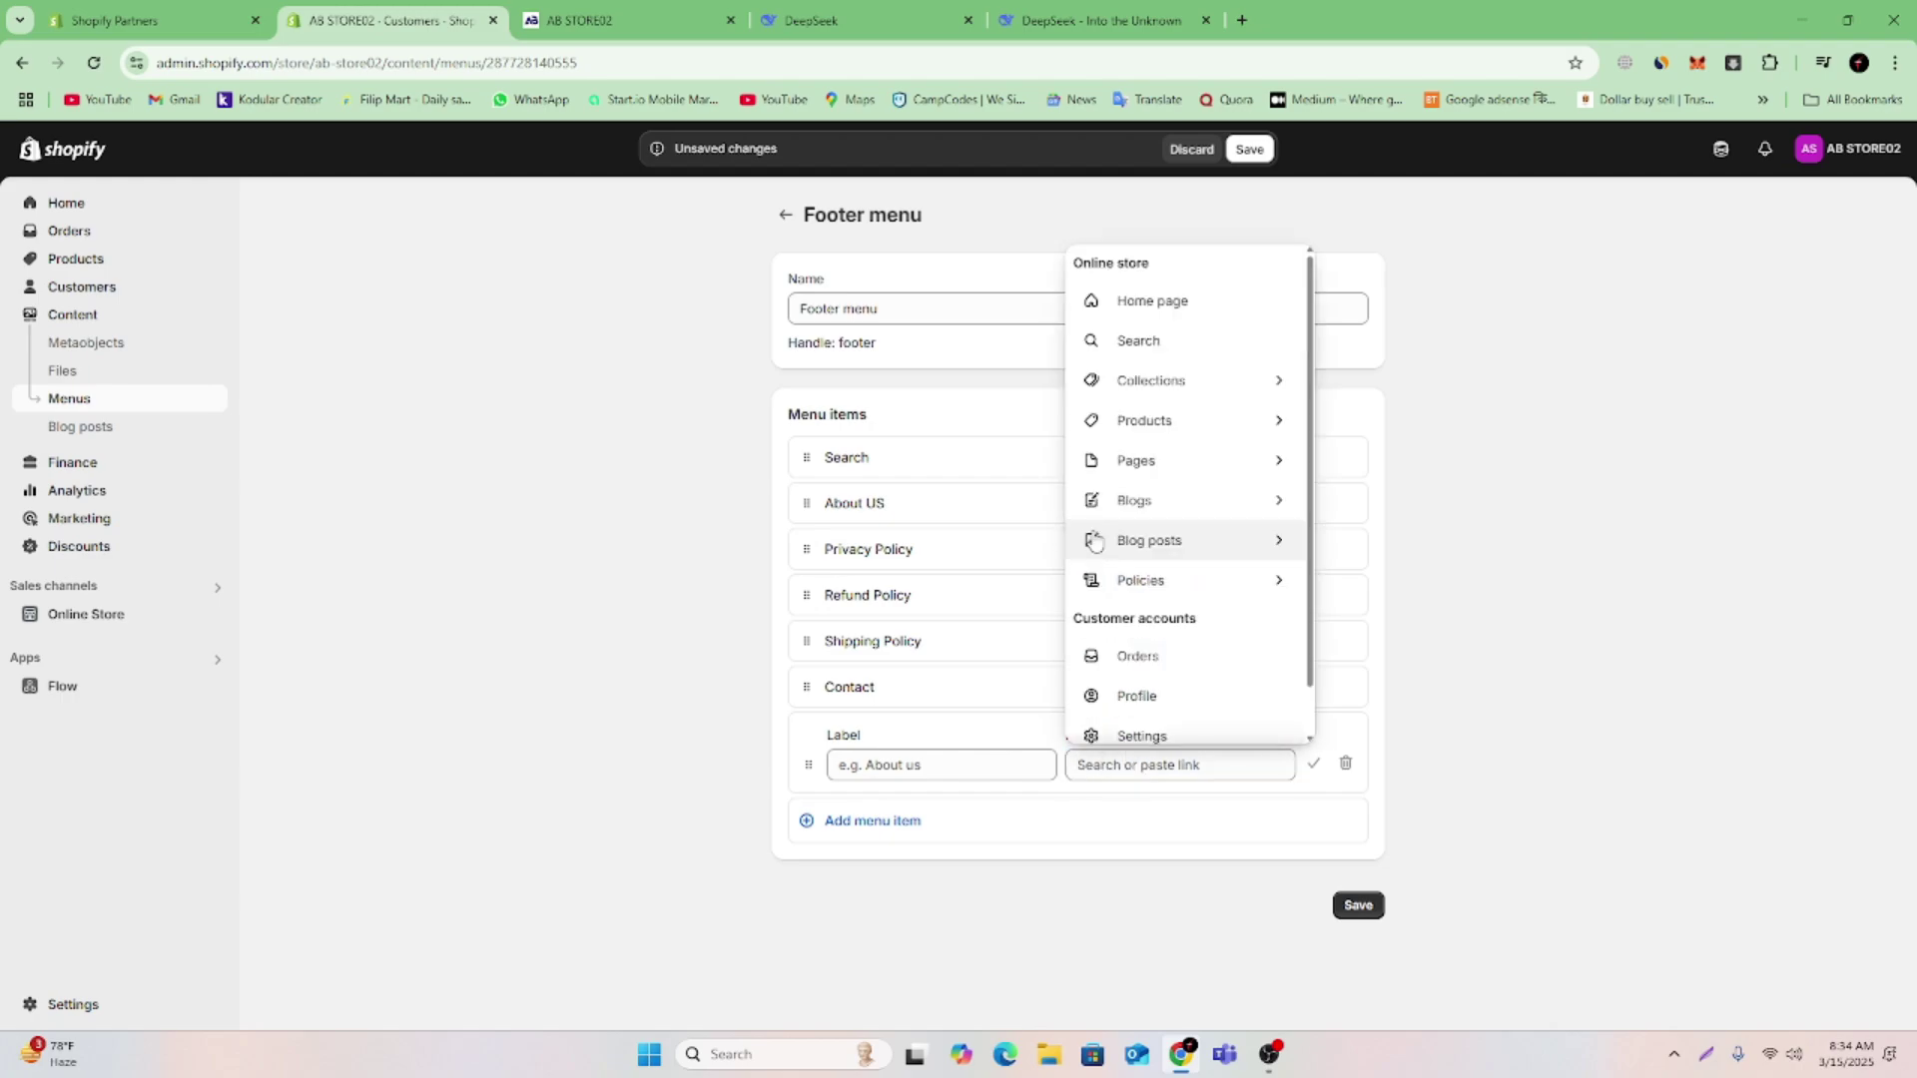
pyautogui.click(1168, 474)
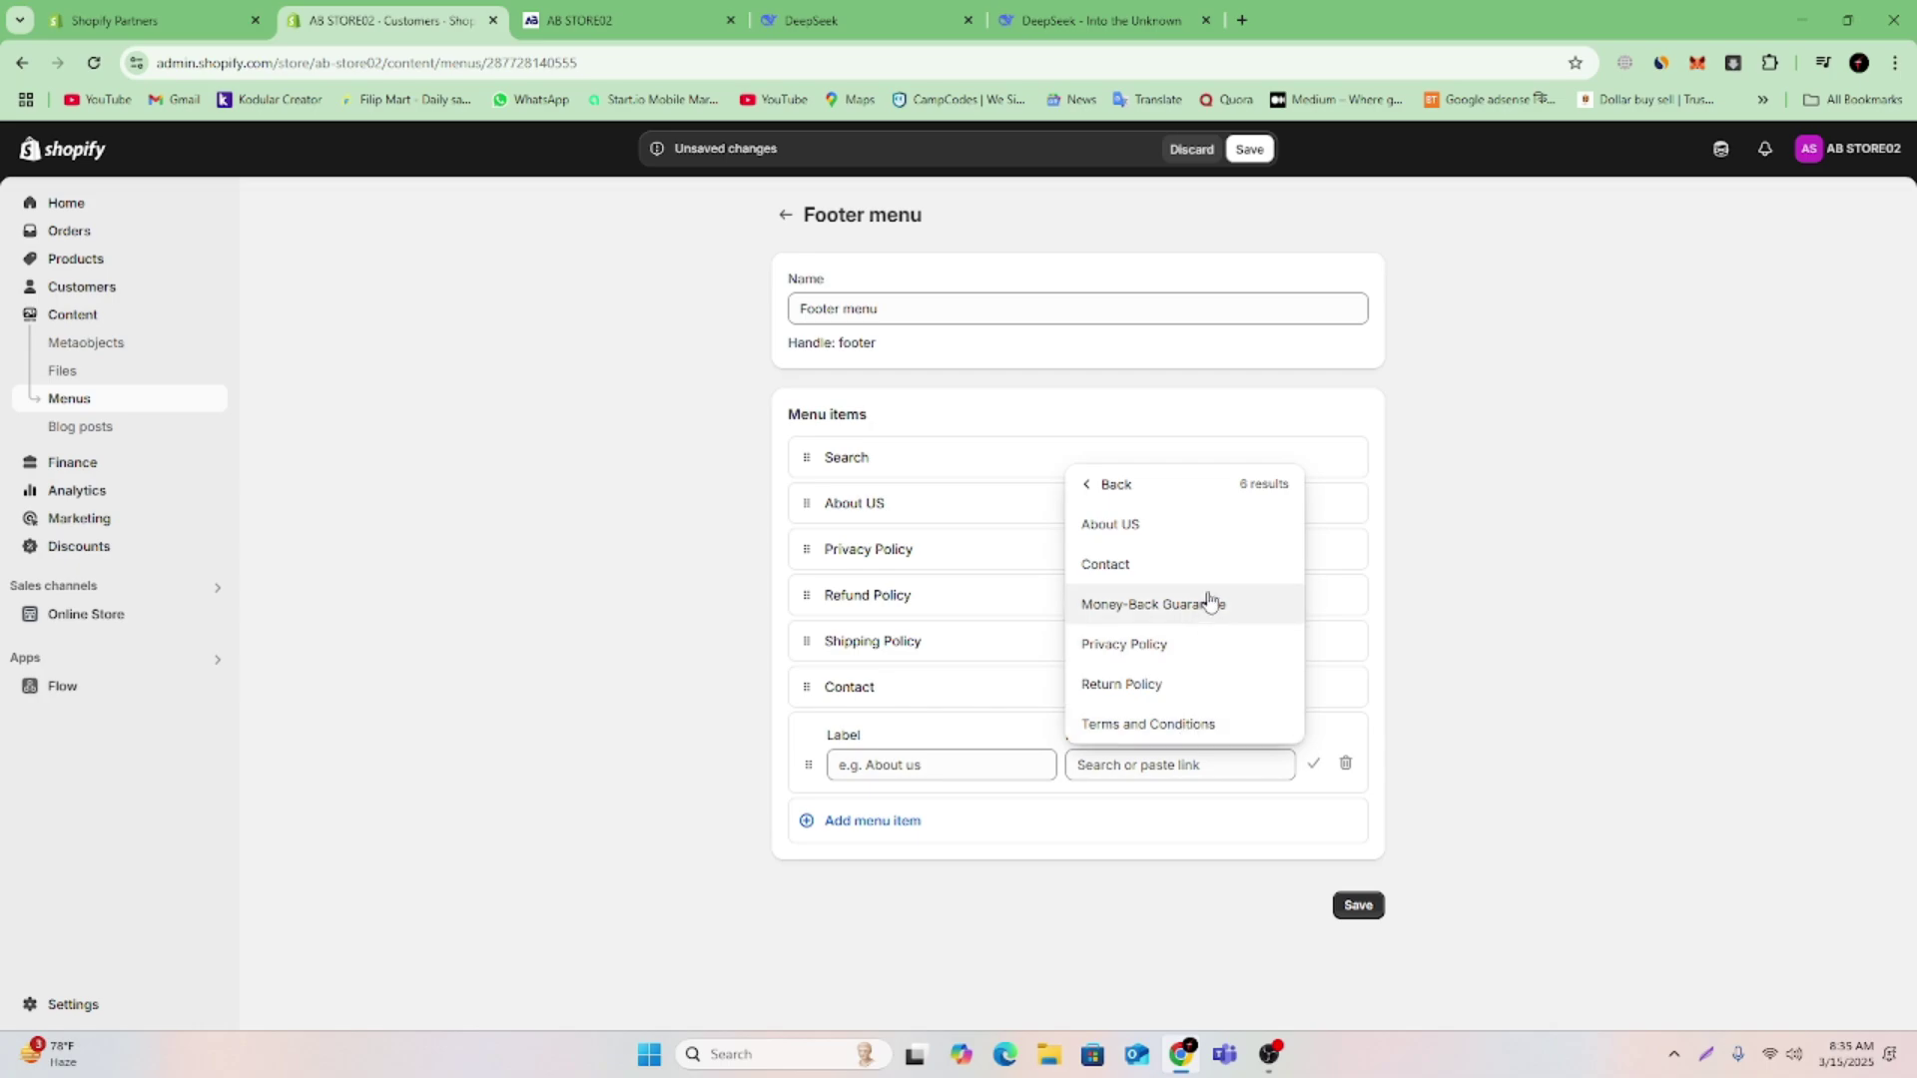
pyautogui.click(1206, 605)
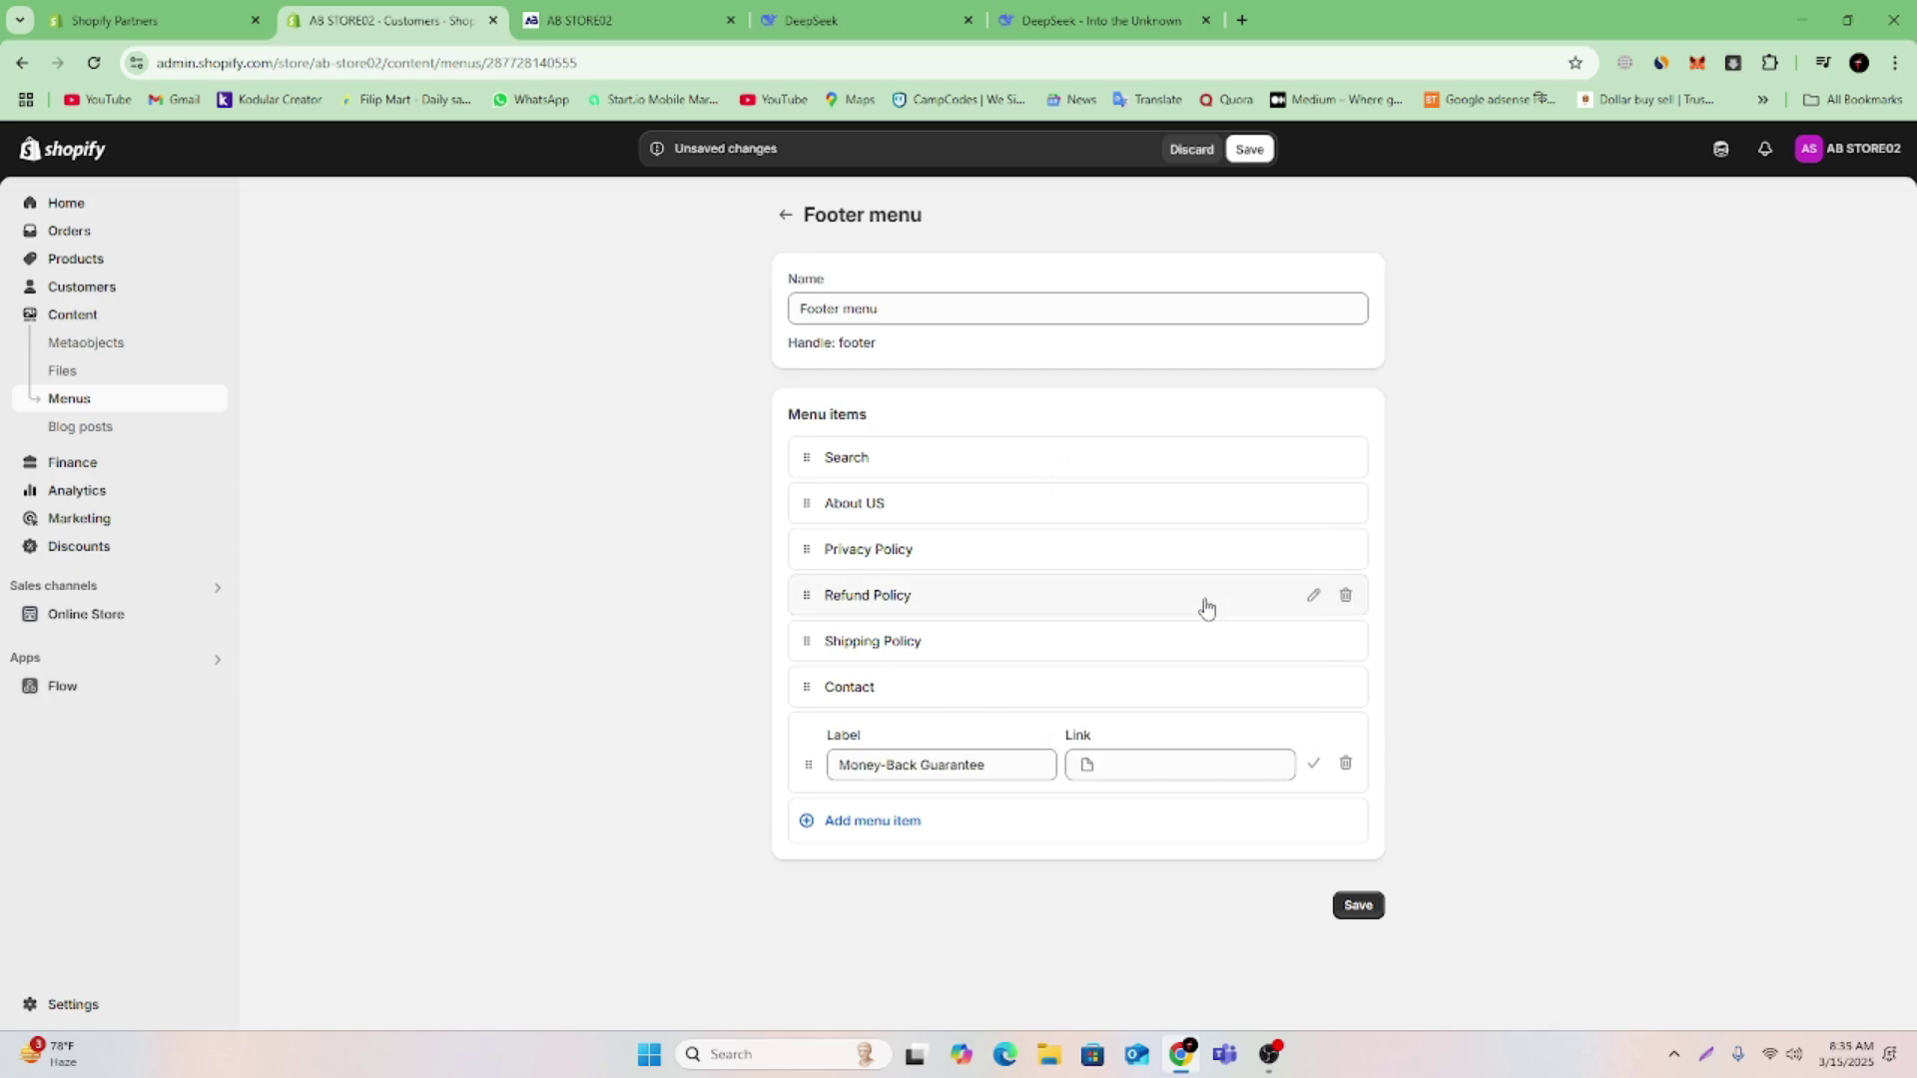
pyautogui.click(1314, 765)
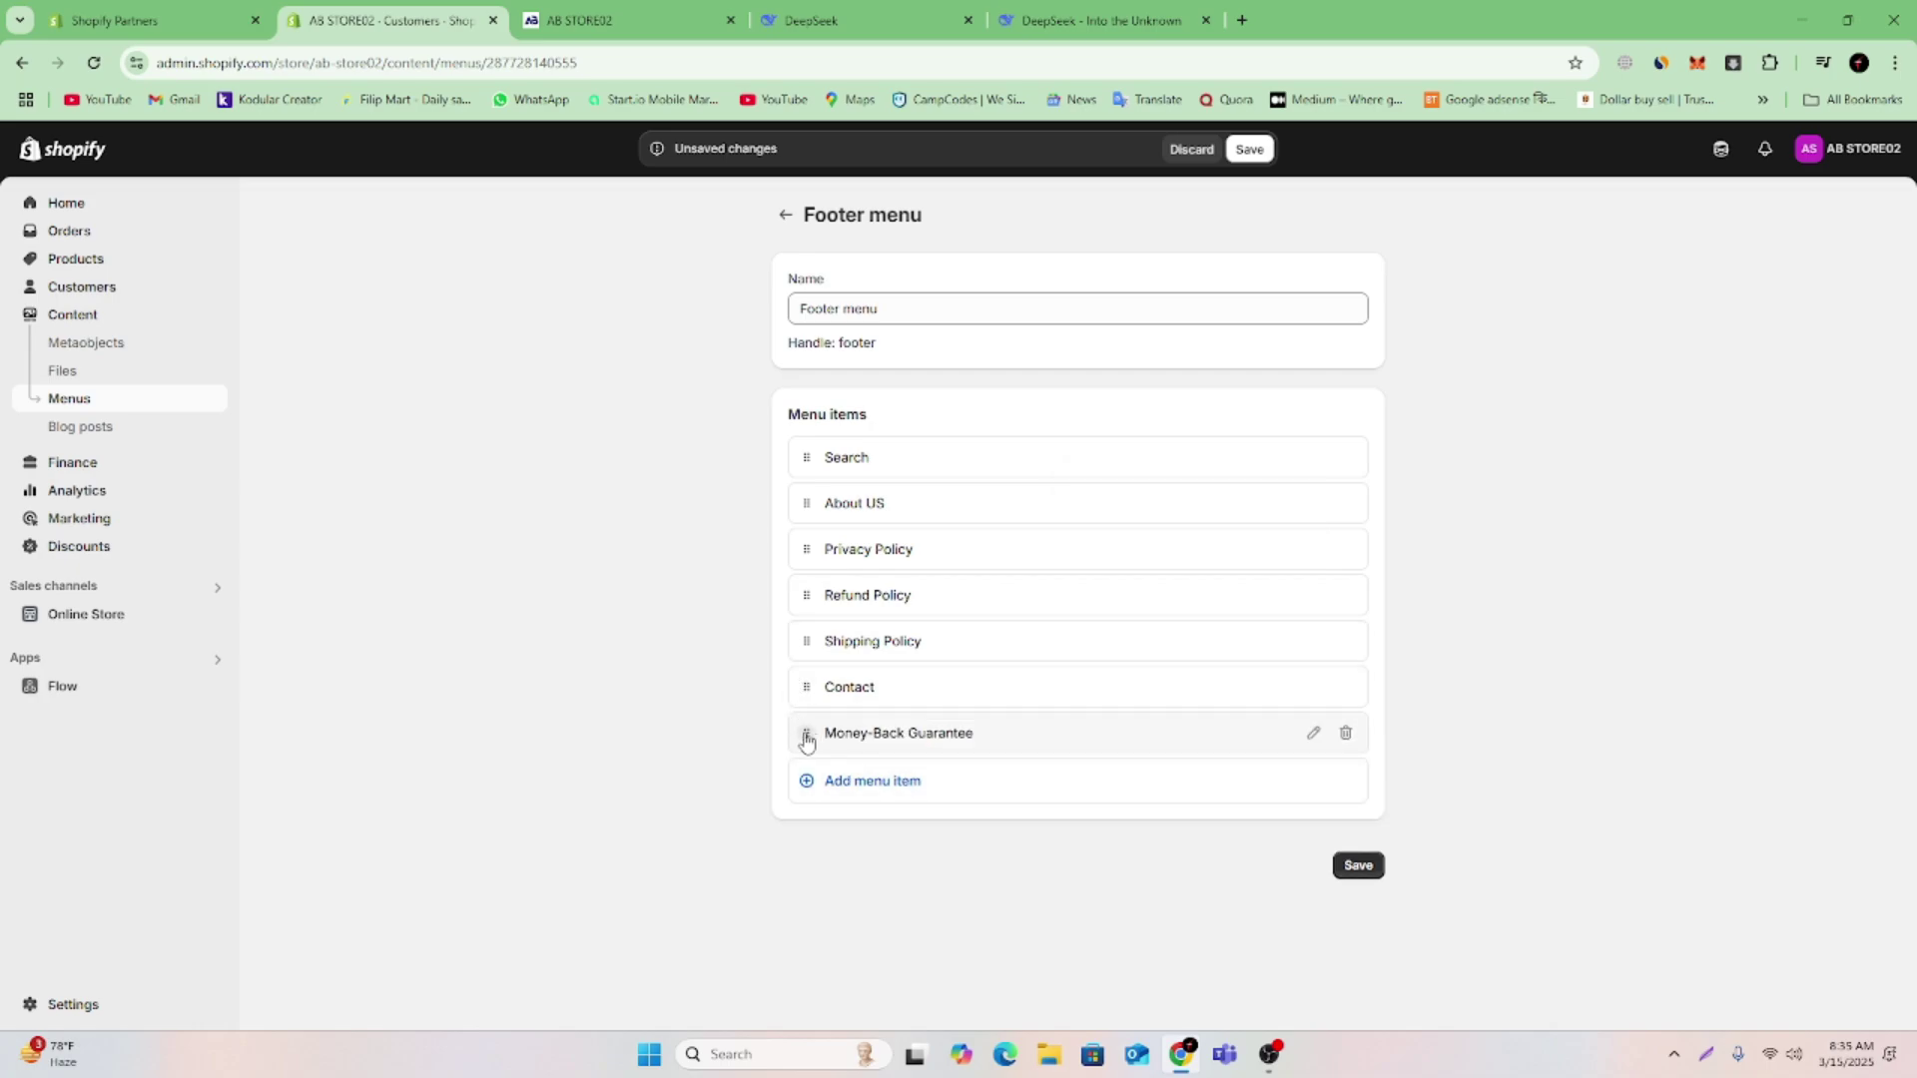
# Move the Money-Back Guarantee item above Contact, save the footer menu and return to the menu list
pyautogui.moveTo(807, 739); pyautogui.dragTo(809, 691)
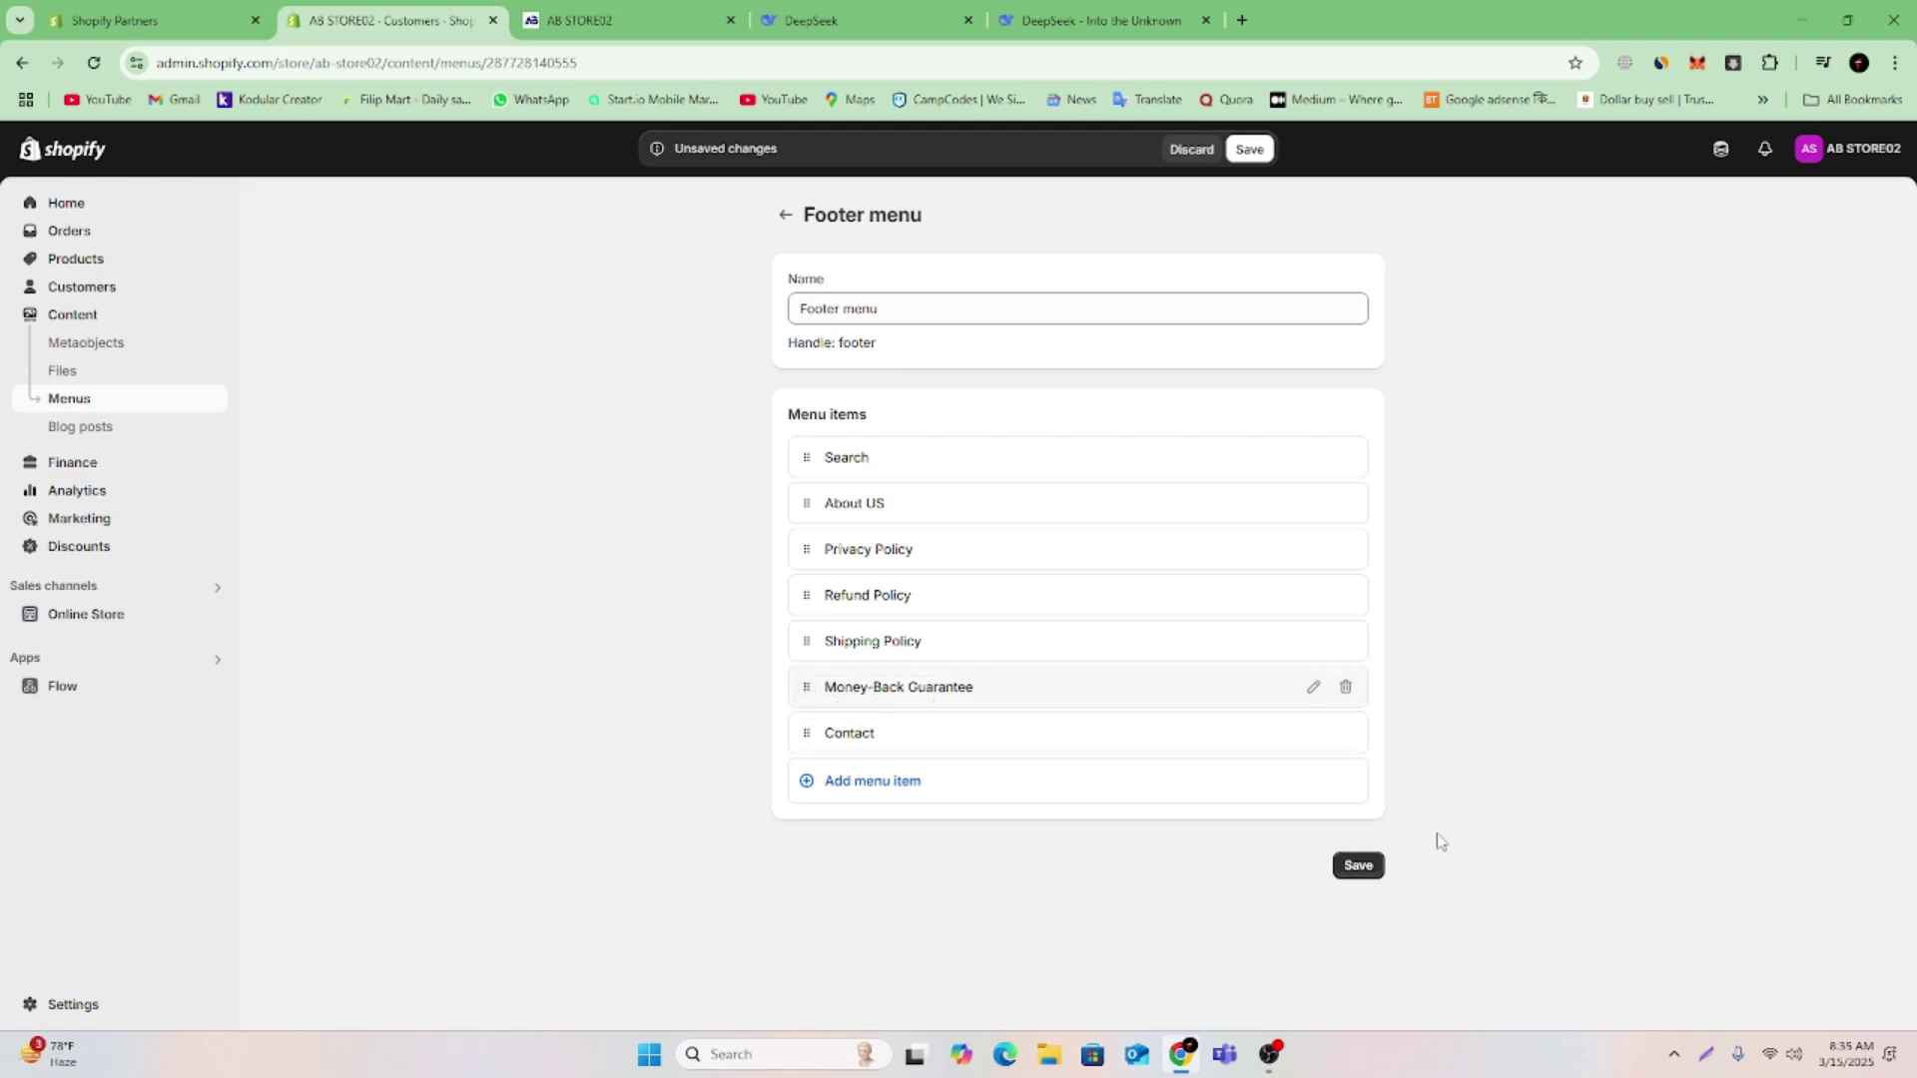
pyautogui.click(1359, 865)
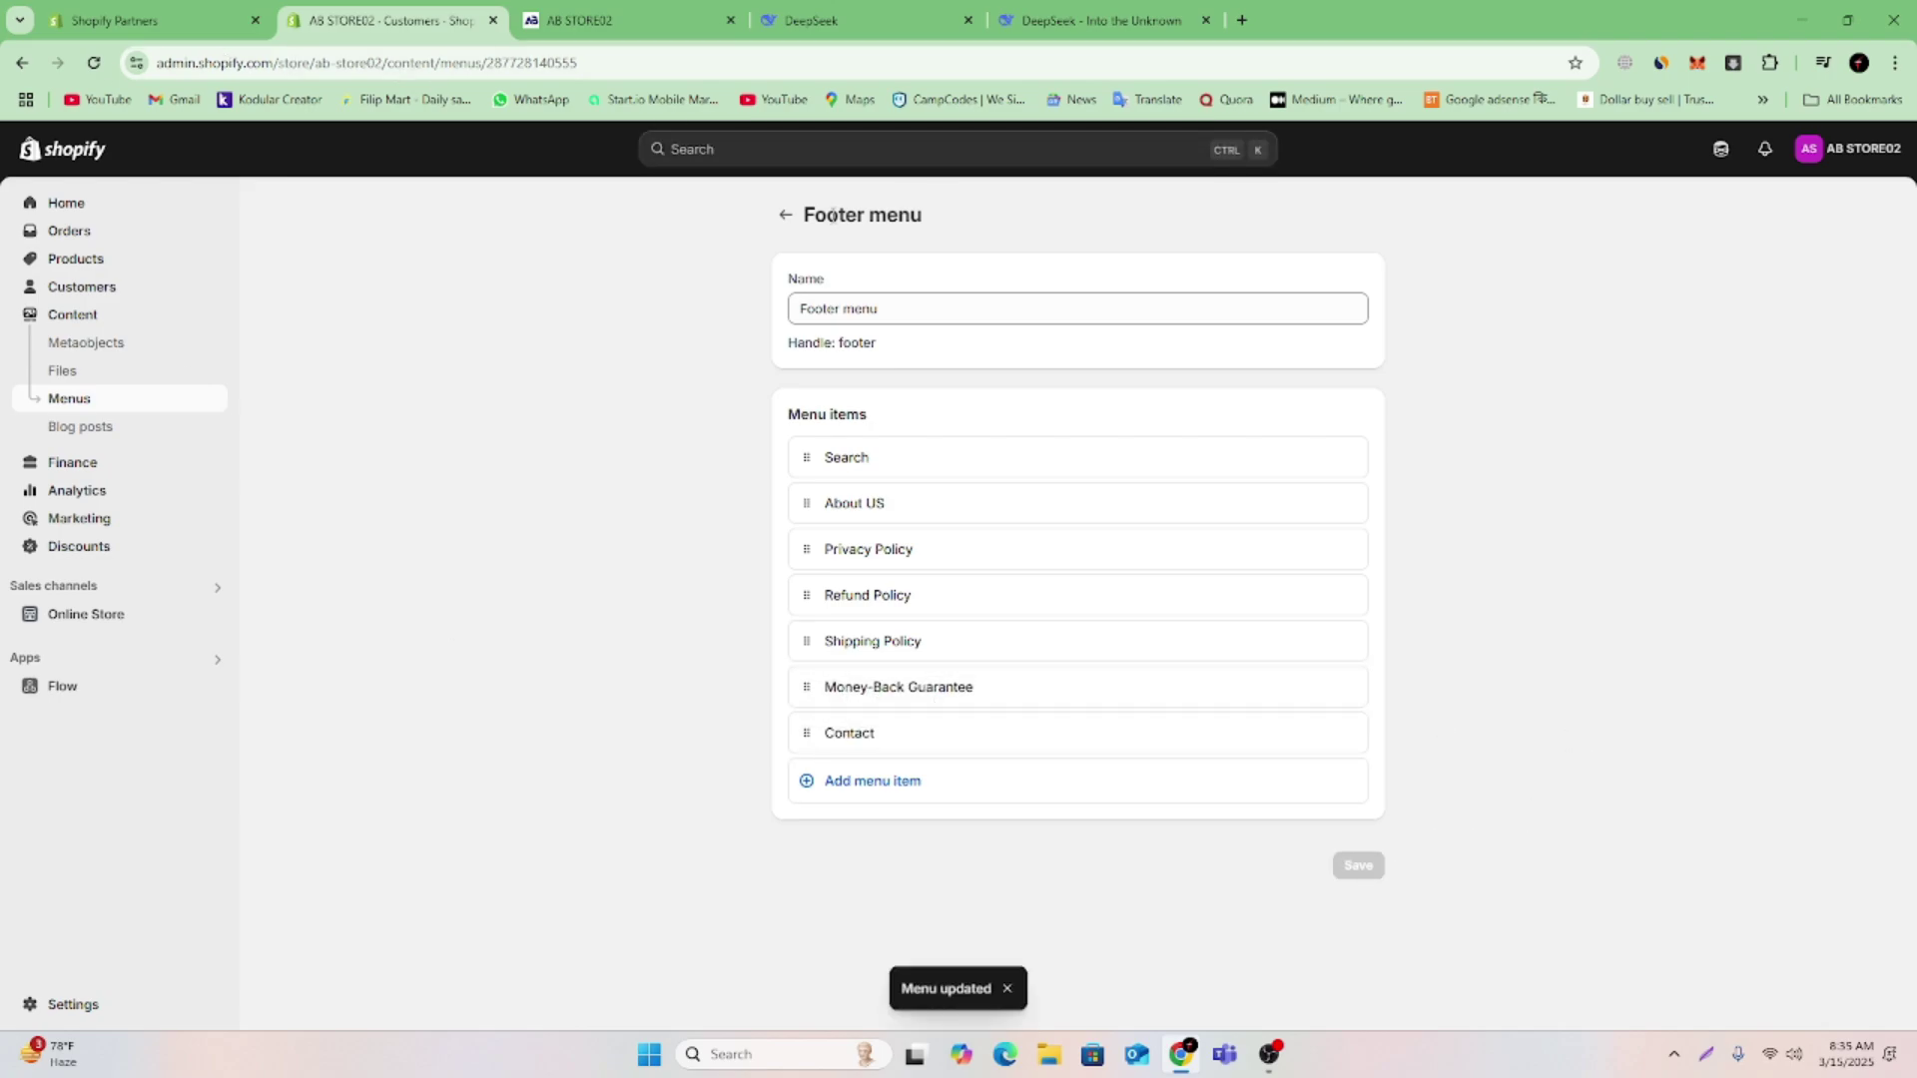
pyautogui.click(785, 216)
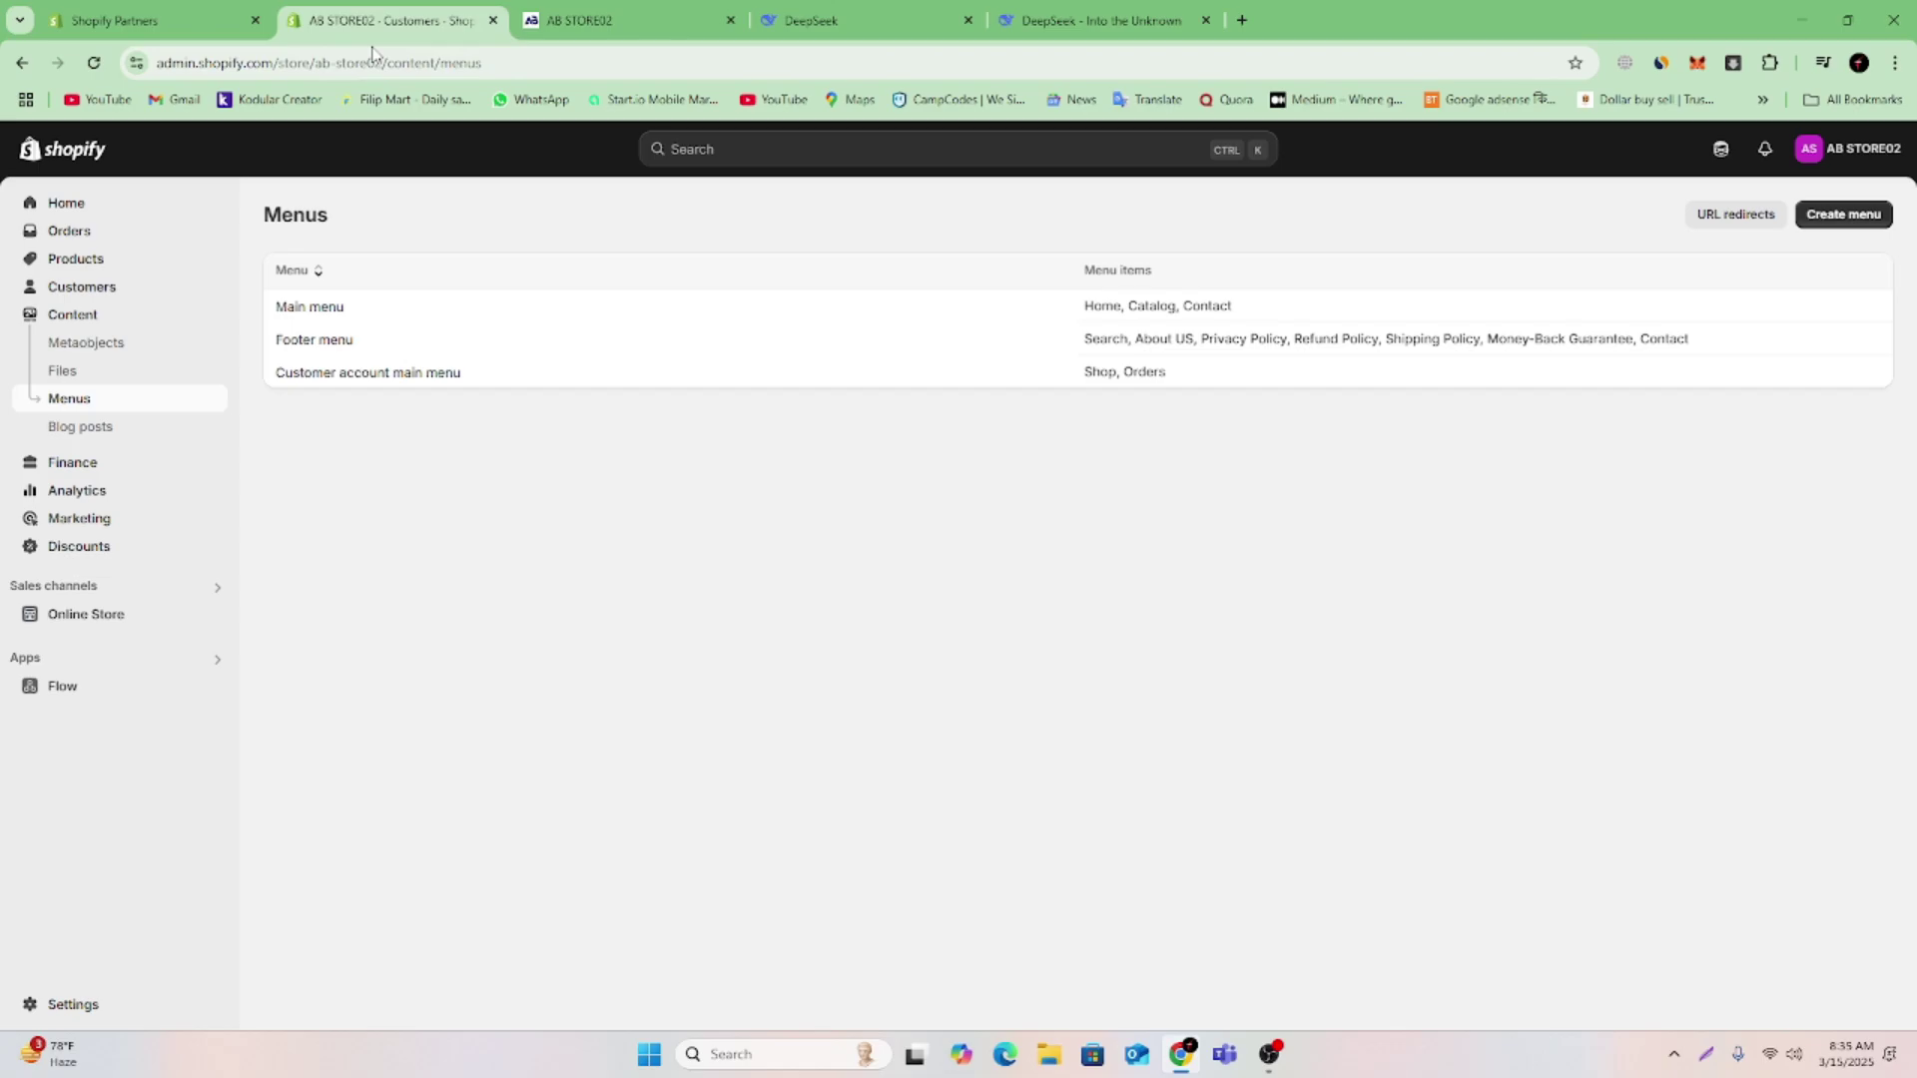
# Check which links the Quick links column shows in the footer of the storefront preview
pyautogui.click(154, 18)
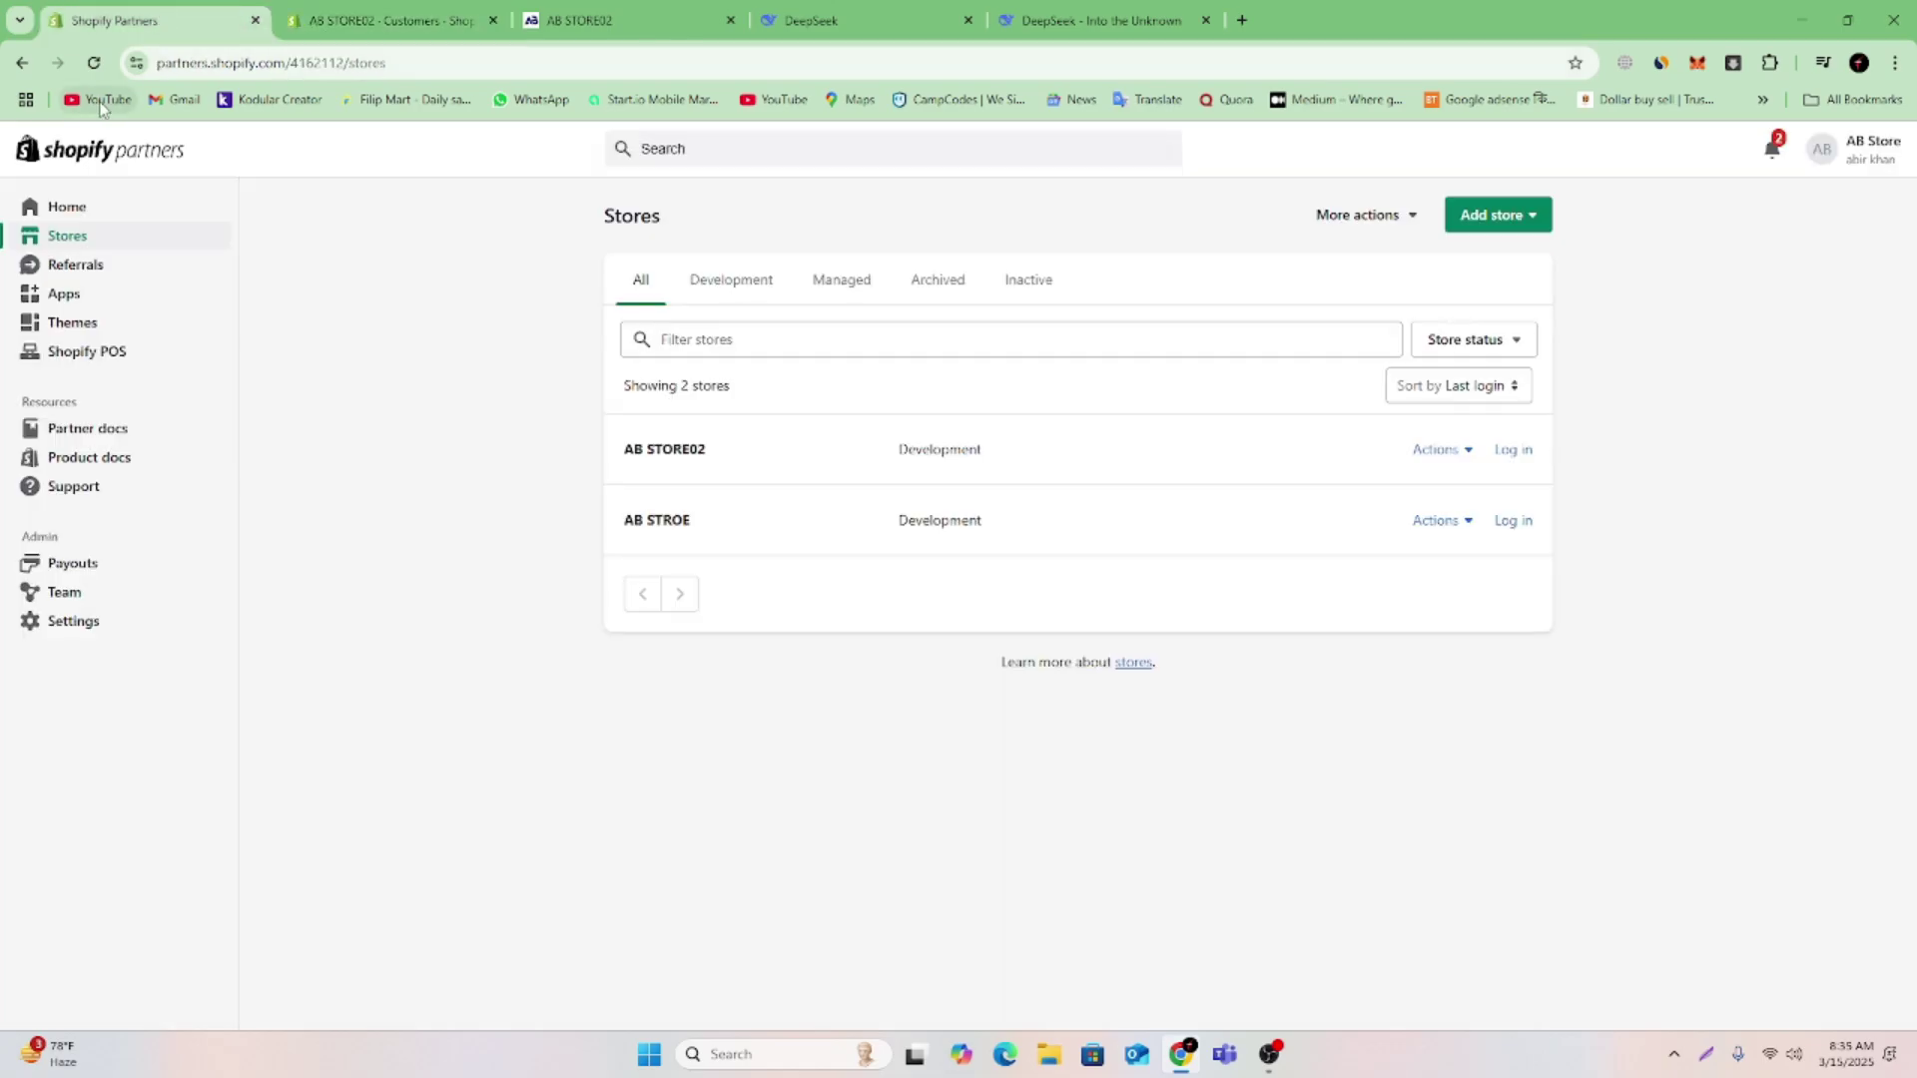
pyautogui.click(584, 20)
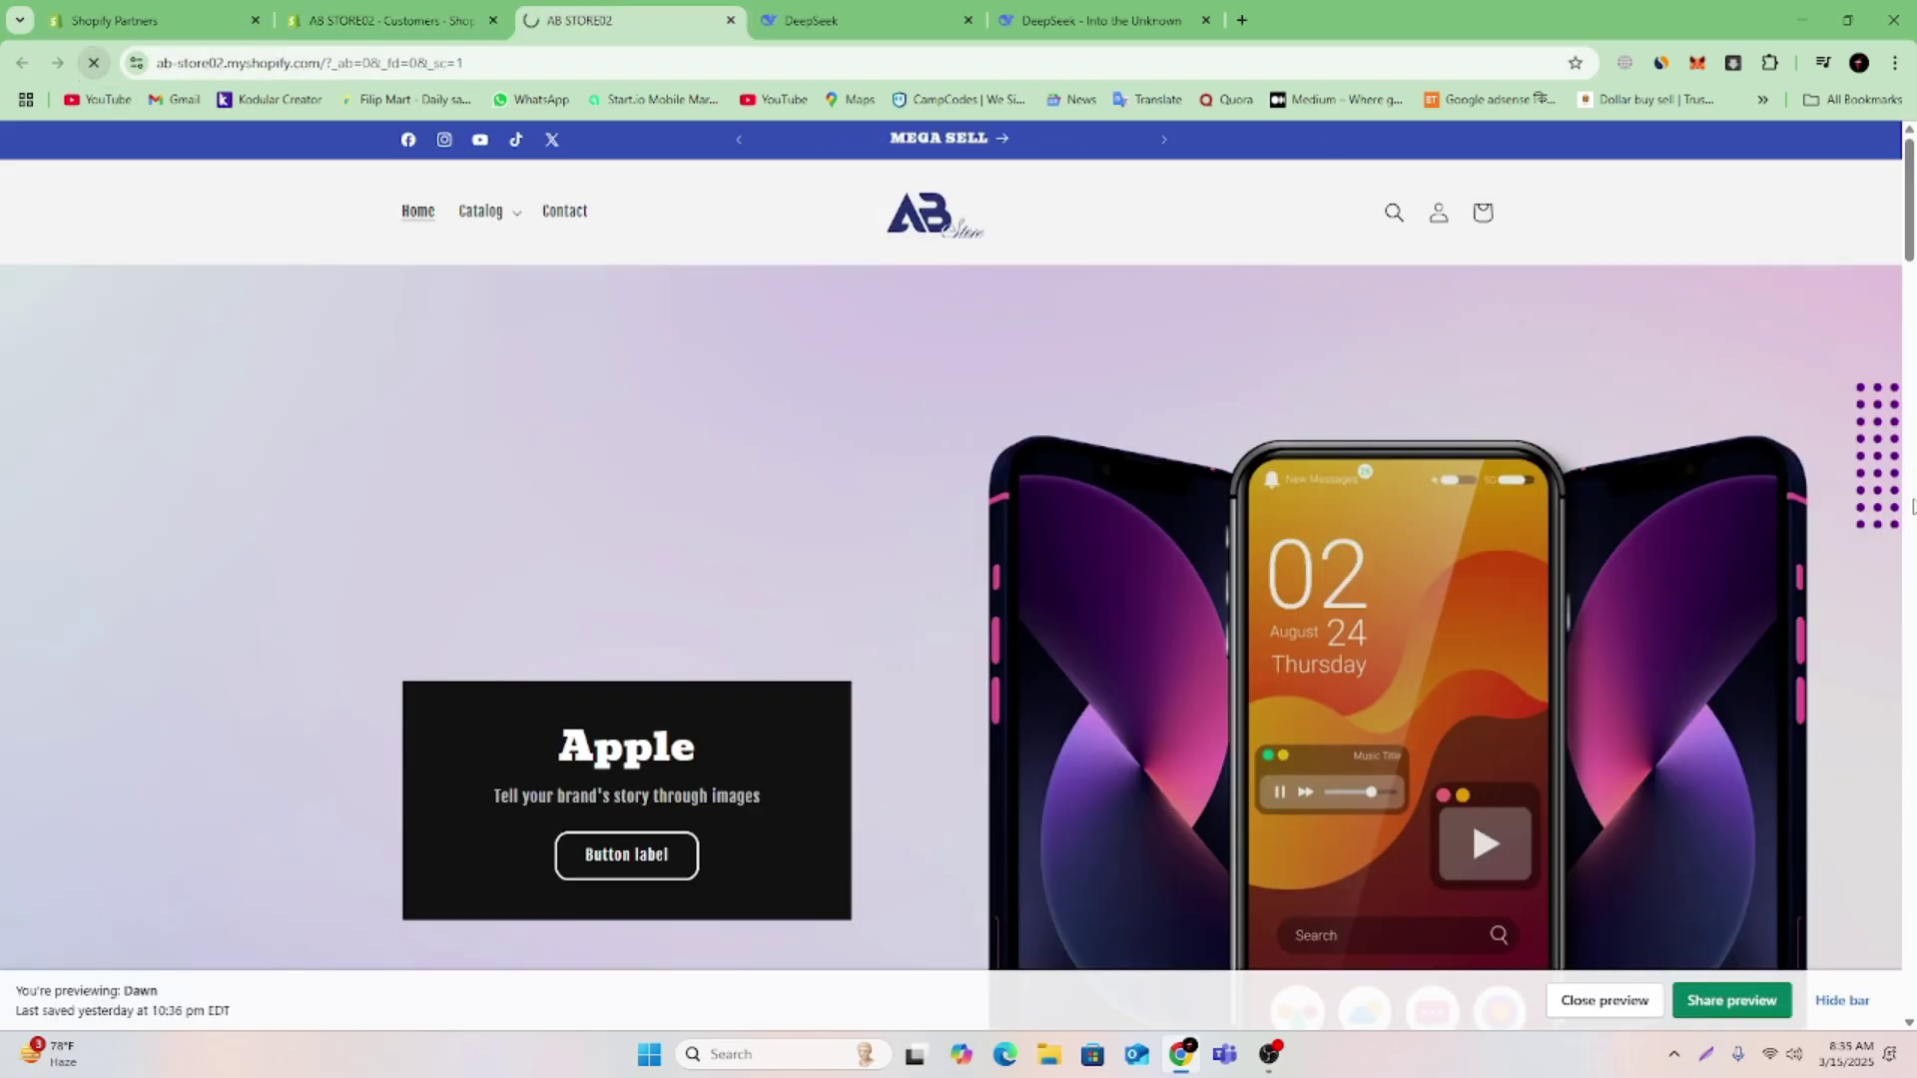
pyautogui.scroll(-20, 1899, 512)
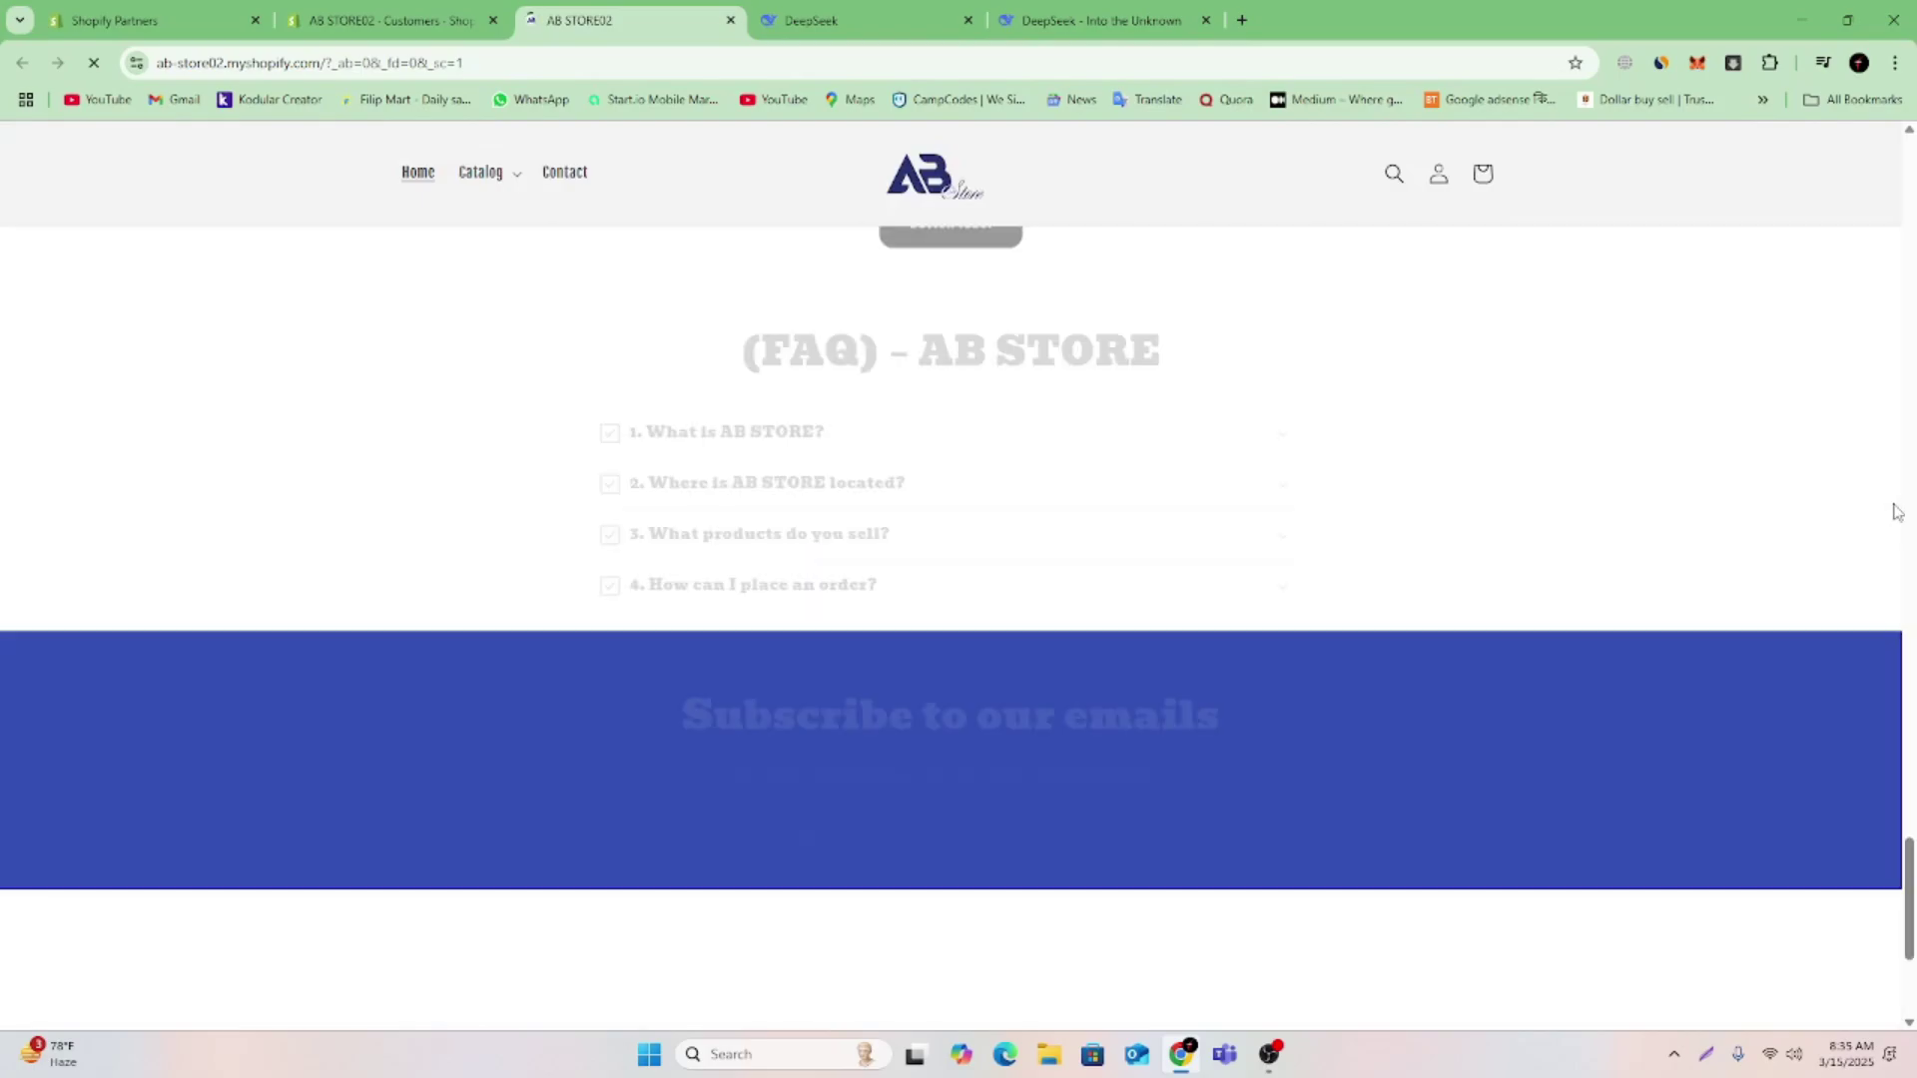
pyautogui.scroll(-4, 1898, 513)
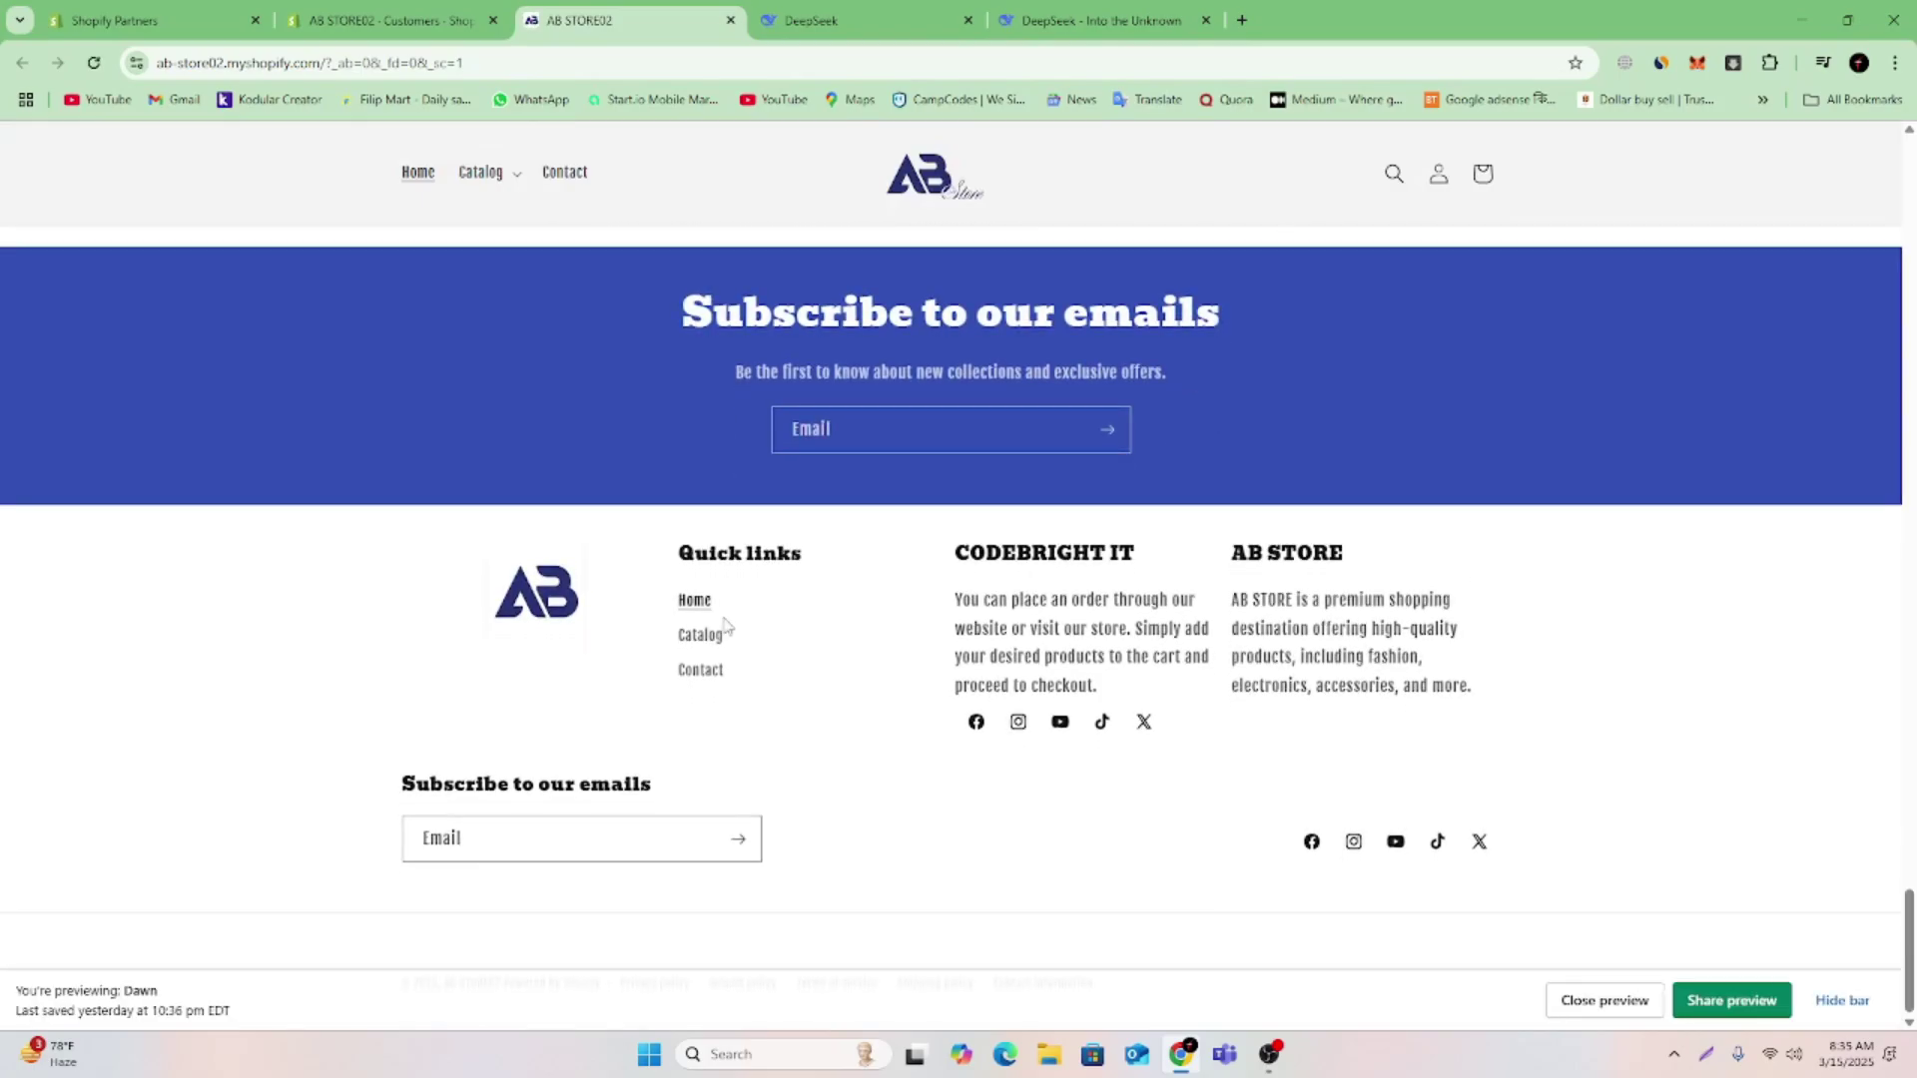
pyautogui.scroll(1, 775, 656)
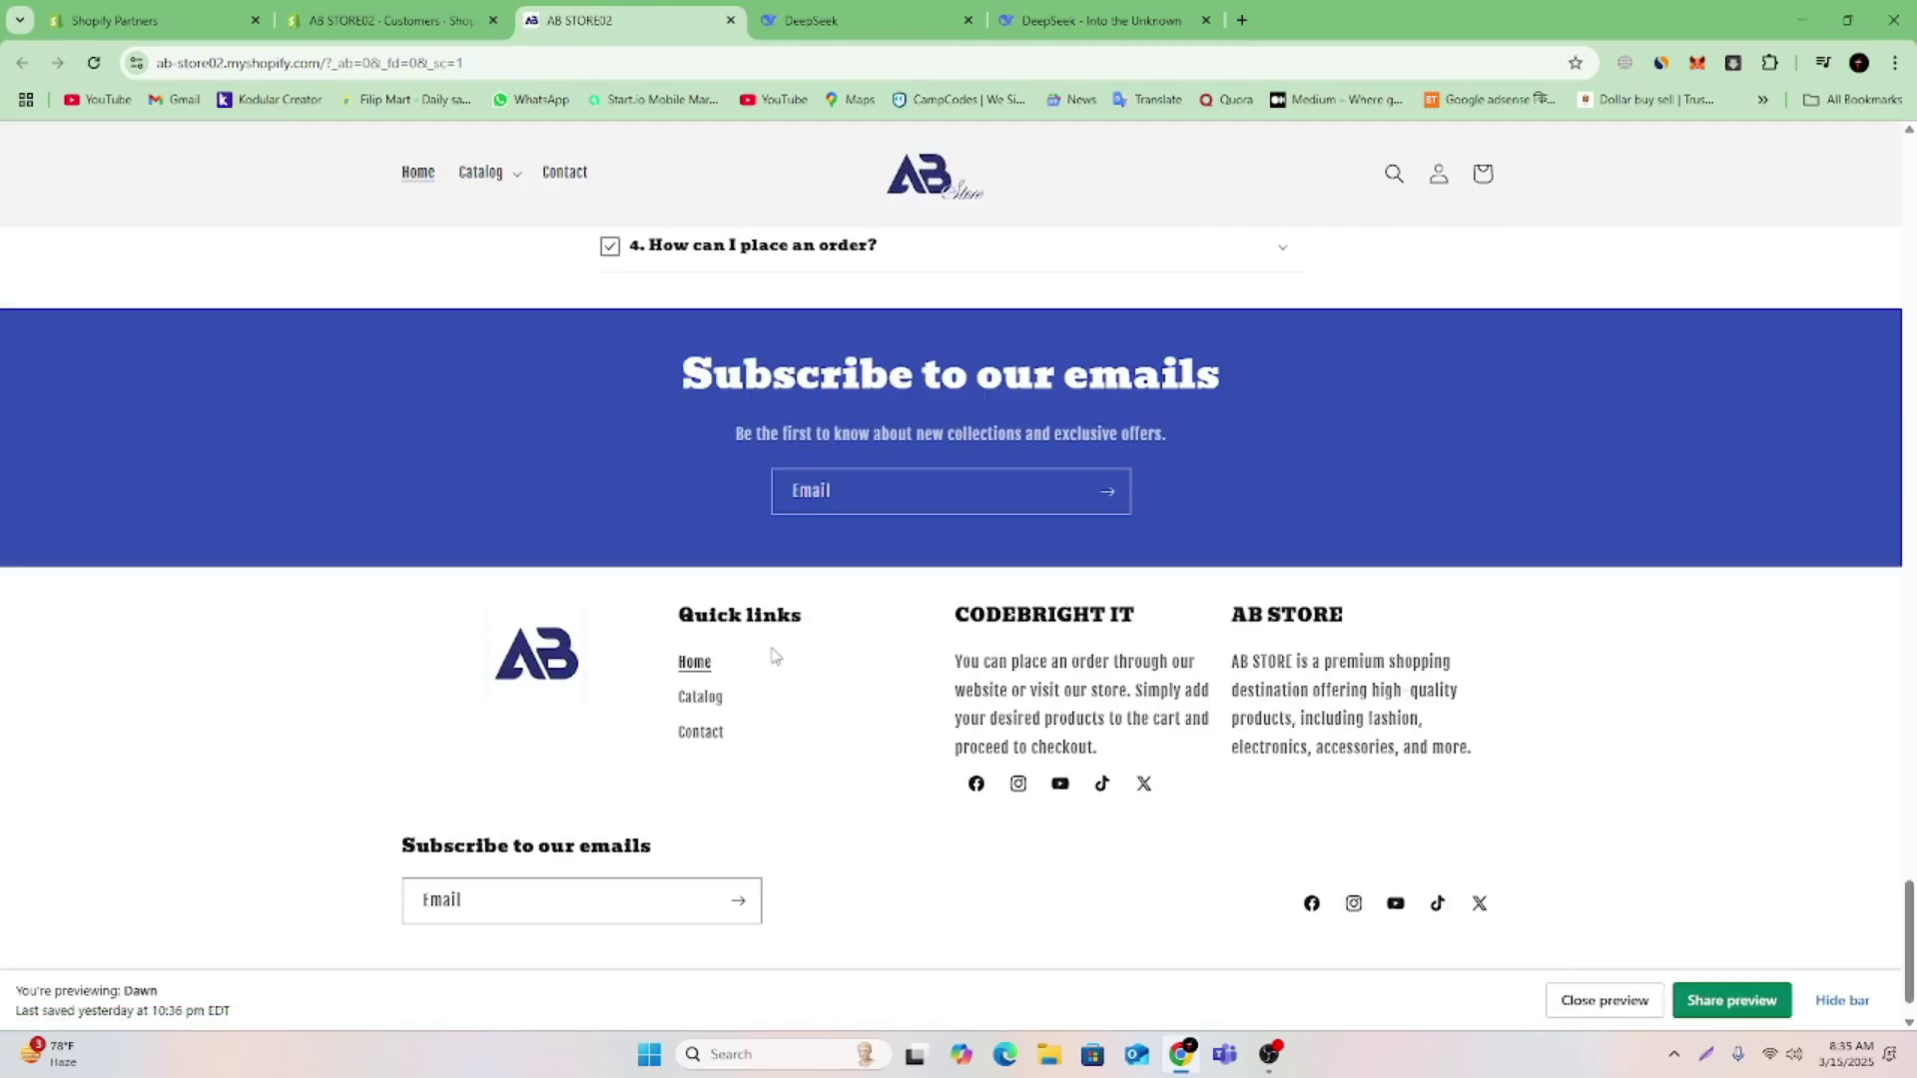
pyautogui.click(695, 662)
# Return to the store admin and open the live Dawn theme for customization
pyautogui.click(385, 14)
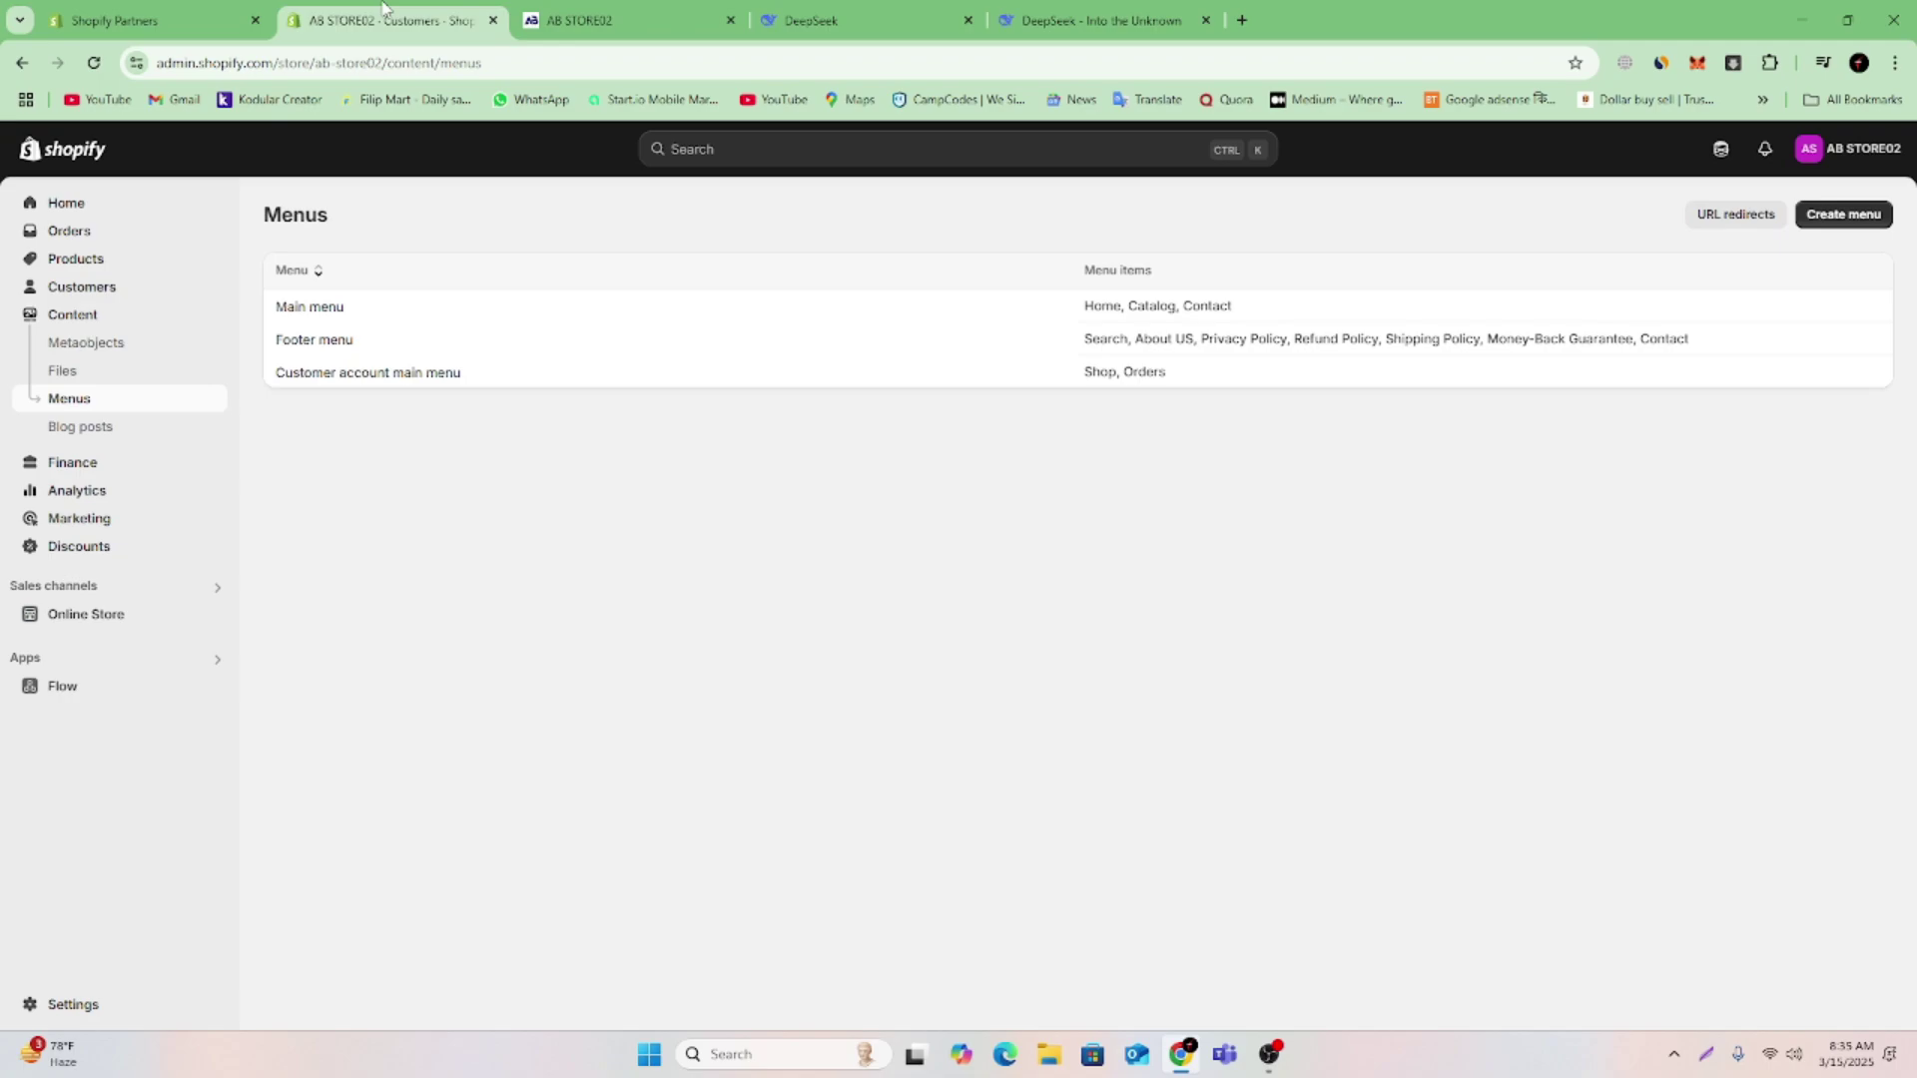
pyautogui.click(163, 614)
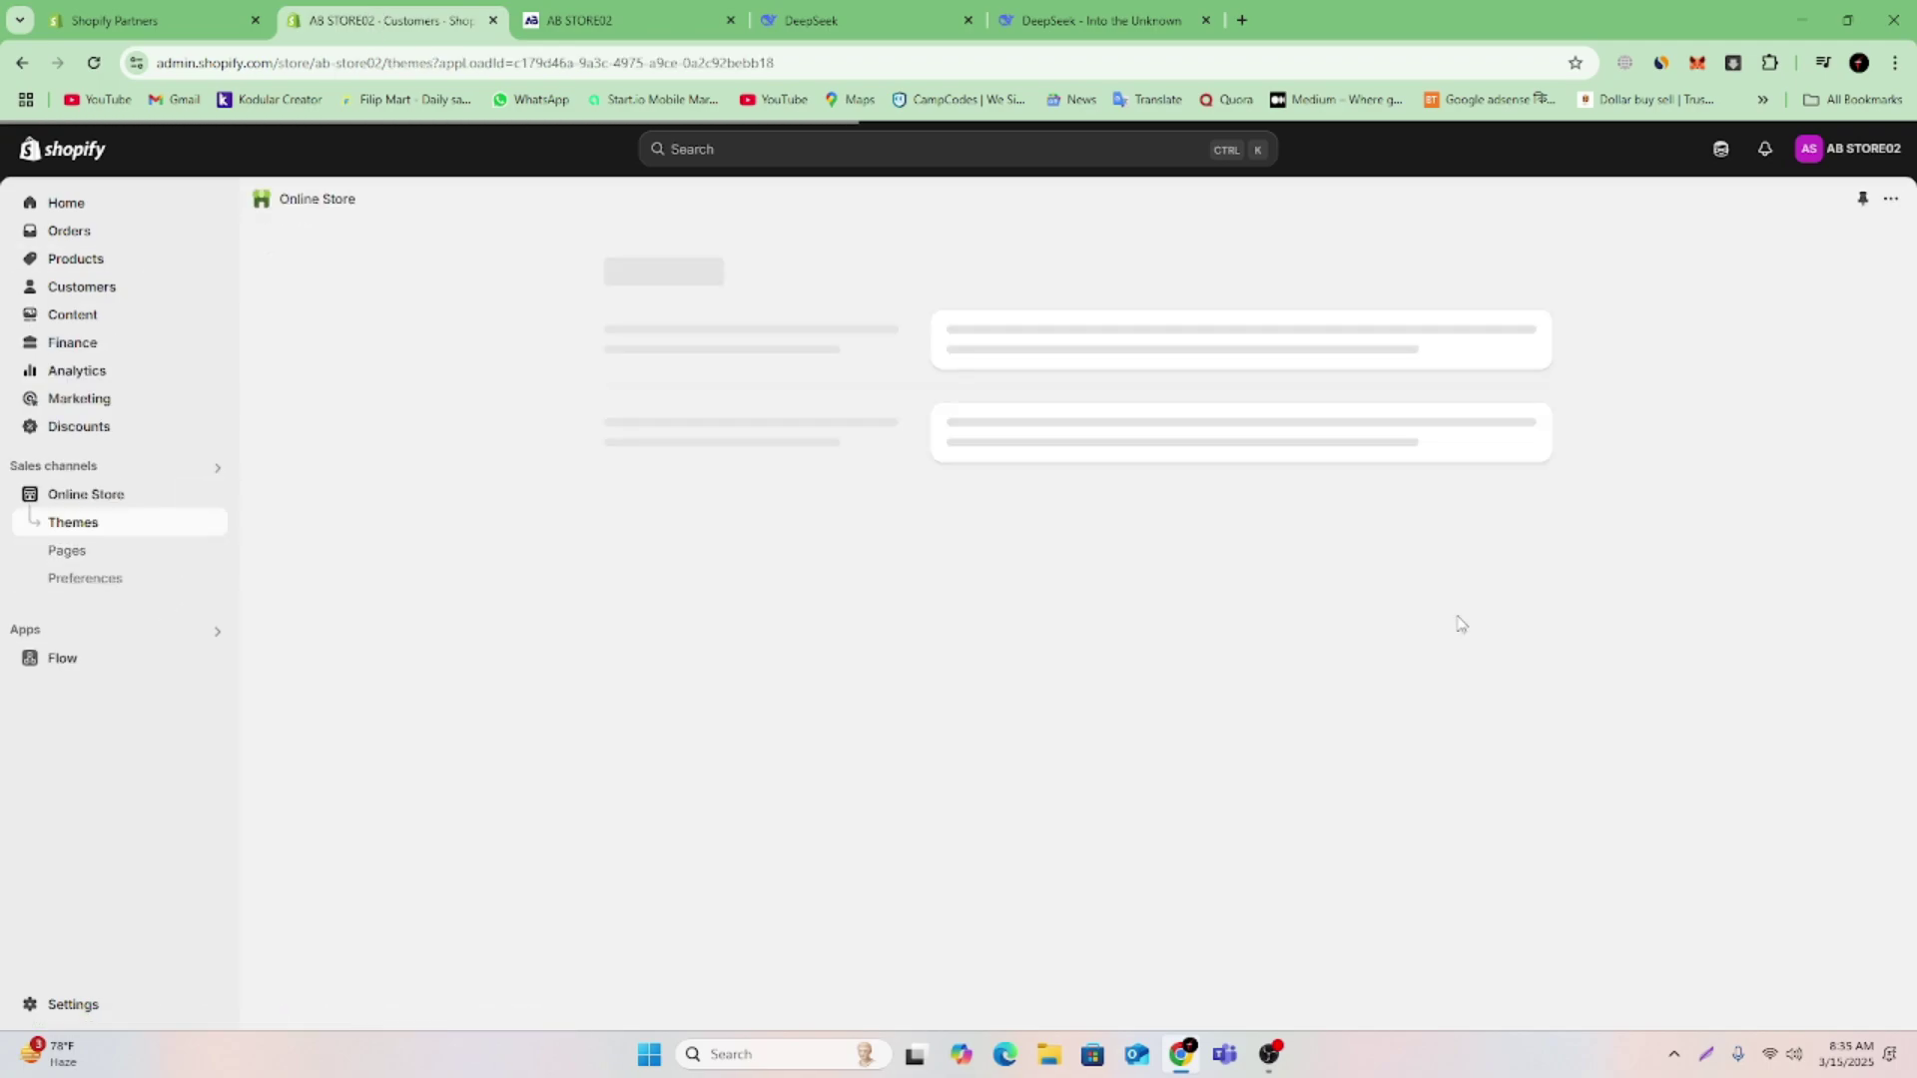
pyautogui.click(1454, 704)
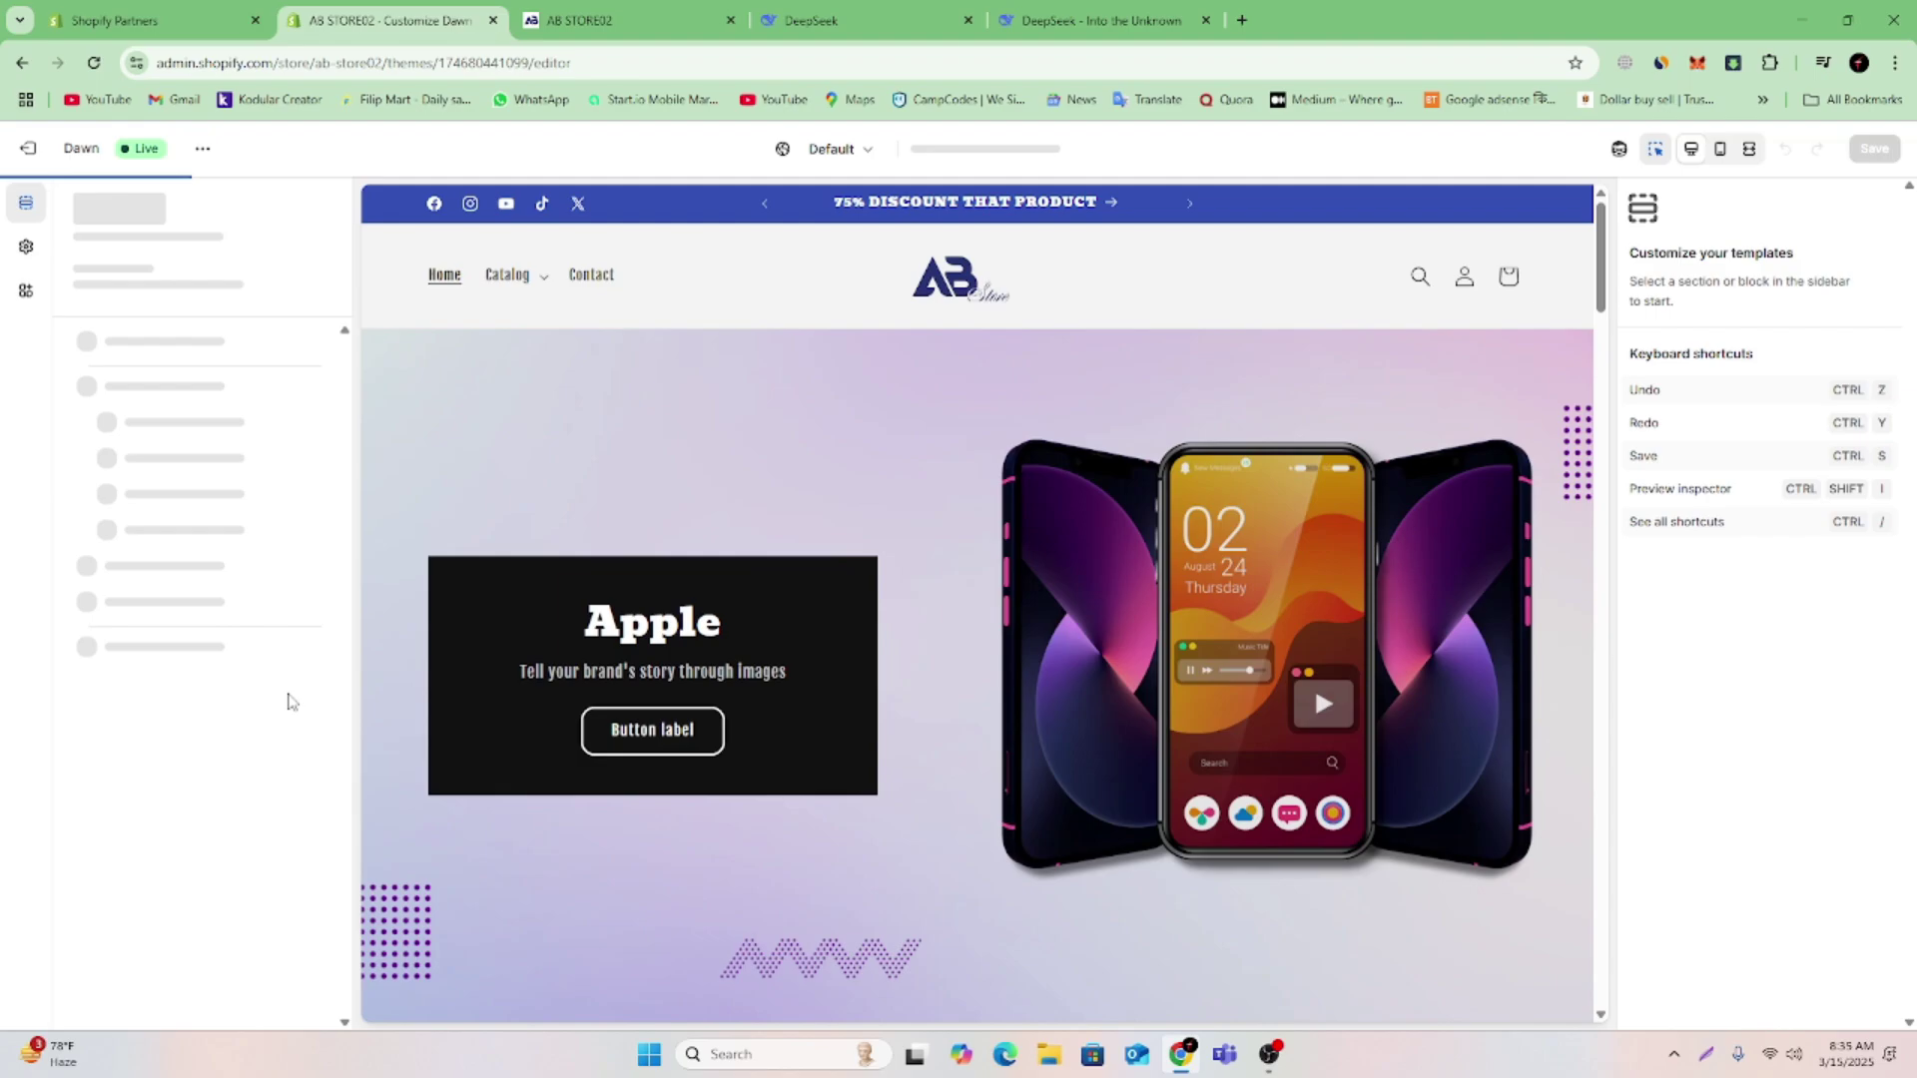
# Set the menu of the footer section's Quick links block to Footer menu
pyautogui.scroll(-10, 298, 719)
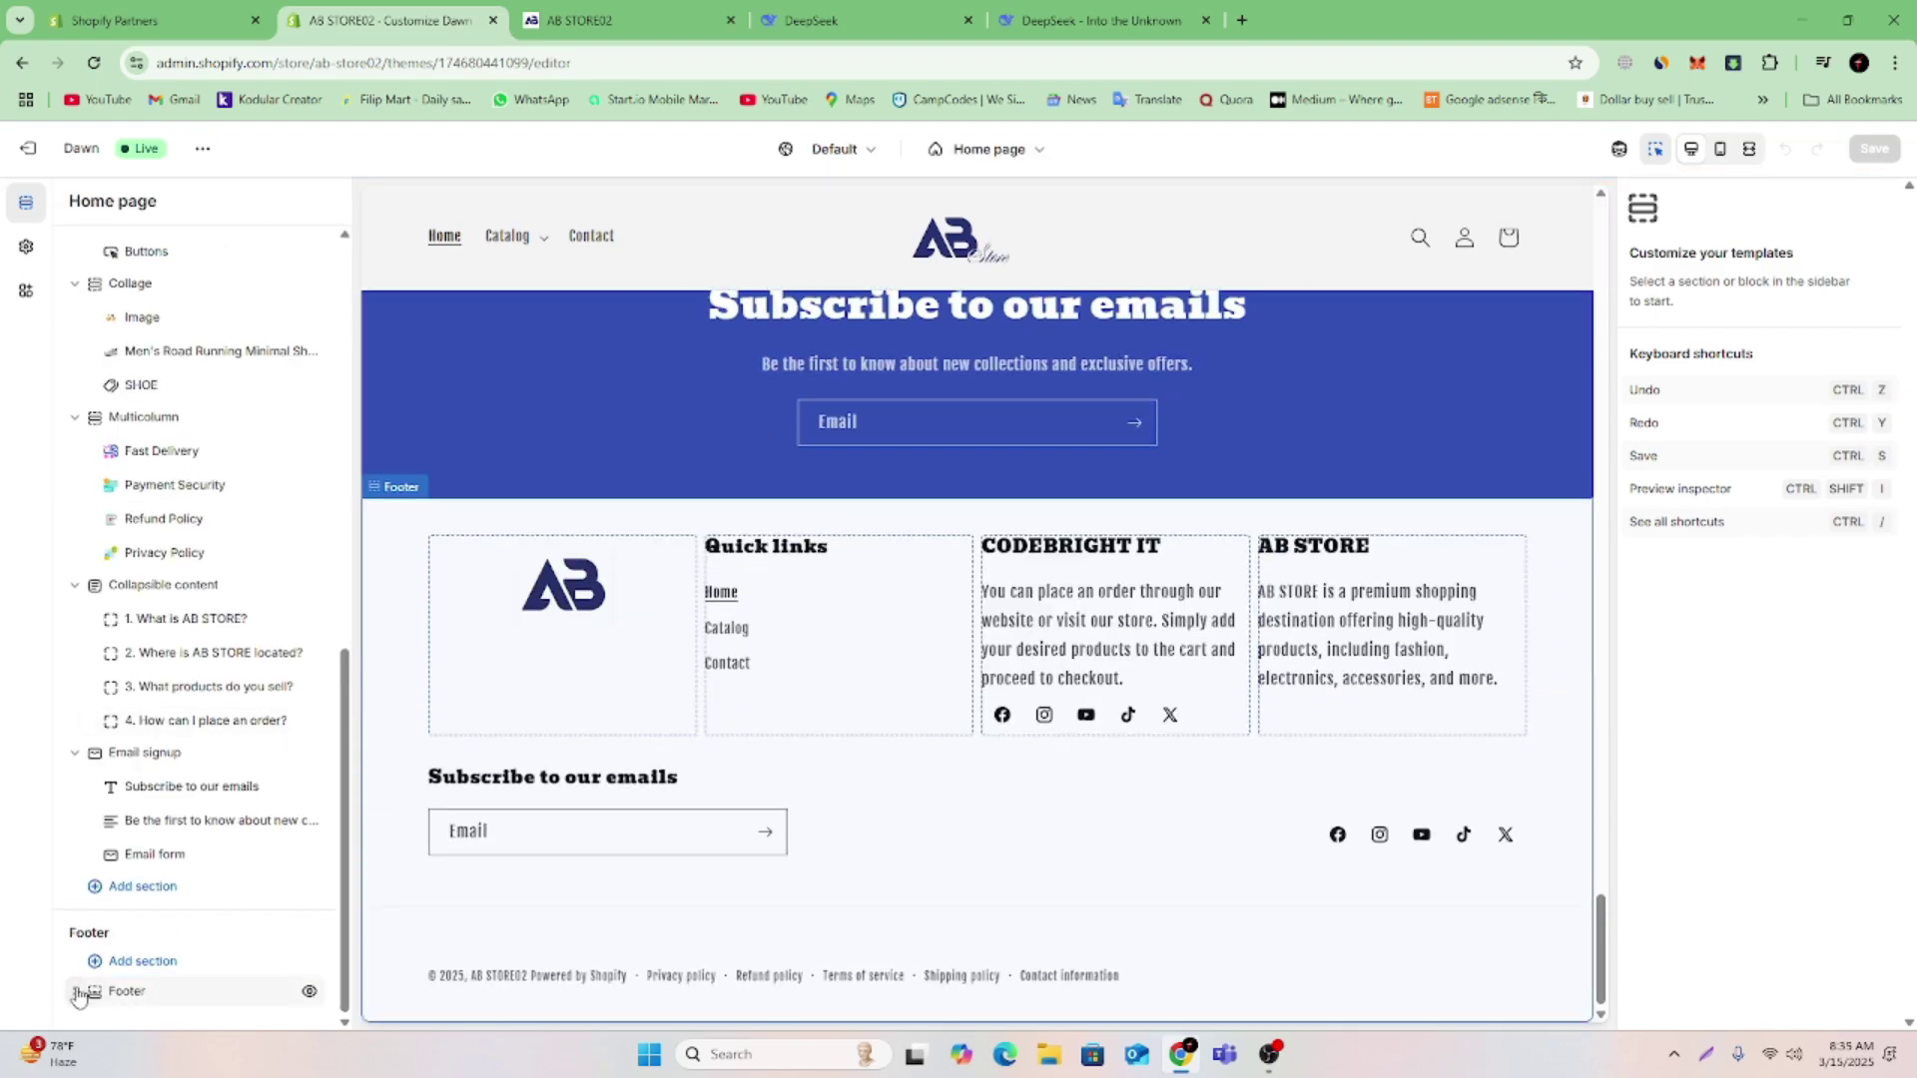
pyautogui.click(195, 991)
pyautogui.scroll(-2, 243, 968)
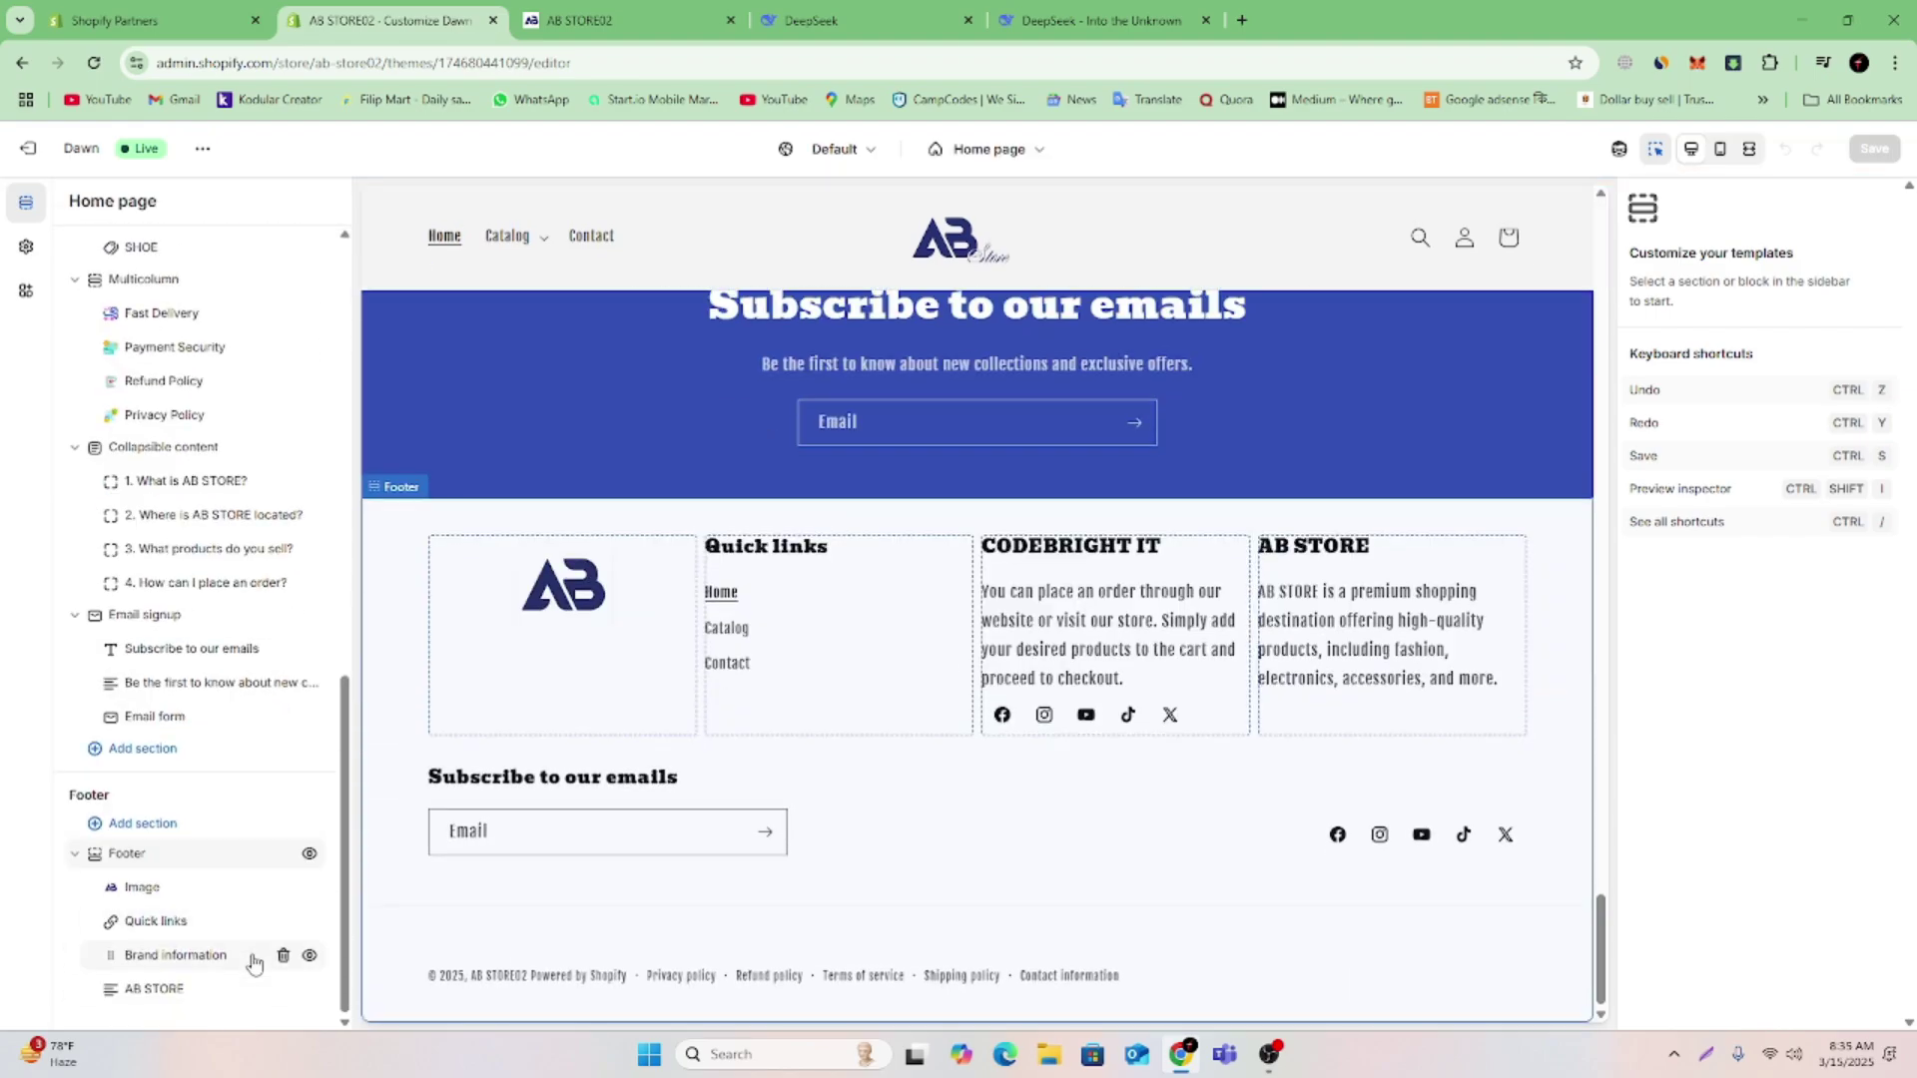
pyautogui.click(152, 923)
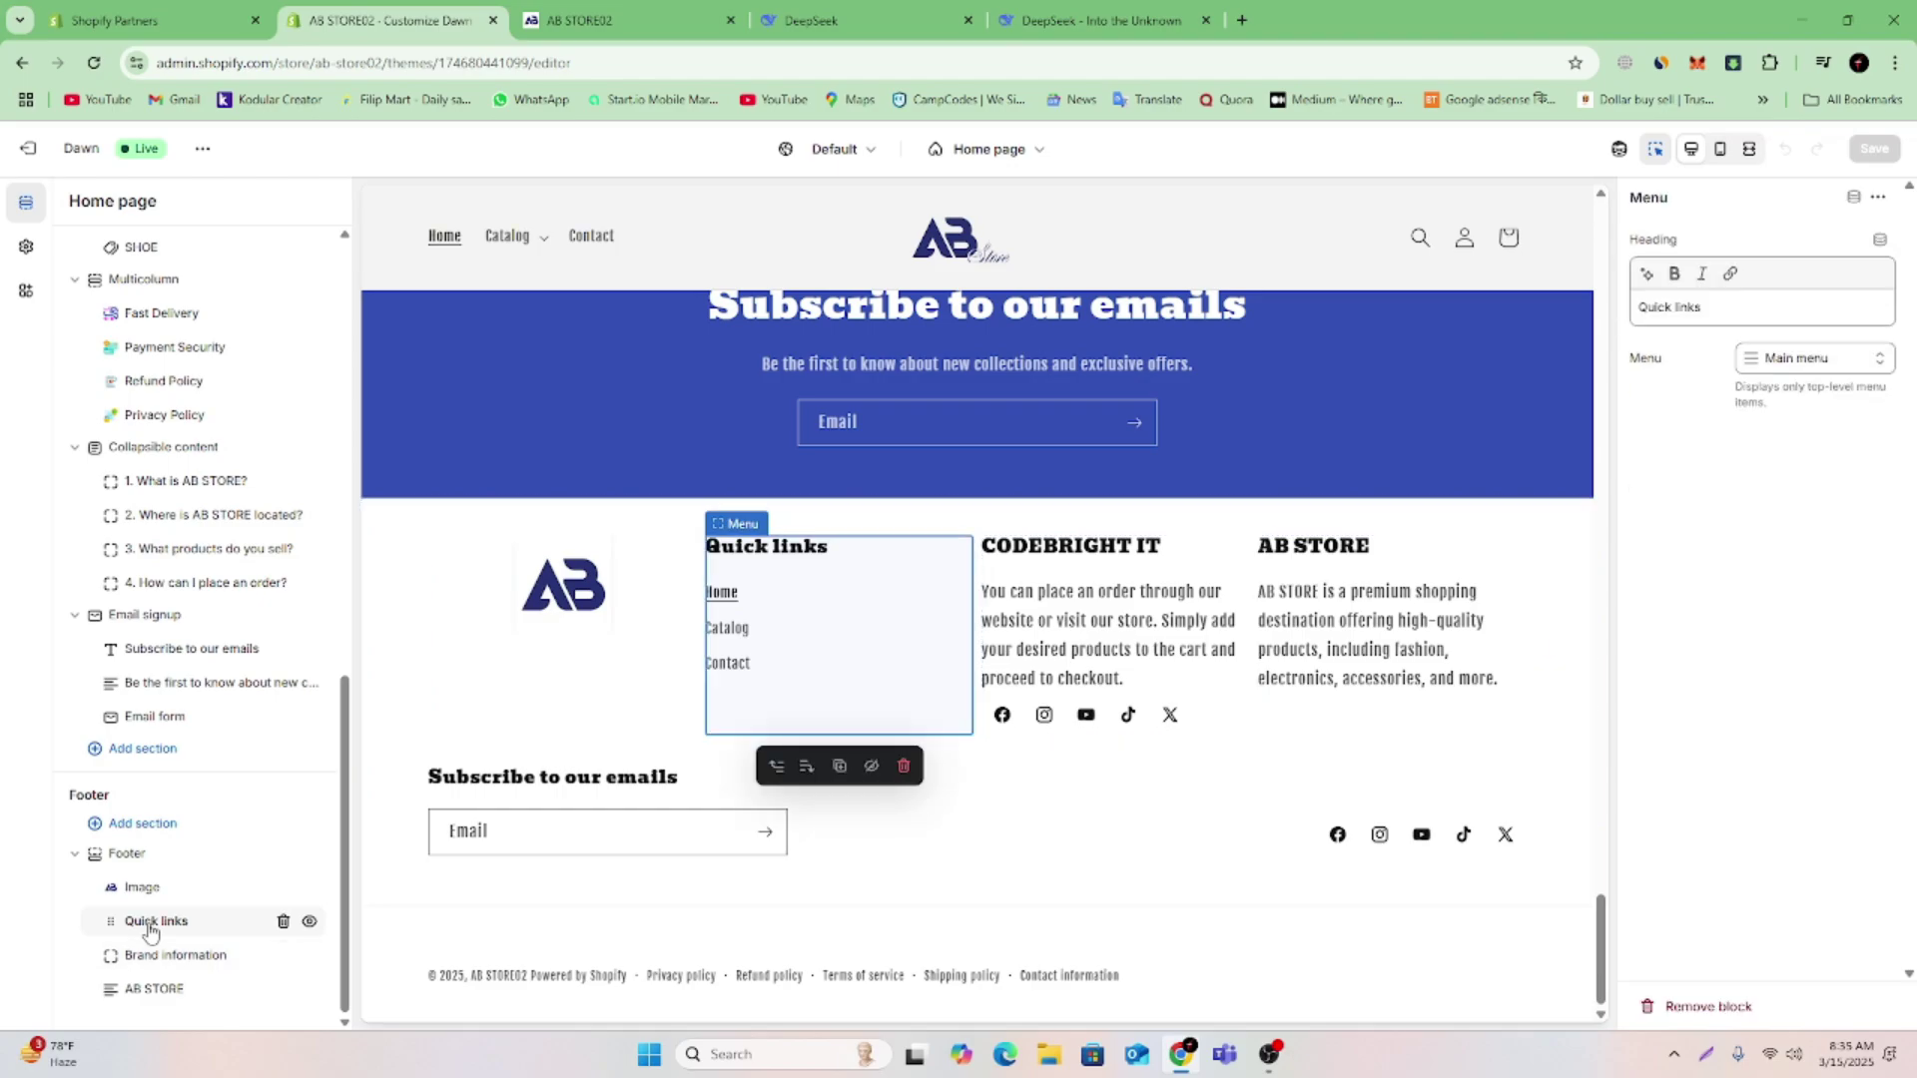
pyautogui.click(1793, 360)
pyautogui.click(1760, 399)
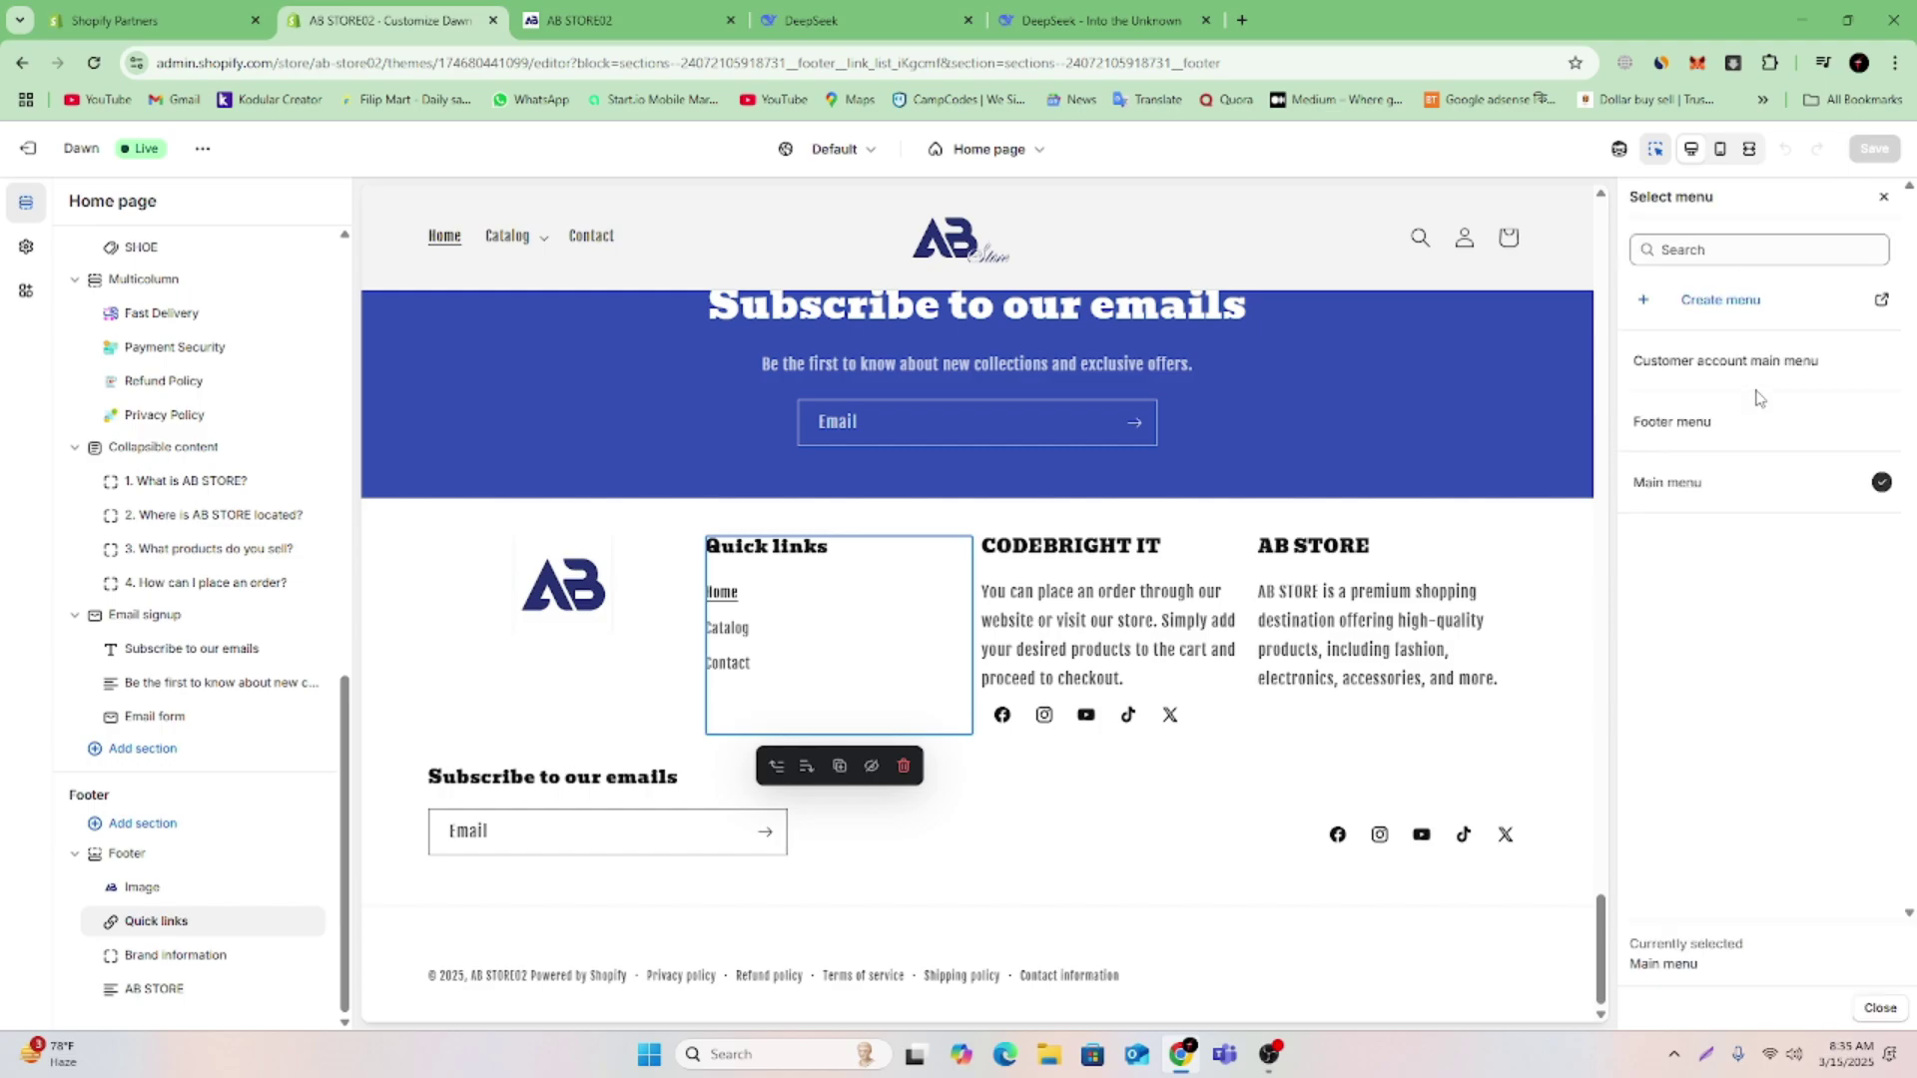
pyautogui.click(1737, 427)
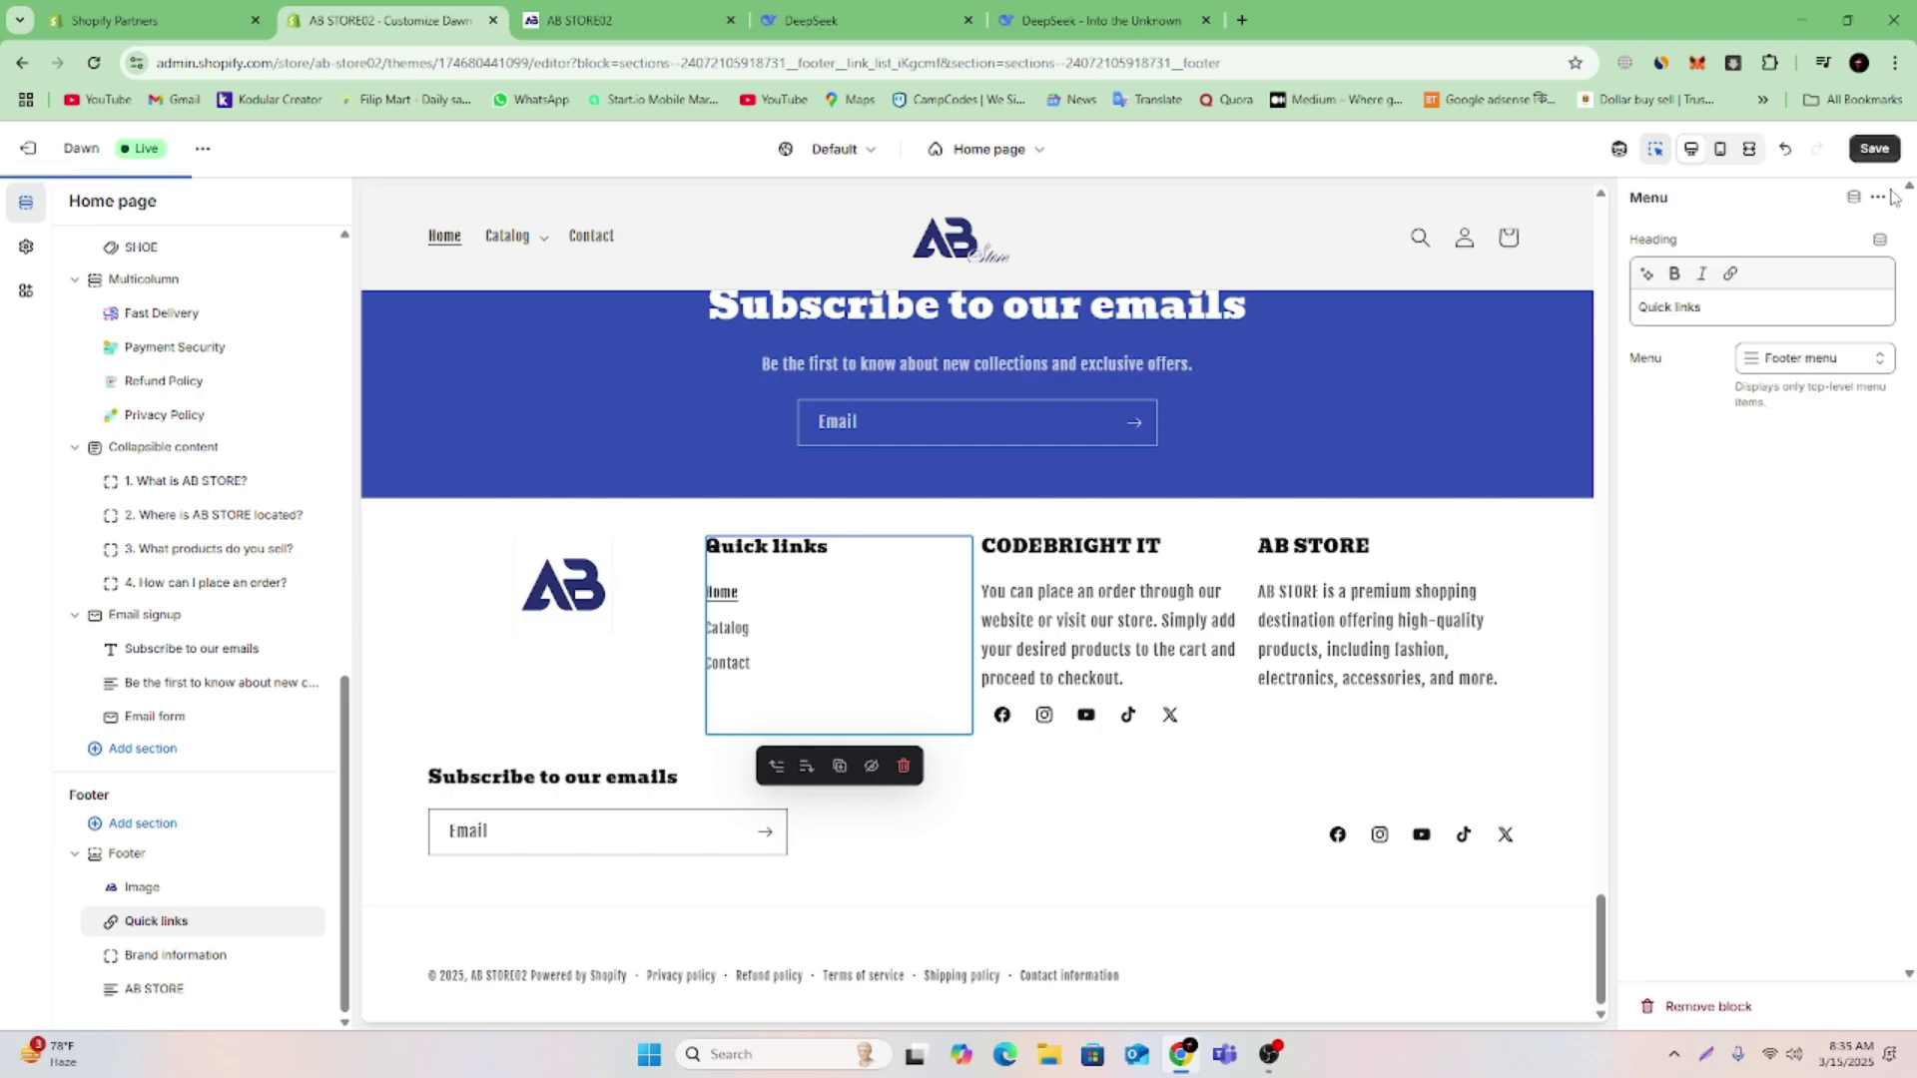
# Save the theme changes and reload the storefront preview to check the footer's Quick links
pyautogui.click(1875, 150)
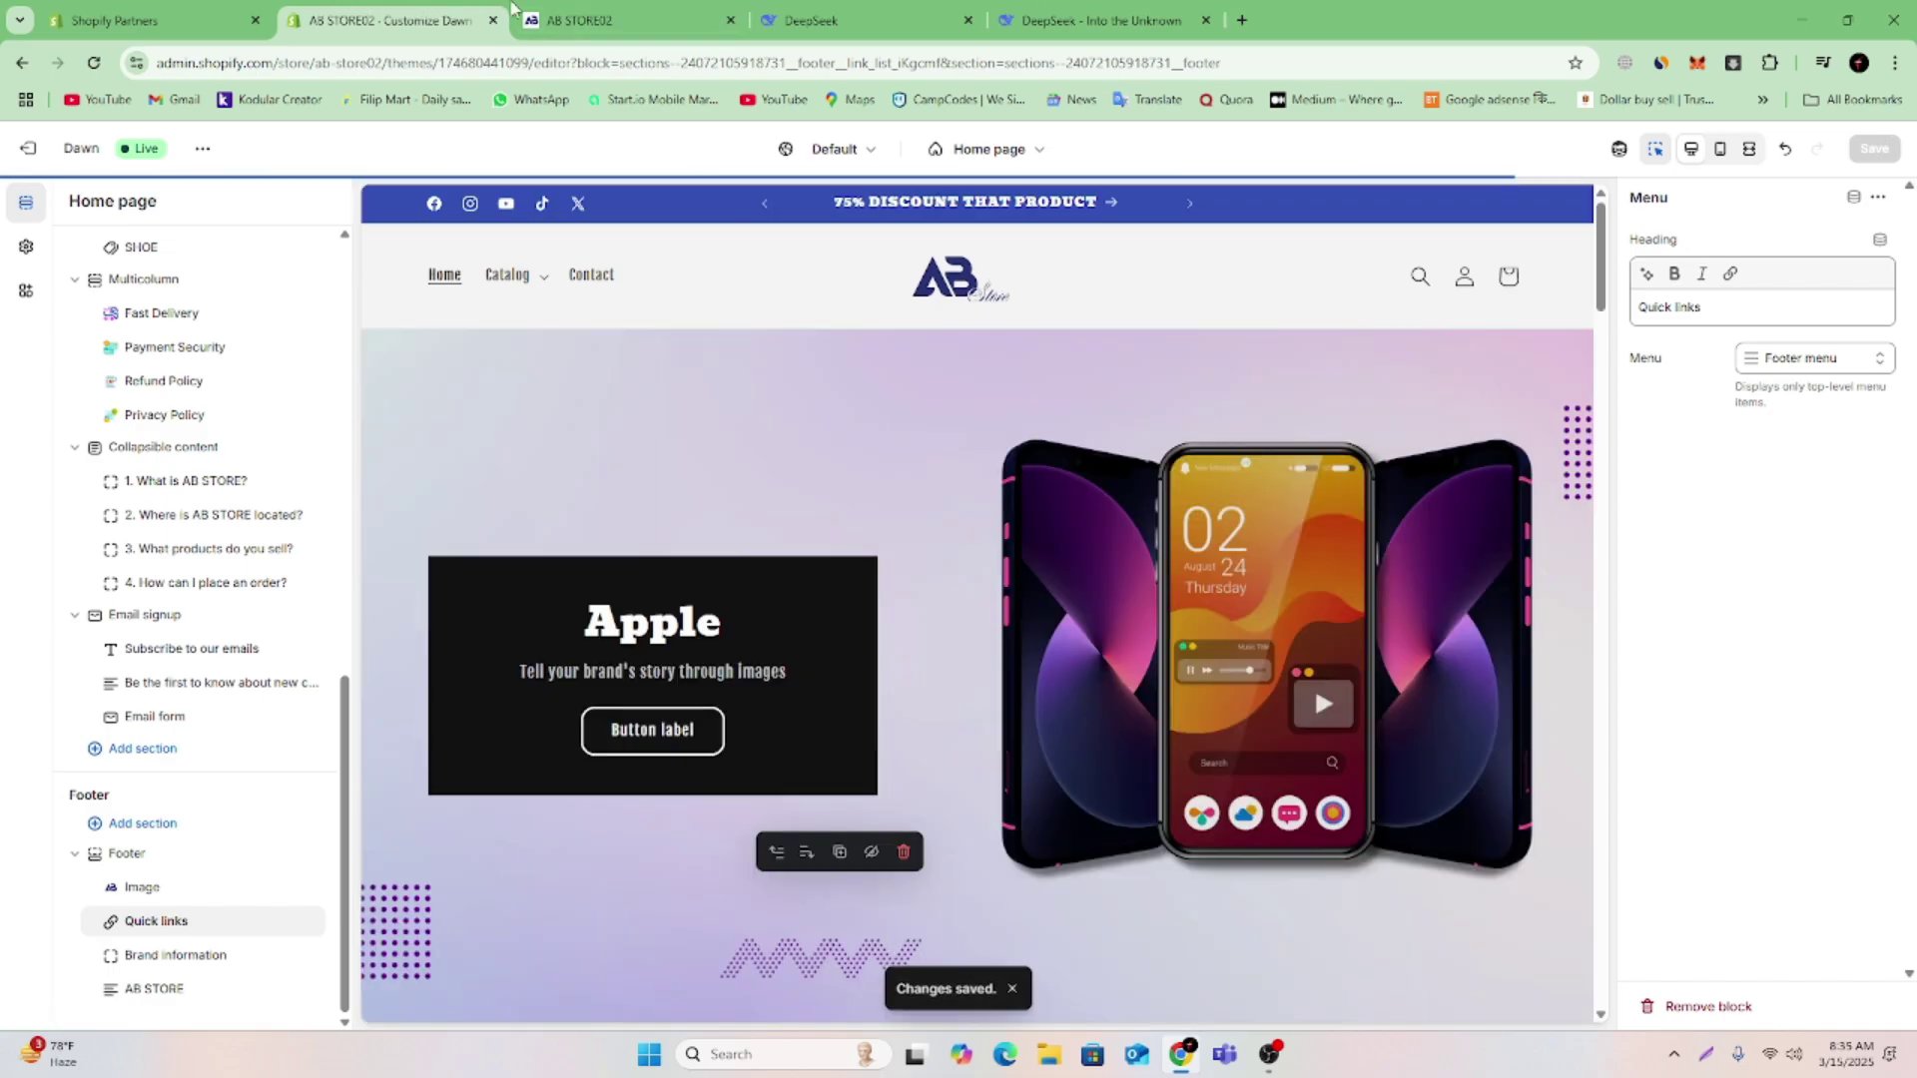
pyautogui.click(559, 10)
pyautogui.click(95, 64)
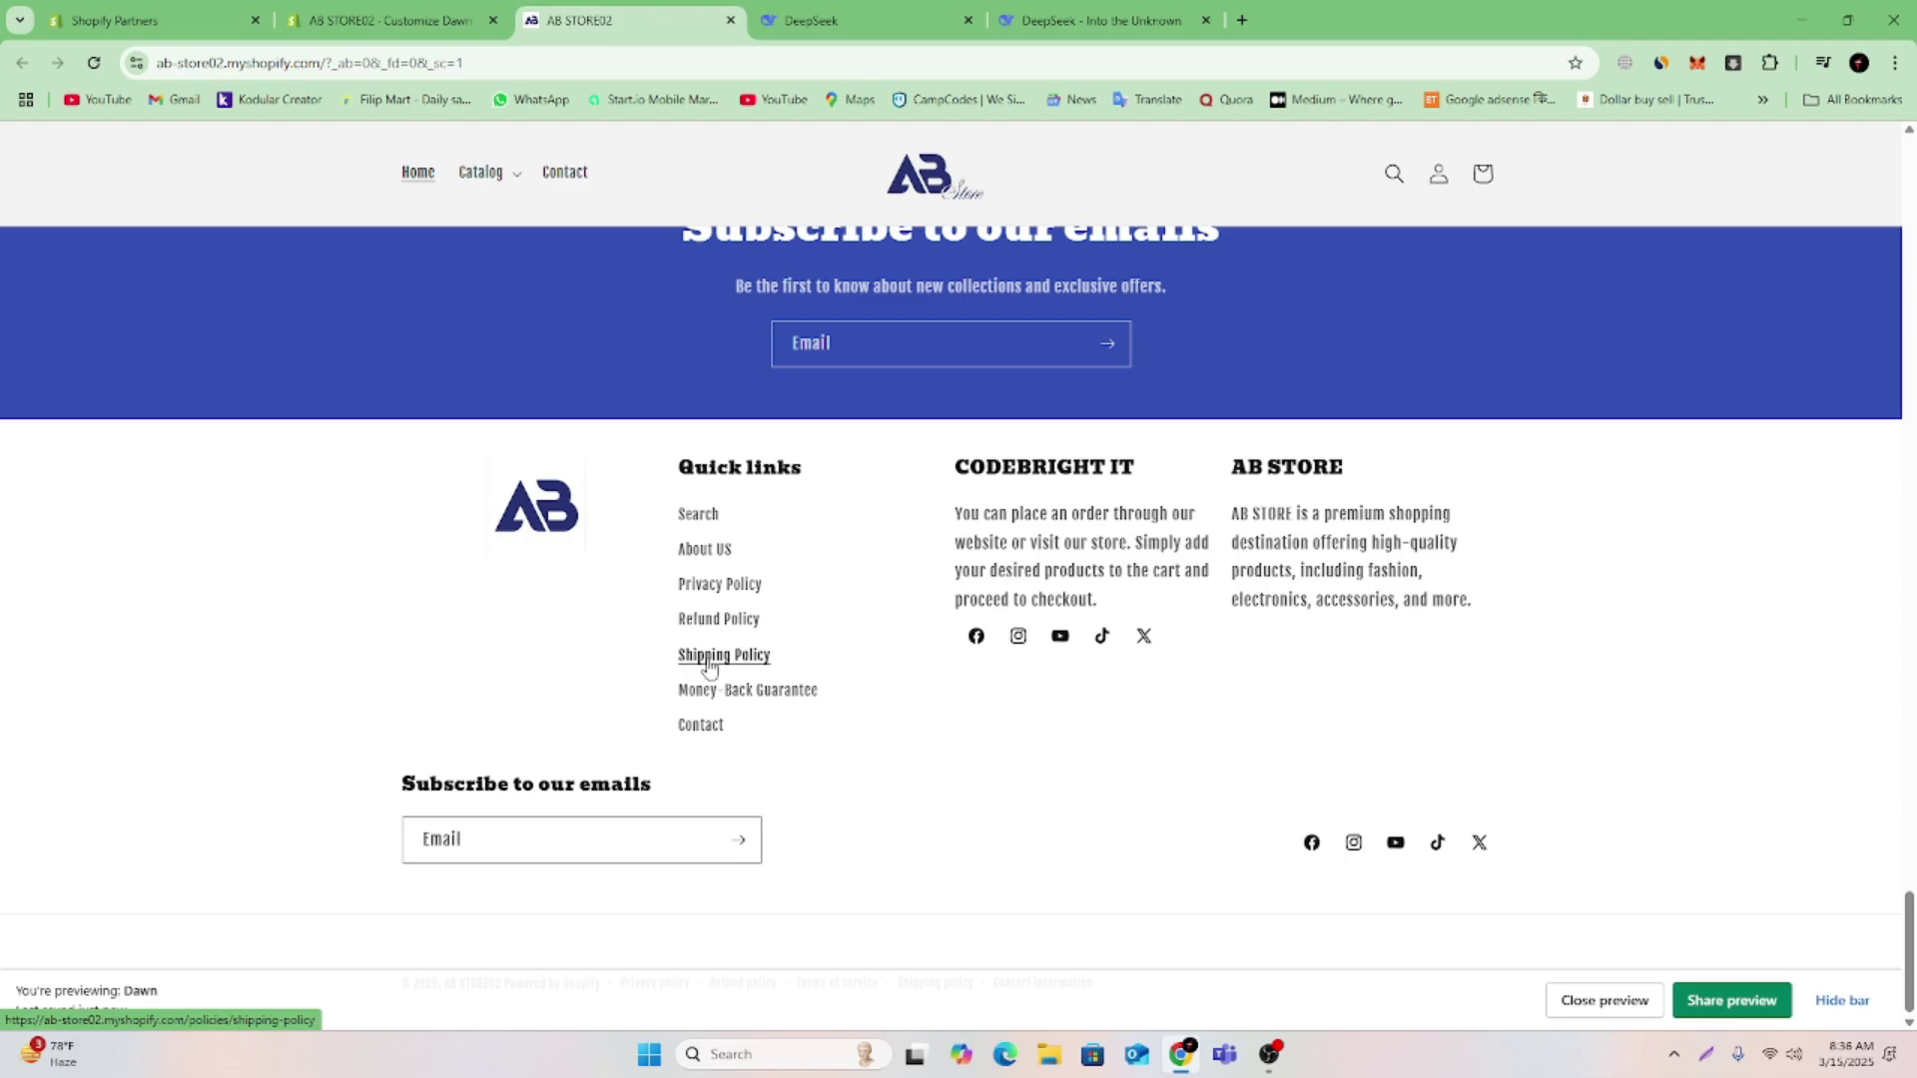
# Return to the theme editor, exit it to the store admin and open the online store's list of pages
pyautogui.click(389, 20)
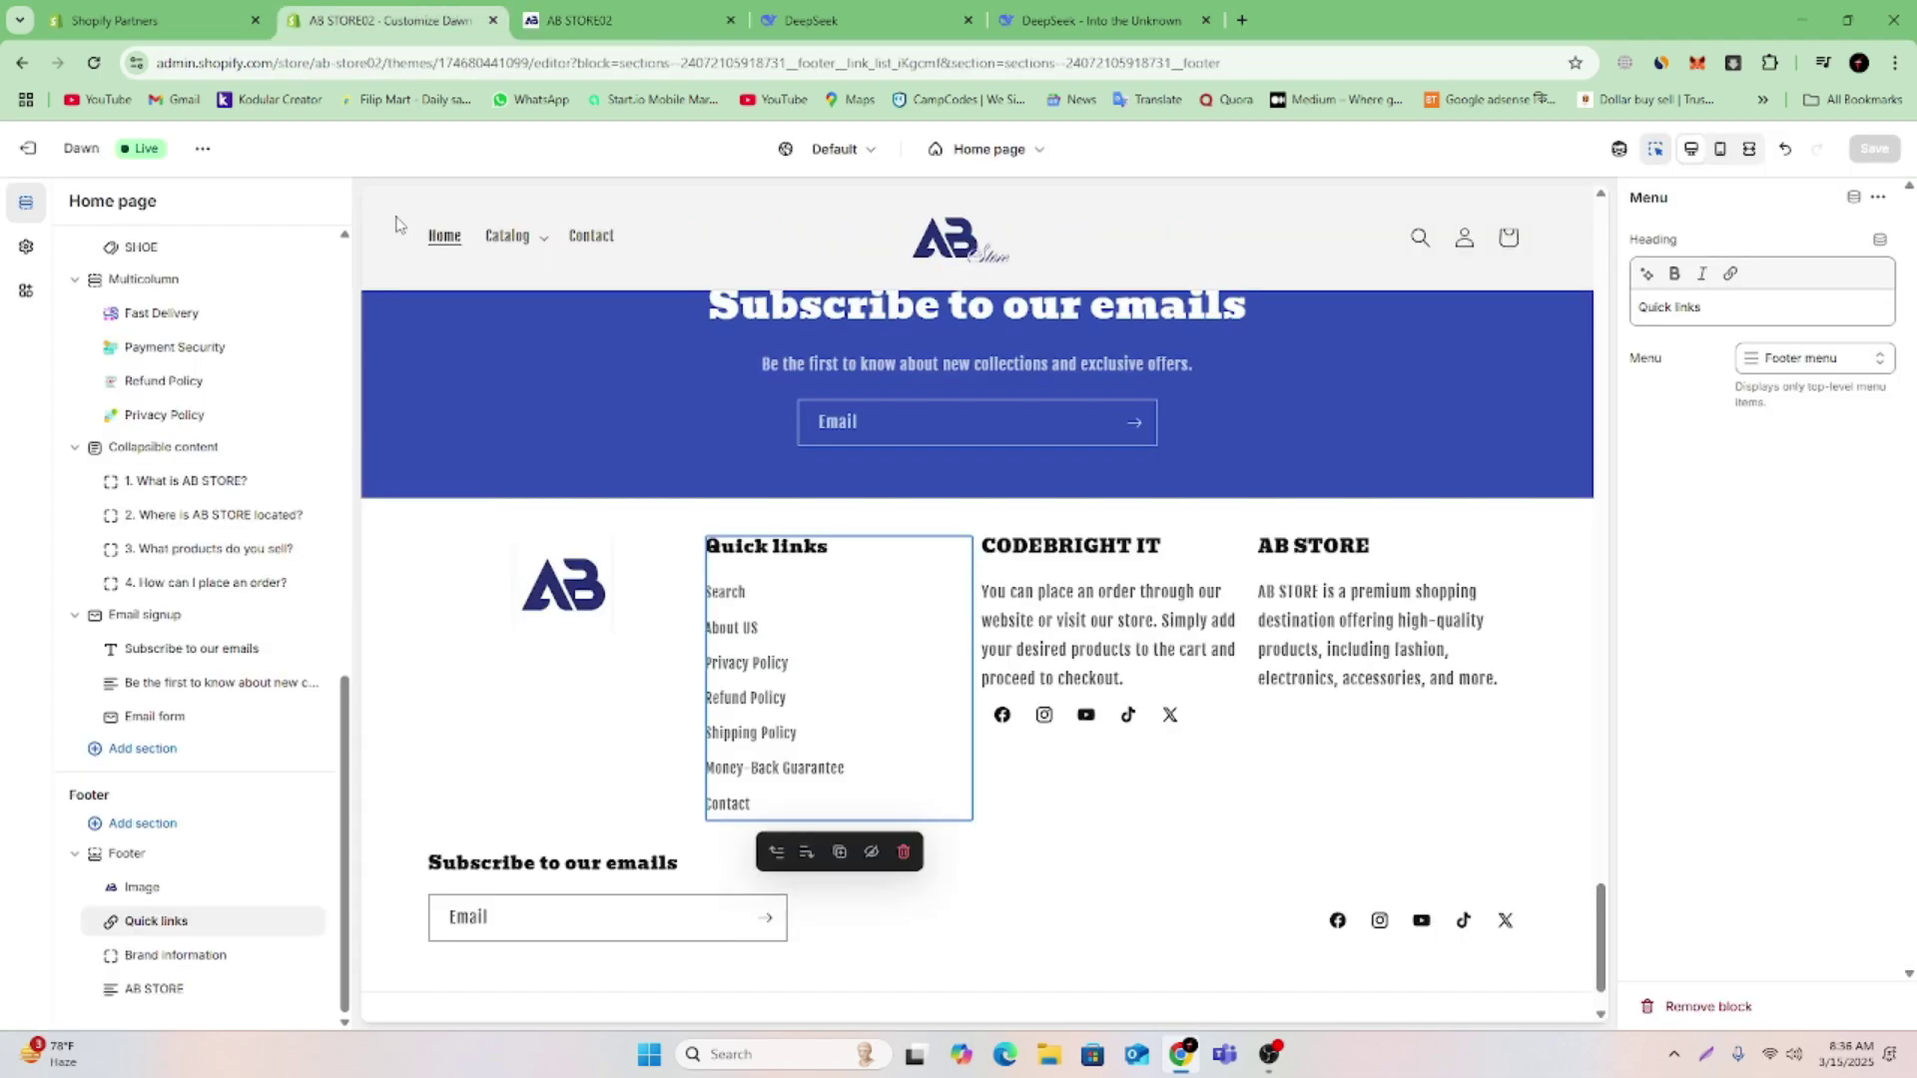
pyautogui.scroll(15, 613, 388)
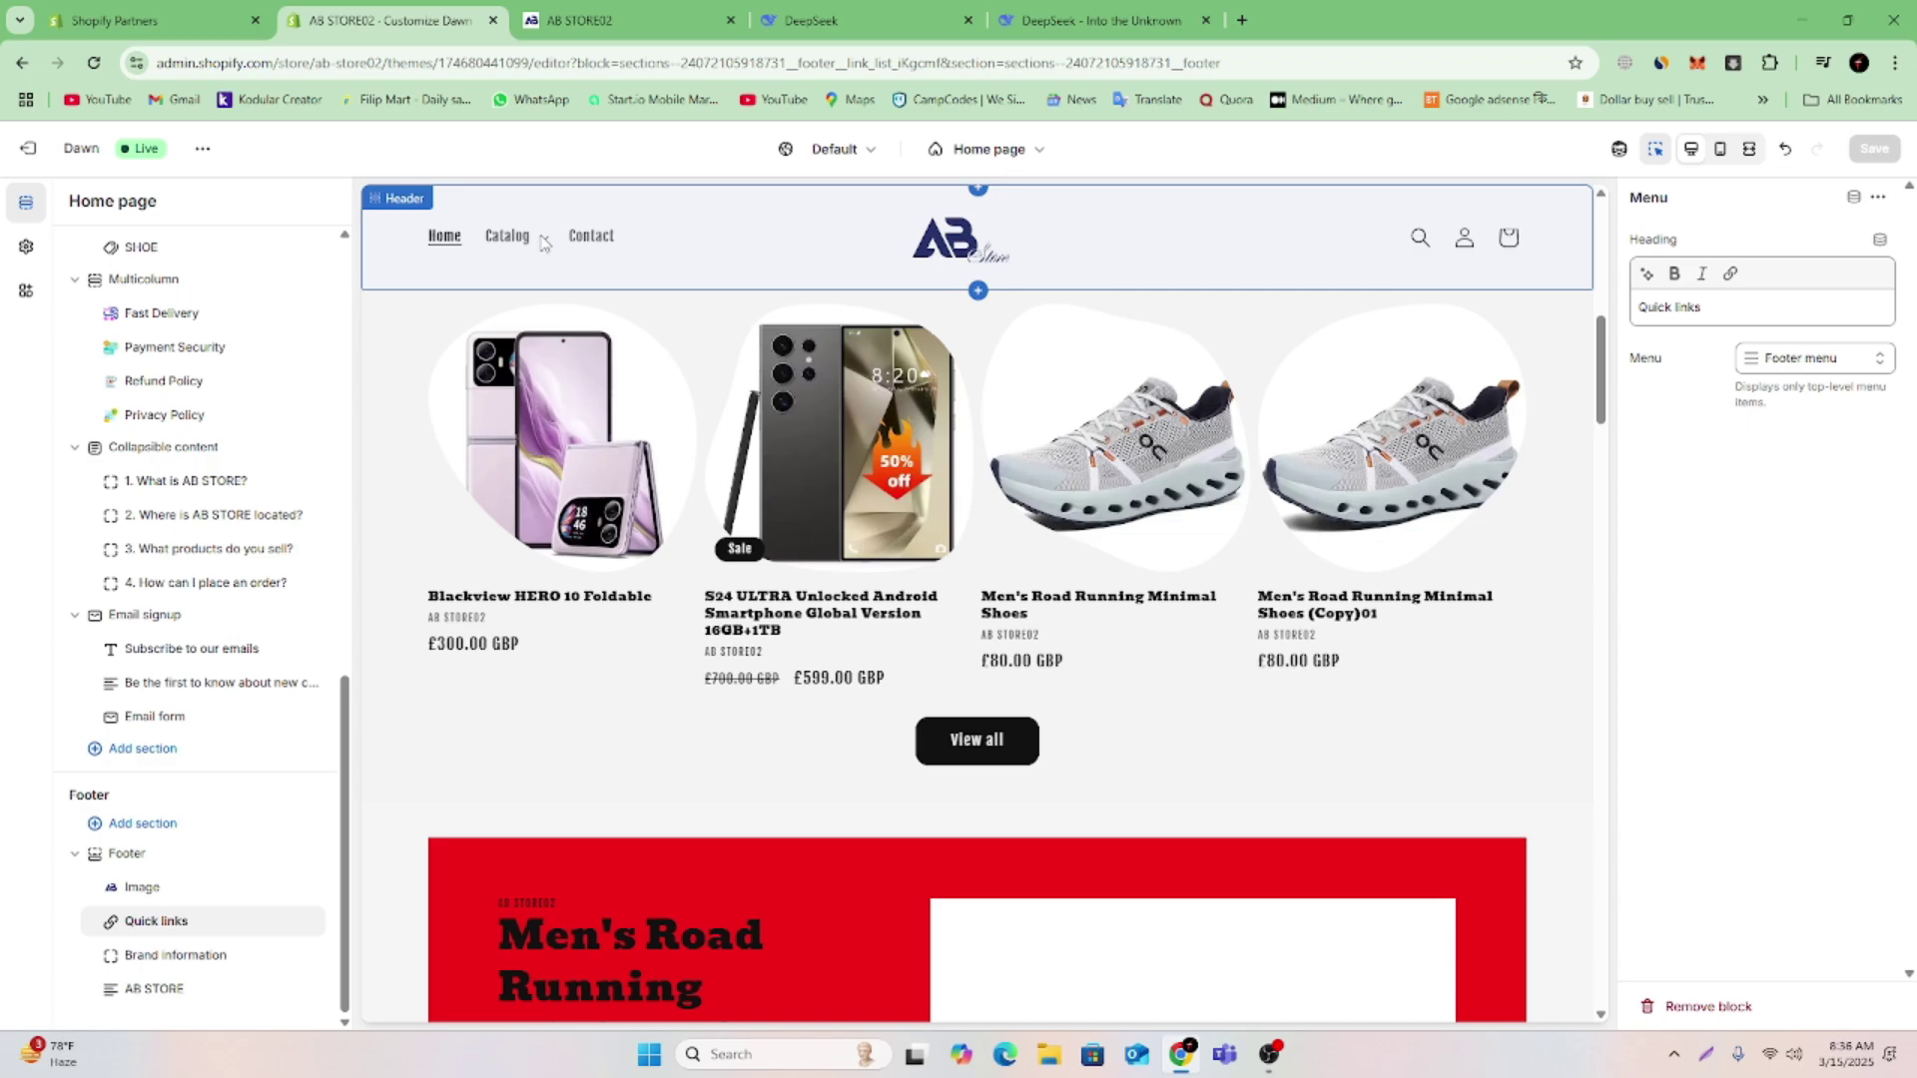
pyautogui.click(202, 12)
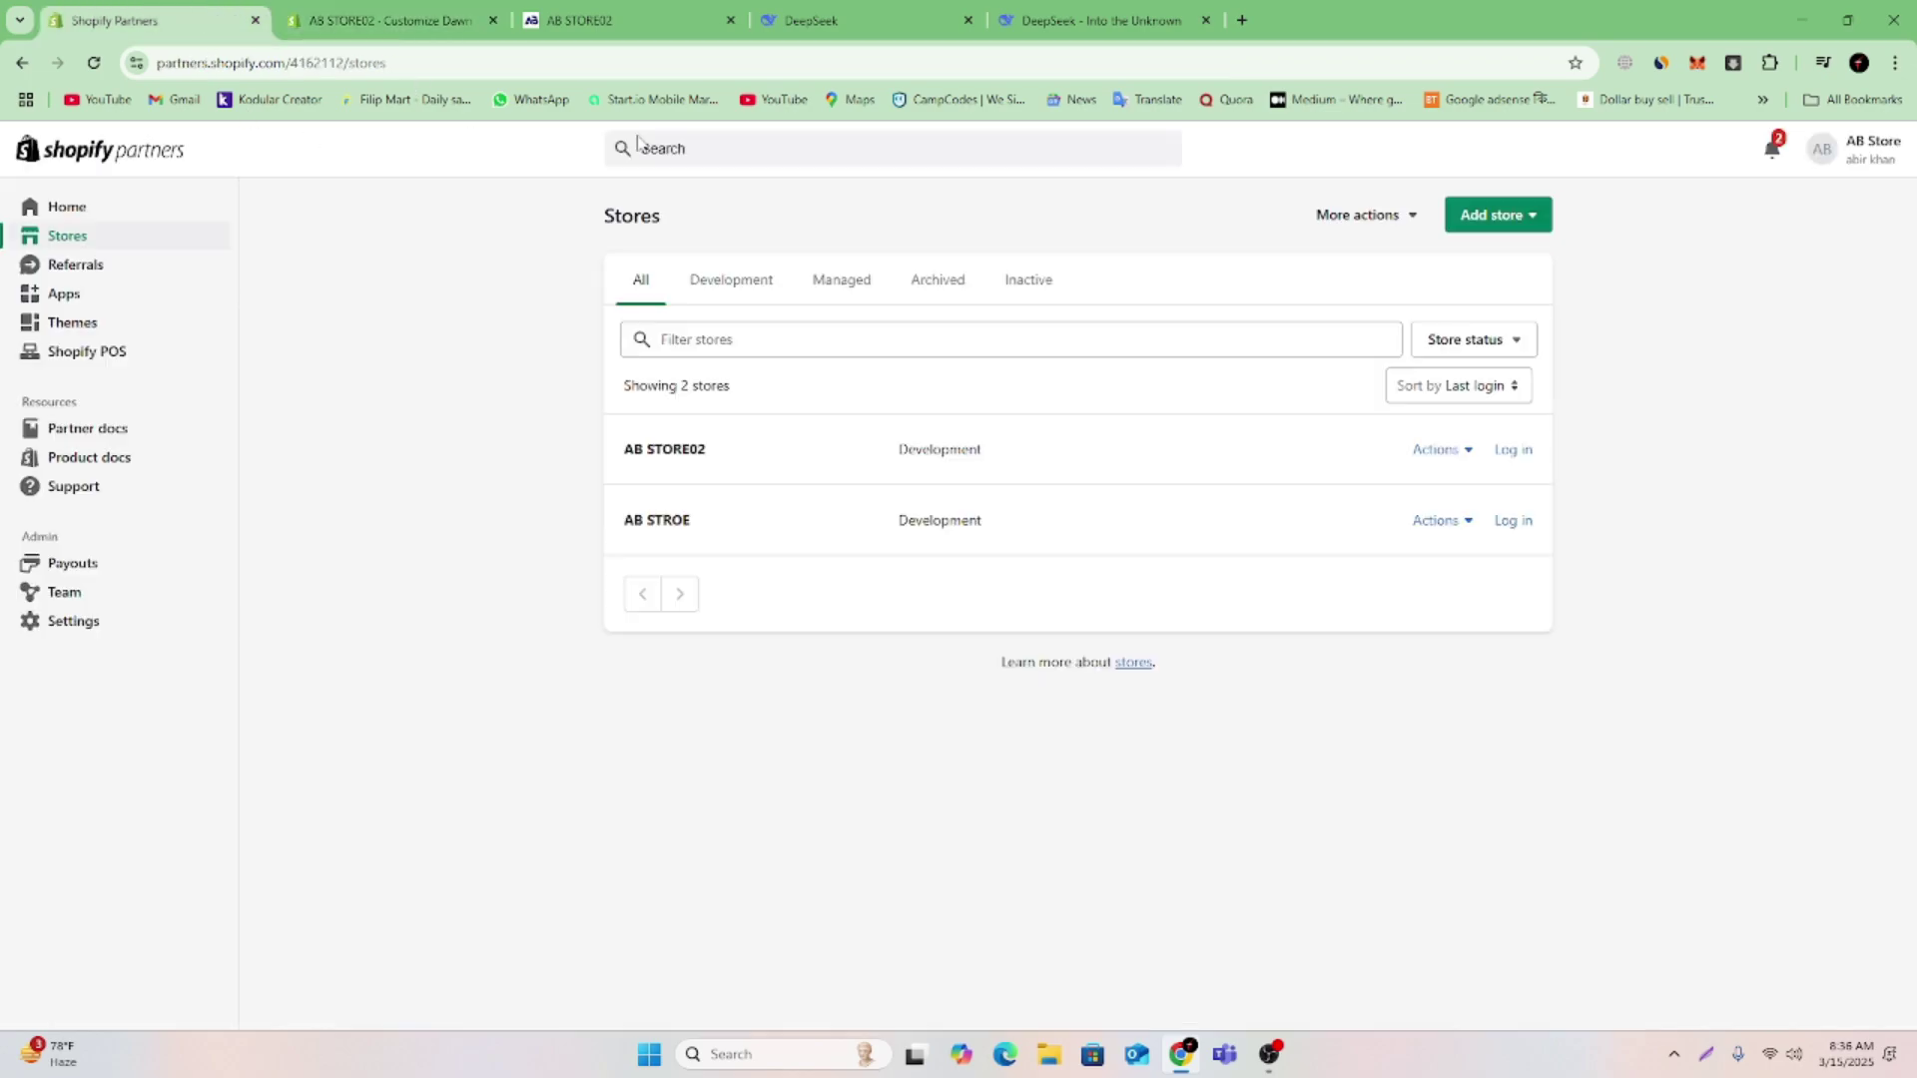
pyautogui.hotkey('ctrl', 'Tab')
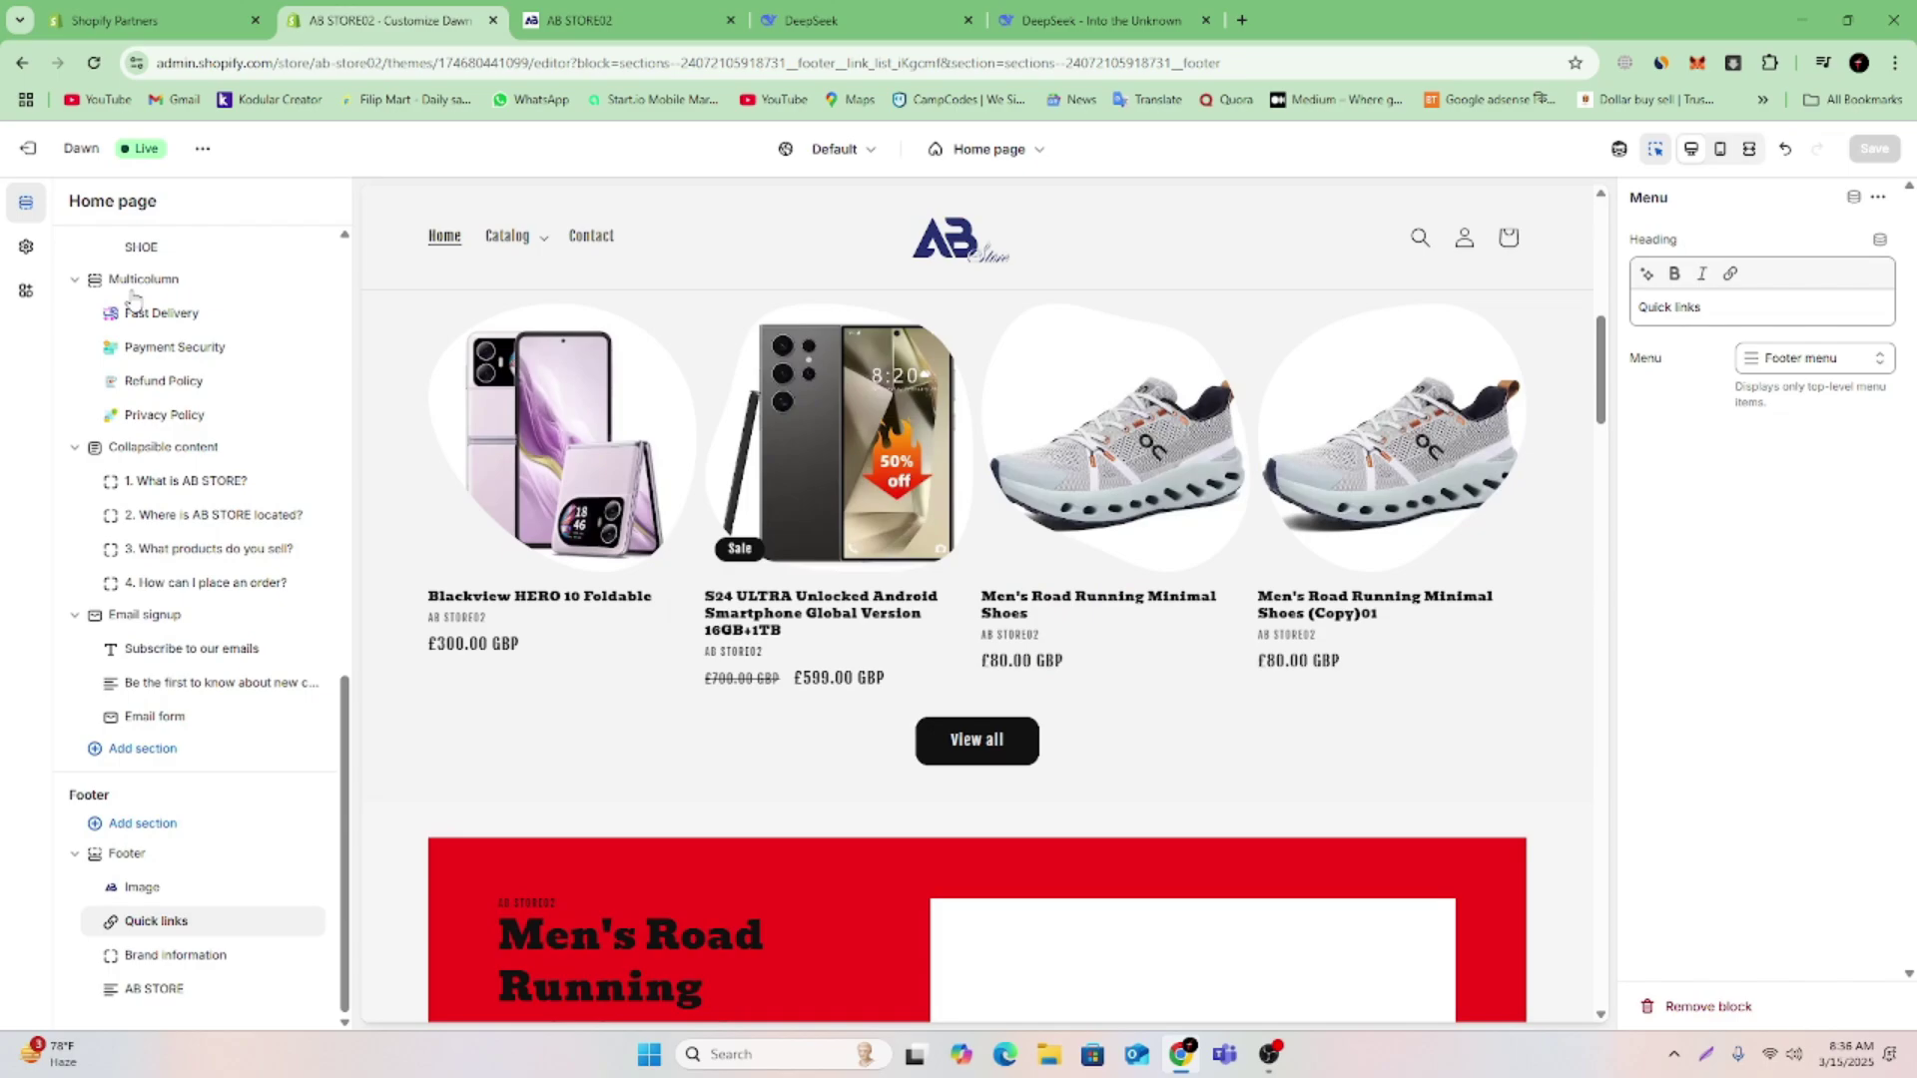
pyautogui.click(27, 148)
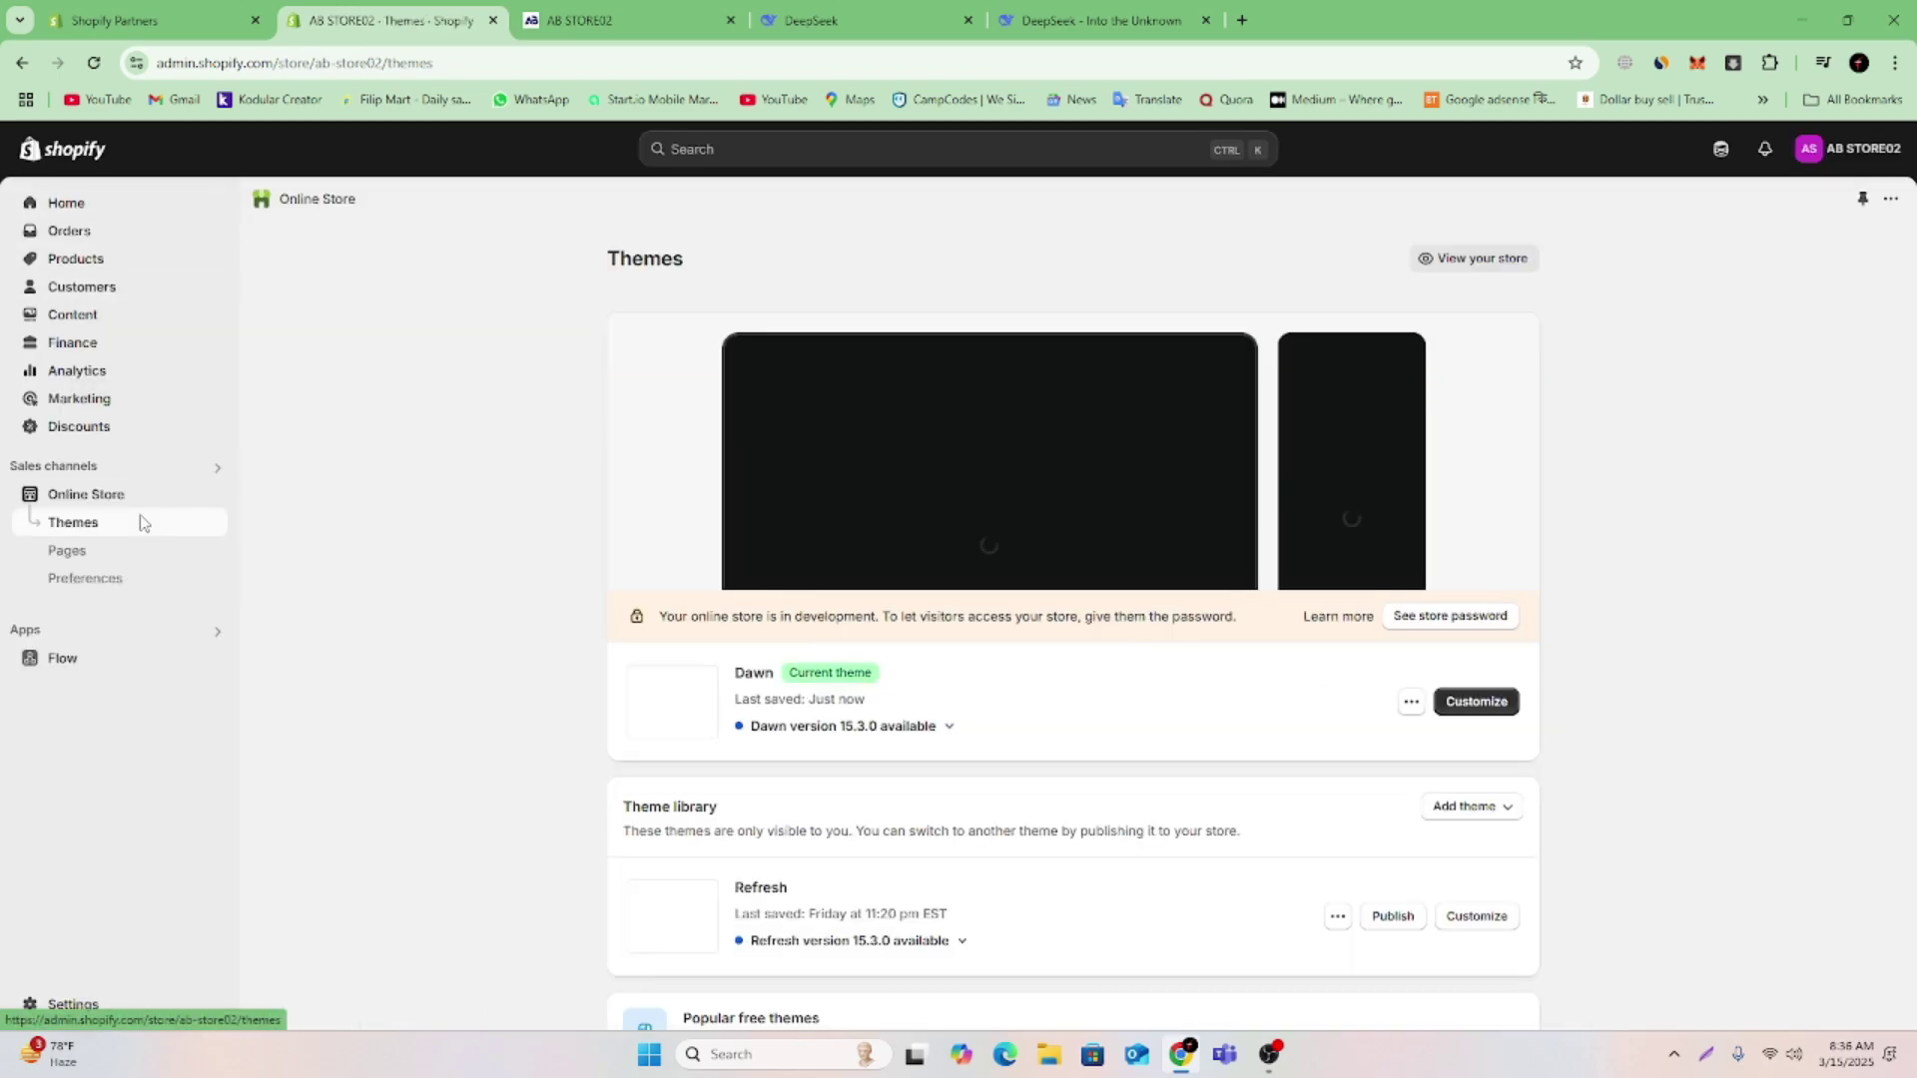
pyautogui.click(65, 552)
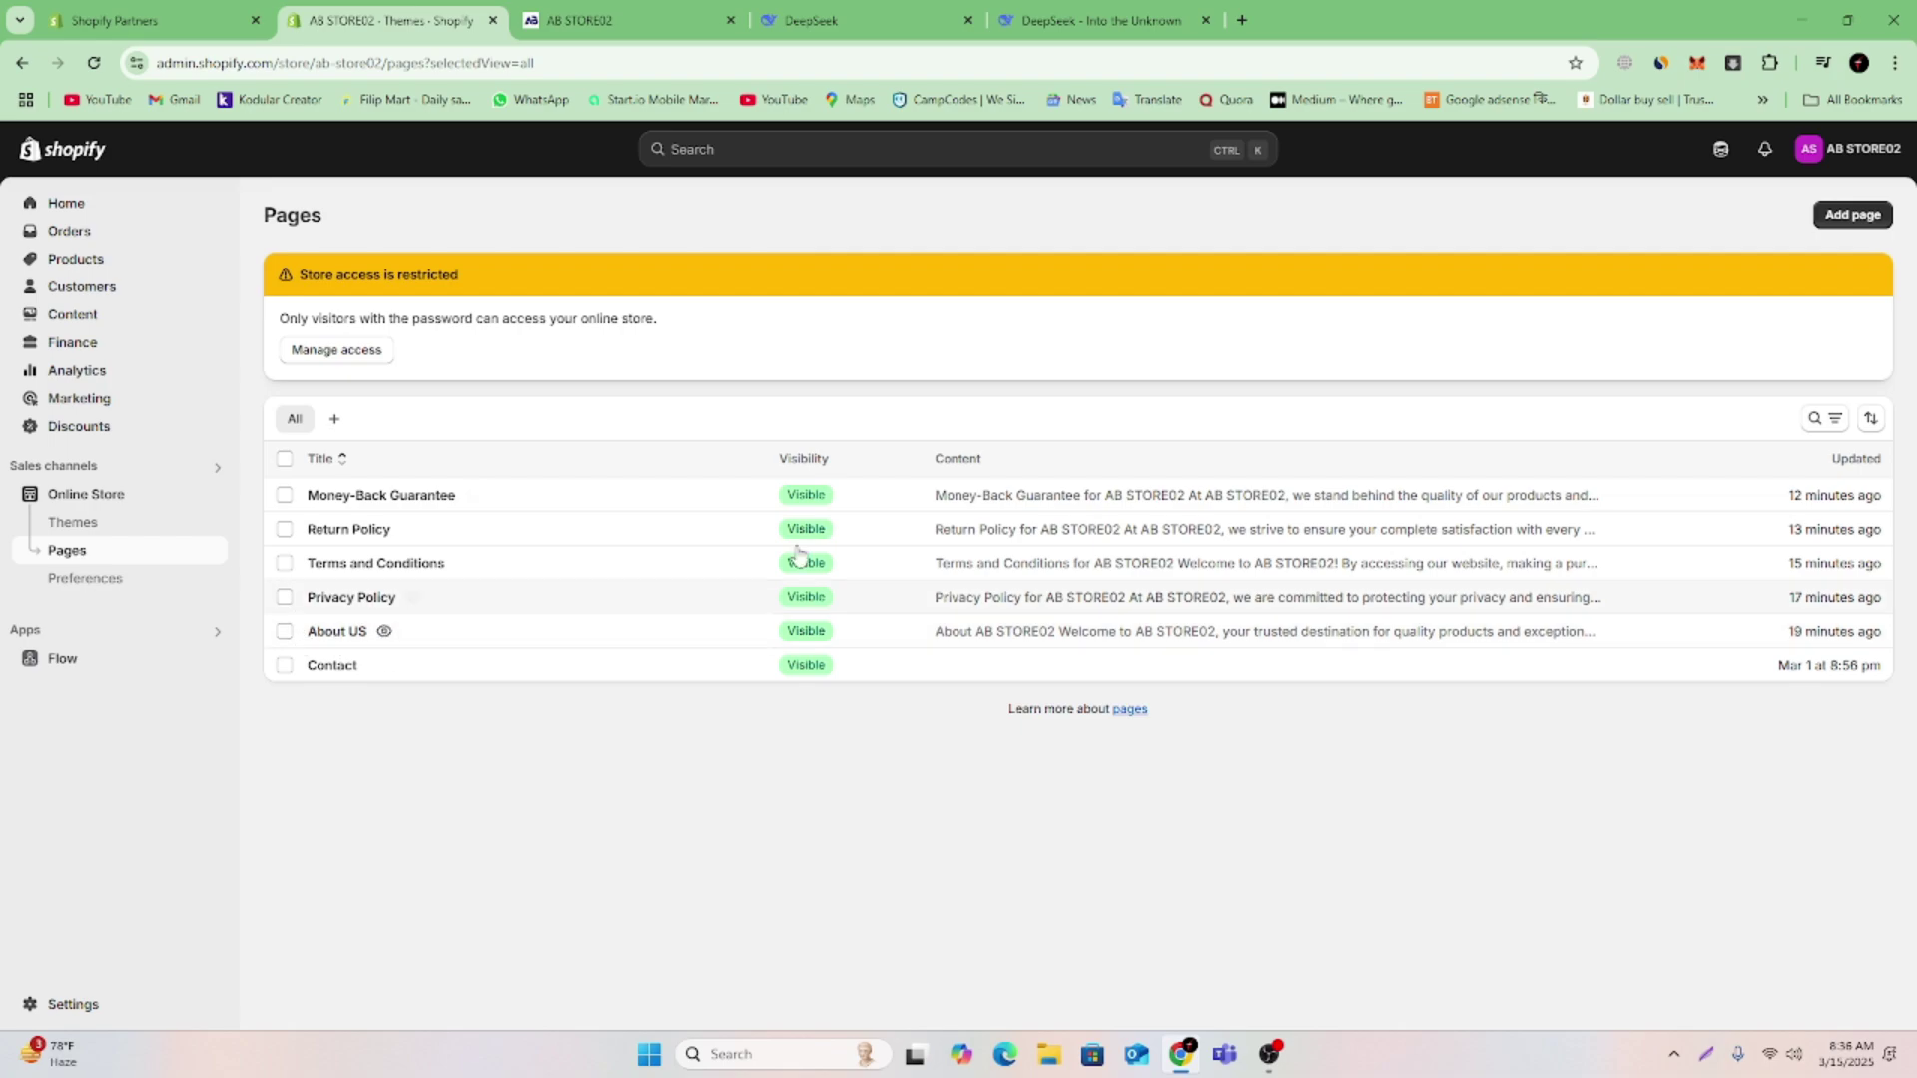
# Create a page titled "catalog" with visibility set to Visible, save it and return to the page list
pyautogui.click(1863, 219)
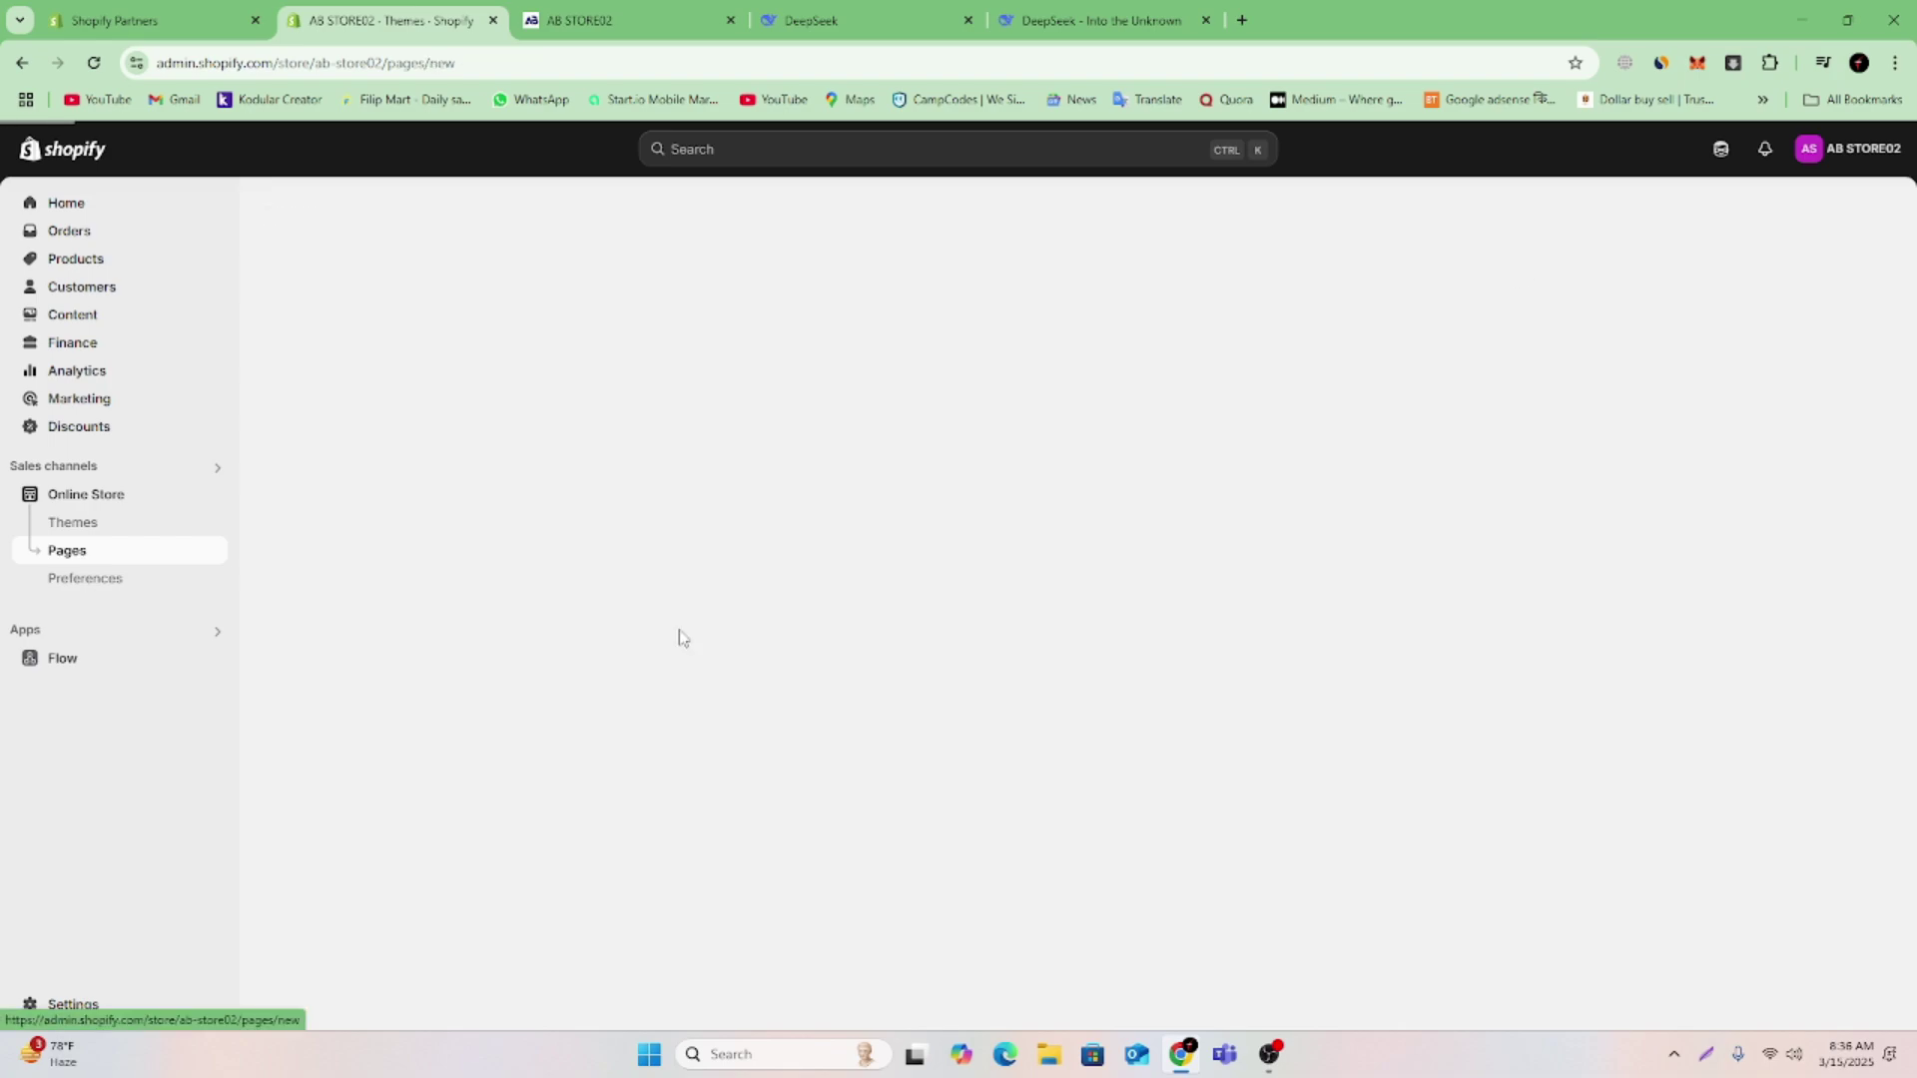
pyautogui.click(827, 294)
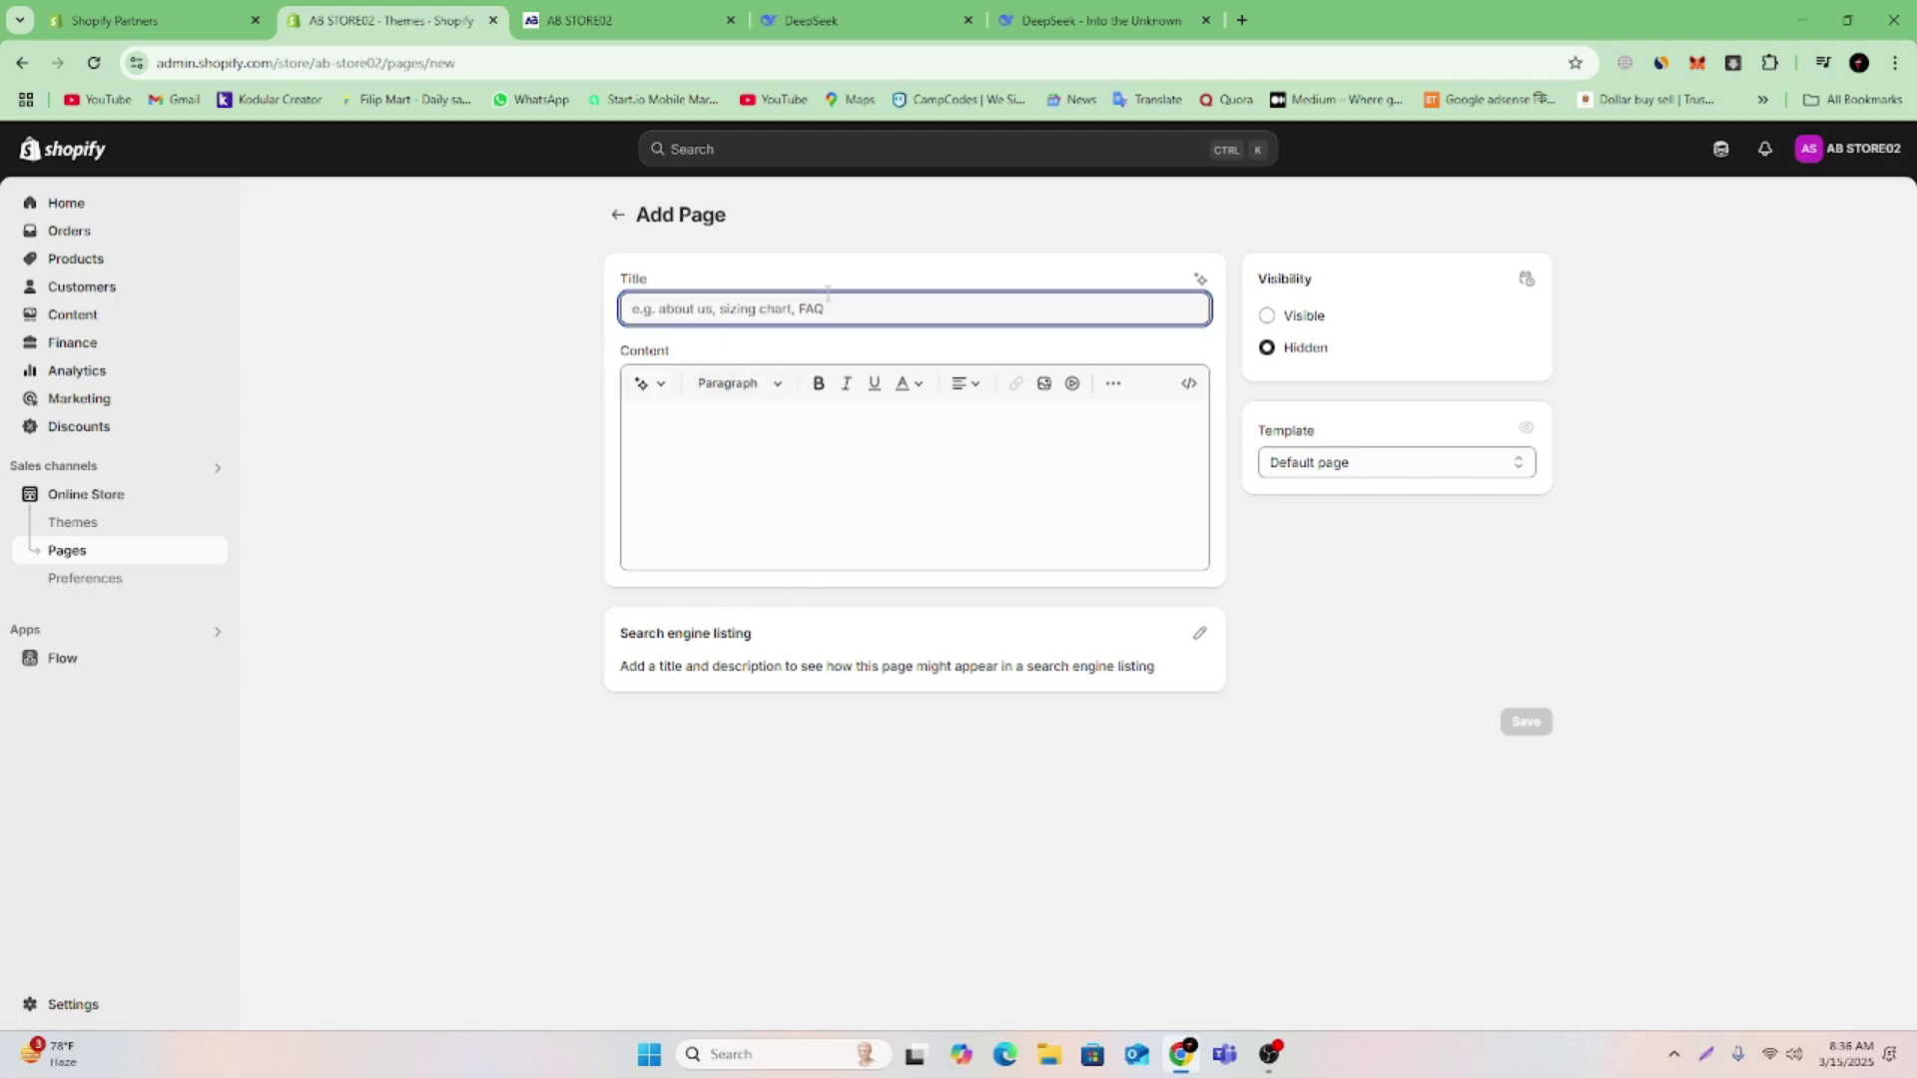
pyautogui.write('ca')
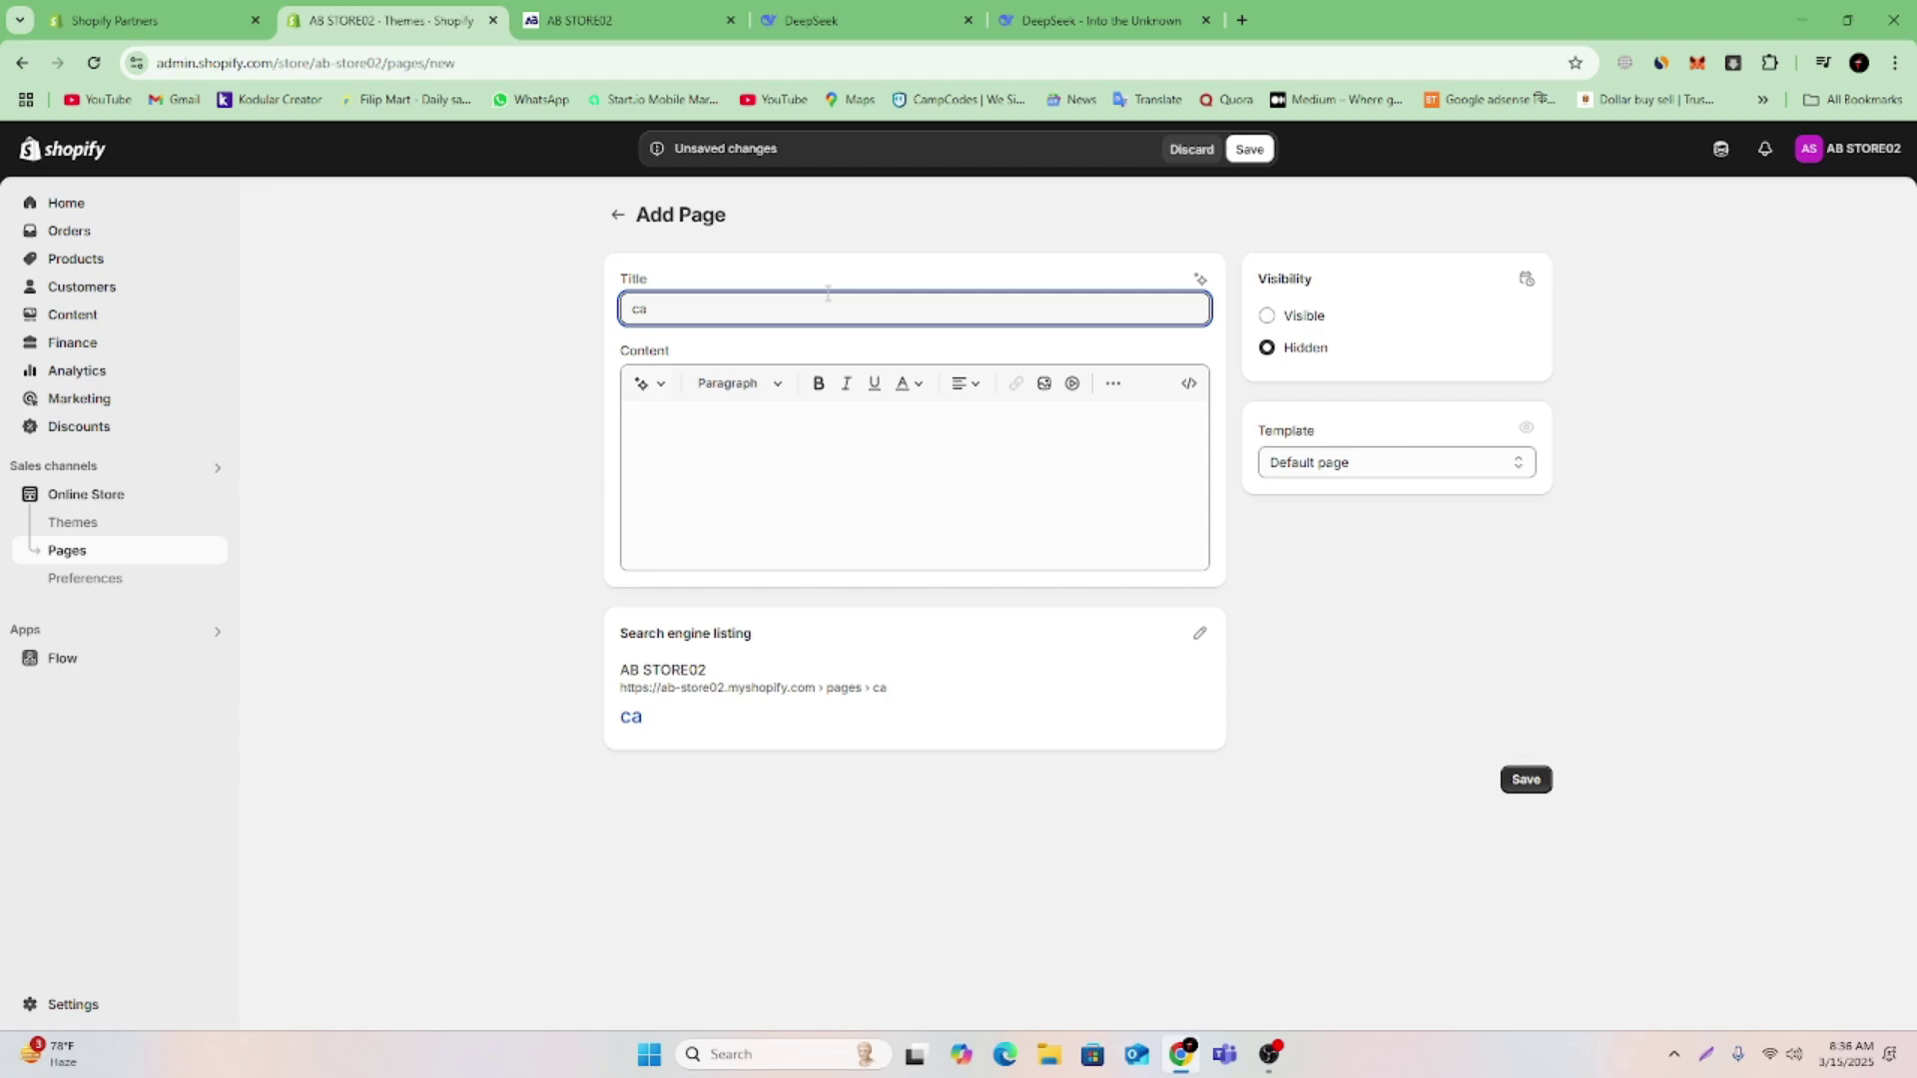
pyautogui.write('talog')
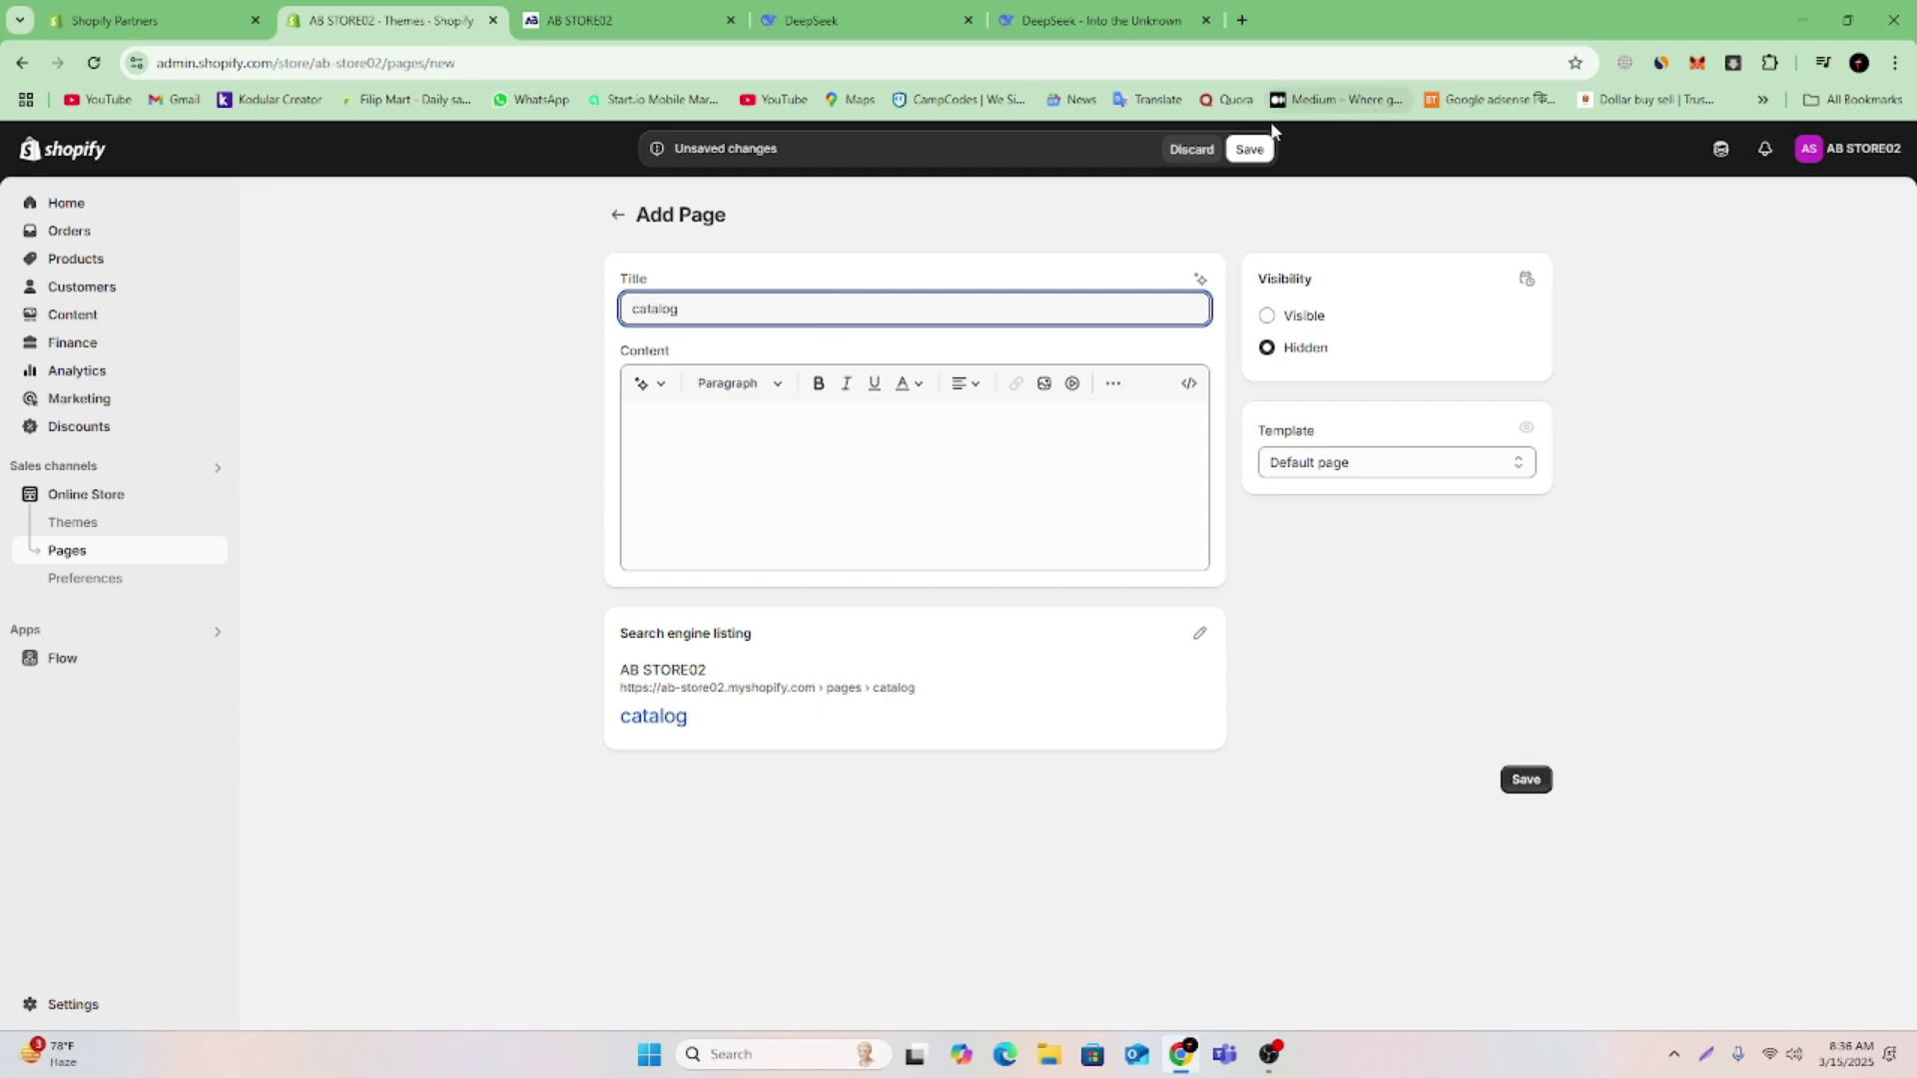
pyautogui.click(1250, 149)
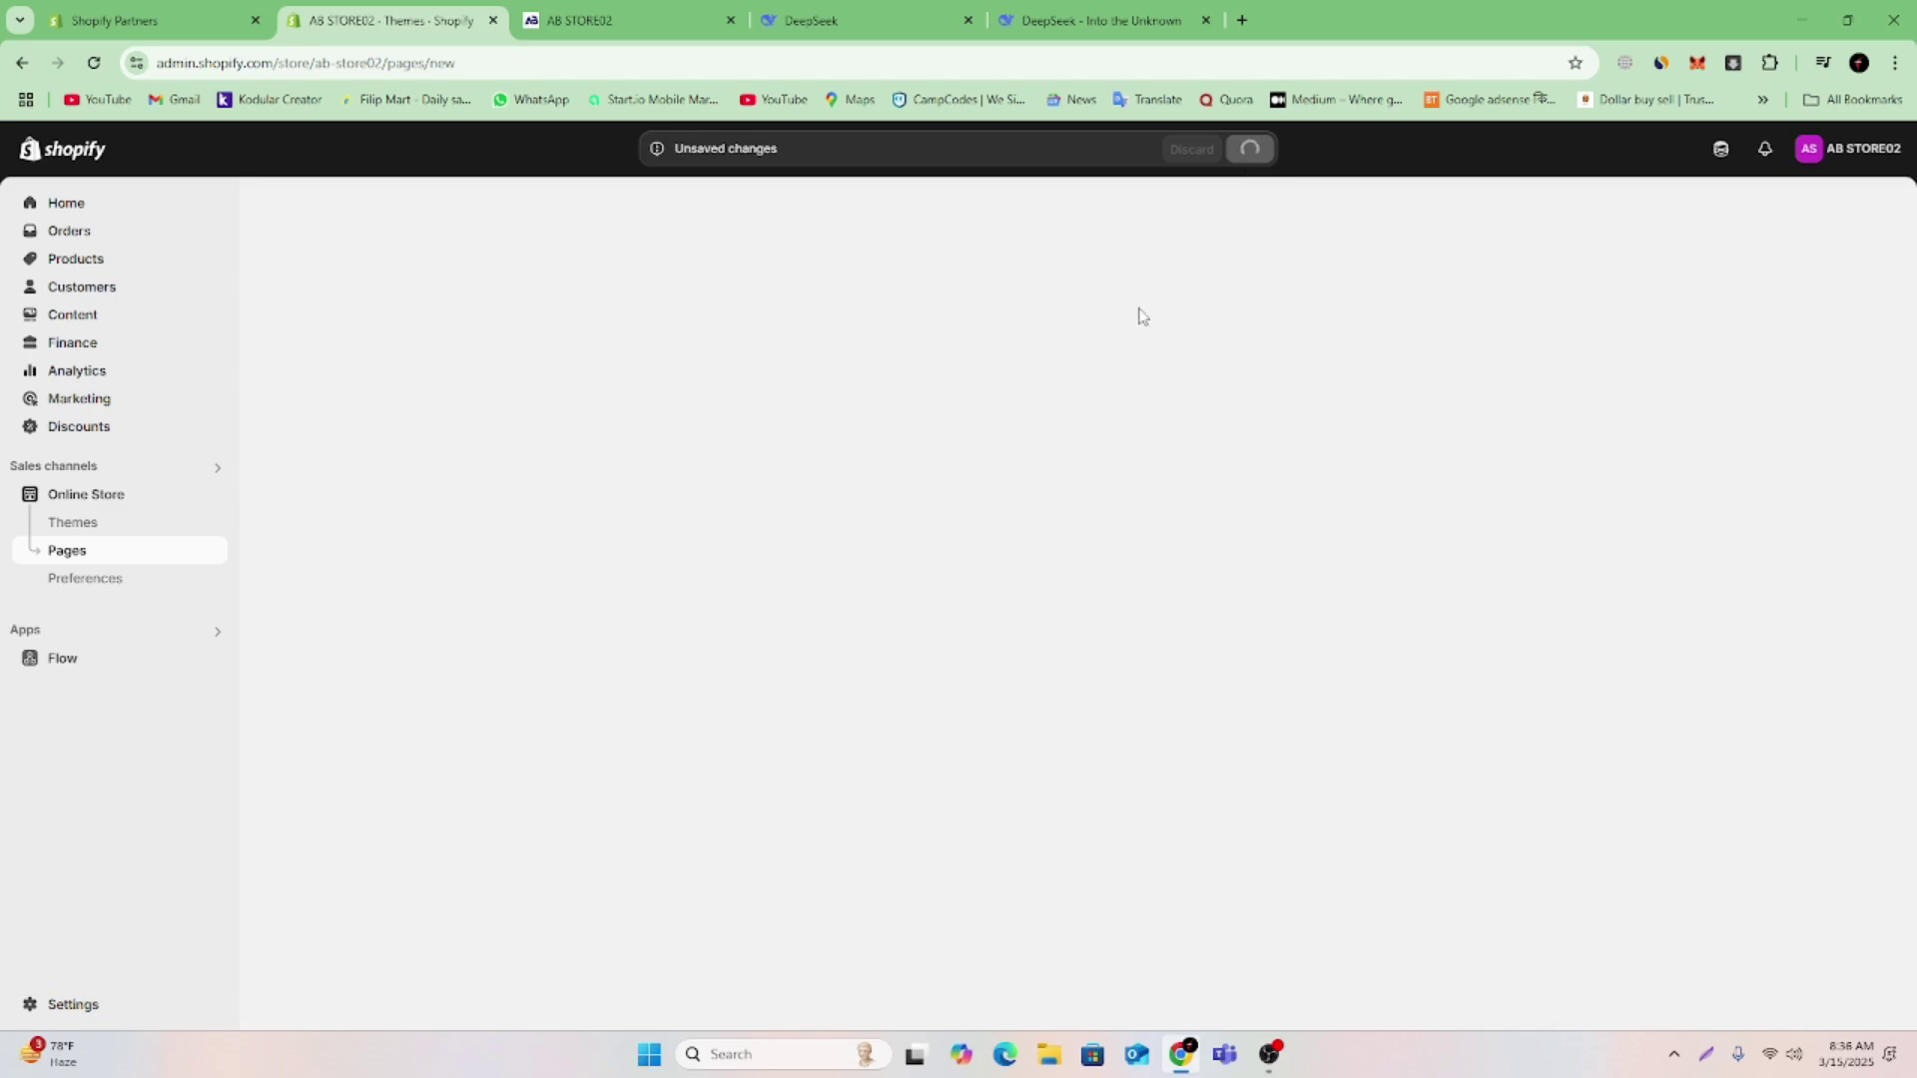
pyautogui.click(1268, 422)
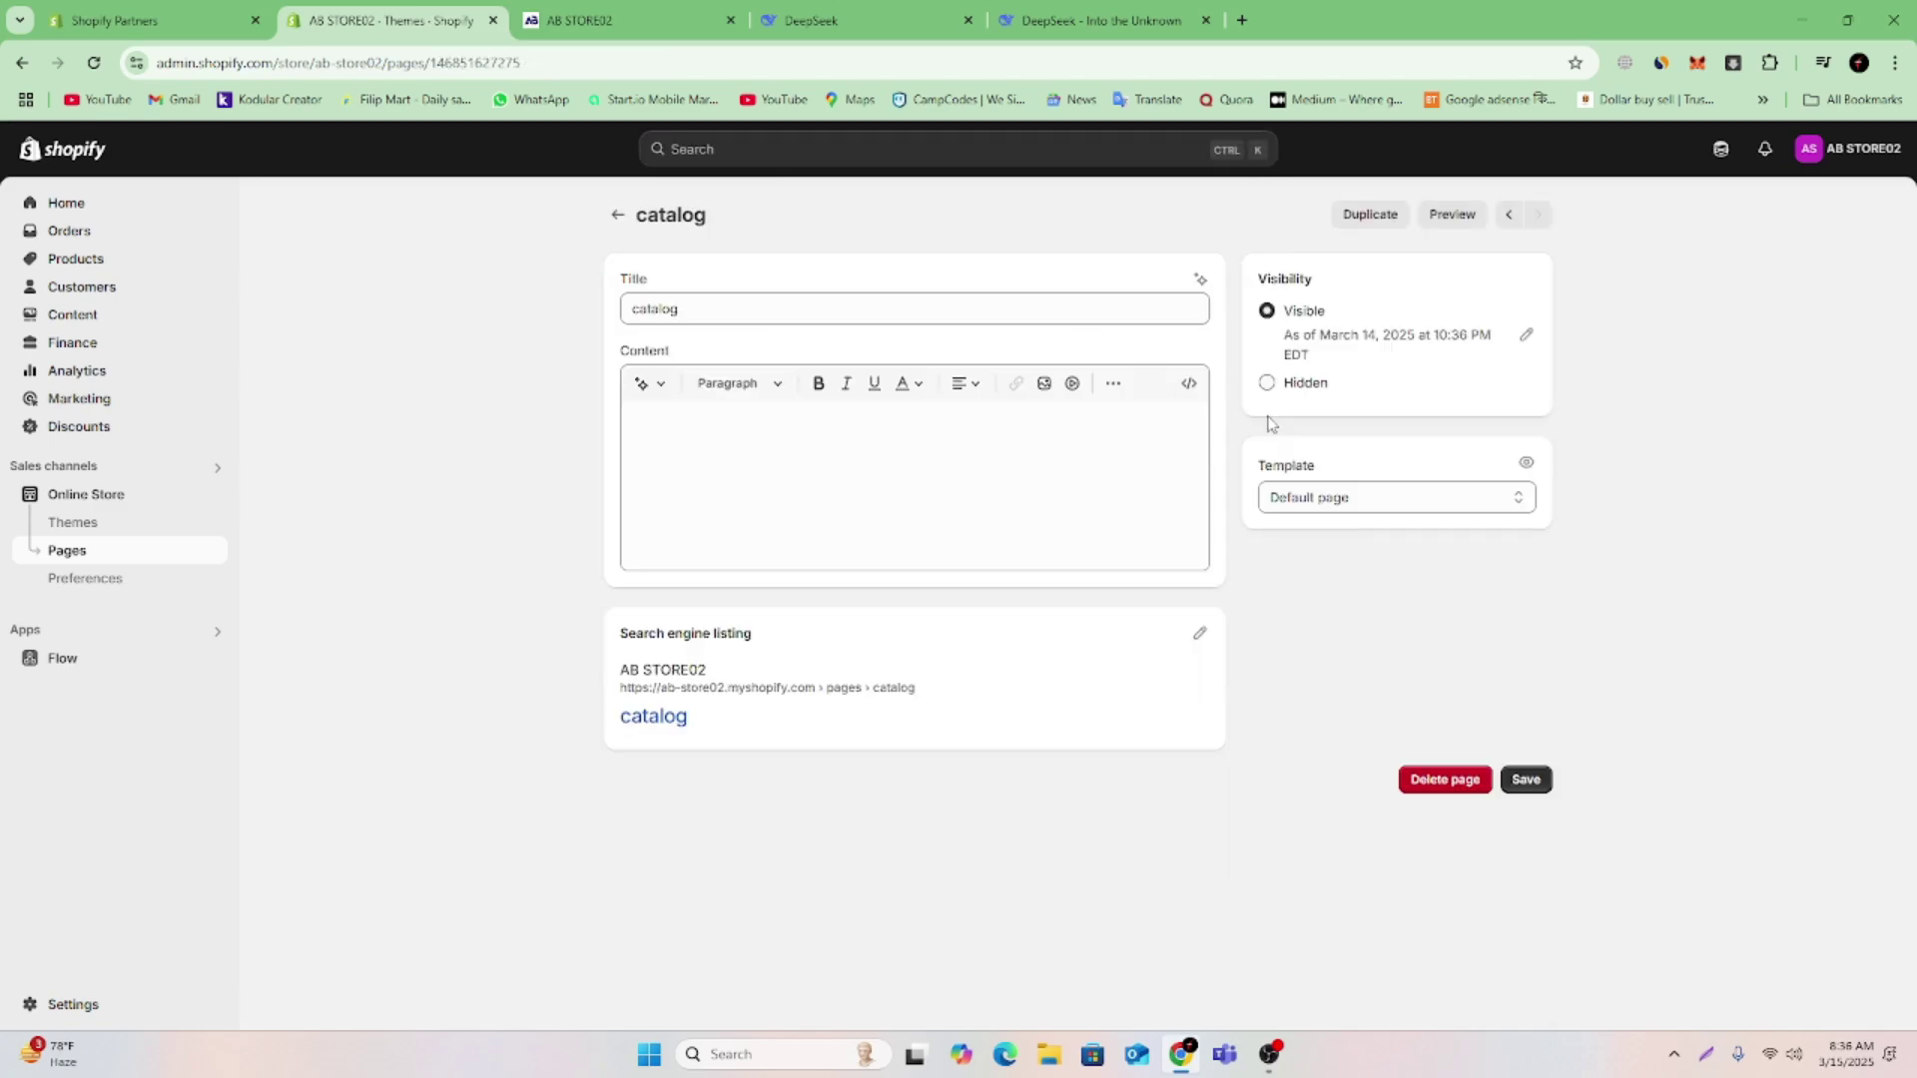
pyautogui.click(1236, 150)
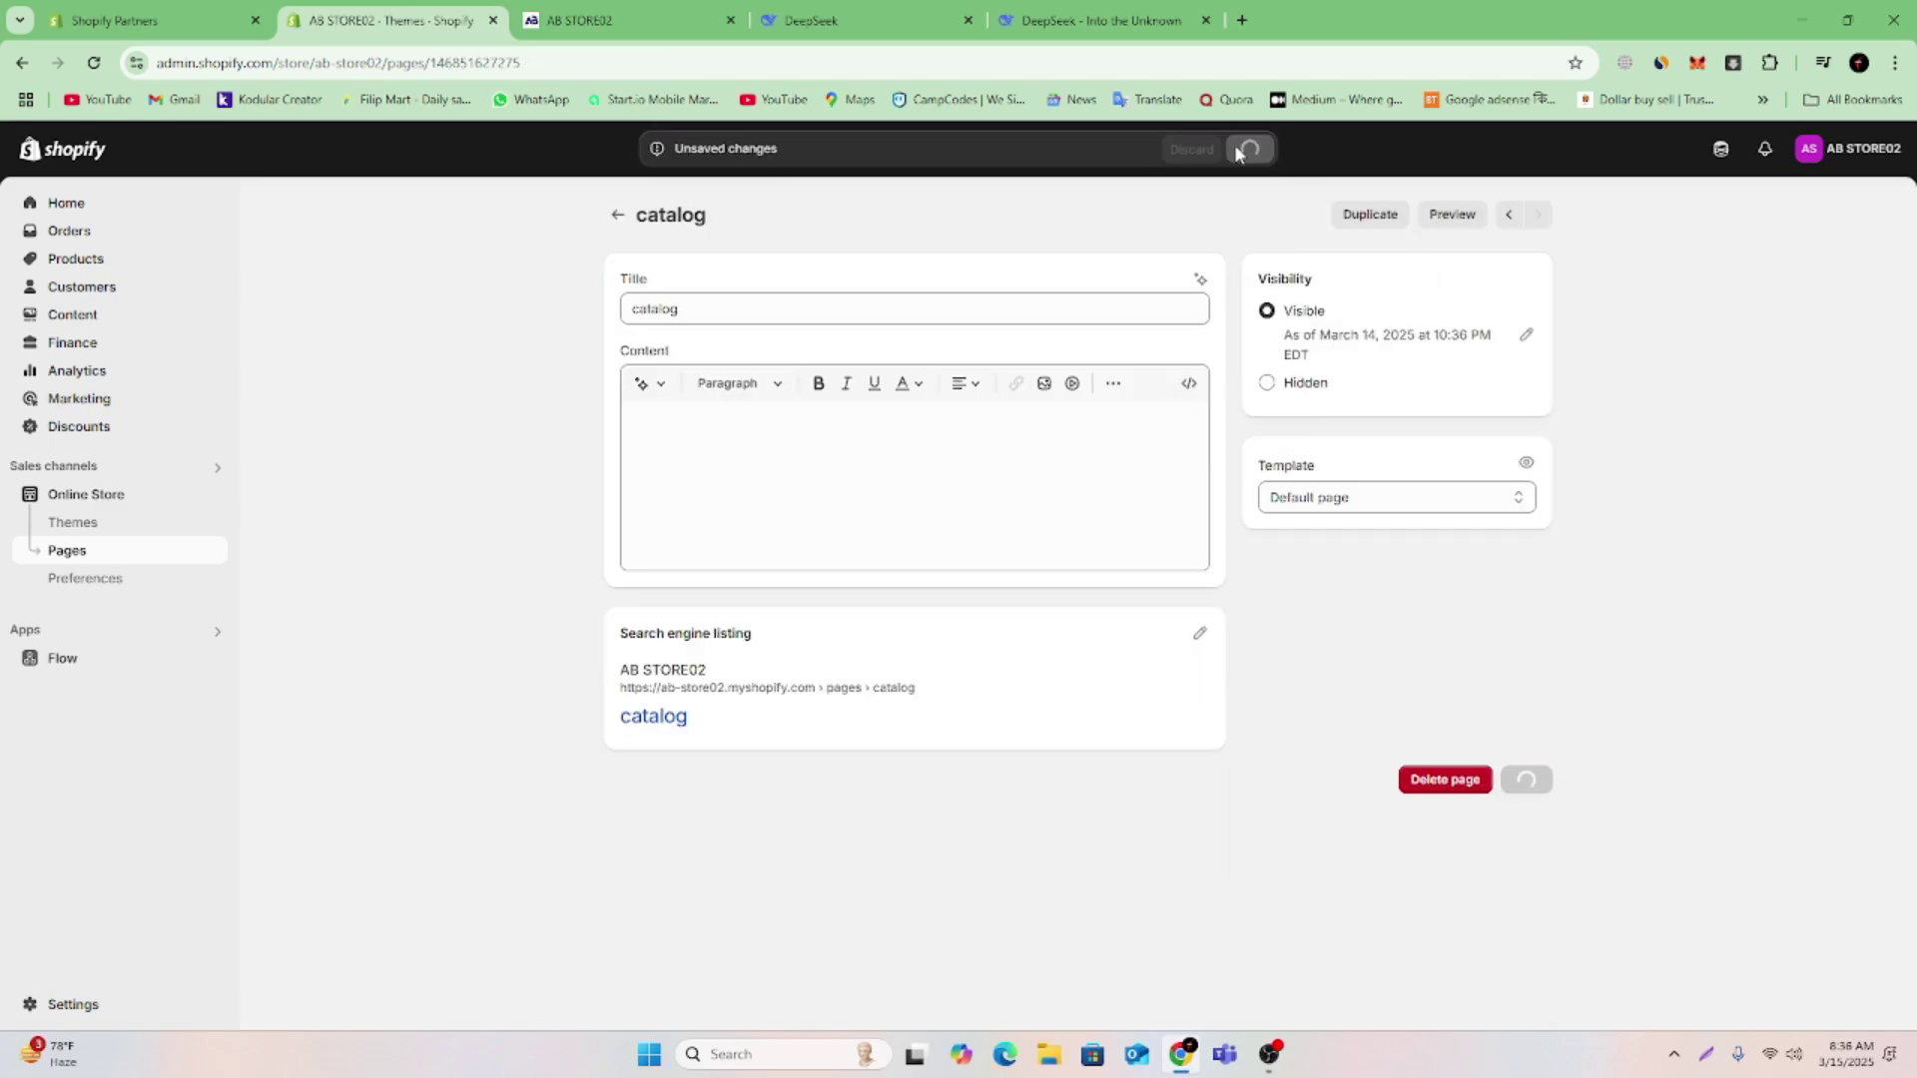
pyautogui.click(613, 214)
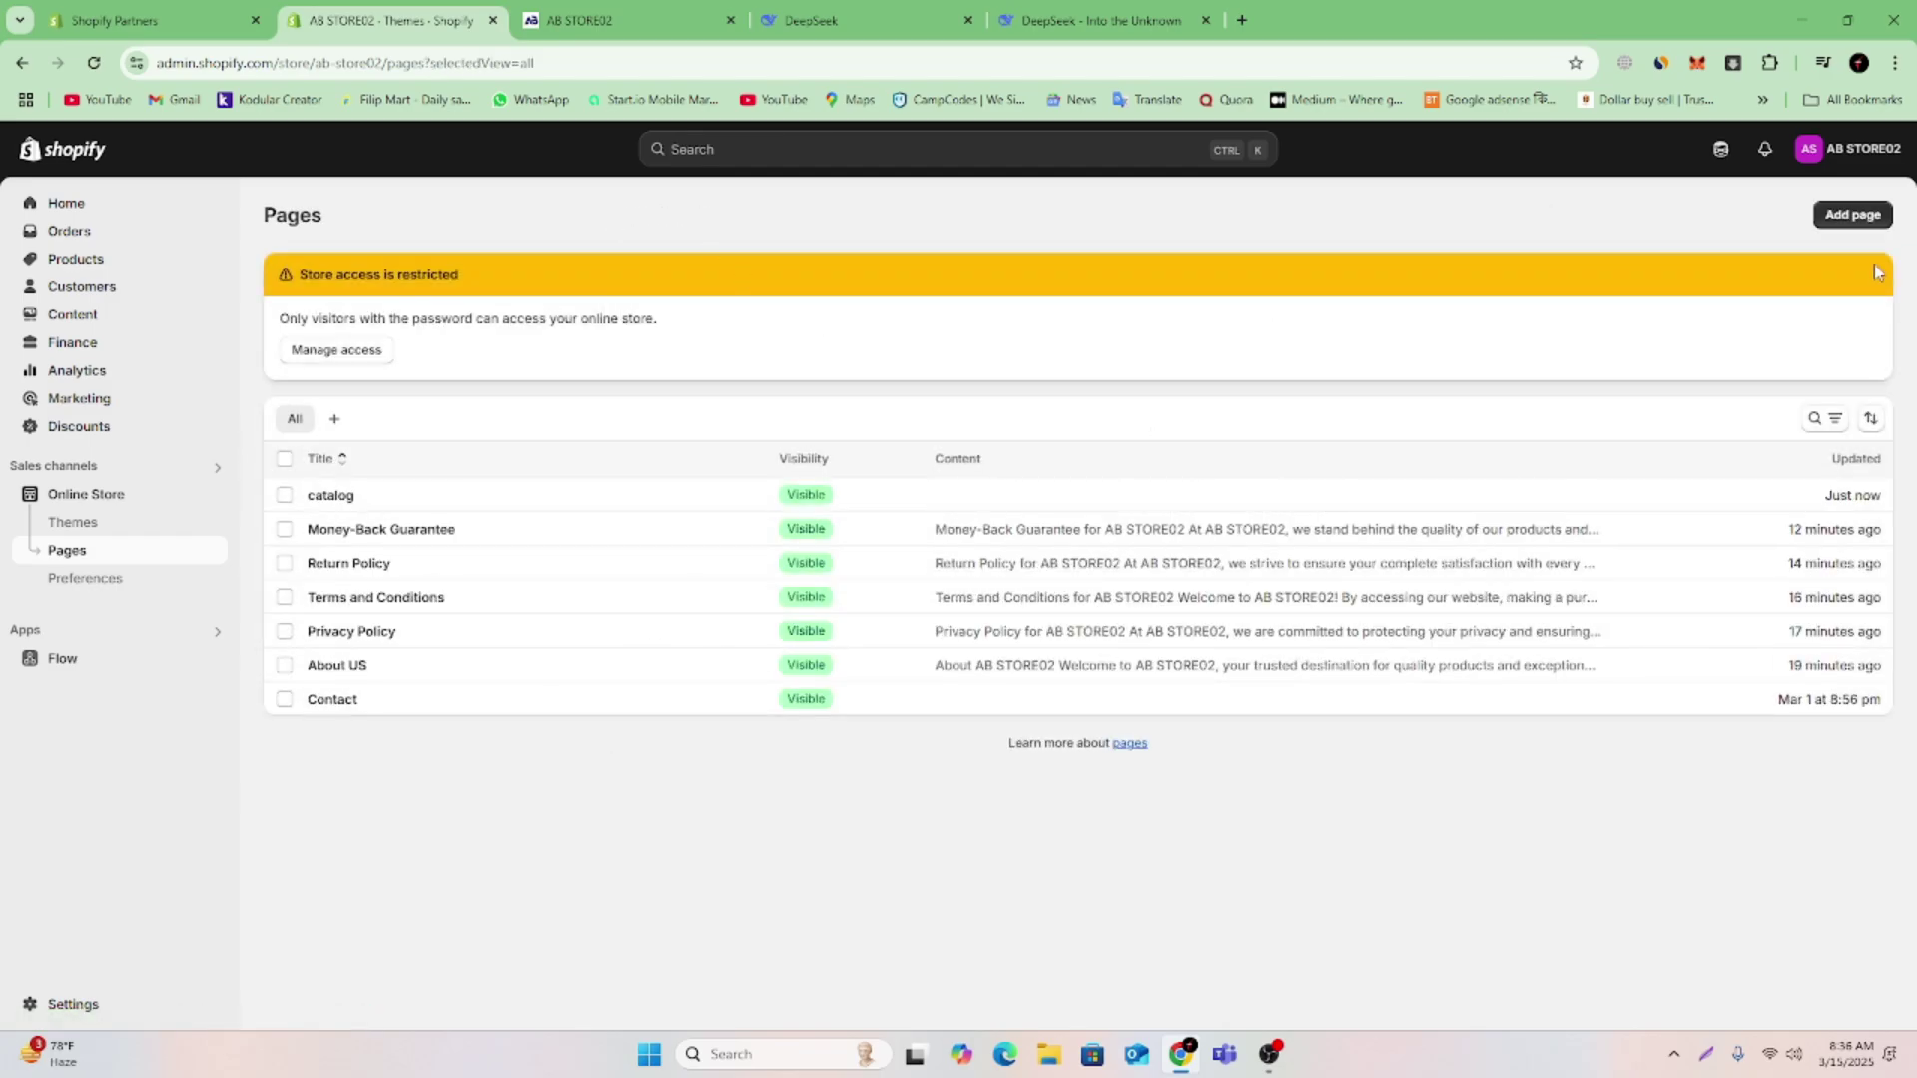
# Create and save a page titled "Man fasion" with visibility set to Visible
pyautogui.click(1847, 214)
pyautogui.click(700, 307)
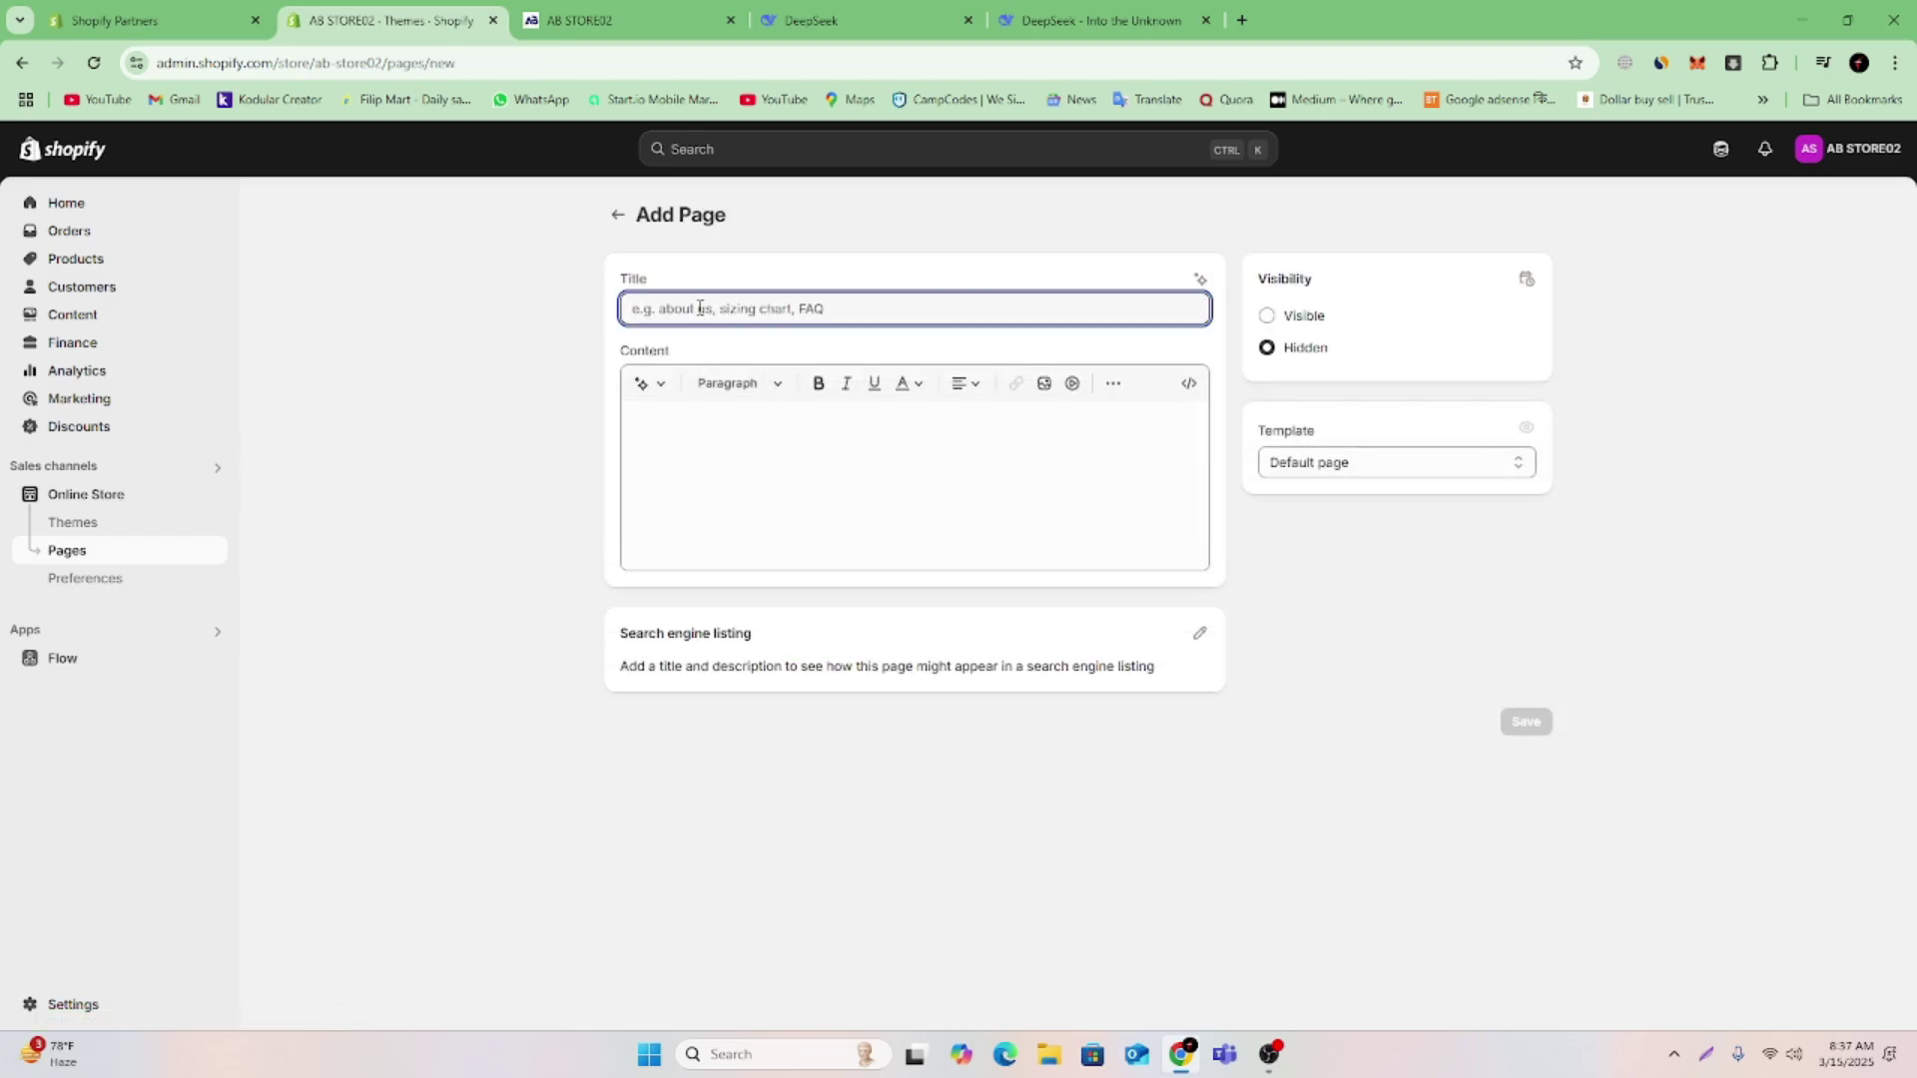
pyautogui.write('Man fasion')
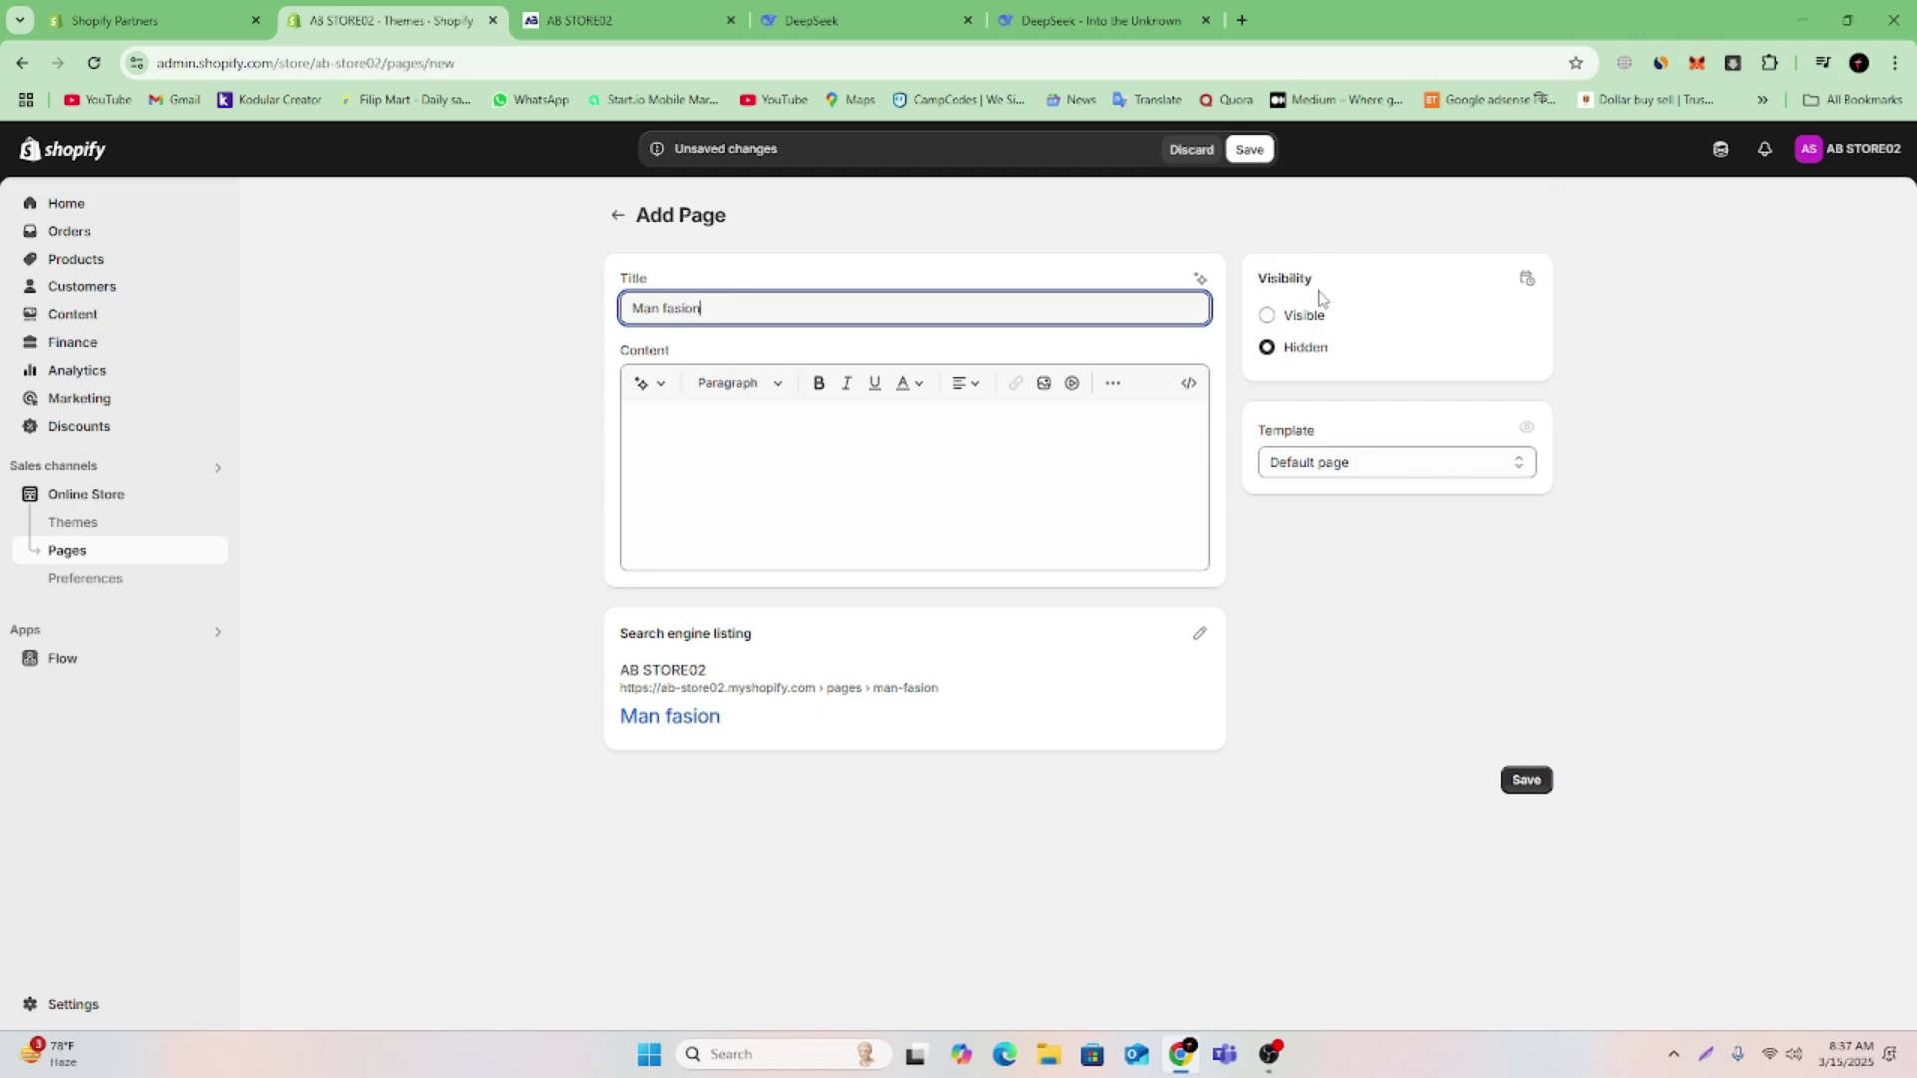
pyautogui.click(1267, 319)
pyautogui.click(1250, 149)
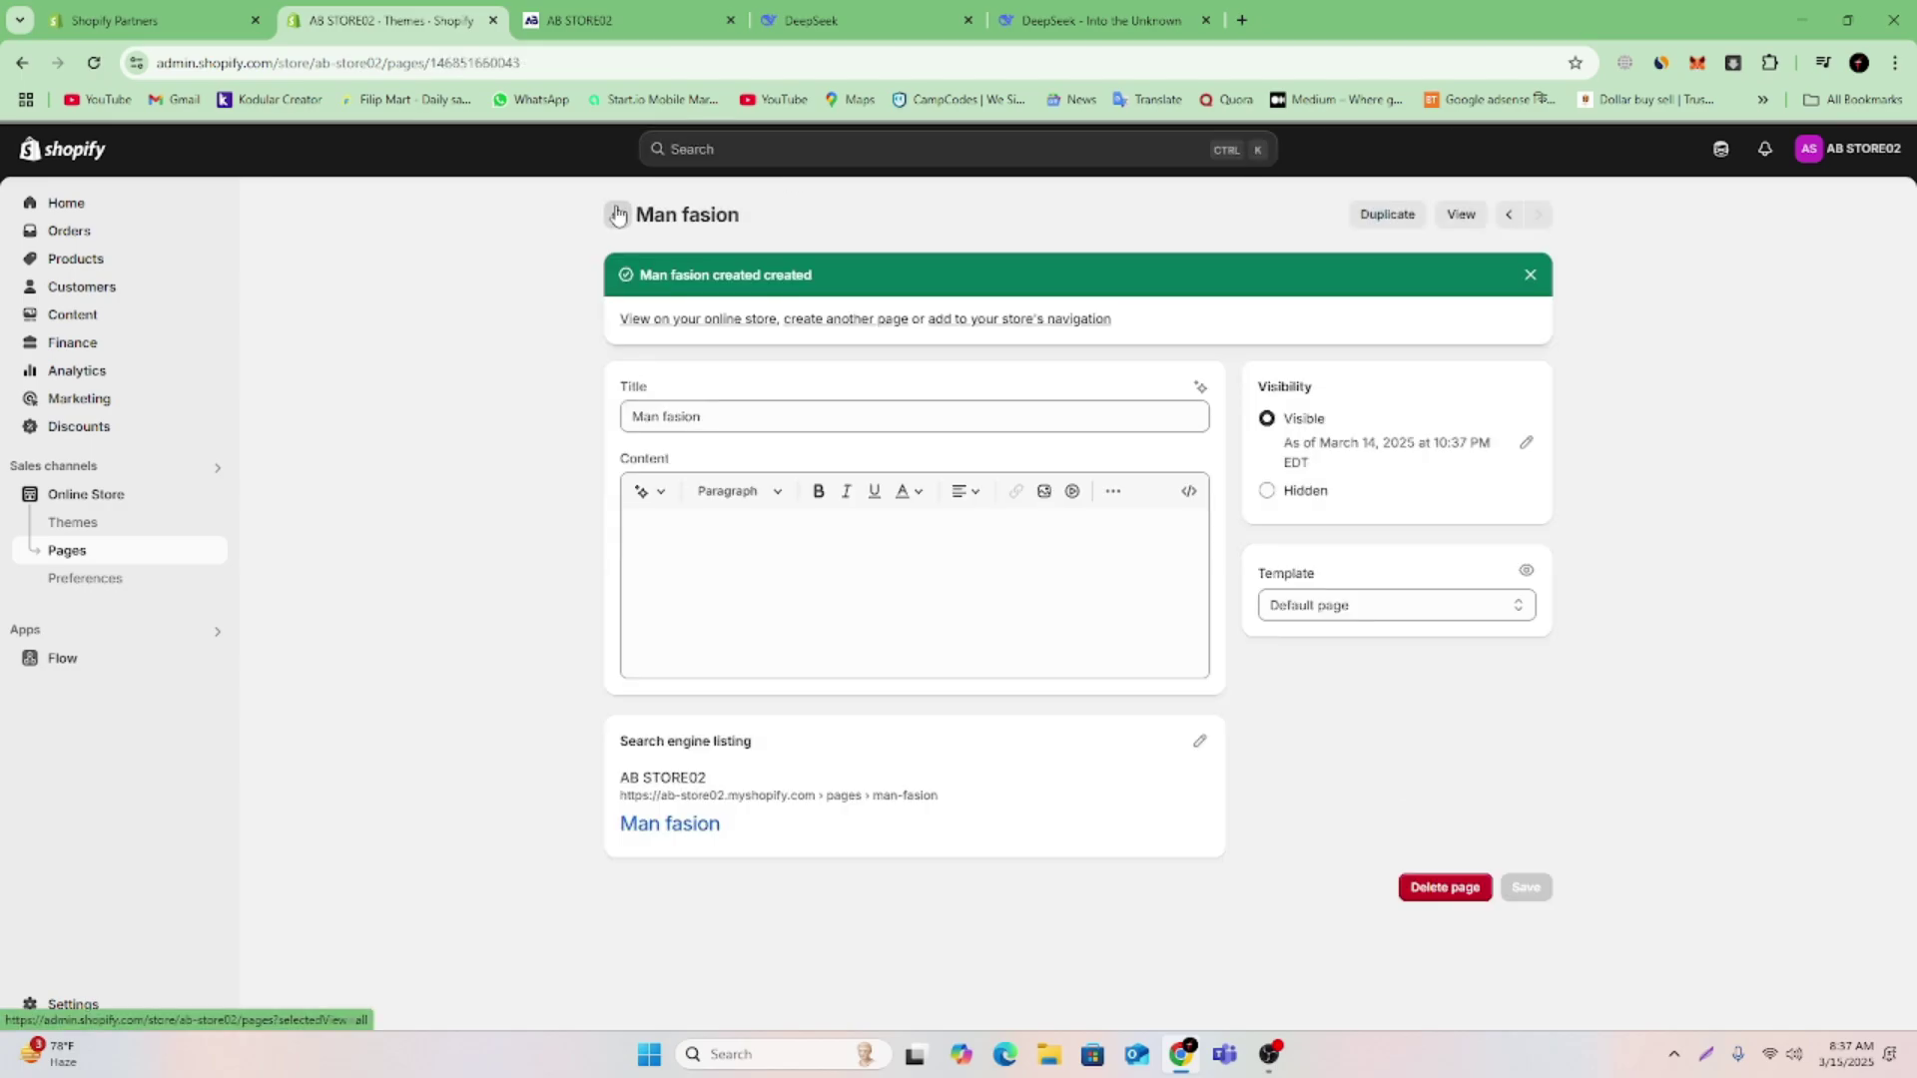
# Go to the store's menus and start a new menu named "Hader Menu"
pyautogui.click(71, 314)
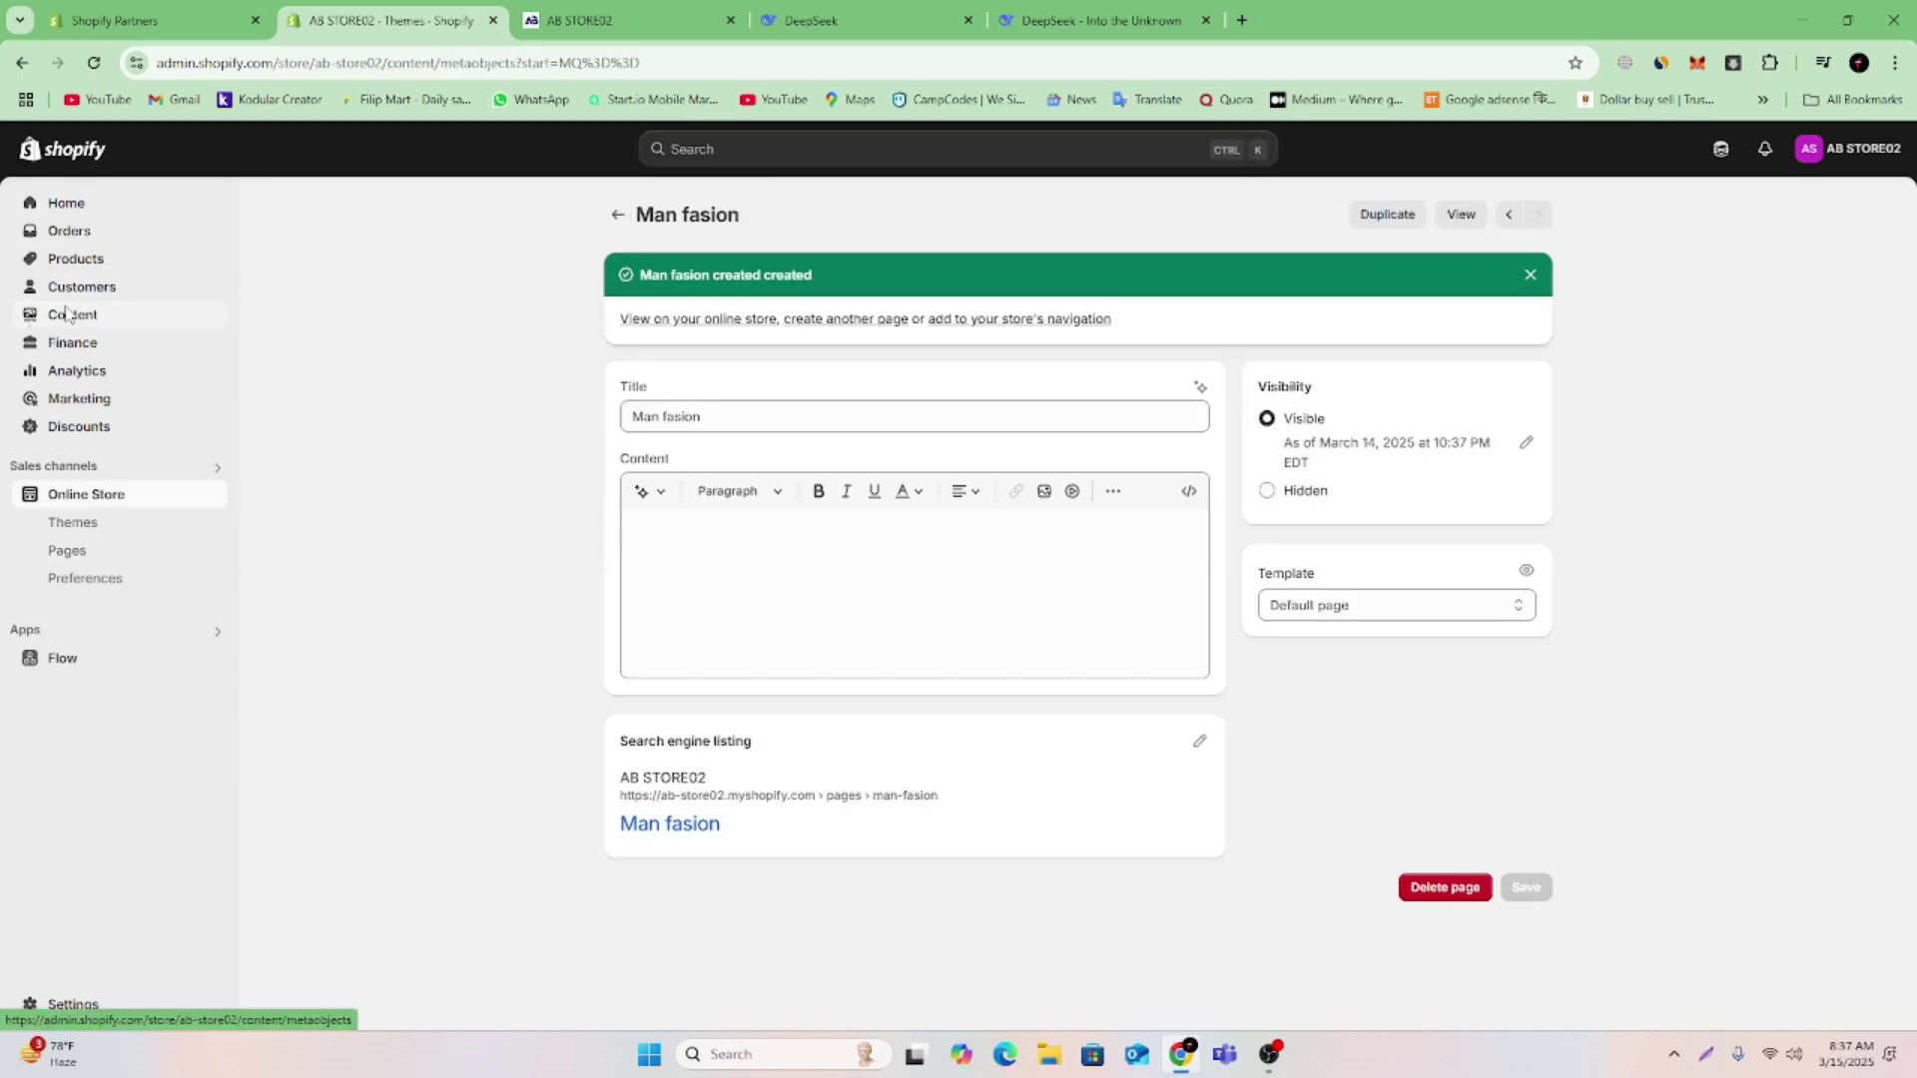
pyautogui.click(70, 399)
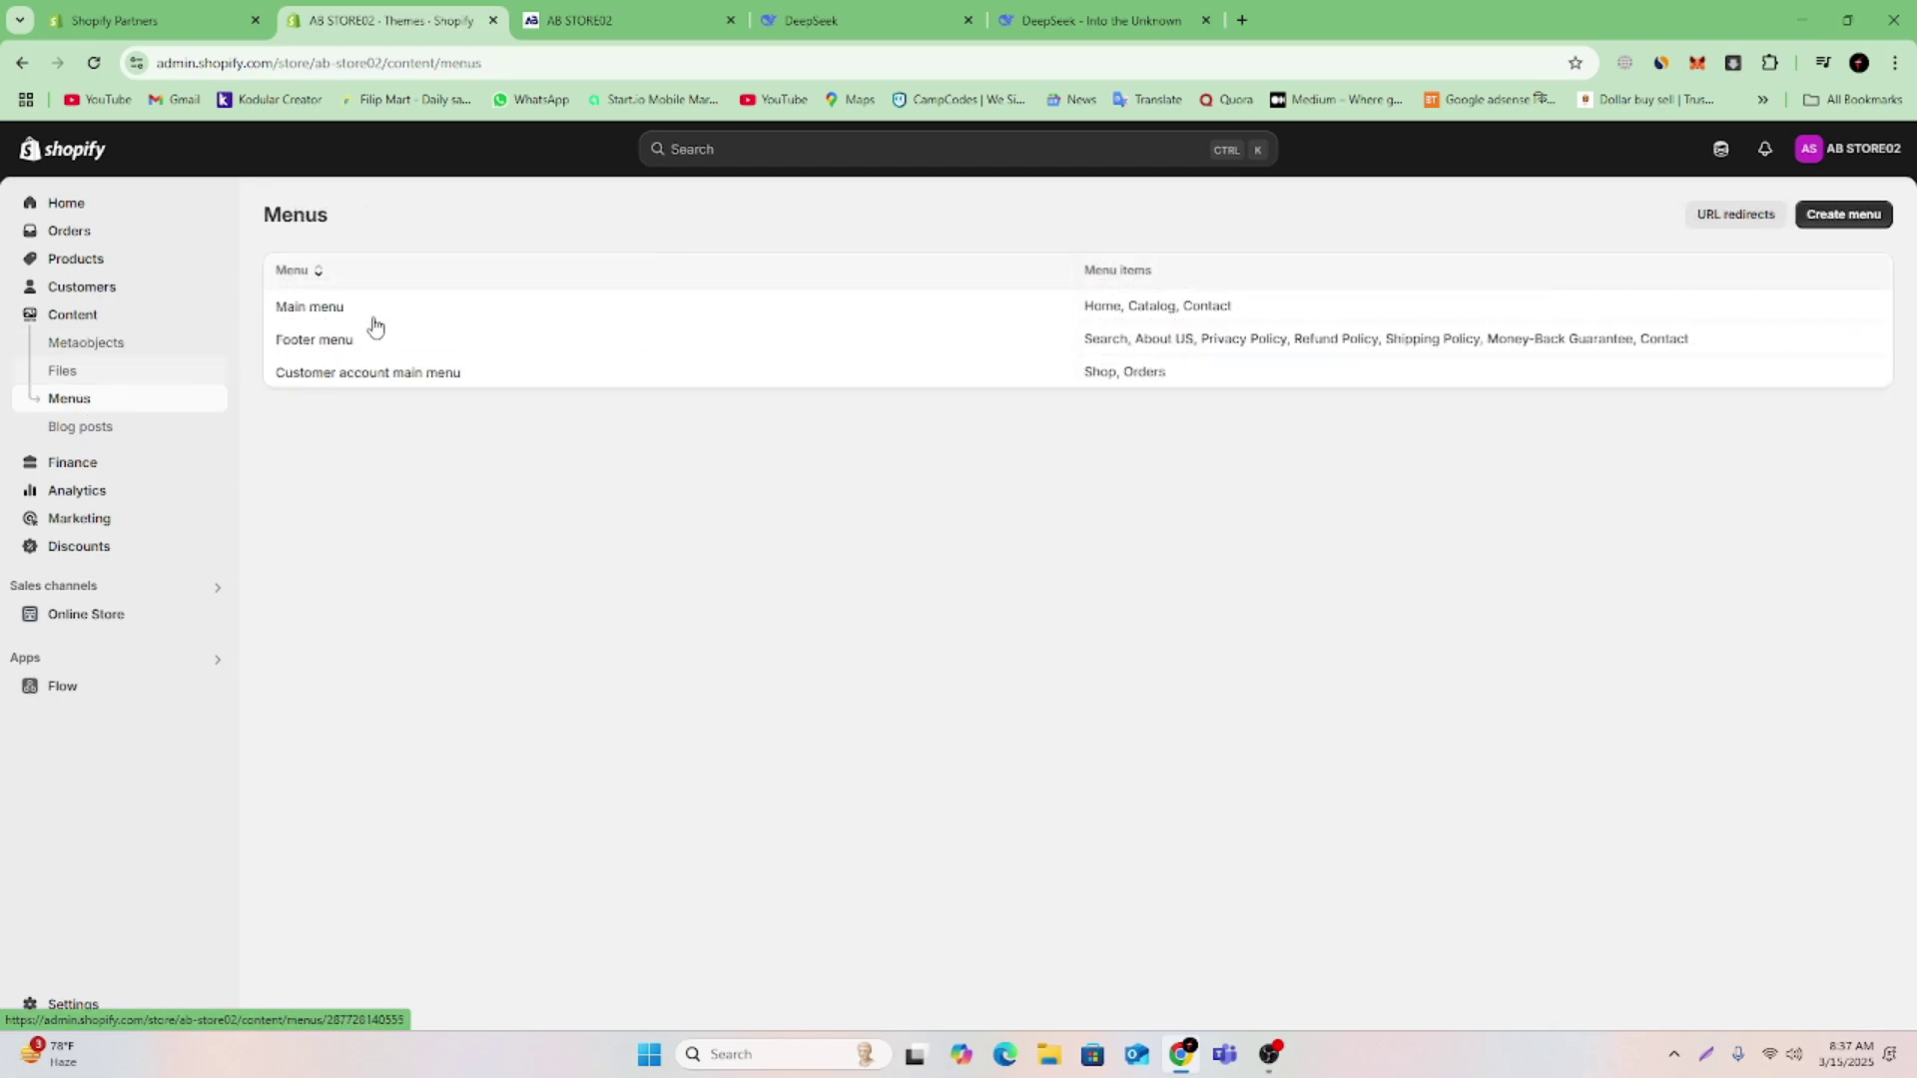
pyautogui.click(1857, 214)
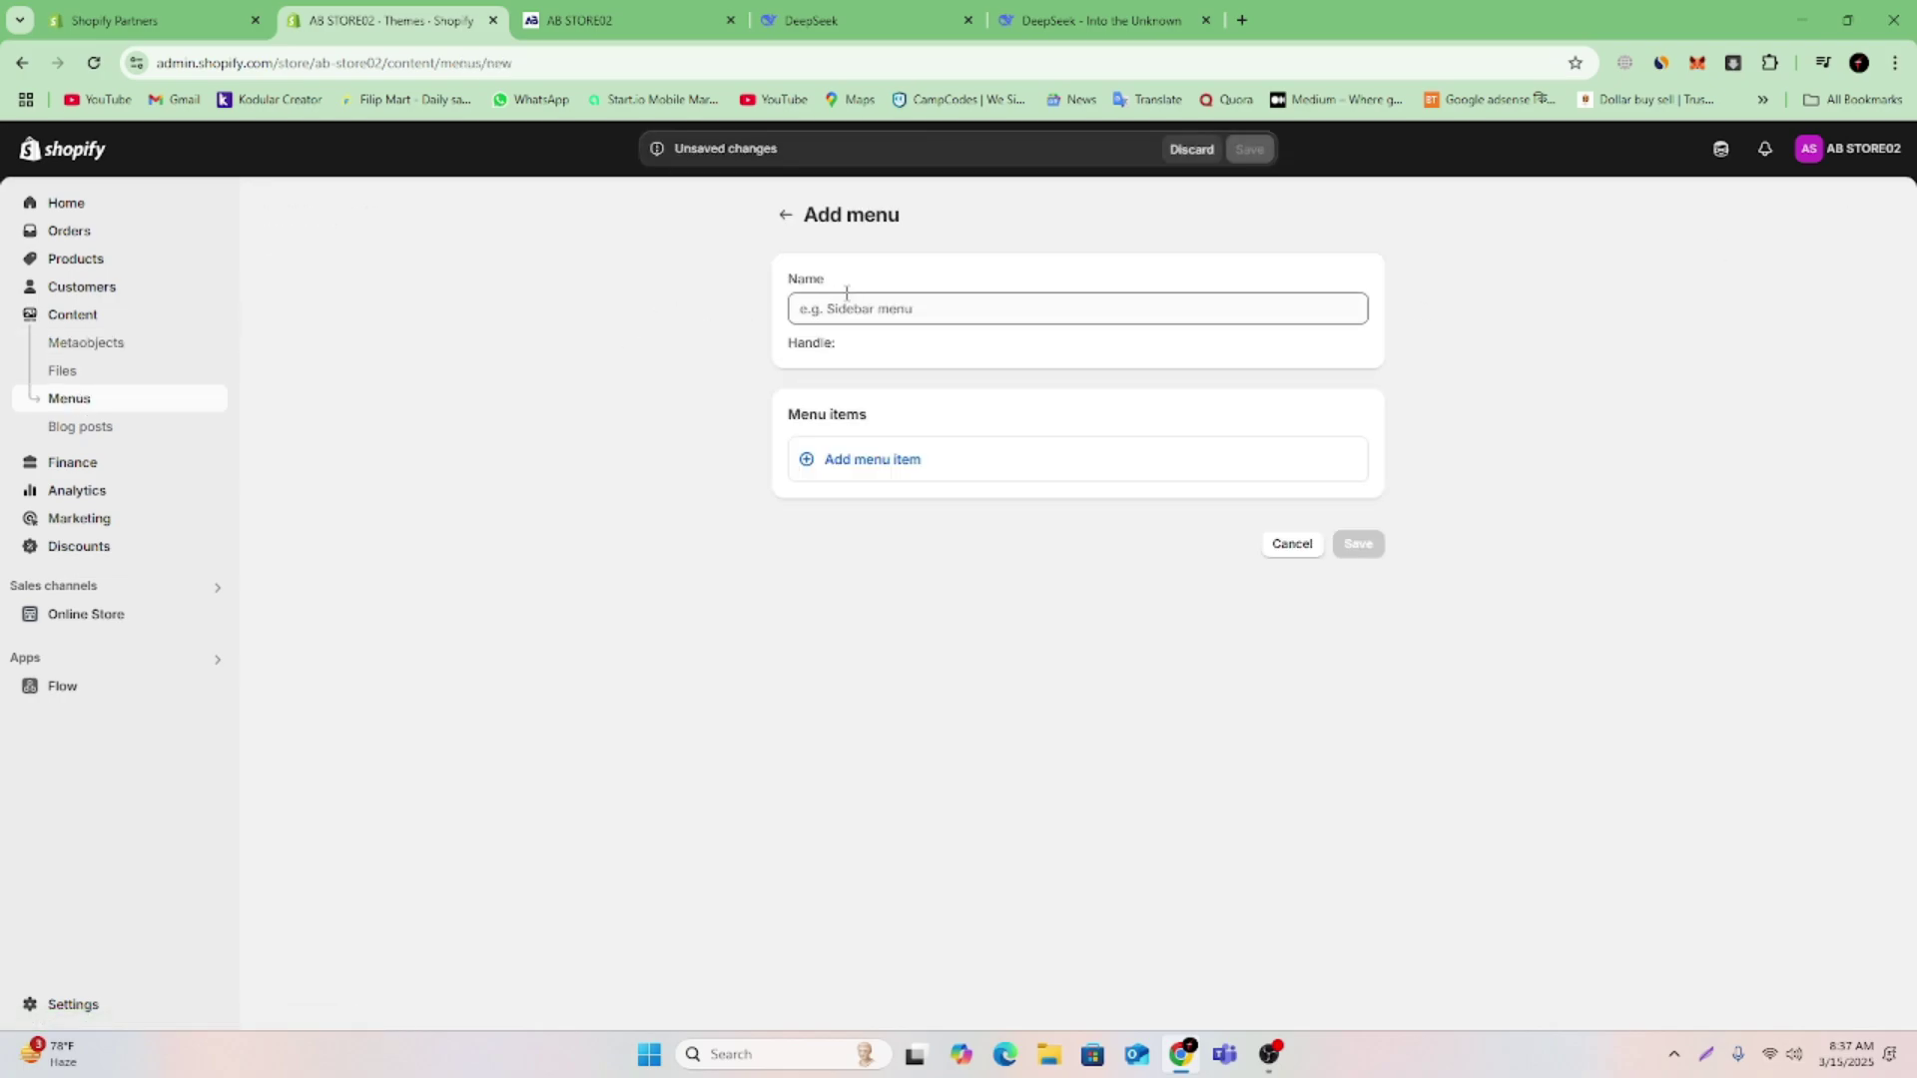
pyautogui.click(847, 296)
pyautogui.write('Hader Menu')
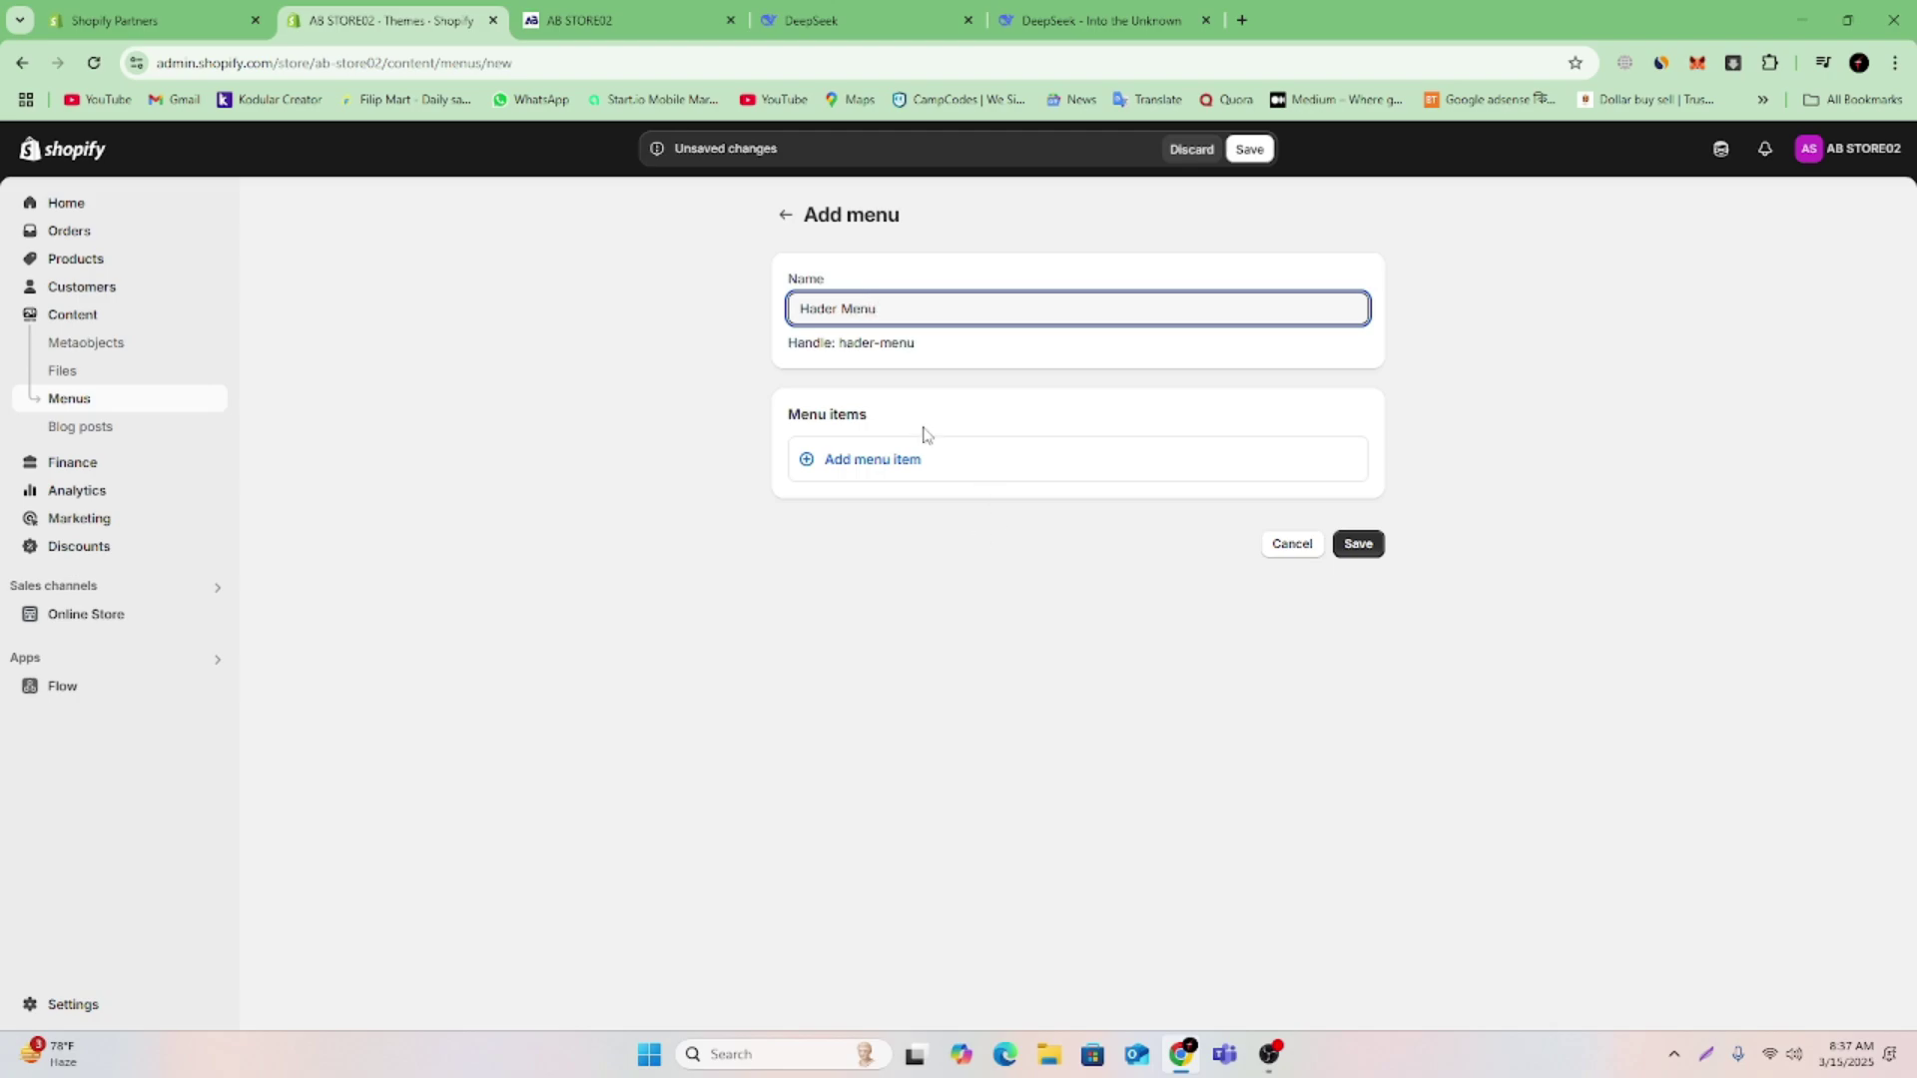
pyautogui.click(1015, 396)
# Add a Home page item to the new menu, linked to the store's home page
pyautogui.click(836, 470)
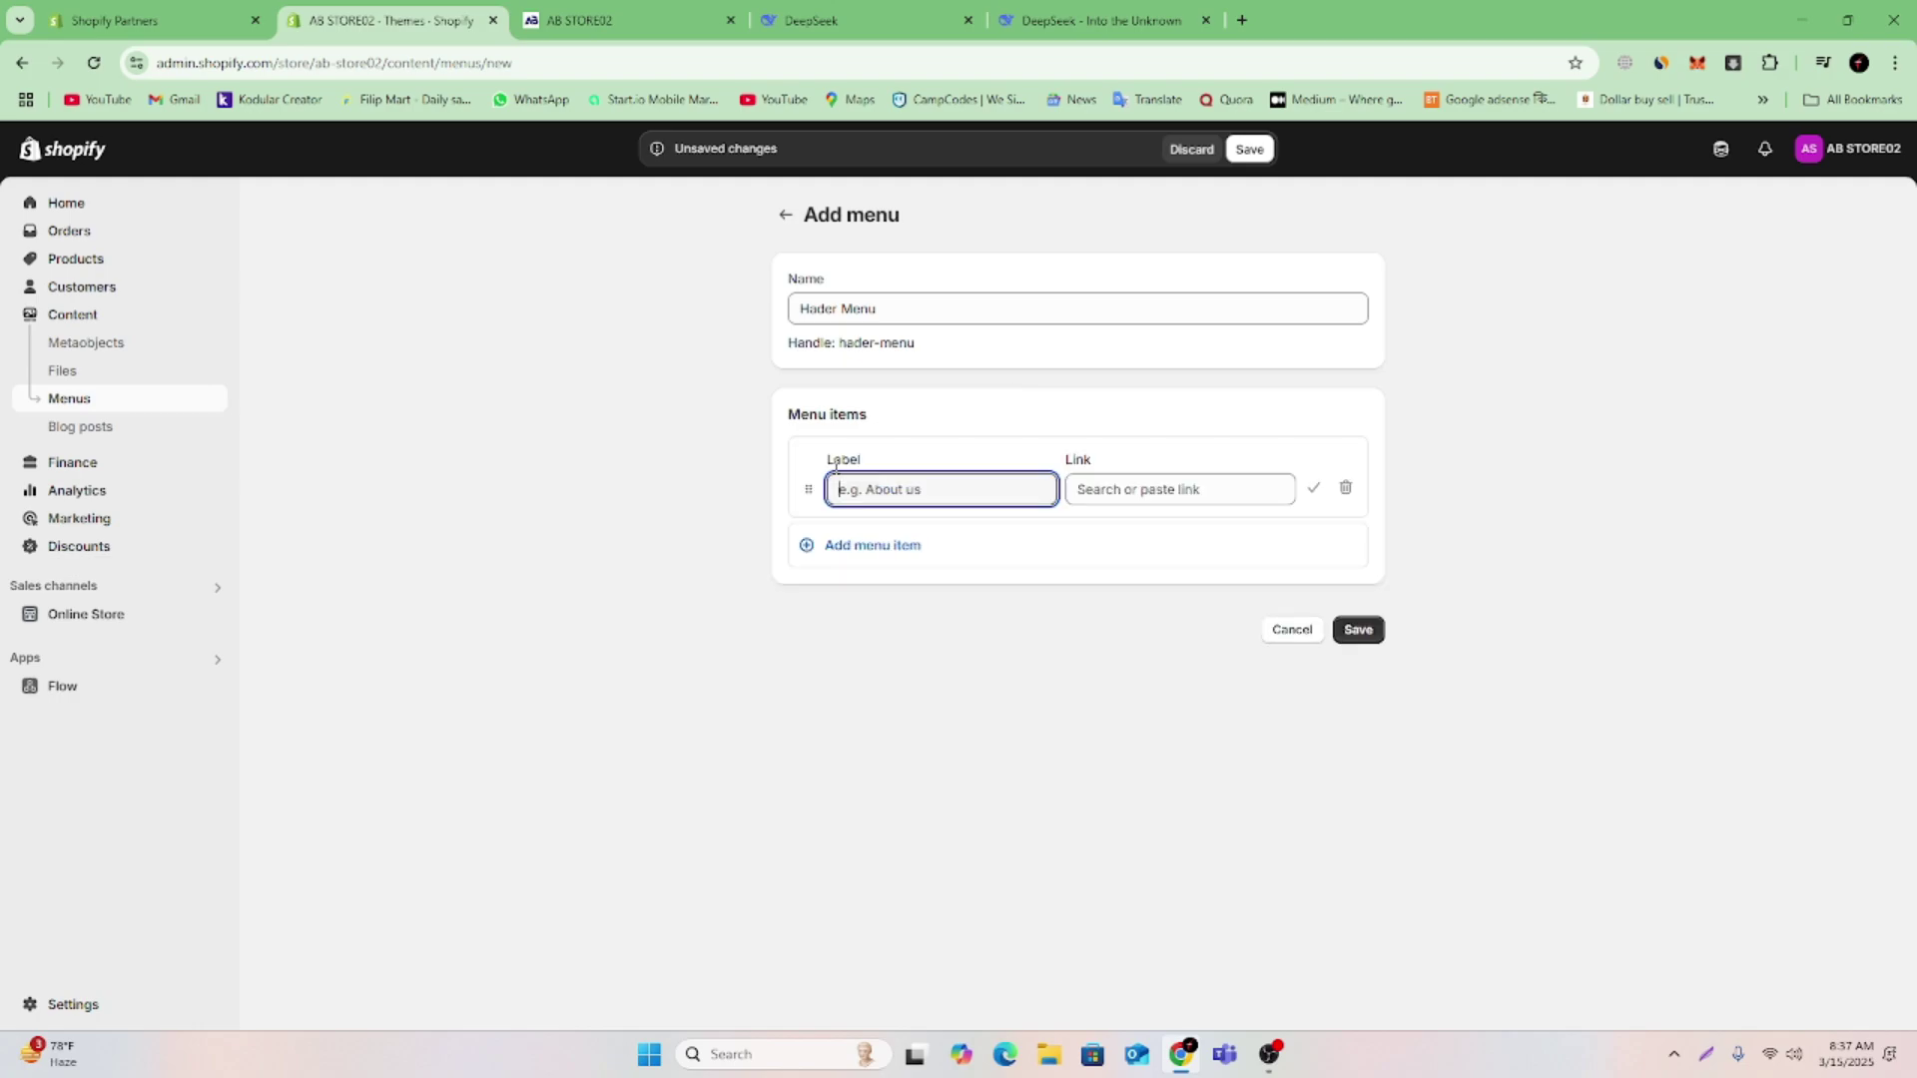
pyautogui.click(1206, 486)
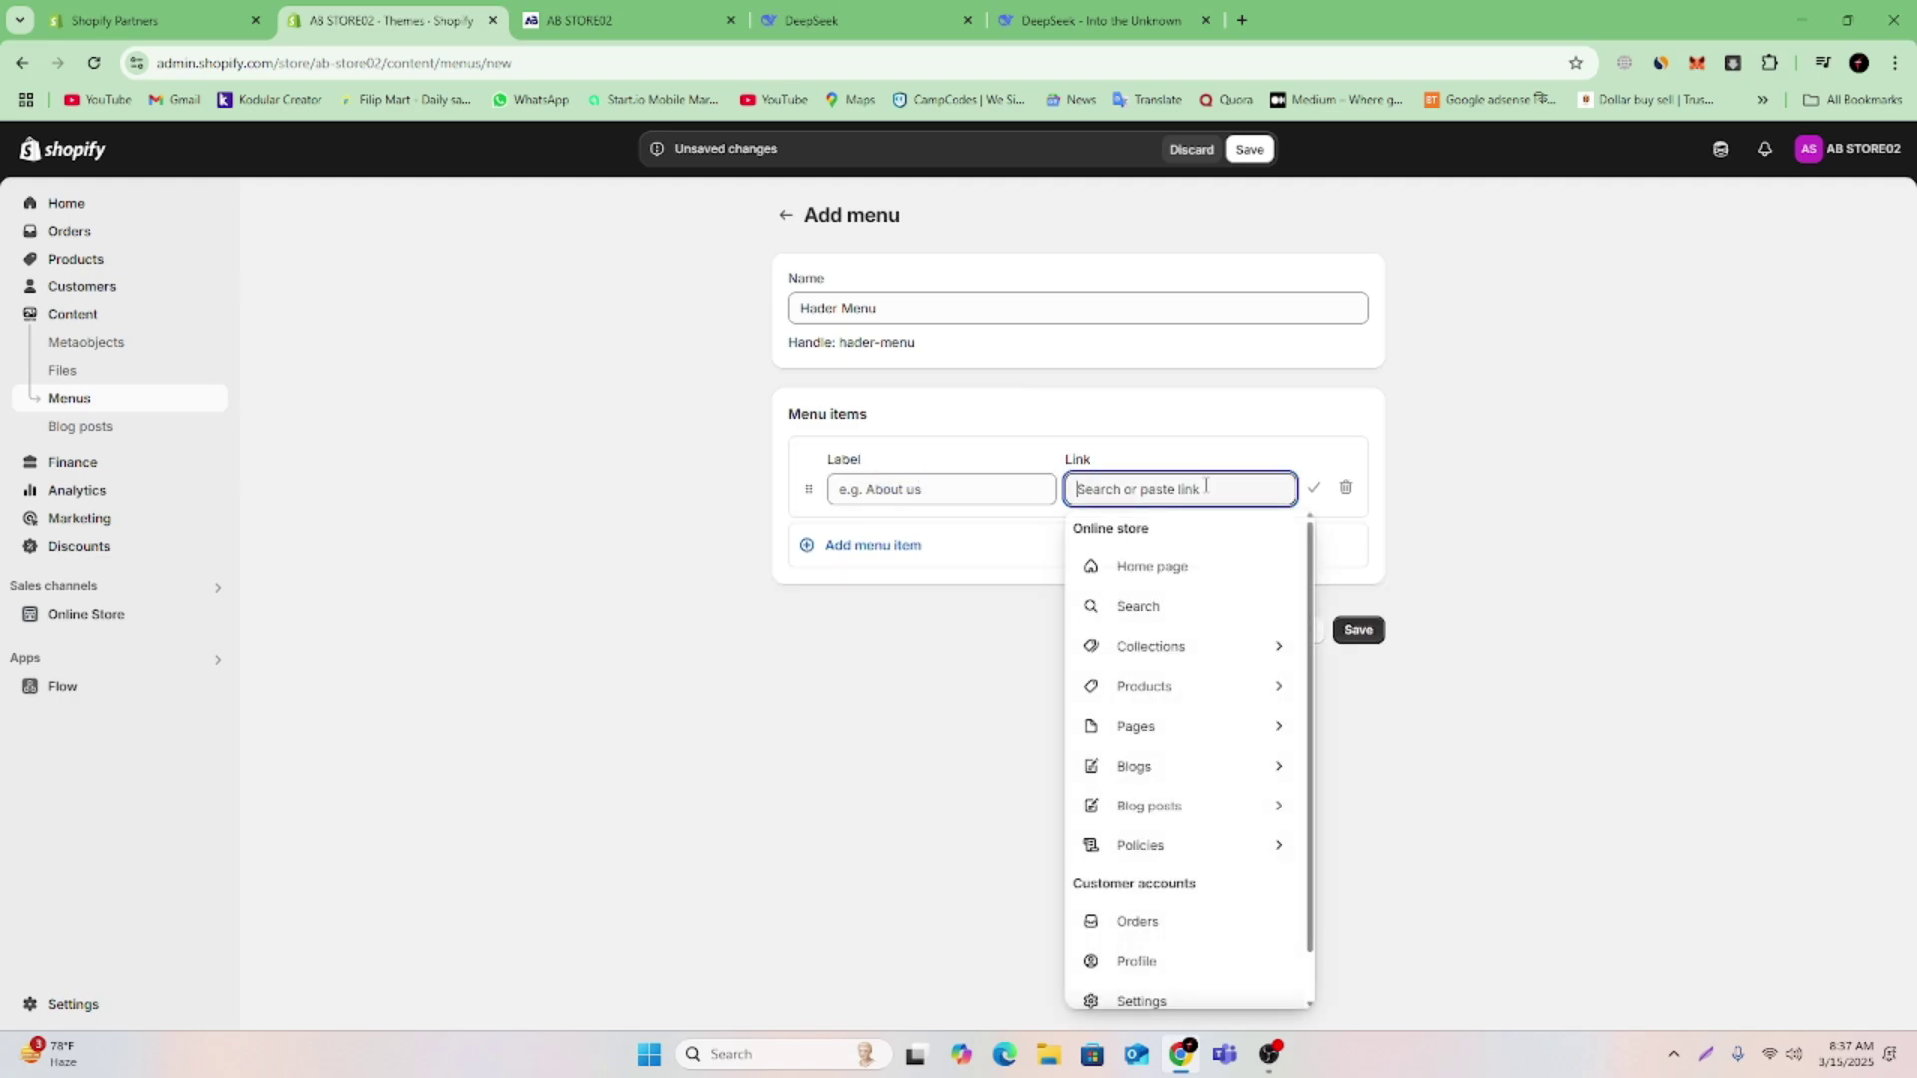
pyautogui.click(1205, 579)
pyautogui.click(1313, 489)
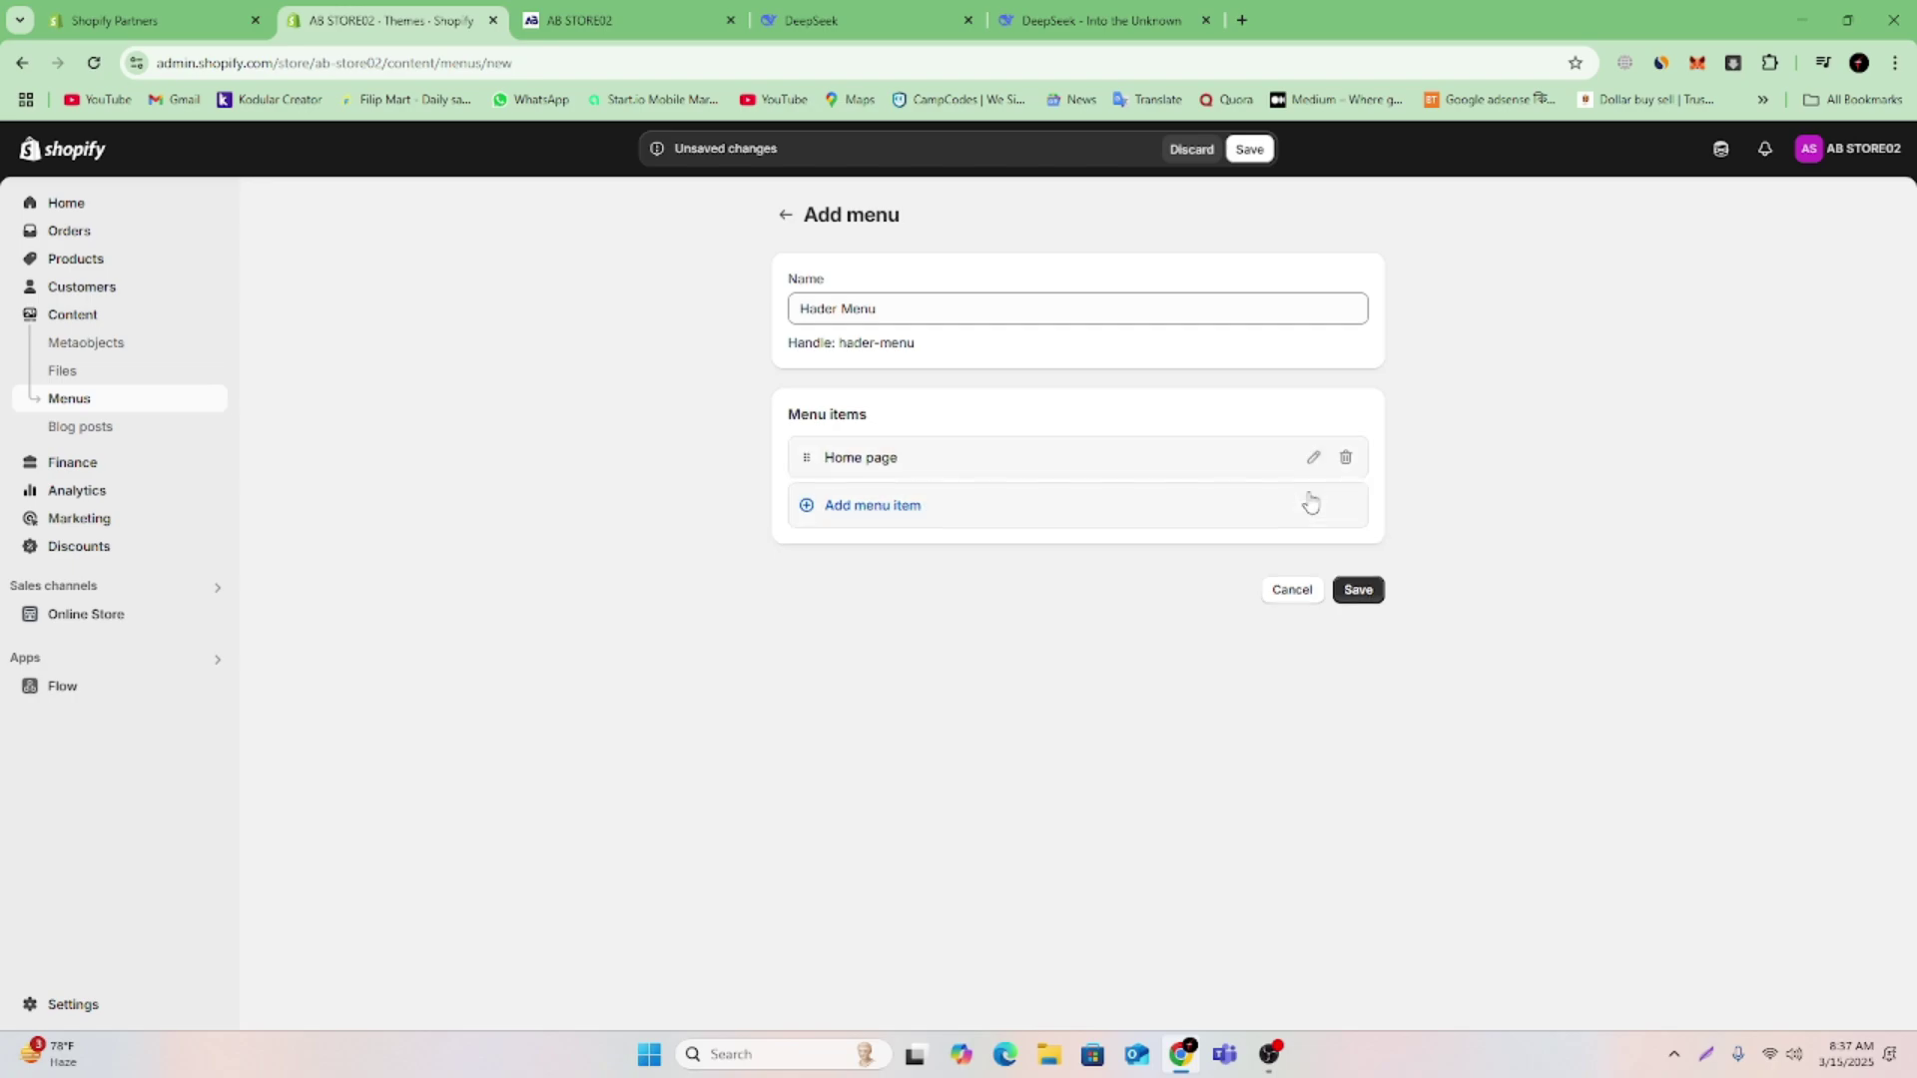
# Add an About US item below Home page, linked to the About US page
pyautogui.click(861, 505)
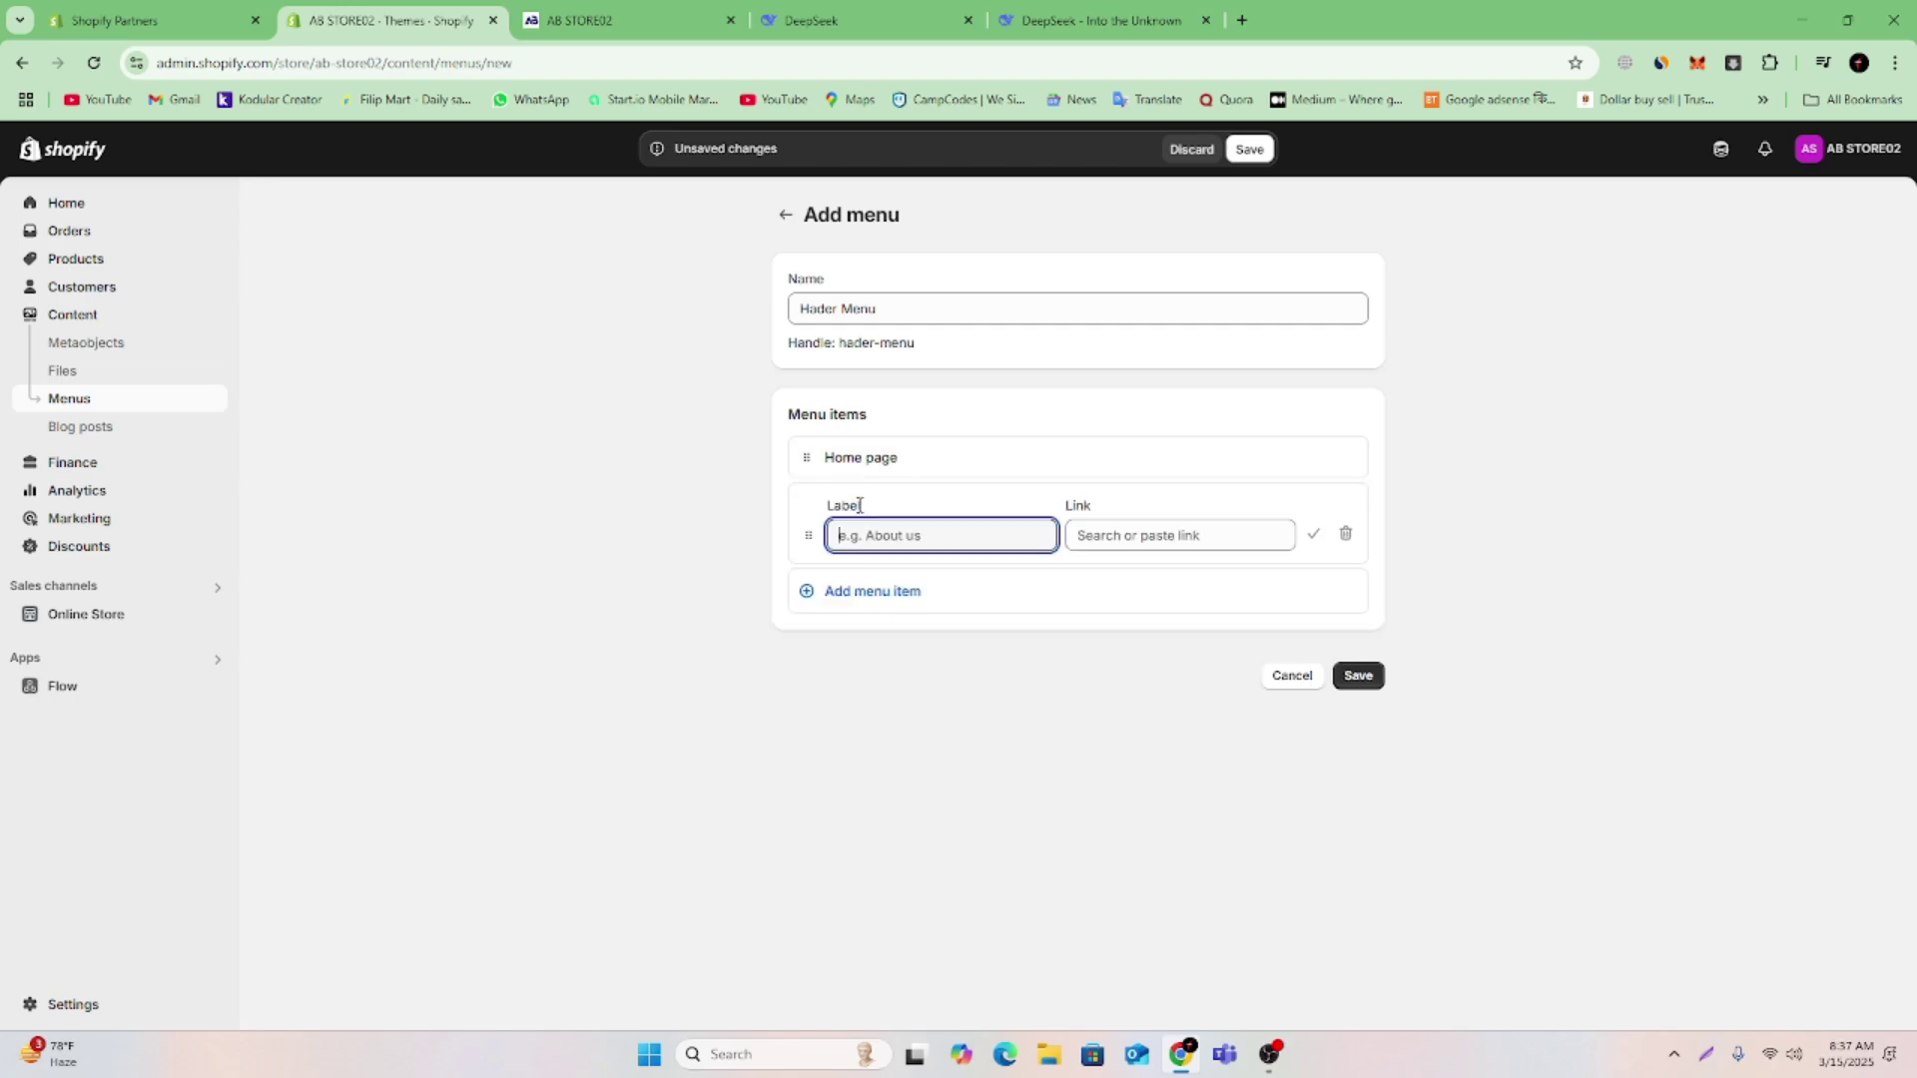
pyautogui.click(1164, 540)
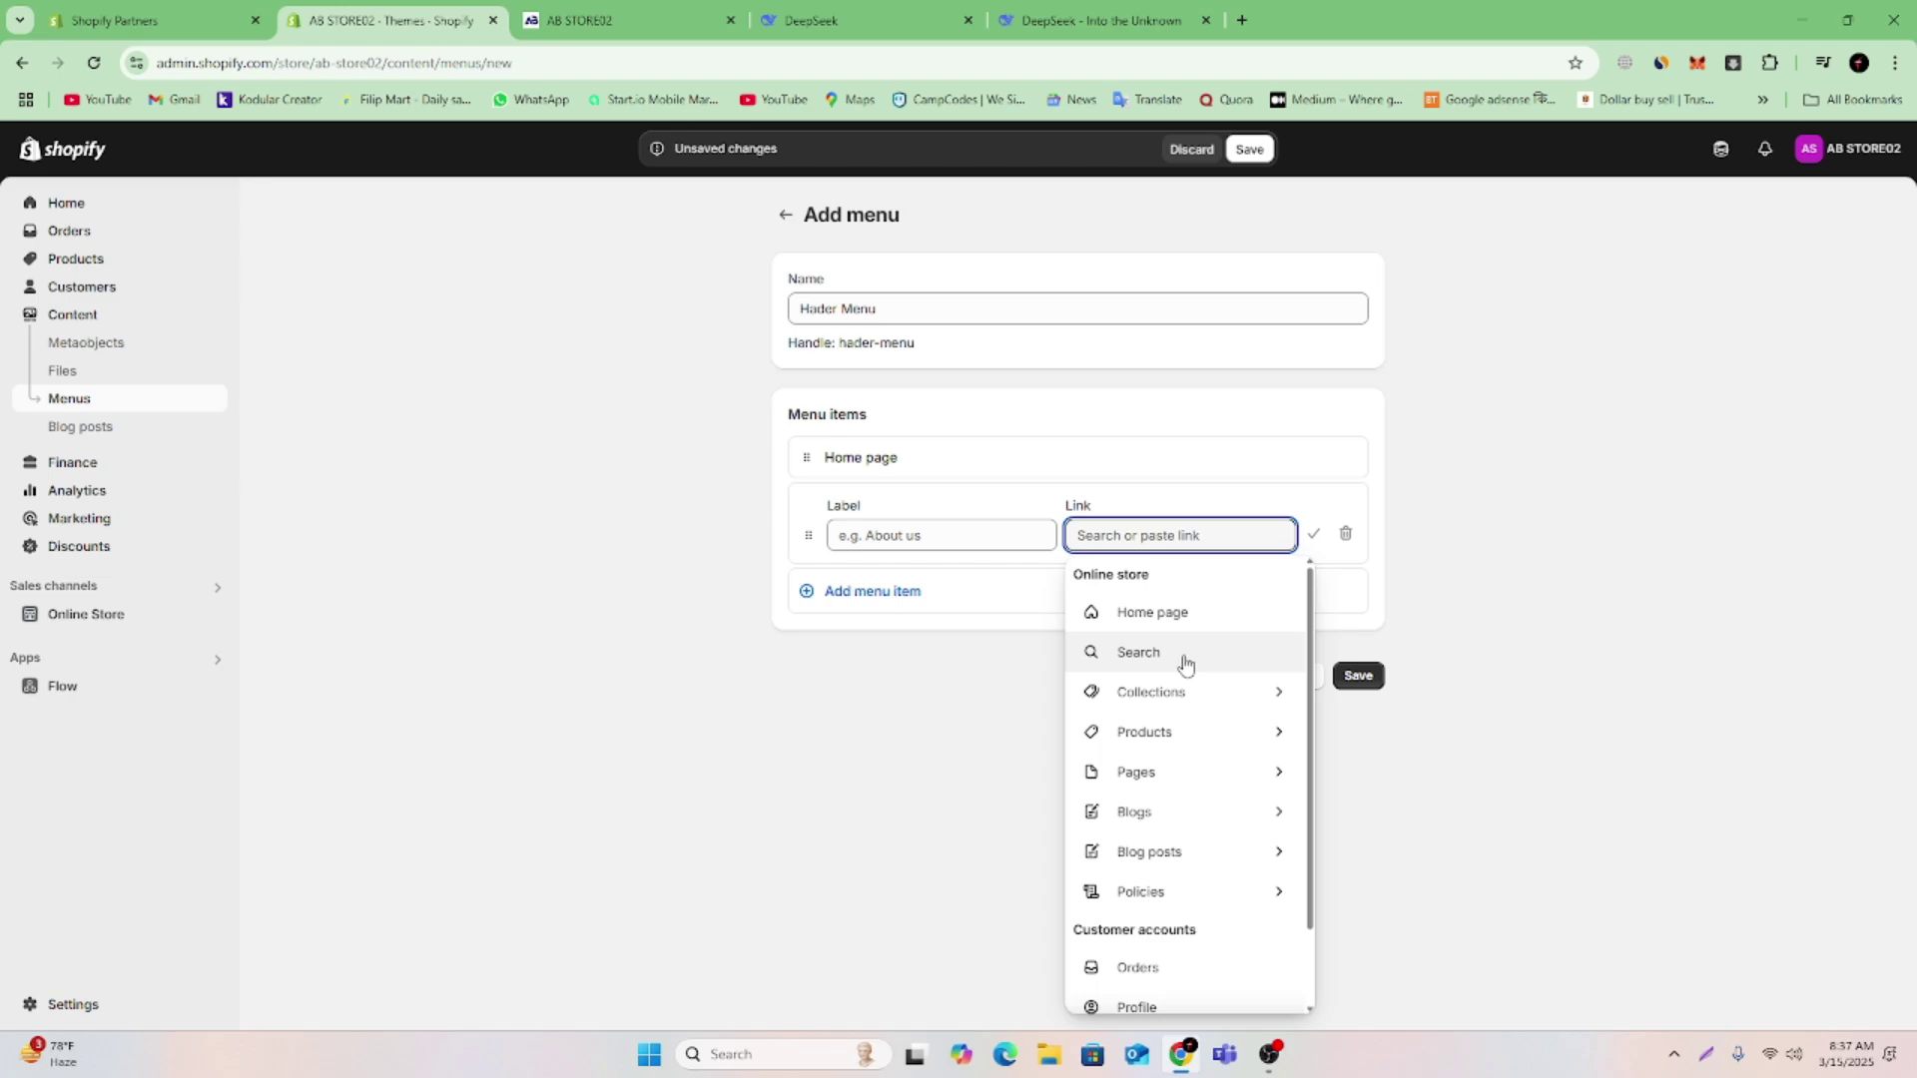
pyautogui.click(1189, 694)
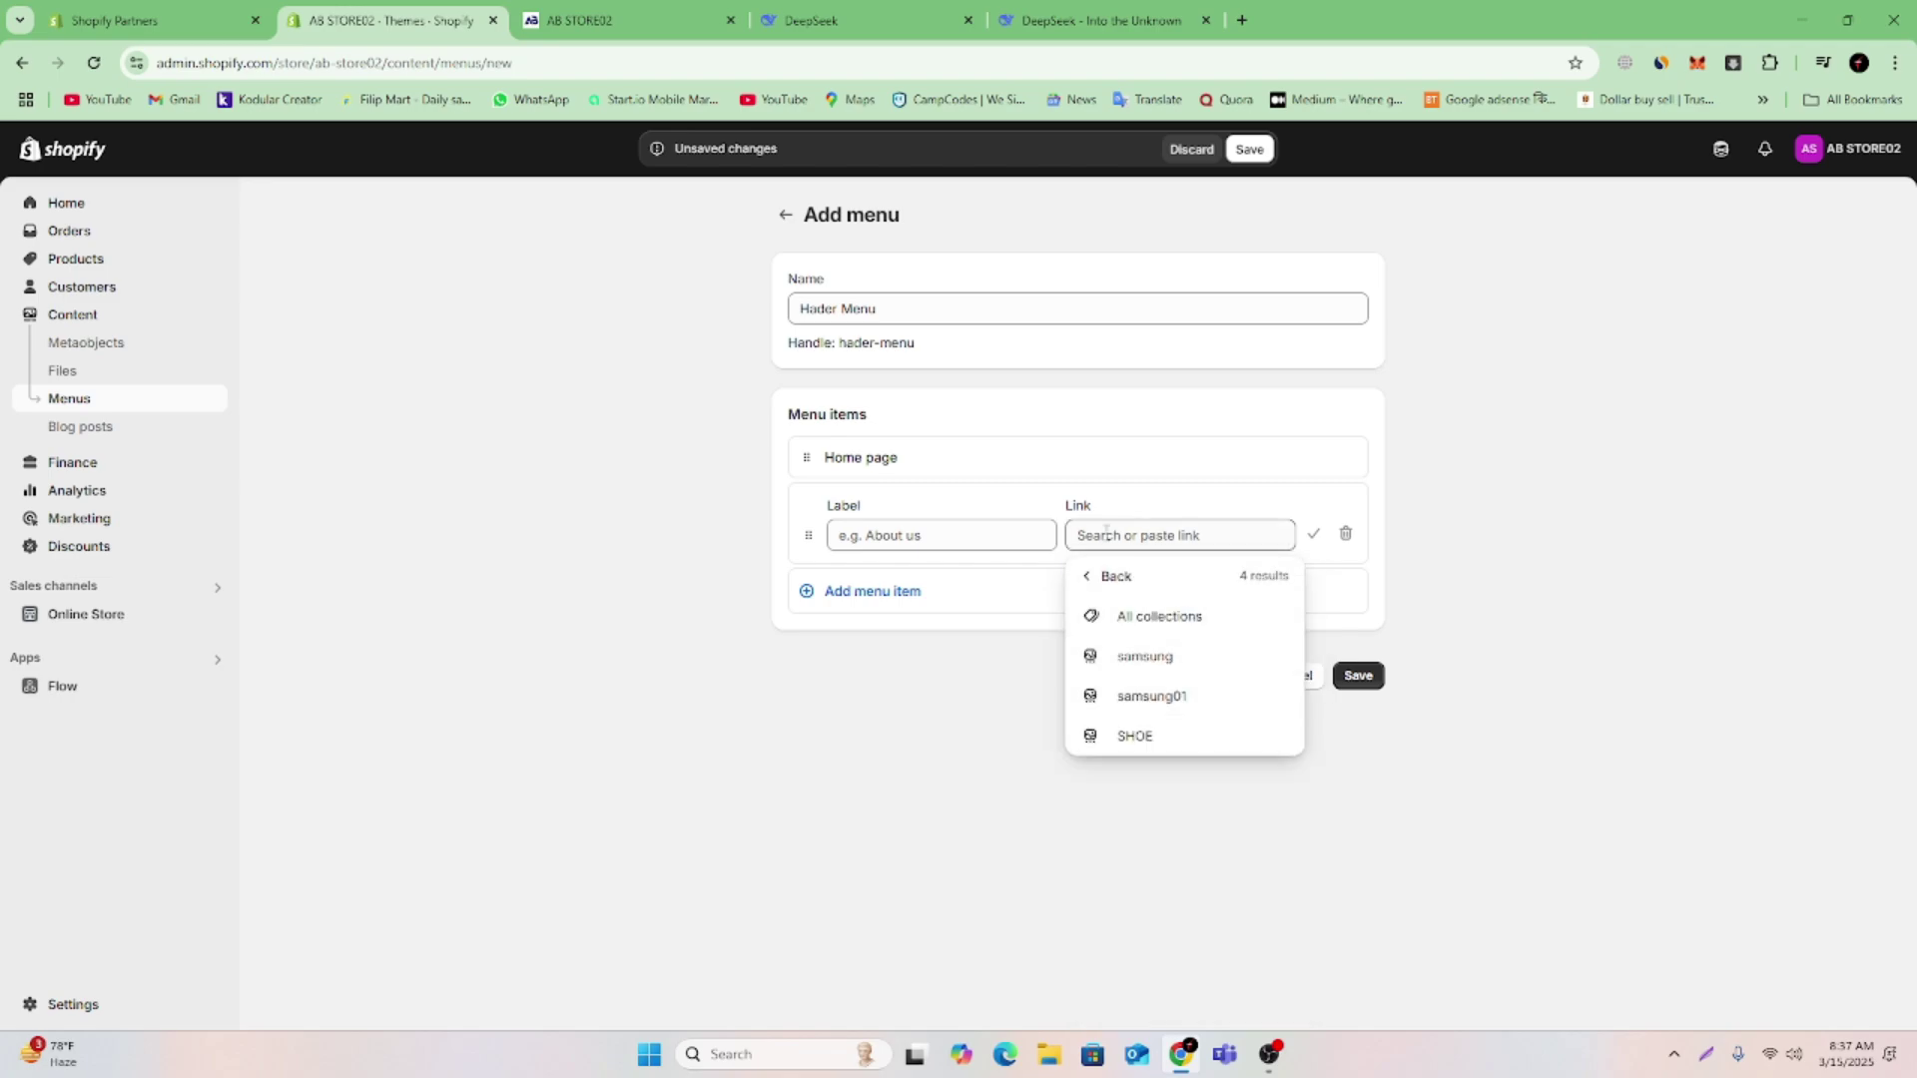
pyautogui.click(1098, 576)
pyautogui.click(1187, 771)
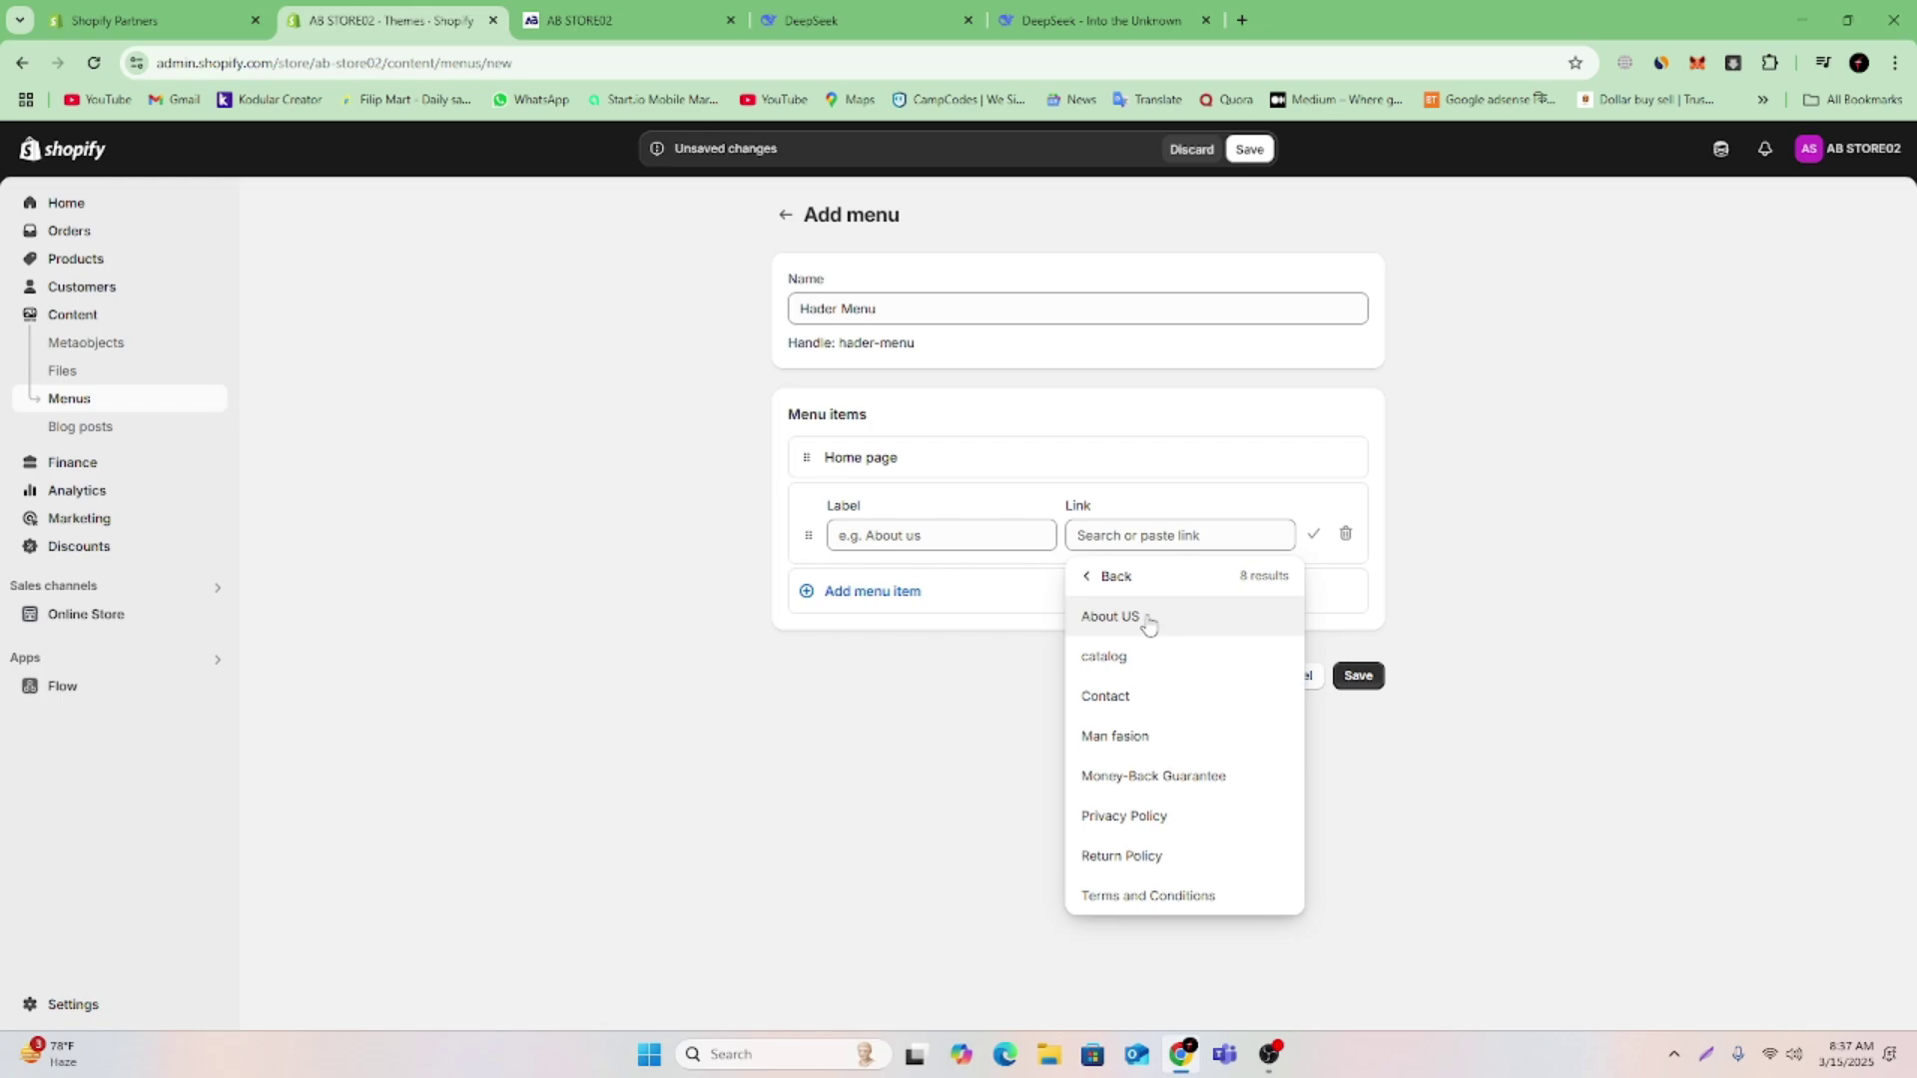
pyautogui.click(1149, 626)
pyautogui.click(1313, 535)
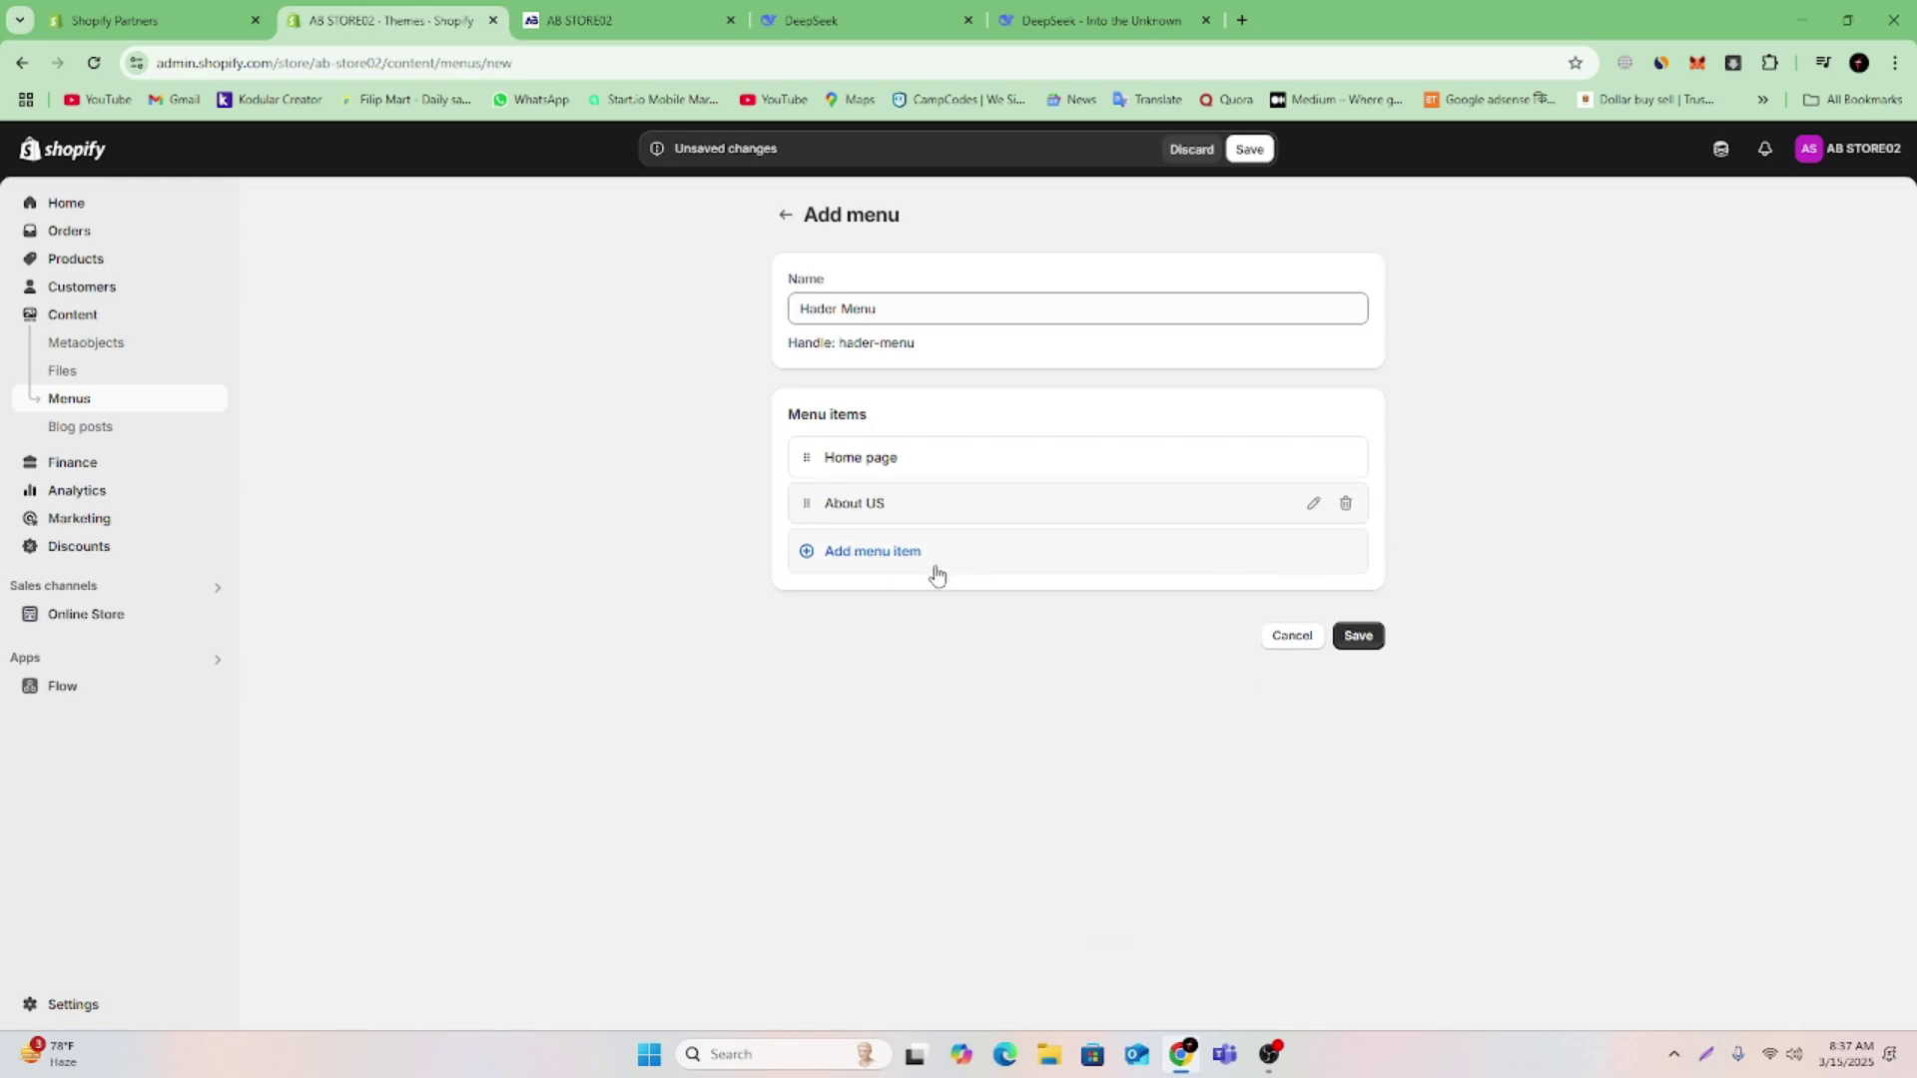
# Add an All products item below About US, linked to all of the store's products
pyautogui.click(810, 555)
pyautogui.click(1211, 578)
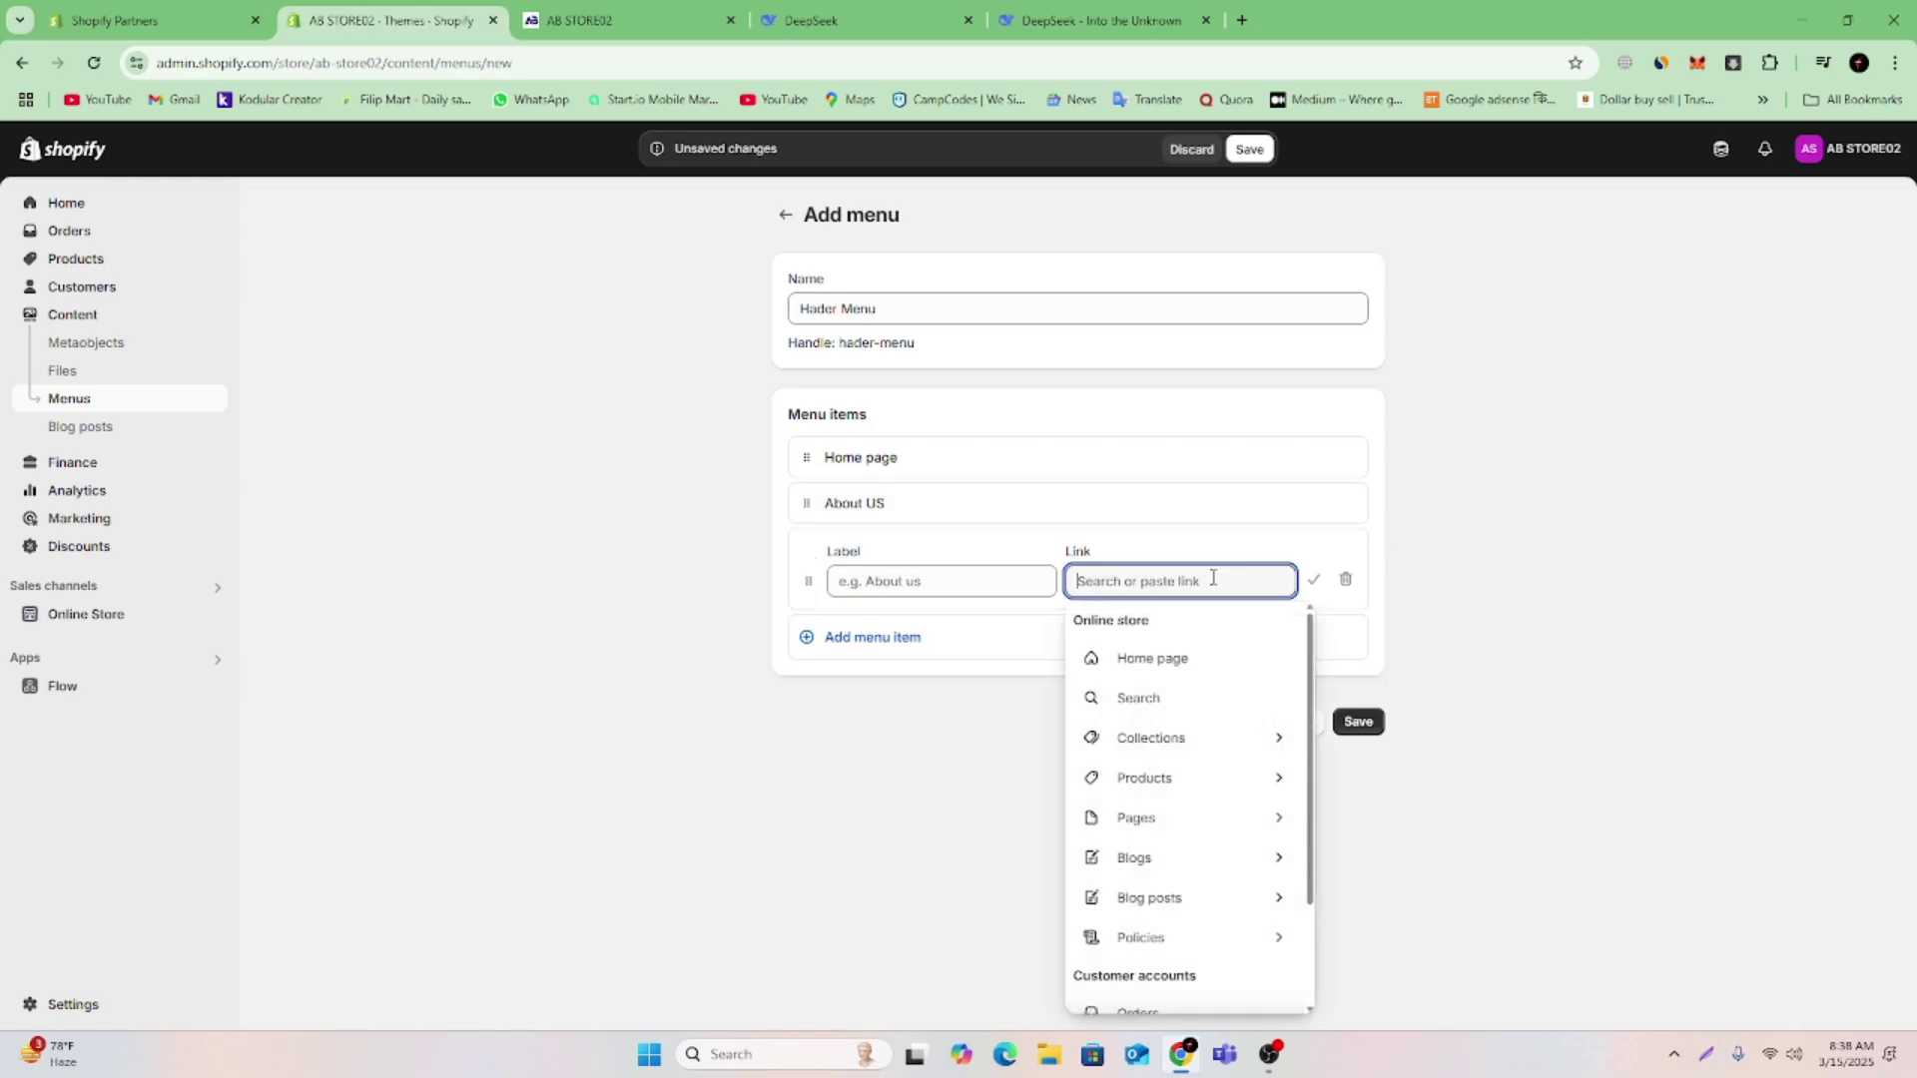
pyautogui.click(1210, 819)
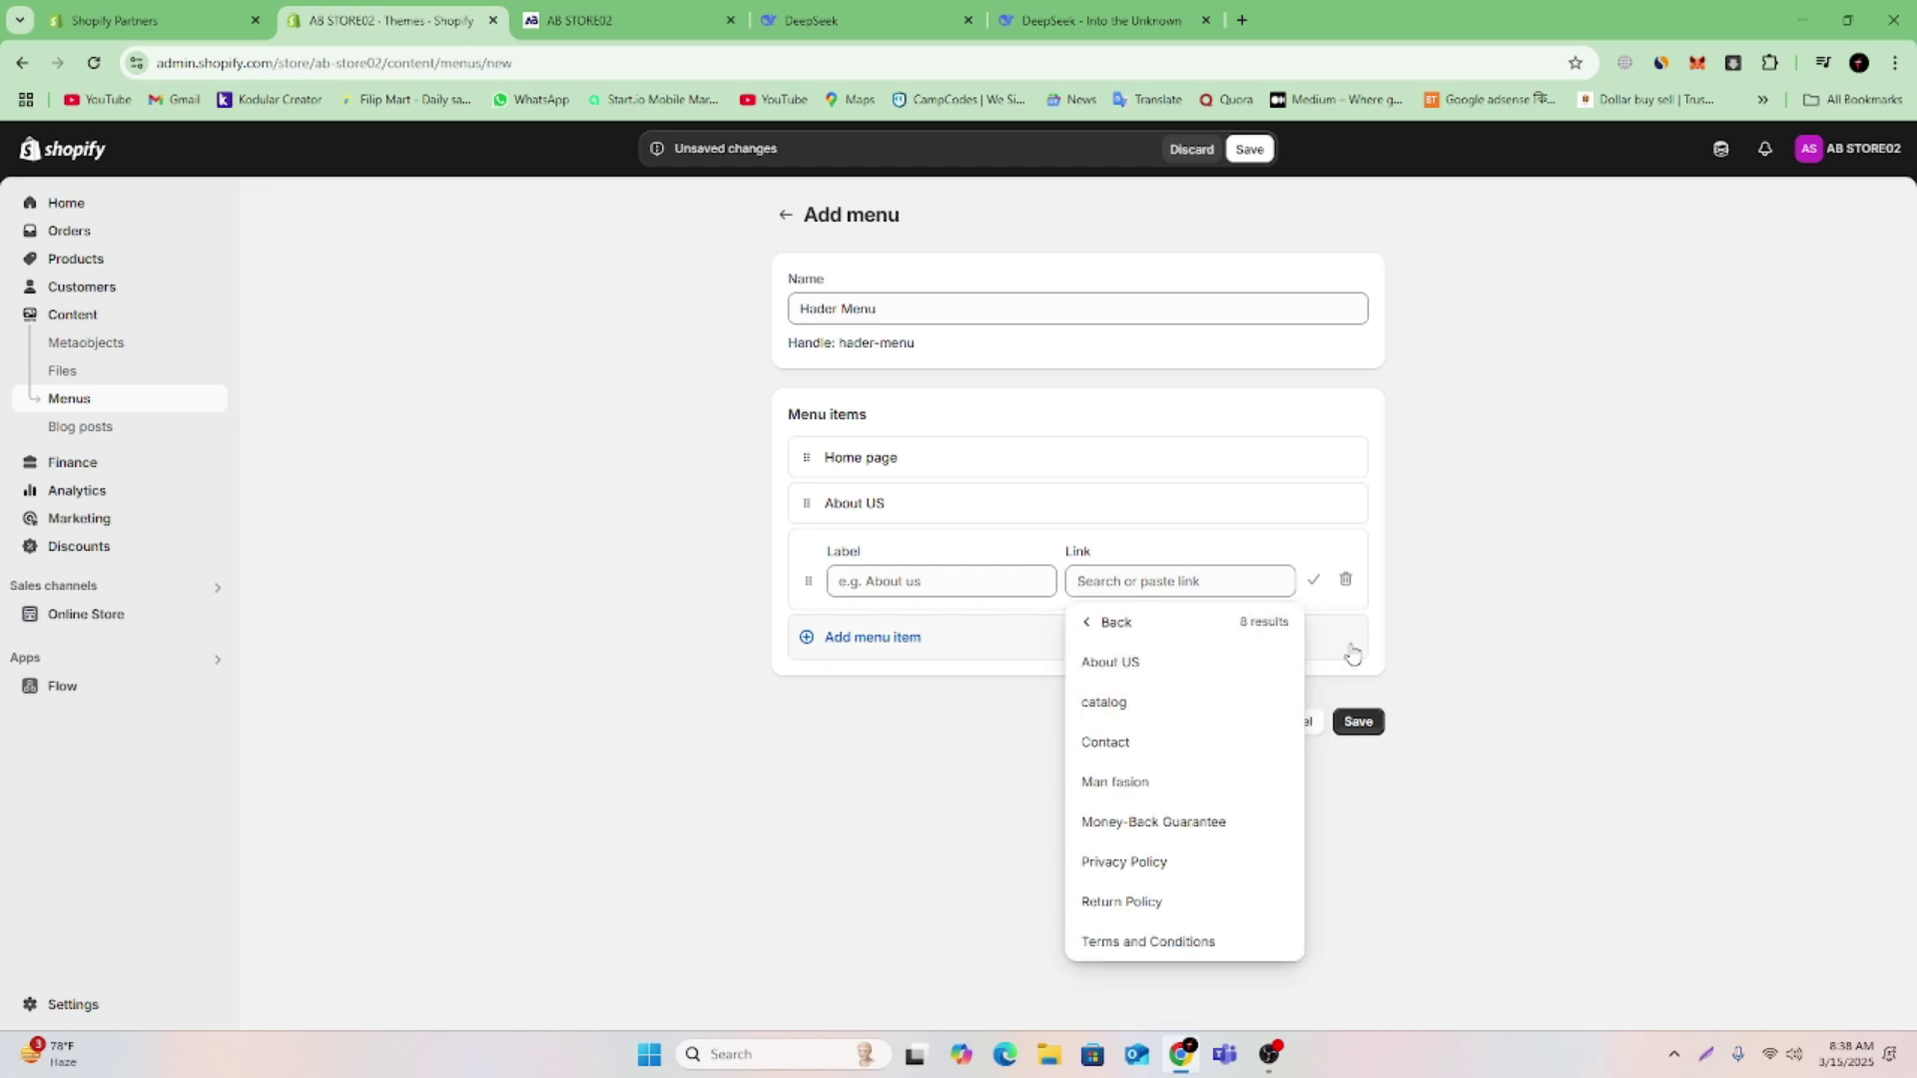
pyautogui.click(1088, 626)
pyautogui.click(1190, 778)
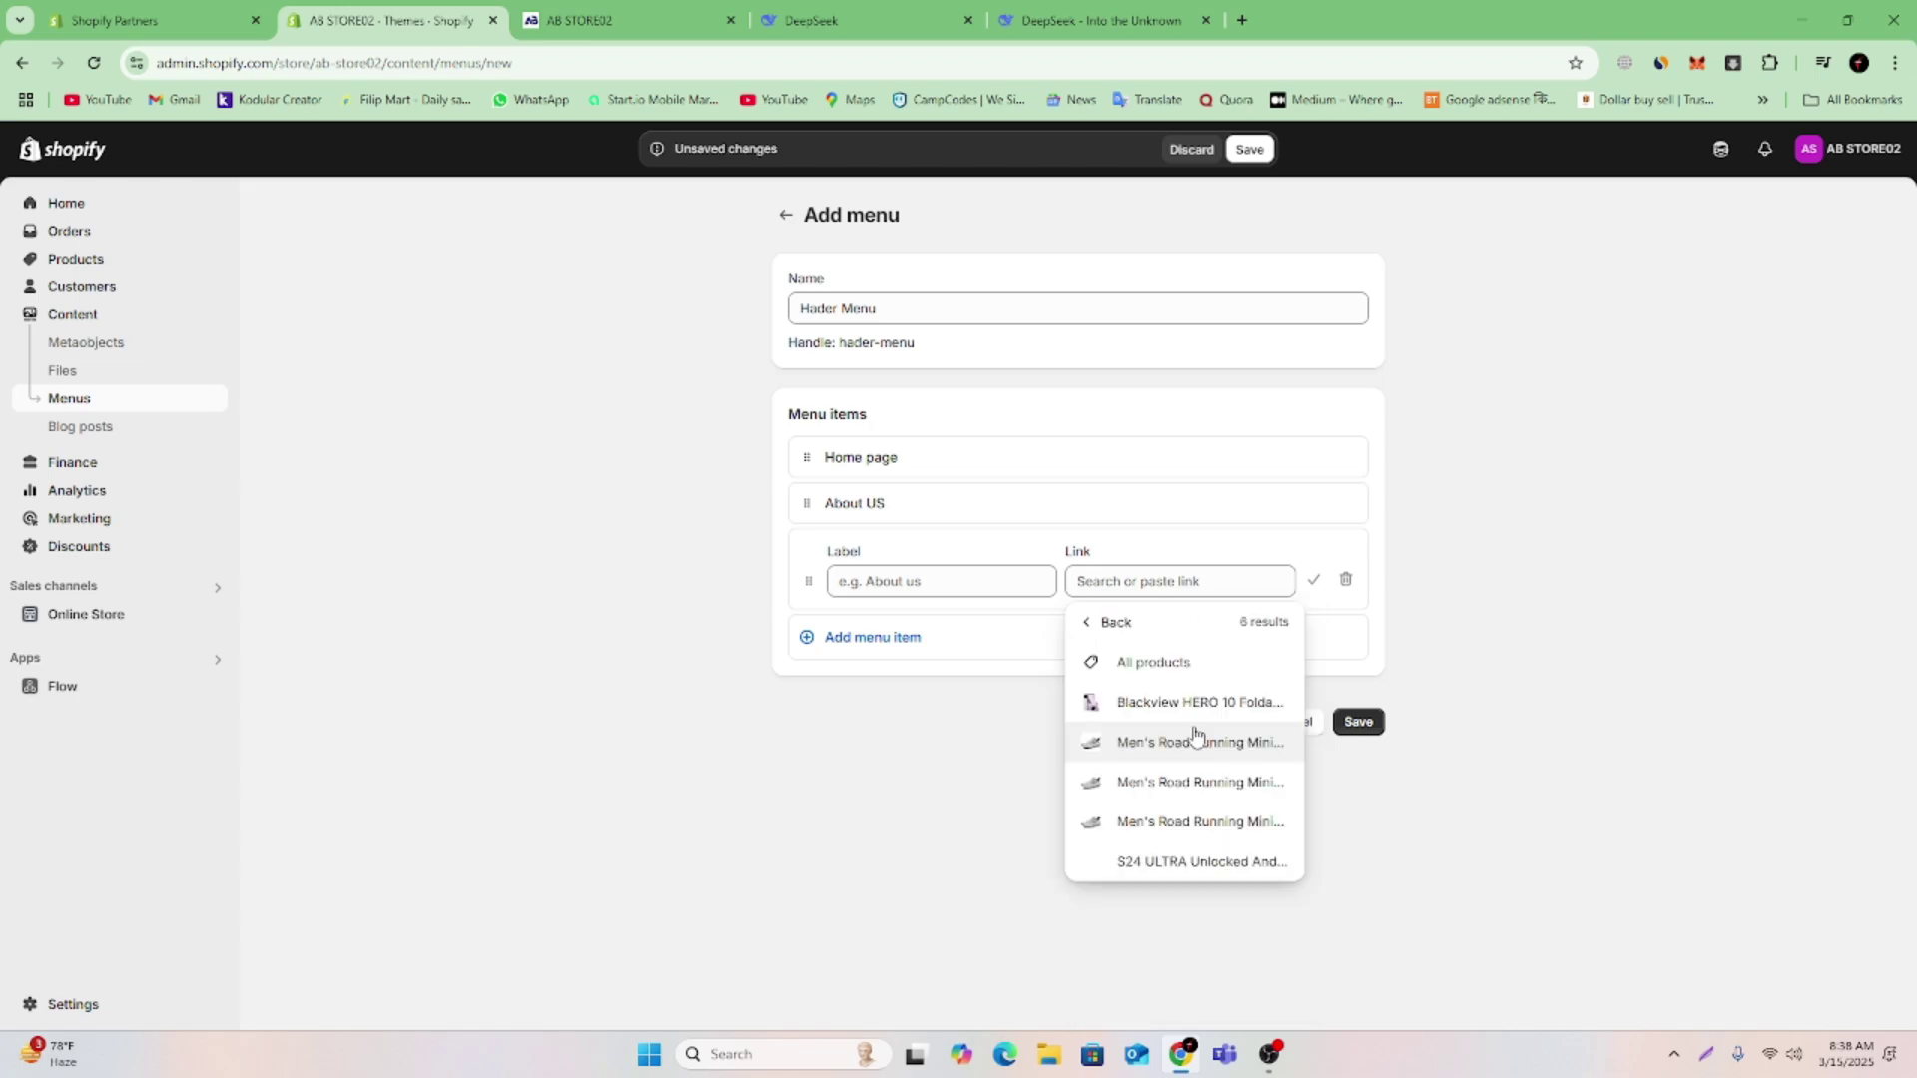
pyautogui.click(1173, 664)
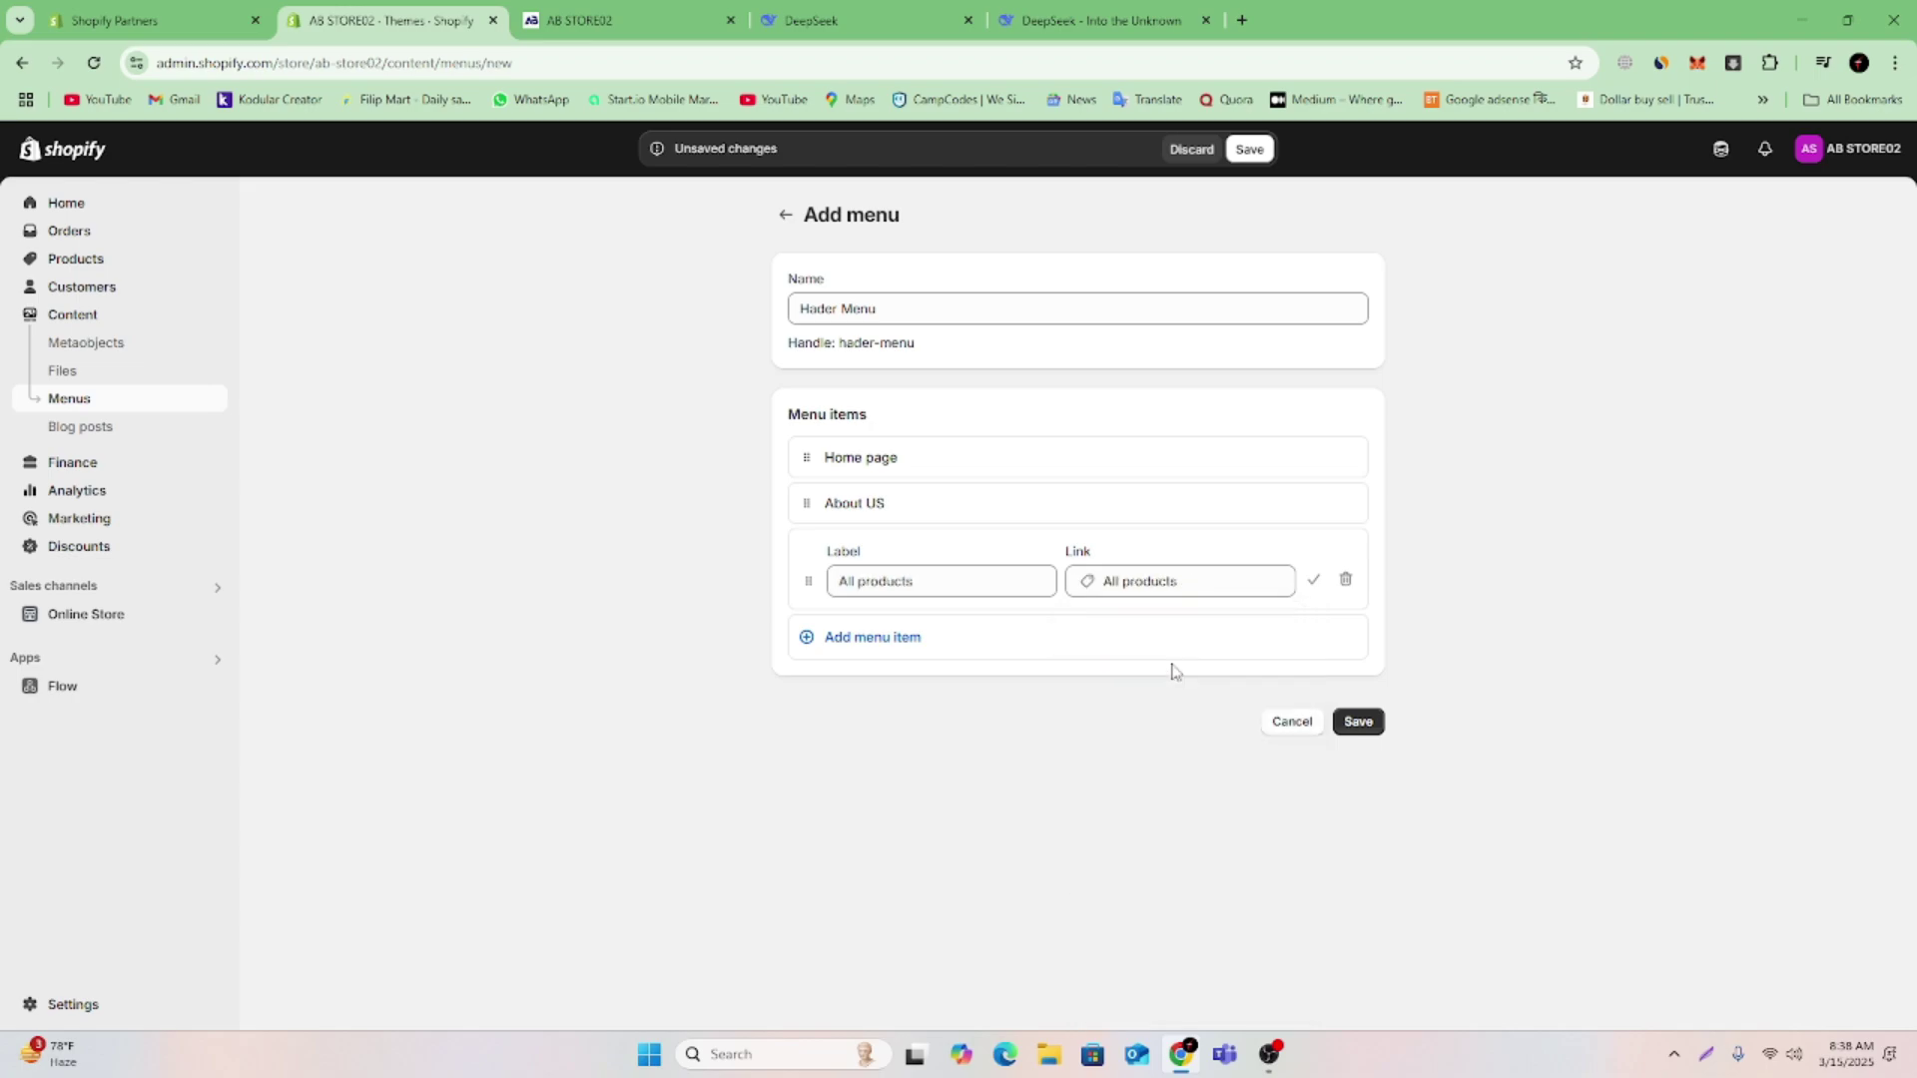
pyautogui.click(1314, 580)
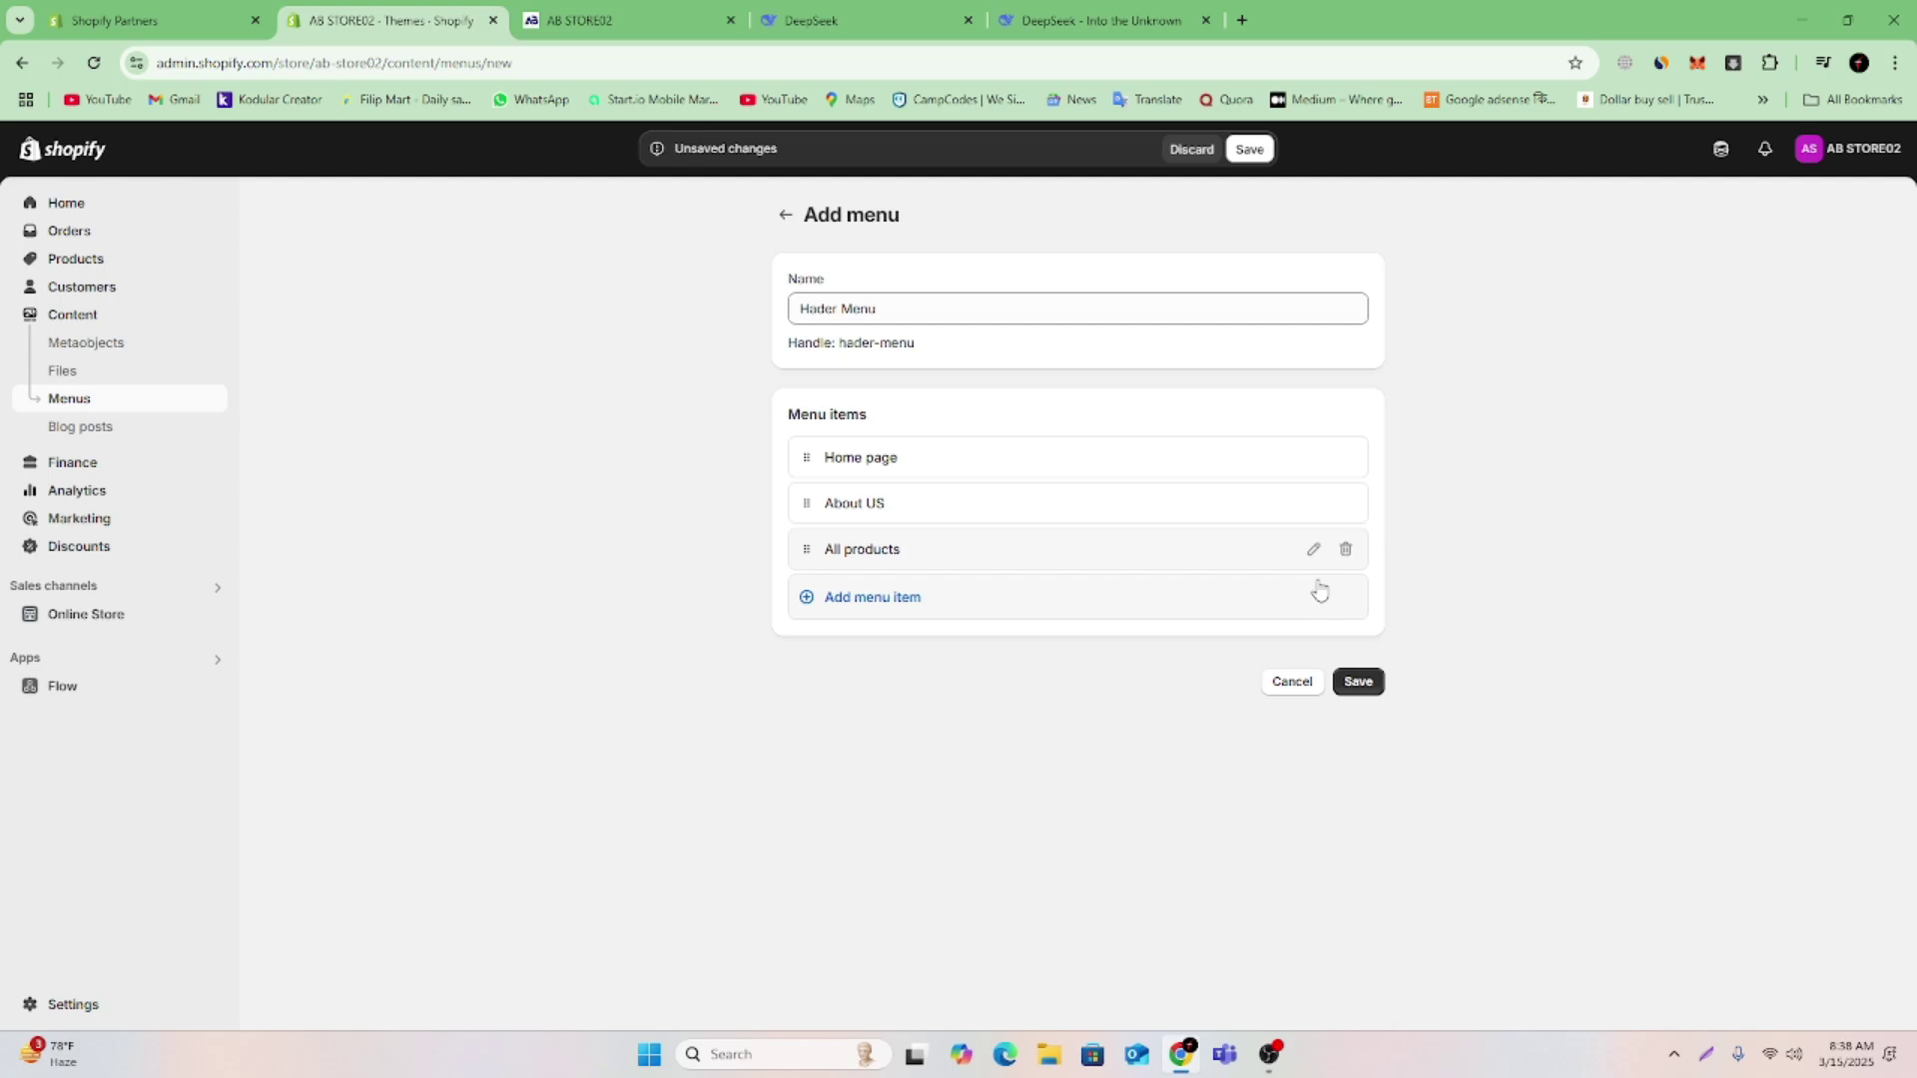
# Add an All collections item below All products, linked to all of the store's collections
pyautogui.click(817, 603)
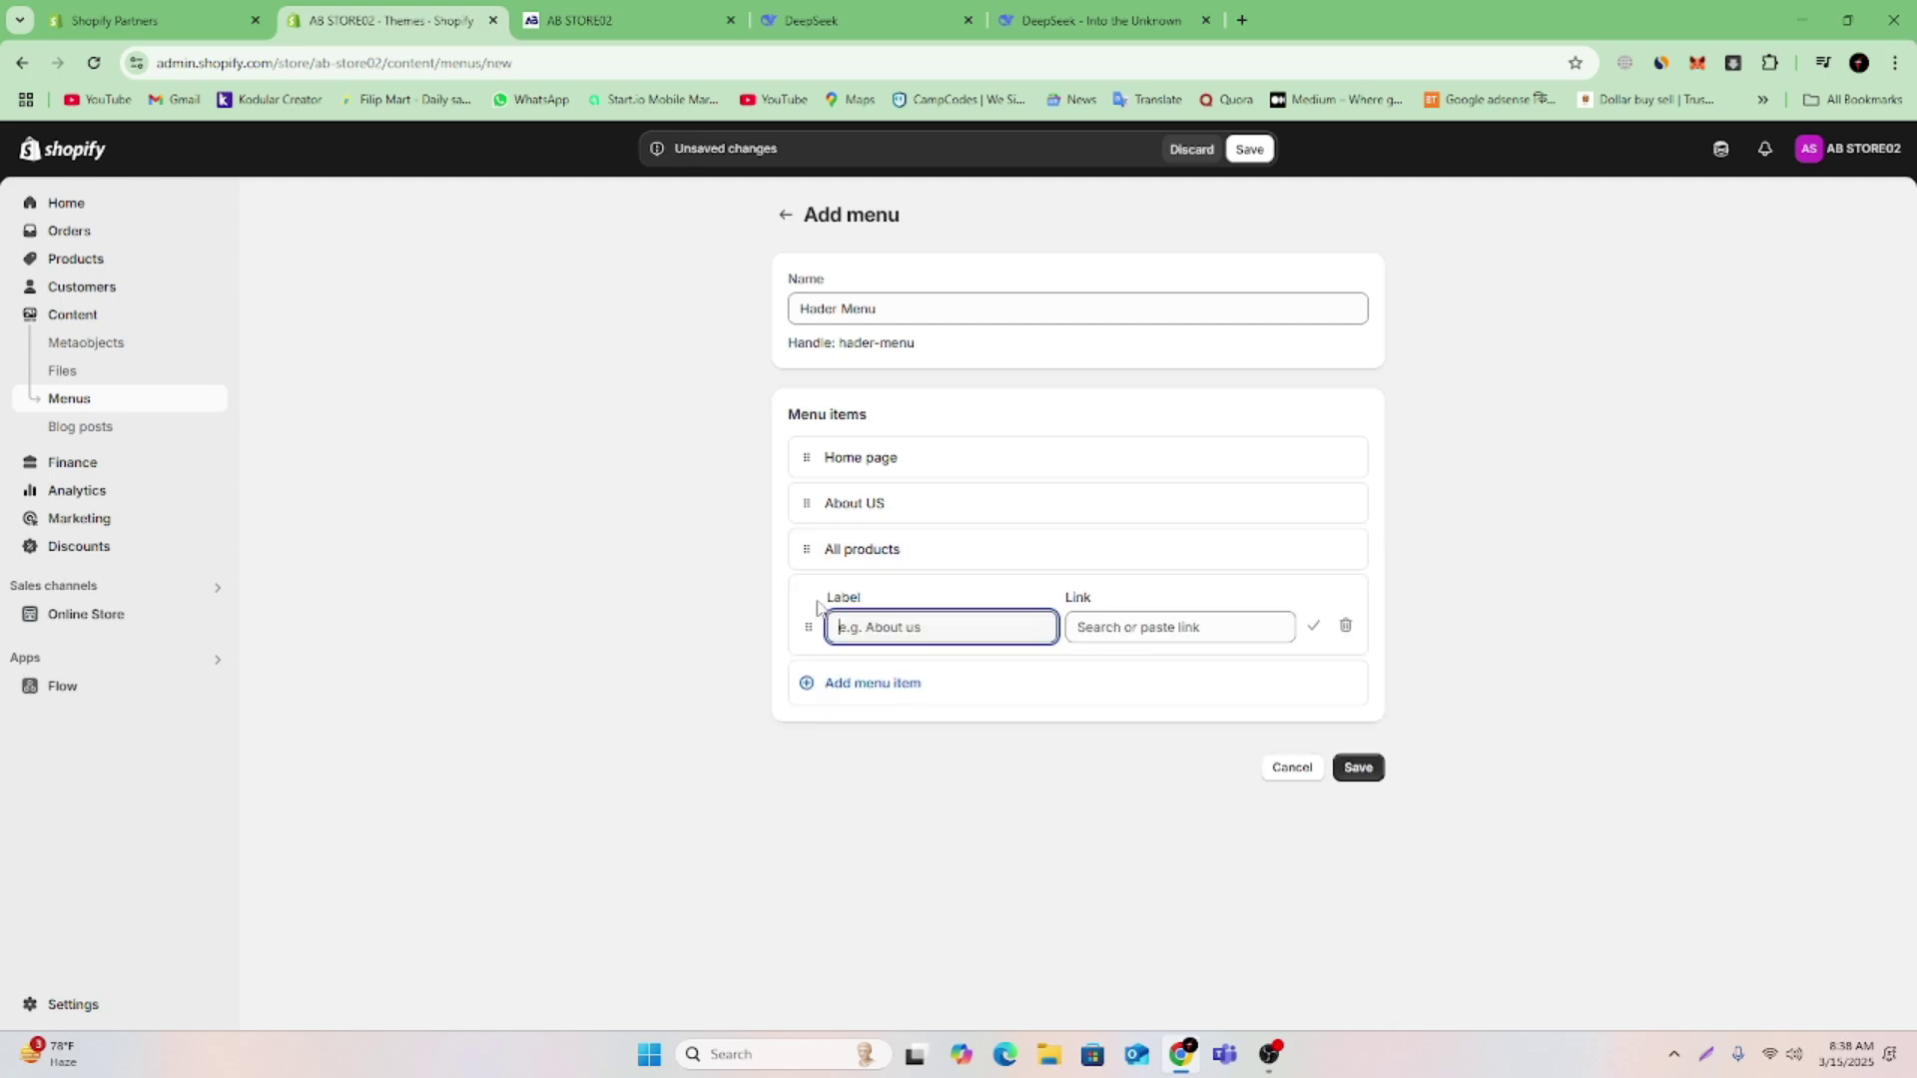
pyautogui.click(1173, 627)
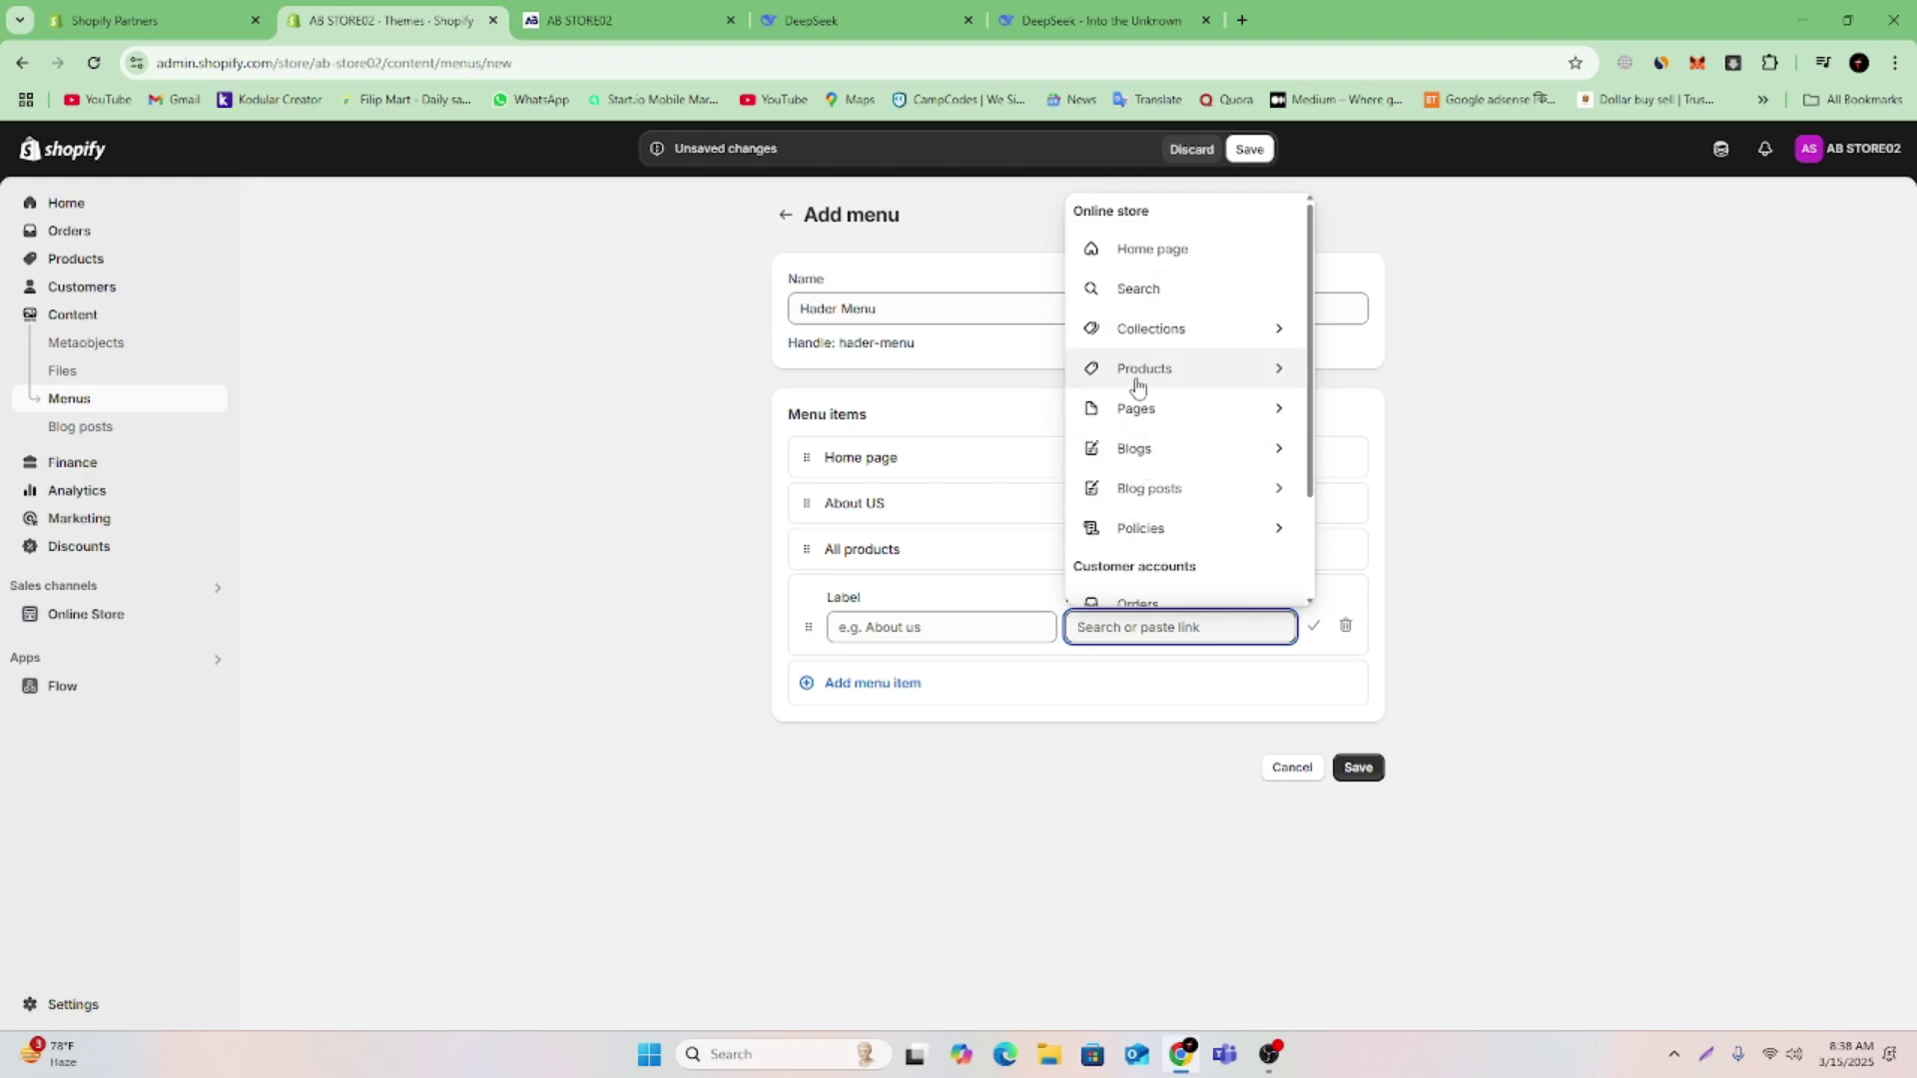
pyautogui.click(1188, 334)
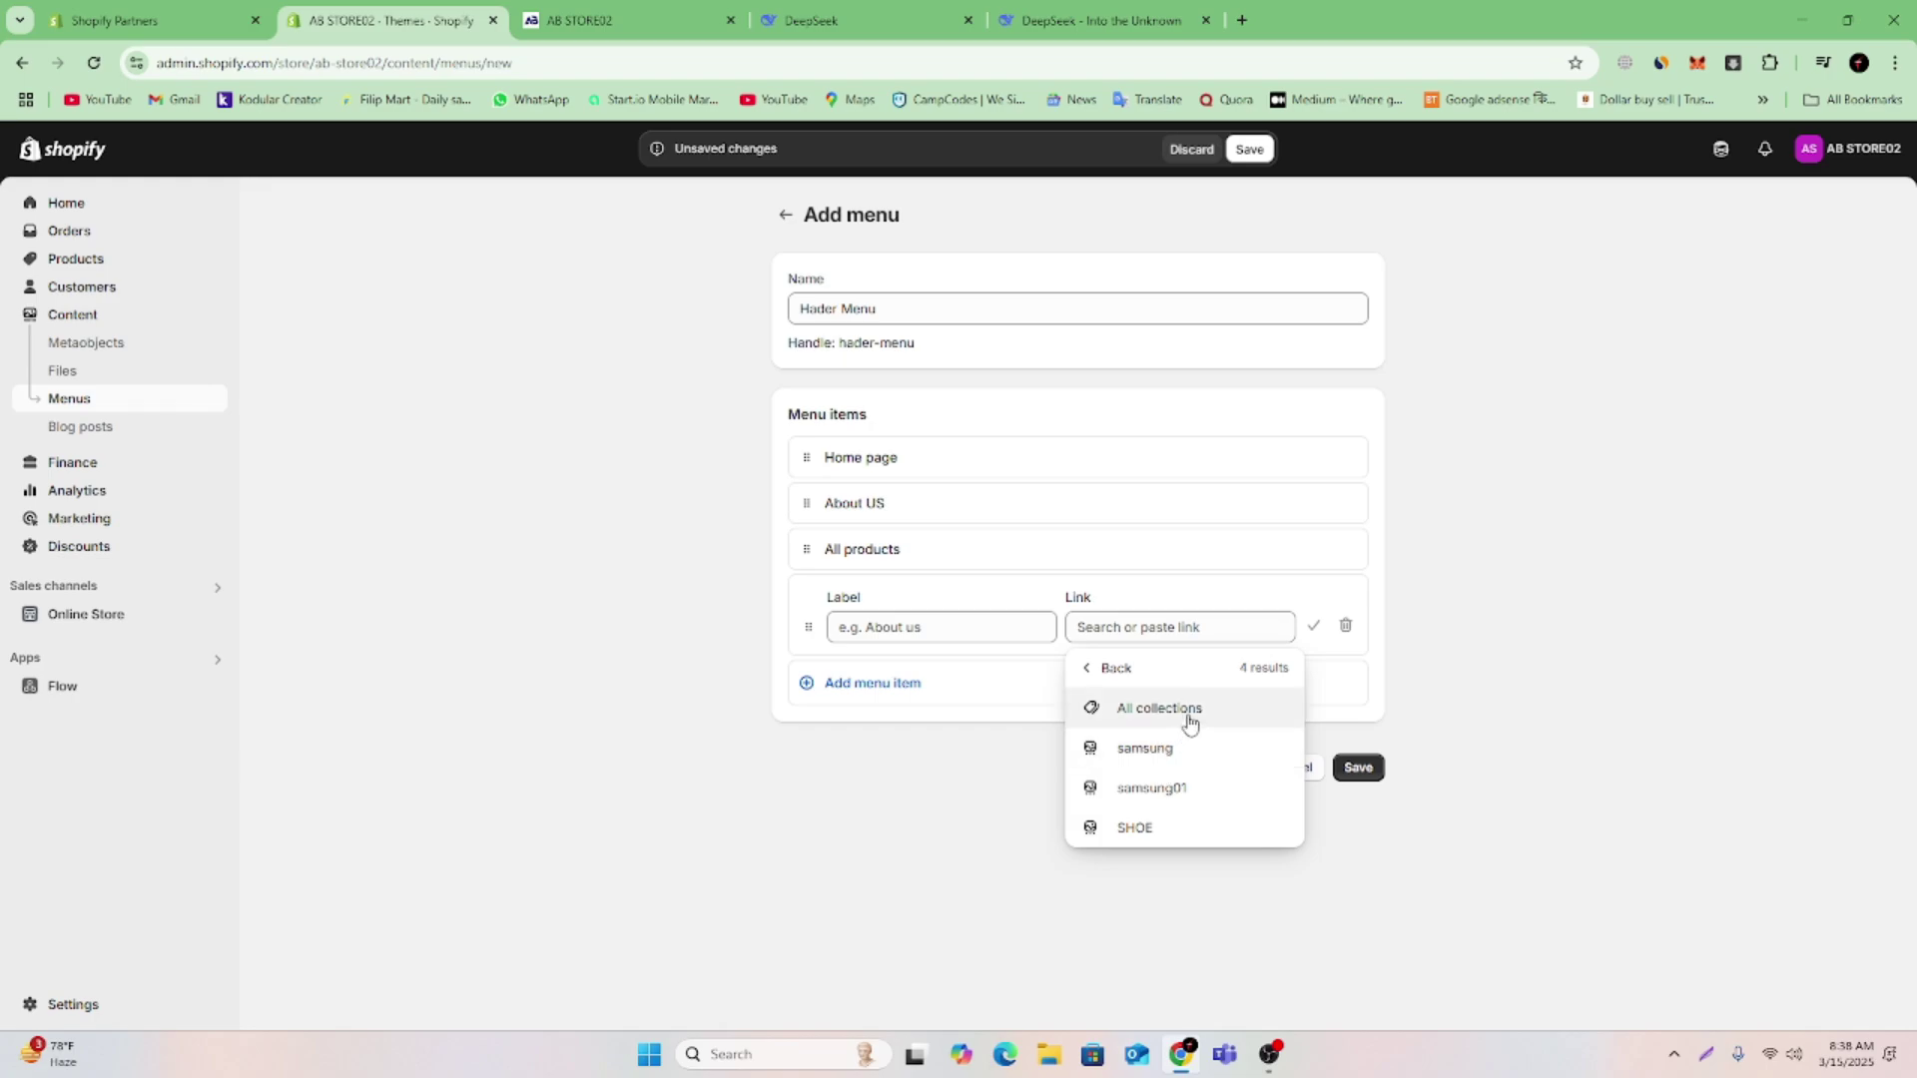
pyautogui.click(1159, 708)
pyautogui.click(1314, 627)
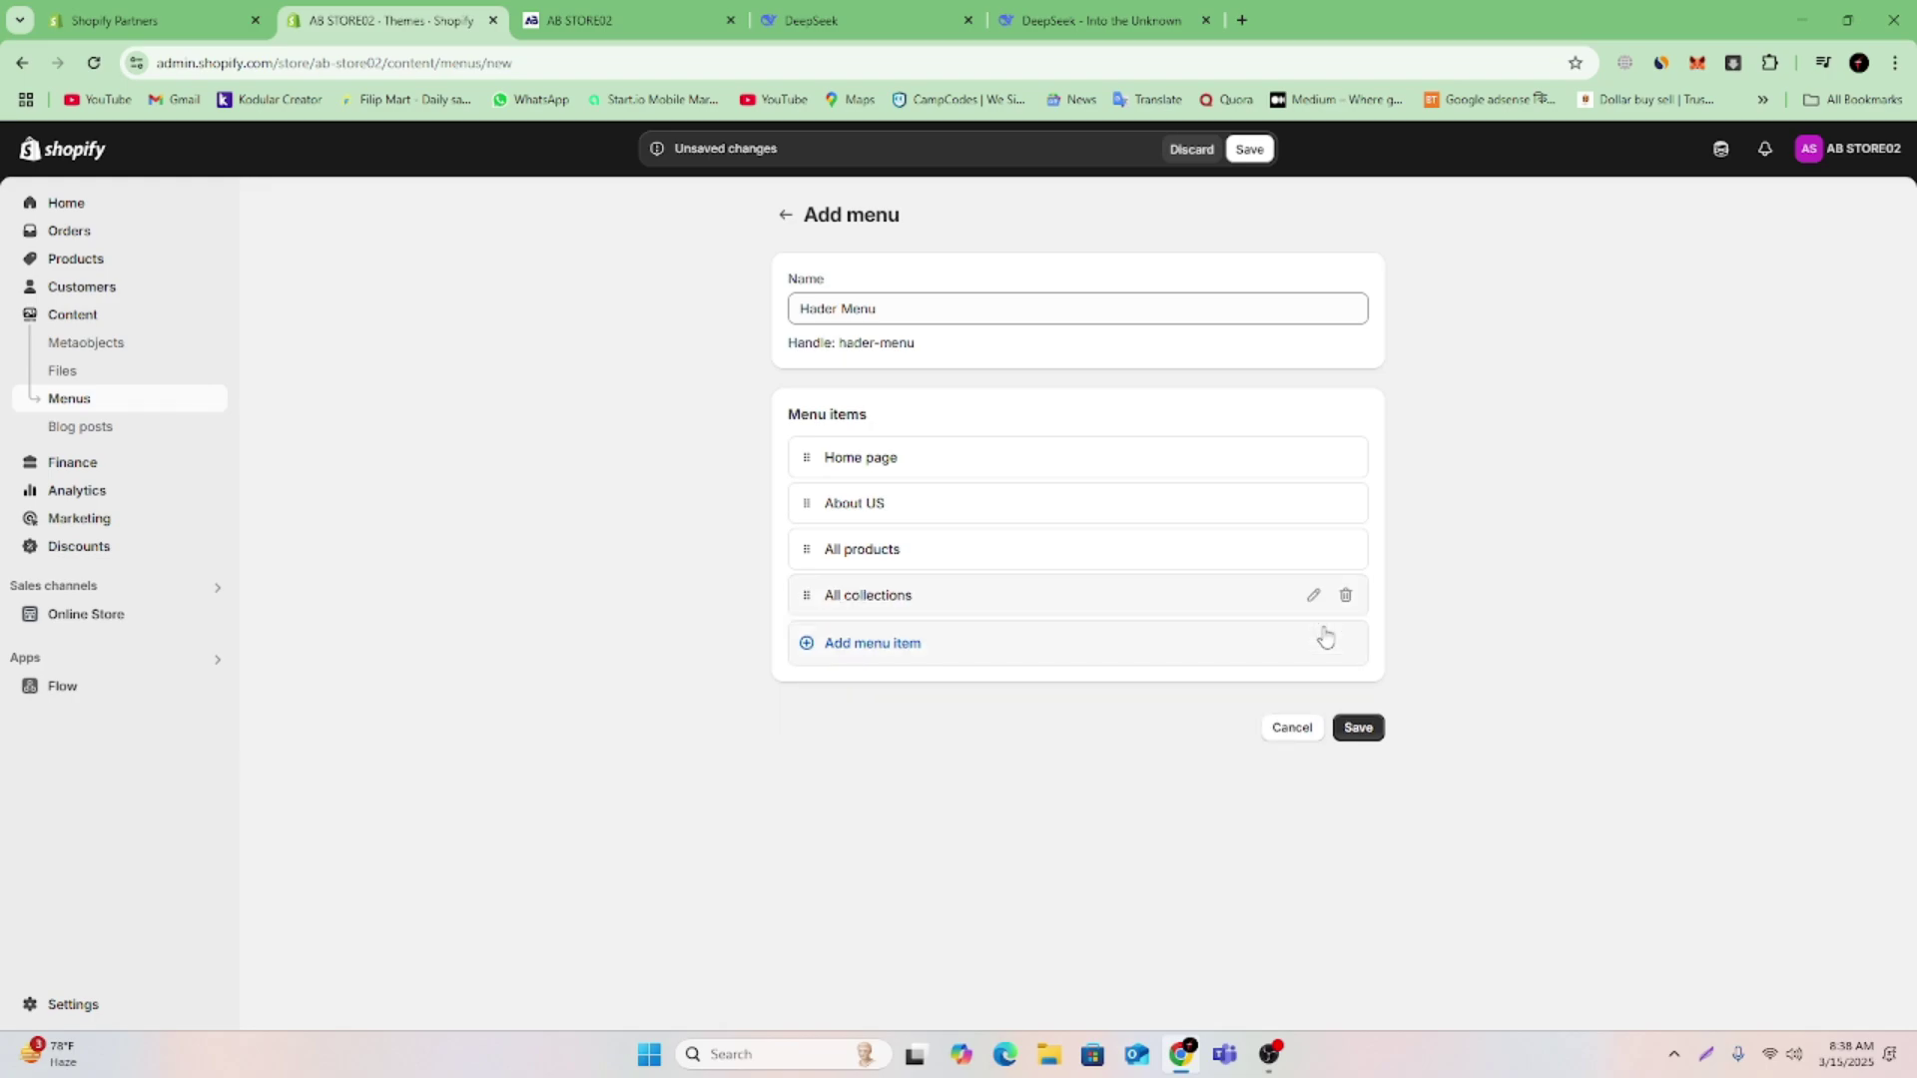
# Add a samsung item below All collections, linked to the samsung collection without any tag filter
pyautogui.click(911, 647)
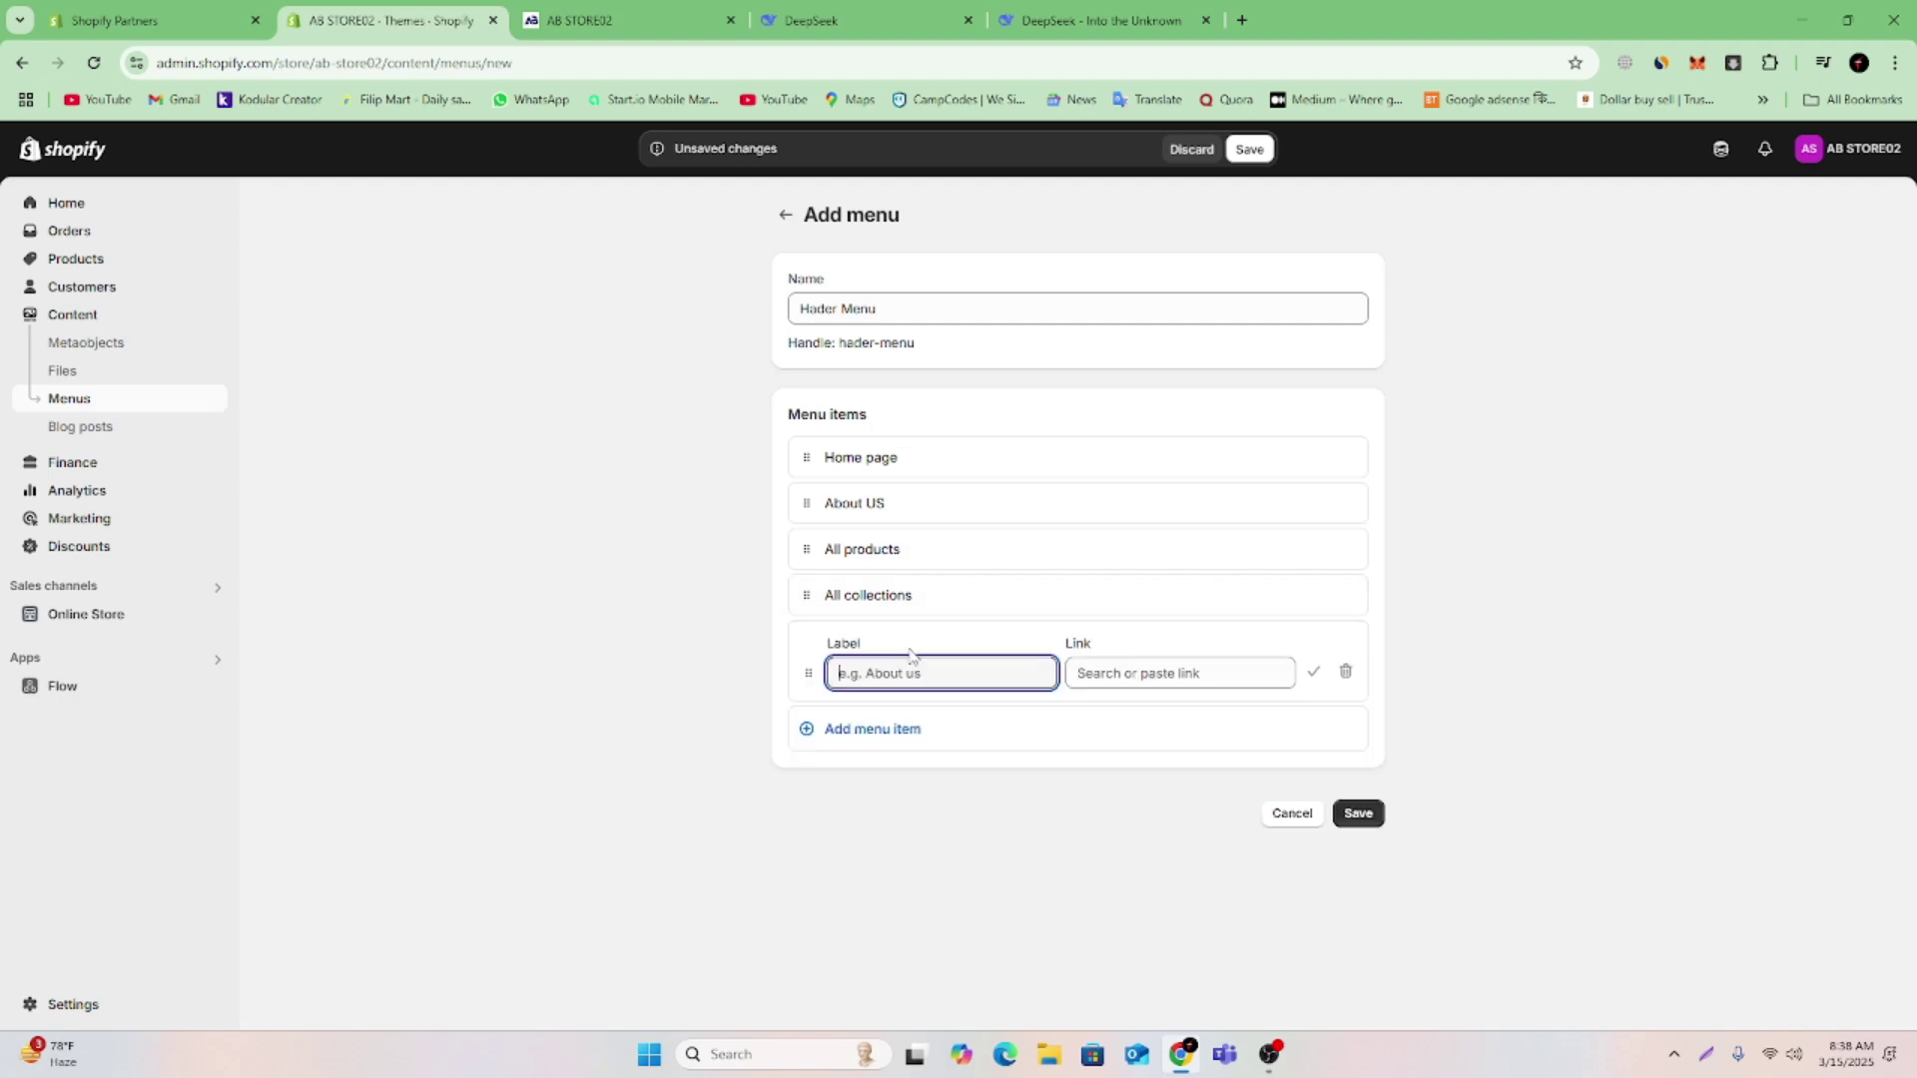
pyautogui.click(1158, 683)
pyautogui.click(1175, 340)
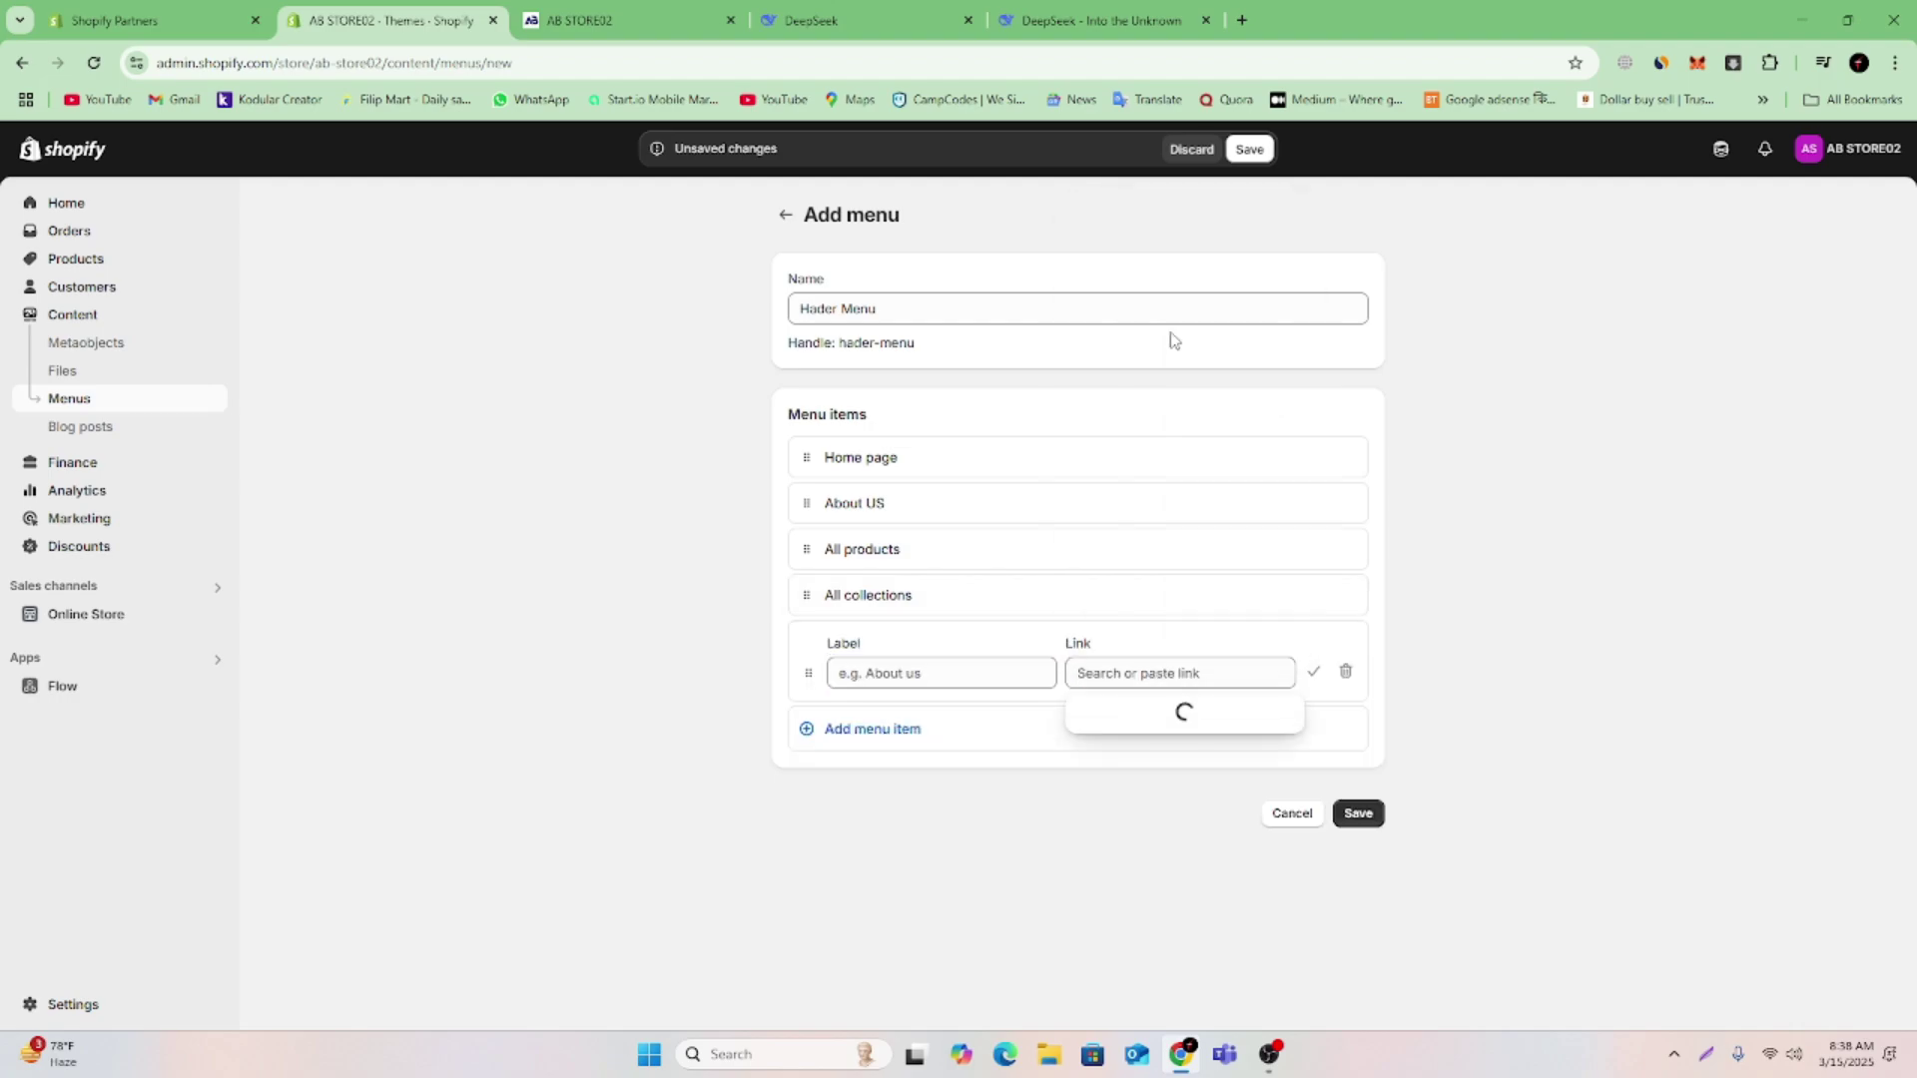
pyautogui.click(1181, 794)
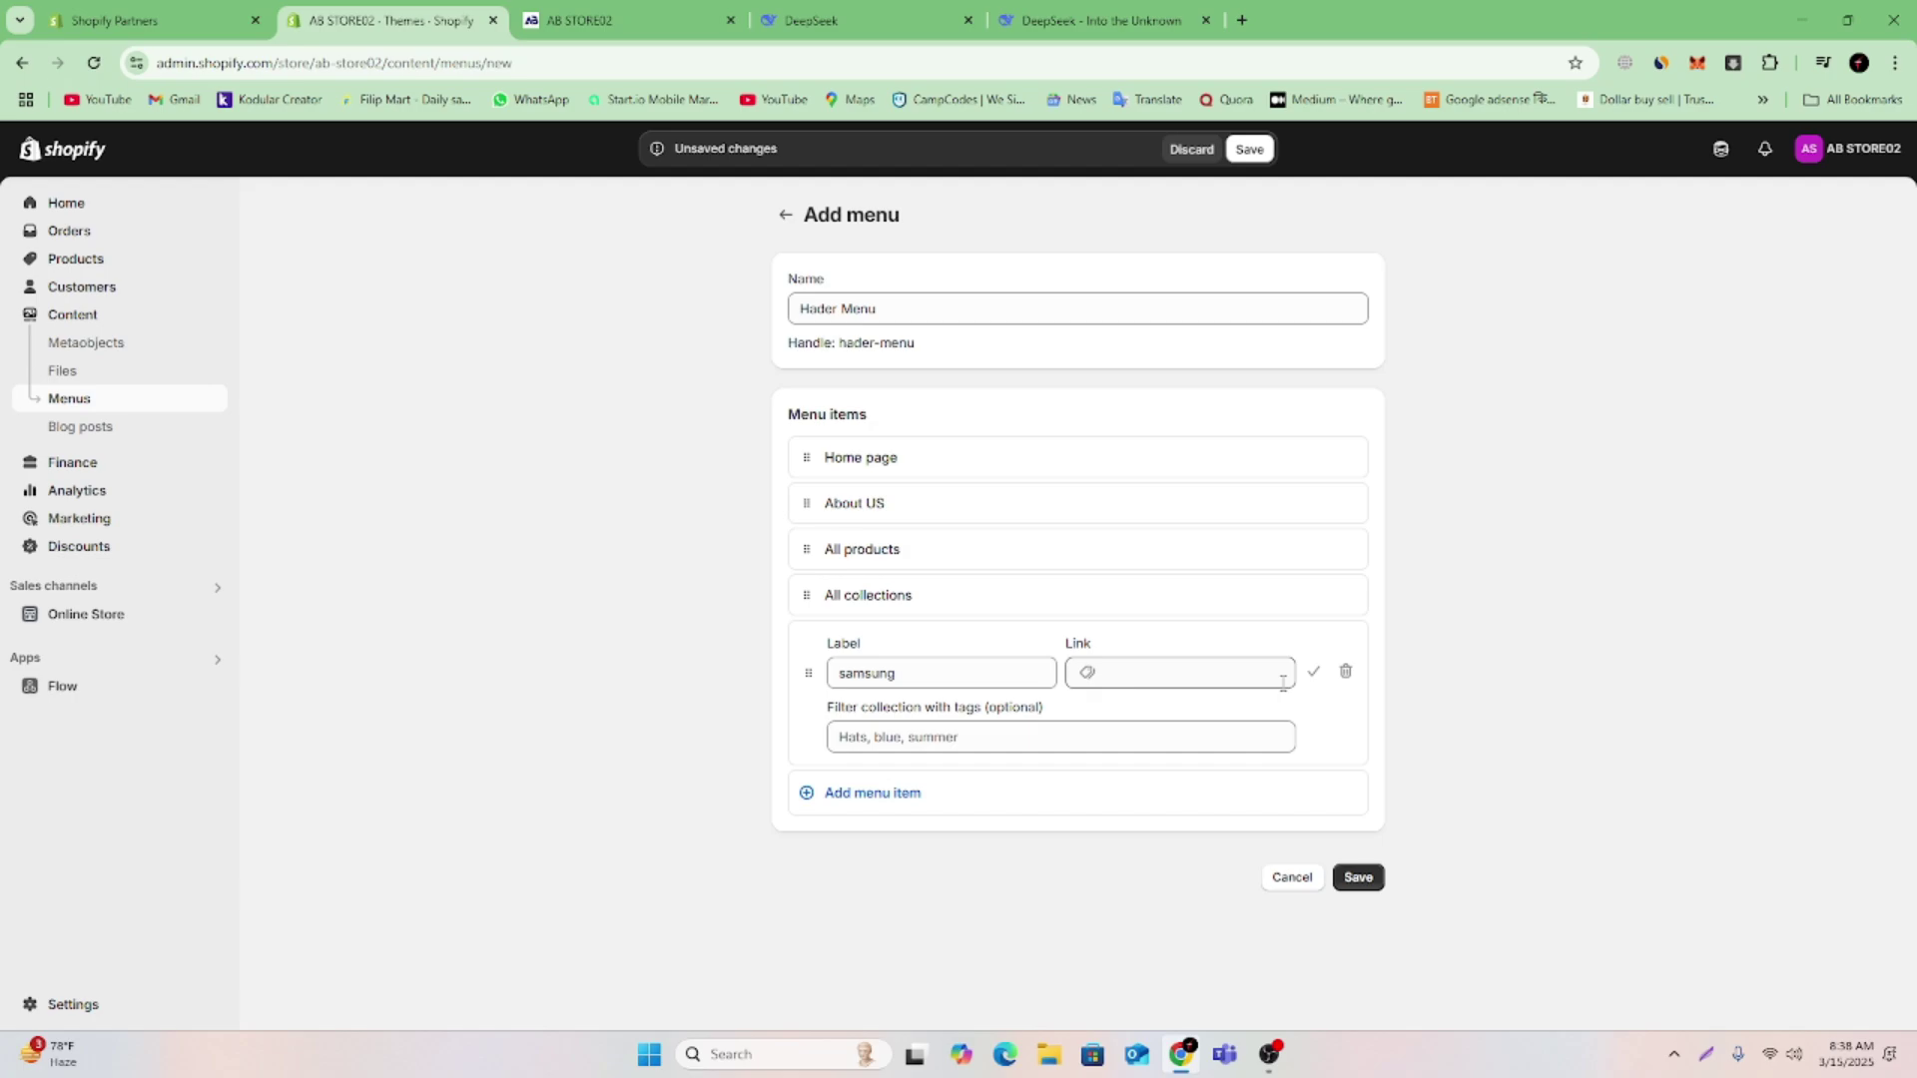
pyautogui.click(974, 734)
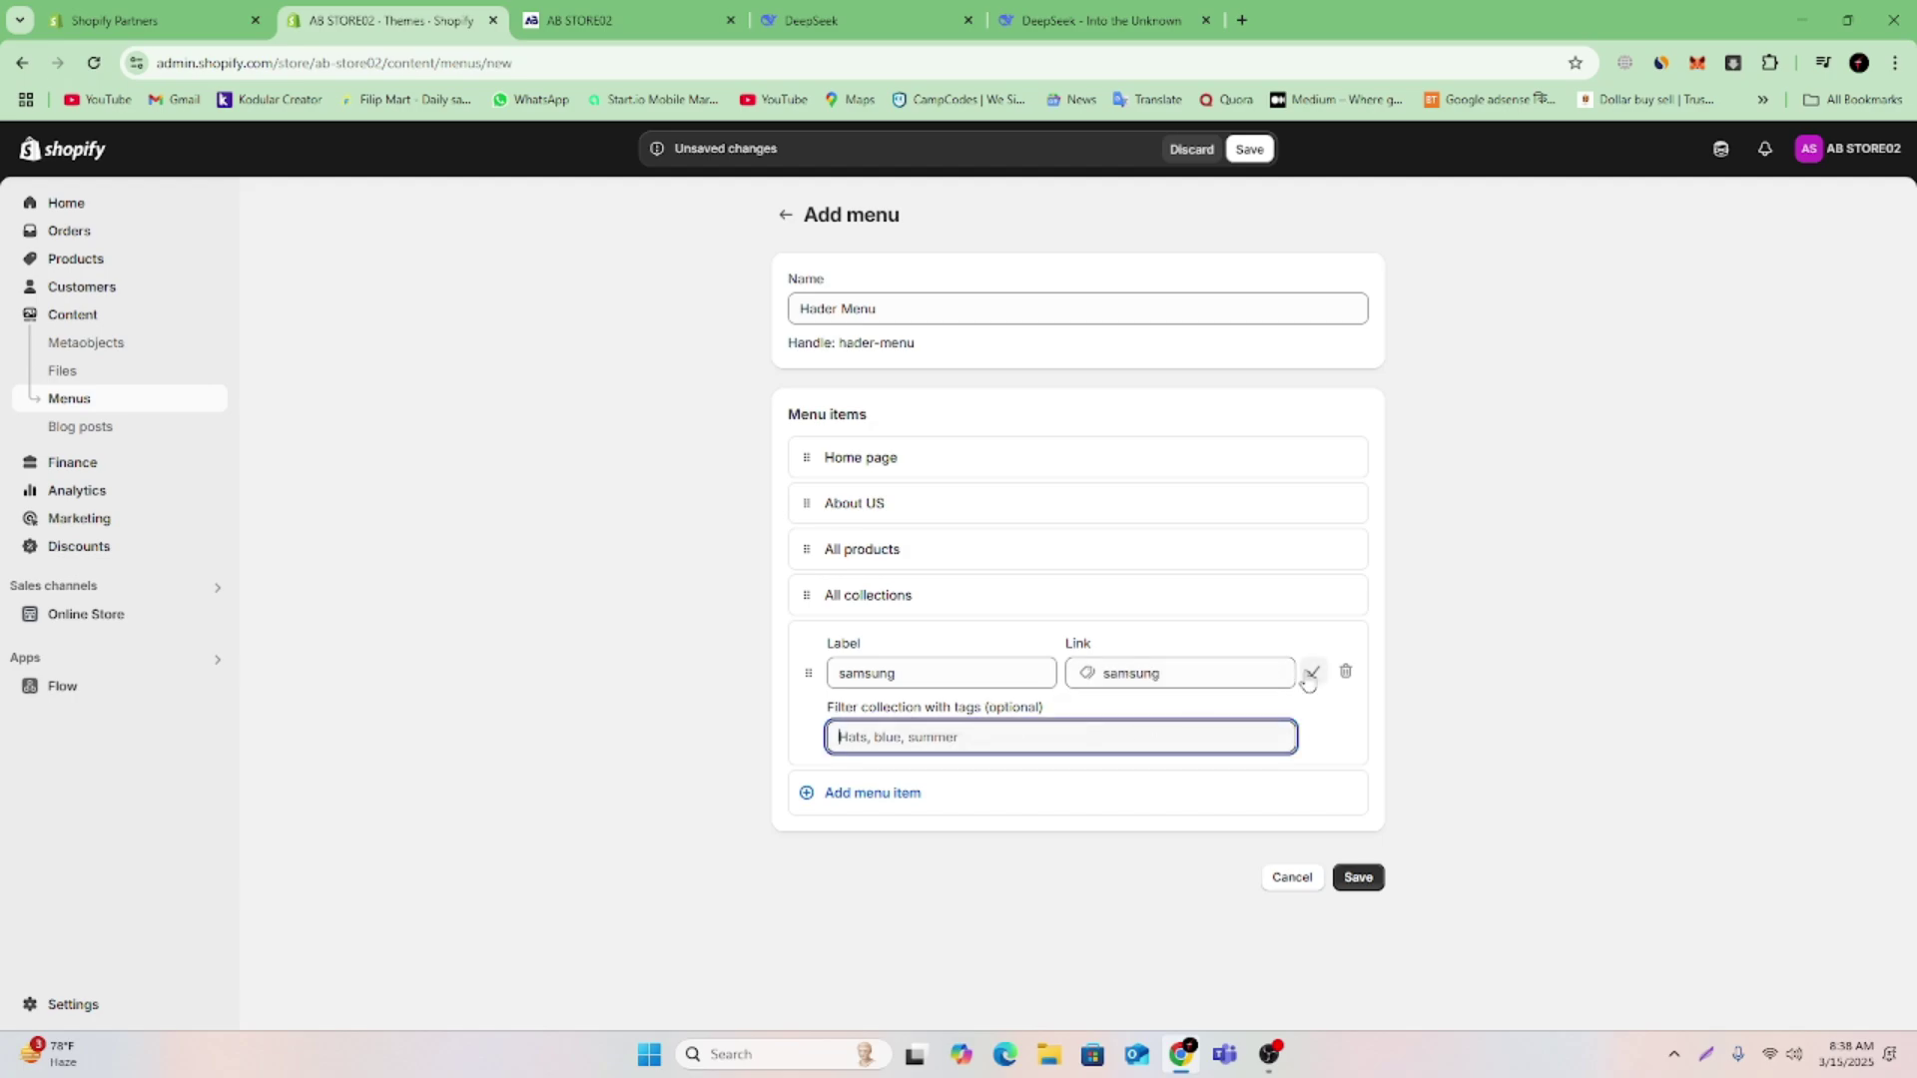
pyautogui.click(1313, 672)
# Add a samsung01 item below samsung, linked to the samsung01 collection
pyautogui.click(817, 691)
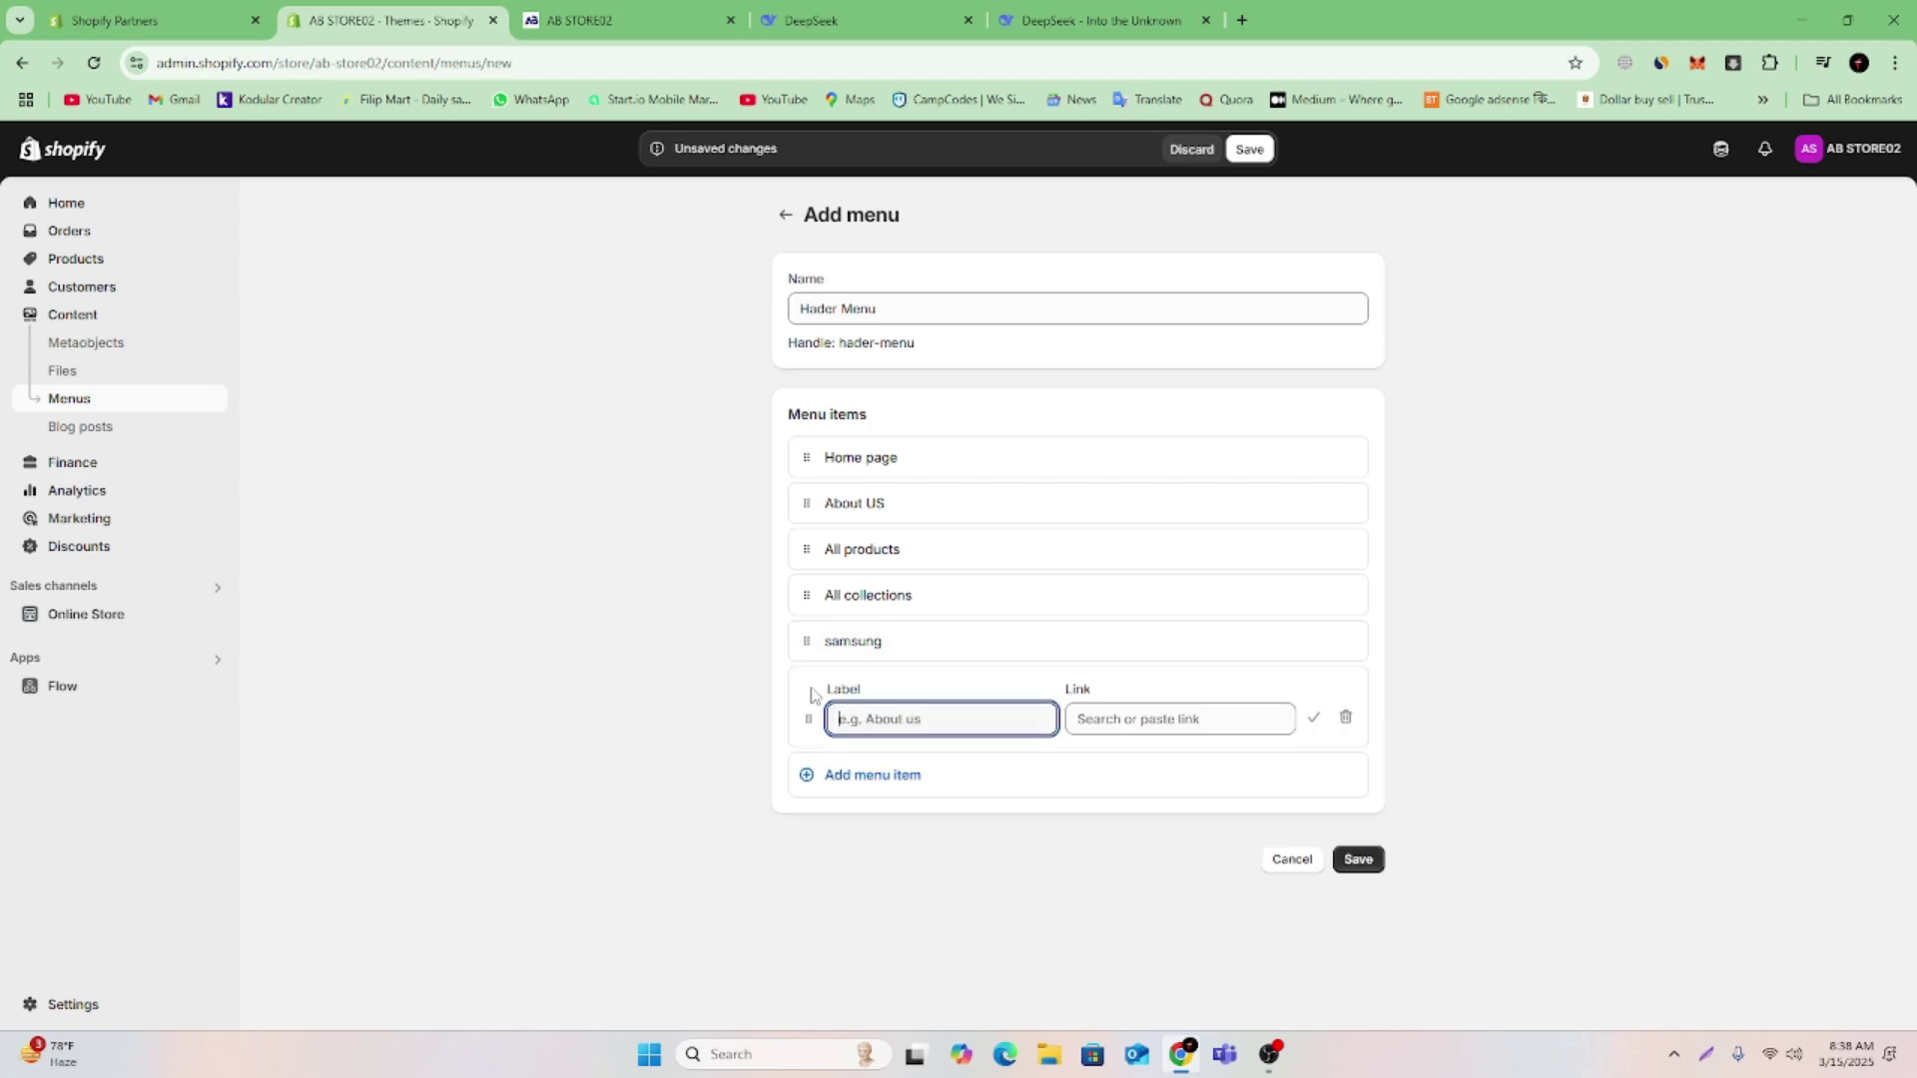
pyautogui.click(1149, 721)
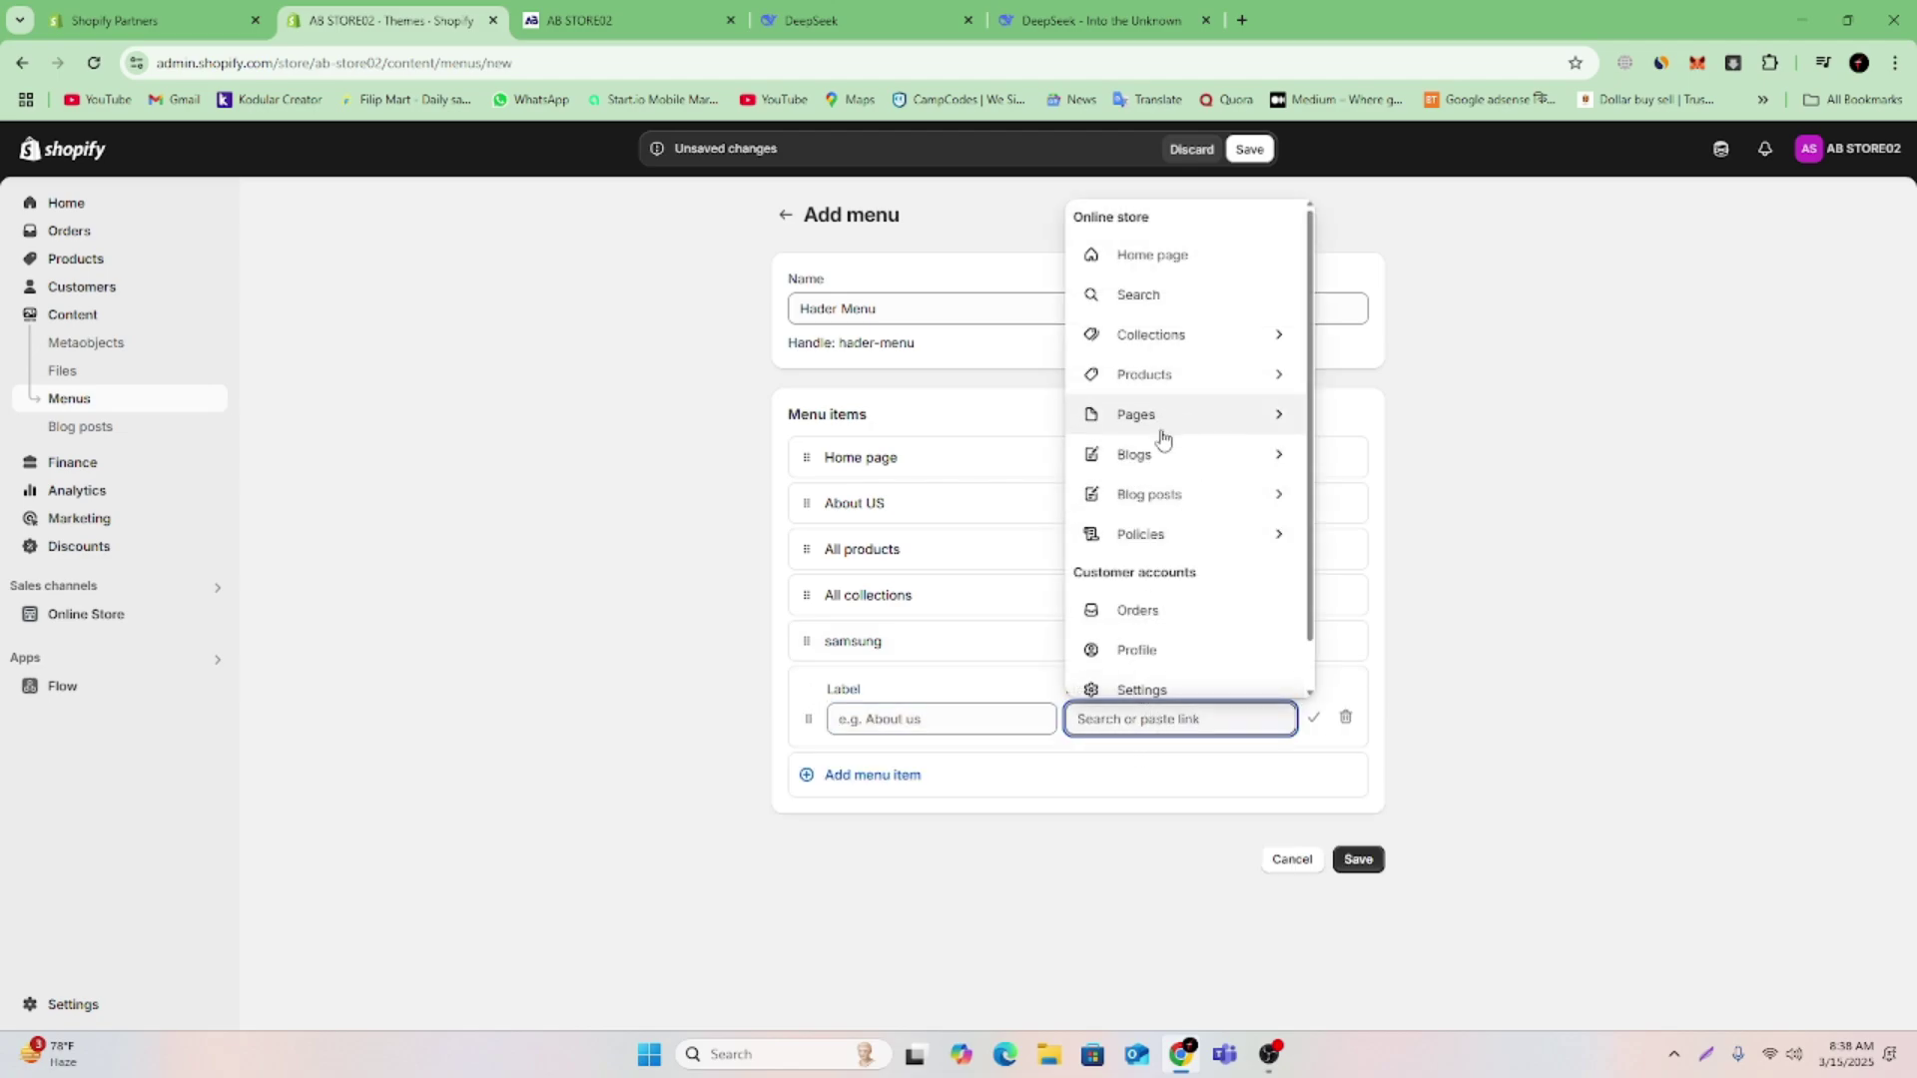
pyautogui.click(1213, 336)
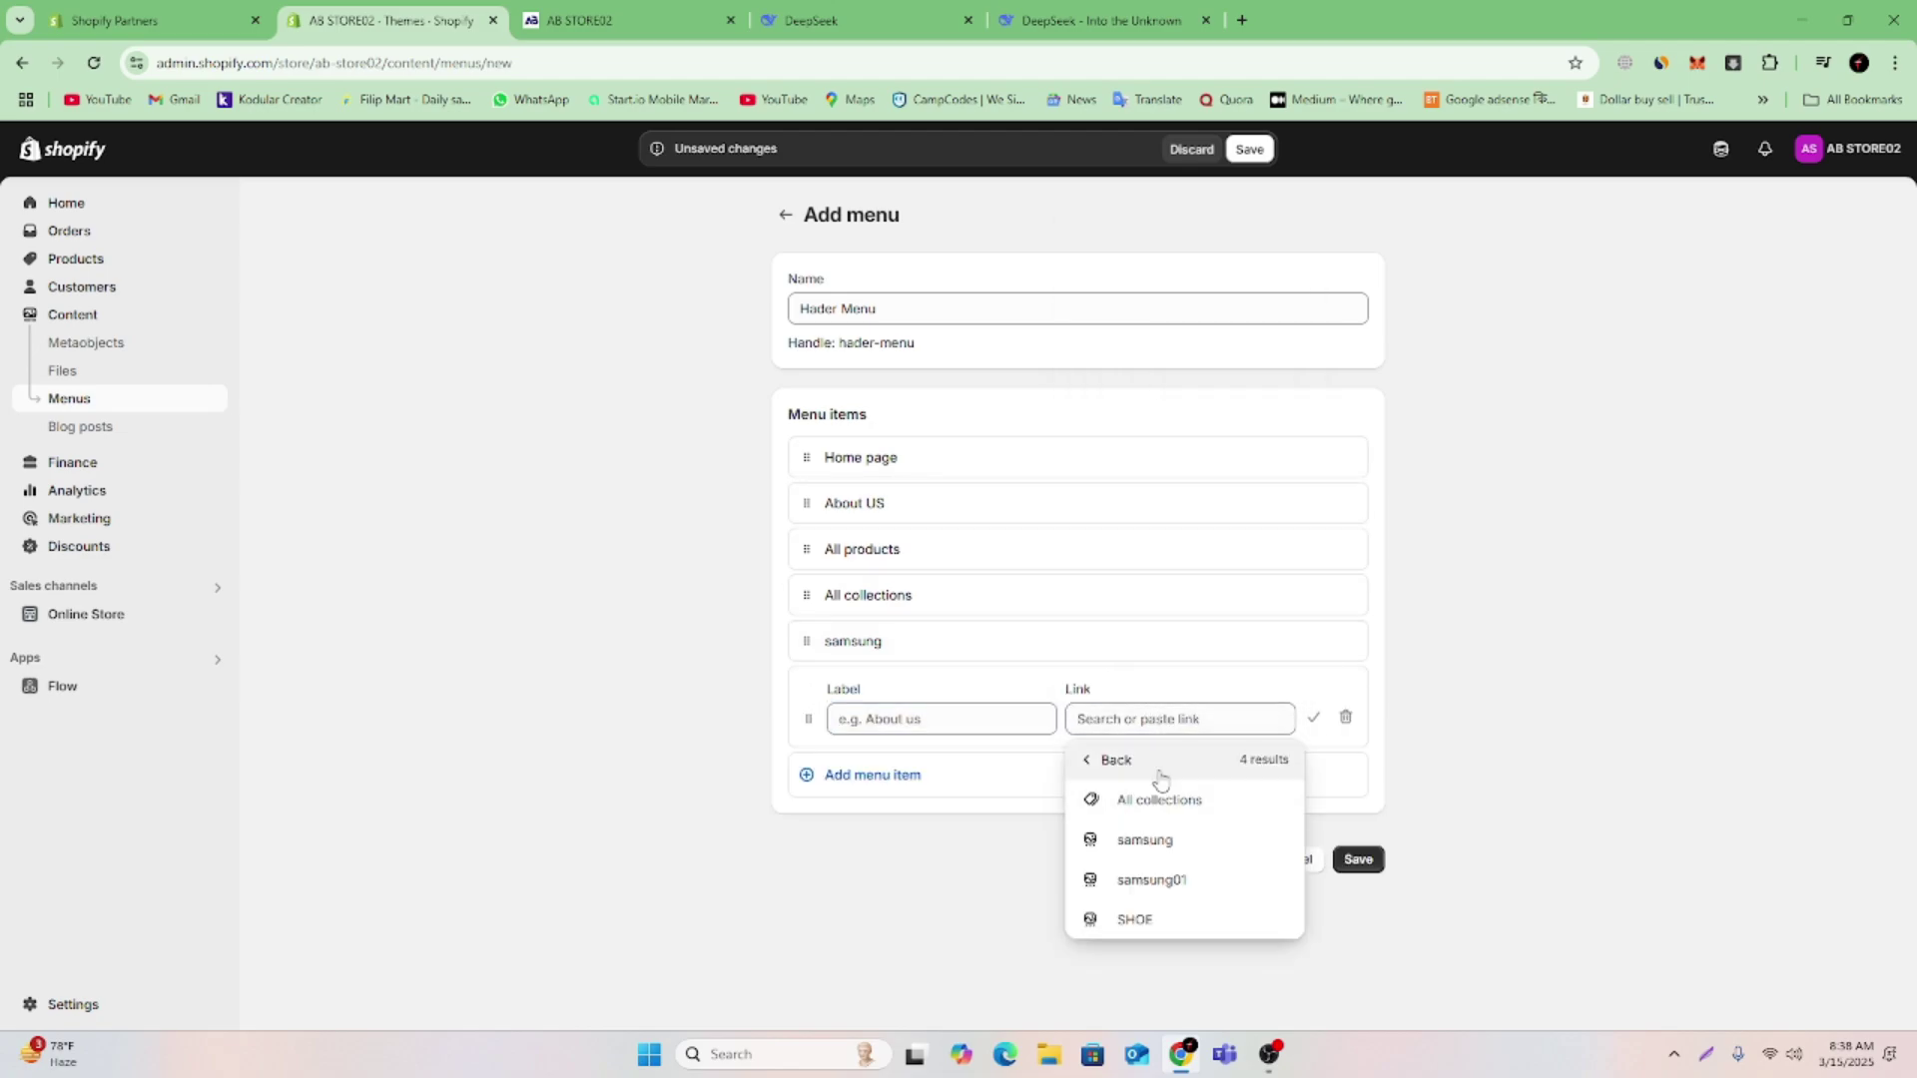
pyautogui.click(1155, 883)
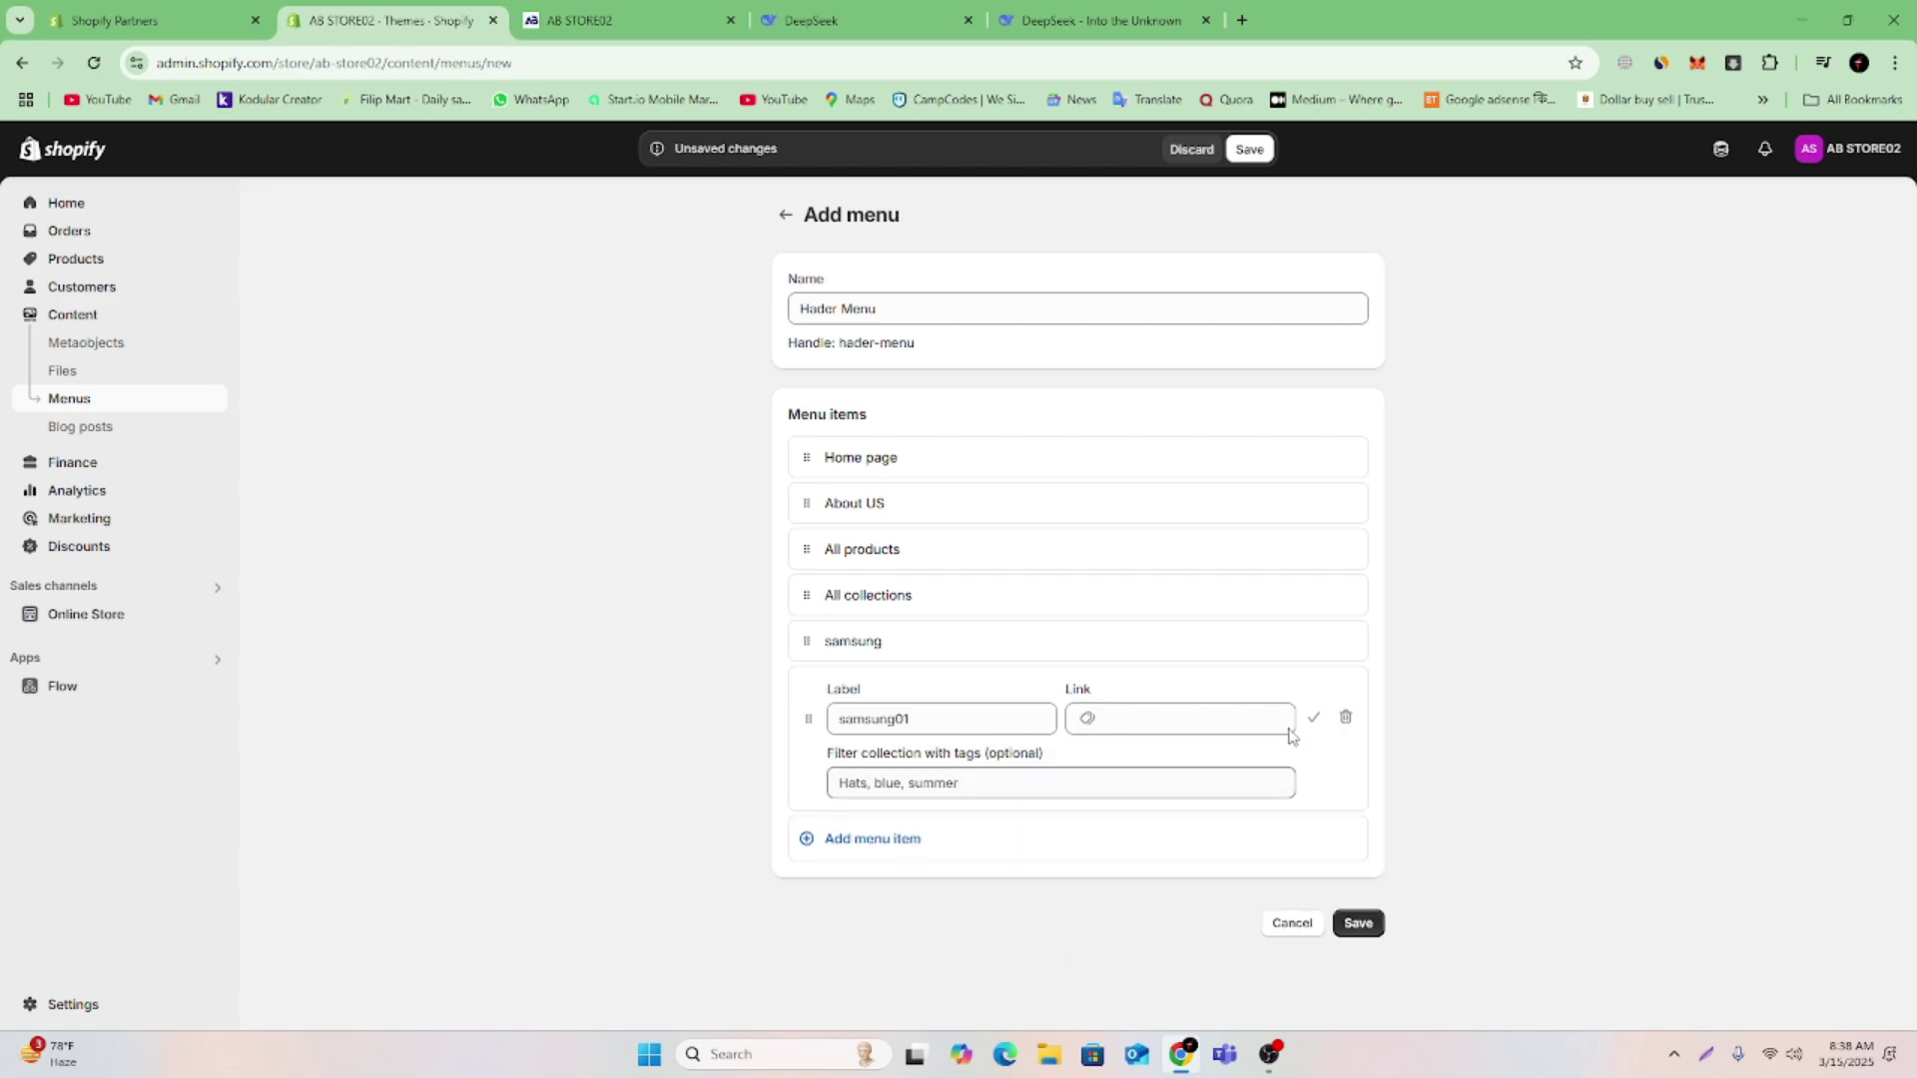
pyautogui.click(1313, 717)
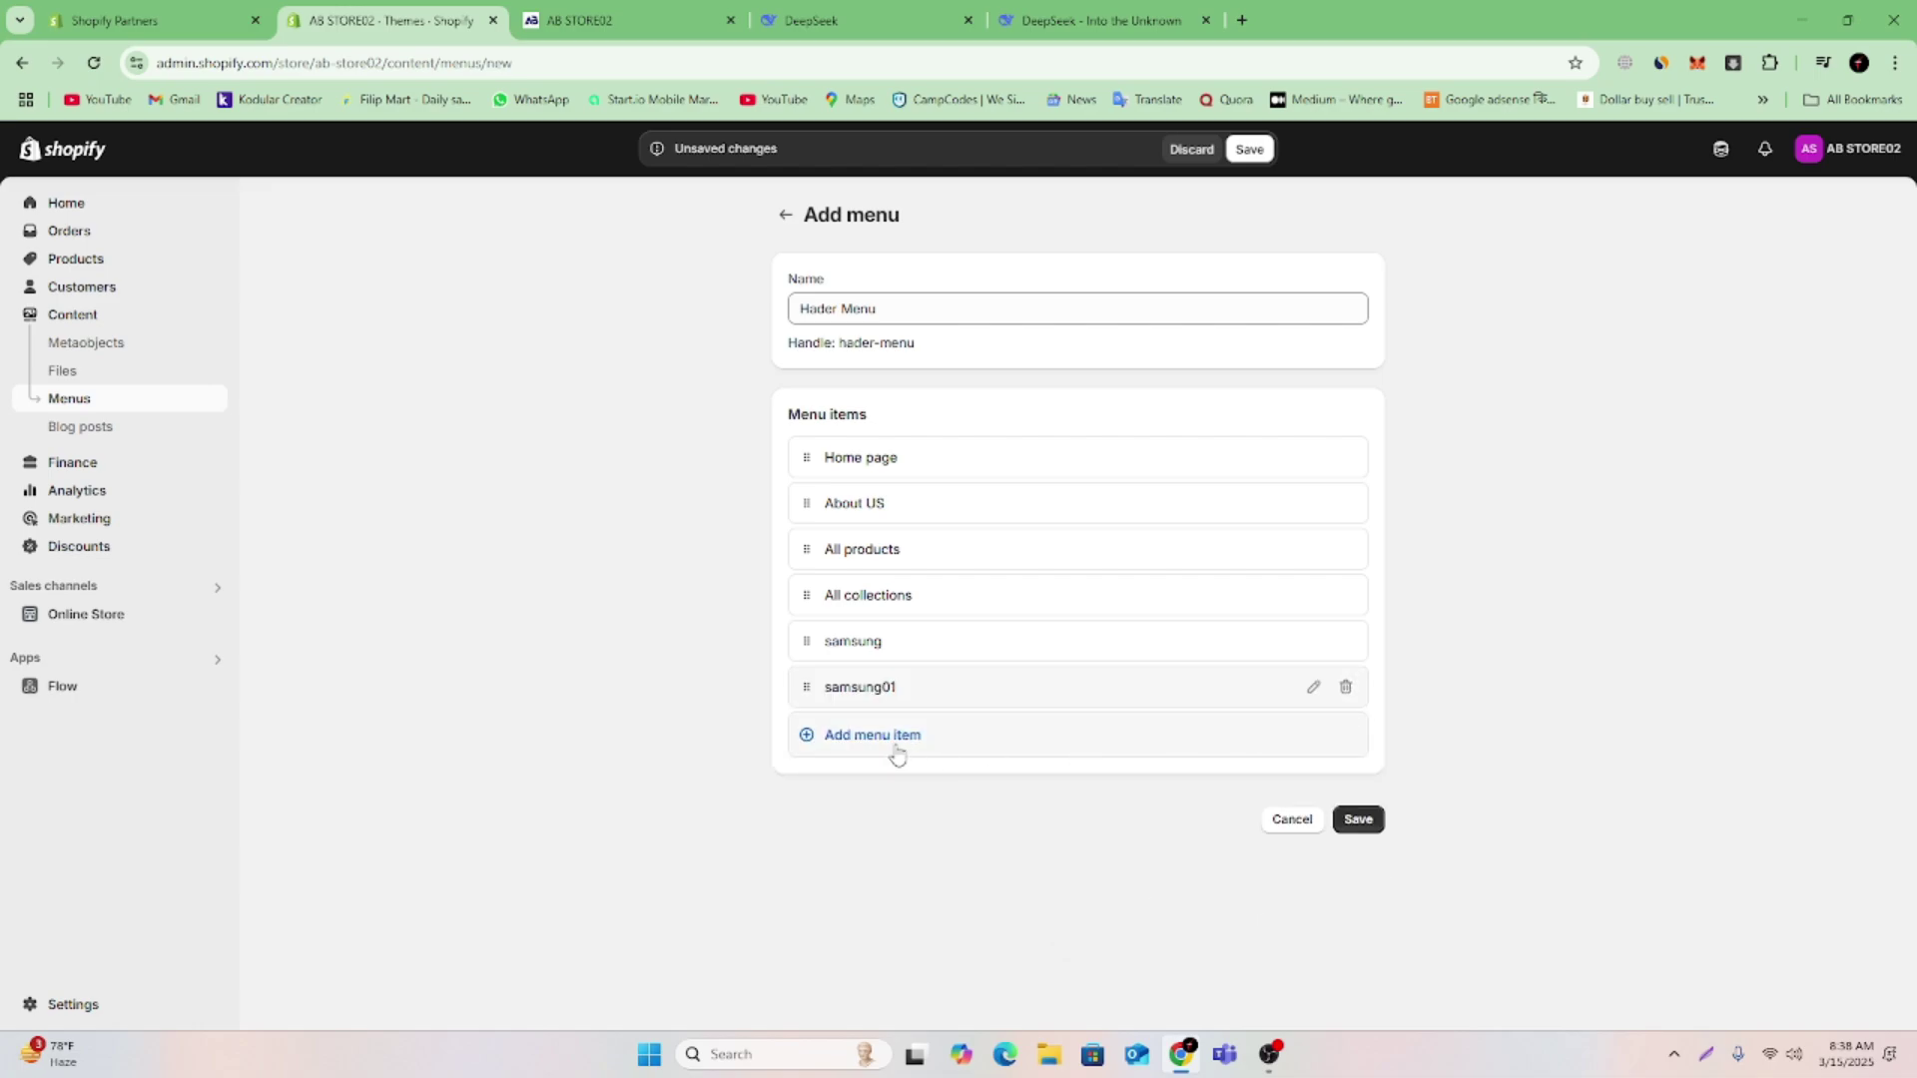
# Add a SHOE item at the end of the menu, linked to the SHOE collection
pyautogui.click(892, 735)
pyautogui.click(1110, 770)
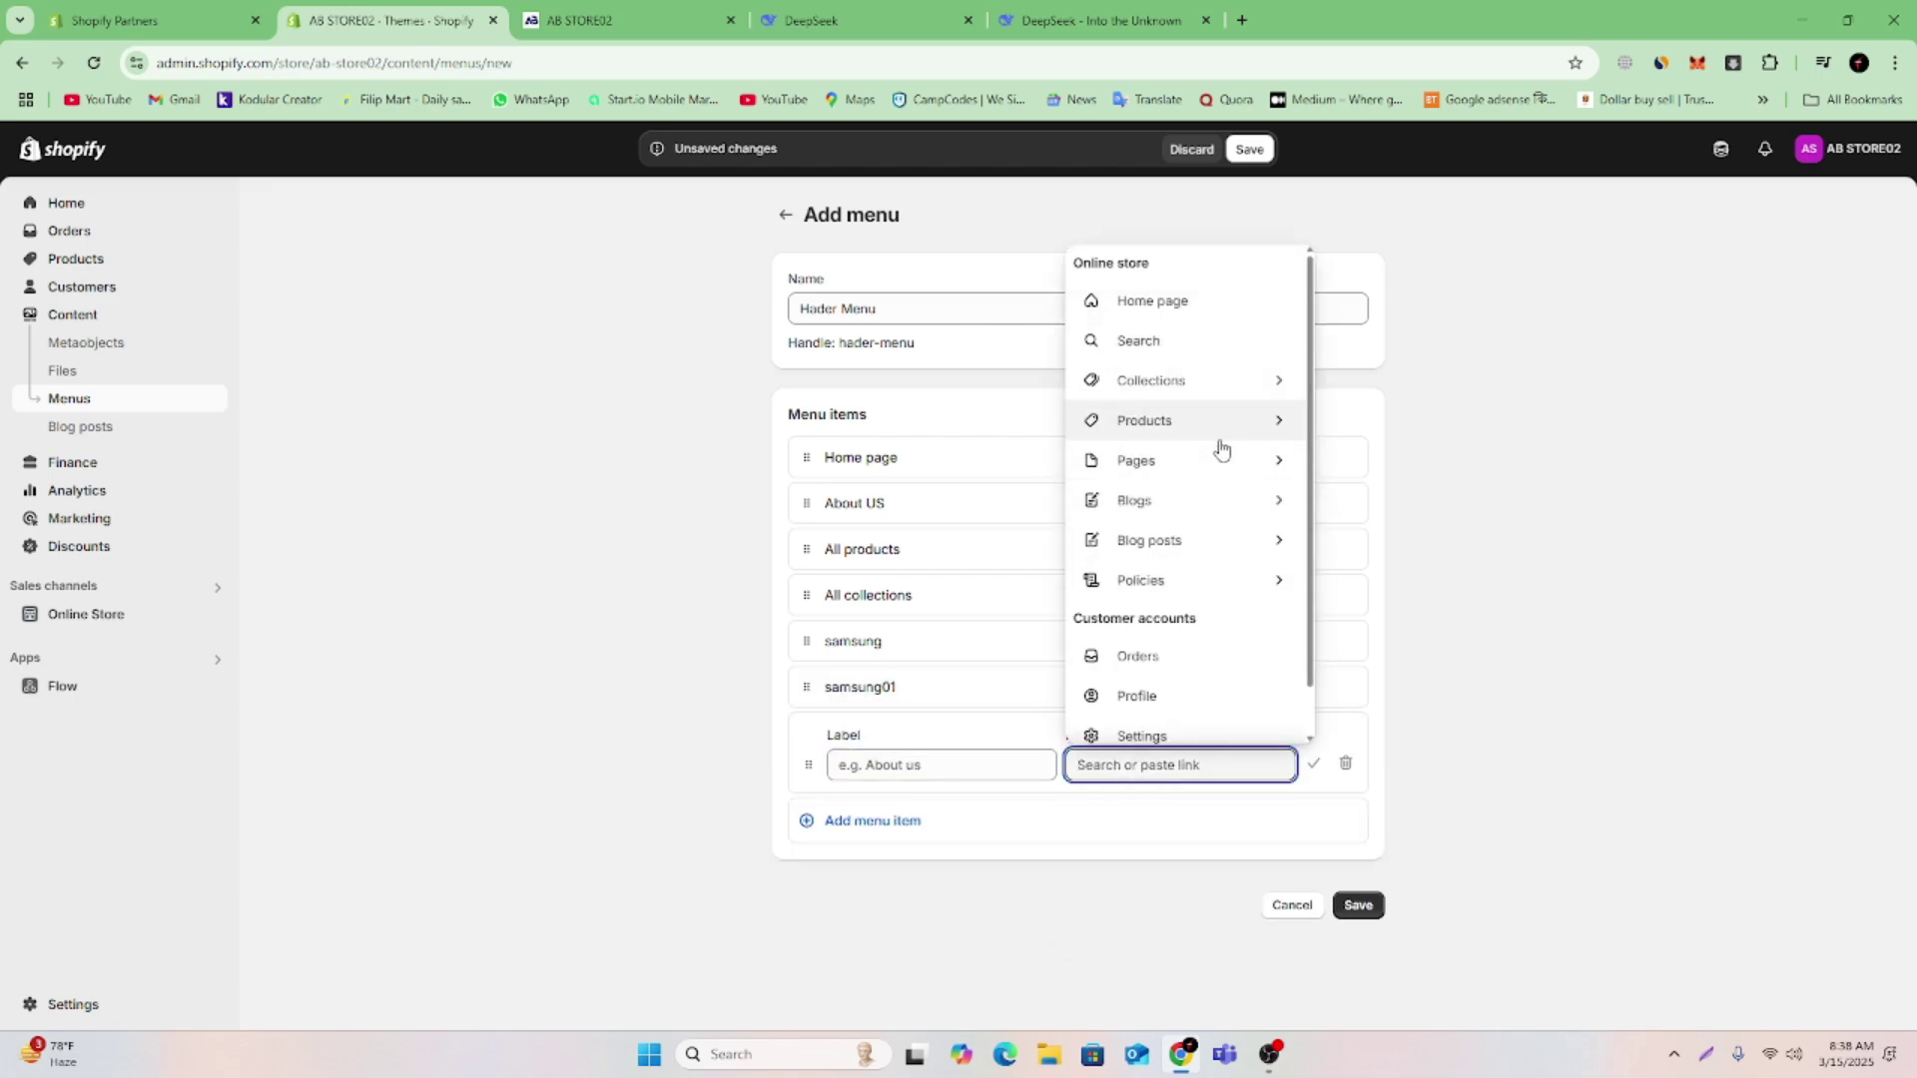
pyautogui.click(1185, 382)
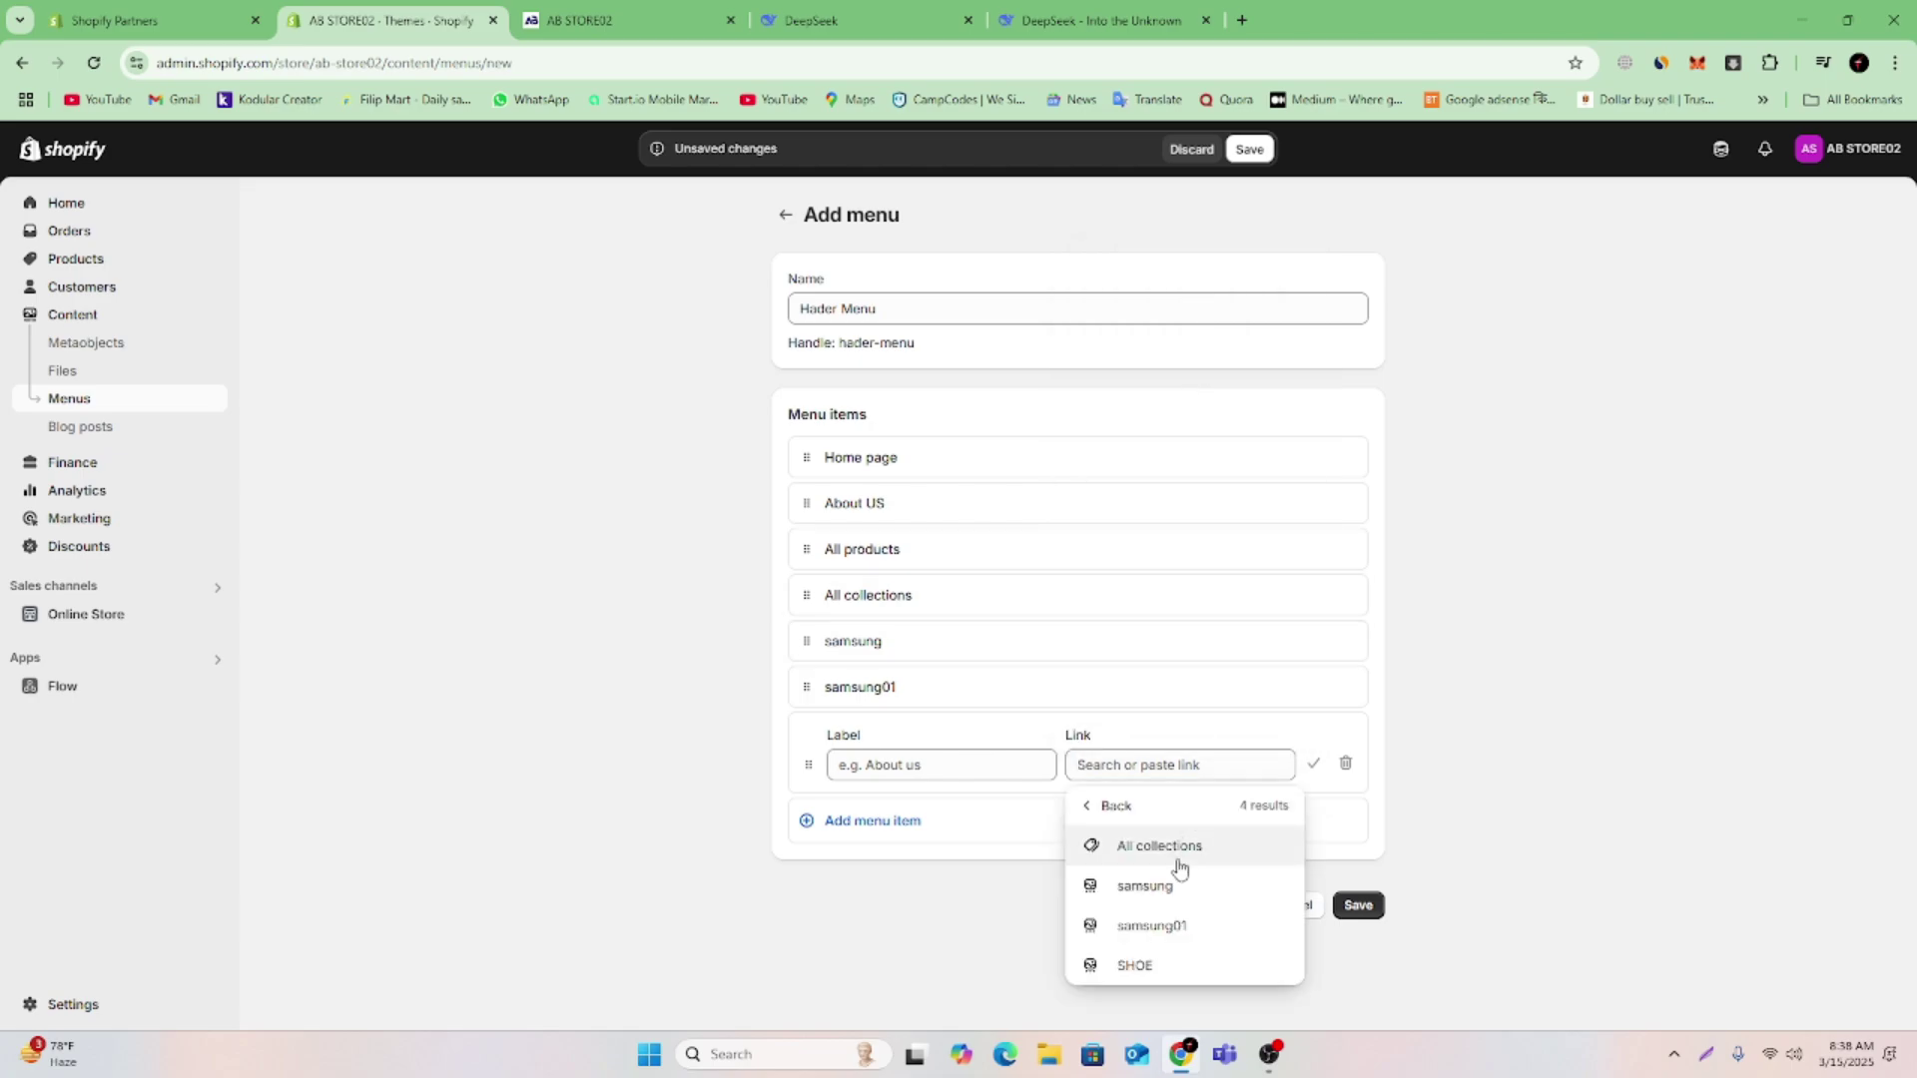
pyautogui.click(1158, 964)
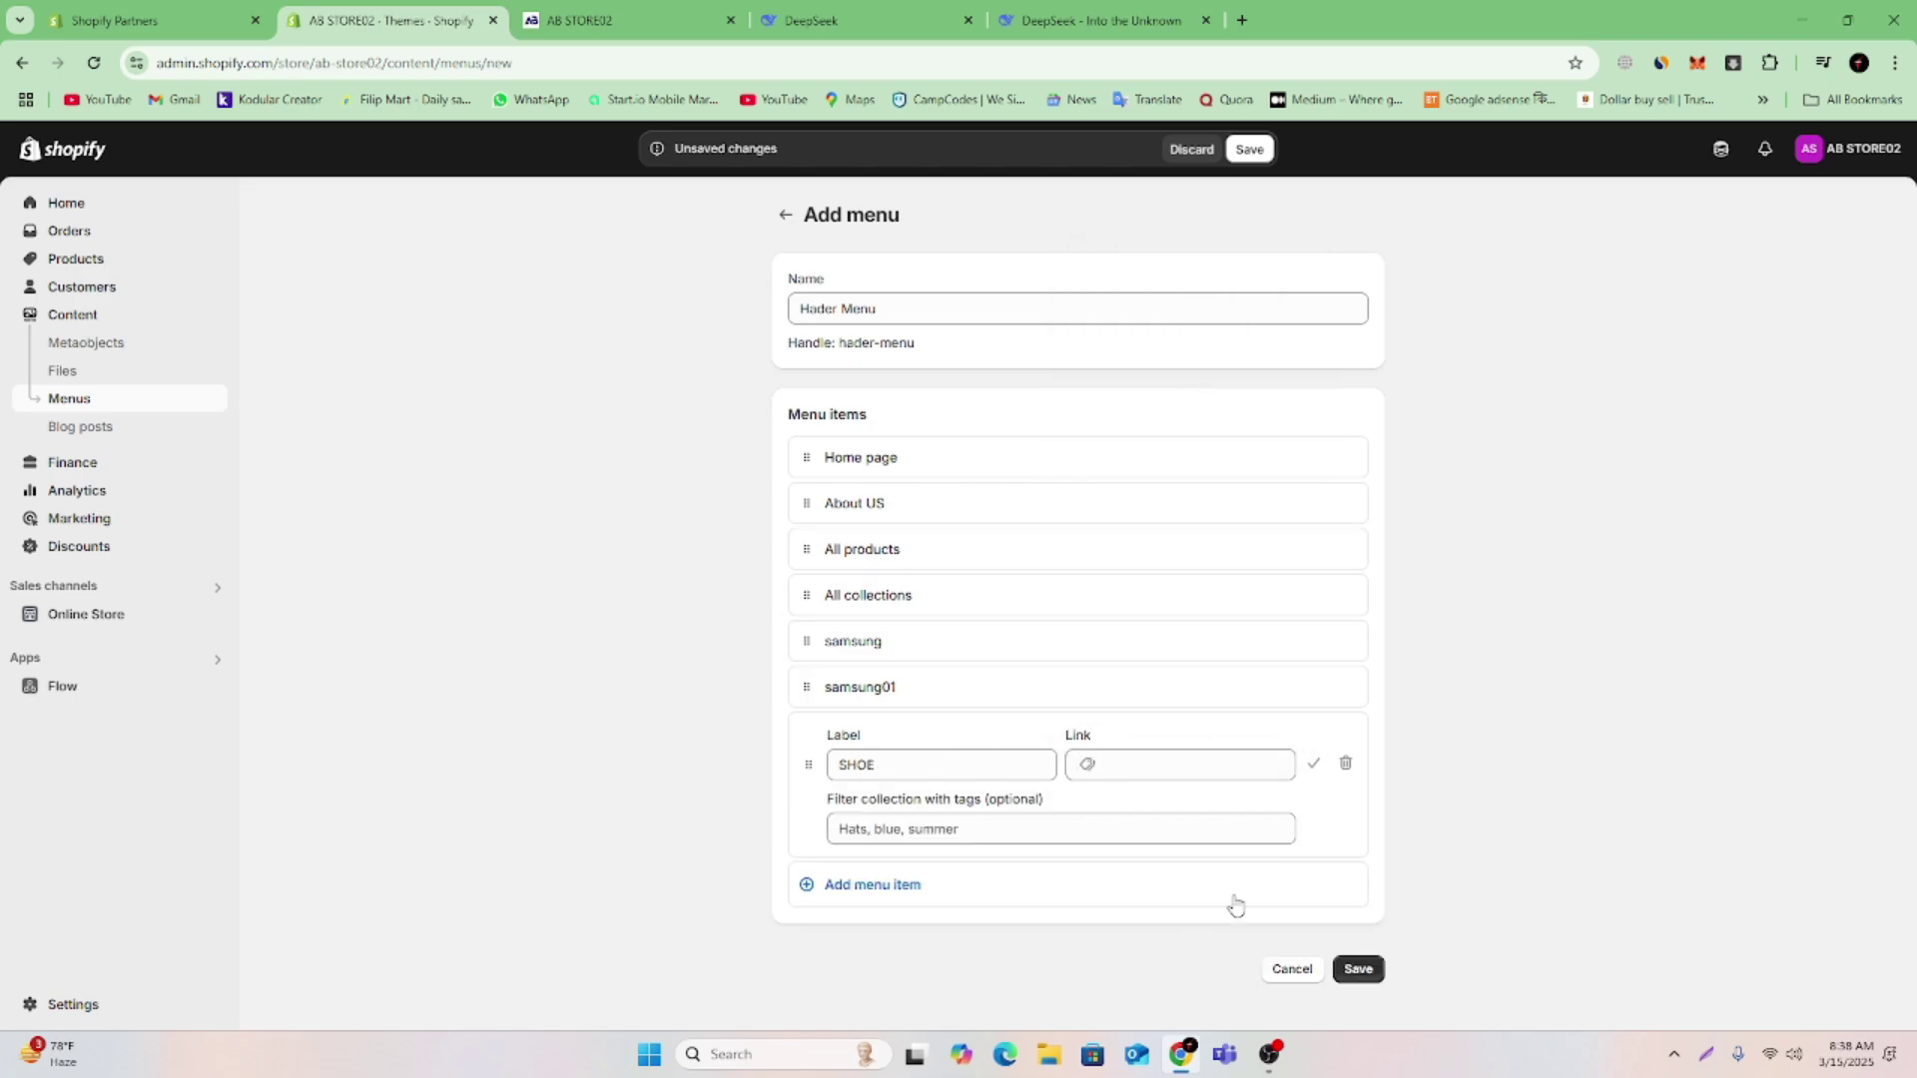
pyautogui.click(1313, 765)
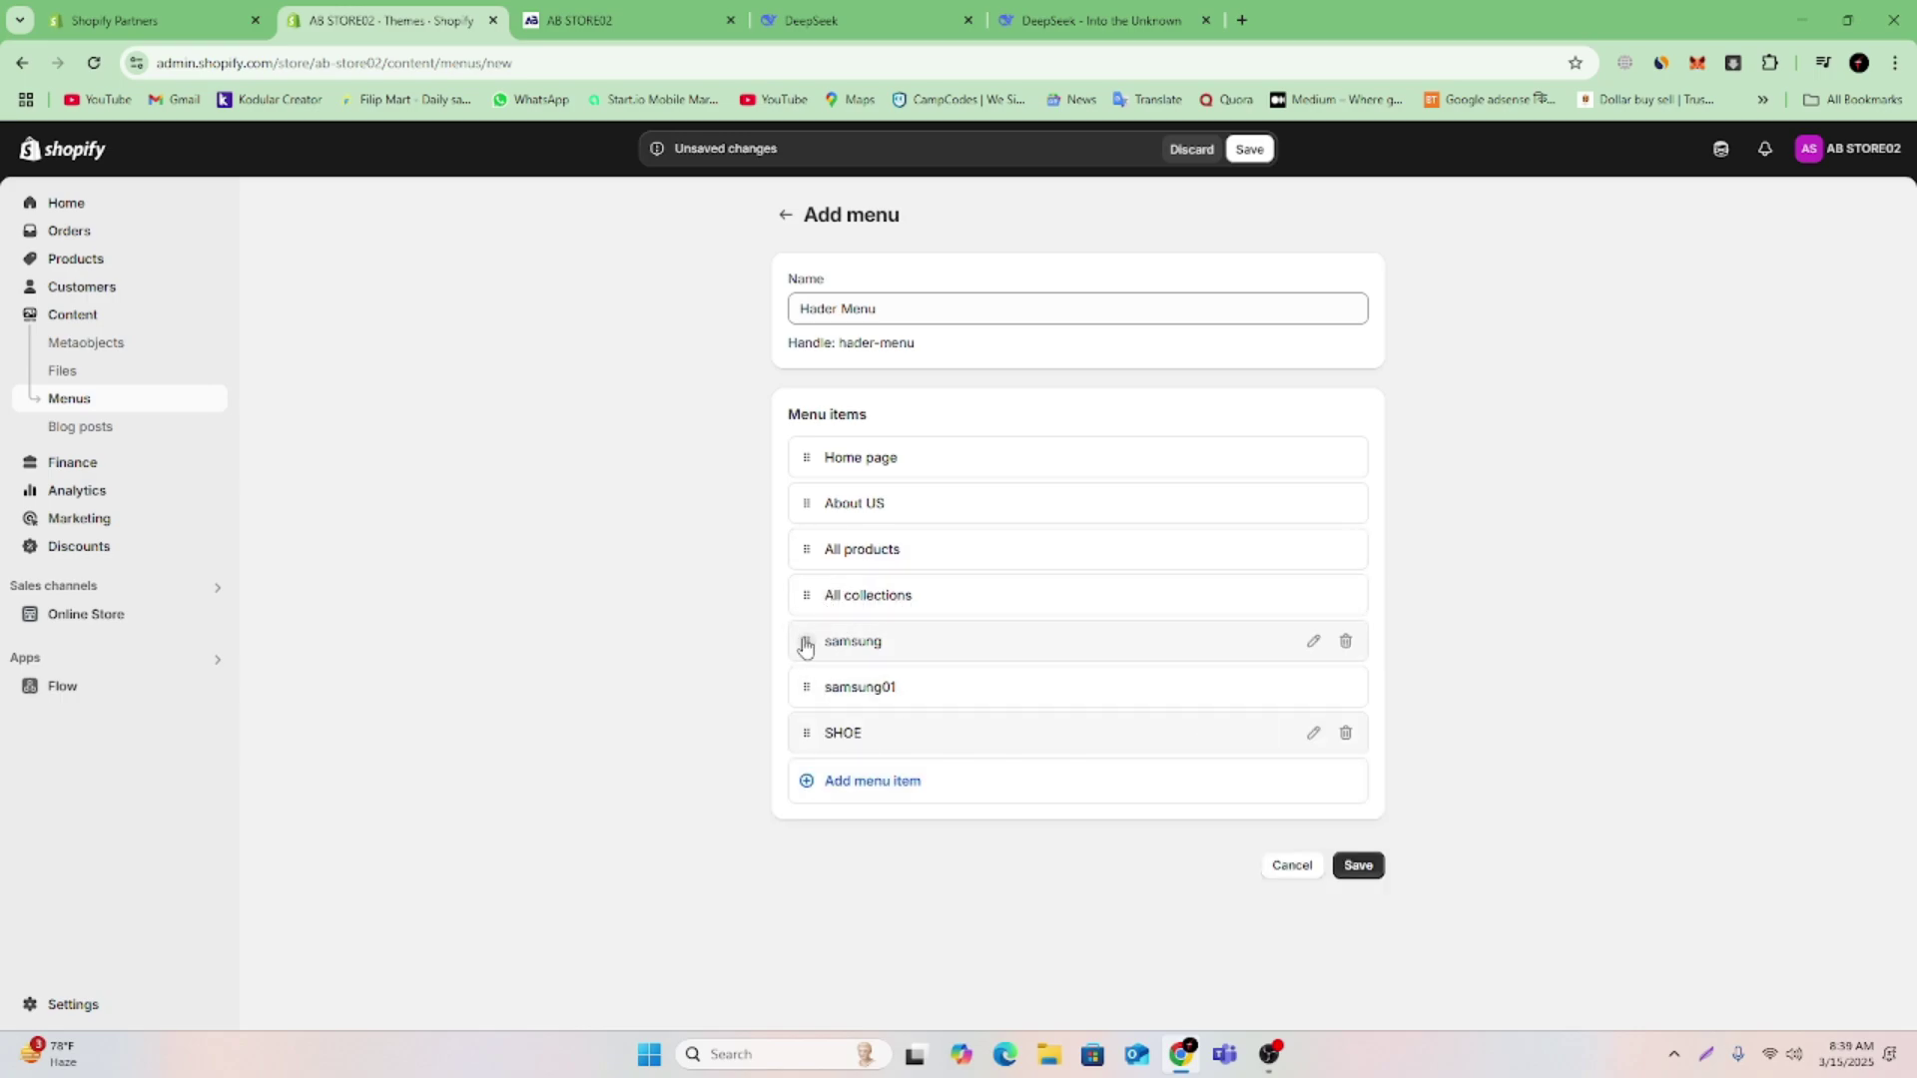
pyautogui.moveTo(806, 647); pyautogui.dragTo(997, 661)
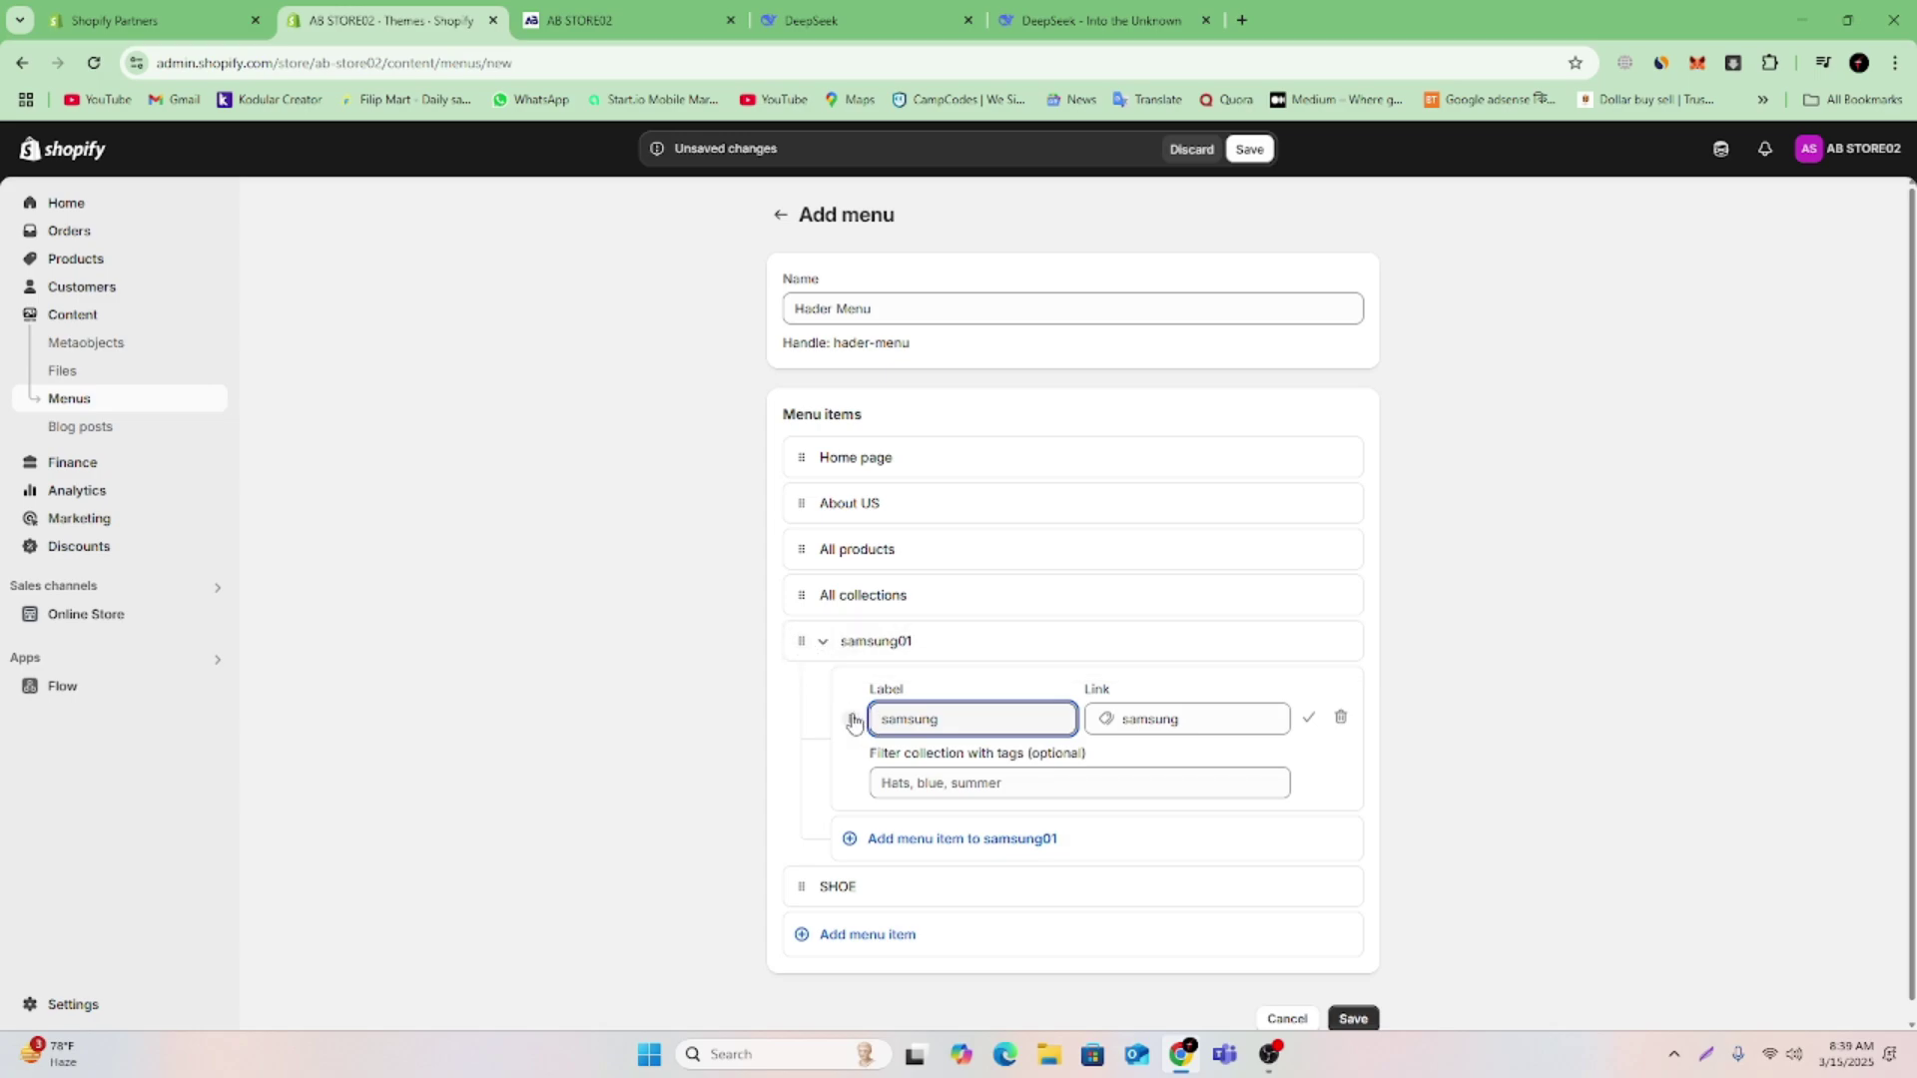
pyautogui.moveTo(853, 721); pyautogui.dragTo(904, 669)
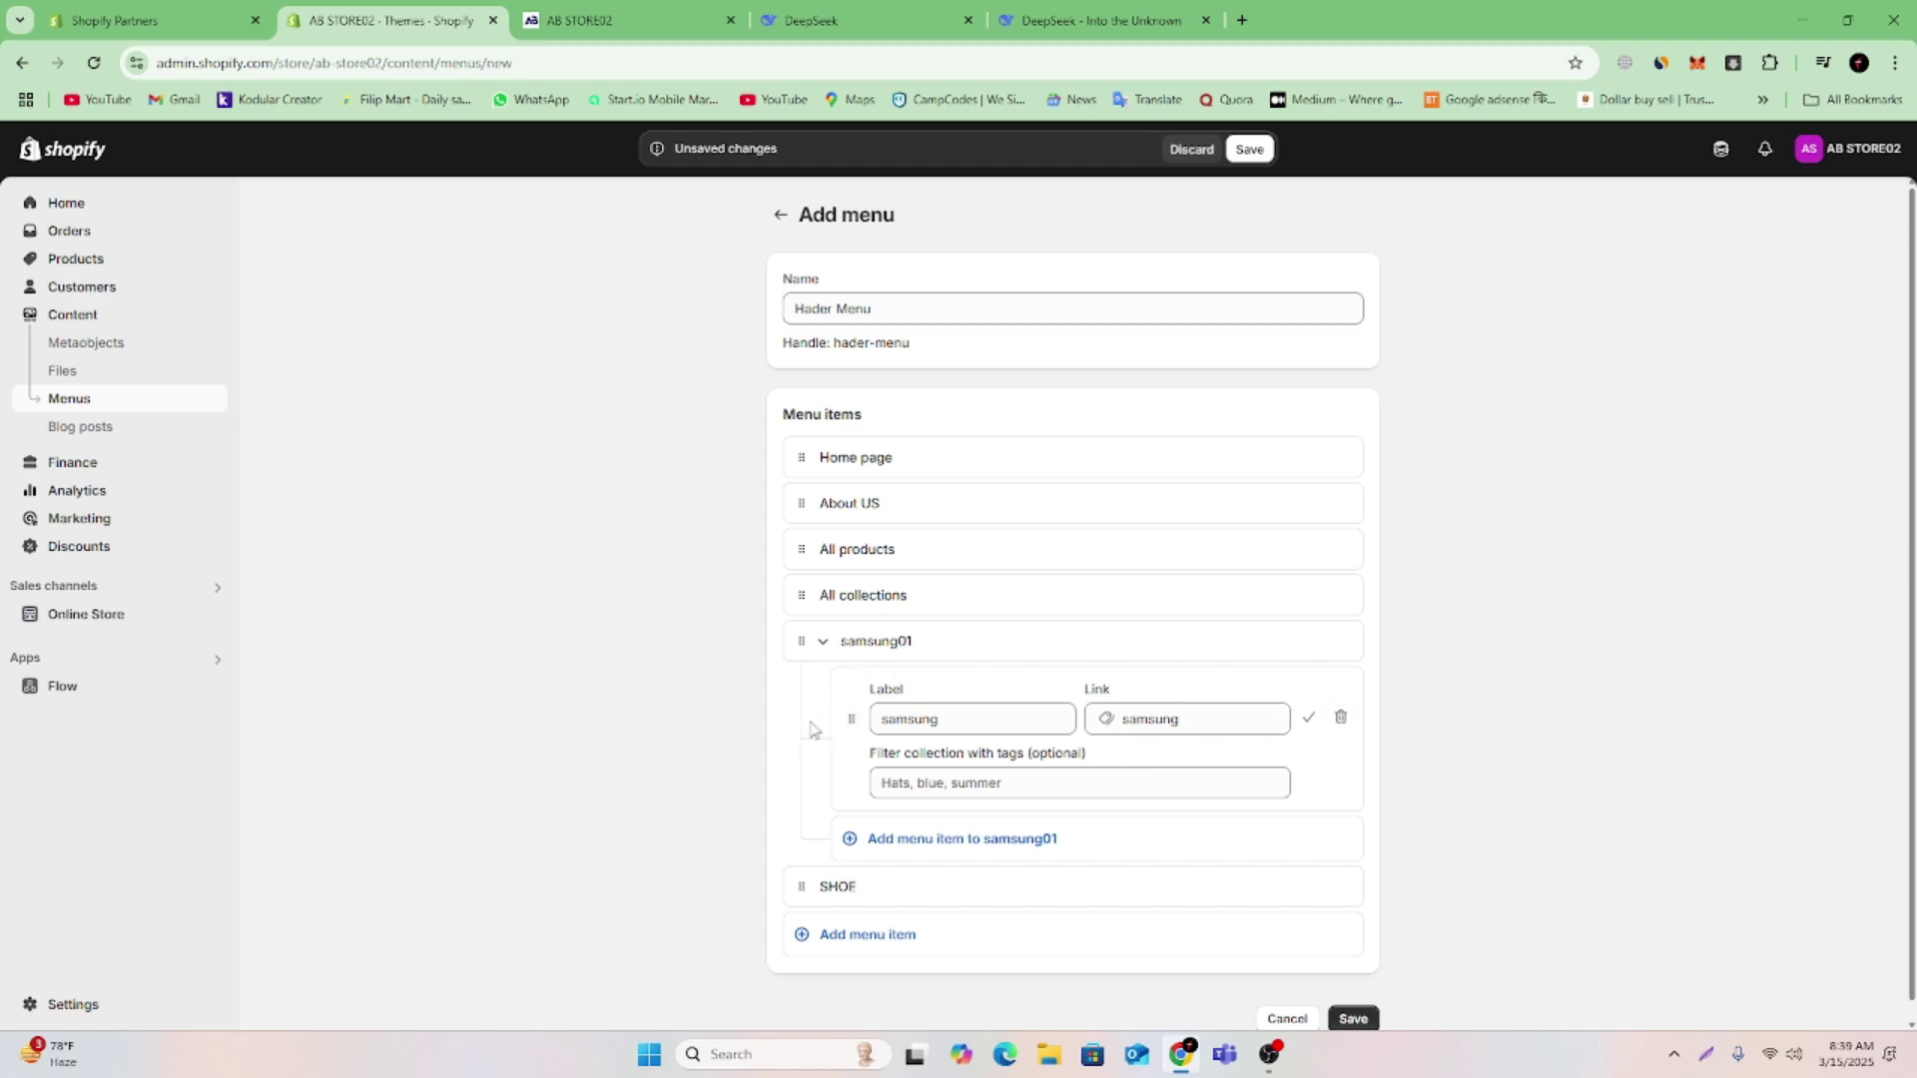
pyautogui.moveTo(852, 729); pyautogui.dragTo(715, 672)
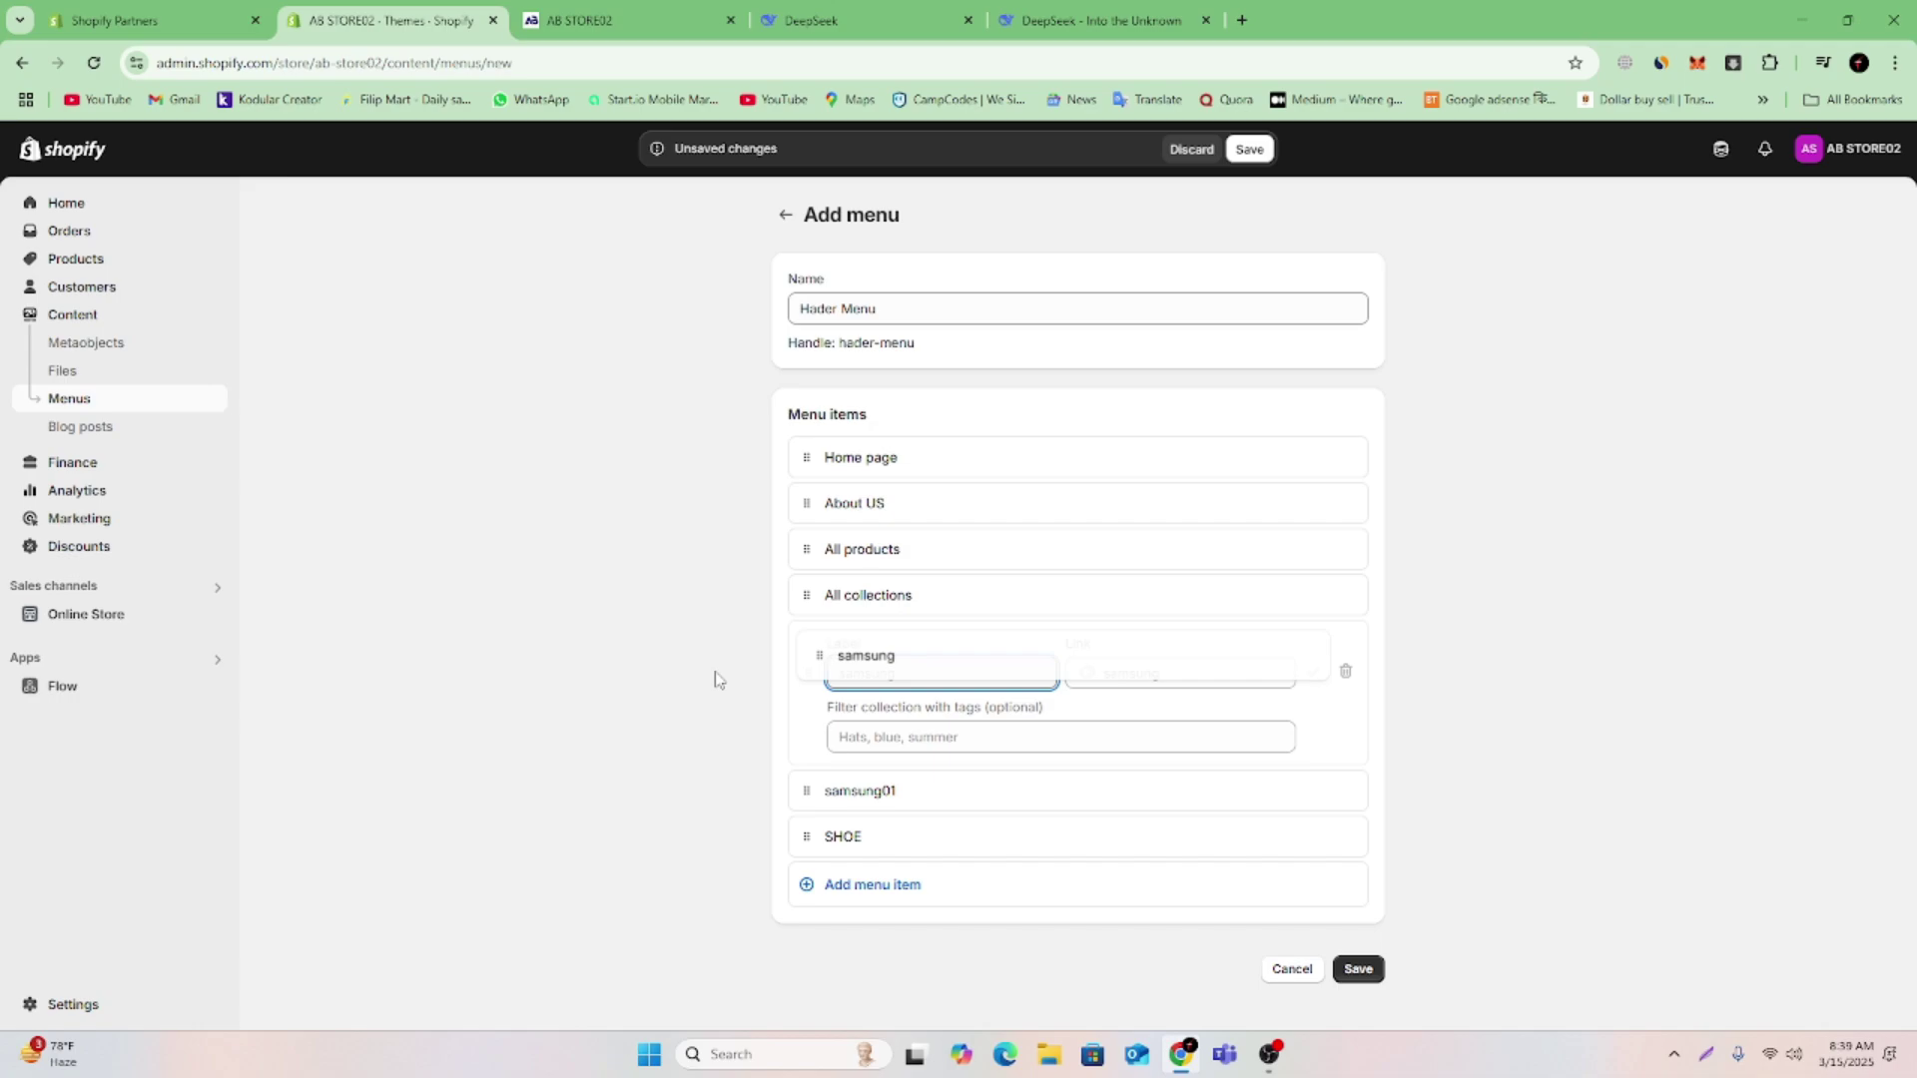
pyautogui.click(1313, 671)
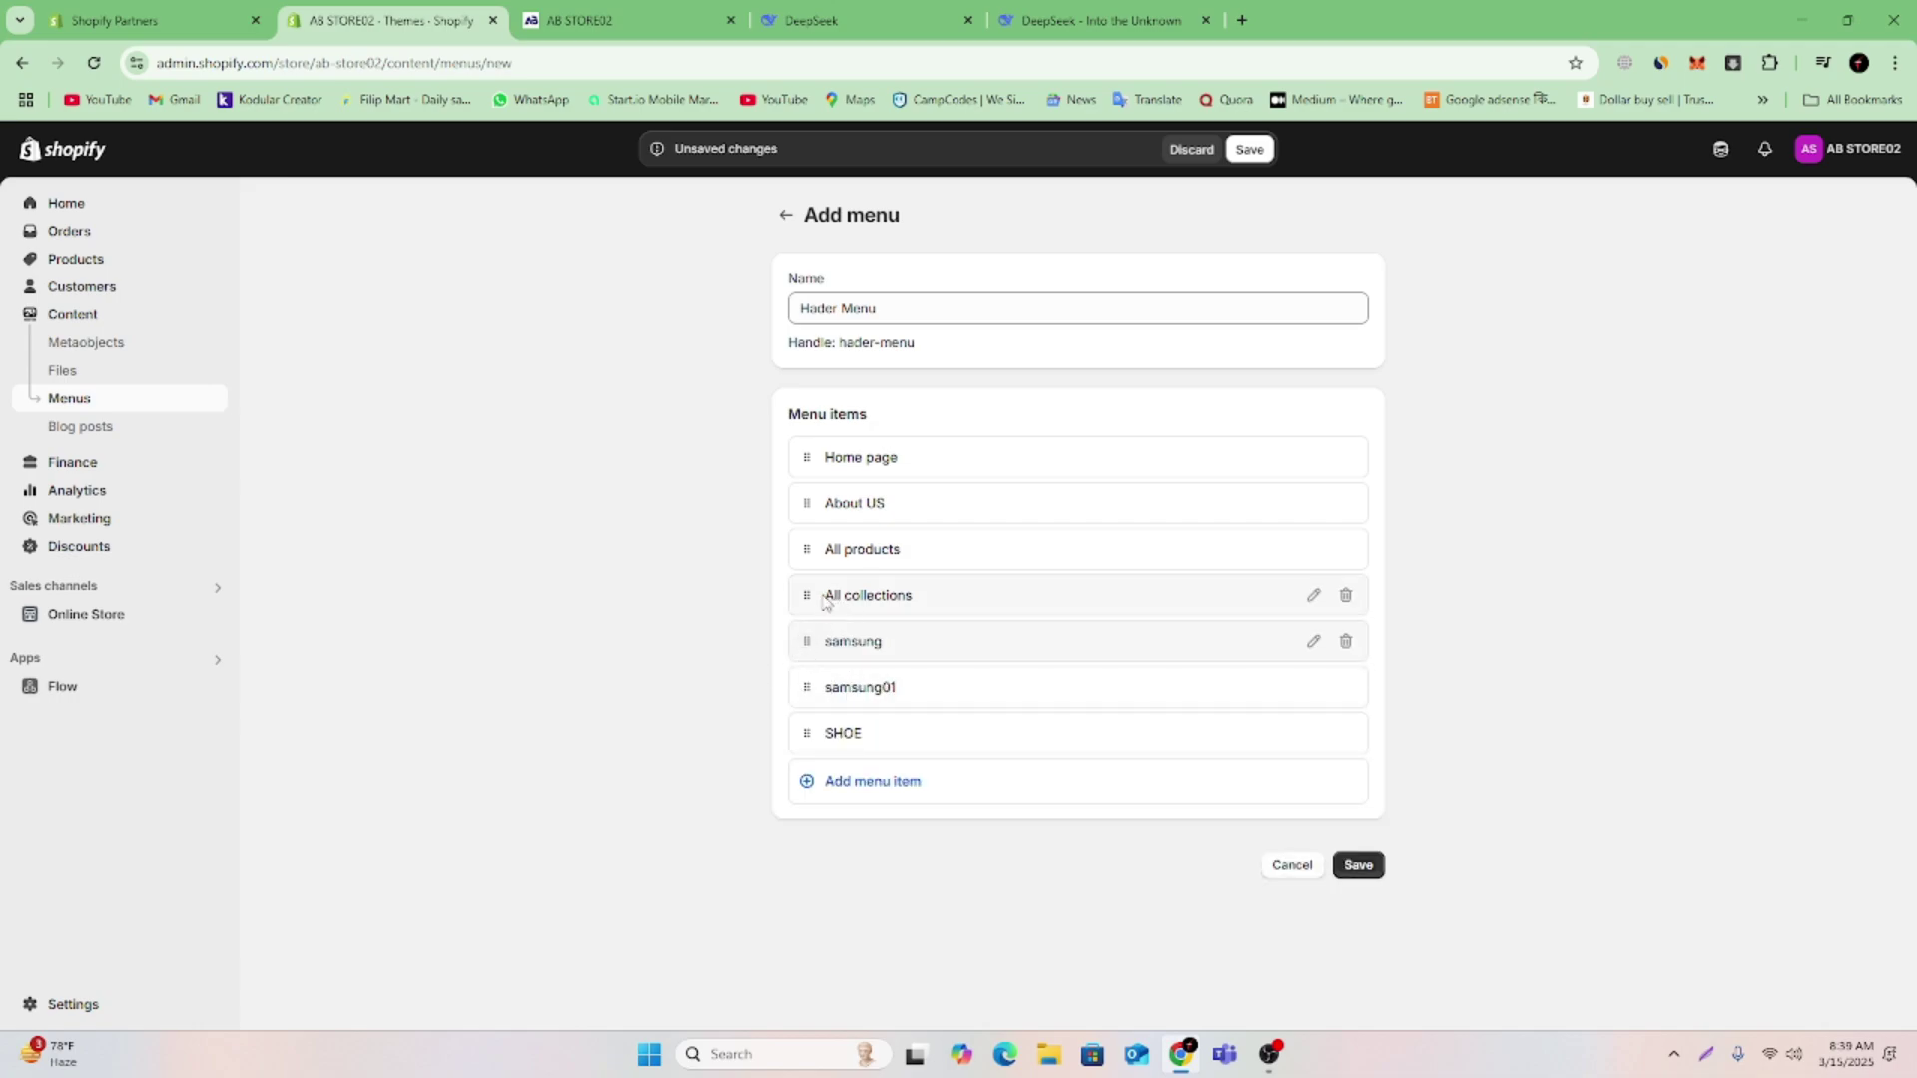
# Nest samsung, samsung01 and SHOE under All collections, ordered SHOE, samsung01, samsung, and confirm each sub-item
pyautogui.moveTo(805, 648); pyautogui.dragTo(933, 633)
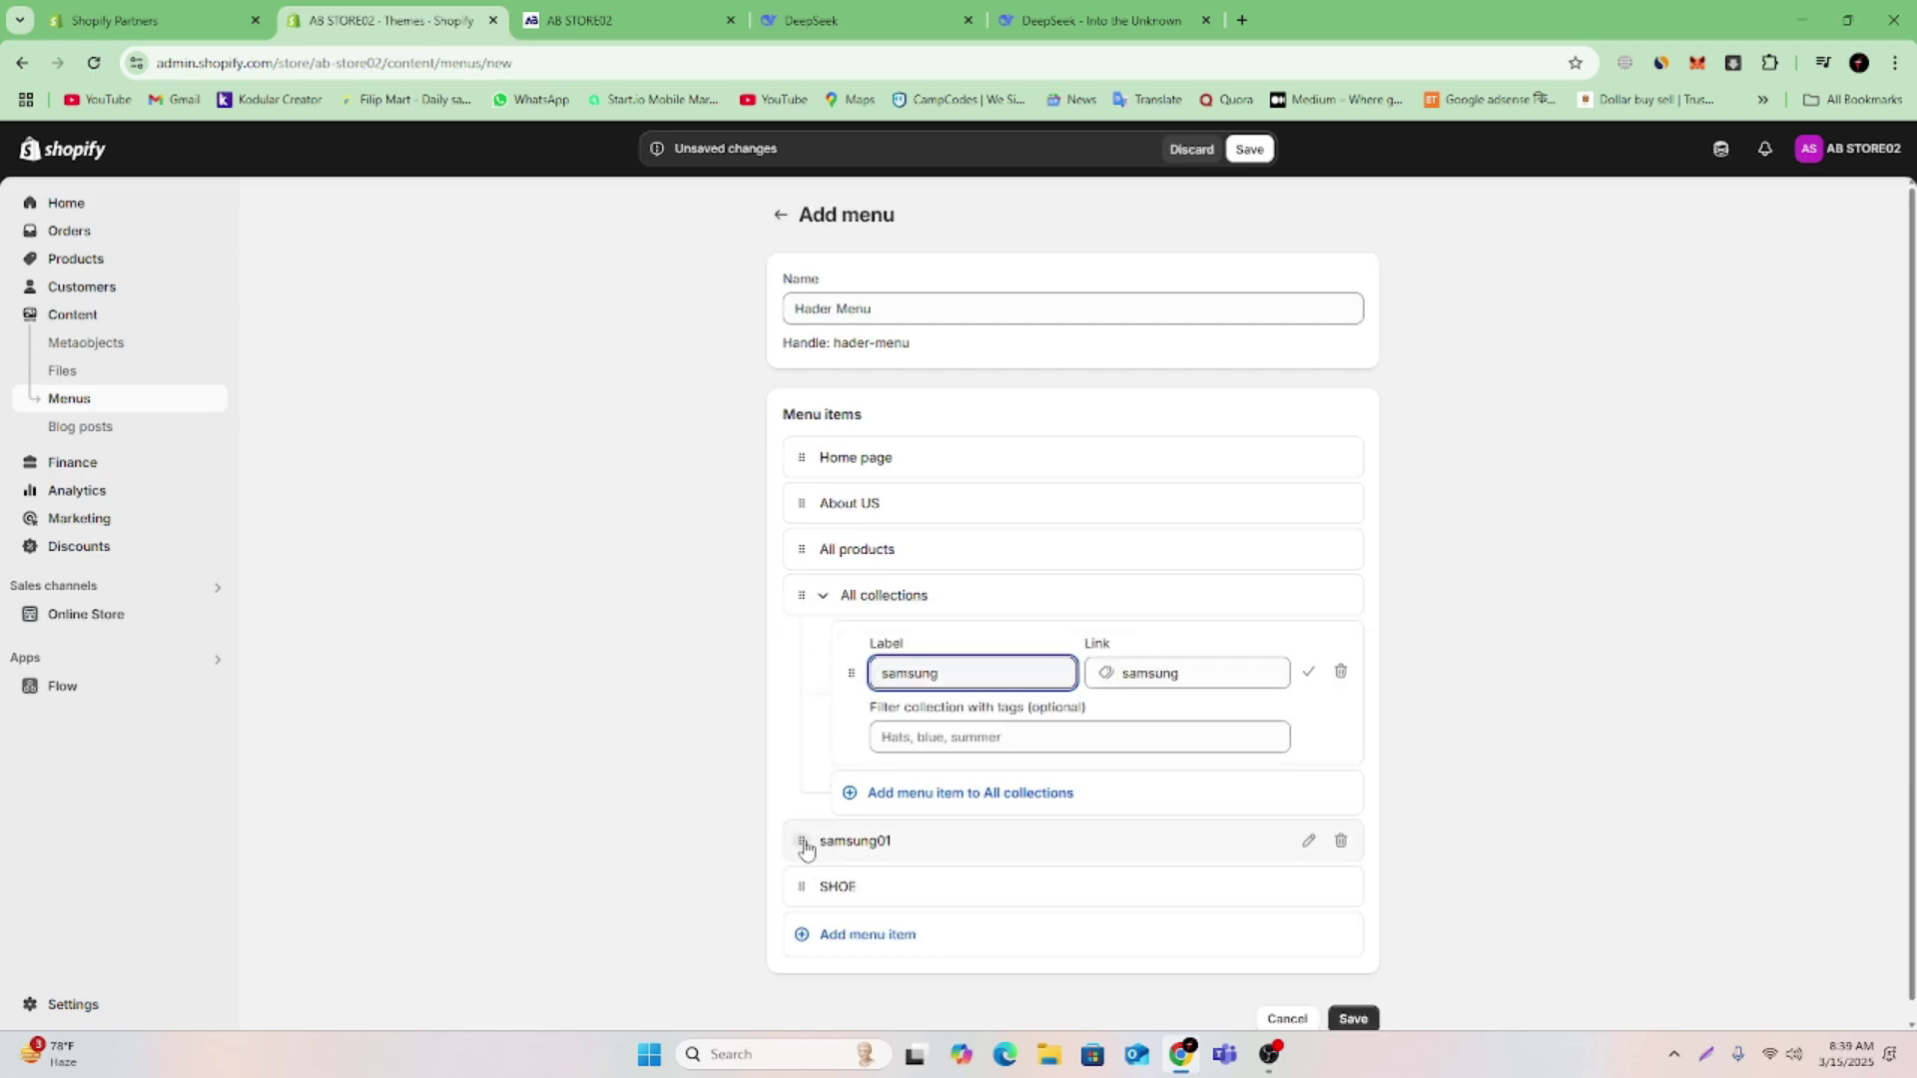
pyautogui.moveTo(801, 841); pyautogui.dragTo(1017, 684)
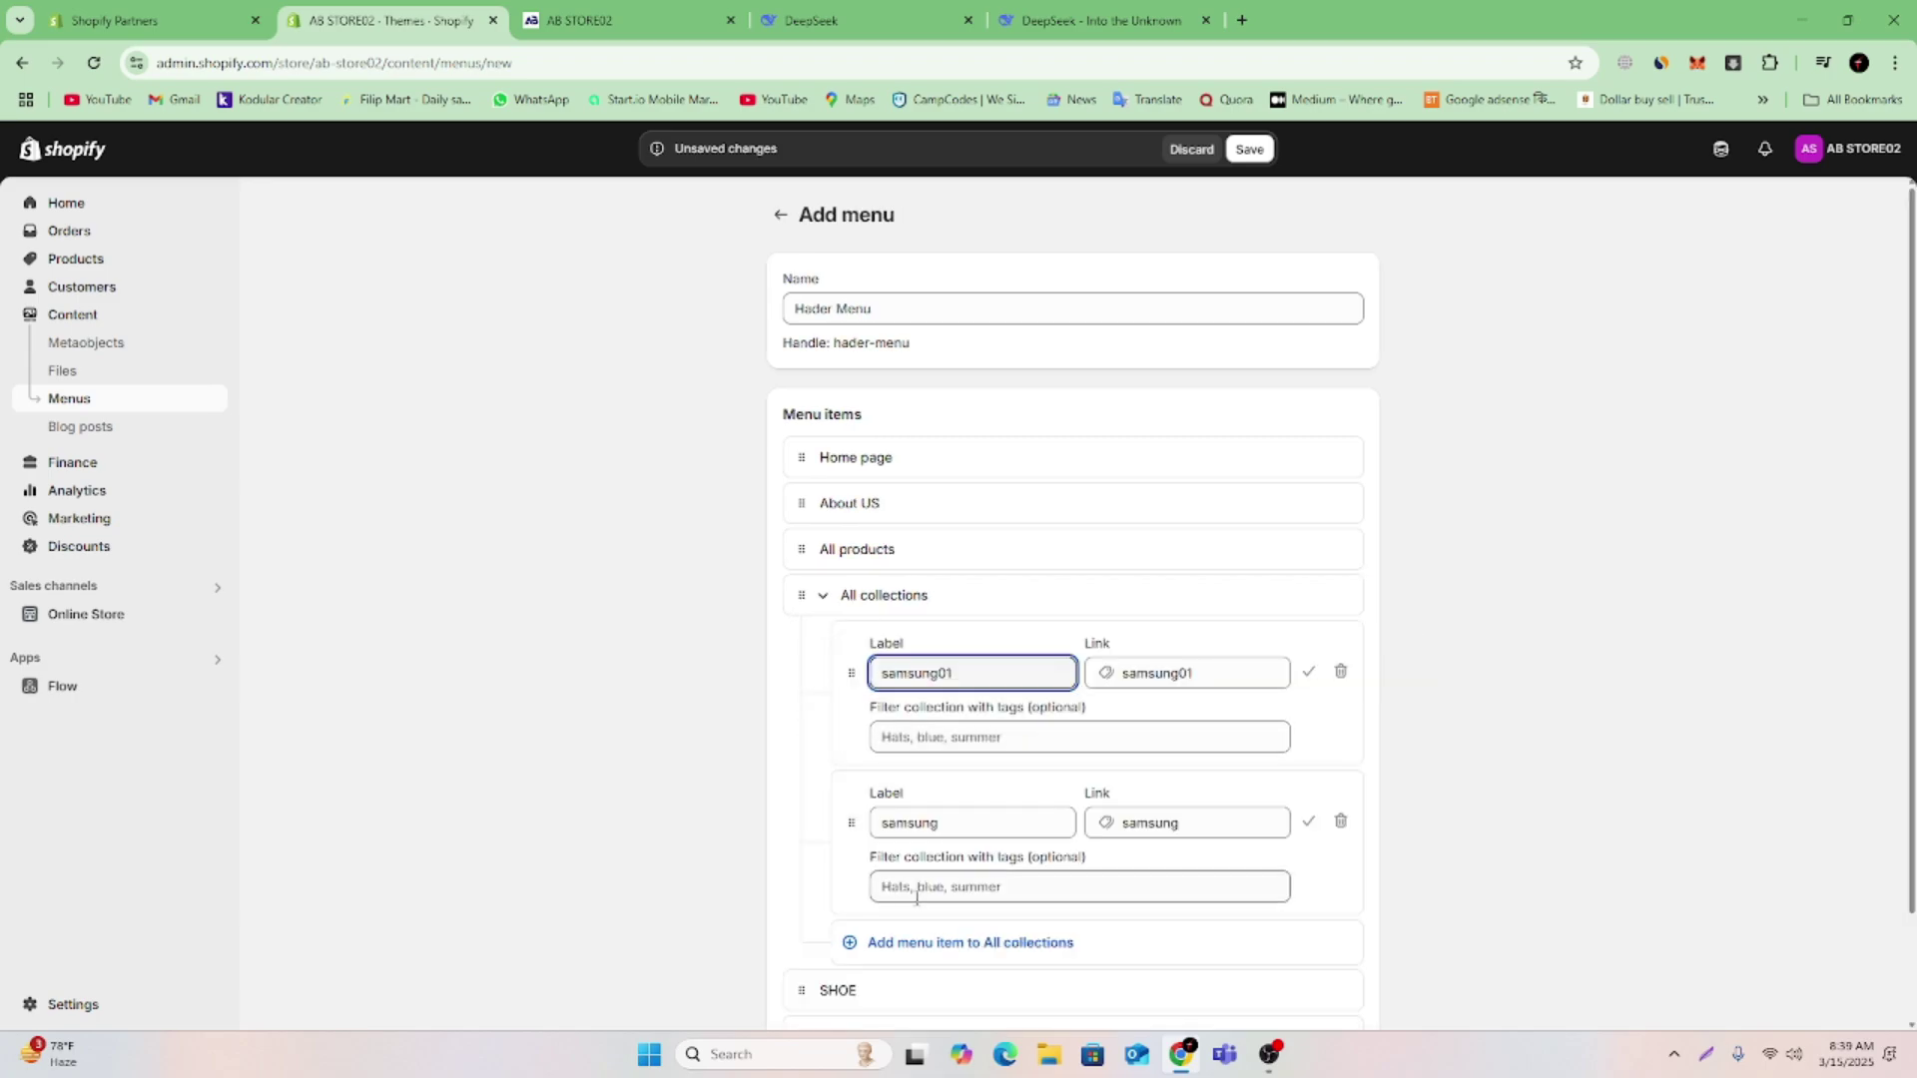
pyautogui.scroll(-1, 856, 912)
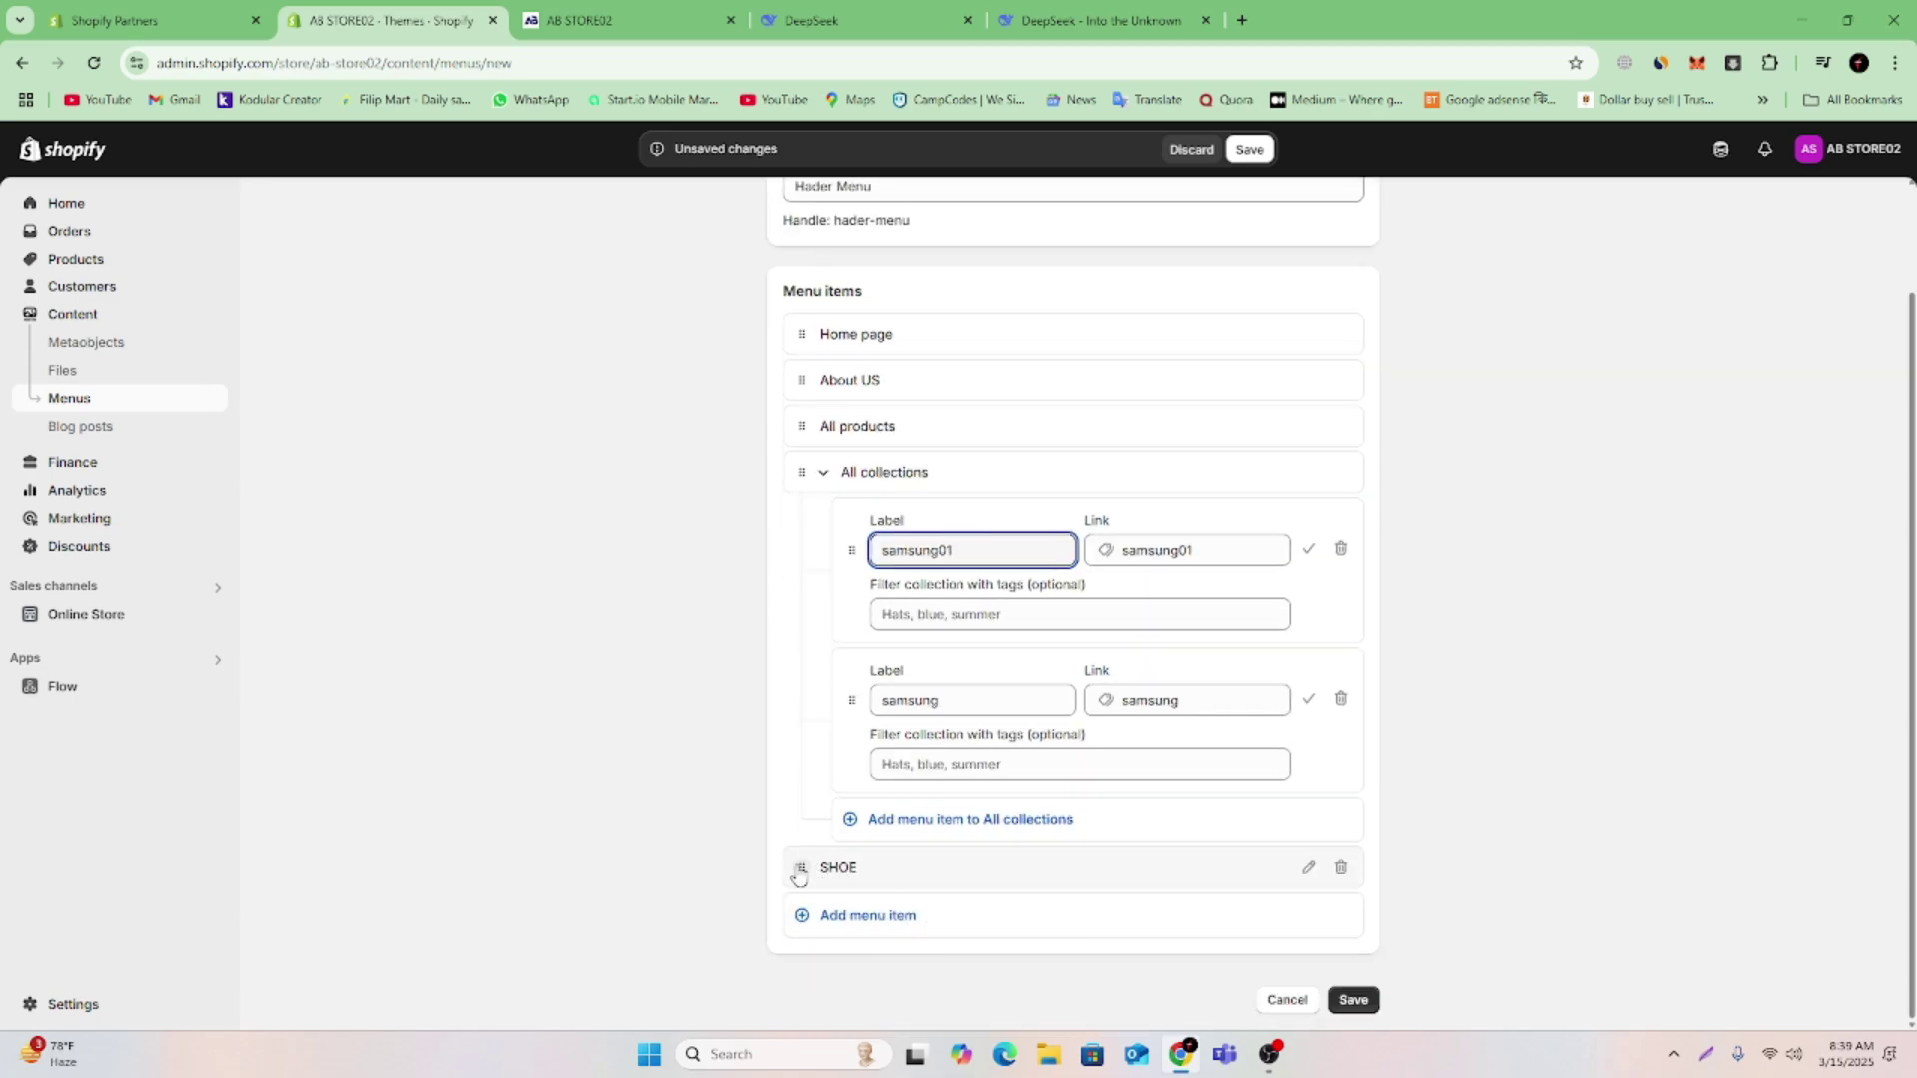
pyautogui.moveTo(799, 867); pyautogui.dragTo(899, 560)
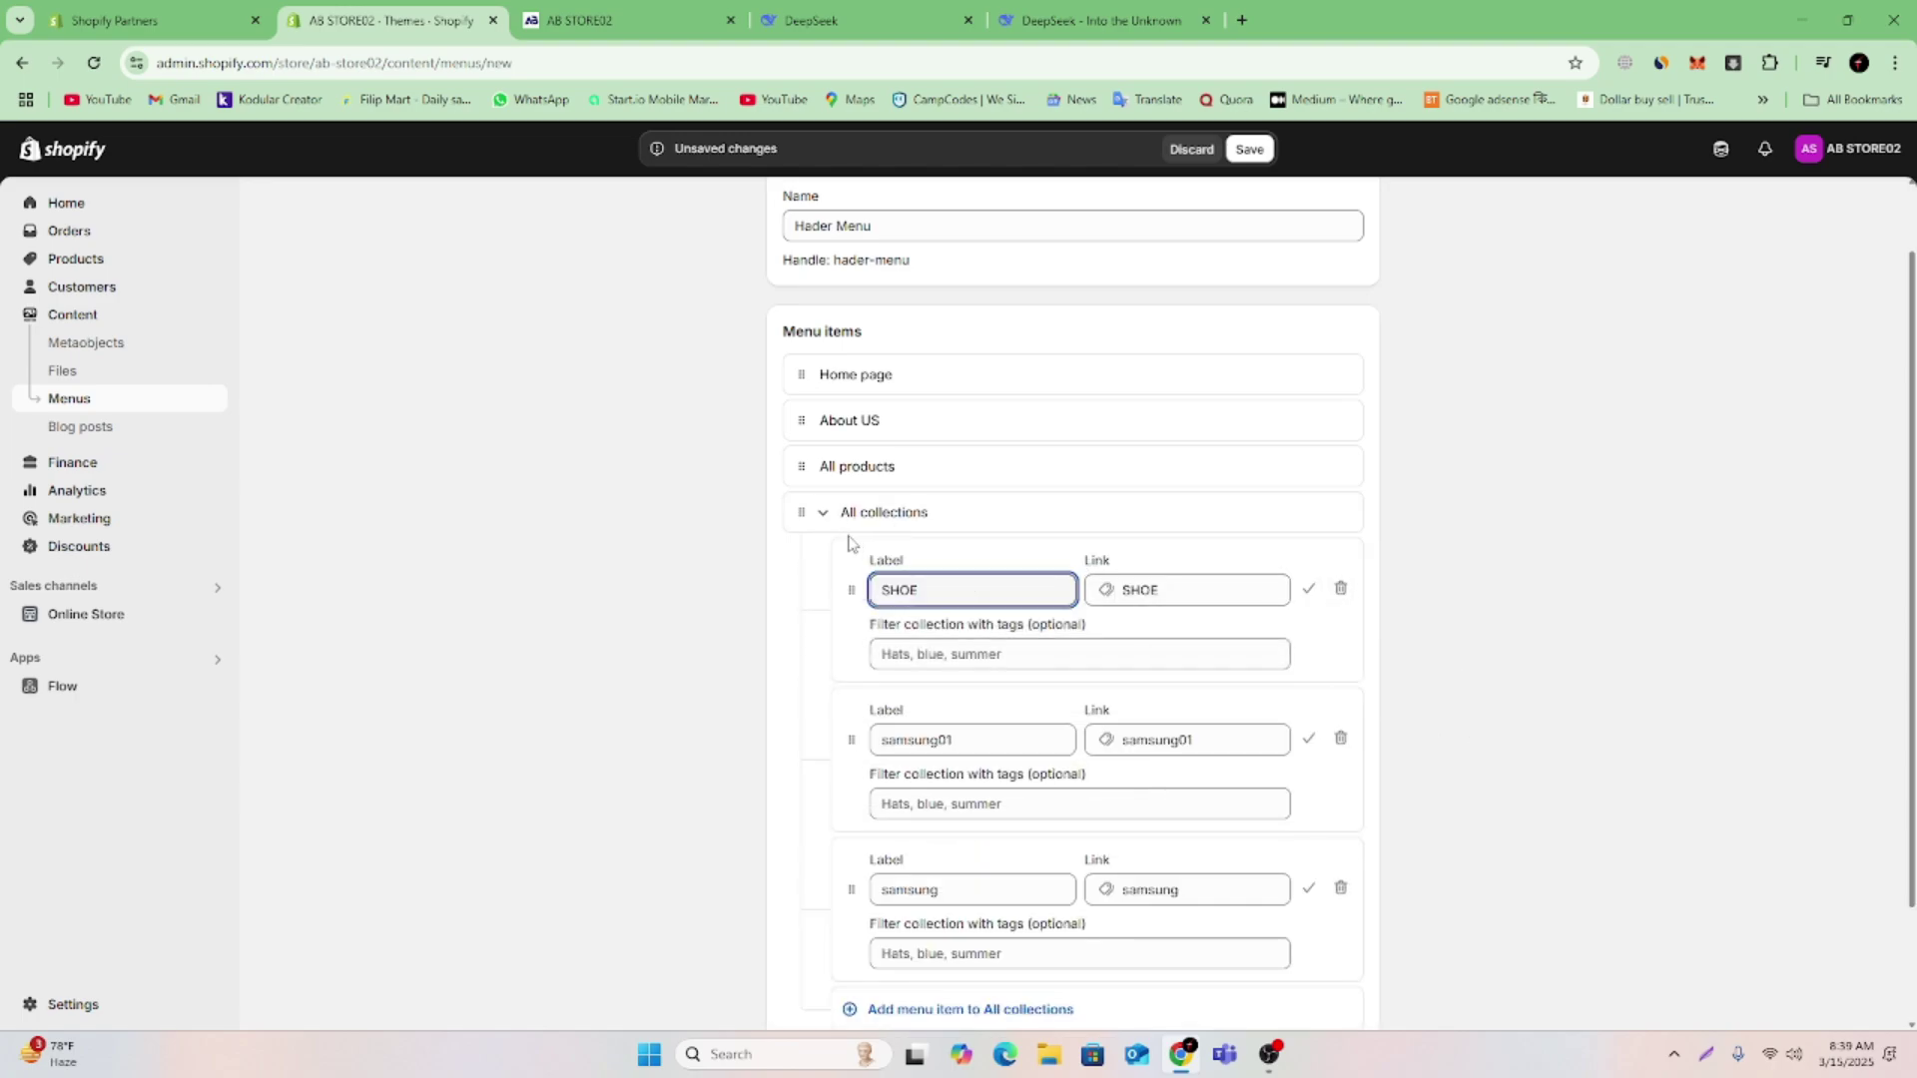
pyautogui.click(1309, 591)
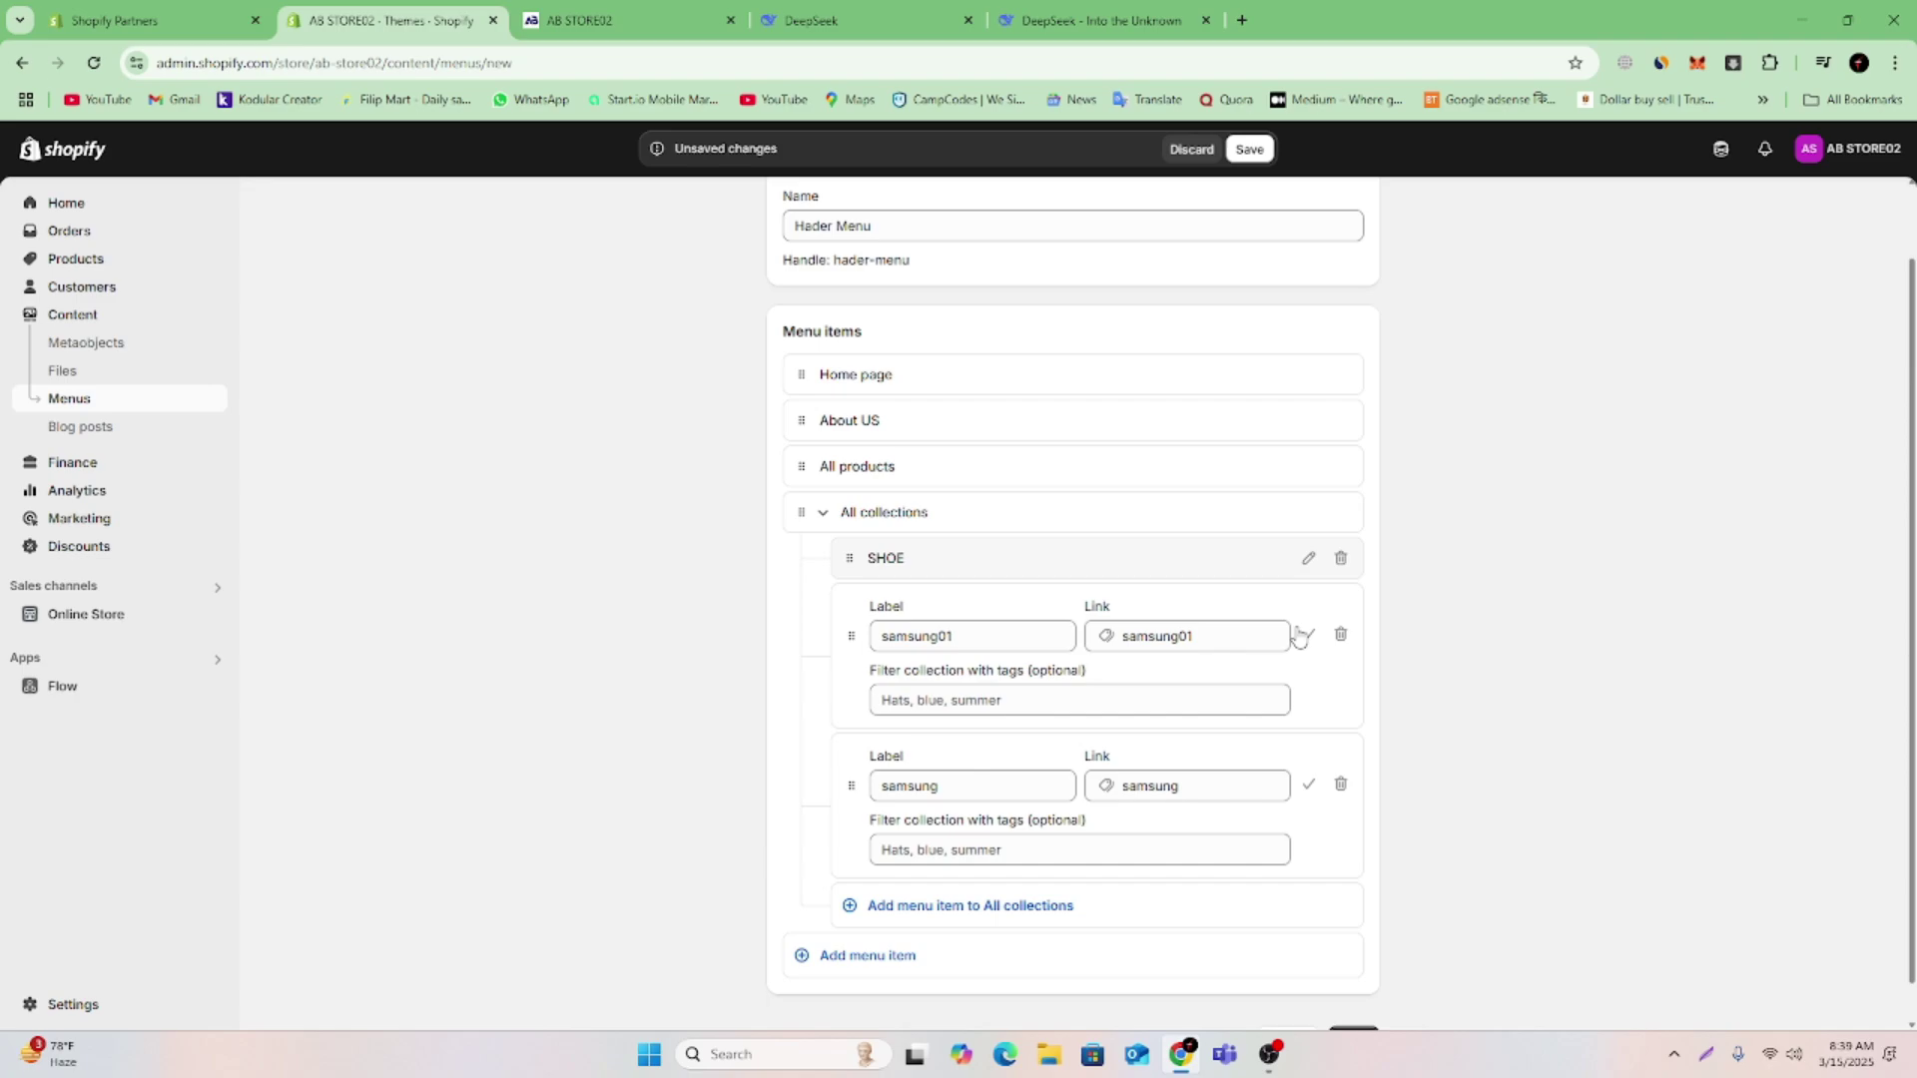
pyautogui.click(1307, 635)
pyautogui.click(1309, 746)
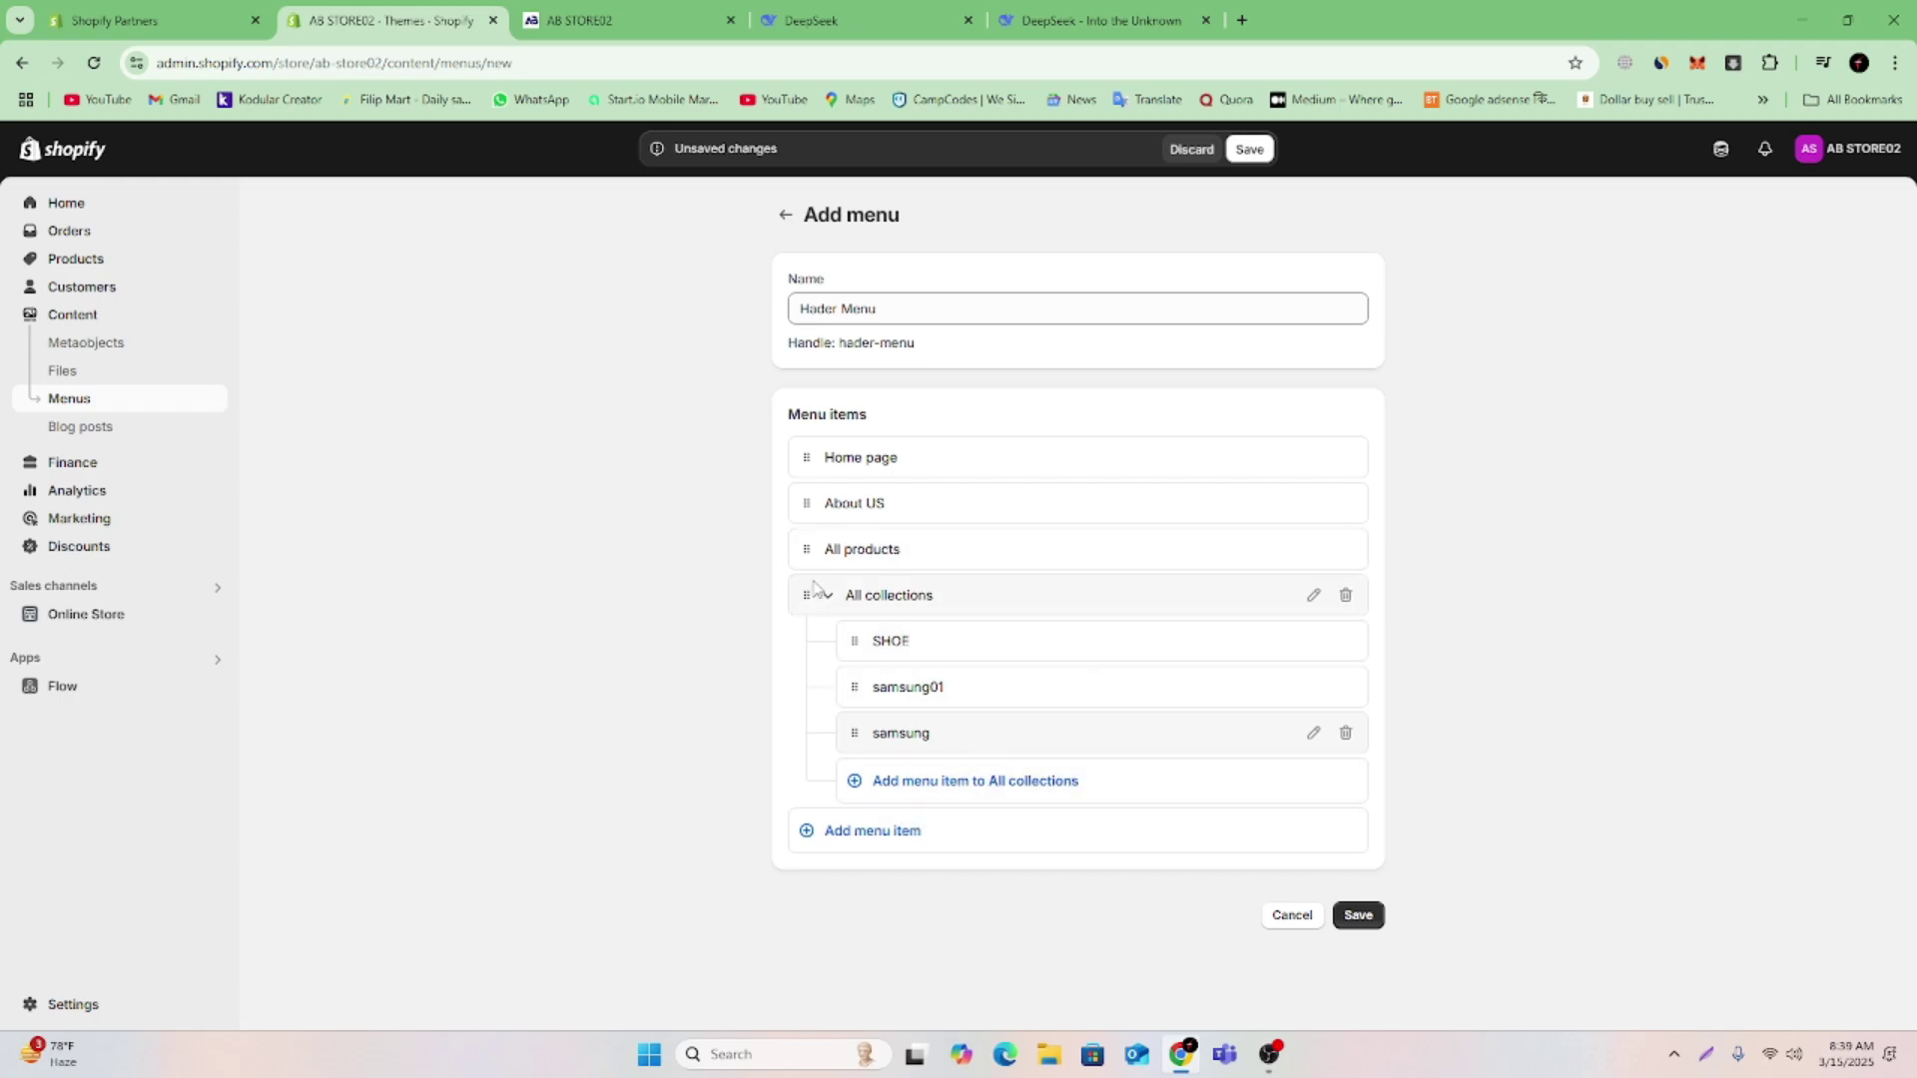
# Nest the All collections group under Home page and move All products above About US
pyautogui.moveTo(808, 601); pyautogui.dragTo(853, 554)
pyautogui.scroll(-3, 1547, 594)
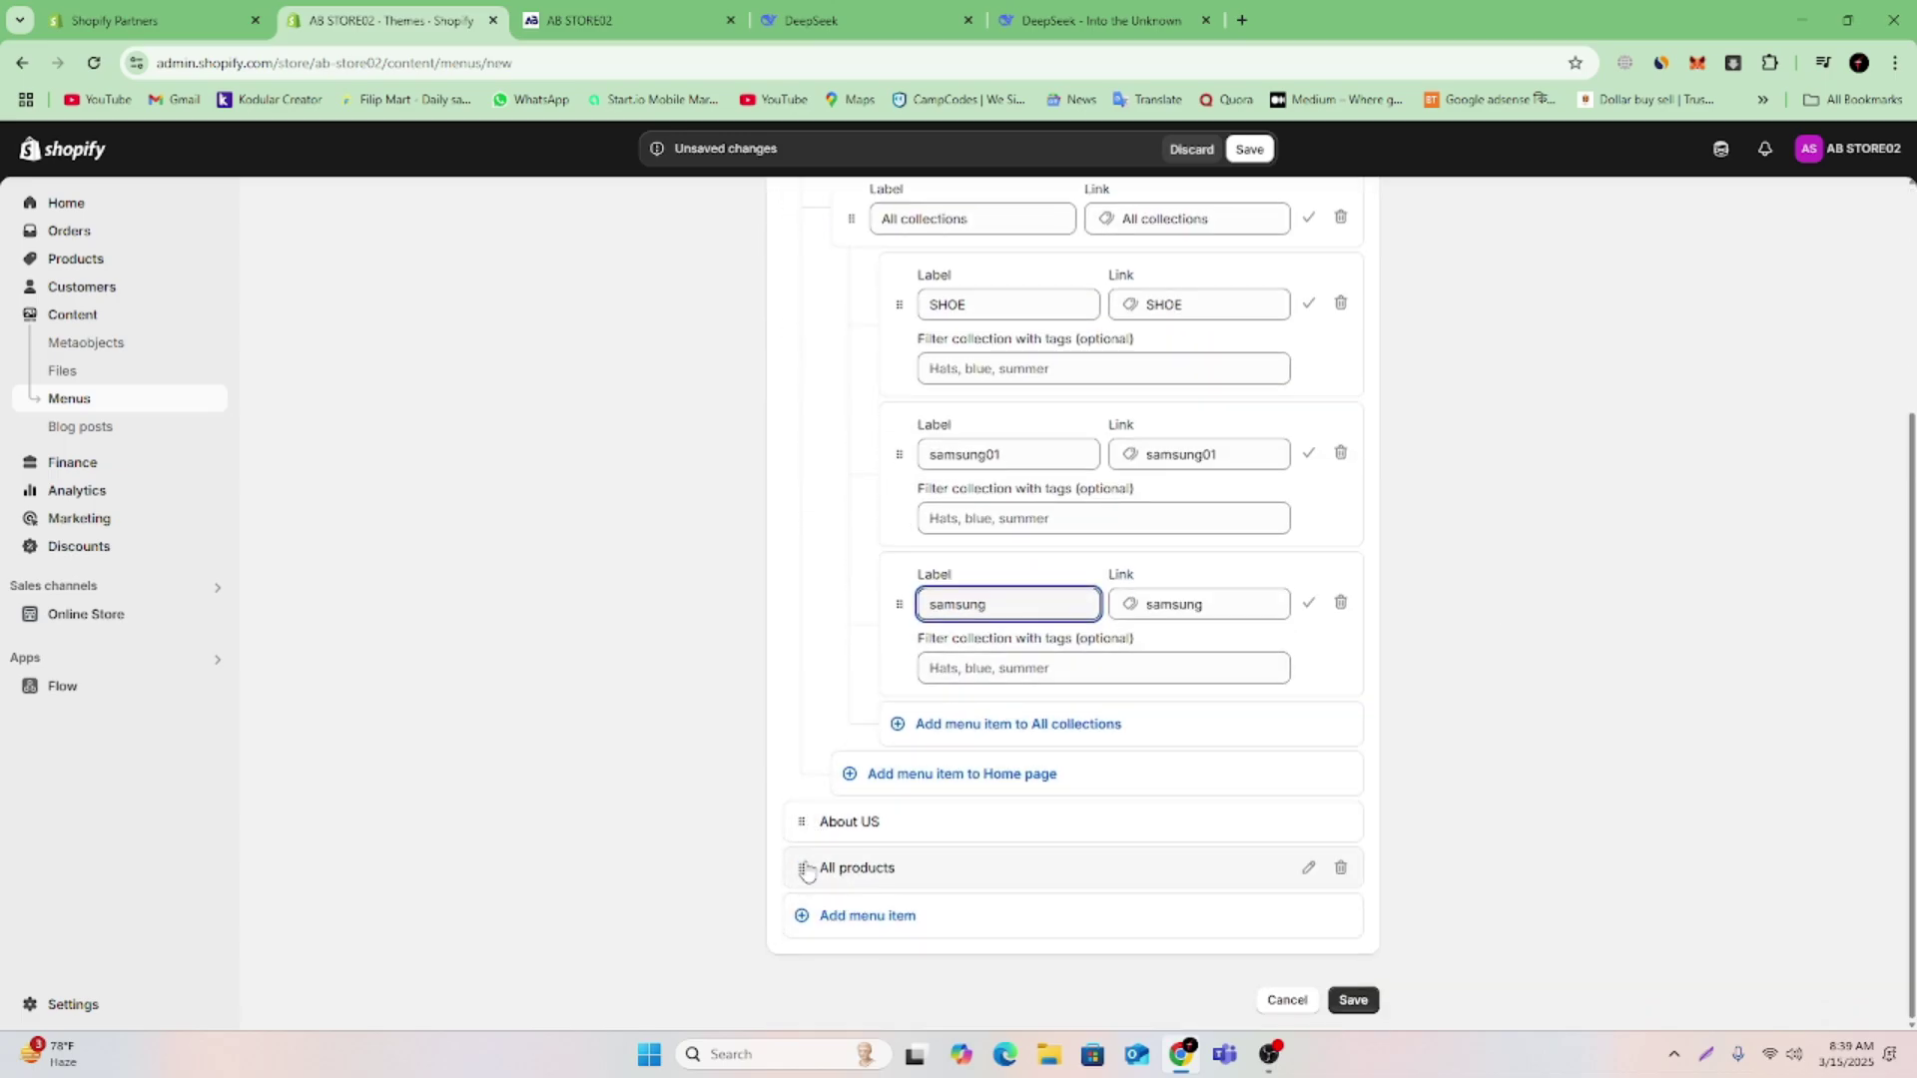
pyautogui.moveTo(802, 876); pyautogui.dragTo(841, 884)
# Add a Contact item linked to the Contact page at the end of the menu, and save the new menu
pyautogui.click(811, 955)
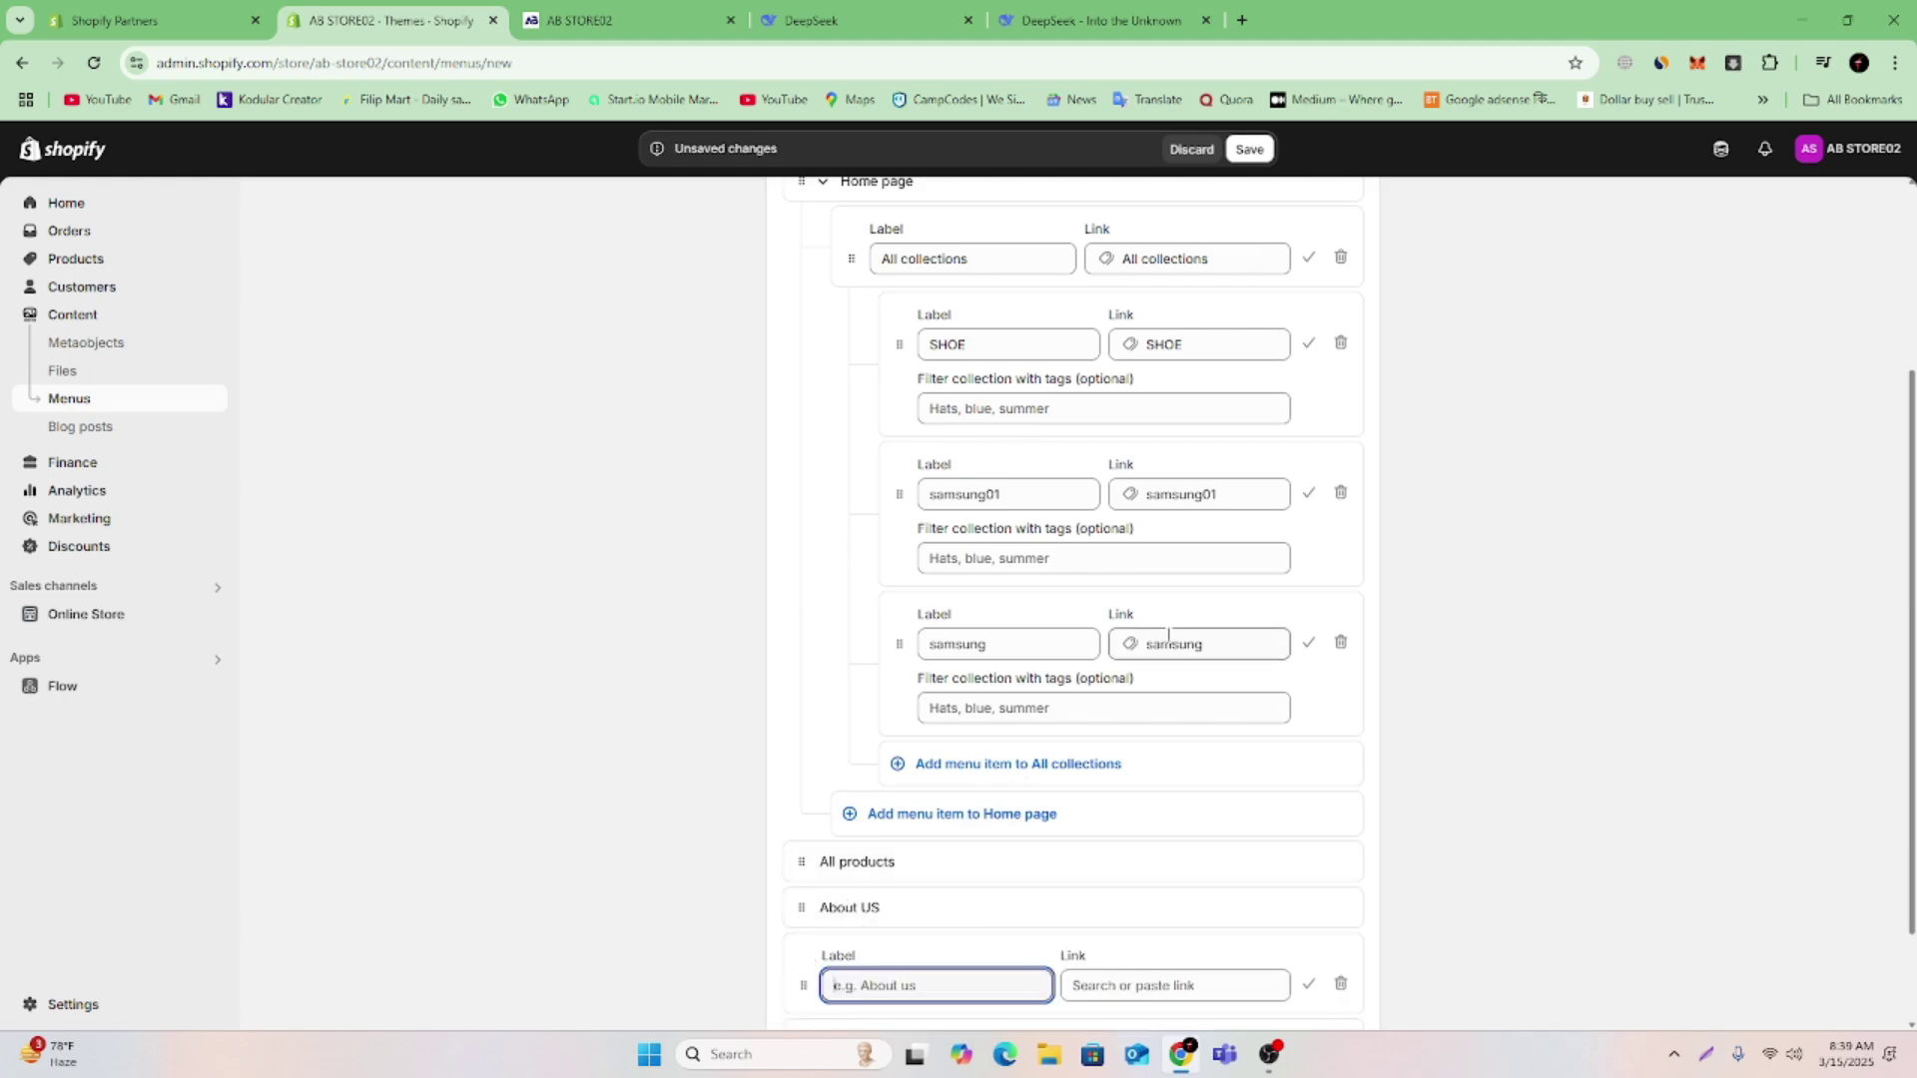
pyautogui.click(1168, 985)
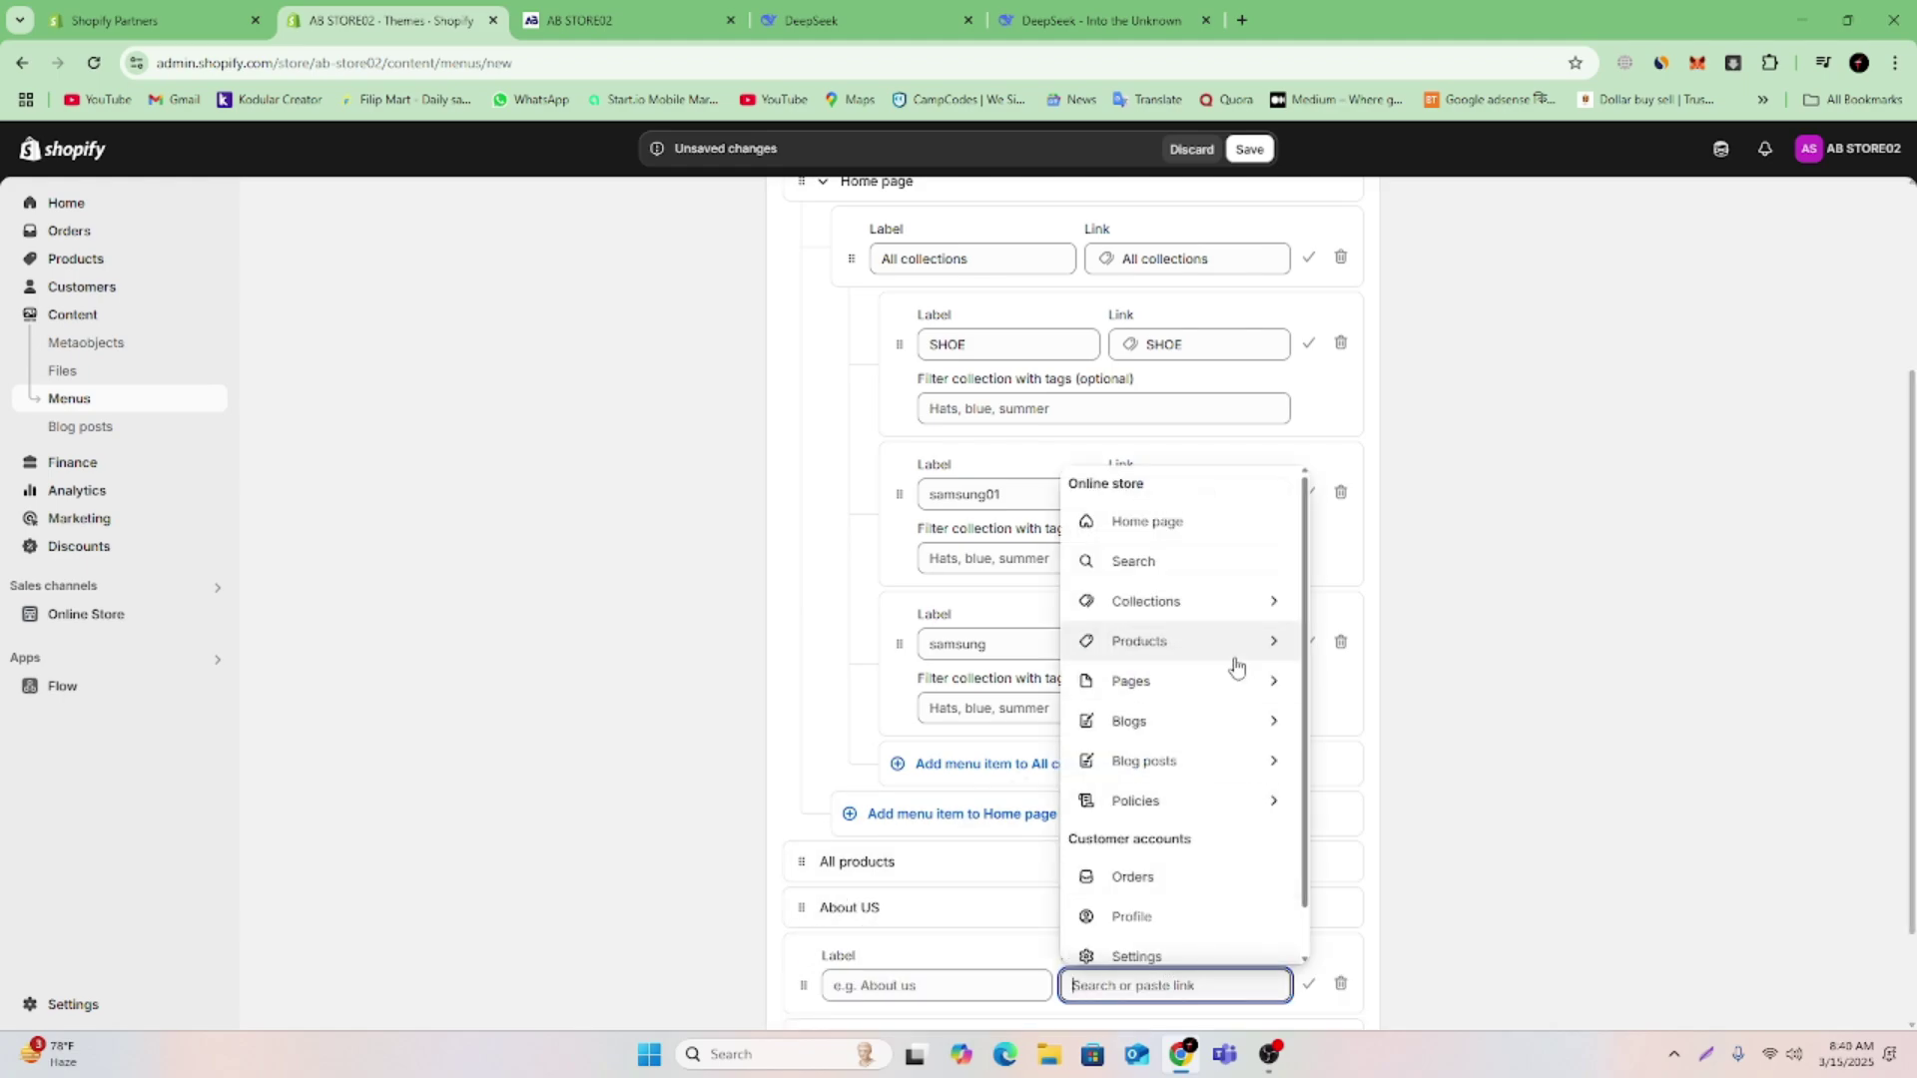
pyautogui.click(1183, 683)
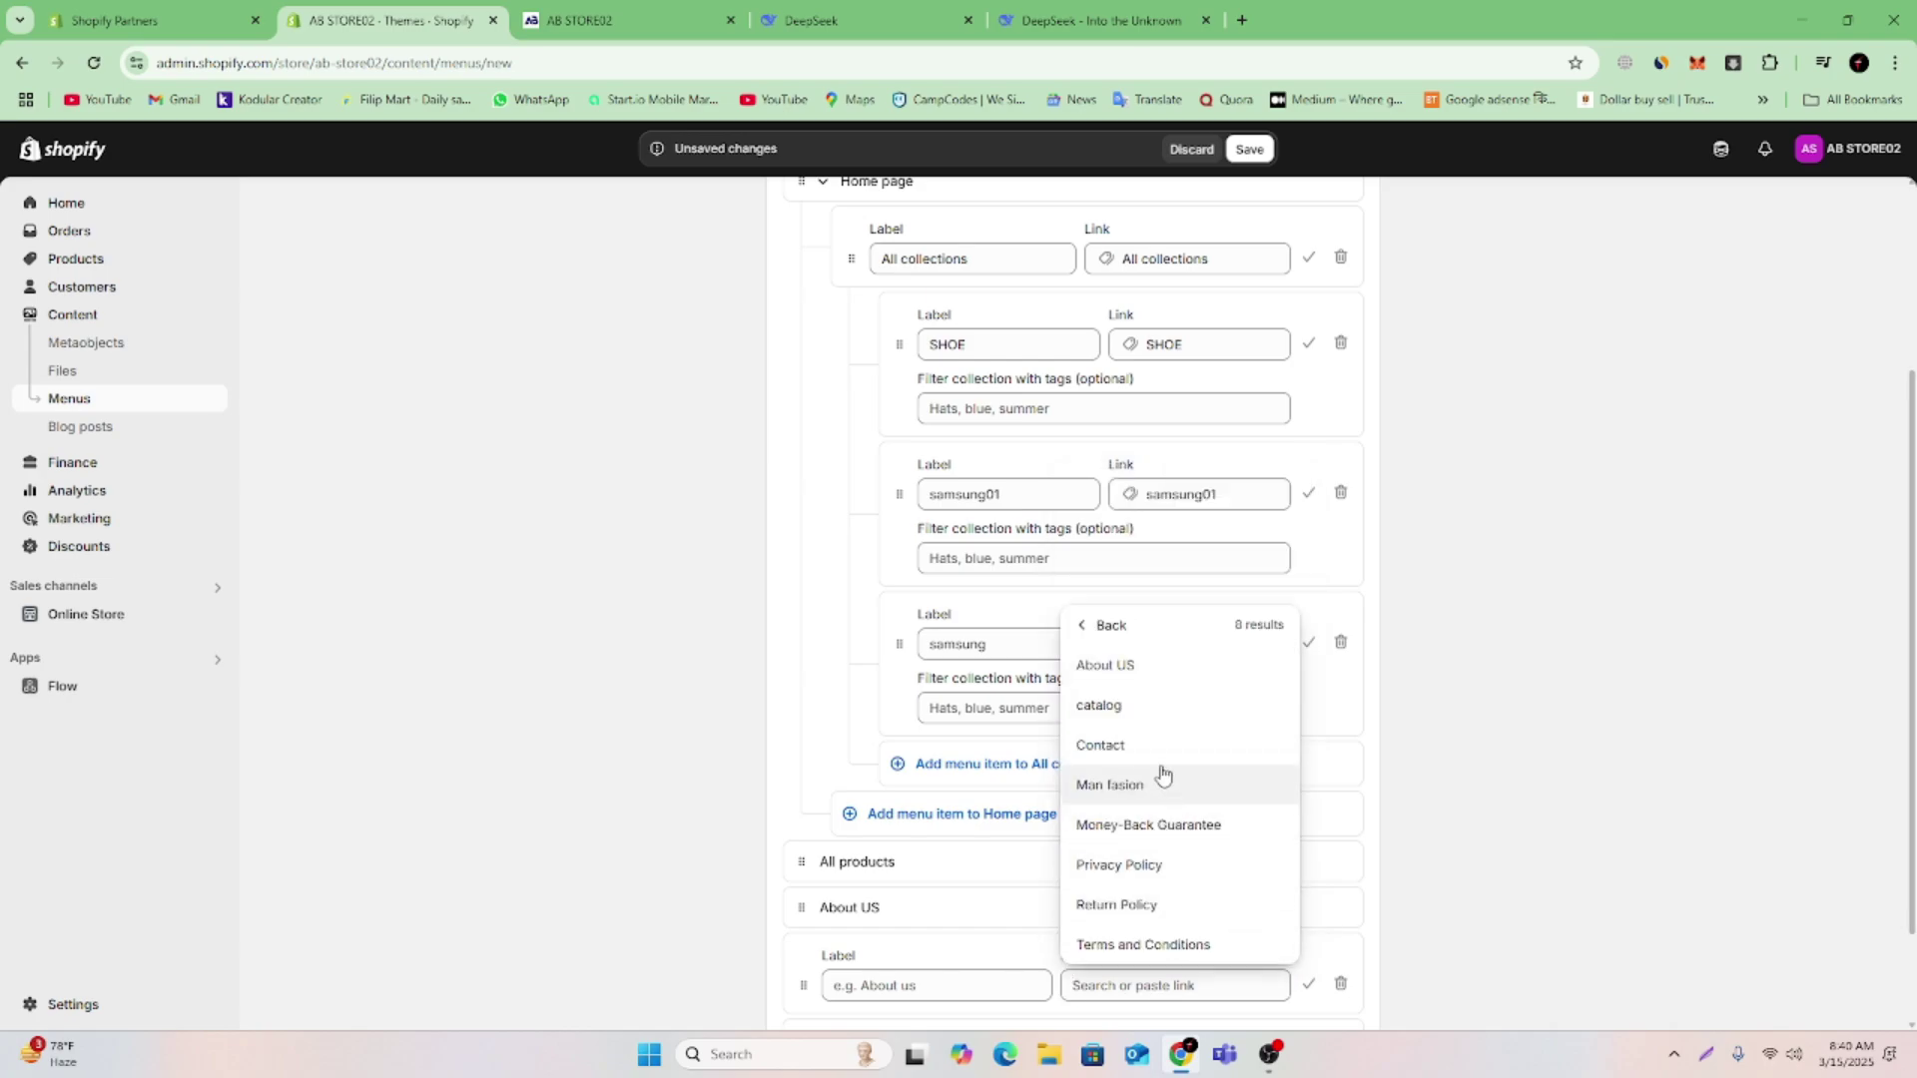
pyautogui.click(1153, 747)
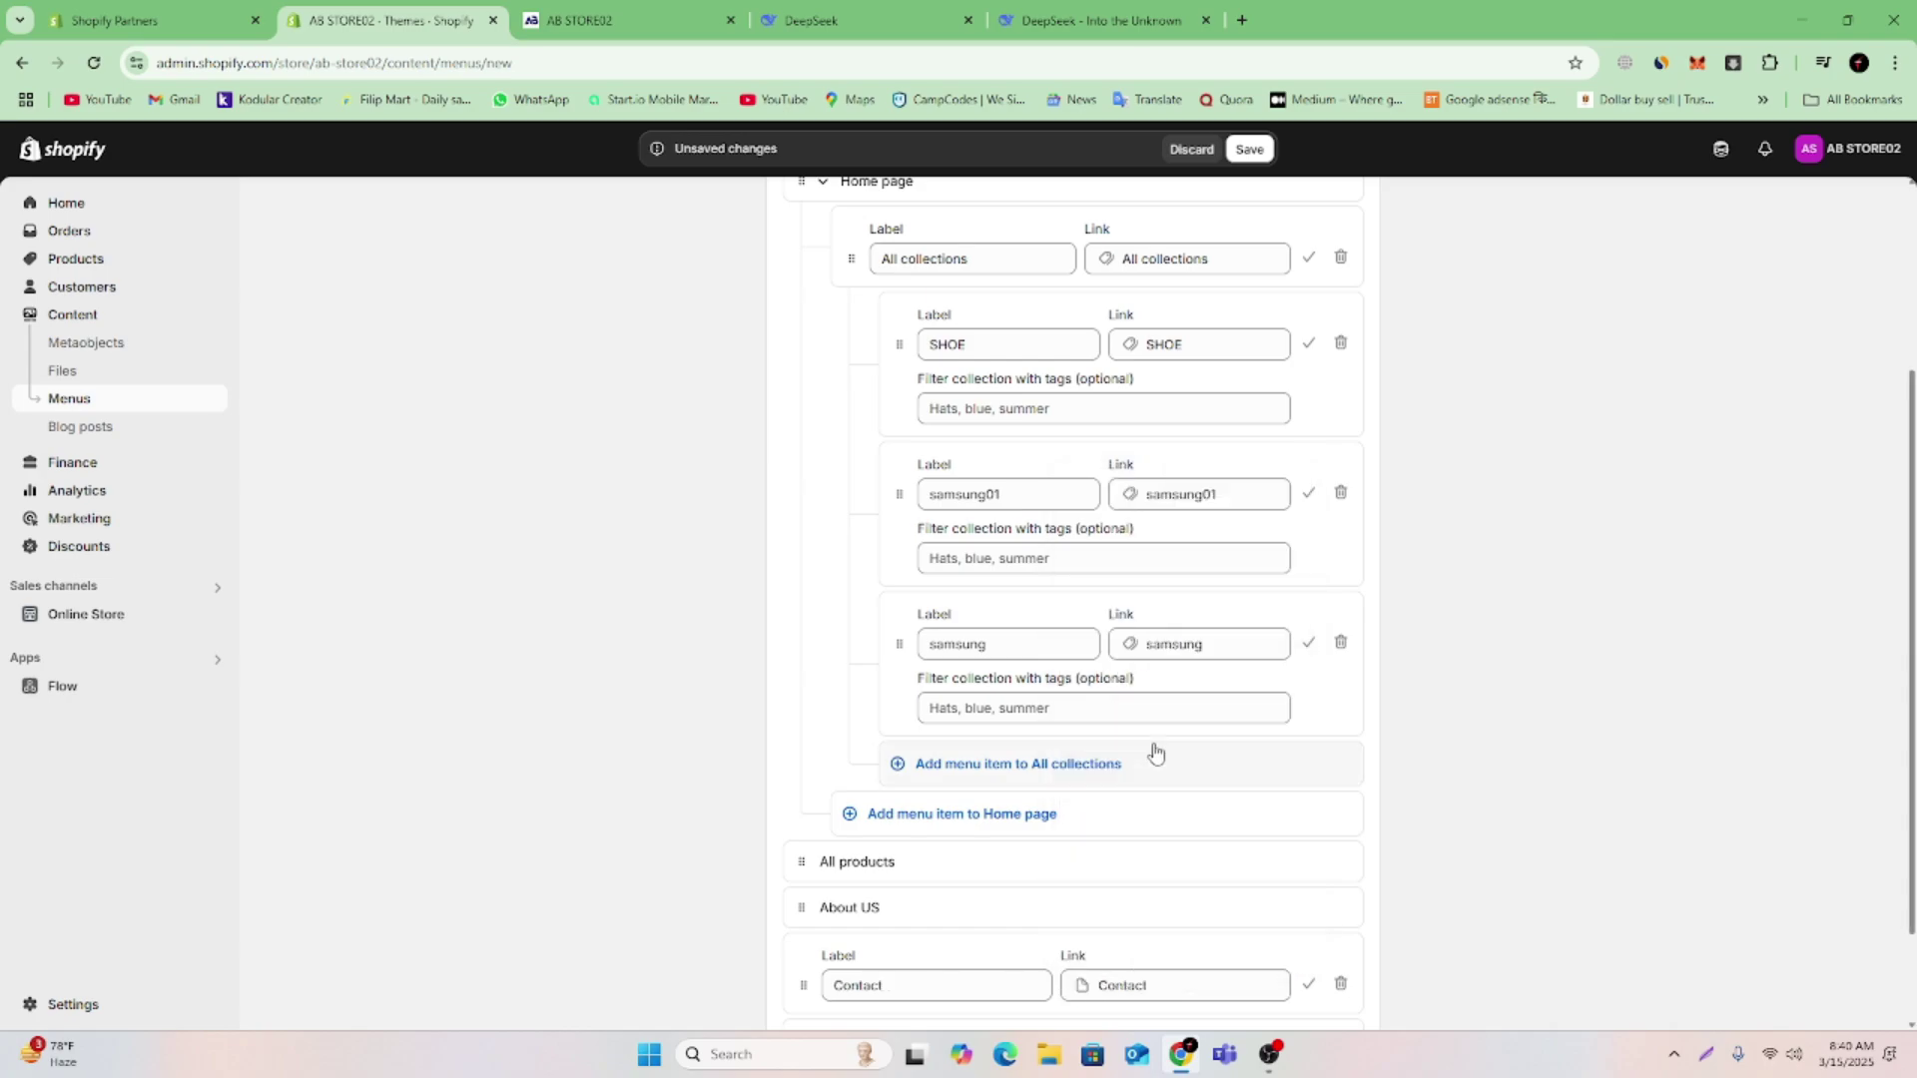
pyautogui.click(1309, 985)
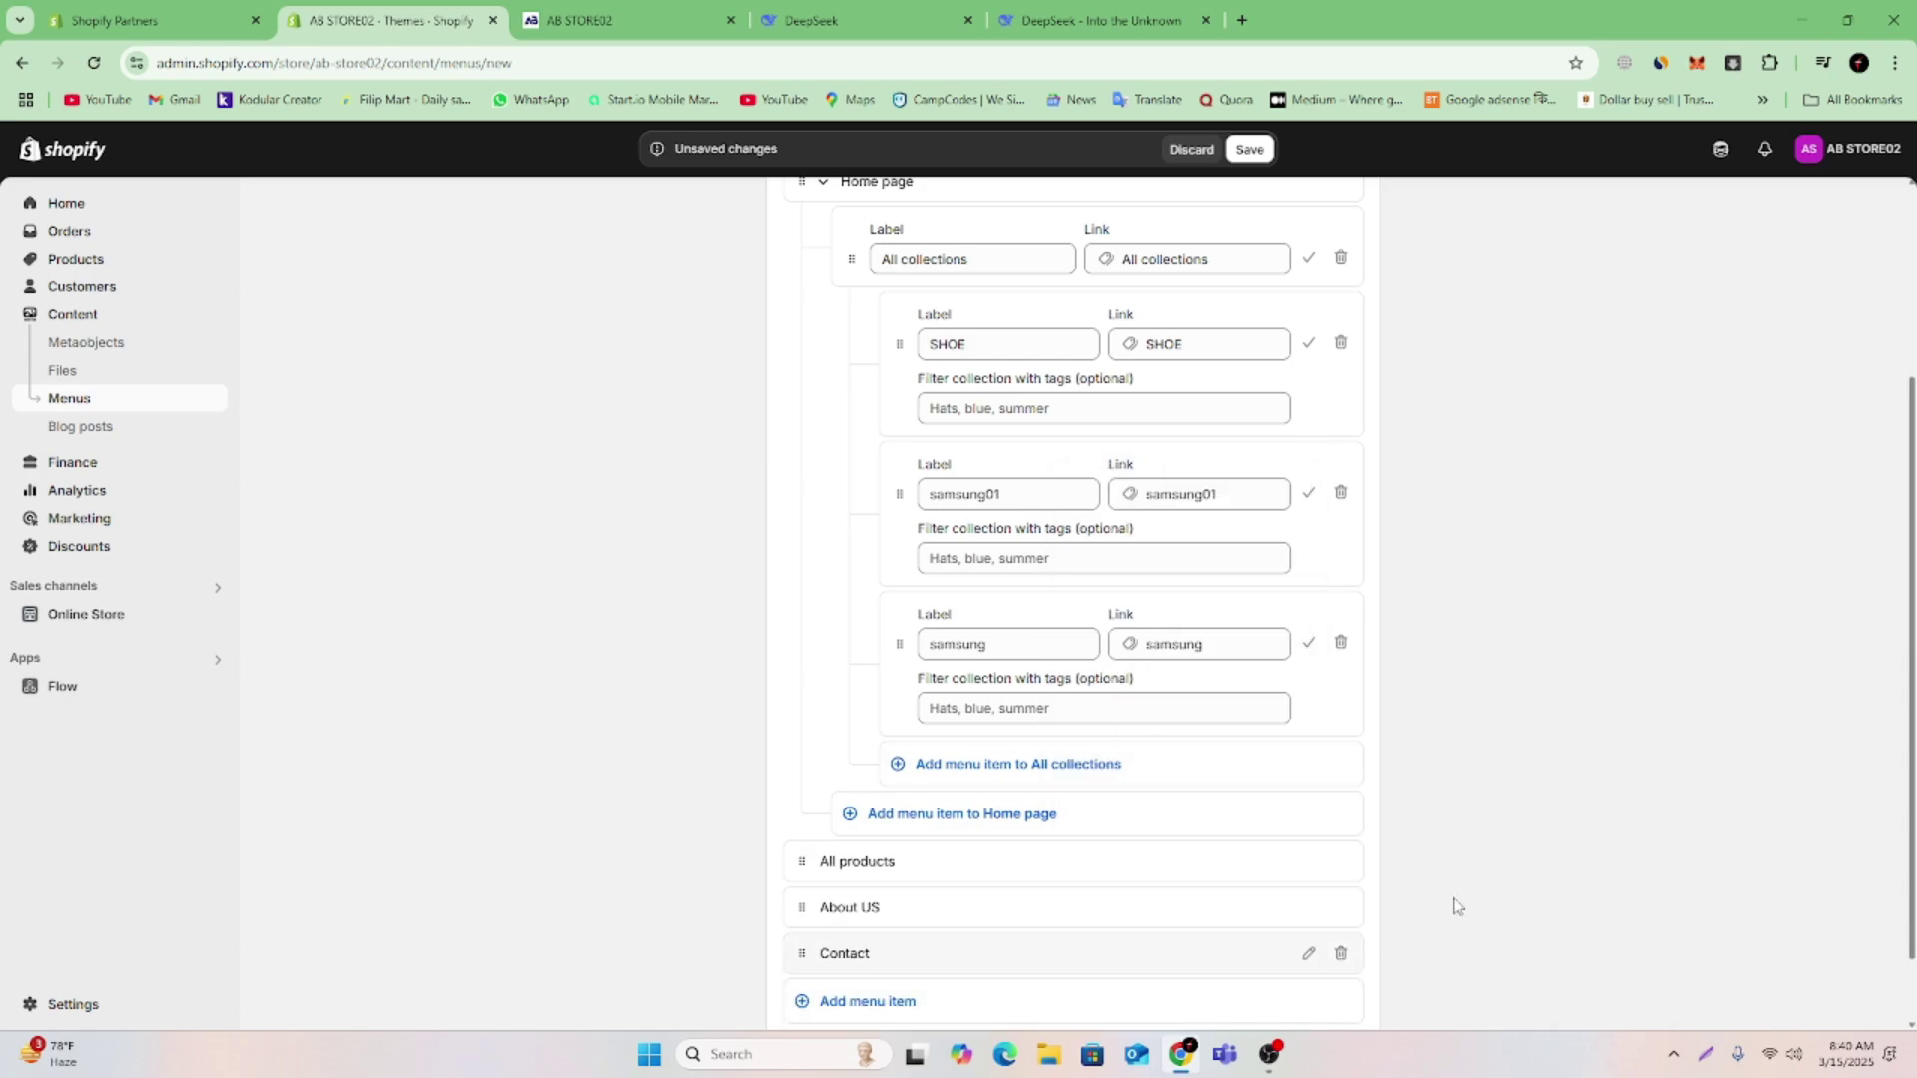
pyautogui.click(1251, 150)
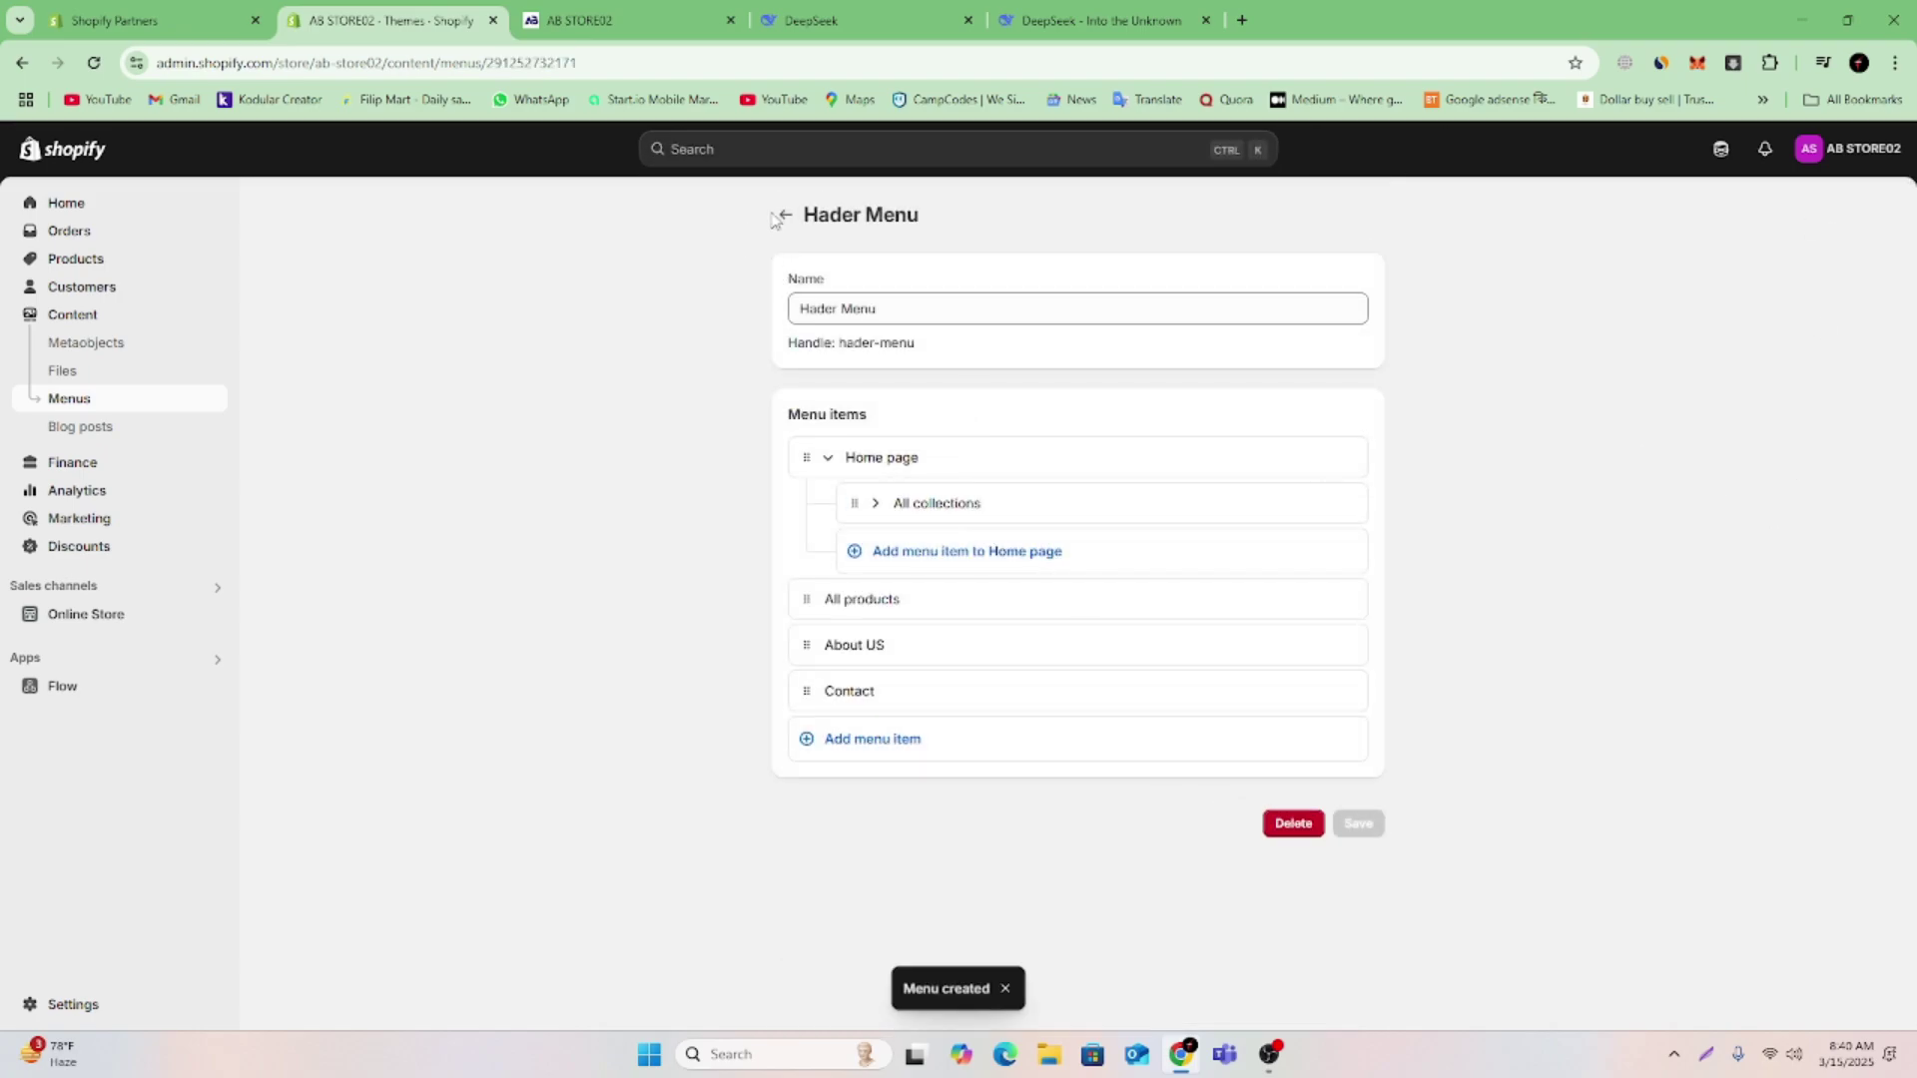
pyautogui.click(783, 215)
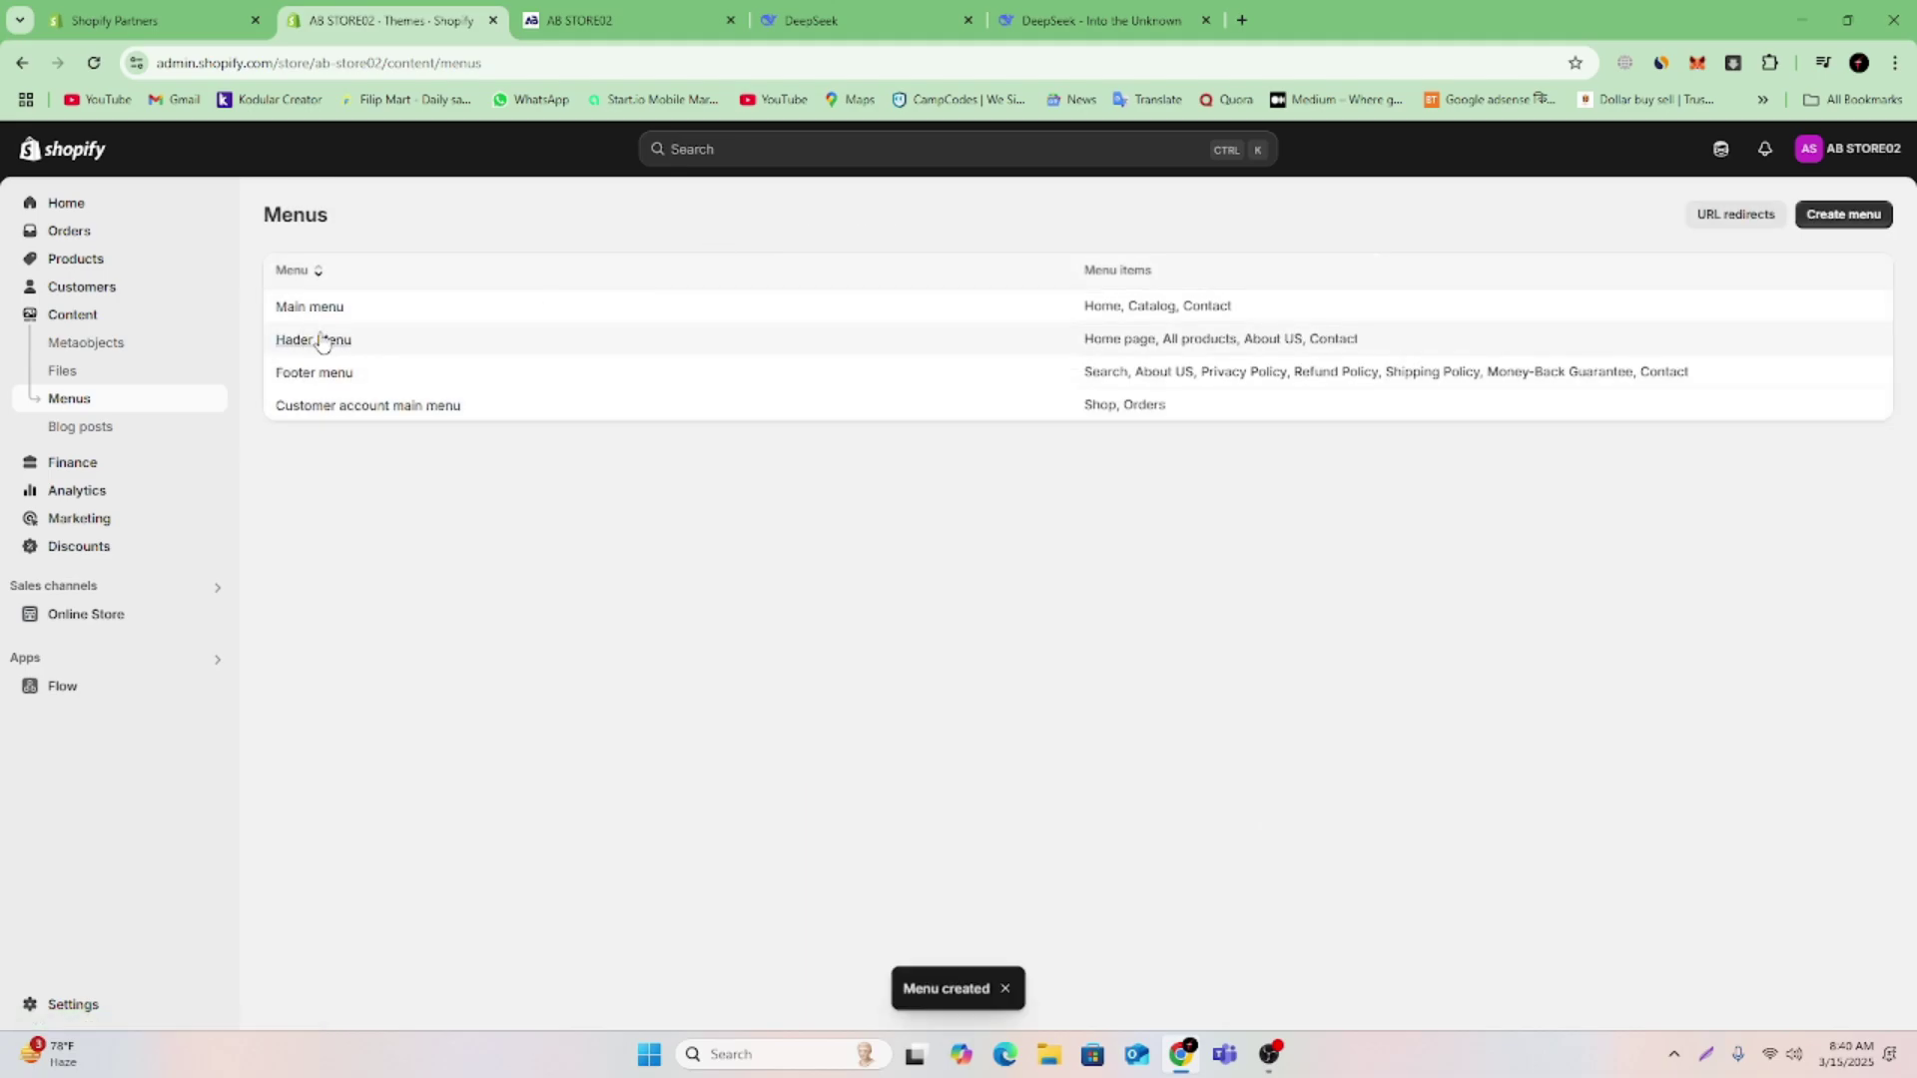
# Check the header in the storefront preview, and open the current Dawn theme for customization
pyautogui.click(669, 12)
pyautogui.scroll(20, 674, 446)
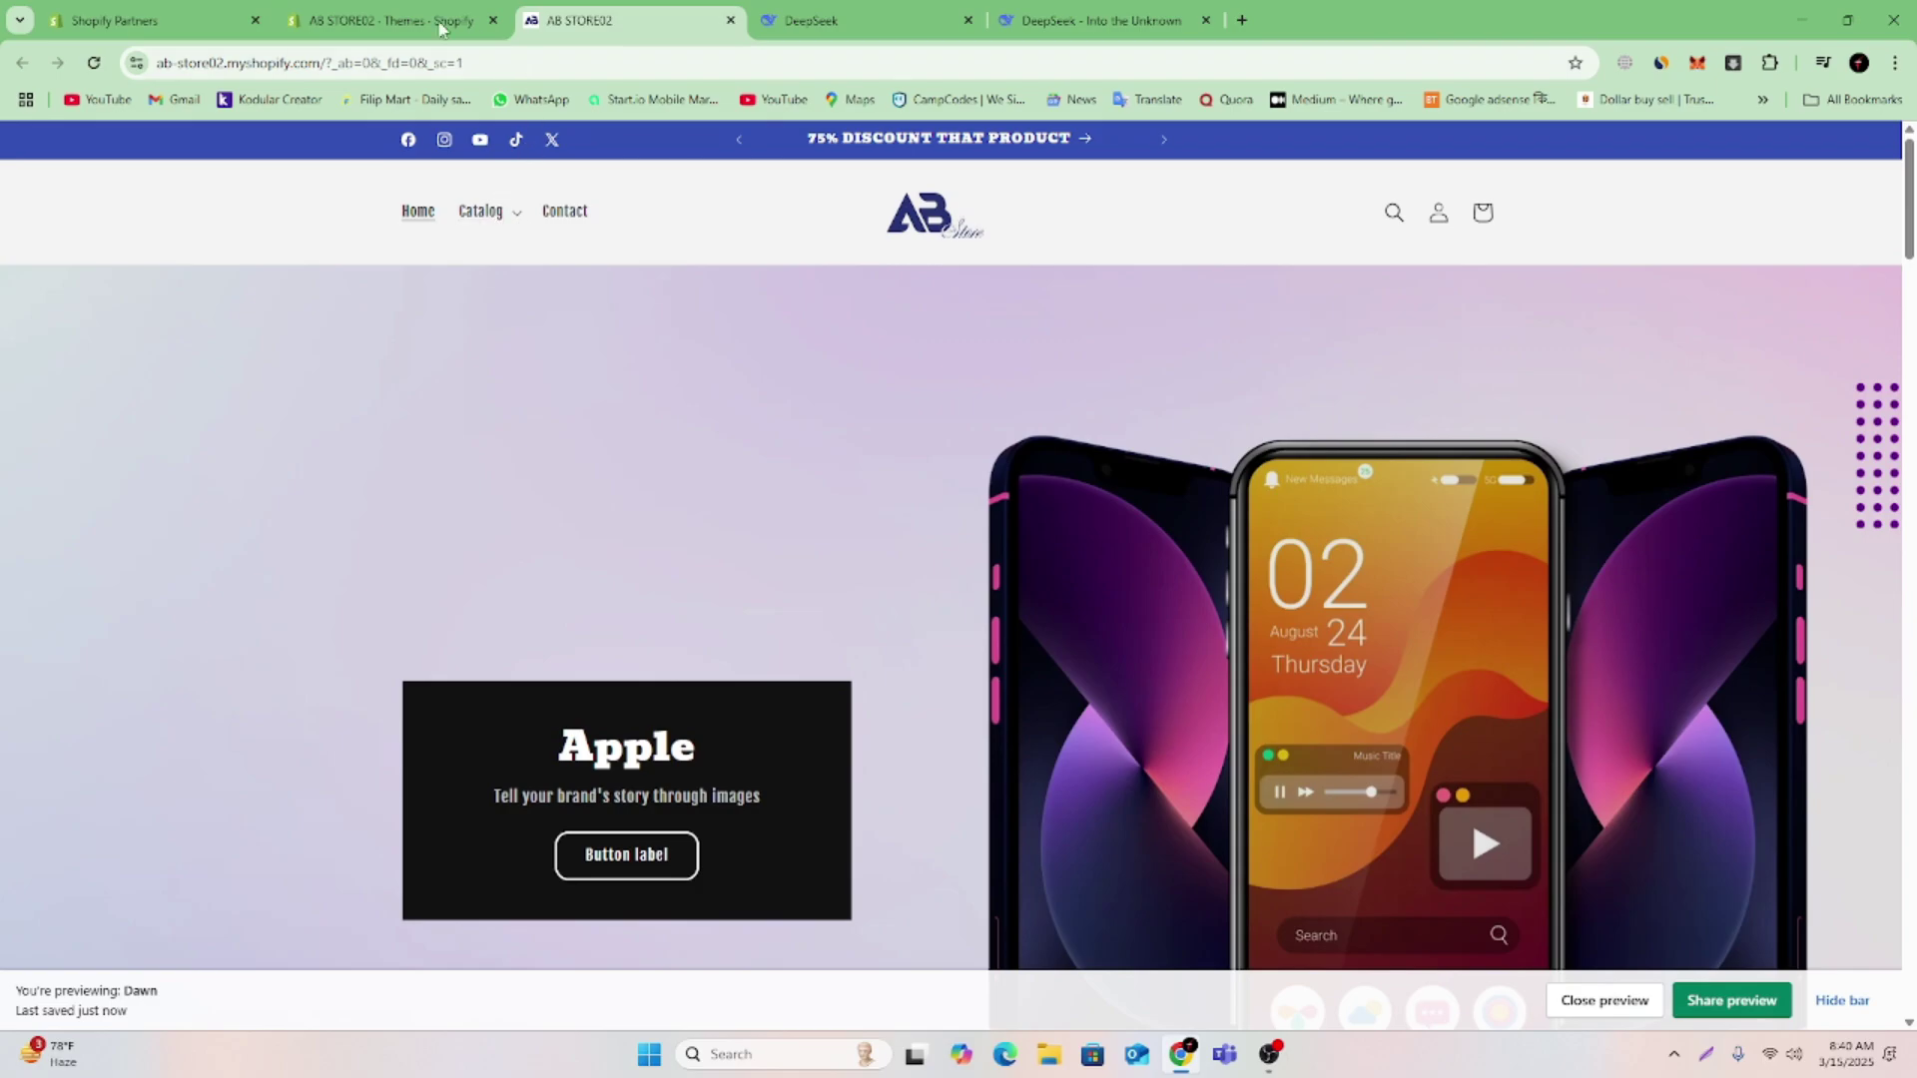
pyautogui.click(419, 20)
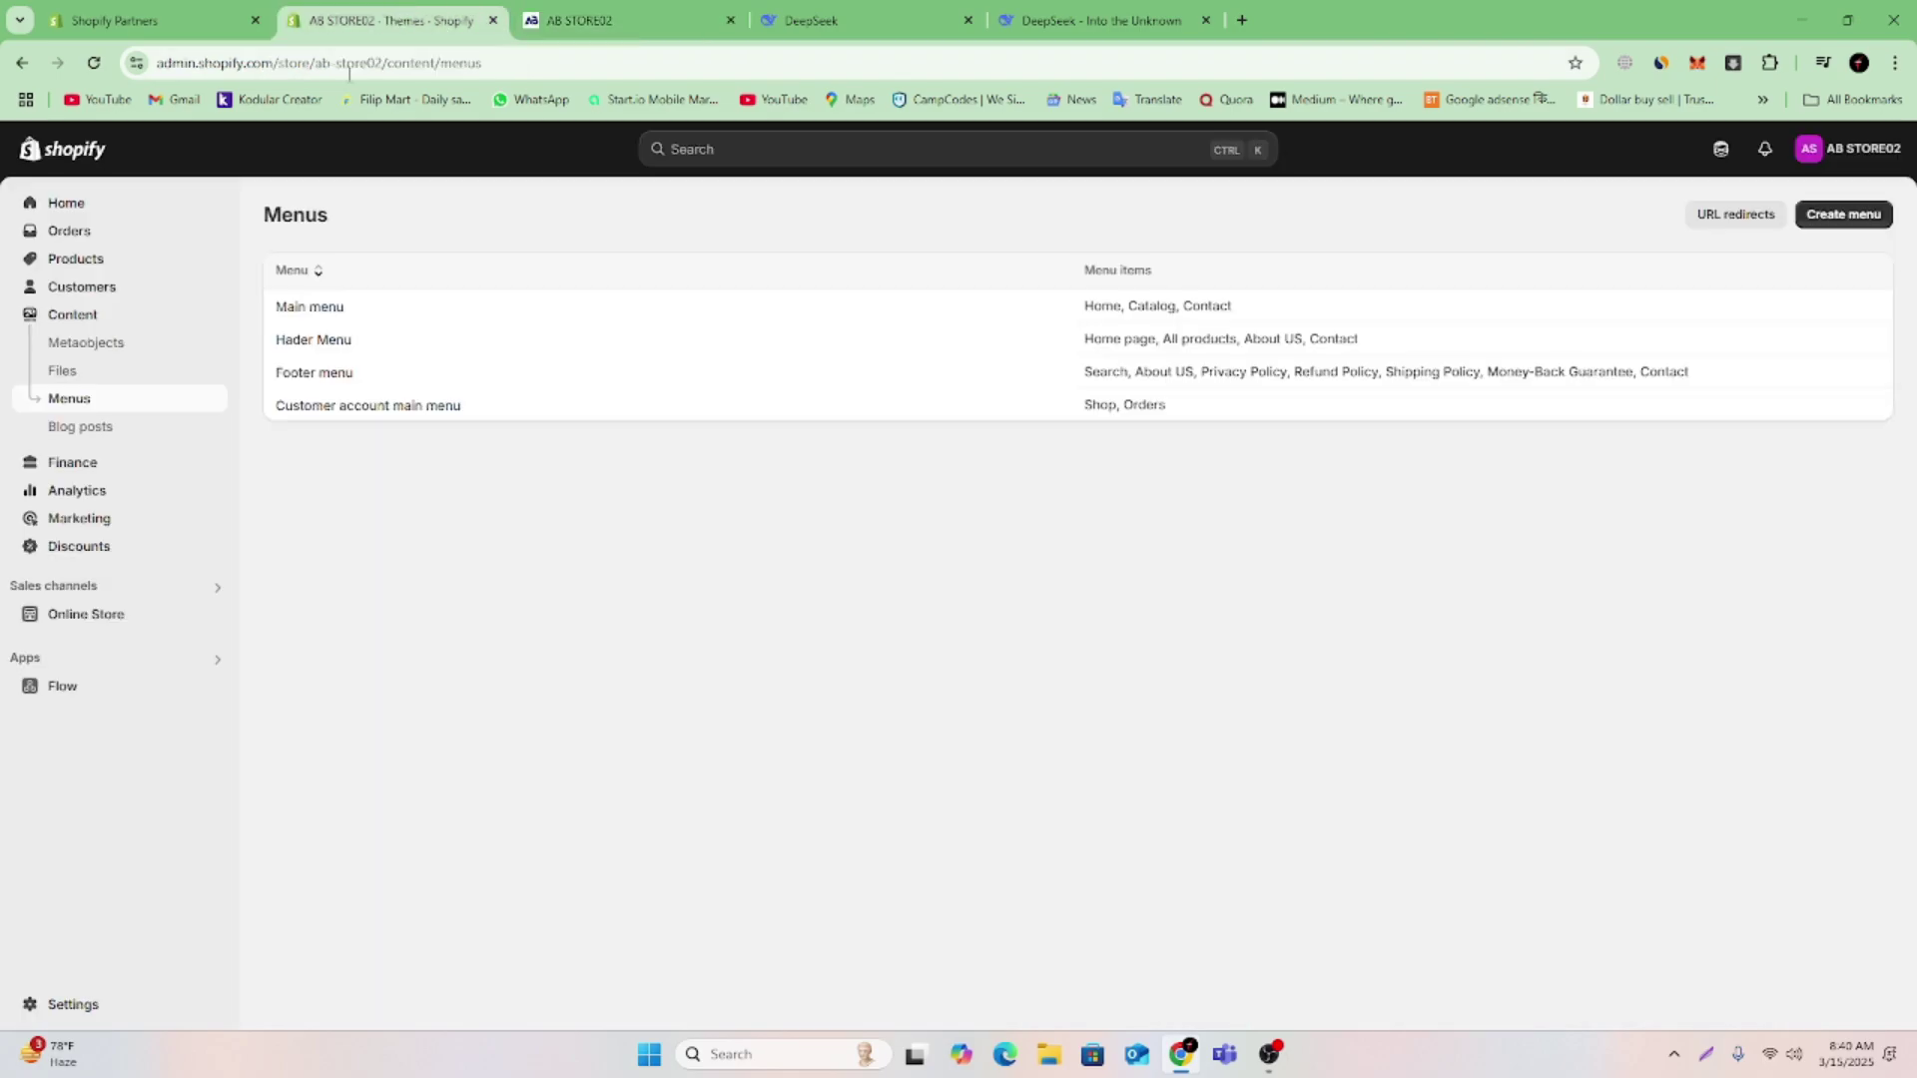
pyautogui.click(108, 613)
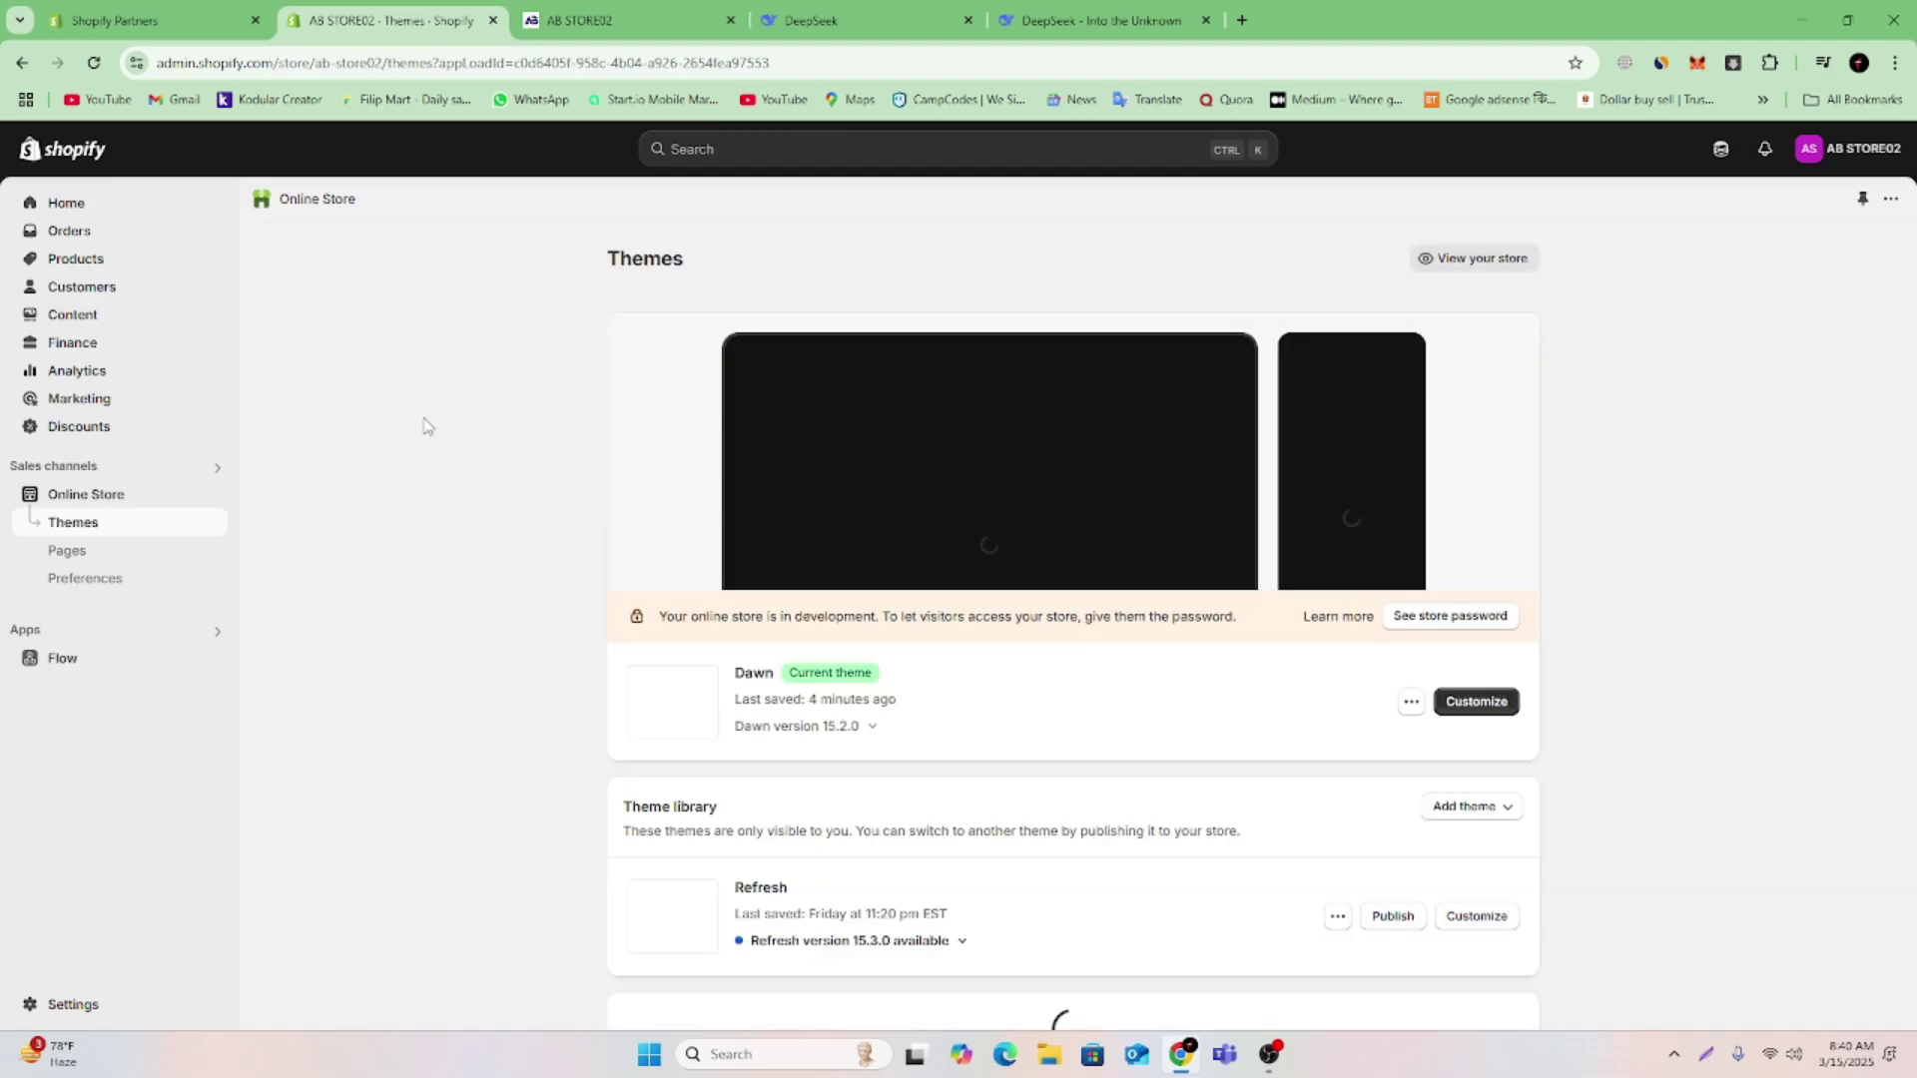
pyautogui.click(1504, 704)
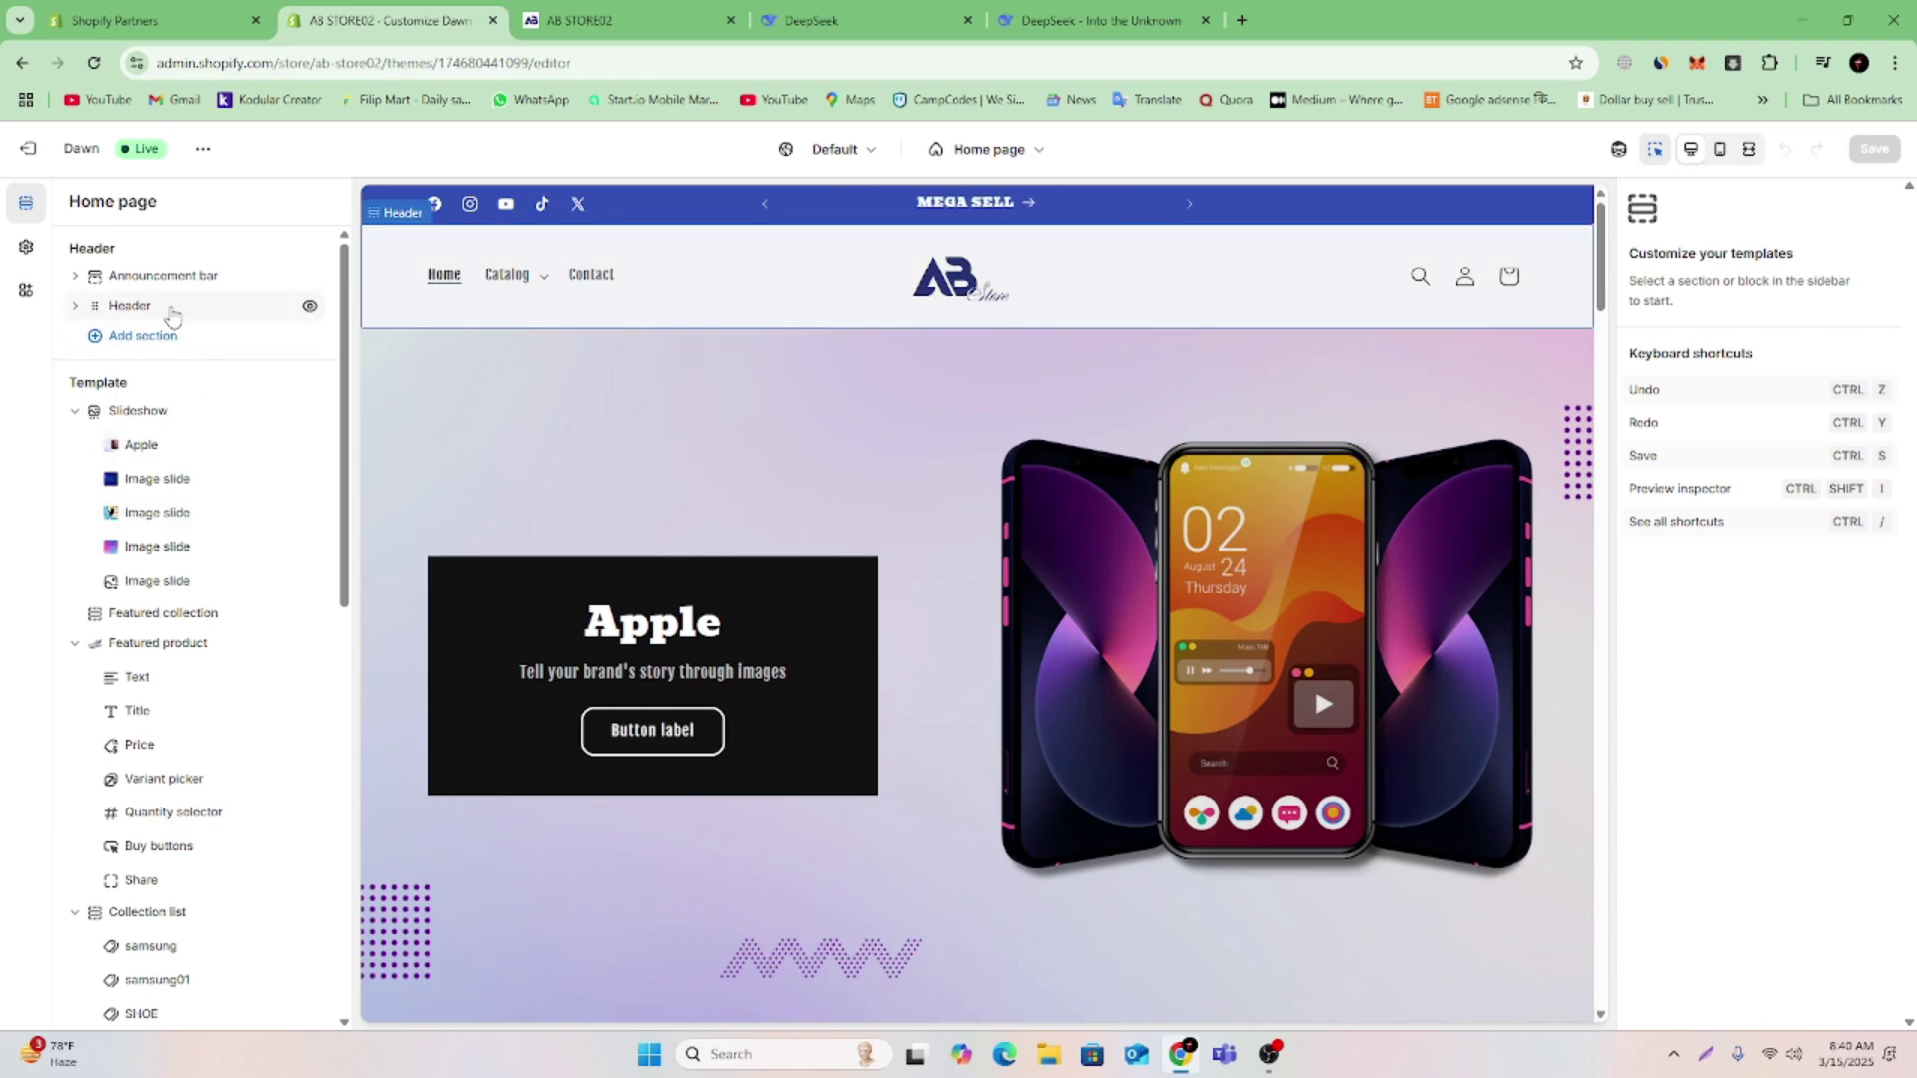
# Set the Header section's menu to Hader Menu and save the theme changes
pyautogui.click(172, 312)
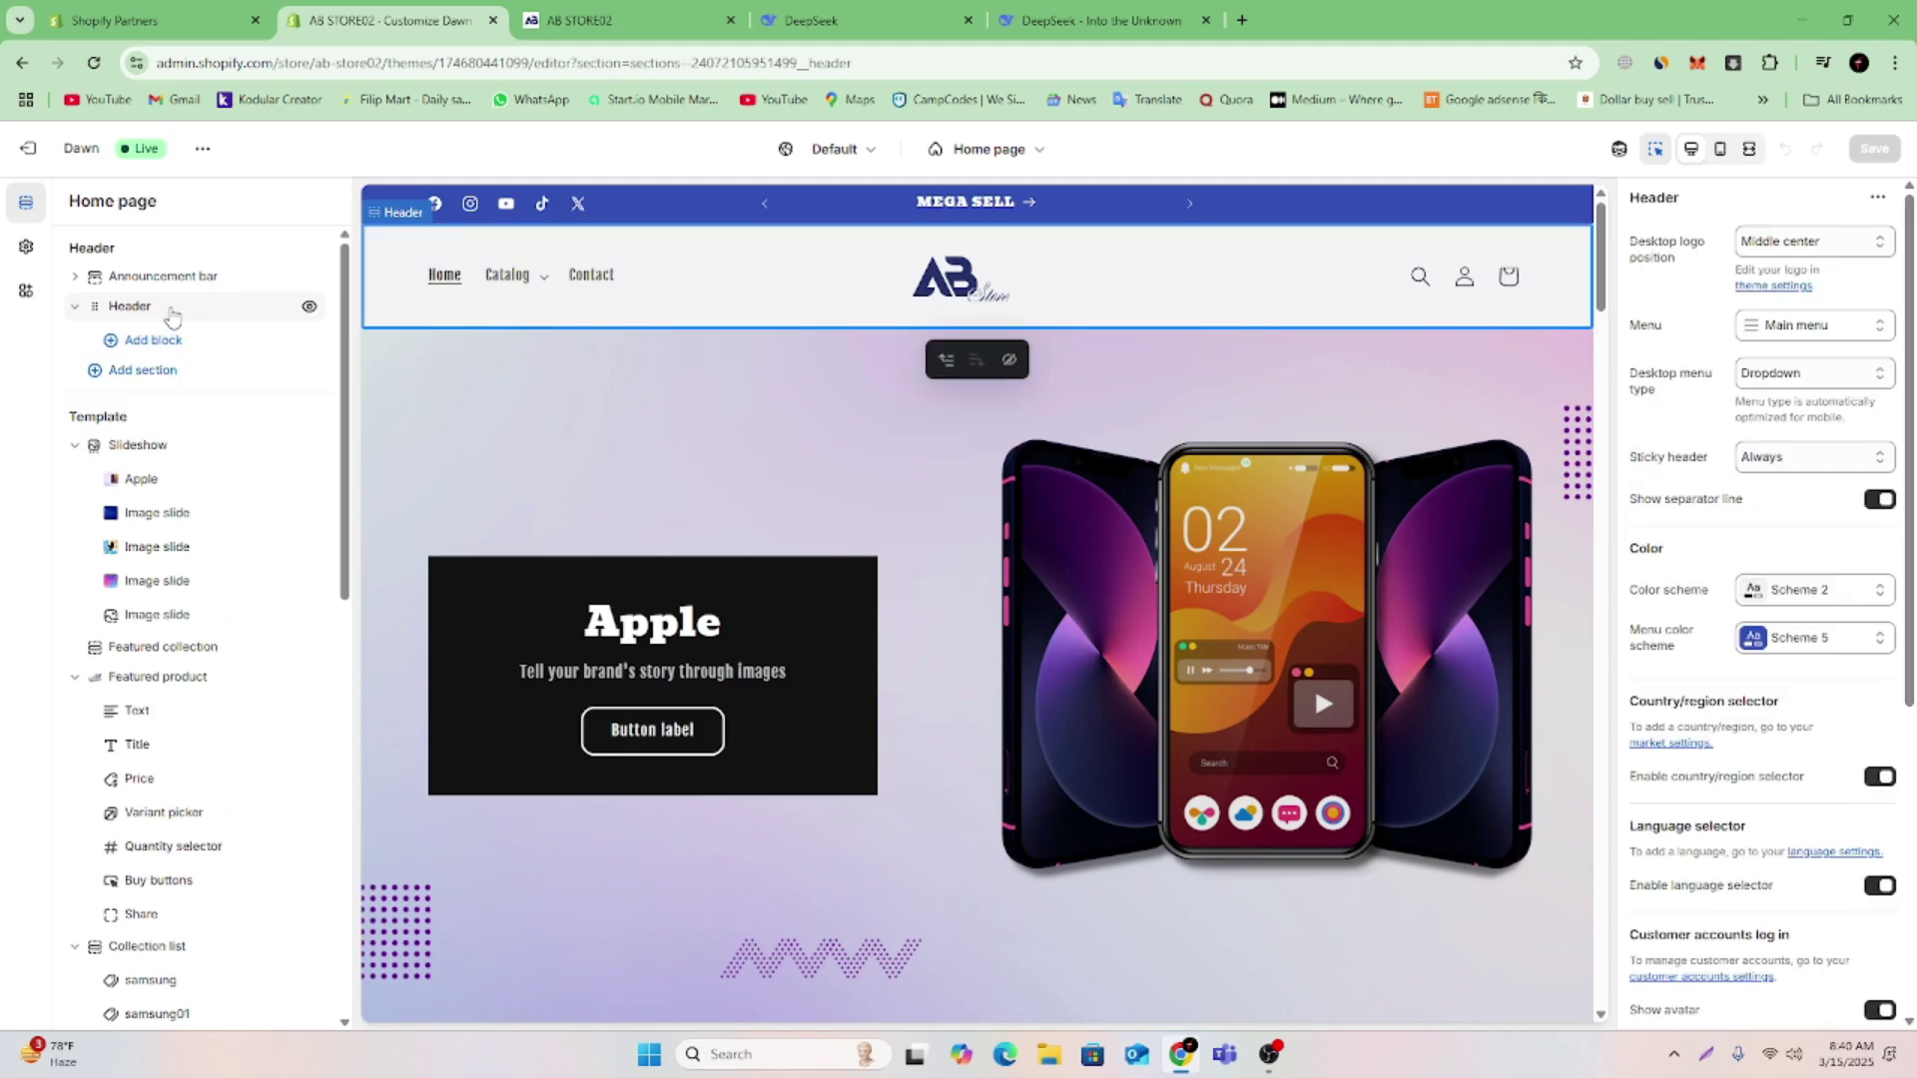
pyautogui.click(1794, 338)
pyautogui.click(1715, 370)
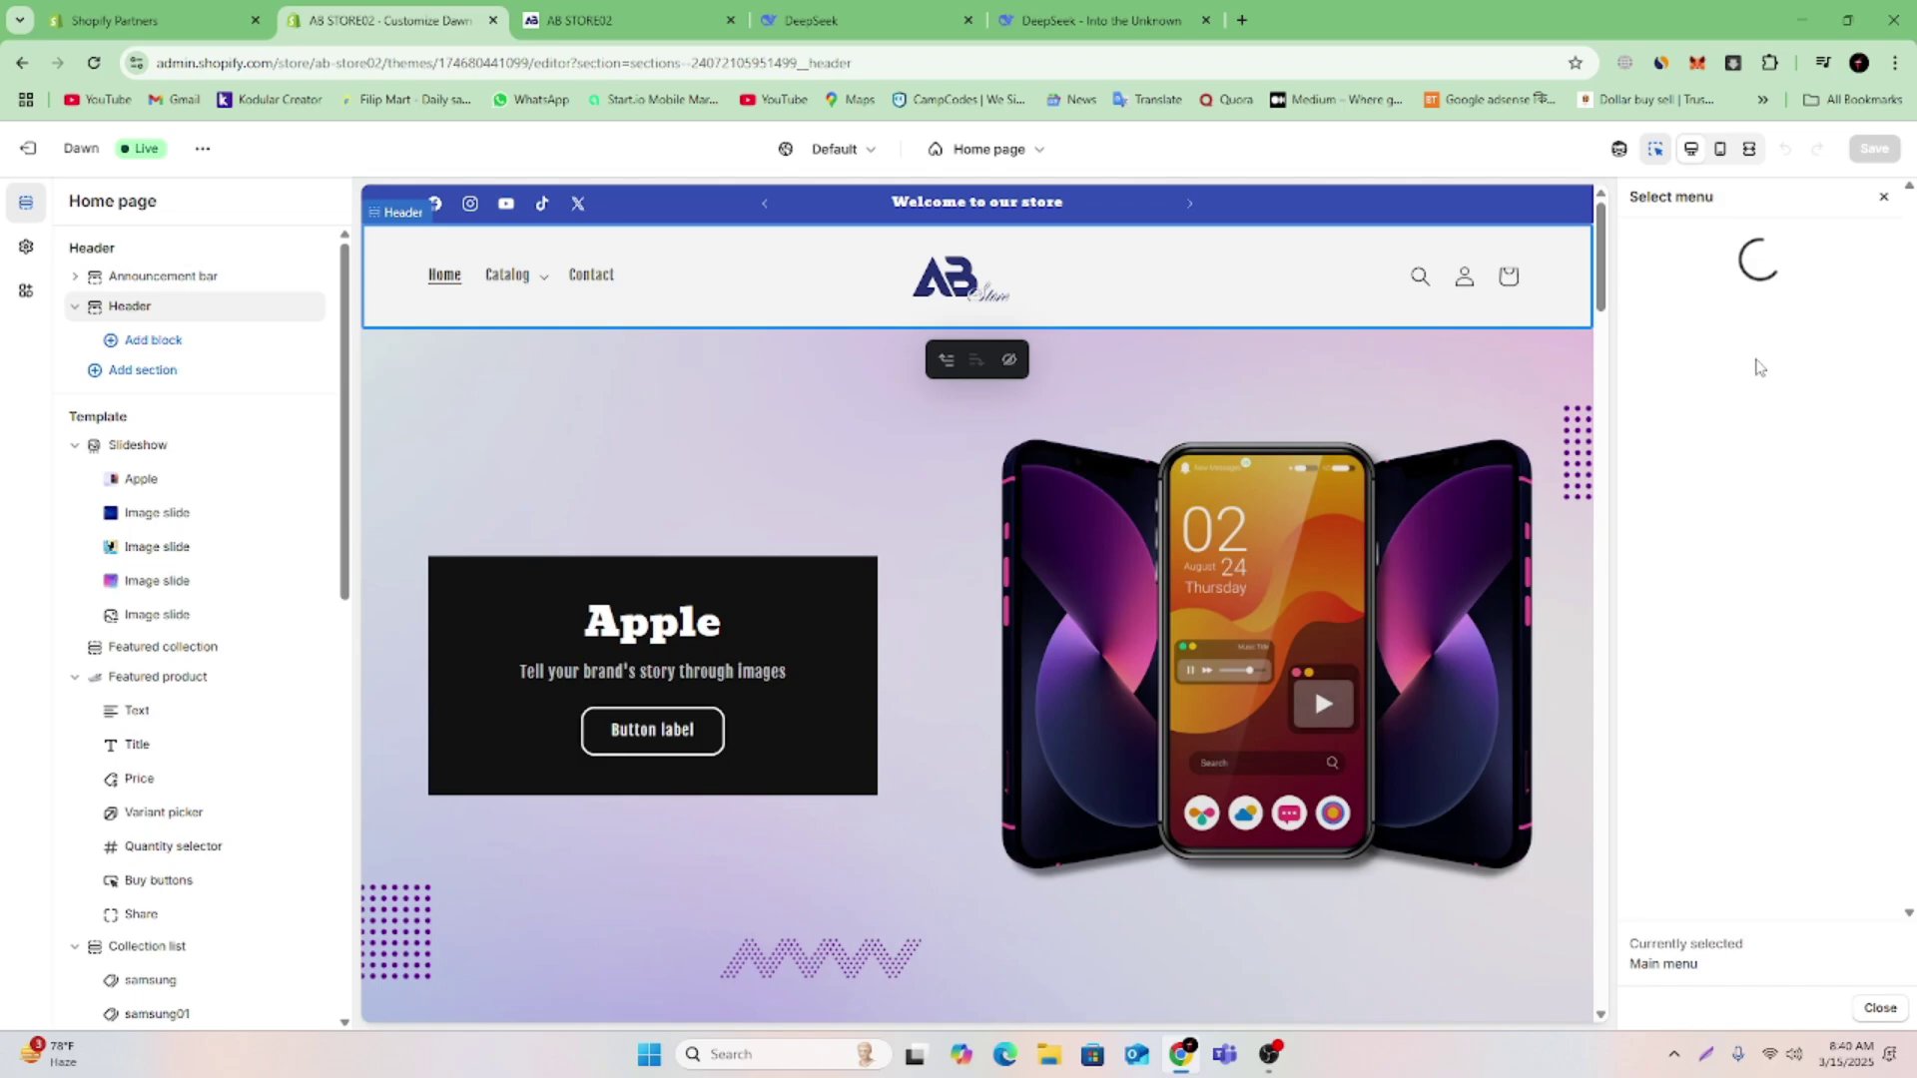
pyautogui.click(1667, 486)
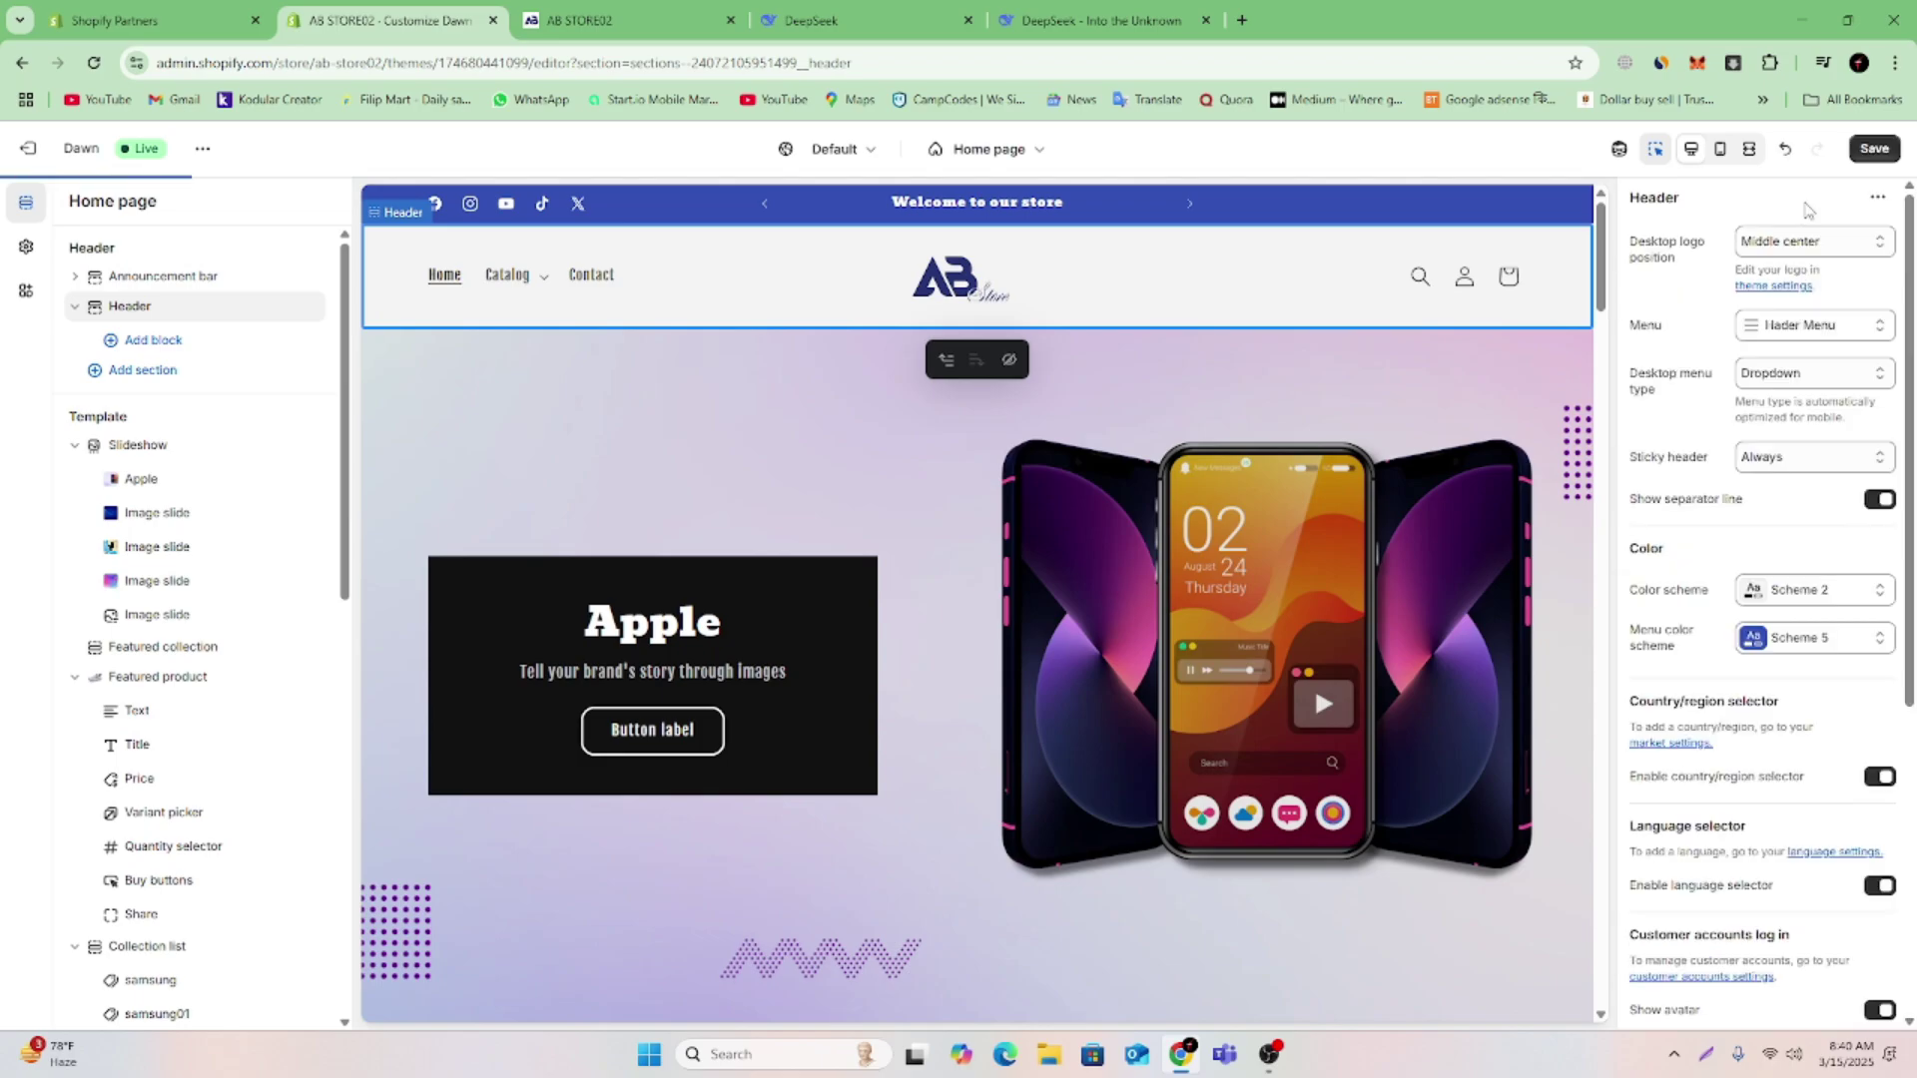
pyautogui.click(1875, 148)
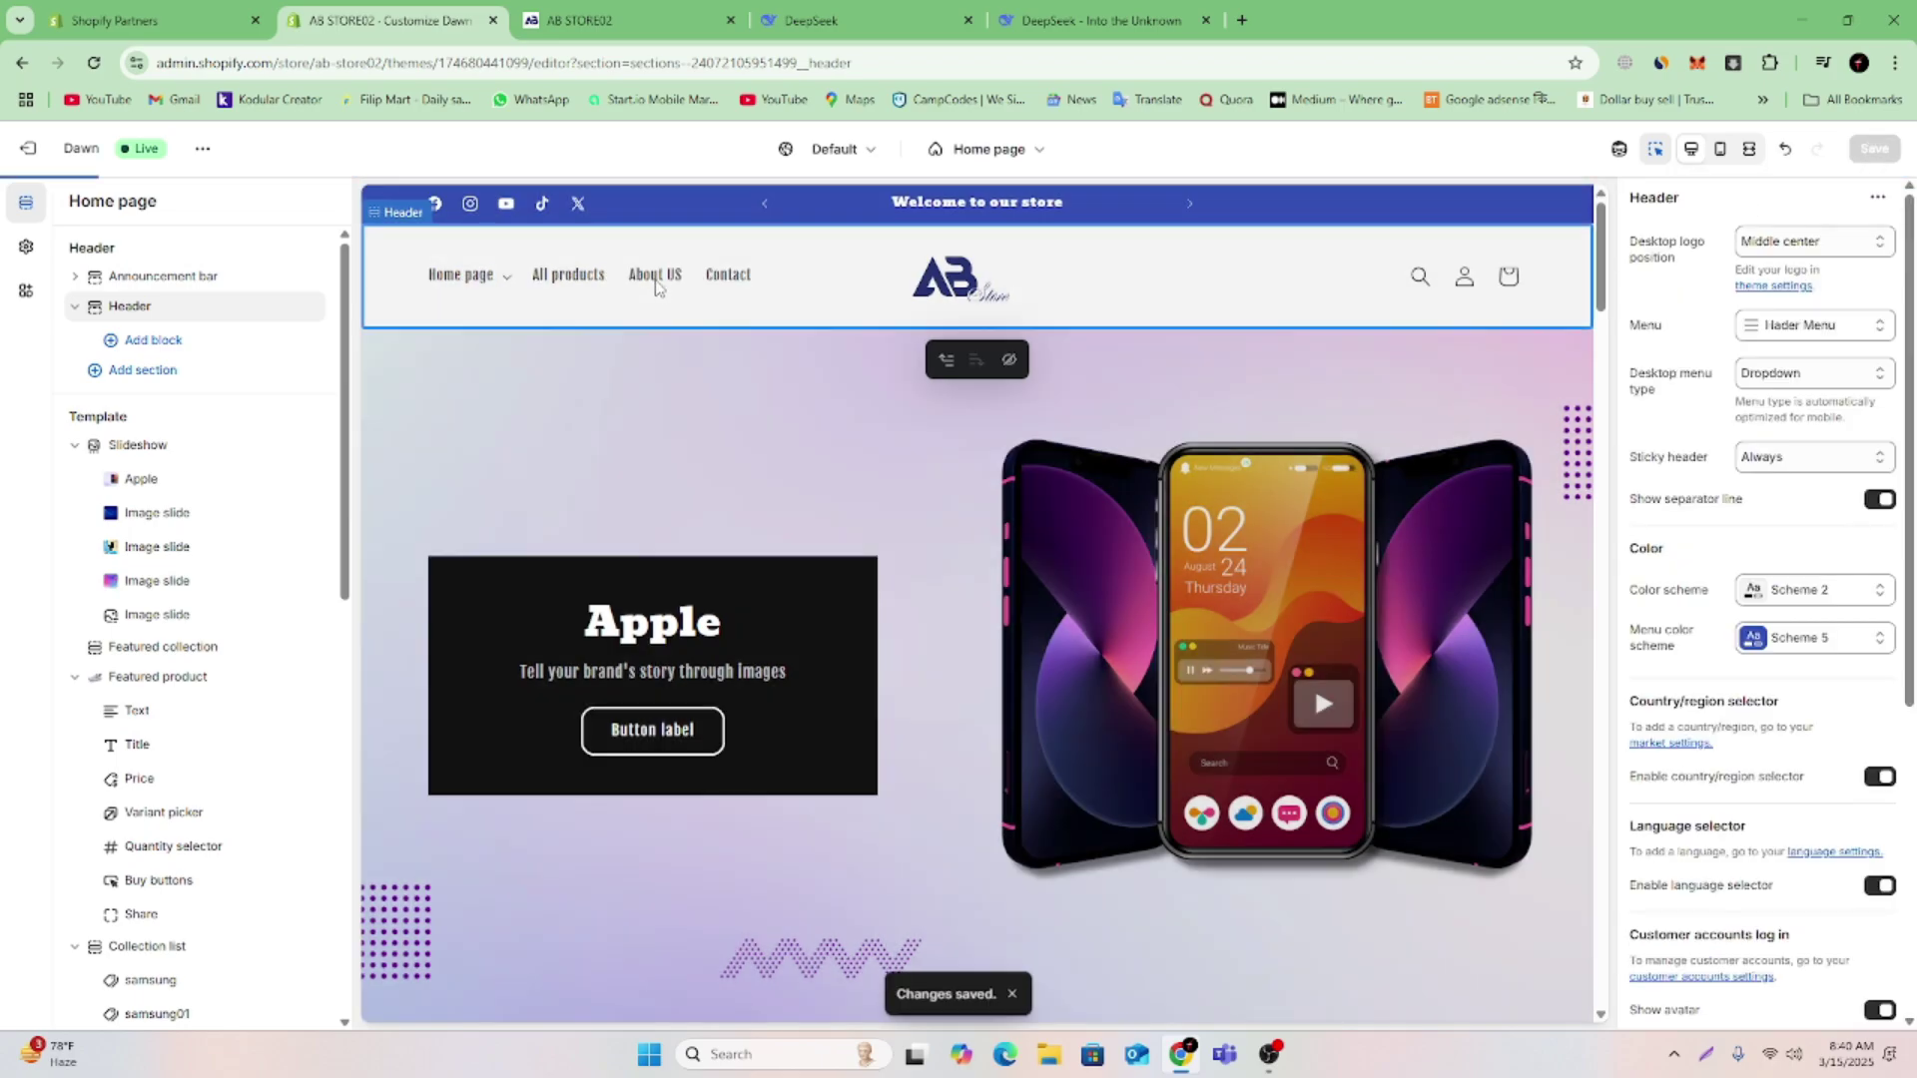
pyautogui.click(509, 287)
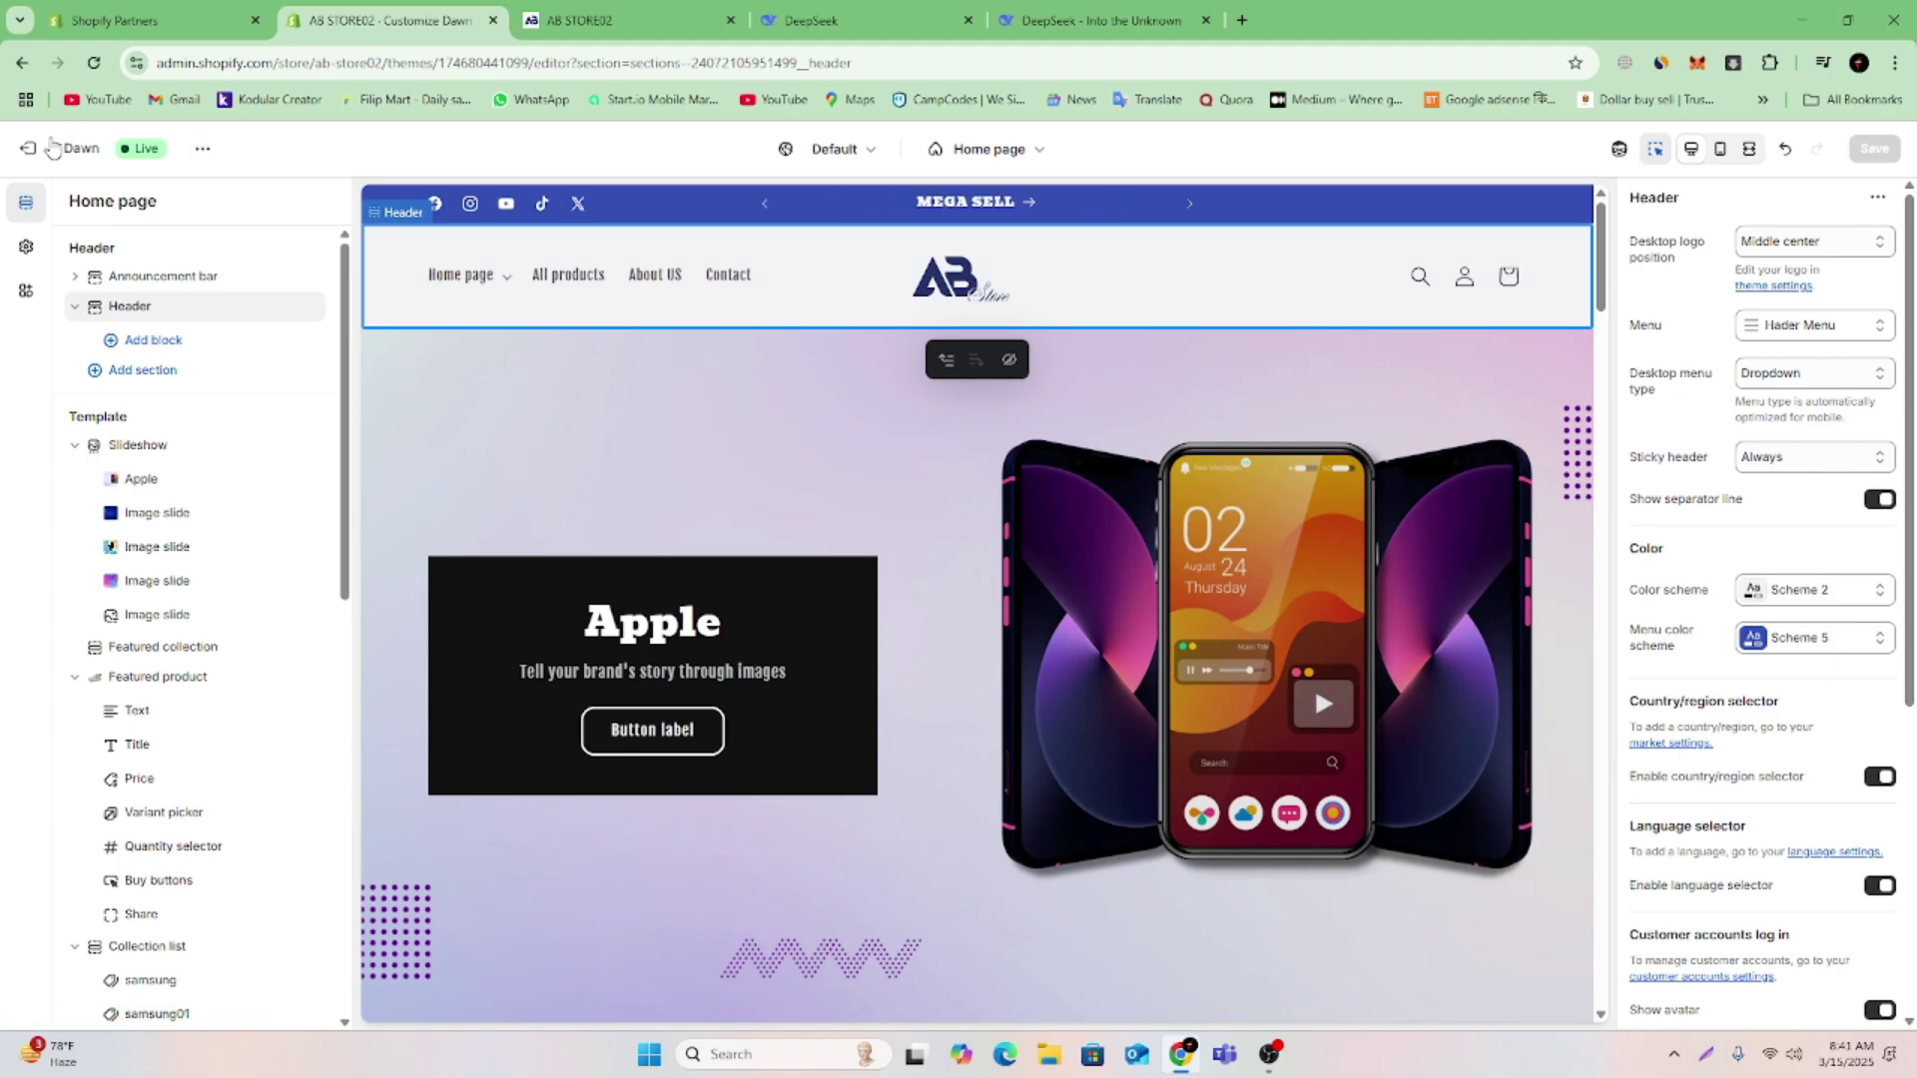
# Reopen Hader Menu, move All collections out of Home page to the top level directly below it, and save
pyautogui.click(20, 154)
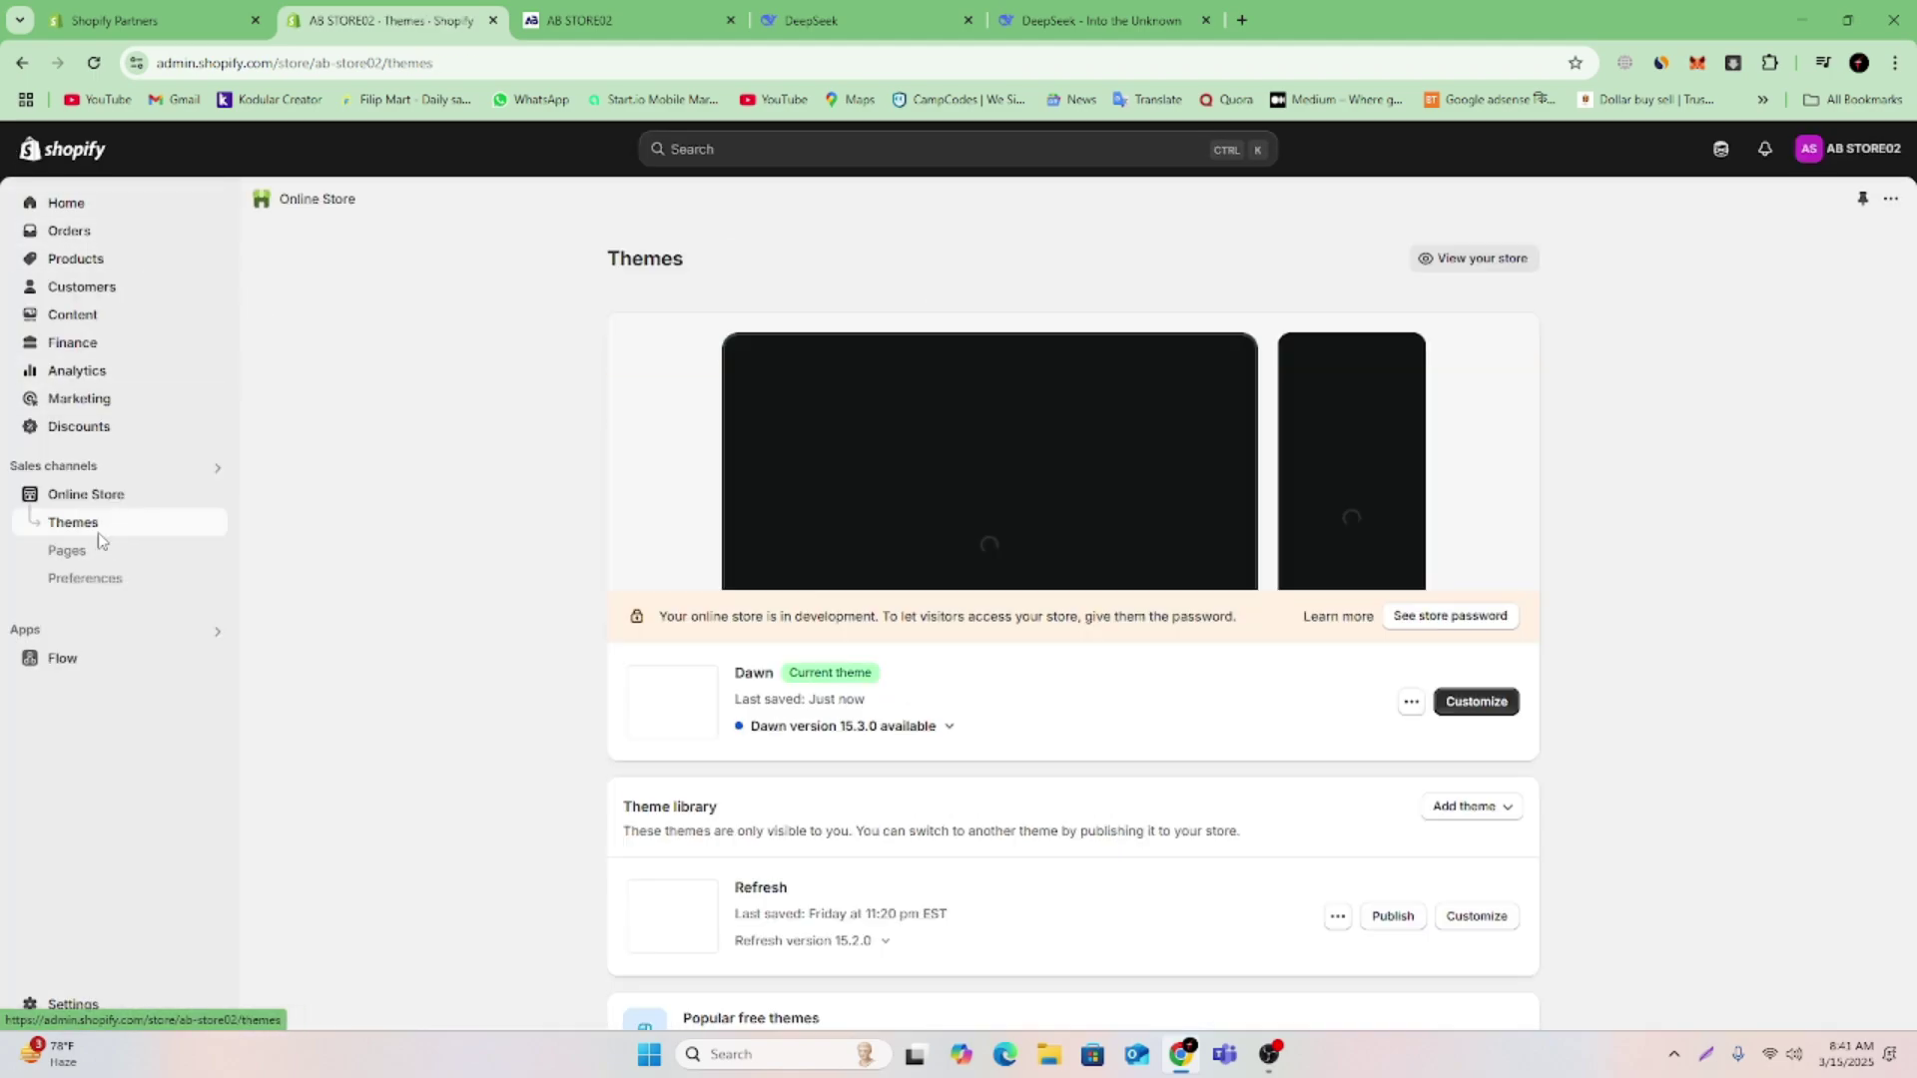
pyautogui.click(75, 315)
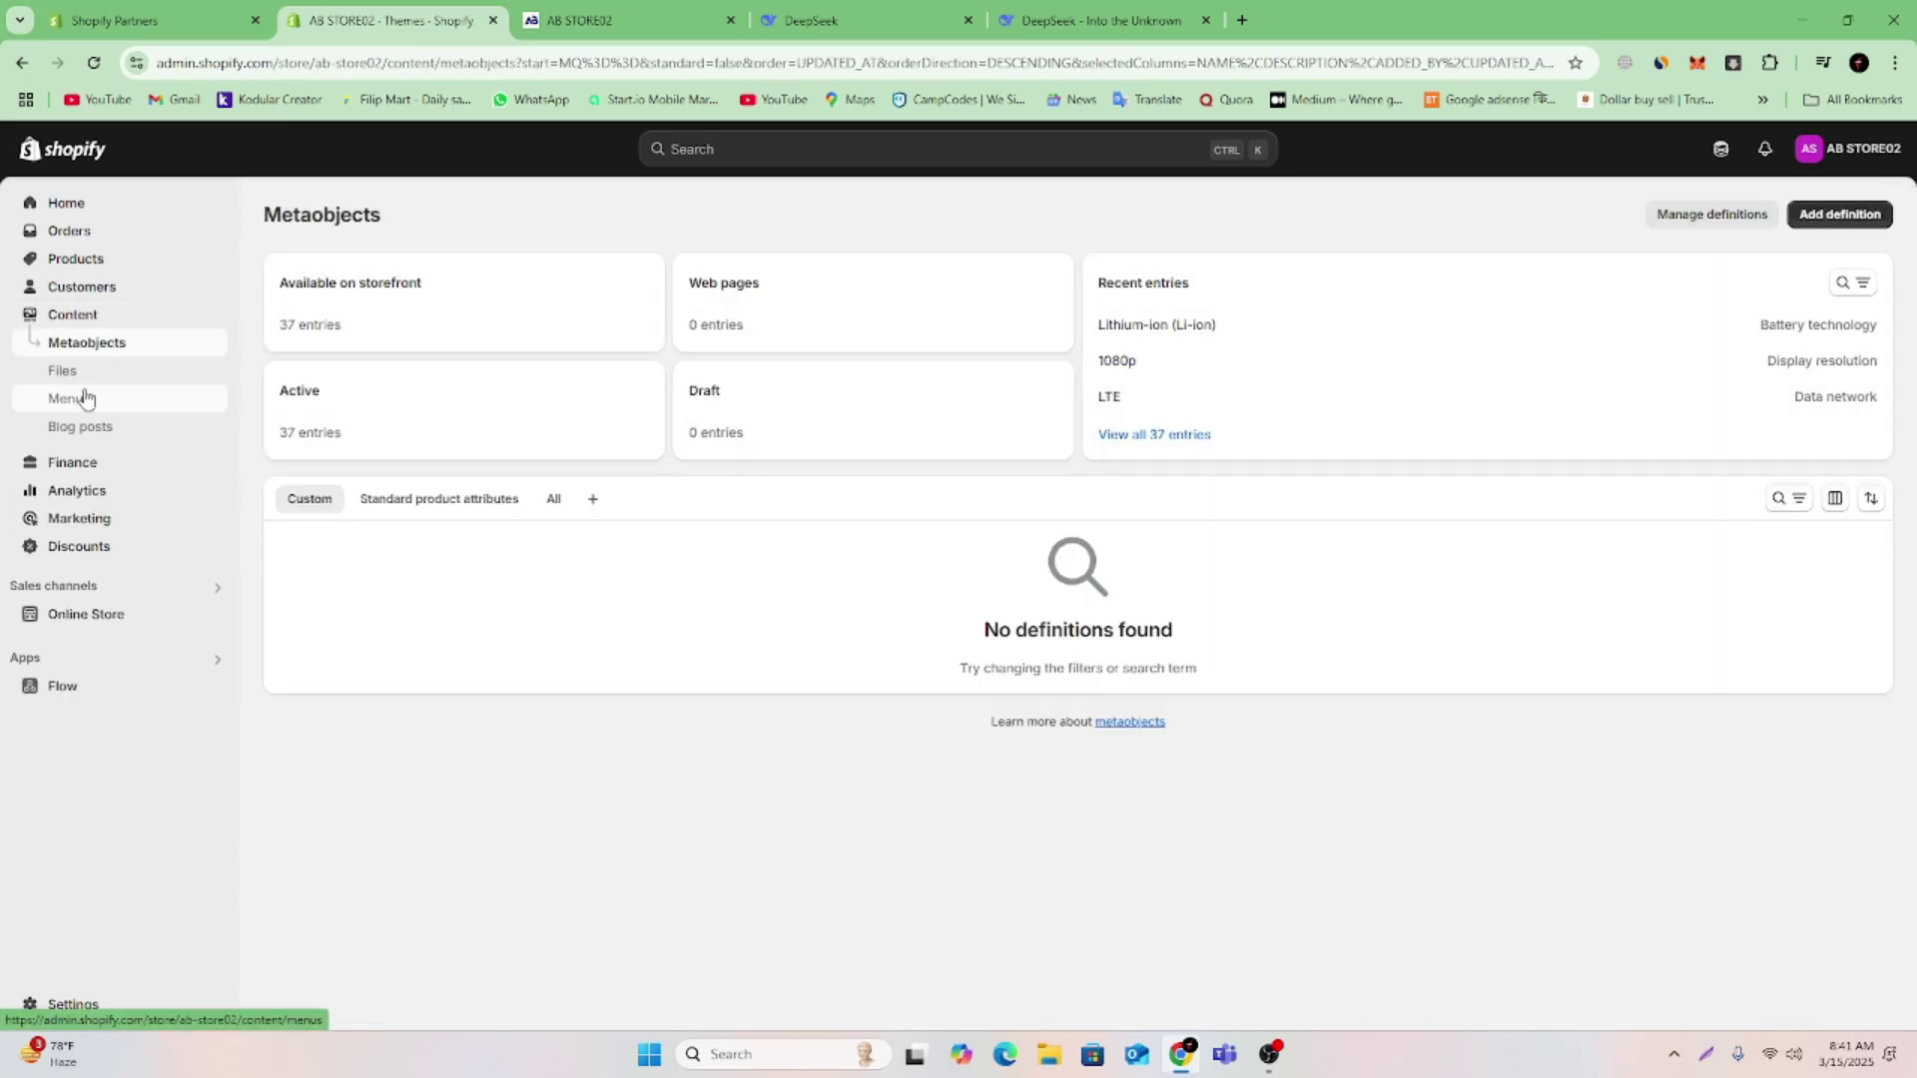
pyautogui.click(85, 397)
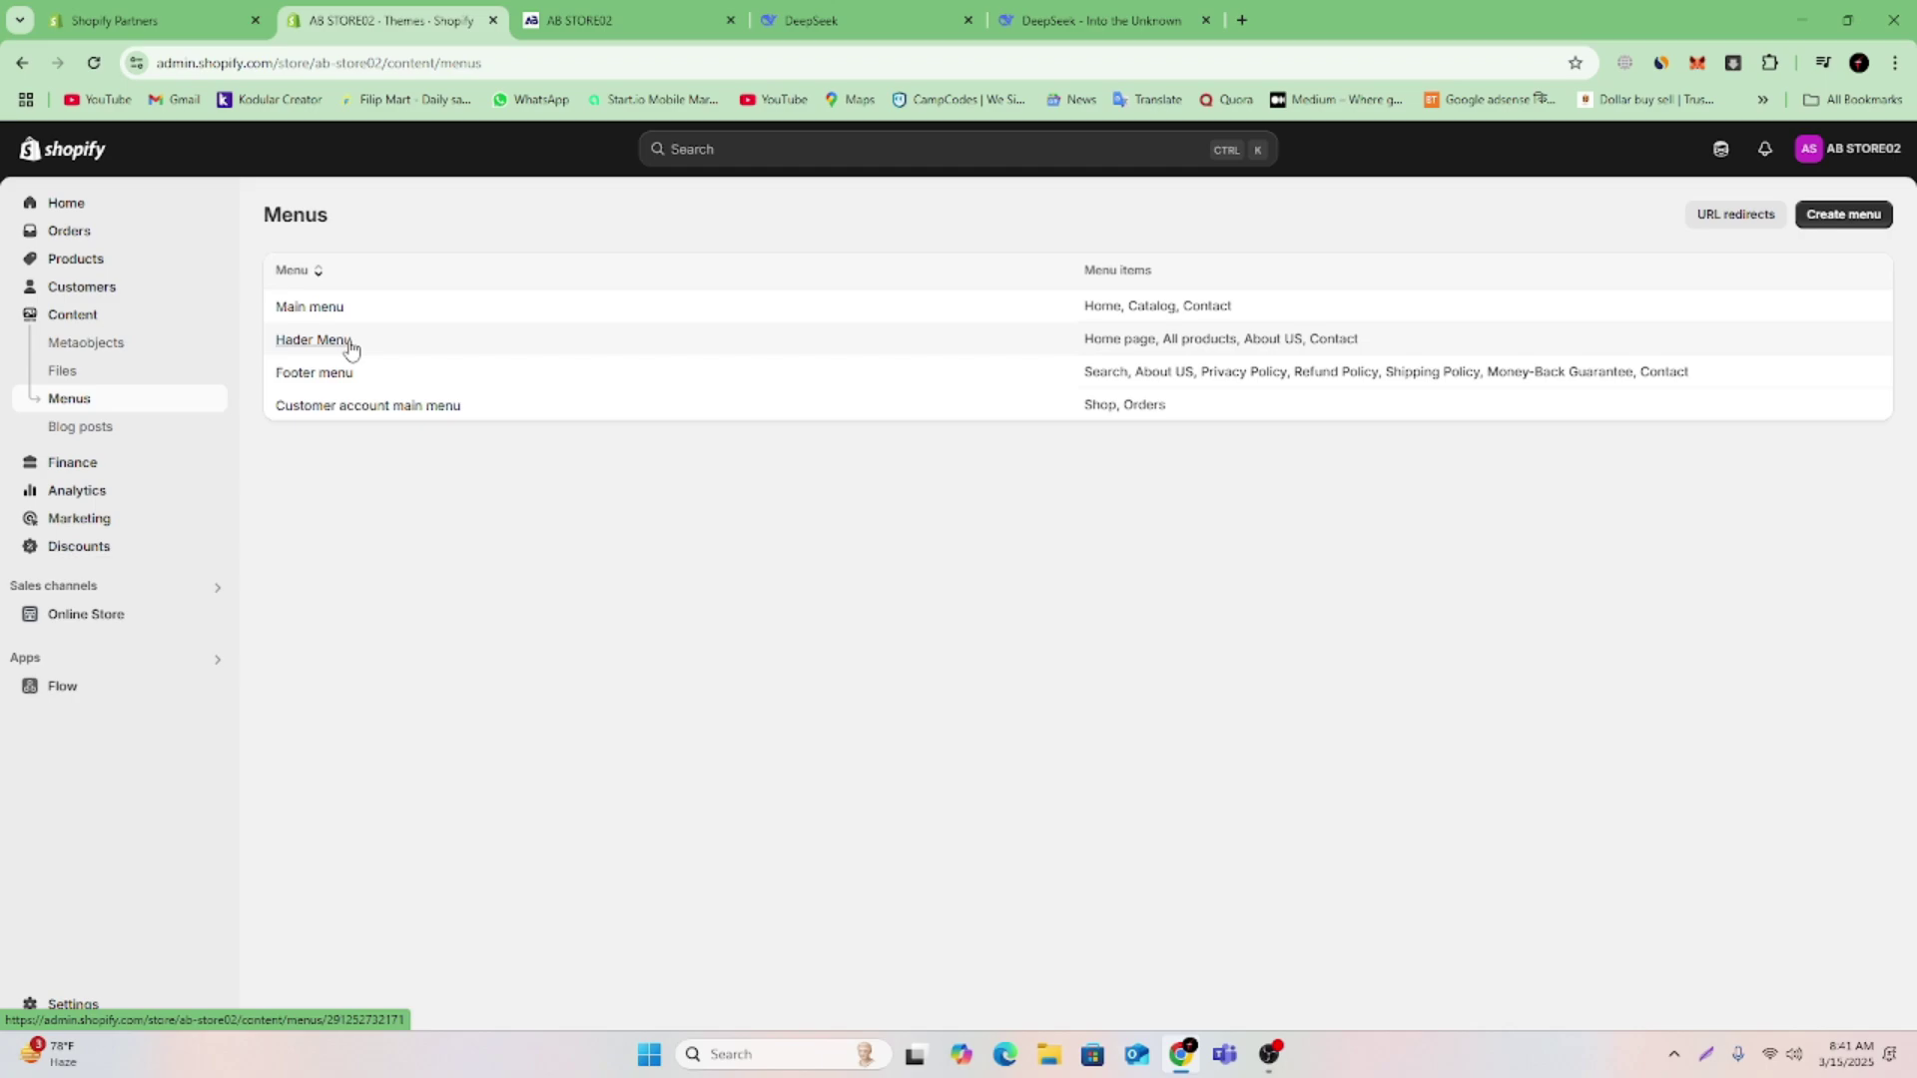
pyautogui.click(283, 344)
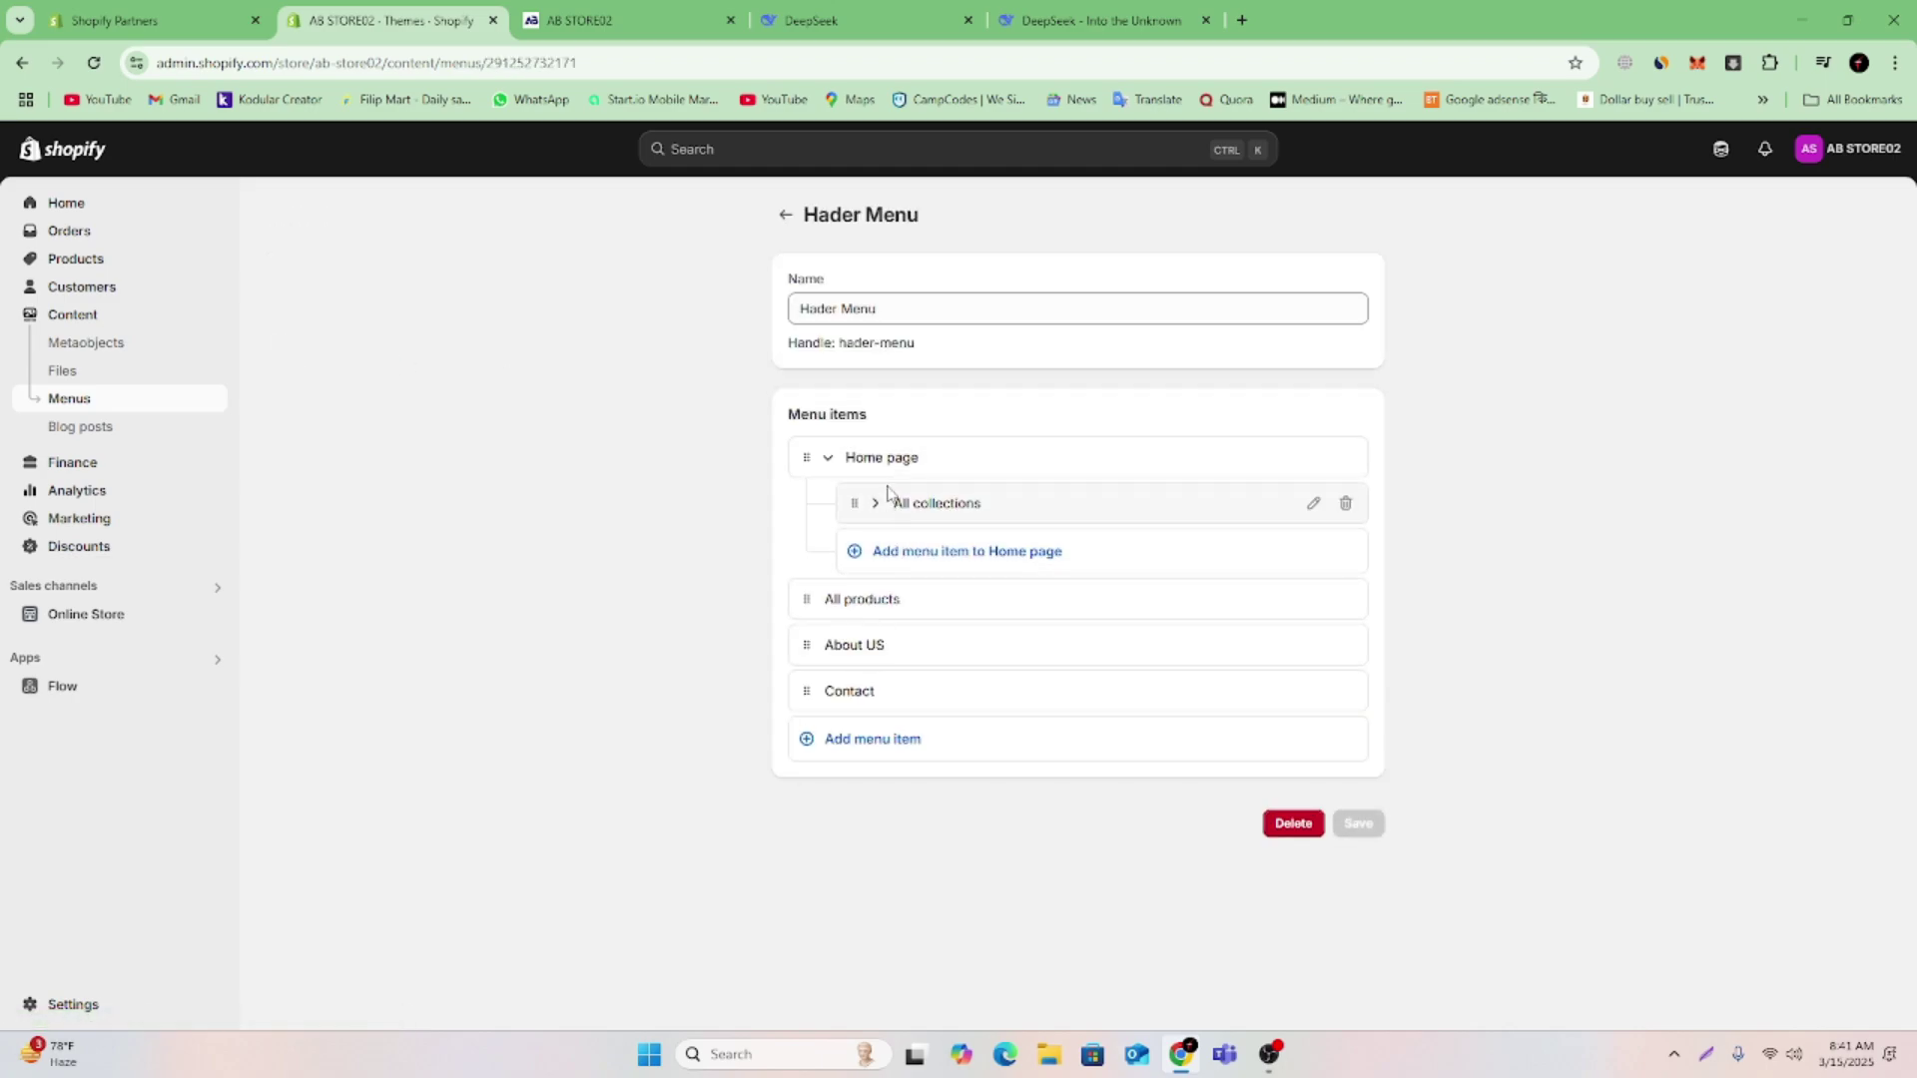
pyautogui.moveTo(857, 511); pyautogui.dragTo(774, 519)
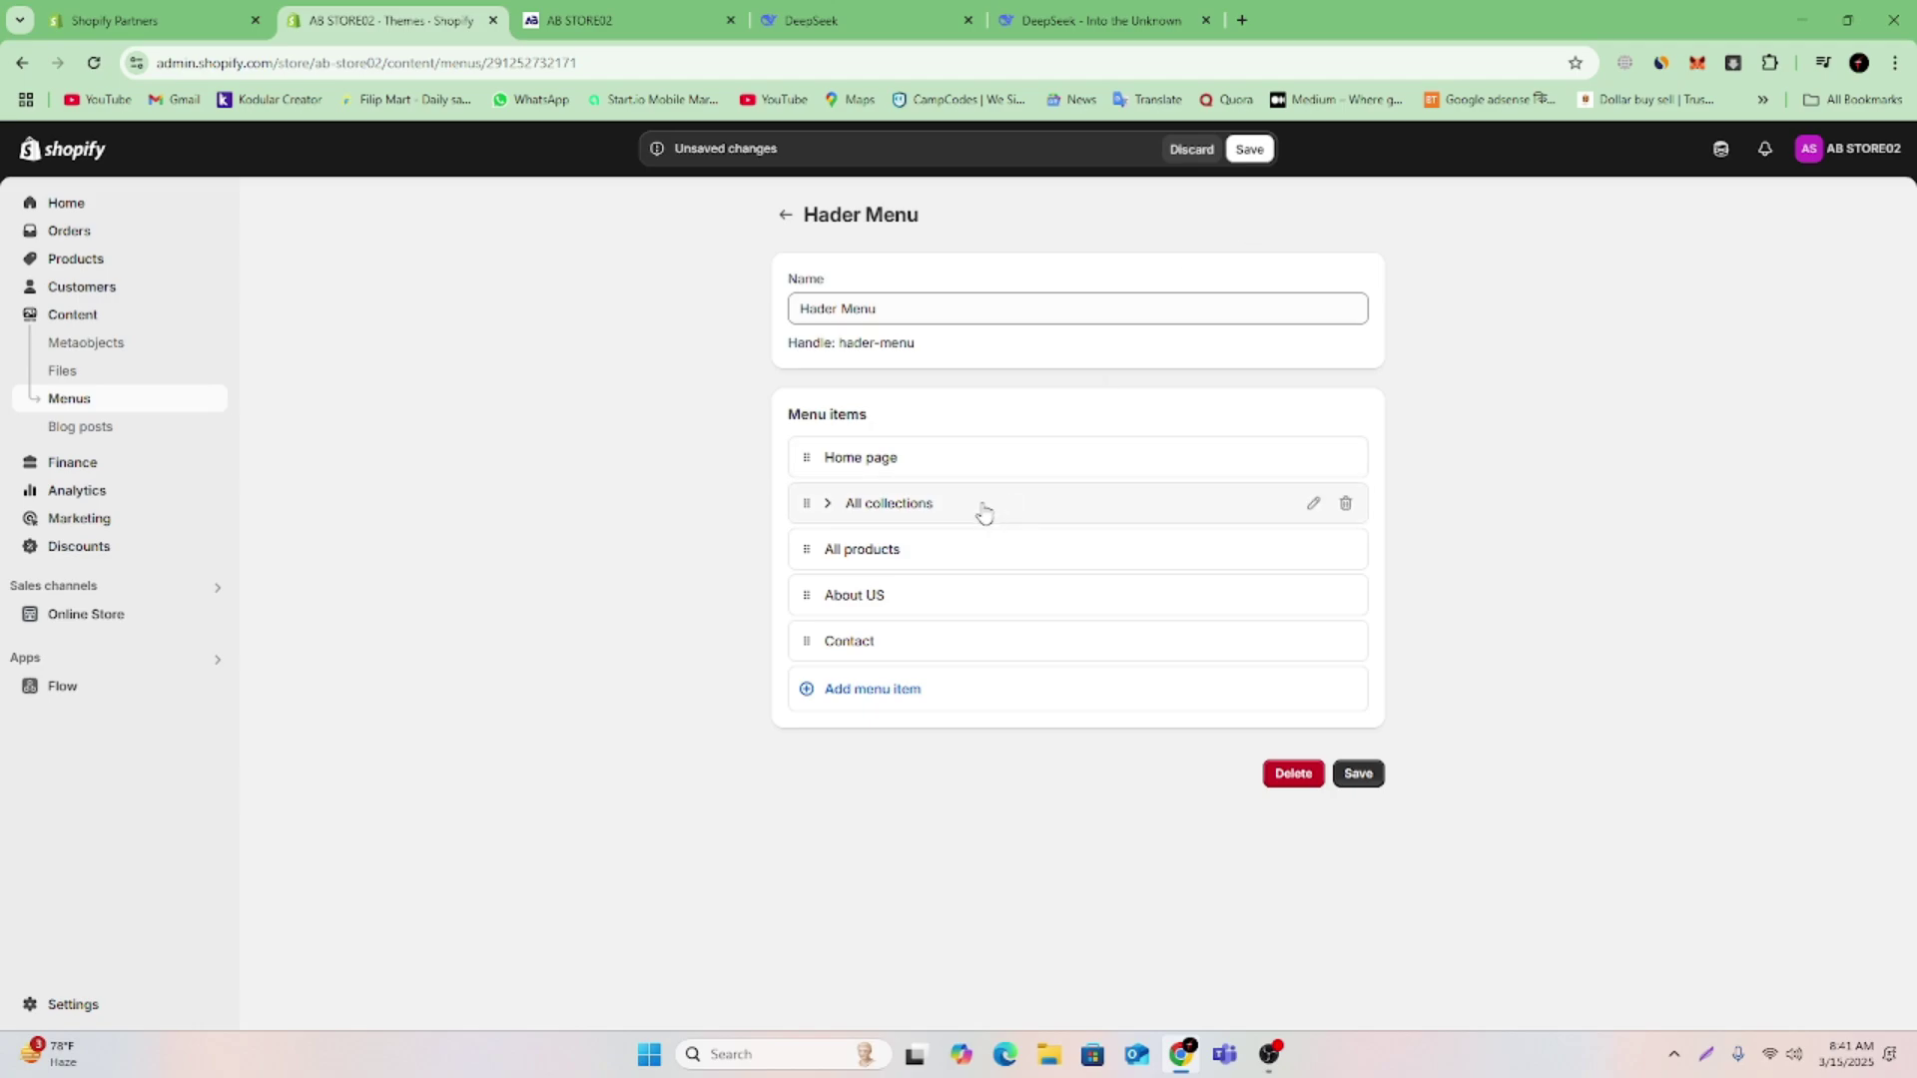
pyautogui.click(1250, 150)
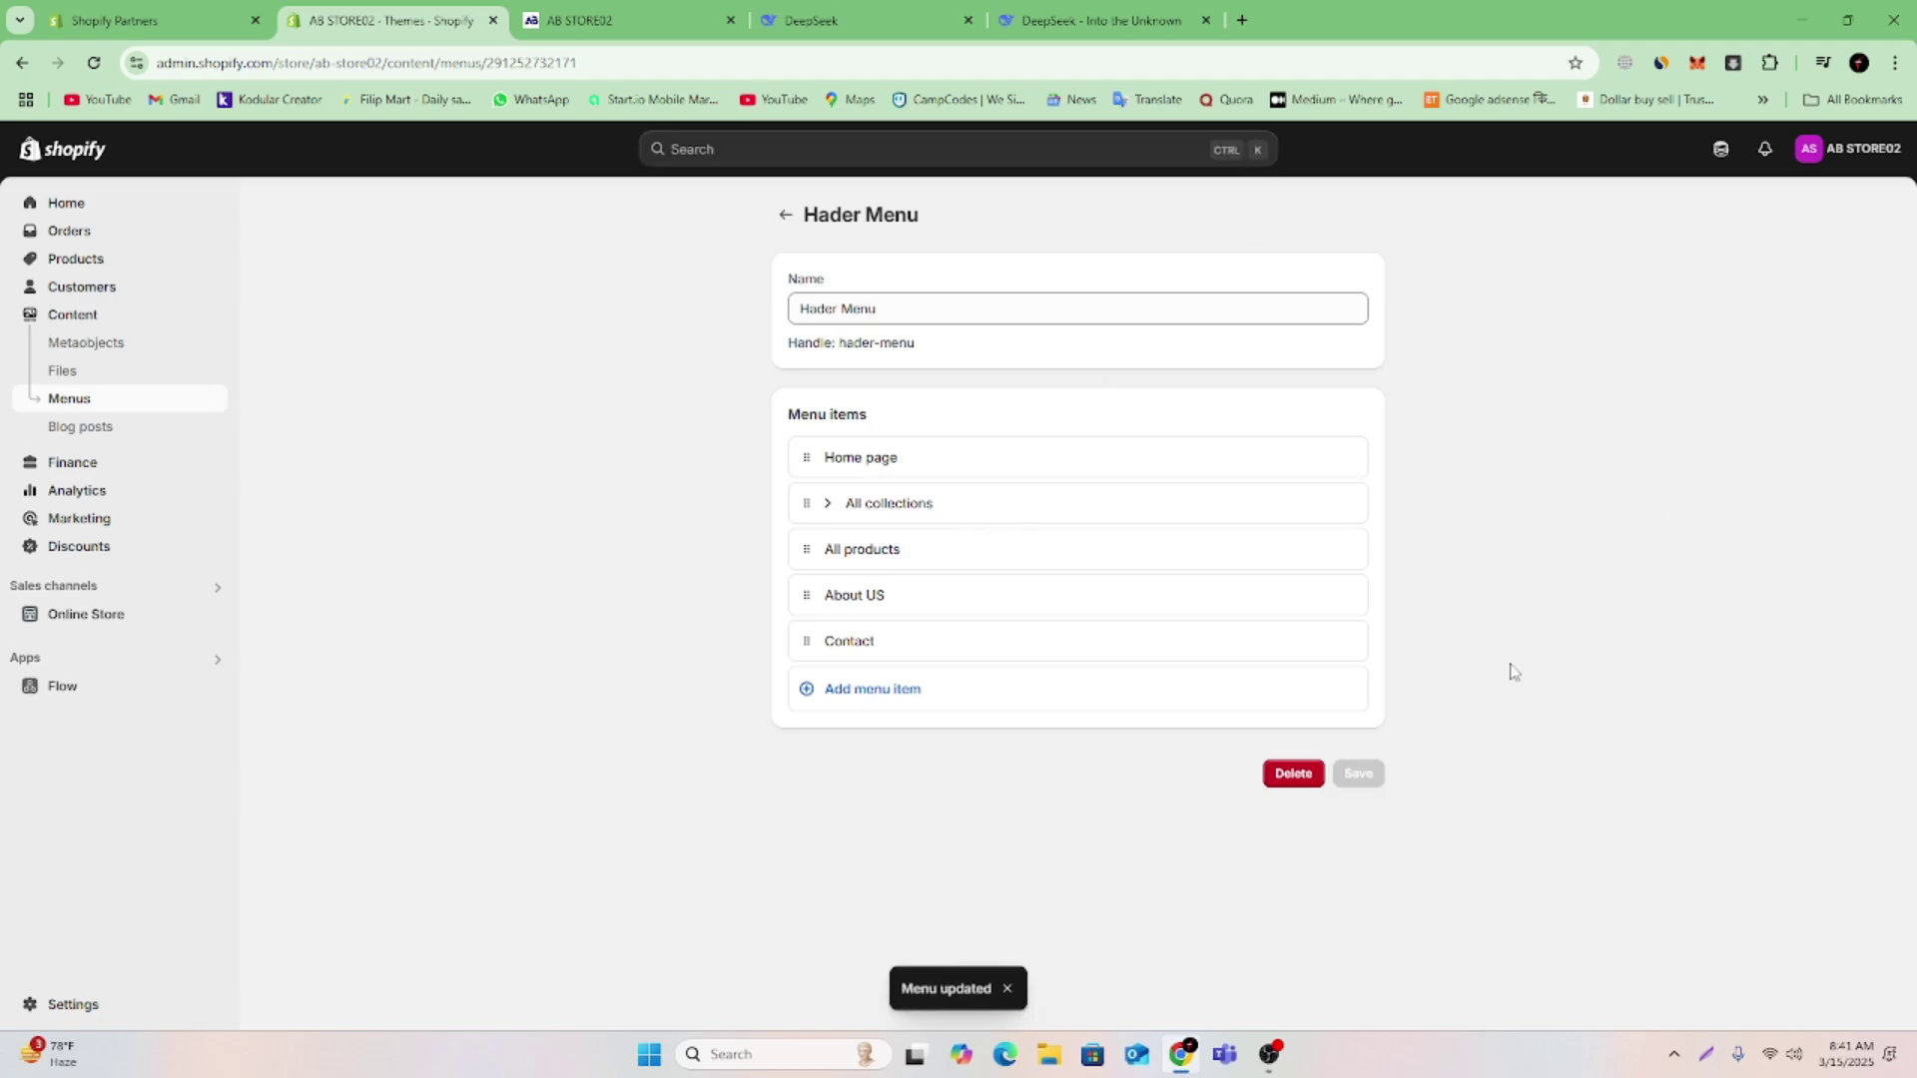
# Reload the storefront preview and check the header's All collections dropdown and its All products, About US, Contact and Home page links
pyautogui.click(574, 20)
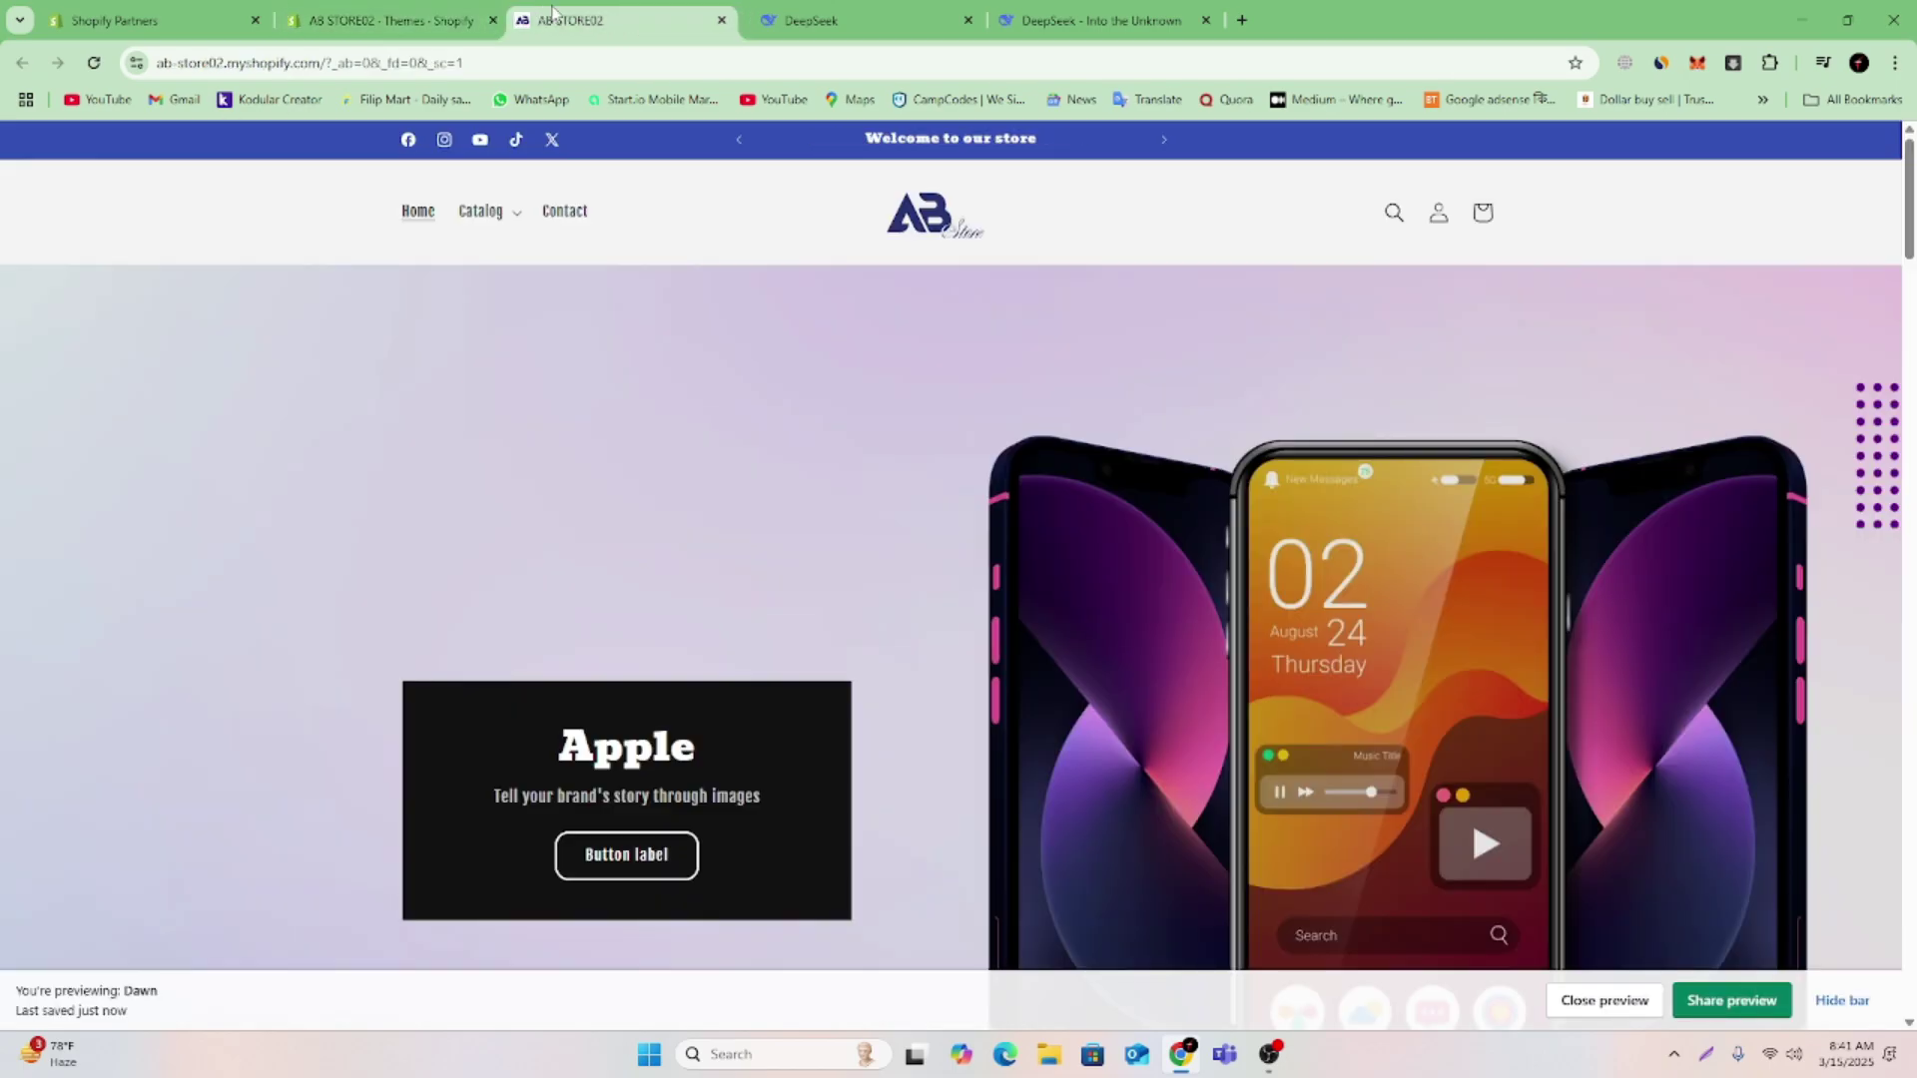
pyautogui.click(104, 63)
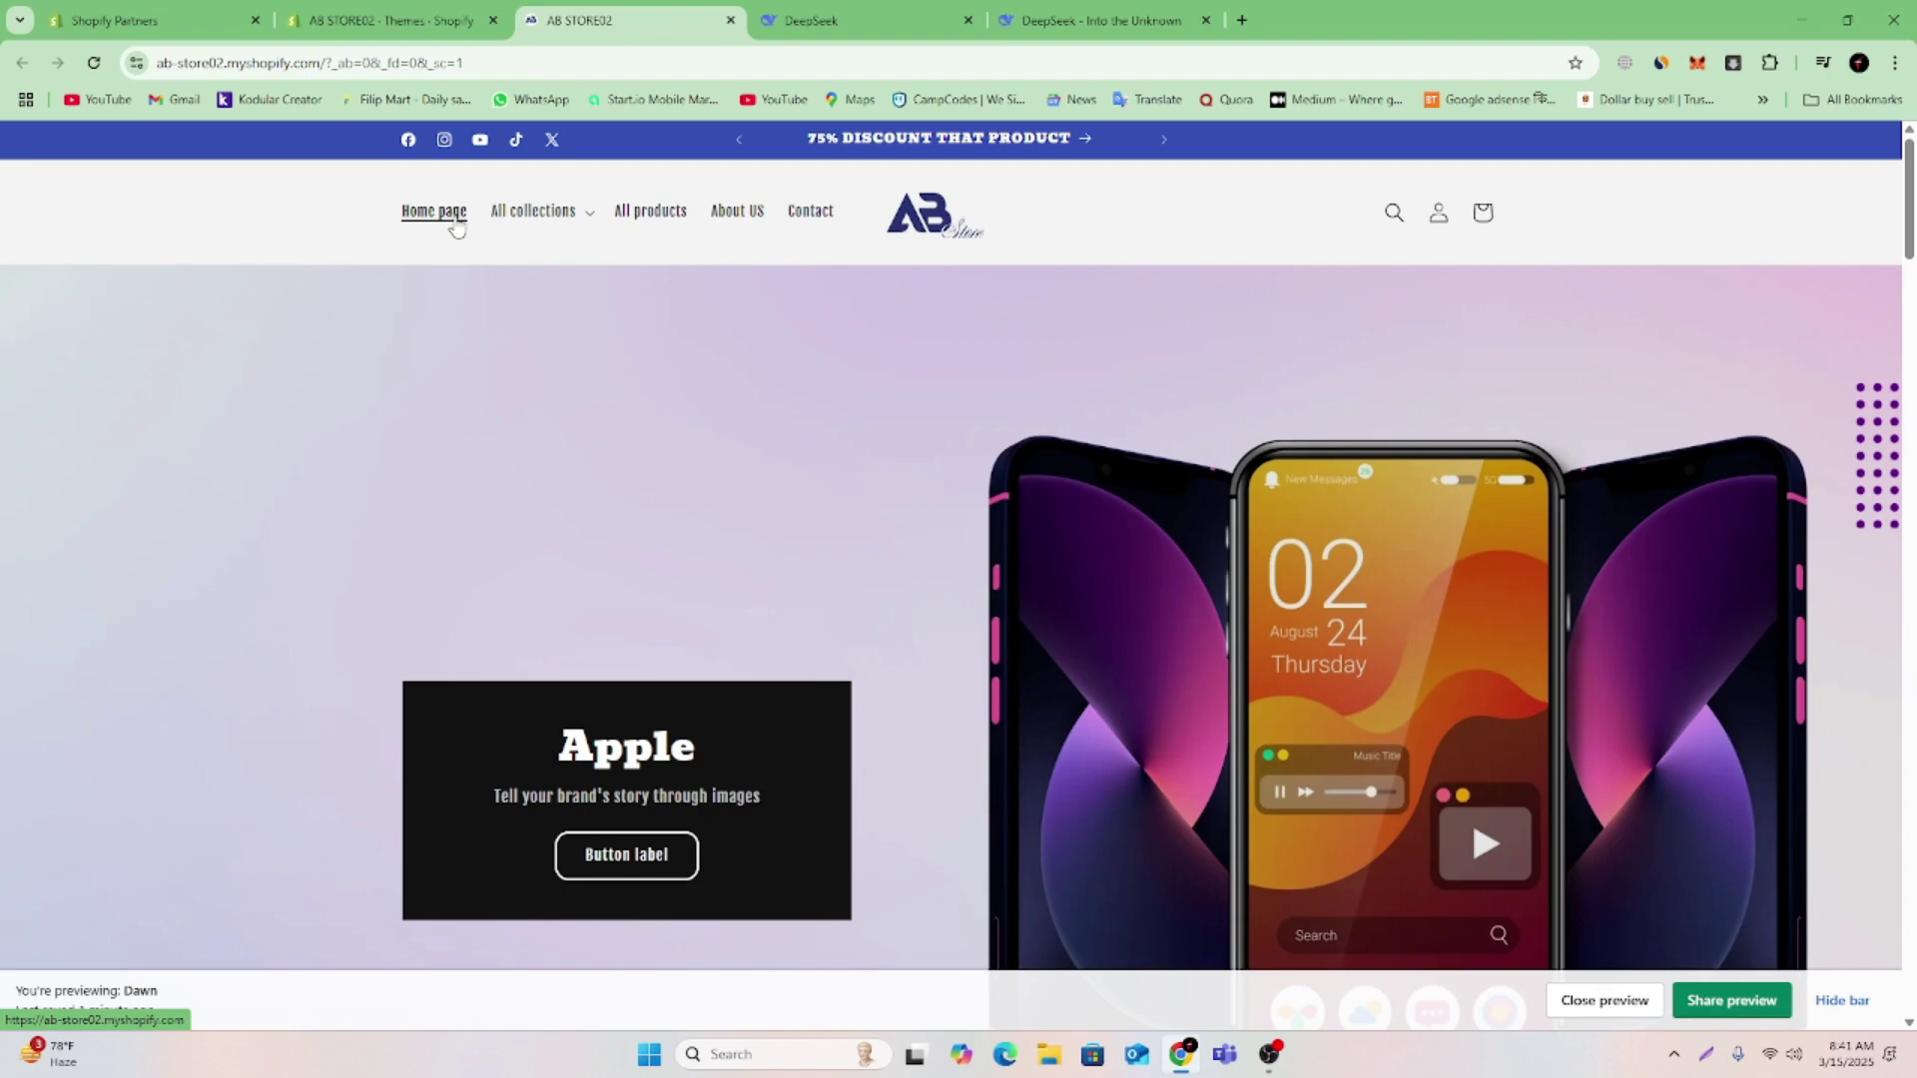
pyautogui.click(589, 211)
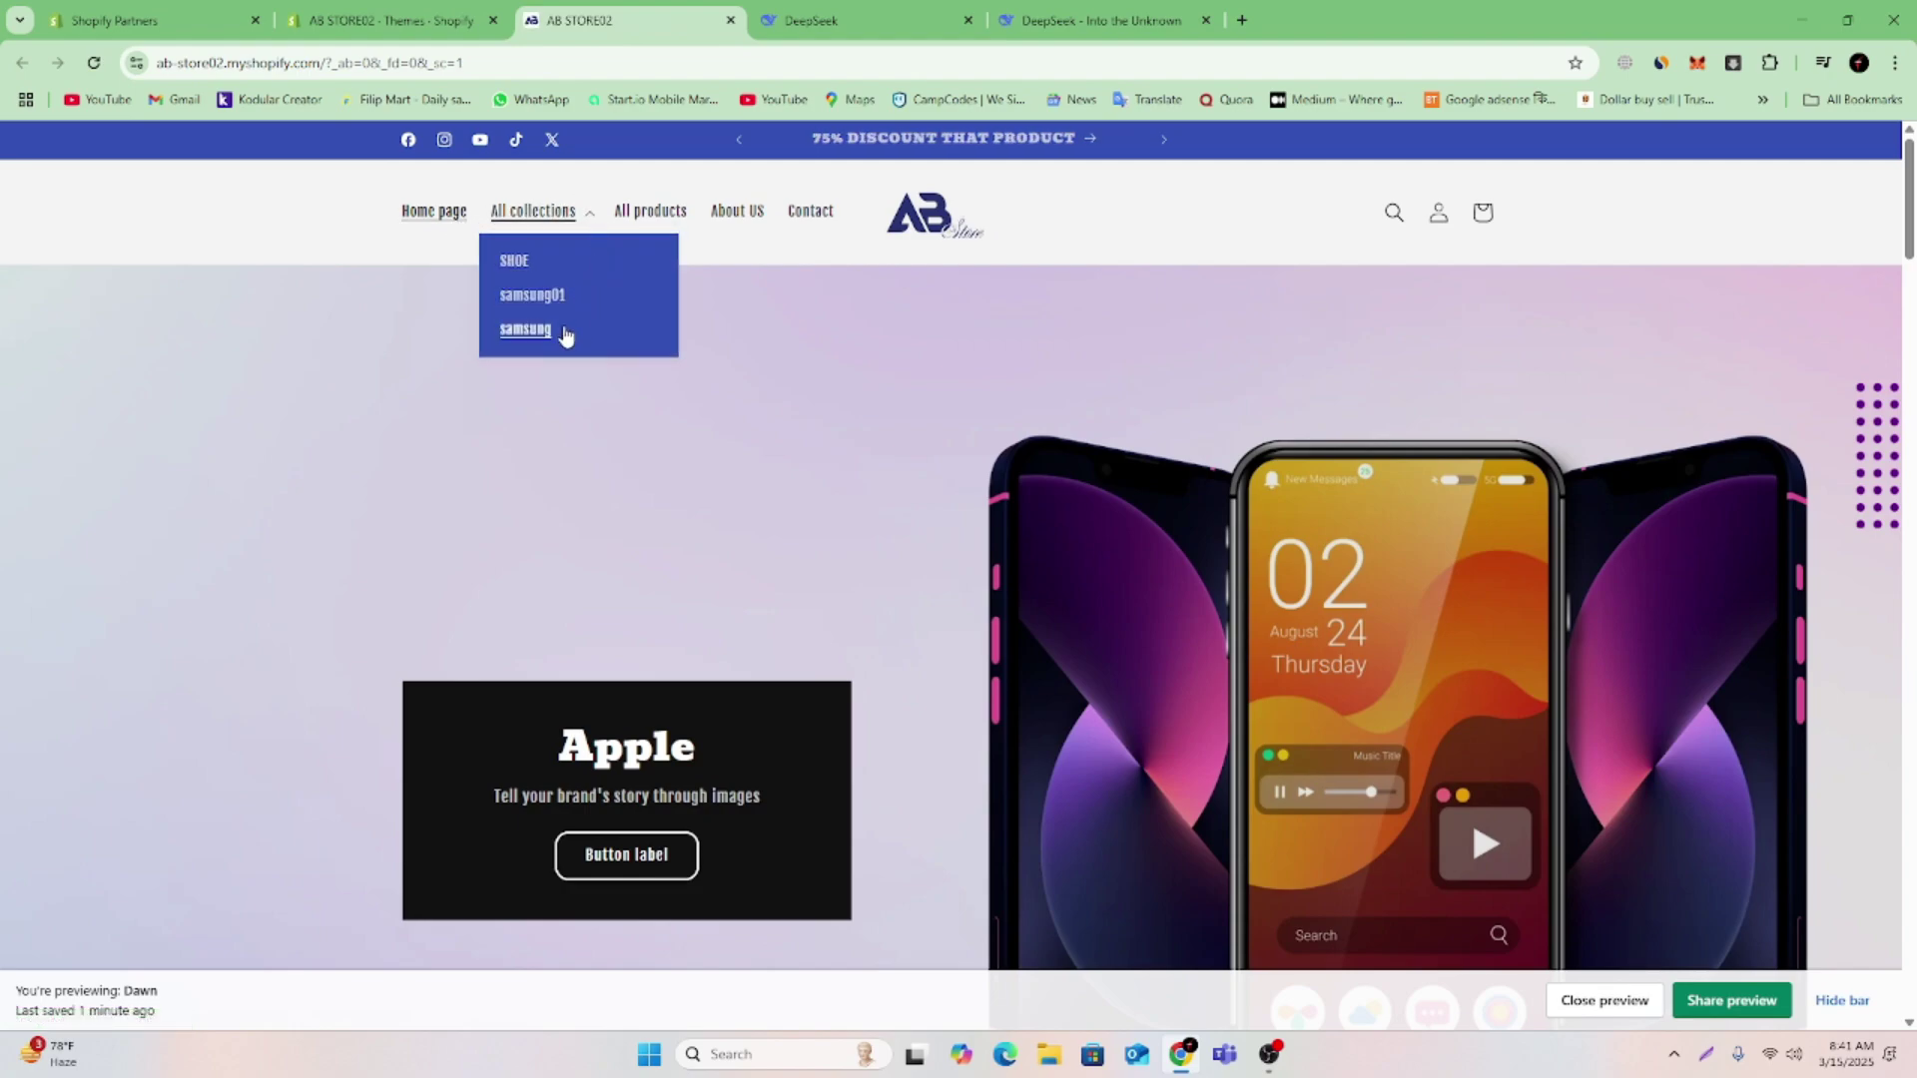
pyautogui.click(655, 213)
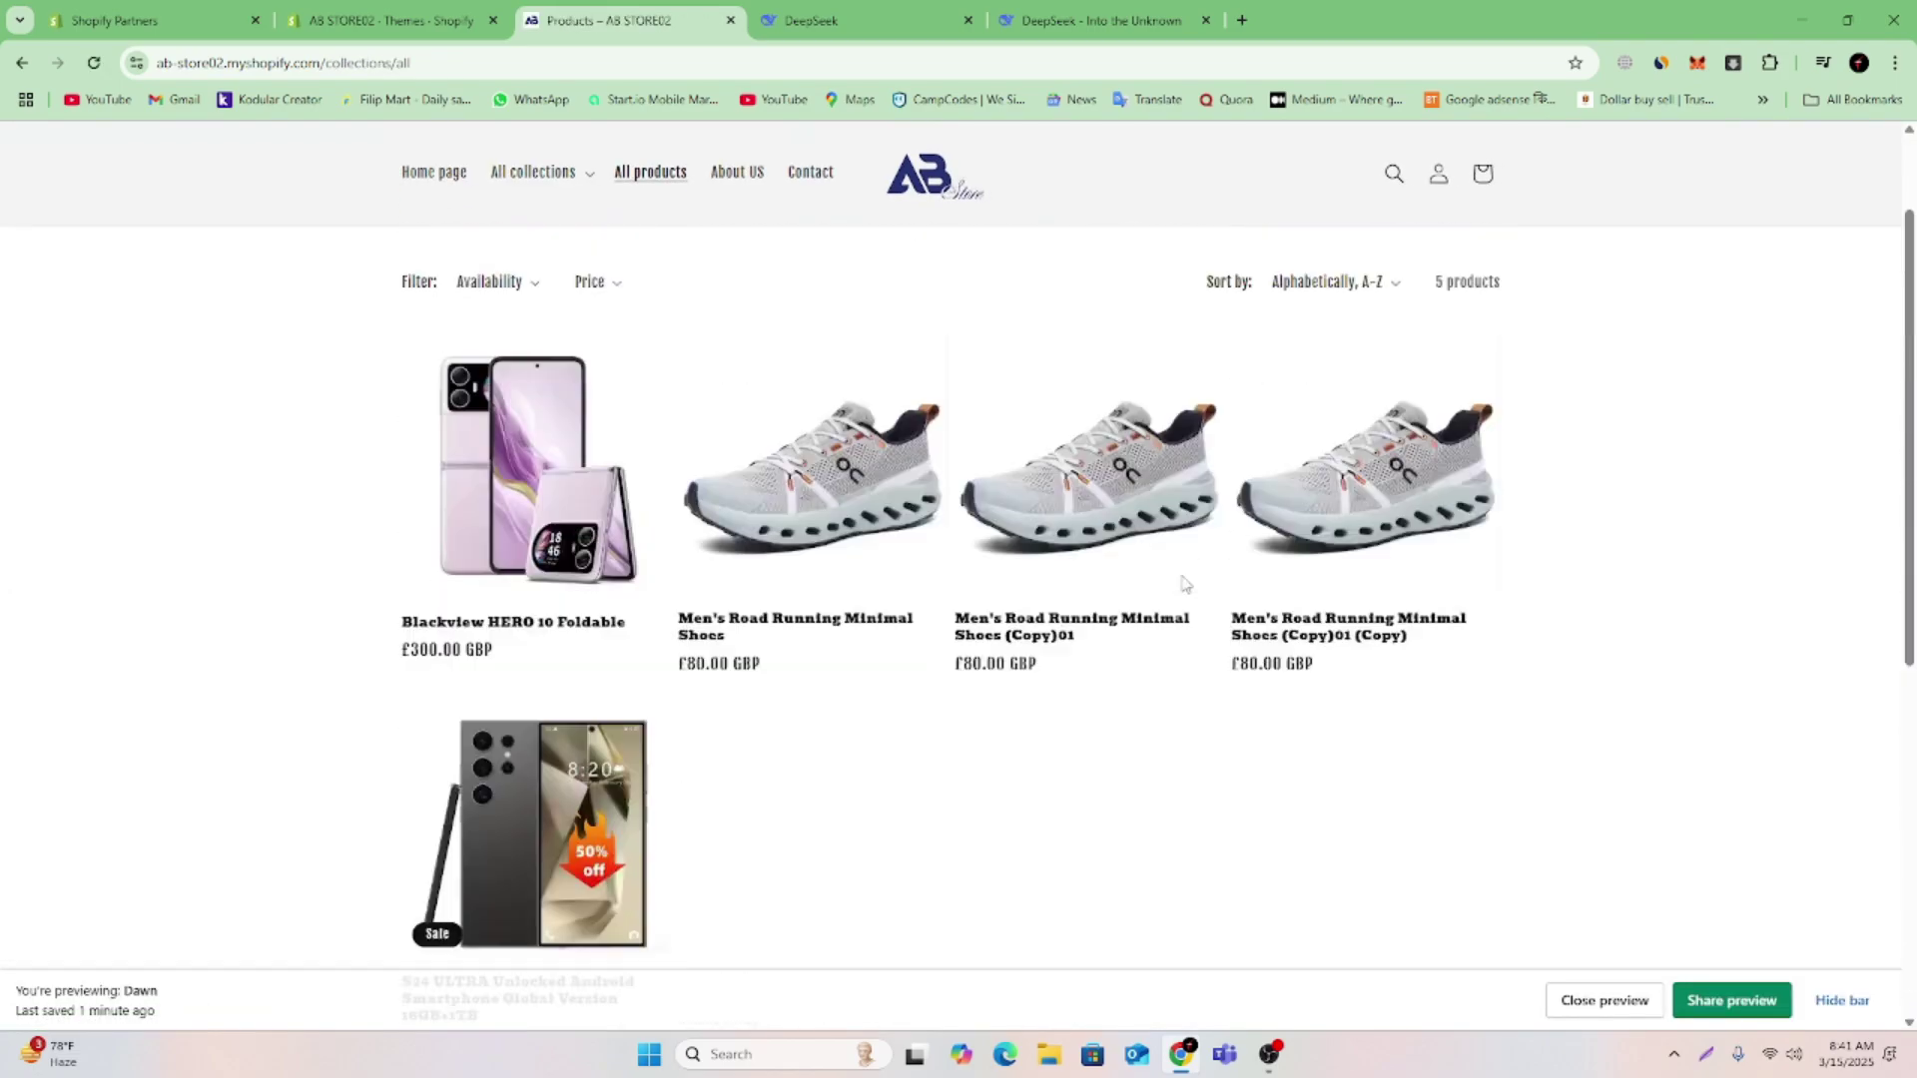
pyautogui.click(740, 219)
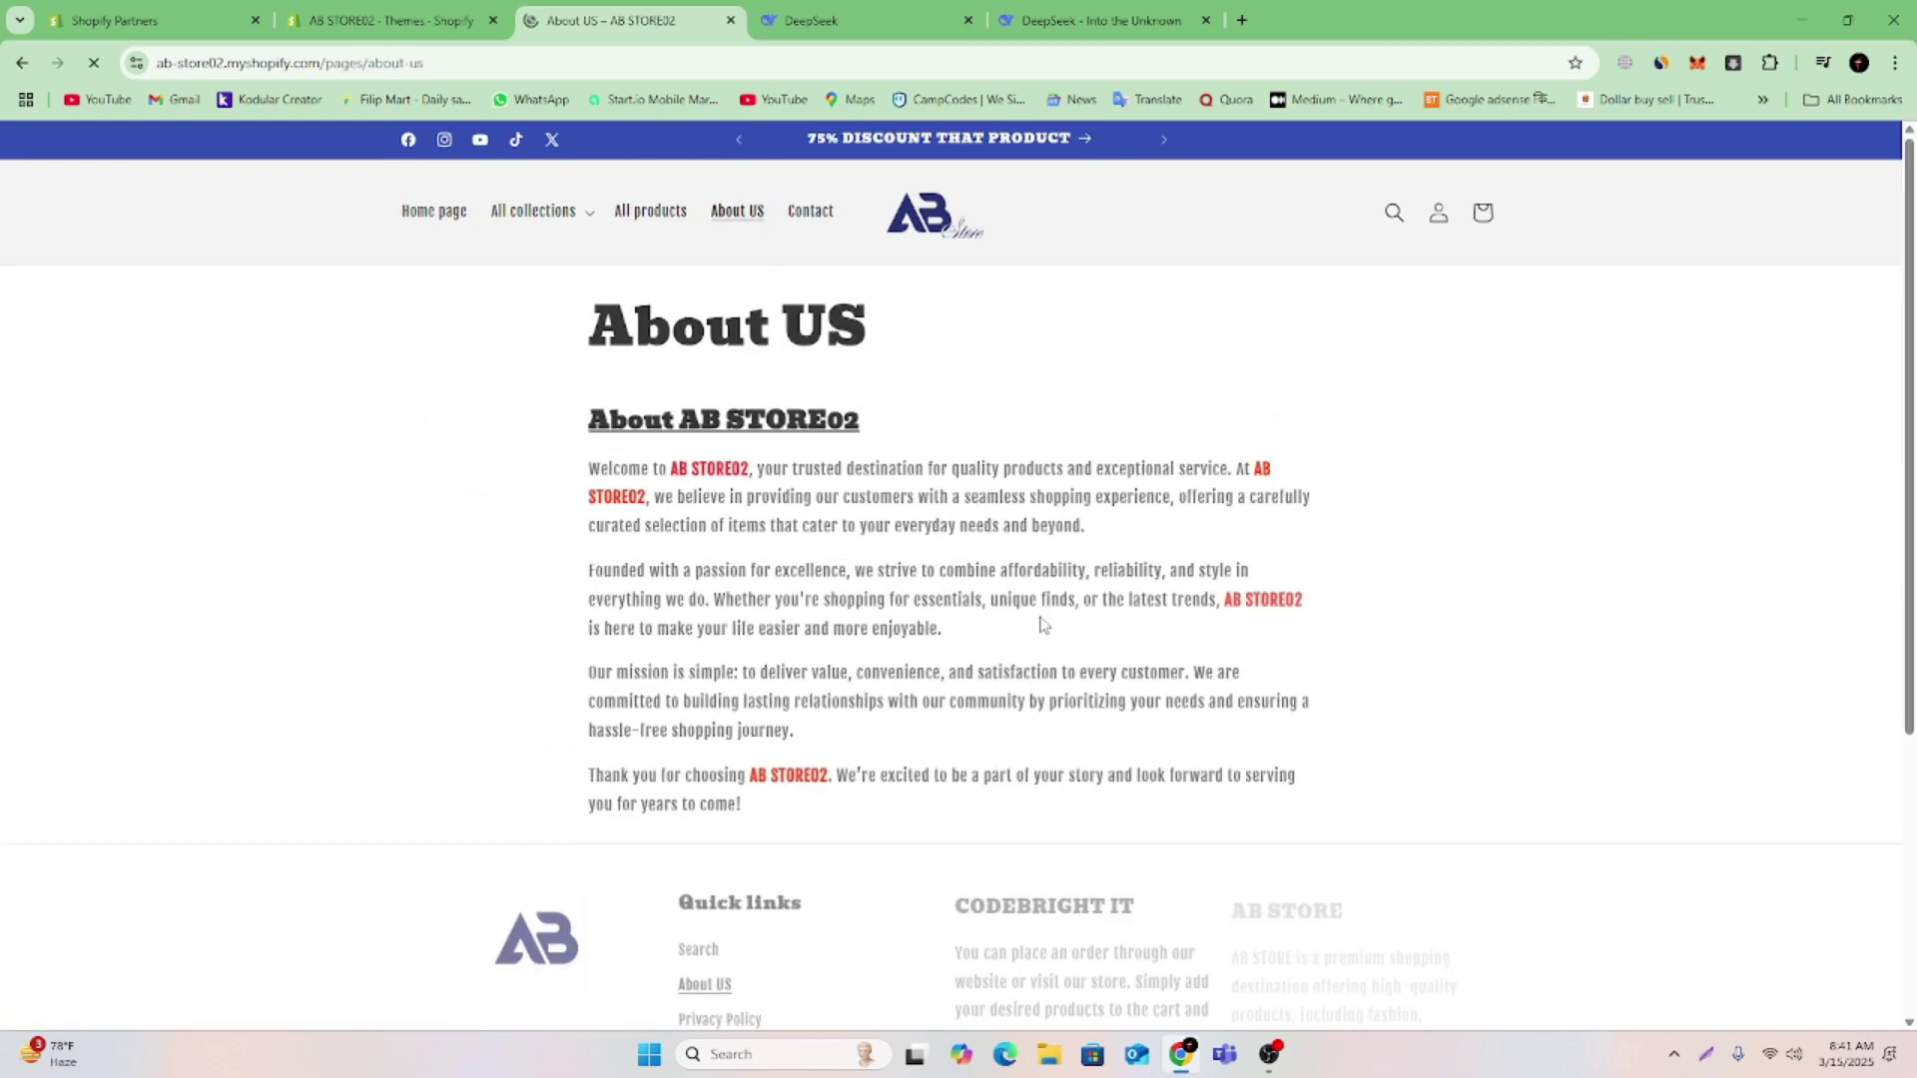
pyautogui.click(814, 215)
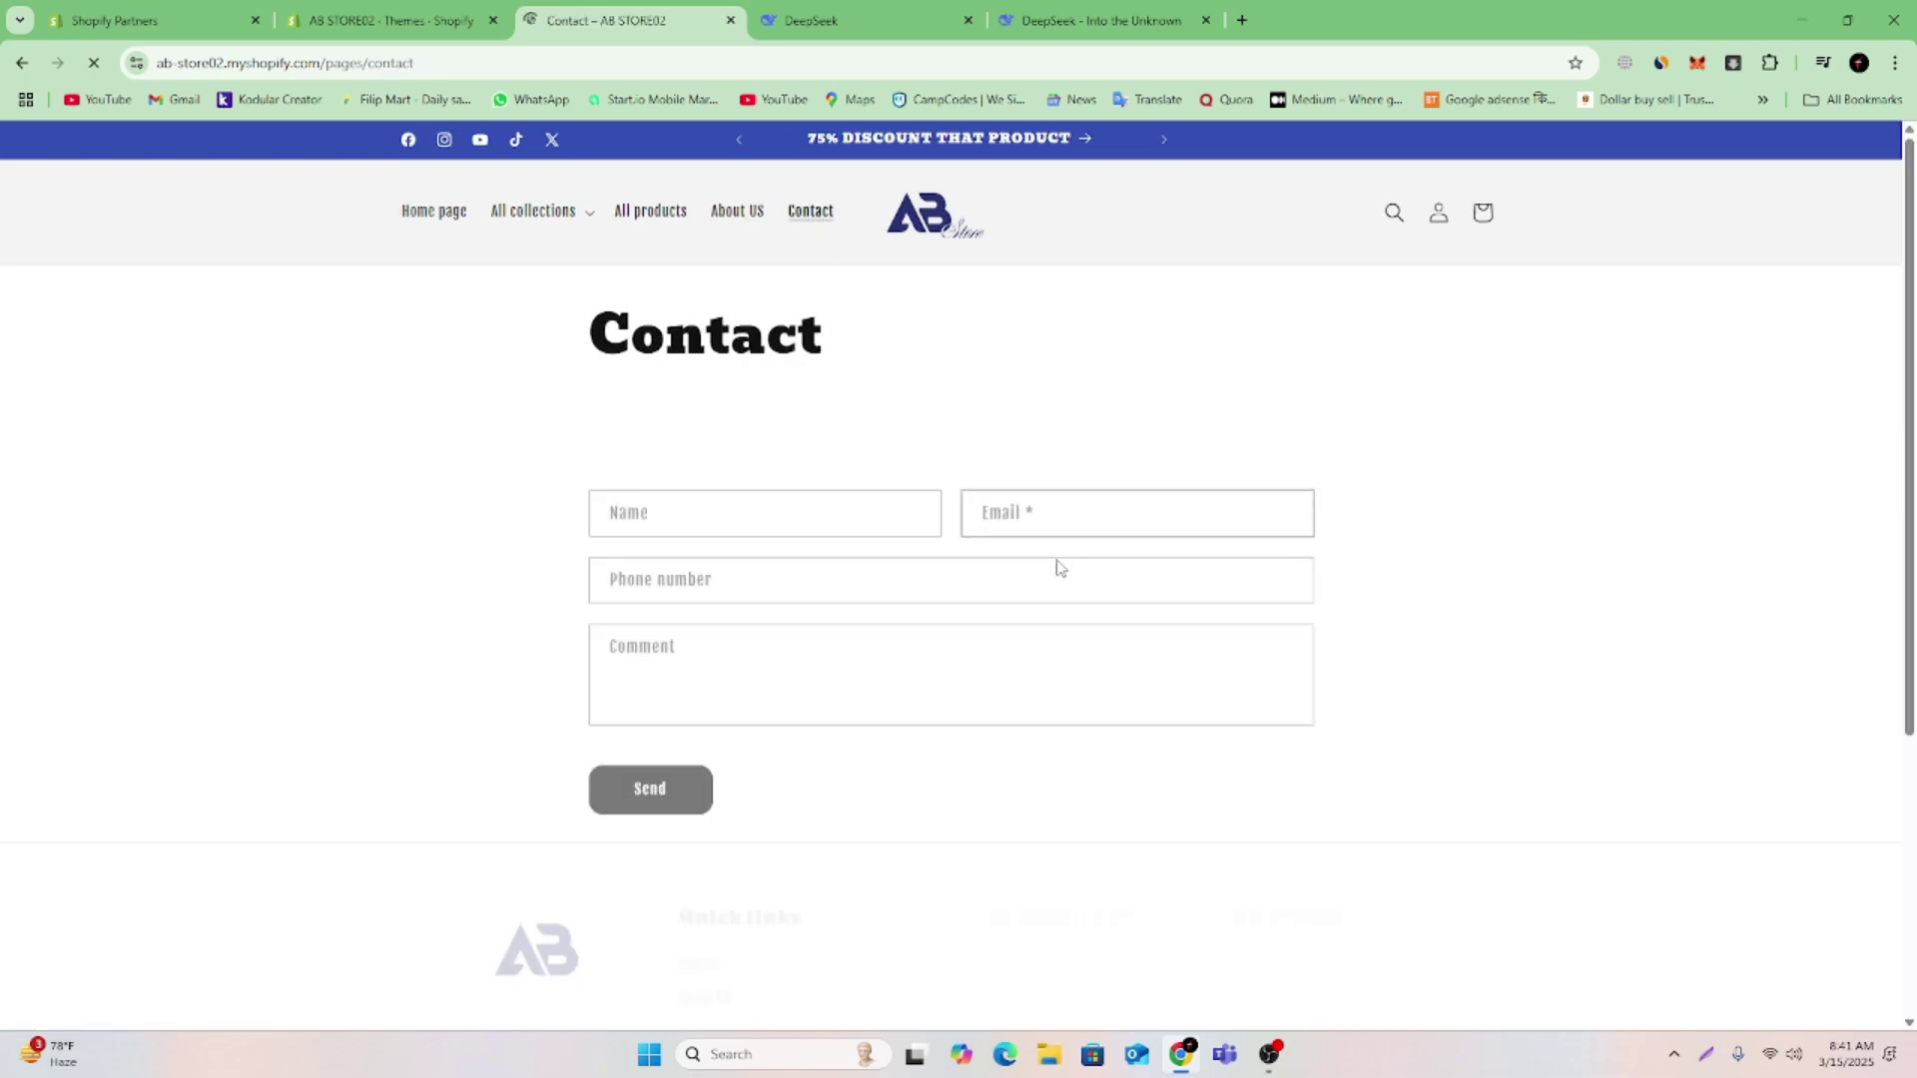
pyautogui.scroll(-4, 973, 562)
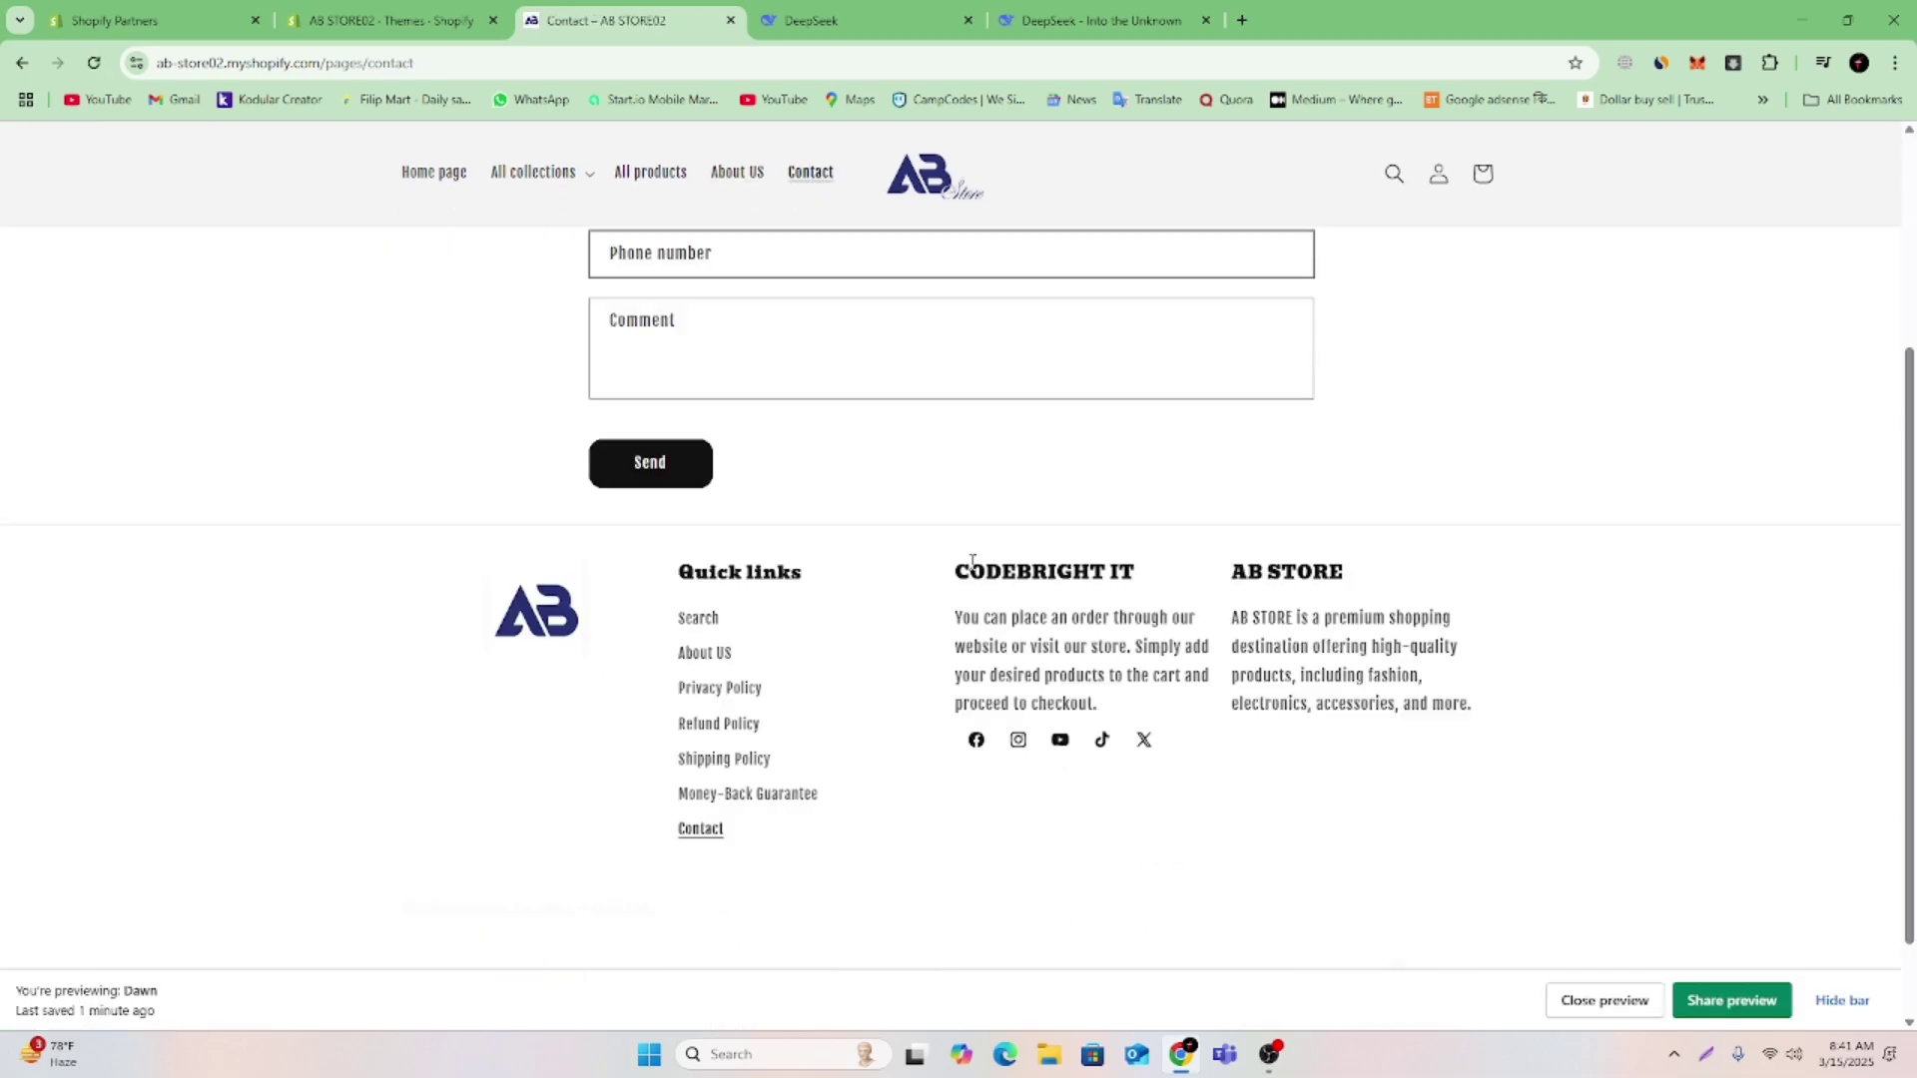
pyautogui.scroll(4, 973, 562)
pyautogui.click(455, 222)
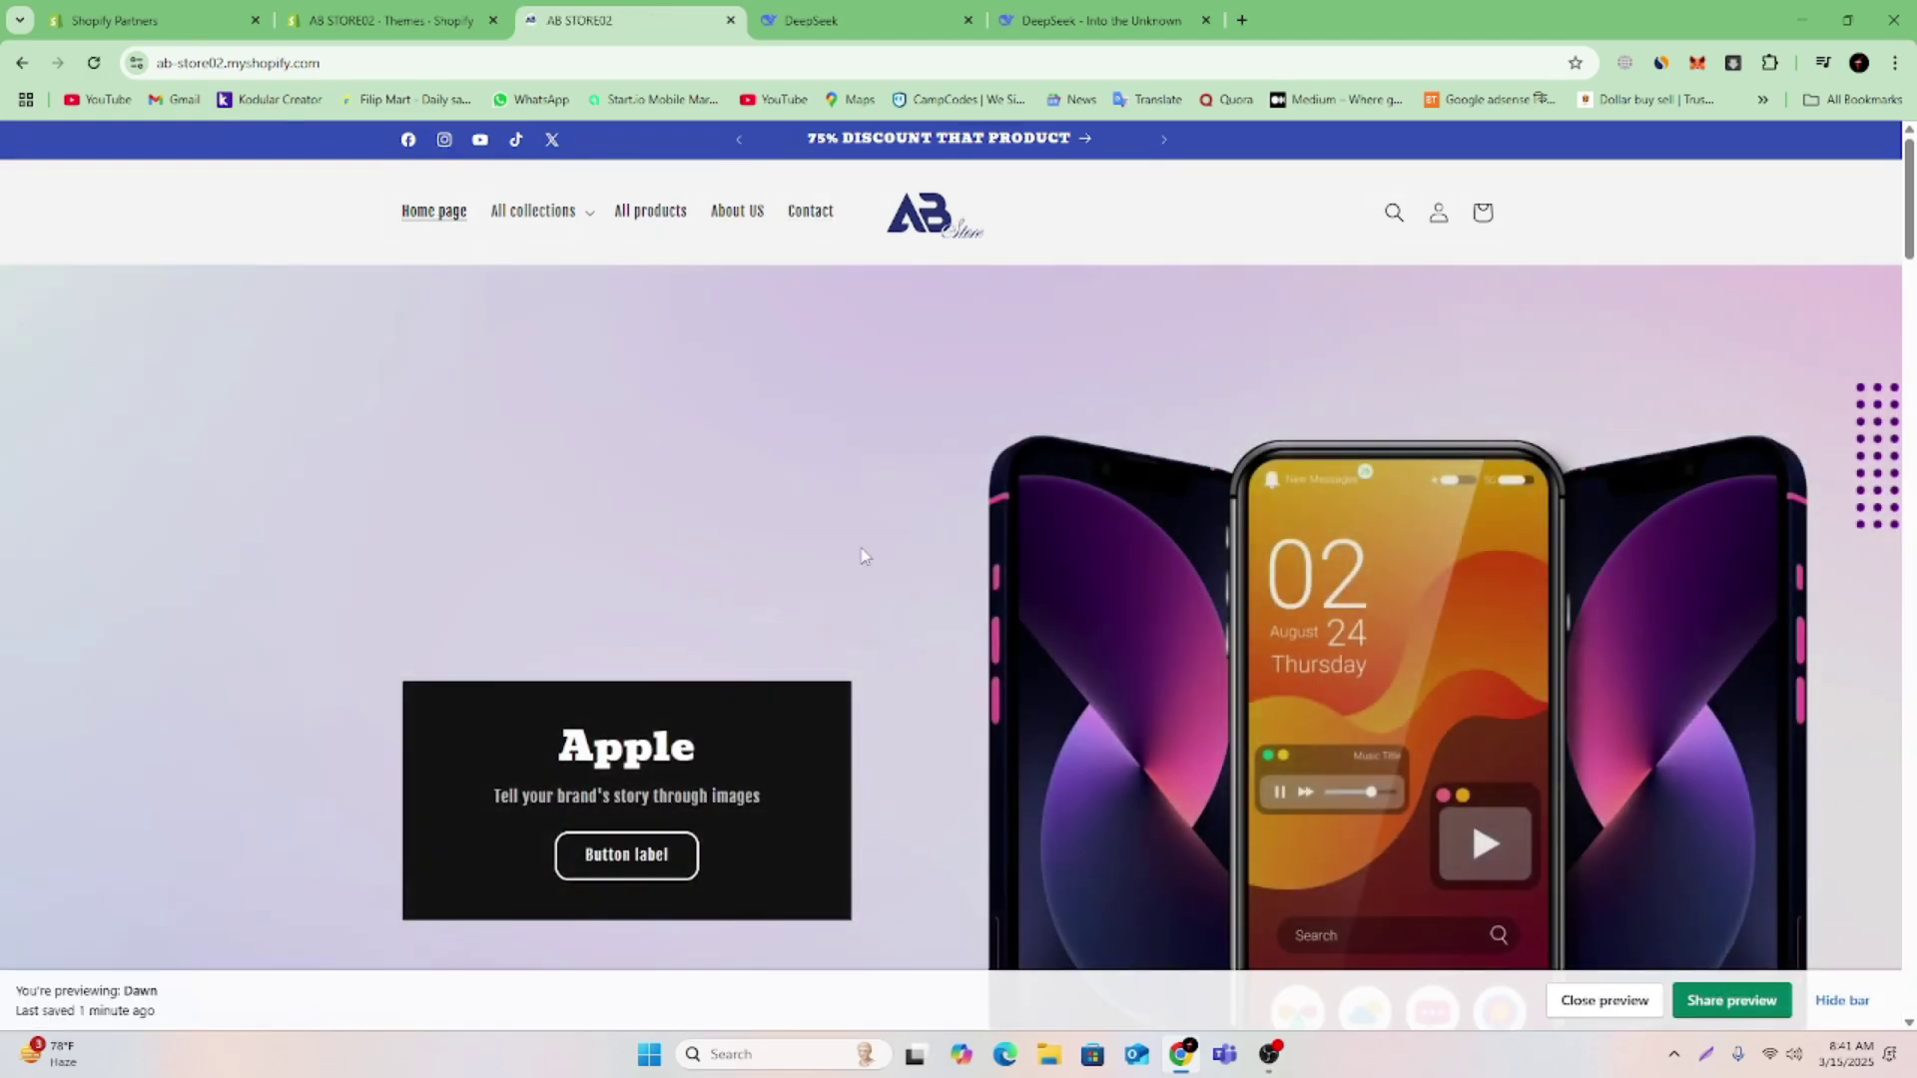
pyautogui.click(435, 10)
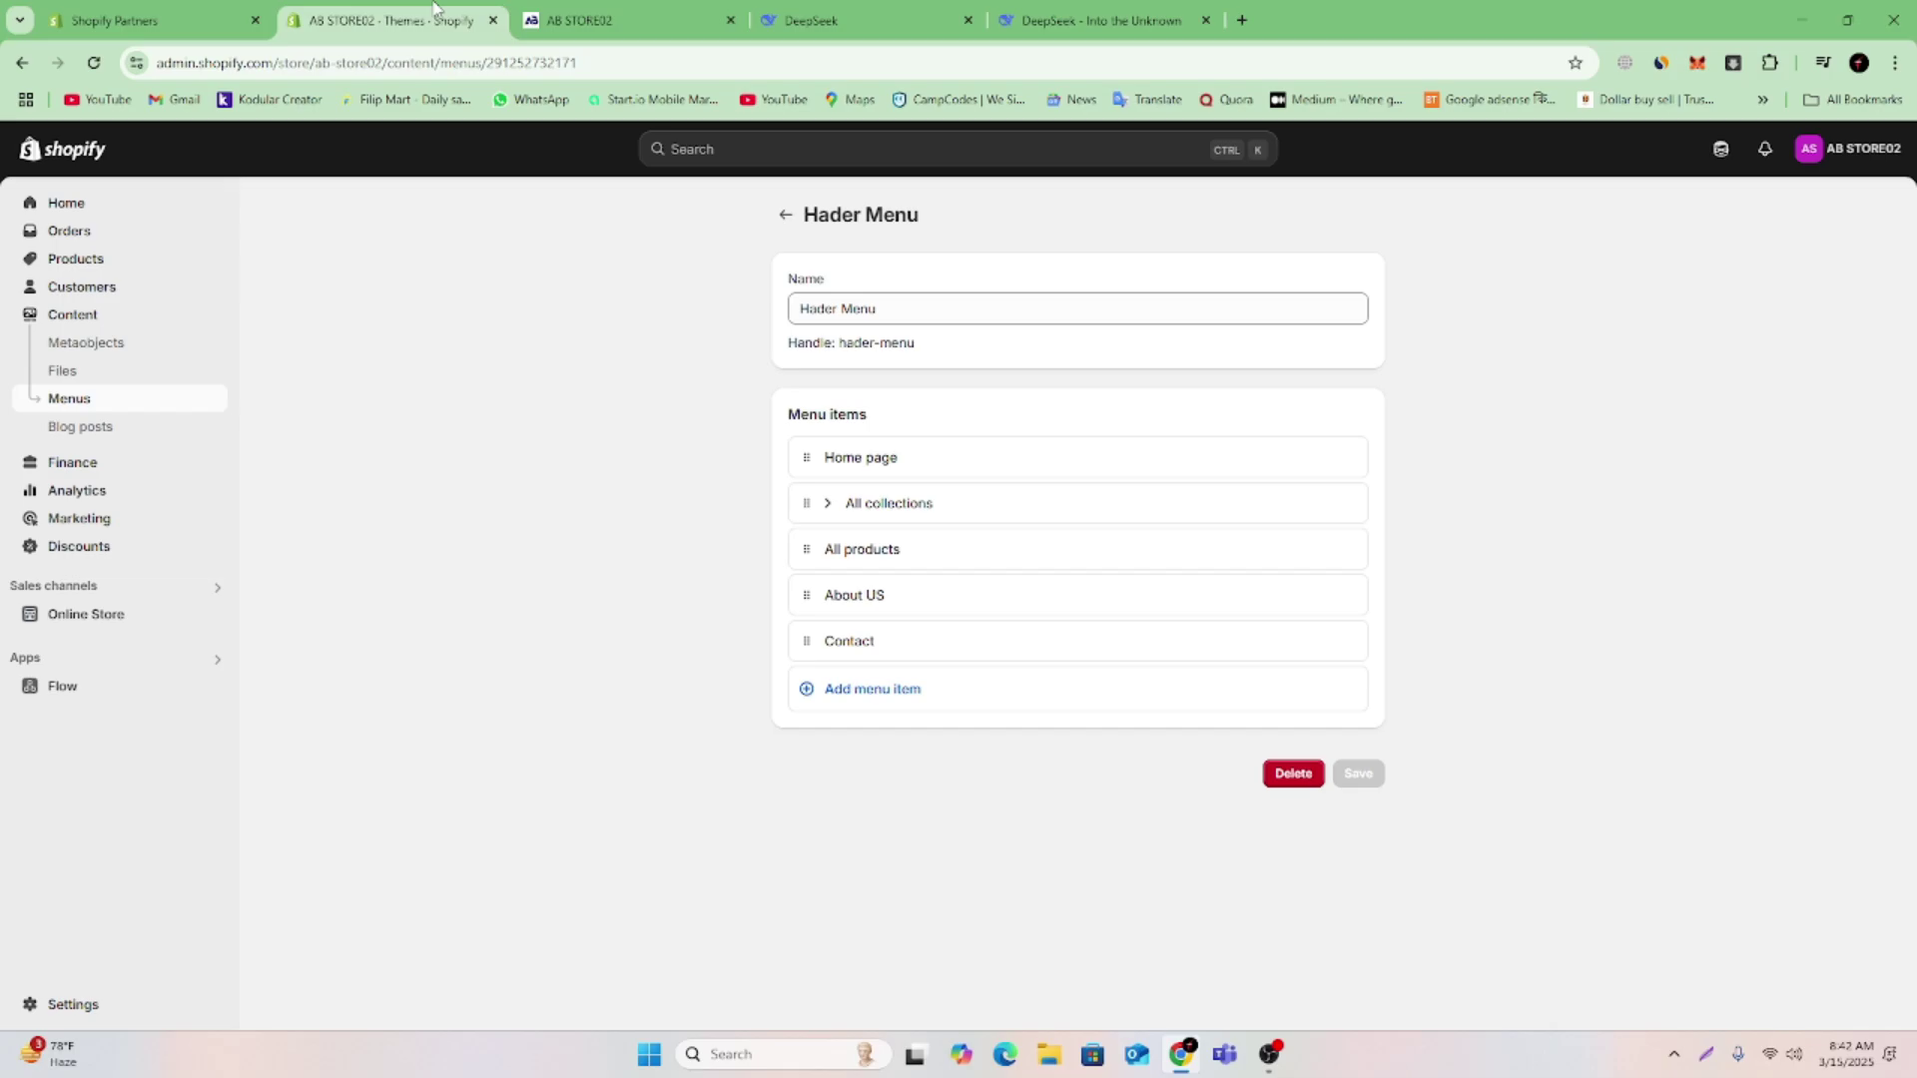
pyautogui.click(1269, 1053)
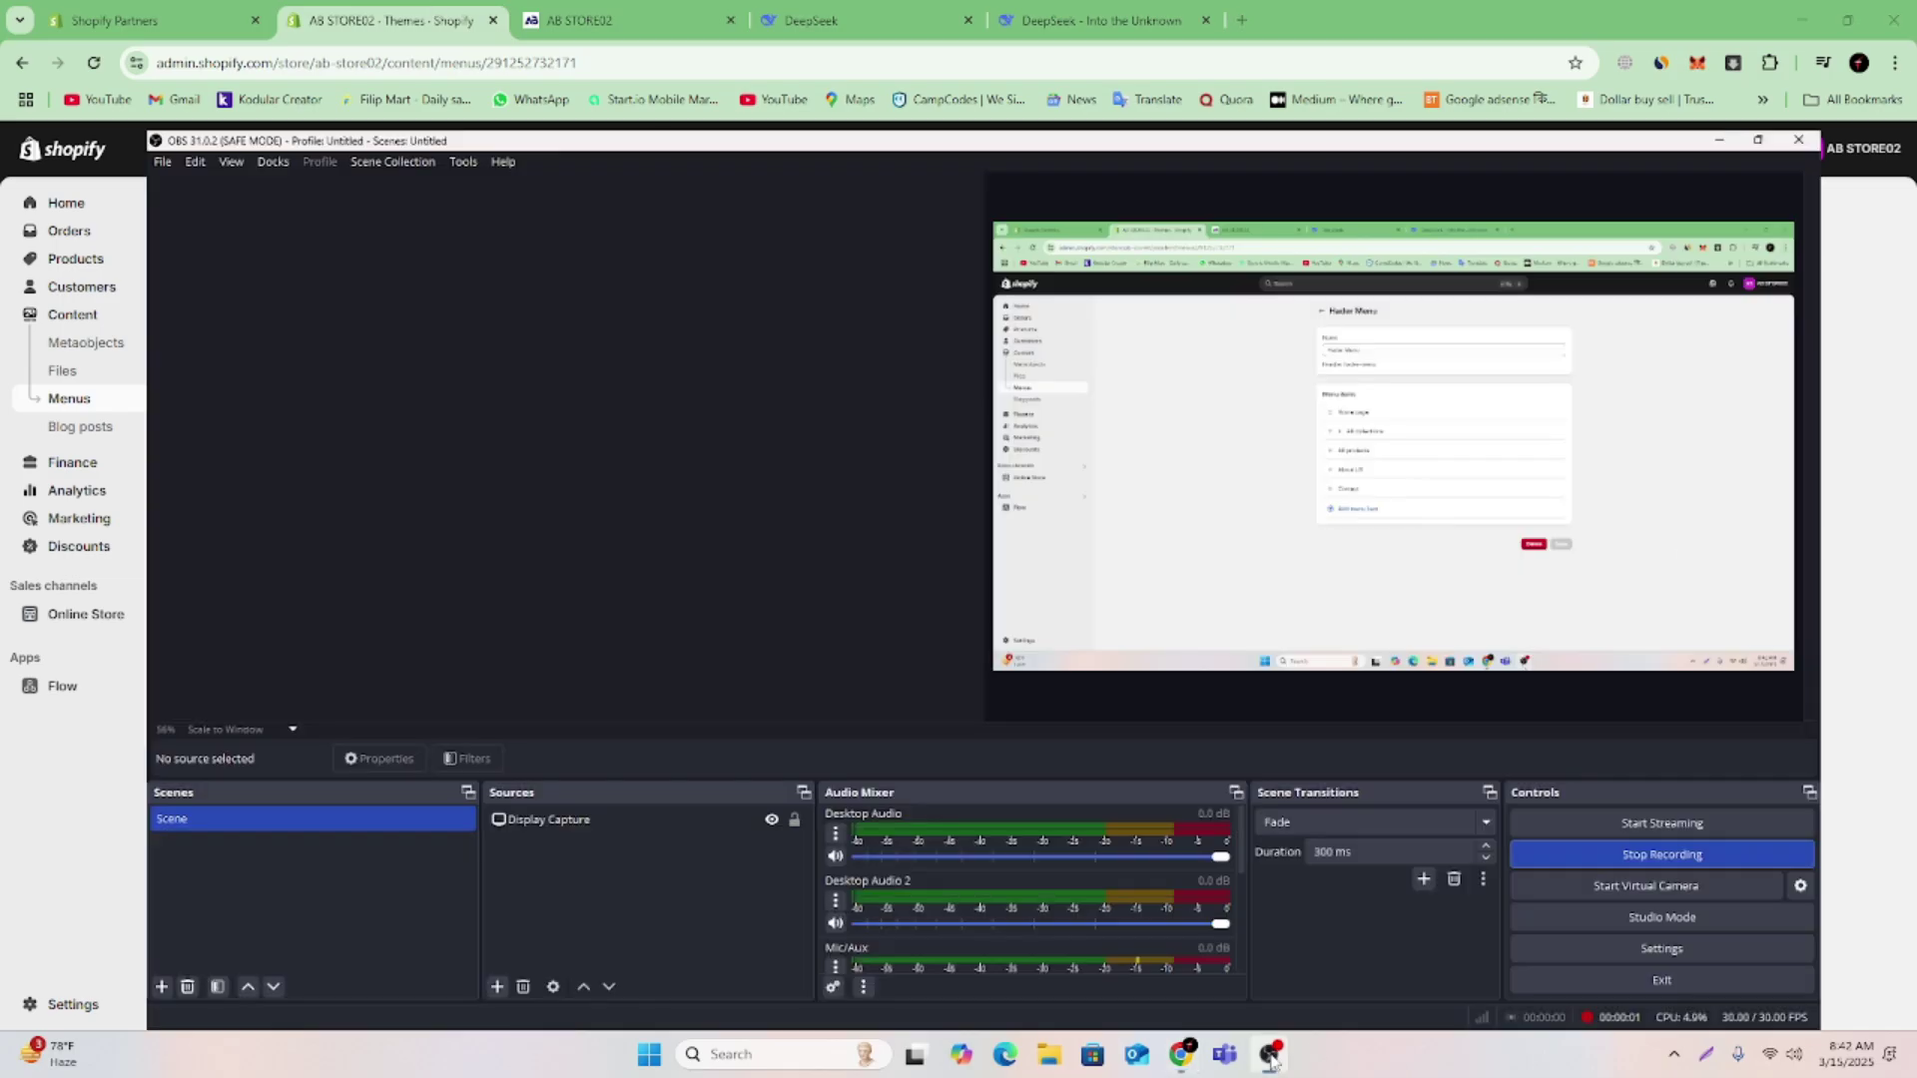